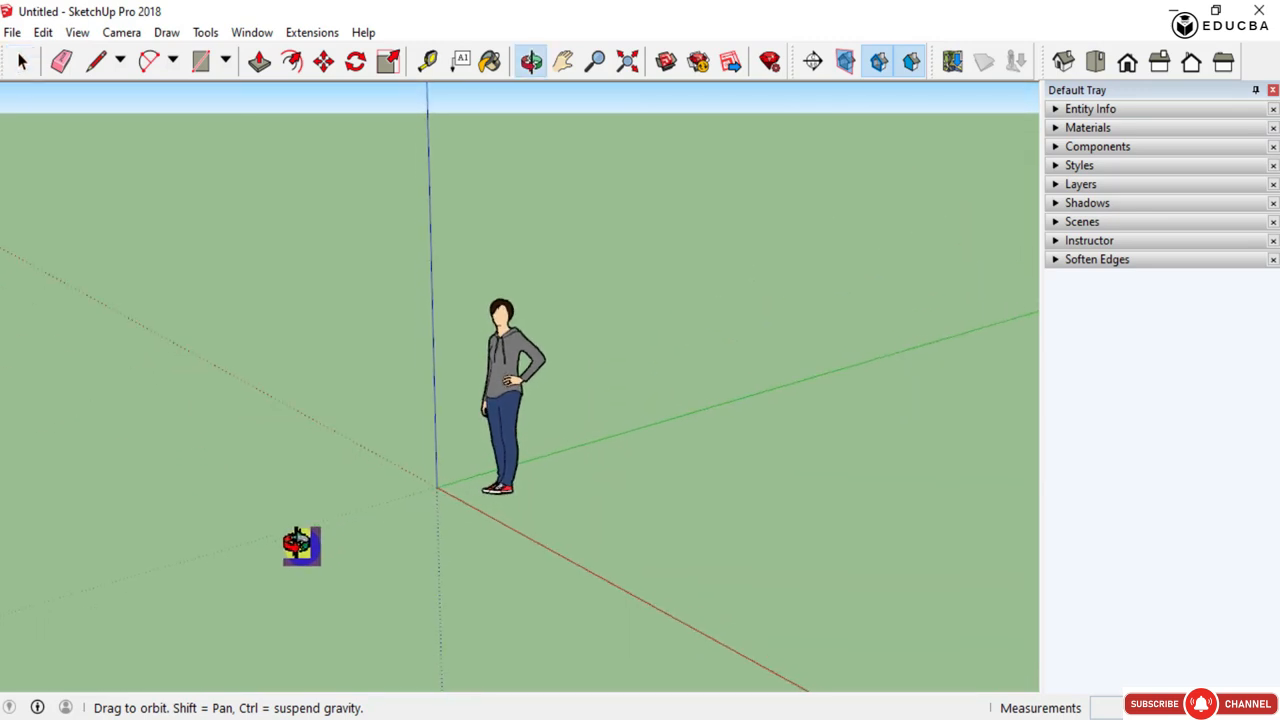
- Show the Shadows toolbar
middle_click_drag(429, 571, 493, 544)
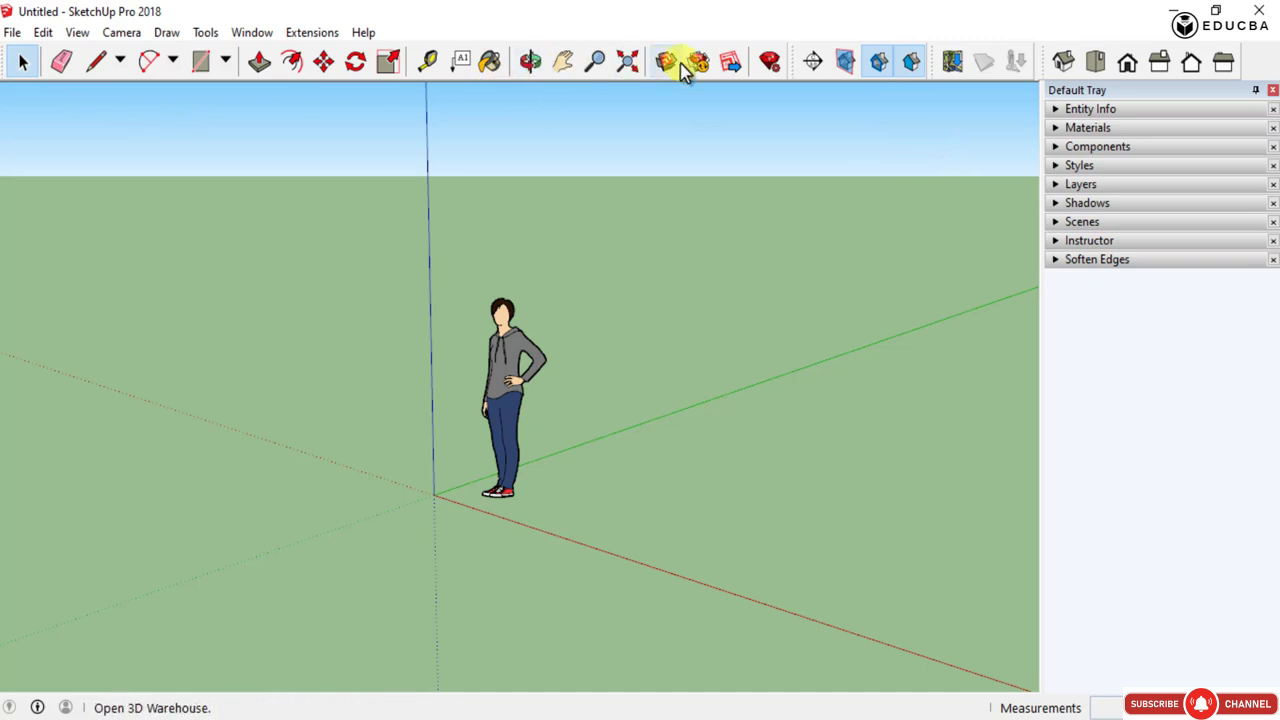
left_click(23, 62)
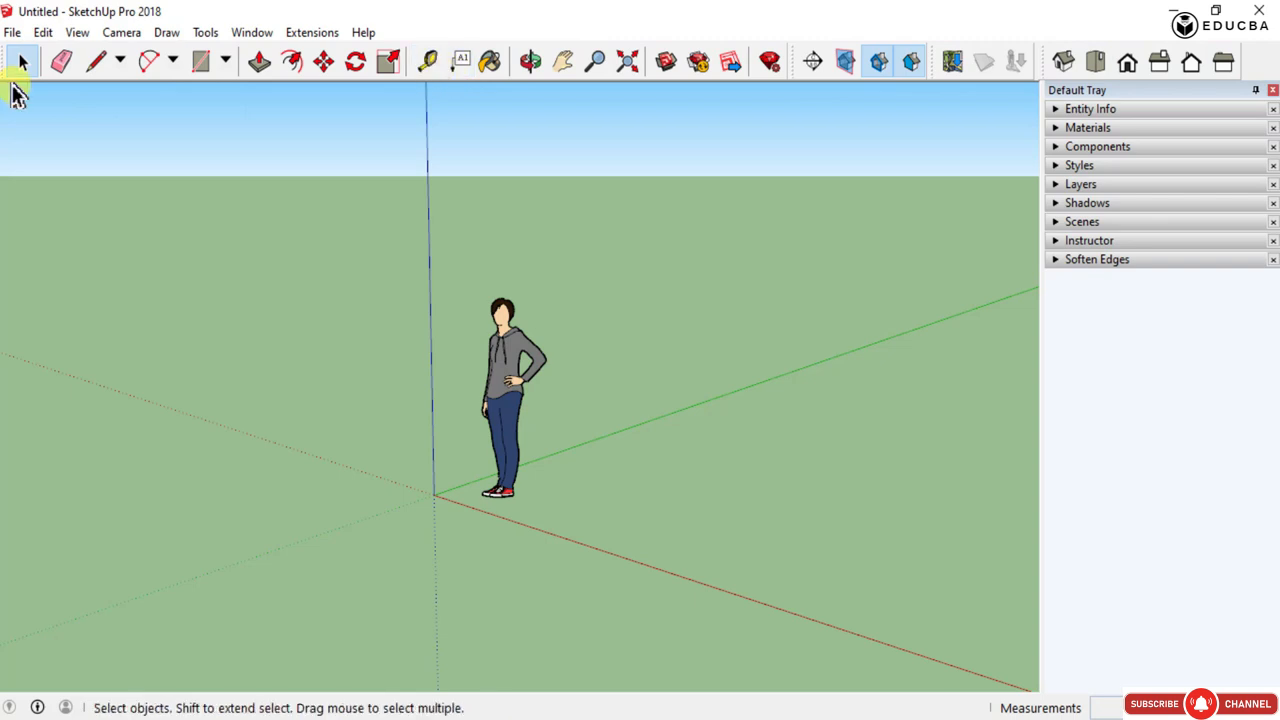
right_click(330, 62)
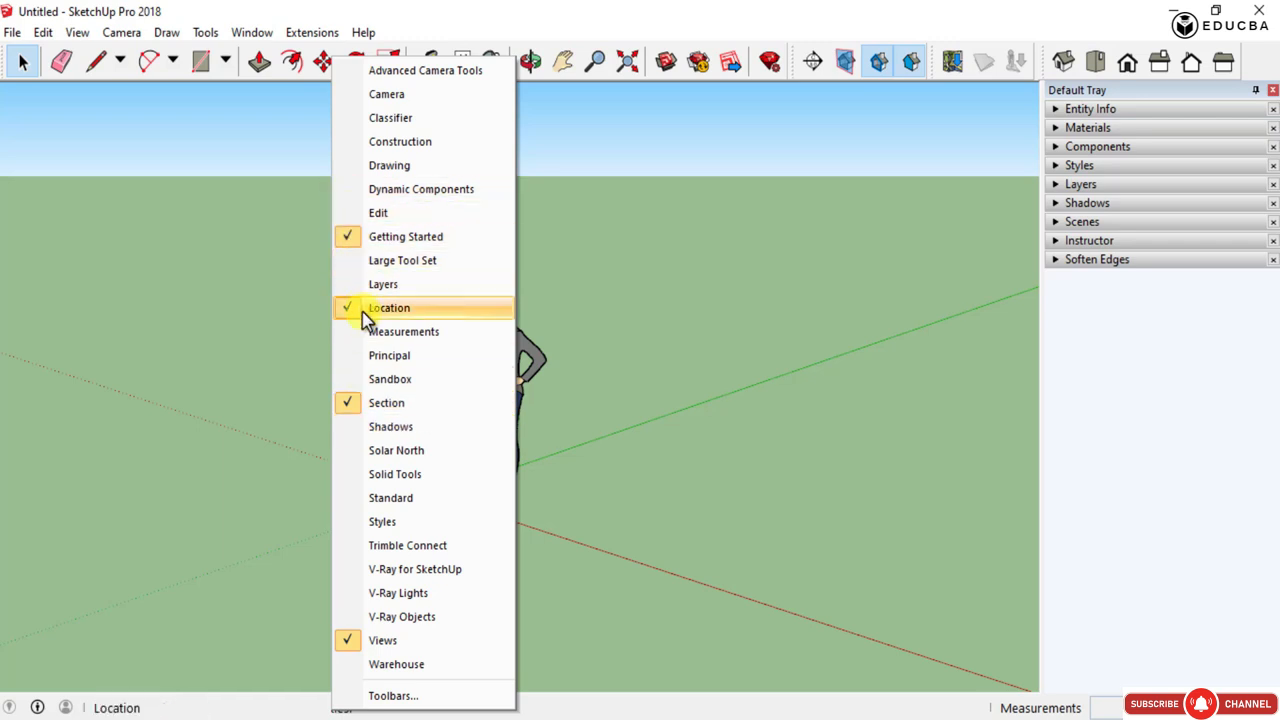
left_click(350, 428)
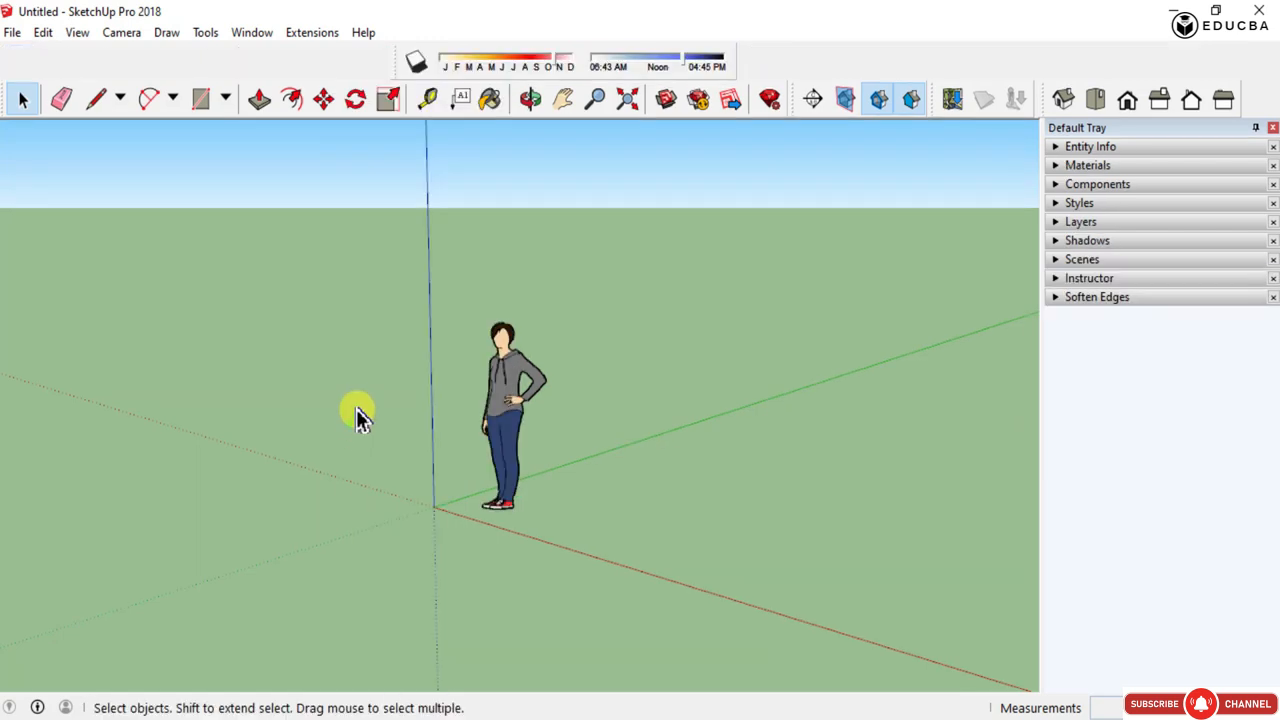
- Show the Large Tool Set toolbar and dock the Shadows toolbar into the main toolbar row
right_click(353, 63)
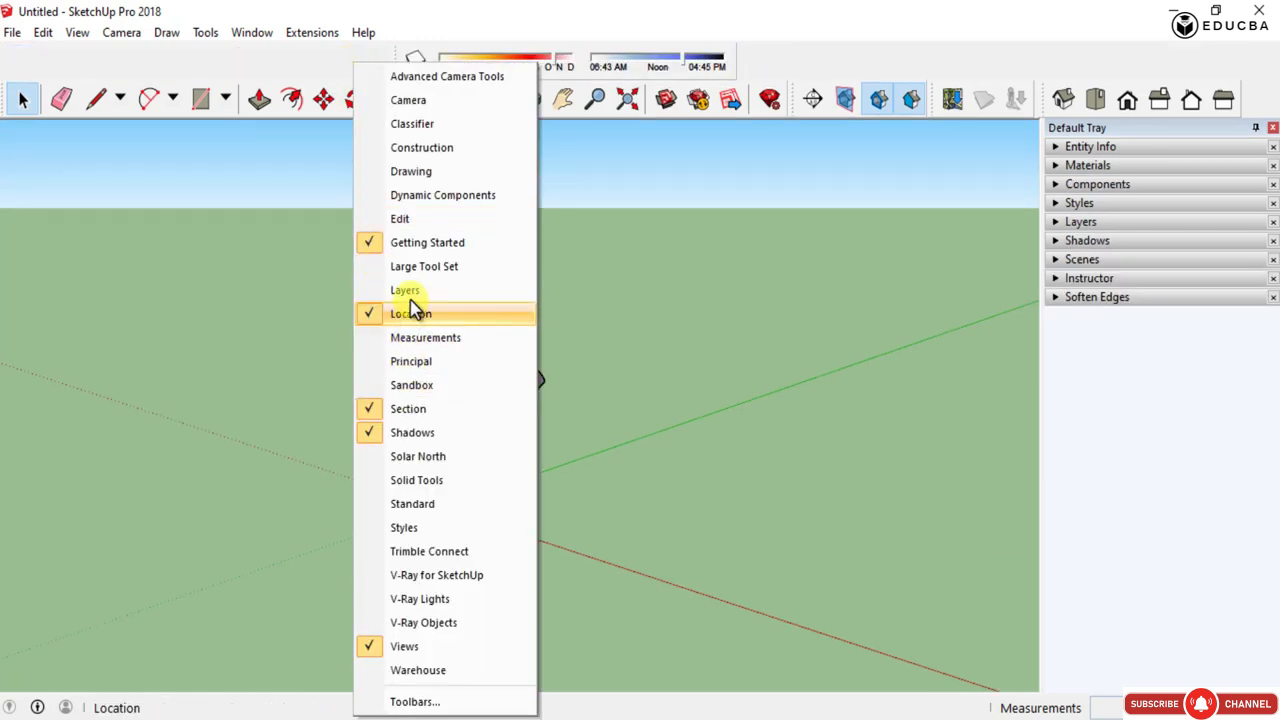
left_click(368, 267)
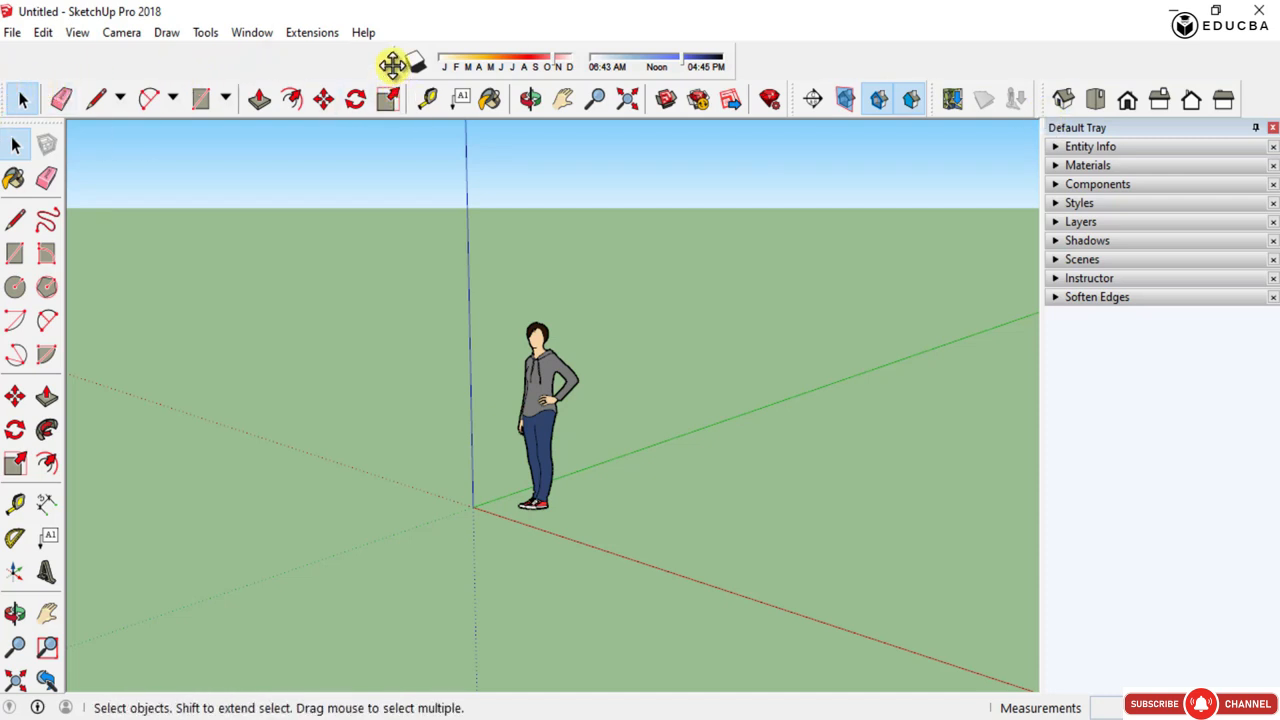
left_click_drag(392, 65, 8, 62)
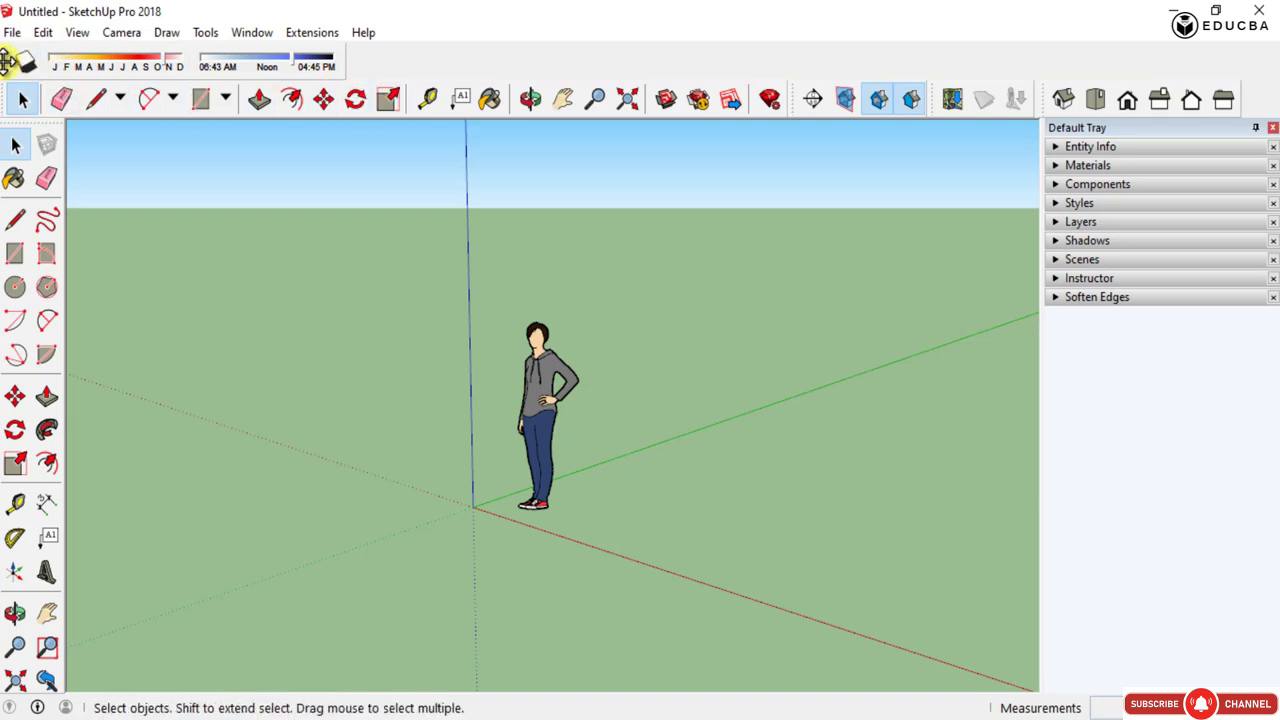
left_click_drag(8, 62, 433, 77)
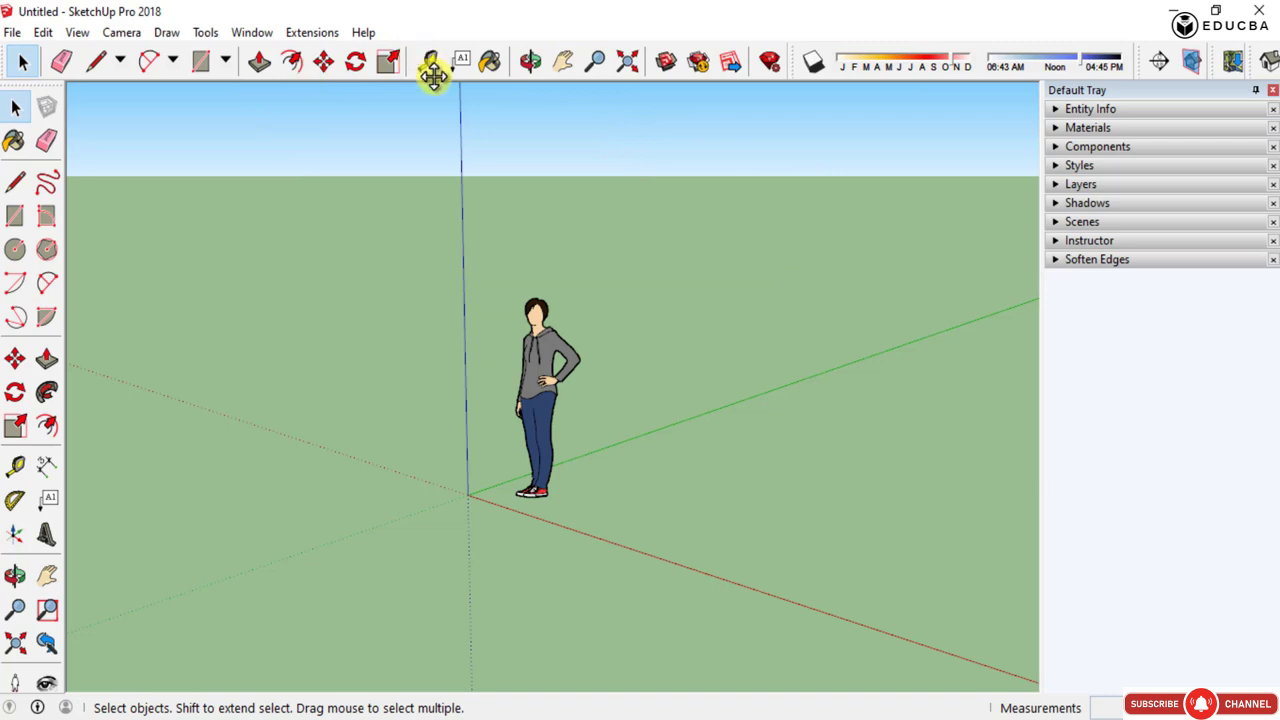
- Hide the Getting Started toolbar, then show the Styles toolbar and dock it in the top row
right_click(90, 62)
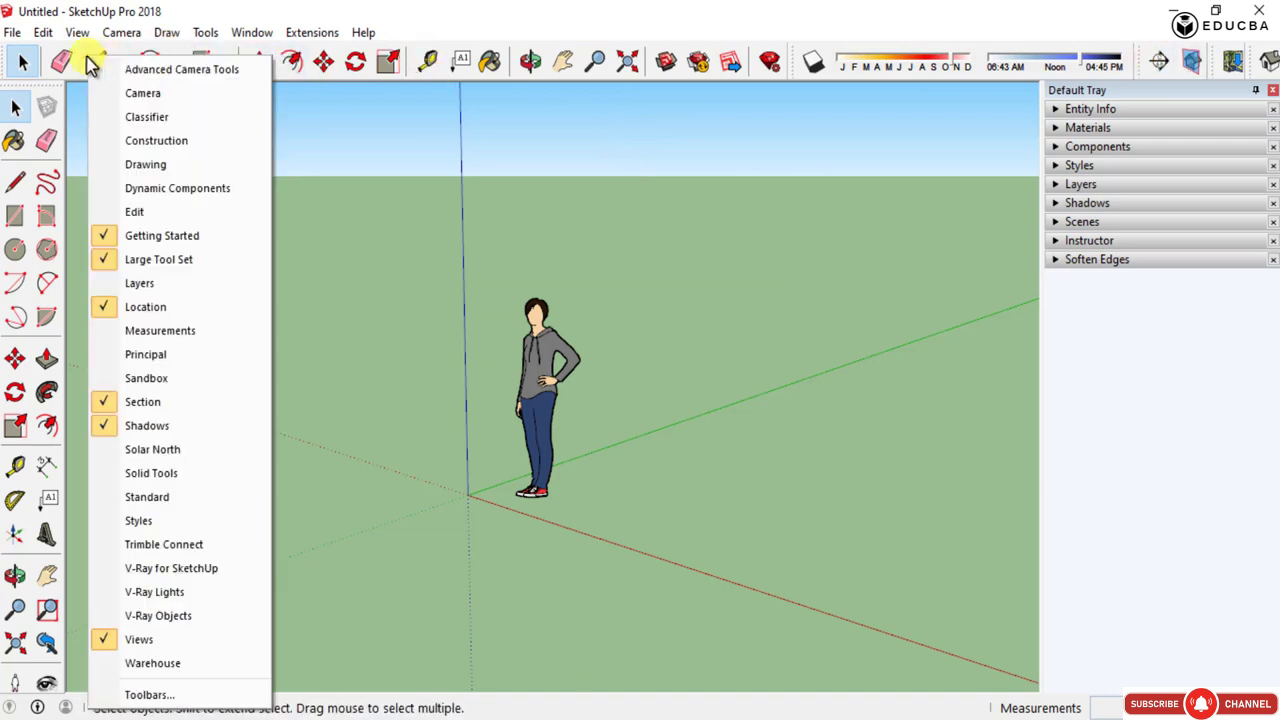
left_click(106, 238)
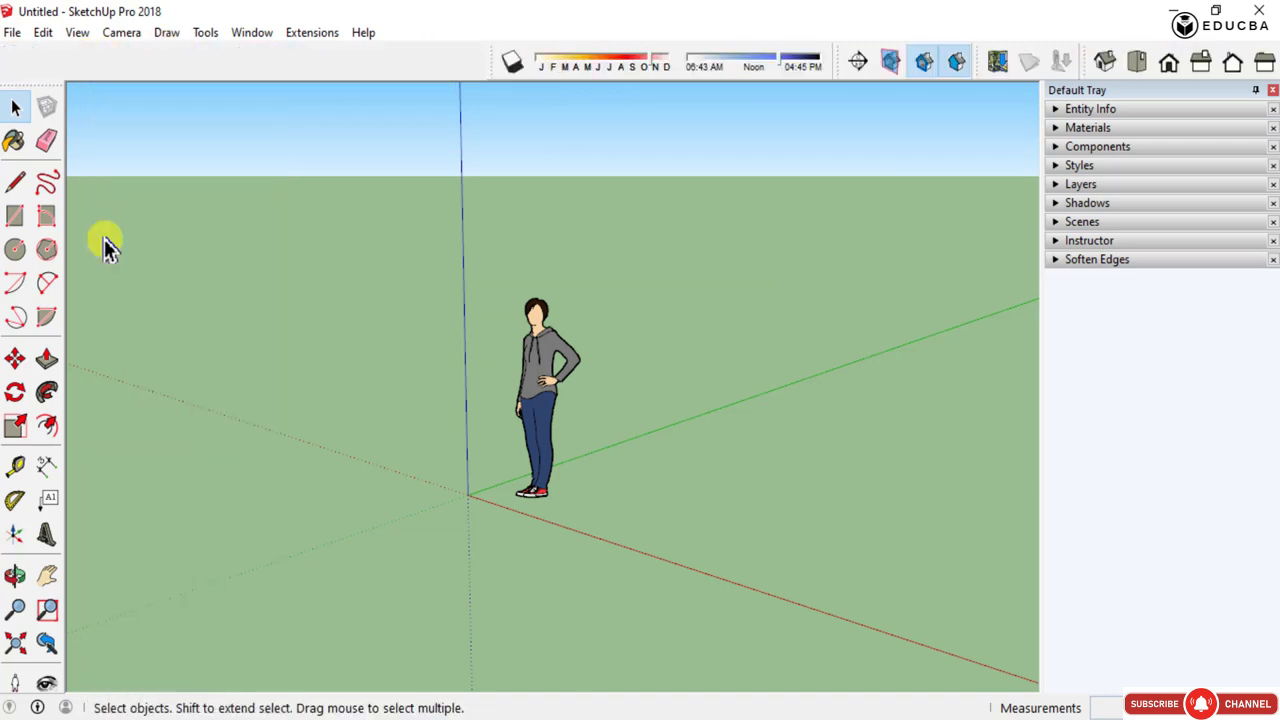
right_click(271, 61)
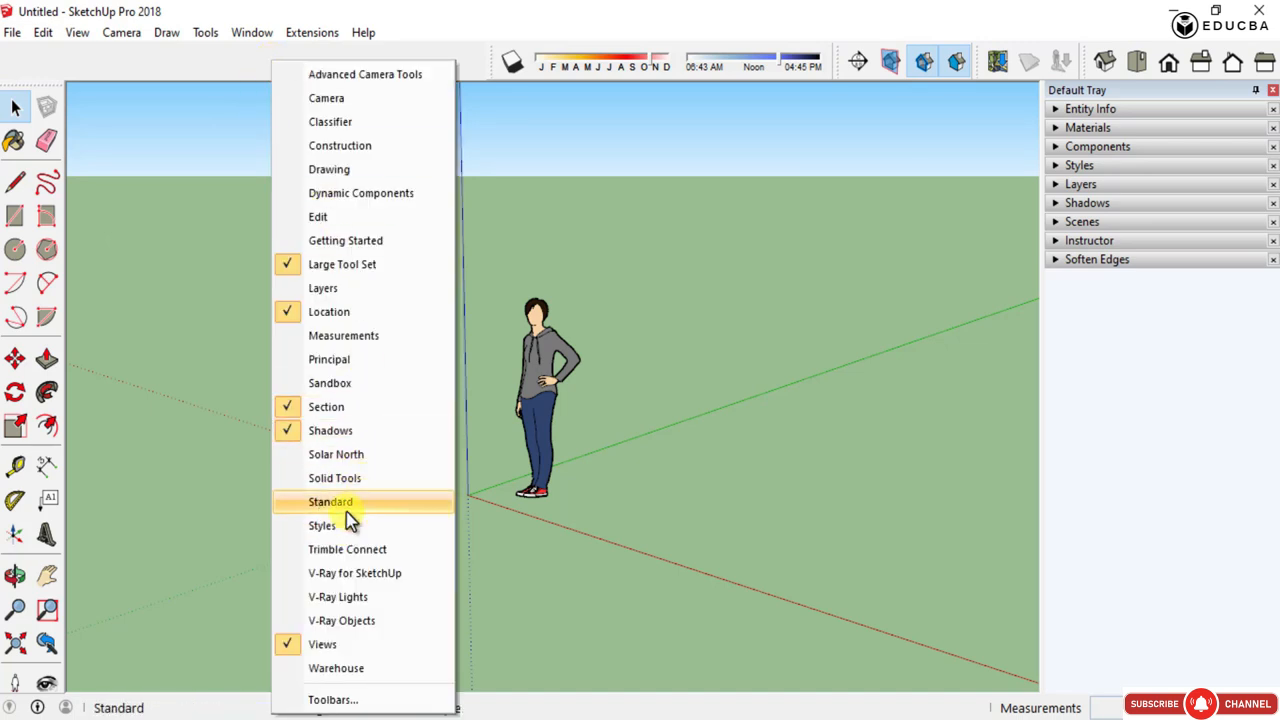
left_click(296, 527)
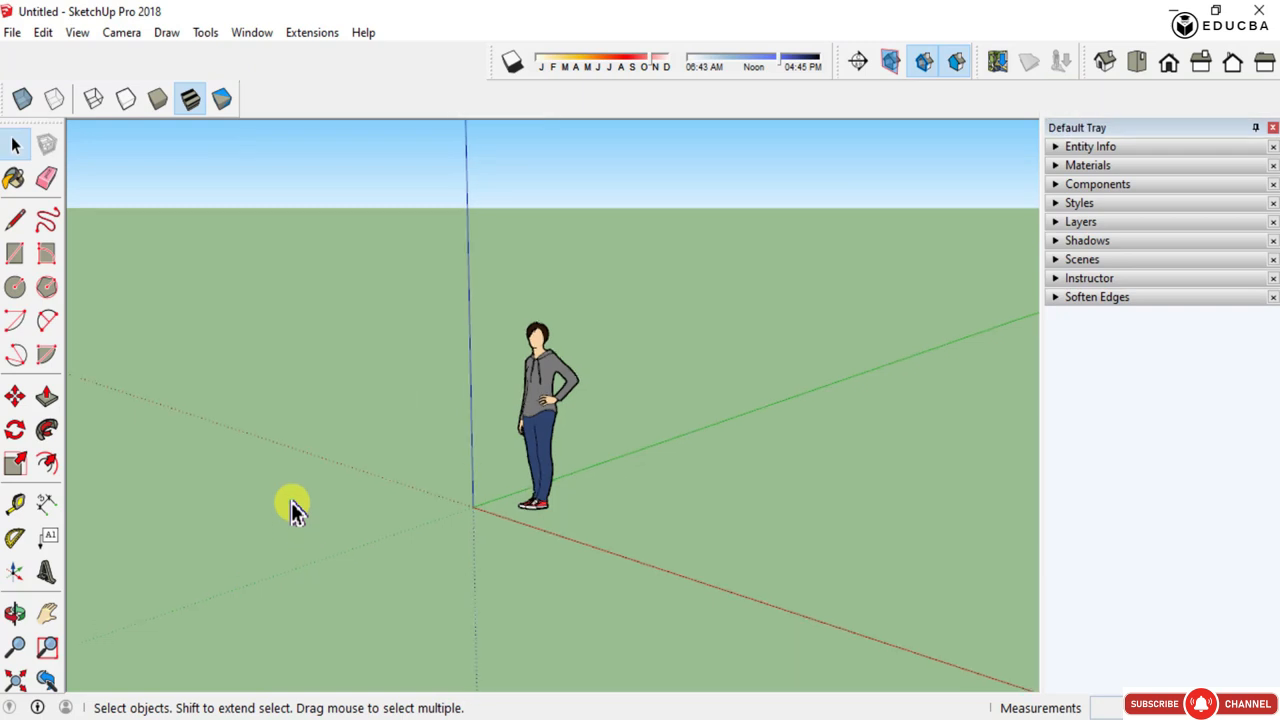
left_click_drag(5, 100, 14, 40)
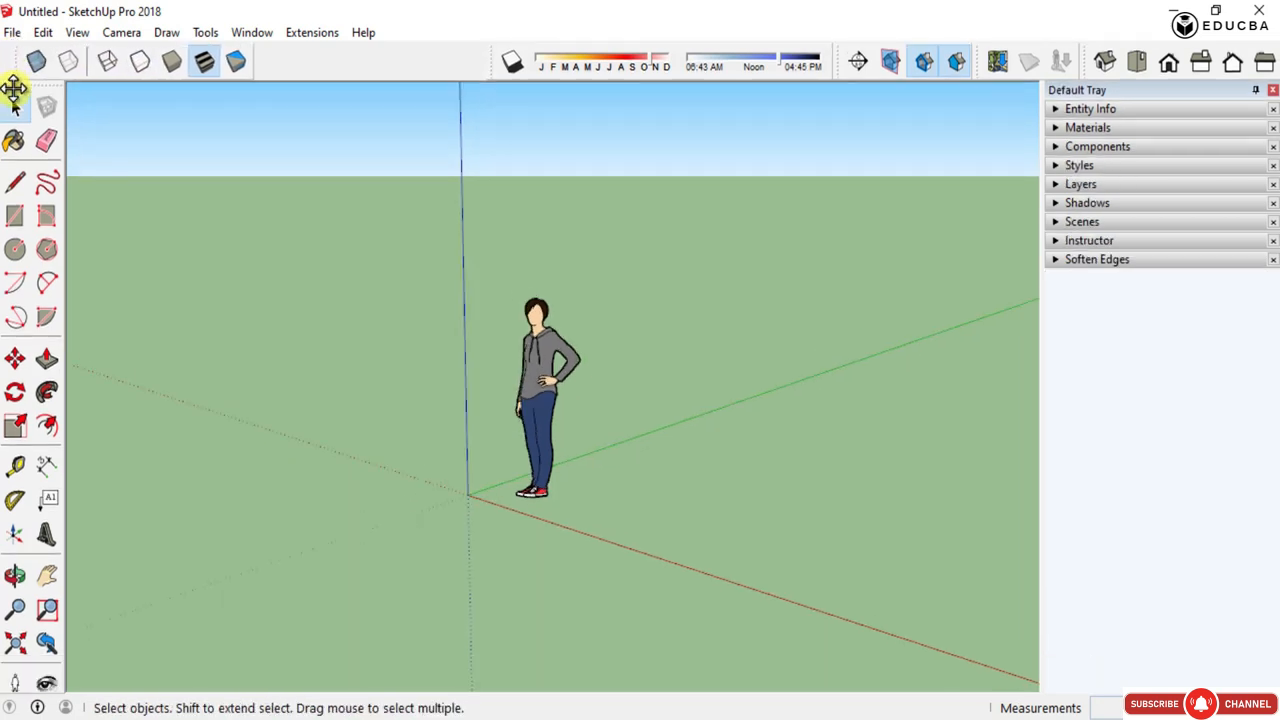
- Show the Camera toolbar and dock it in a second row below the Styles toolbar
right_click(332, 70)
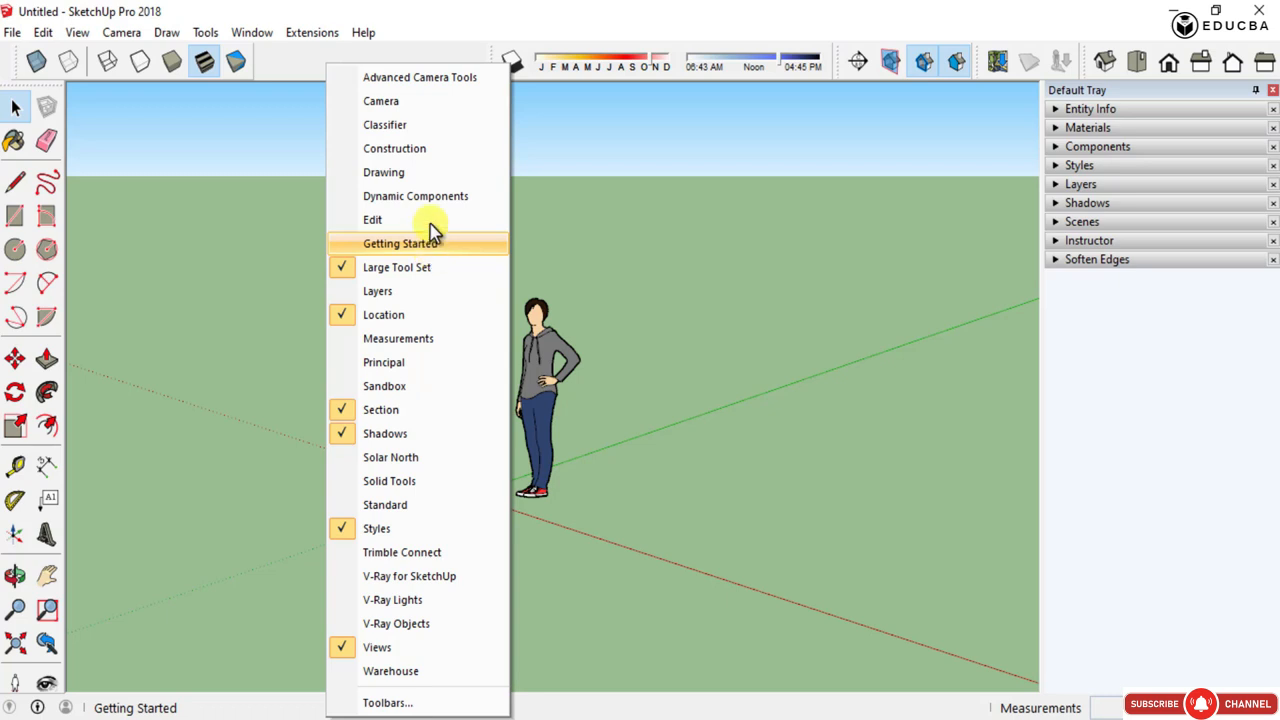
left_click(380, 102)
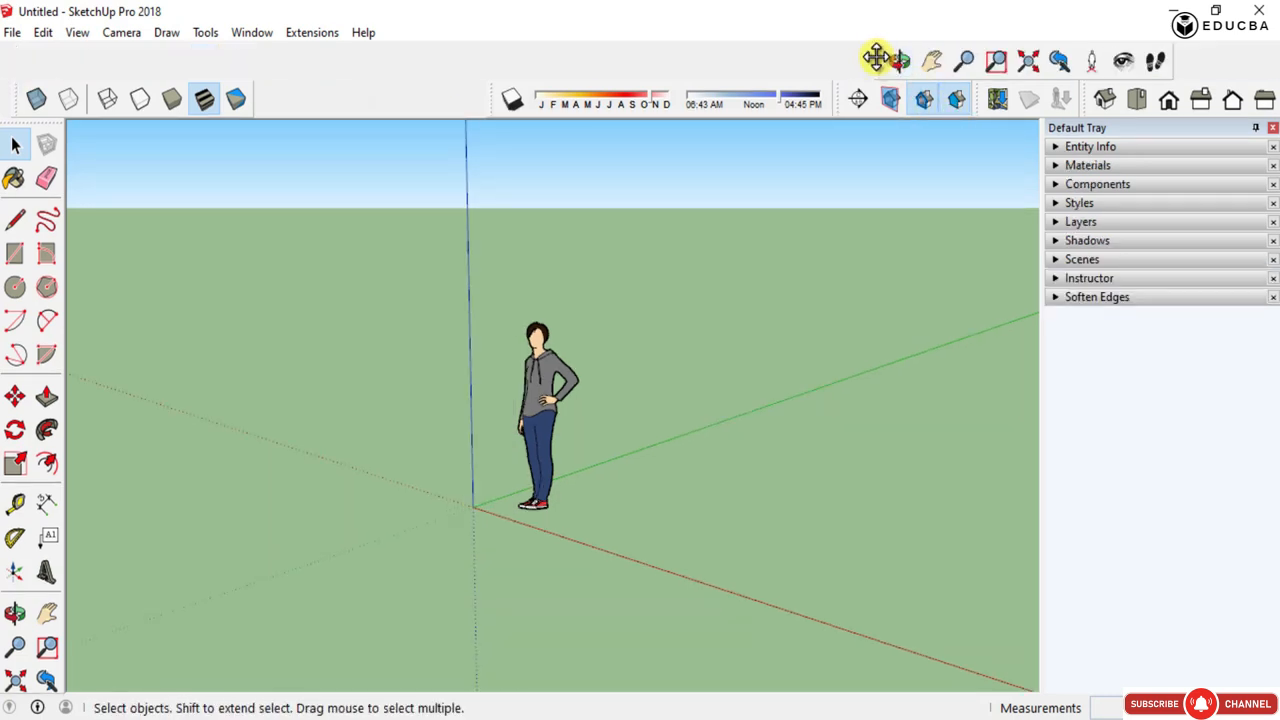
left_click_drag(876, 57, 22, 100)
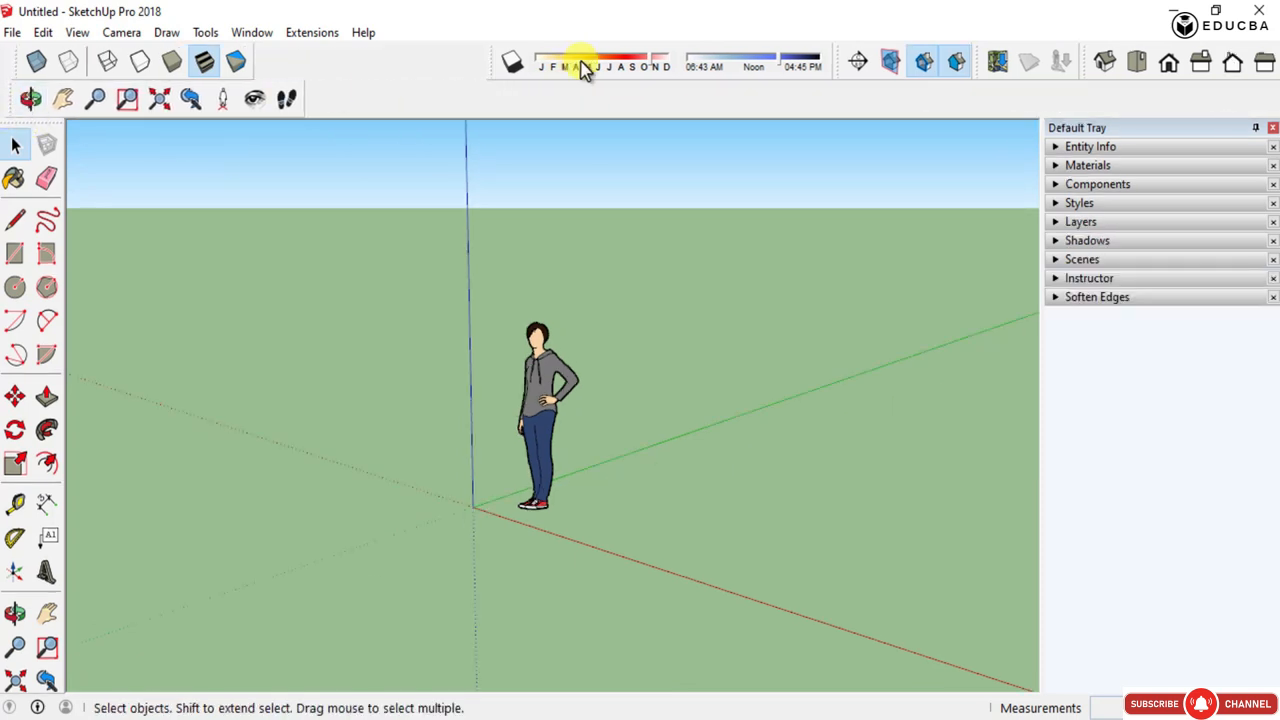
- Rearrange the Shadows, Section, Location and Views toolbars so they sit compactly beside the Styles and Camera toolbars
left_click_drag(490, 66, 272, 62)
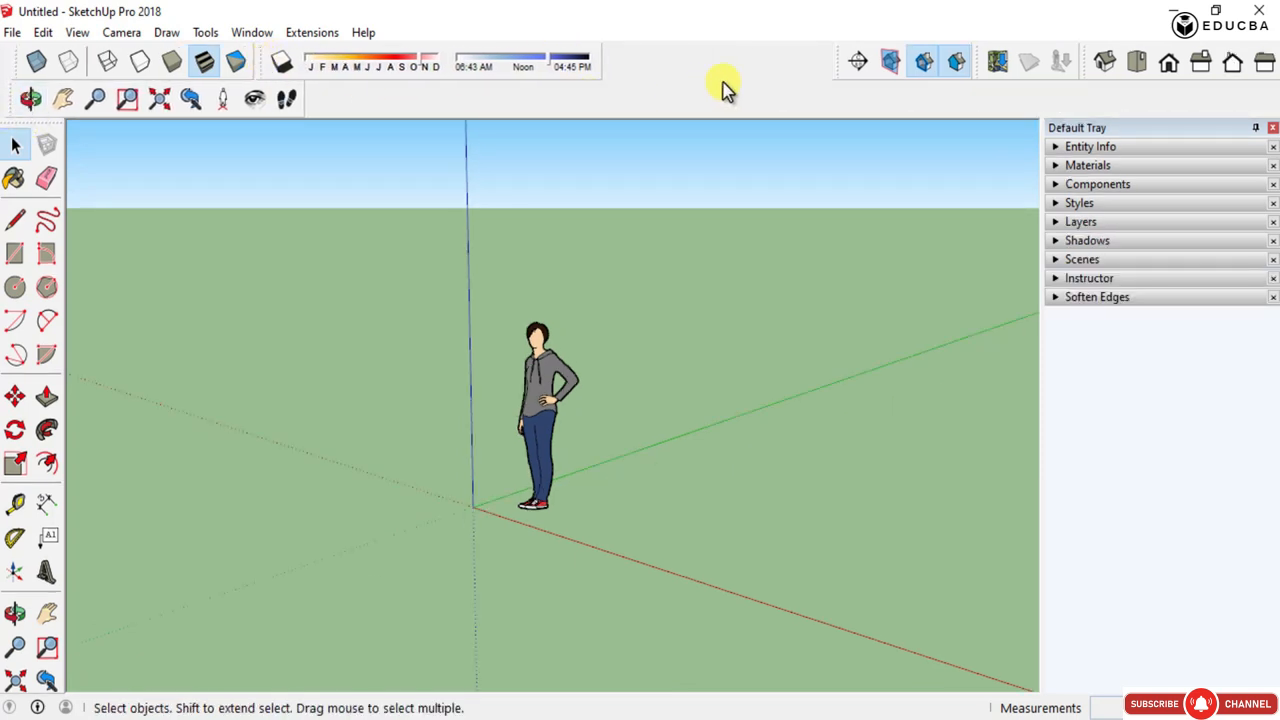
left_click_drag(838, 66, 305, 120)
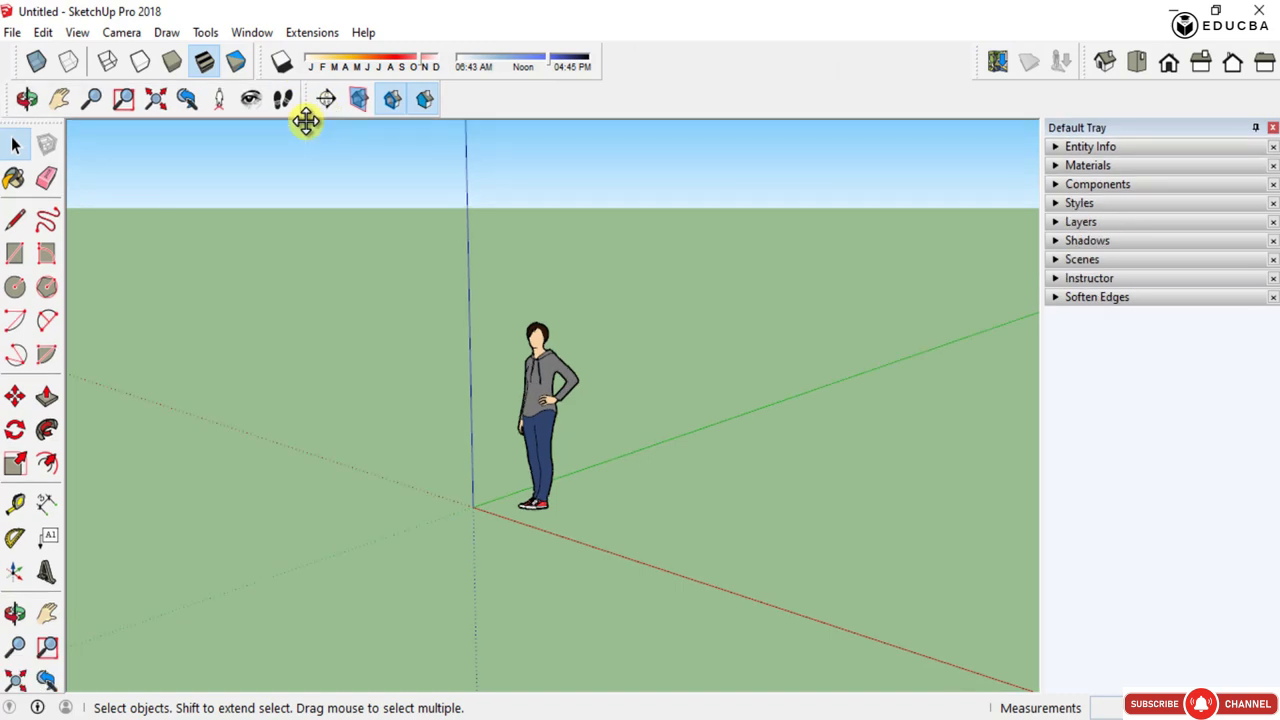
left_click_drag(978, 68, 452, 148)
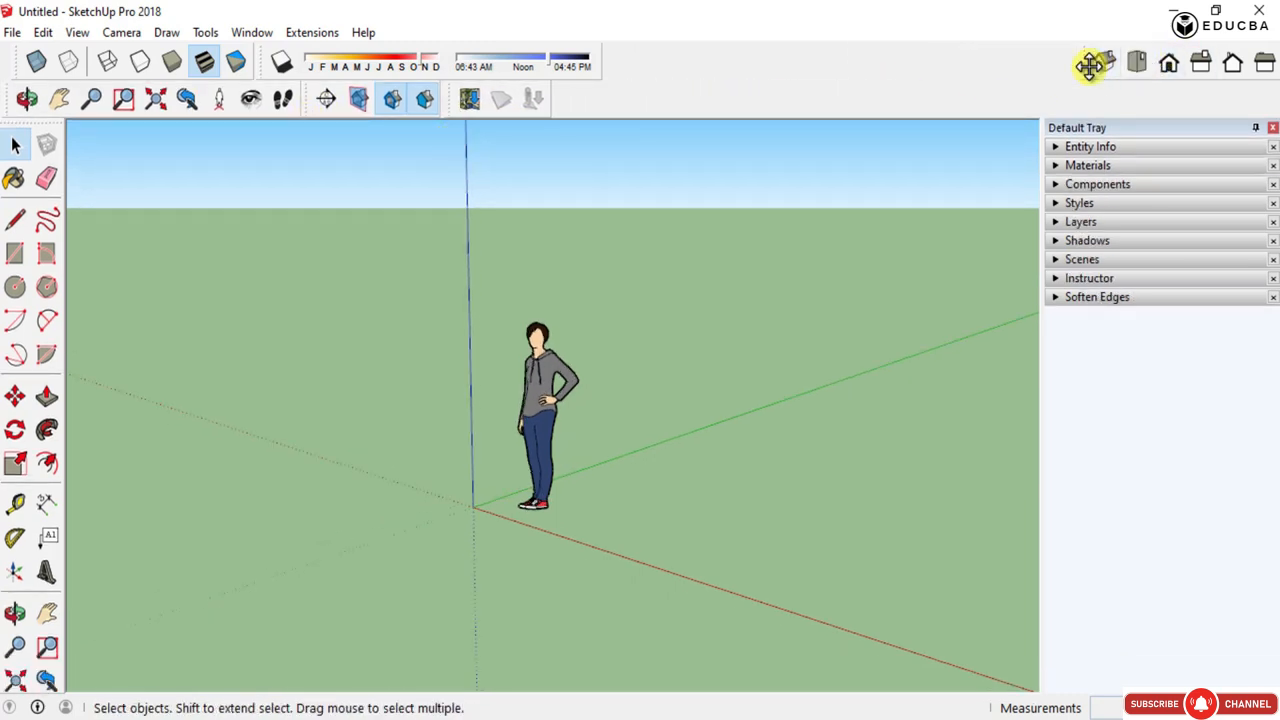
left_click_drag(1090, 62, 563, 105)
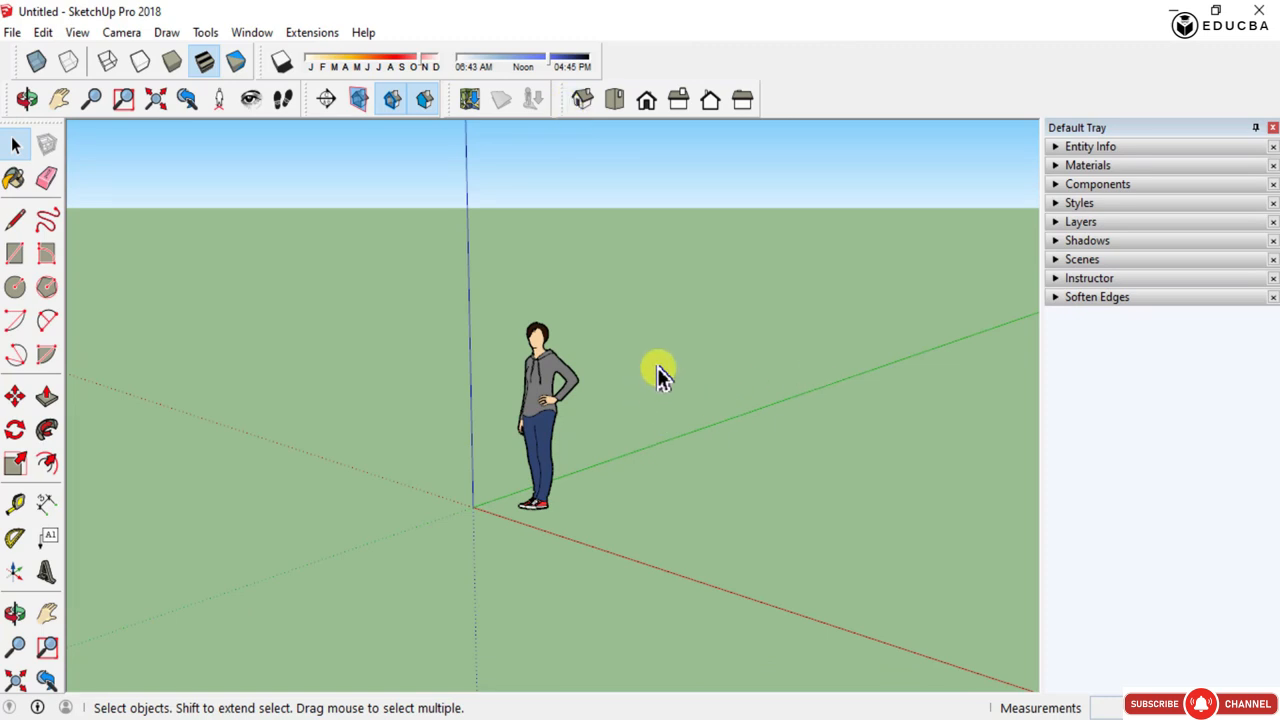
- Orbit, pan and zoom around the figure and axes to explore navigating the scene
middle_click_drag(712, 334, 800, 309)
middle_click_drag(661, 311, 809, 366)
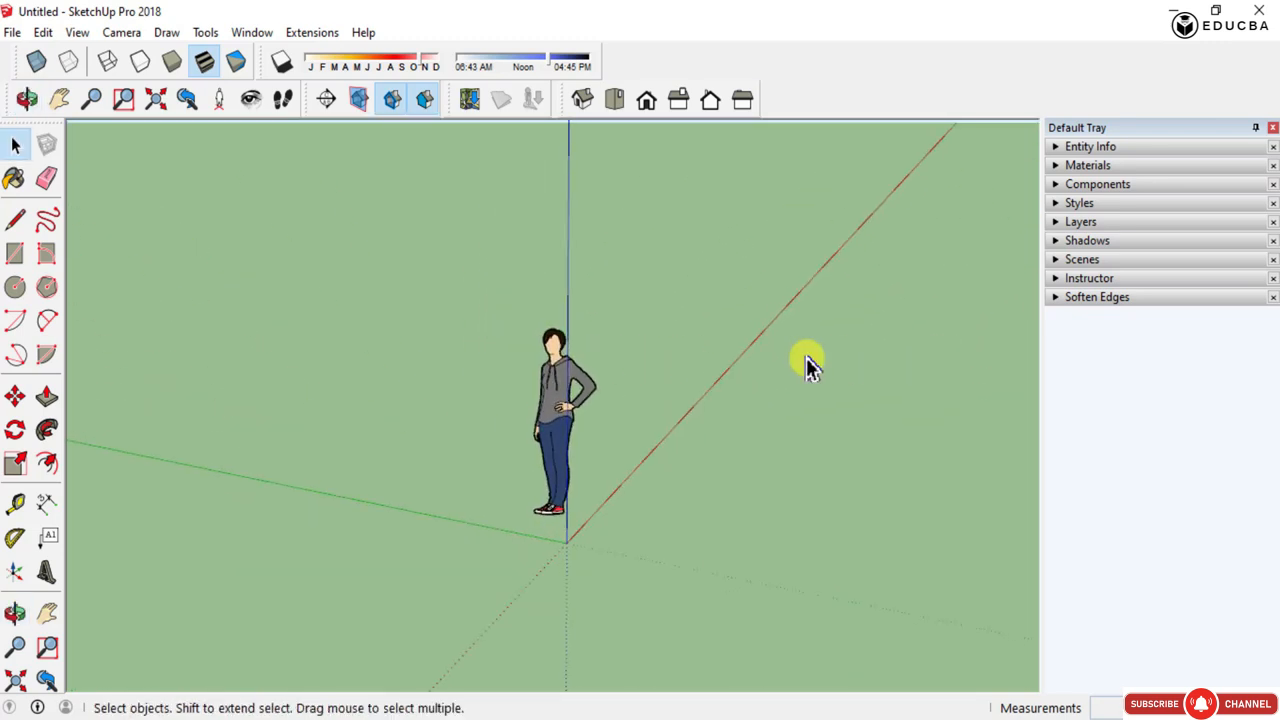
mouse_move(489, 374)
middle_mouse_down()
mouse_move(519, 413)
mouse_move(781, 397)
middle_mouse_up()
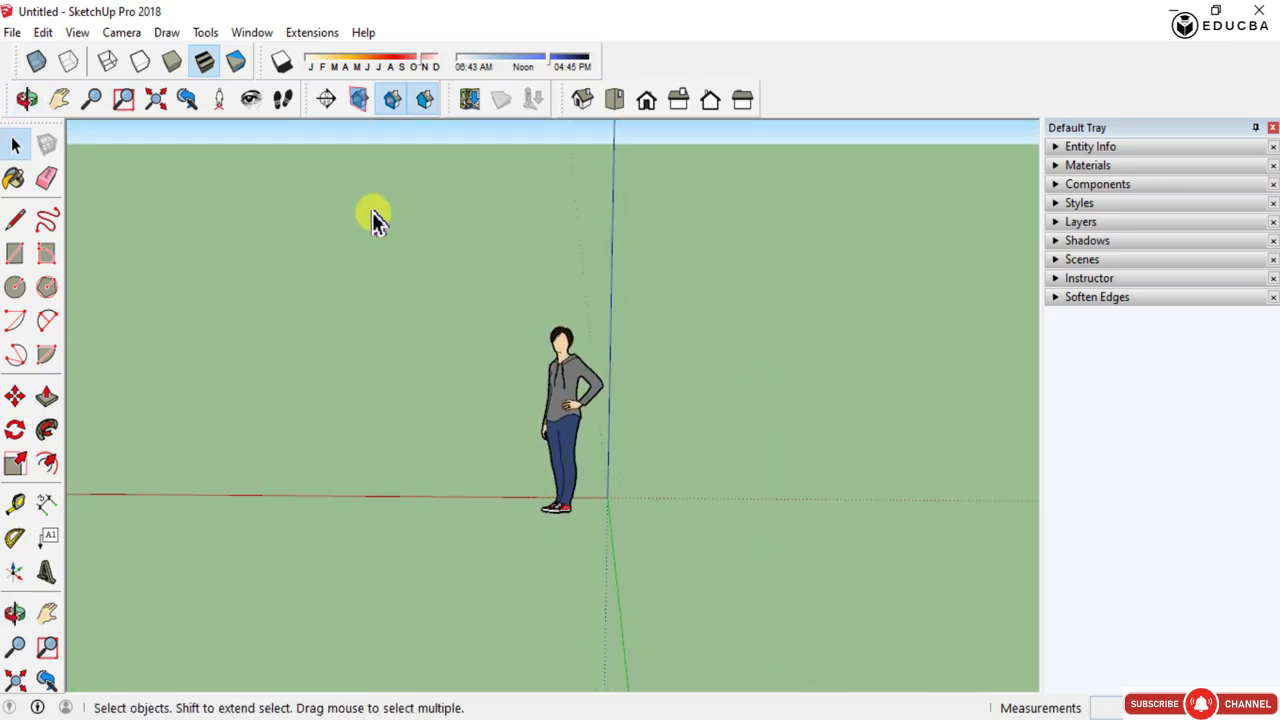
middle_click_drag(389, 320, 537, 313)
scroll(520, 360, "down", 5)
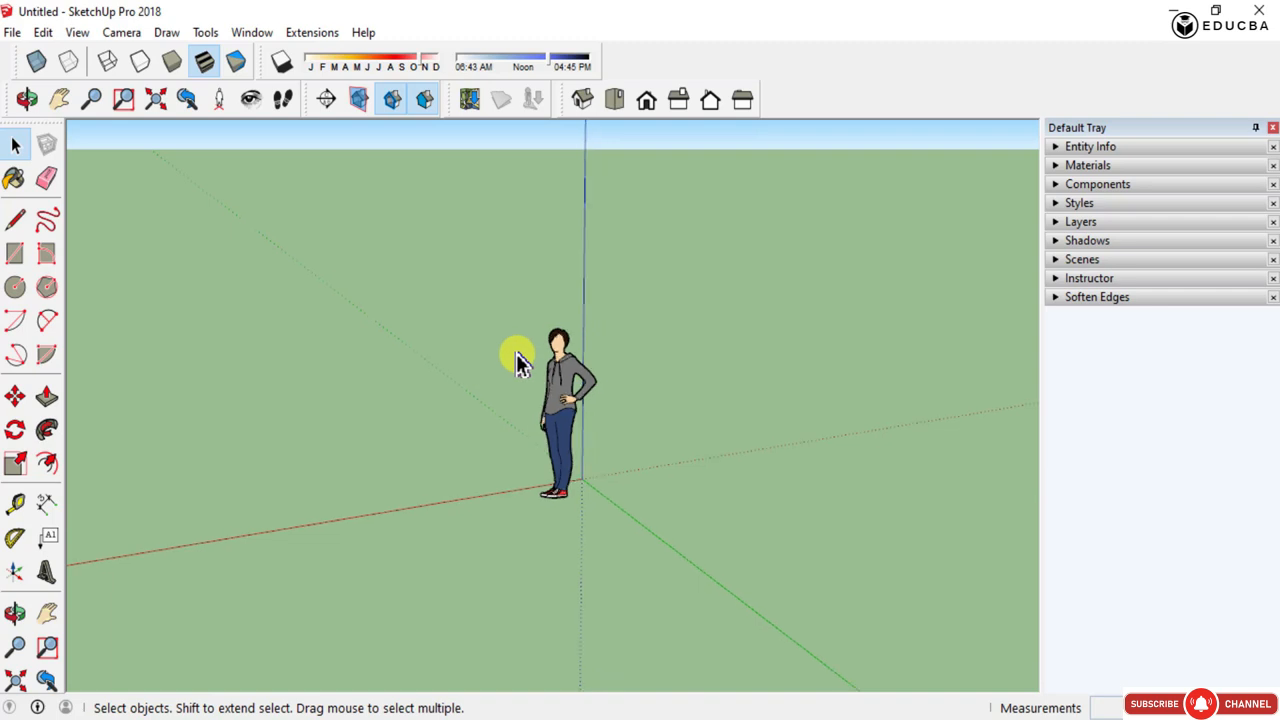
scroll(532, 371, "up", 4)
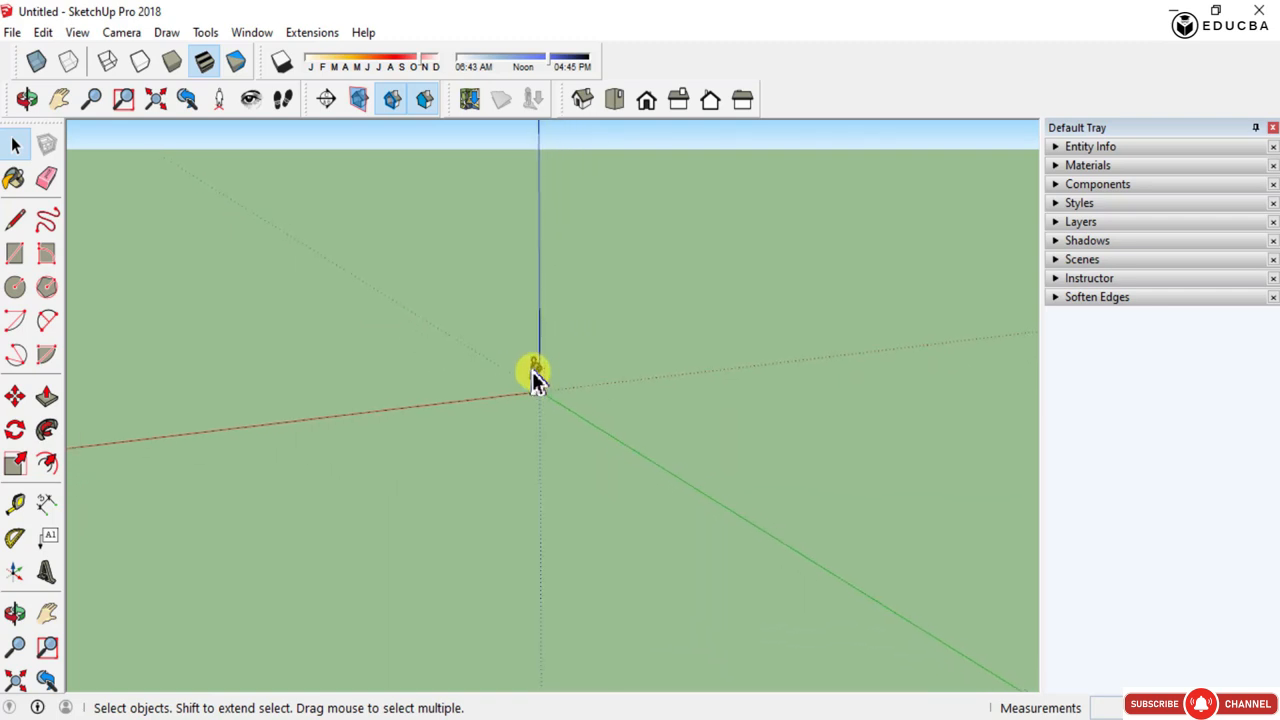
scroll(535, 380, "up", 1)
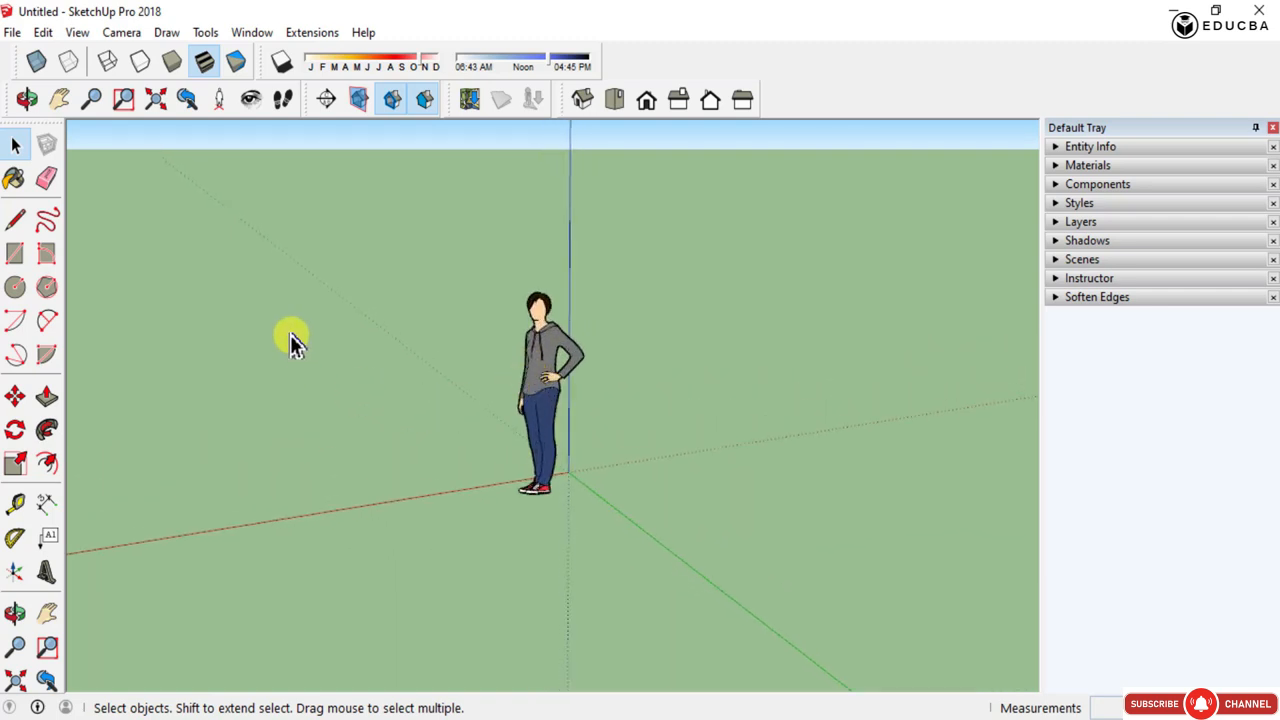
scroll(290, 339, "up", 3)
scroll(296, 355, "down", 2)
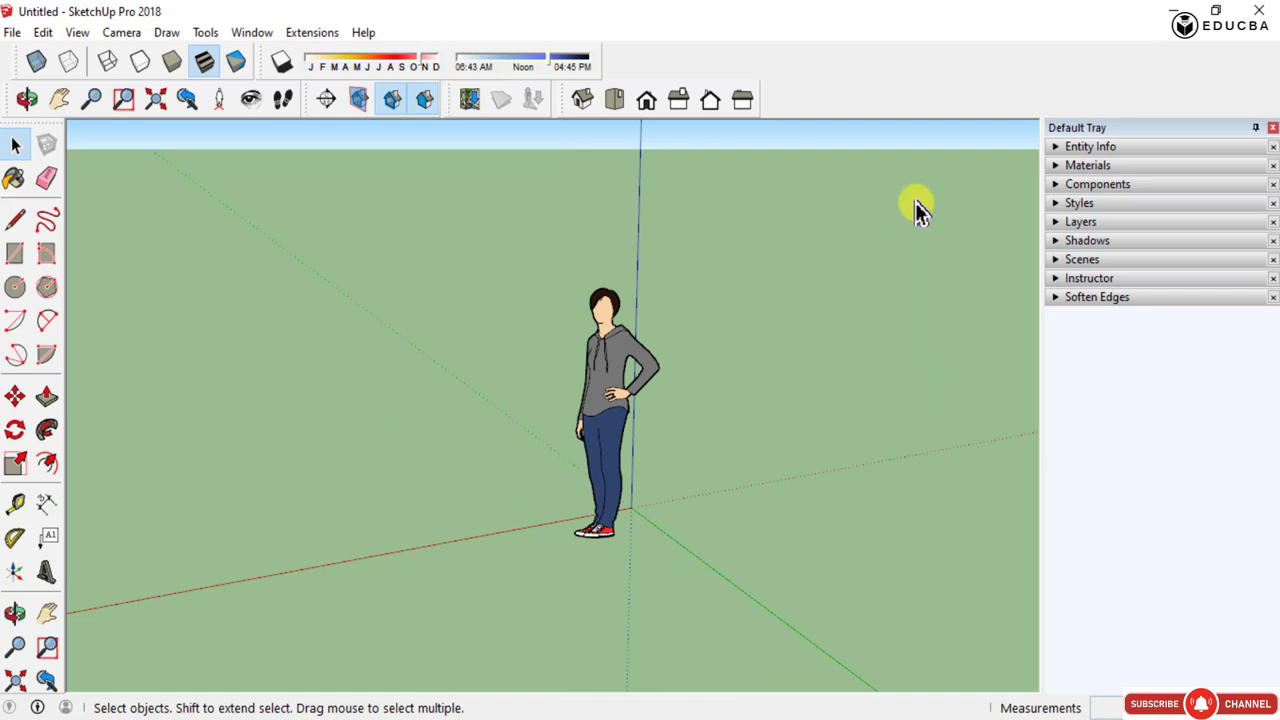
scroll(915, 202, "up", 5)
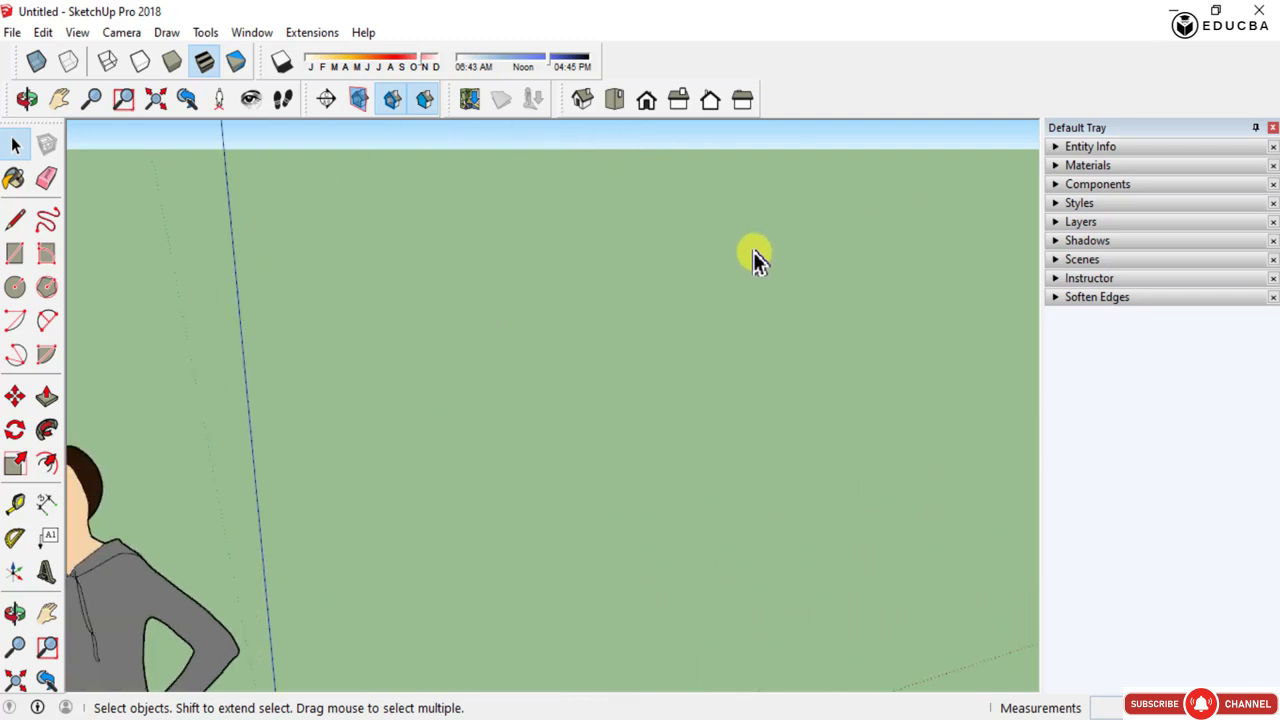
scroll(752, 251, "up", 1)
scroll(752, 251, "down", 6)
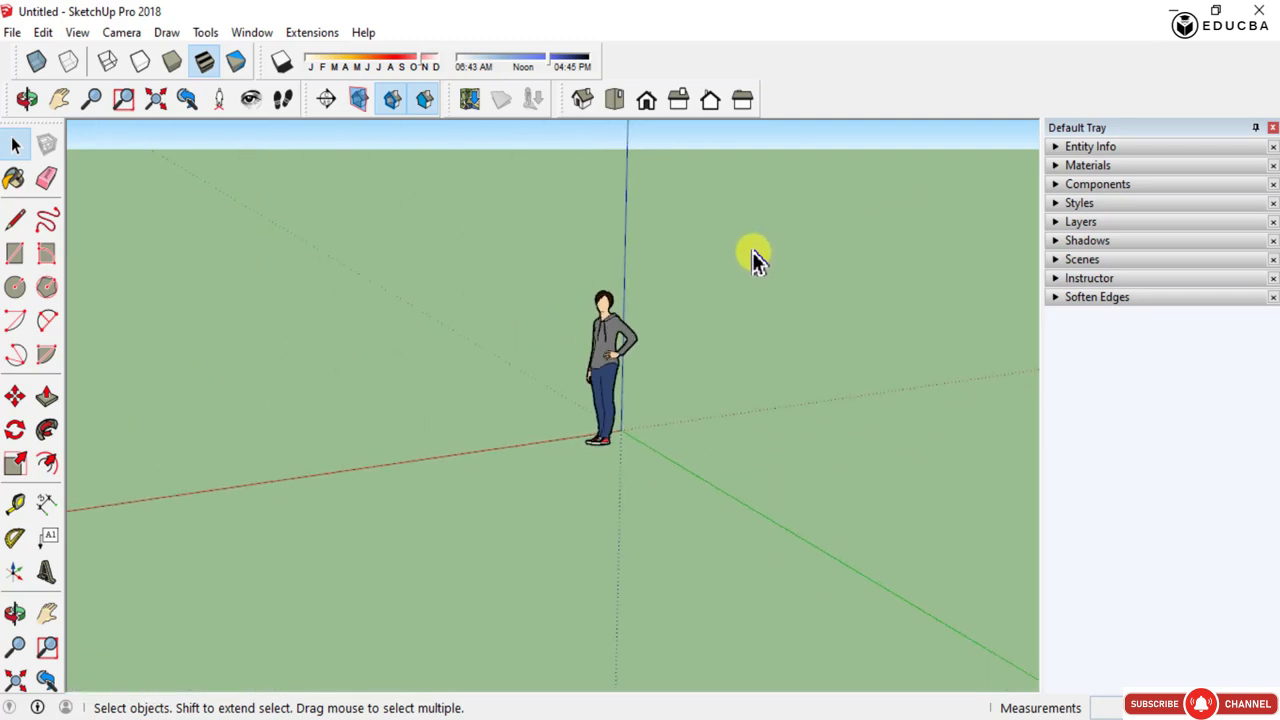
scroll(752, 251, "down", 2)
scroll(656, 362, "up", 6)
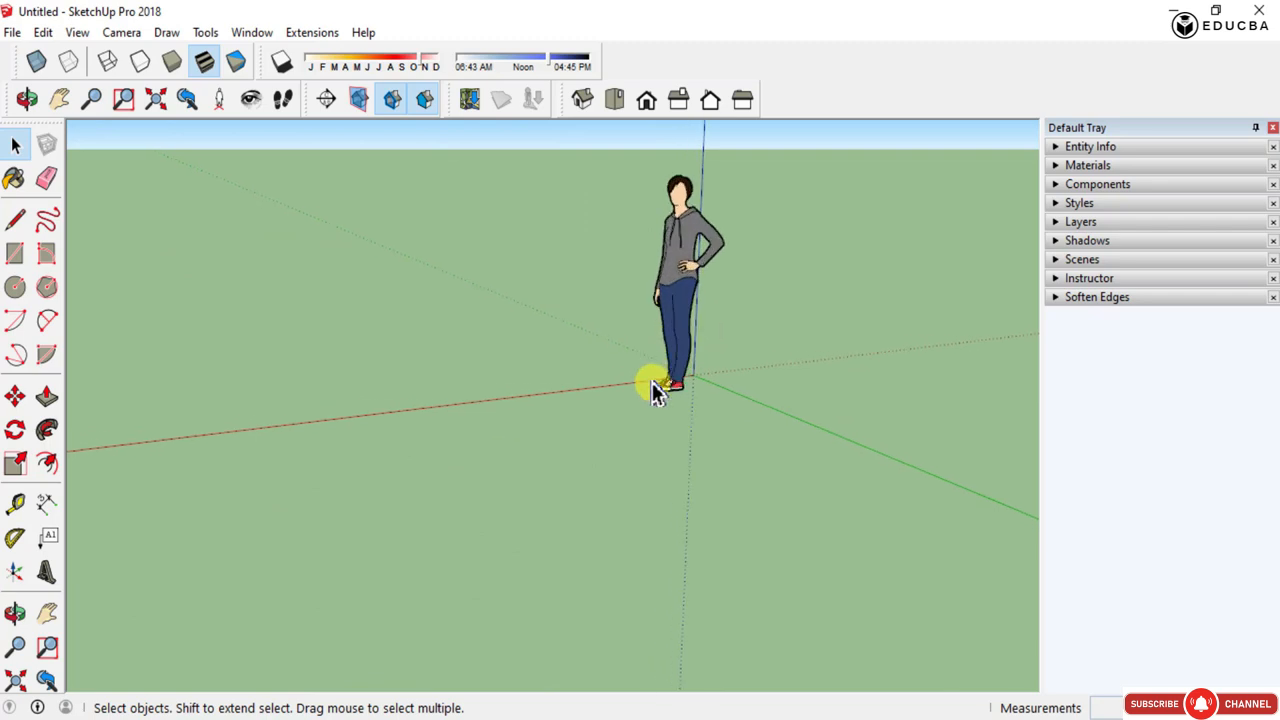
scroll(673, 390, "down", 6)
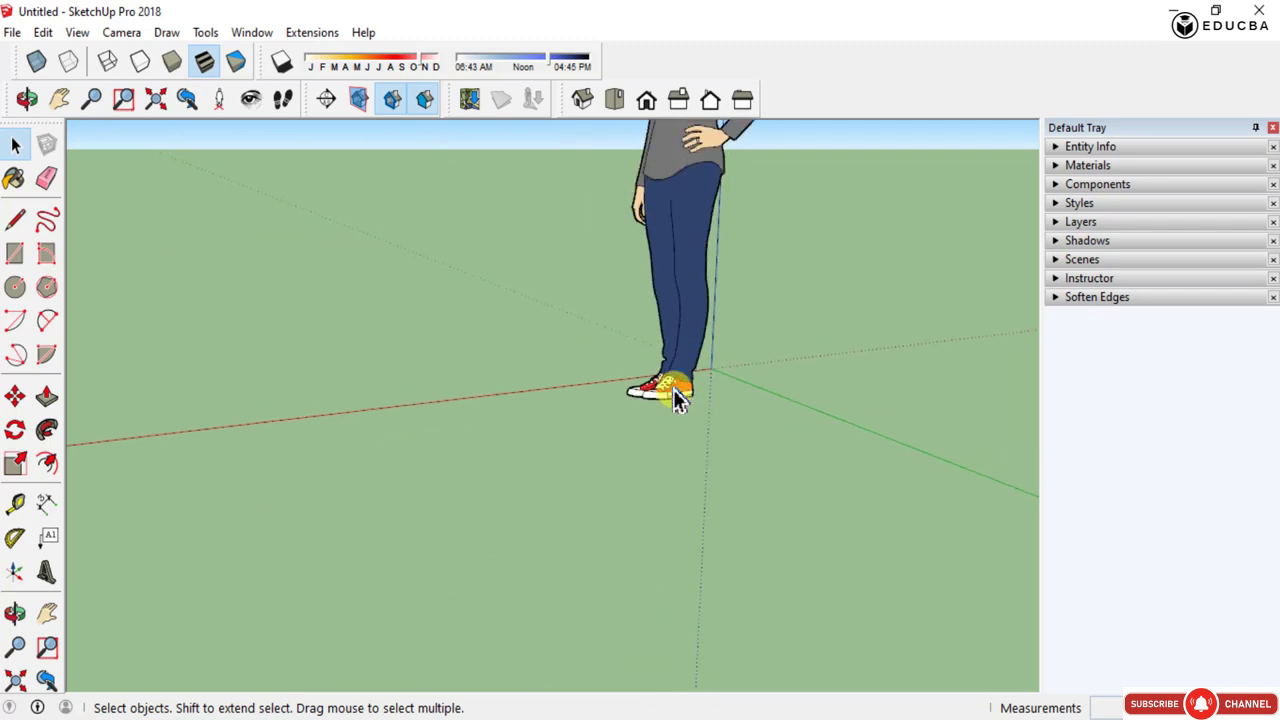
middle_click_drag(514, 414, 712, 427)
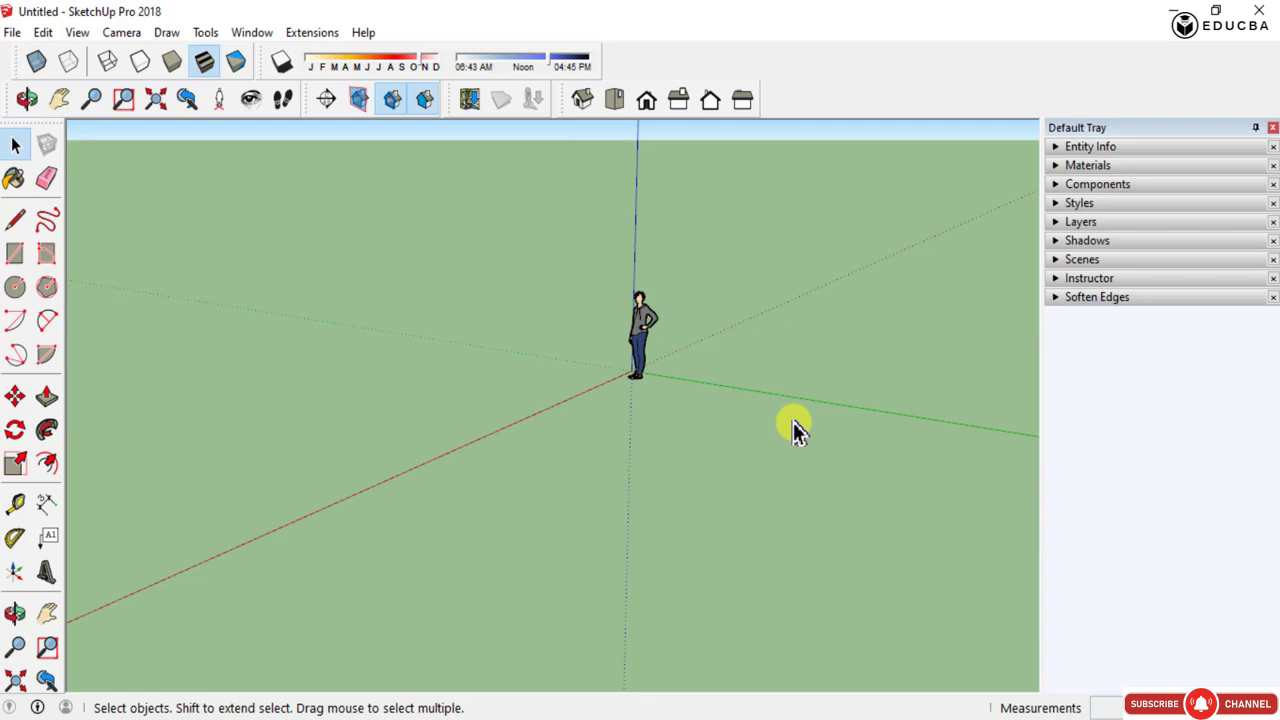
mouse_move(794, 429)
middle_mouse_down()
mouse_move(406, 437)
mouse_move(956, 497)
mouse_move(534, 451)
mouse_move(686, 443)
mouse_move(558, 402)
mouse_move(571, 394)
mouse_move(545, 400)
middle_mouse_up()
scroll(483, 463, "down", 4)
scroll(528, 410, "up", 8)
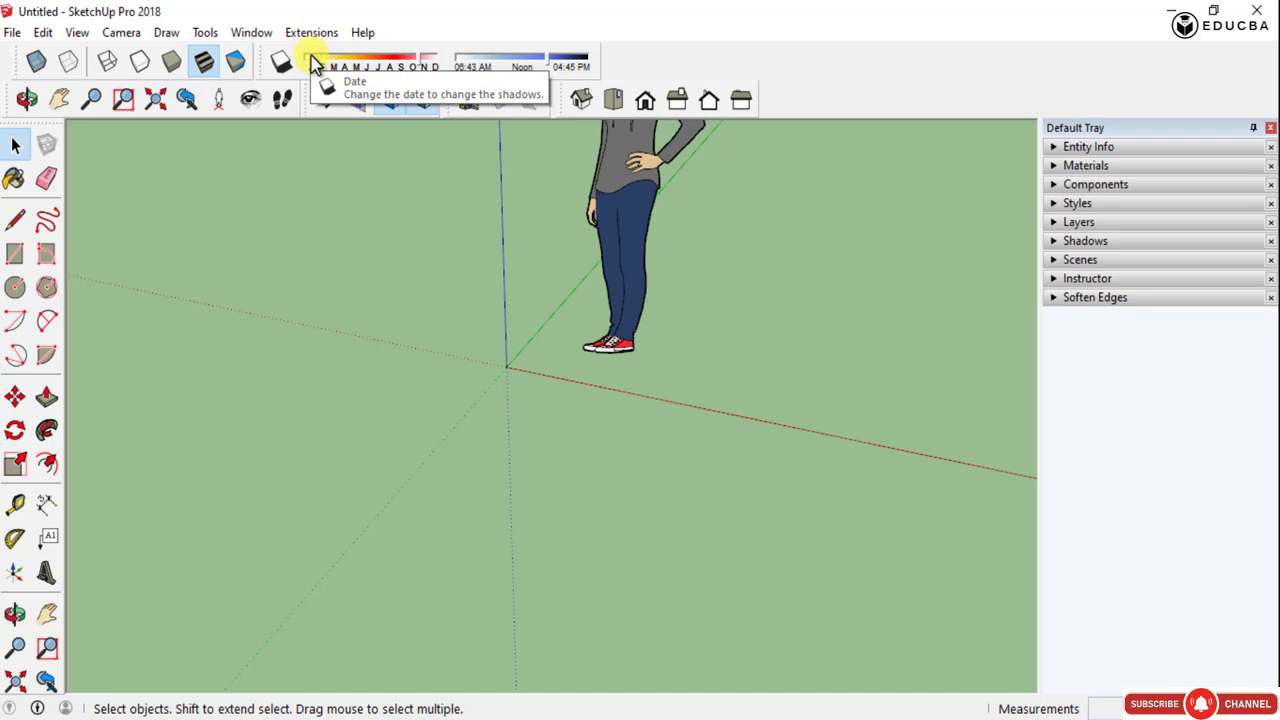
- Open the SketchUp Preferences and view the Applications page
left_click(251, 33)
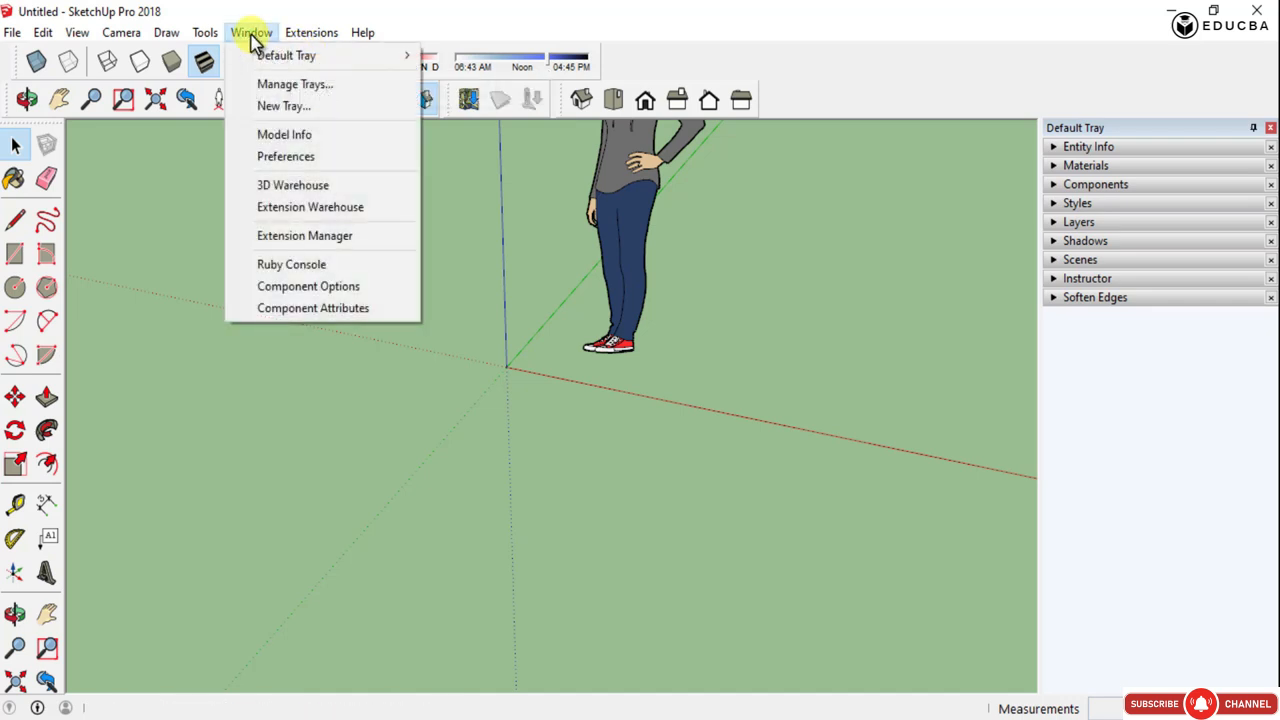
left_click(283, 157)
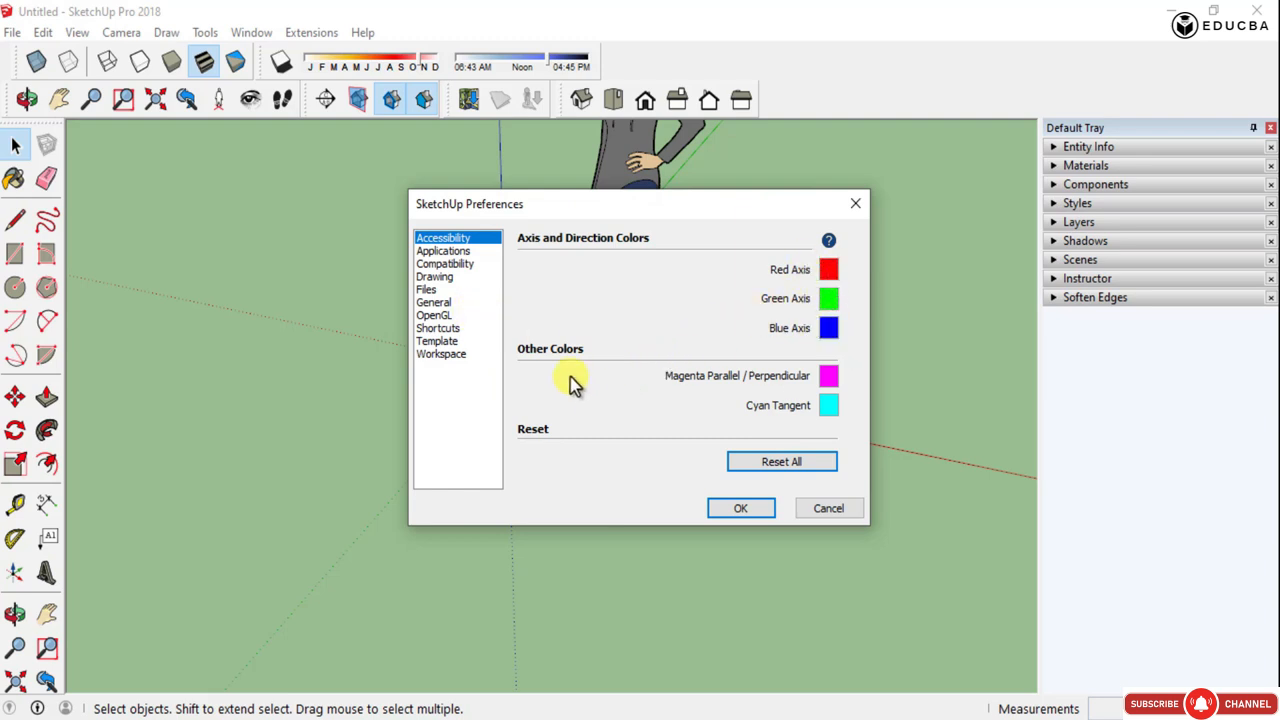
left_click(458, 264)
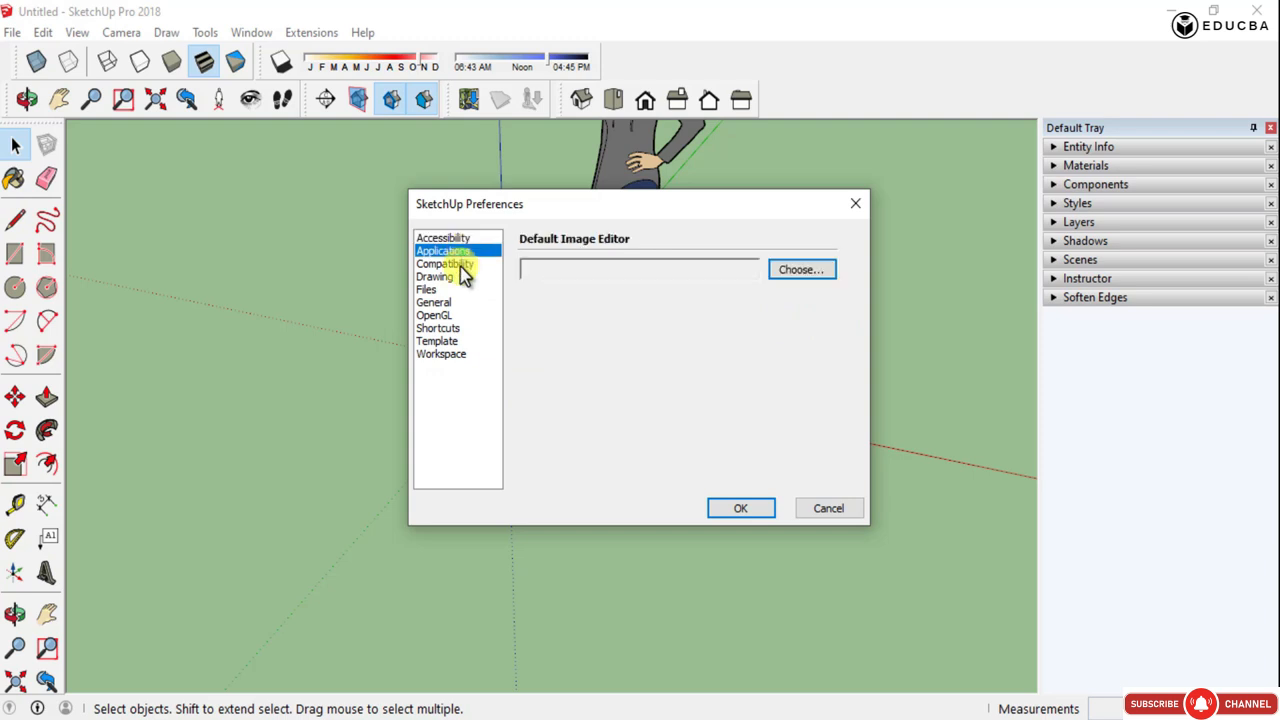
- Browse the Drawing, Files and OpenGL pages of the Preferences dialog
left_click(463, 277)
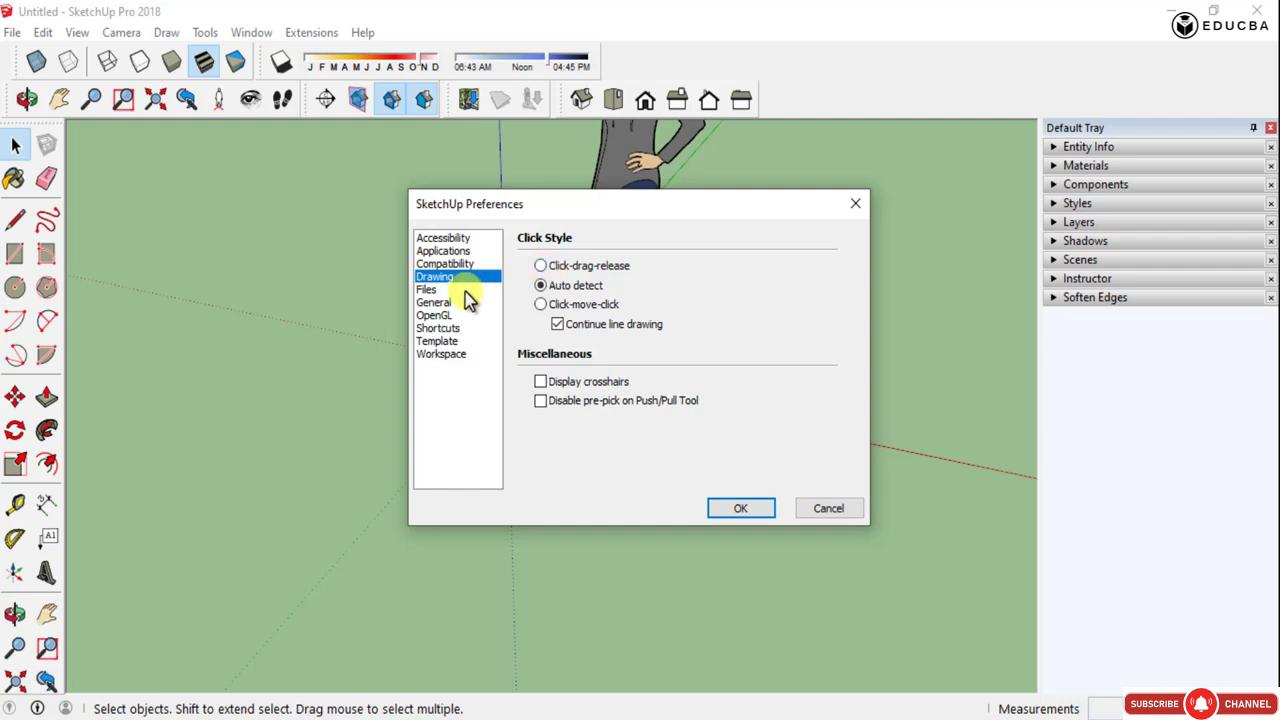
left_click(430, 291)
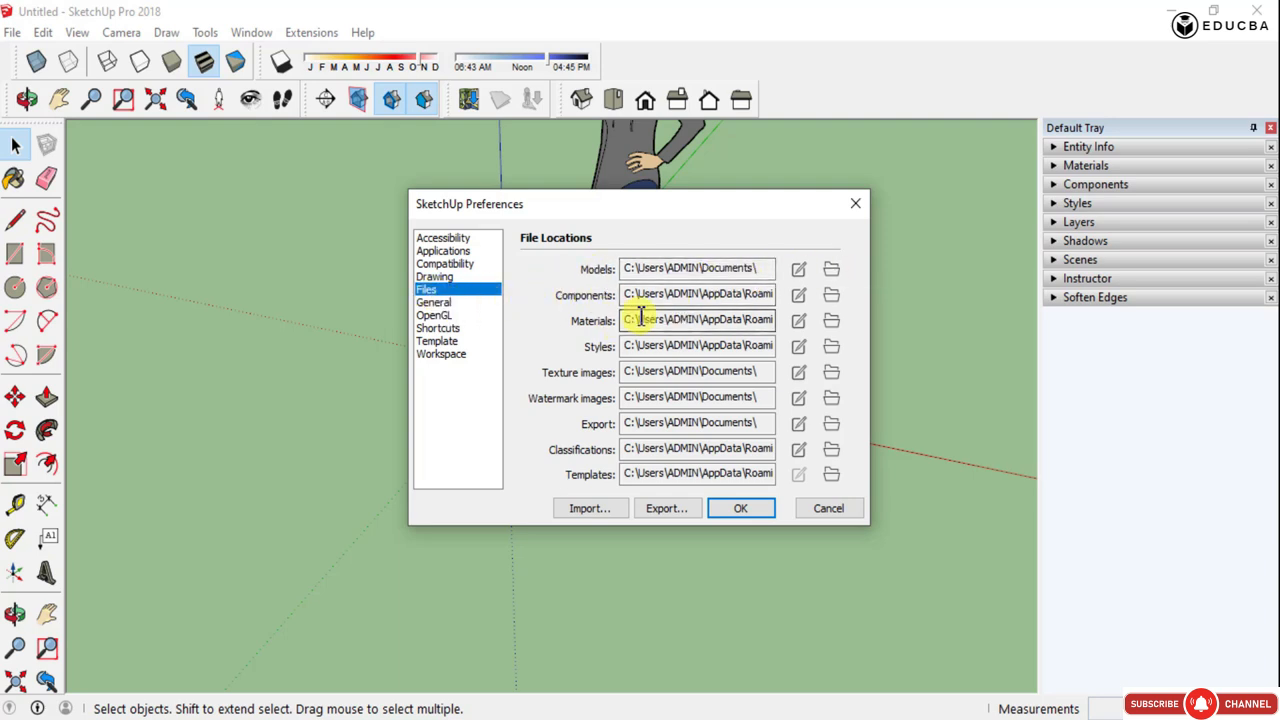
double_click(667, 270)
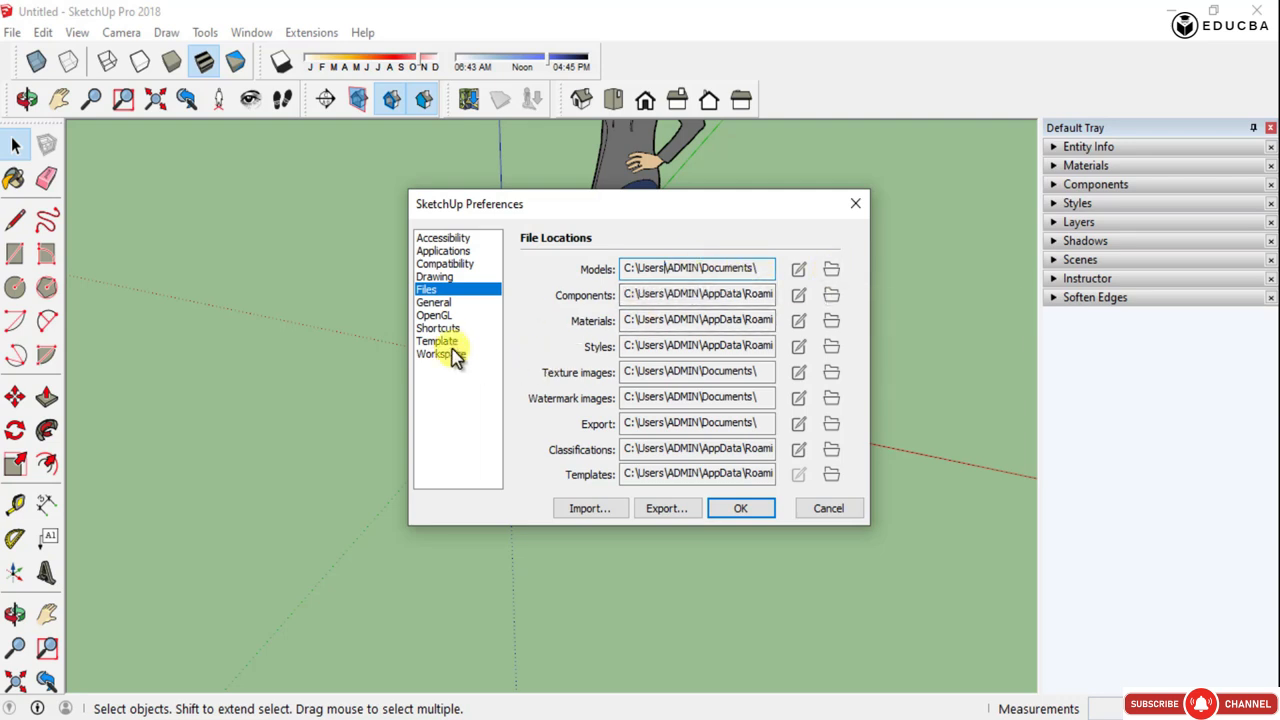
left_click(446, 316)
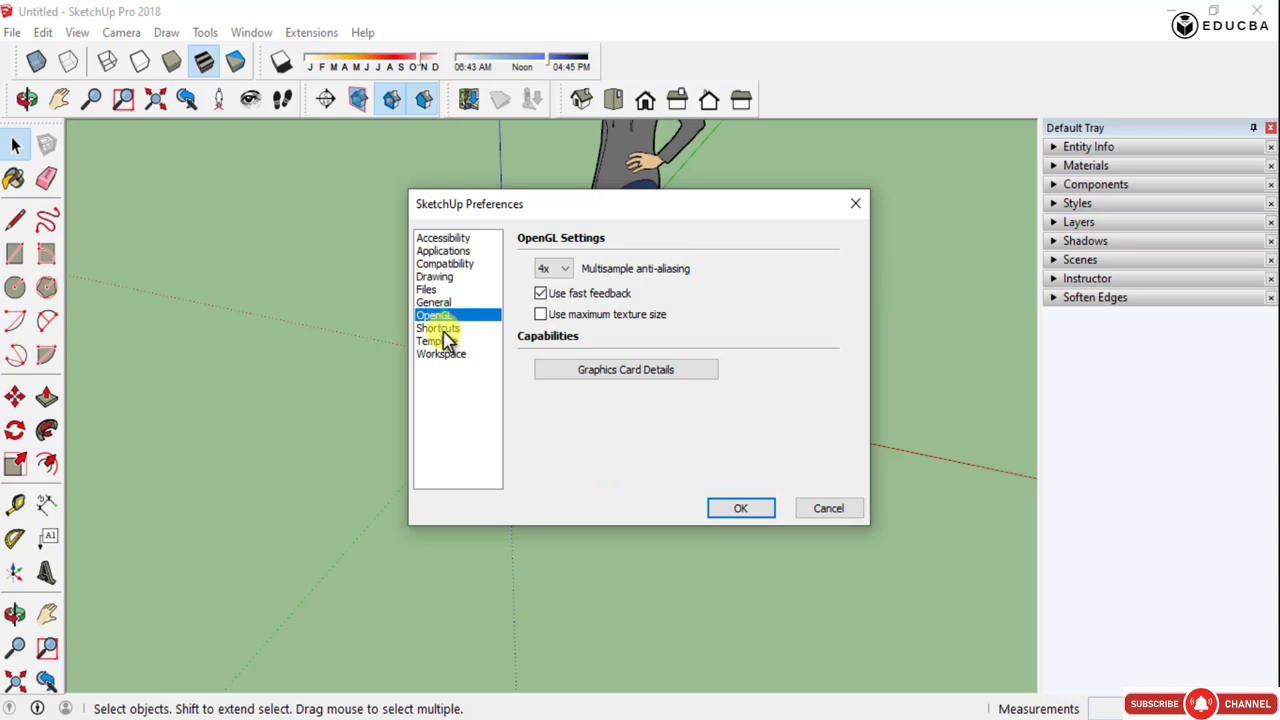
- Set the default drawing template to Architectural Design - Millimeters and close Preferences with OK
left_click(446, 342)
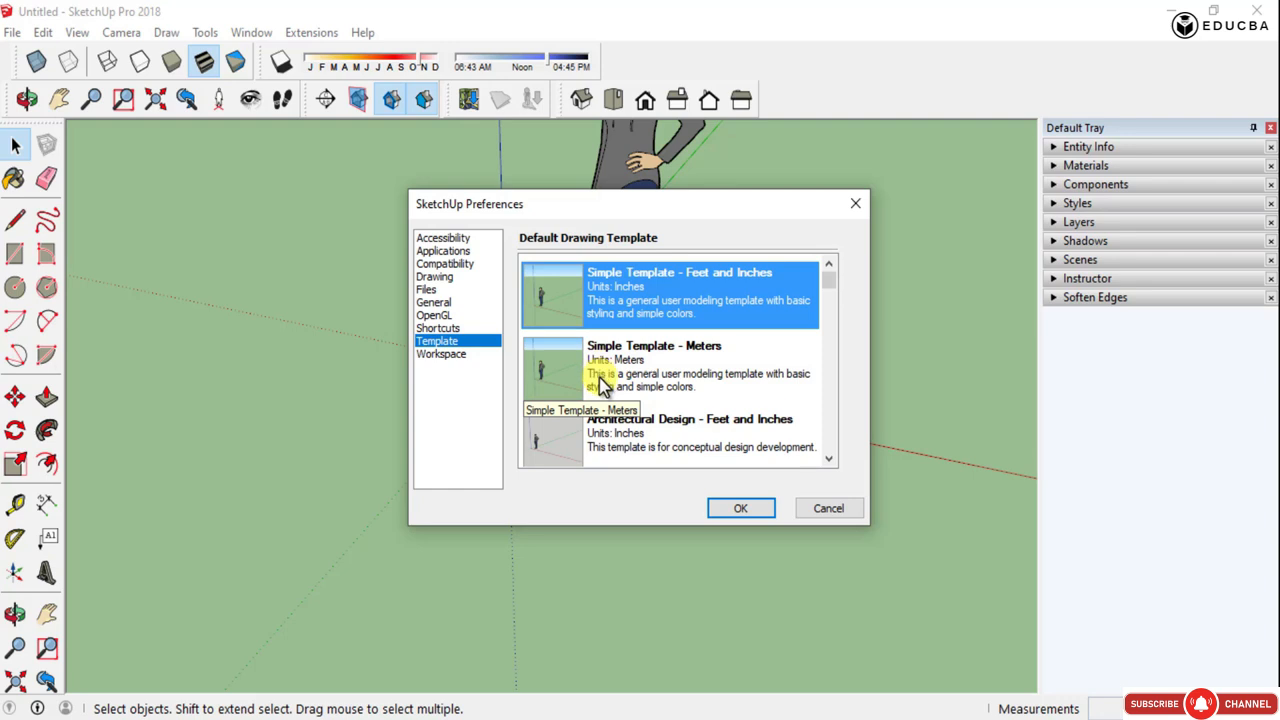
scroll(600, 385, "down", 2)
scroll(620, 383, "up", 2)
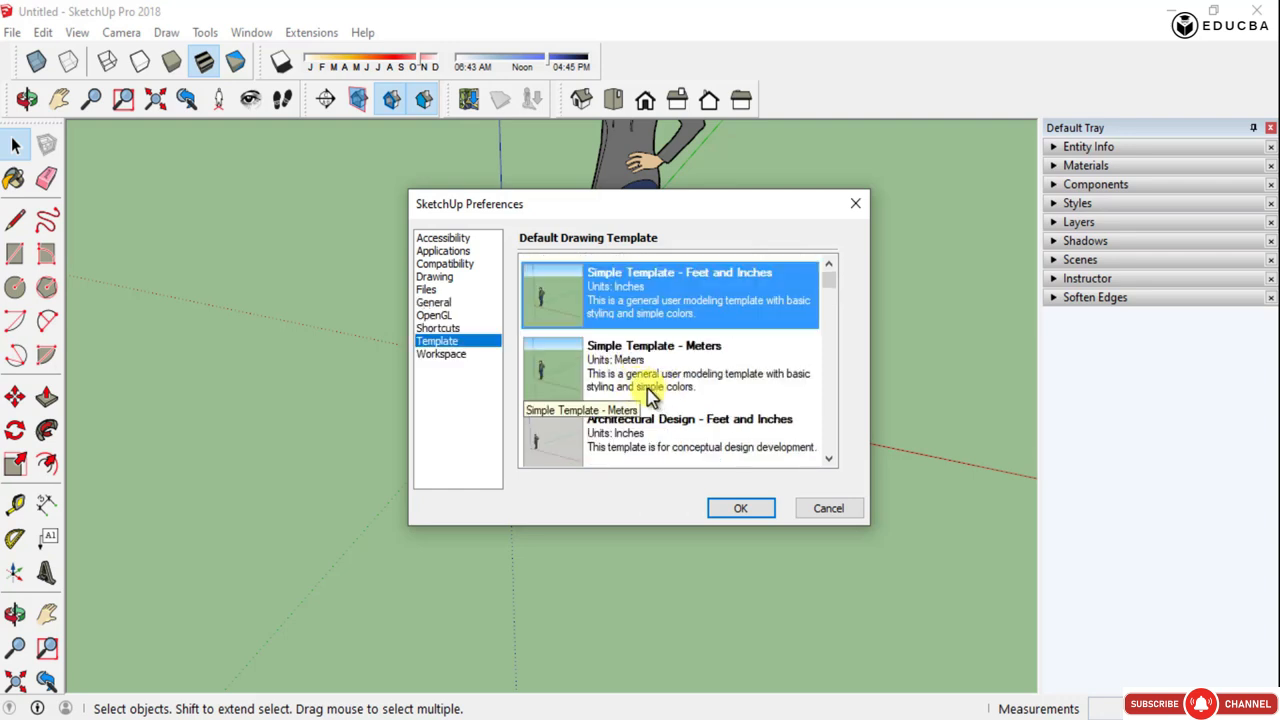
scroll(655, 397, "down", 1)
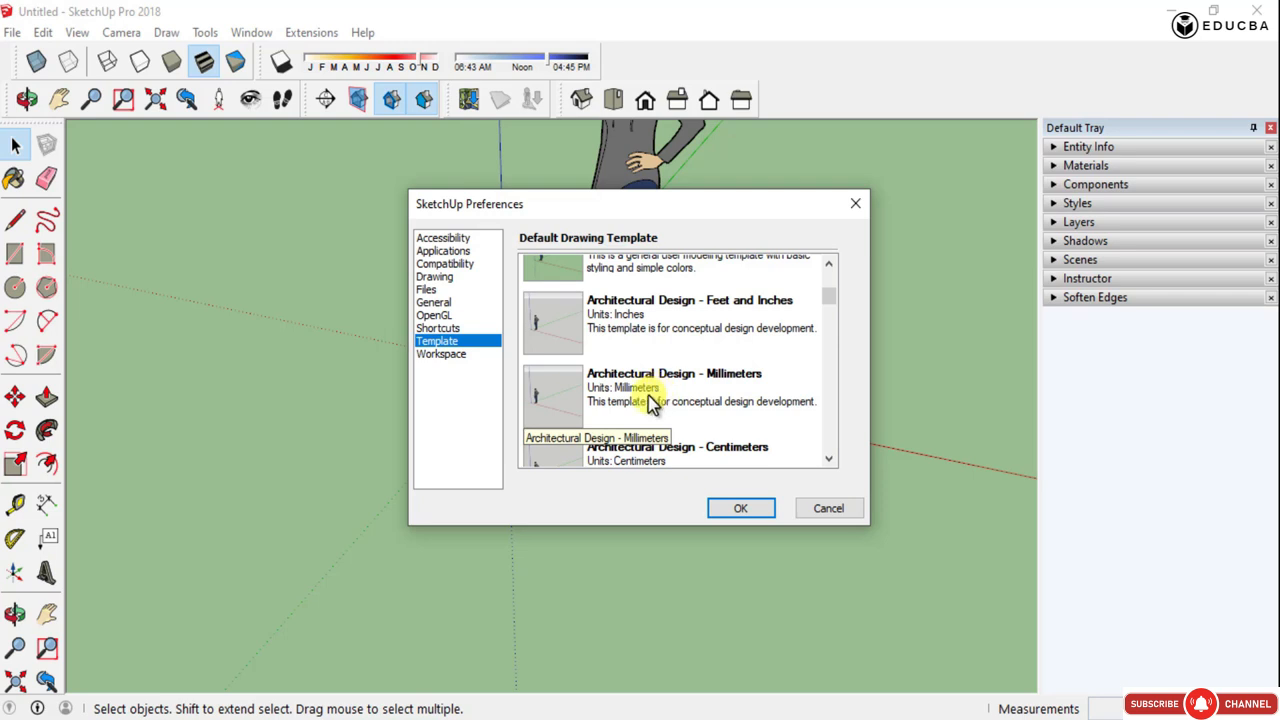
left_click(648, 401)
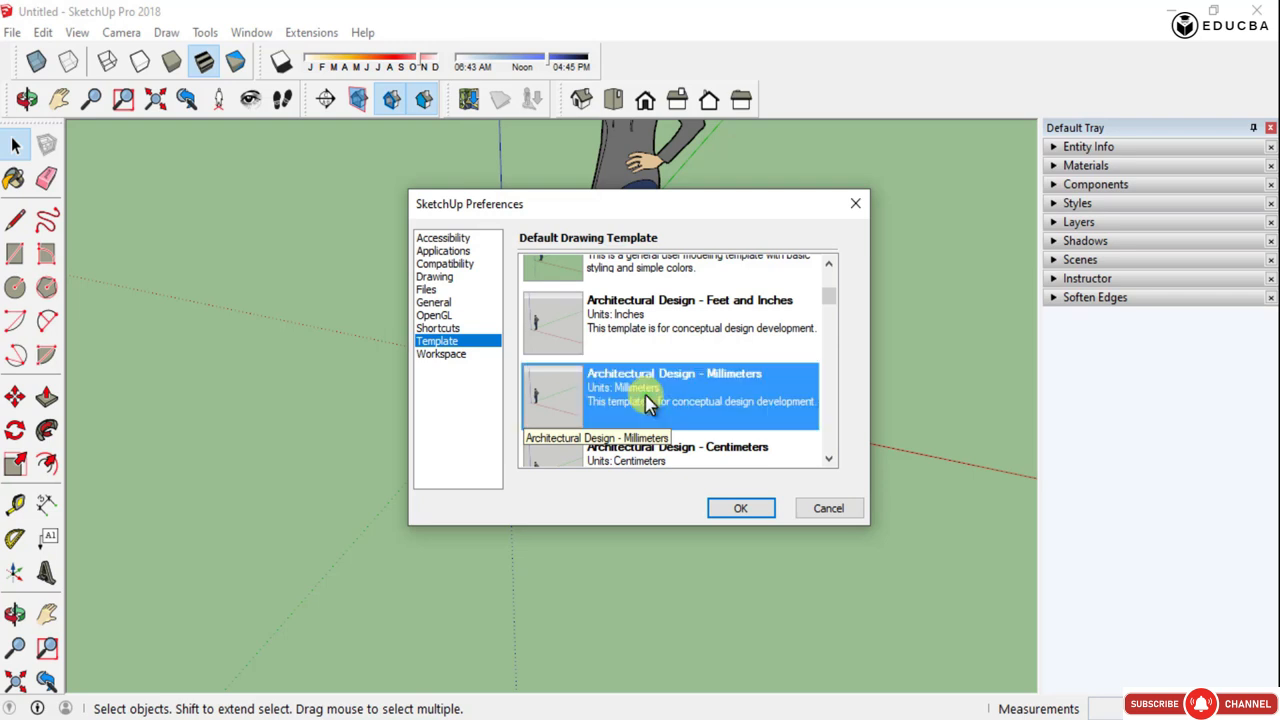
left_click(740, 508)
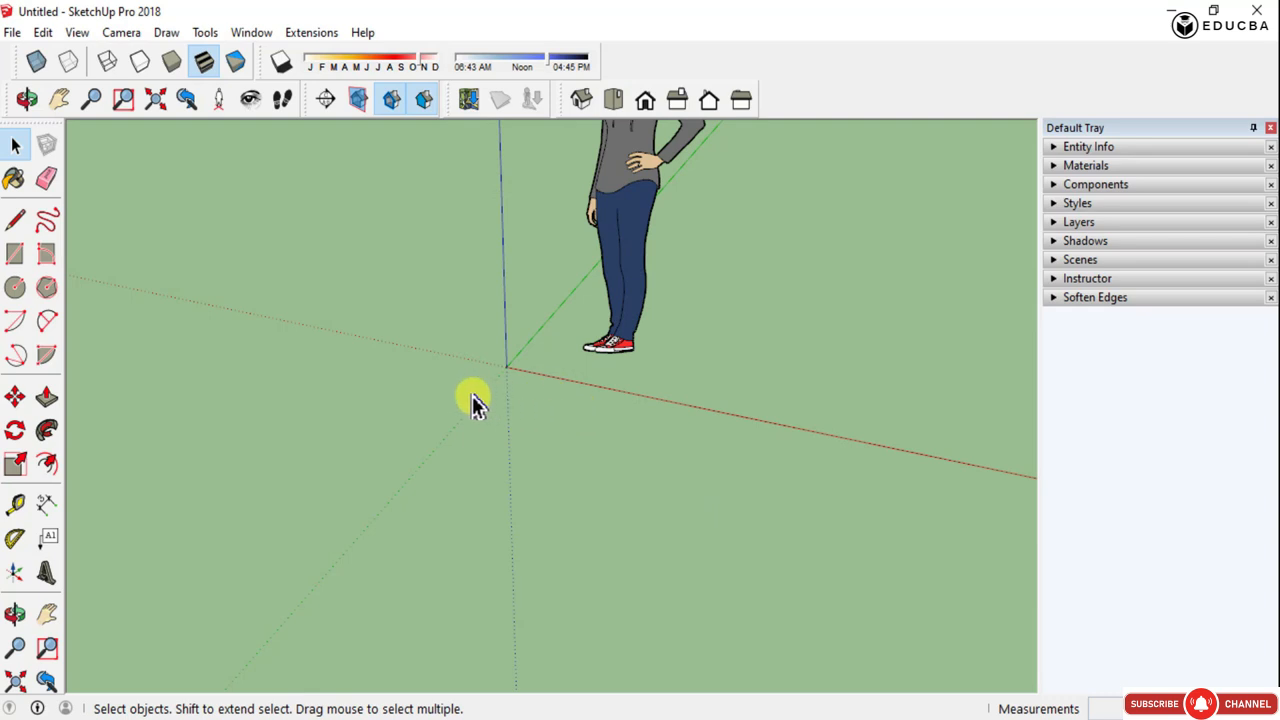
- Draw a line about 16 ft long parallel to the red axis in front of the figure, then remove it
scroll(470, 397, "down", 5)
middle_click_drag(500, 403, 597, 428)
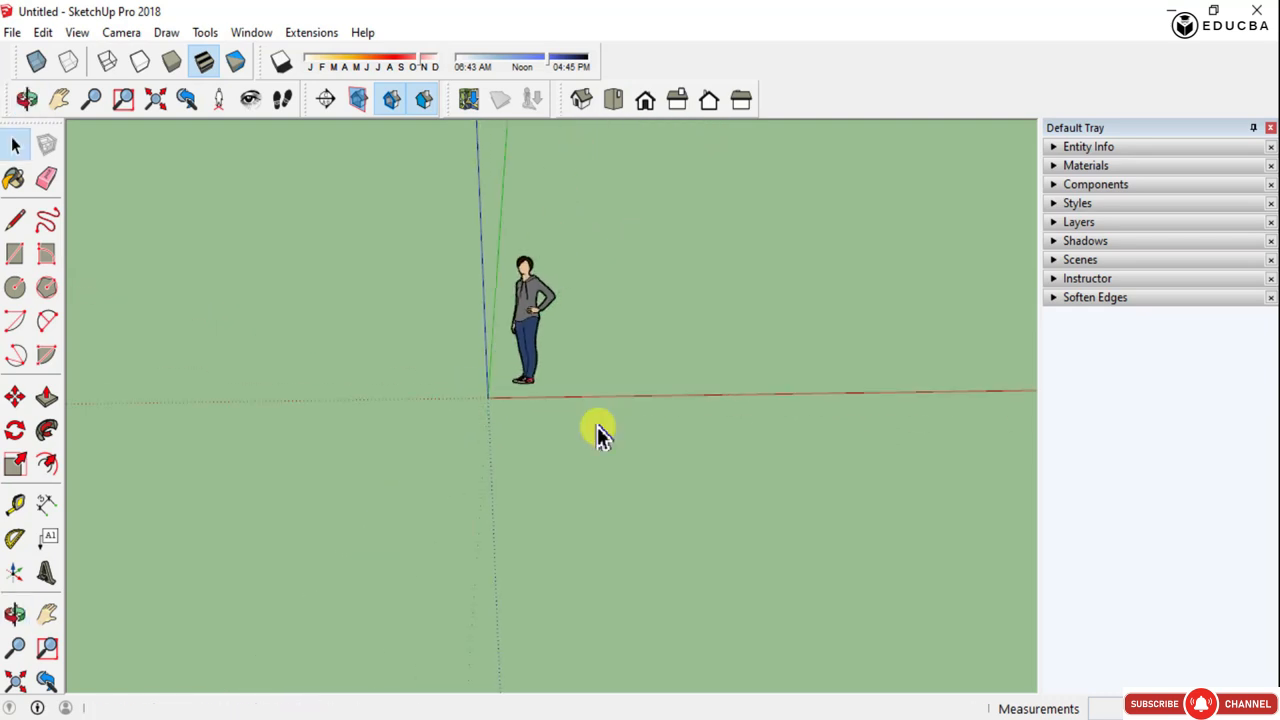
key("l")
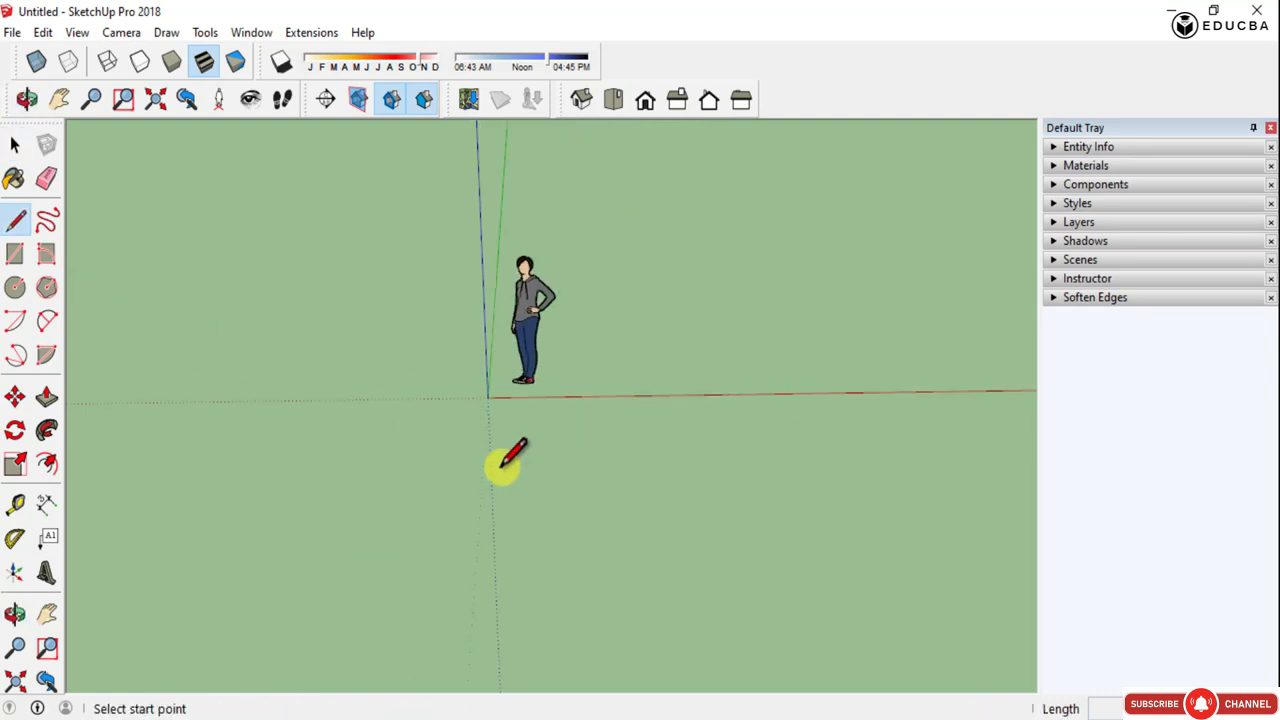
left_click(495, 463)
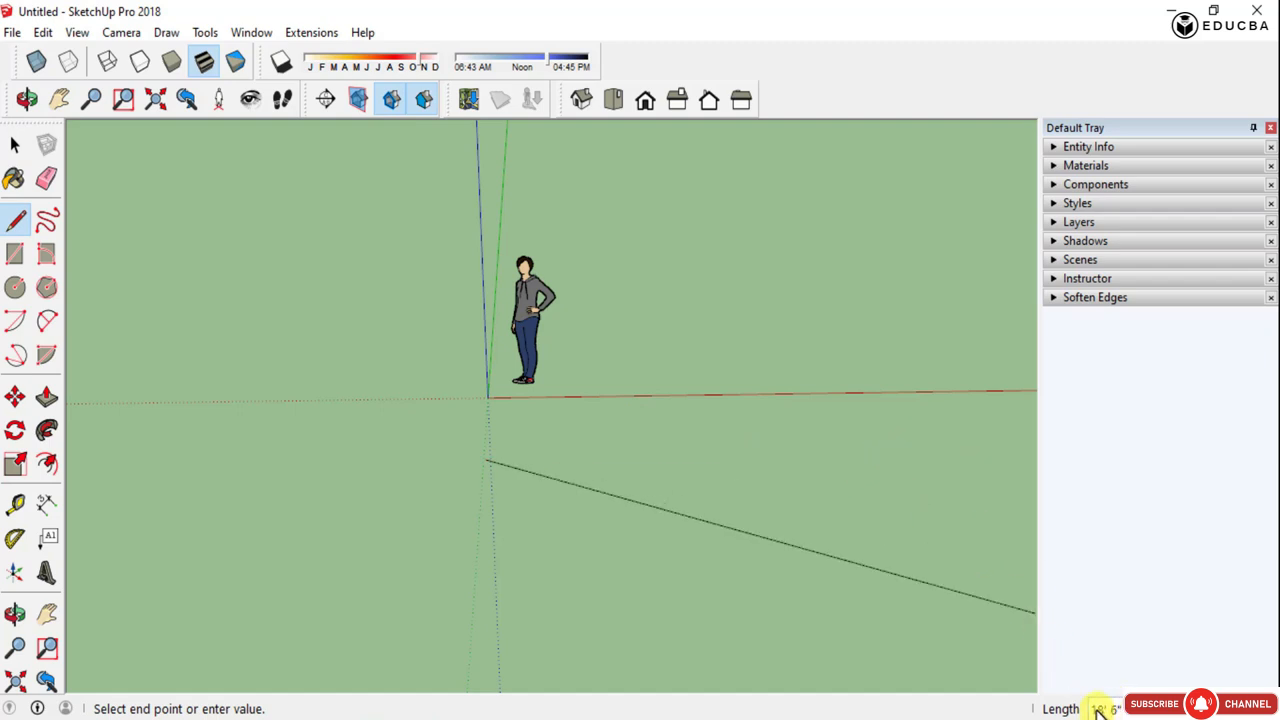
left_click(911, 454)
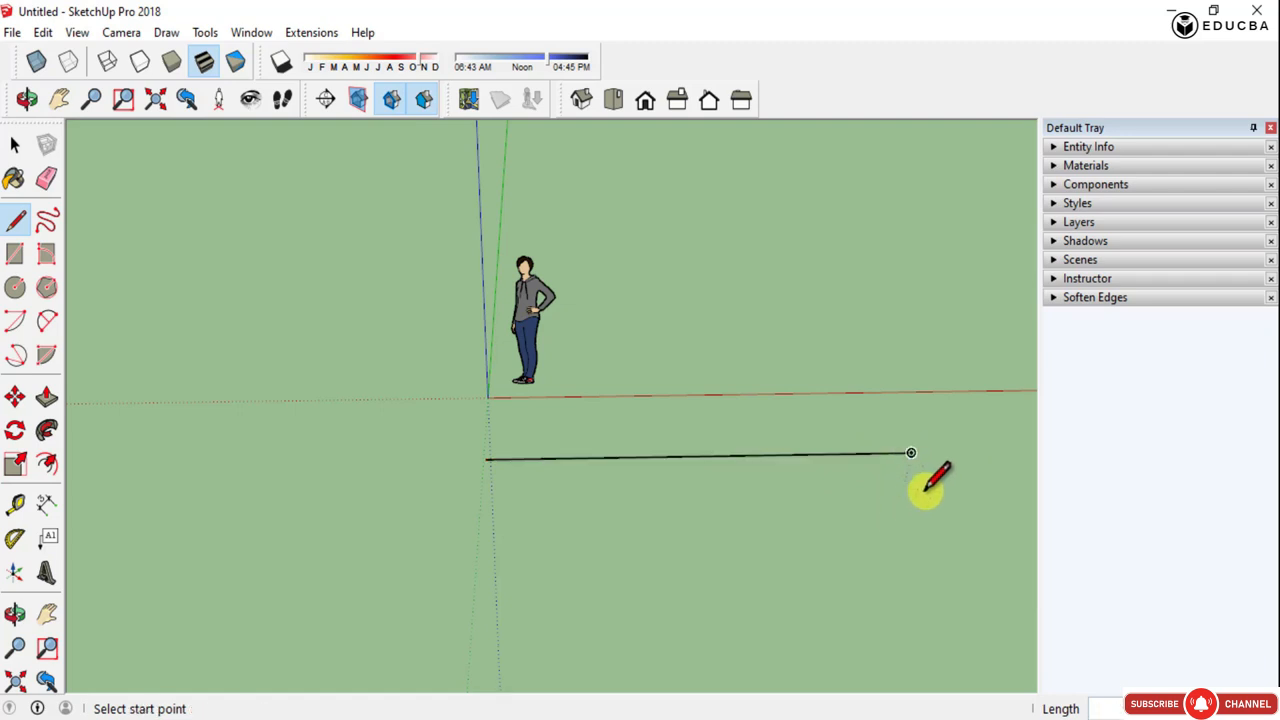
key("space")
left_click(870, 460)
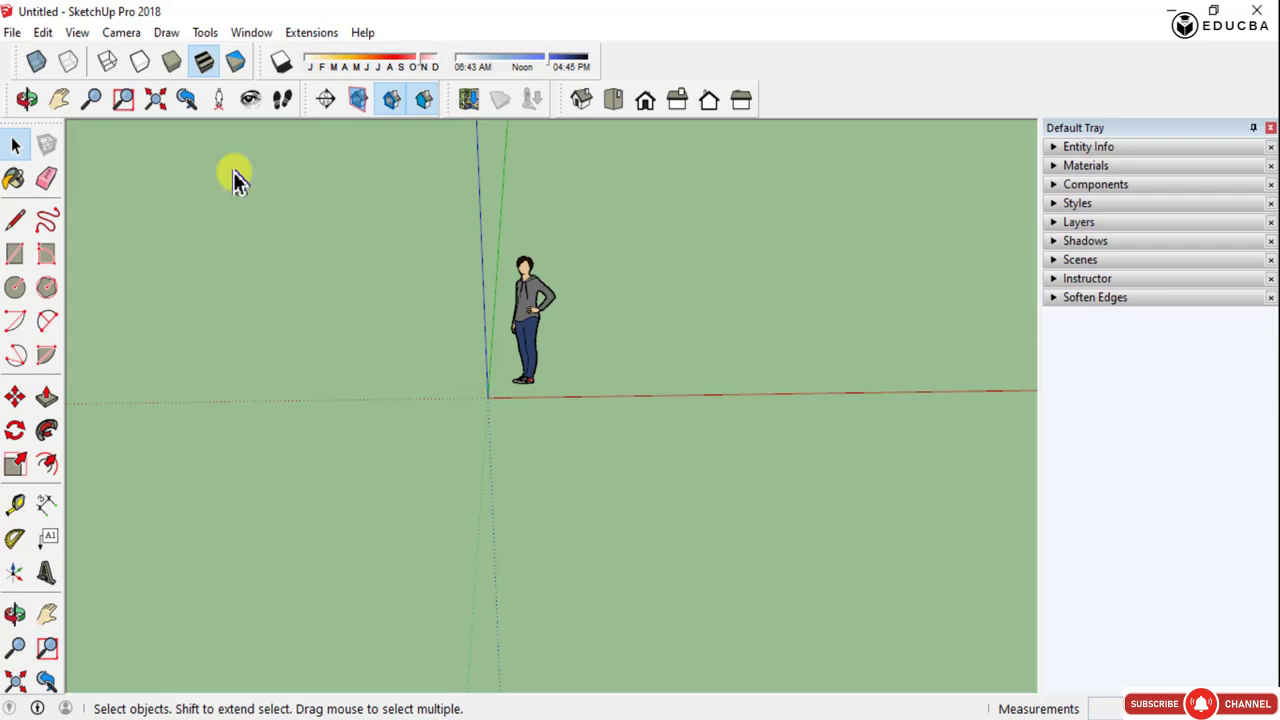
left_click(12, 33)
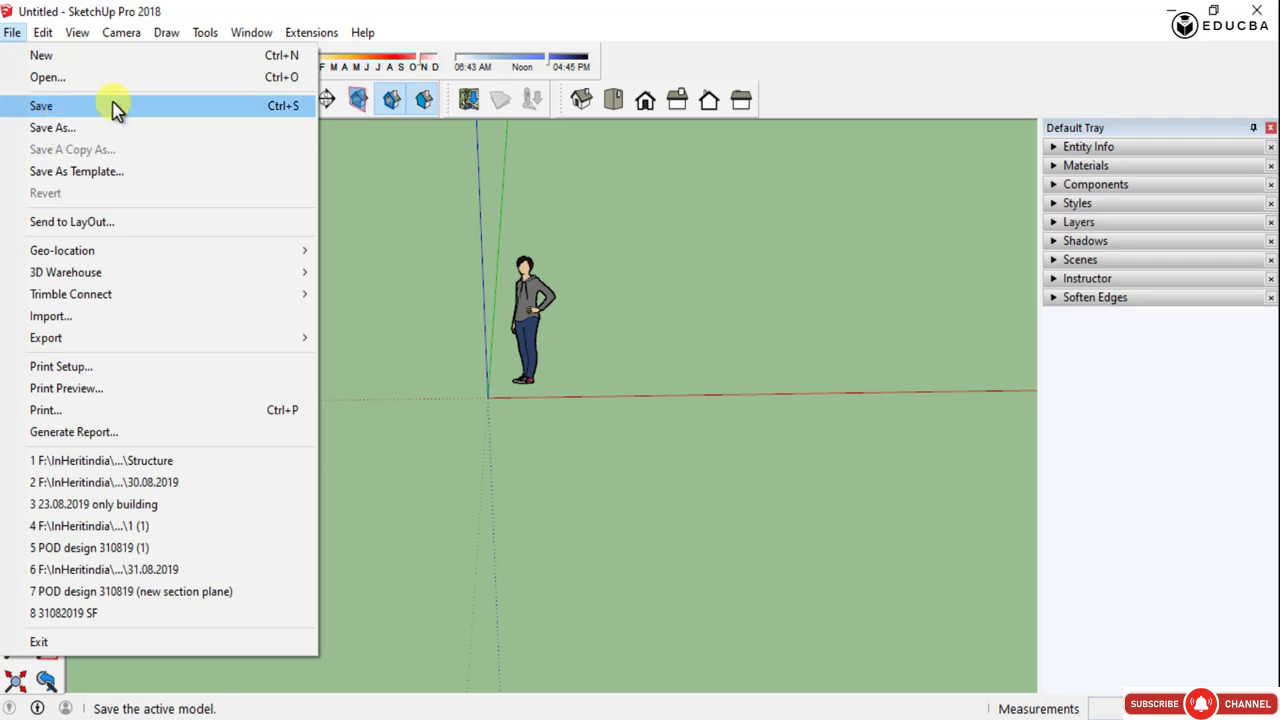
left_click(437, 370)
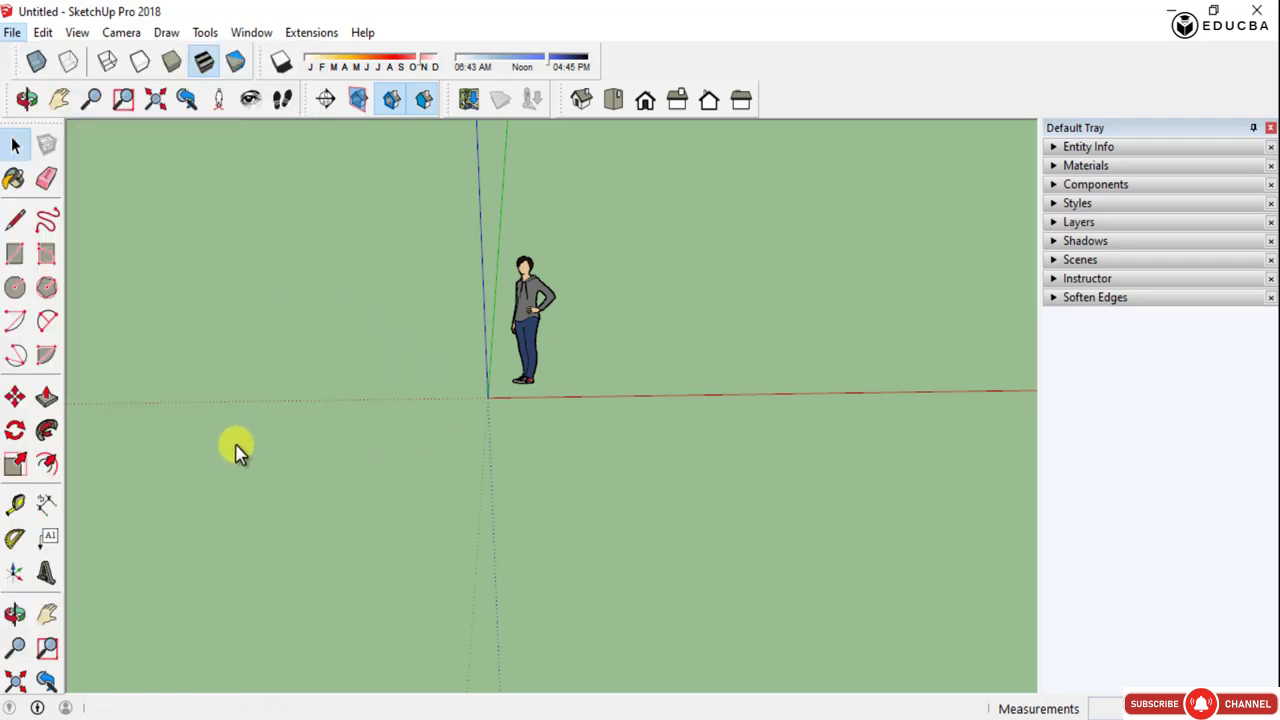
- Orbit around the origin and figure and zoom out to view the axes from several angles
key("o")
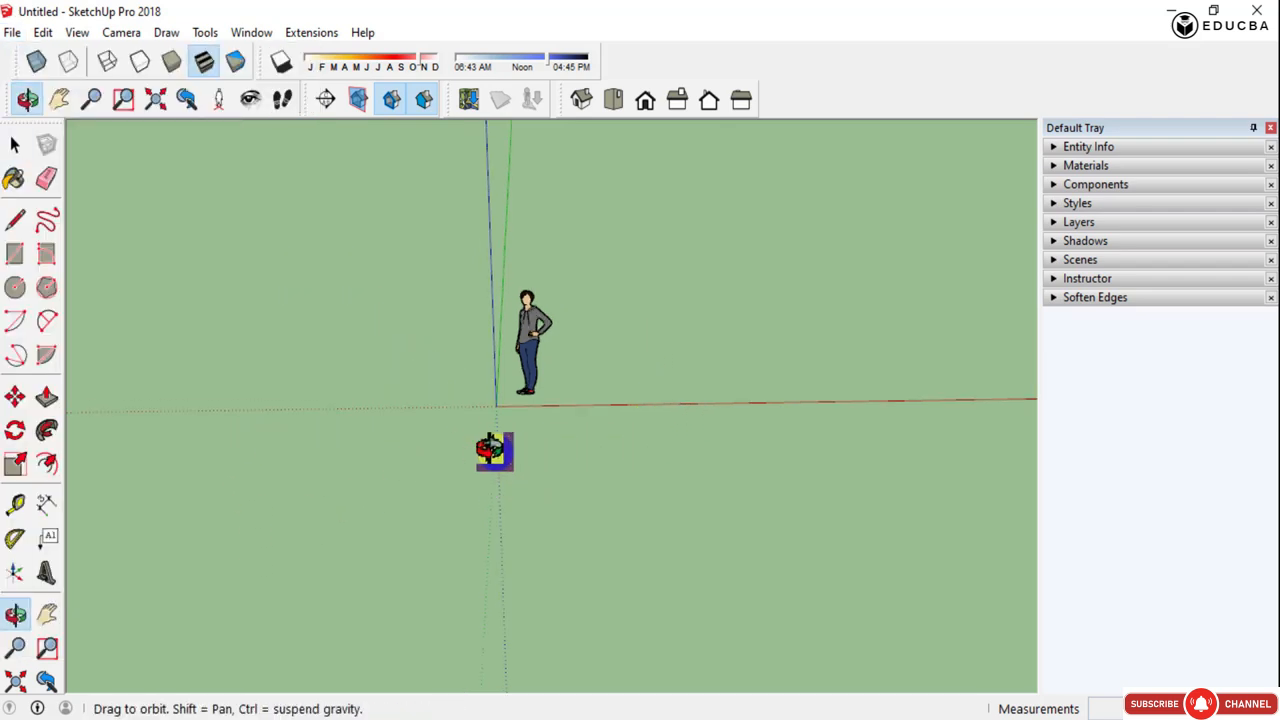
left_click_drag(491, 449, 731, 400)
middle_click_drag(728, 399, 445, 413)
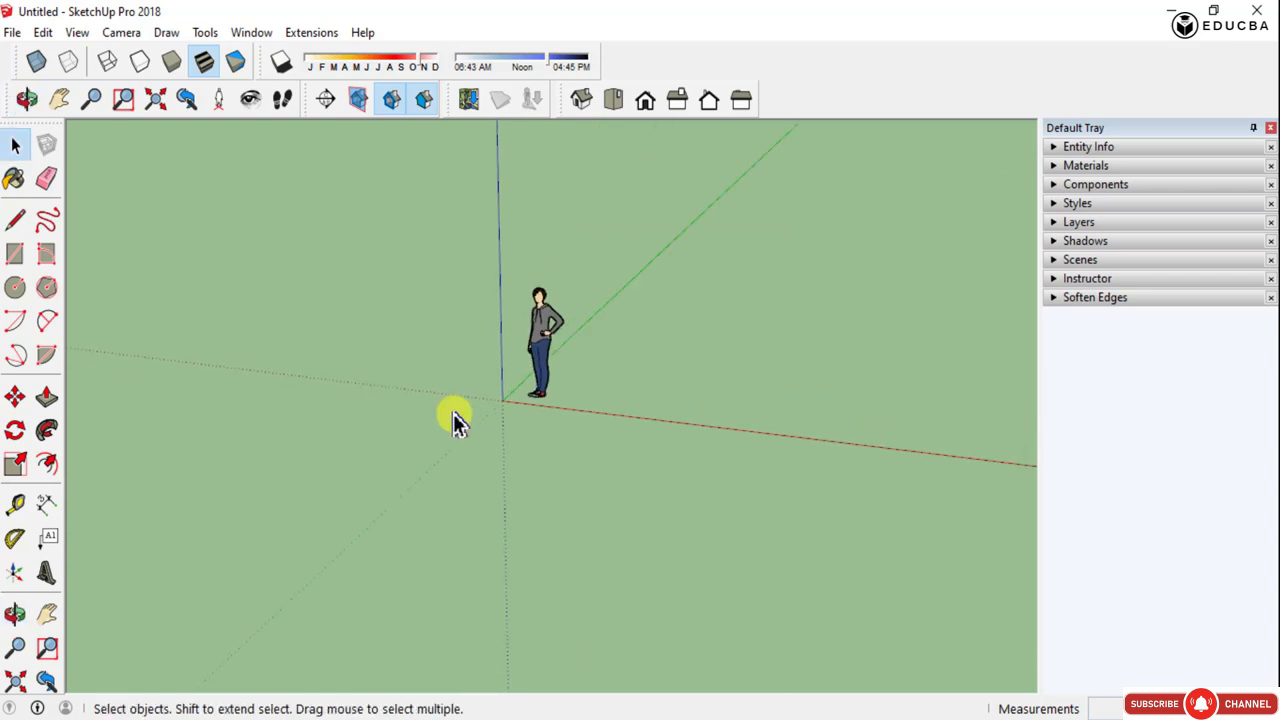
scroll(479, 504, "down", 3)
middle_click_drag(662, 455, 530, 497)
left_click_drag(530, 497, 426, 506)
key("space")
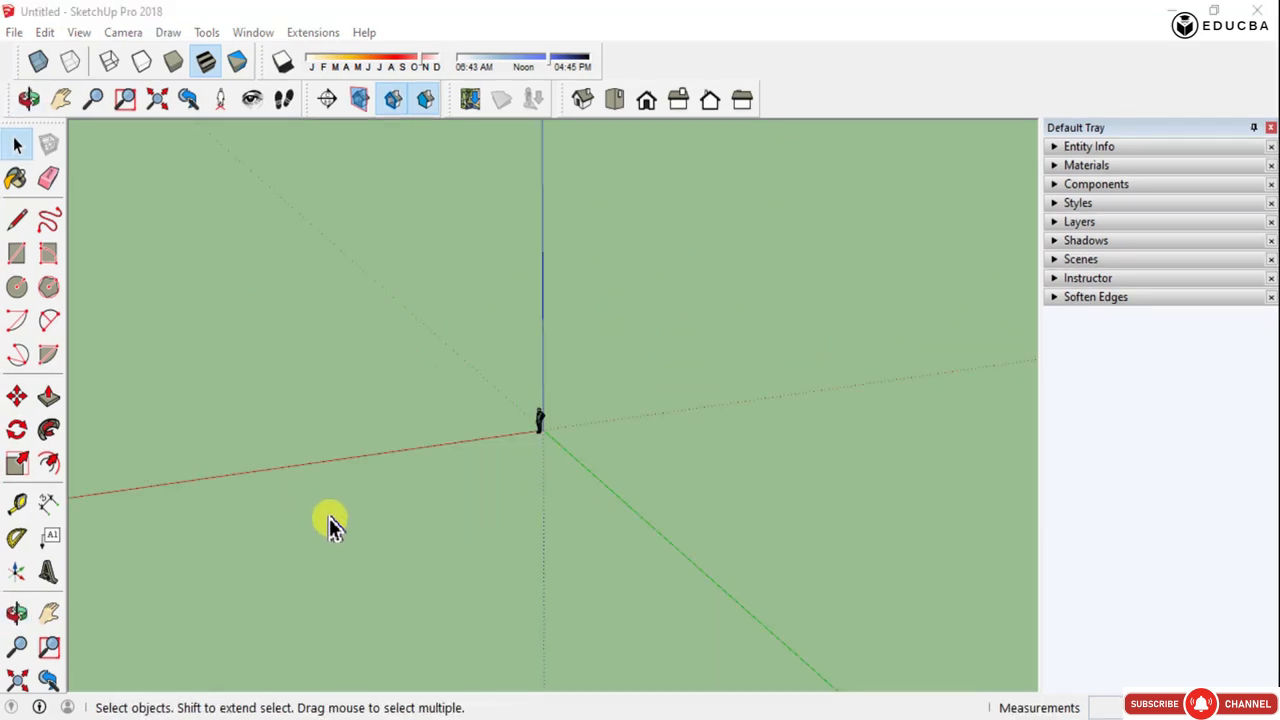
key("o")
left_click_drag(333, 525, 590, 352)
middle_click_drag(590, 352, 397, 600)
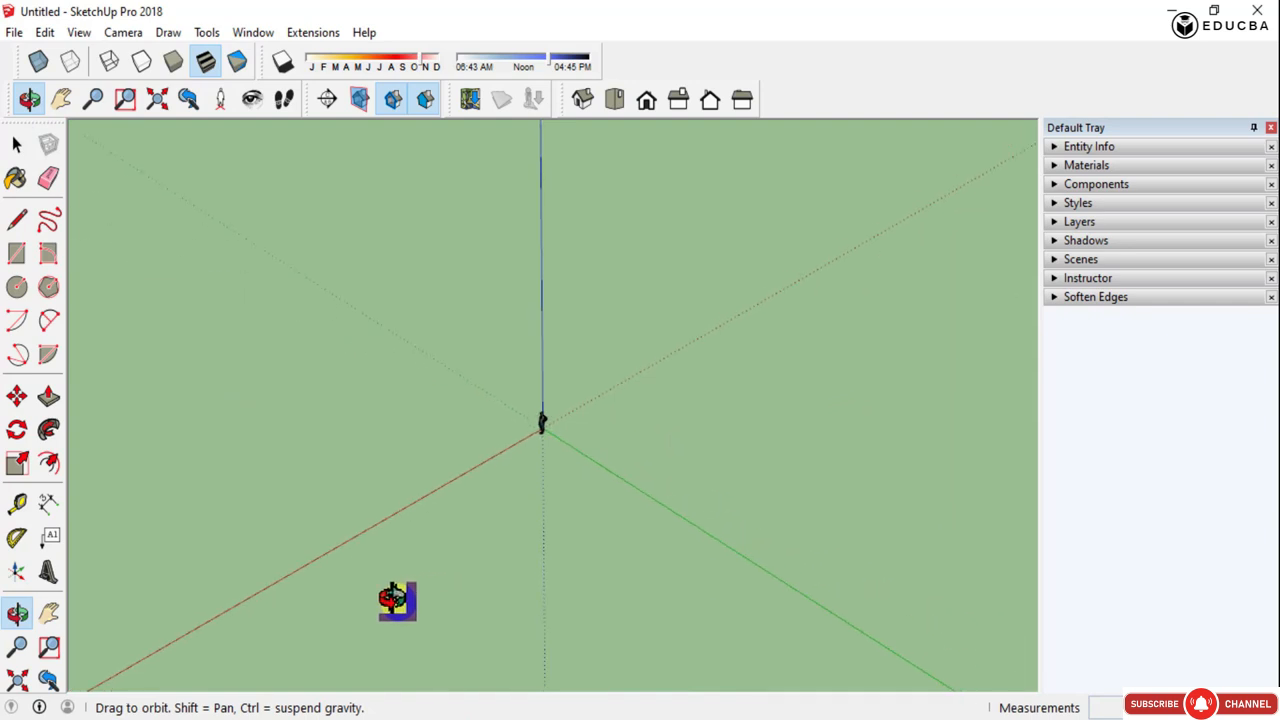
middle_click_drag(651, 489, 143, 363)
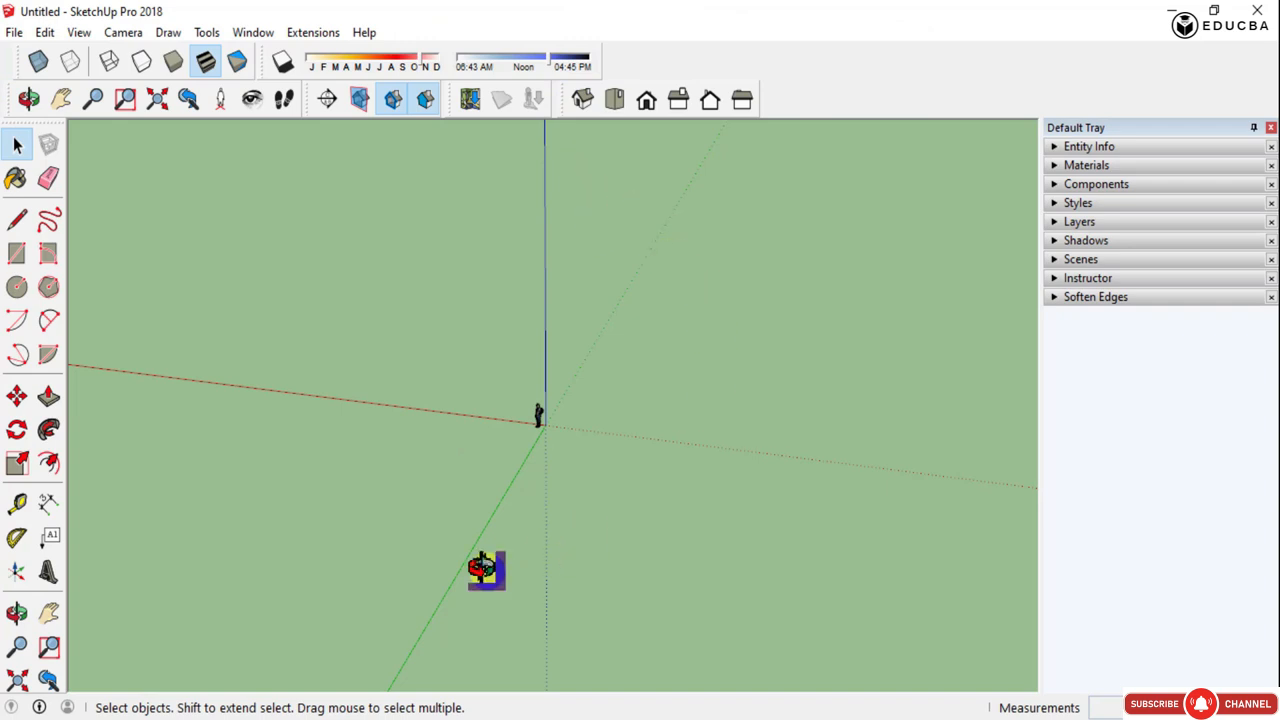
middle_click_drag(486, 570, 846, 568)
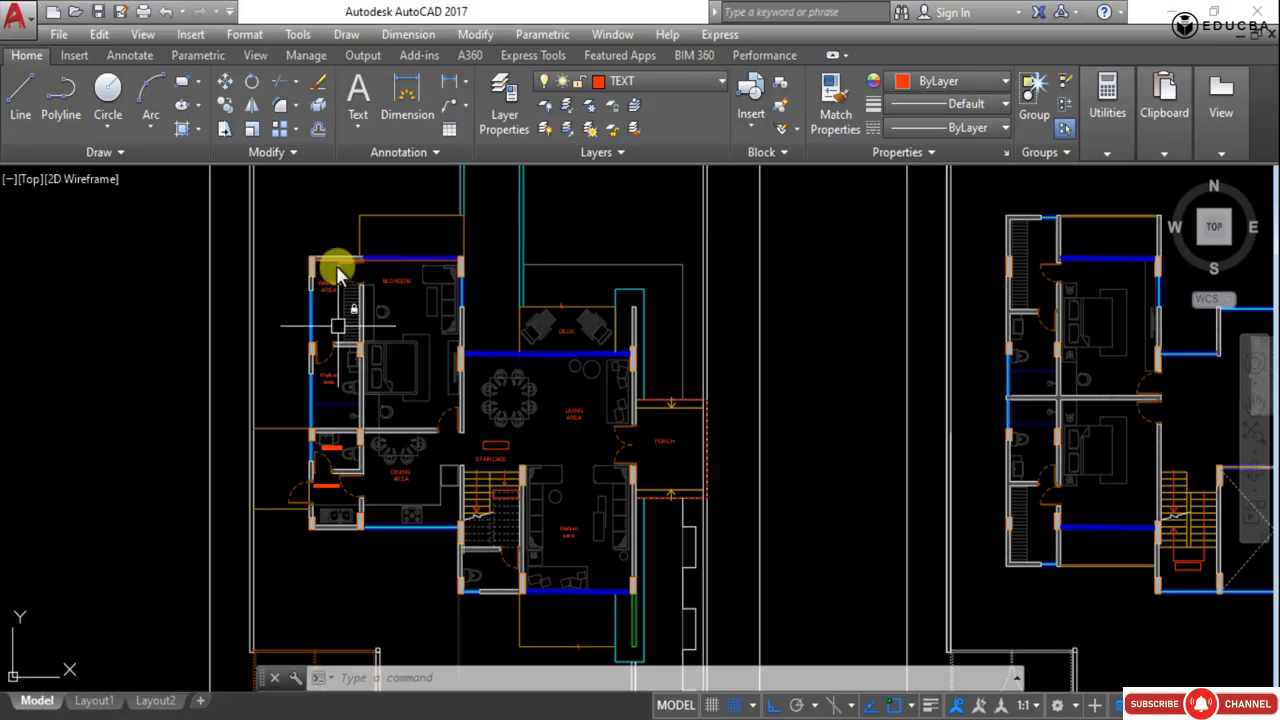
scroll(350, 280, "down", 2)
- Switch to AutoCAD and zoom to the extents of the floor plans
type("z")
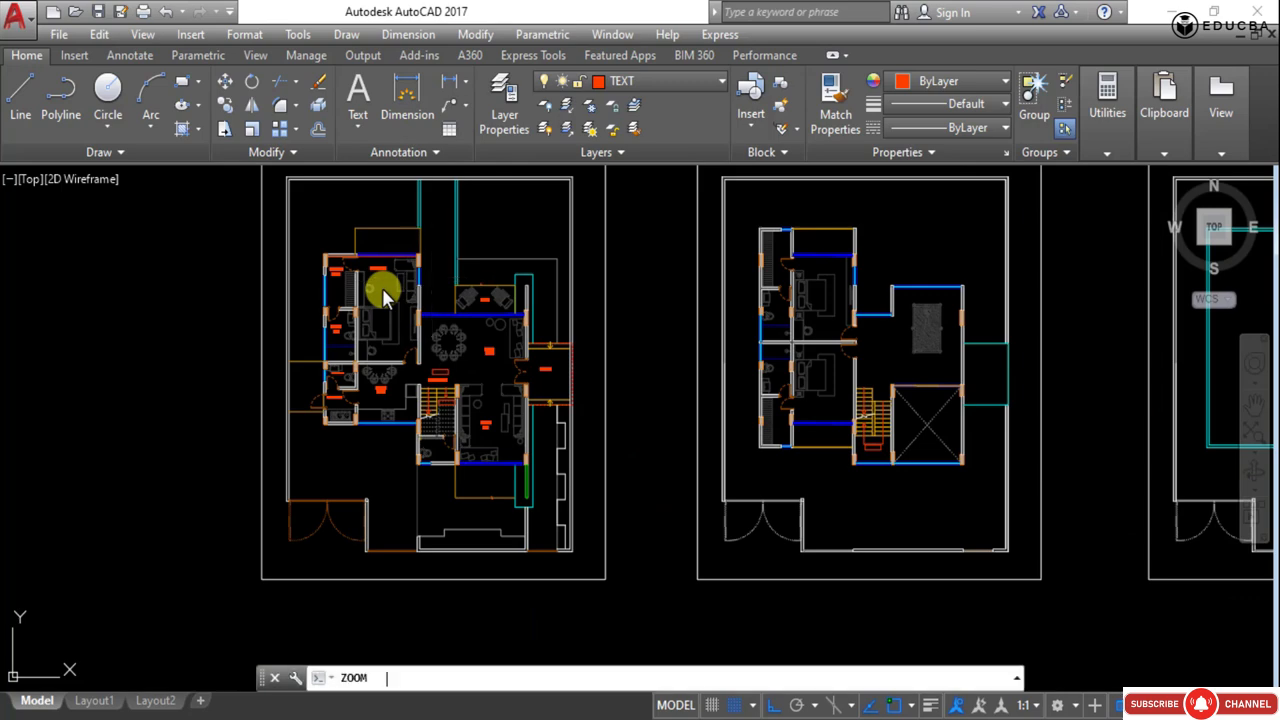
key("Return")
type("e")
key("Return")
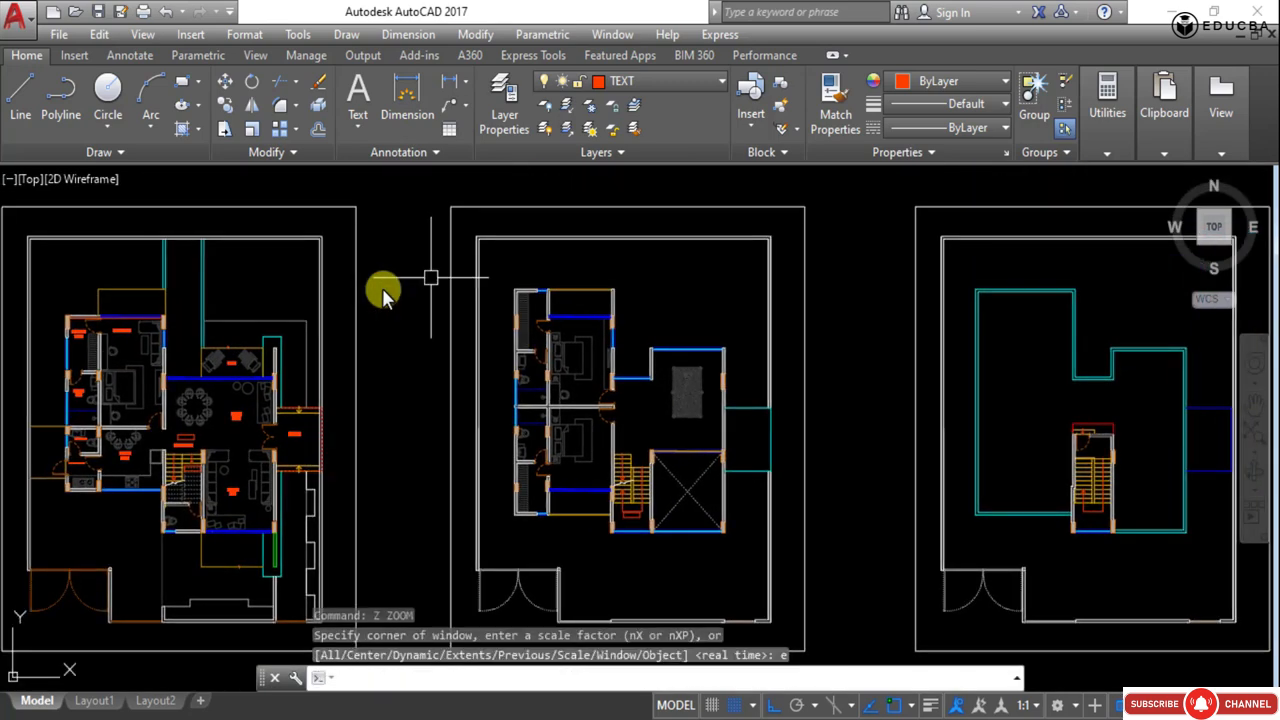
- Pan and zoom across the three floor plans to inspect the stair and room details
scroll(559, 298, "down", 4)
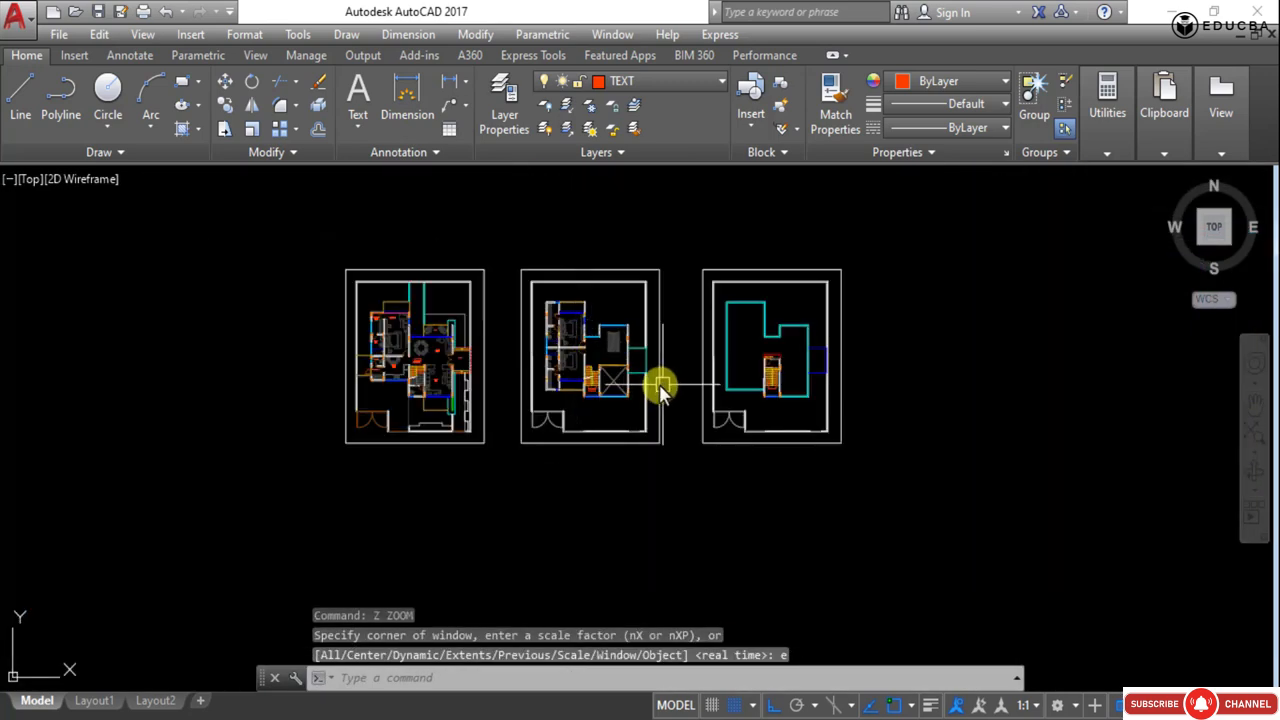
middle_click_drag(645, 388, 590, 421)
scroll(590, 425, "up", 5)
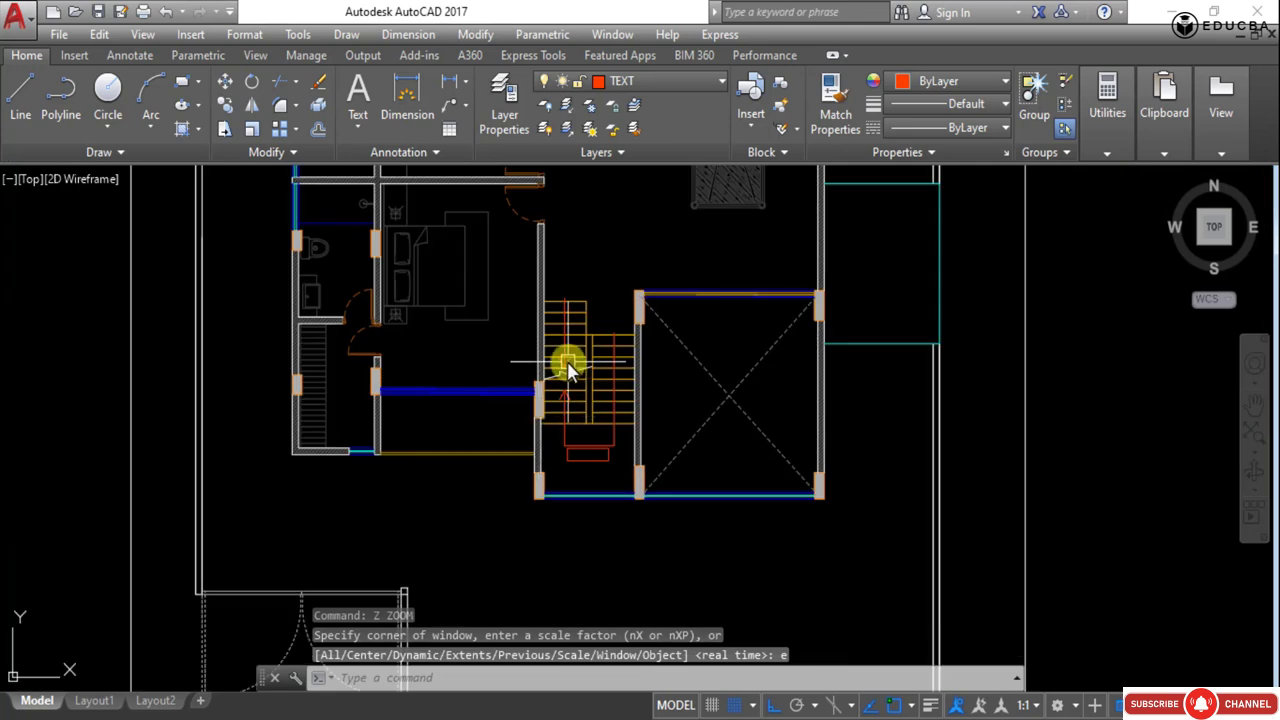
scroll(567, 370, "down", 6)
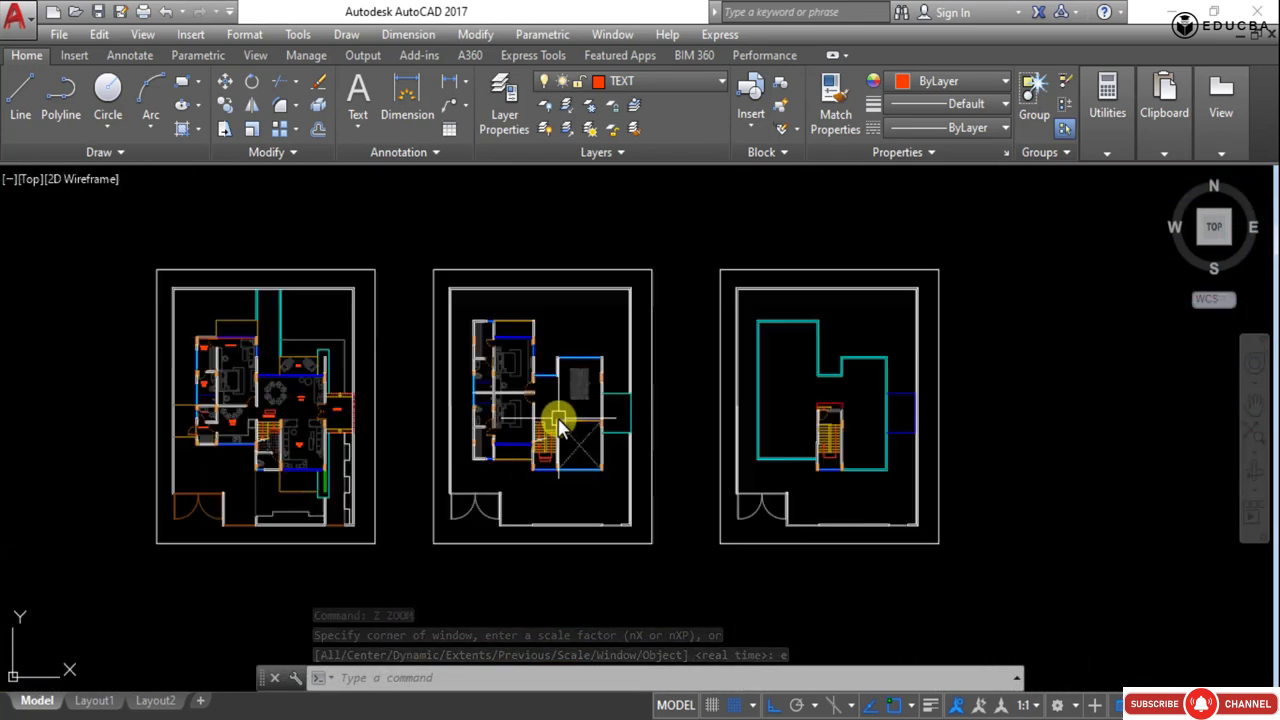
scroll(560, 425, "down", 2)
middle_click_drag(437, 423, 551, 409)
scroll(485, 350, "up", 5)
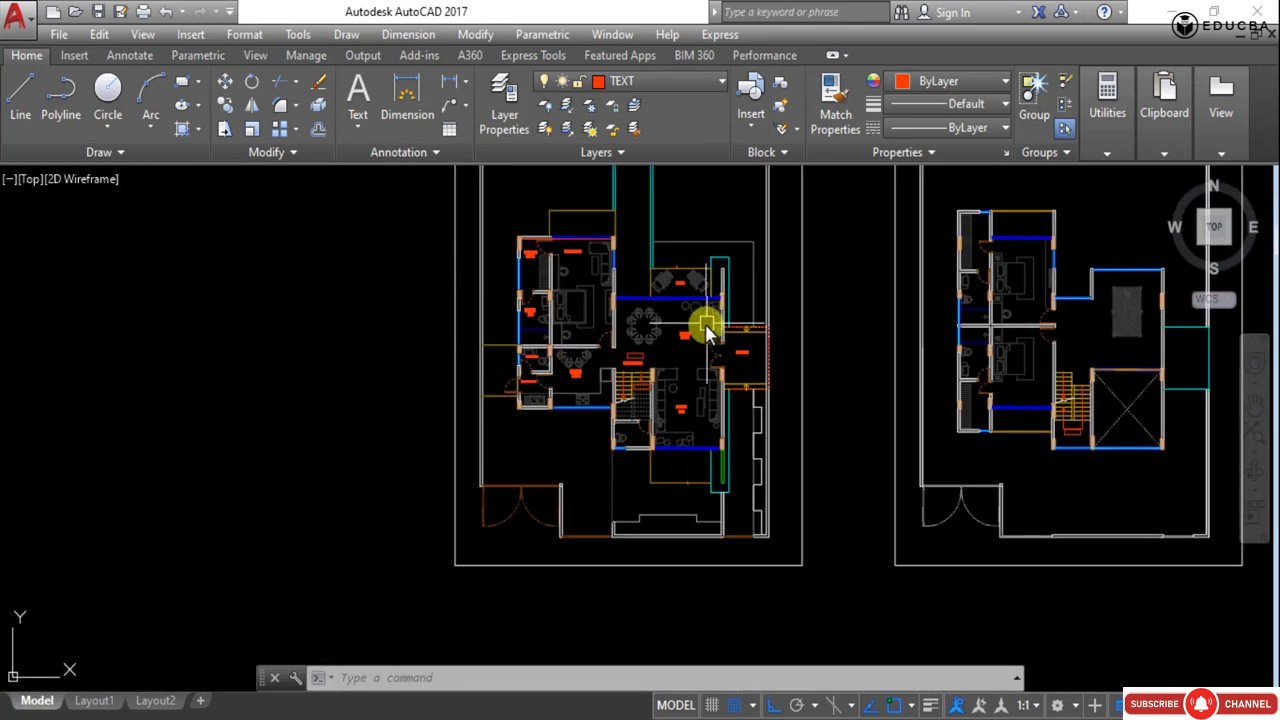
scroll(680, 345, "up", 2)
scroll(520, 390, "down", 2)
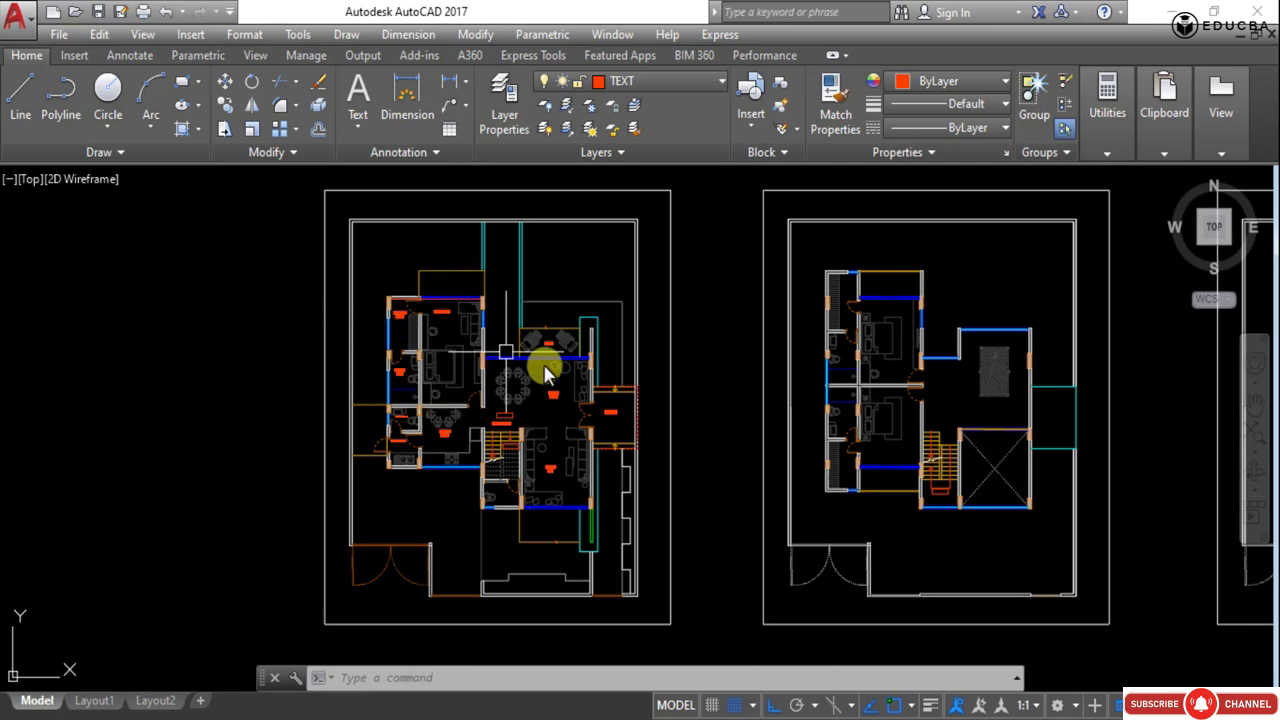
middle_click_drag(806, 470, 433, 452)
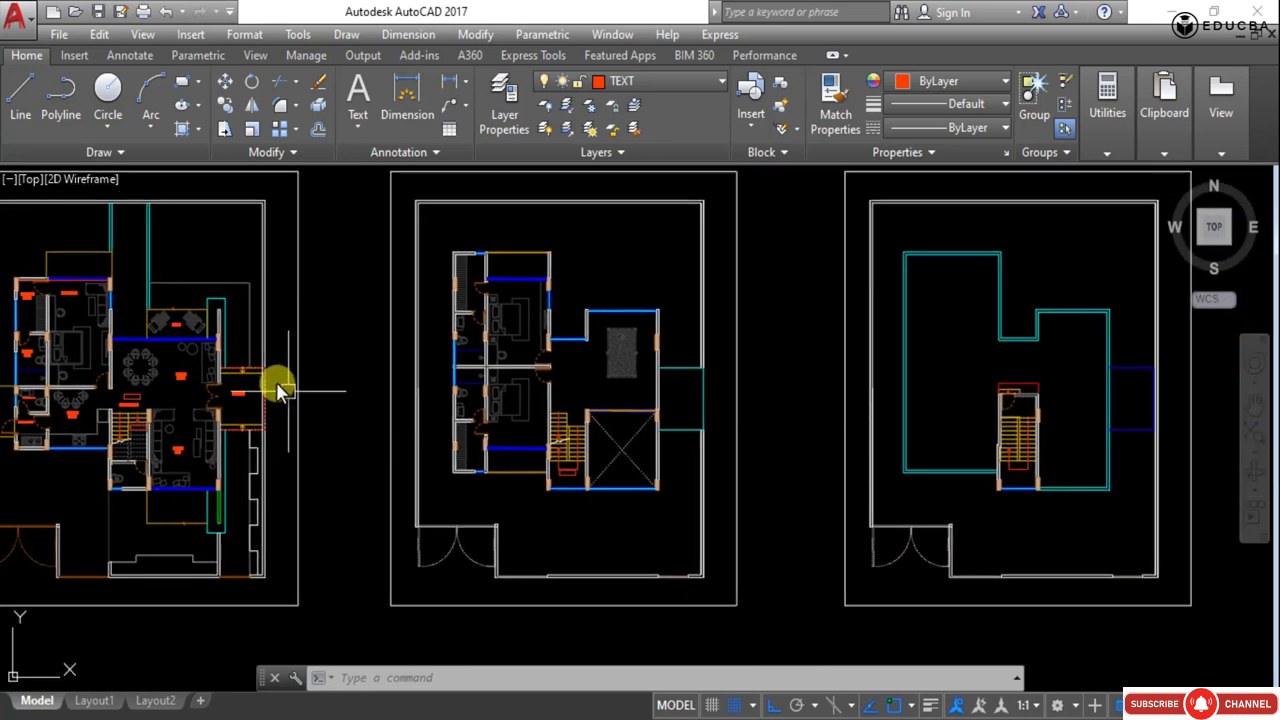
scroll(1045, 438, "down", 3)
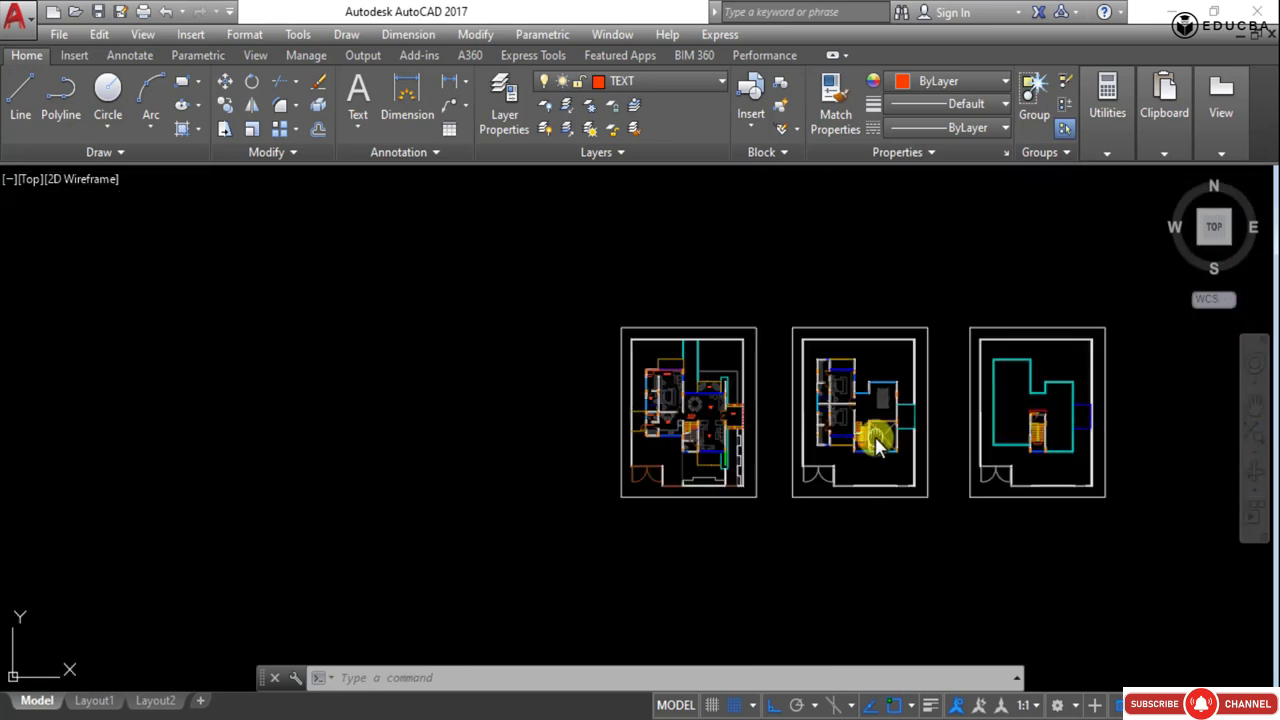
scroll(751, 400, "up", 3)
middle_click_drag(712, 398, 431, 418)
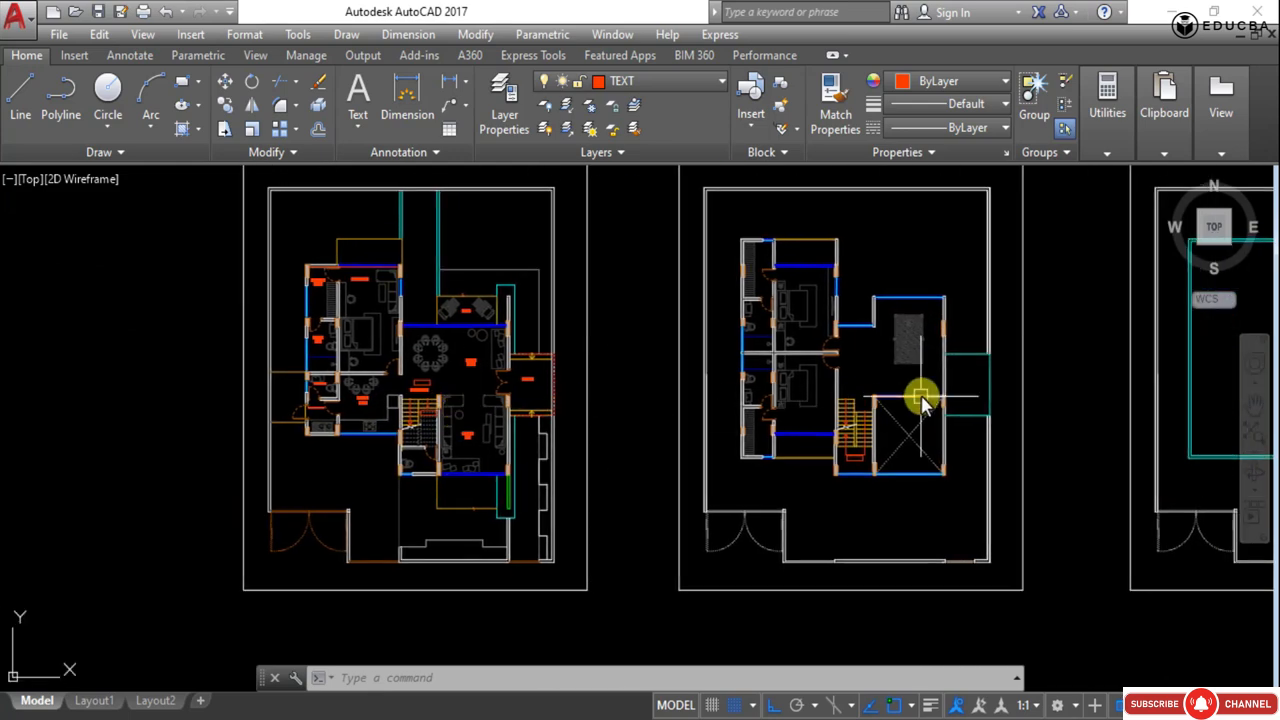
middle_click_drag(986, 423, 562, 440)
scroll(914, 437, "up", 4)
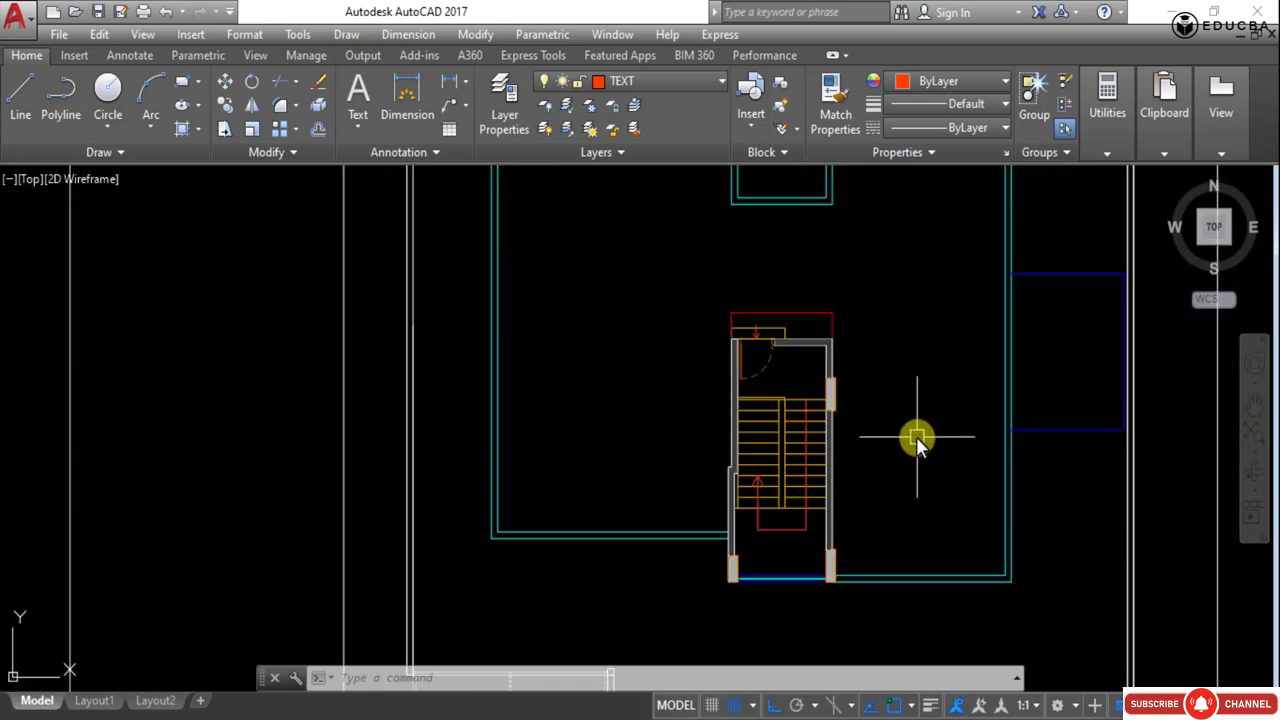
scroll(983, 440, "down", 6)
middle_click_drag(734, 463, 943, 419)
scroll(646, 394, "up", 5)
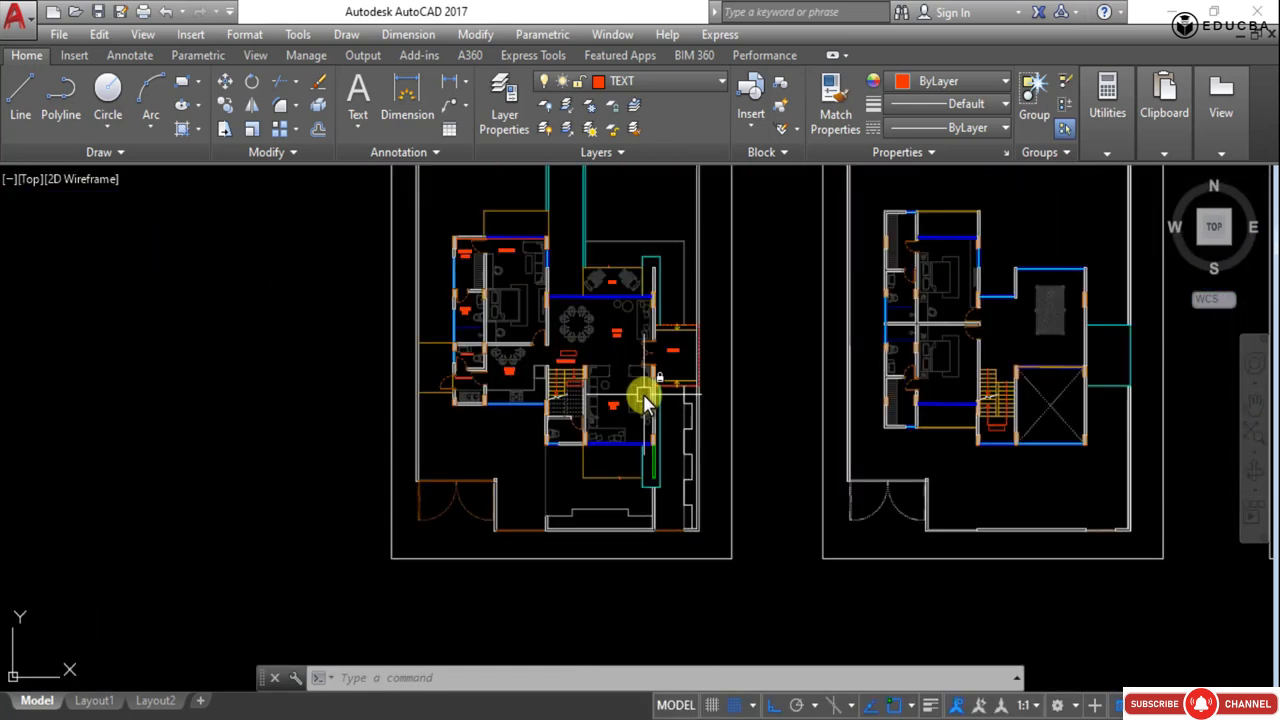
scroll(651, 430, "down", 2)
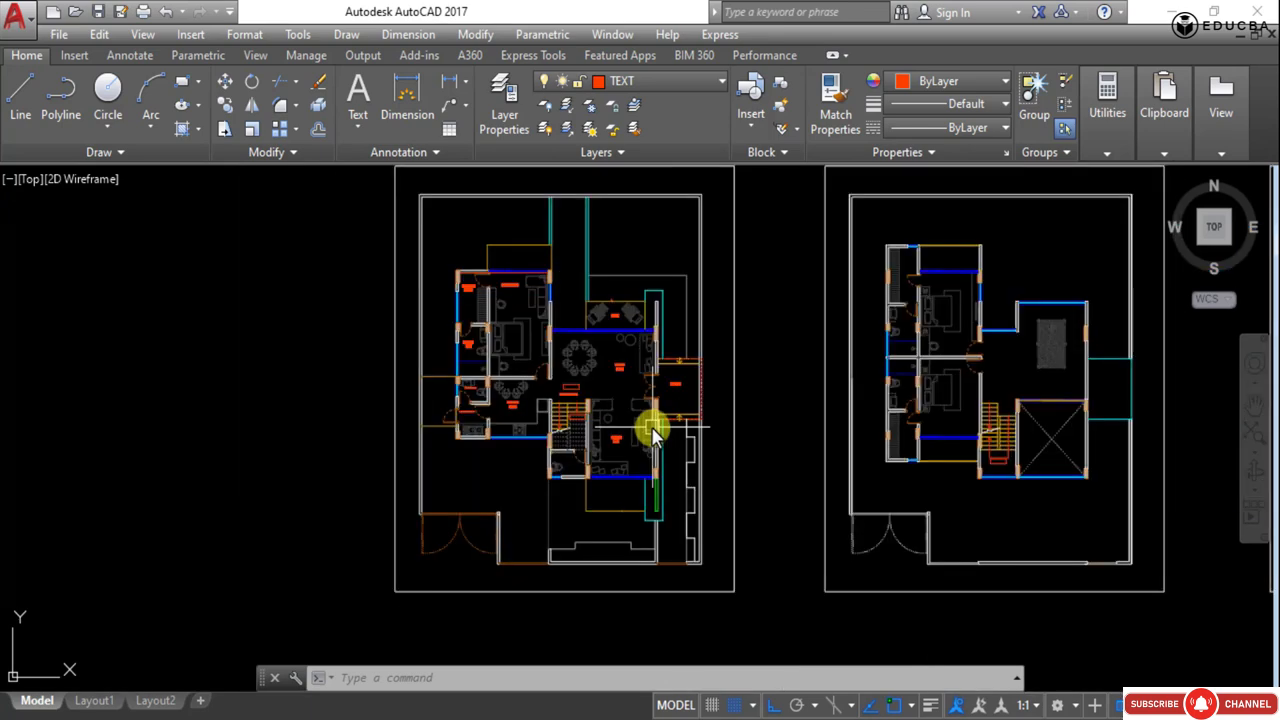
- Zoom and pan around the ground floor plan to inspect the bedroom, walk-in area, deck and living area walls
scroll(543, 318, "up", 3)
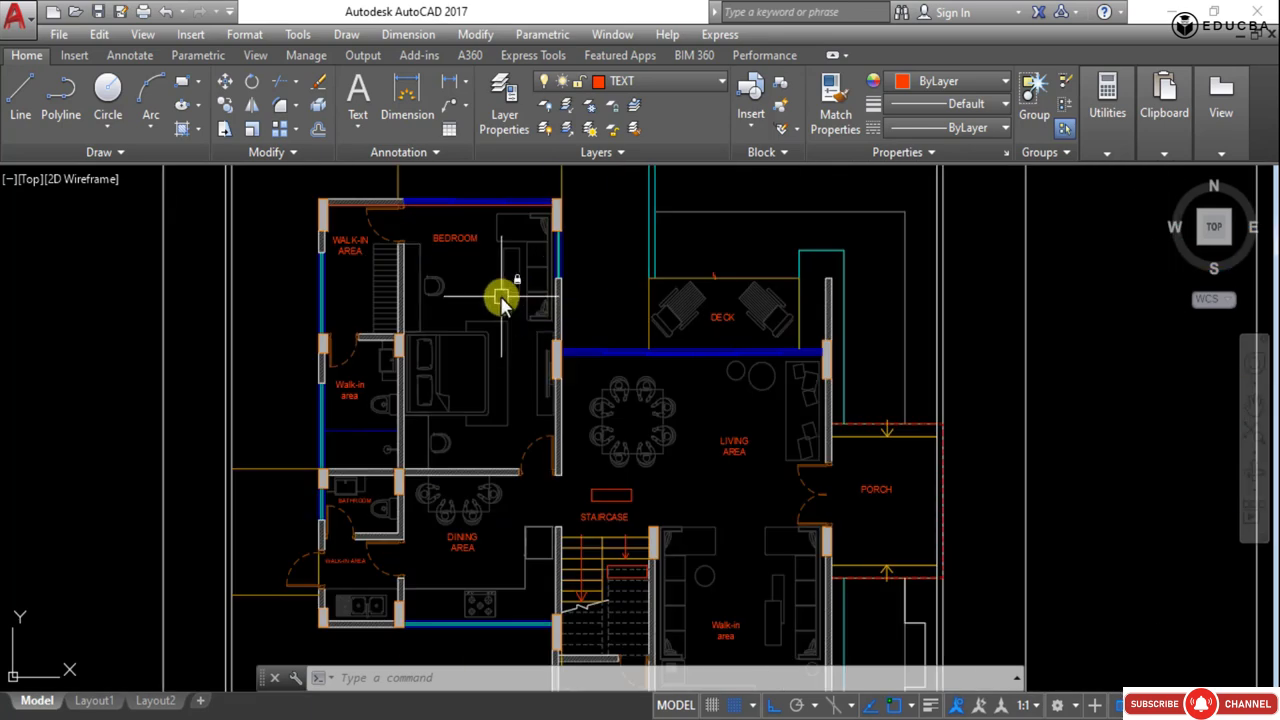
scroll(509, 380, "up", 2)
scroll(354, 291, "up", 3)
scroll(218, 245, "up", 2)
scroll(218, 248, "down", 2)
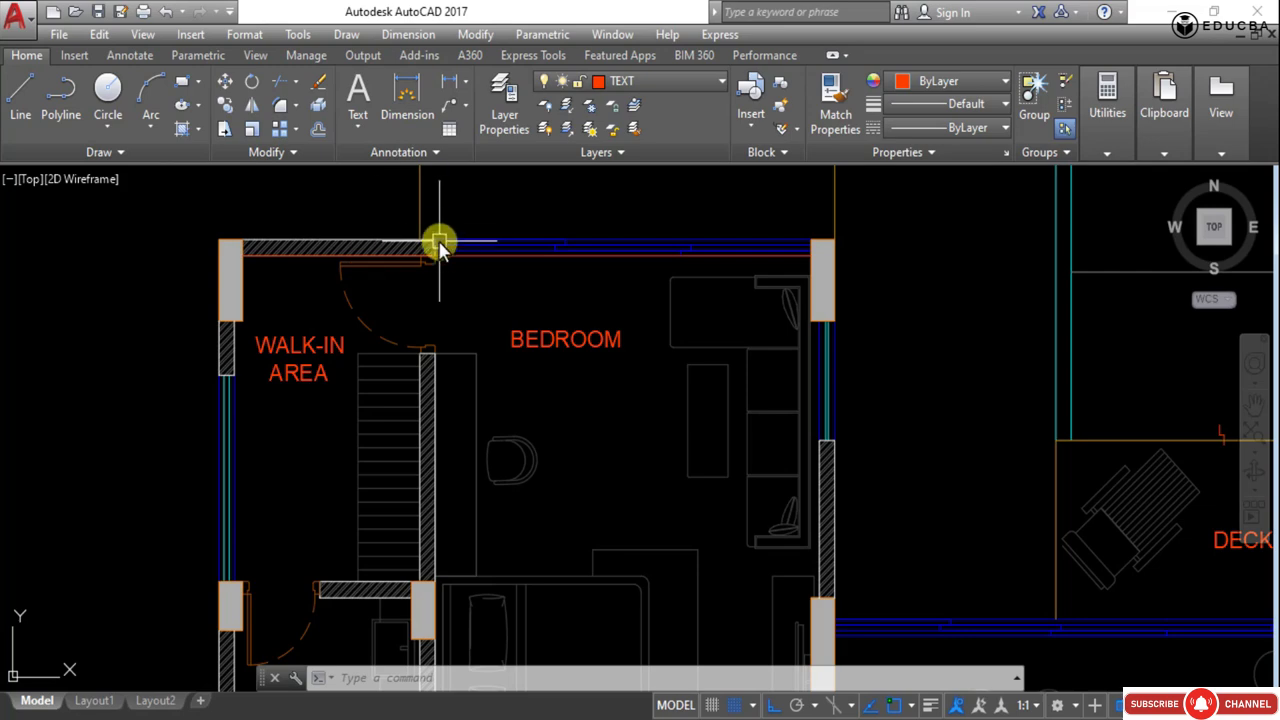
scroll(470, 250, "down", 4)
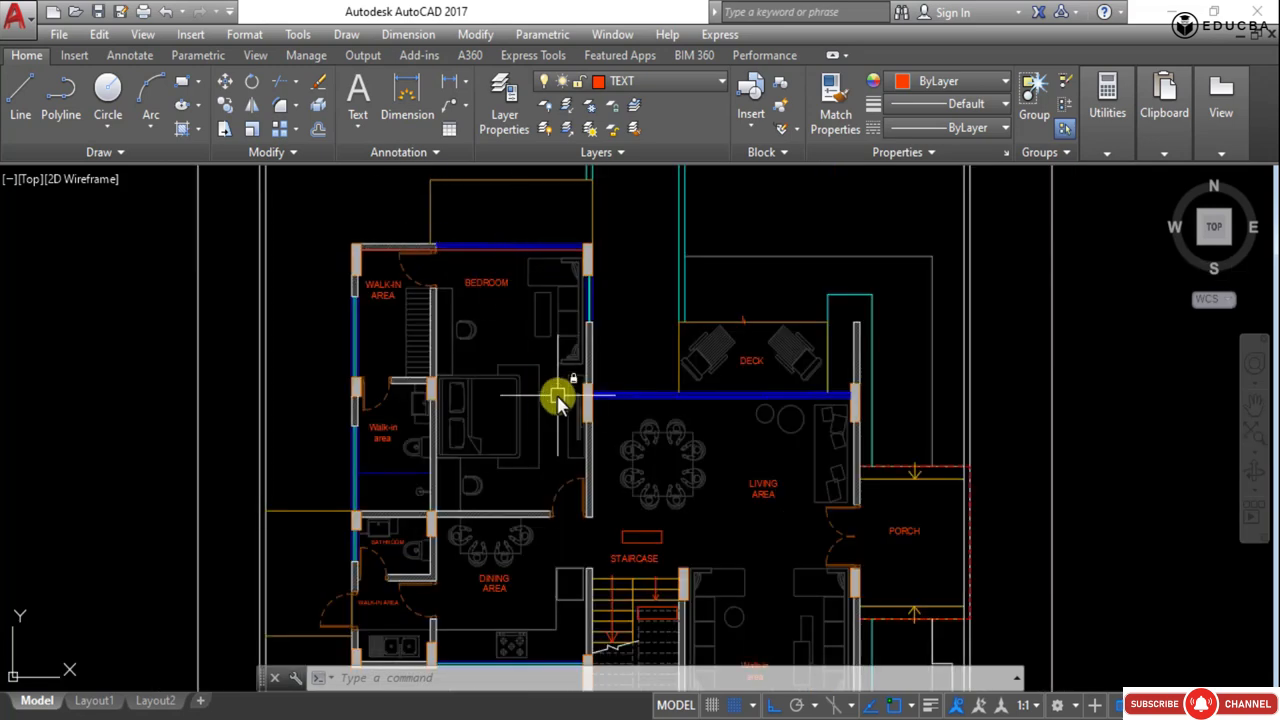
scroll(598, 380, "up", 2)
scroll(598, 380, "up", 2)
middle_click_drag(643, 286, 623, 343)
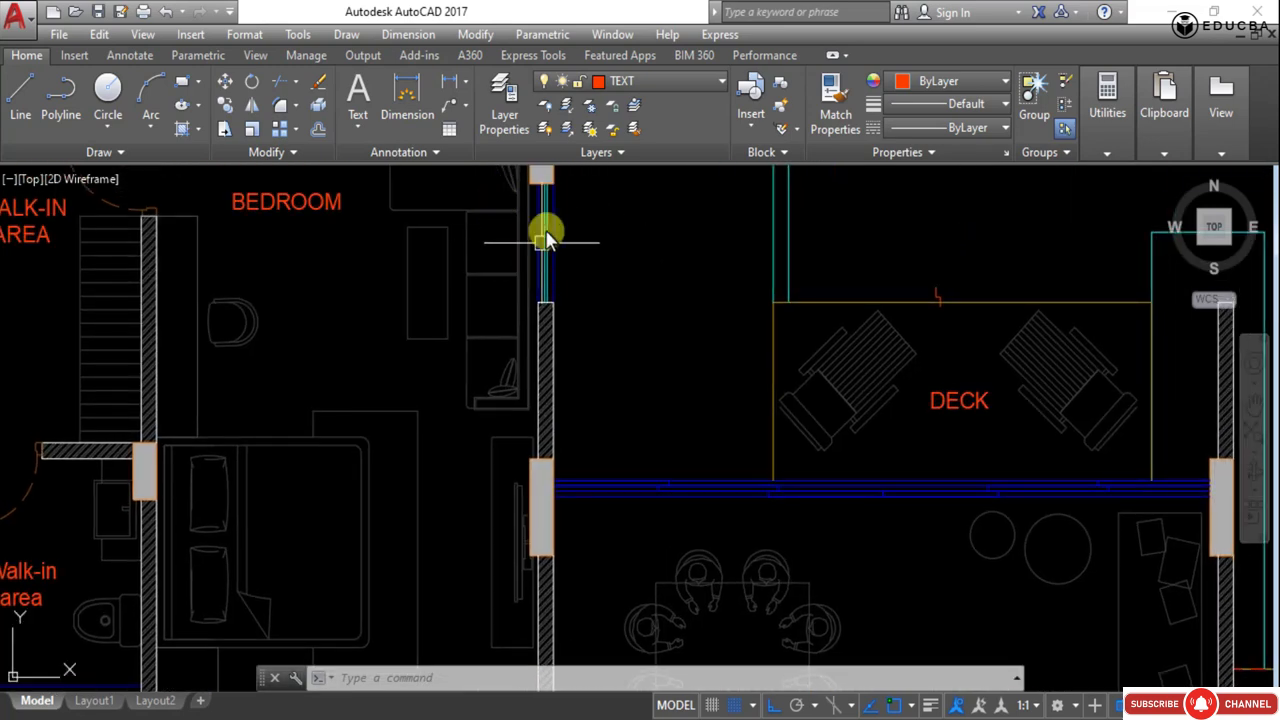
scroll(543, 237, "down", 2)
middle_click_drag(445, 374, 488, 314)
middle_click_drag(325, 238, 443, 345)
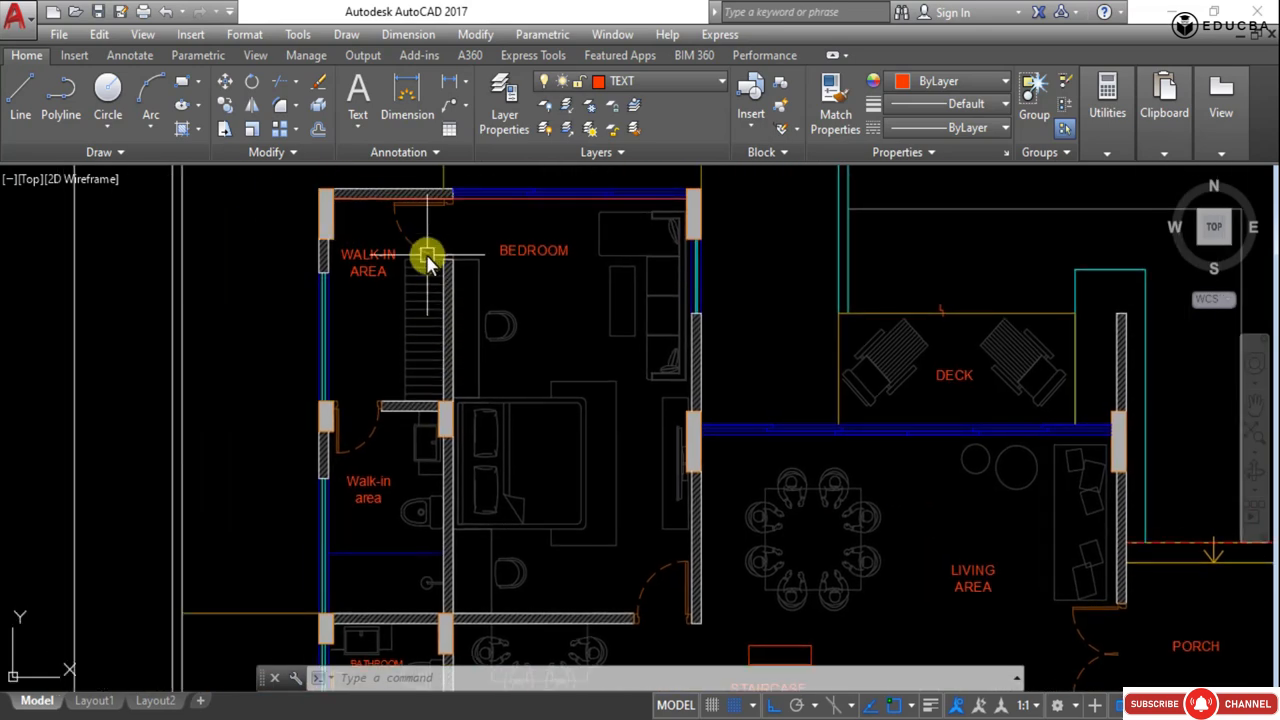
scroll(433, 346, "up", 4)
scroll(433, 346, "down", 4)
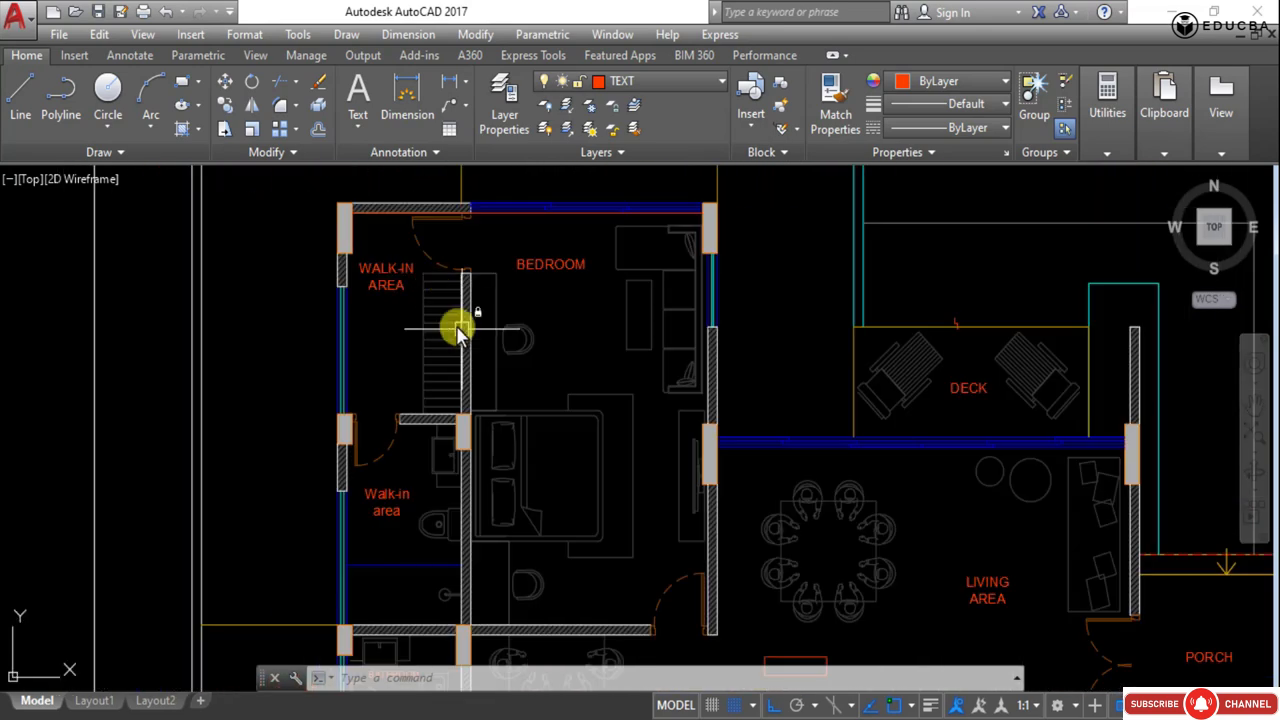
scroll(466, 280, "up", 5)
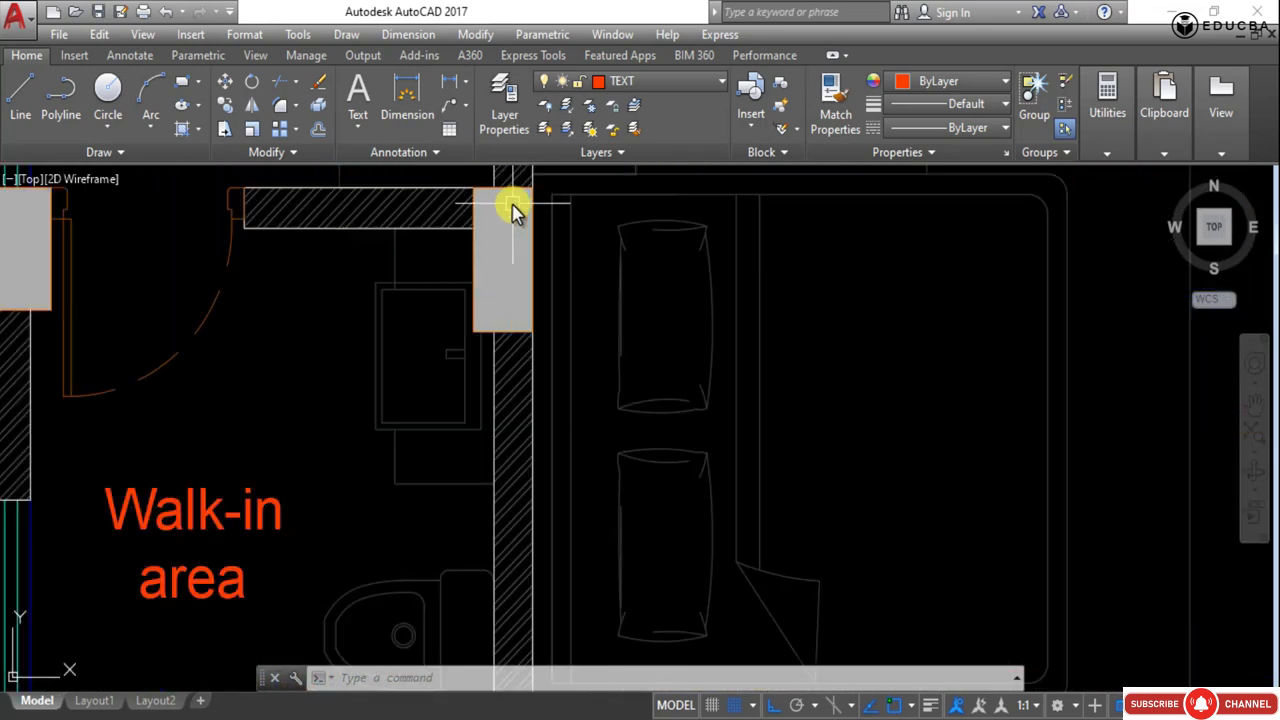
scroll(521, 289, "down", 4)
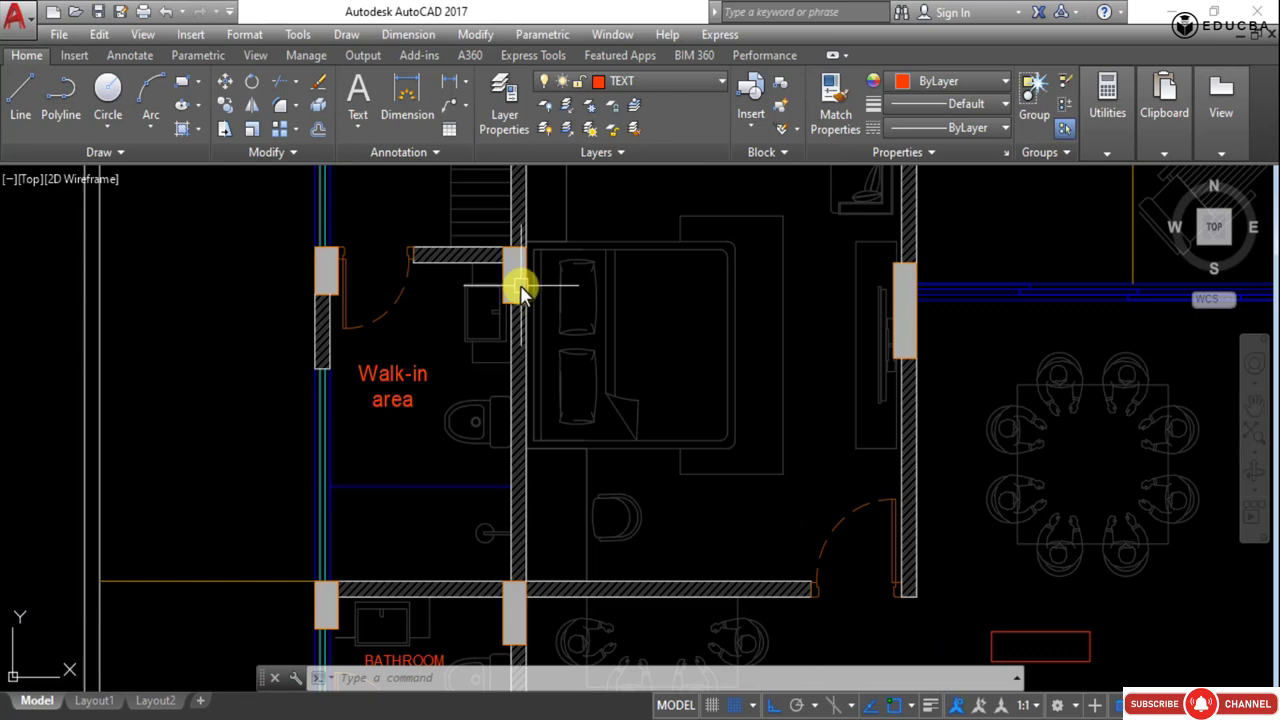
scroll(521, 287, "down", 4)
middle_click_drag(630, 413, 552, 424)
scroll(377, 277, "up", 4)
scroll(471, 332, "down", 2)
scroll(506, 341, "down", 3)
middle_click_drag(409, 323, 409, 366)
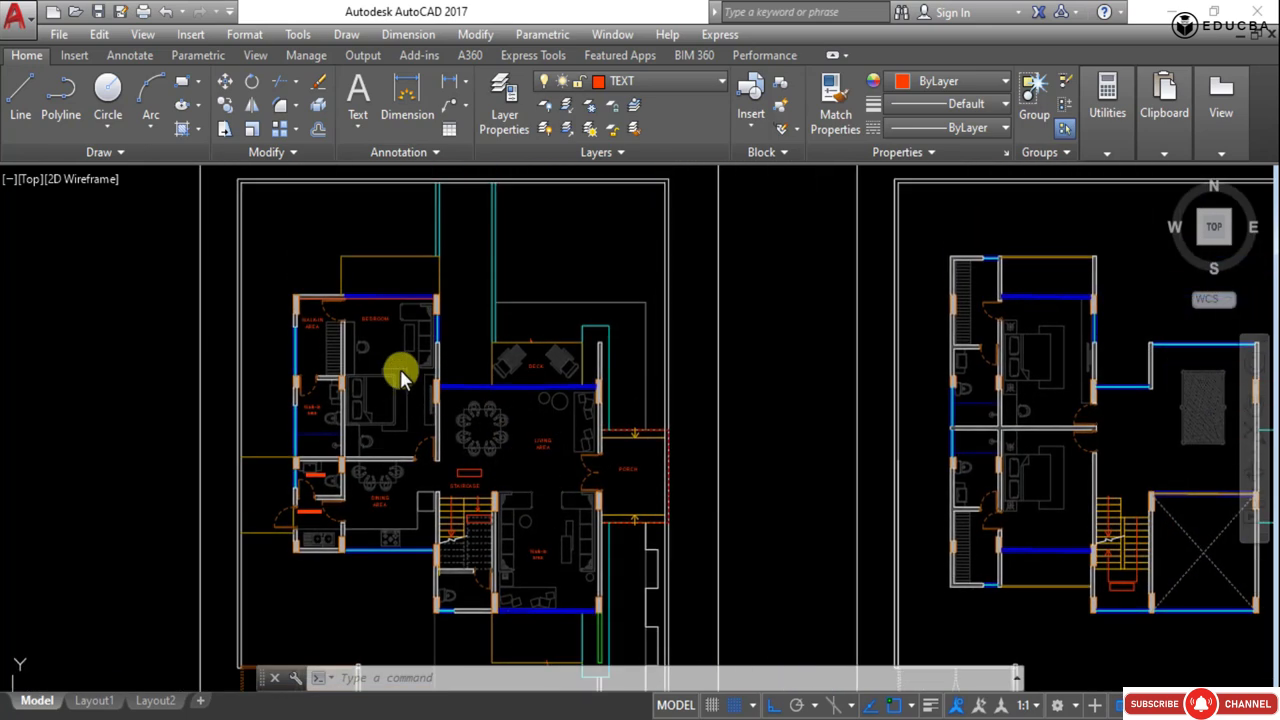
key("Escape")
key("Escape")
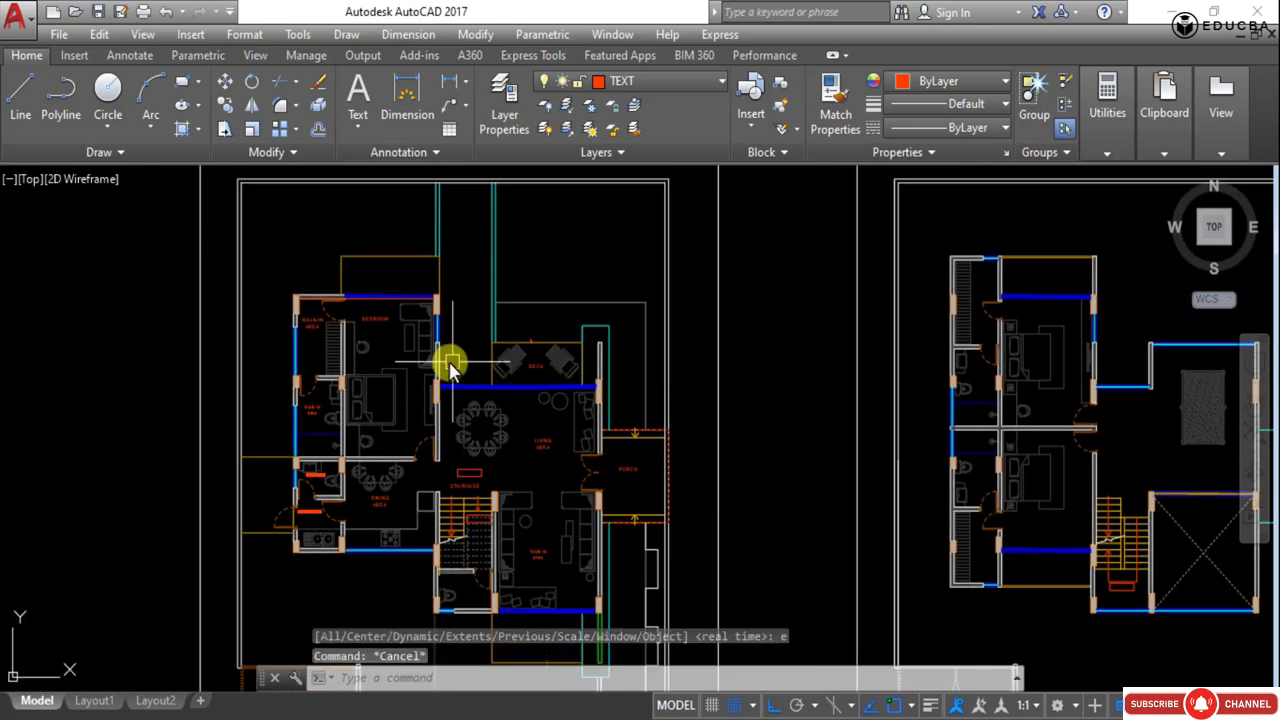
- Start a polyline and trace the bedroom's top outer wall from the walk-in area corner to the right corner
type("pl")
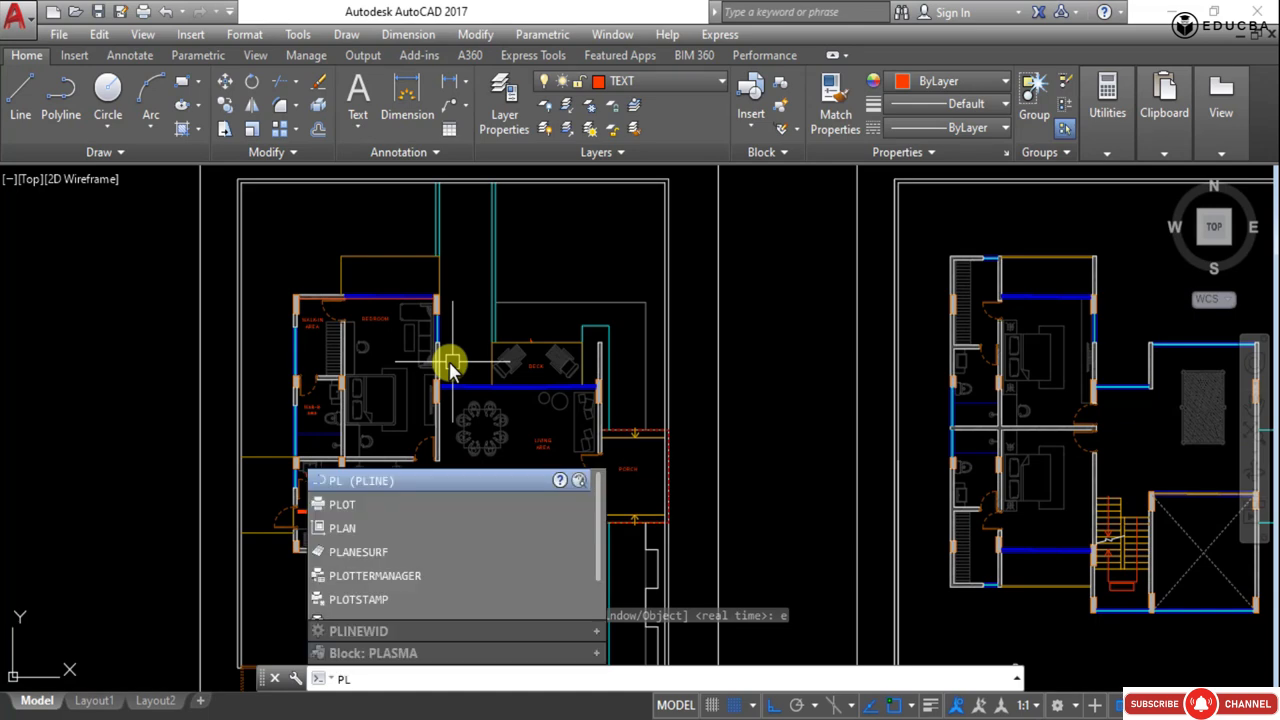
key("Return")
scroll(310, 297, "up", 2)
scroll(310, 297, "up", 3)
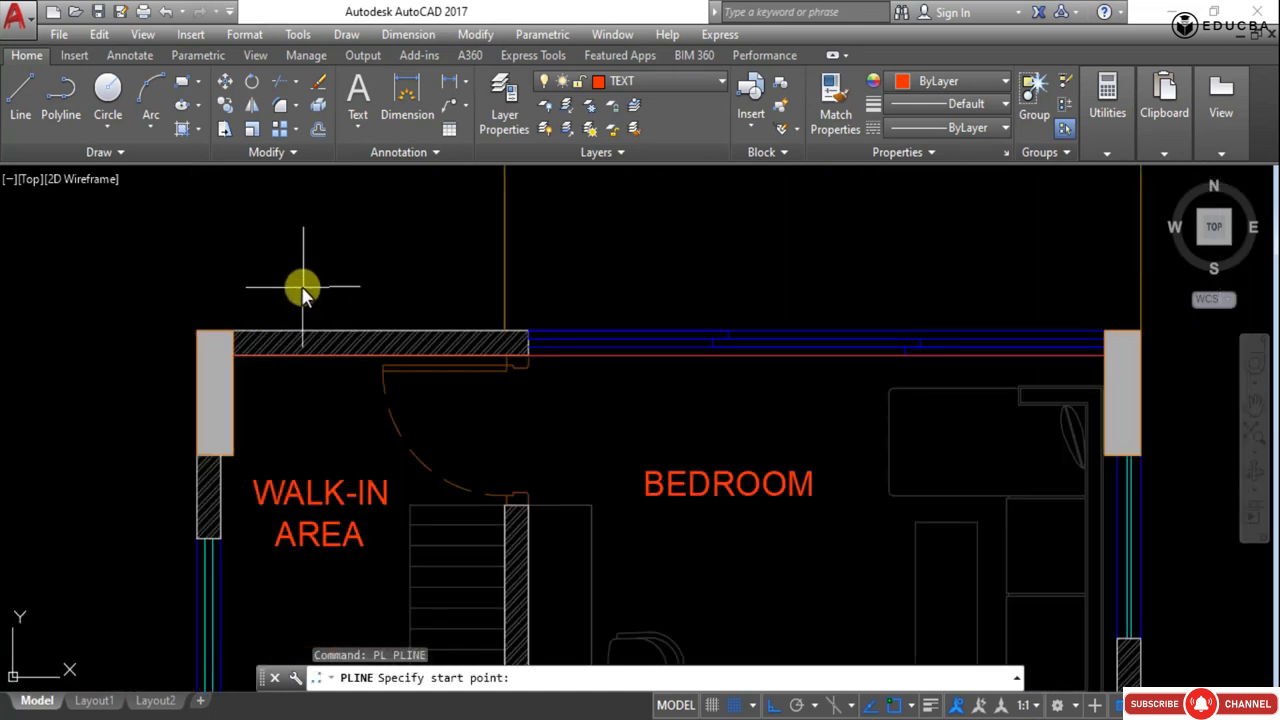
left_click(197, 331)
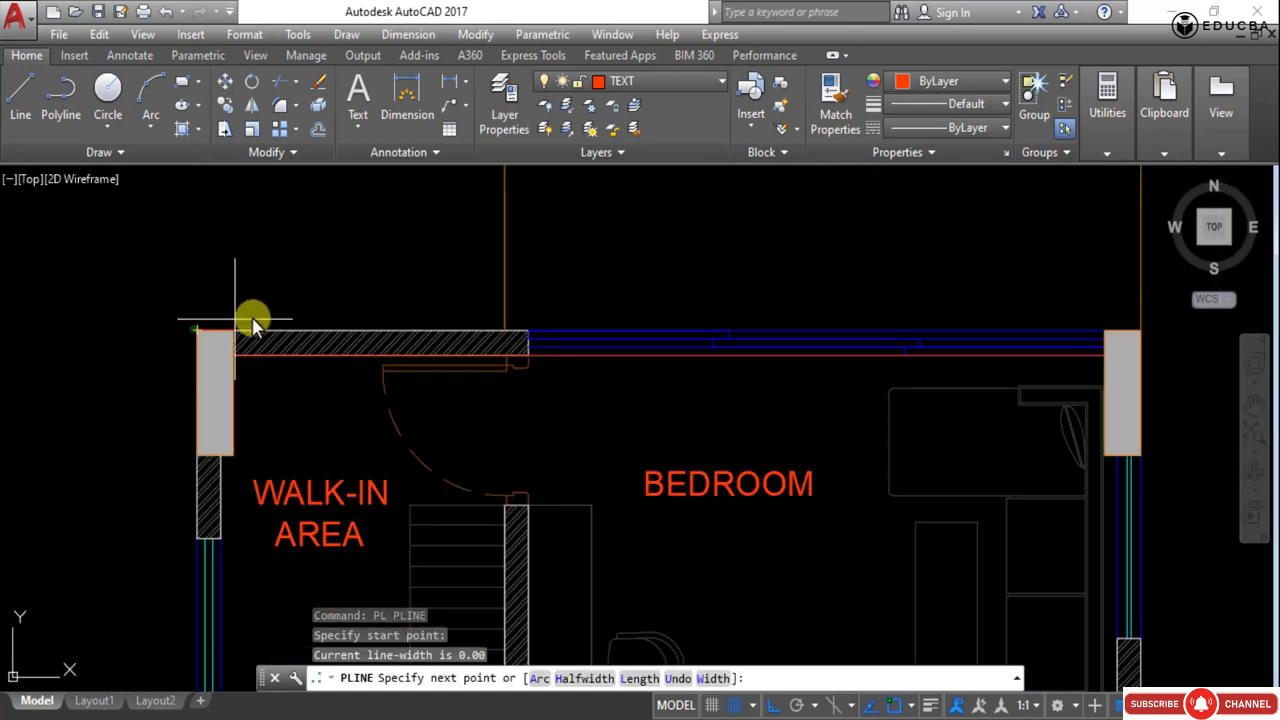
left_click(529, 331)
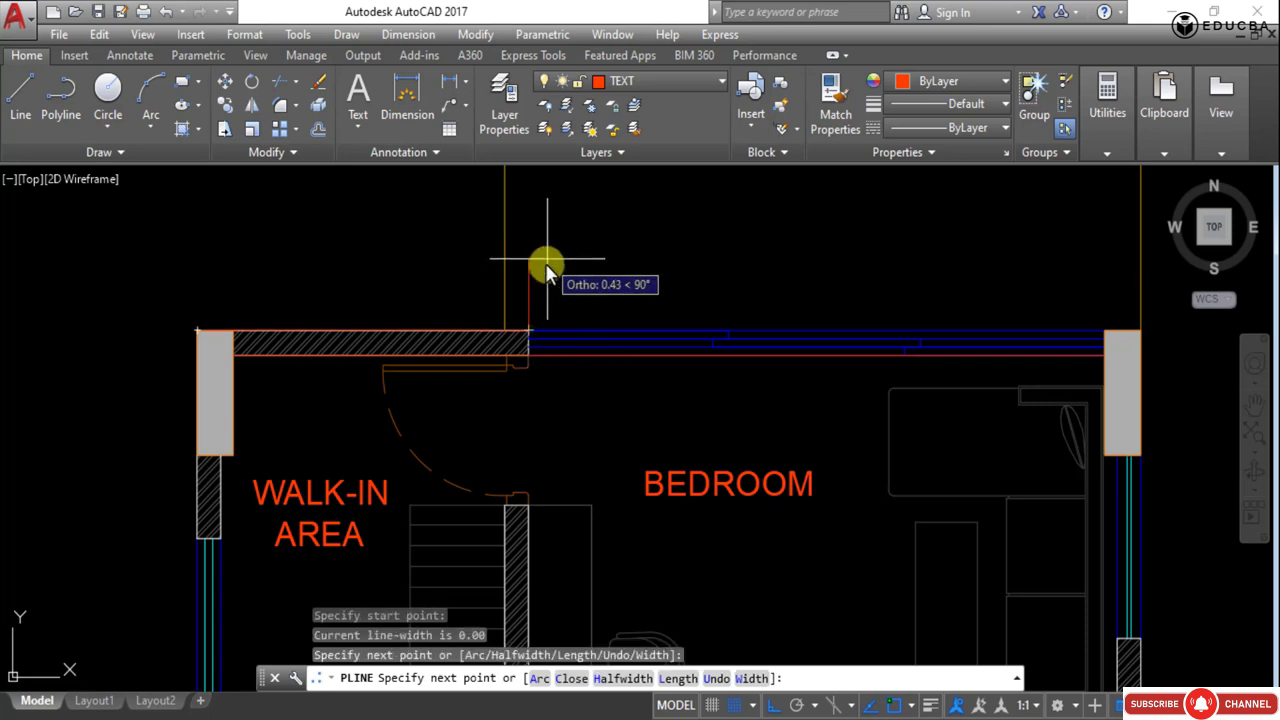
middle_click_drag(836, 302, 461, 305)
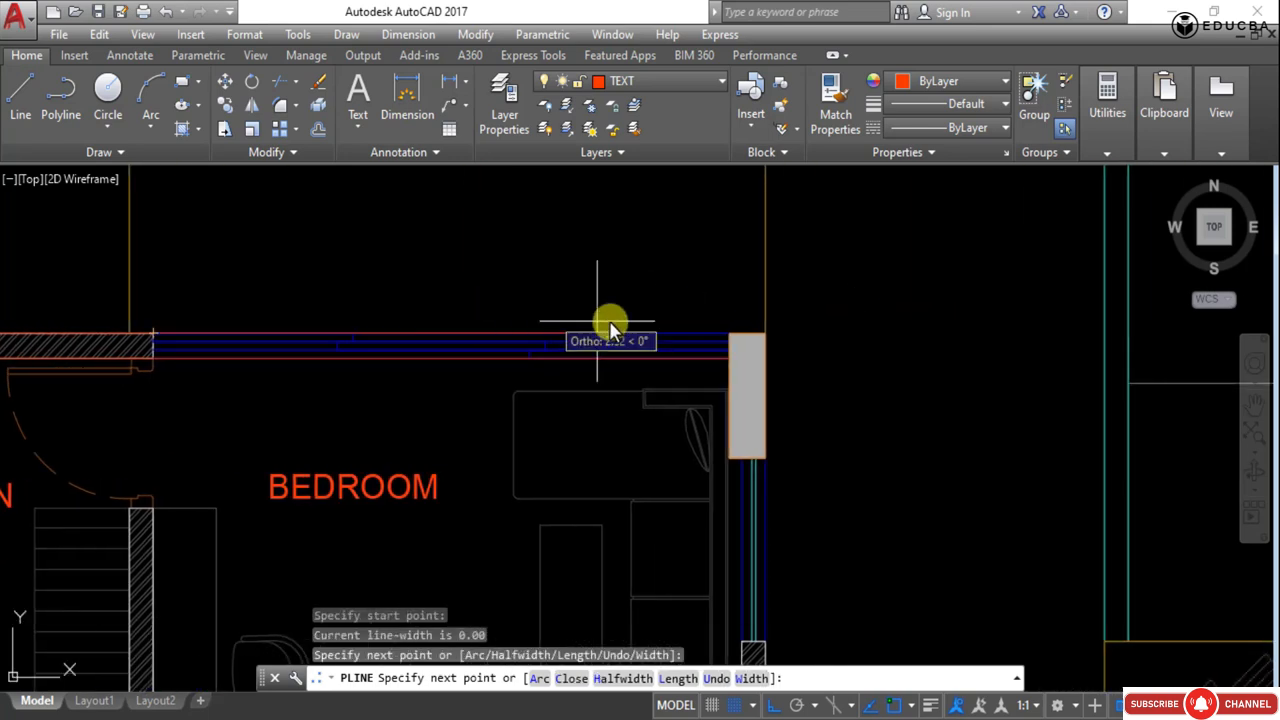
left_click(730, 333)
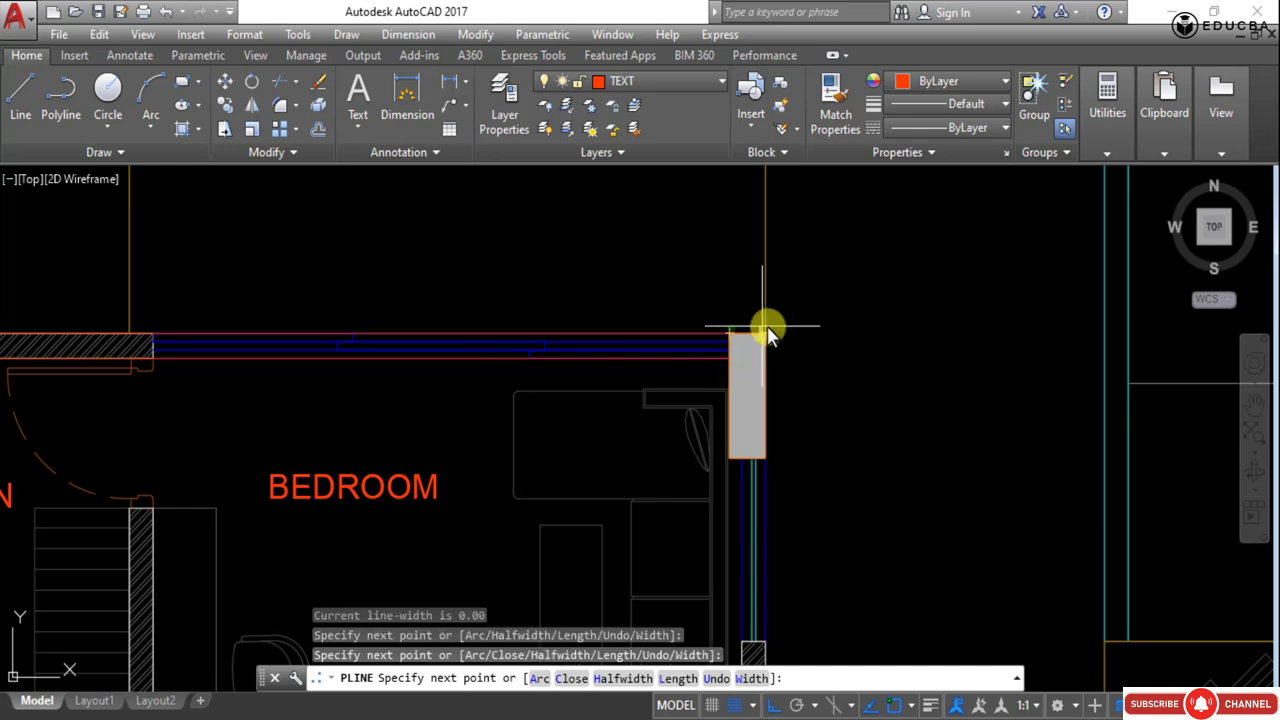
left_click(766, 333)
- Continue the polyline down the bedroom's side wall and along the living area wall to the deck's right wall, then end it
scroll(806, 429, "down", 5)
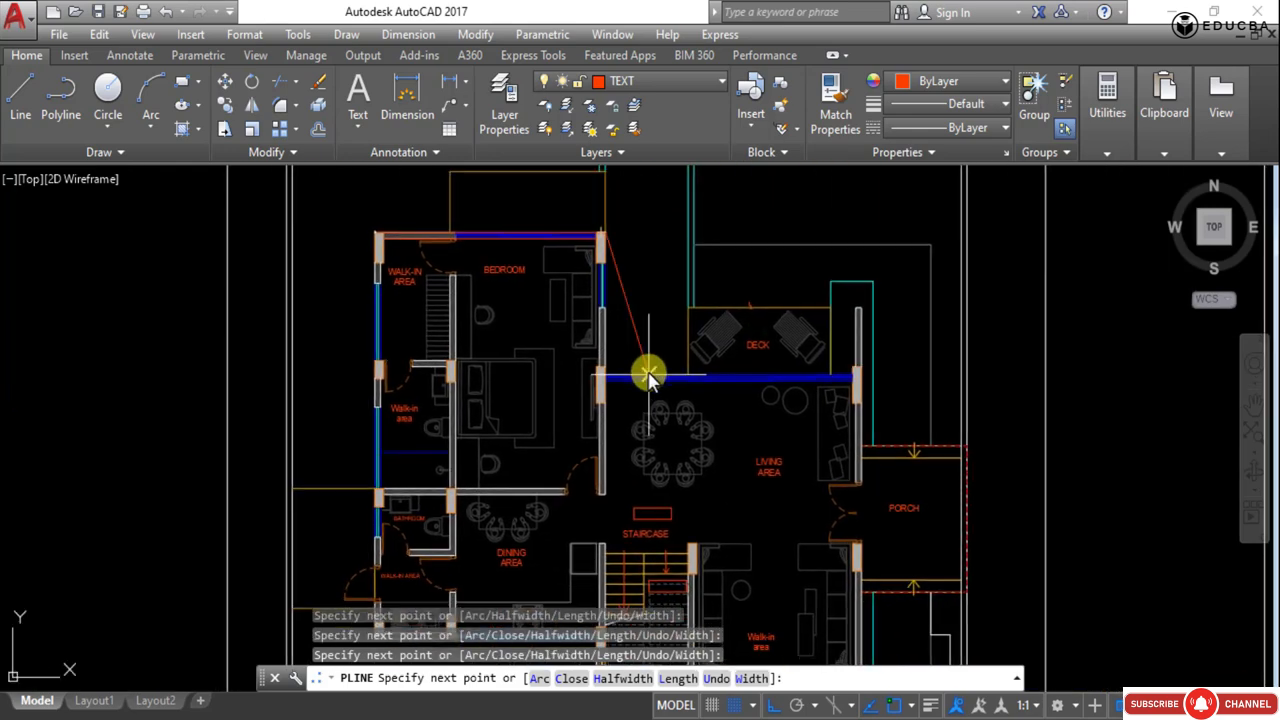
scroll(640, 371, "up", 5)
middle_click_drag(530, 271, 480, 625)
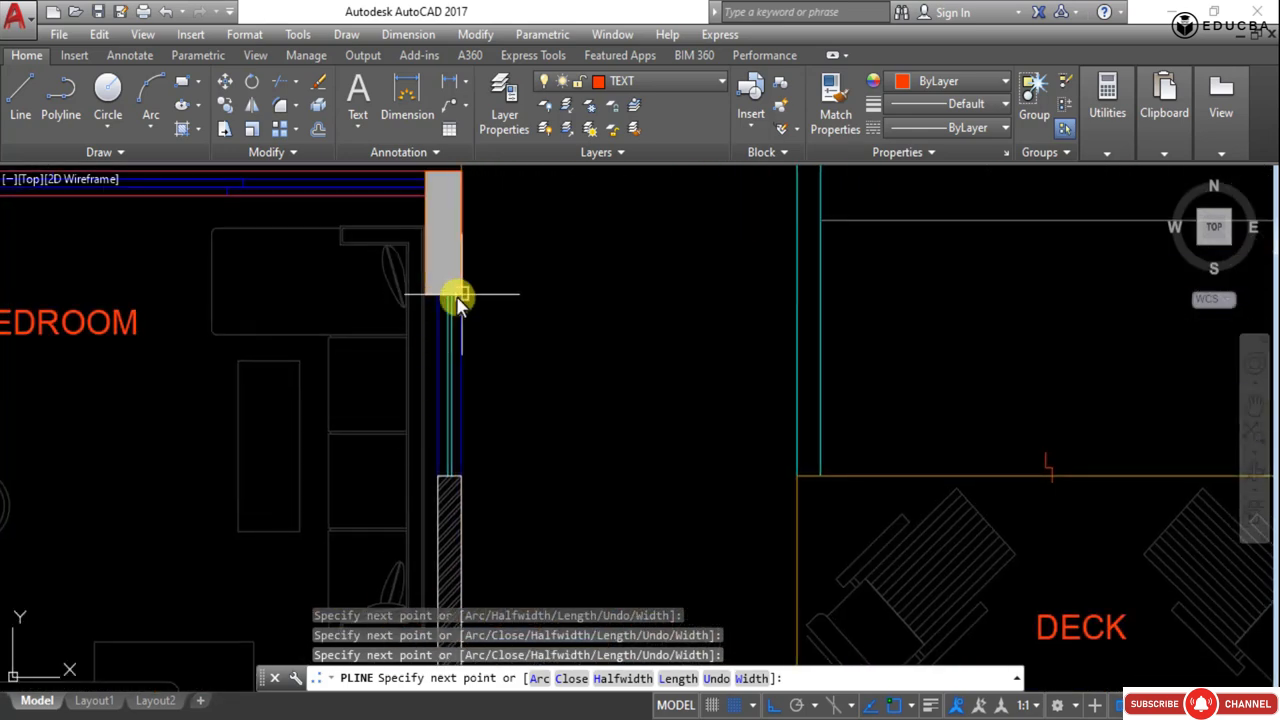
left_click(460, 298)
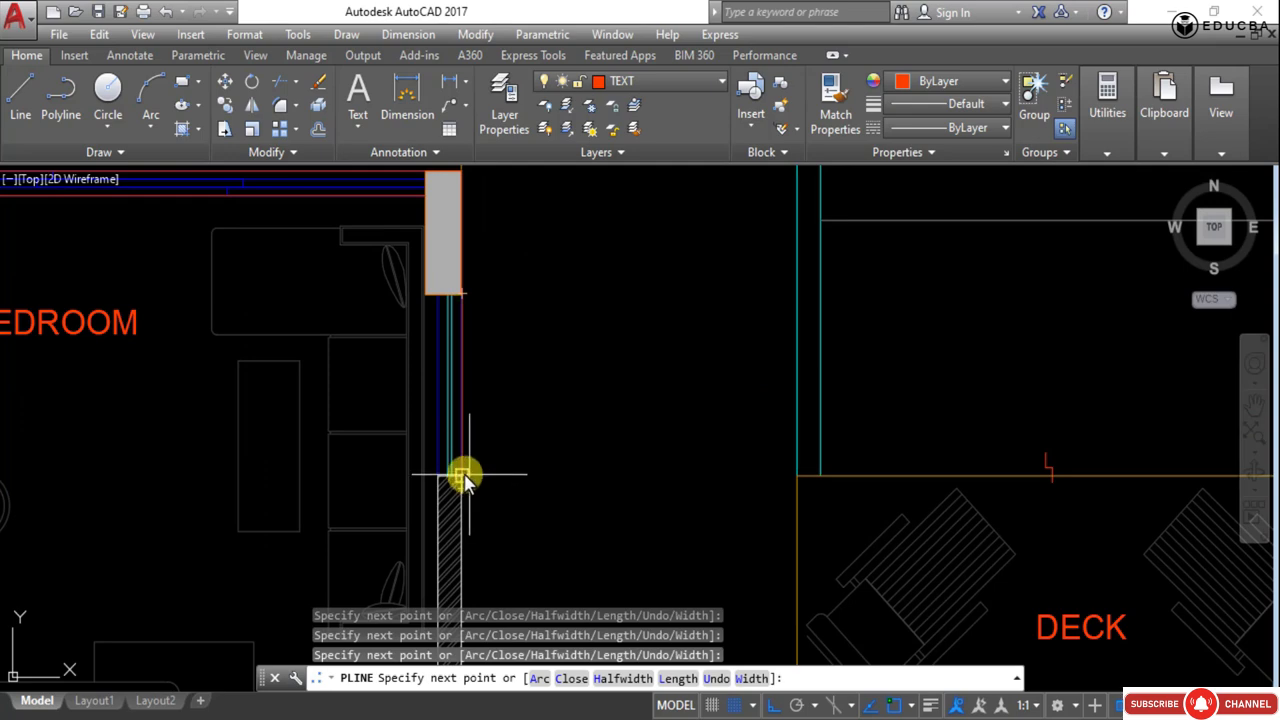
scroll(460, 478, "down", 6)
scroll(423, 394, "up", 6)
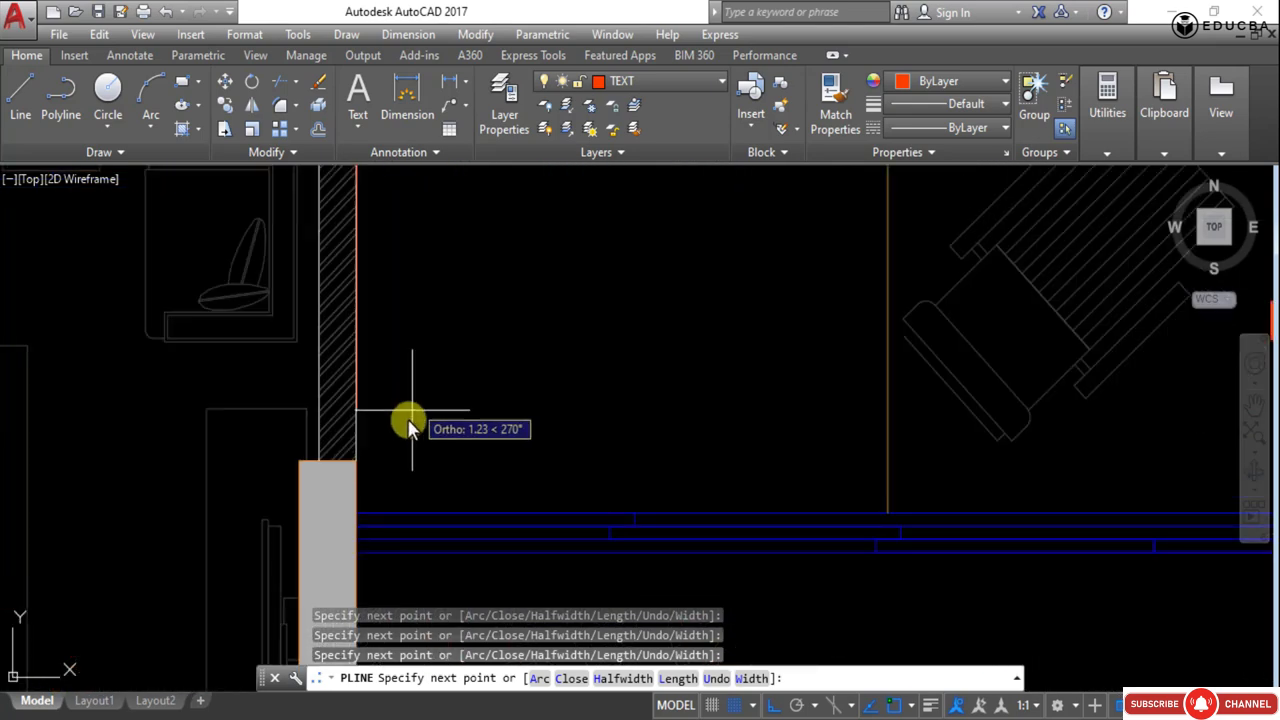
left_click(358, 514)
scroll(358, 514, "down", 4)
middle_click_drag(542, 506, 294, 459)
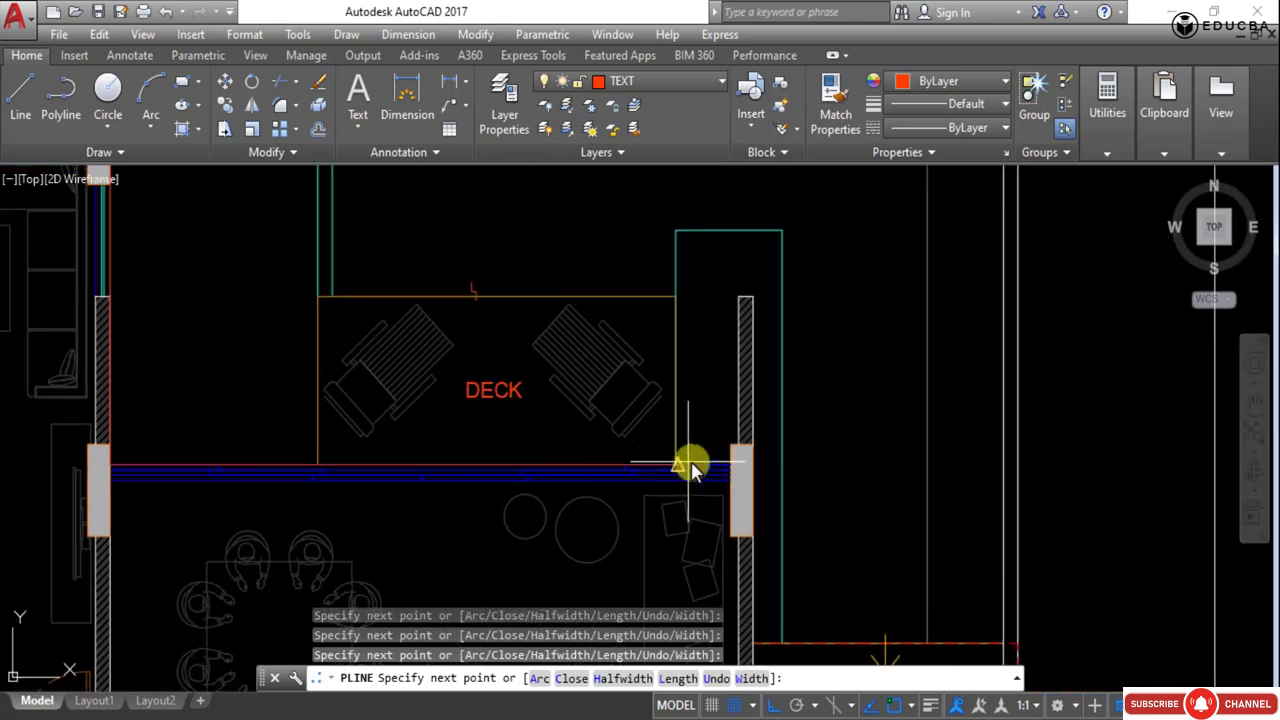
scroll(716, 462, "up", 4)
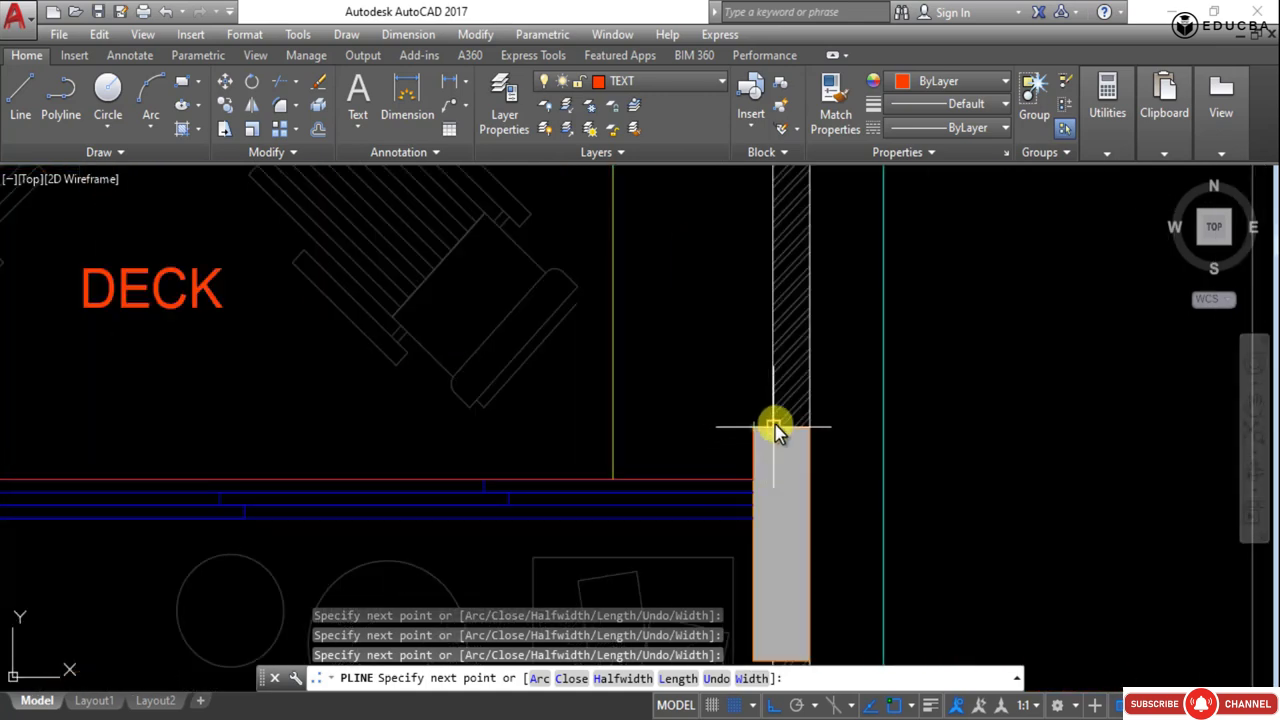
scroll(778, 418, "down", 5)
scroll(740, 386, "up", 5)
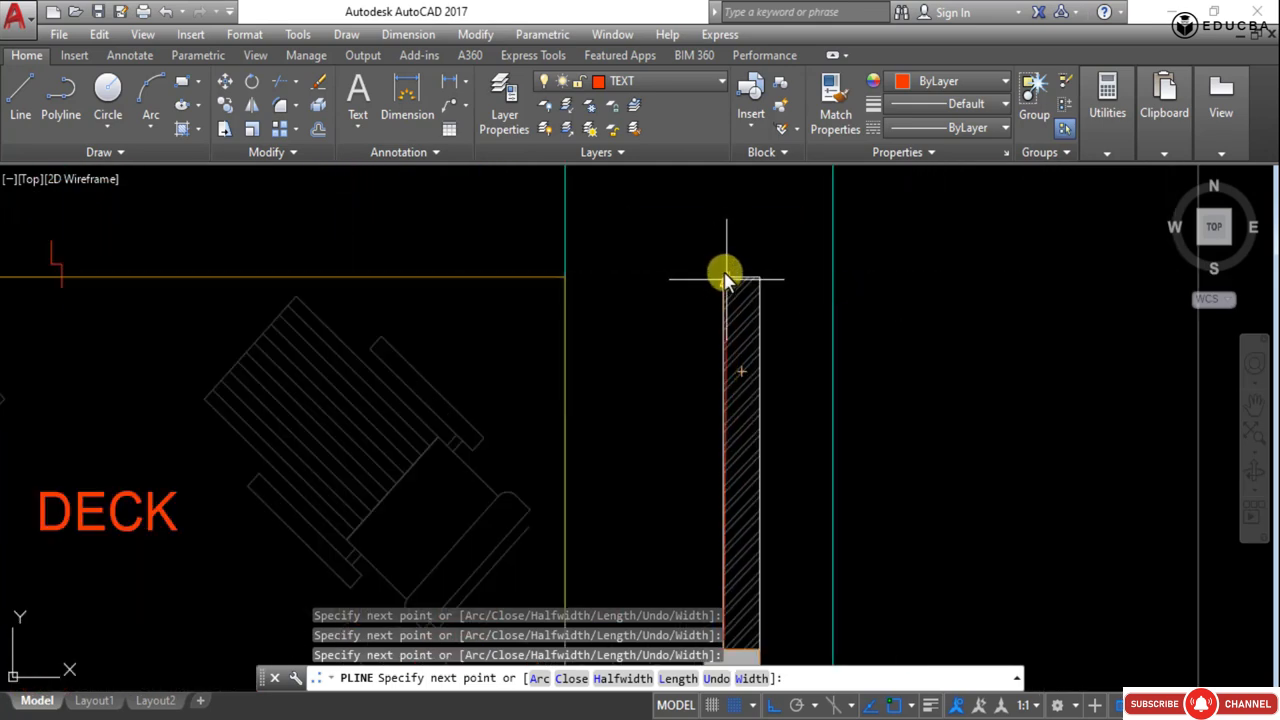
scroll(718, 281, "up", 5)
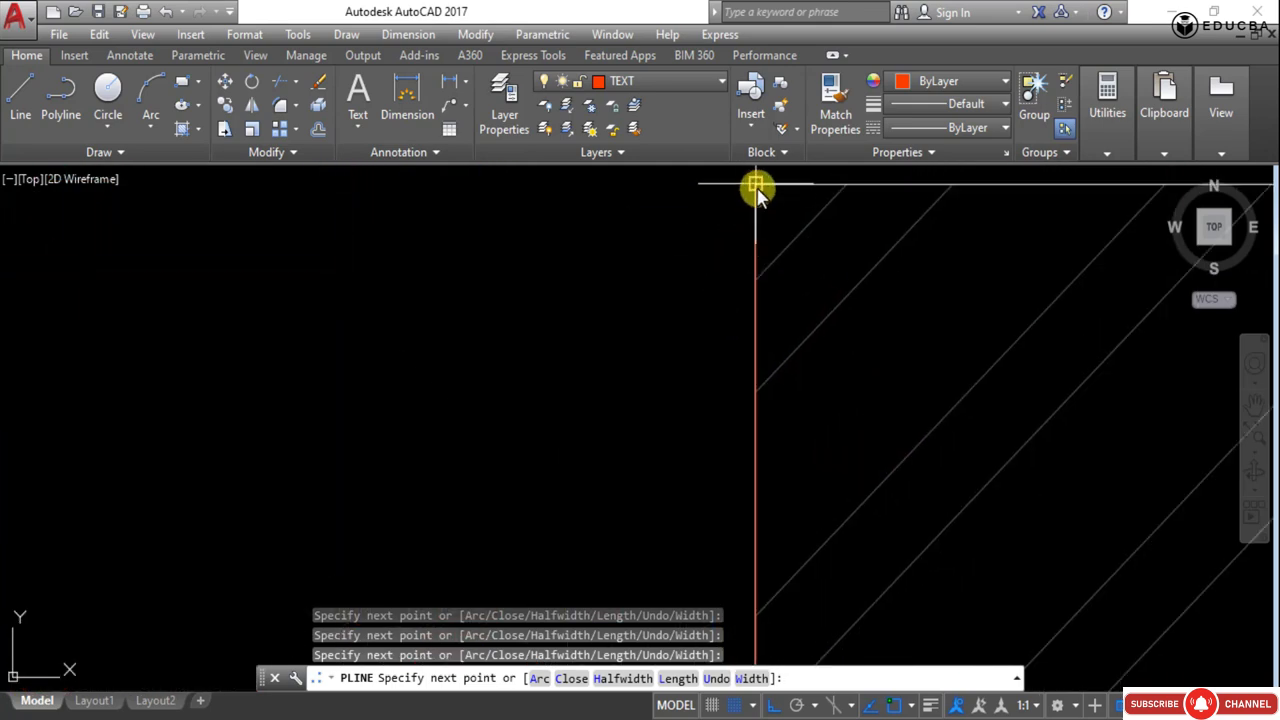
key("Escape")
- Select the traced polyline to check its path, then deselect it
scroll(745, 215, "down", 4)
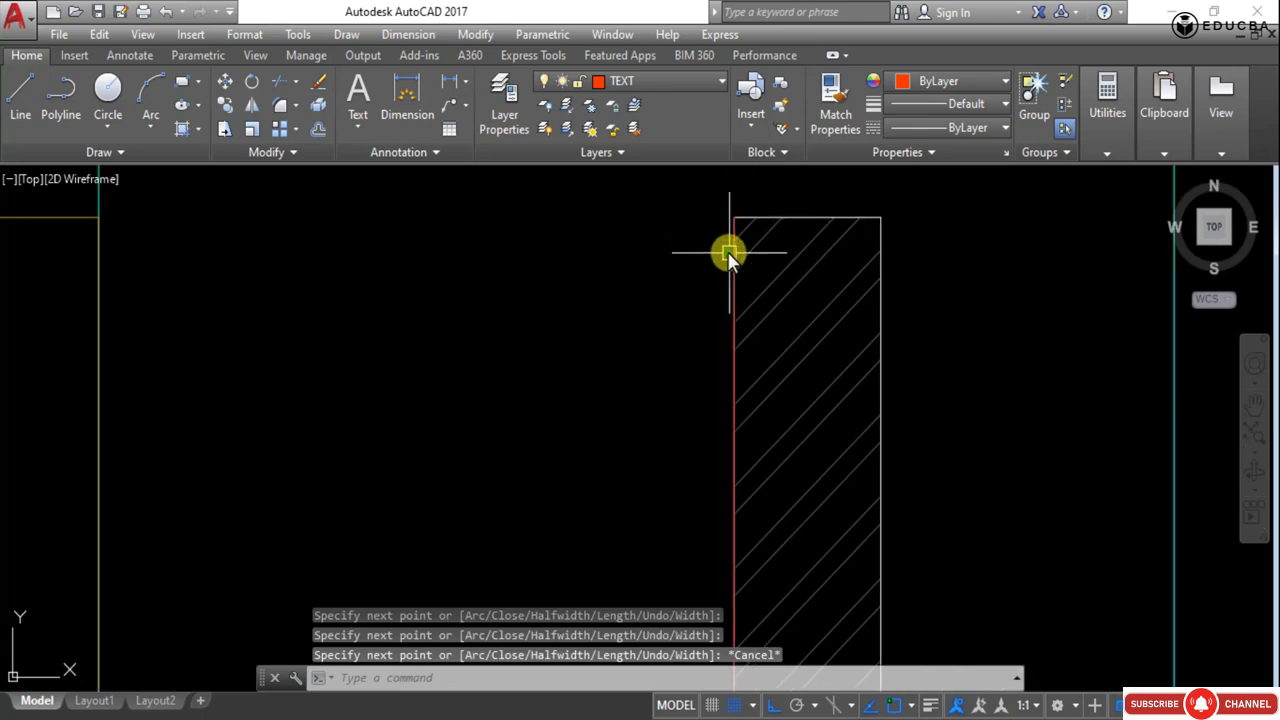
left_click(728, 251)
scroll(663, 308, "down", 1)
scroll(663, 308, "down", 8)
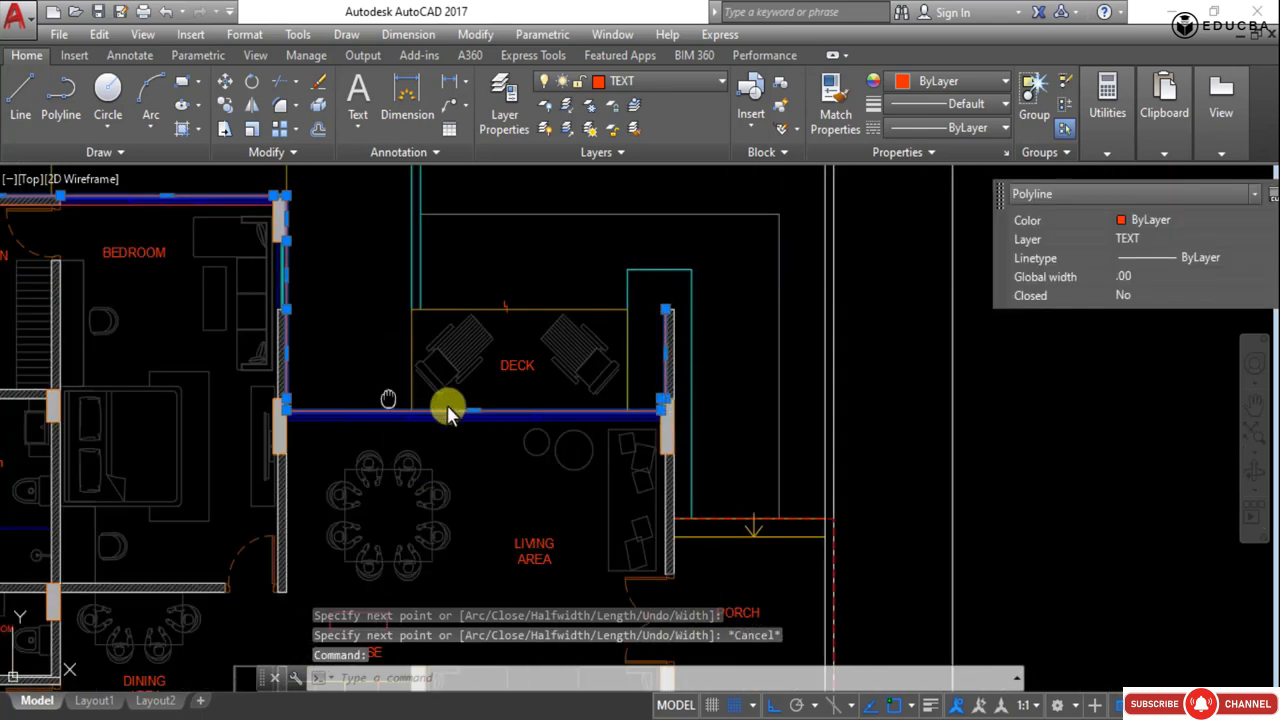
scroll(447, 405, "up", 3)
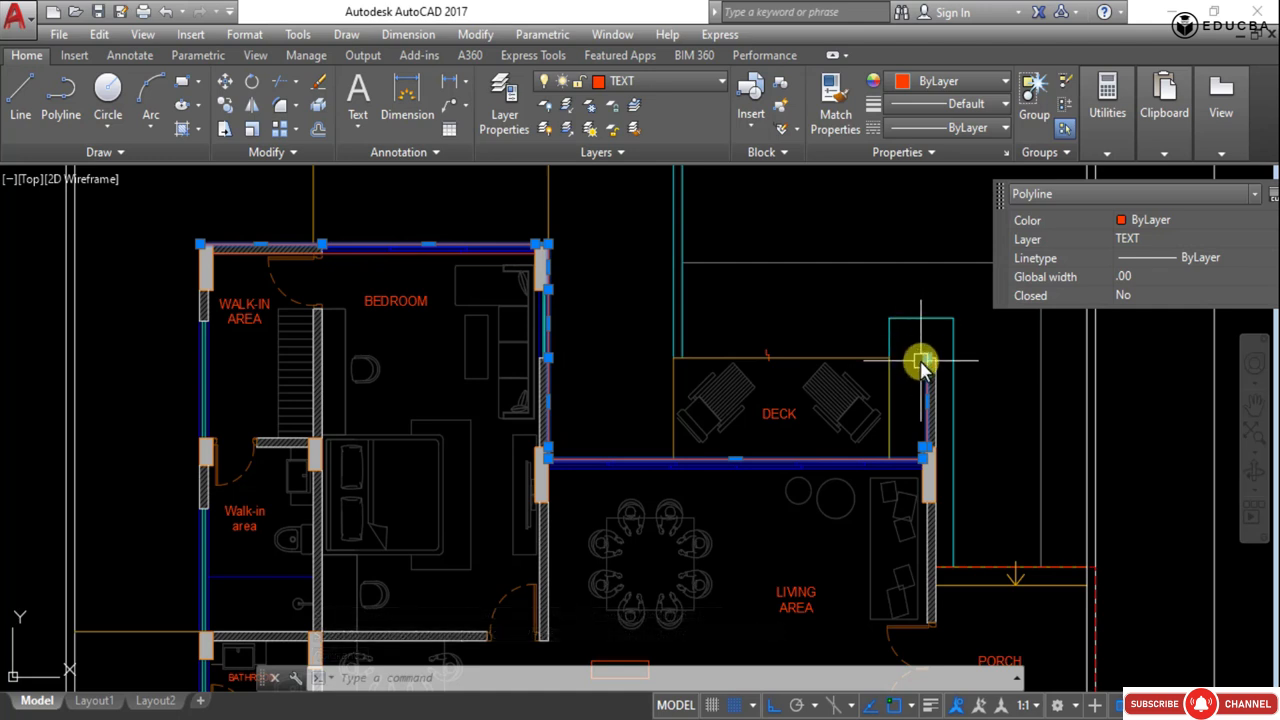
key("Escape")
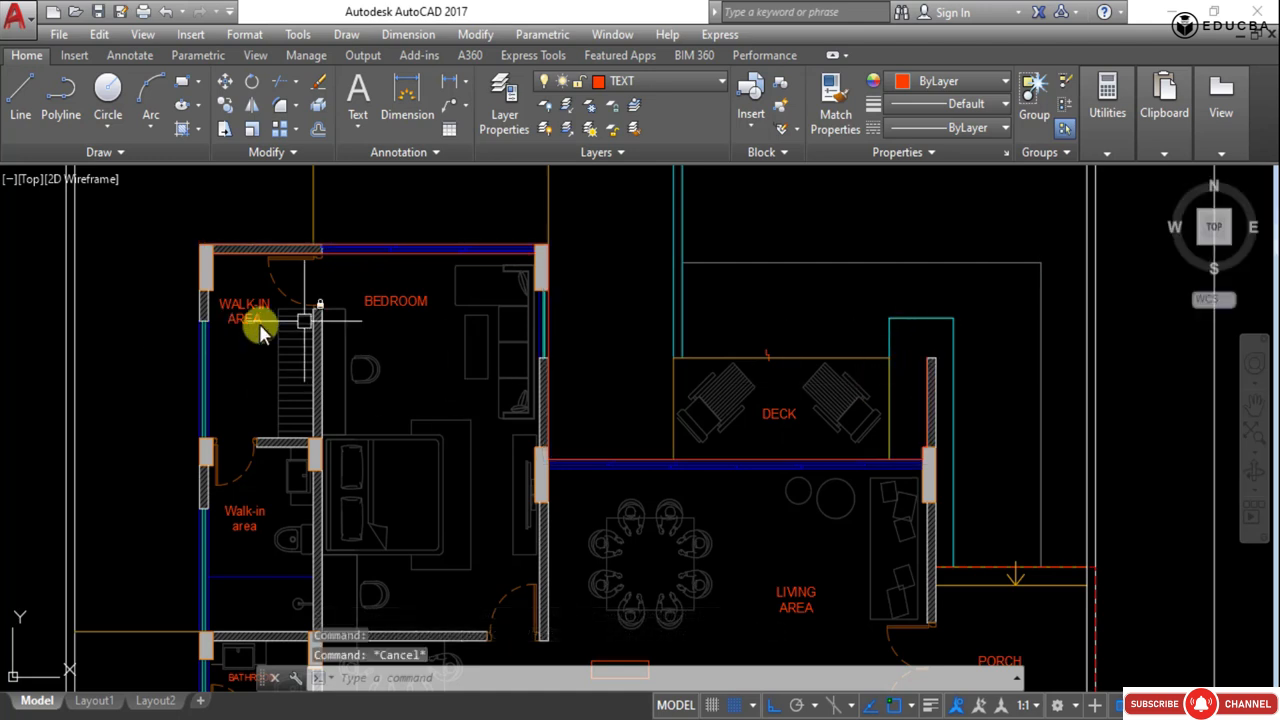
- Start a polyline at the walk-in area's top-left outer corner and trace down the left outer wall
type("pl")
key("Return")
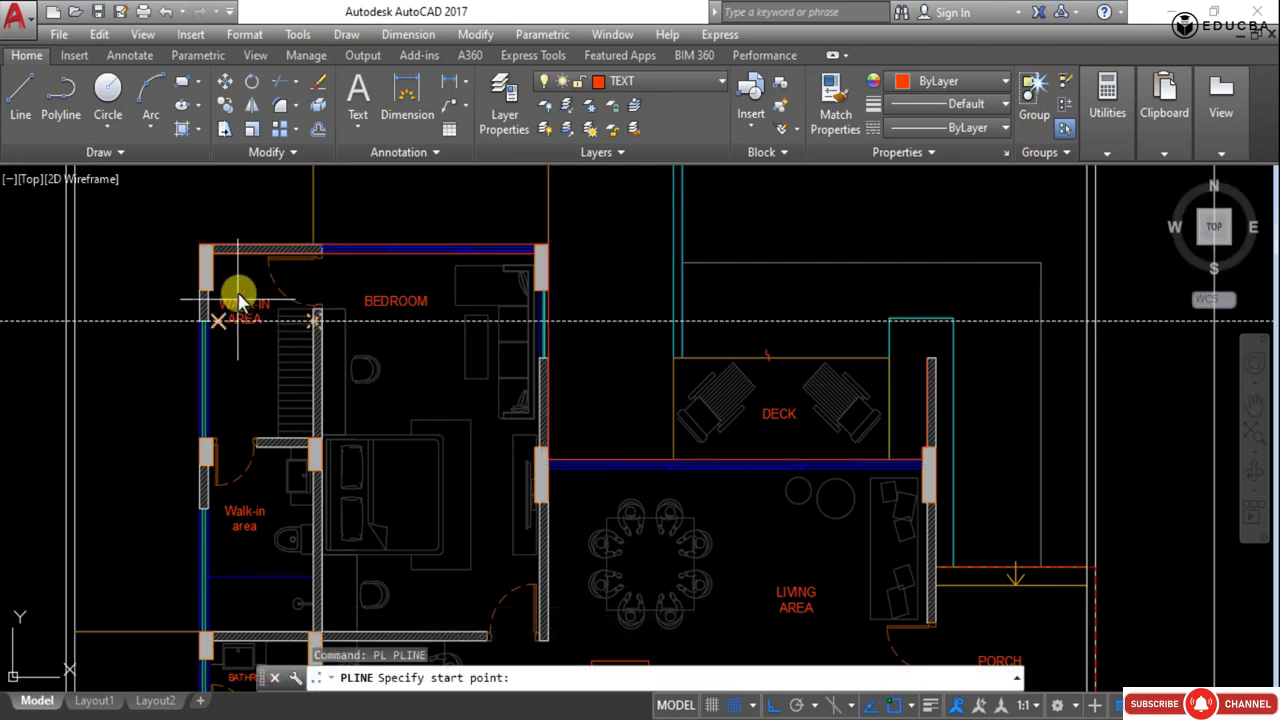
scroll(225, 265, "up", 2)
left_click(185, 238)
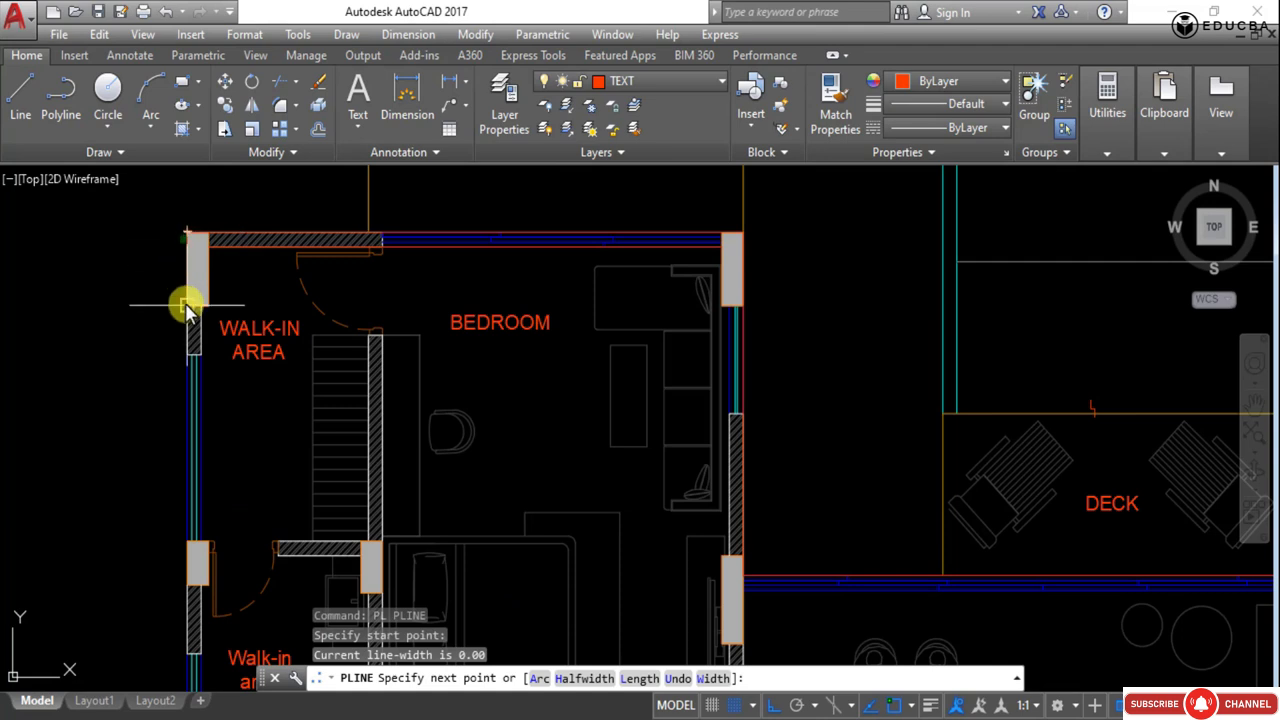
left_click(187, 355)
middle_click_drag(183, 414, 214, 260)
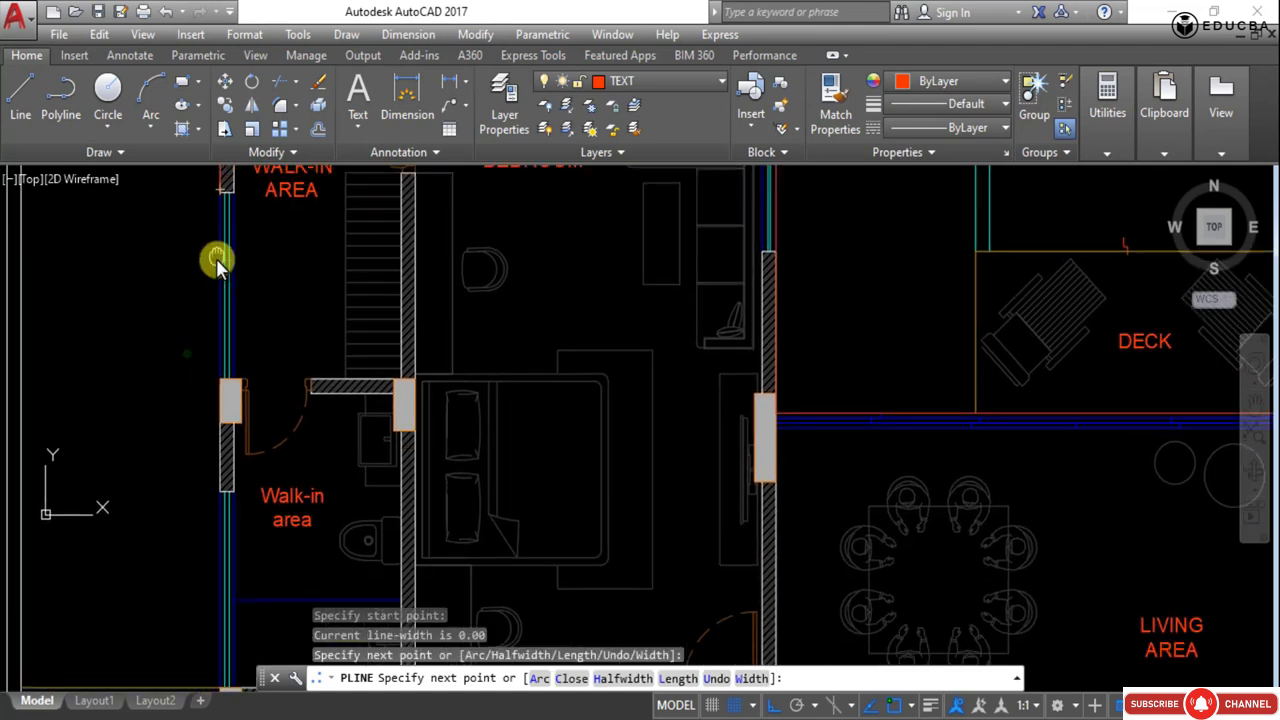
left_click(219, 377)
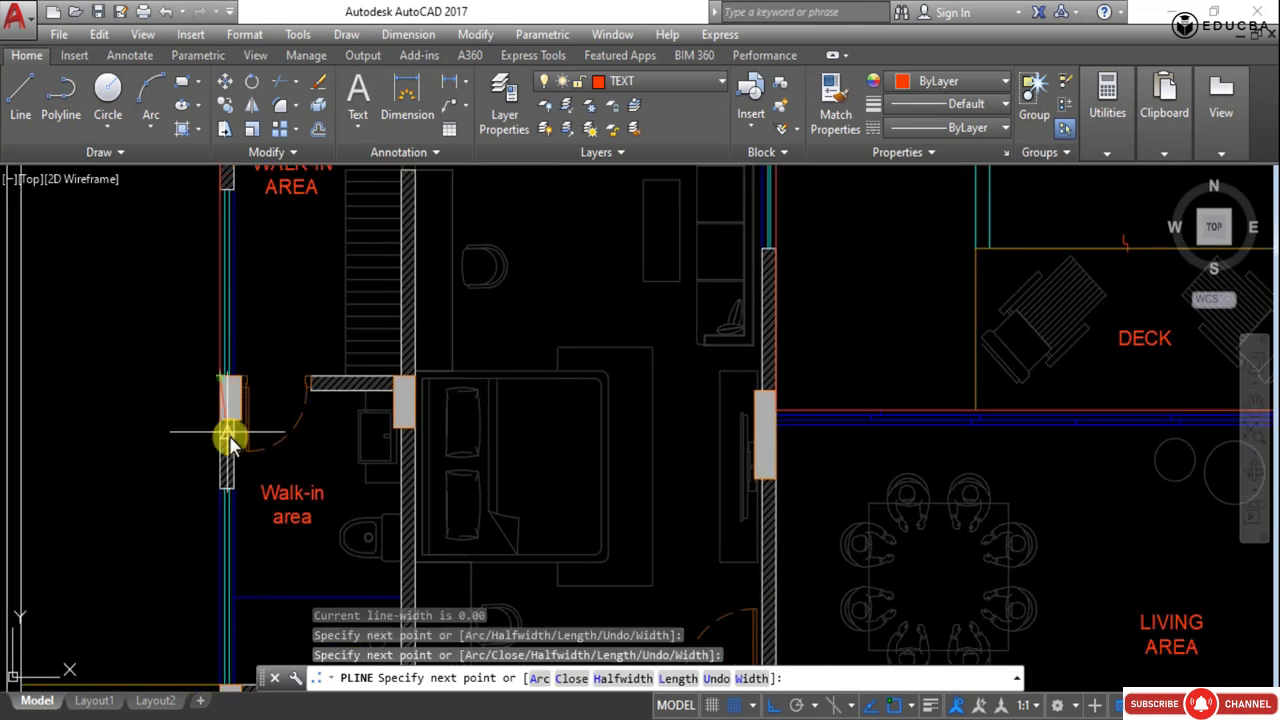
left_click(220, 490)
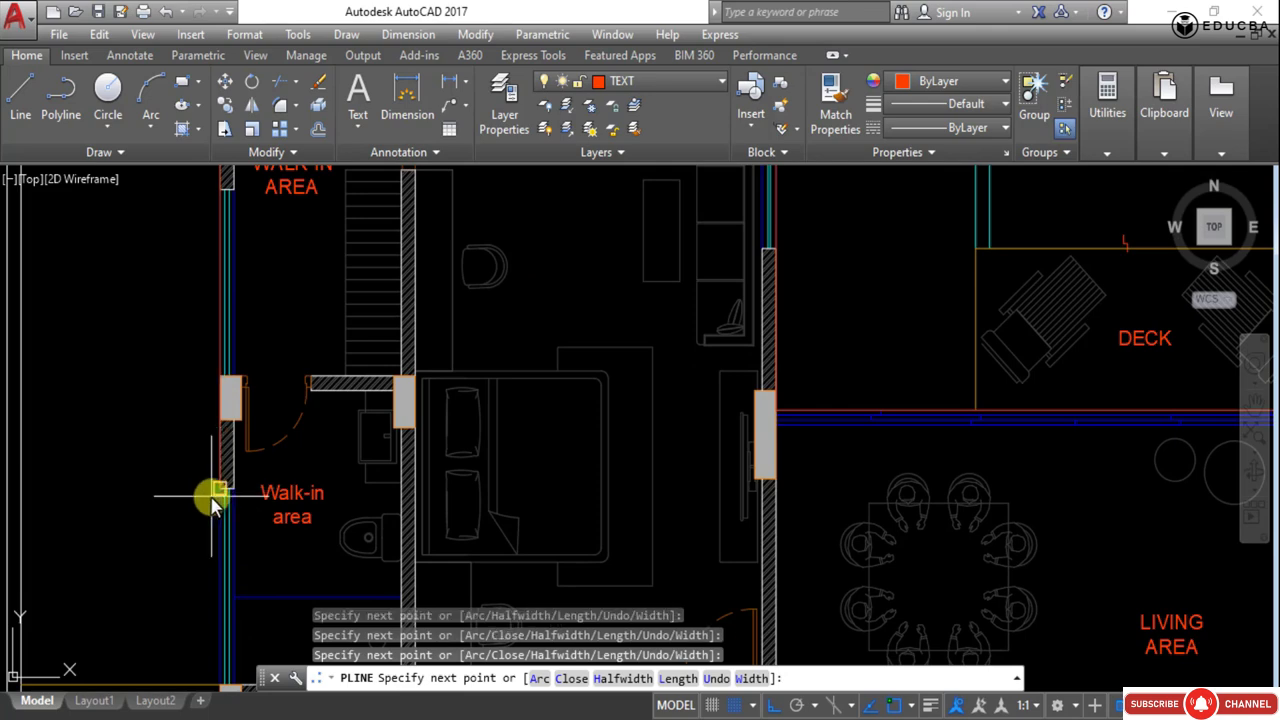
- Continue the polyline down the left outer wall past the bathroom and lower walk-in area to the bottom-left corner, then end it
scroll(208, 491, "down", 5)
scroll(209, 414, "up", 5)
middle_click_drag(253, 347, 230, 547)
scroll(231, 445, "up", 4)
left_click(215, 414)
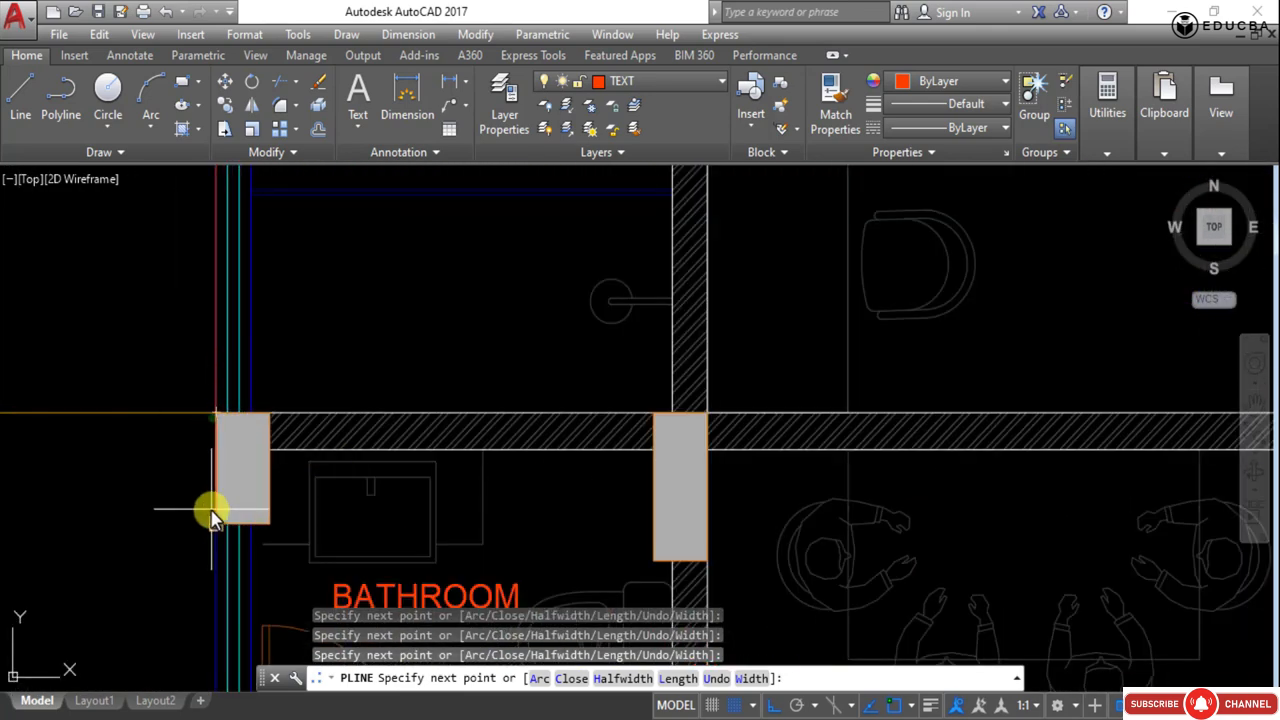
scroll(226, 391, "down", 5)
scroll(222, 360, "up", 3)
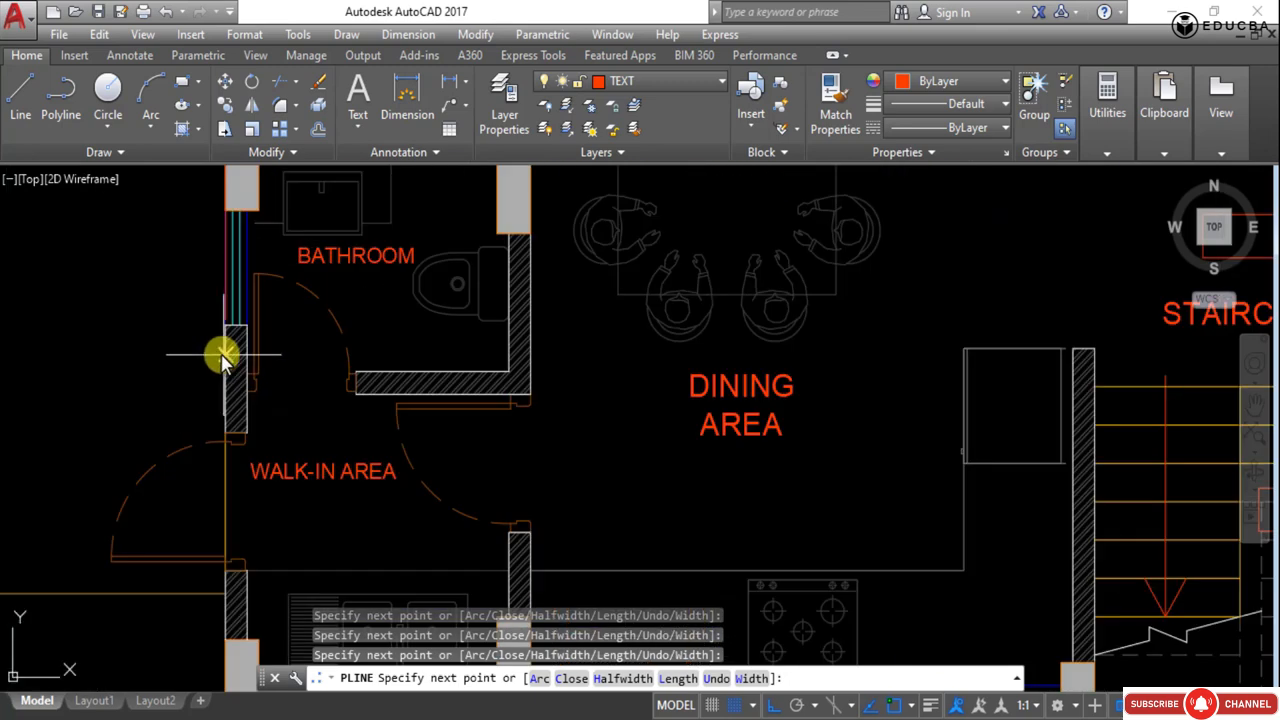
scroll(224, 330, "up", 5)
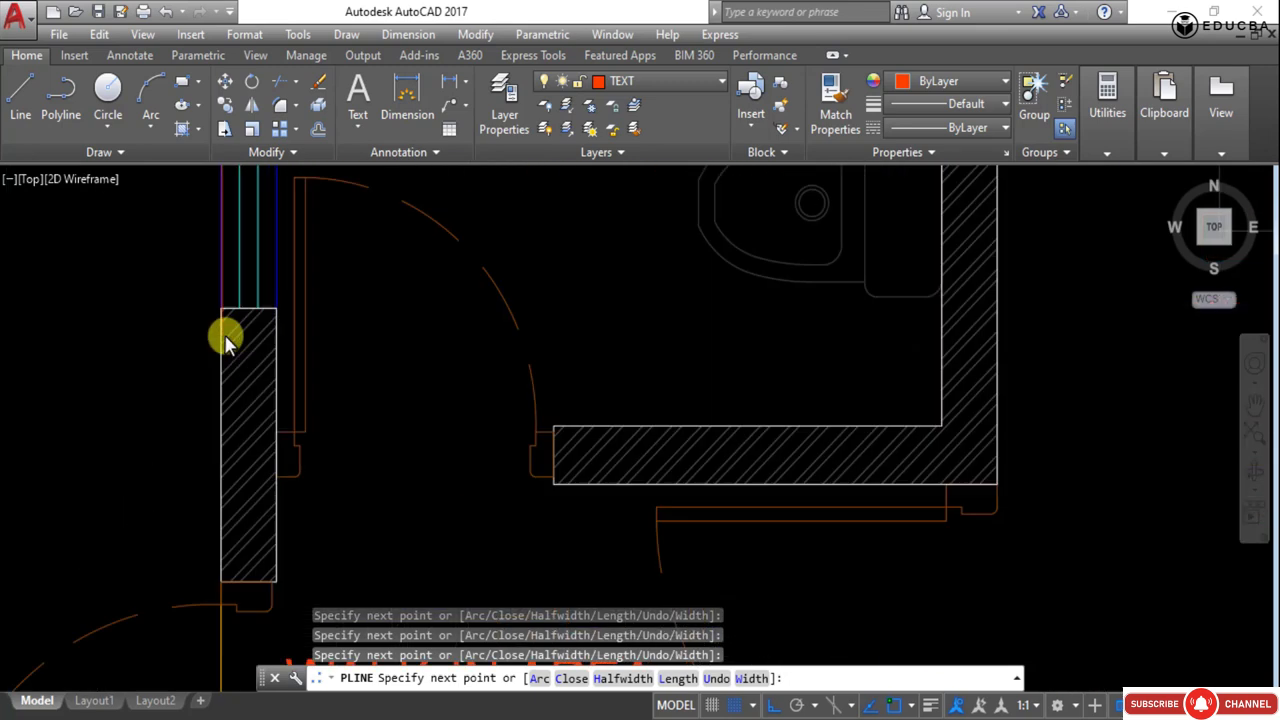
scroll(198, 226, "down", 5)
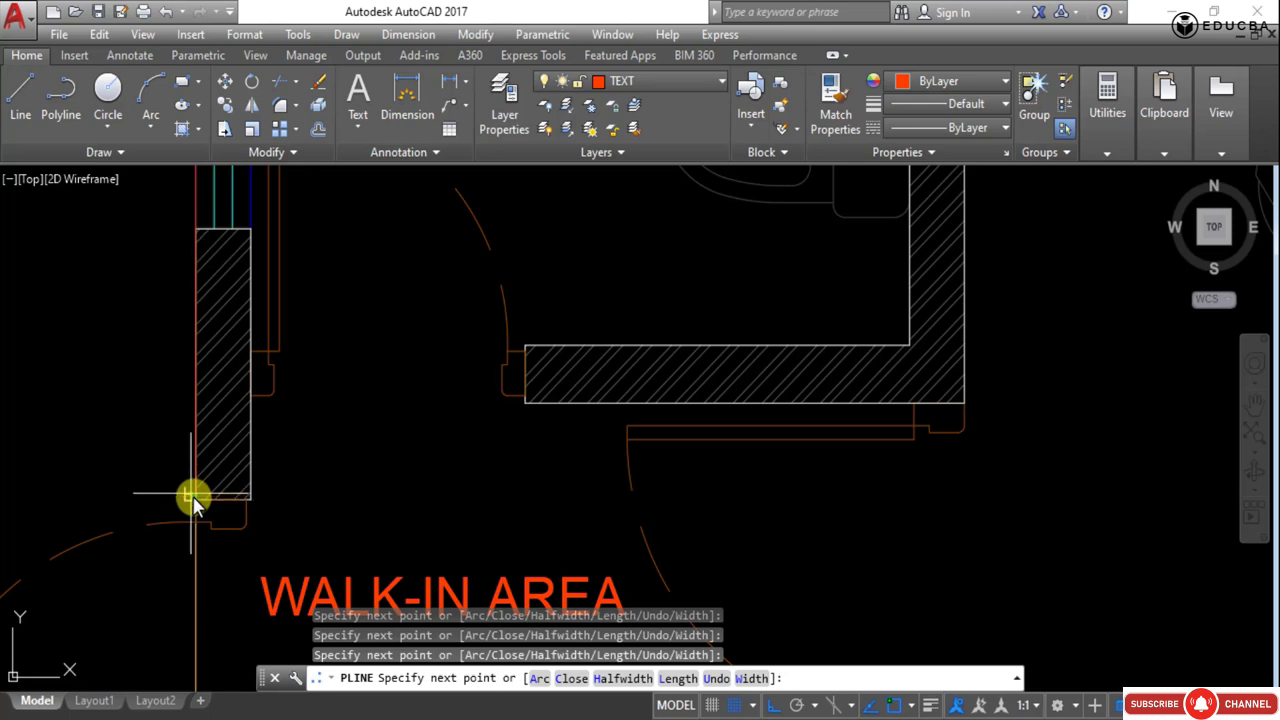
scroll(193, 503, "down", 3)
scroll(213, 508, "down", 4)
middle_click_drag(213, 514, 208, 420)
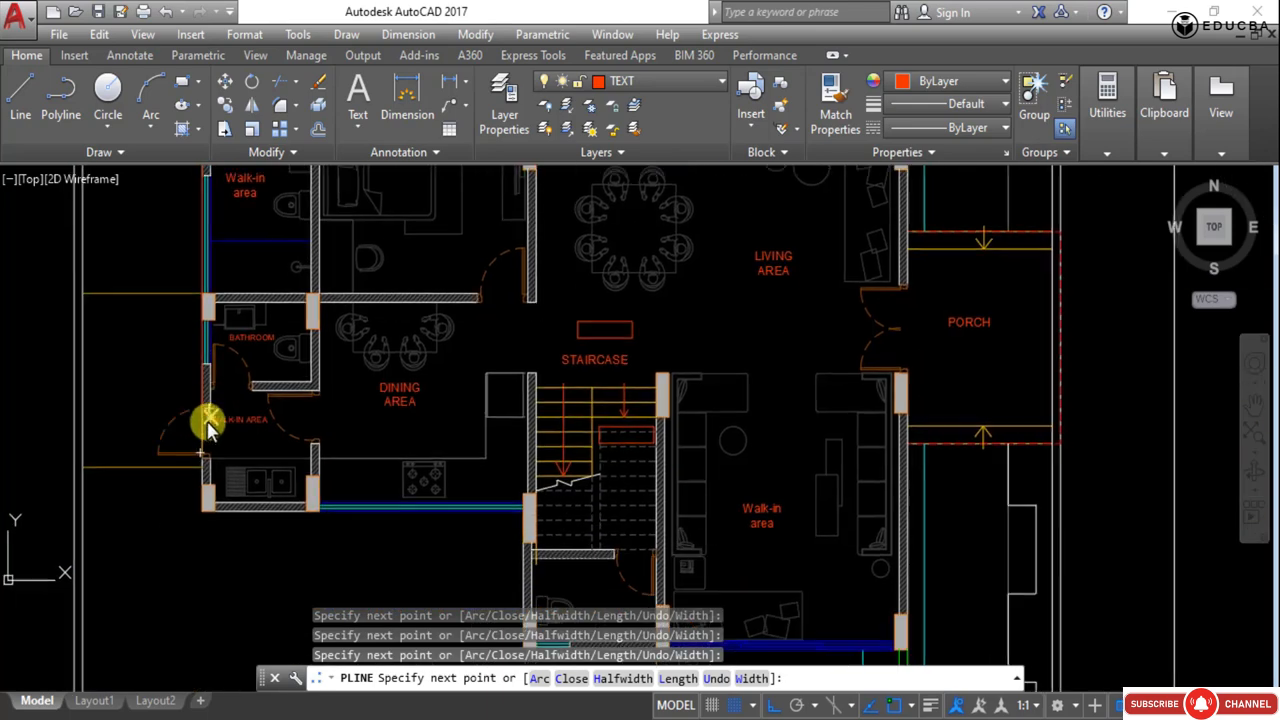
scroll(191, 457, "up", 6)
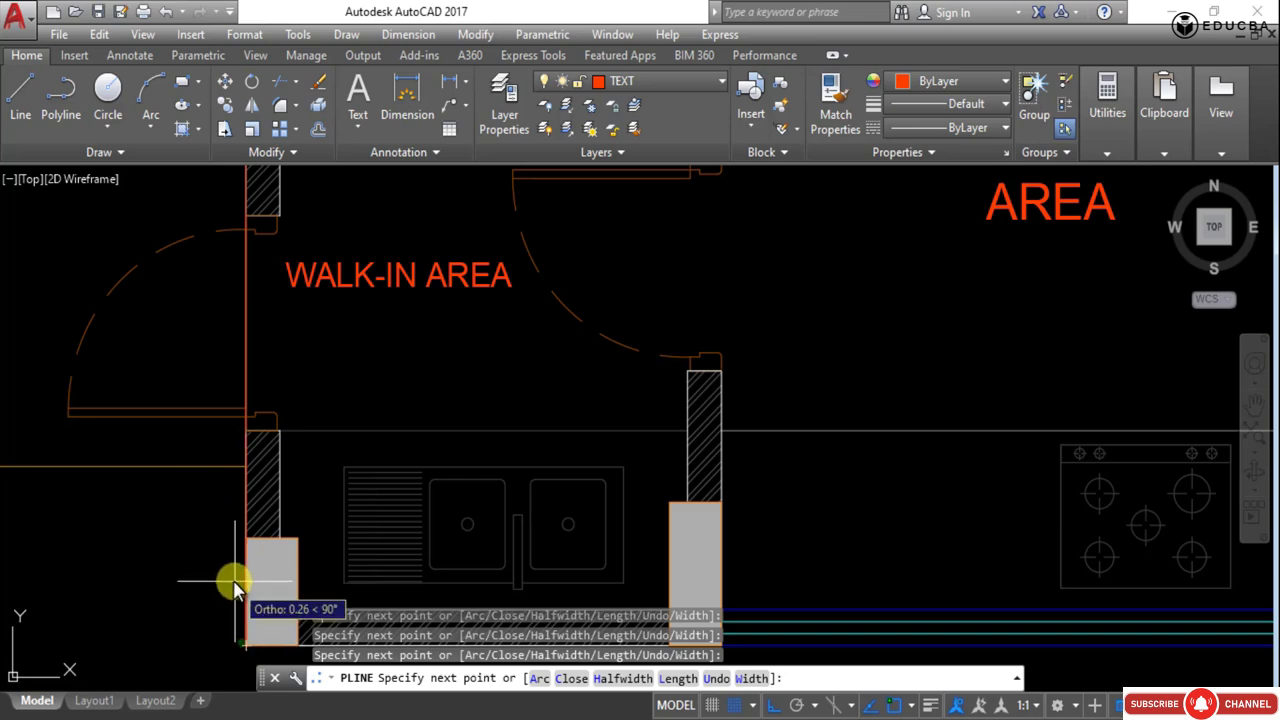
scroll(232, 585, "down", 3)
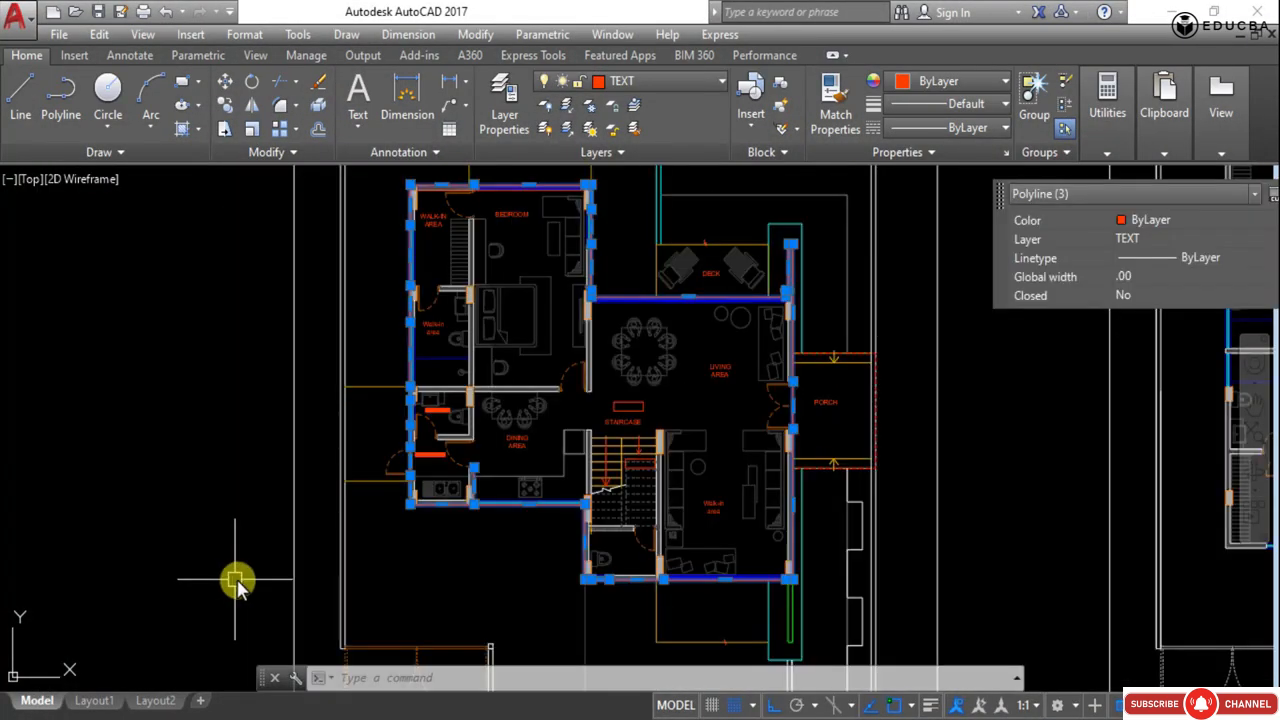
scroll(429, 363, "down", 2)
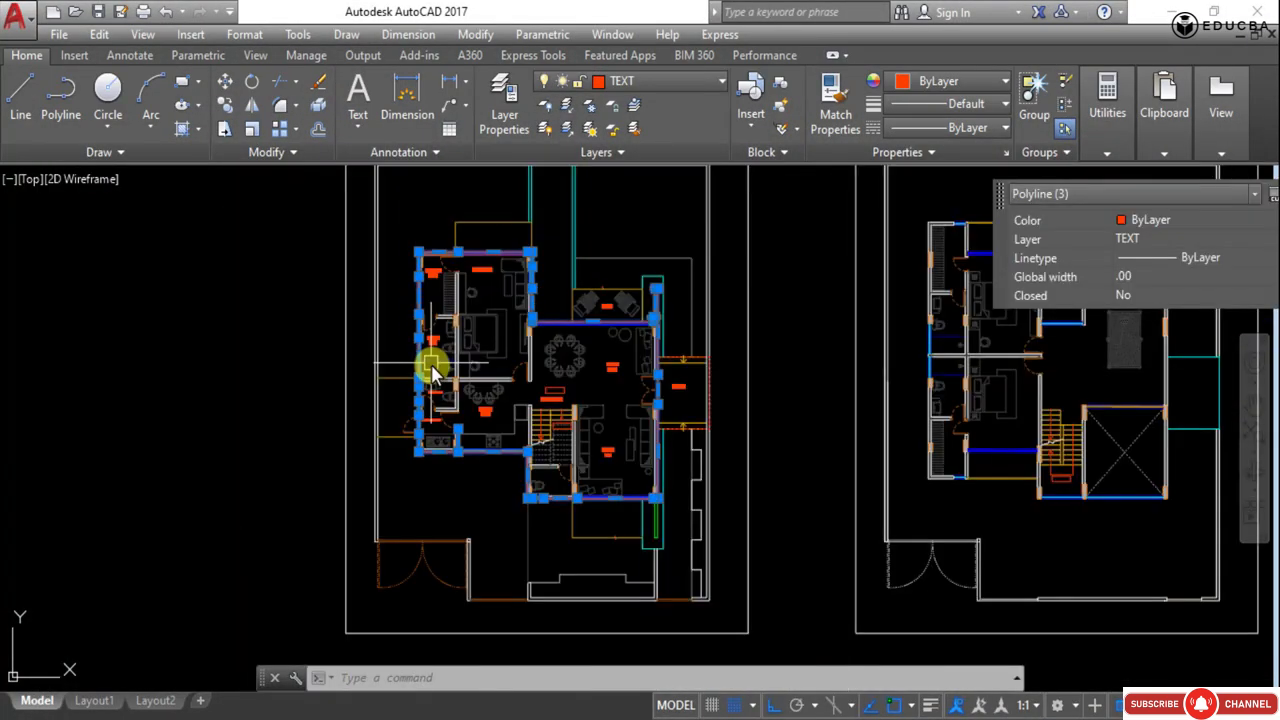
- Trace a polyline down the wall between the walk-in area and bedroom to the bathroom wall corner and across its bottom, then end it
scroll(631, 400, "down", 2)
scroll(634, 420, "up", 3)
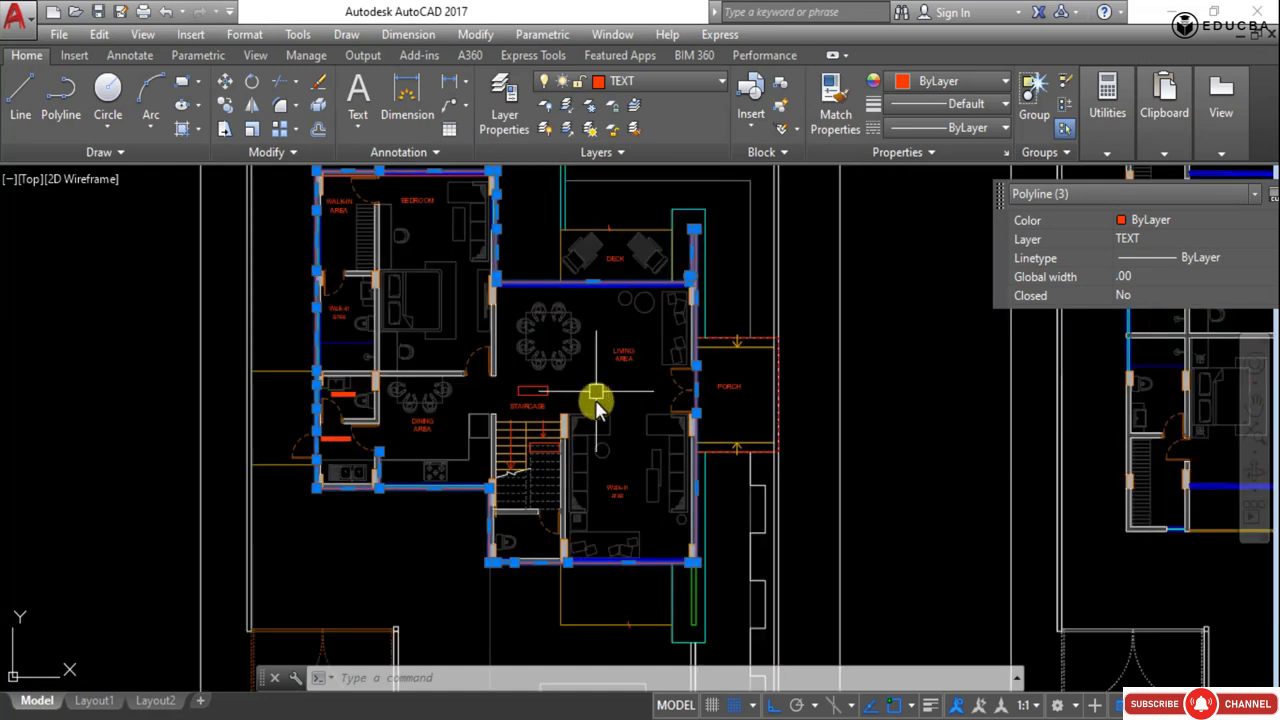
middle_click_drag(483, 332, 530, 442)
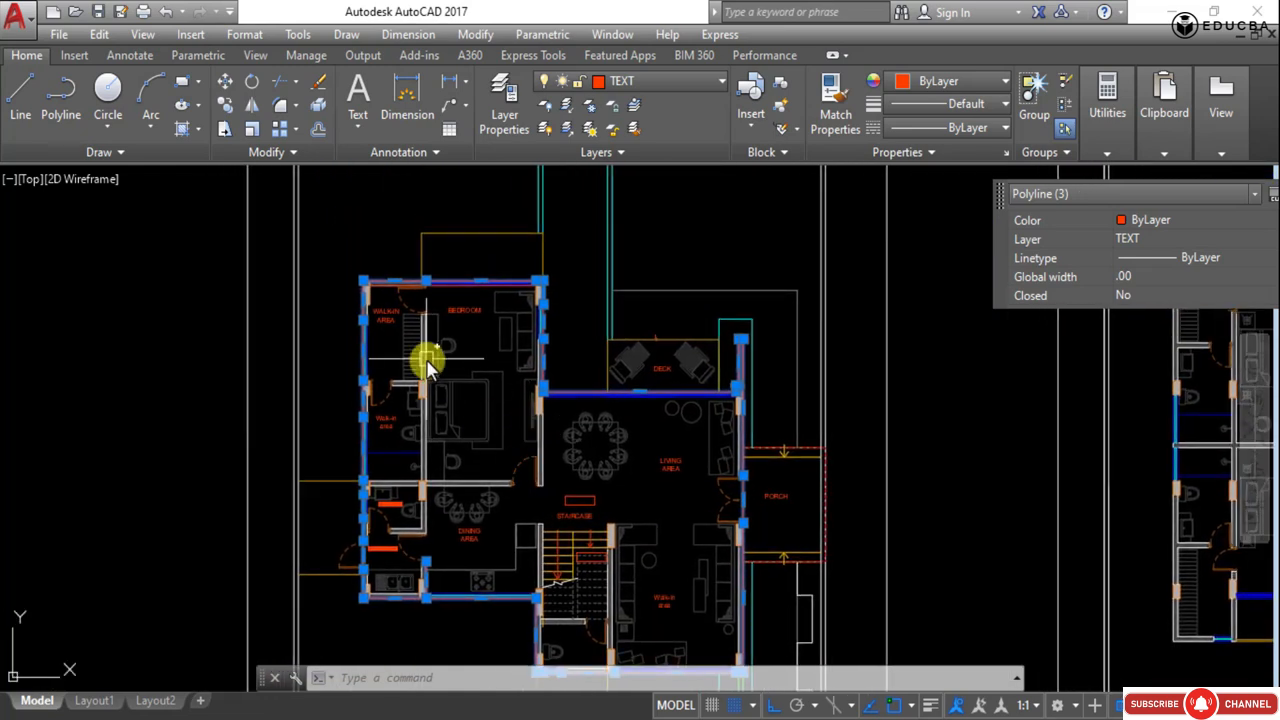
type("pl")
key("Return")
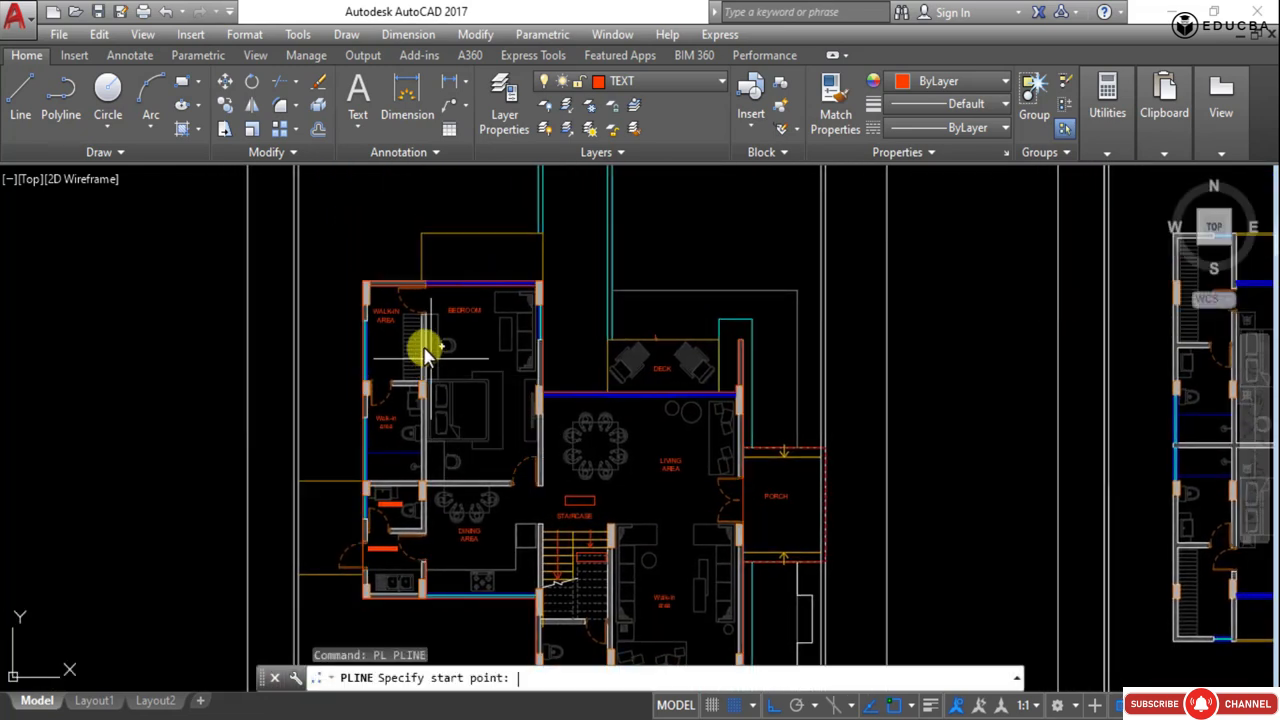
scroll(457, 374, "up", 5)
middle_click_drag(398, 276, 493, 394)
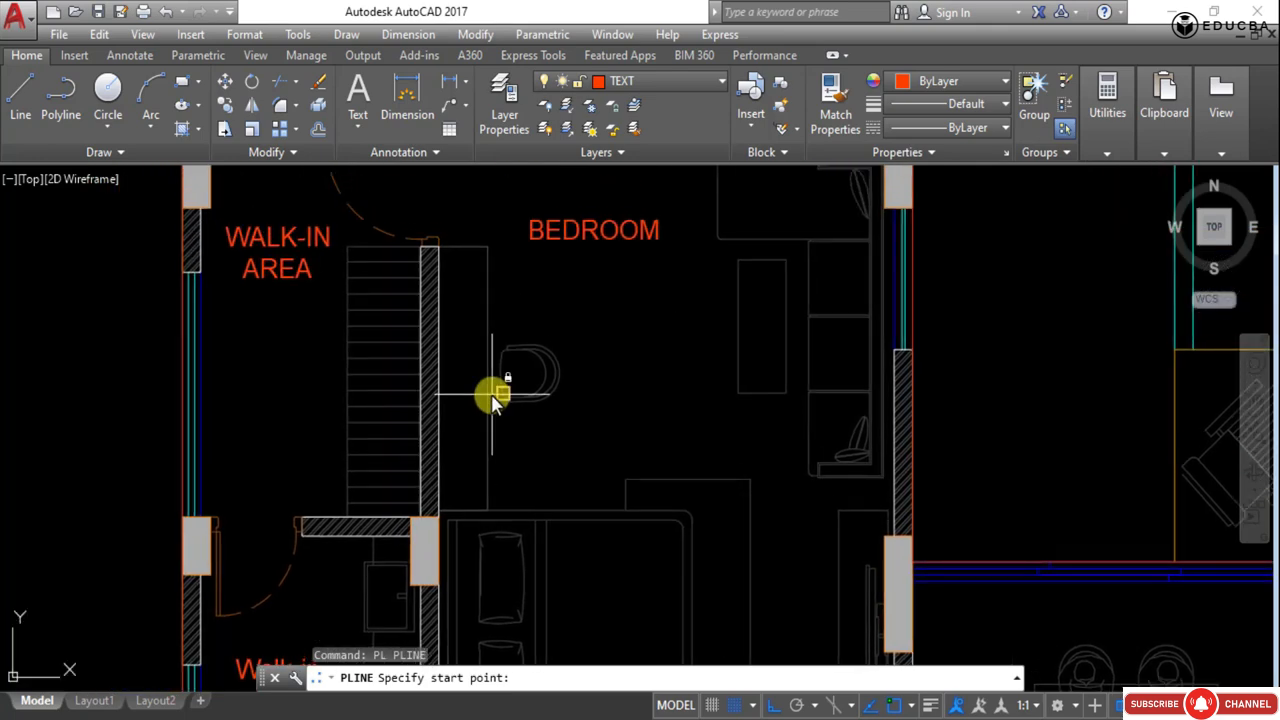
left_click(440, 253)
scroll(445, 270, "down", 4)
middle_click_drag(423, 537, 443, 451)
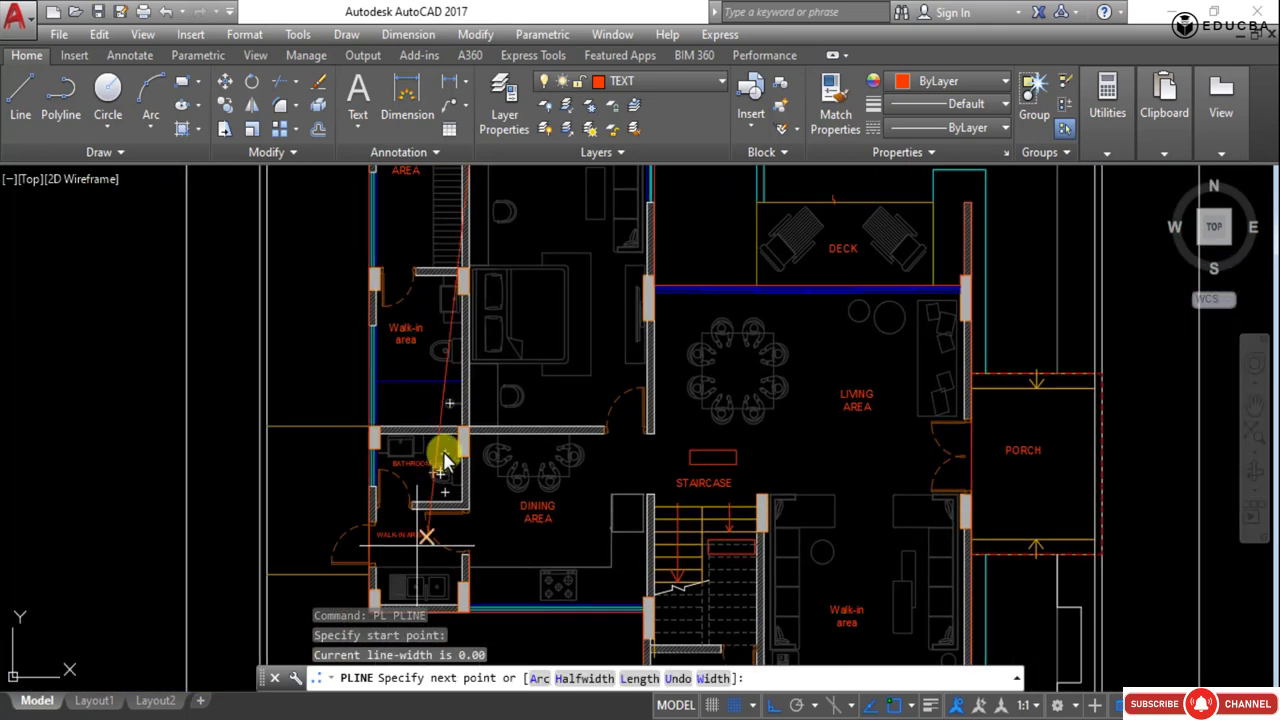
scroll(478, 508, "up", 4)
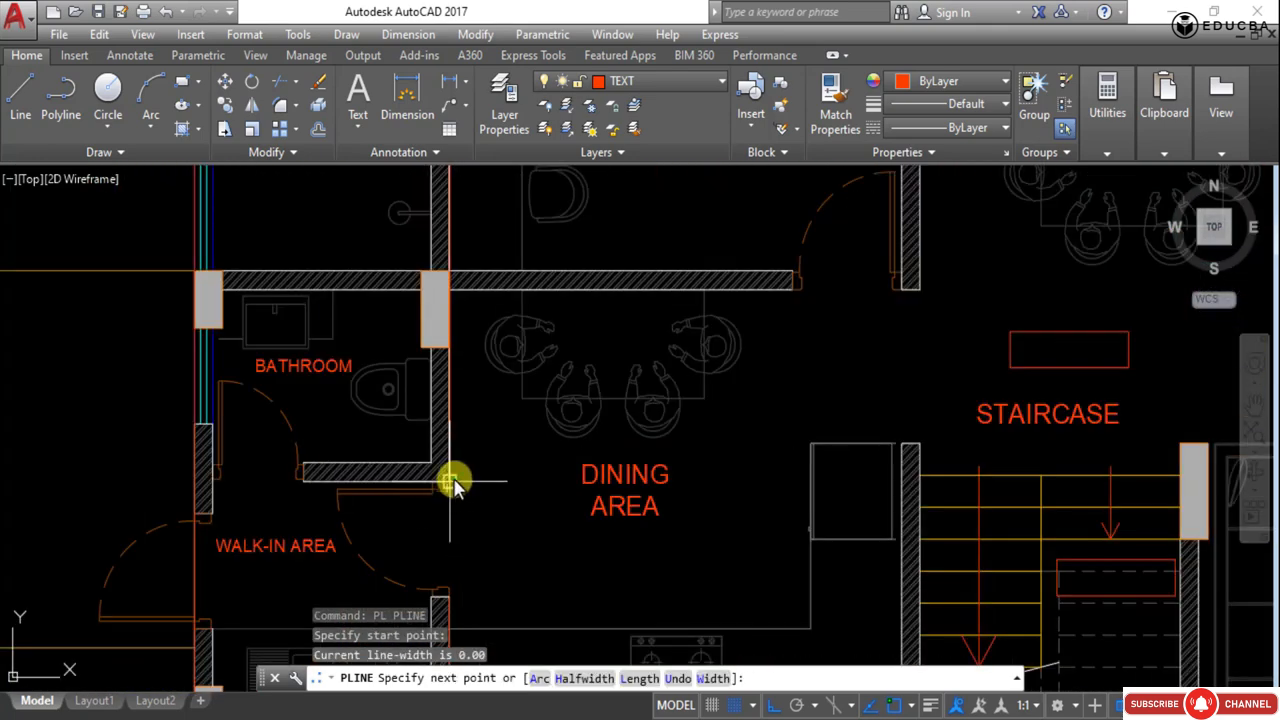
left_click(451, 482)
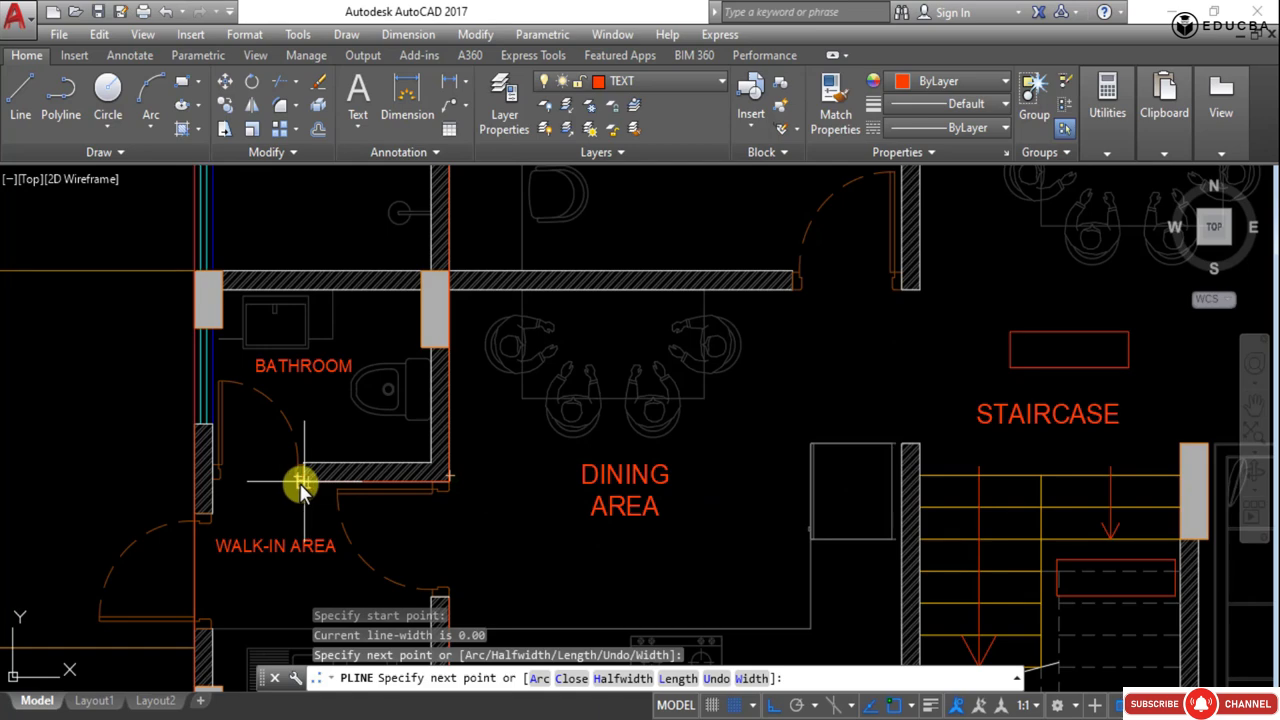
scroll(302, 485, "up", 6)
left_click(302, 485)
key("Escape")
- Trace a polyline along the wall above the bathroom and dining area, across the doorway, to the bedroom's lower right wall corner, then end it
scroll(320, 482, "down", 6)
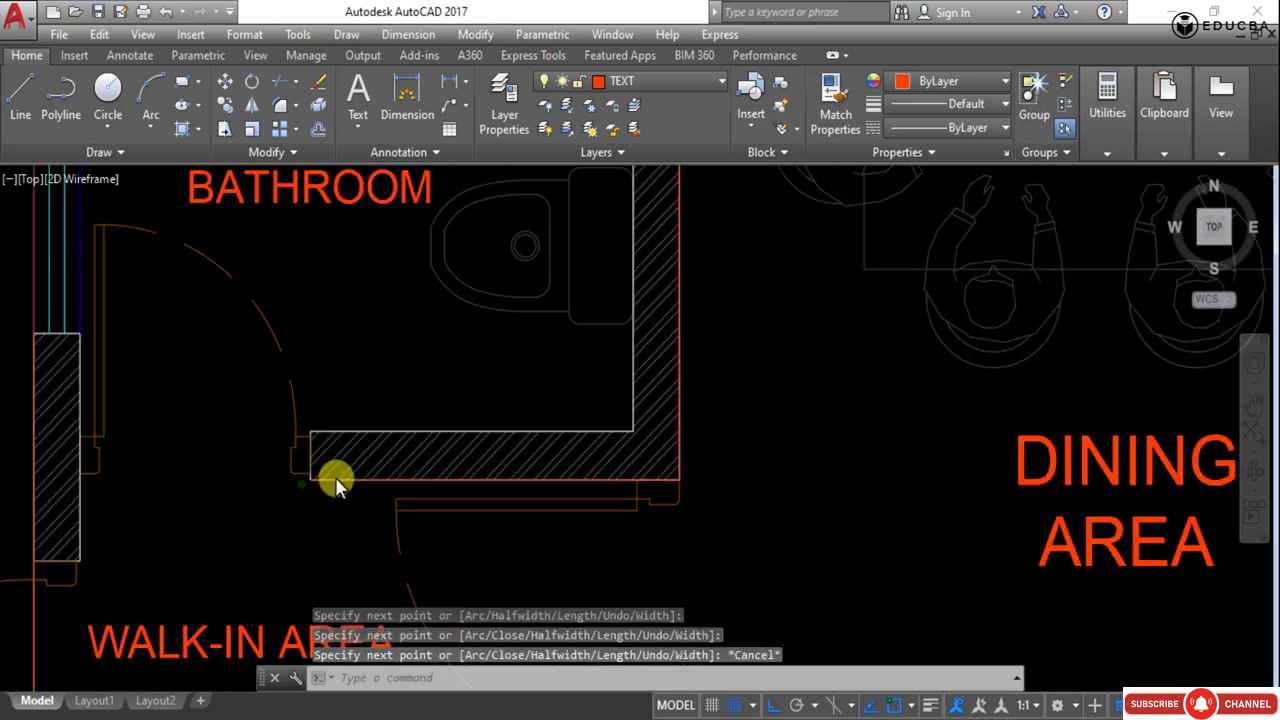
type("p")
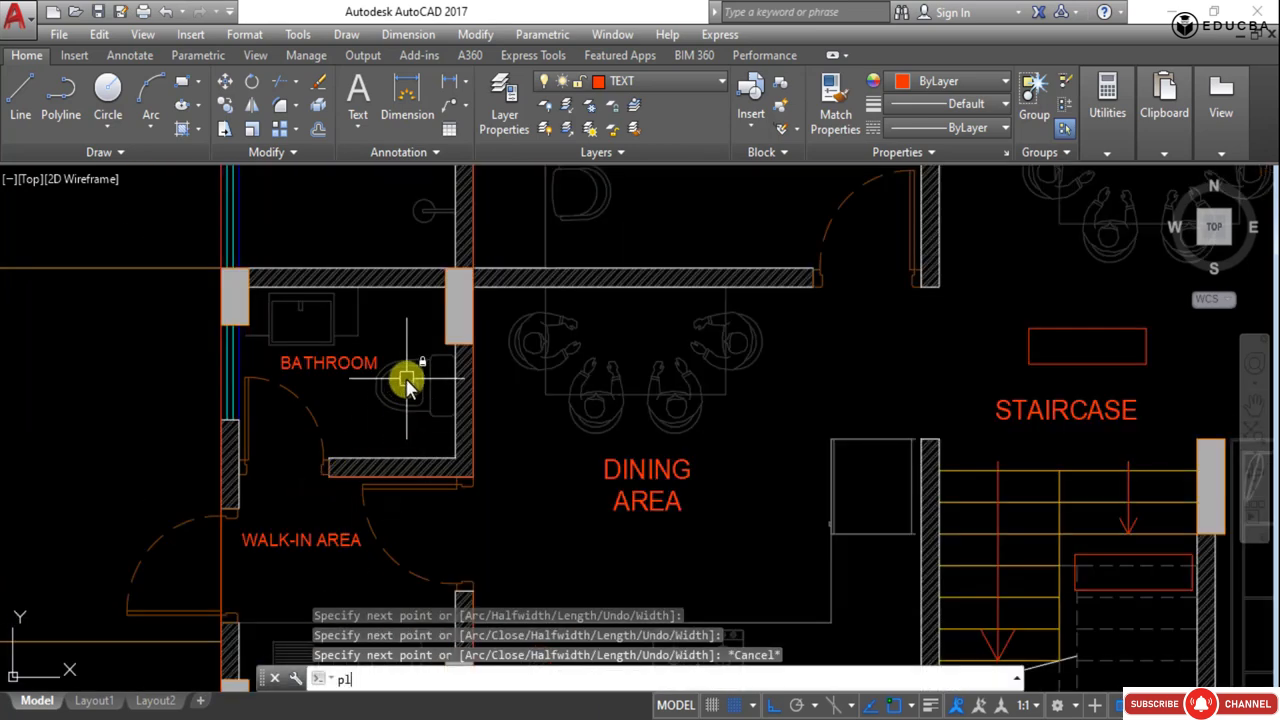
type("l")
key("Return")
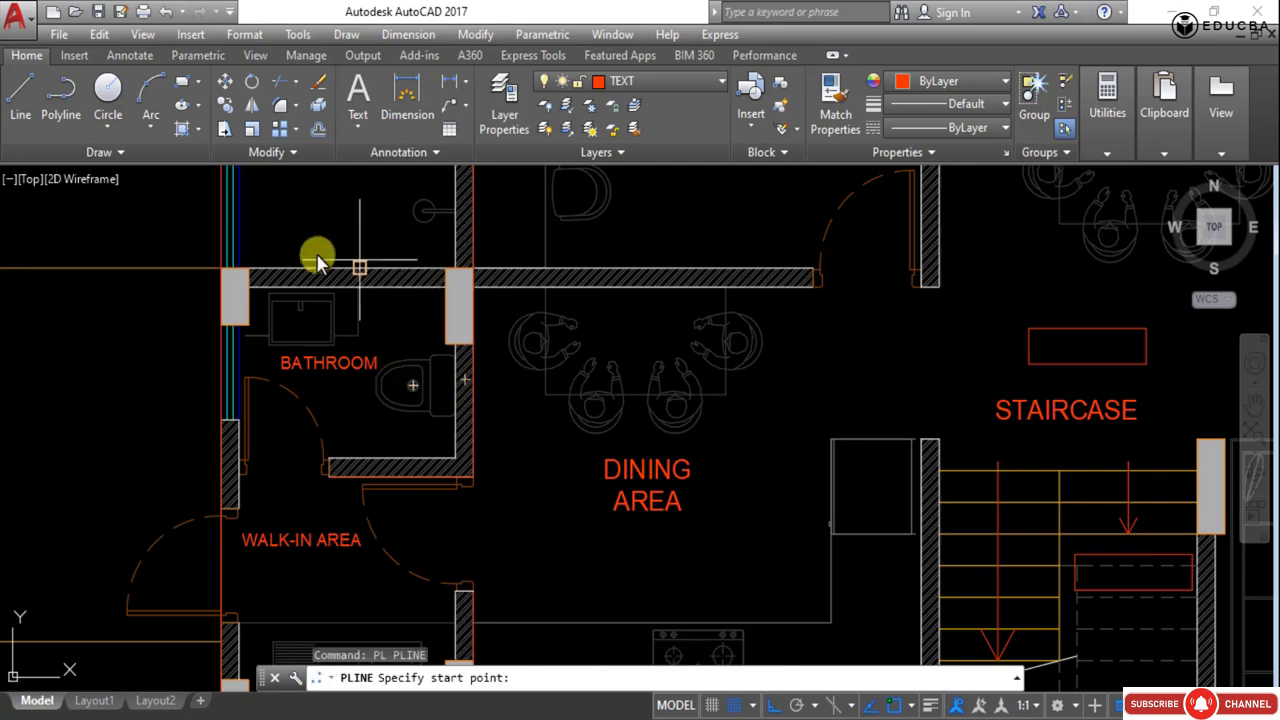
scroll(253, 278, "up", 3)
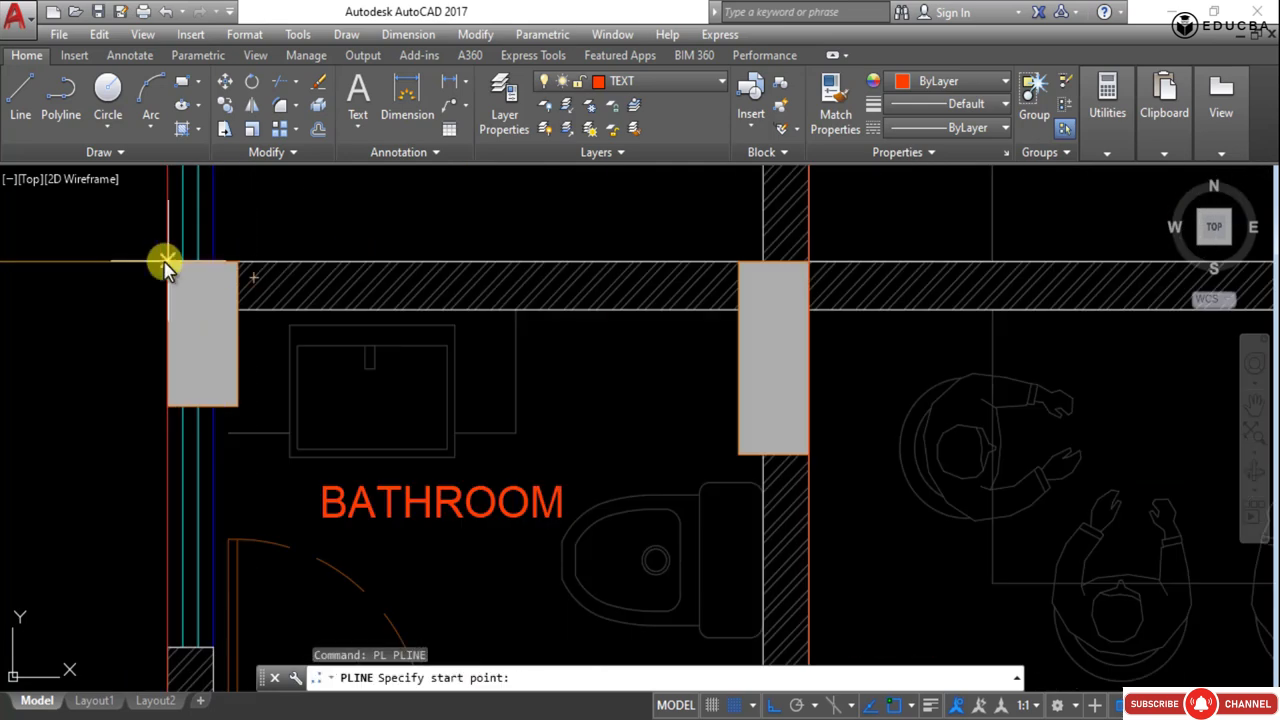
left_click(165, 265)
scroll(165, 266, "down", 3)
scroll(620, 390, "up", 3)
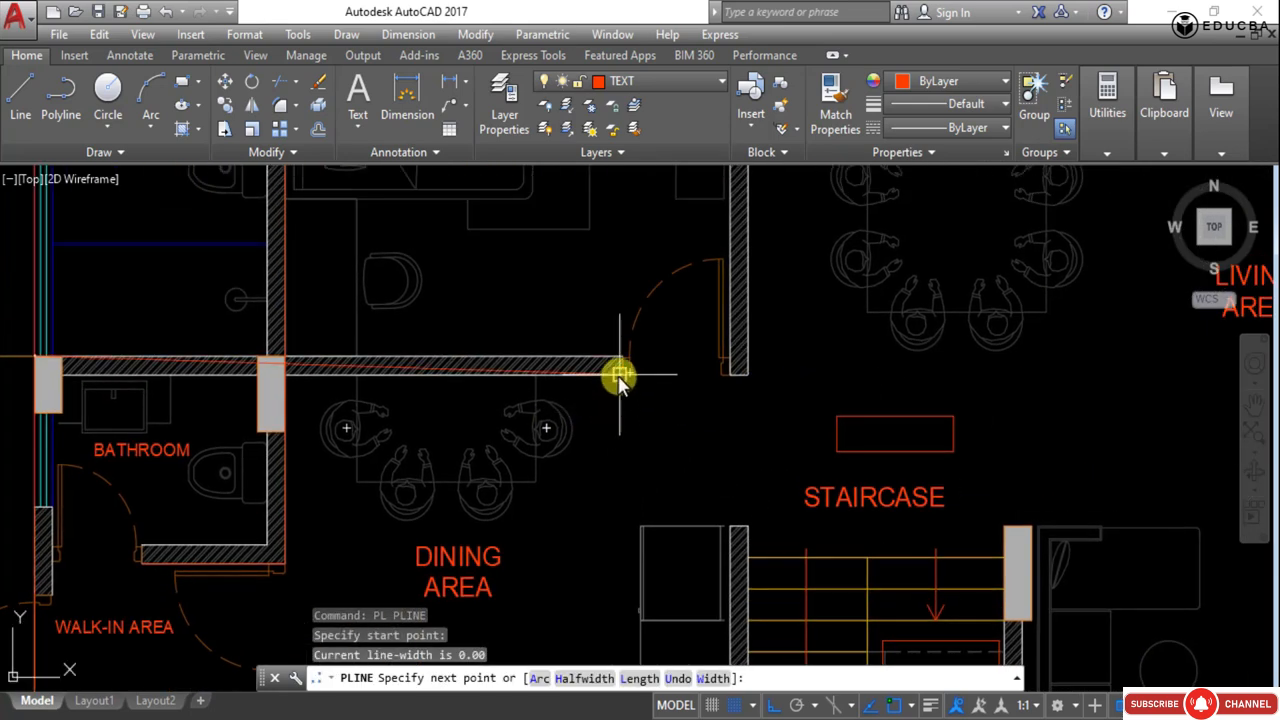
scroll(620, 378, "up", 2)
left_click(623, 333)
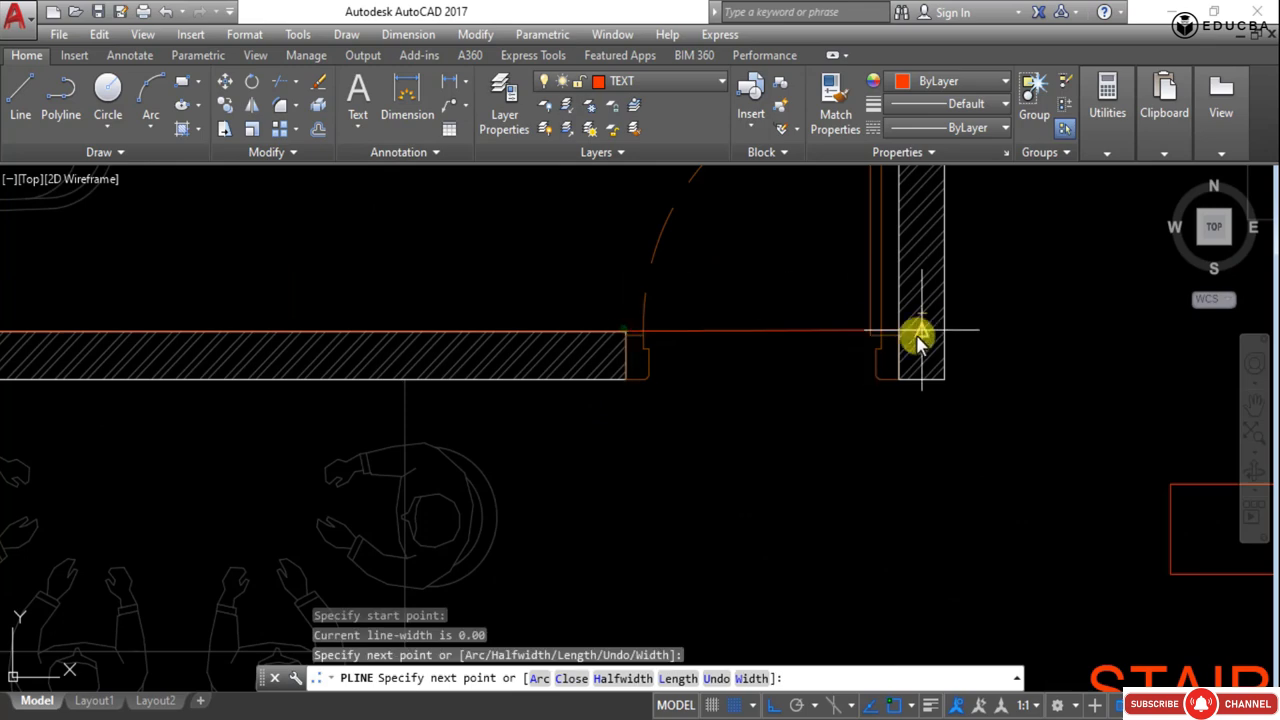
scroll(897, 338, "up", 3)
left_click(900, 330)
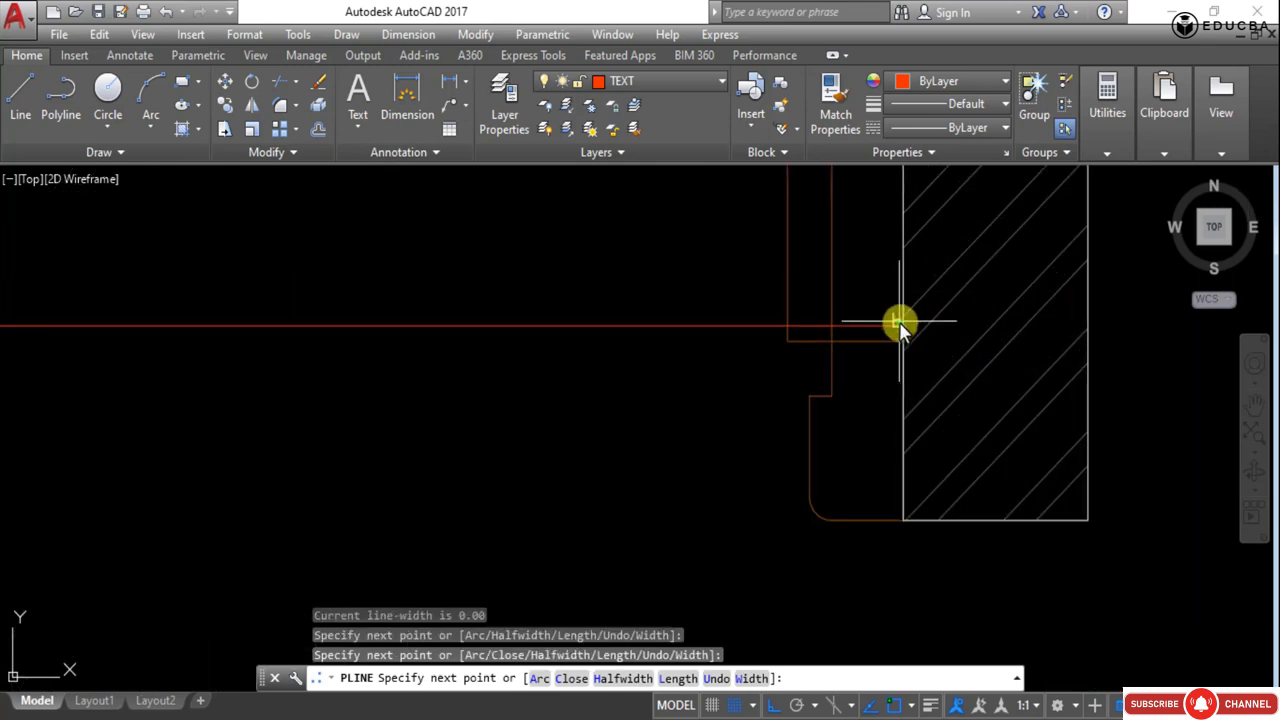
scroll(900, 330, "down", 4)
scroll(586, 632, "down", 5)
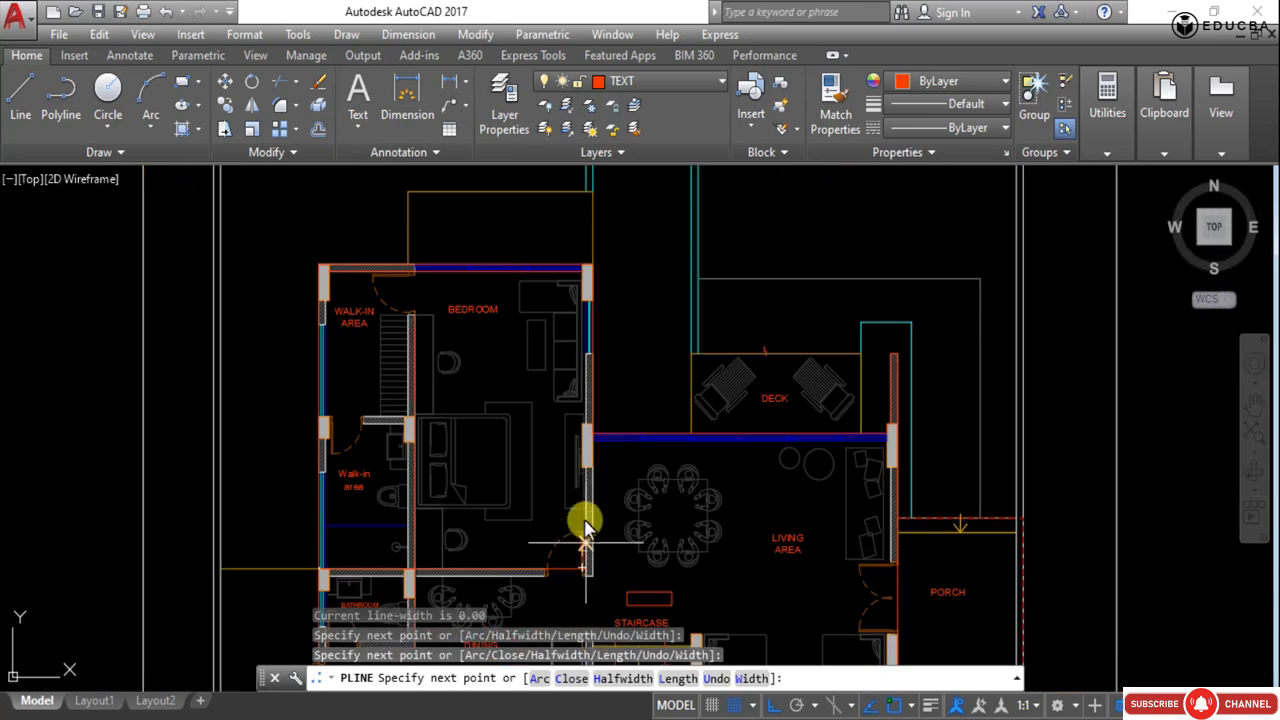
scroll(606, 572, "up", 3)
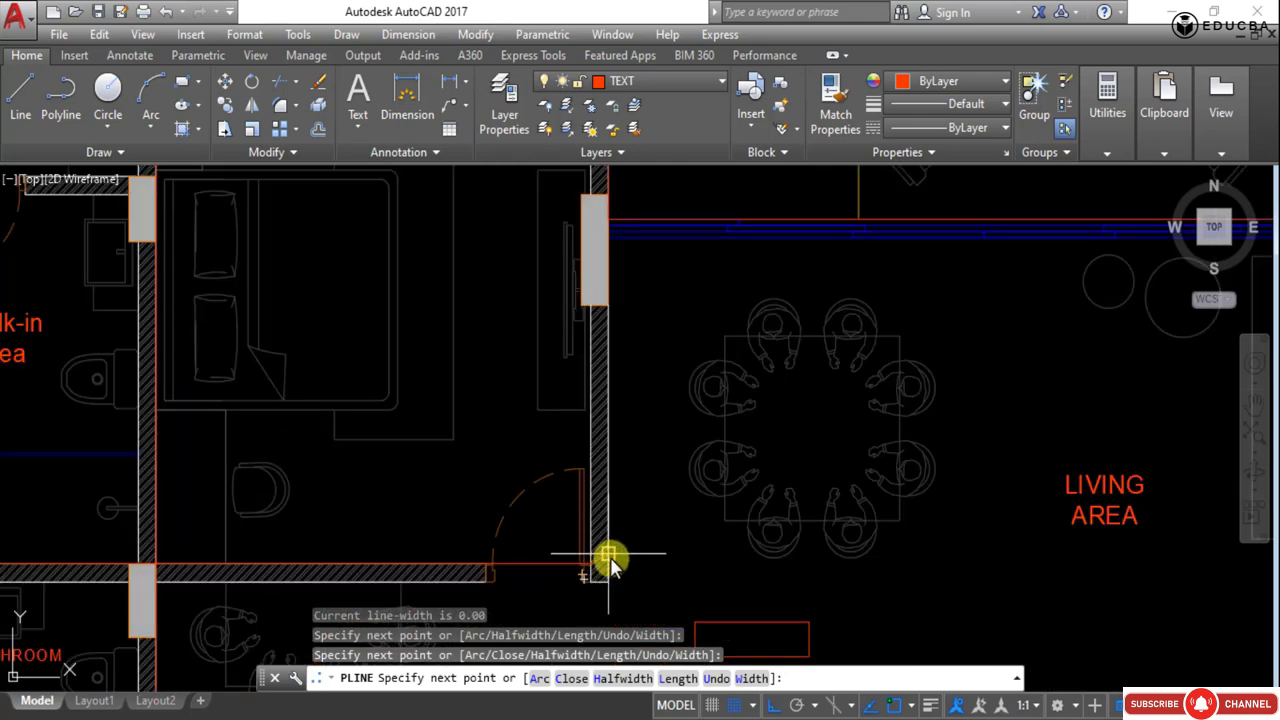
left_click(607, 569)
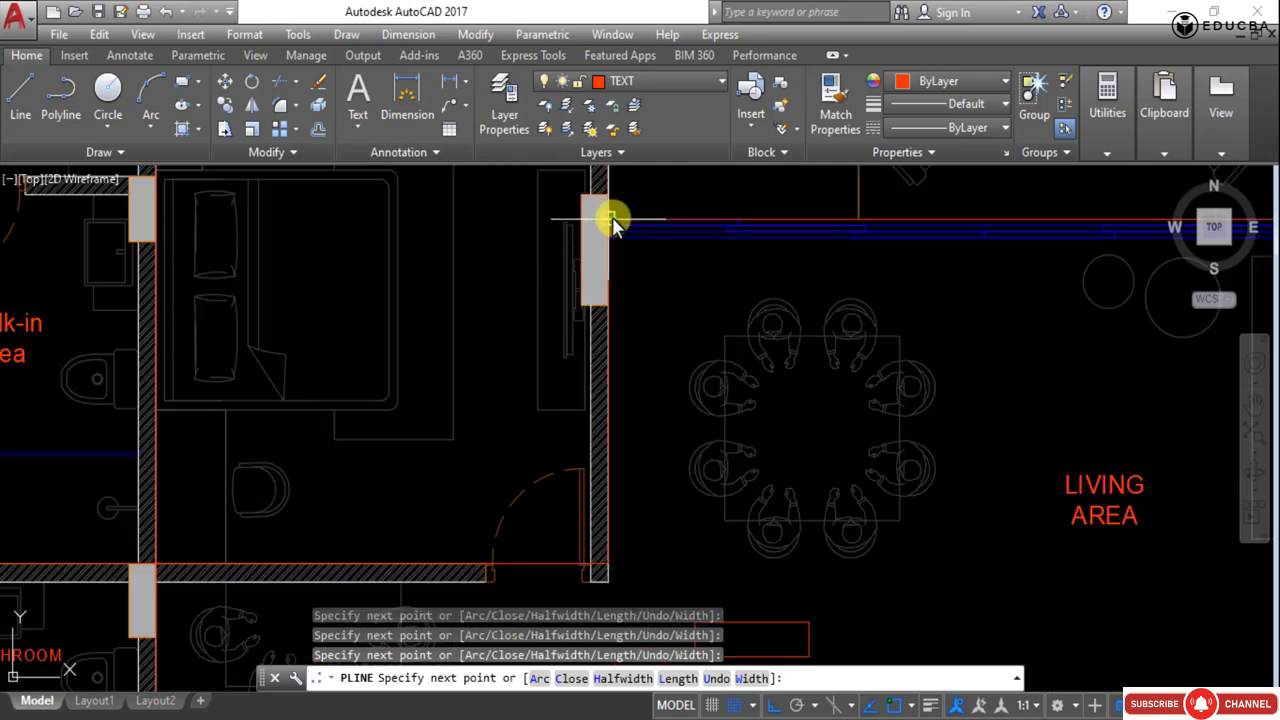
key("Escape")
- Select the newly traced polylines to check their paths, then deselect them
left_click(607, 352)
scroll(735, 340, "down", 6)
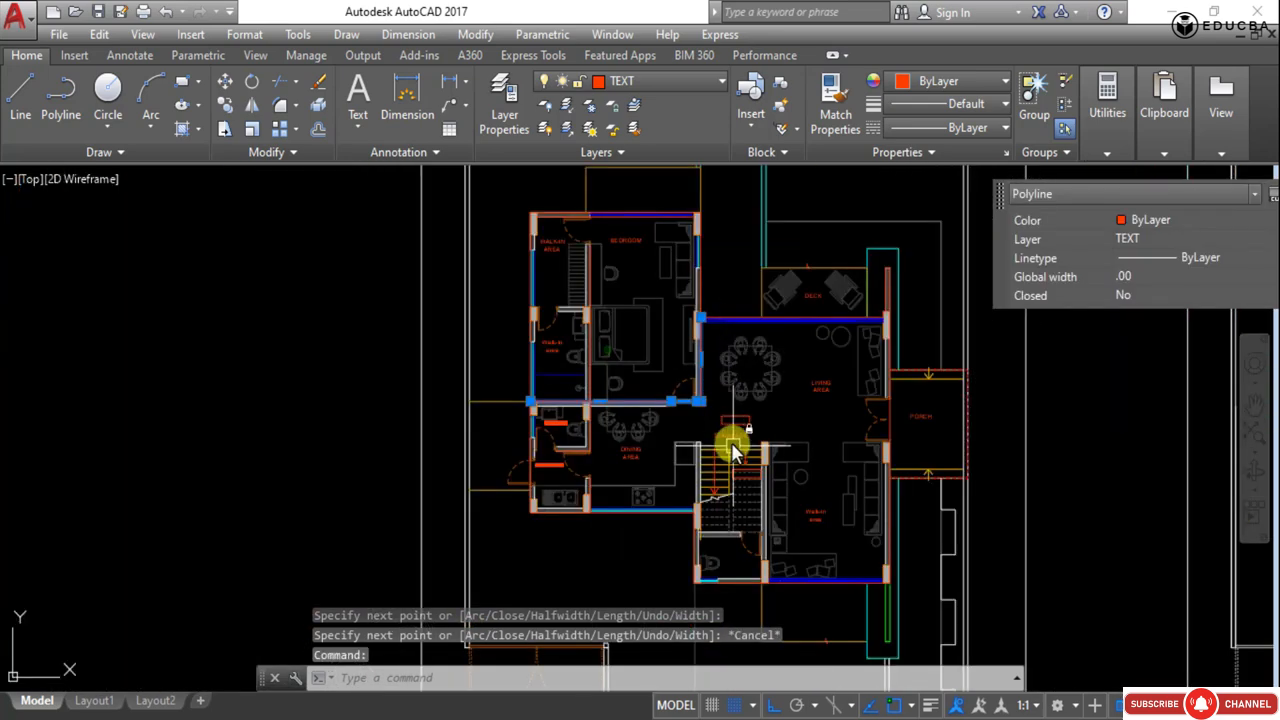
scroll(486, 363, "up", 2)
left_click(486, 363)
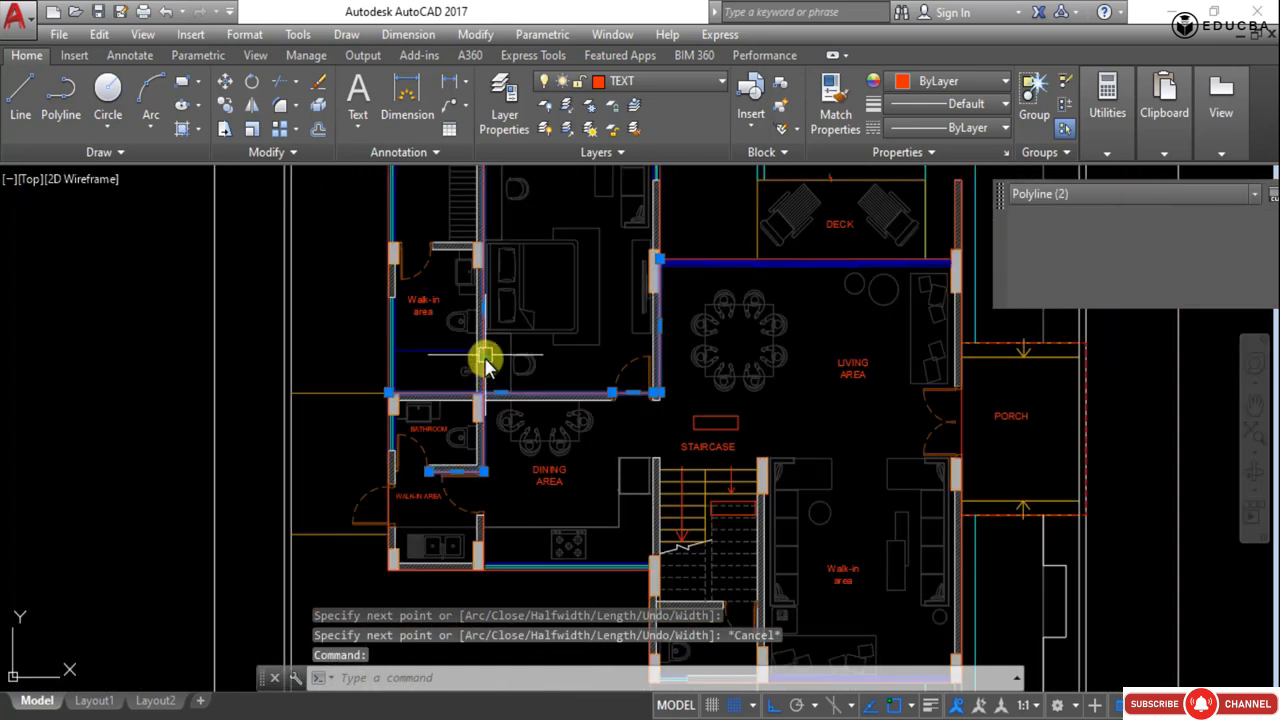
scroll(487, 486, "down", 2)
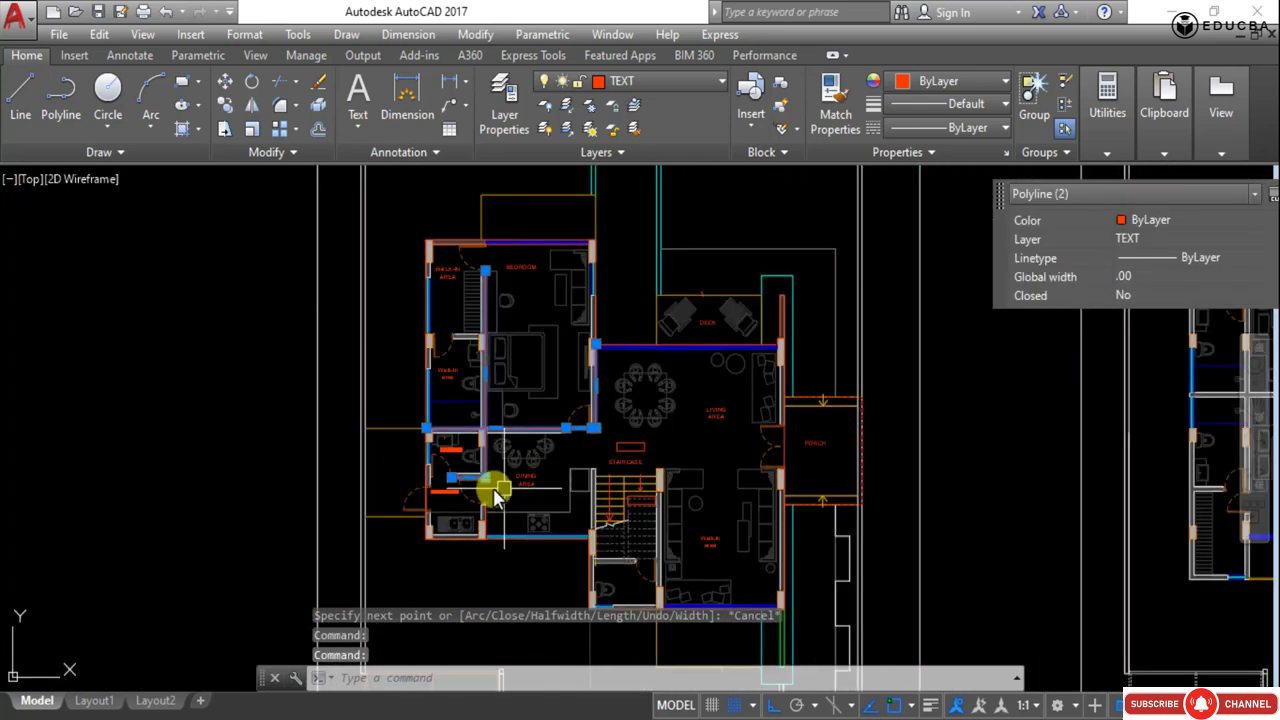
type("pl")
key("Escape")
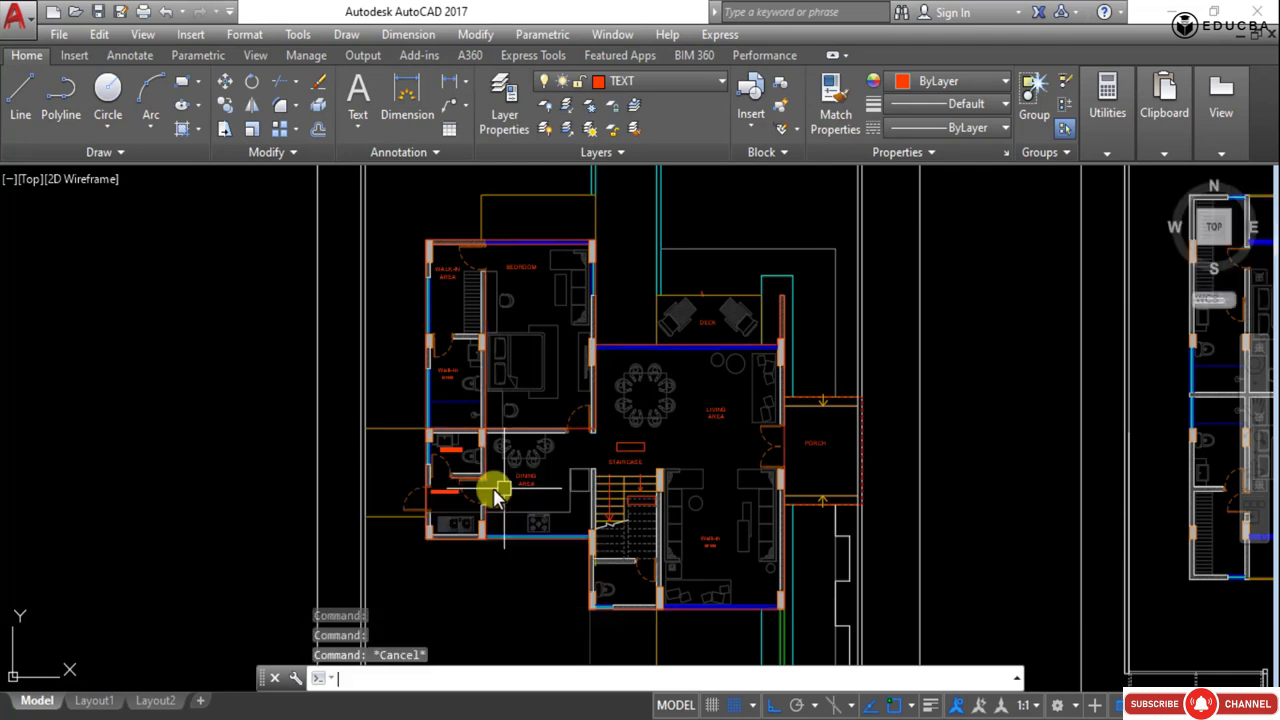
- Trace a short polyline along the wall above the lower walk-in area door, from the right wall corner to the left wall, then end it
type("pl")
key("Return")
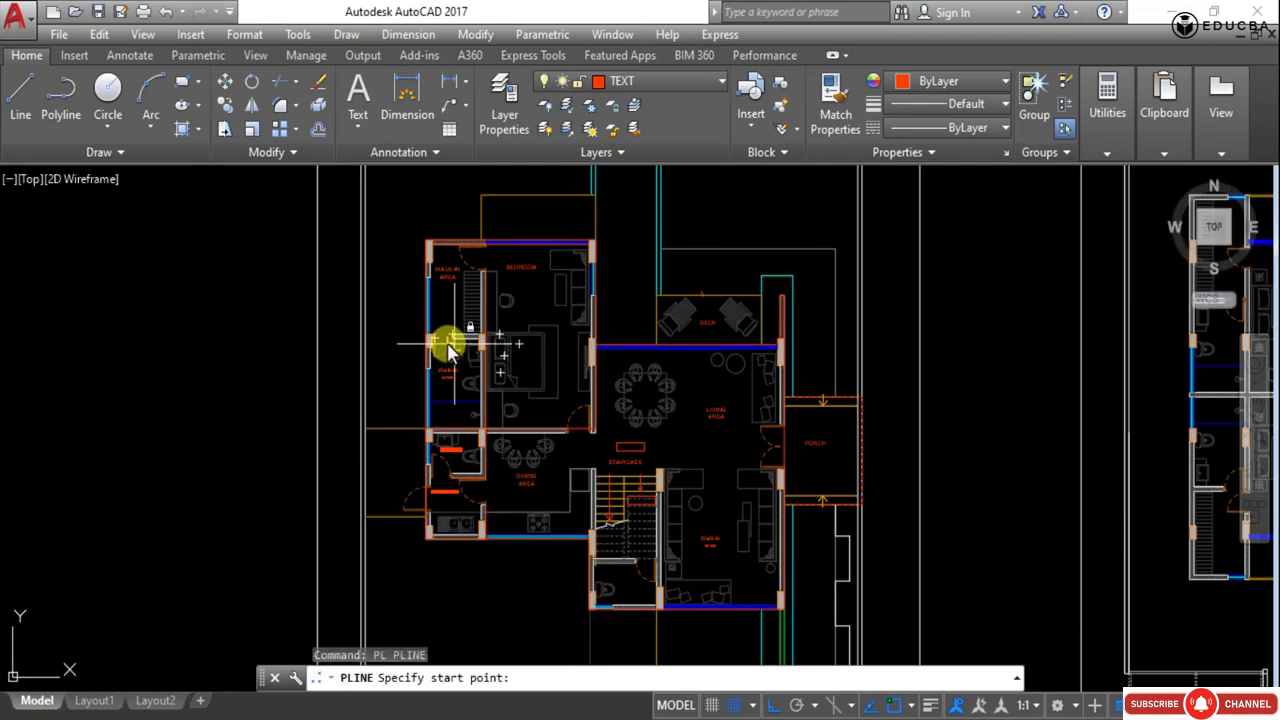
scroll(434, 349, "up", 6)
scroll(571, 334, "up", 4)
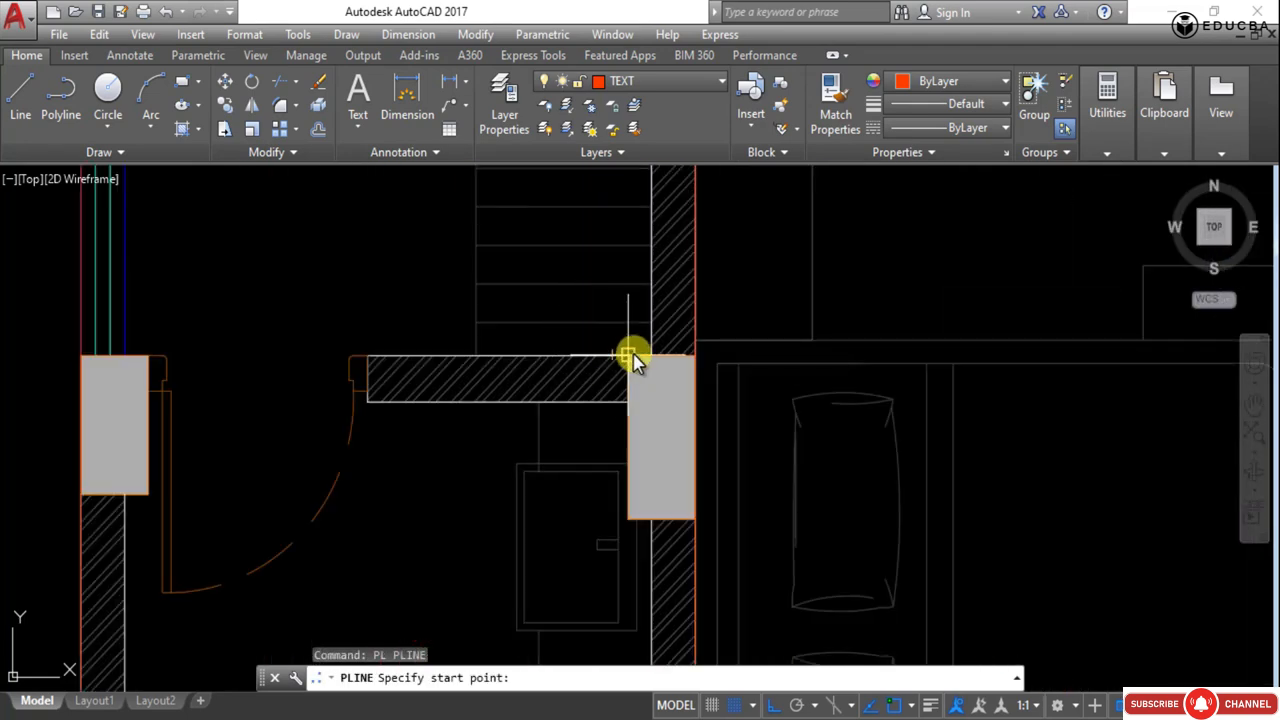
left_click(697, 356)
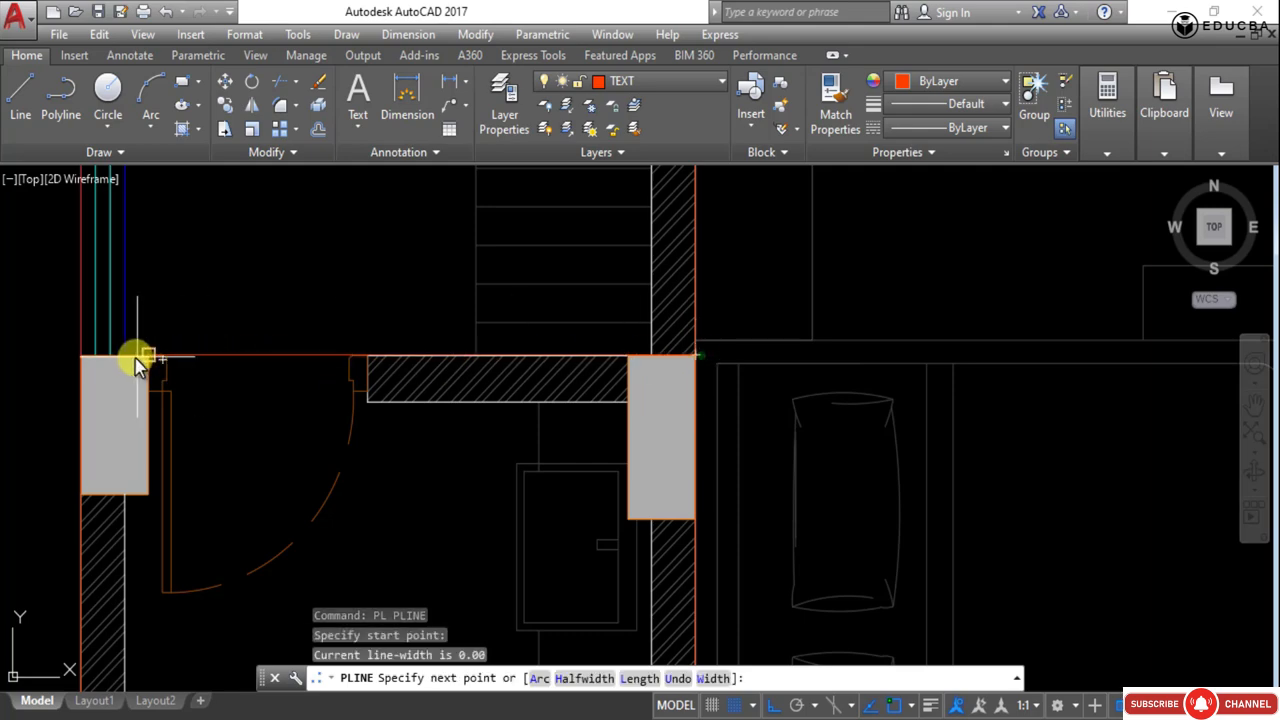
left_click(80, 357)
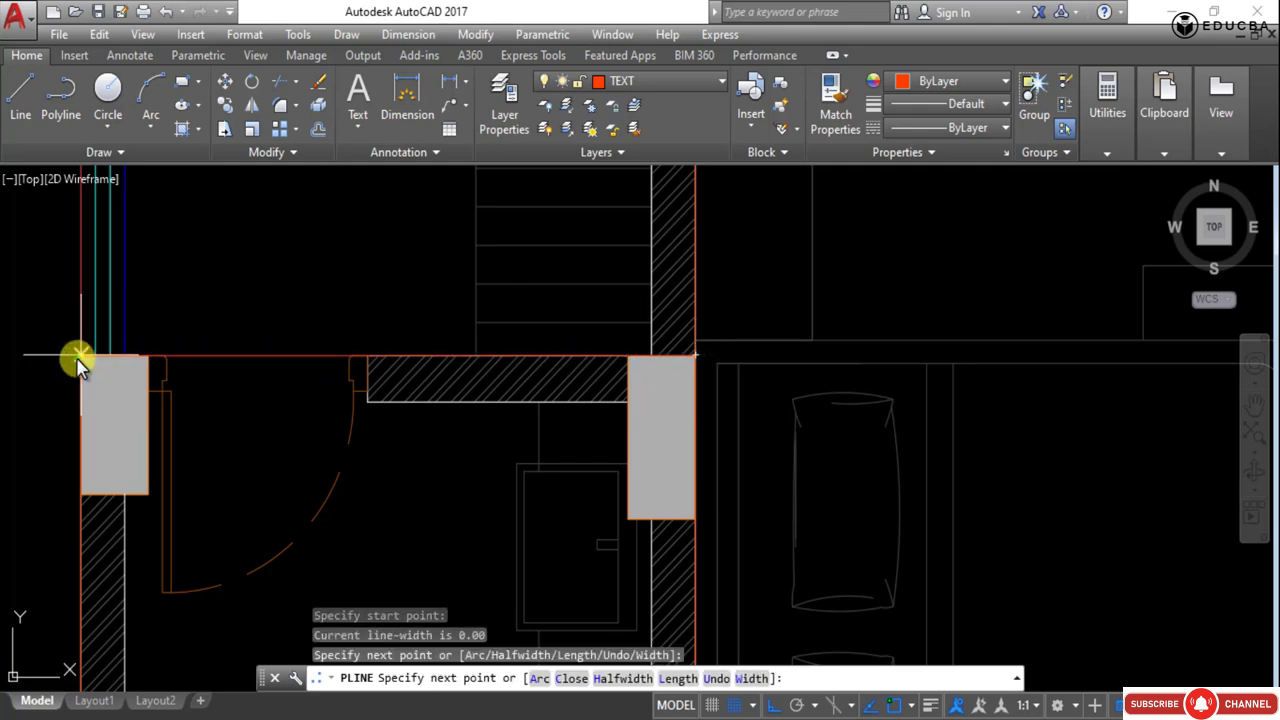
key("Escape")
scroll(200, 337, "down", 8)
scroll(345, 400, "up", 2)
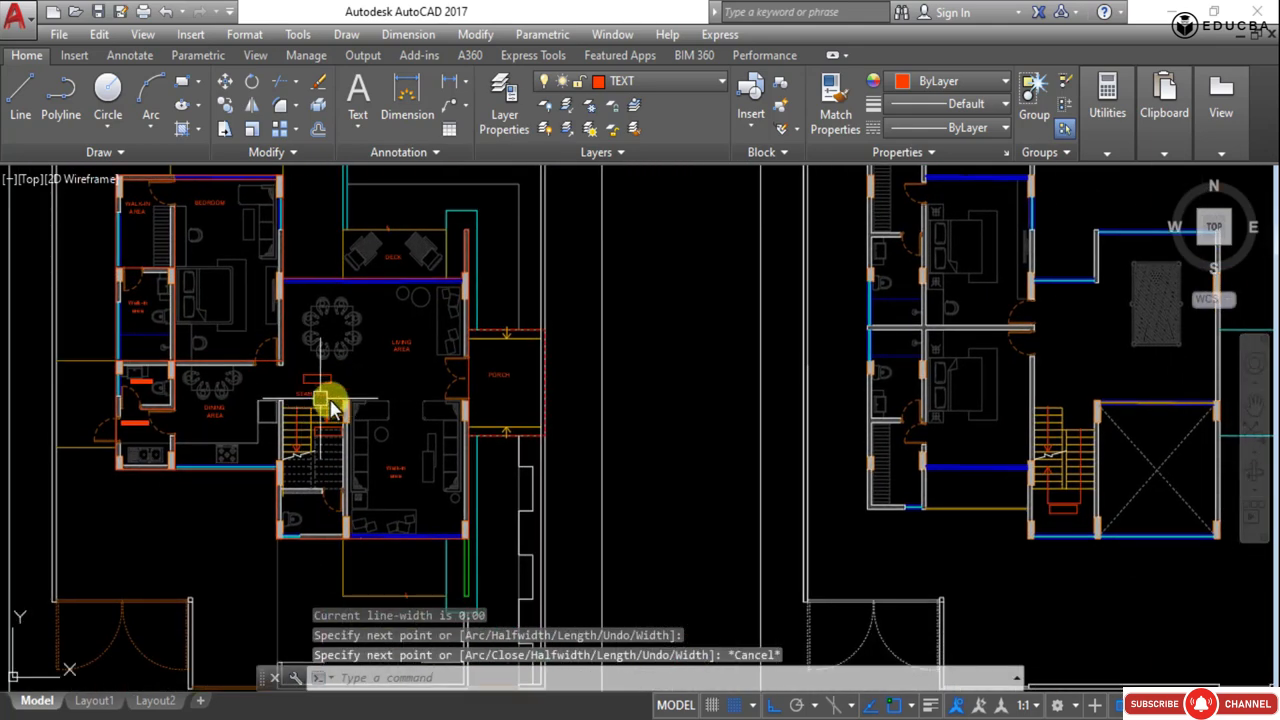
type("pl")
key("Return")
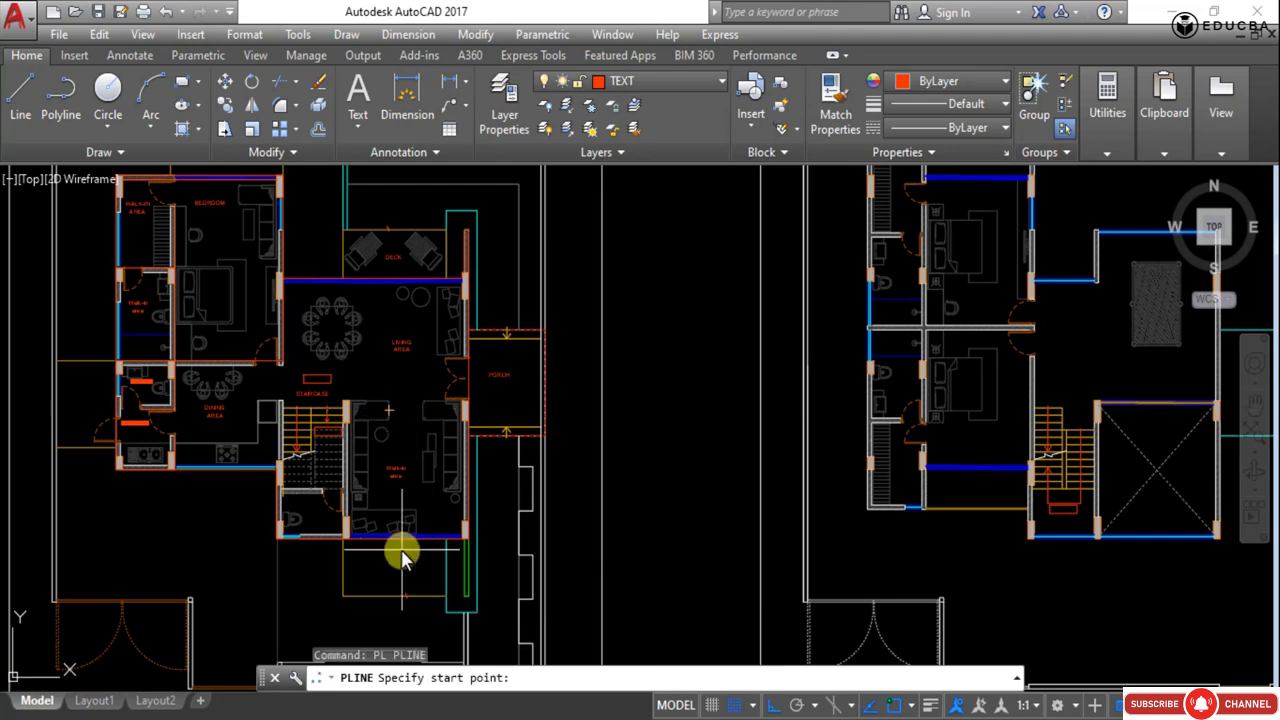
scroll(403, 554, "up", 2)
scroll(185, 470, "up", 5)
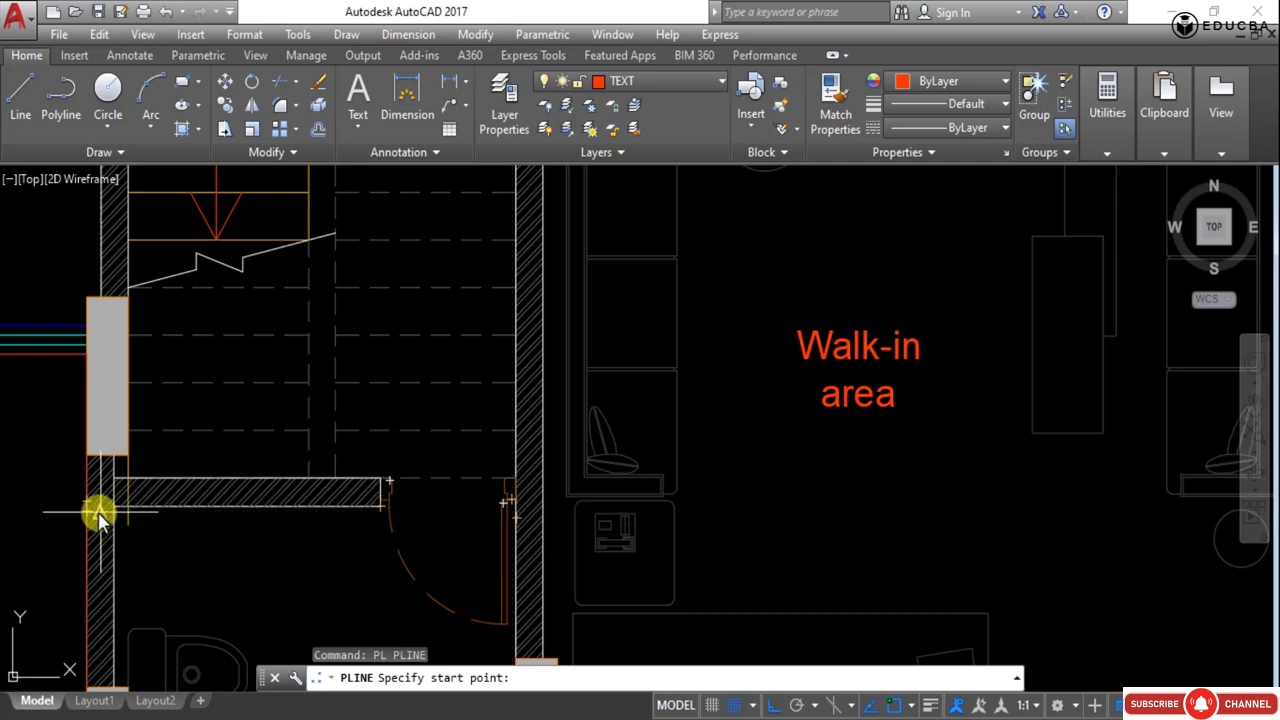
scroll(100, 512, "up", 6)
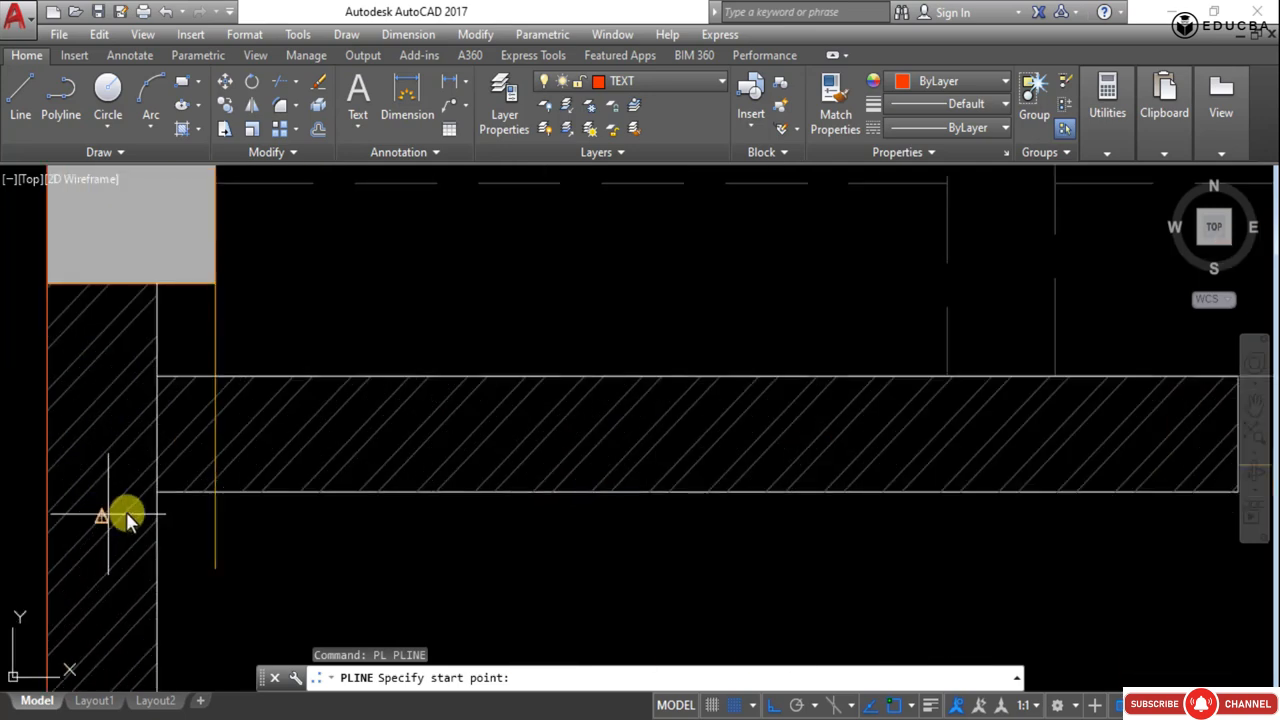
left_click(47, 492)
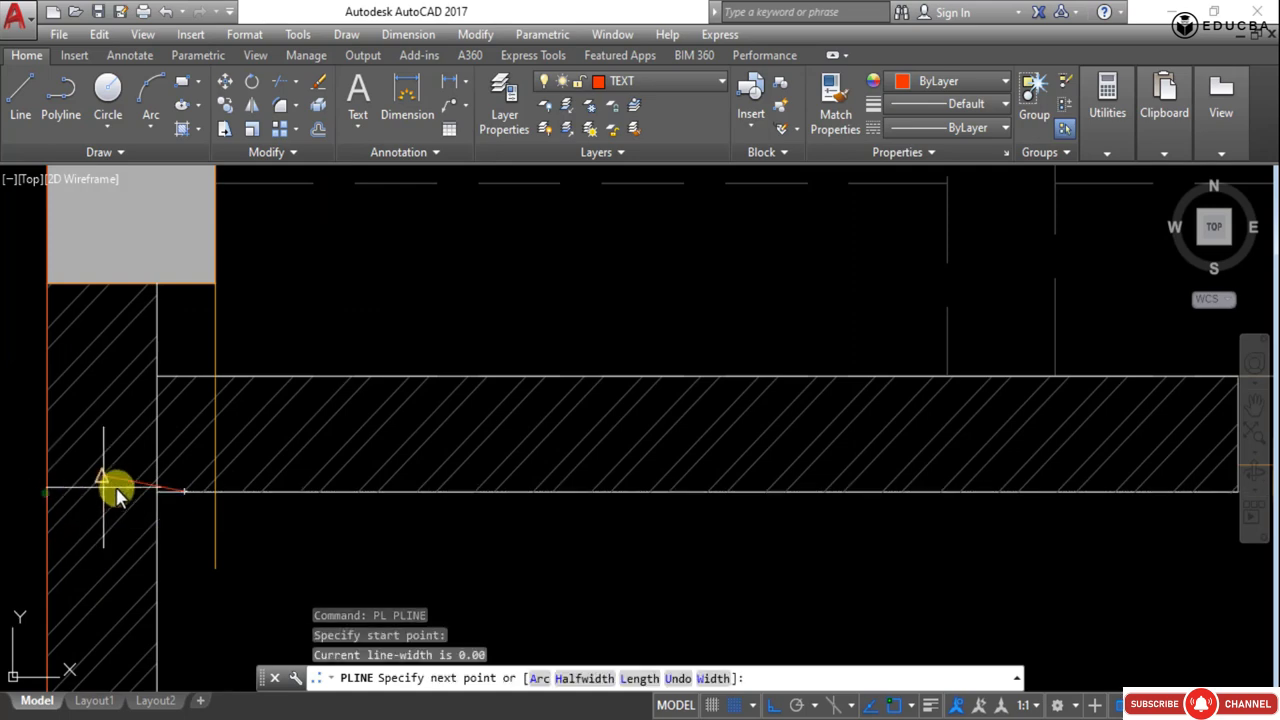
scroll(171, 563, "down", 3)
scroll(466, 551, "up", 2)
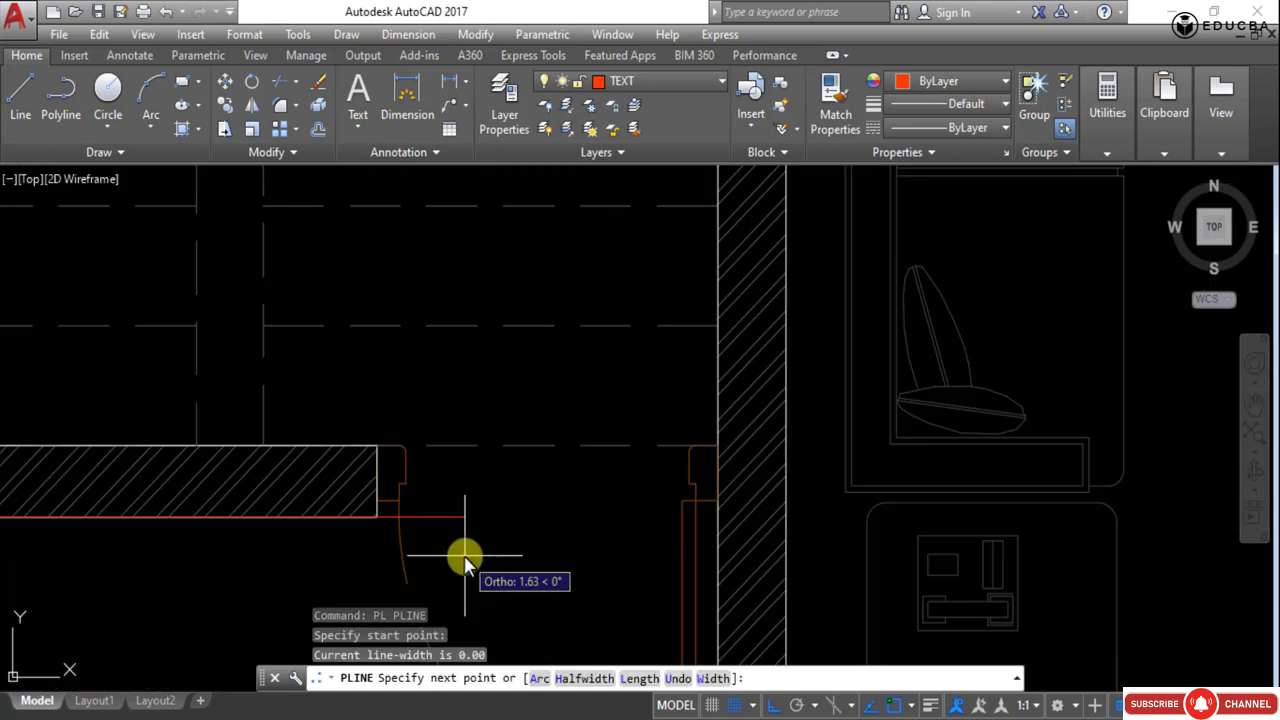
key("Escape")
- Trace a polyline along the wall between the staircase and bathroom, from the right wall across the doorway to the left wall corner, then end it
scroll(540, 553, "down", 2)
type("pl")
key("Return")
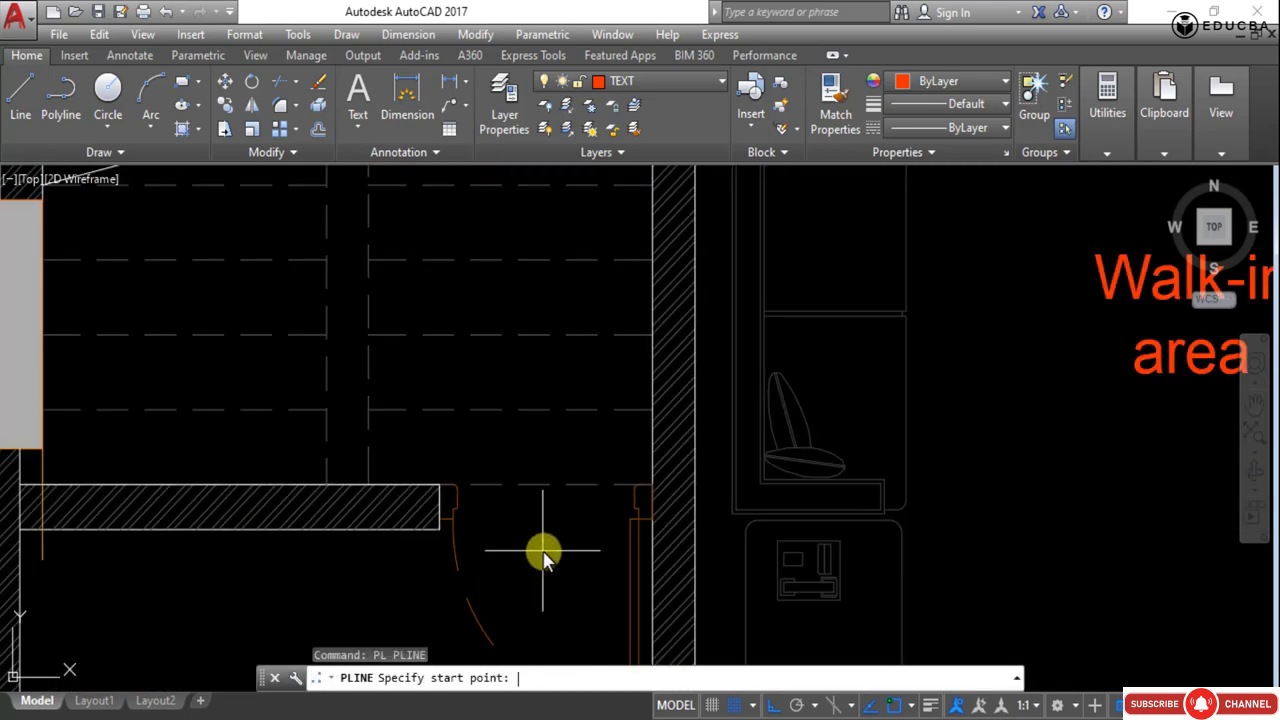
left_click(652, 530)
mouse_move(414, 557)
middle_mouse_down()
mouse_move(551, 534)
mouse_move(794, 534)
middle_mouse_up()
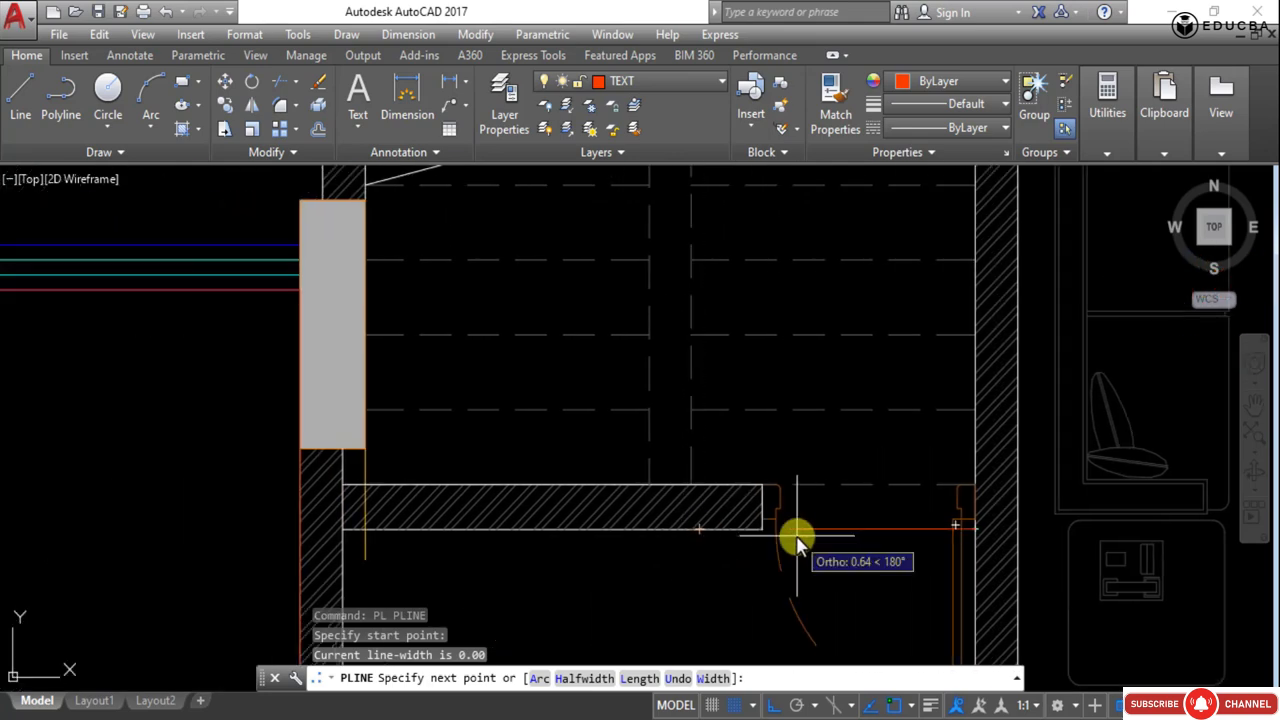
scroll(752, 526, "up", 5)
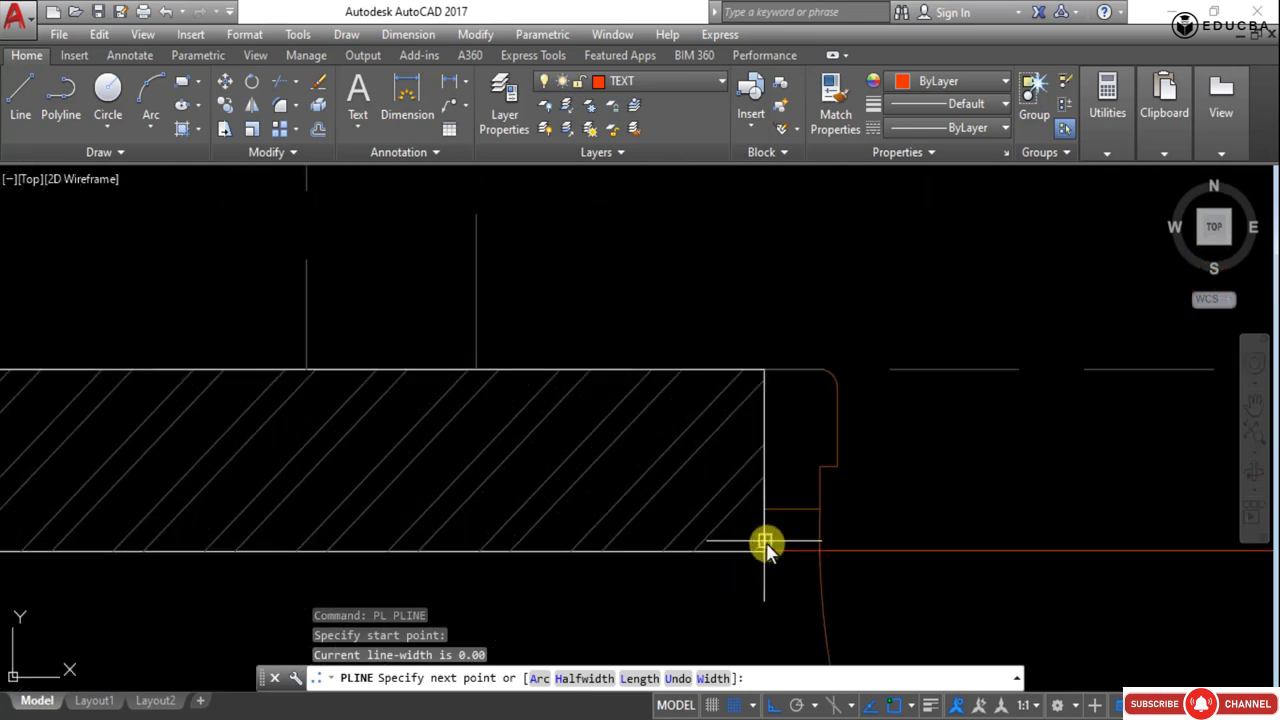
scroll(766, 544, "up", 4)
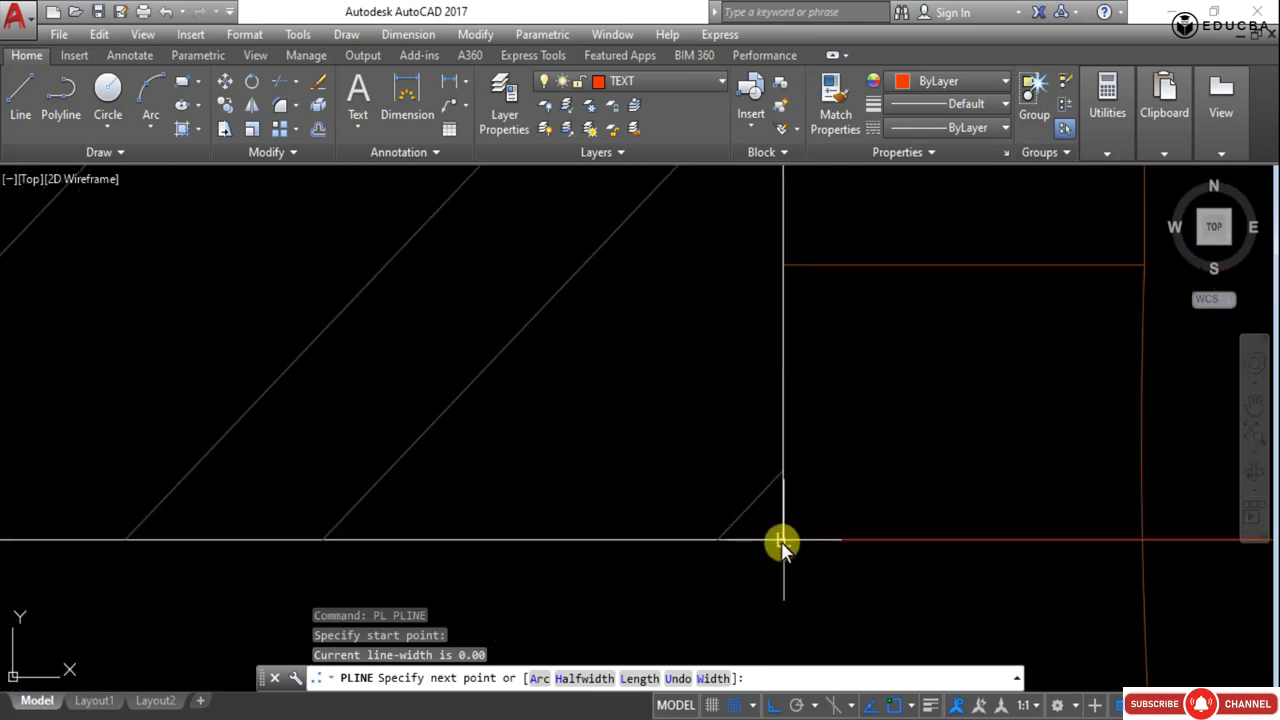
left_click(783, 541)
scroll(783, 543, "down", 9)
middle_click_drag(362, 574, 611, 517)
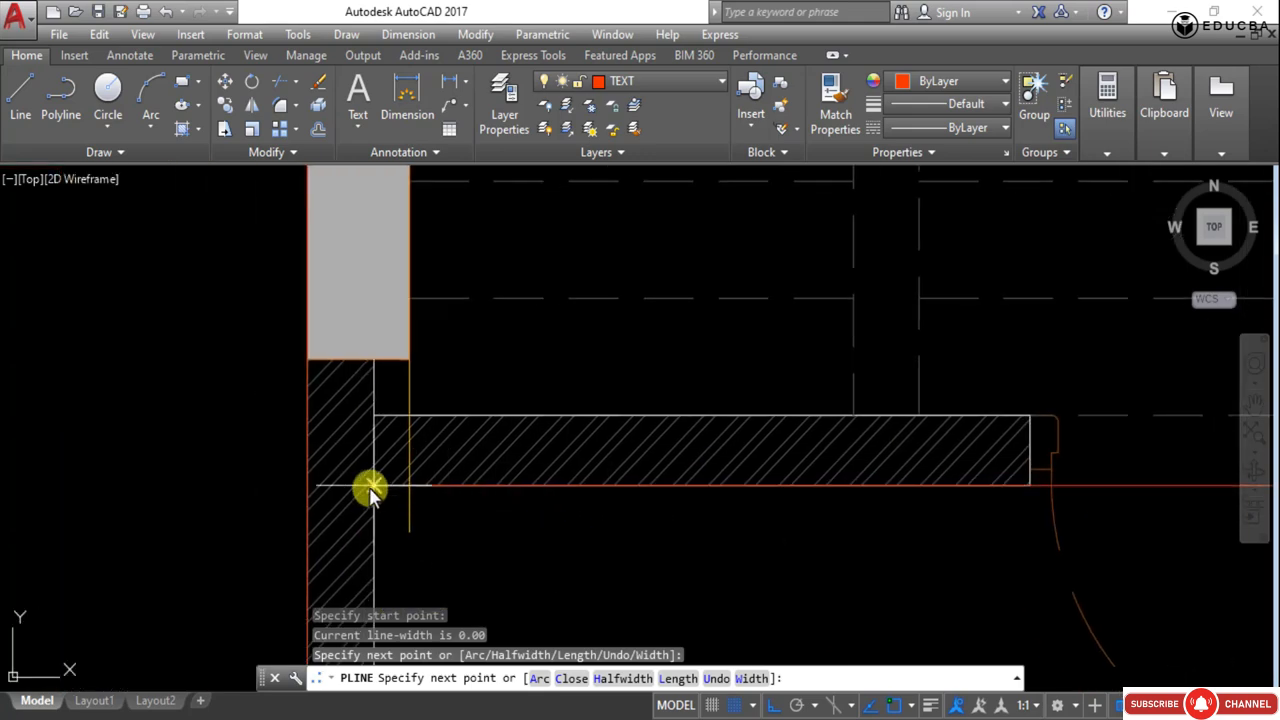
left_click(304, 481)
key("Escape")
- Trace a polyline down the wall between the staircase and the walk-in area, from its top corner to the bottom wall, then end it
scroll(377, 463, "down", 4)
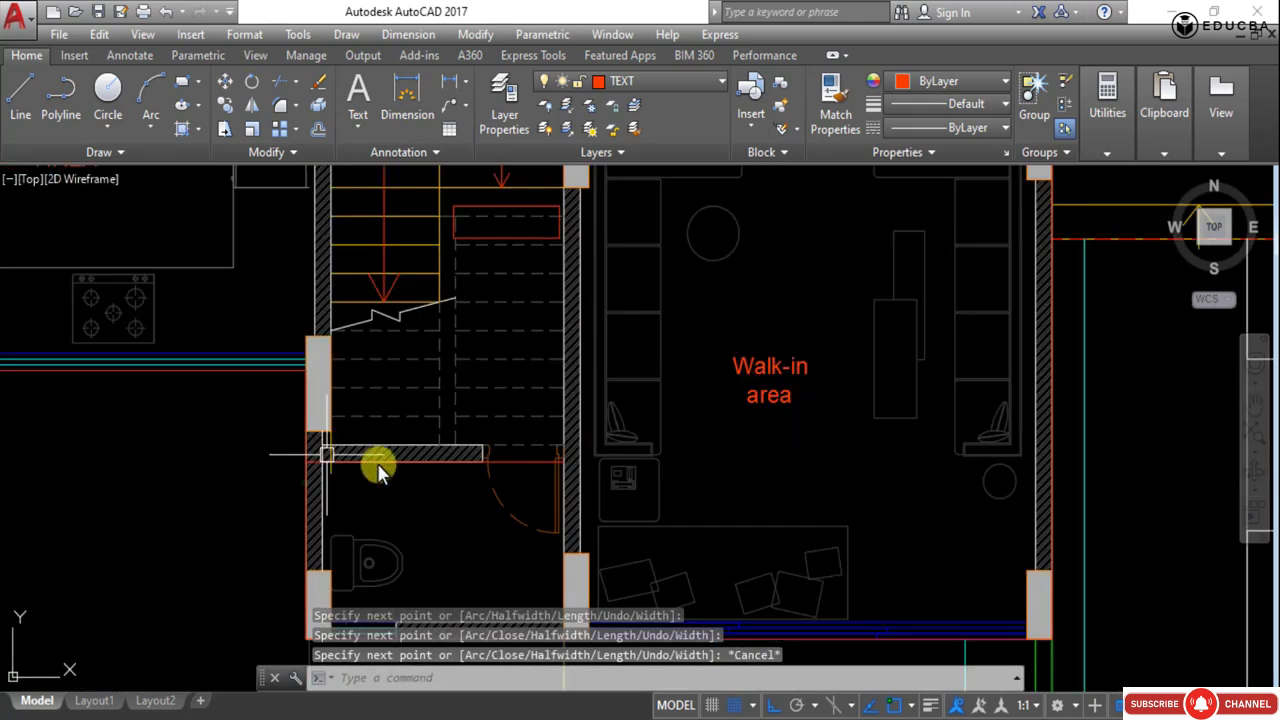
middle_click_drag(541, 482, 416, 463)
scroll(515, 387, "down", 4)
middle_click_drag(515, 387, 453, 437)
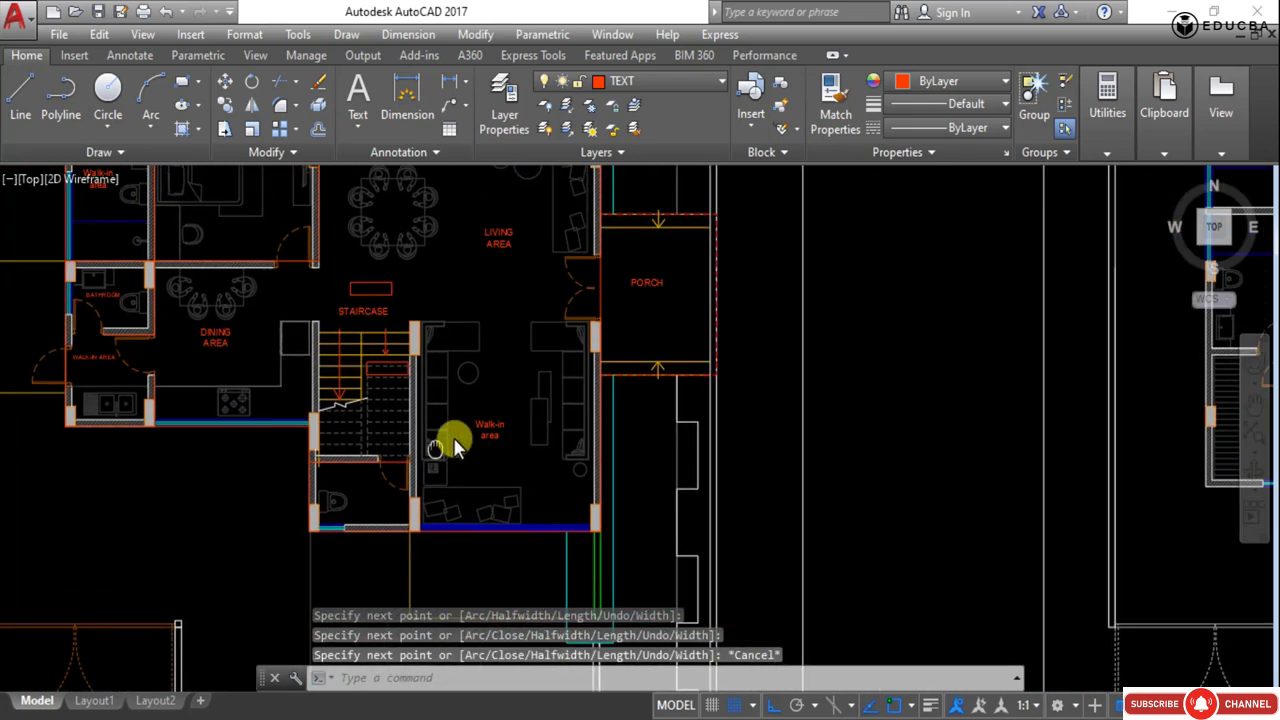
key("Return")
scroll(420, 363, "up", 5)
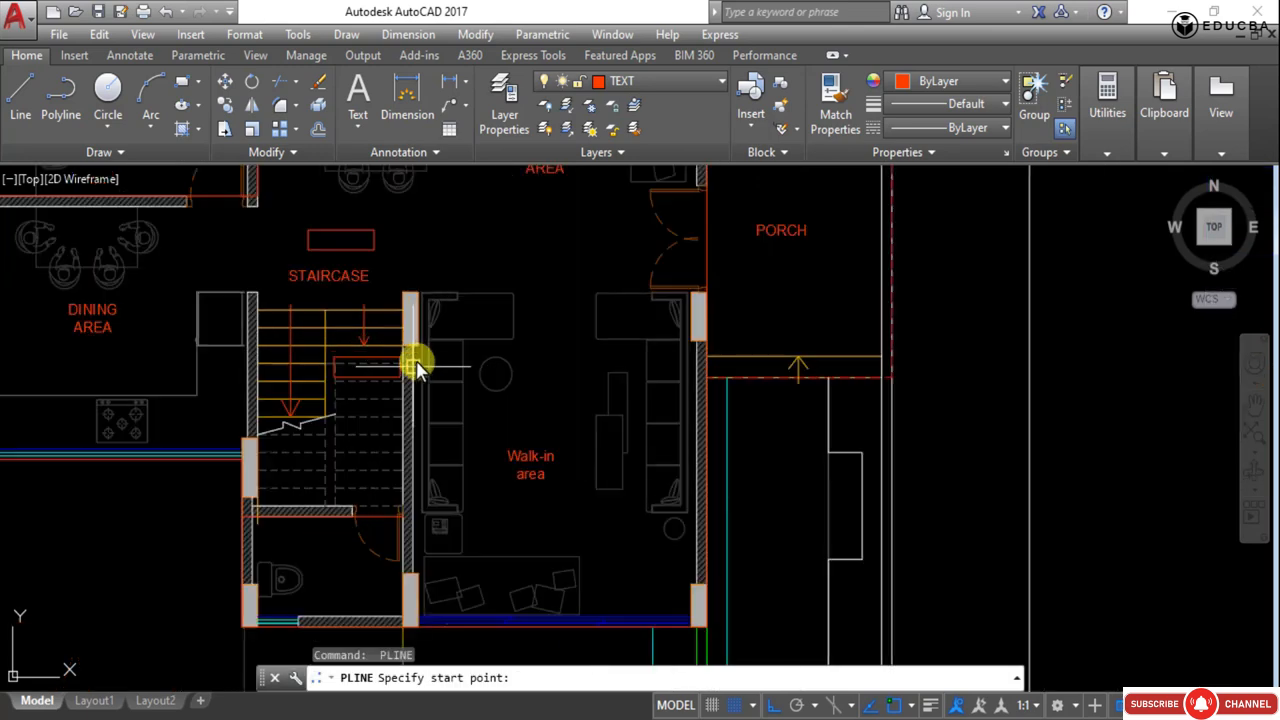
left_click(390, 265)
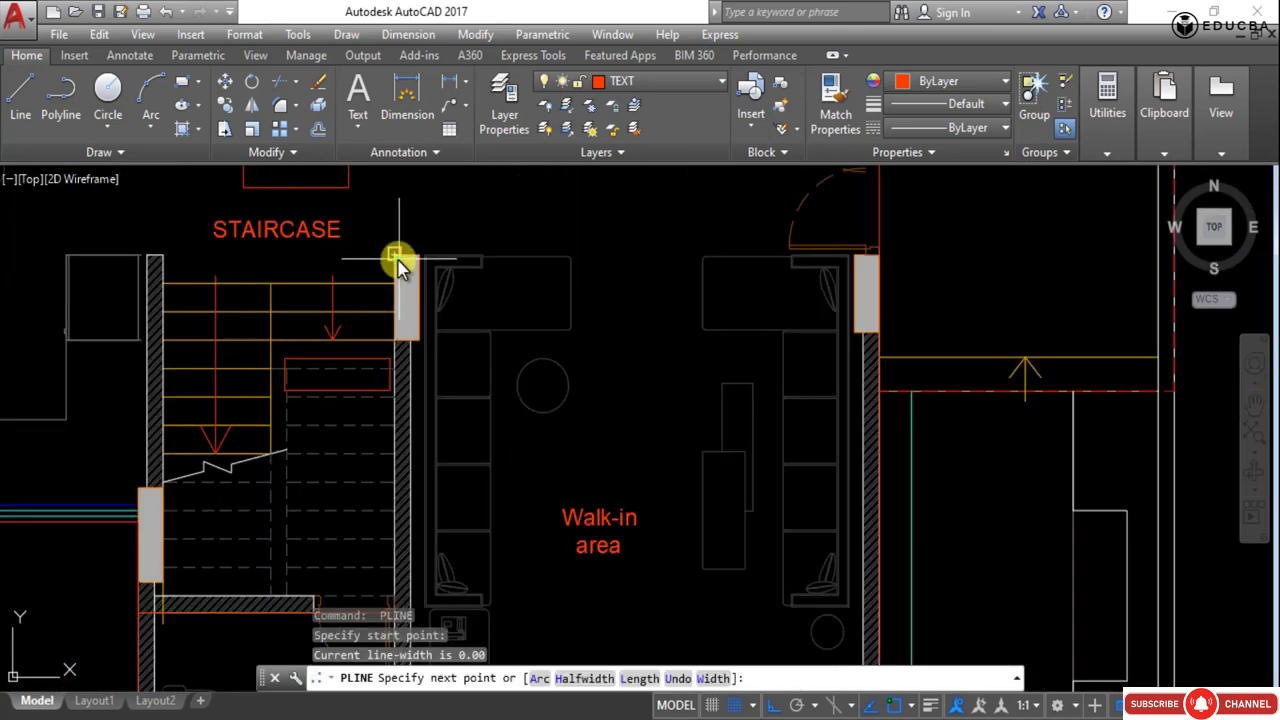
scroll(429, 466, "down", 4)
scroll(400, 391, "up", 6)
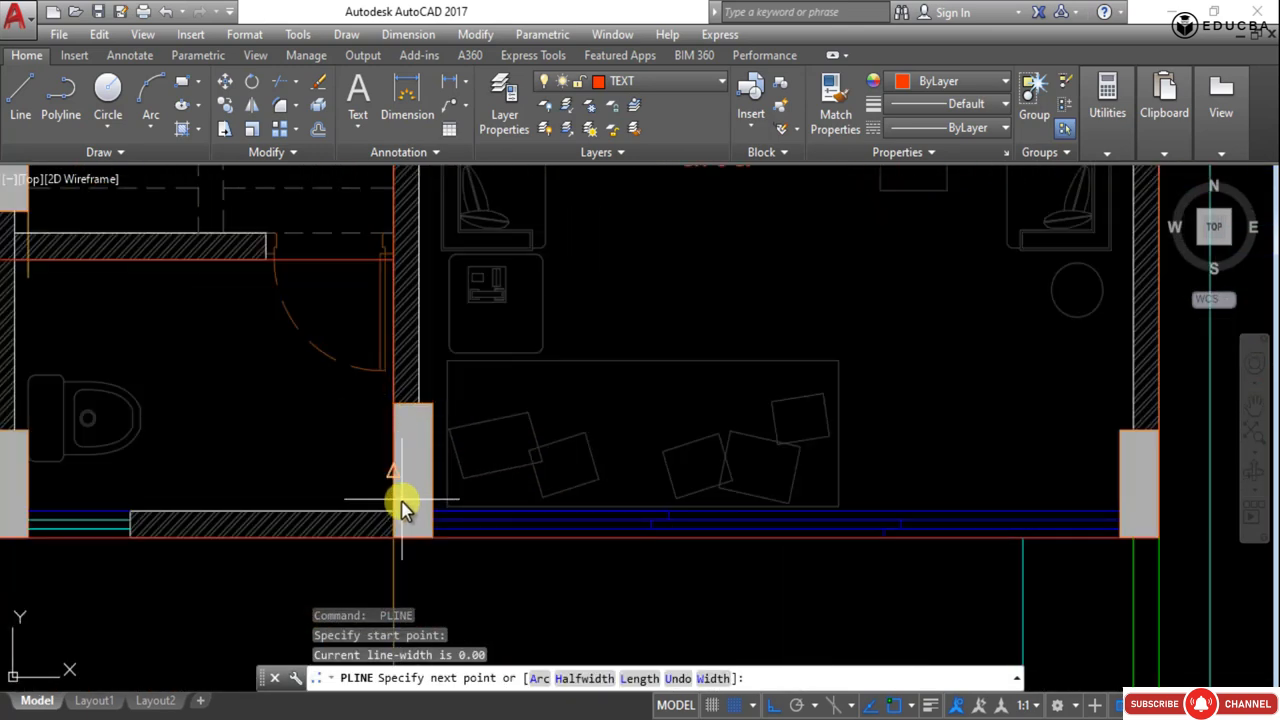
left_click(395, 538)
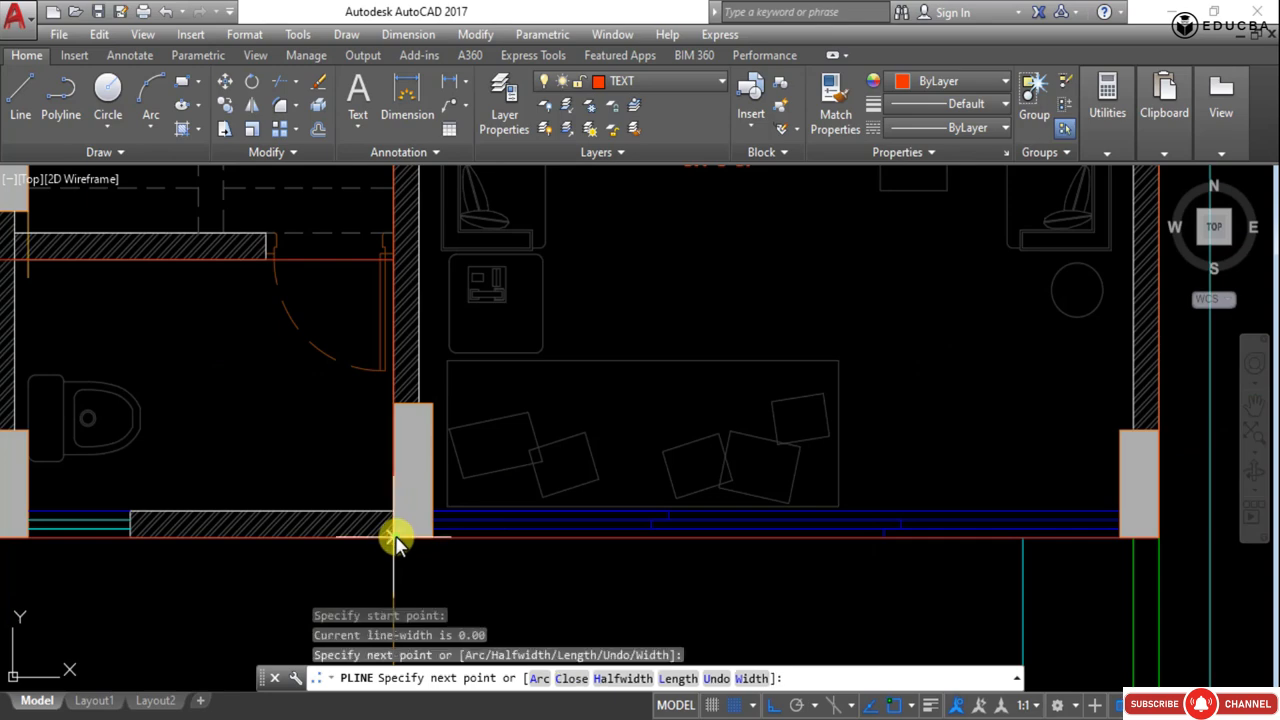
key("Escape")
- Select the polyline traced along the living area's top wall to check it, then deselect it
scroll(443, 490, "down", 3)
scroll(677, 591, "down", 4)
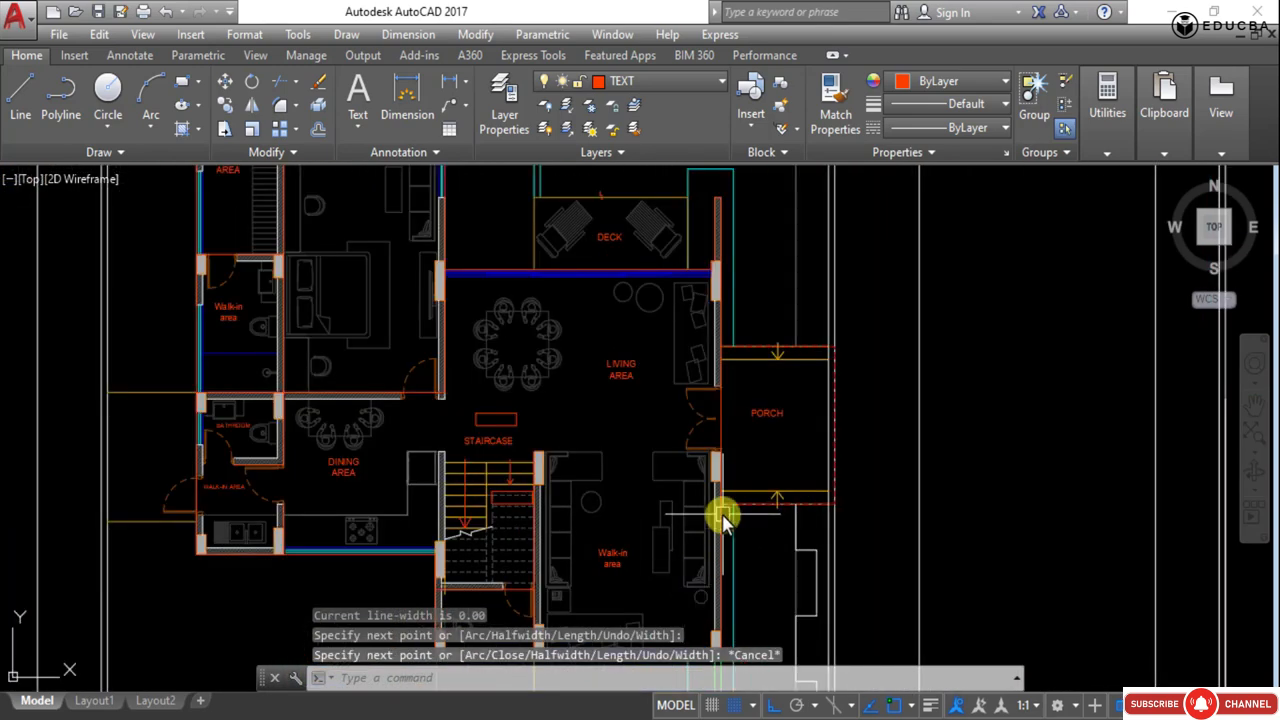
scroll(700, 505, "up", 2)
left_click(534, 308)
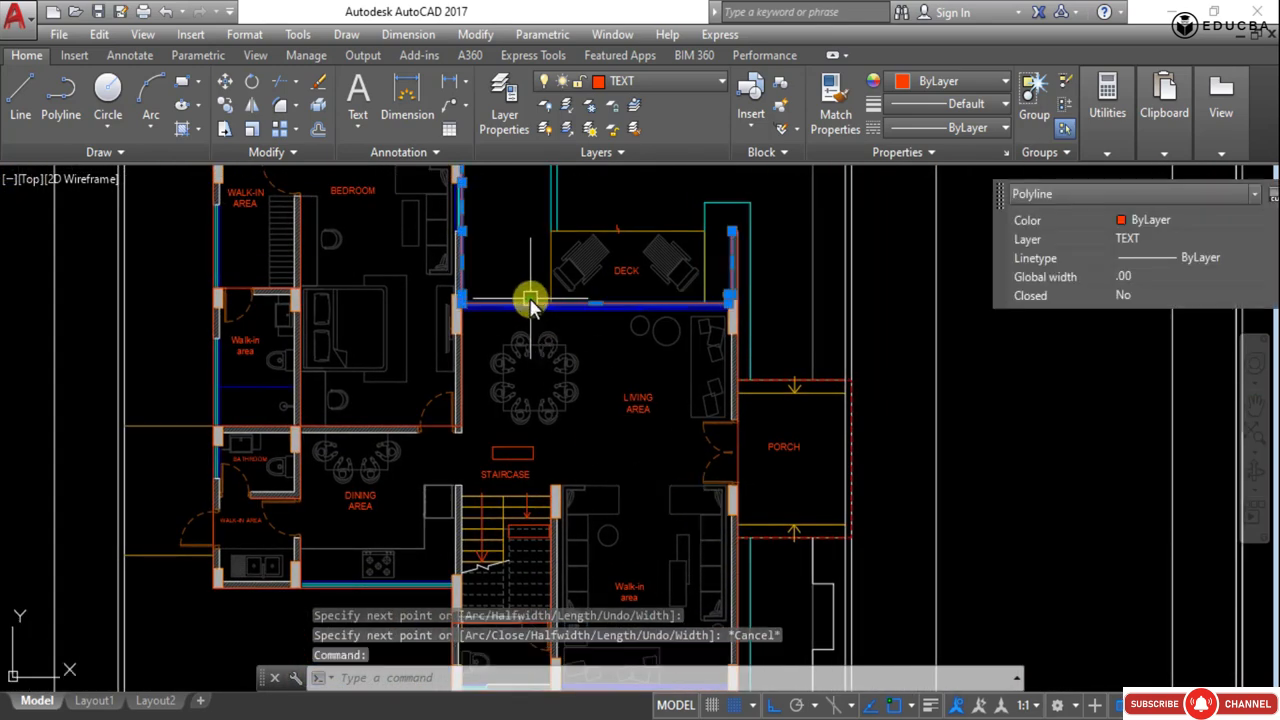
key("Escape")
key("Escape")
key("Escape")
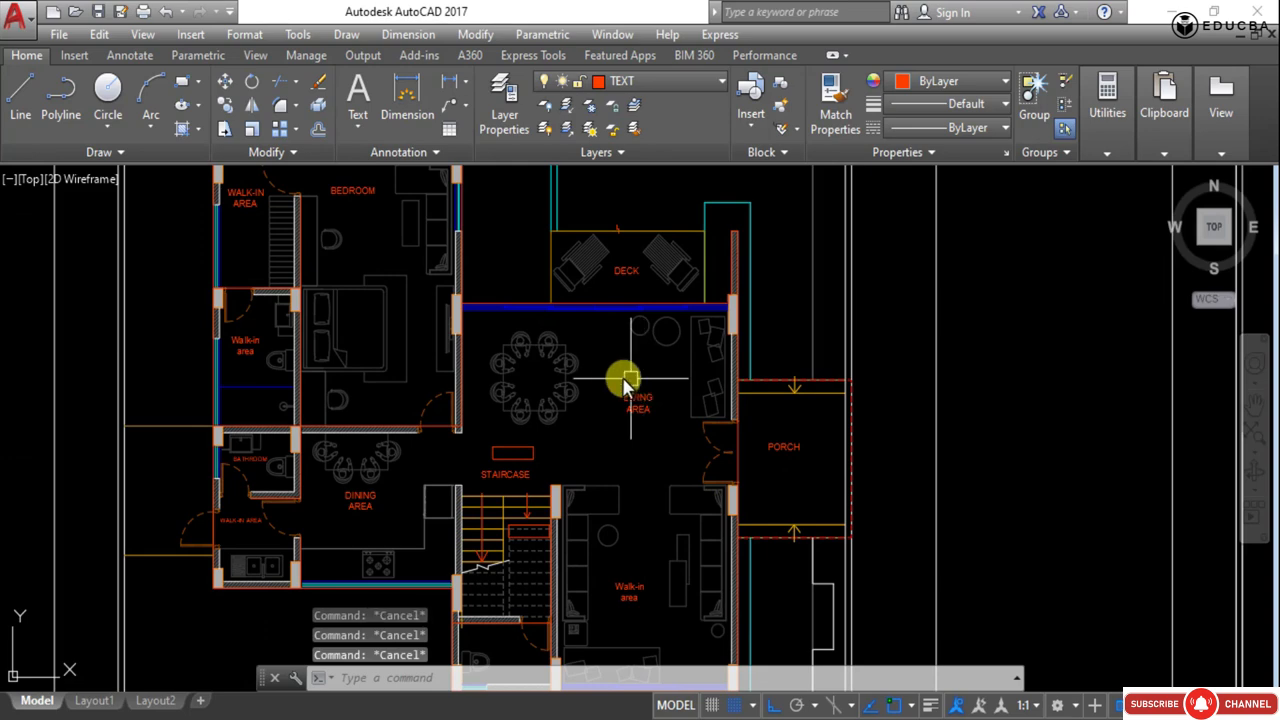
- Select one traced polyline with all similar polylines and move them off the drawing to the left of the first floor plan
scroll(594, 306, "up", 2)
left_click(464, 297)
scroll(464, 297, "up", 5)
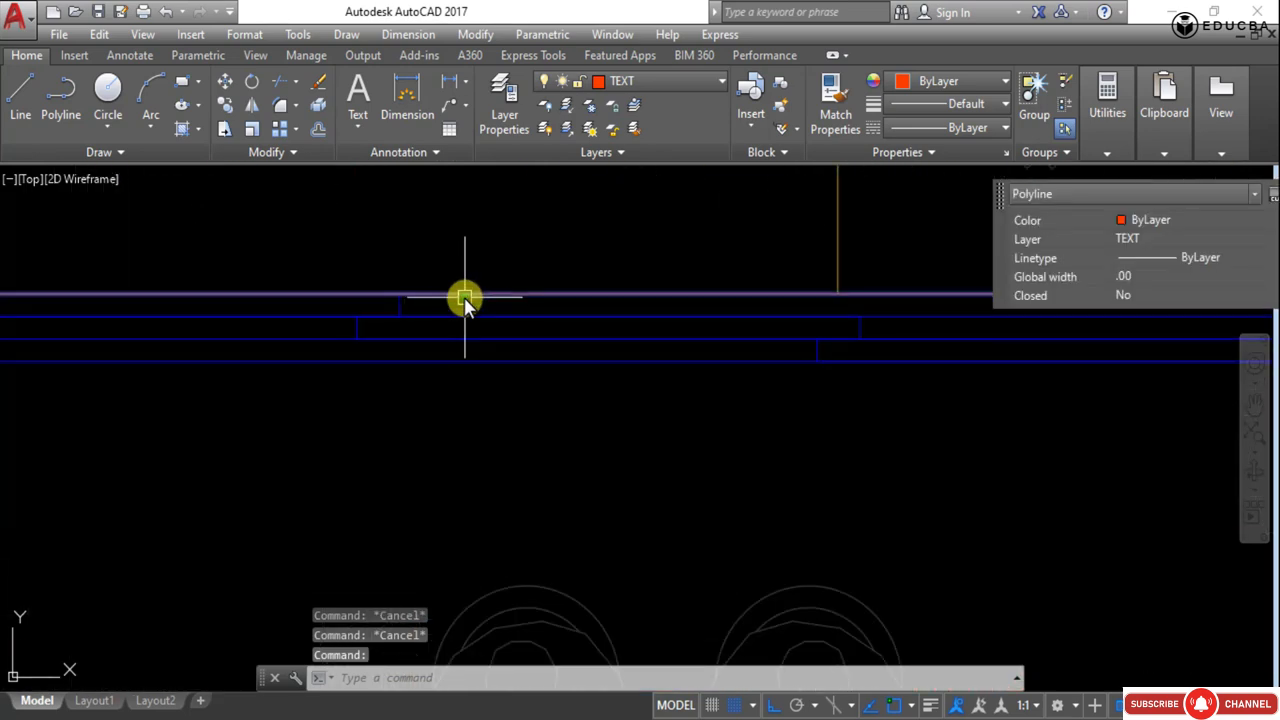
right_click(466, 300)
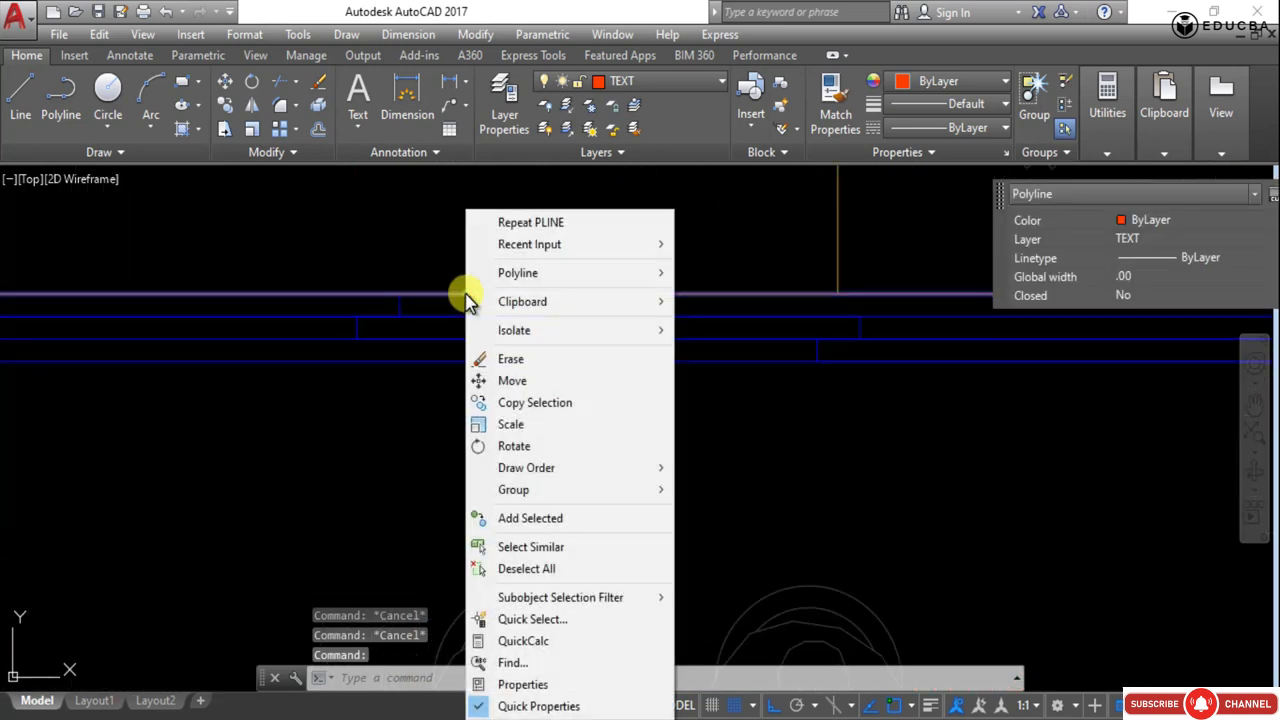
left_click(575, 549)
scroll(549, 369, "down", 8)
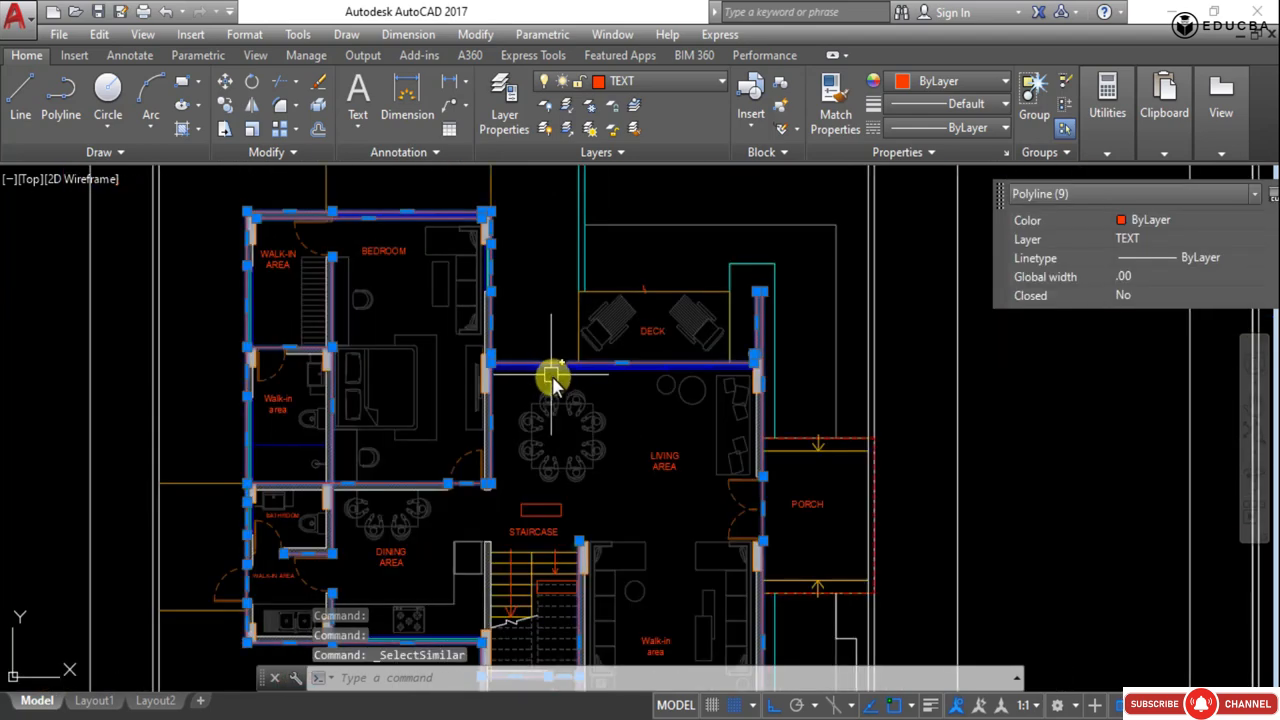
scroll(423, 400, "down", 6)
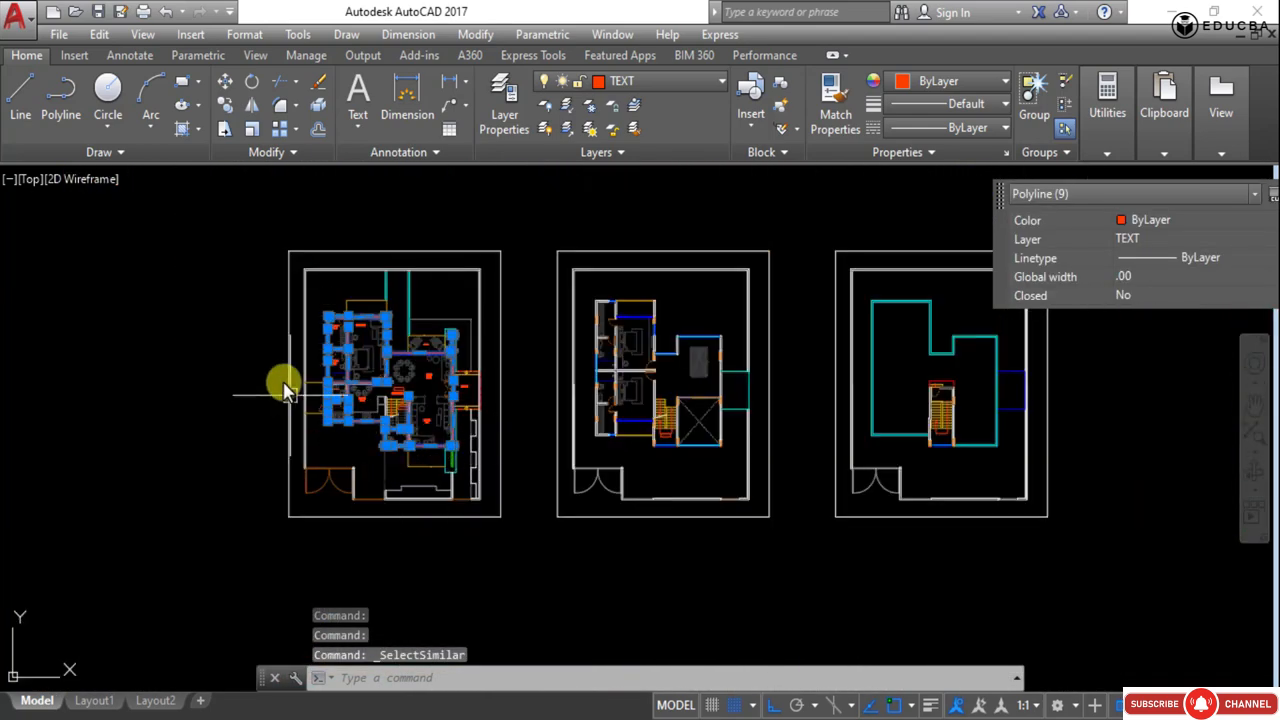
type("M")
key("Return")
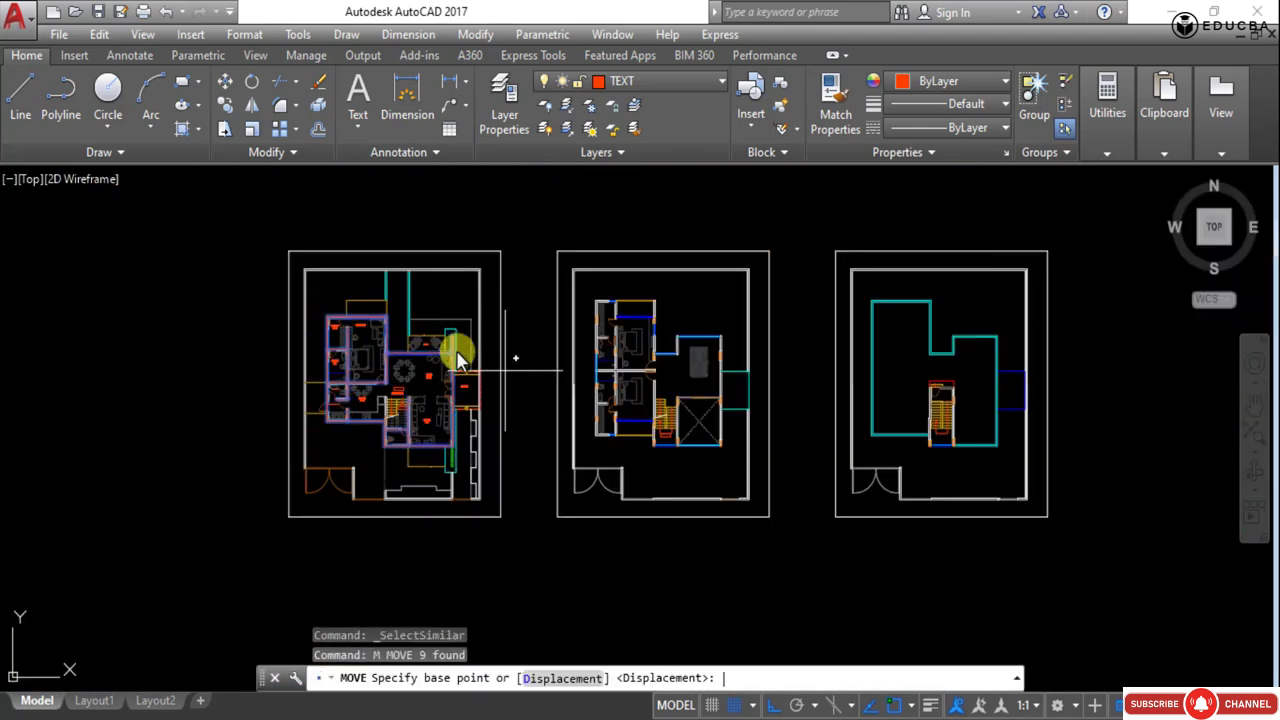
left_click(501, 517)
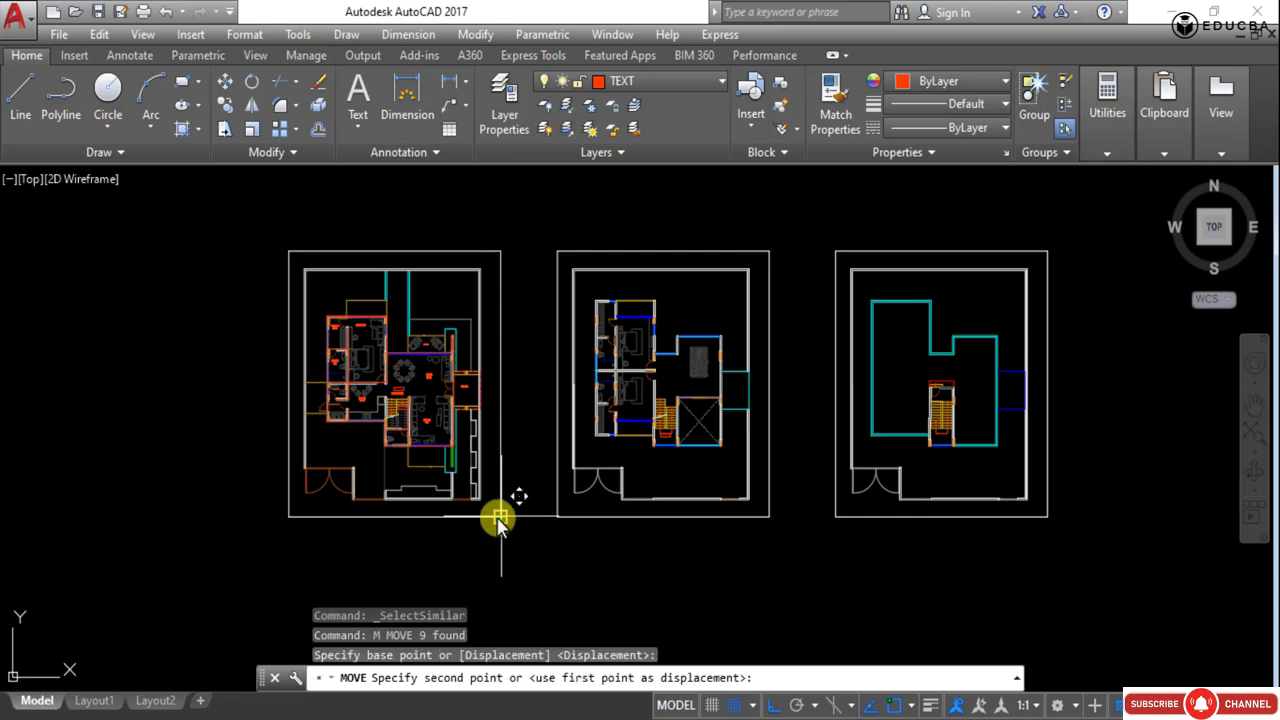
left_click(285, 514)
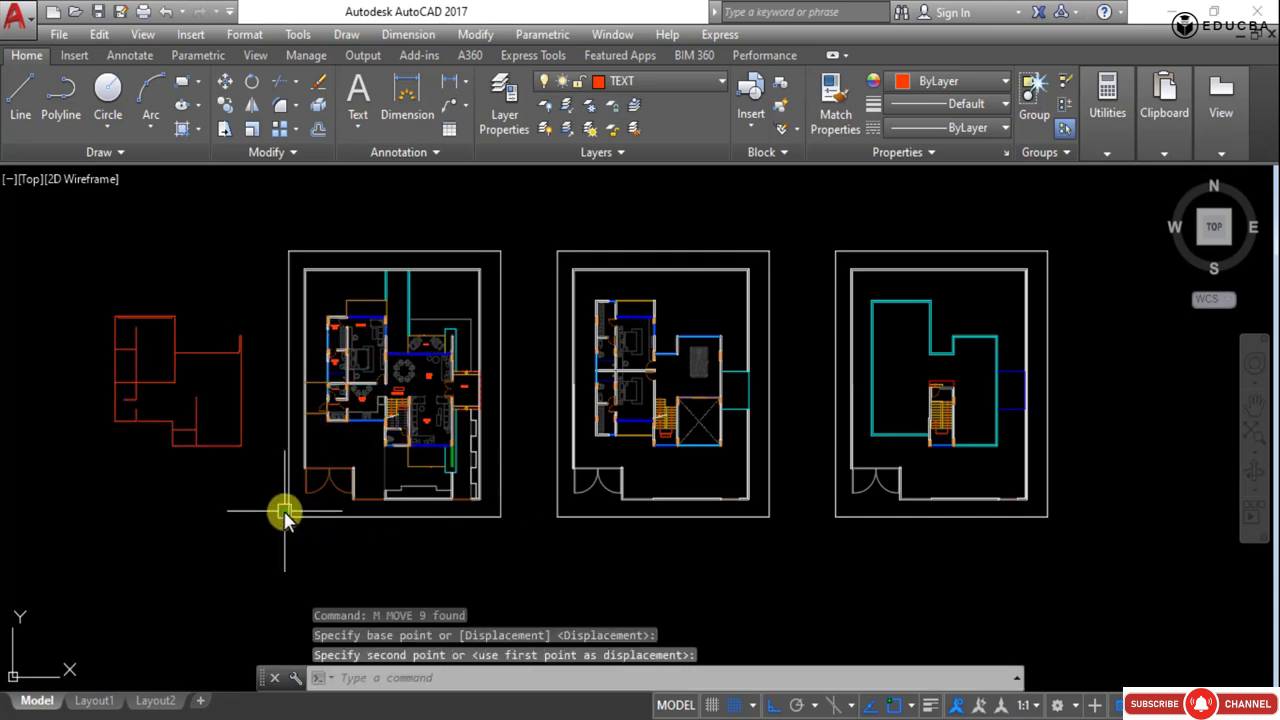
- Delete the stray horizontal line just inside the top edge of the moved wall outline
scroll(186, 343, "up", 6)
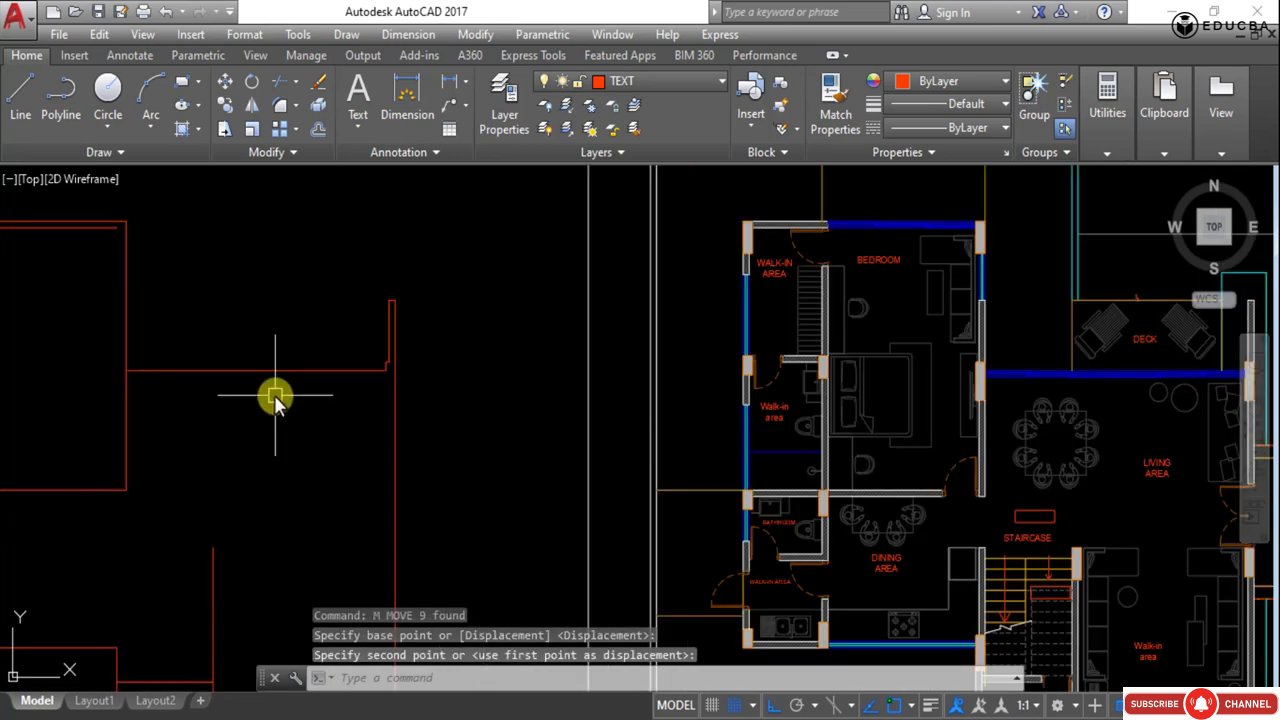
left_click(343, 246)
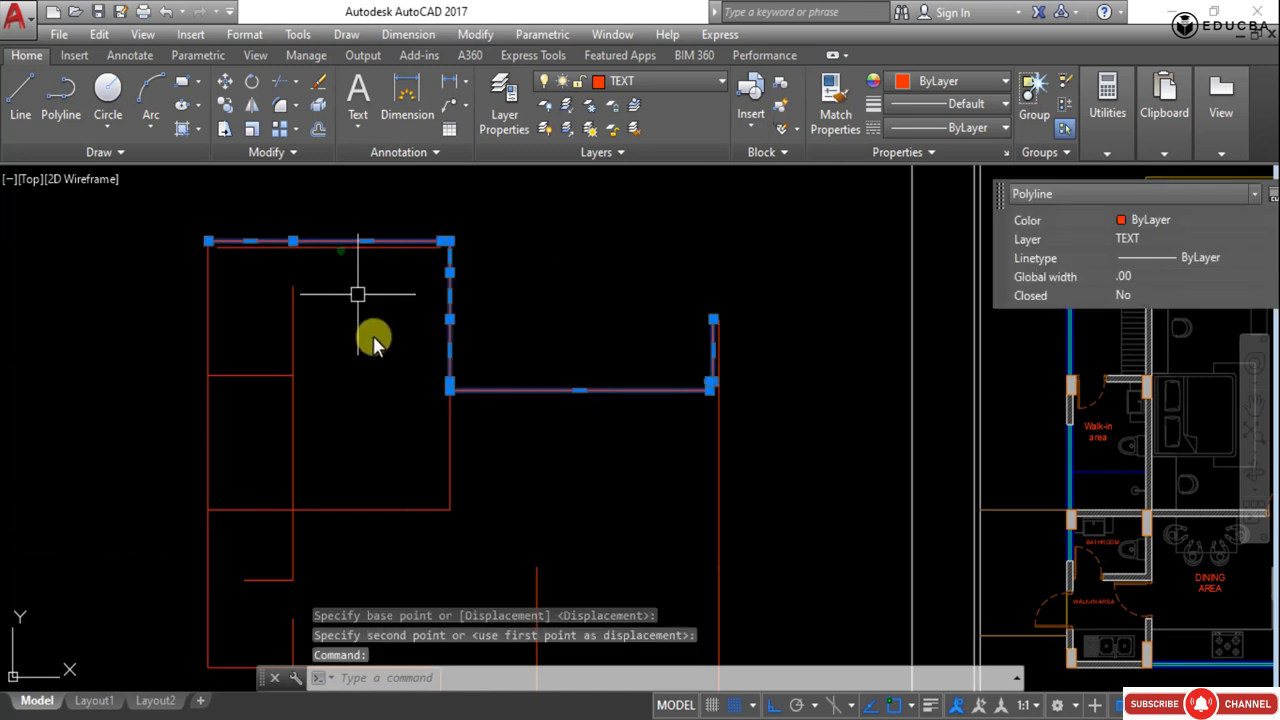
key("Escape")
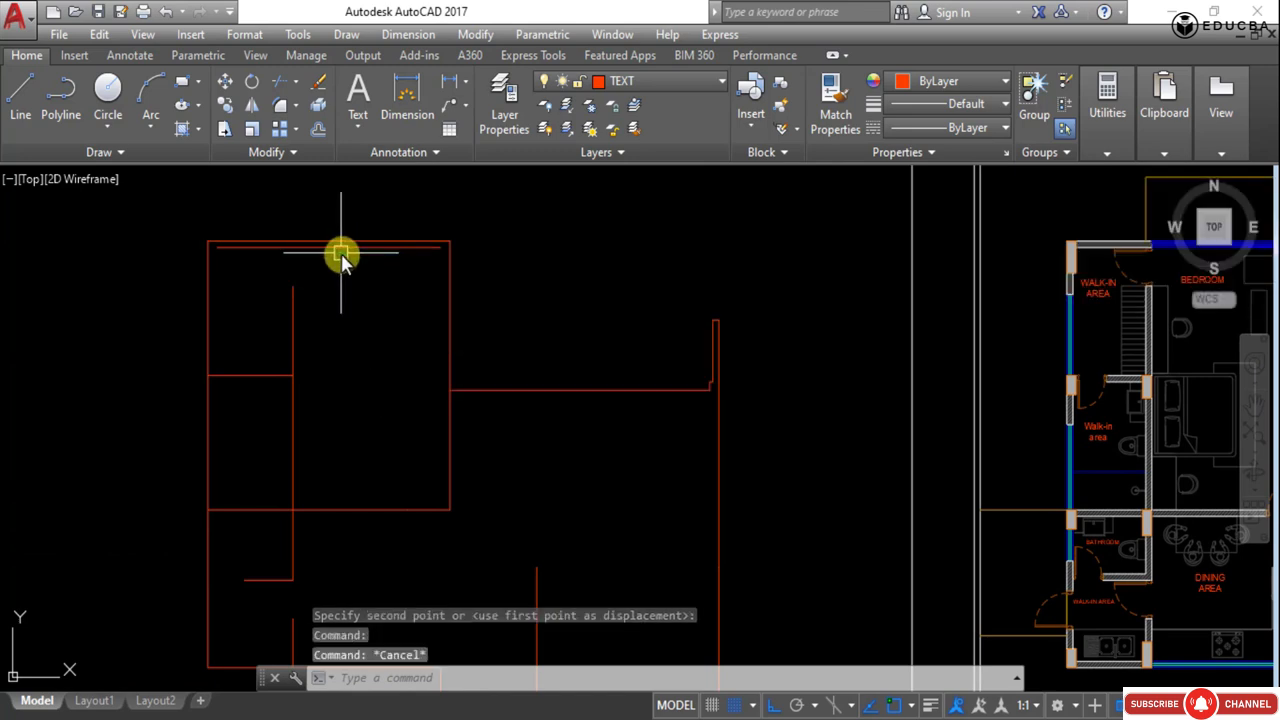
left_click(341, 248)
key("Delete")
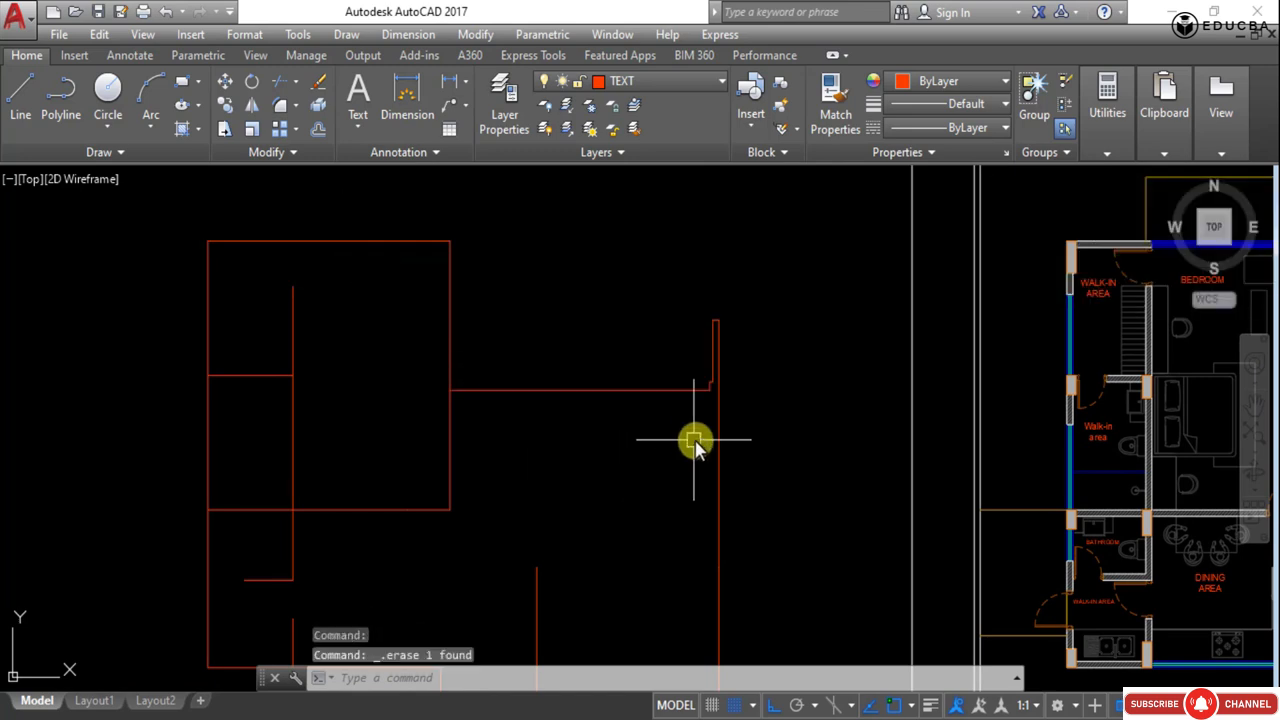
- Explode the polyline at the upper-right corner of the extracted wall outline
scroll(686, 368, "up", 5)
middle_click_drag(805, 383, 607, 400)
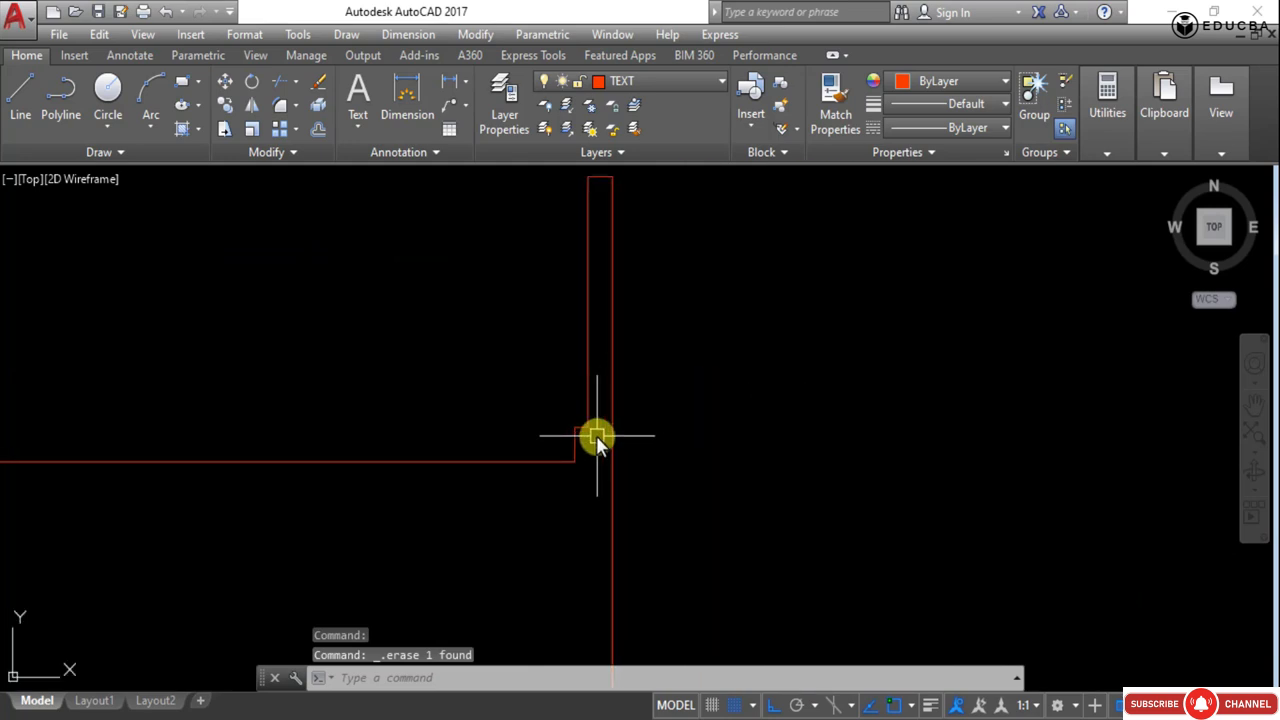
left_click(596, 435)
left_click(561, 407)
type("X")
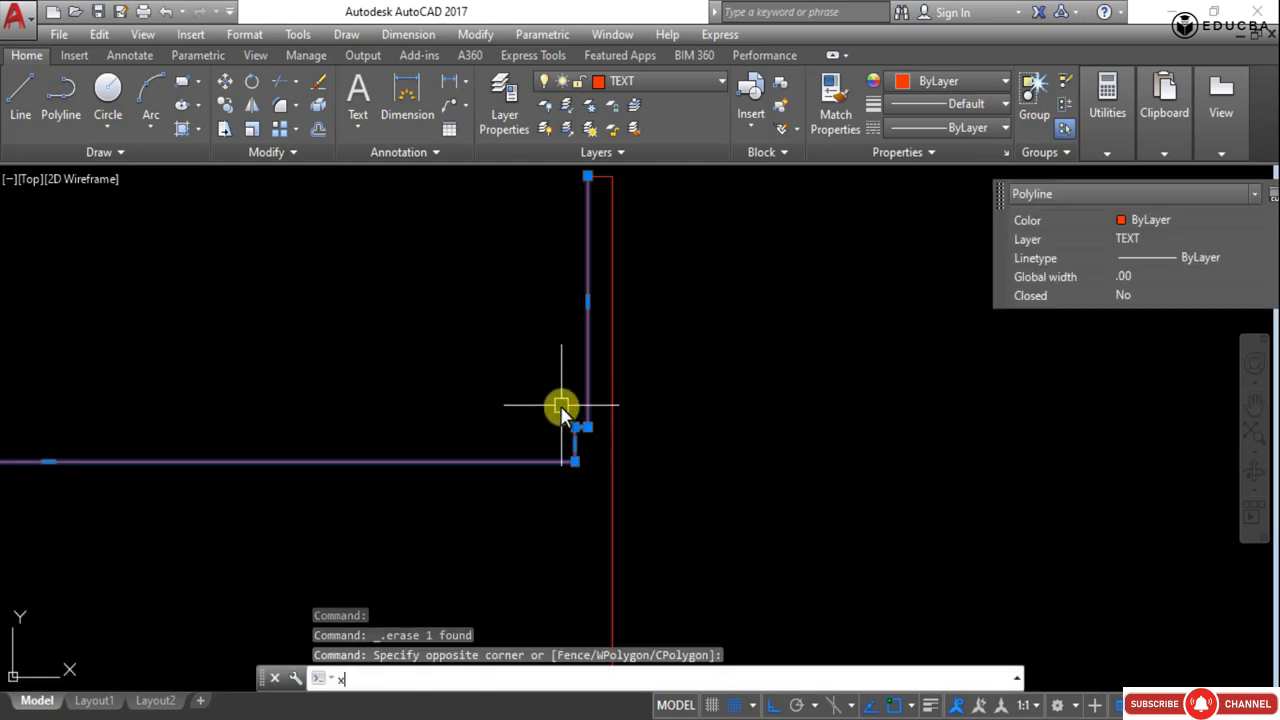
key("Return")
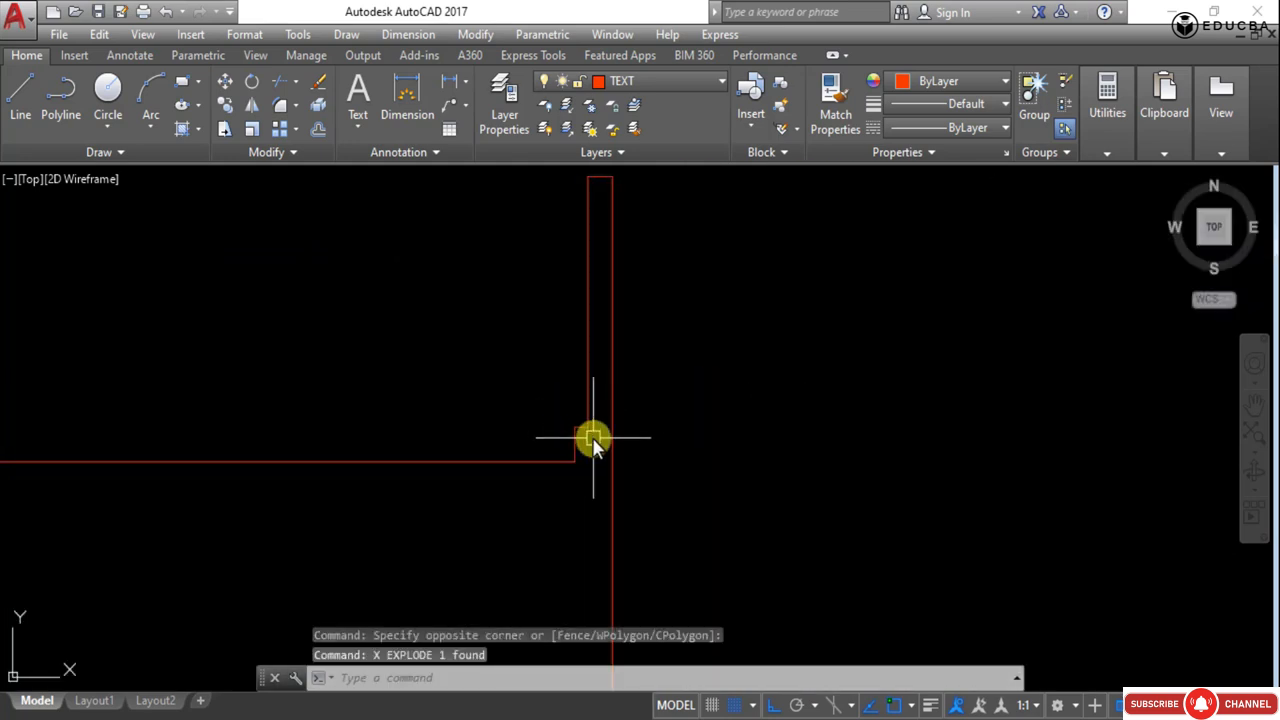
- Delete the short jog segments at that corner of the outline
left_click(591, 437)
left_click(551, 391)
key("Delete")
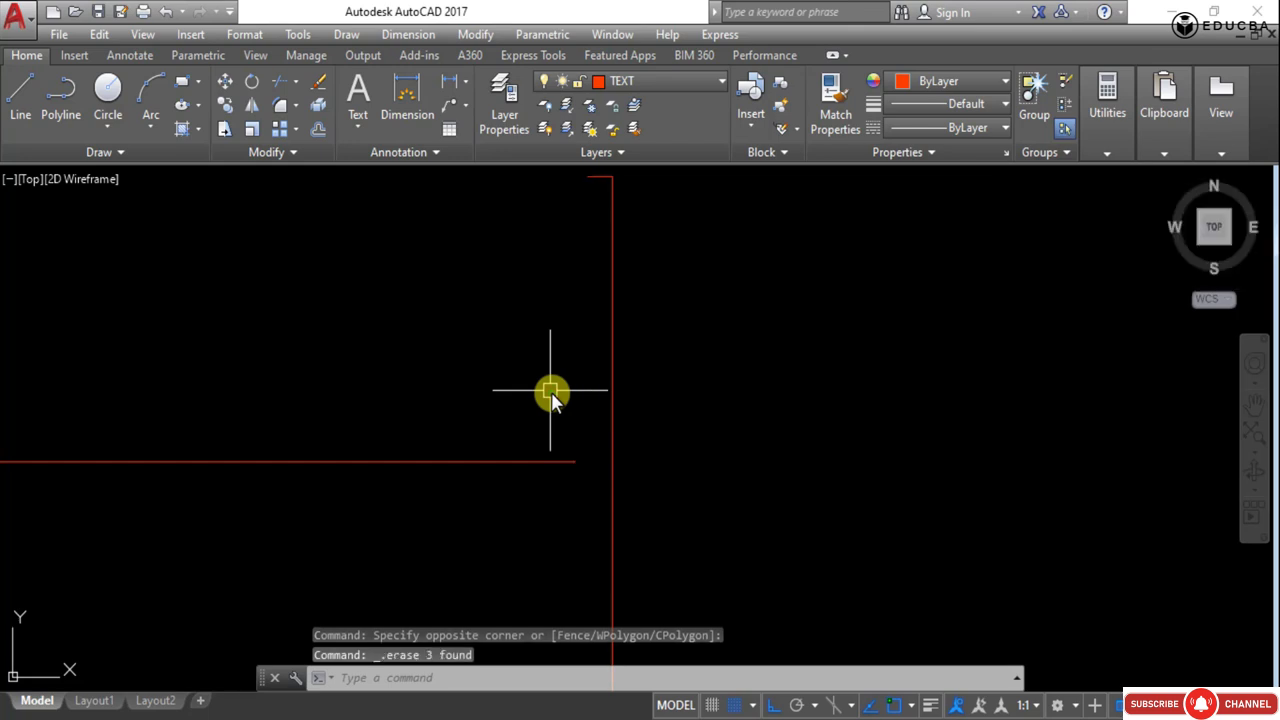
- Extend the horizontal wall line so it meets the vertical wall, using all objects as boundaries
type("EX")
key("Return")
key("Return")
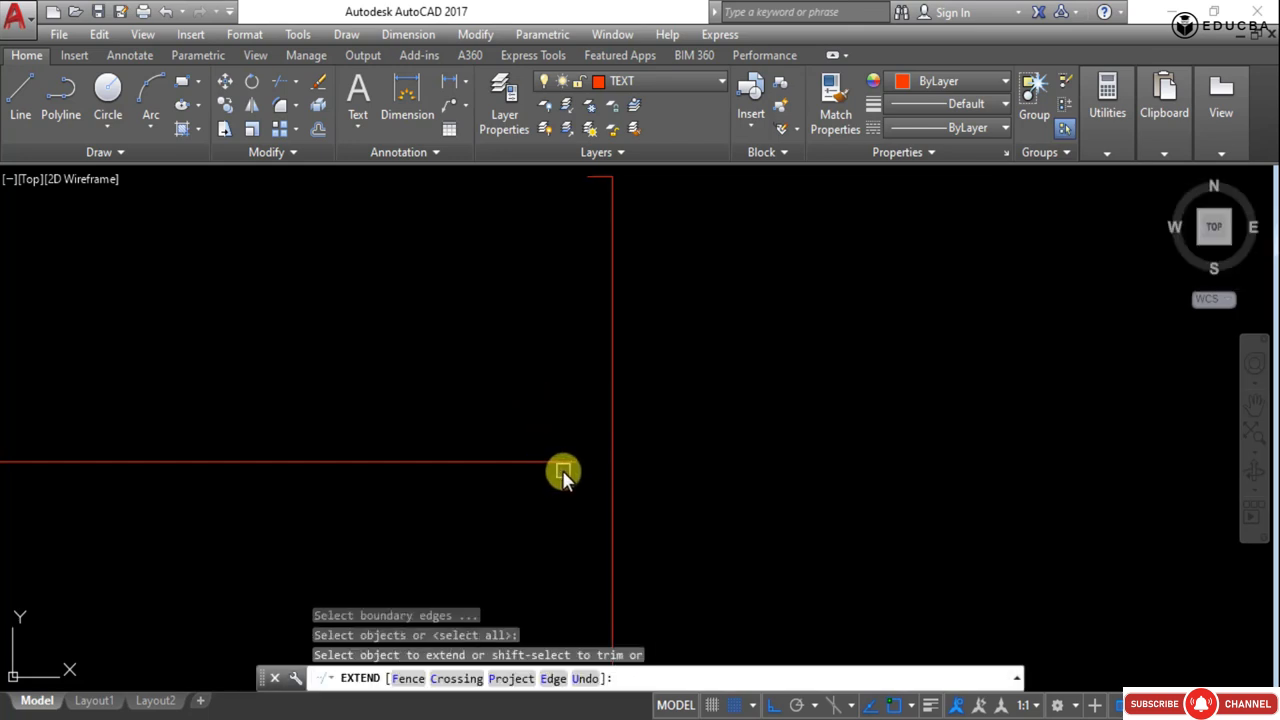
left_click(562, 462)
left_click(562, 462)
key("Escape")
- Explode the vertical wall polyline and delete the short stub segment at its top end
left_click(589, 177)
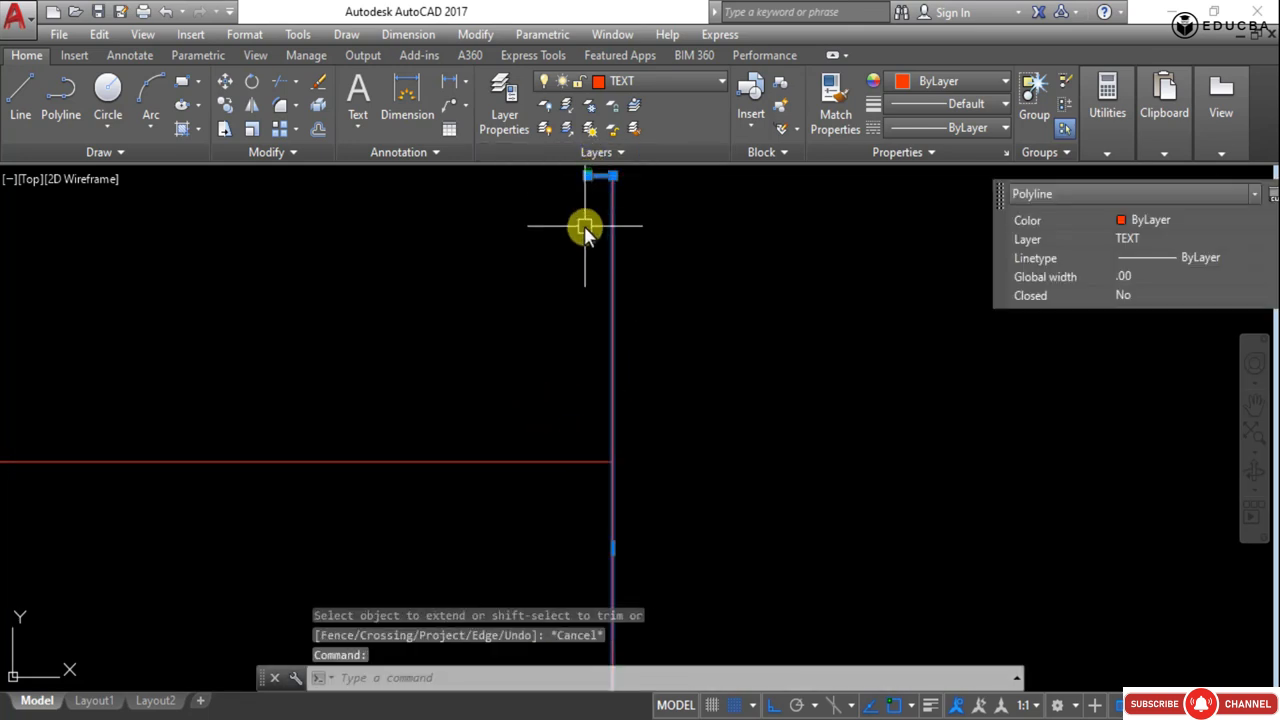
type("X")
key("Return")
middle_click_drag(577, 308, 535, 340)
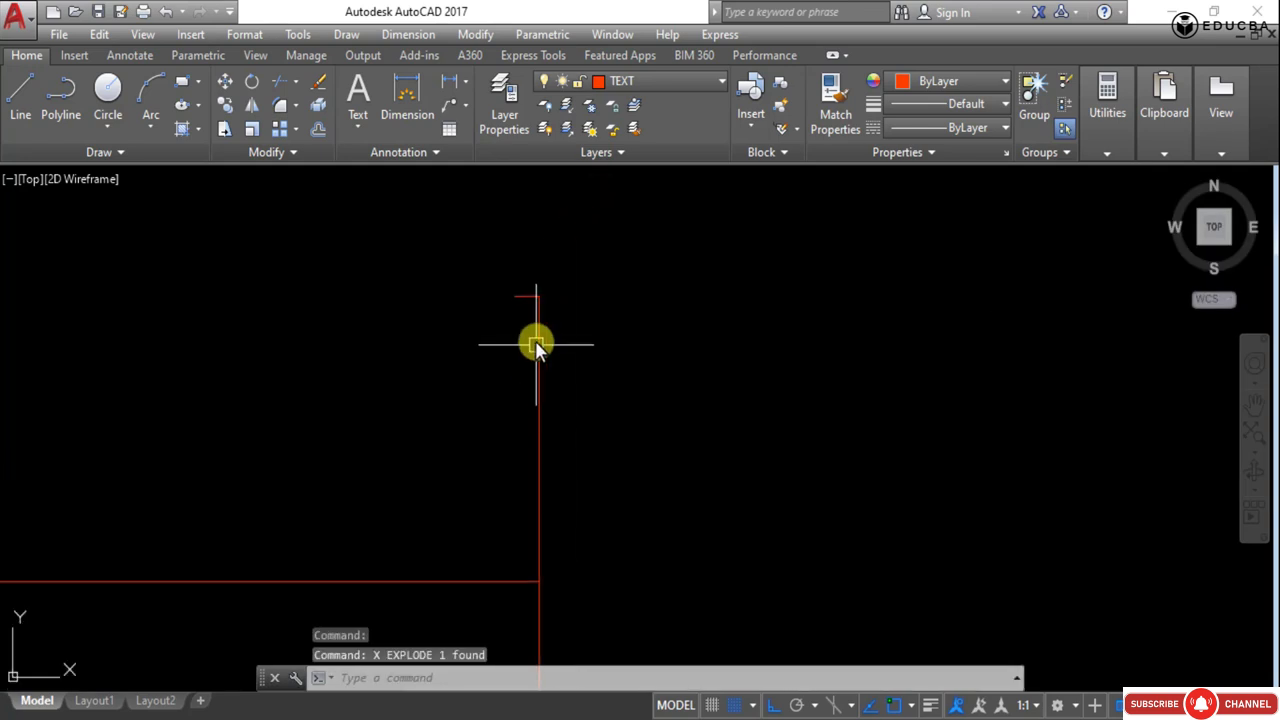
left_click(517, 319)
left_click(481, 249)
key("Delete")
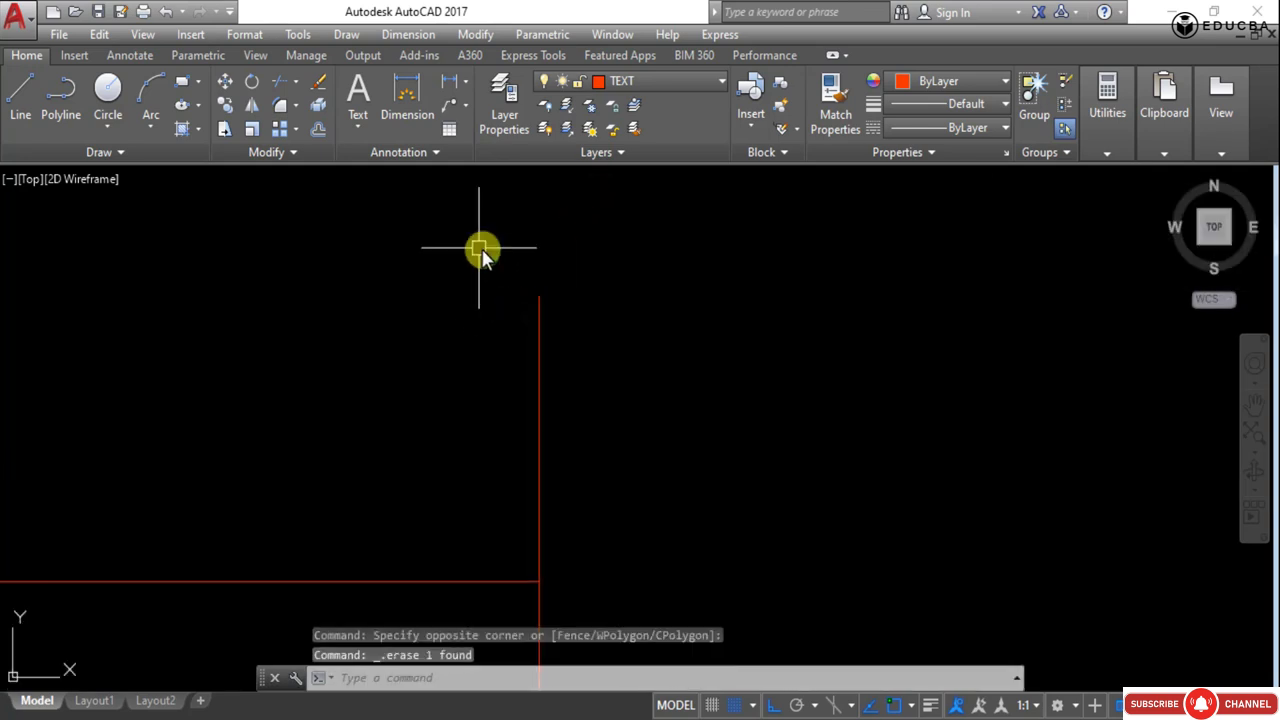
- Select the outline's top line to check it, then deselect it
scroll(570, 285, "down", 3)
scroll(508, 457, "down", 3)
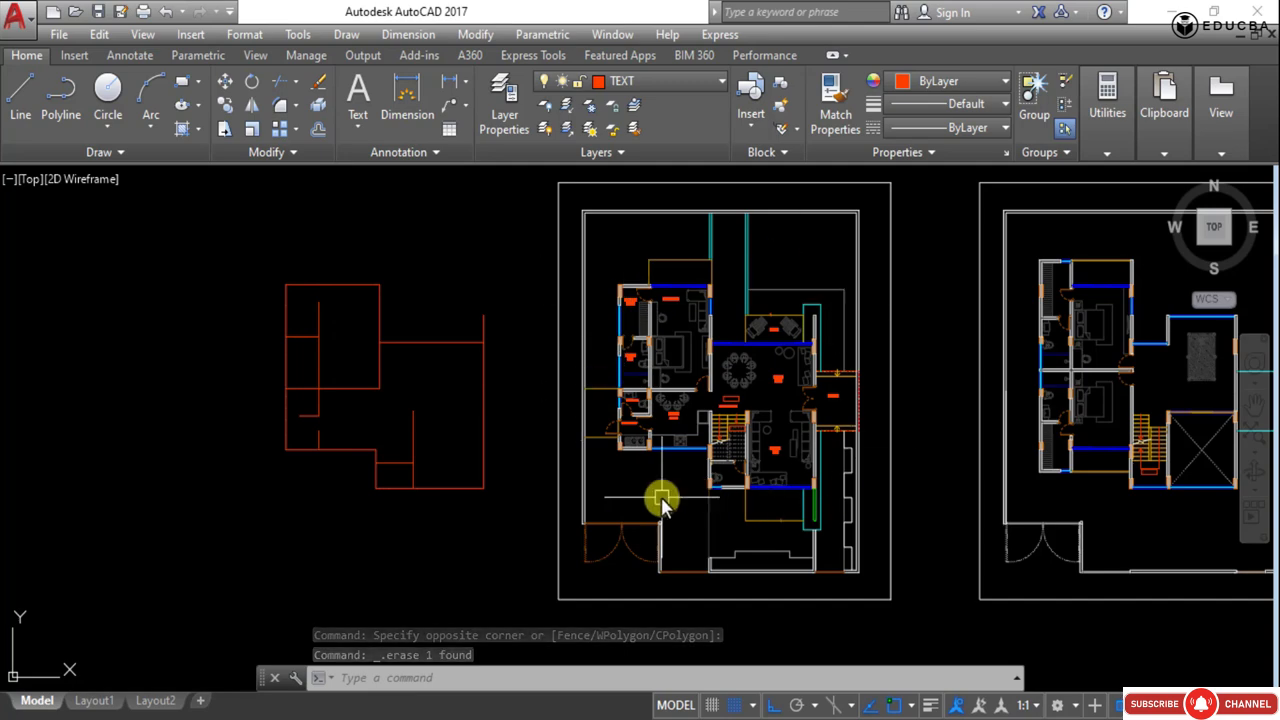
scroll(343, 440, "up", 4)
scroll(350, 425, "down", 2)
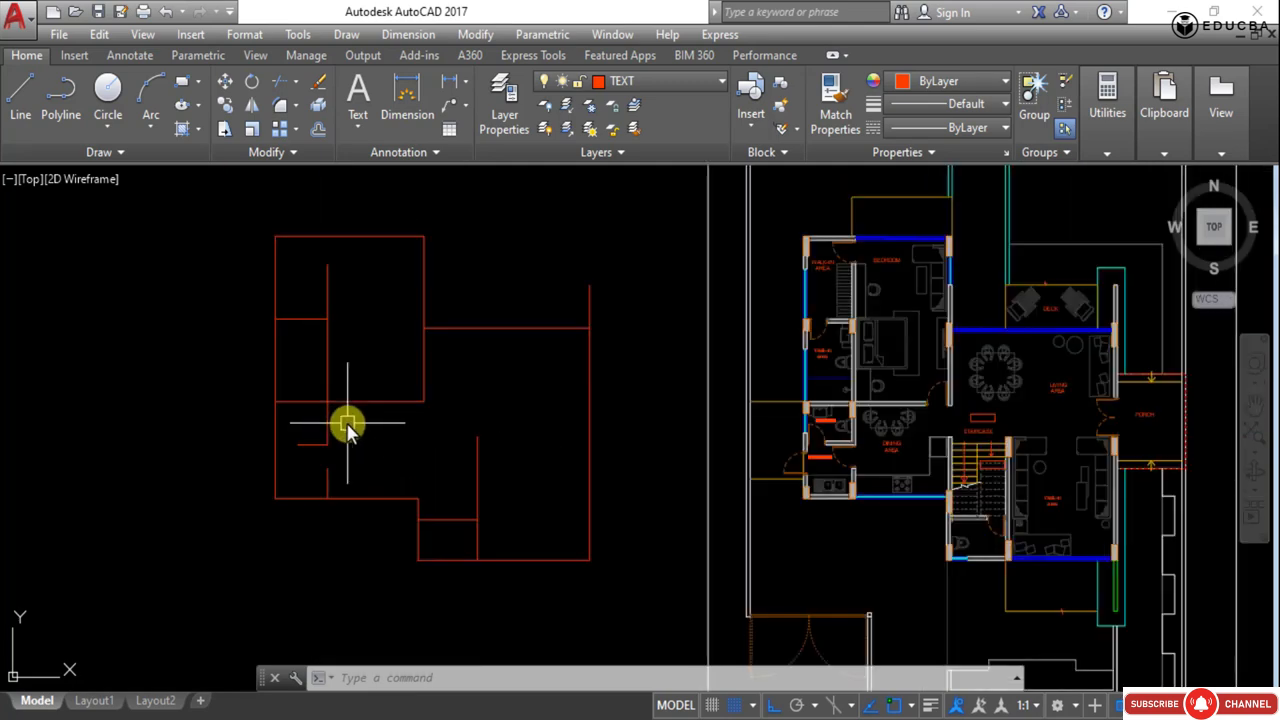
scroll(286, 323, "up", 2)
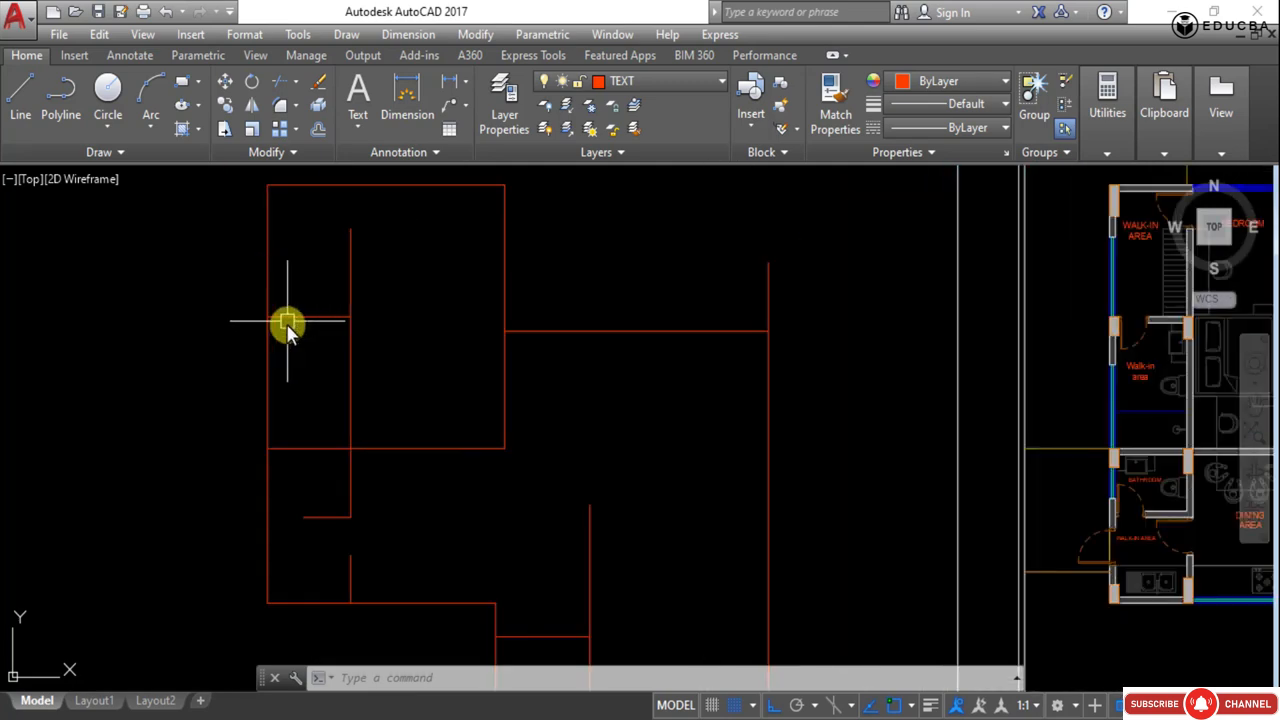
middle_click_drag(386, 268, 372, 338)
left_click(380, 260)
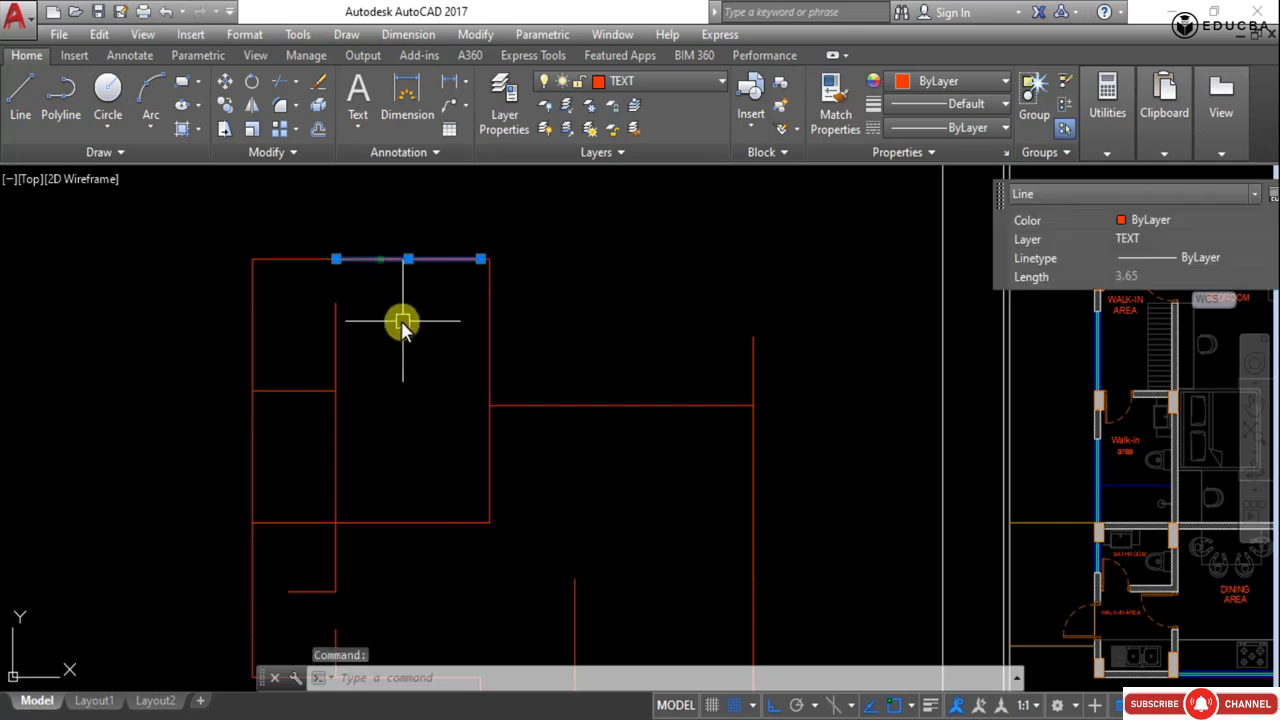
key("Escape")
- Explode all polylines of the extracted wall outline into separate lines
scroll(380, 286, "down", 5)
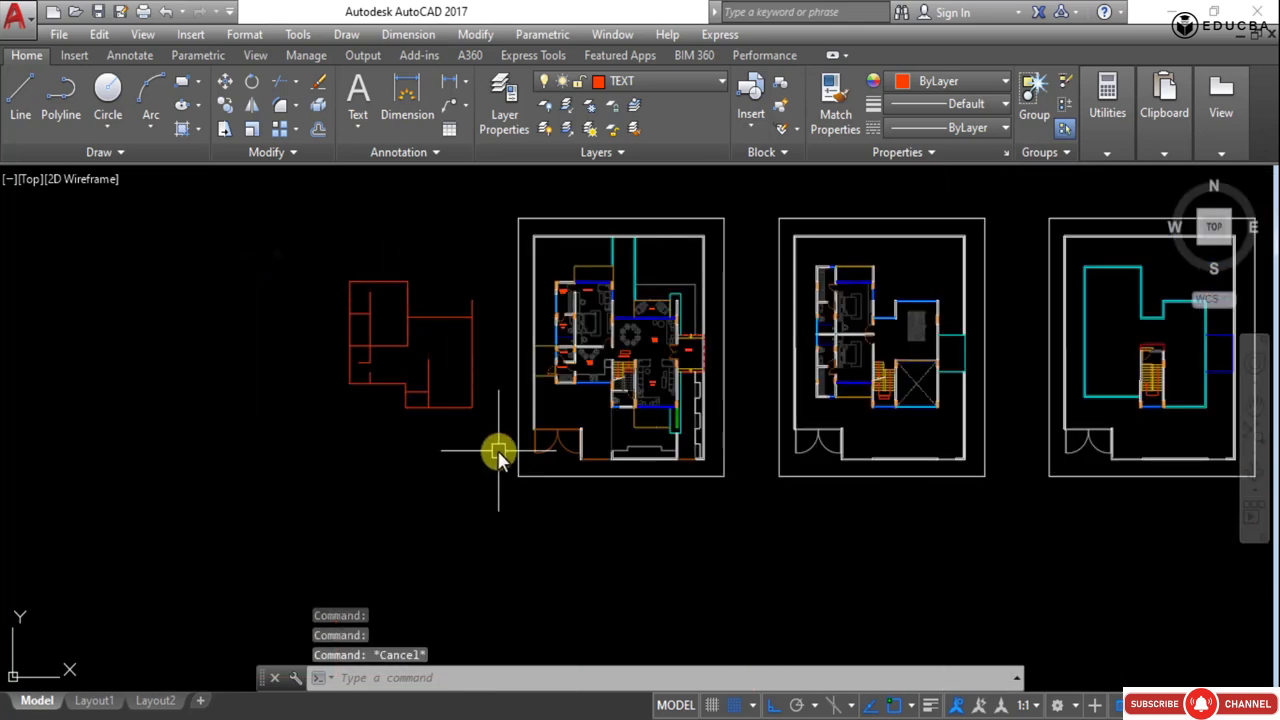
left_click(490, 440)
left_click(334, 323)
type("x")
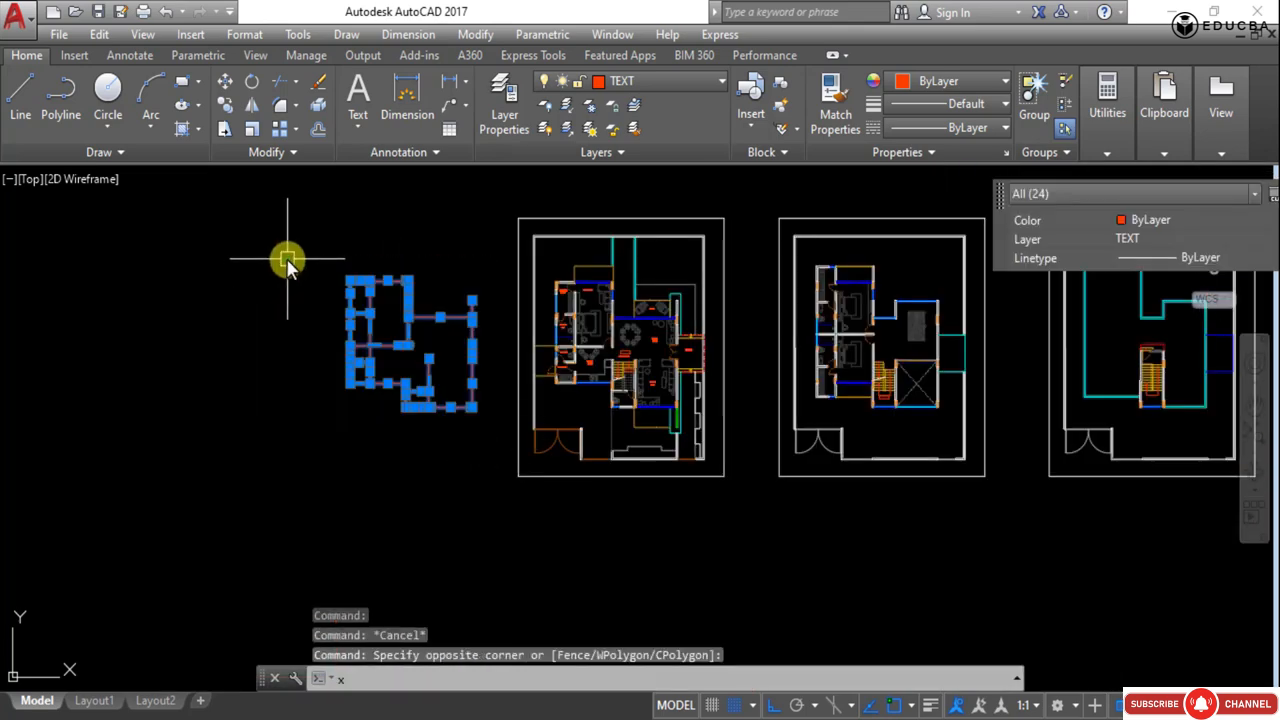
key("Return")
- Select individual lines of the exploded outline one at a time to inspect them, deselecting each
scroll(365, 336, "up", 2)
scroll(345, 328, "up", 2)
left_click(335, 330)
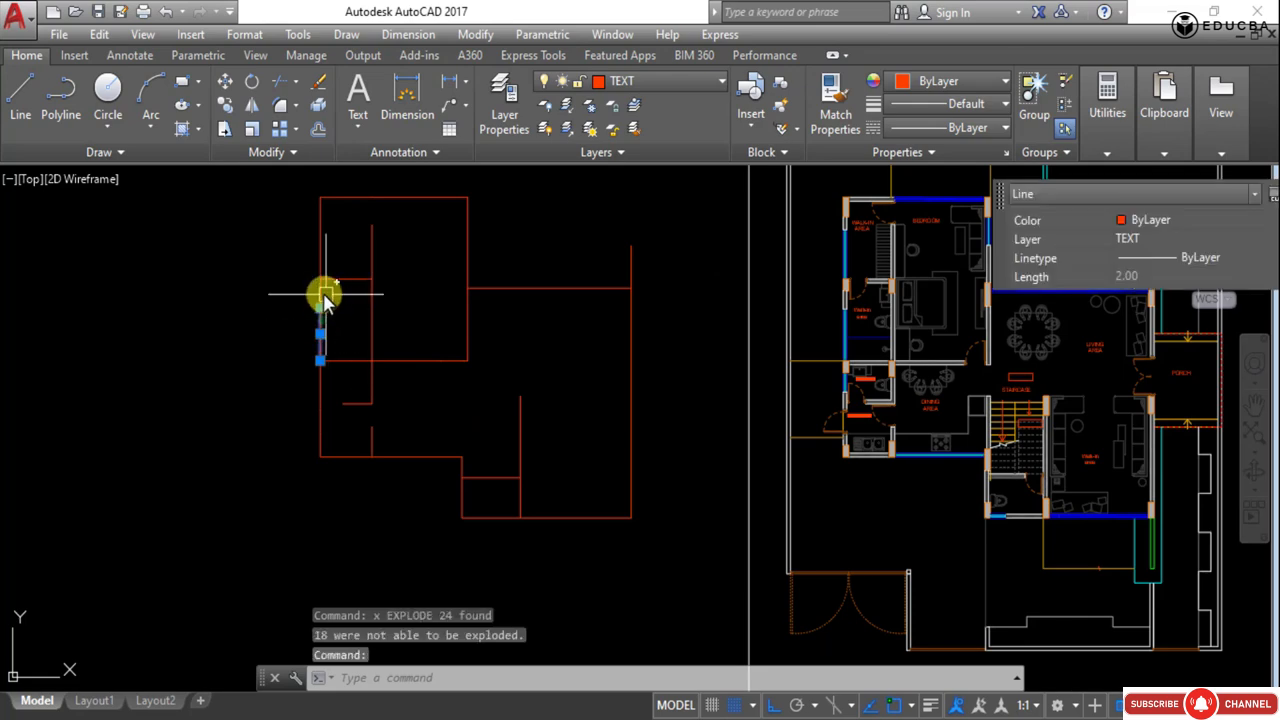
key("Escape")
scroll(318, 290, "up", 3)
left_click(318, 284)
scroll(252, 303, "down", 2)
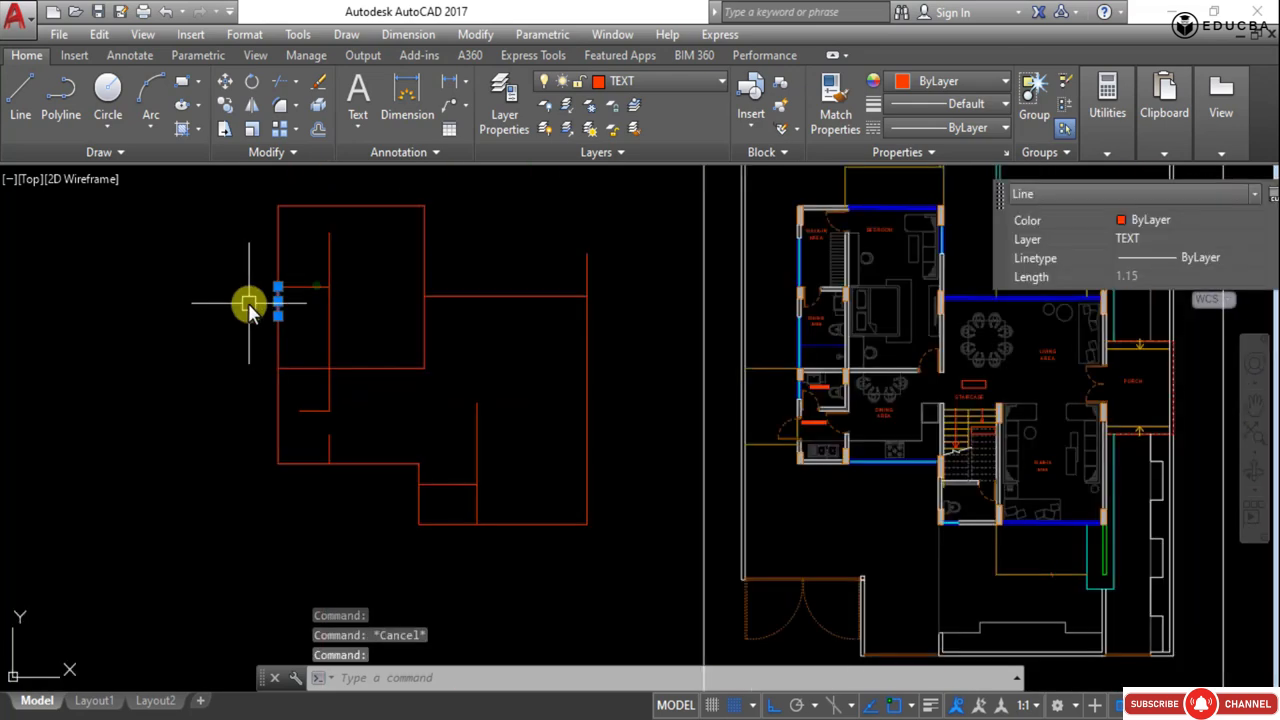
key("Escape")
scroll(276, 337, "up", 2)
left_click(272, 337)
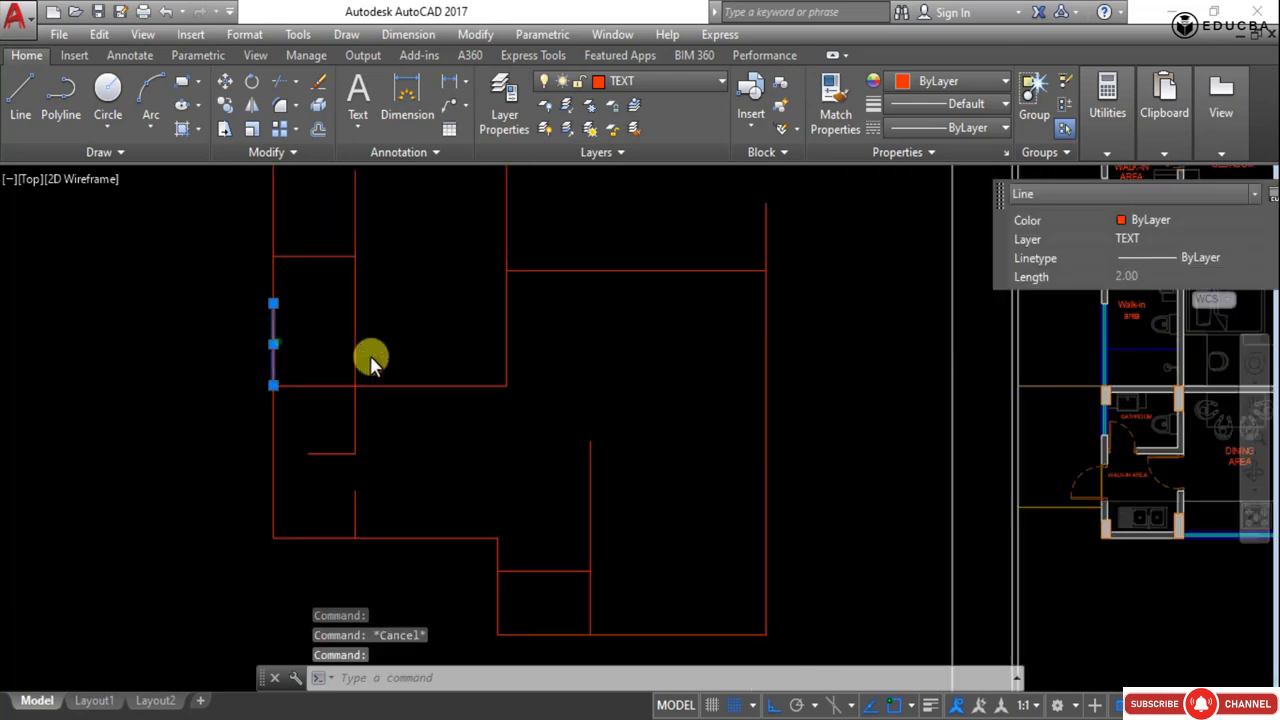
scroll(371, 360, "down", 2)
scroll(508, 394, "down", 6)
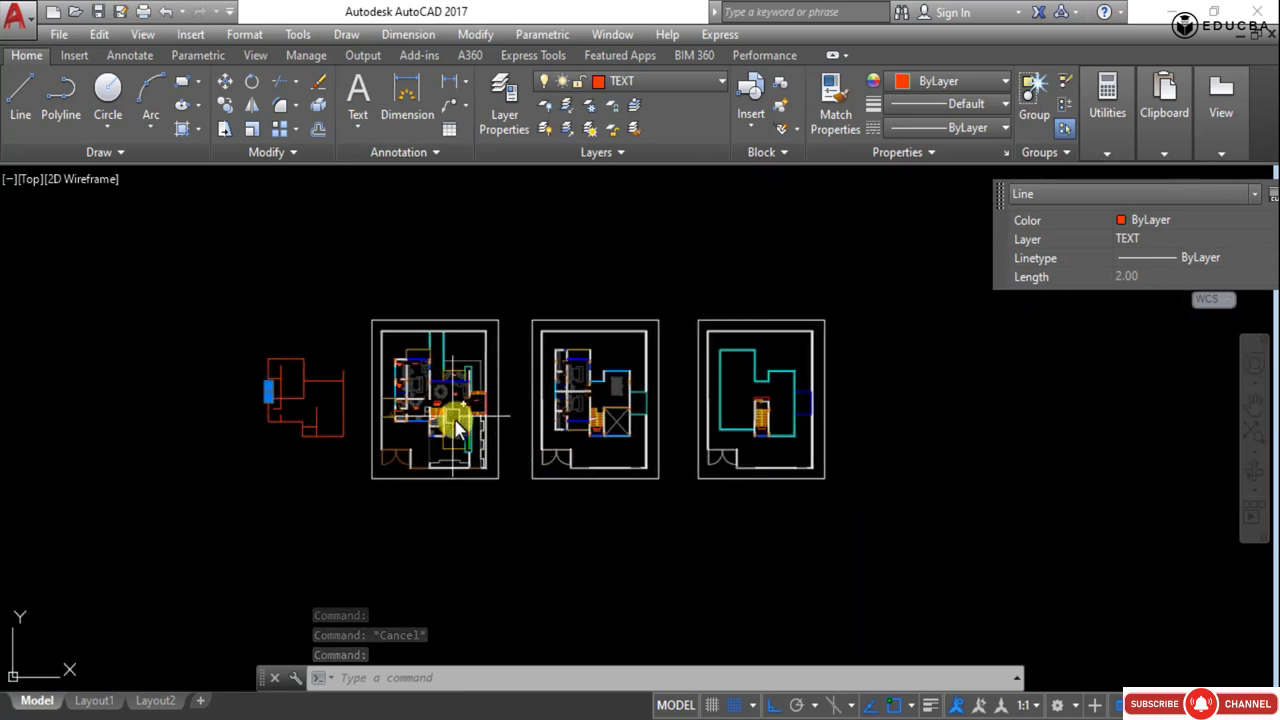
scroll(462, 424, "up", 4)
scroll(462, 424, "down", 2)
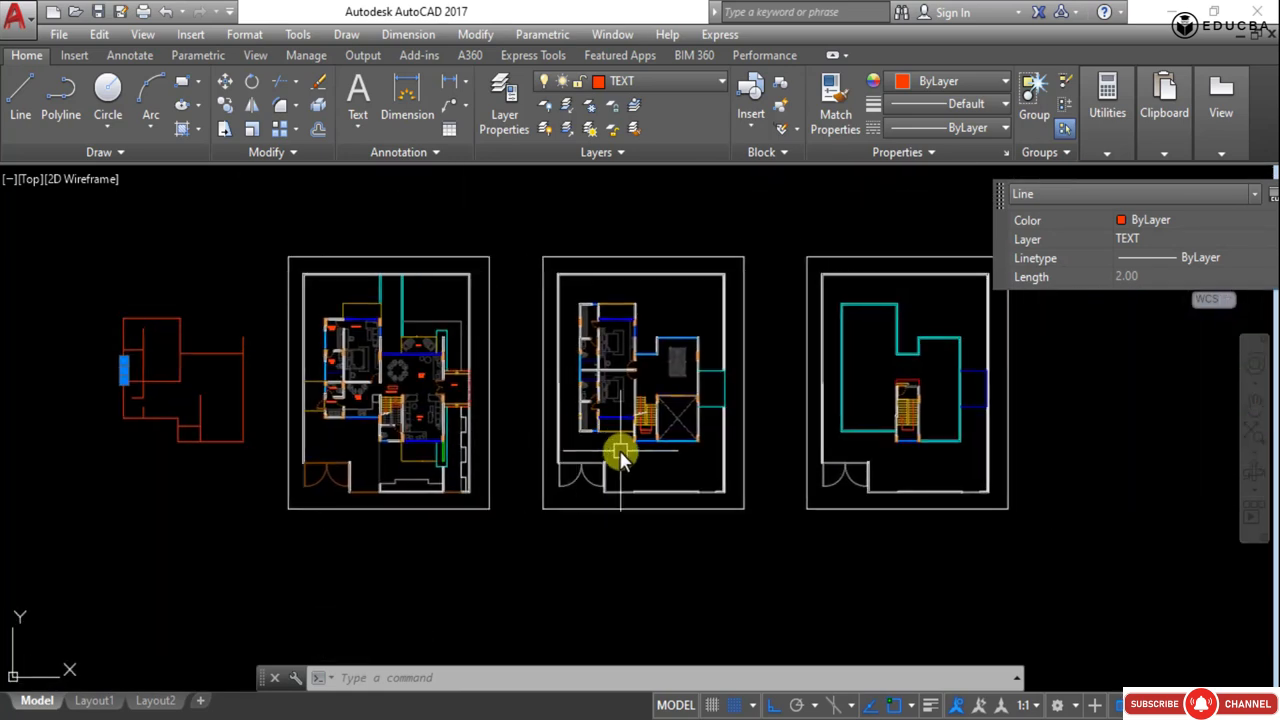
key("Escape")
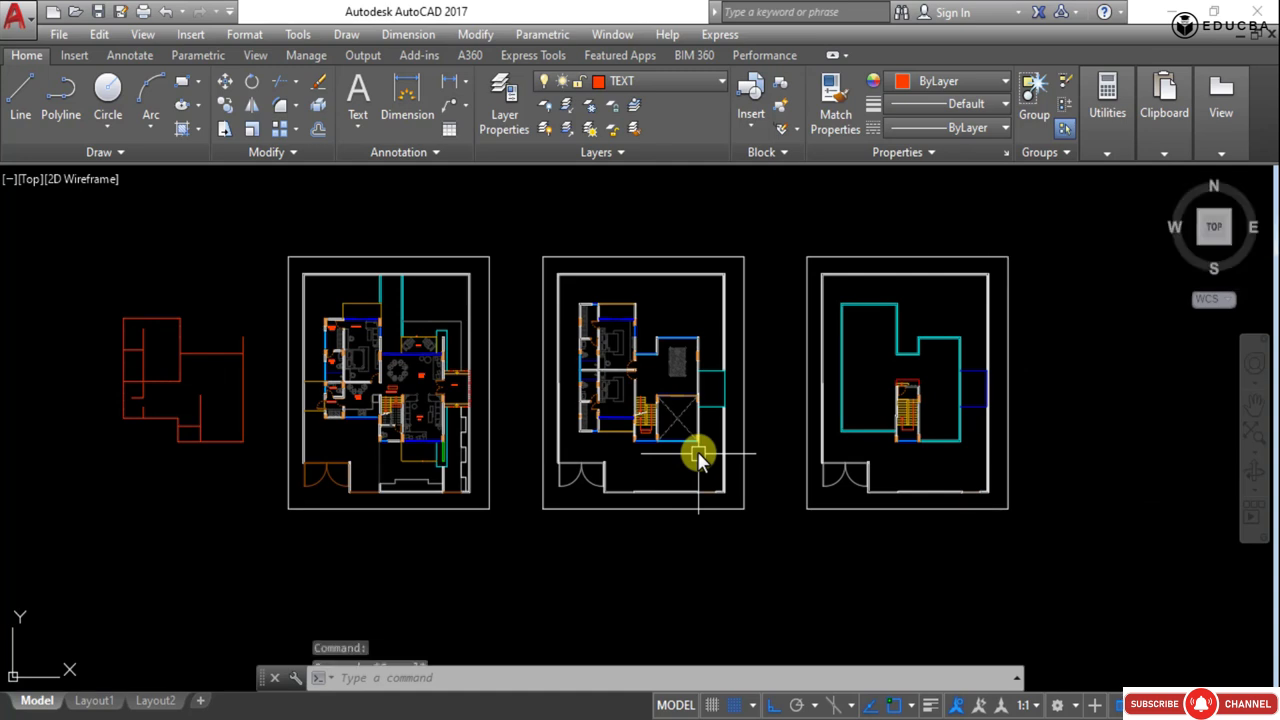
- Save the drawing
scroll(573, 430, "down", 2)
mouse_move(652, 438)
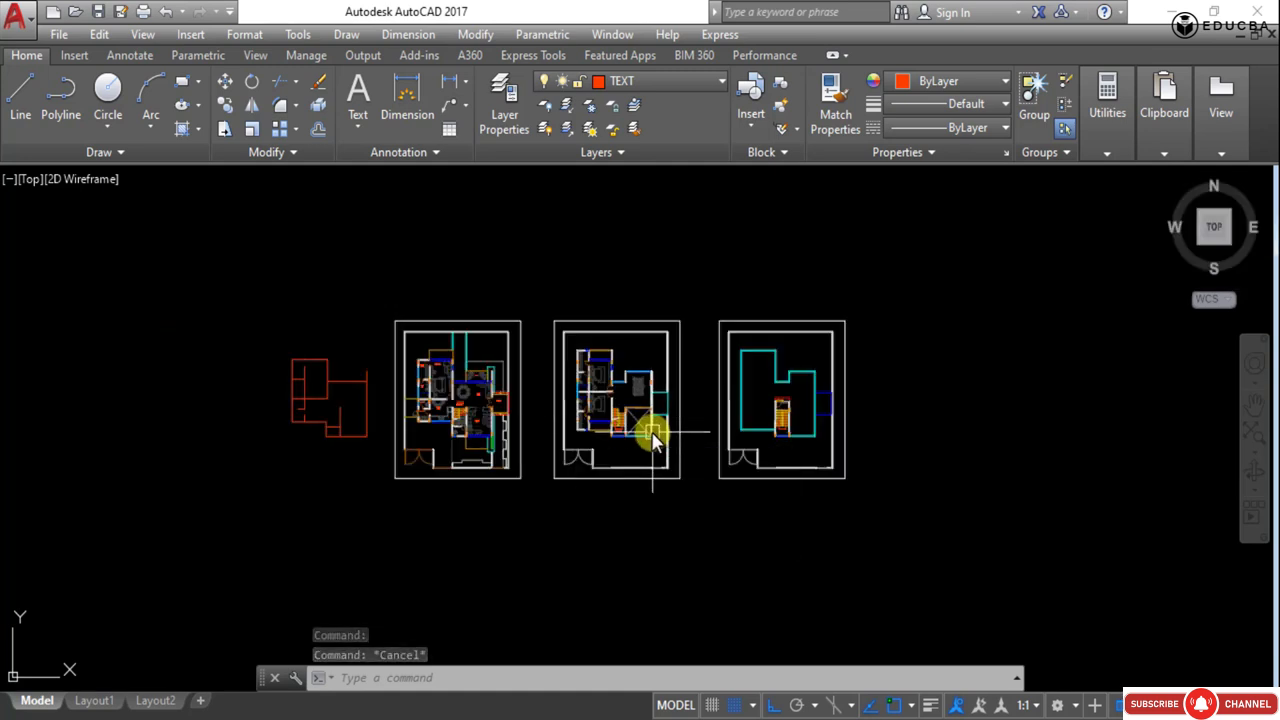
key("ctrl+s")
scroll(301, 431, "down", 1)
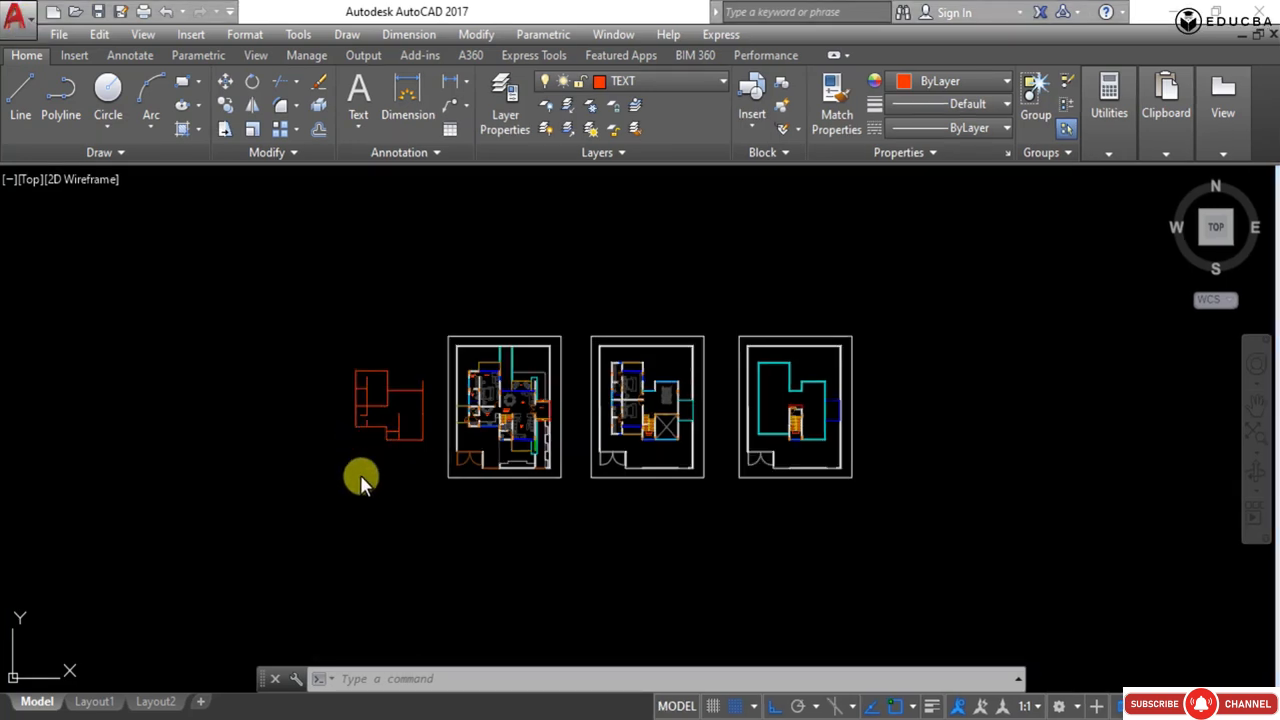
scroll(378, 450, "up", 4)
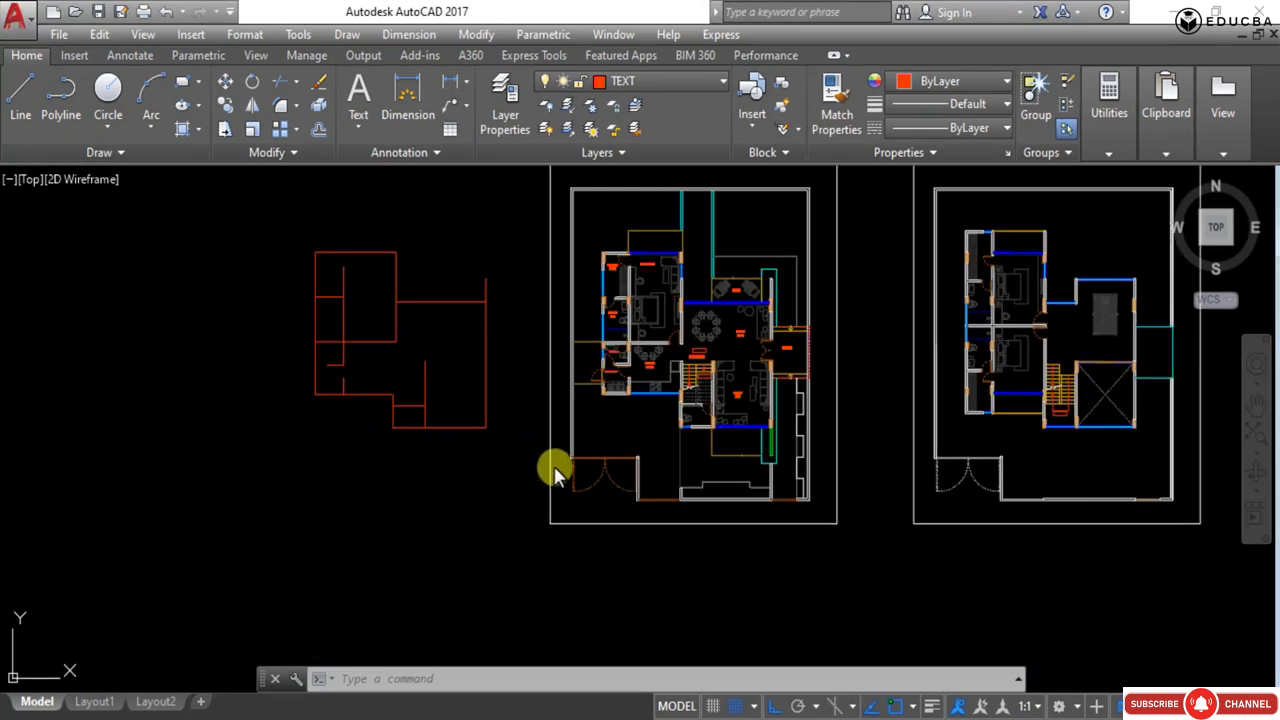
scroll(389, 357, "down", 5)
scroll(489, 424, "up", 6)
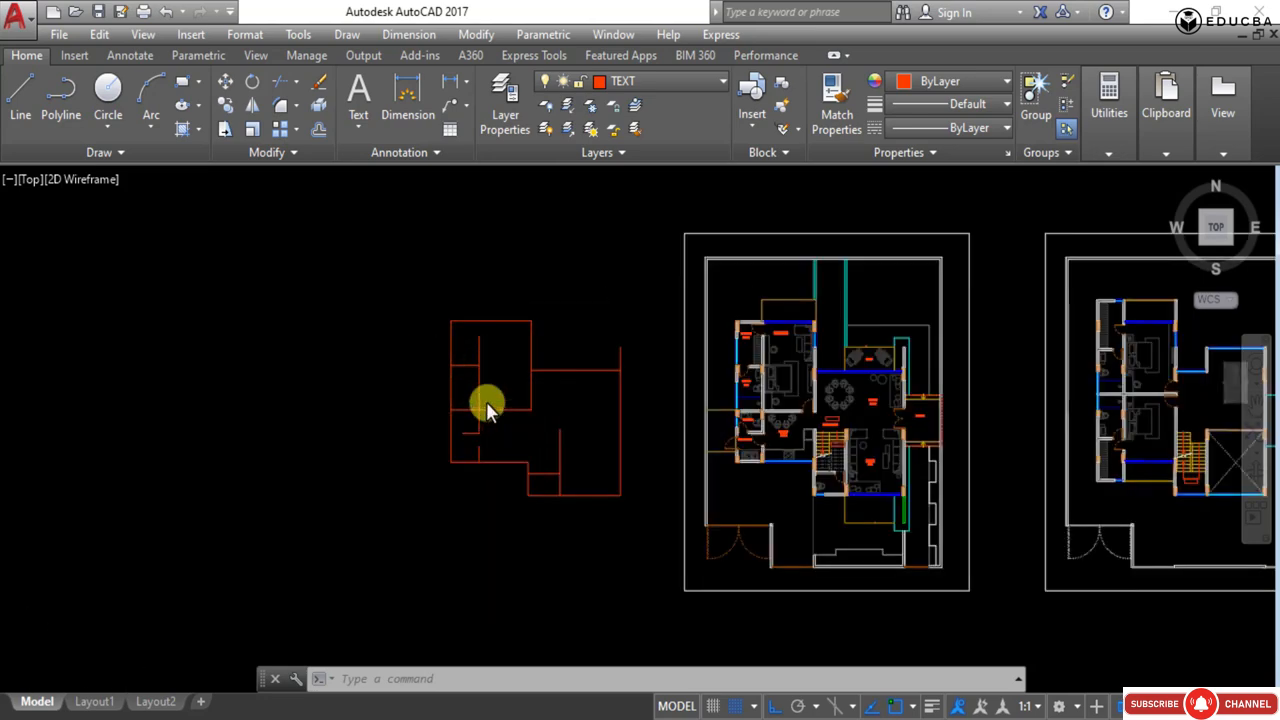
- Zoom to the extents of the drawing
left_click(537, 451)
left_click(394, 329)
key("Escape")
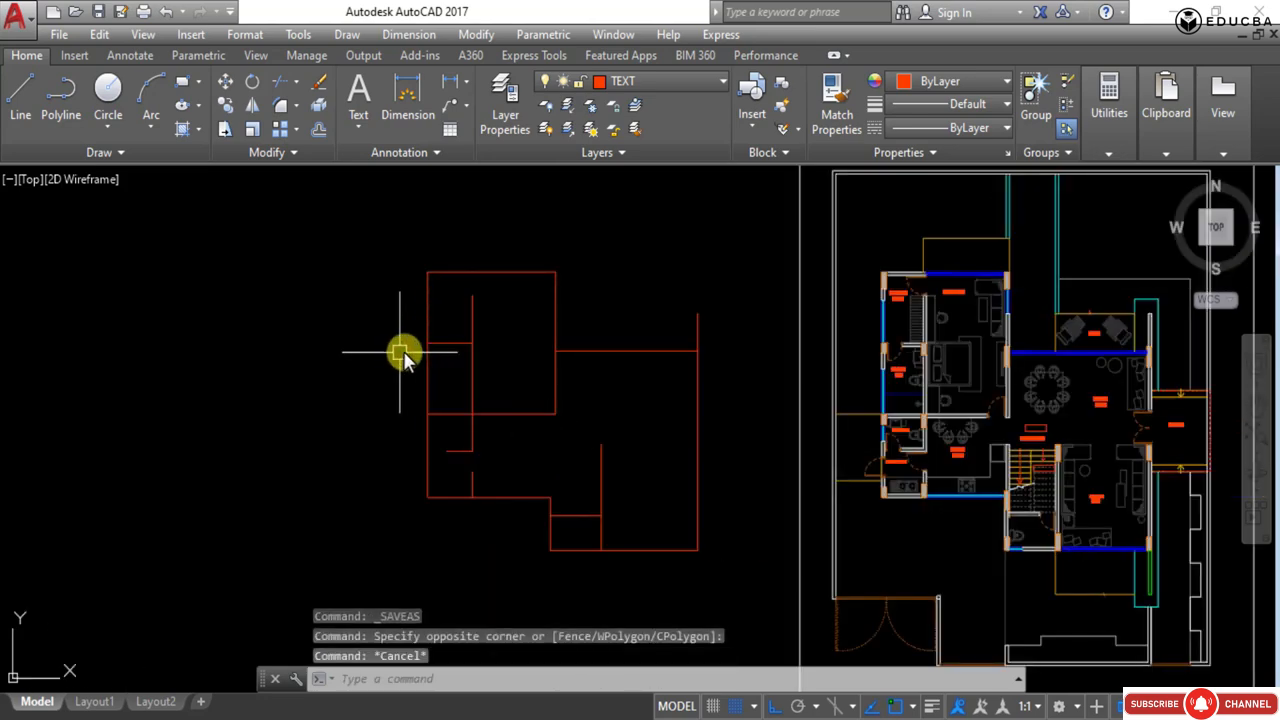
scroll(461, 358, "down", 5)
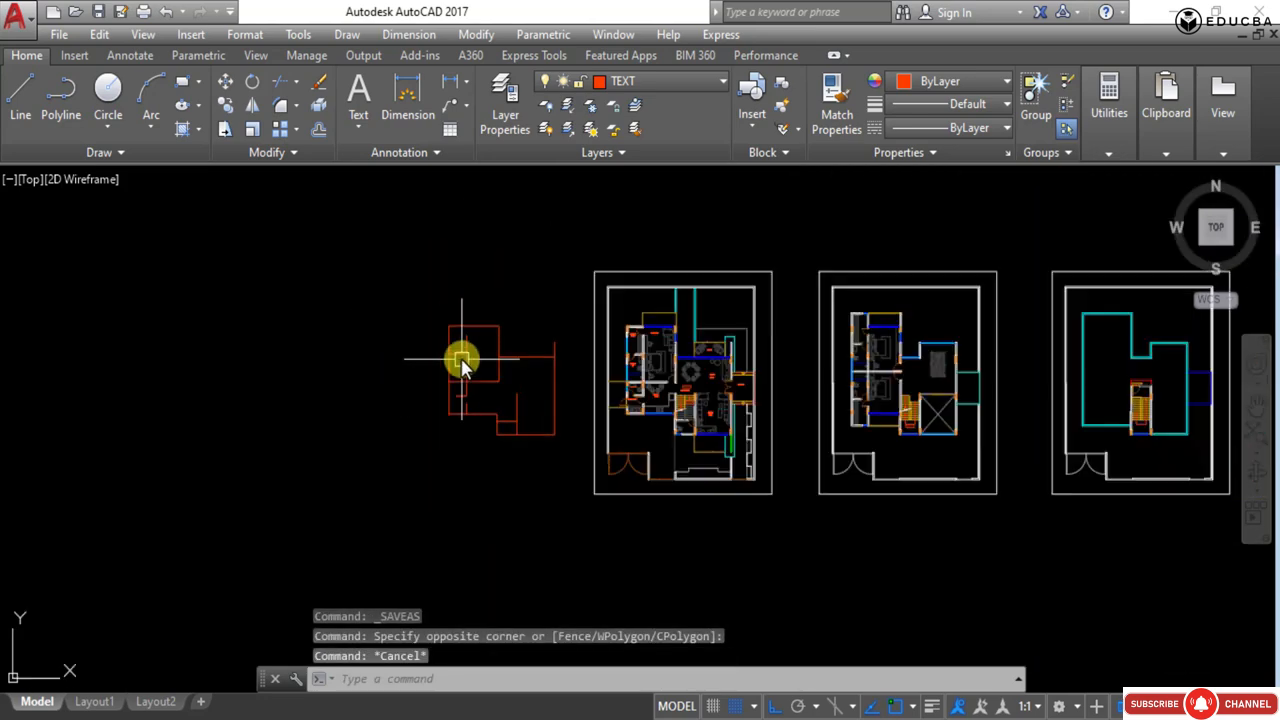
middle_click_drag(612, 368, 393, 346)
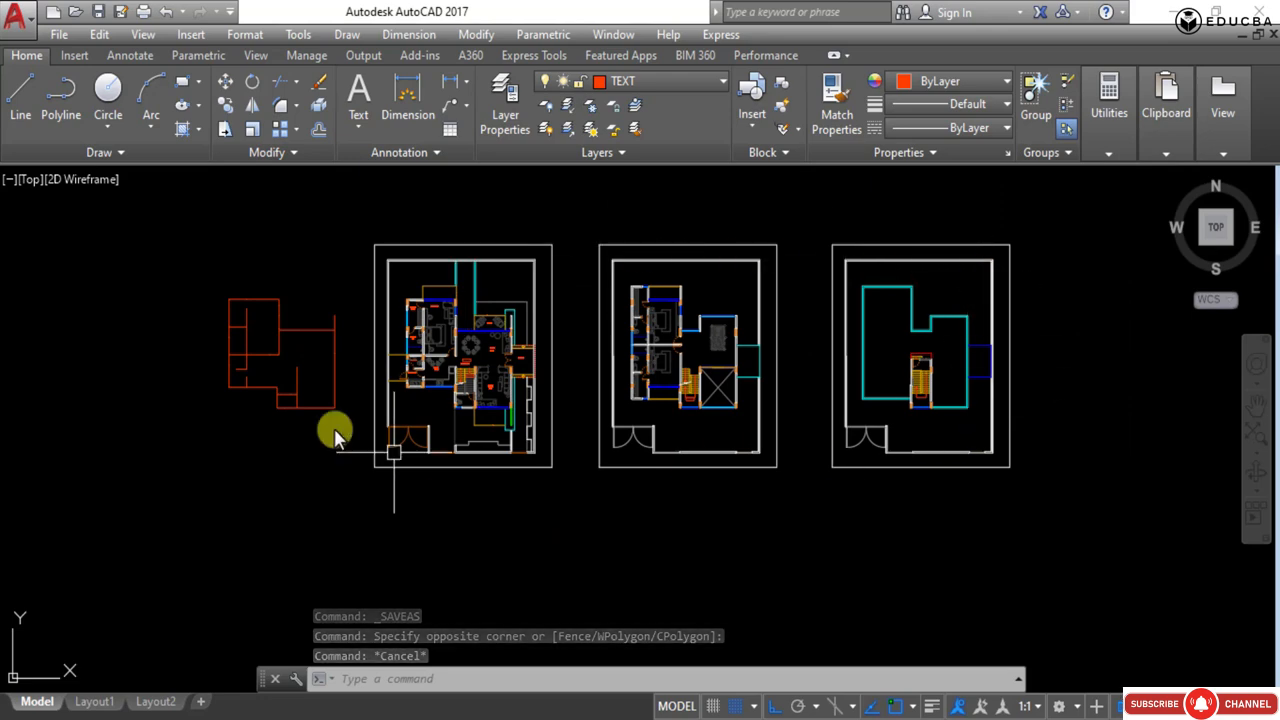
scroll(449, 403, "down", 3)
type("z")
key("Return")
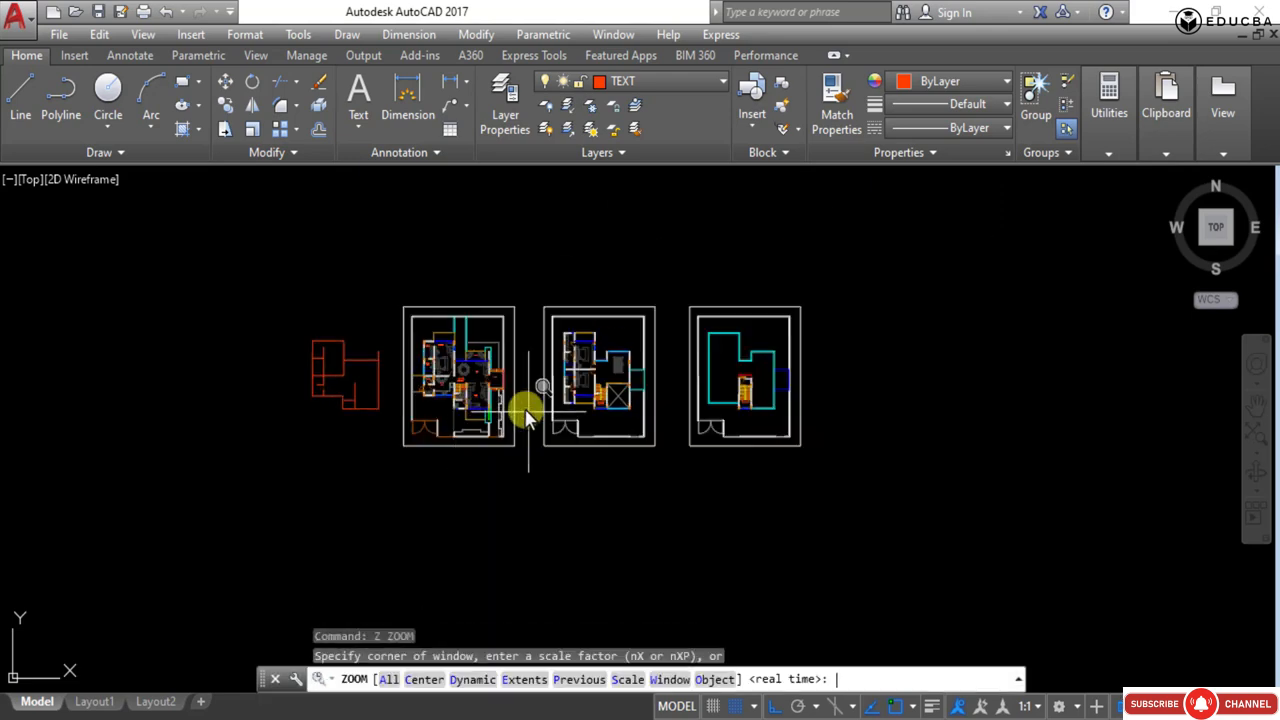
type("e")
key("Return")
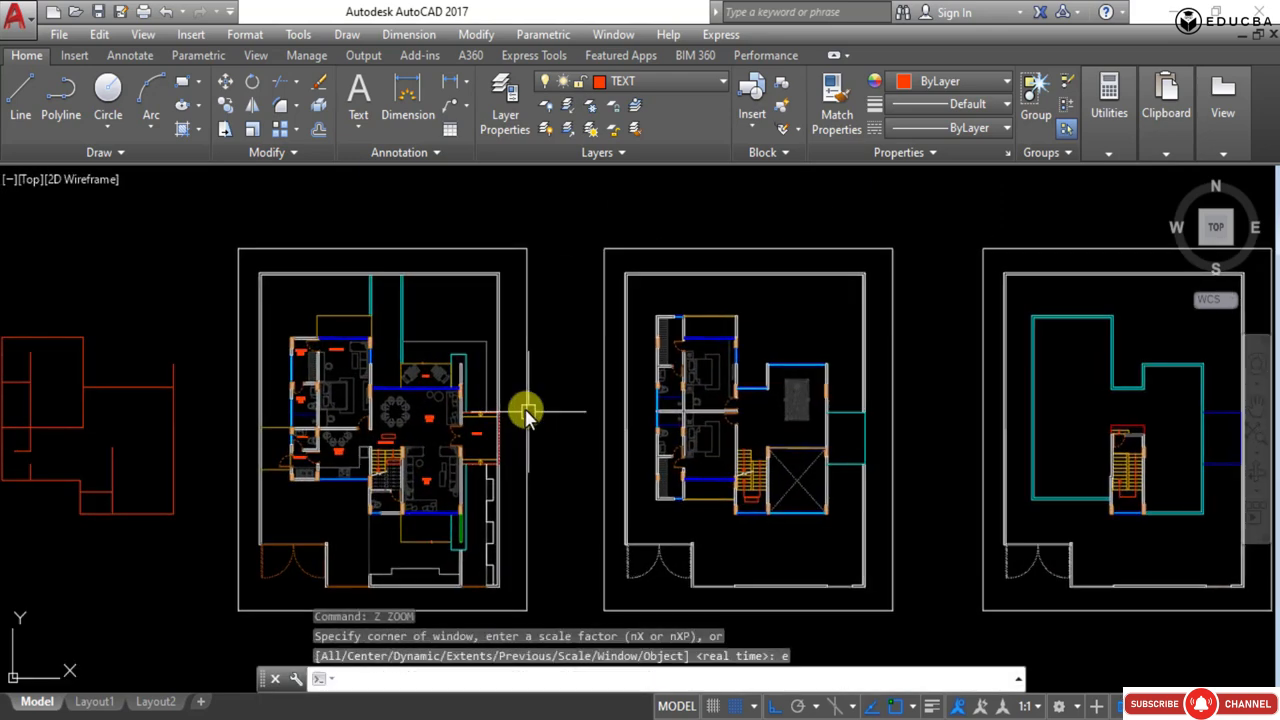
scroll(729, 420, "down", 3)
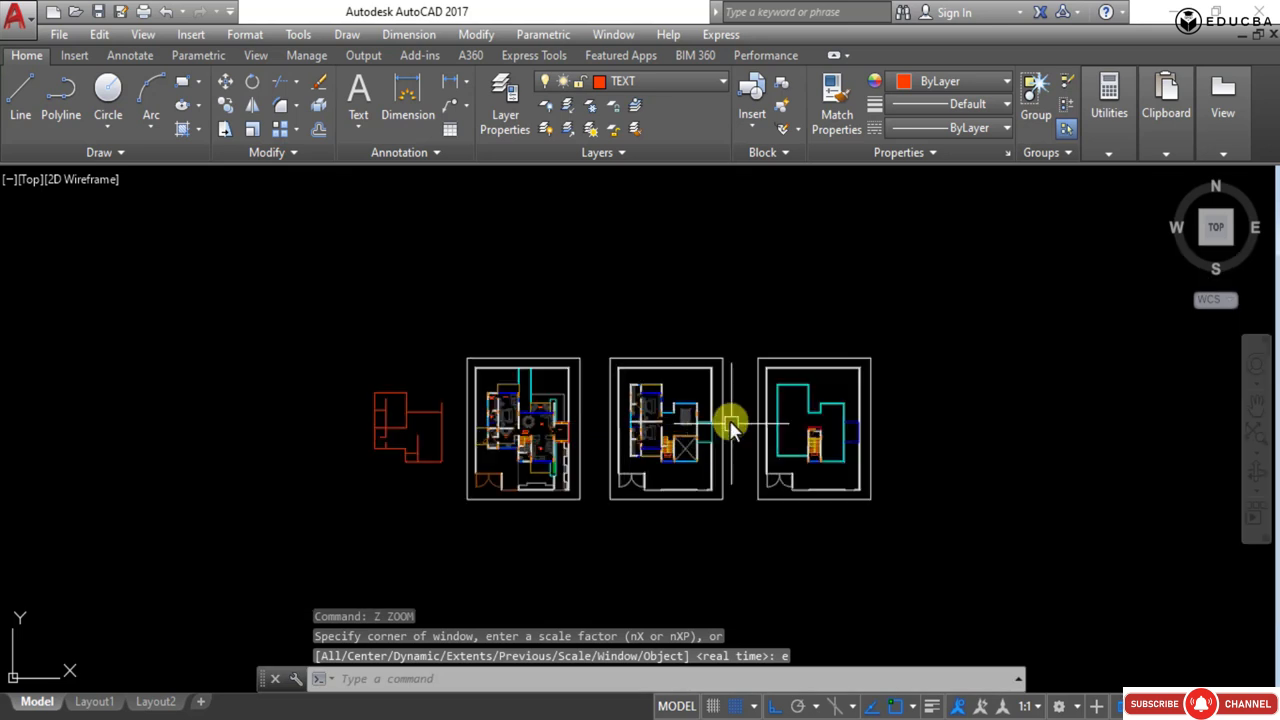
- Delete the three original floor plans, keeping only the extracted wall outline
mouse_move(729, 420)
middle_mouse_down()
mouse_move(680, 360)
mouse_move(543, 435)
middle_mouse_up()
scroll(672, 395, "down", 2)
left_click(748, 505)
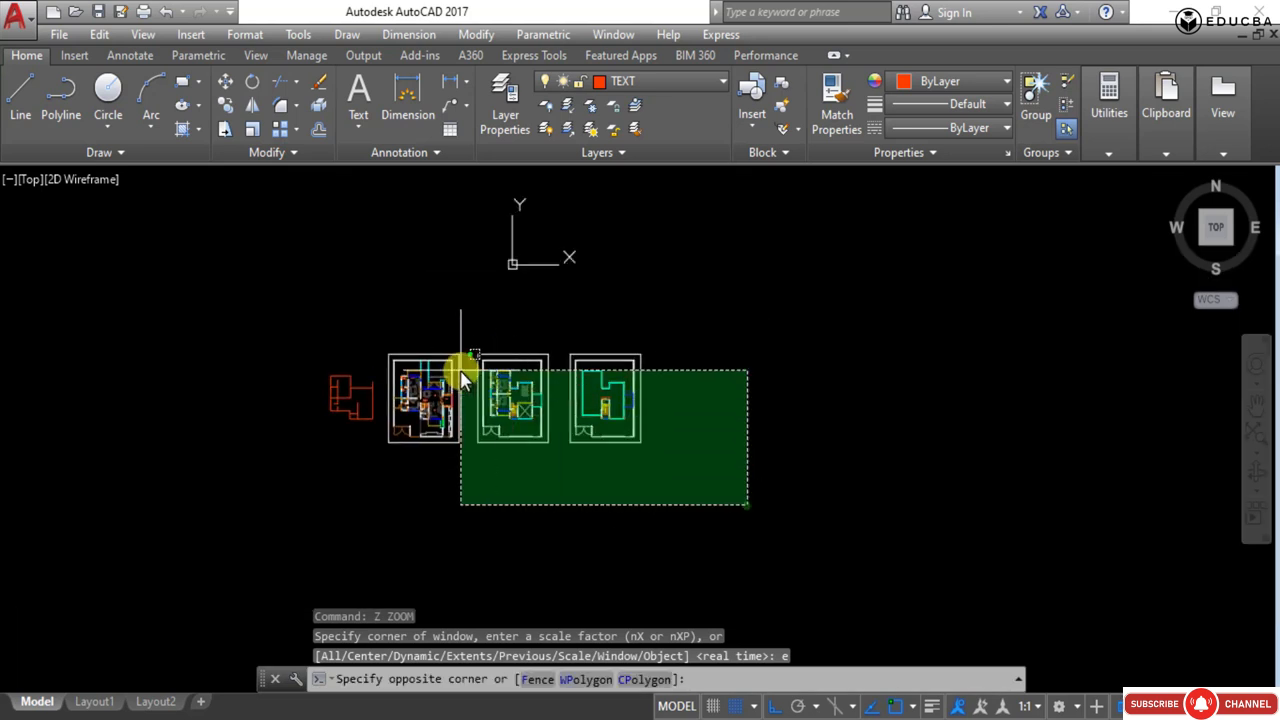
left_click(388, 318)
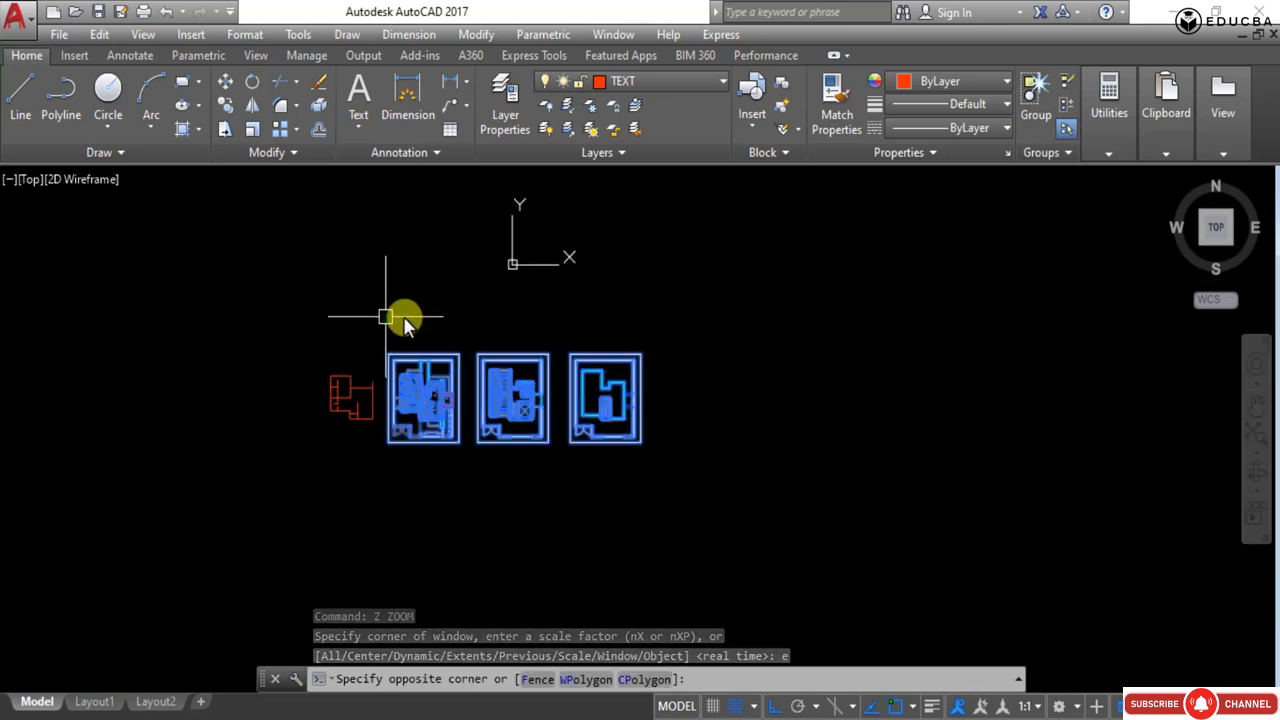
key("Delete")
- Try to delete the leftover furniture objects remaining from the first two plans
middle_click_drag(480, 425, 597, 492)
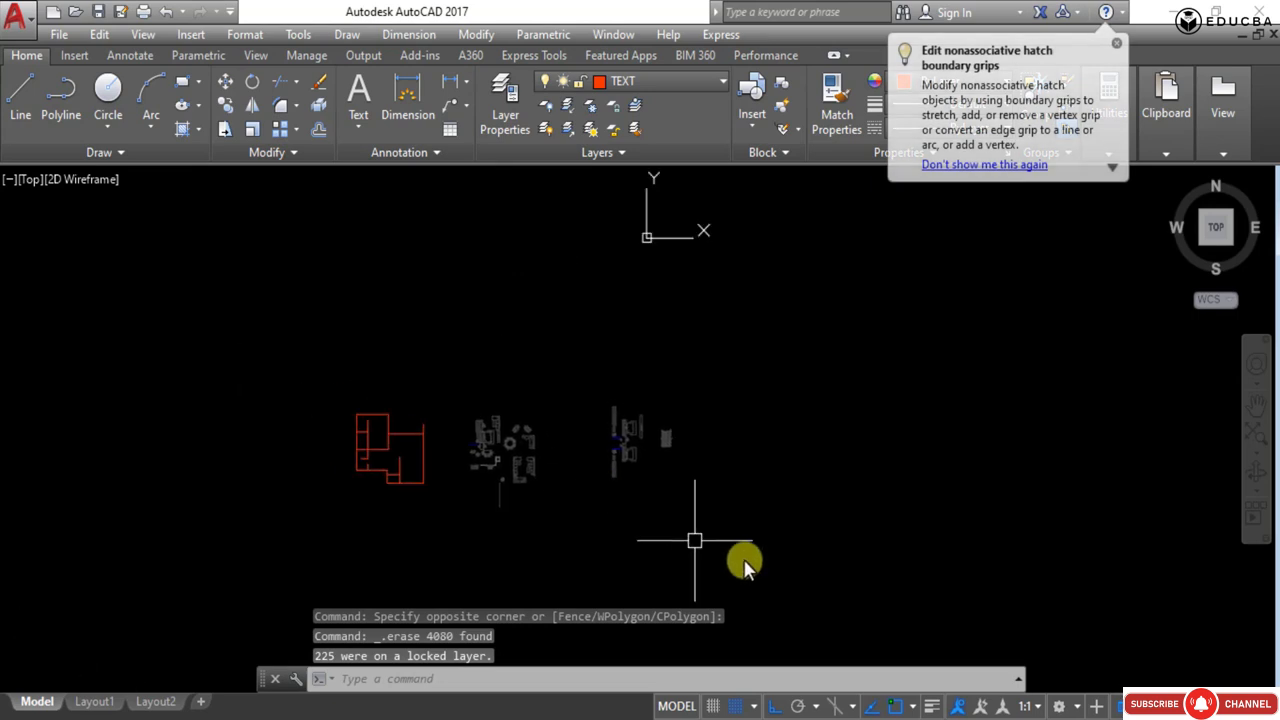
left_click(757, 551)
left_click(540, 340)
left_click(606, 561)
left_click(476, 430)
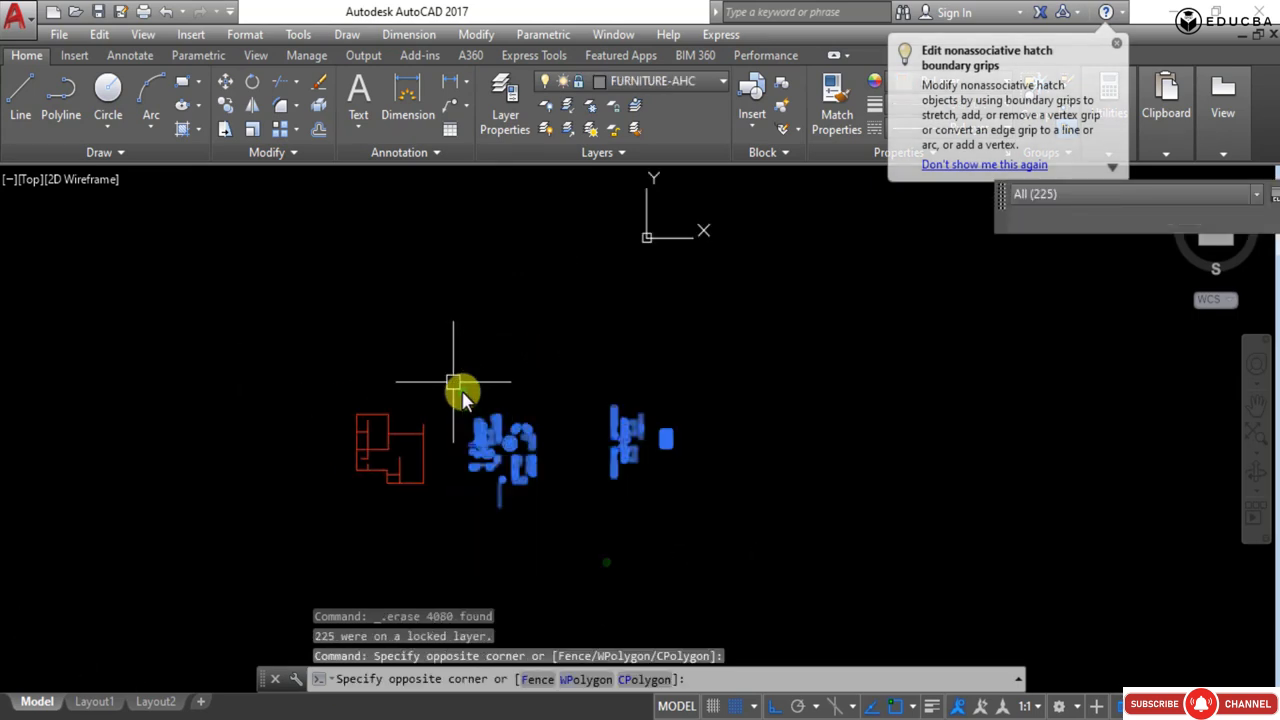
key("Delete")
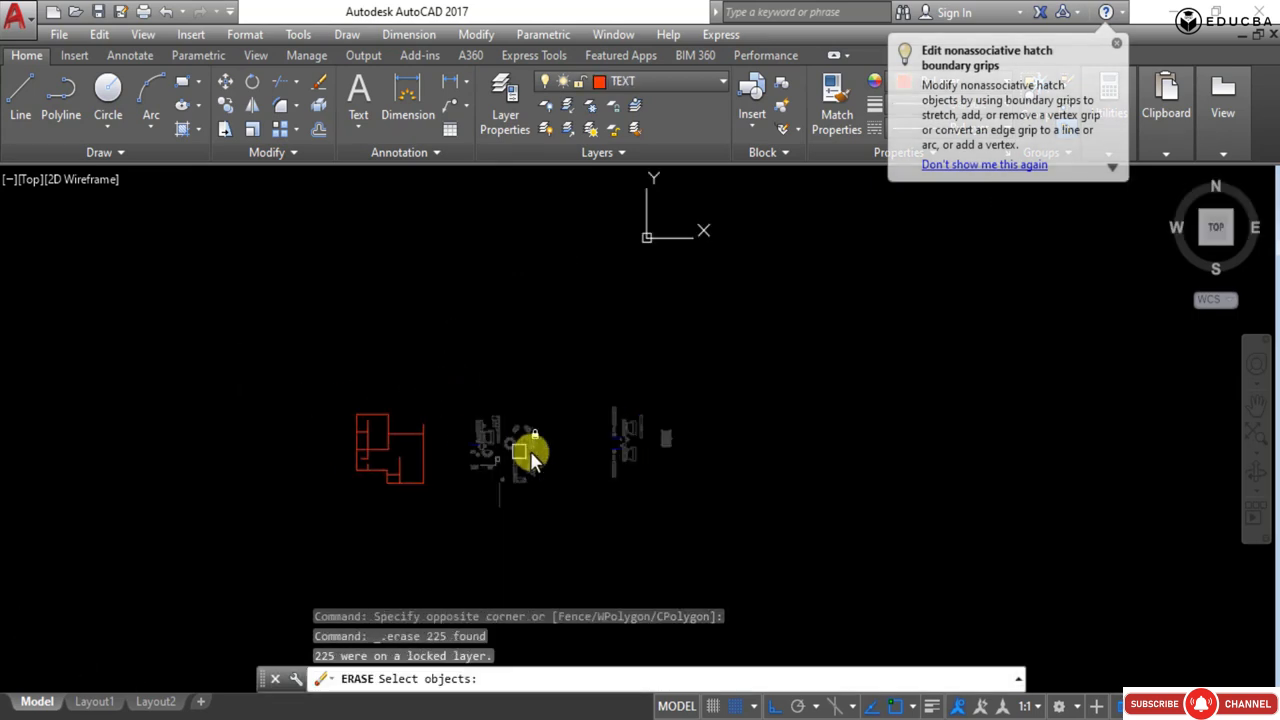
- Unlock the FURNITURE-AHC layer and delete the selected leftover furniture objects
key("Escape")
left_click(682, 512)
left_click(478, 362)
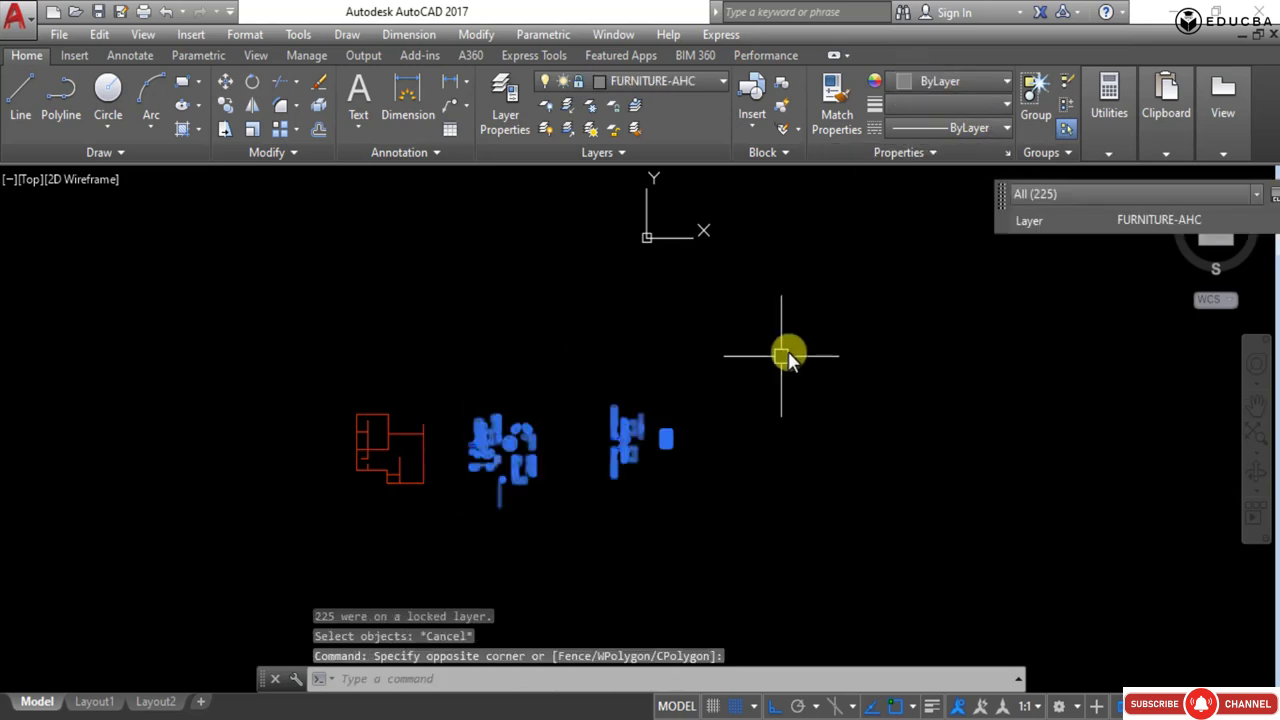
left_click(575, 82)
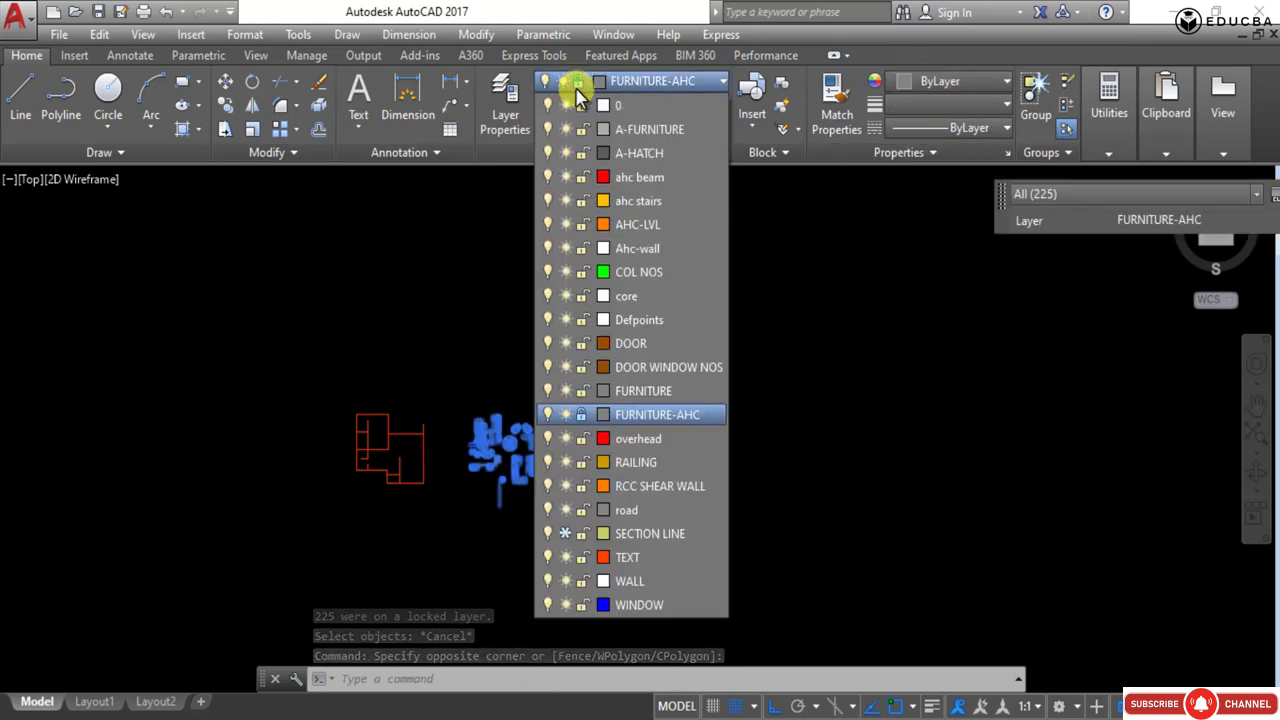
left_click(582, 414)
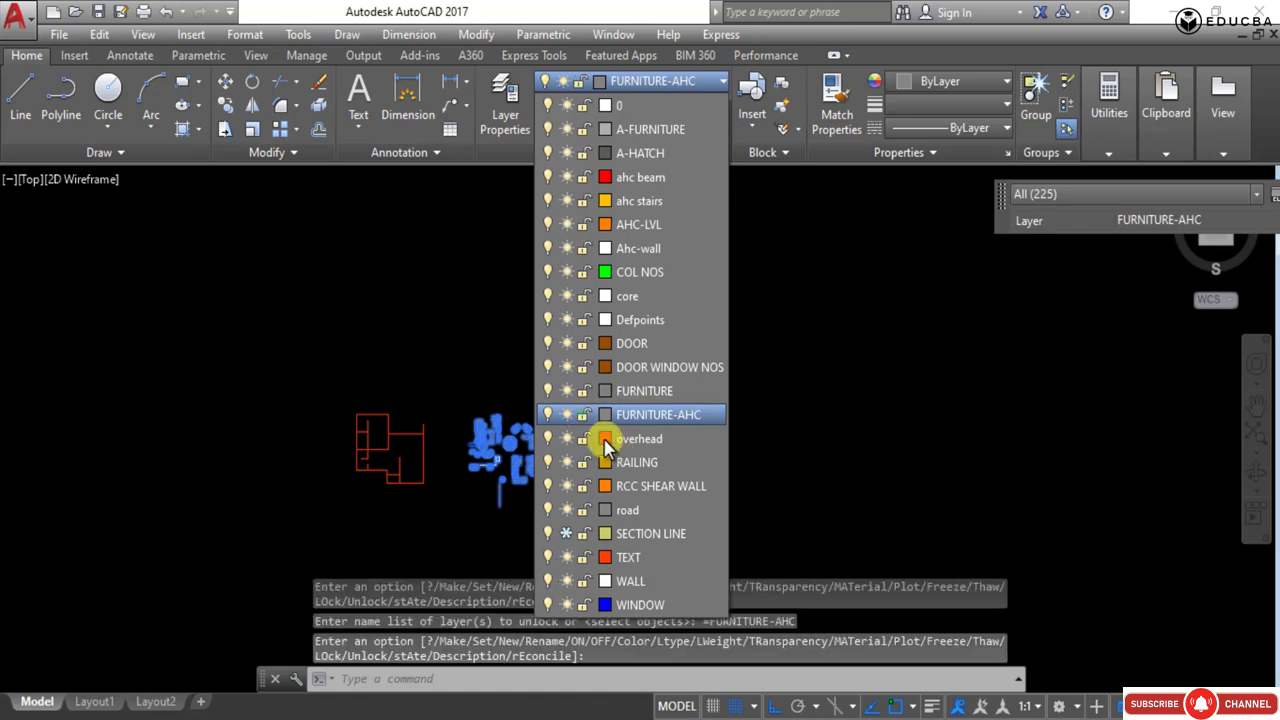
key("Delete")
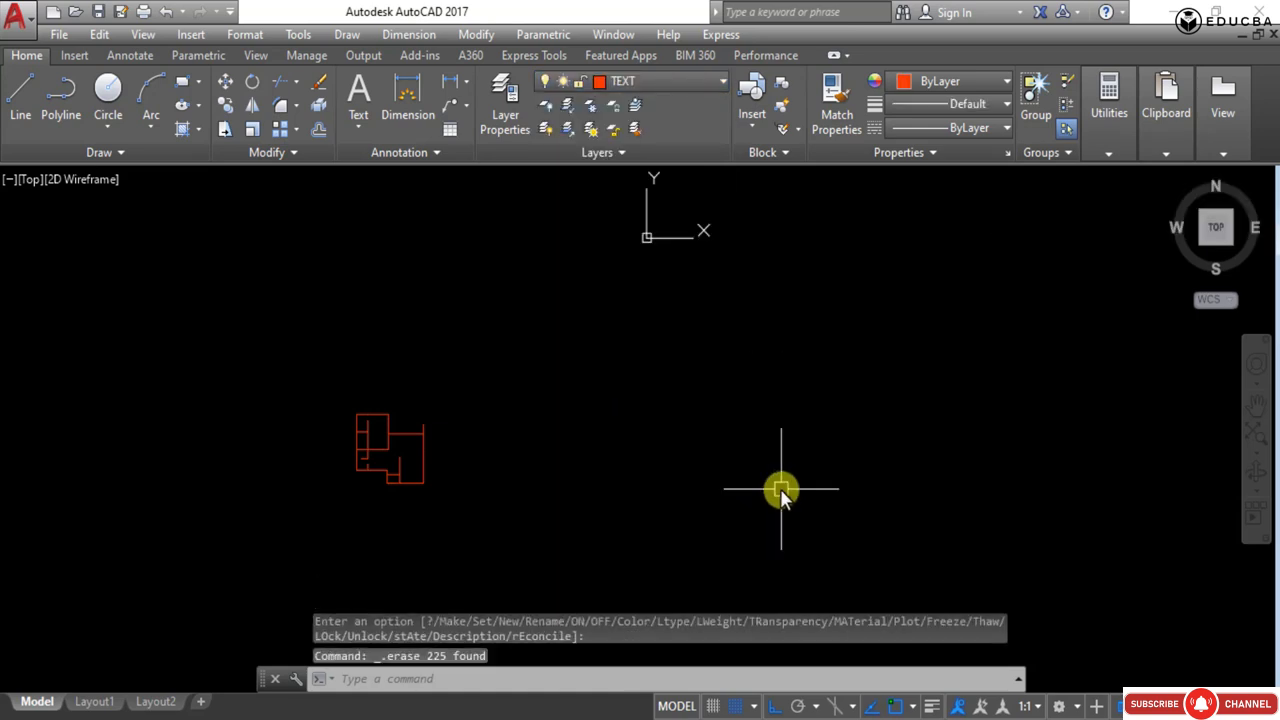
- Zoom to the drawing extents and save it as 'sketchup trace file' in the Google Sketchup folder with sheet and view thumbnails updated
type("z")
key("Return")
type("e")
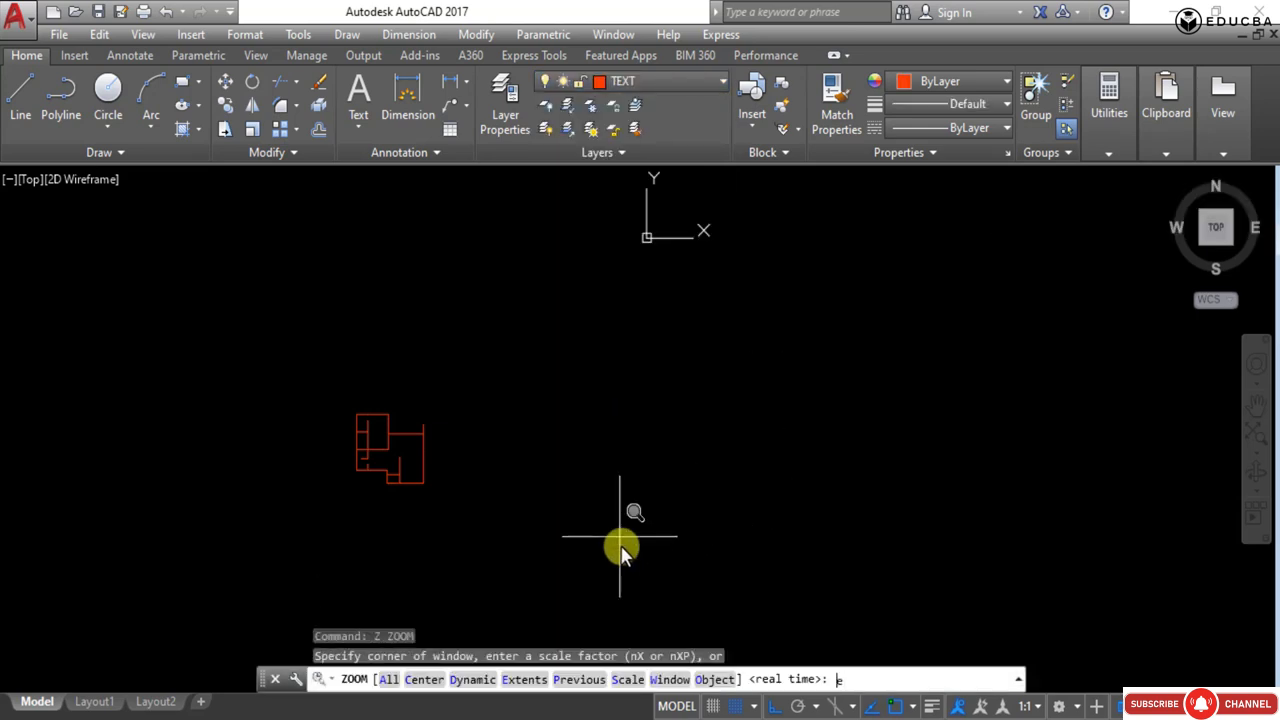
key("Return")
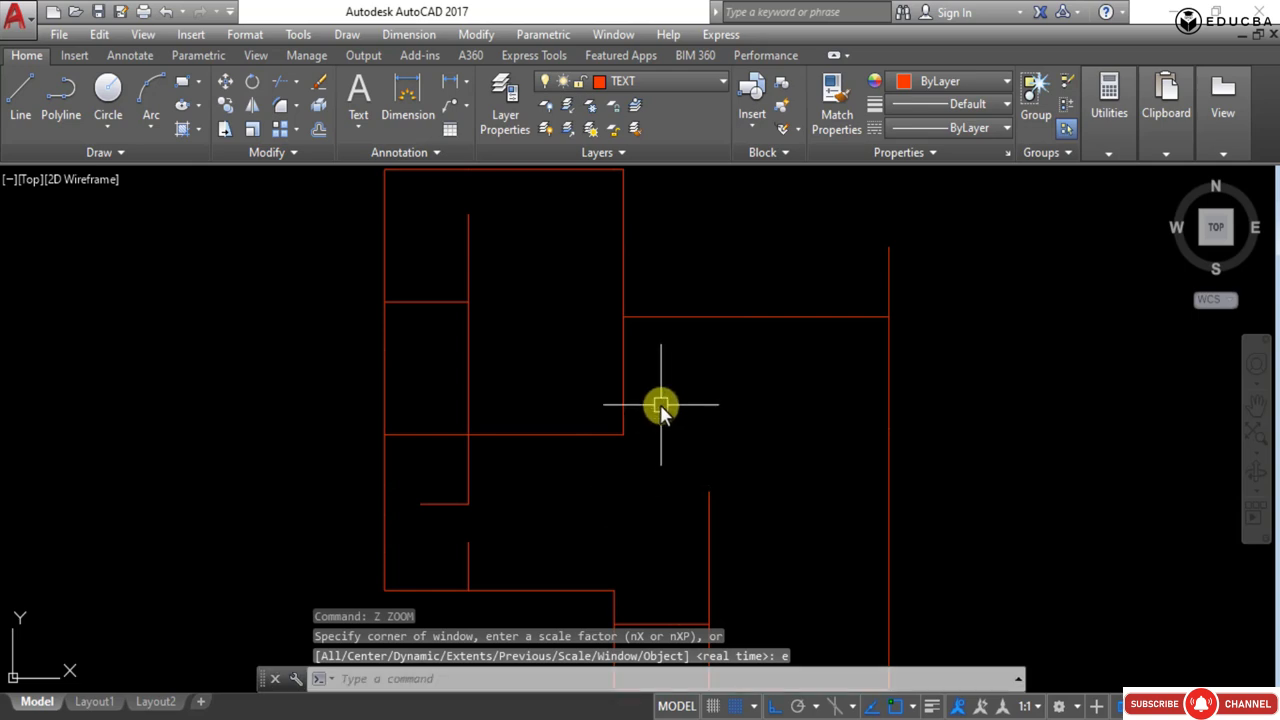
scroll(690, 395, "down", 4)
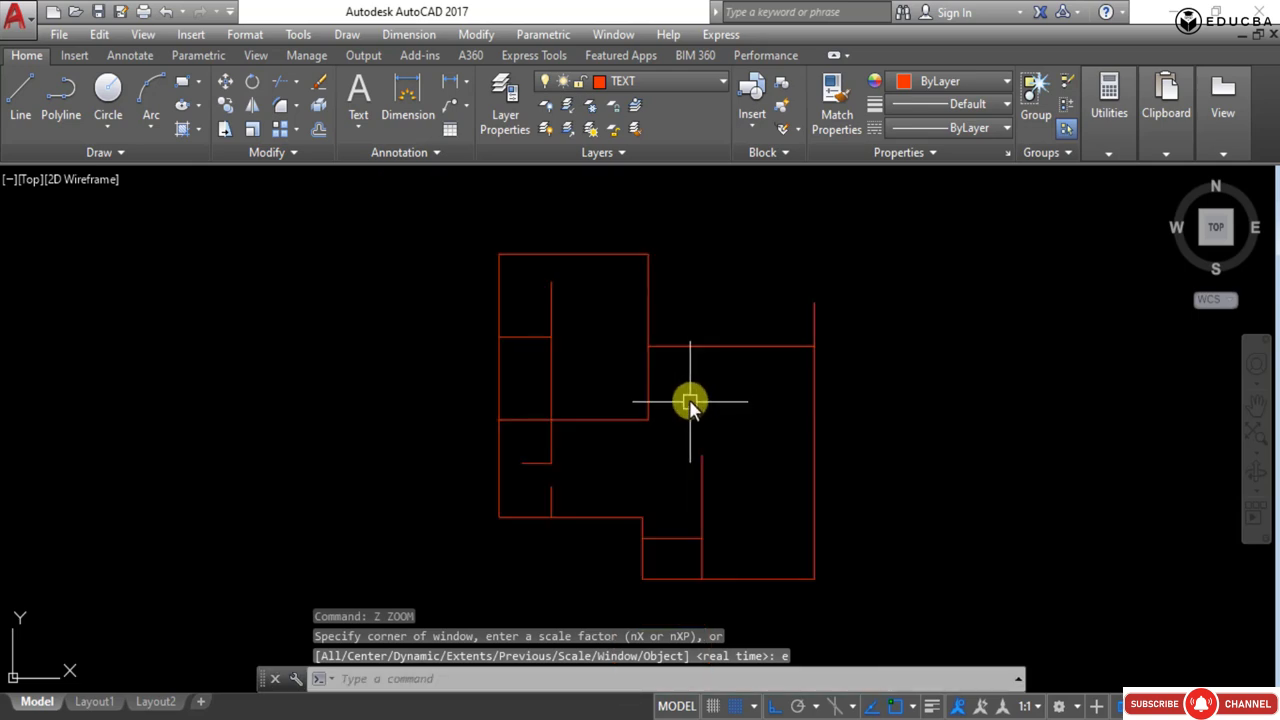
left_click(16, 16)
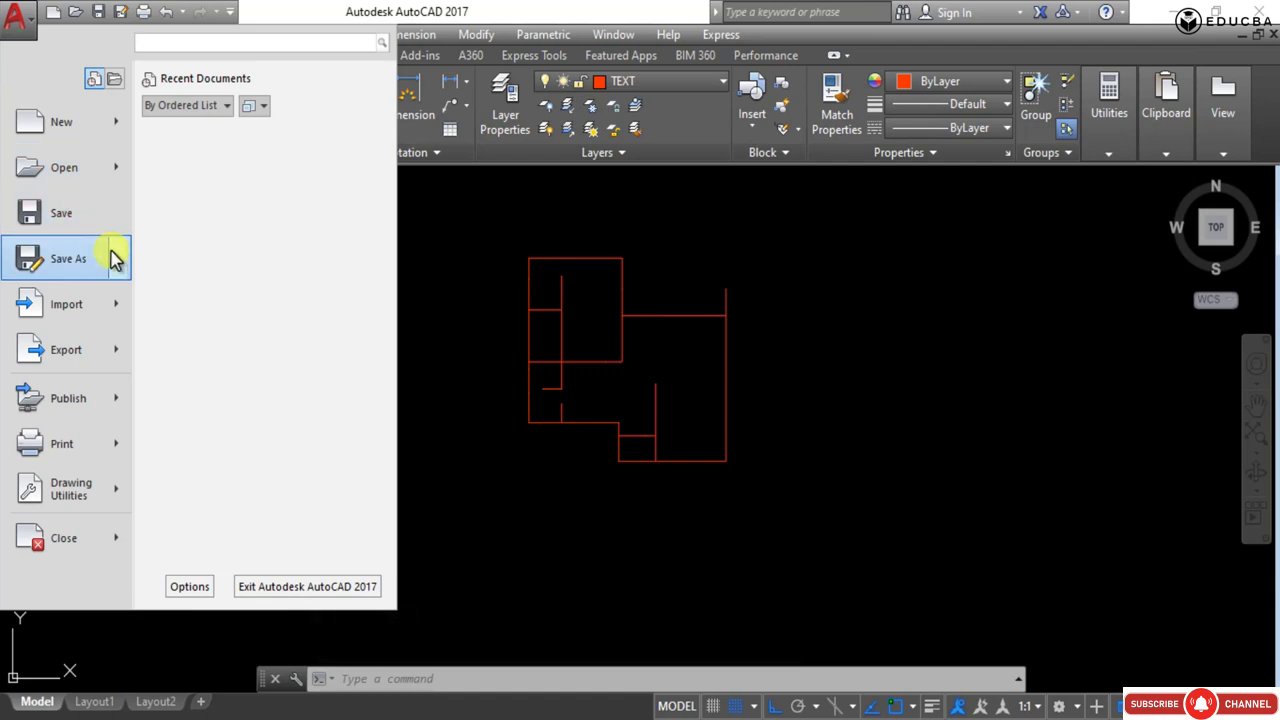
mouse_move(112, 260)
left_click(209, 145)
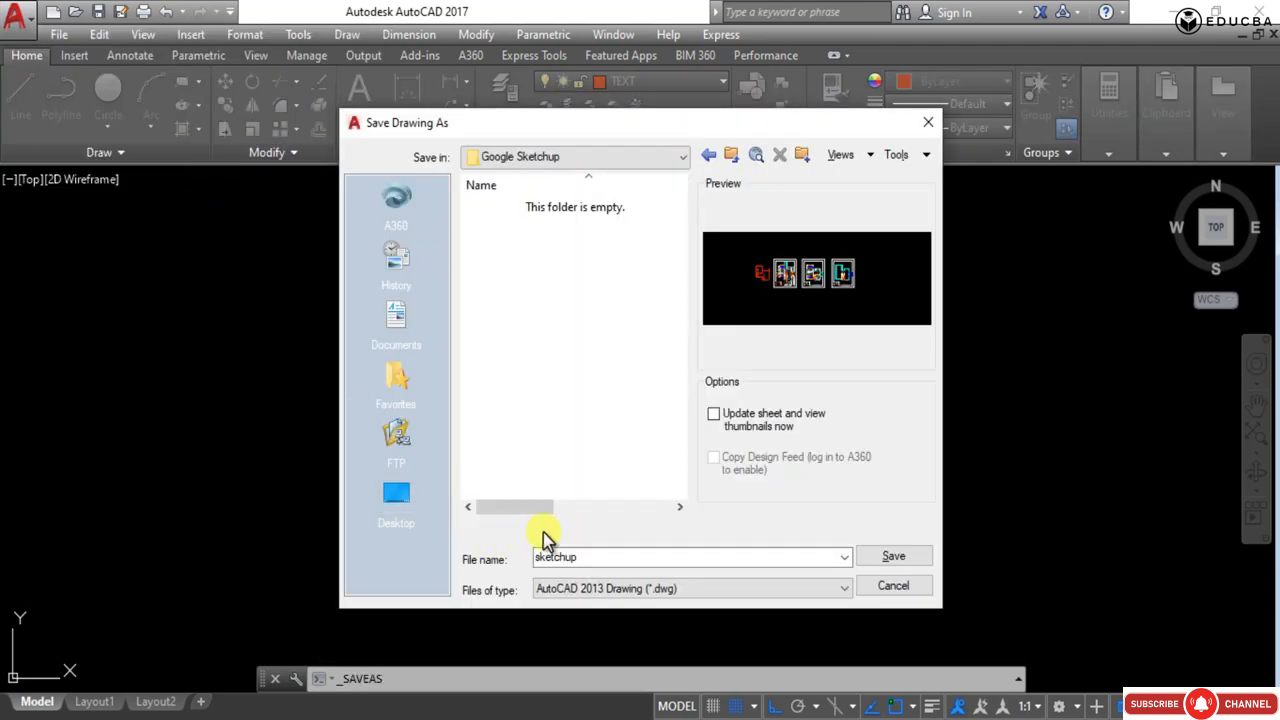
double_click(583, 556)
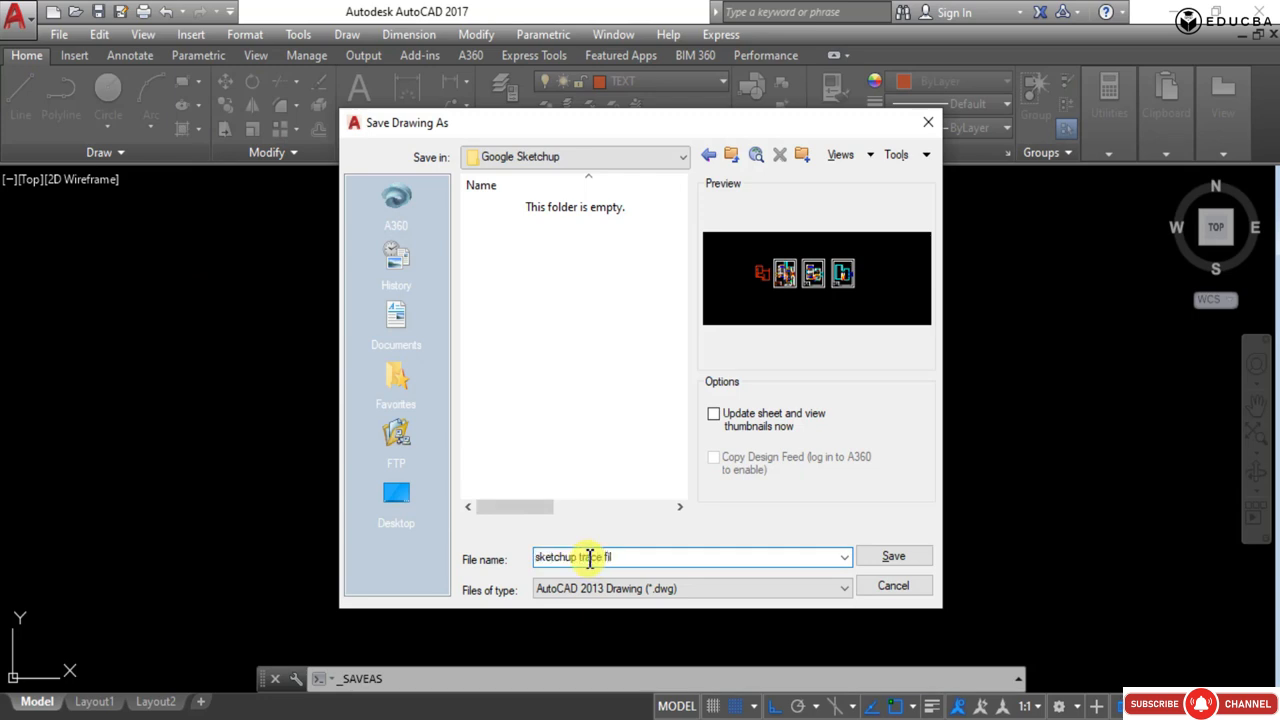
left_click(713, 414)
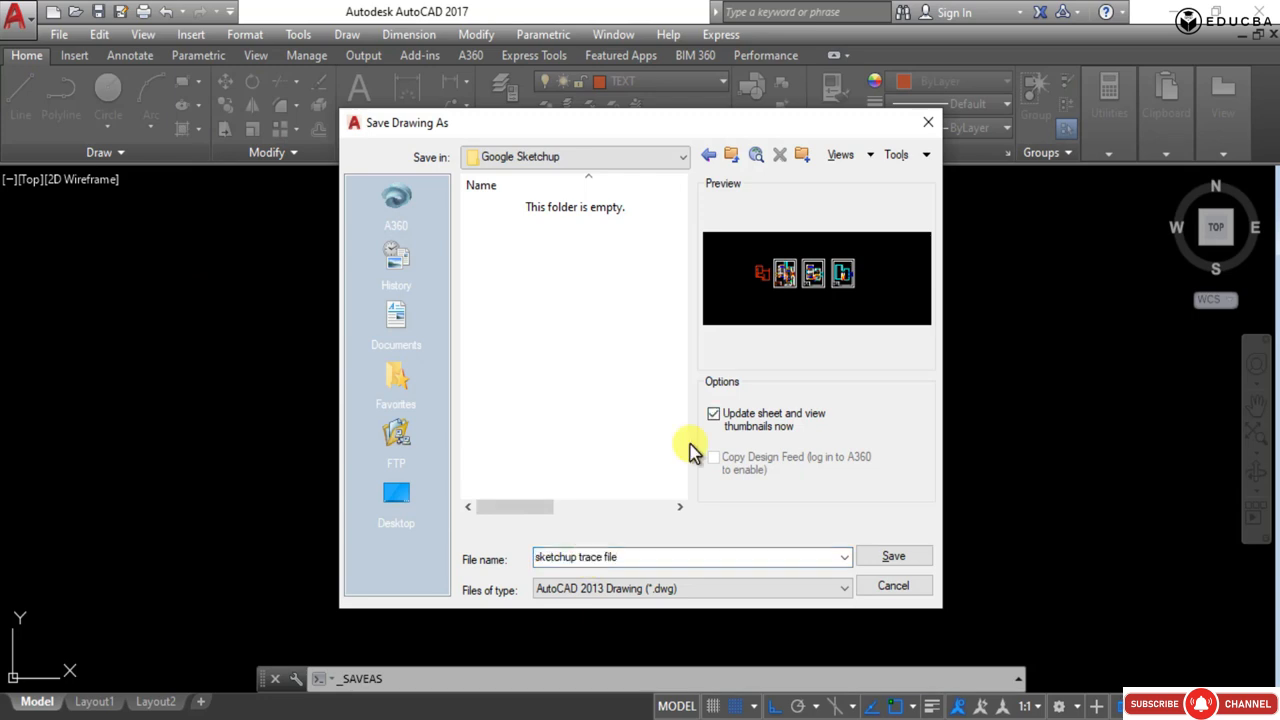
left_click(876, 560)
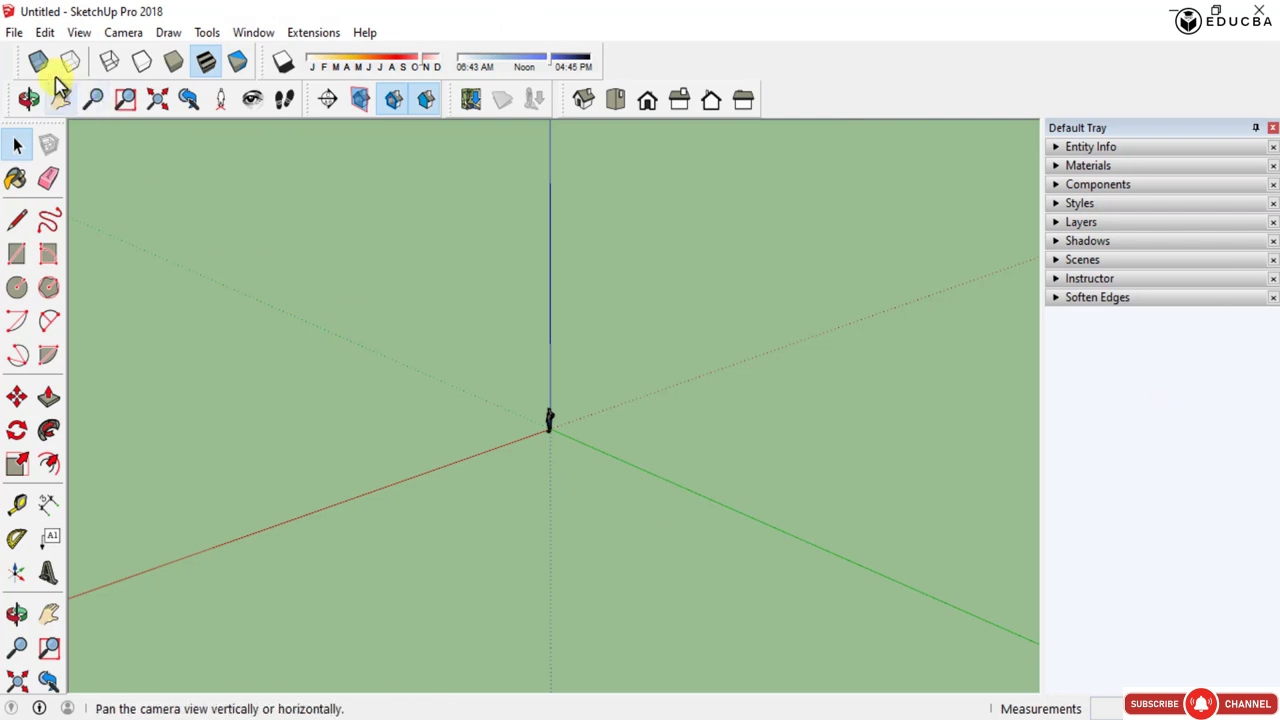
- Switch to SketchUp and import 'sketchup trace file' from the Google Sketchup folder as an AutoCAD file
left_click(11, 34)
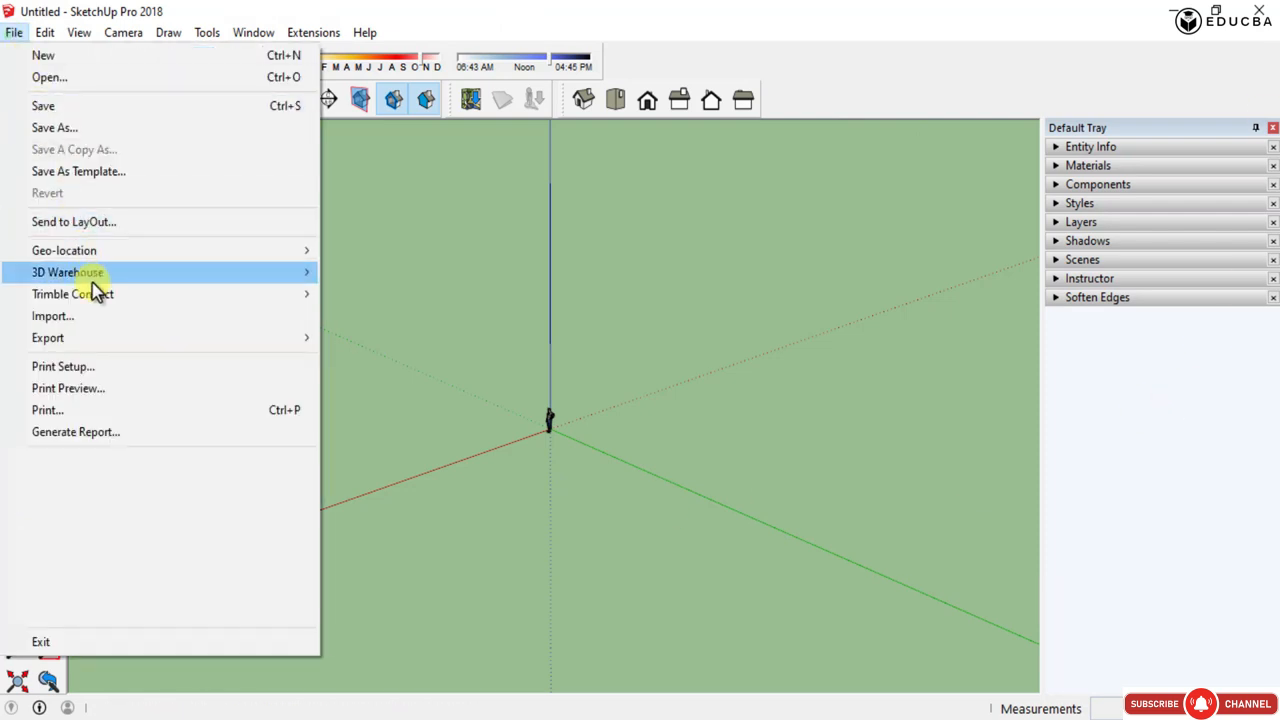
left_click(92, 318)
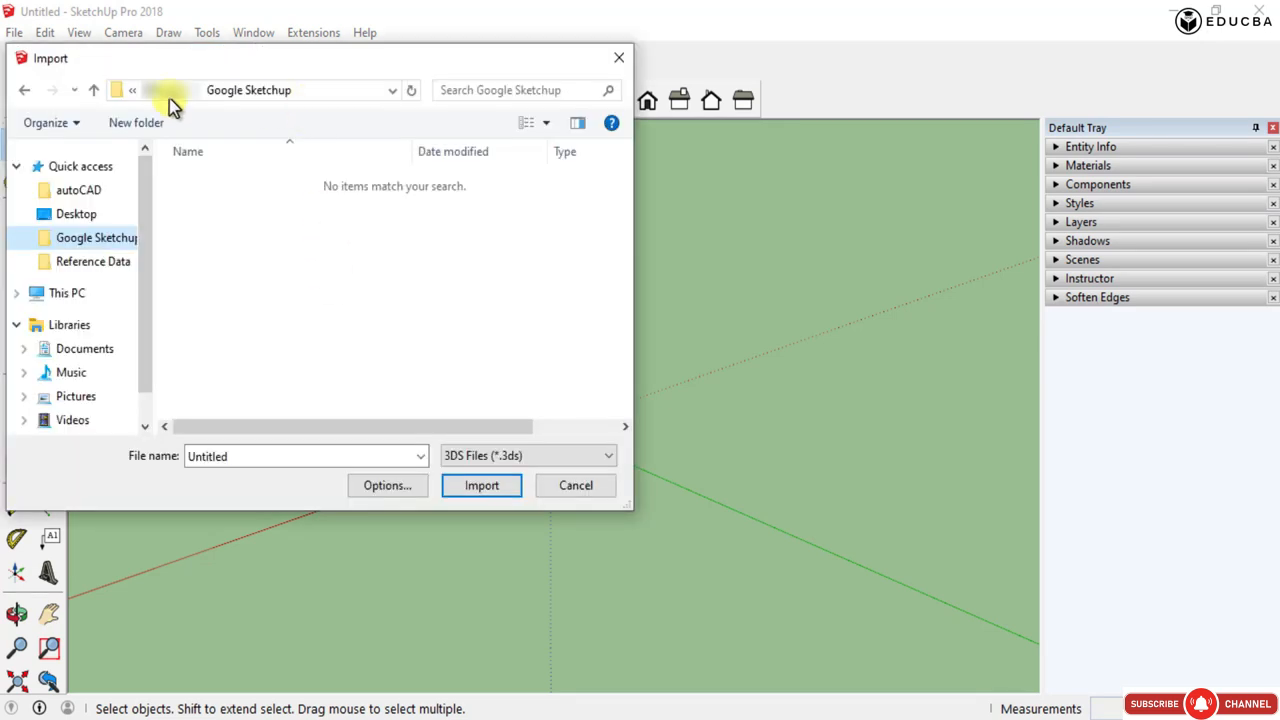
left_click(166, 92)
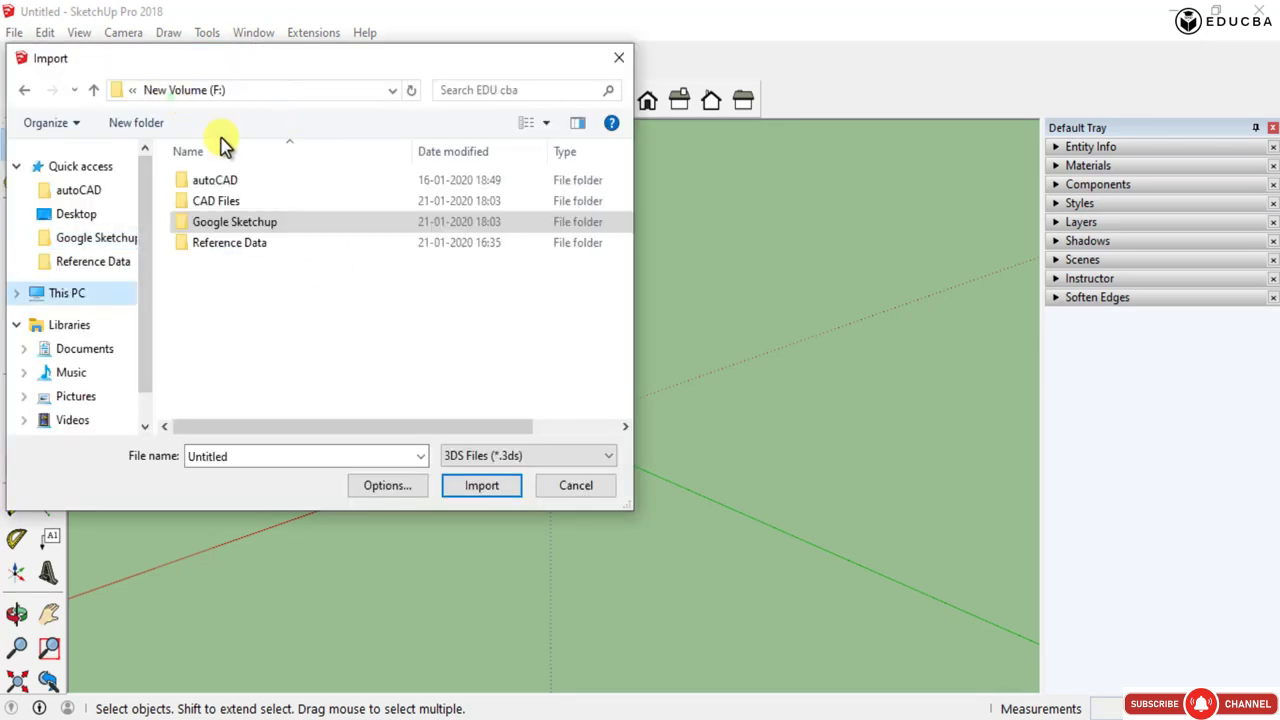
double_click(221, 201)
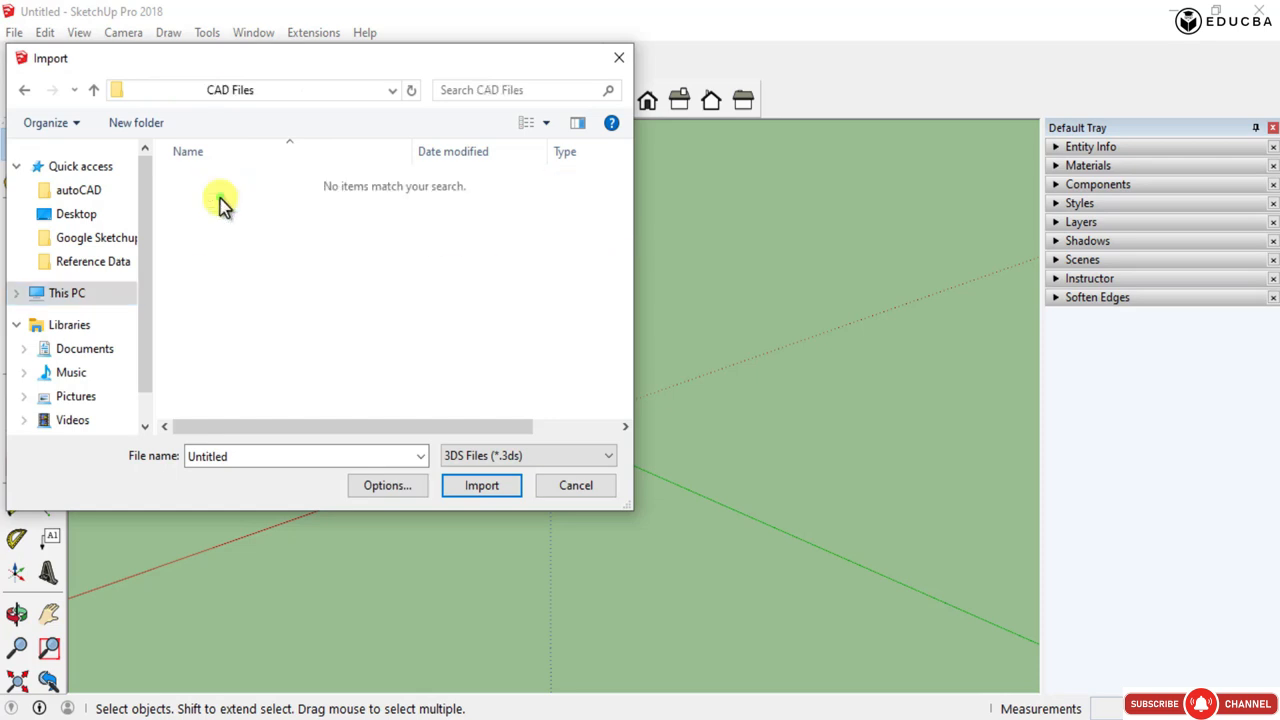
left_click(93, 90)
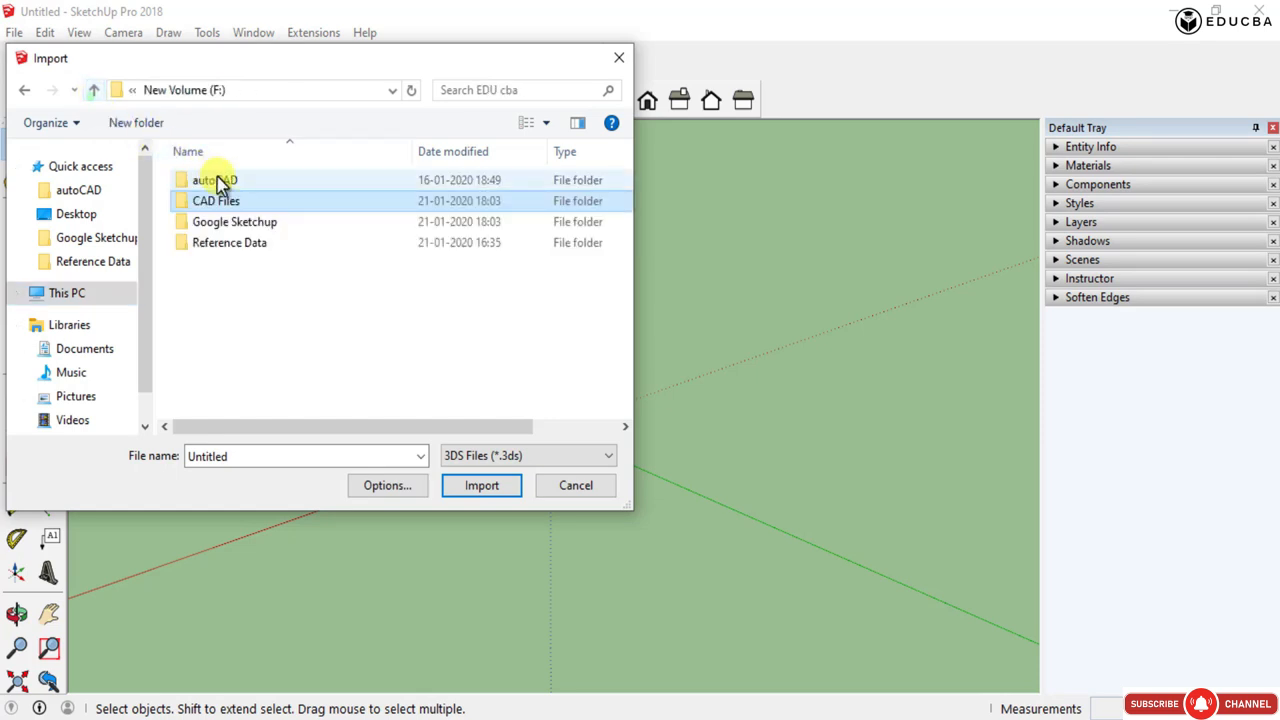
left_click(288, 466)
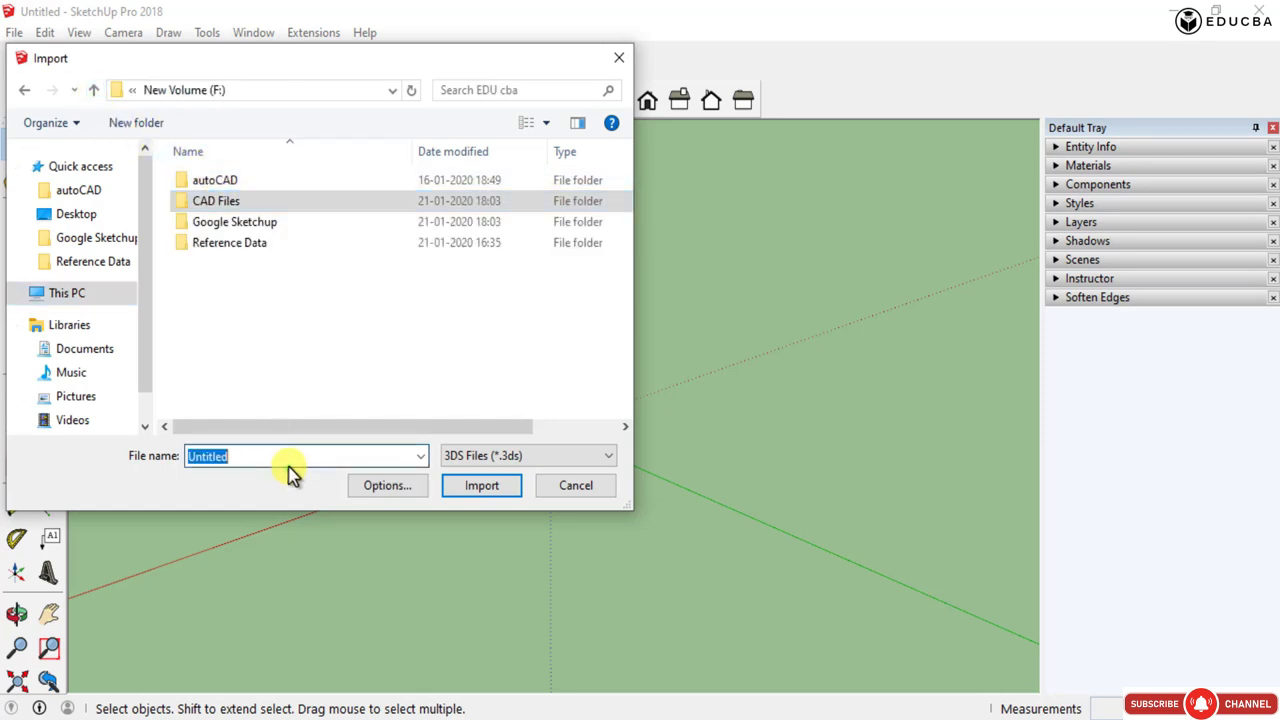
left_click(489, 457)
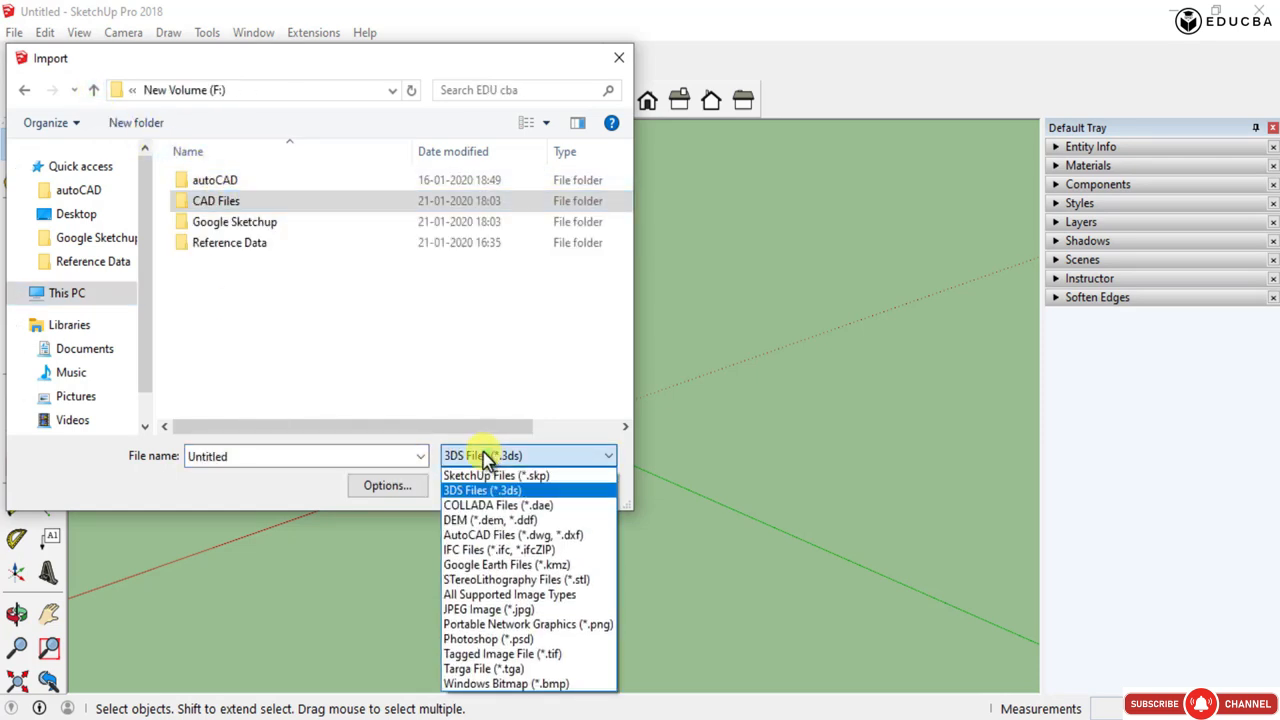
left_click(495, 537)
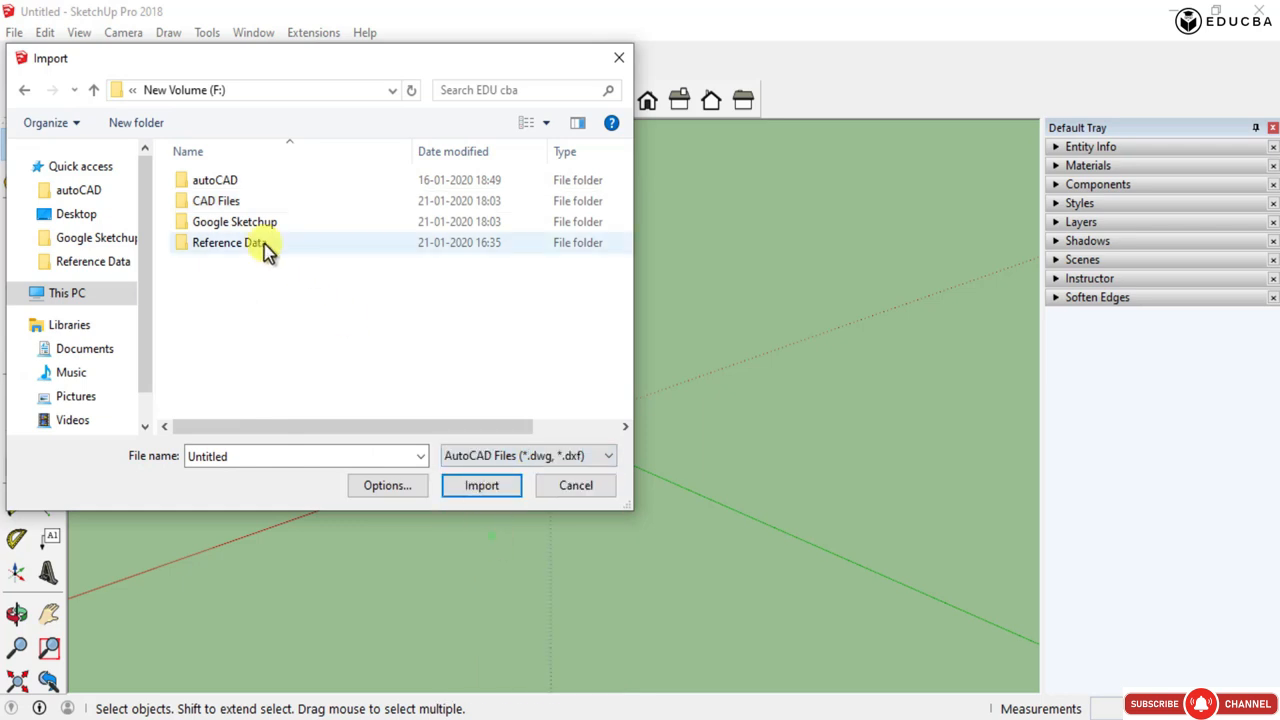
double_click(243, 221)
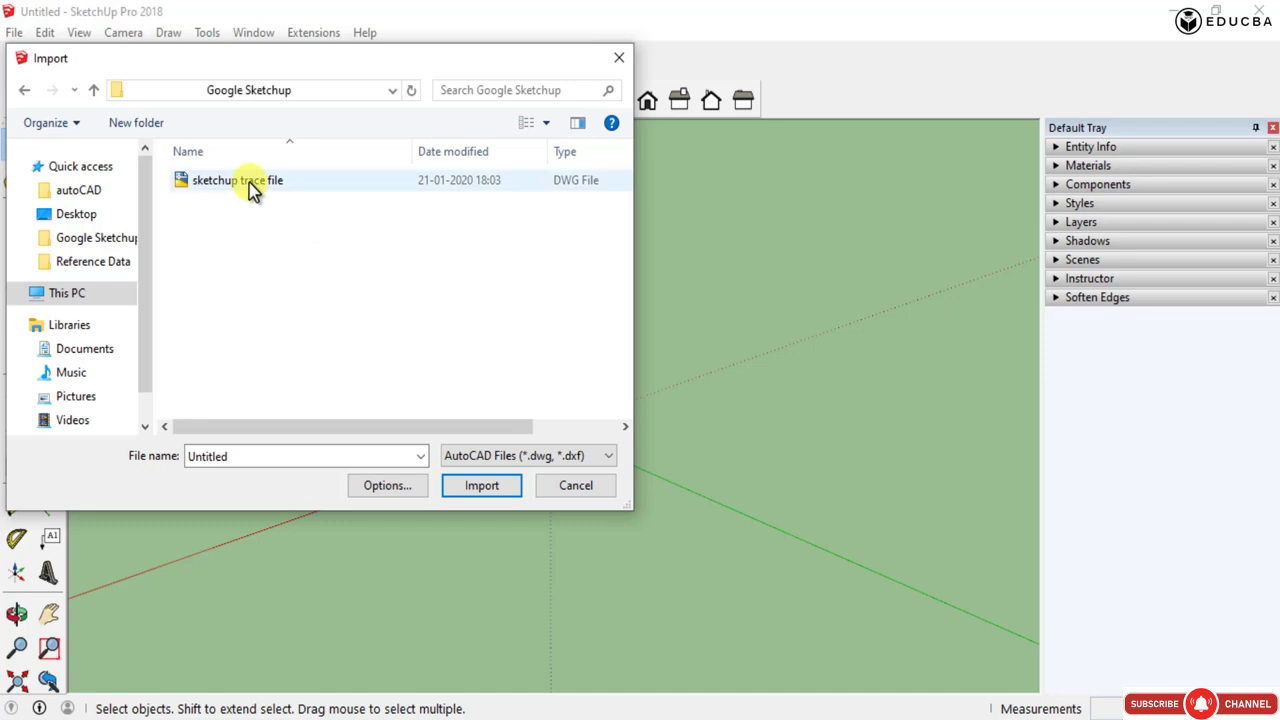
double_click(250, 185)
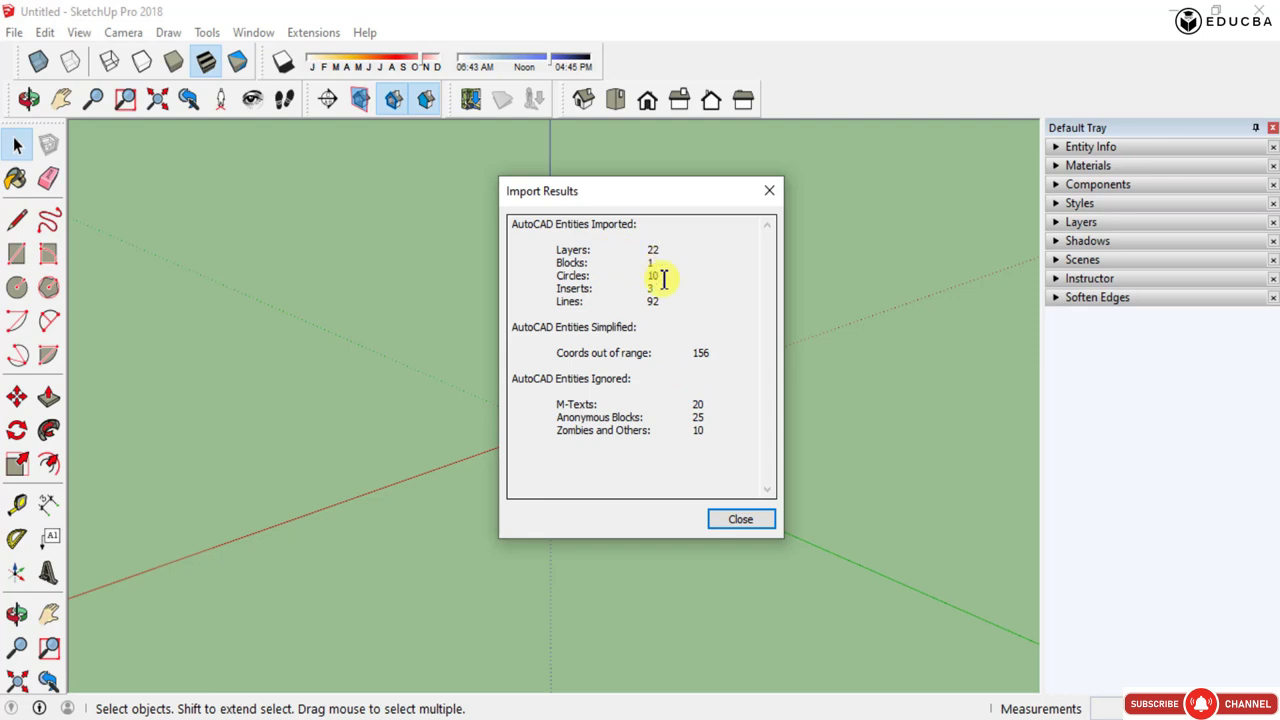
left_click(769, 190)
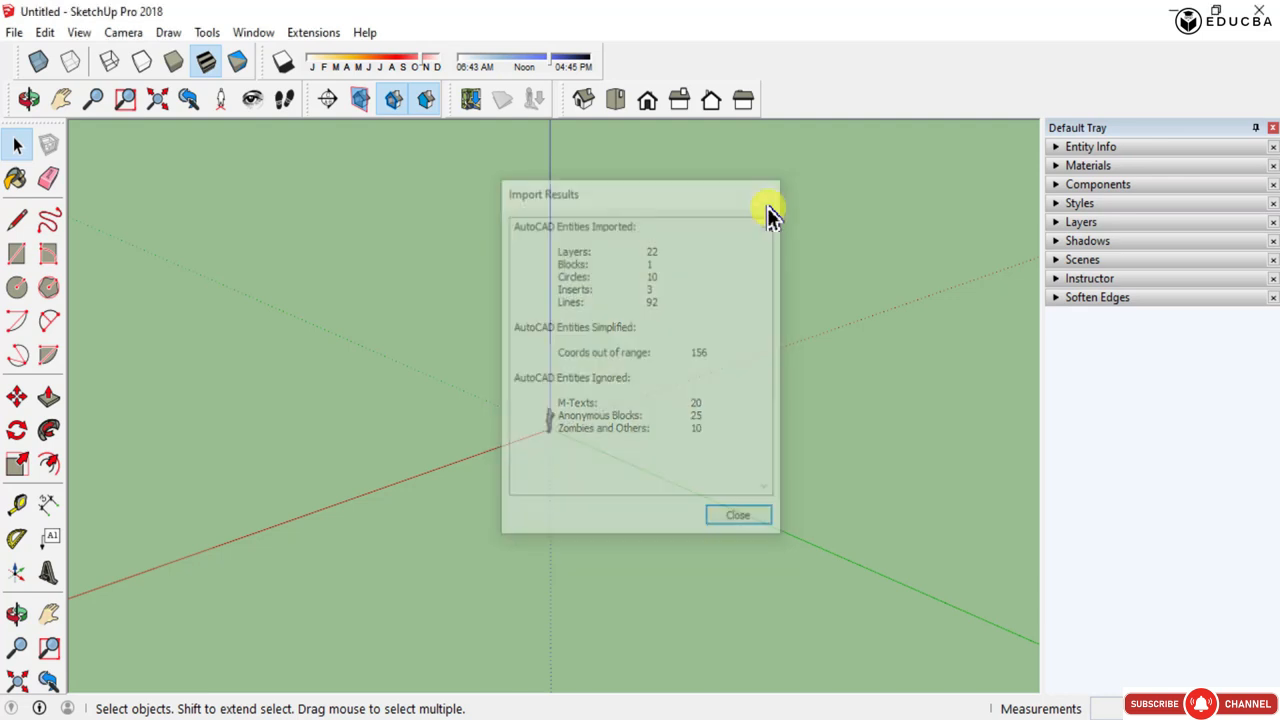
- Orbit, pan and zoom around the imported plan to examine its lines
middle_click_drag(586, 371, 640, 440)
scroll(543, 323, "up", 2)
middle_click_drag(543, 323, 889, 549)
scroll(670, 372, "up", 3)
scroll(670, 372, "up", 2)
left_click_drag(720, 406, 609, 257)
scroll(453, 348, "down", 1)
scroll(453, 343, "down", 3)
left_click_drag(880, 476, 592, 236)
scroll(553, 406, "down", 2)
mouse_move(556, 414)
middle_mouse_down()
mouse_move(600, 303)
mouse_move(566, 409)
middle_mouse_up()
scroll(561, 378, "up", 2)
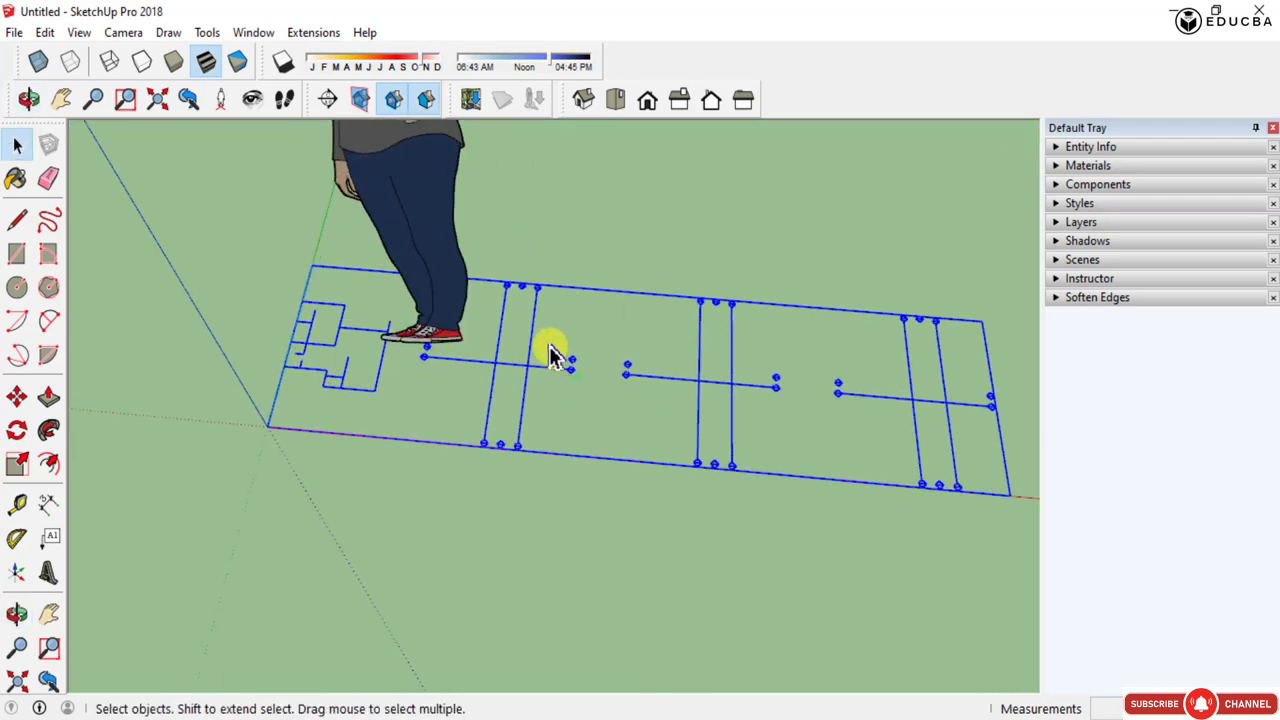
scroll(555, 368, "up", 3)
left_click_drag(606, 389, 548, 340)
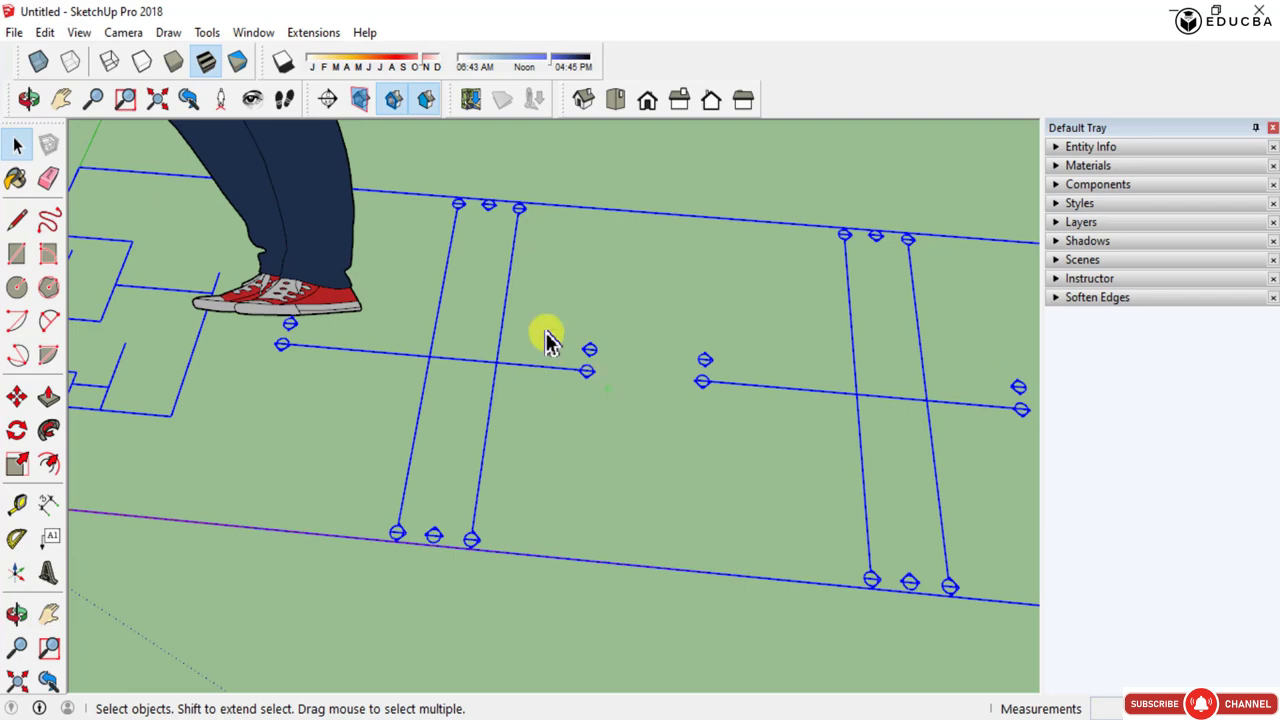
scroll(546, 340, "down", 5)
mouse_move(406, 471)
middle_mouse_down()
mouse_move(686, 329)
mouse_move(712, 268)
middle_mouse_up()
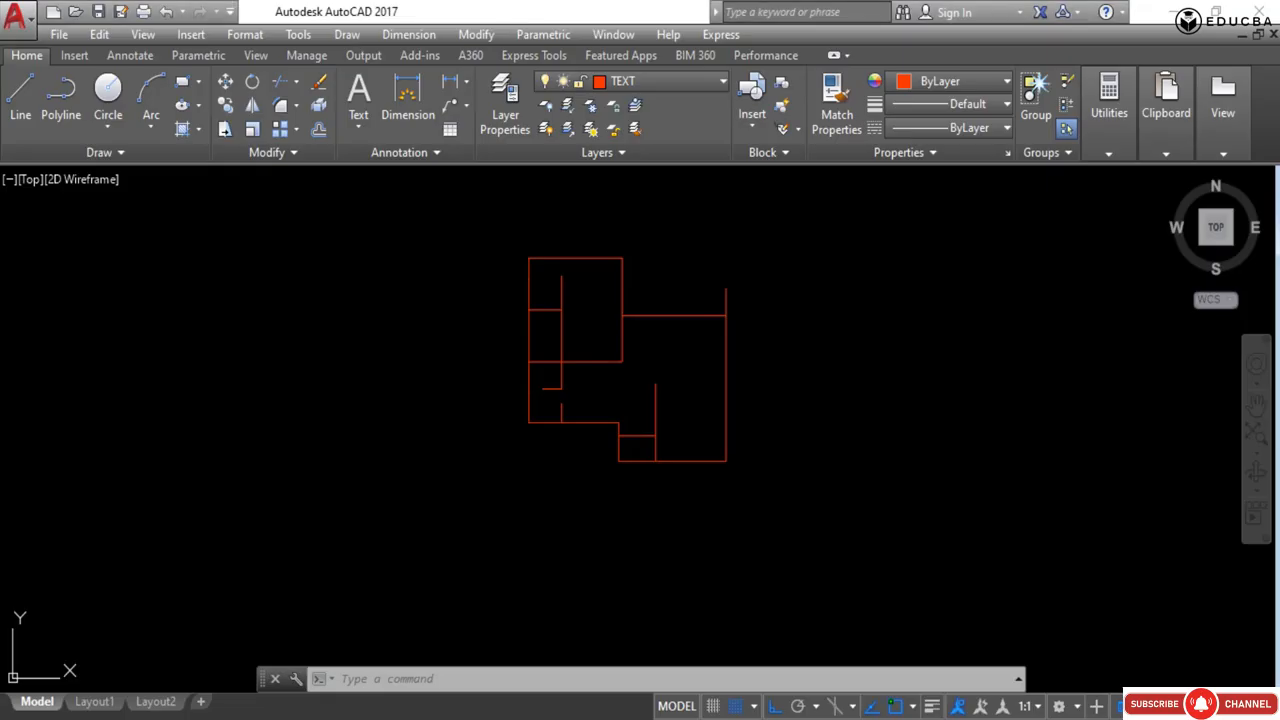
- Back in AutoCAD, purge all unused named items from the drawing, including nested items
scroll(466, 280, "down", 4)
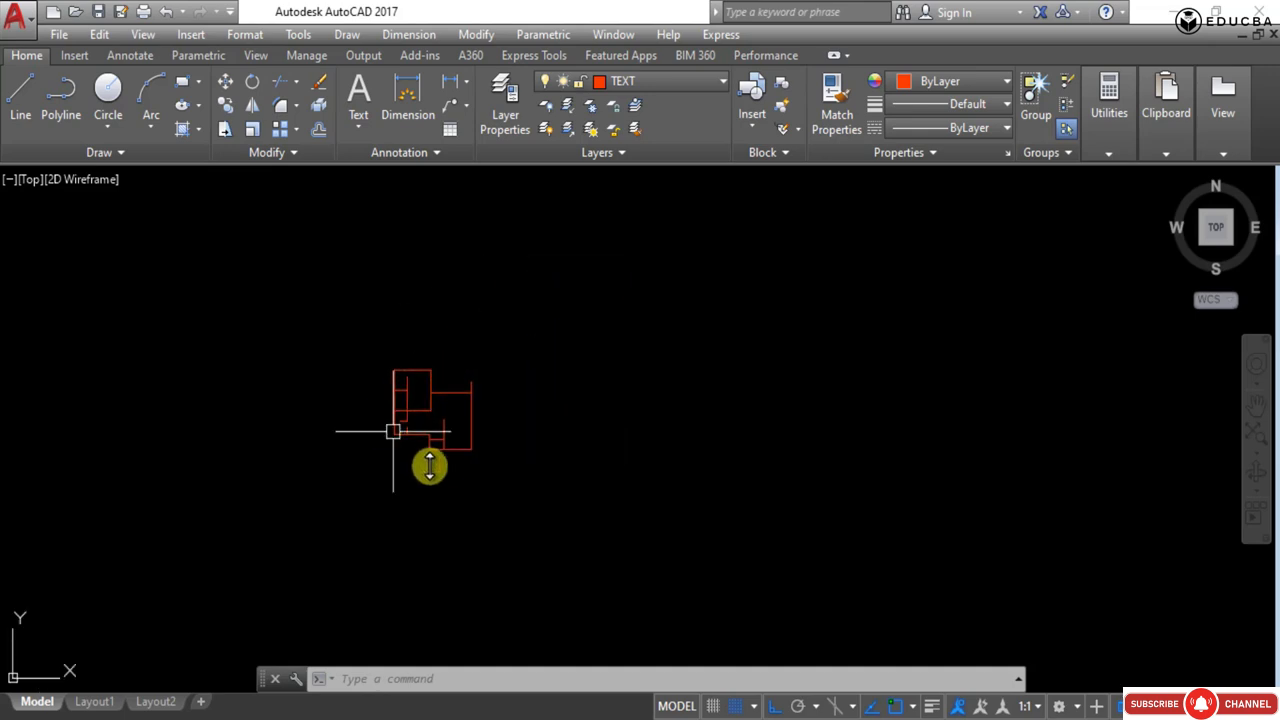
type("purge")
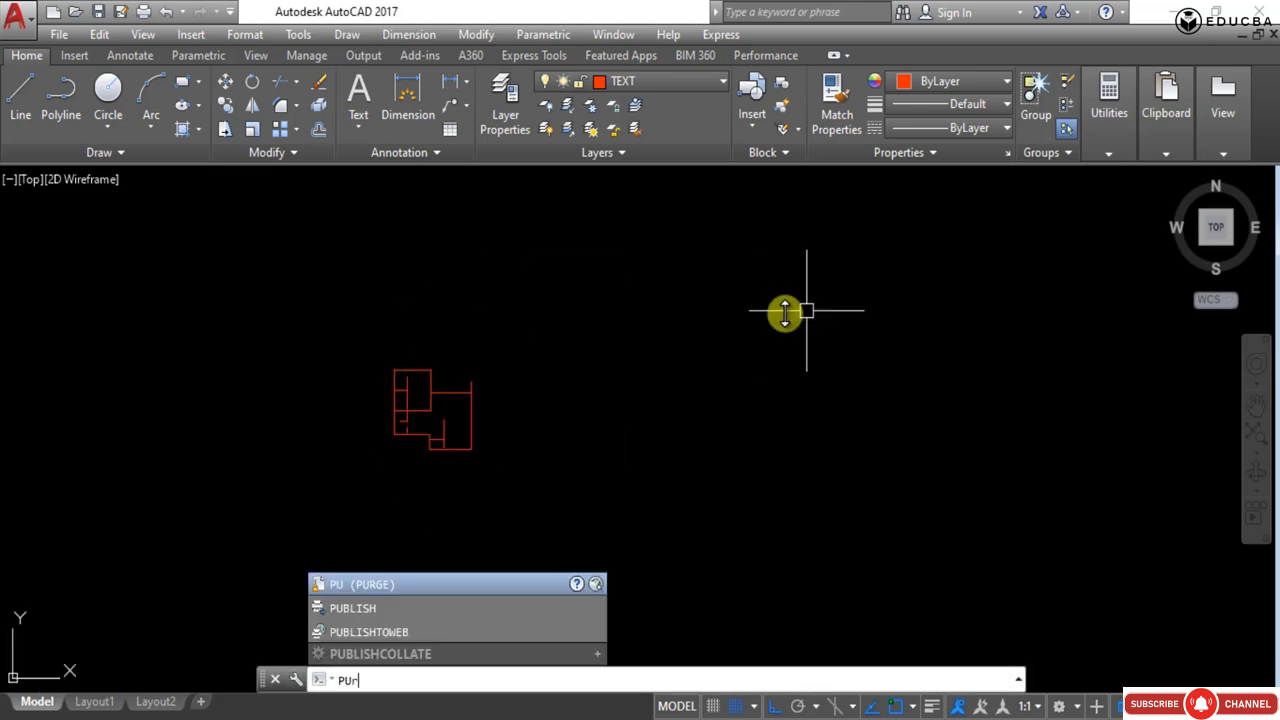
key("Return")
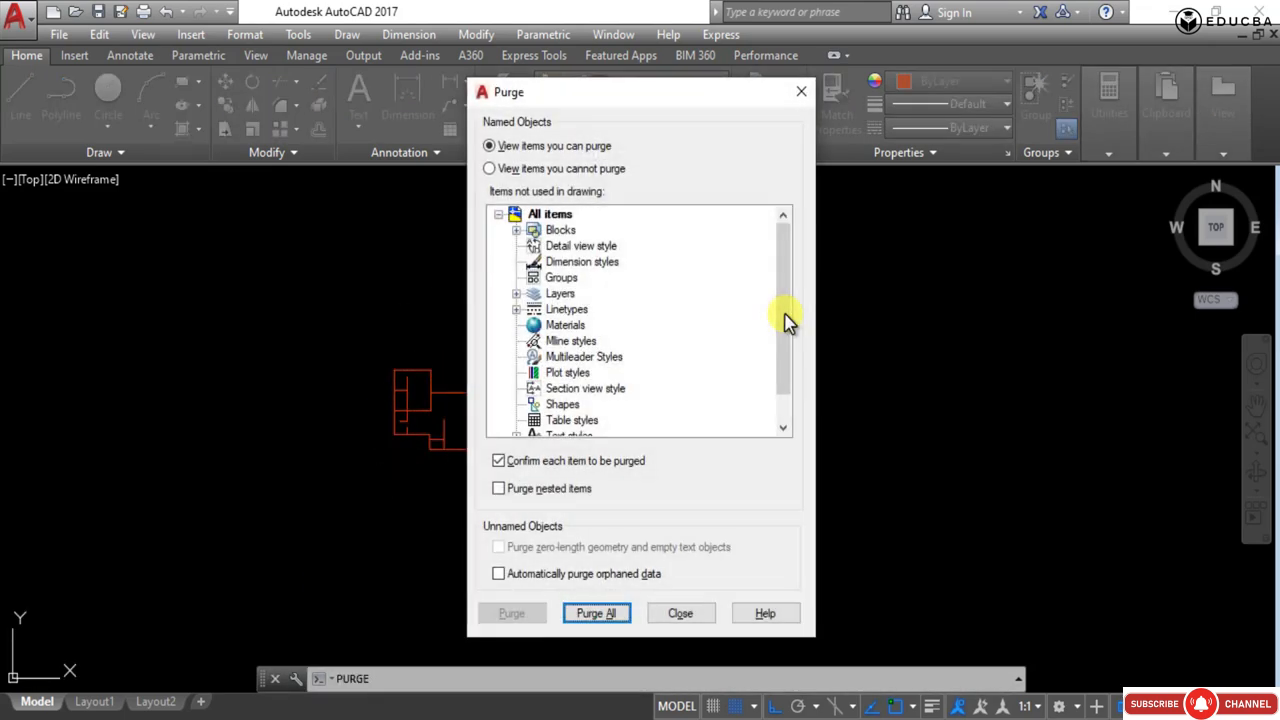
left_click(520, 489)
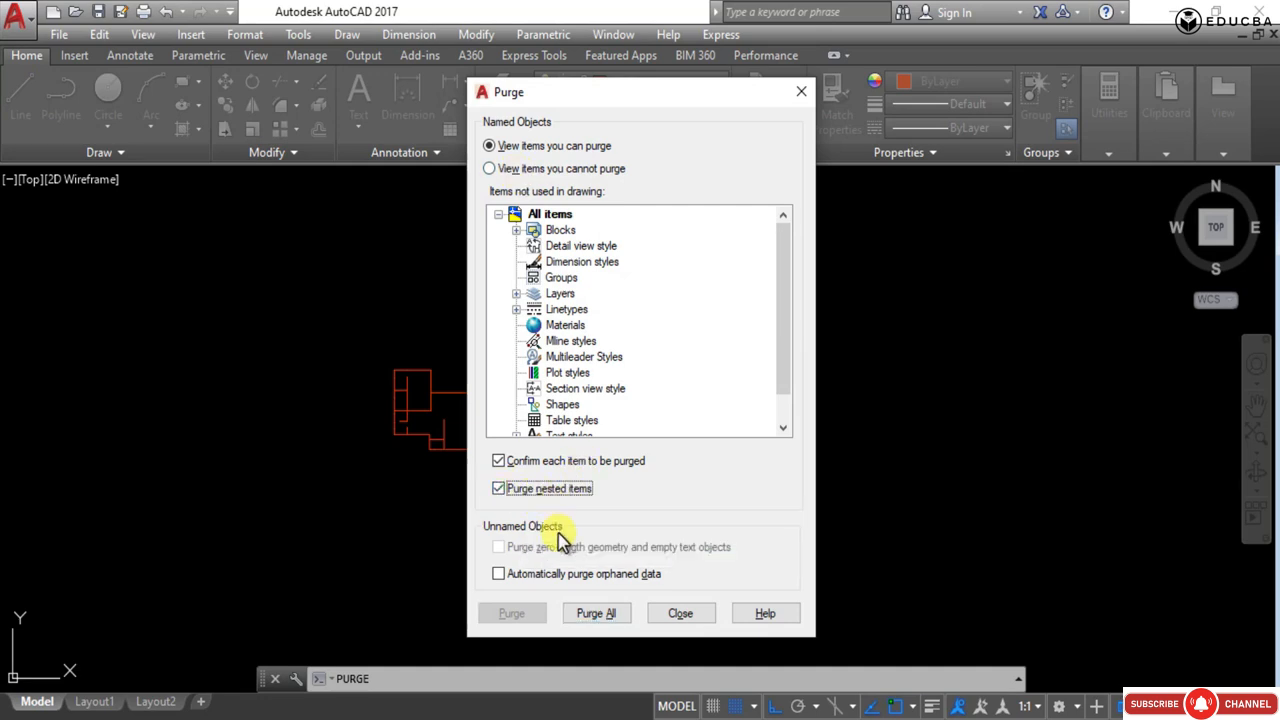
left_click(598, 614)
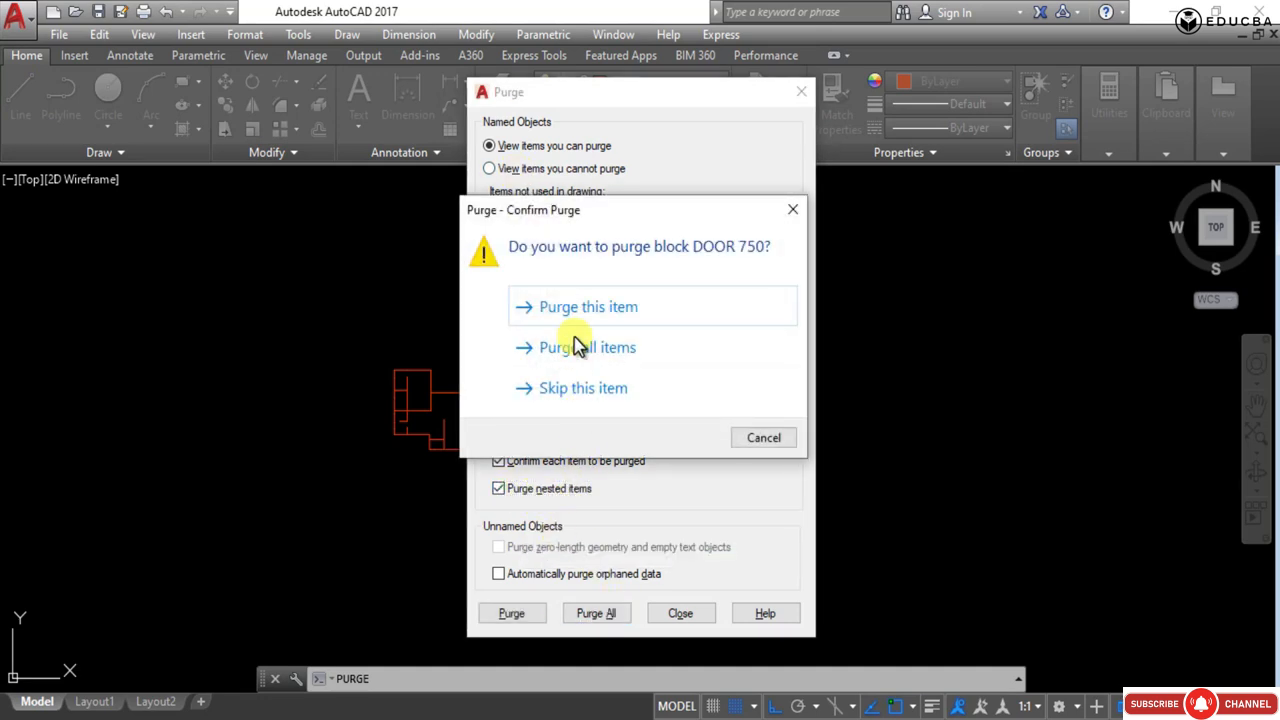
left_click(572, 312)
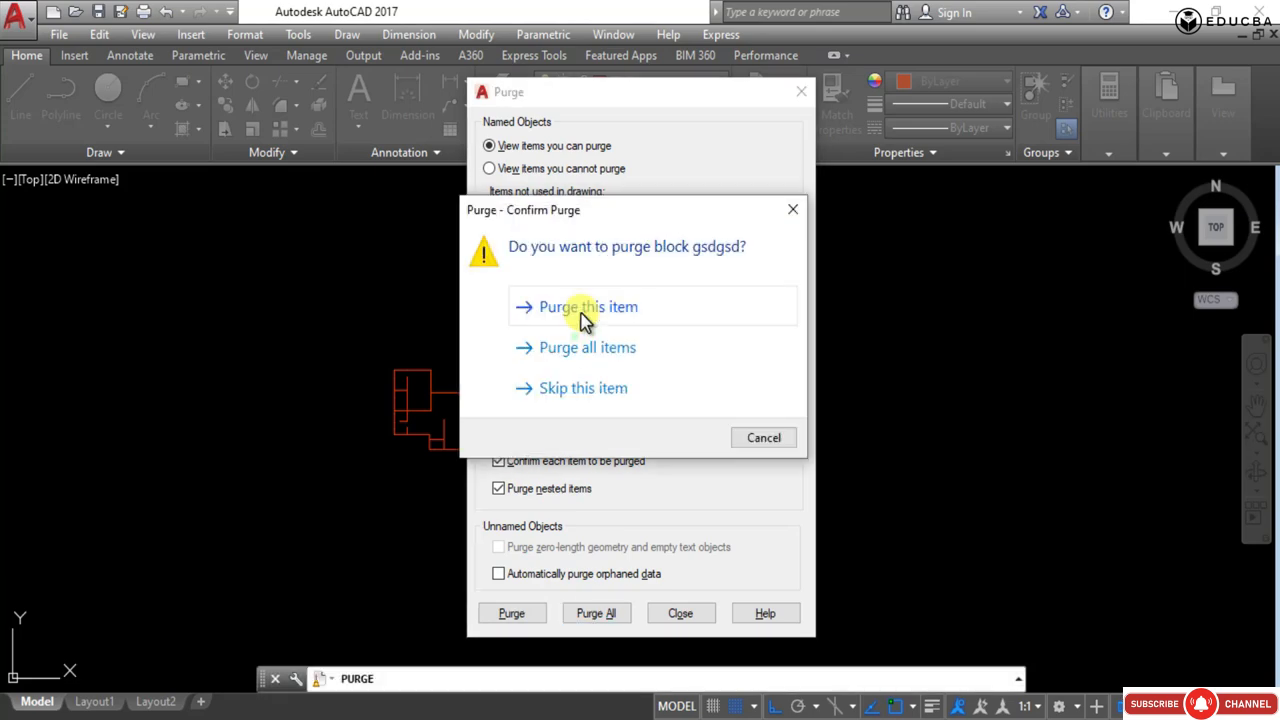
left_click(607, 350)
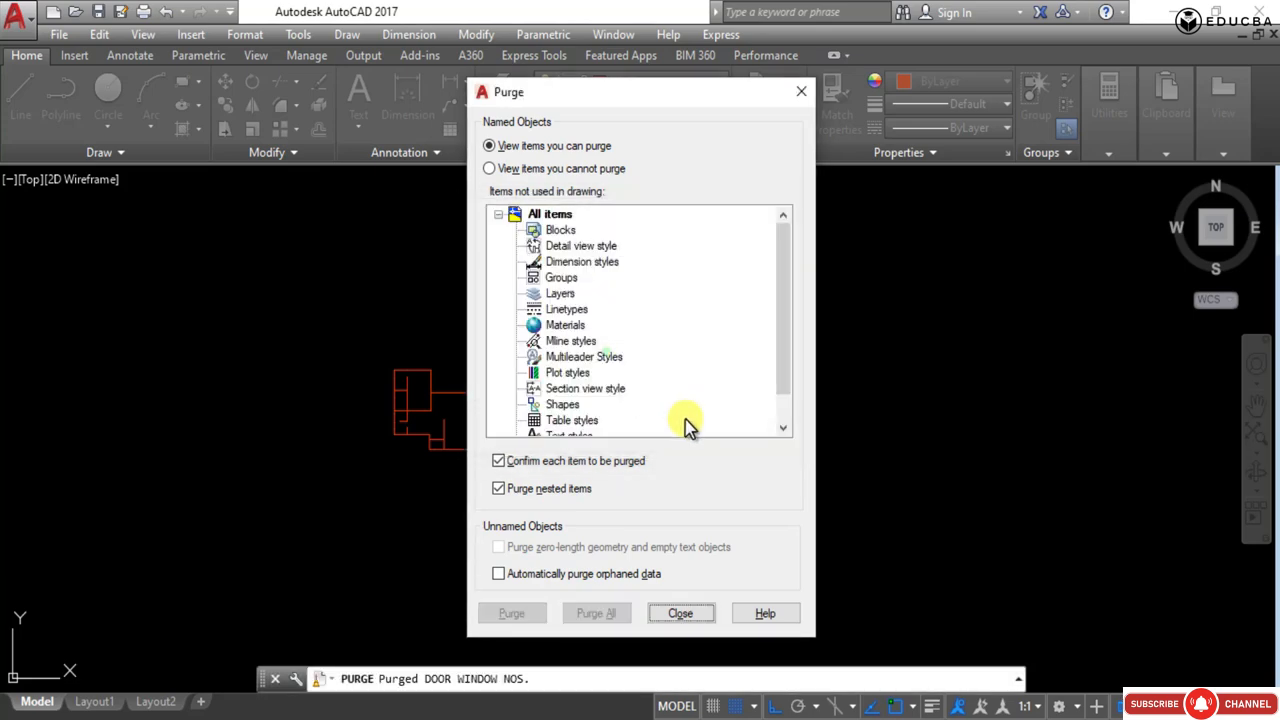
left_click(686, 617)
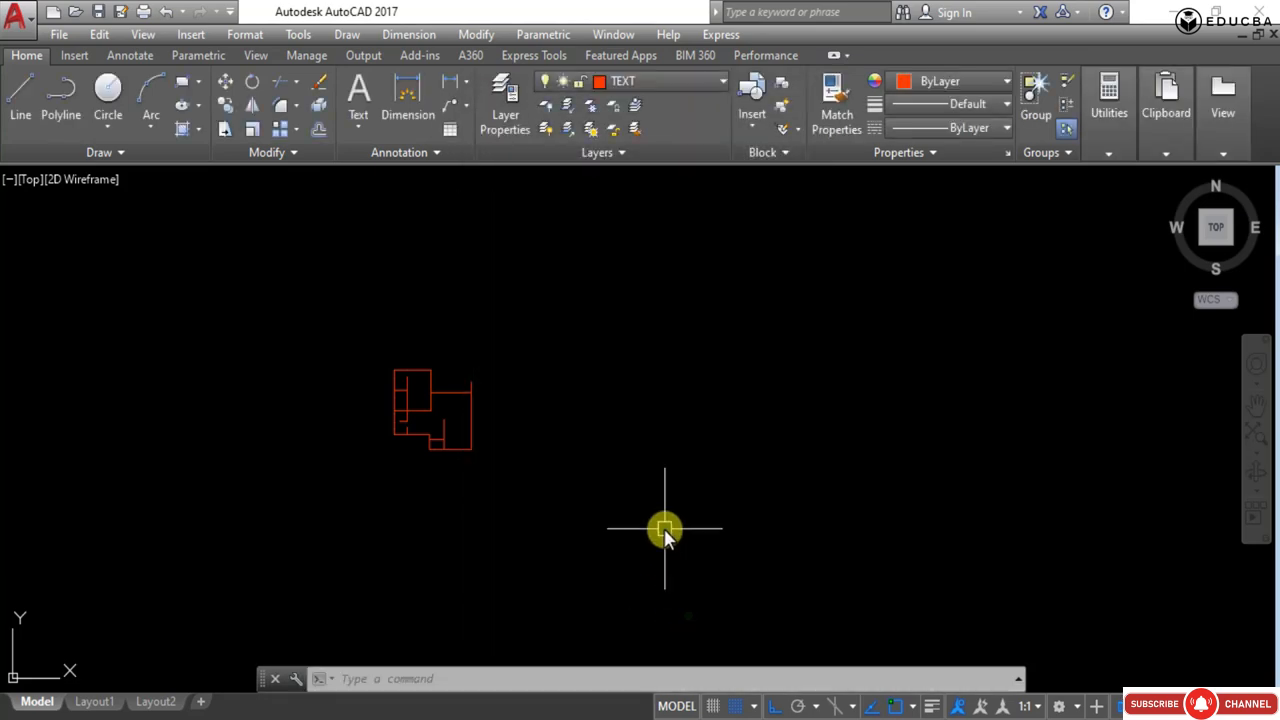
left_click(672, 83)
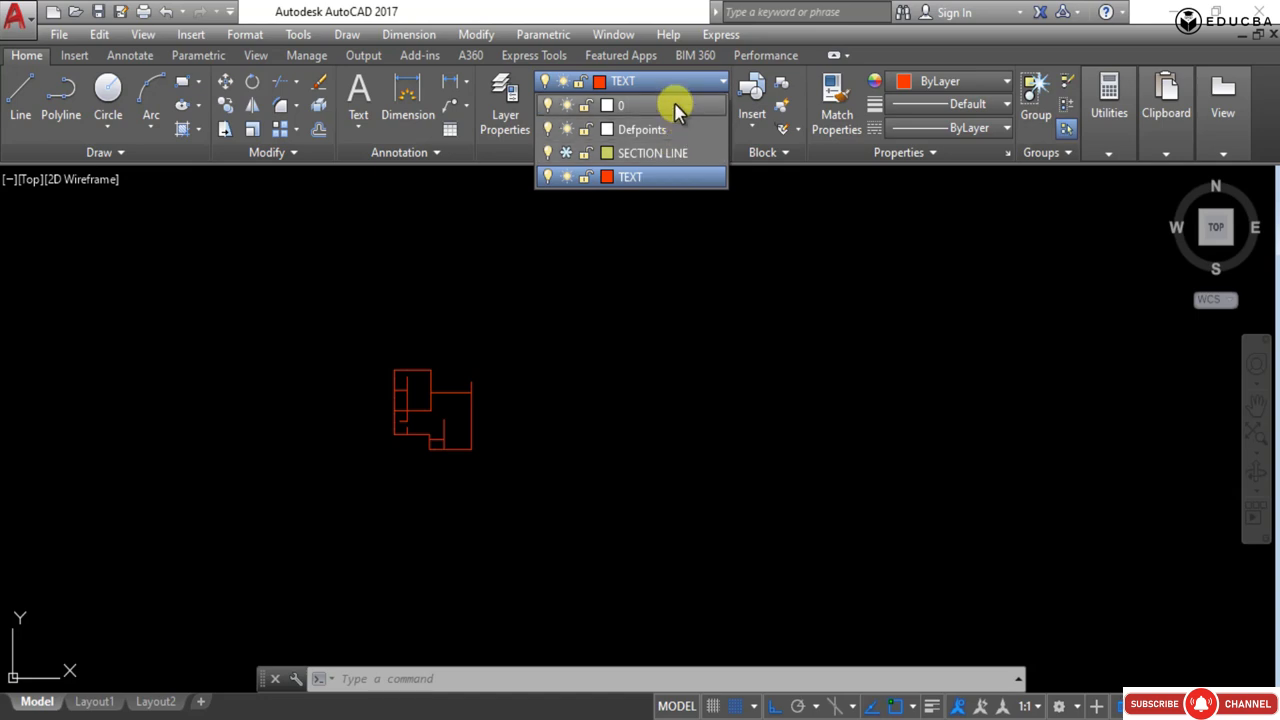
- Flatten all the floor plan lines to 2D with the Flatten command, choosing to remove hidden lines
left_click(655, 357)
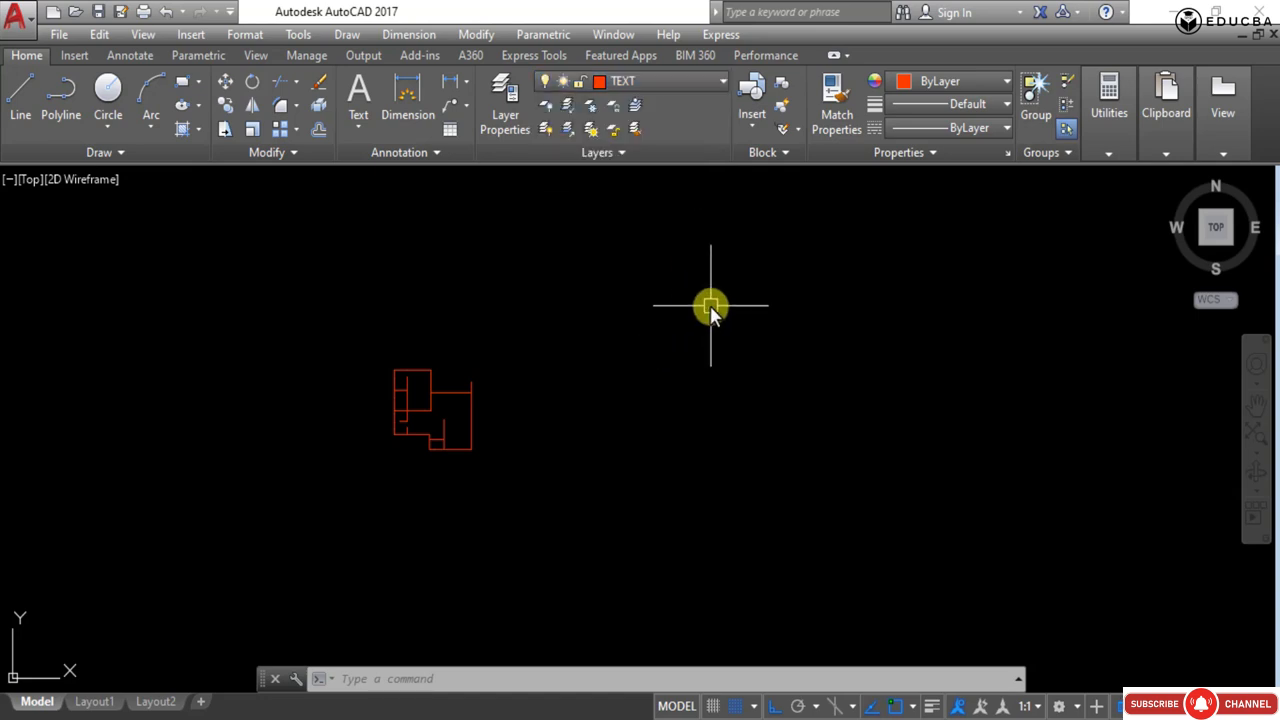
type("flatten")
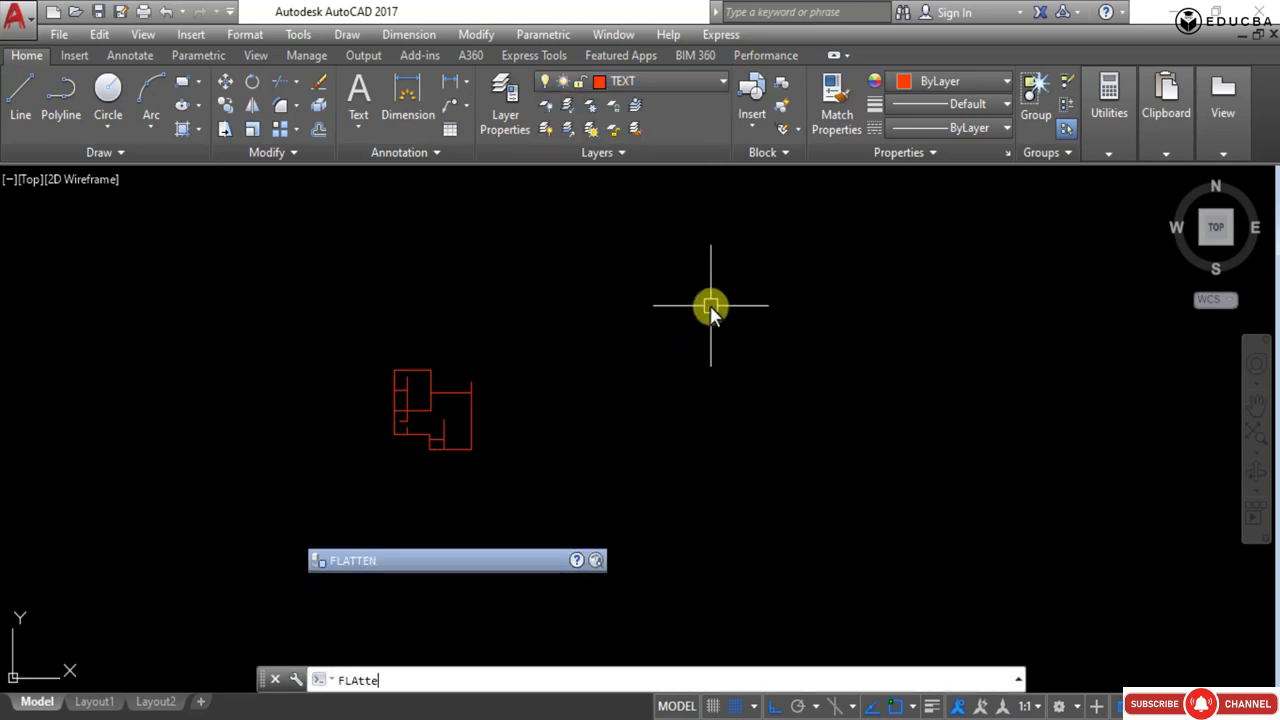
key("Return")
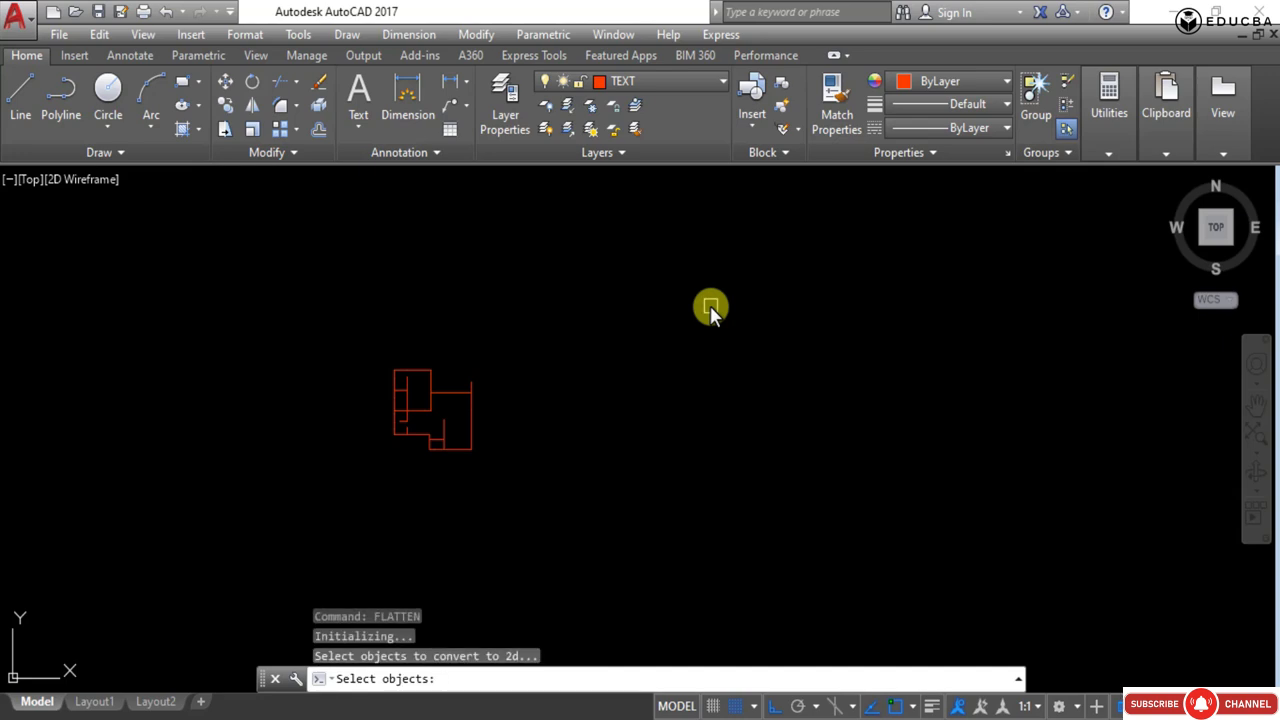
left_click(655, 314)
left_click(297, 526)
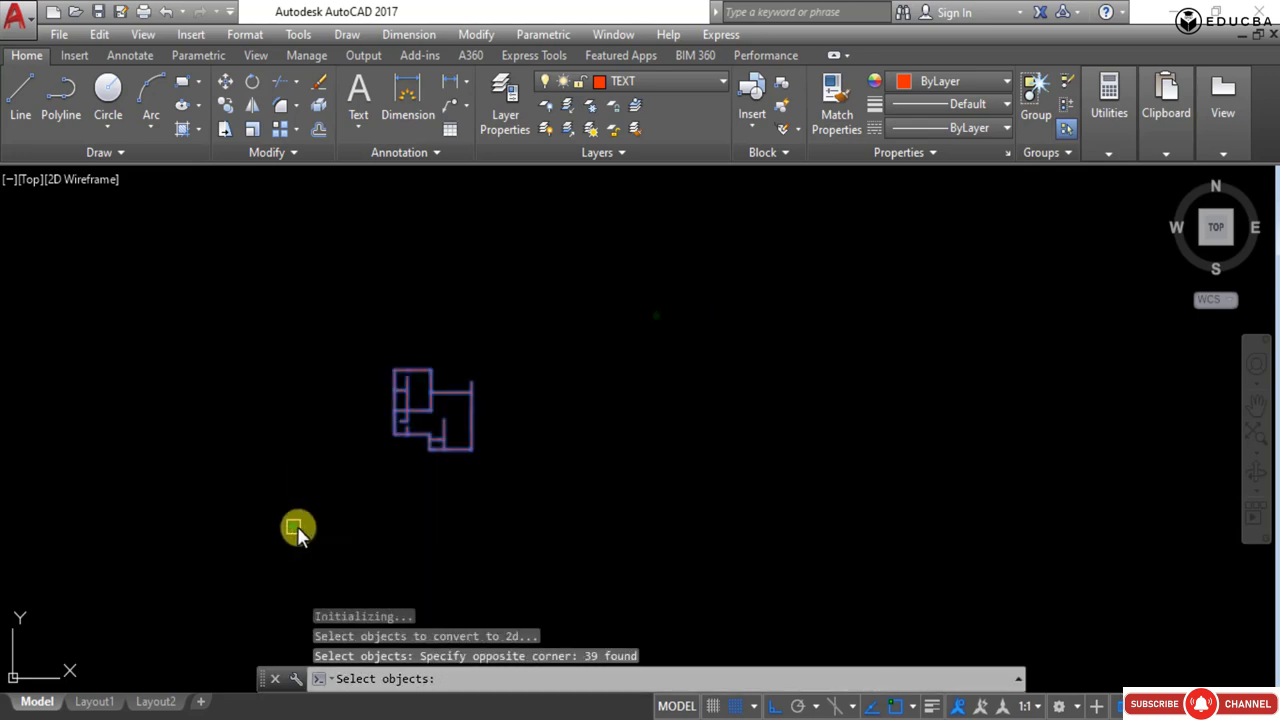
key("Return")
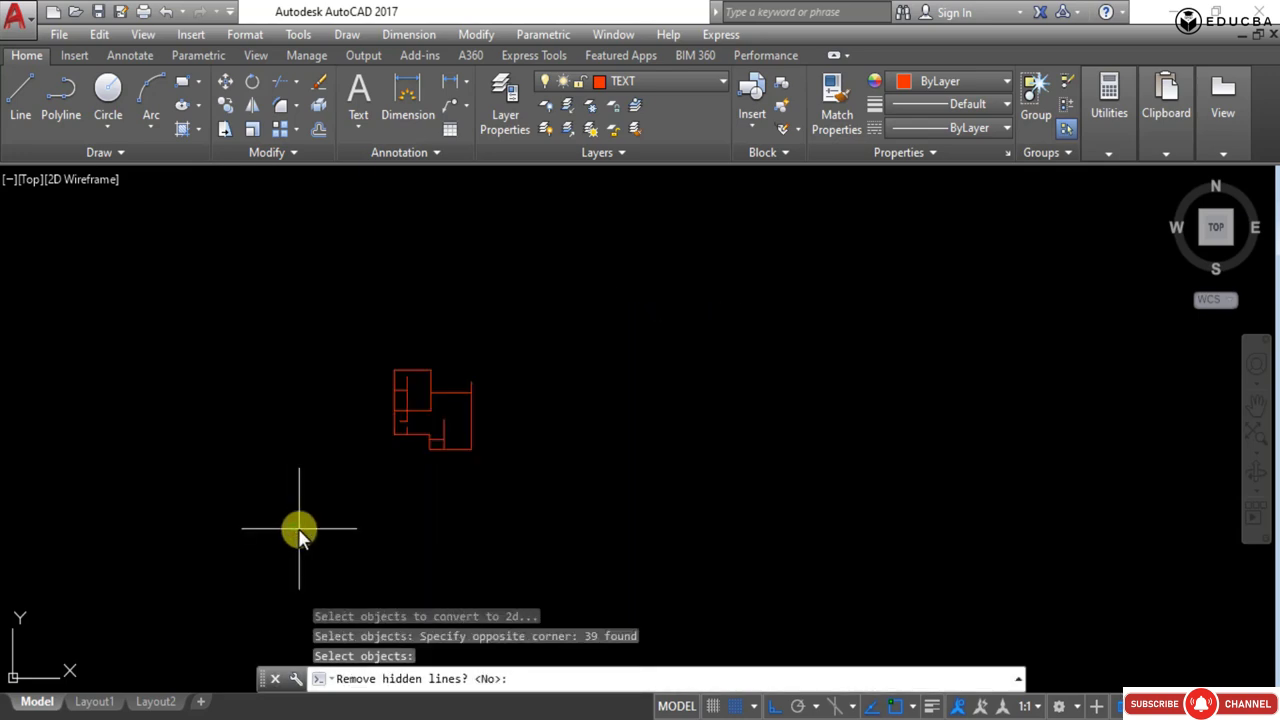
type("y")
key("Return")
- Zoom and pan around the flattened floor plan to inspect its lines
scroll(440, 438, "up", 5)
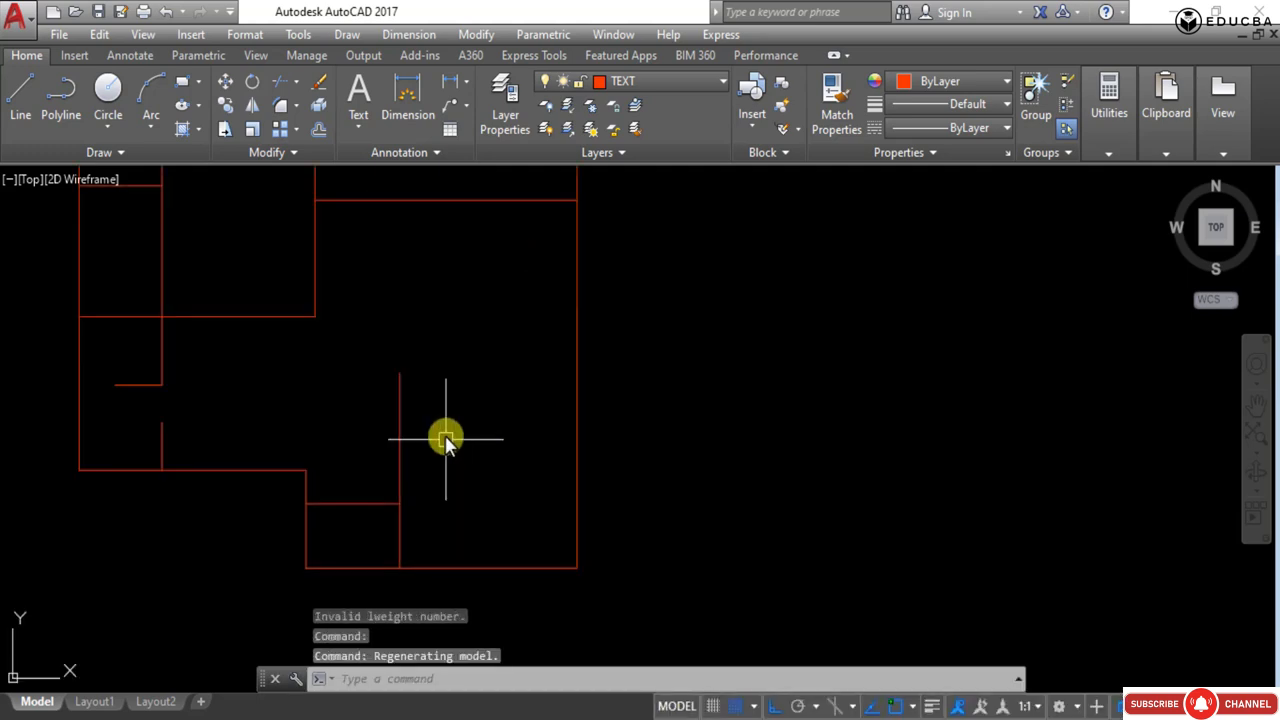
scroll(455, 440, "down", 3)
middle_click_drag(466, 443, 558, 458)
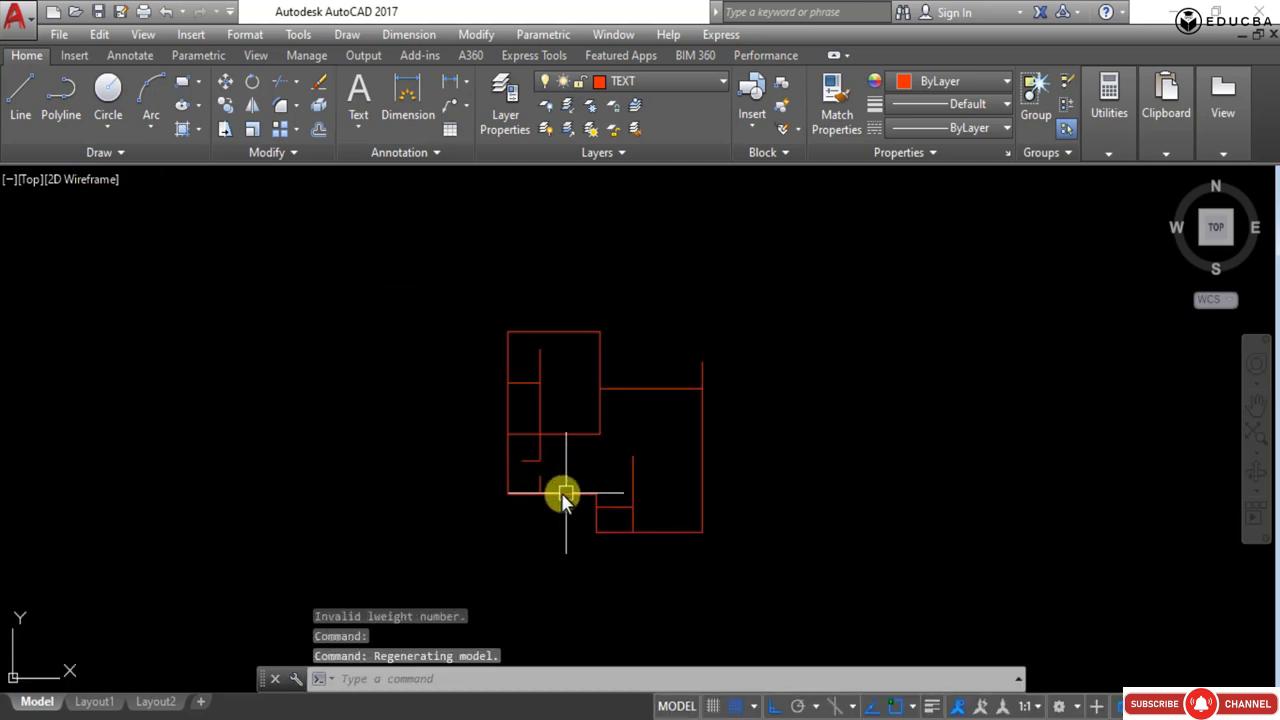
scroll(523, 420, "down", 4)
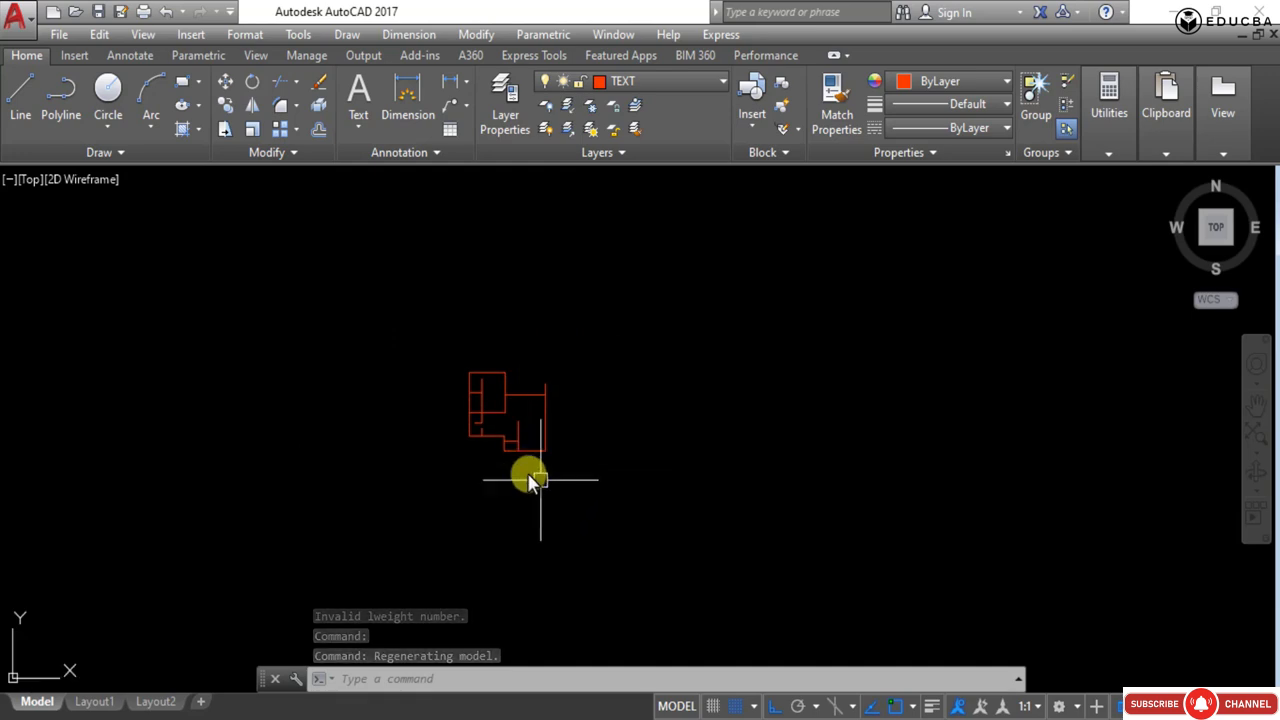
scroll(470, 440, "up", 6)
middle_click_drag(557, 437, 620, 480)
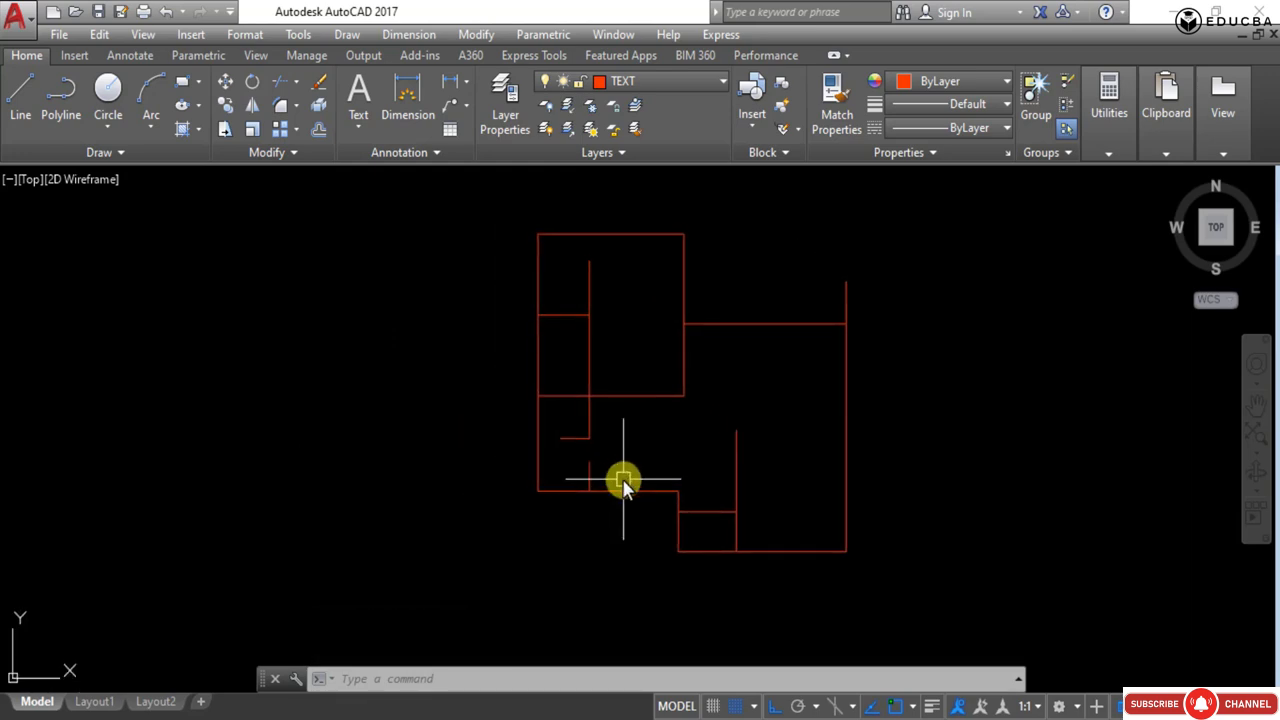
scroll(546, 448, "down", 5)
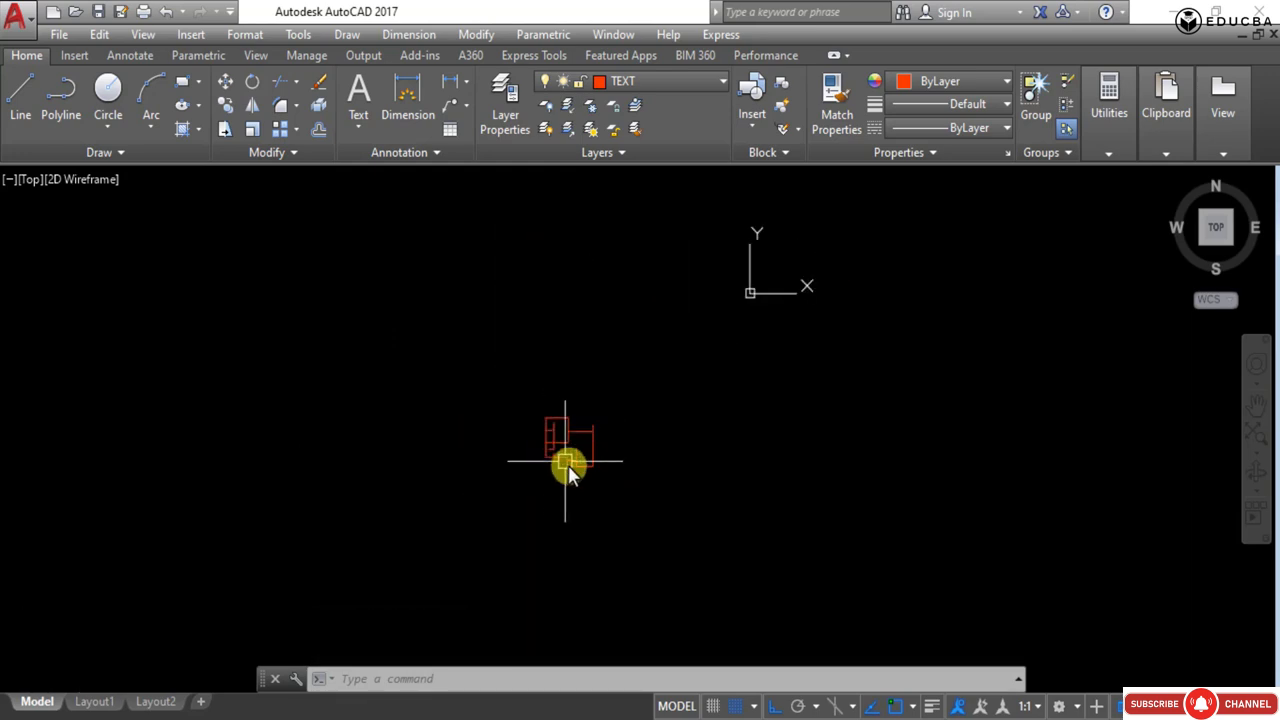
scroll(563, 449, "up", 5)
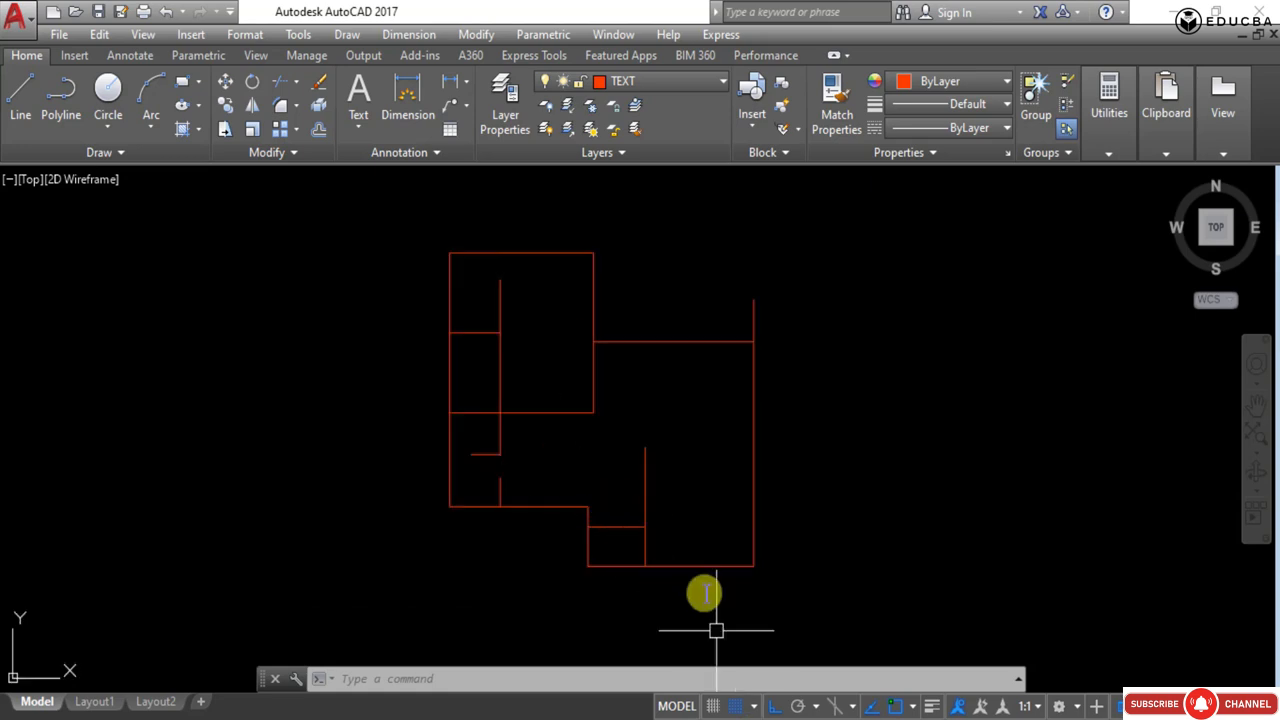
- Save the flattened drawing
scroll(494, 349, "down", 2)
left_click(18, 20)
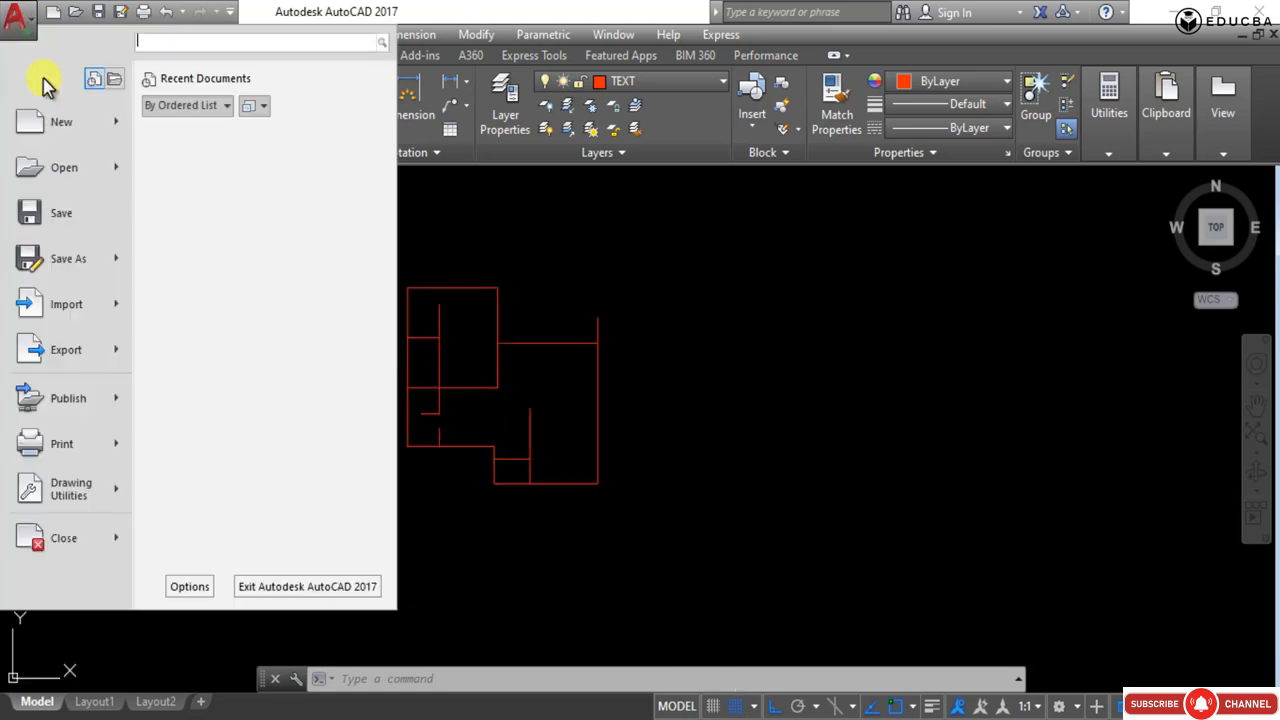
left_click(62, 212)
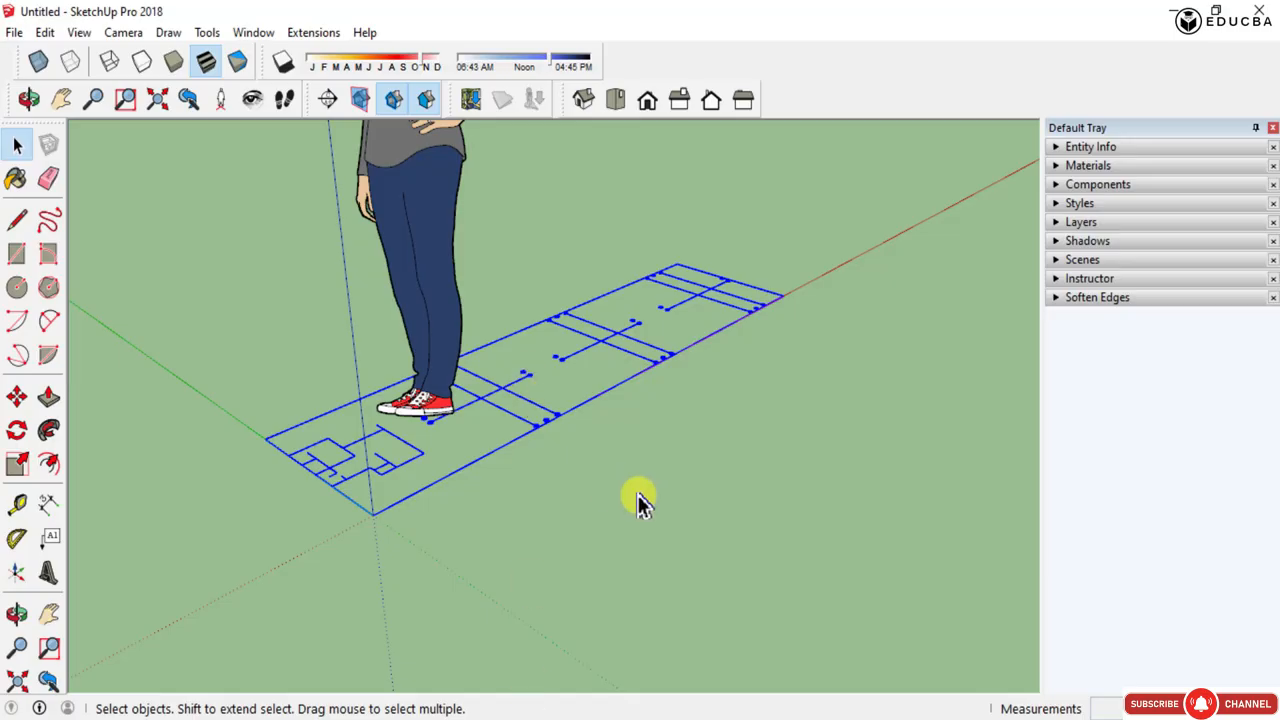
- Switch to SketchUp and delete the previously imported floor plan lines
left_click_drag(668, 503, 557, 260)
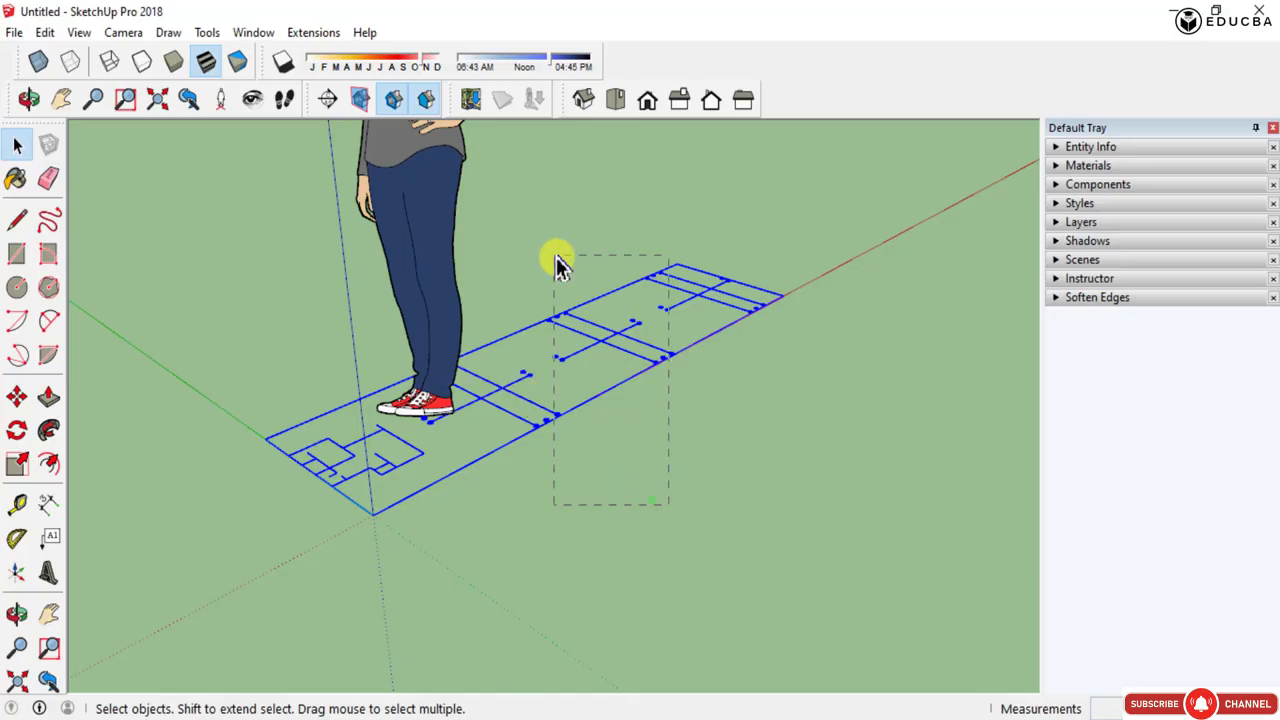
key("Delete")
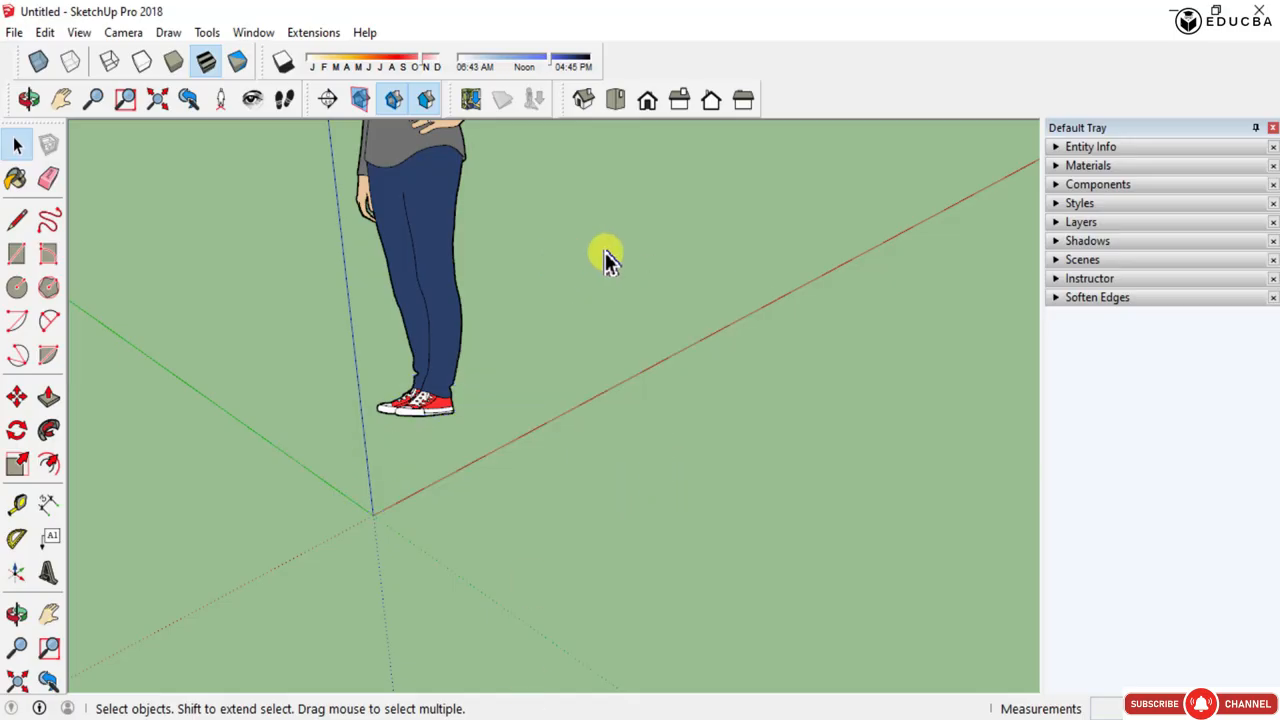
- Import 'sketchup trace file' from the Google Sketchup folder again as an AutoCAD file
left_click(13, 34)
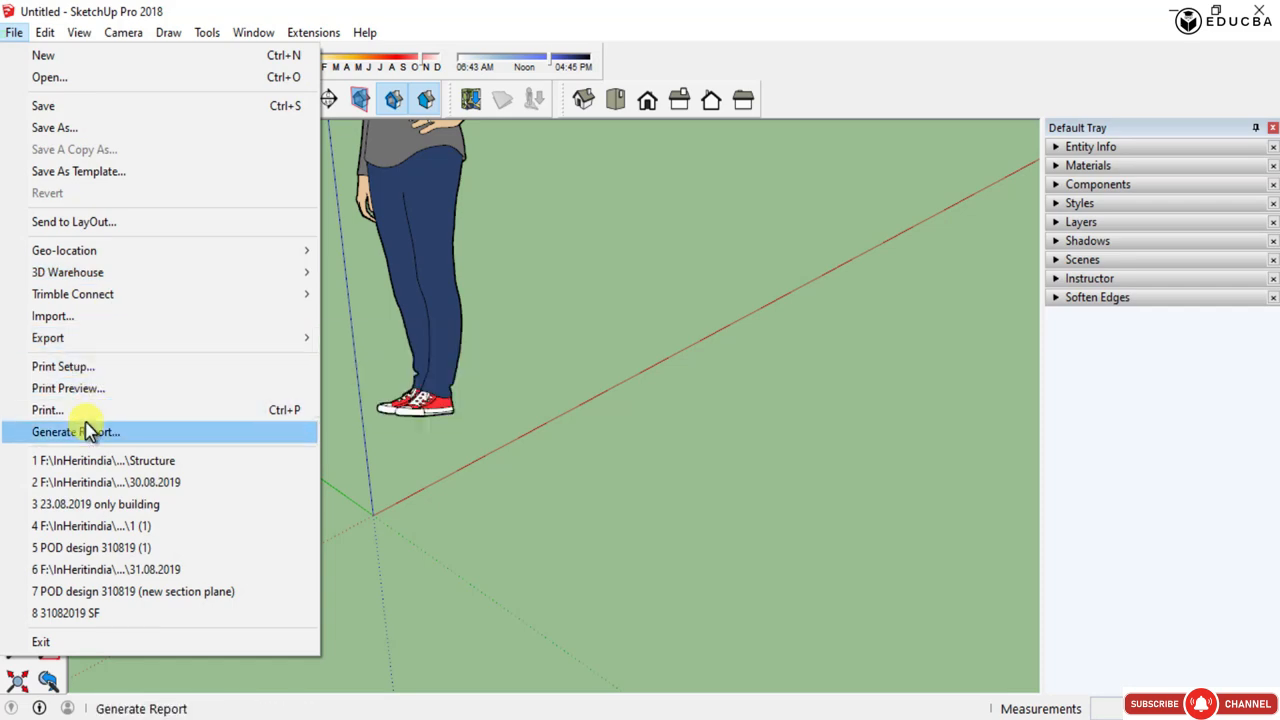
left_click(63, 325)
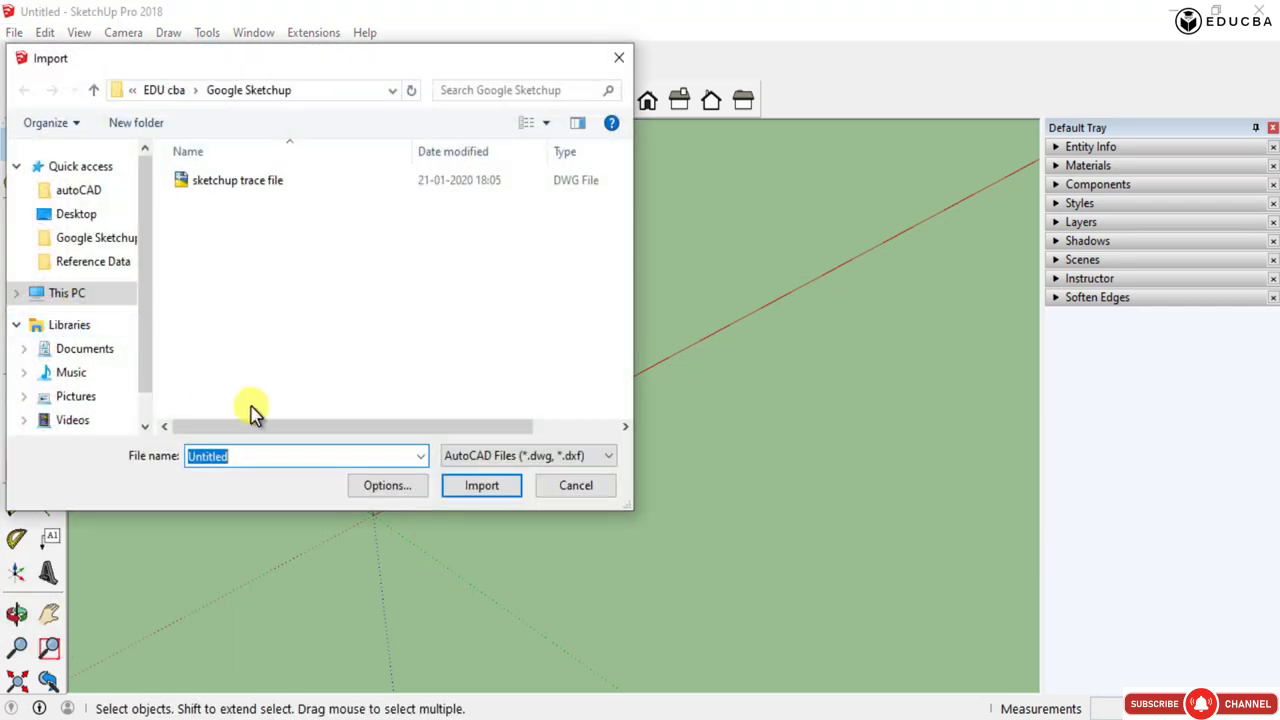
double_click(250, 186)
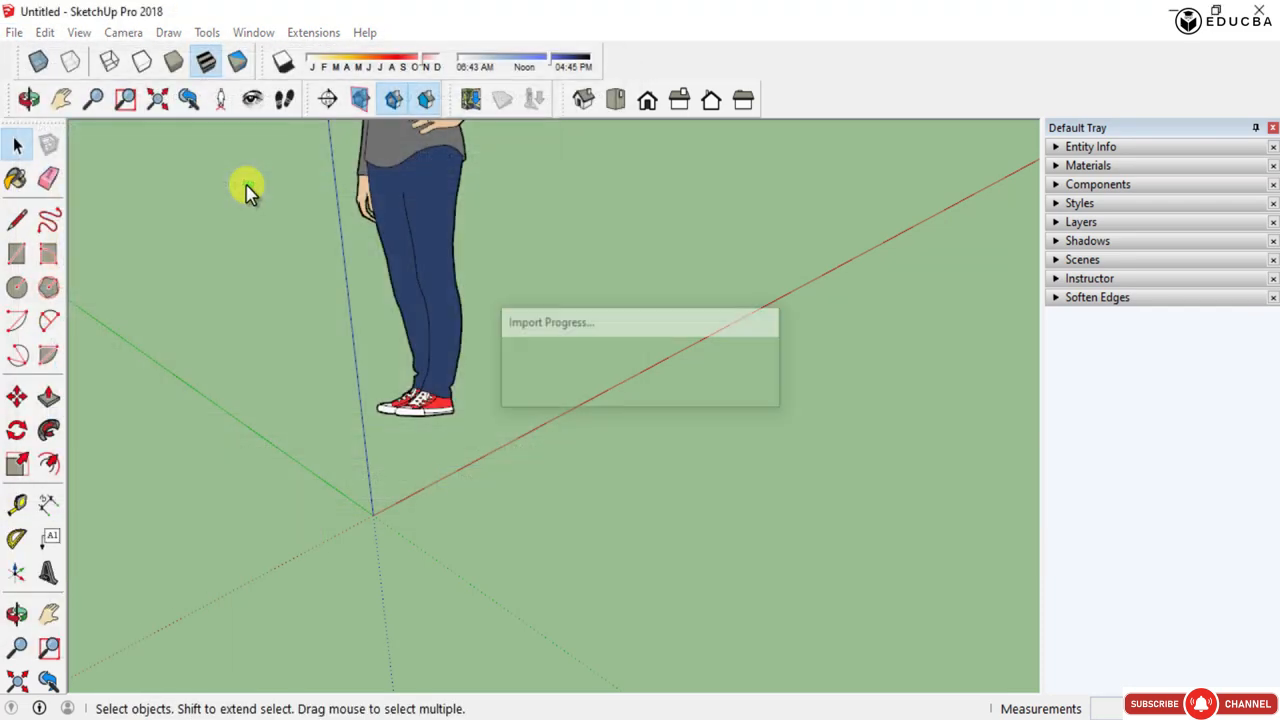
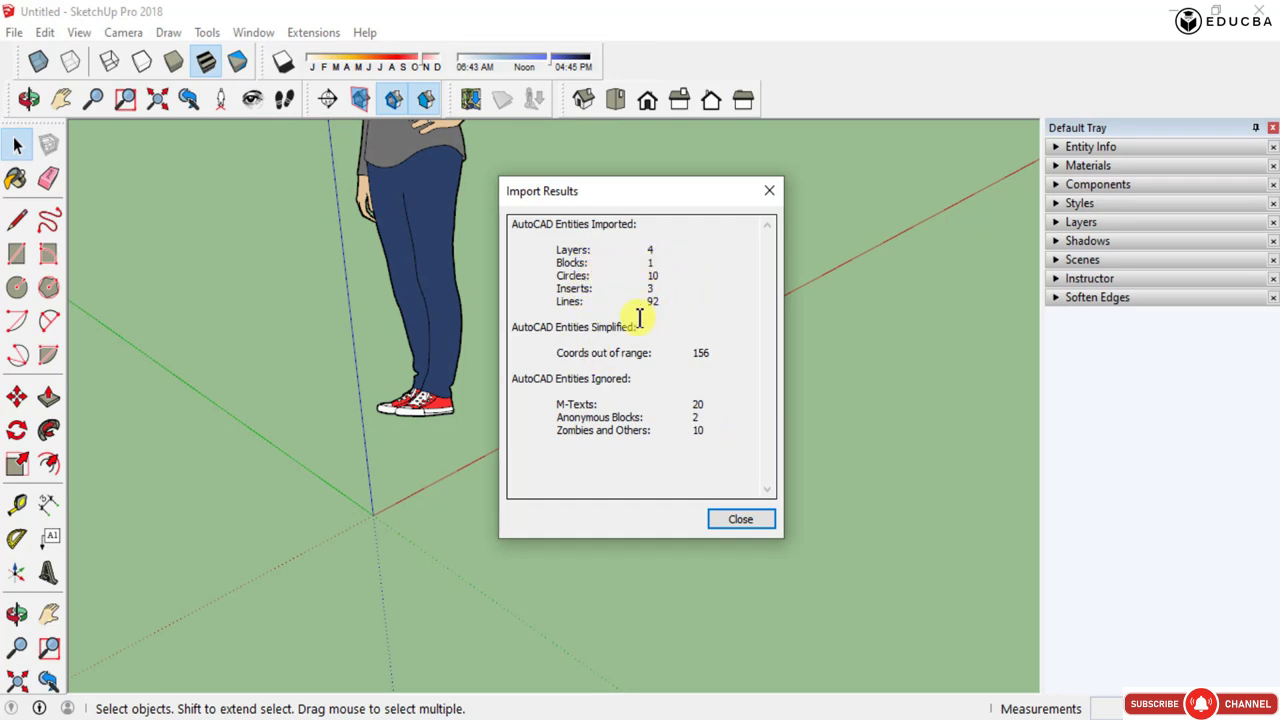
- Close the import results and explode the imported floor plan component
left_click(733, 520)
scroll(561, 381, "down", 3)
middle_click_drag(561, 381, 514, 549)
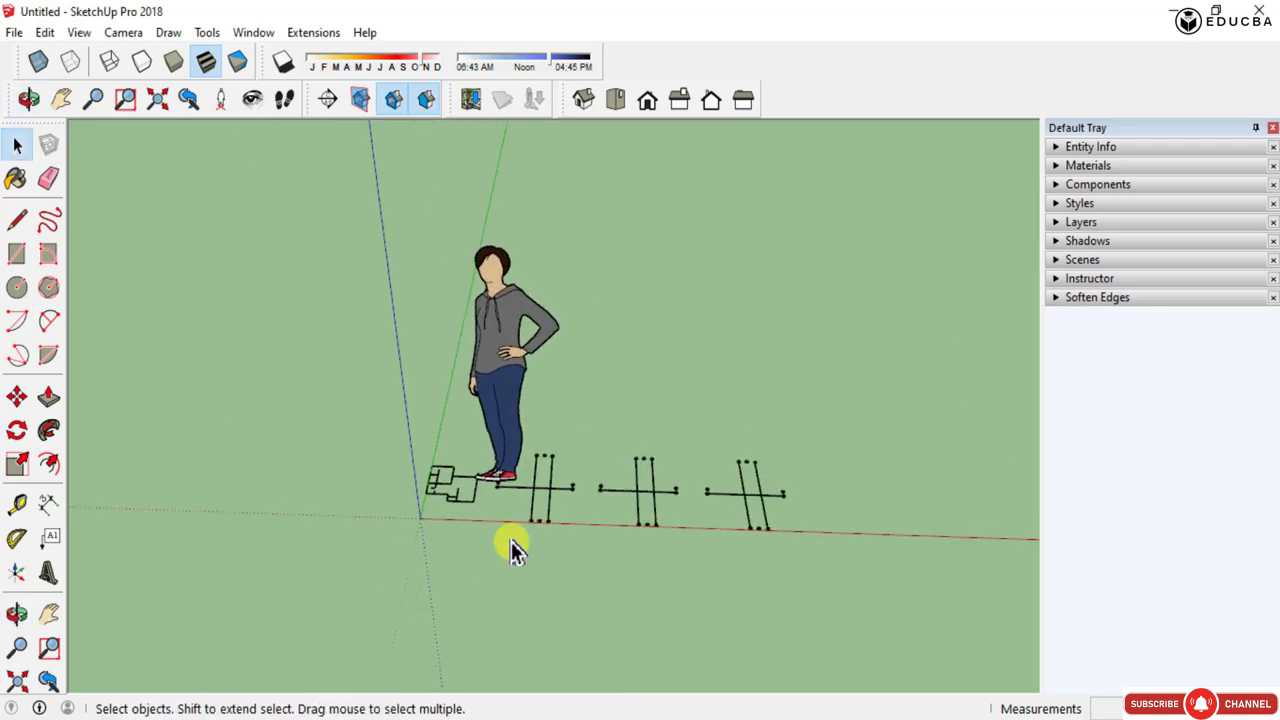
scroll(543, 481, "up", 5)
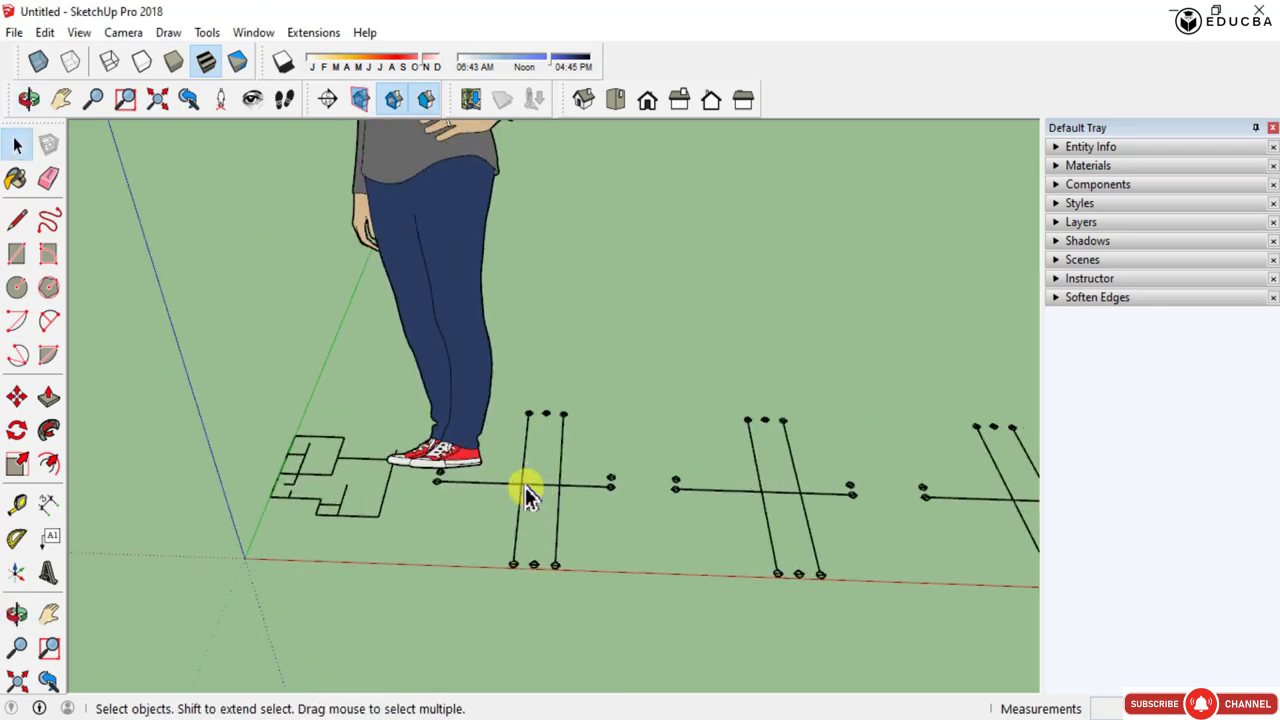
double_click(525, 487)
scroll(438, 474, "down", 3)
scroll(481, 482, "up", 3)
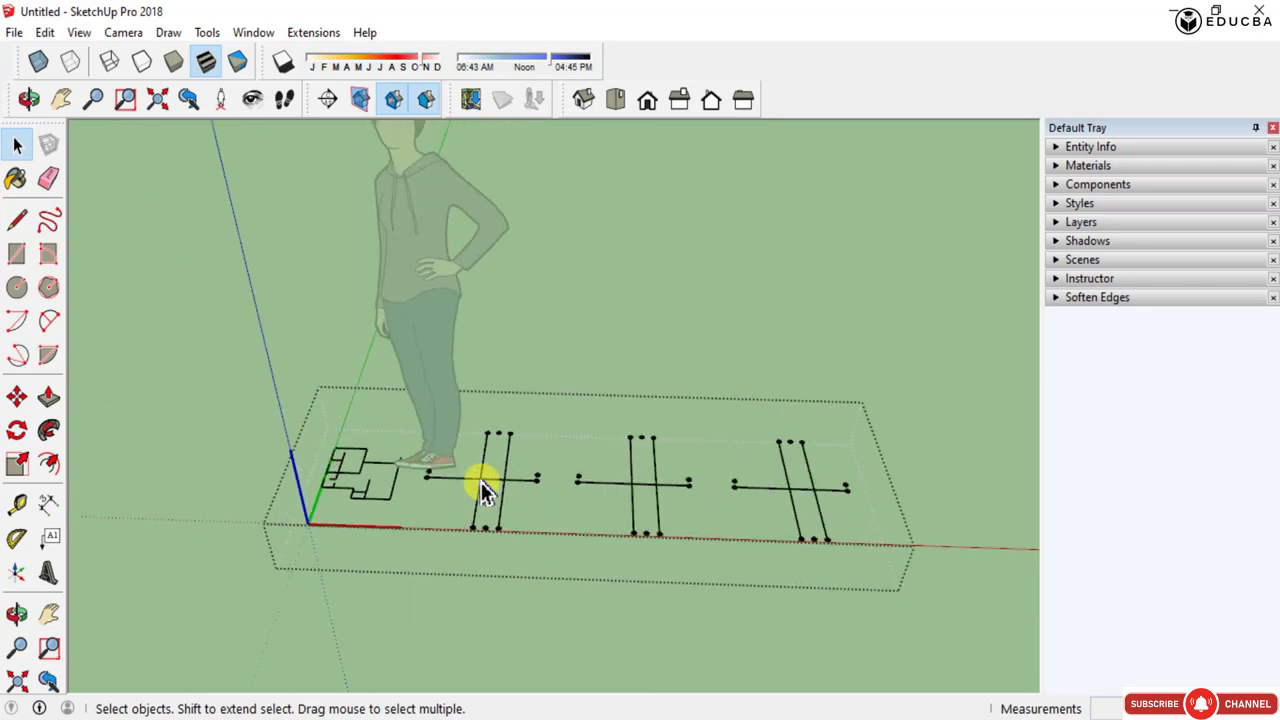
key("Escape")
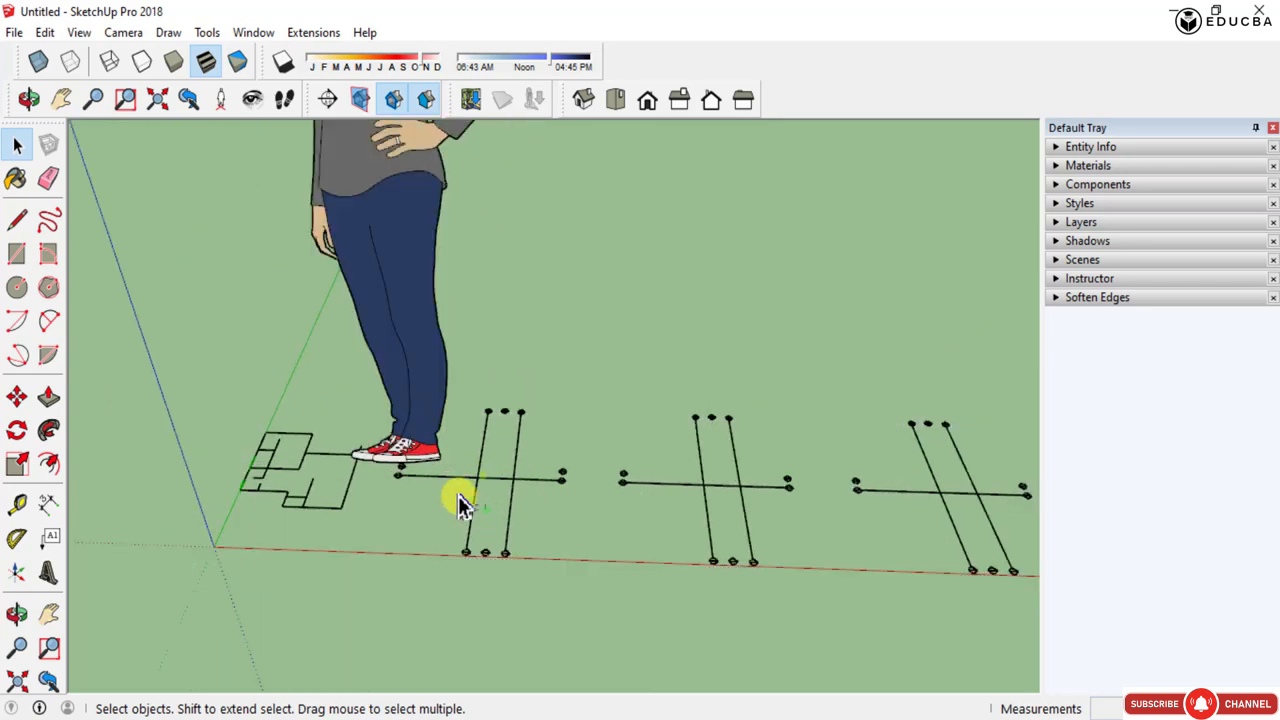
left_click(464, 474)
left_click(464, 473)
left_click(460, 474)
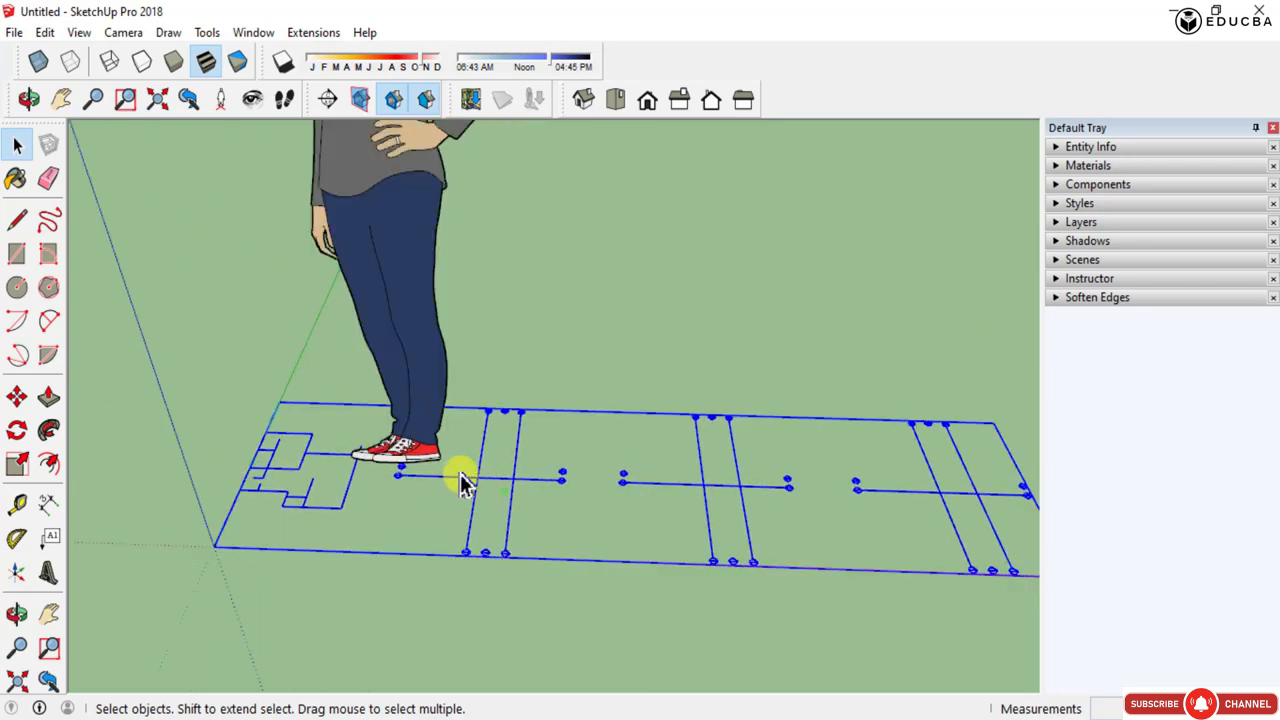
right_click(480, 483)
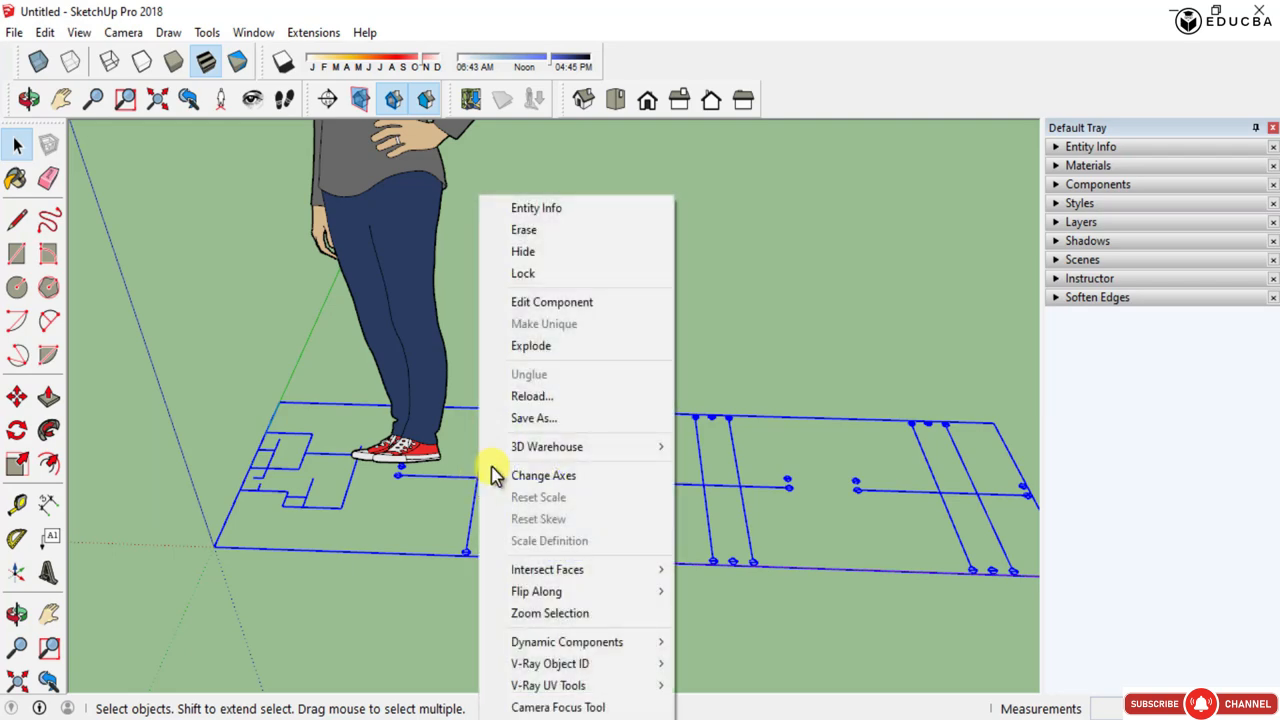
left_click(545, 350)
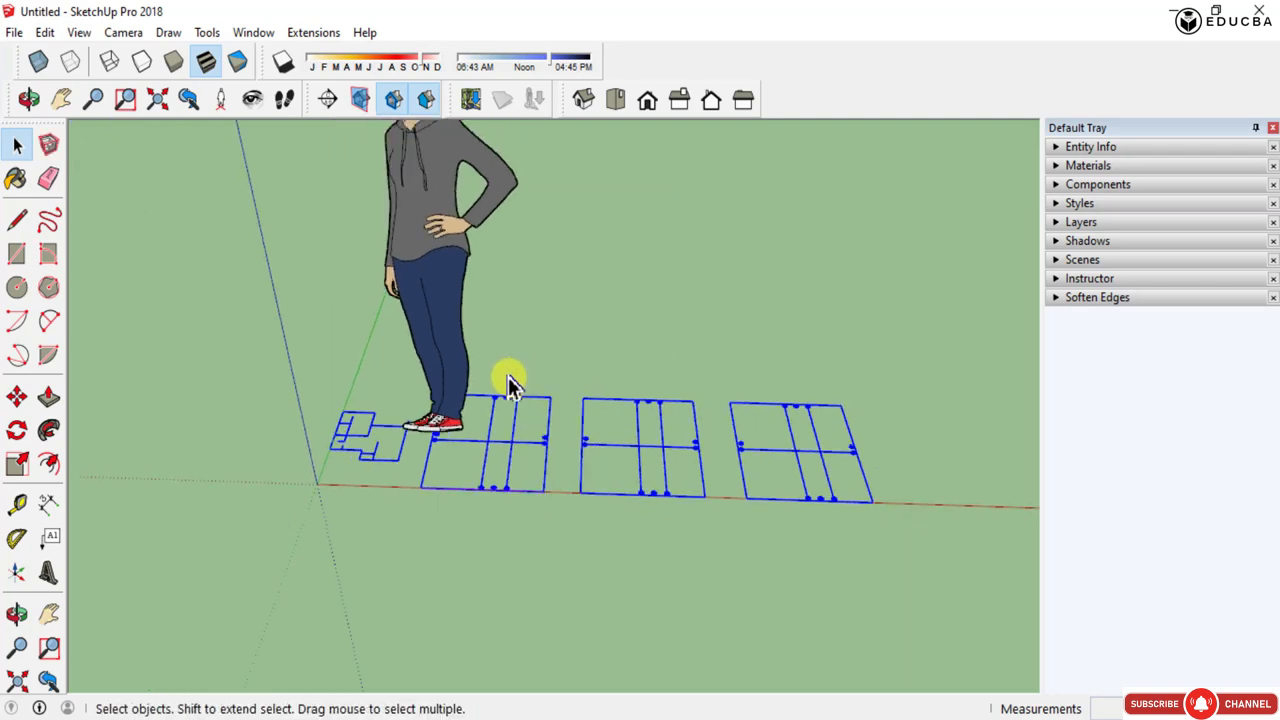
- Delete the extra exploded lines beside the floor plan, along with the scale figure
mouse_move(376, 520)
middle_mouse_down()
mouse_move(780, 354)
mouse_move(666, 420)
mouse_move(396, 528)
middle_mouse_up()
left_click_drag(926, 581, 571, 289)
key("Delete")
scroll(559, 316, "down", 2)
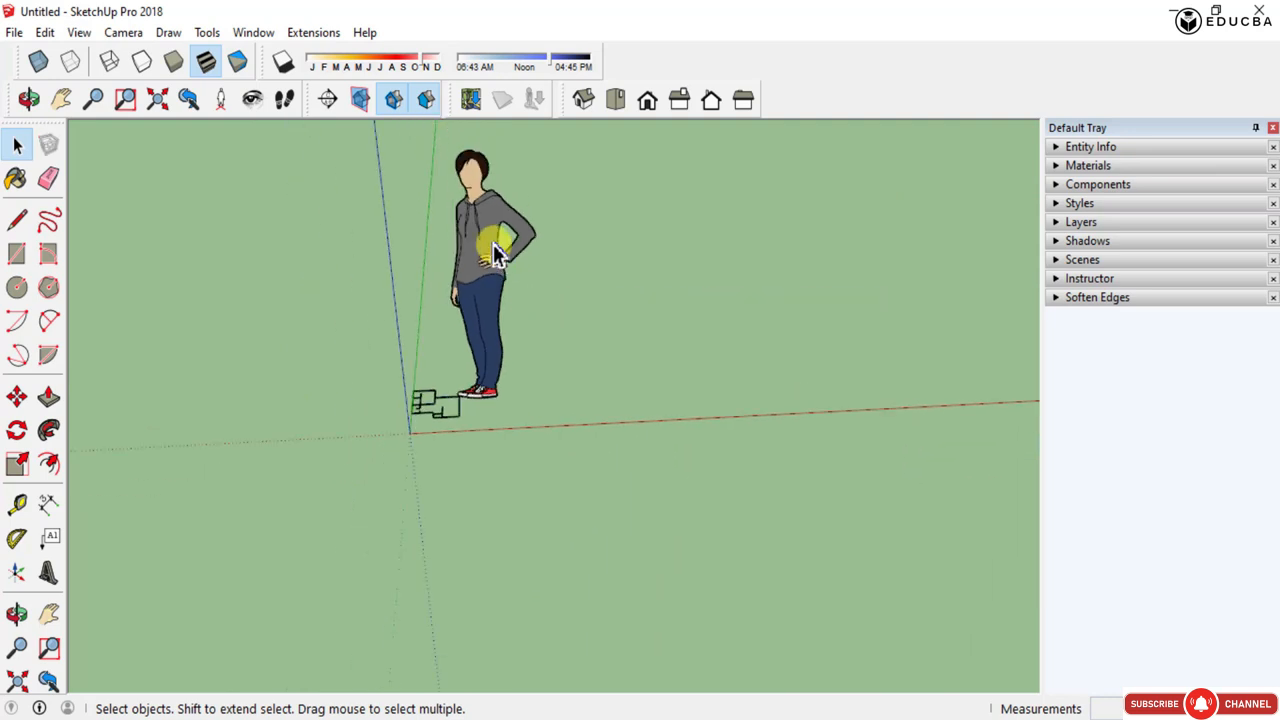
left_click(494, 243)
key("Delete")
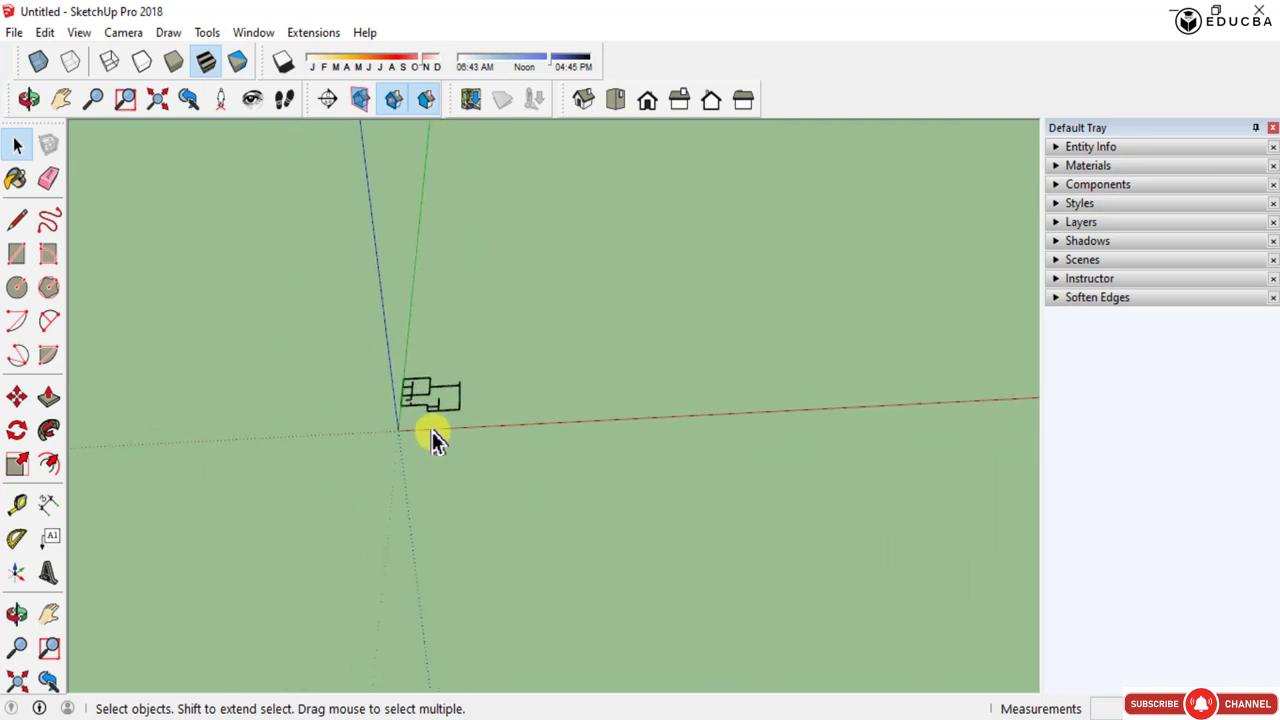
- Select all of the imported floor plan geometry and explode it
scroll(388, 390, "up", 6)
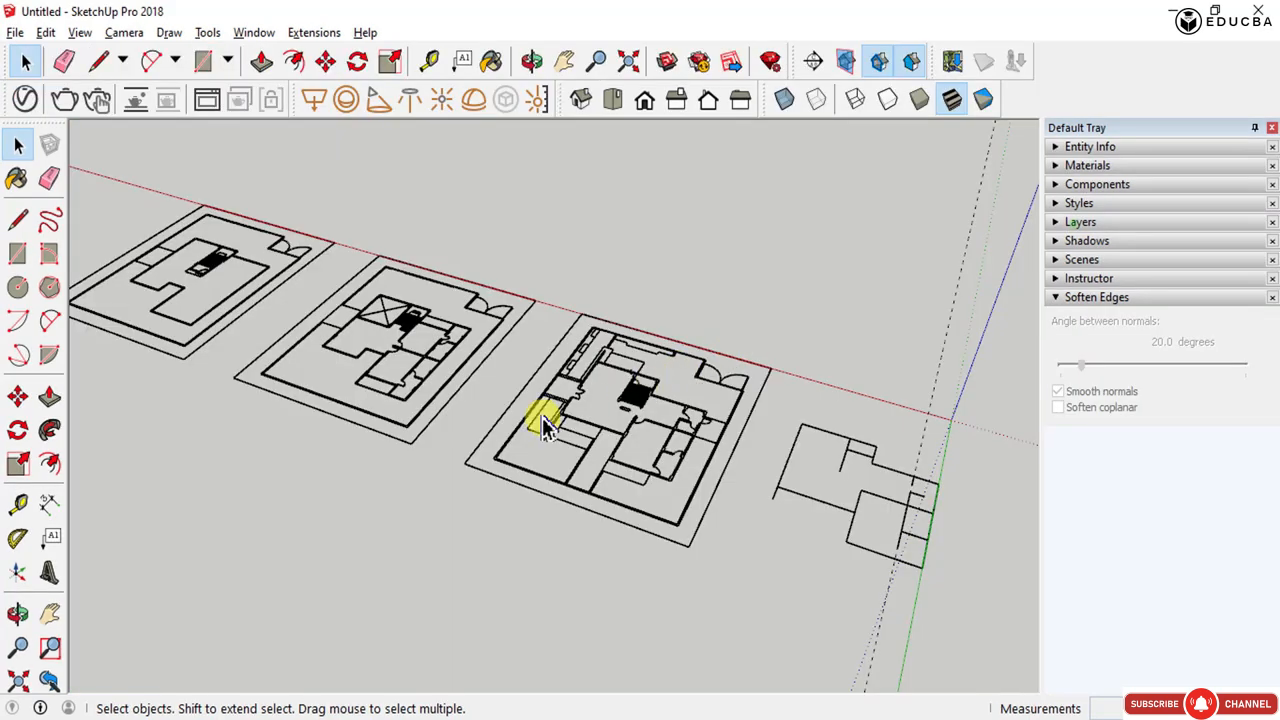
scroll(714, 386, "down", 2)
middle_click_drag(714, 386, 208, 482)
scroll(344, 593, "up", 5)
scroll(526, 486, "down", 5)
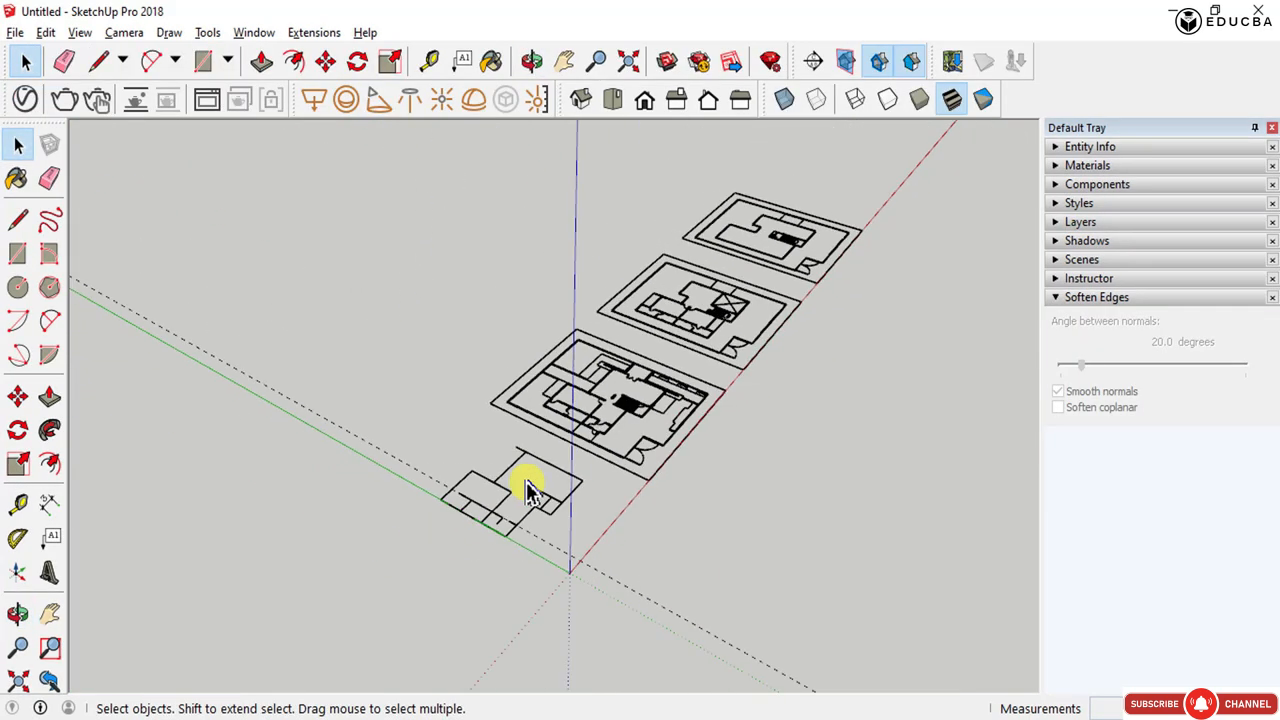
key("ctrl+a")
scroll(634, 423, "up", 3)
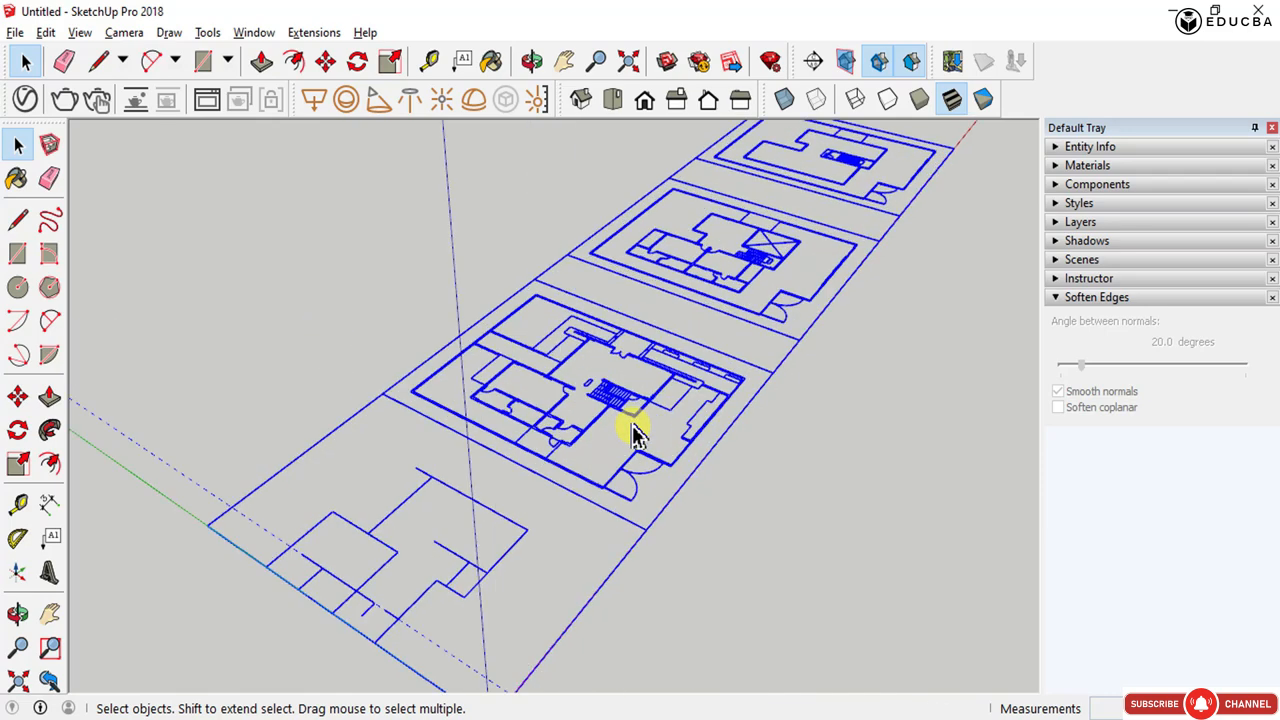
left_click_drag(845, 572, 570, 262)
scroll(500, 423, "down", 5)
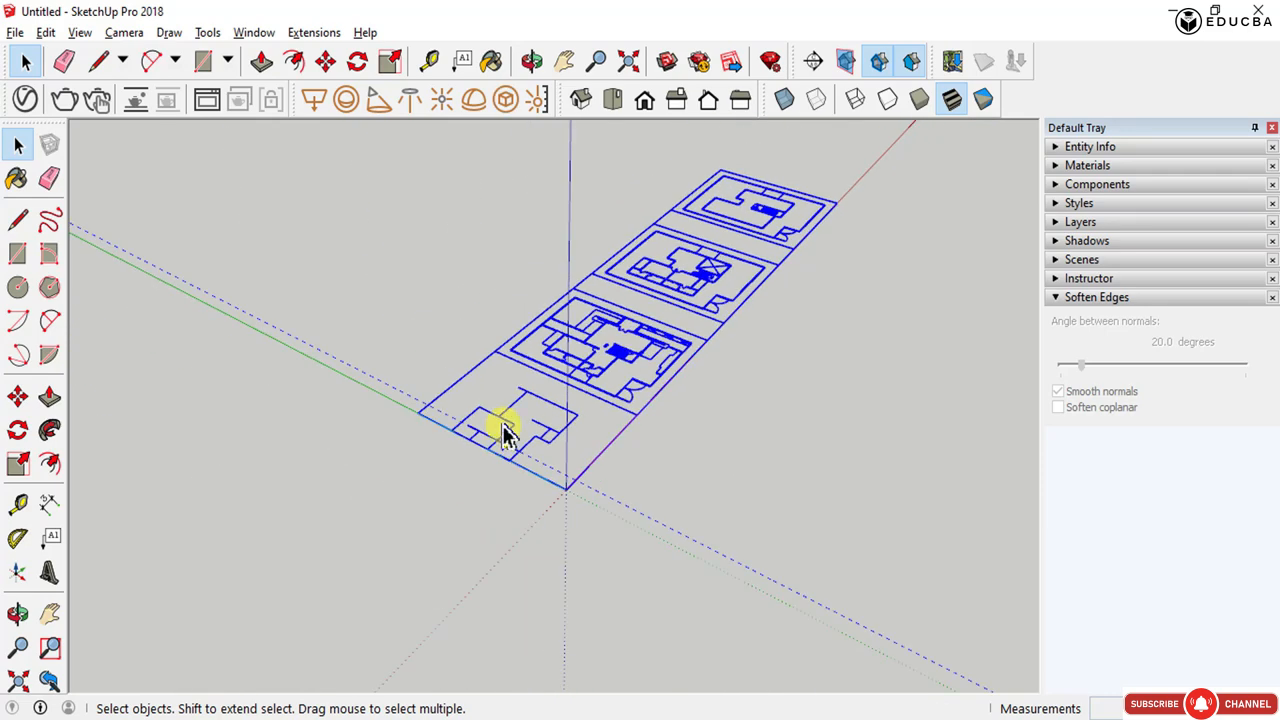
middle_click_drag(500, 423, 545, 365)
scroll(545, 365, "up", 3)
left_click_drag(640, 414, 543, 280)
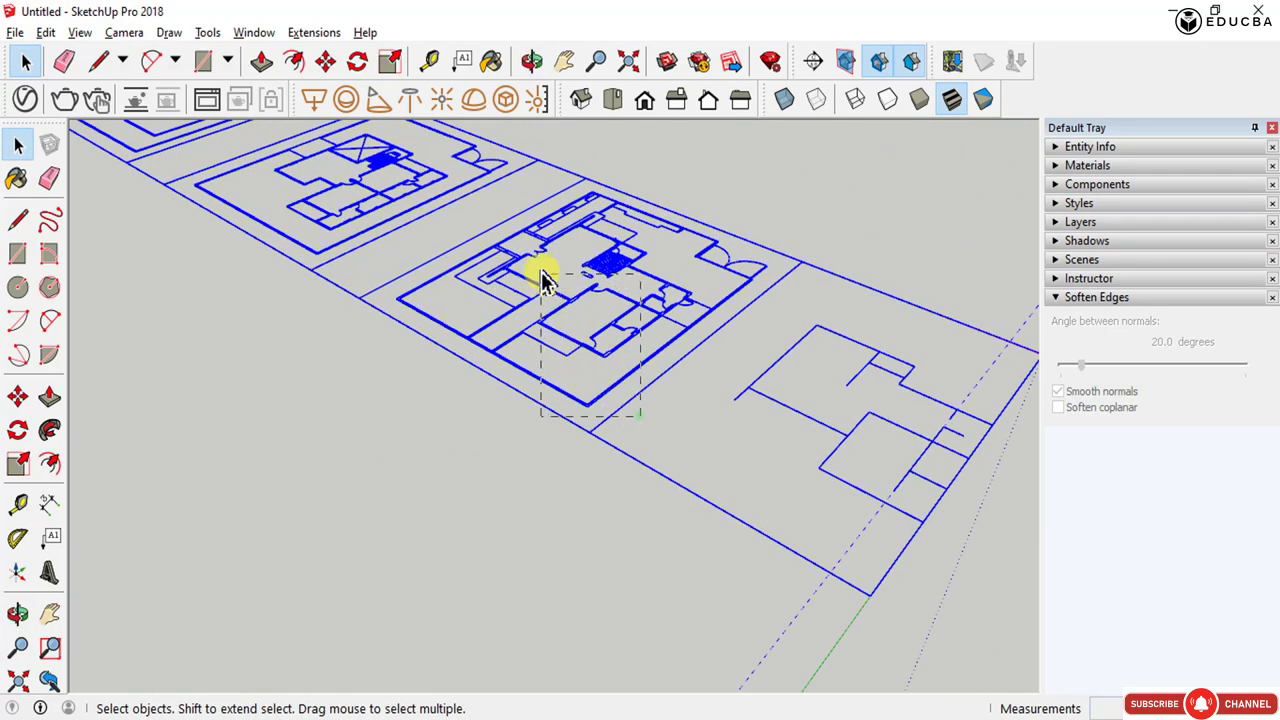
right_click(560, 312)
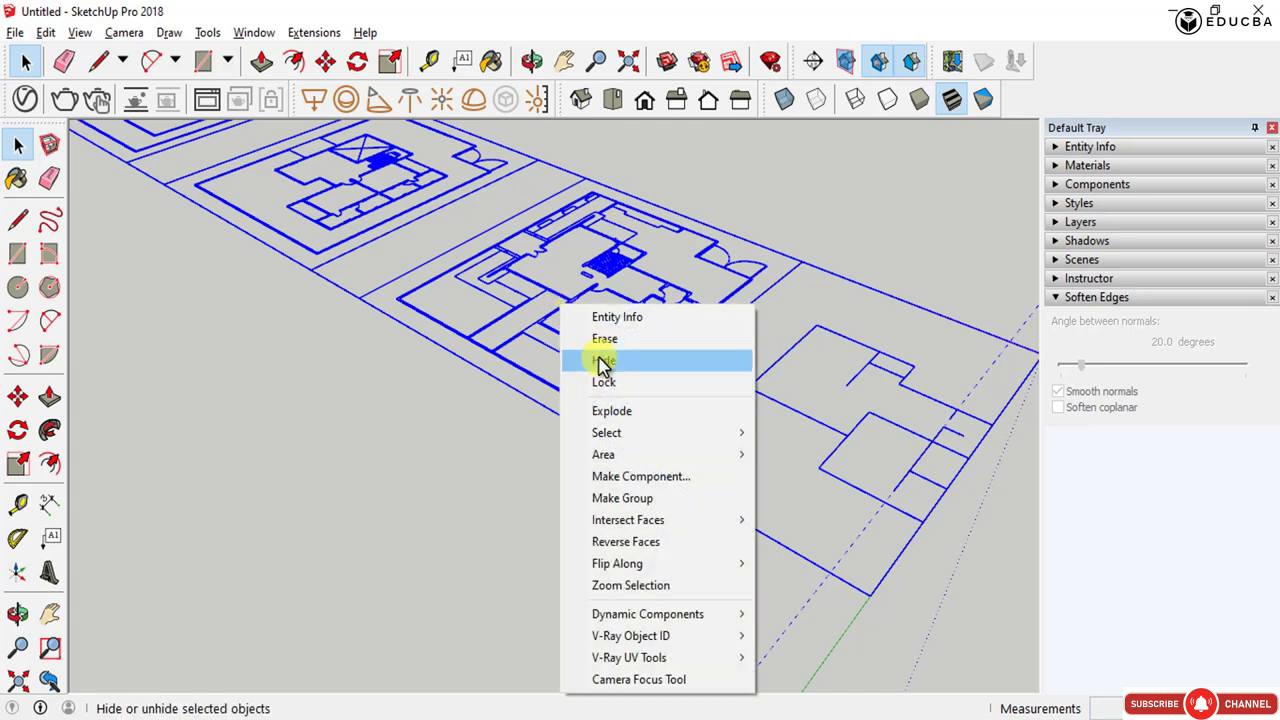
left_click(612, 411)
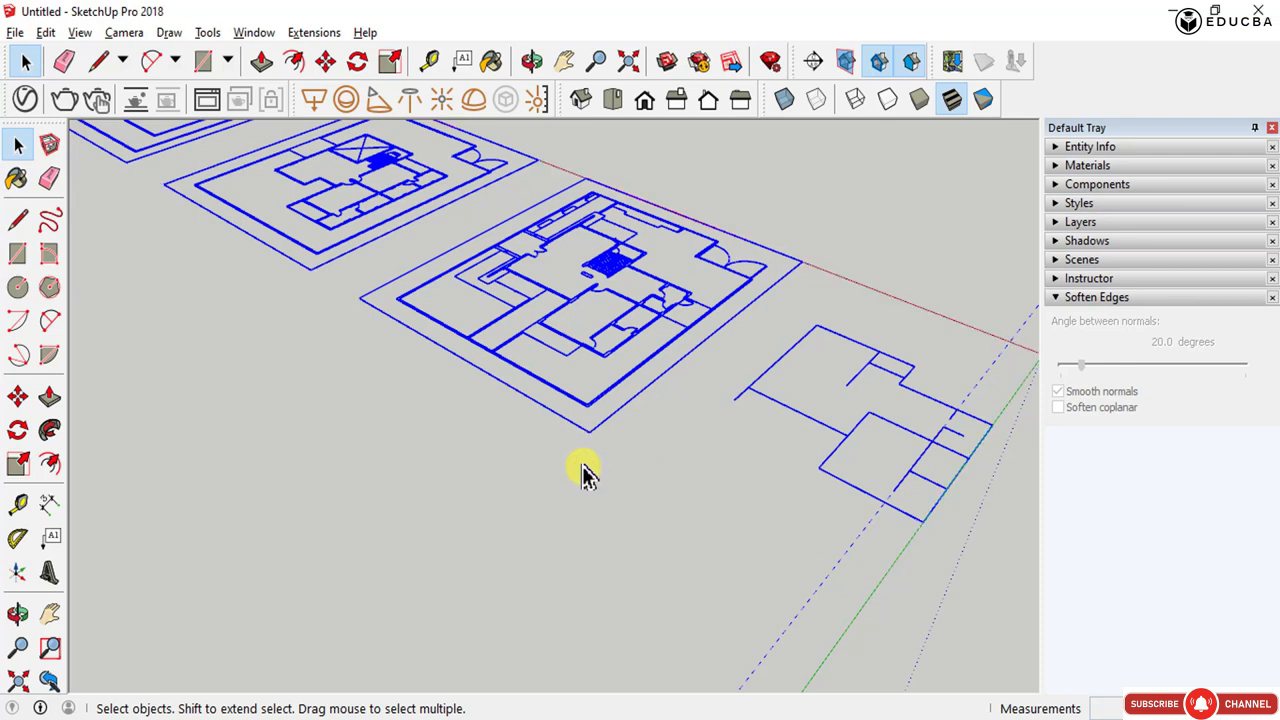
- Window-select parts of the plans to check how the exploded lines are grouped
left_click_drag(644, 462, 521, 283)
scroll(640, 480, "down", 3)
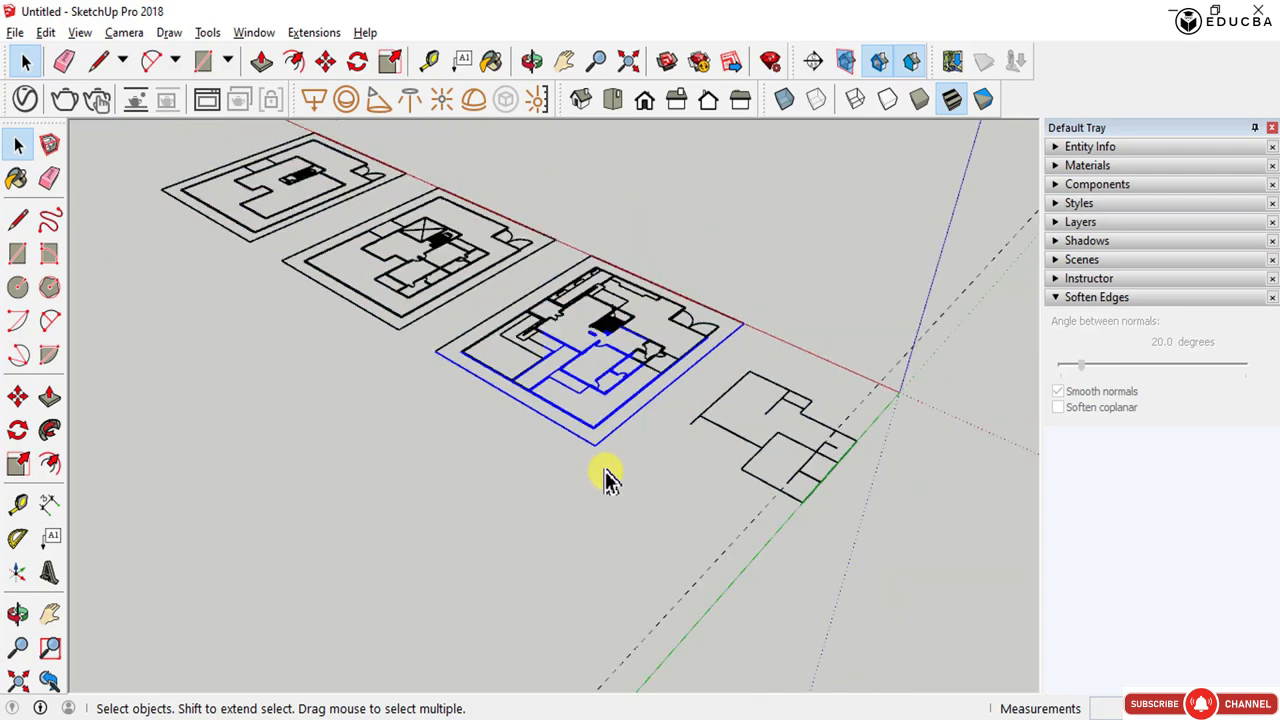
left_click_drag(401, 355, 322, 170)
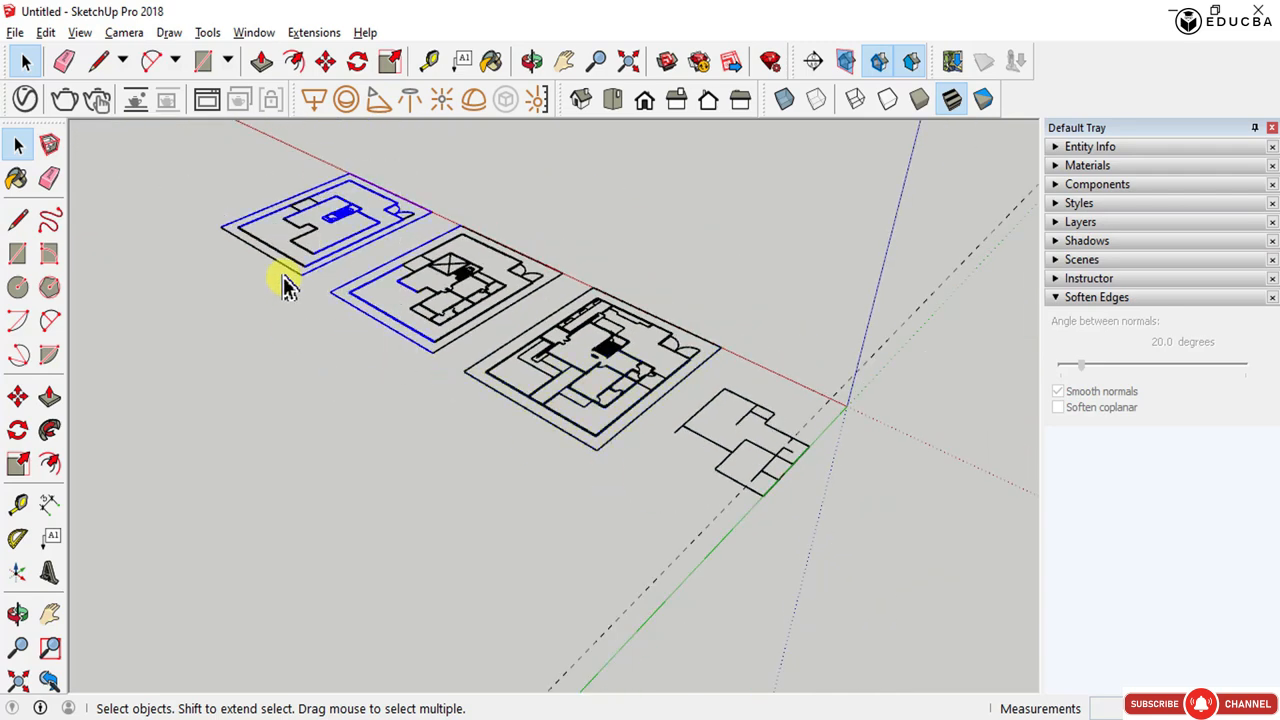
left_click_drag(285, 277, 192, 137)
left_click_drag(824, 520, 731, 378)
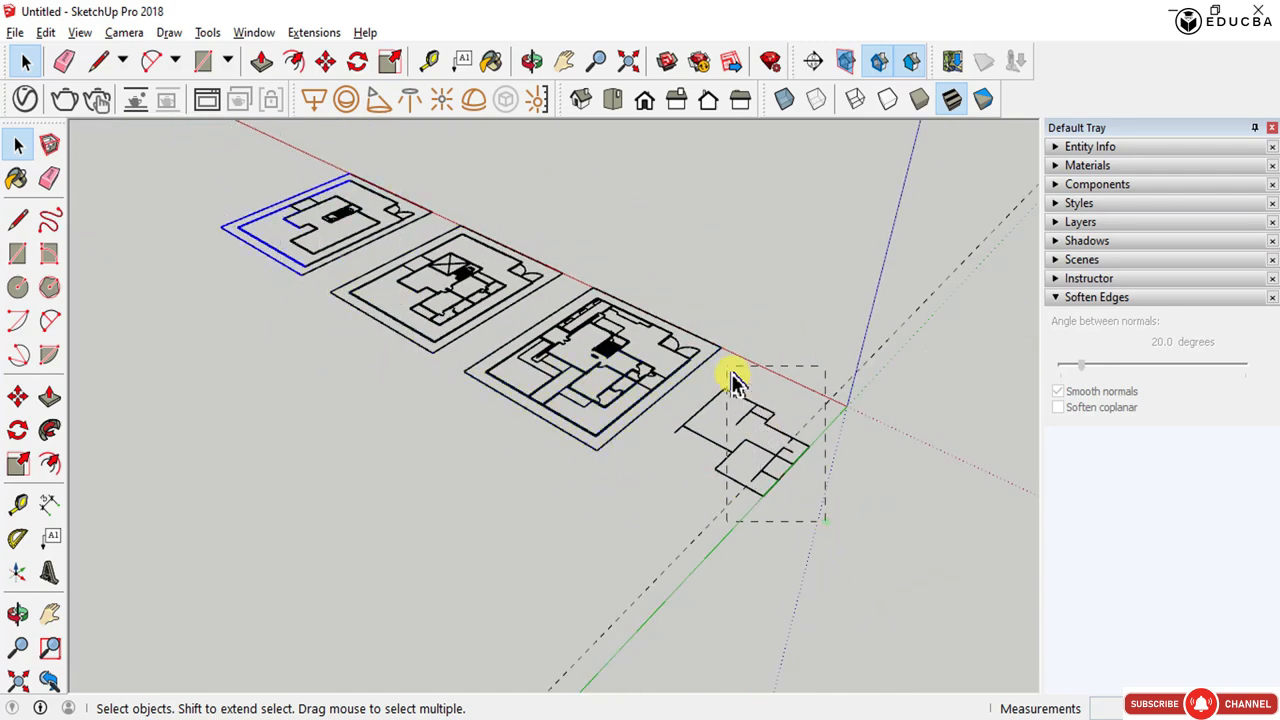
scroll(737, 414, "up", 3)
middle_click_drag(737, 414, 852, 552)
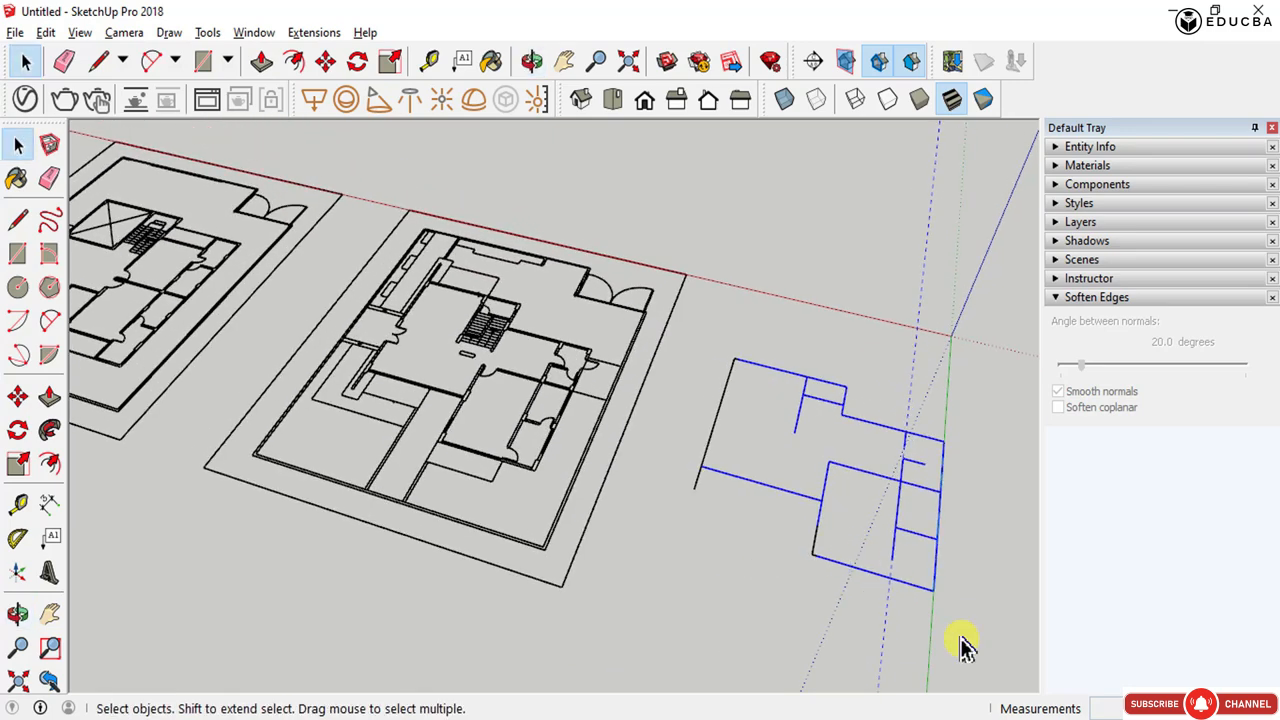
scroll(985, 640, "up", 1)
scroll(985, 640, "up", 2)
left_click_drag(988, 627, 491, 194)
middle_click_drag(994, 463, 708, 512)
left_click(634, 509)
scroll(800, 510, "down", 3)
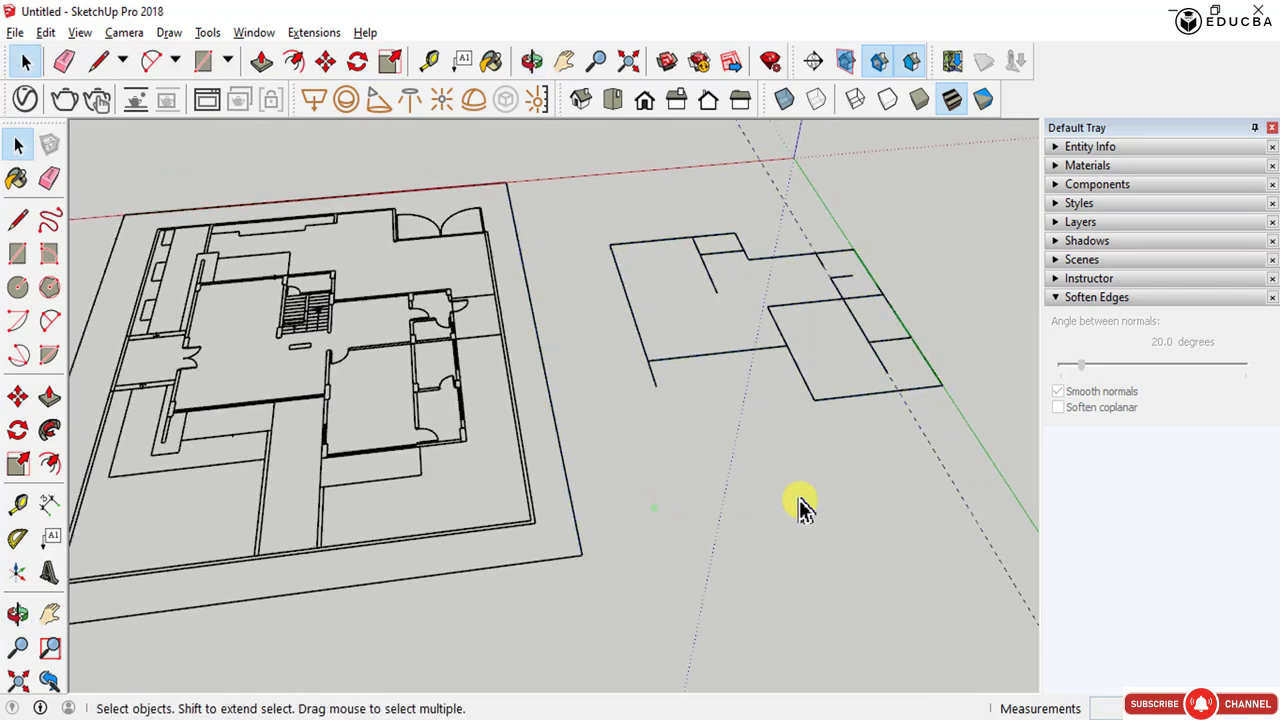
- Zoom and pan into the floor plan to examine where the interior walls meet
scroll(95, 462, "up", 2)
scroll(823, 437, "down", 2)
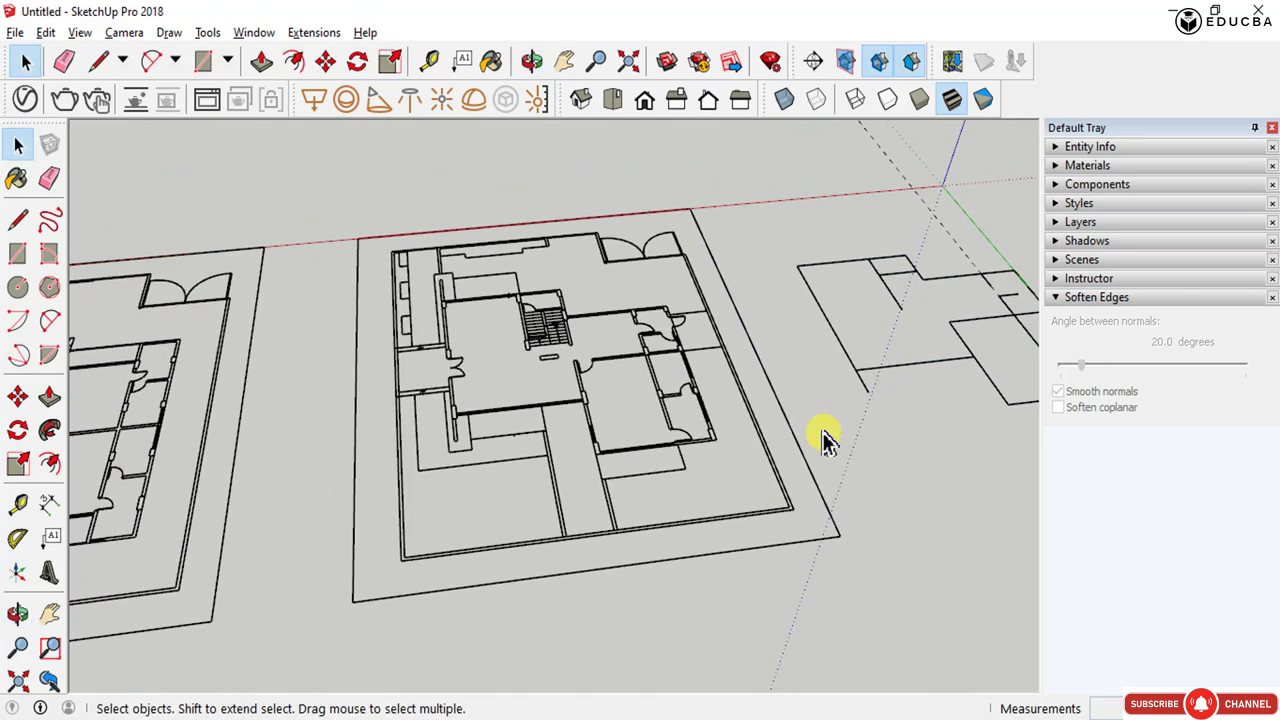
scroll(771, 471, "up", 4)
scroll(466, 442, "up", 4)
middle_click_drag(368, 322, 824, 428)
scroll(270, 310, "up", 1)
scroll(423, 240, "up", 1)
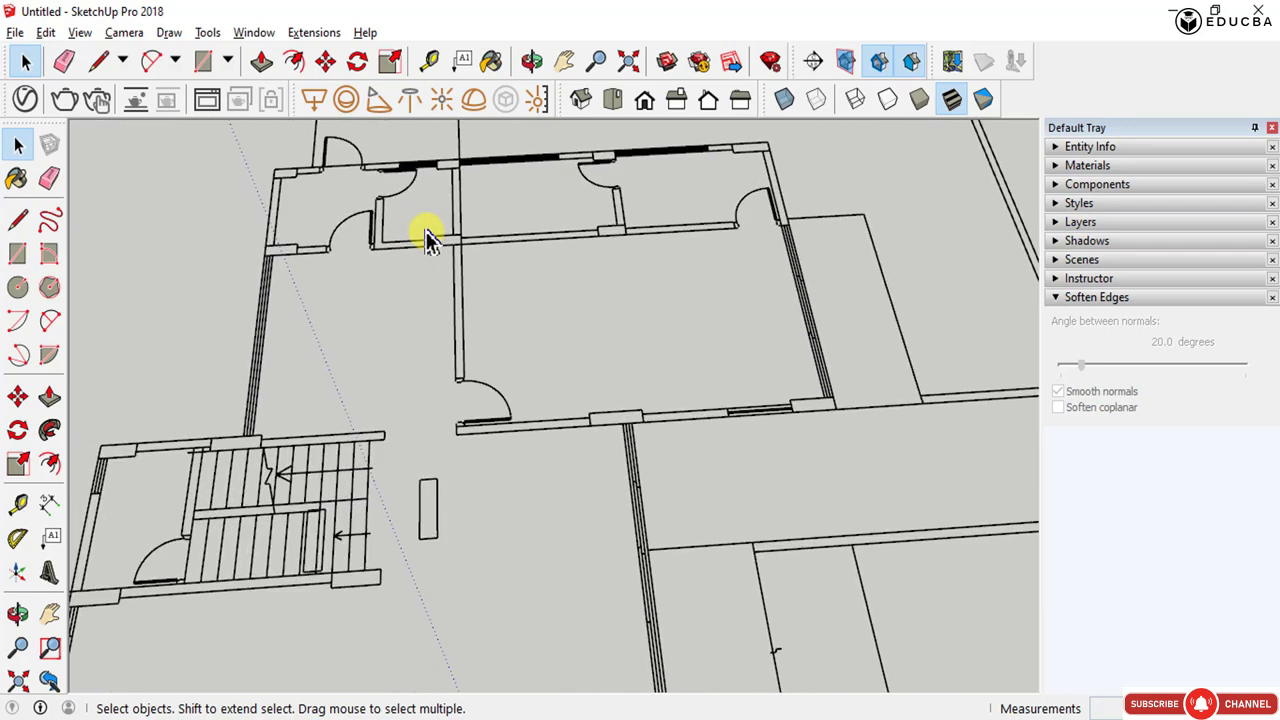
scroll(454, 234, "up", 2)
scroll(458, 245, "up", 2)
middle_click_drag(457, 251, 744, 394)
left_click_drag(398, 458, 321, 350)
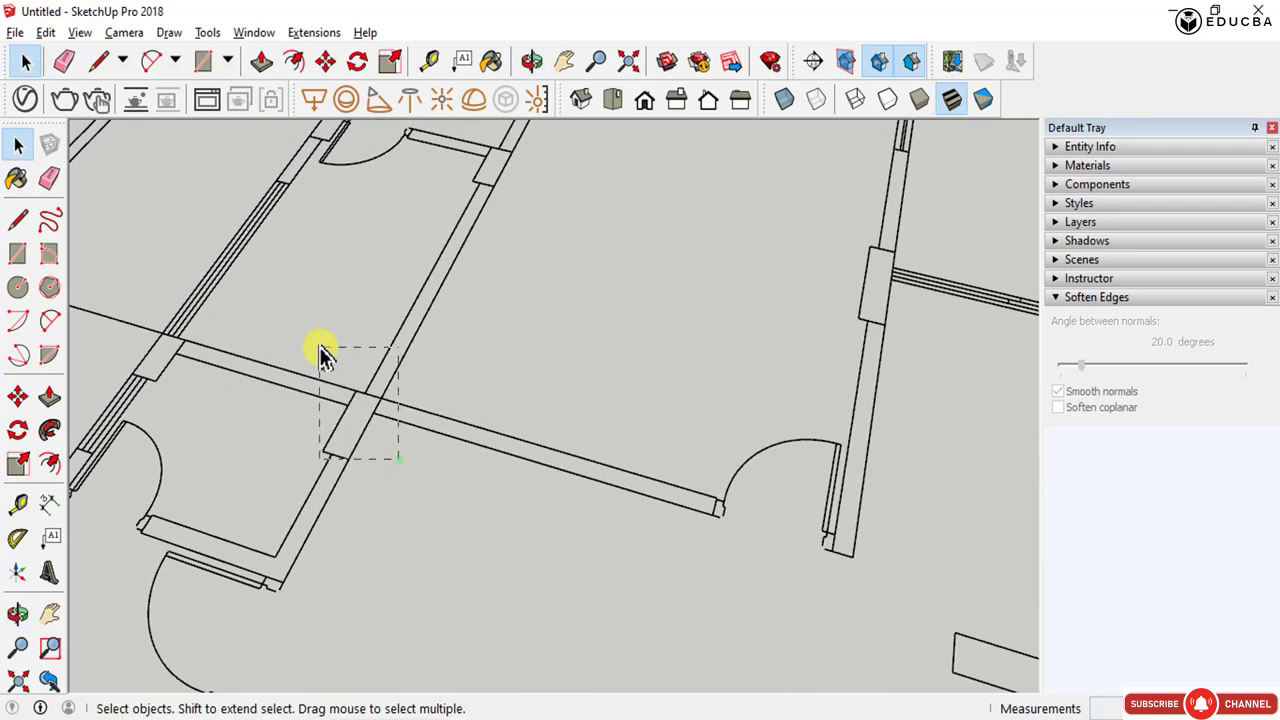
scroll(863, 371, "down", 2)
scroll(914, 371, "down", 3)
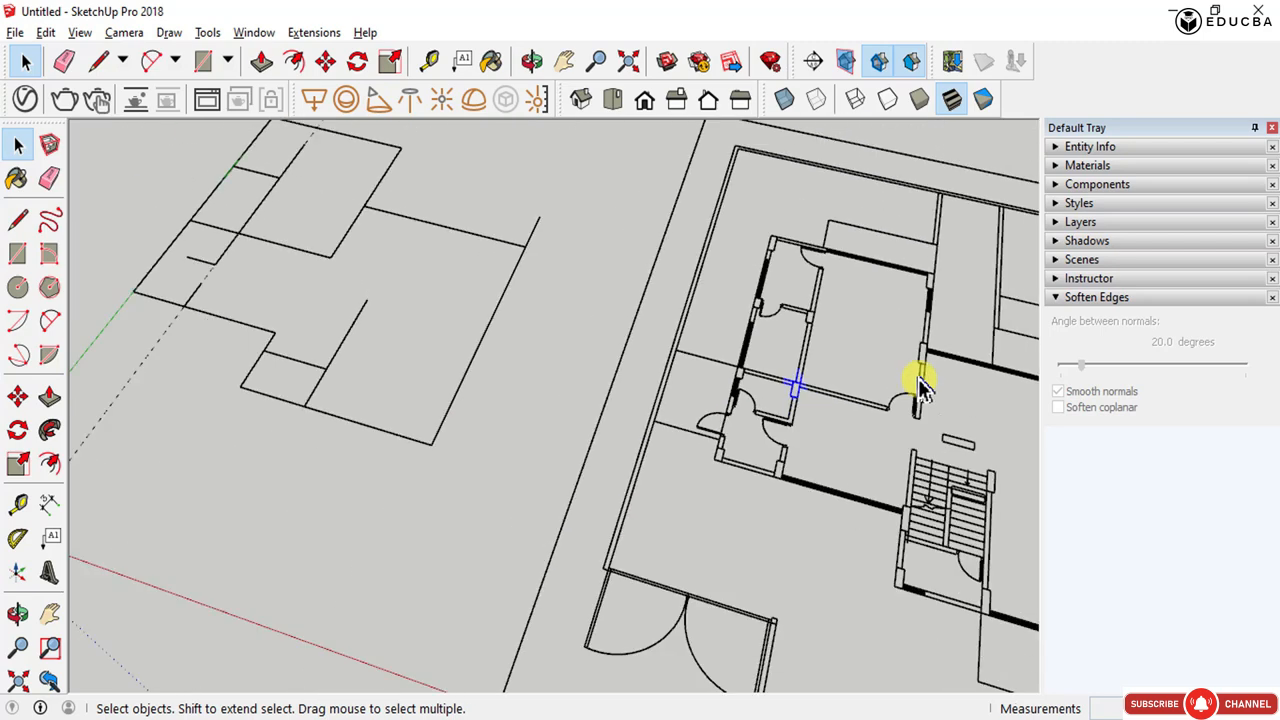
scroll(914, 371, "down", 1)
scroll(857, 386, "up", 4)
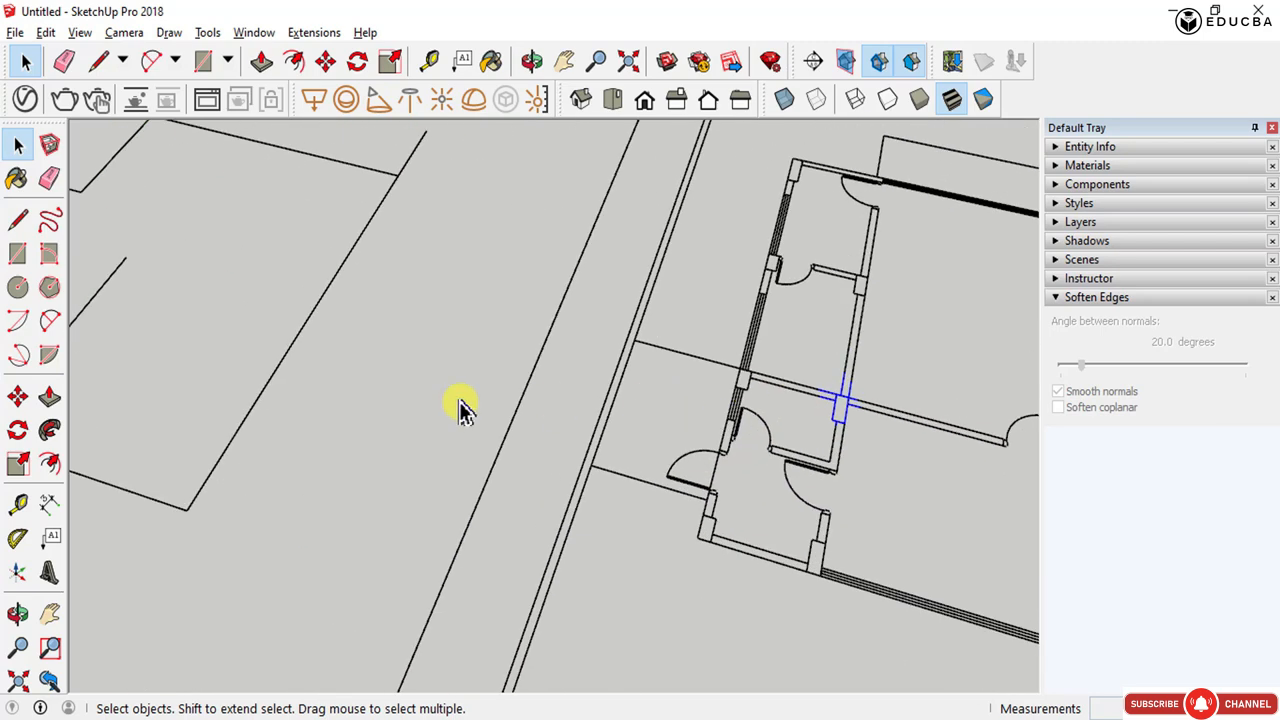
scroll(835, 405, "down", 2)
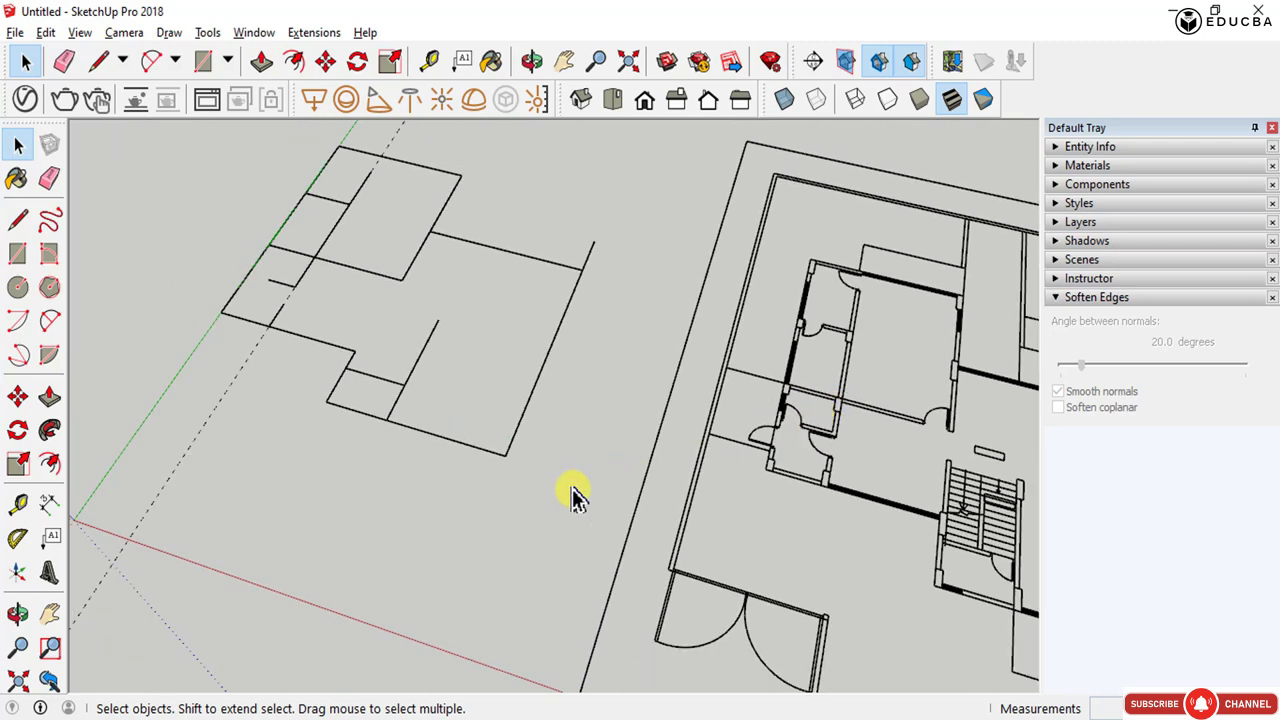
middle_click_drag(405, 440, 545, 550)
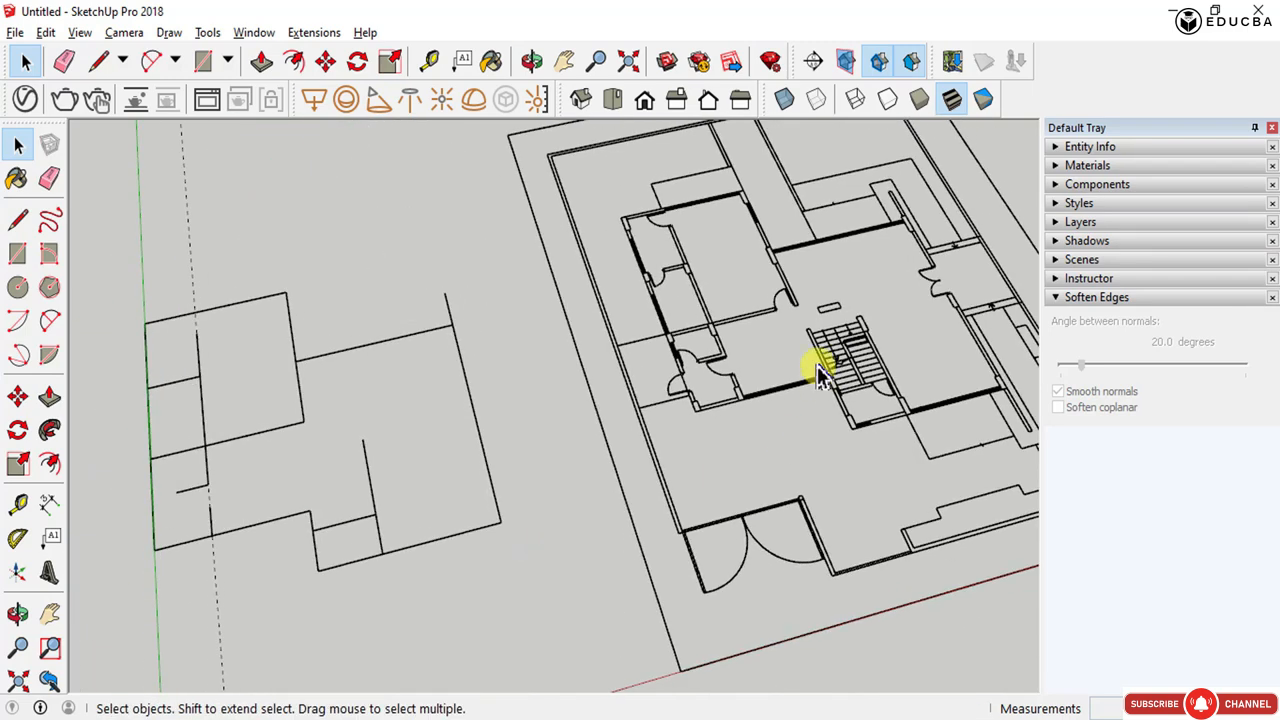
scroll(775, 325, "up", 5)
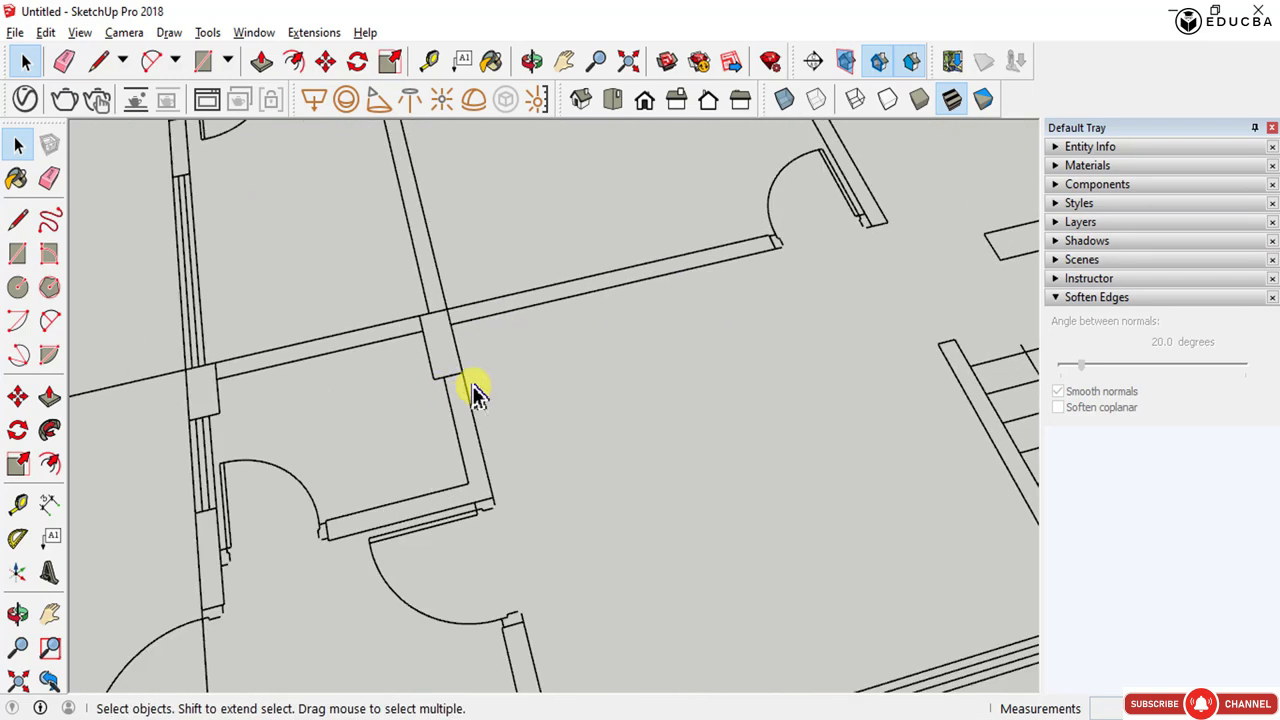
scroll(474, 393, "down", 3)
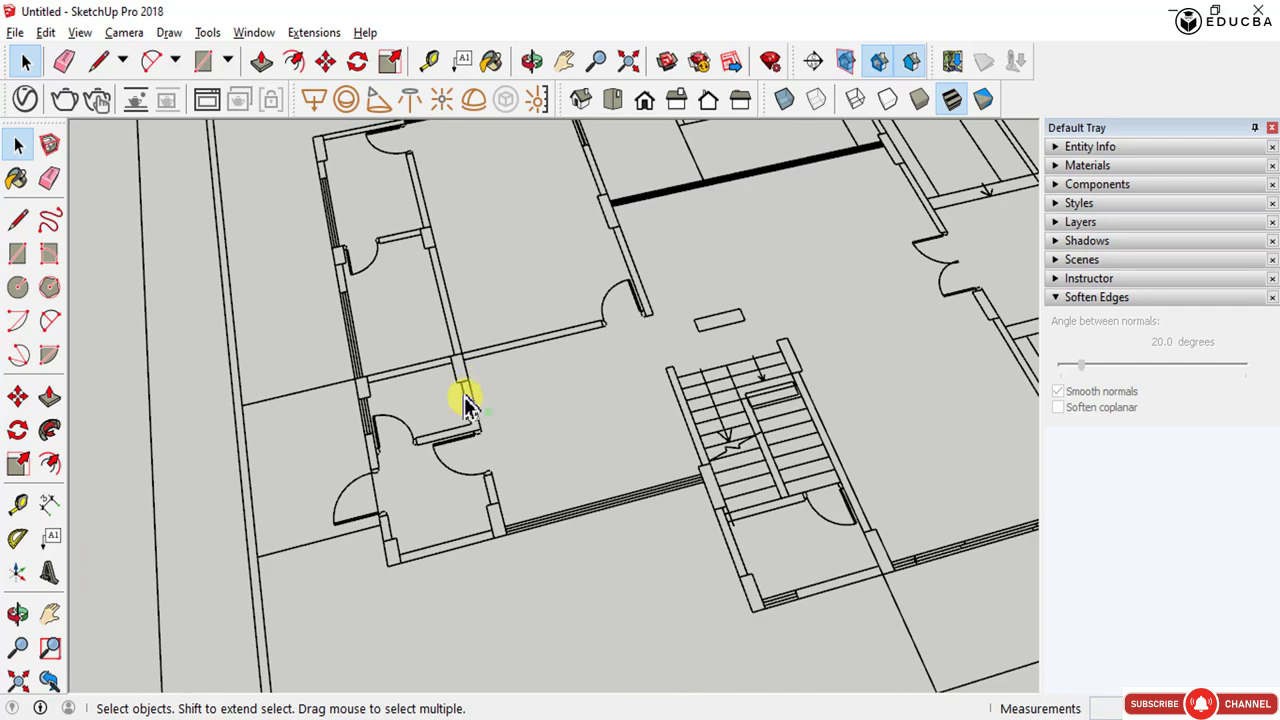
scroll(466, 400, "up", 3)
scroll(567, 455, "down", 3)
- Draw a rectangle across the wall junction between the two small rooms to close it into faces
key("r")
scroll(497, 380, "up", 4)
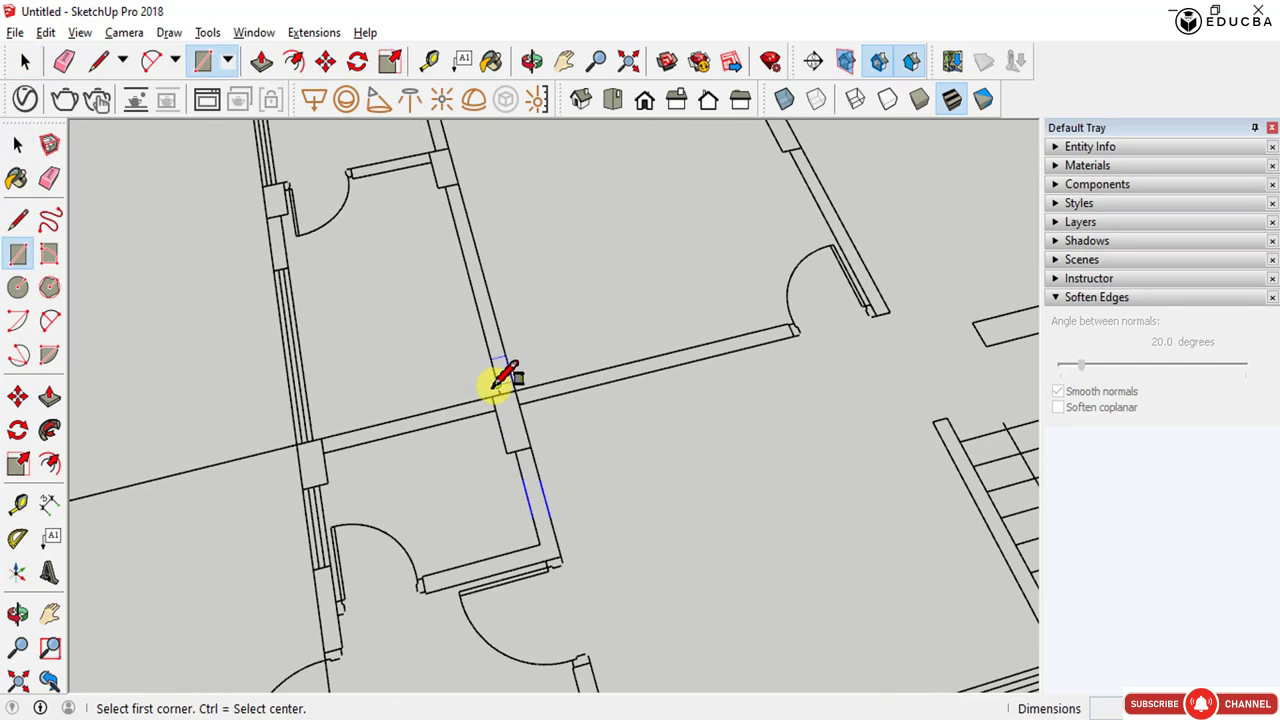
left_click(491, 397)
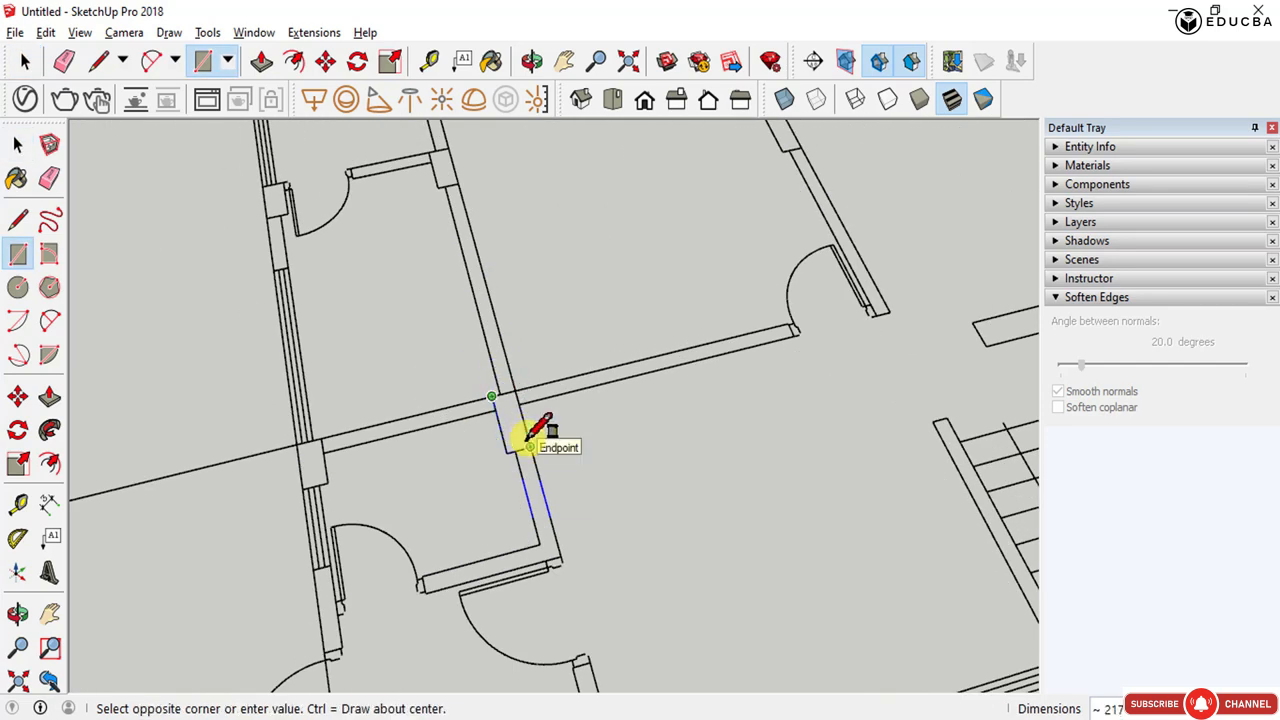
left_click(529, 446)
scroll(520, 430, "up", 5)
key("space")
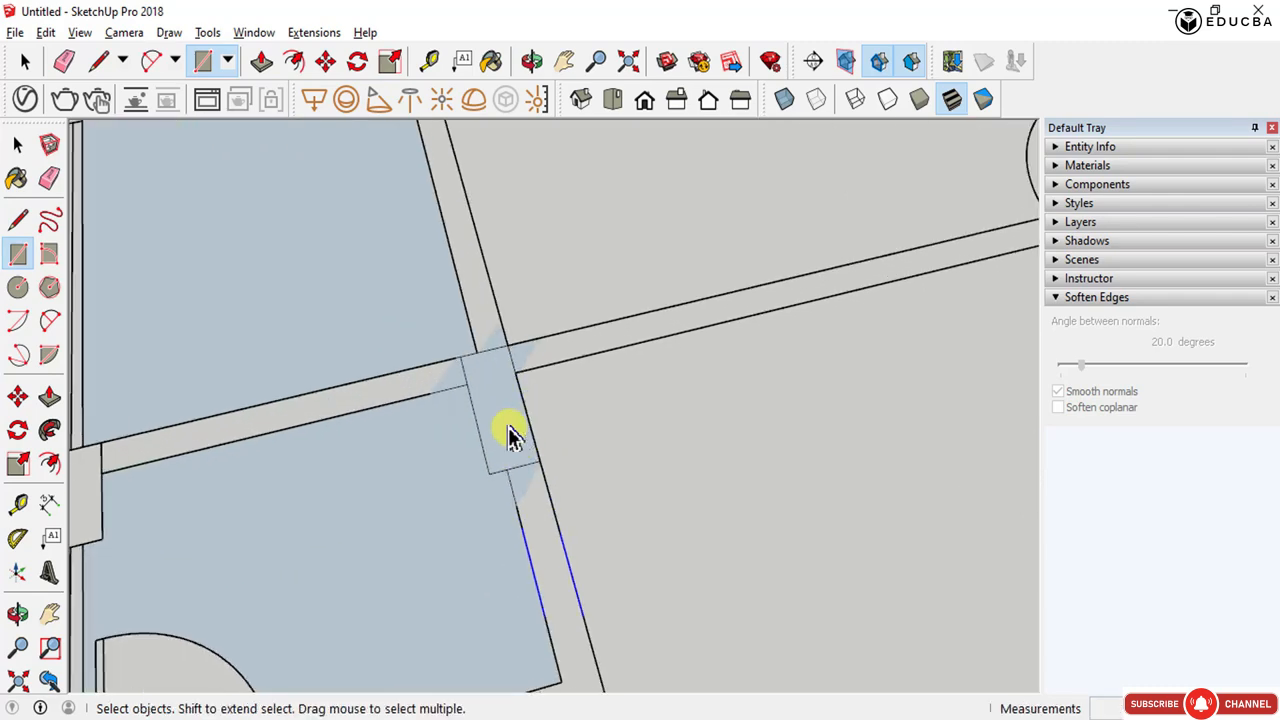
left_click(505, 424)
scroll(536, 455, "down", 8)
scroll(620, 472, "up", 7)
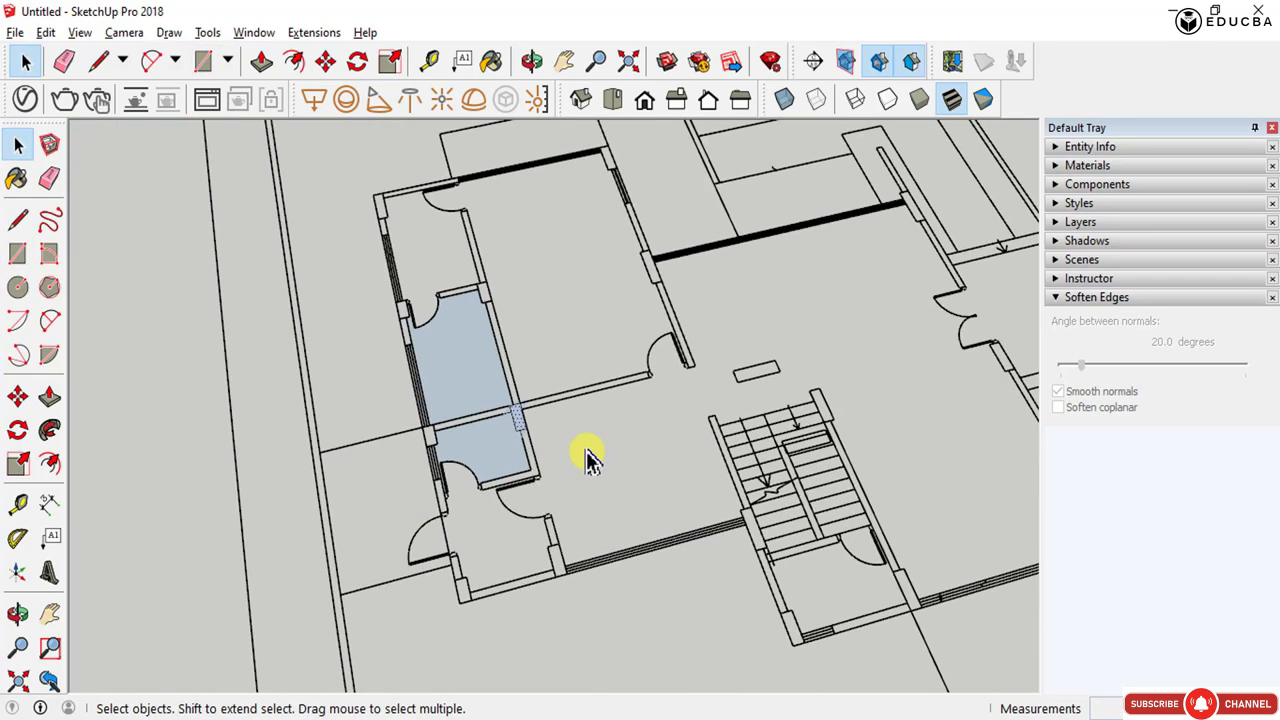
scroll(539, 455, "down", 8)
left_click(643, 451)
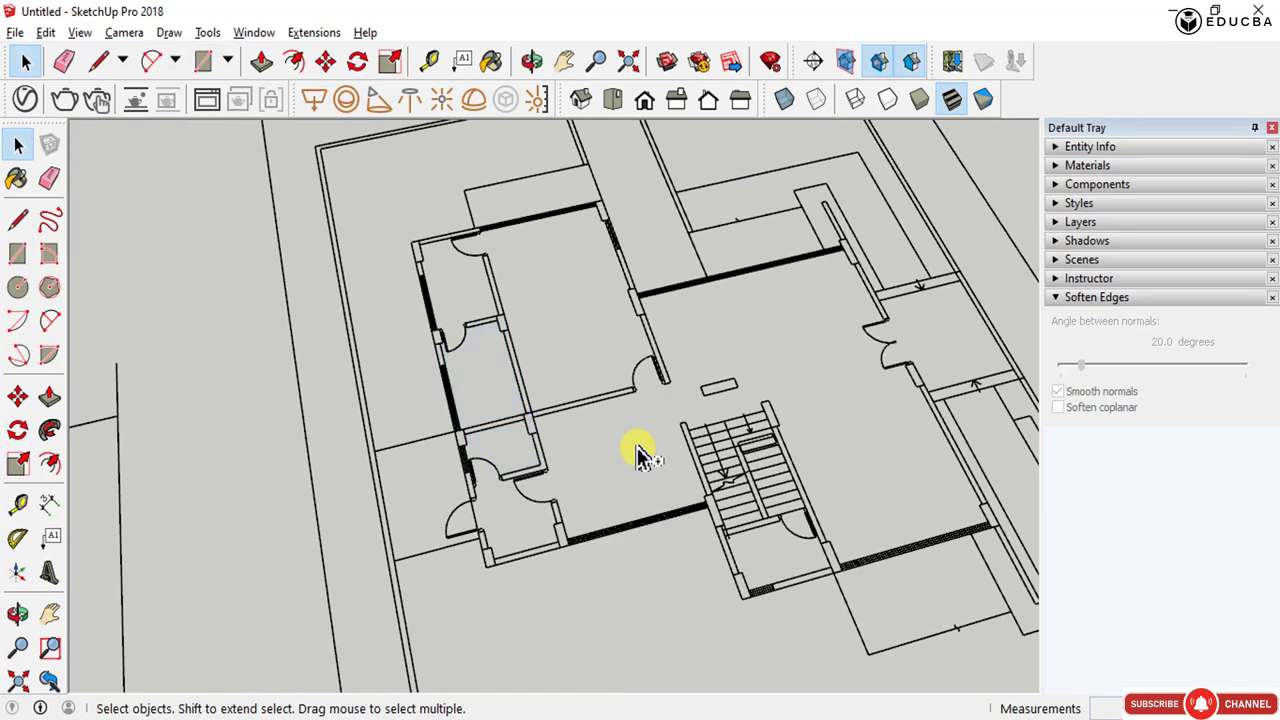
- Draw a vertical line straight up from the outer corner of the small floor plan
scroll(752, 447, "up", 3)
scroll(752, 447, "down", 4)
scroll(771, 457, "down", 2)
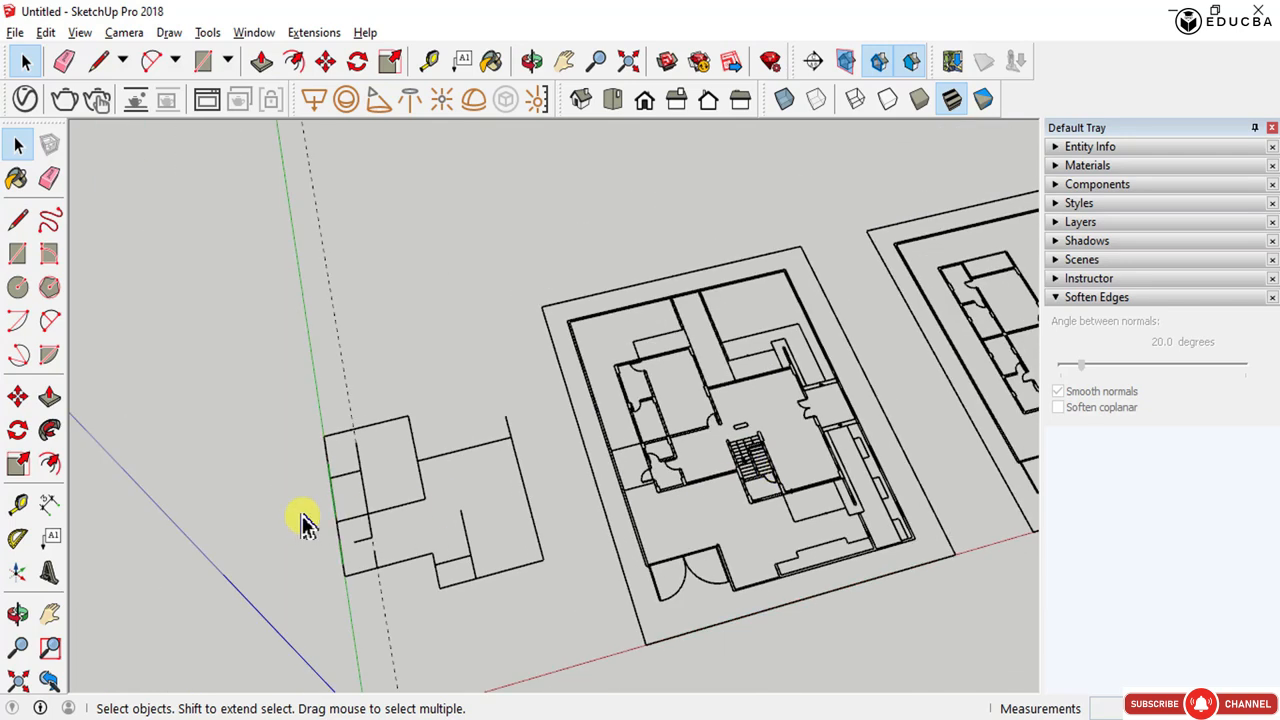
scroll(305, 522, "up", 4)
scroll(305, 522, "up", 1)
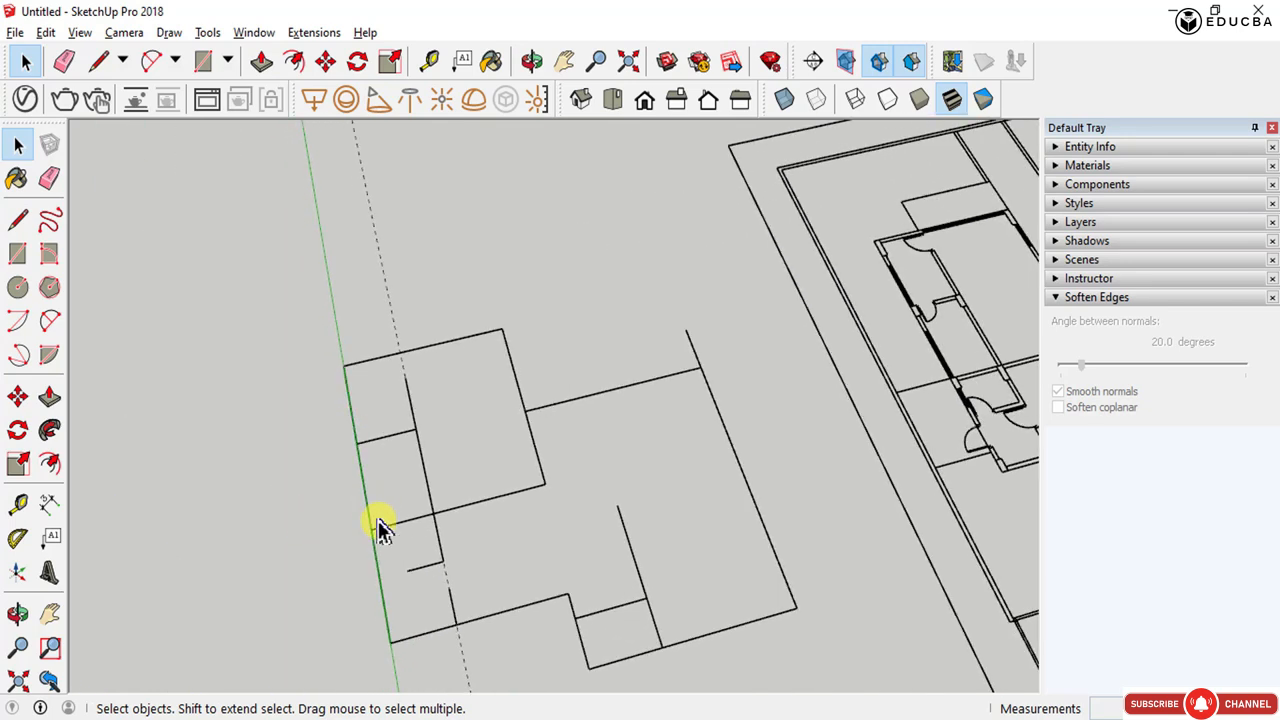
key("l")
scroll(338, 364, "up", 2)
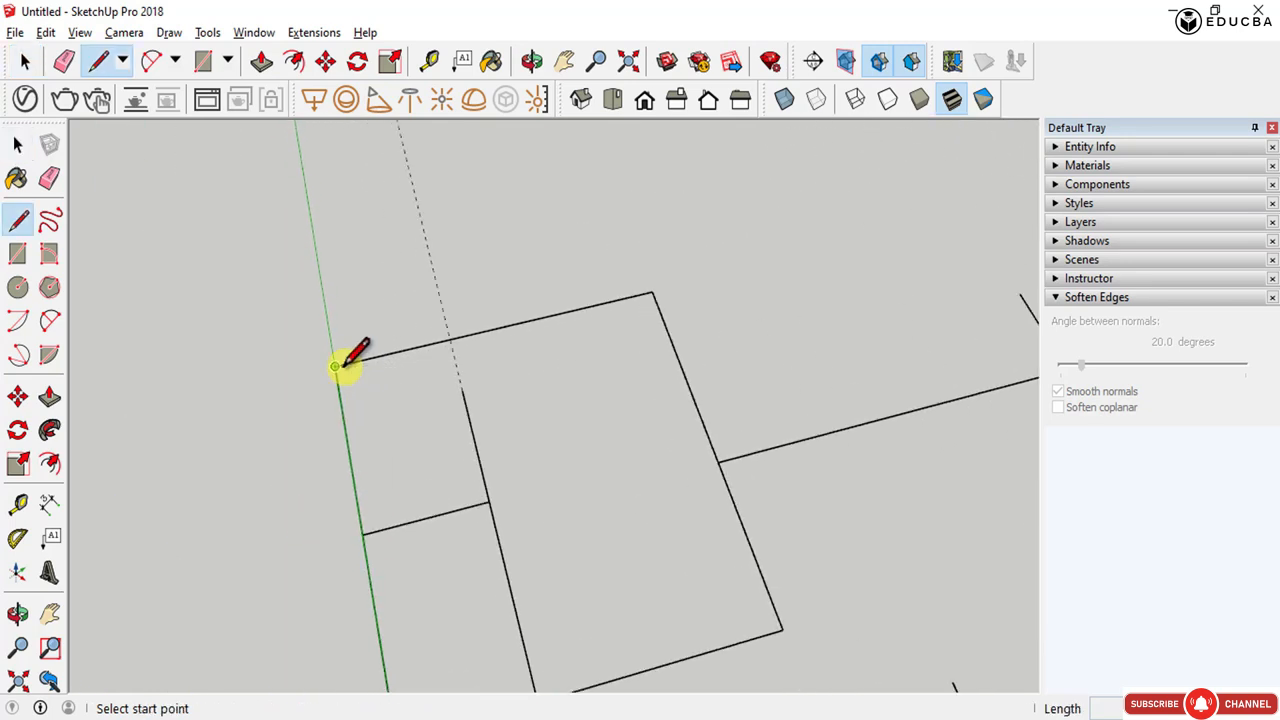
scroll(537, 606, "down", 3)
middle_click_drag(537, 606, 317, 459)
scroll(317, 459, "up", 2)
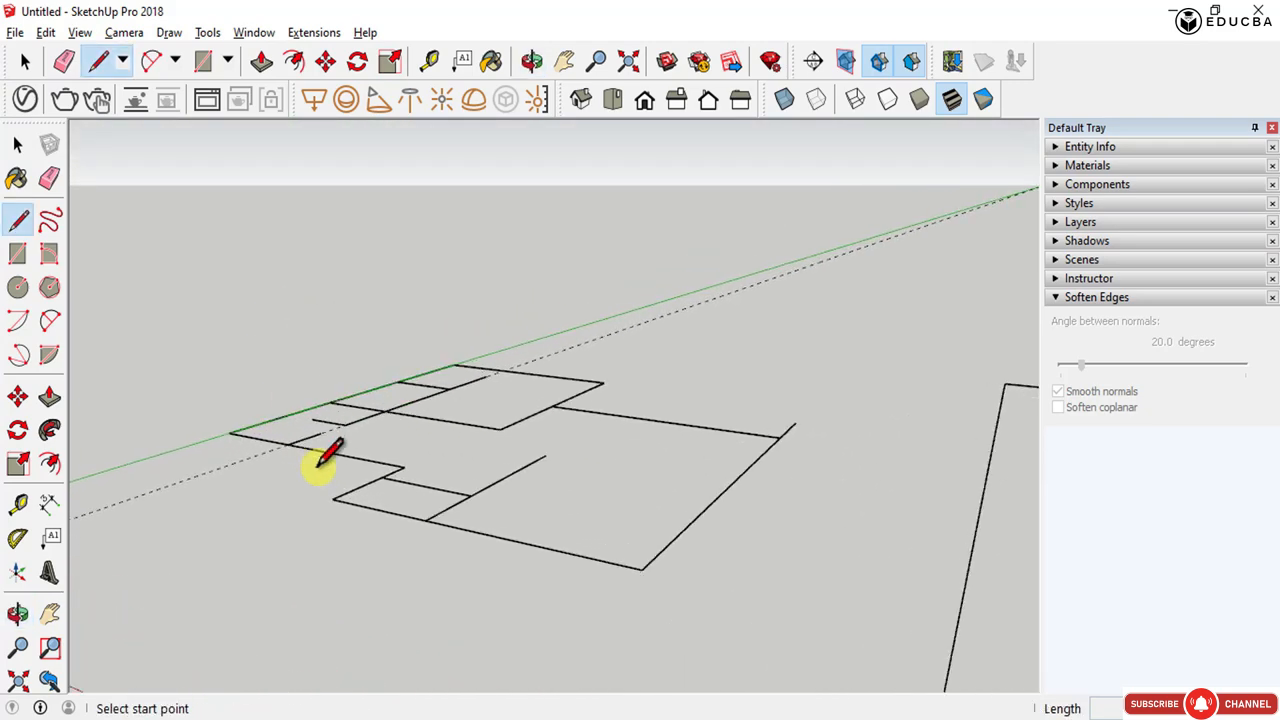
left_click(226, 431)
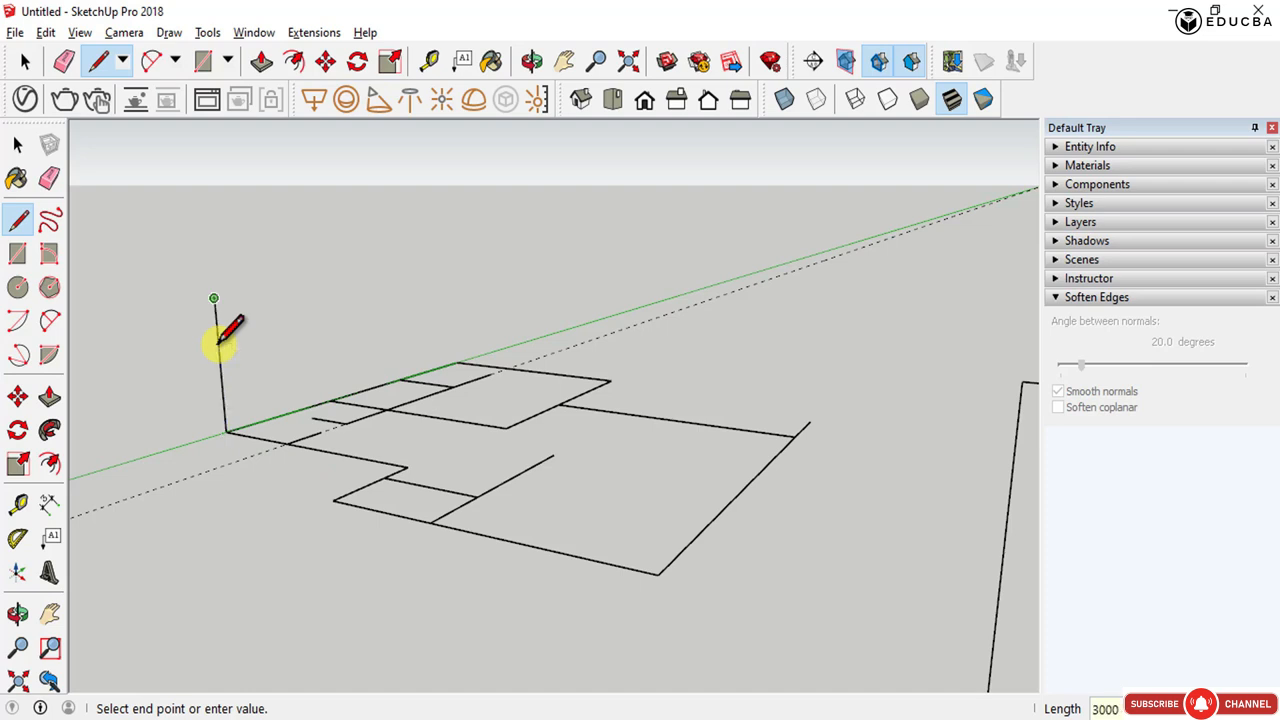
mouse_move(218, 341)
middle_mouse_down()
mouse_move(414, 371)
mouse_move(746, 517)
mouse_move(717, 309)
mouse_move(650, 235)
mouse_move(466, 320)
mouse_move(286, 354)
mouse_move(229, 300)
middle_mouse_up()
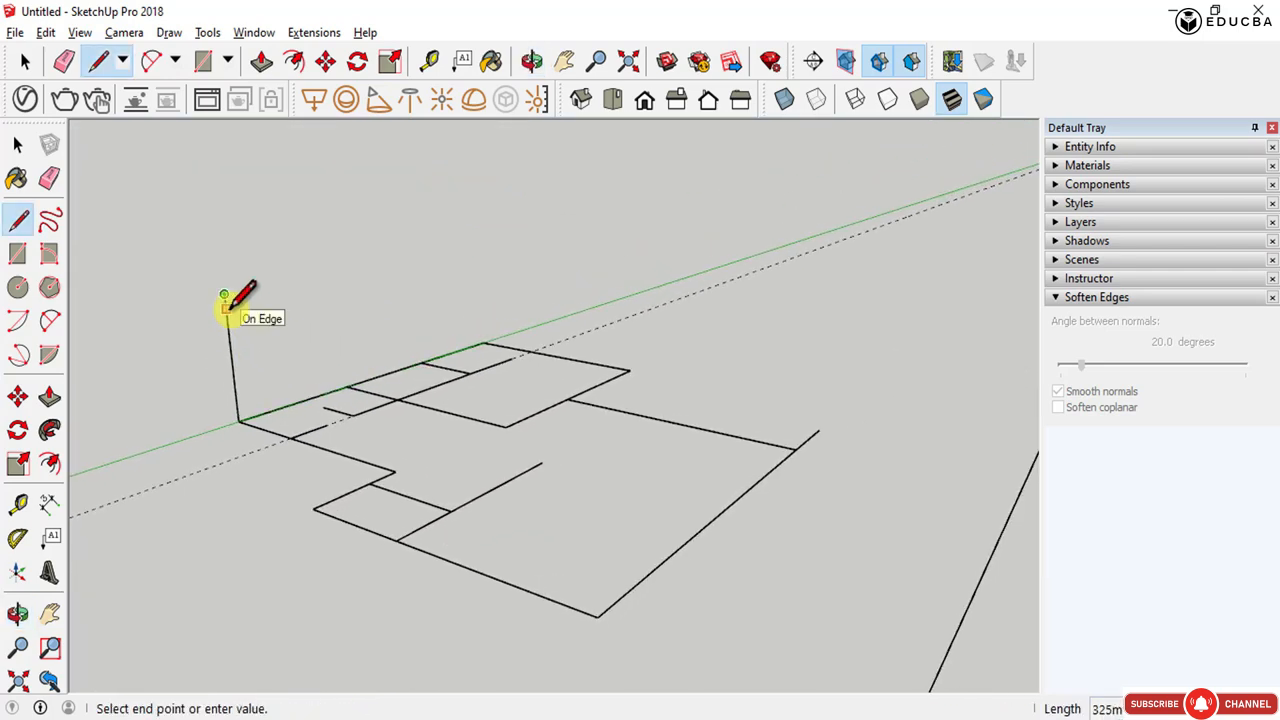
left_click(226, 297)
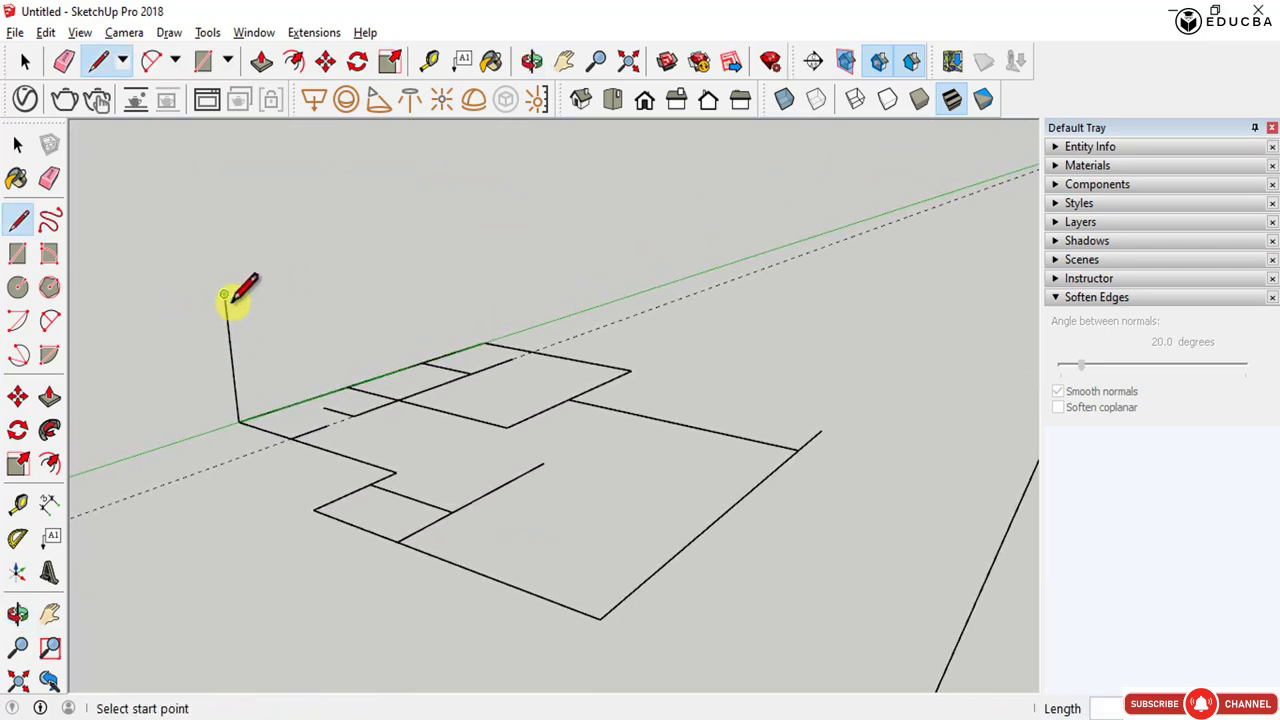
- Copy the vertical line 230 along the red axis beside the original
key("space")
left_click(239, 408)
middle_click_drag(286, 486, 243, 506)
key("m")
left_click(243, 506)
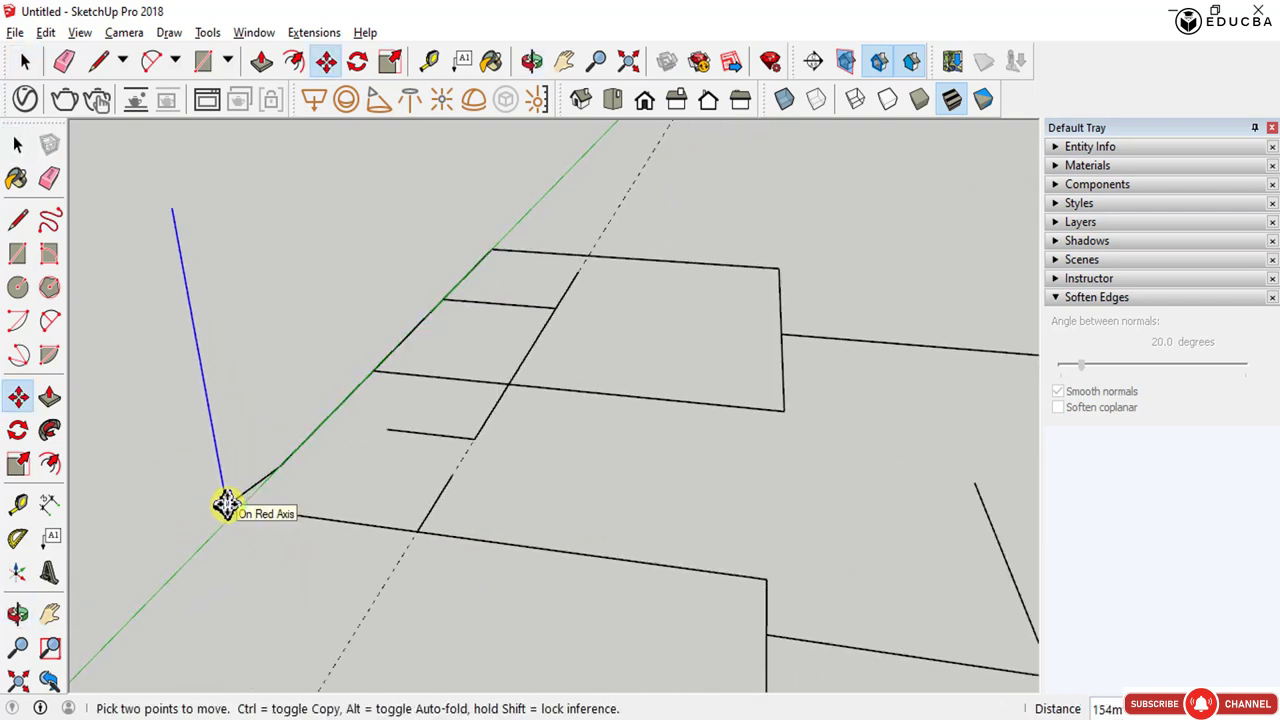
key("ctrl")
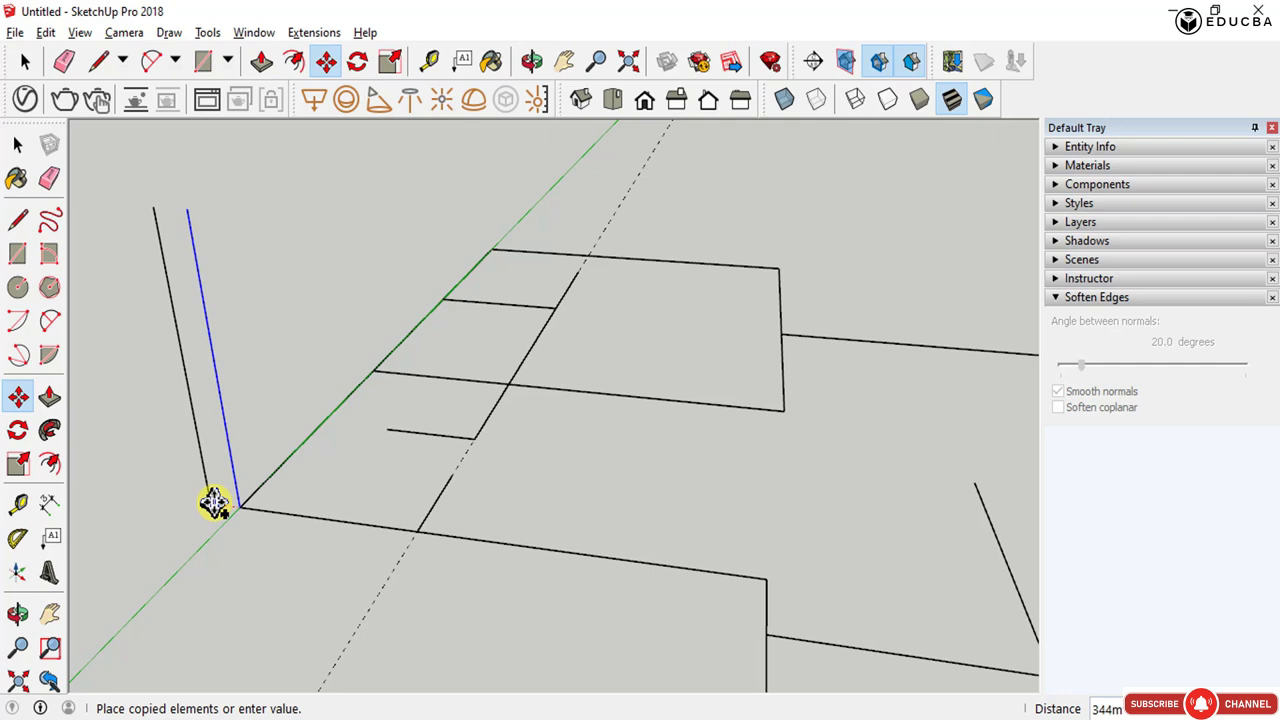
left_click(214, 503)
scroll(212, 500, "up", 1)
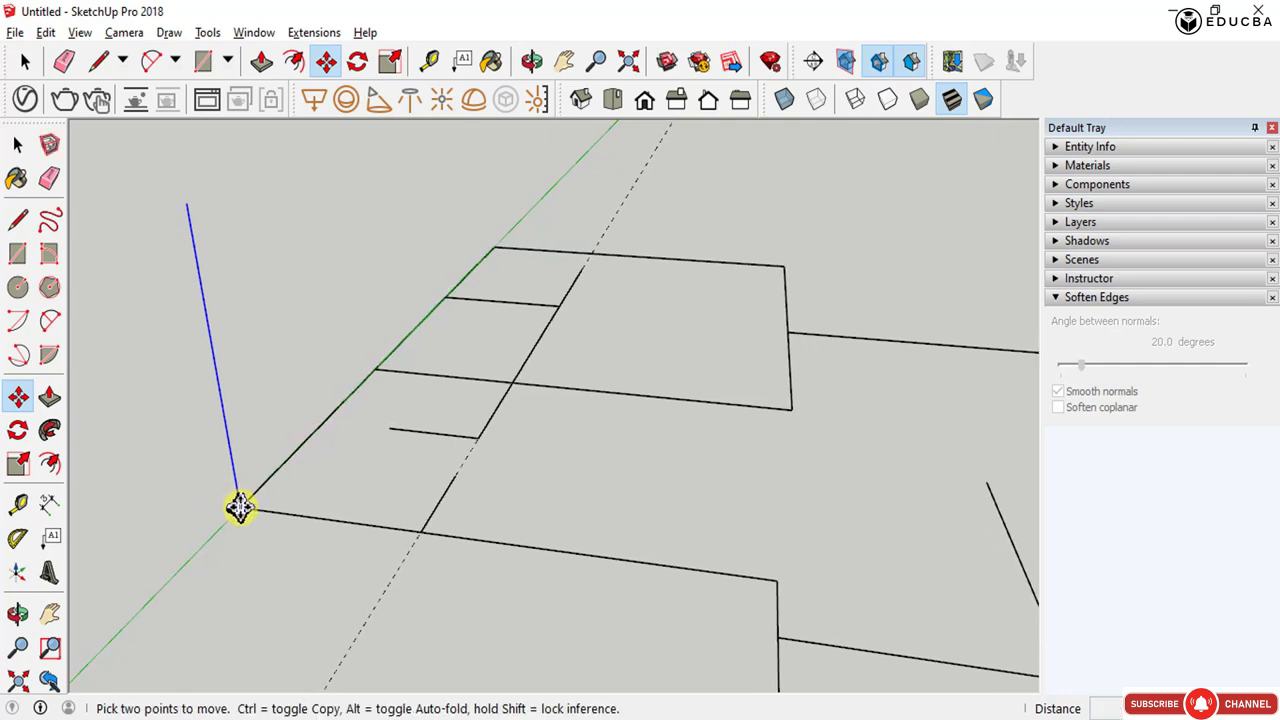
left_click(239, 507)
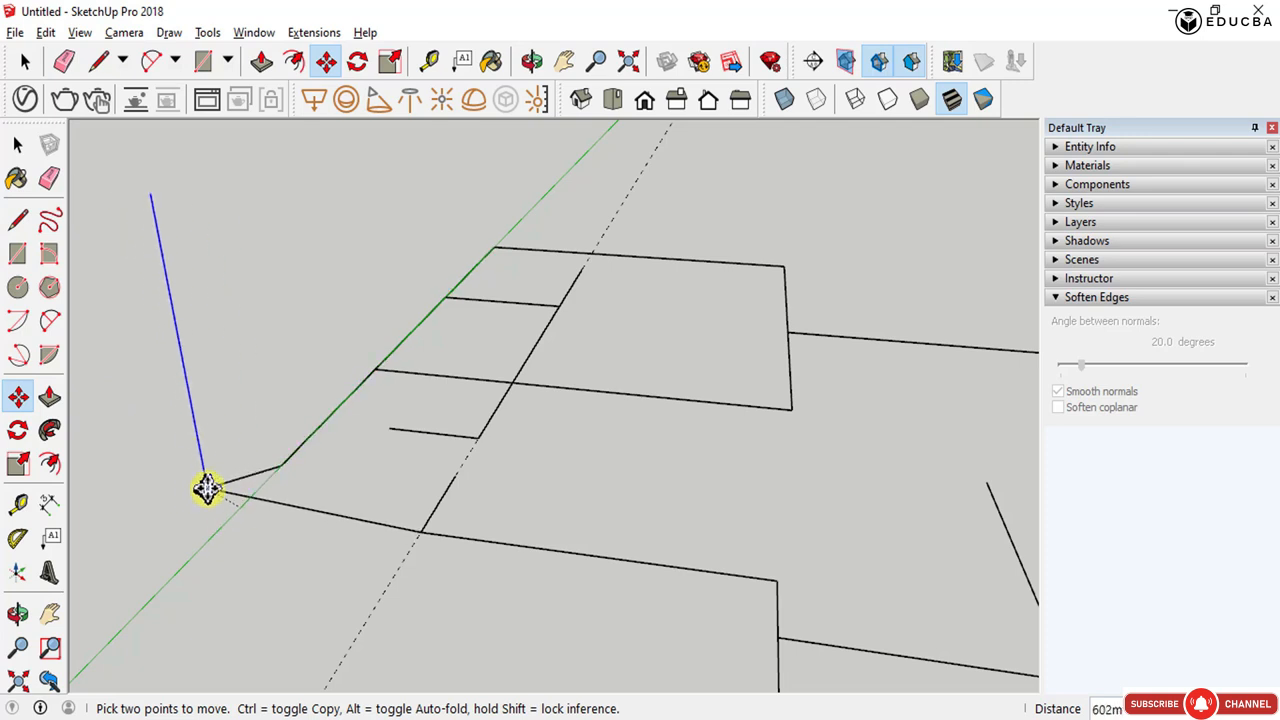
key("ctrl")
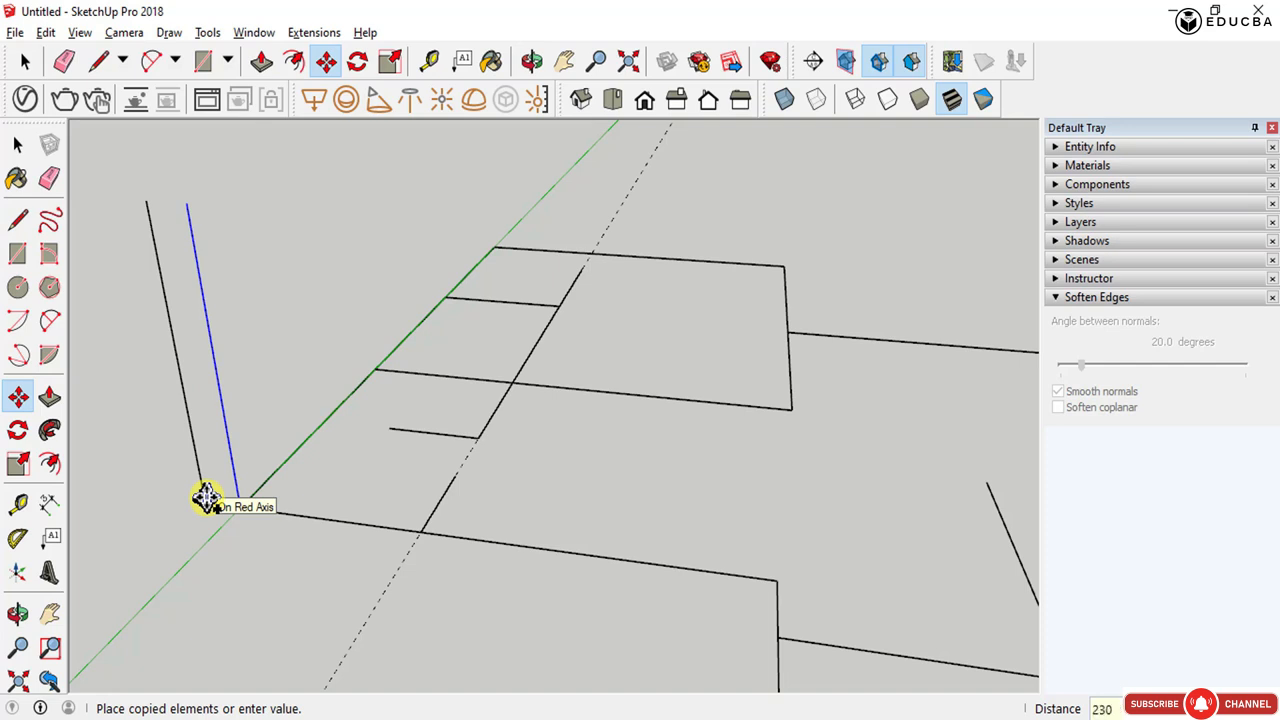
left_click(205, 497)
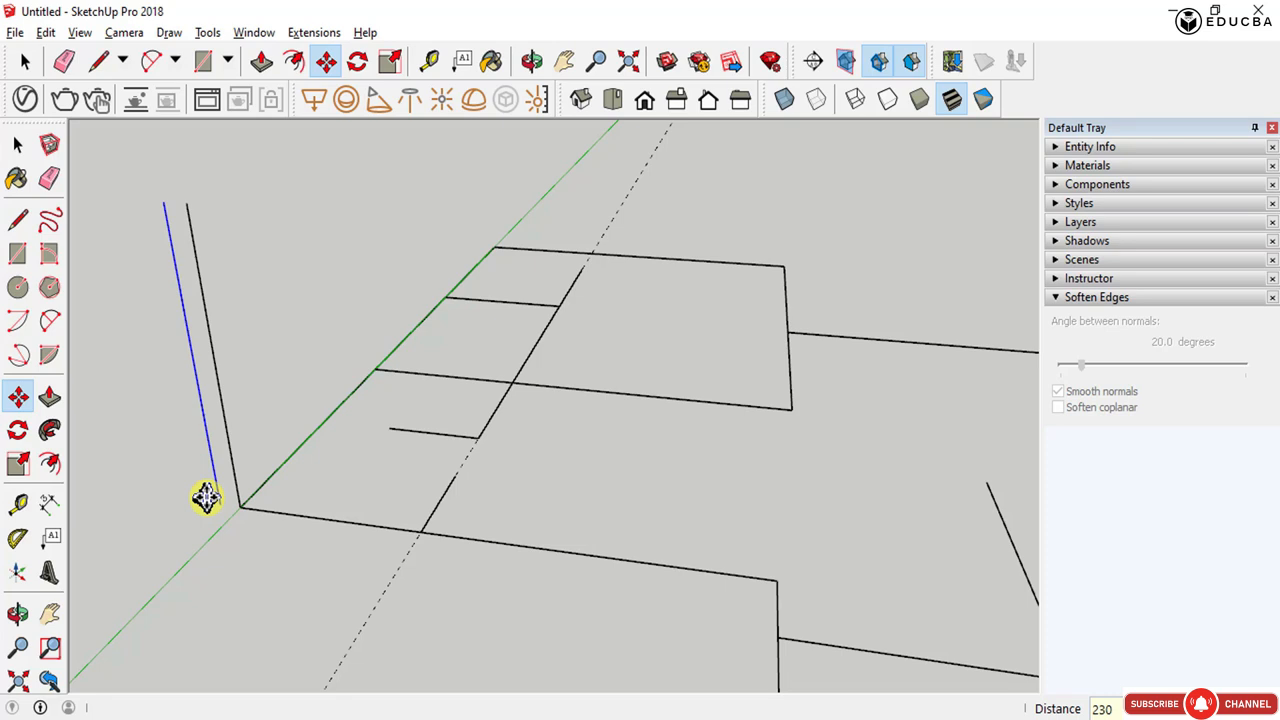
- Draw a rectangle between the two vertical lines to make a wall cross-section face
key("l")
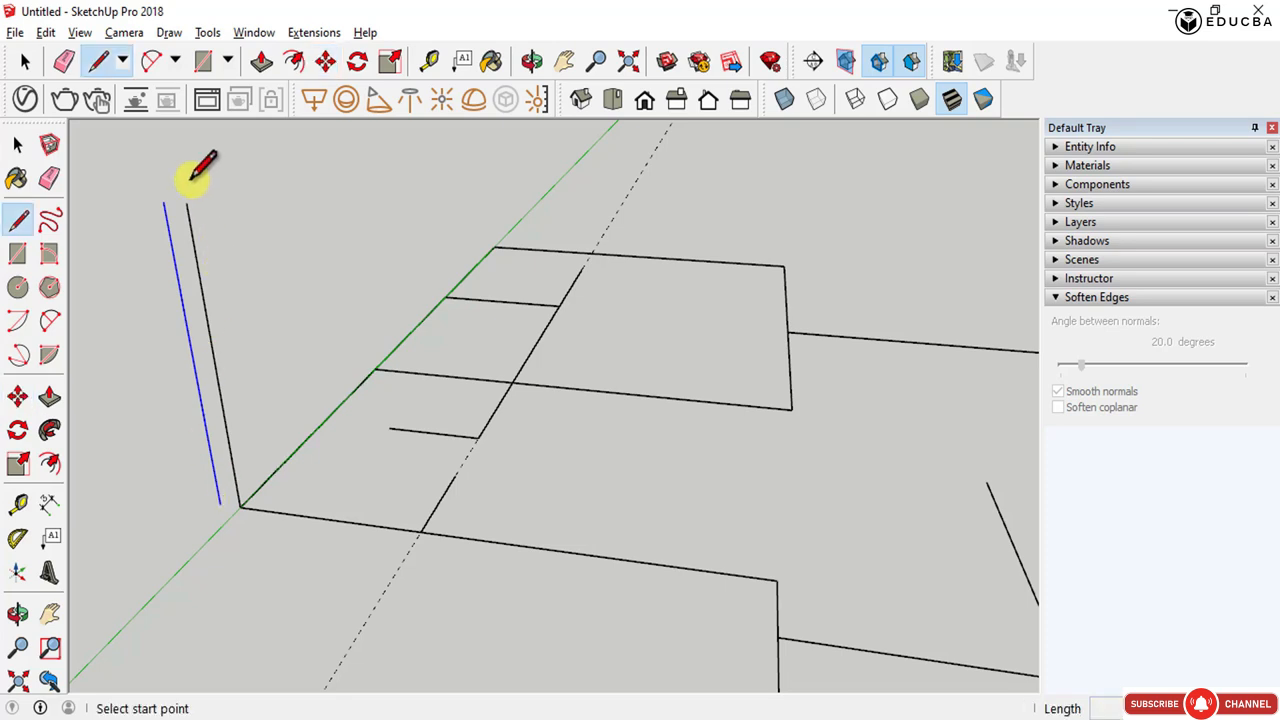
key("r")
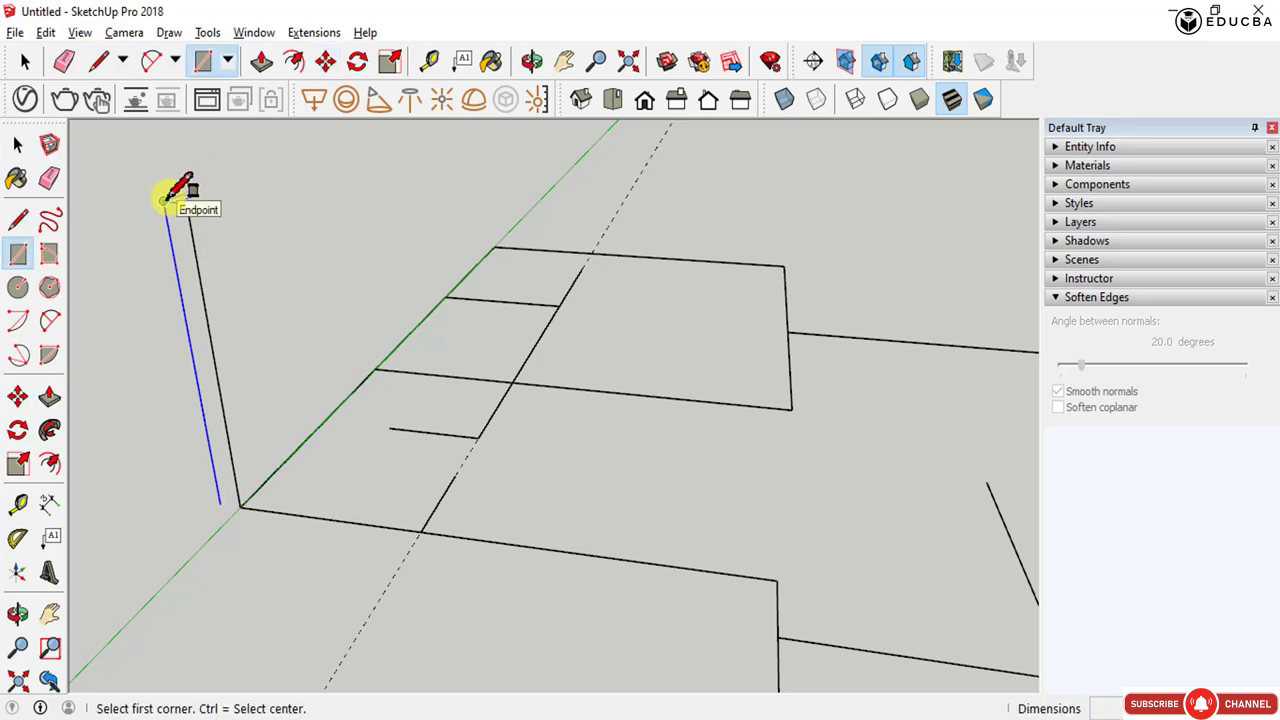
left_click(164, 200)
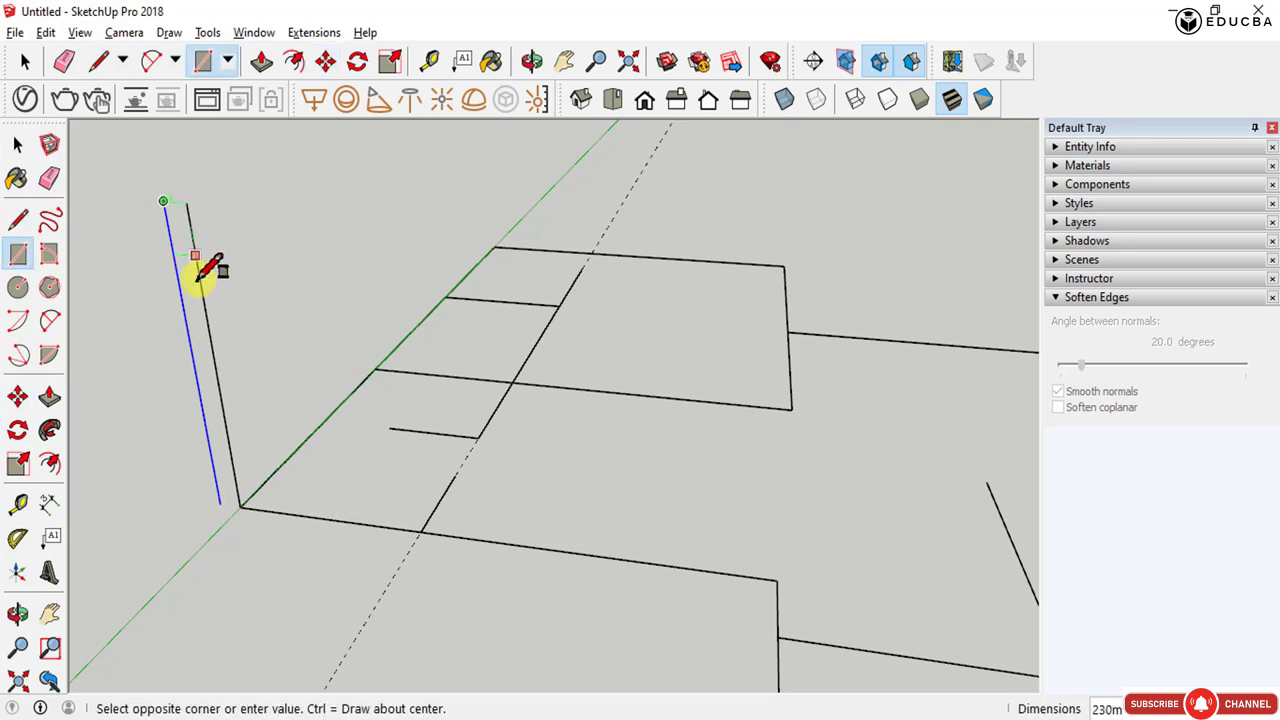
left_click(240, 505)
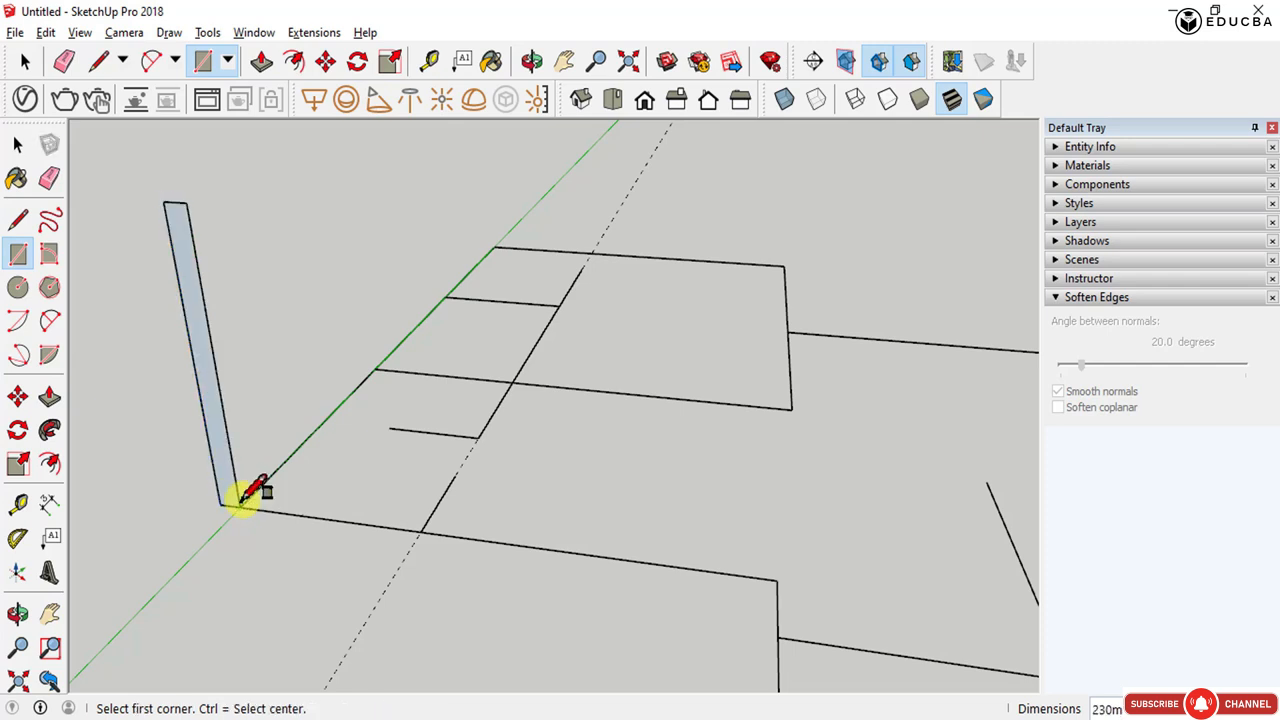
key("space")
- Sweep the wall cross-section along the small plan's outline with Follow Me to build the walls
double_click(220, 449)
middle_click_drag(325, 272, 370, 313)
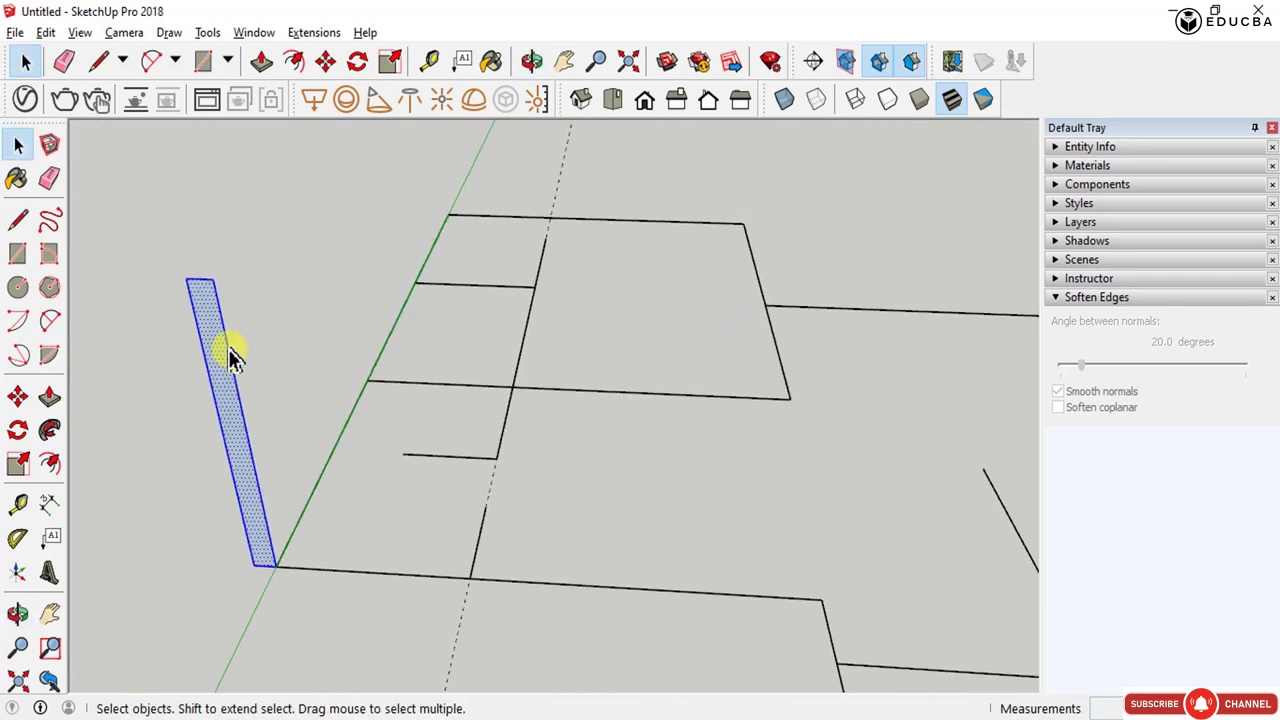
scroll(225, 358, "up", 3)
scroll(205, 275, "down", 6)
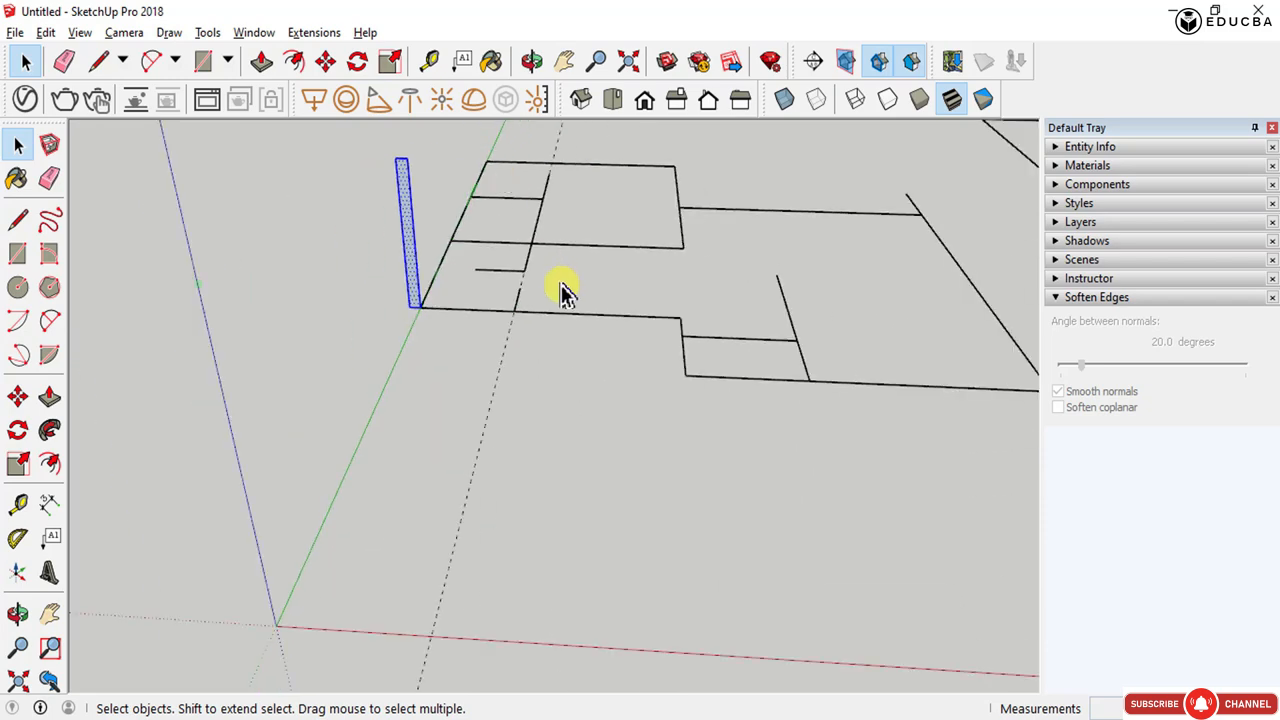
scroll(418, 152, "up", 5)
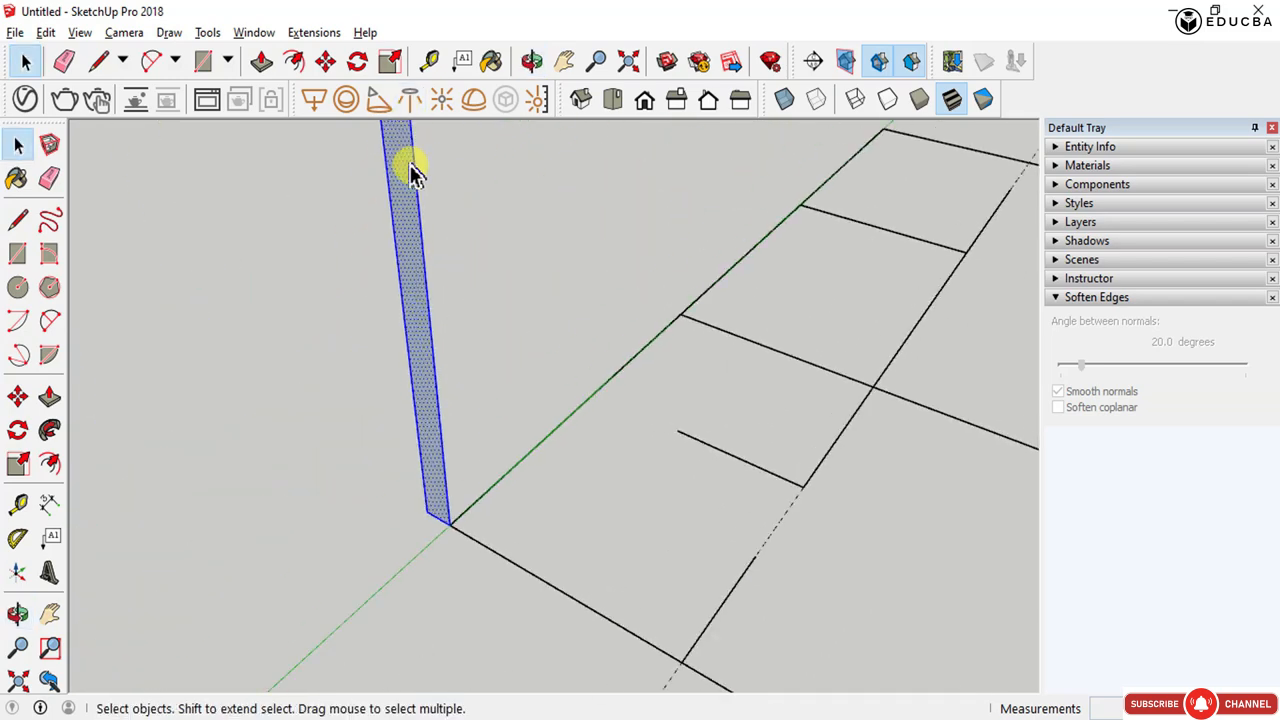
scroll(417, 309, "down", 2)
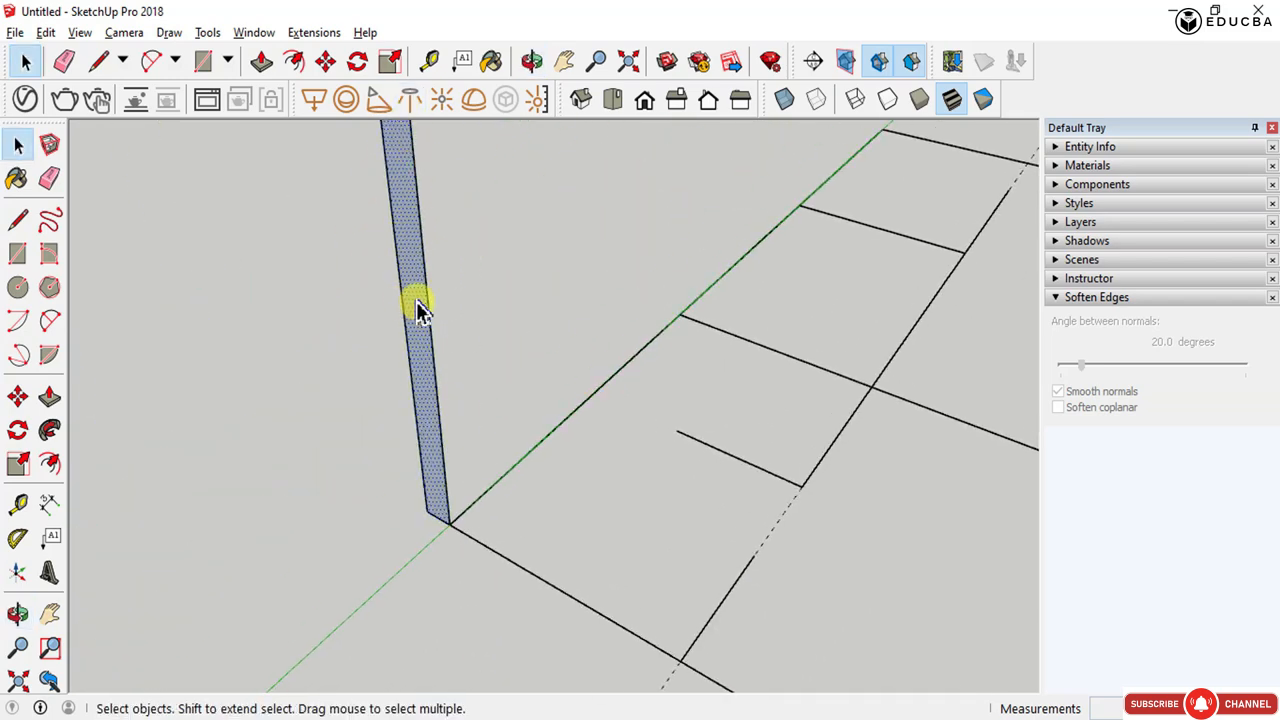
left_click(50, 431)
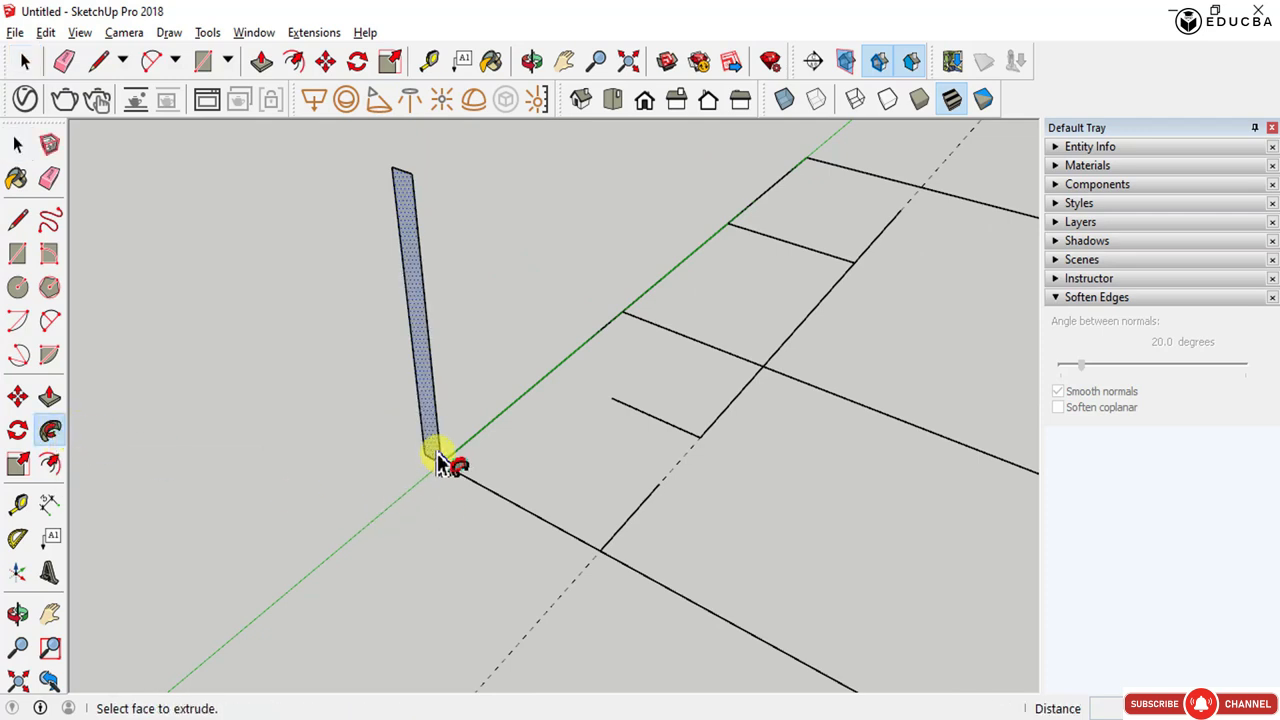
middle_click_drag(634, 466, 286, 429)
scroll(418, 326, "up", 1)
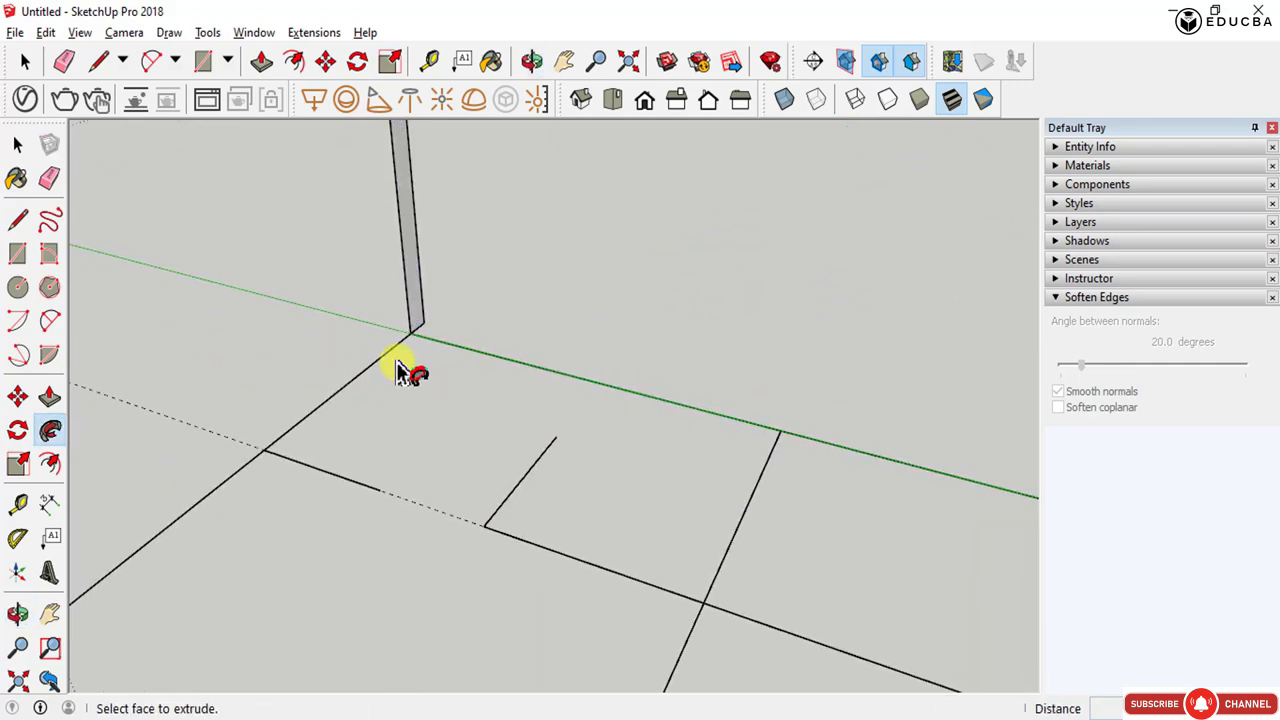
scroll(425, 292, "down", 2)
middle_click_drag(425, 292, 509, 286)
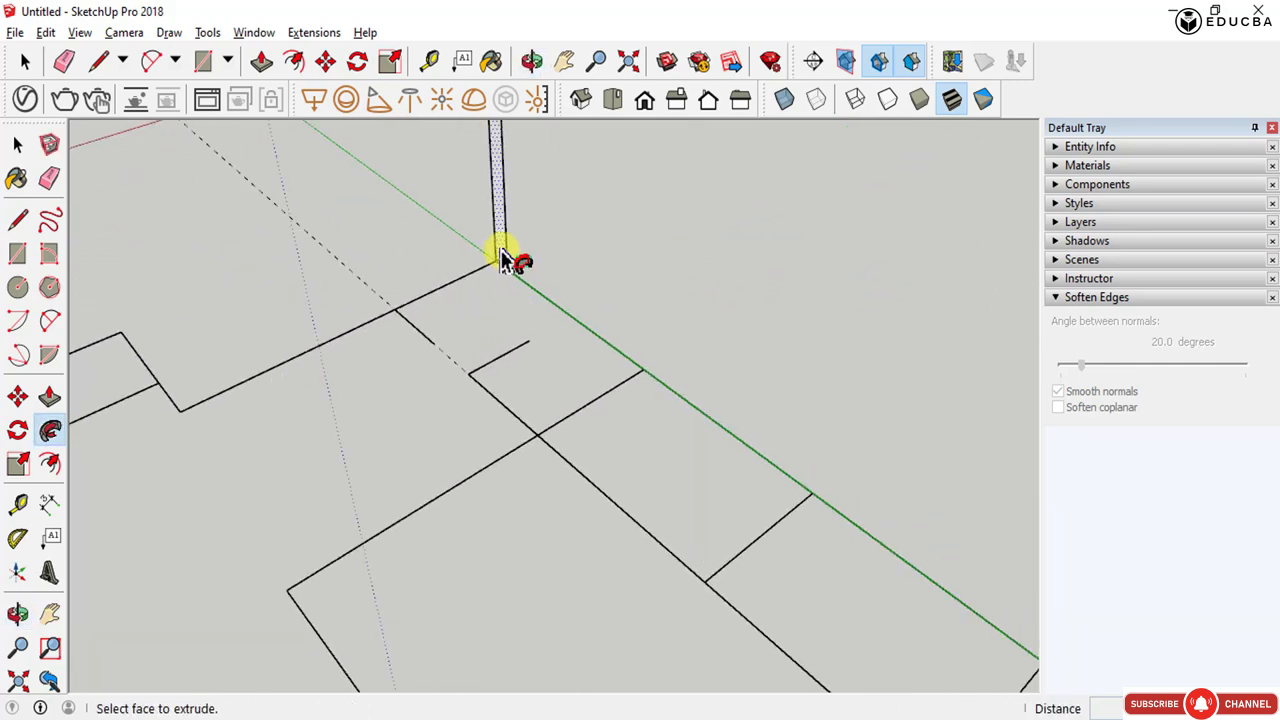
left_click(501, 251)
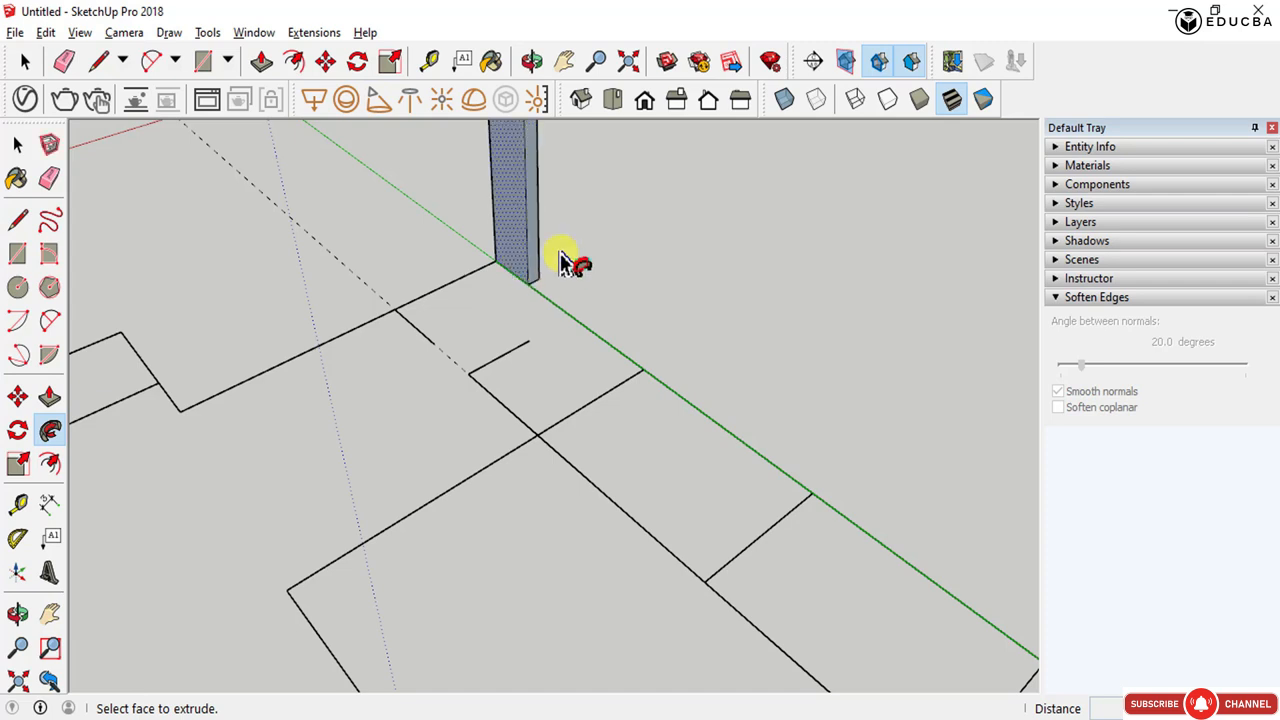
left_click(500, 250)
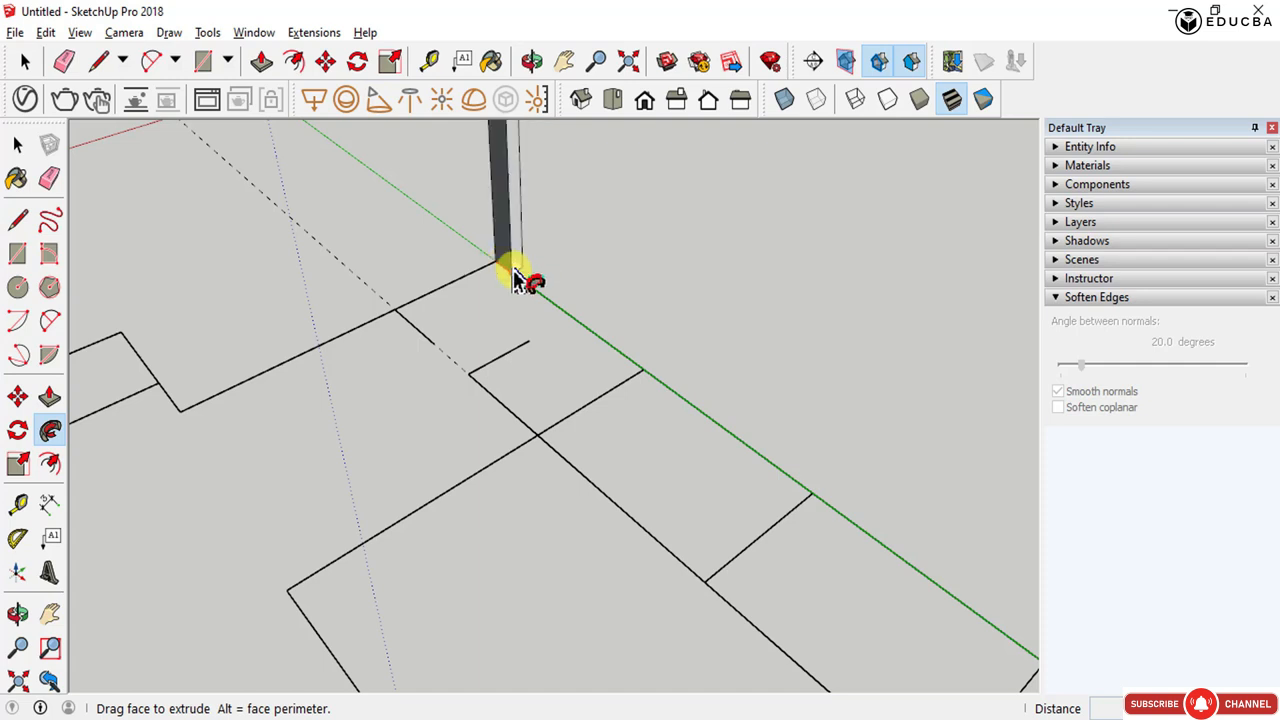
scroll(550, 310, "down", 3)
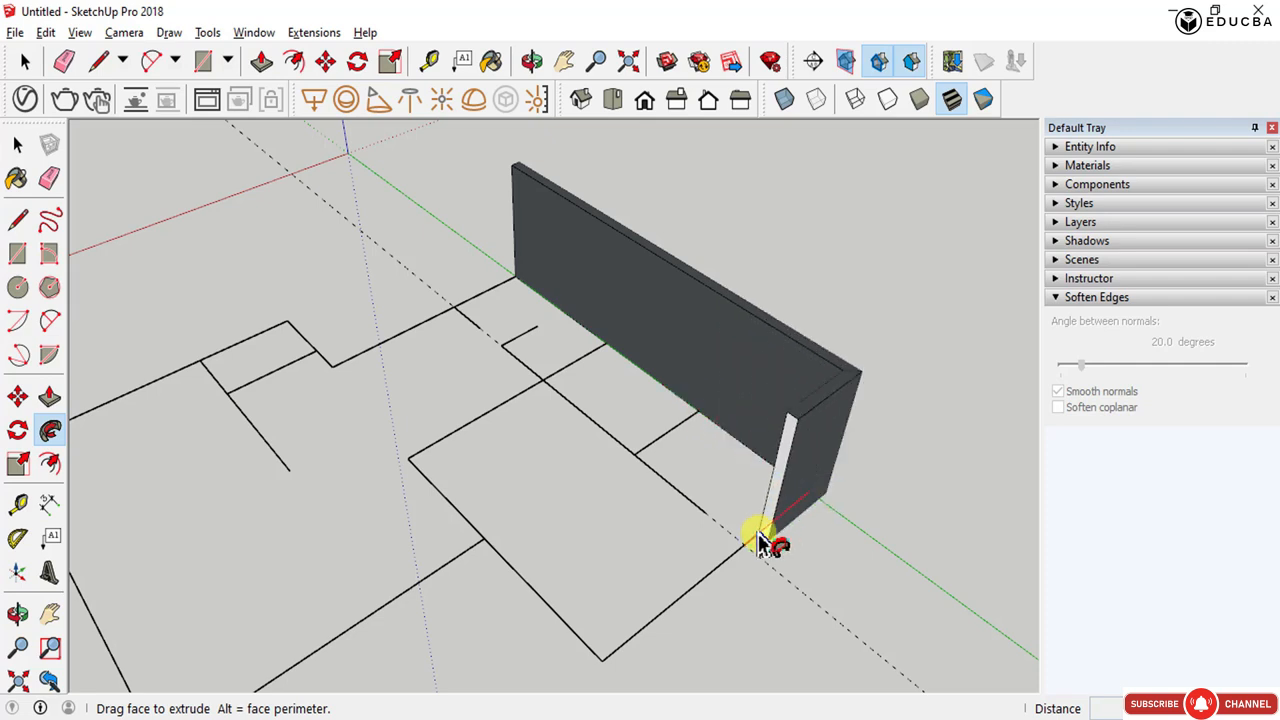
scroll(758, 545, "down", 3)
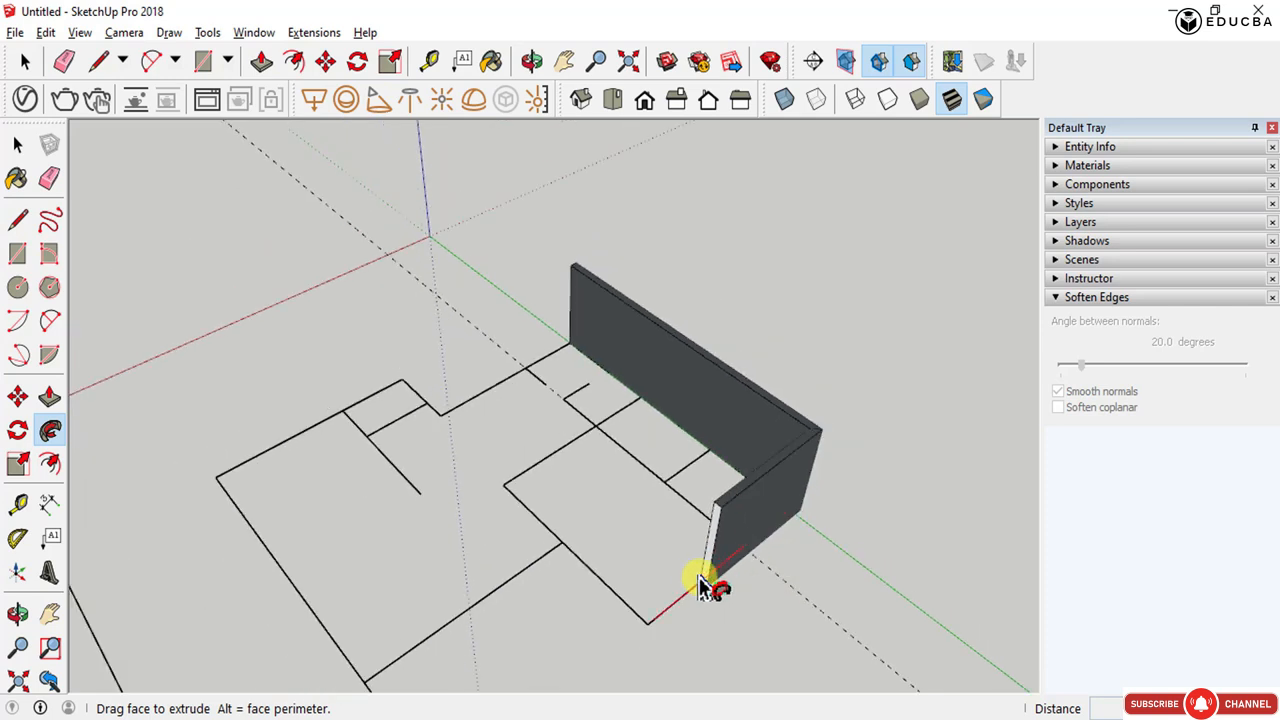
left_click(655, 628)
left_click_drag(645, 630, 276, 500)
scroll(543, 561, "down", 1)
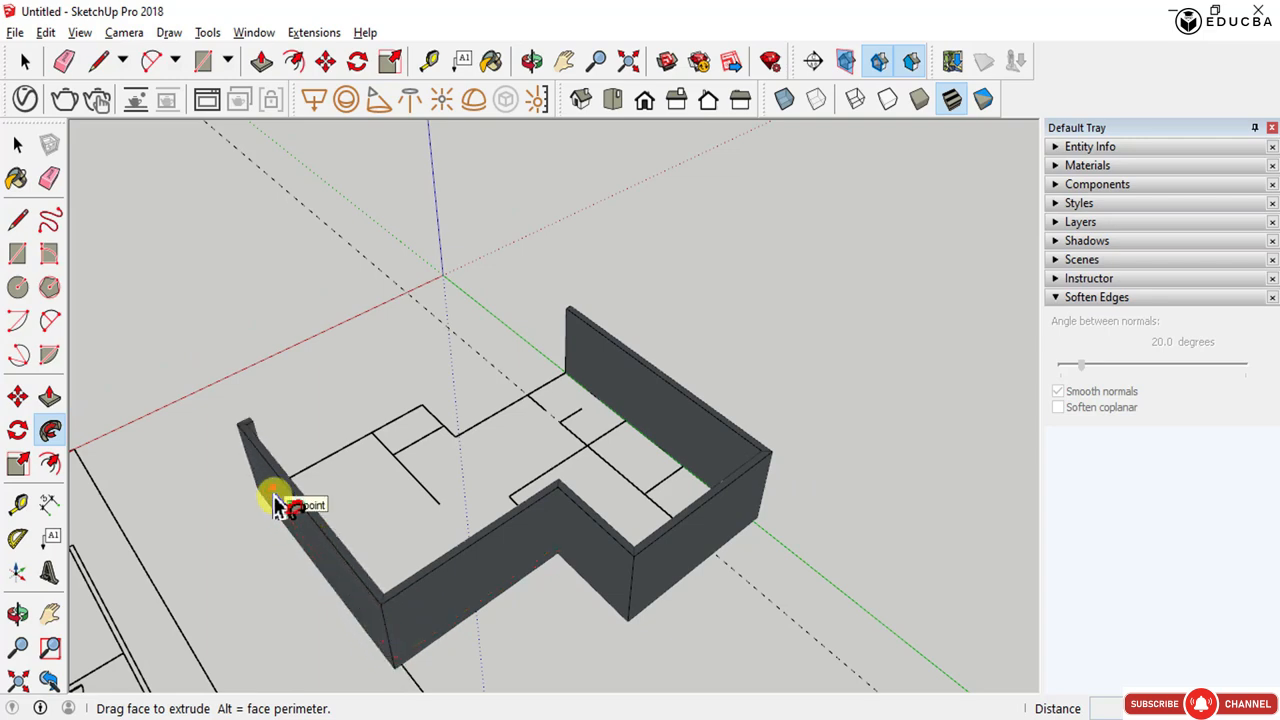
middle_click_drag(276, 500, 966, 414)
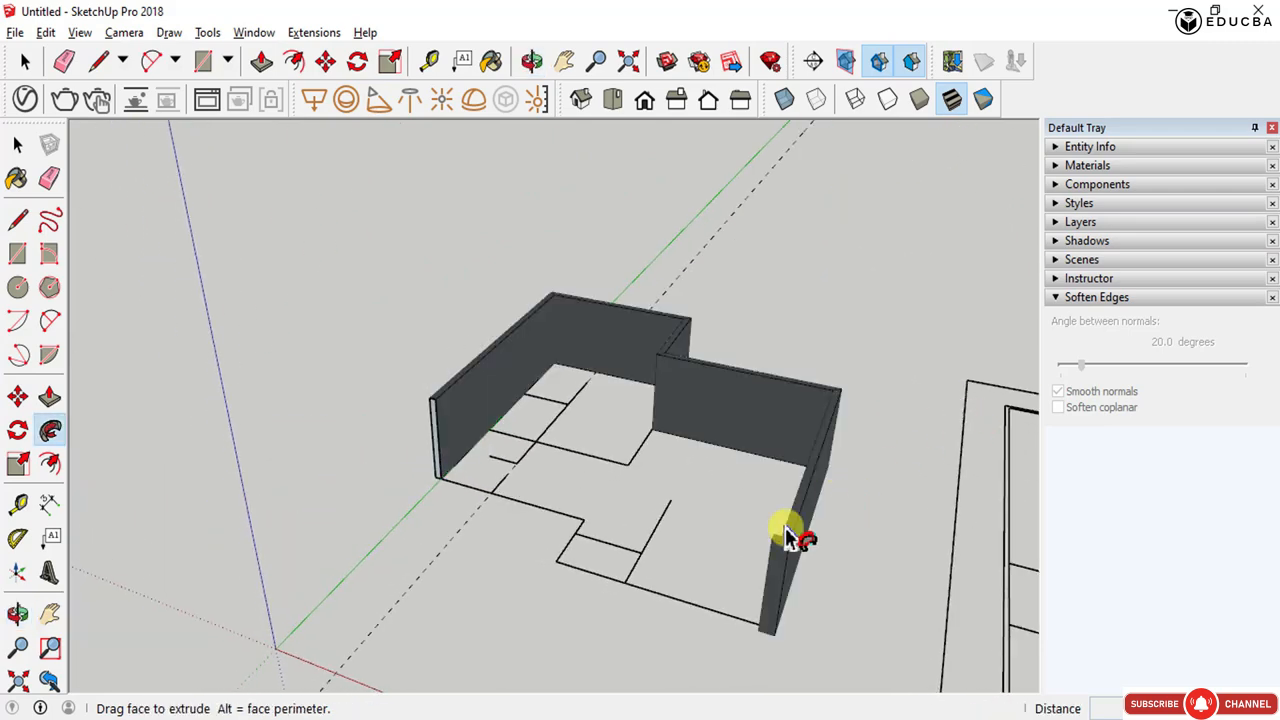
left_click_drag(787, 537, 651, 586)
middle_click_drag(651, 586, 854, 563)
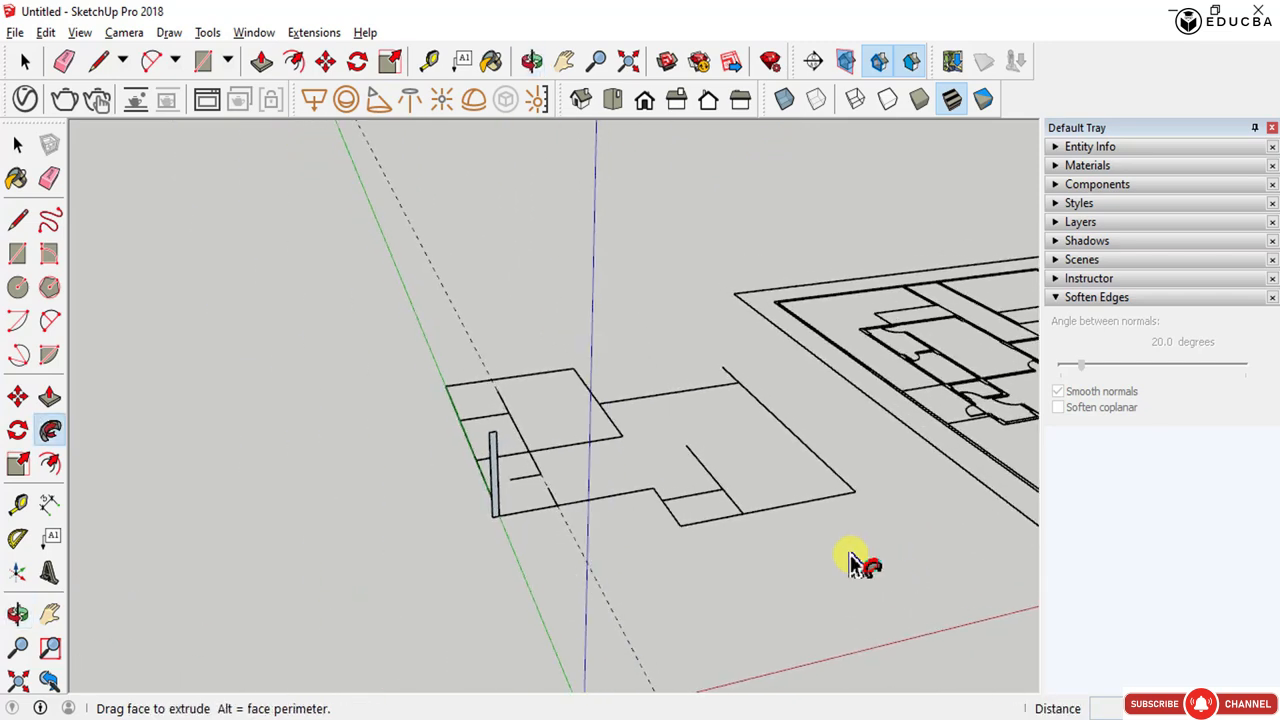
scroll(757, 509, "up", 5)
scroll(749, 520, "down", 5)
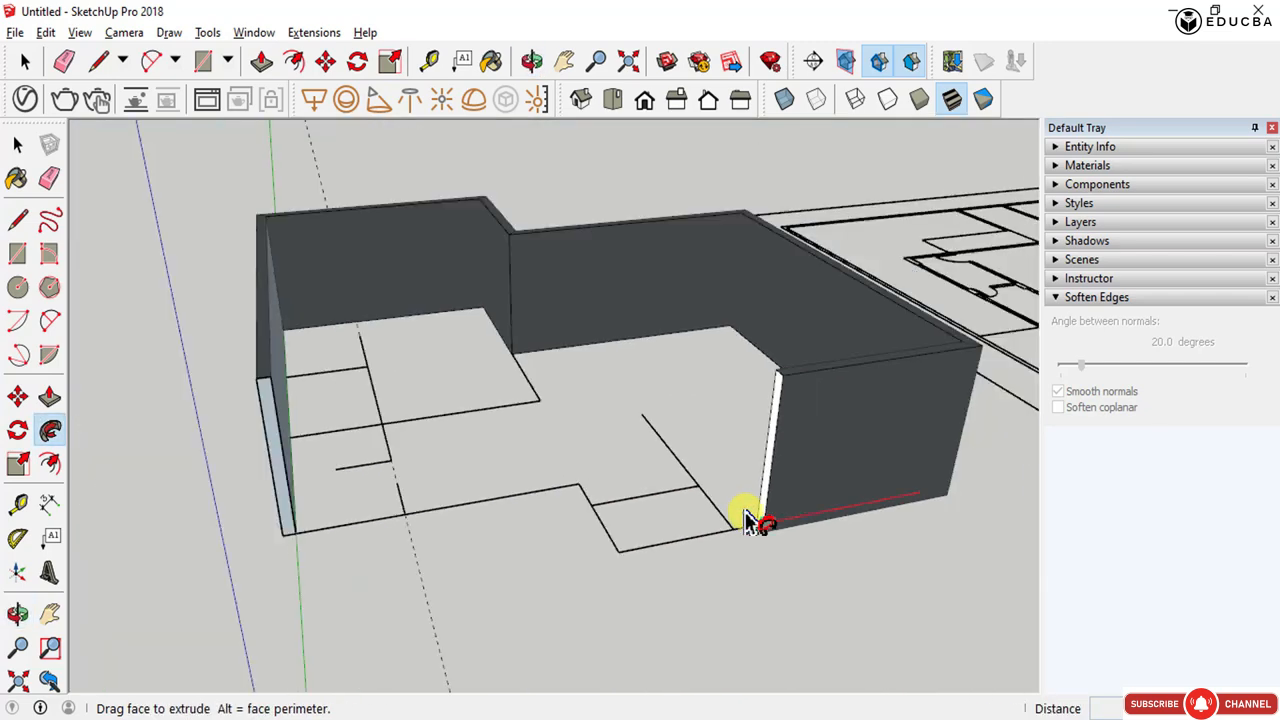
left_click_drag(730, 525, 305, 534)
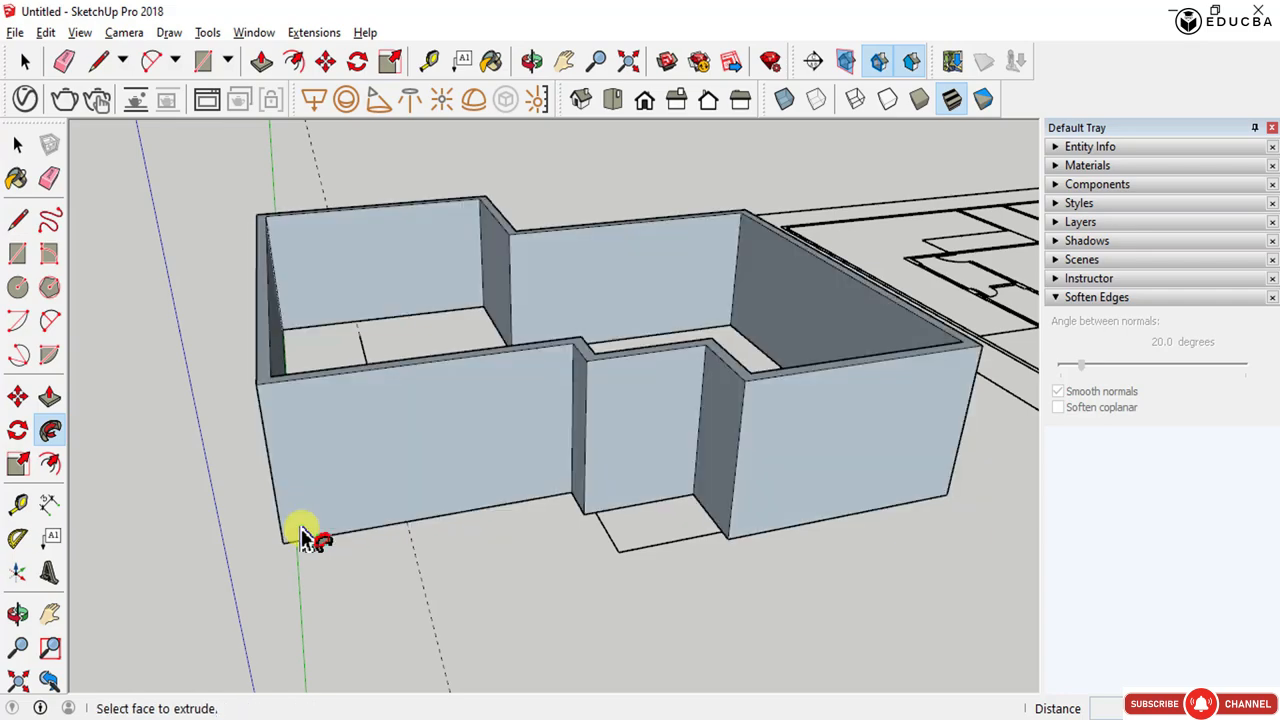
- Orbit and zoom around the swept walls to inspect them from several angles
scroll(355, 514, "down", 3)
middle_click_drag(357, 514, 1105, 426)
scroll(652, 348, "up", 4)
middle_click_drag(628, 305, 780, 297)
scroll(523, 363, "down", 4)
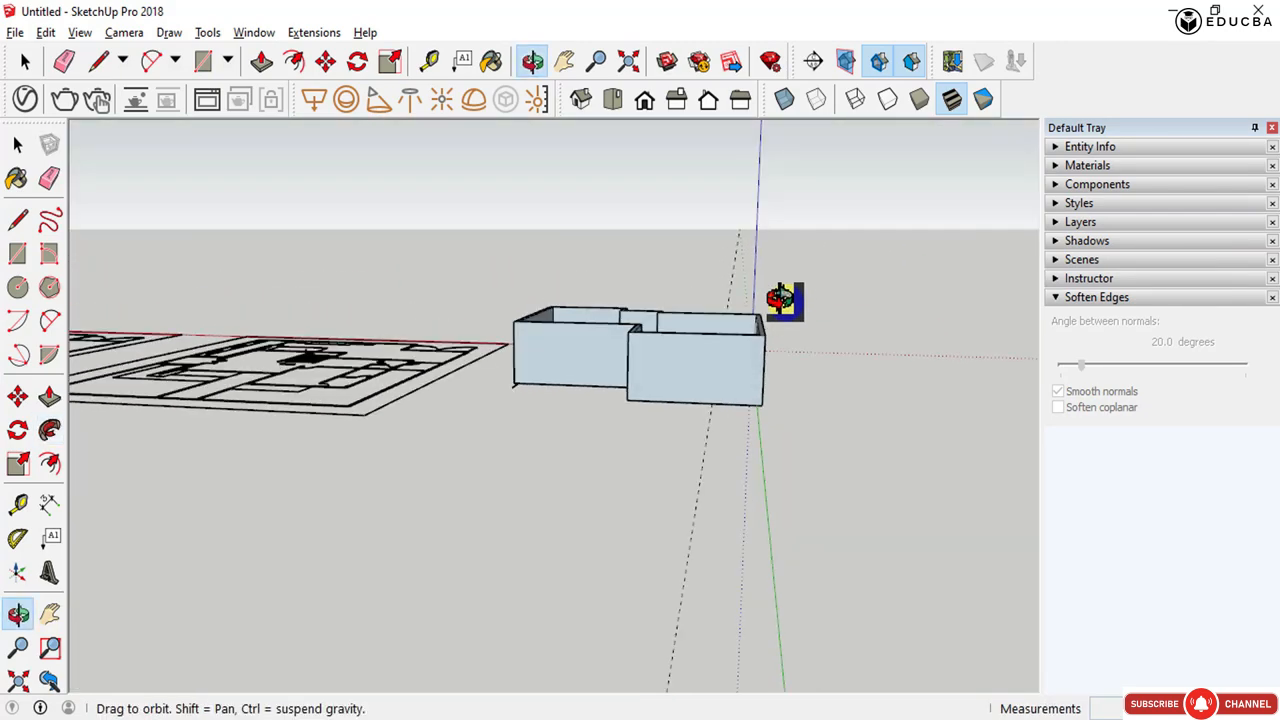
scroll(694, 343, "up", 3)
key("space")
middle_click_drag(726, 358, 749, 286)
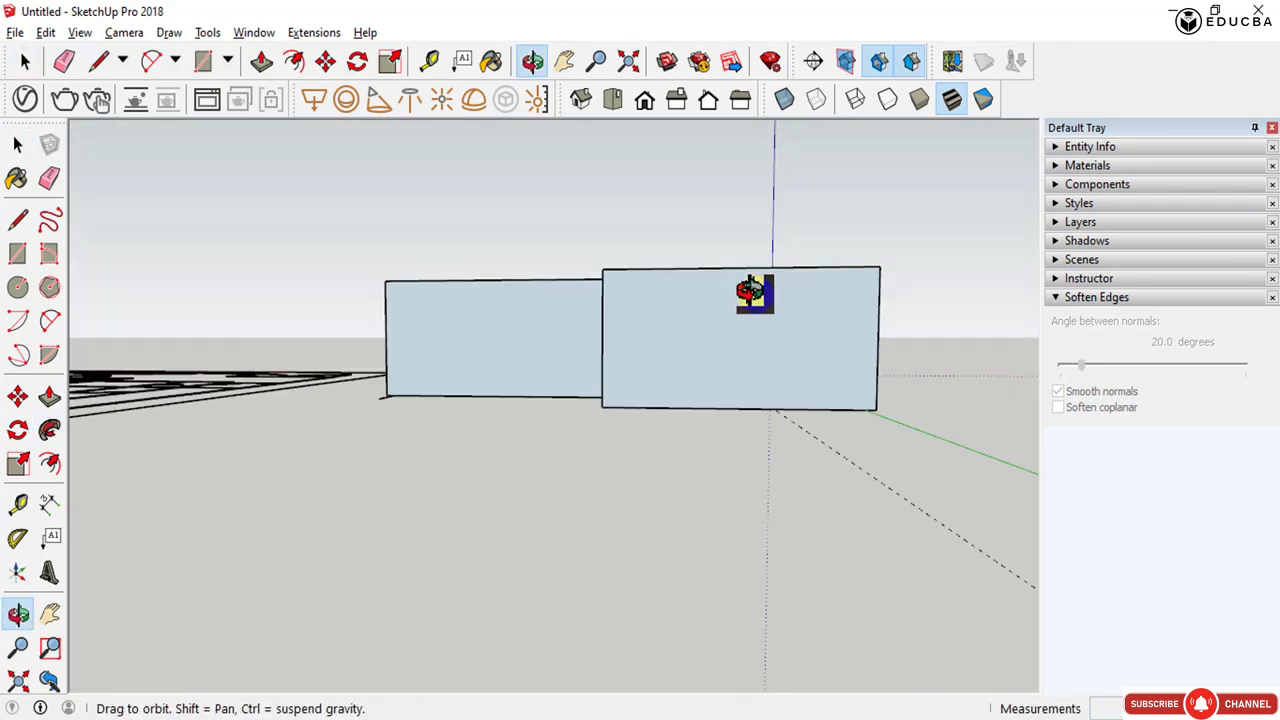
- Select all the swept walls and make them into a group
left_click_drag(928, 347, 371, 200)
middle_click_drag(478, 362, 565, 520)
right_click(560, 502)
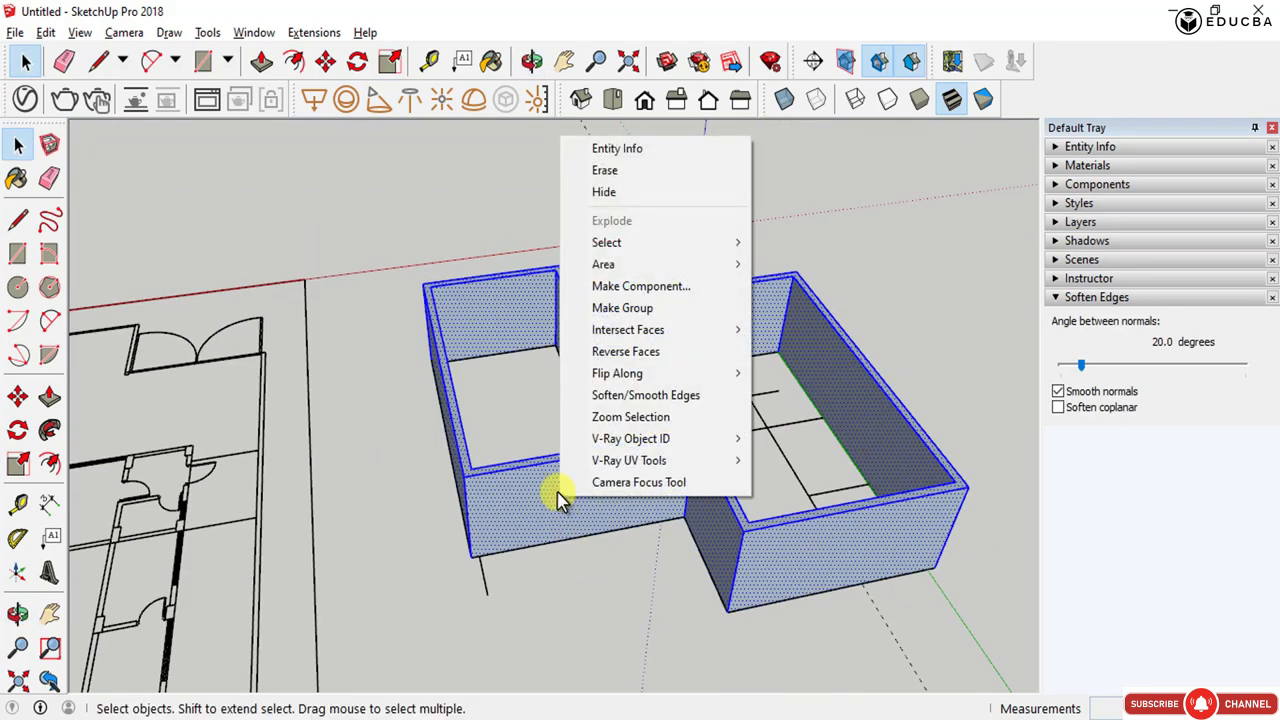
left_click(622, 308)
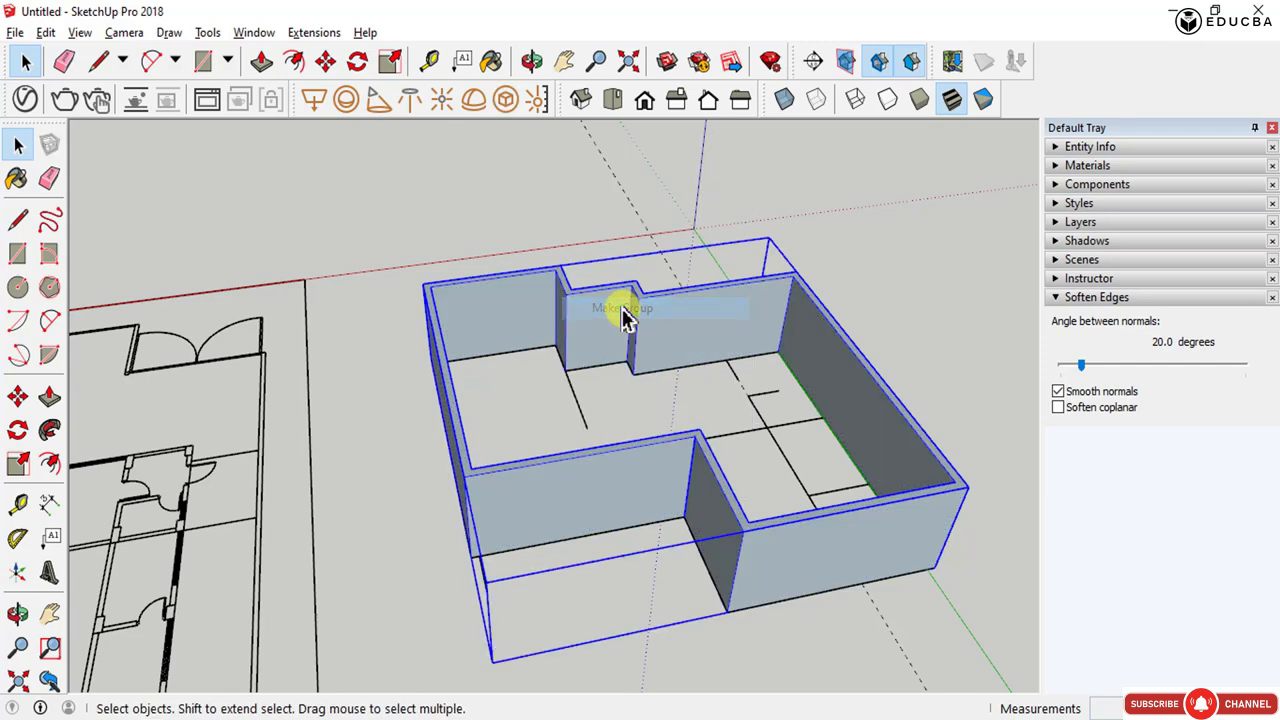
- Inside the wall group, select all wall faces and paint them with Color E01 from the Colors material collection
double_click(597, 322)
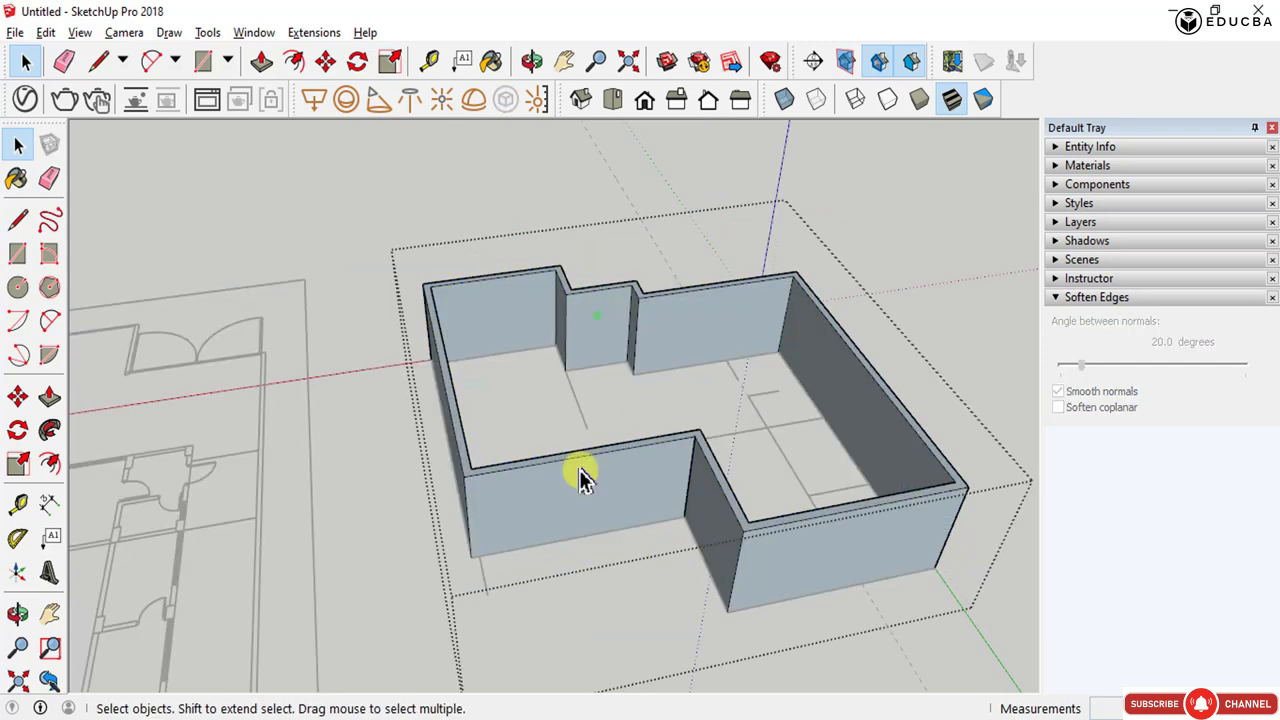
middle_click_drag(583, 474, 512, 414)
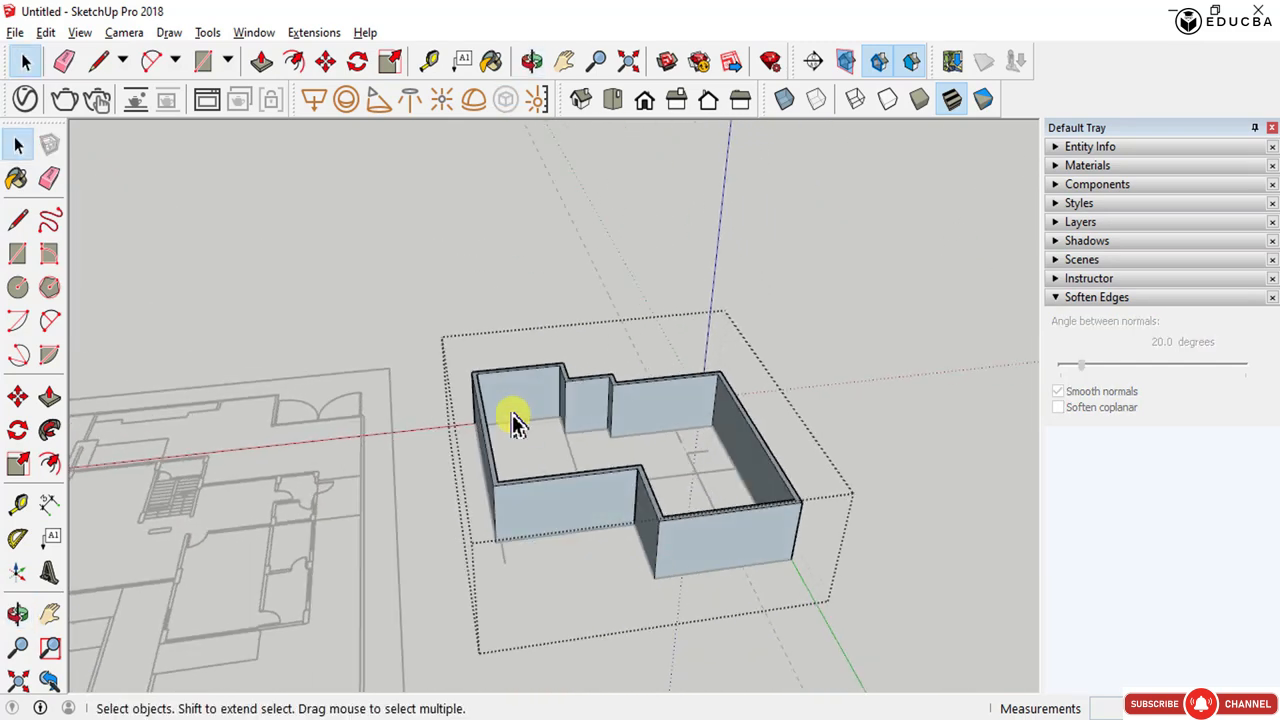
left_click_drag(443, 327, 854, 606)
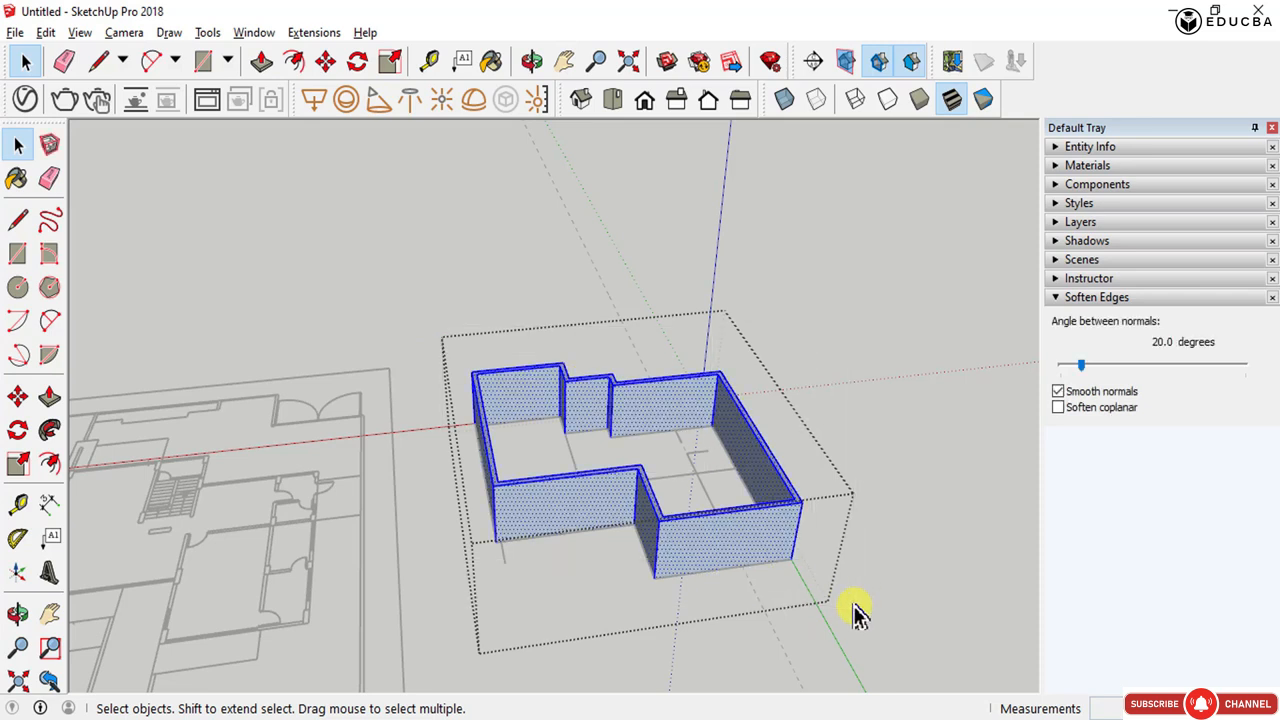
left_click(1076, 166)
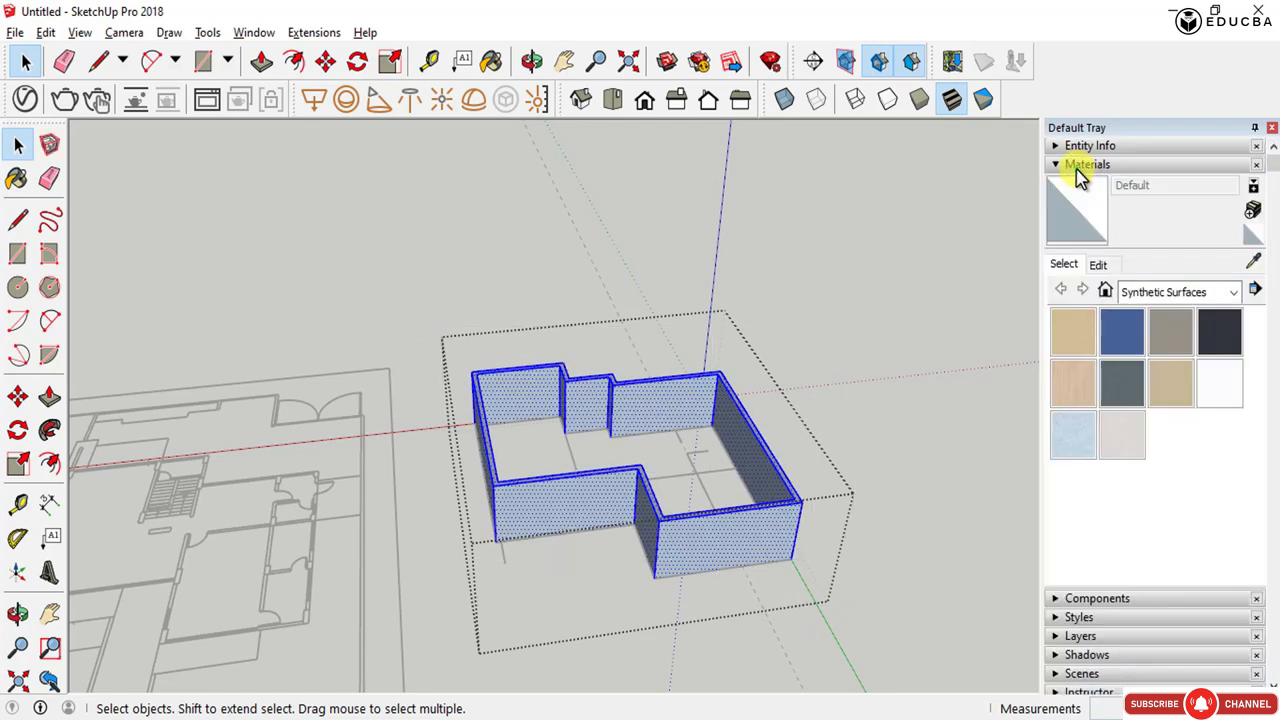
left_click(1205, 292)
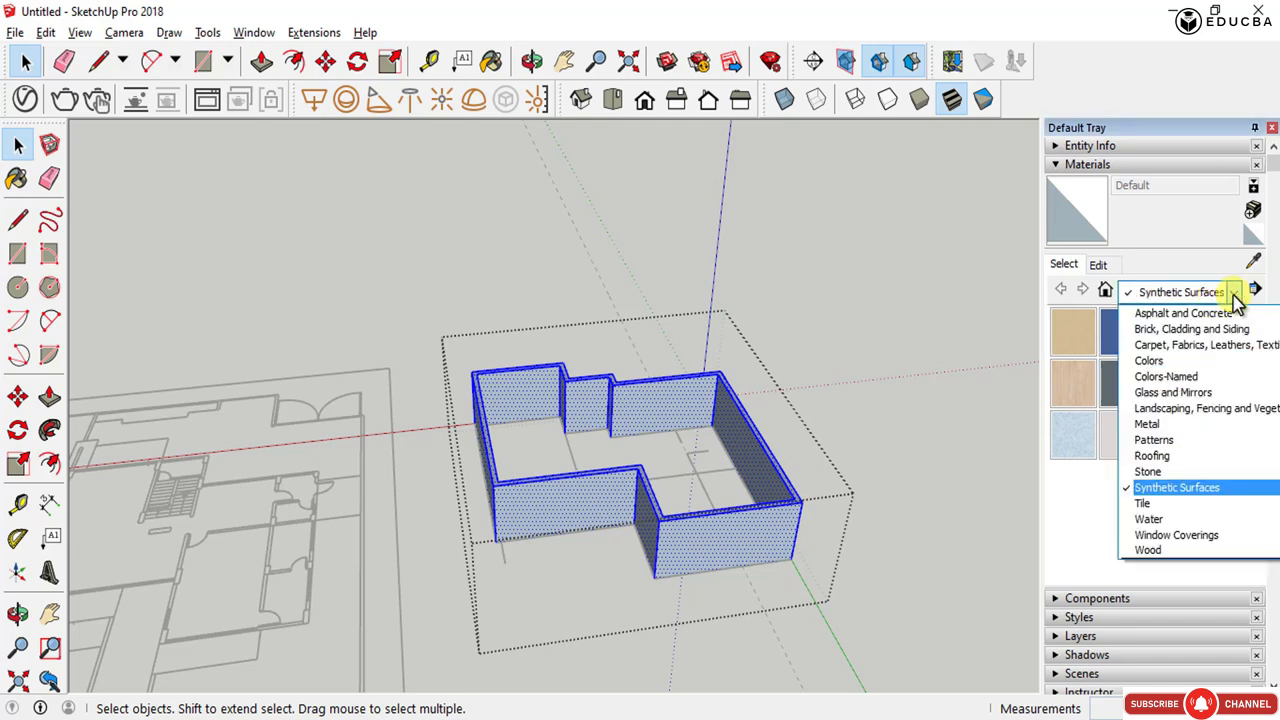
left_click(1186, 362)
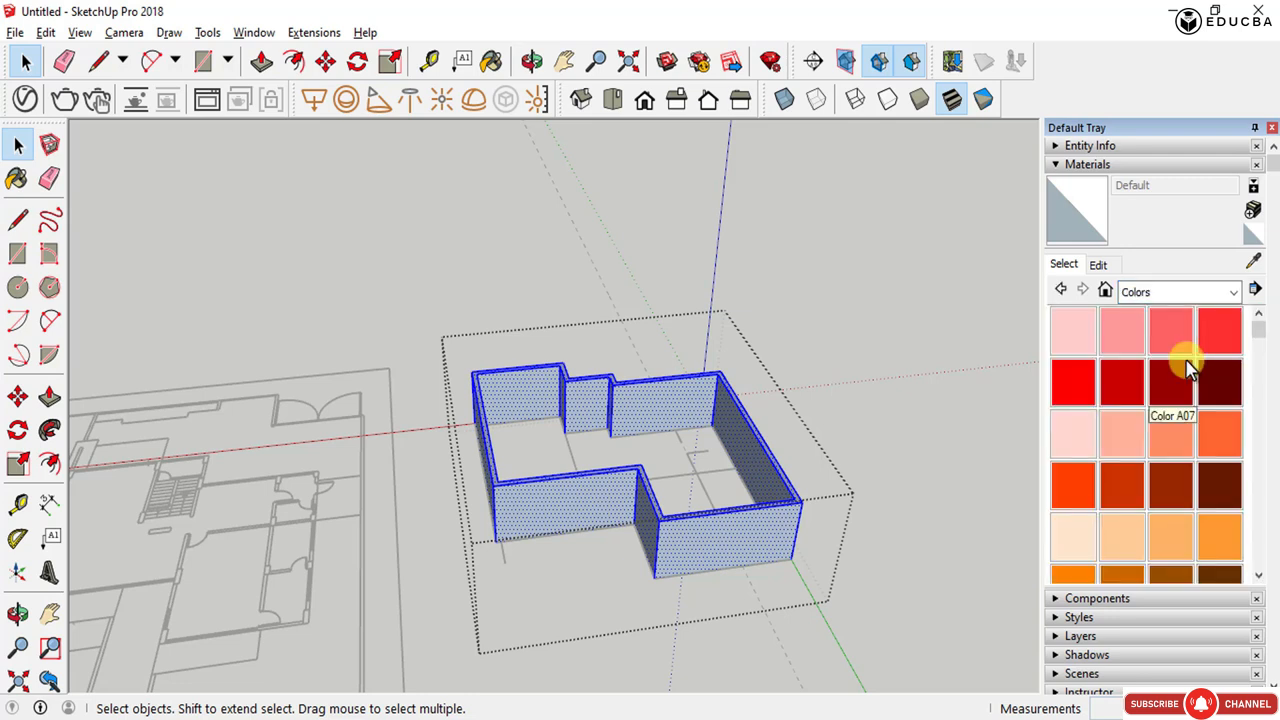
scroll(1150, 420, "down", 5)
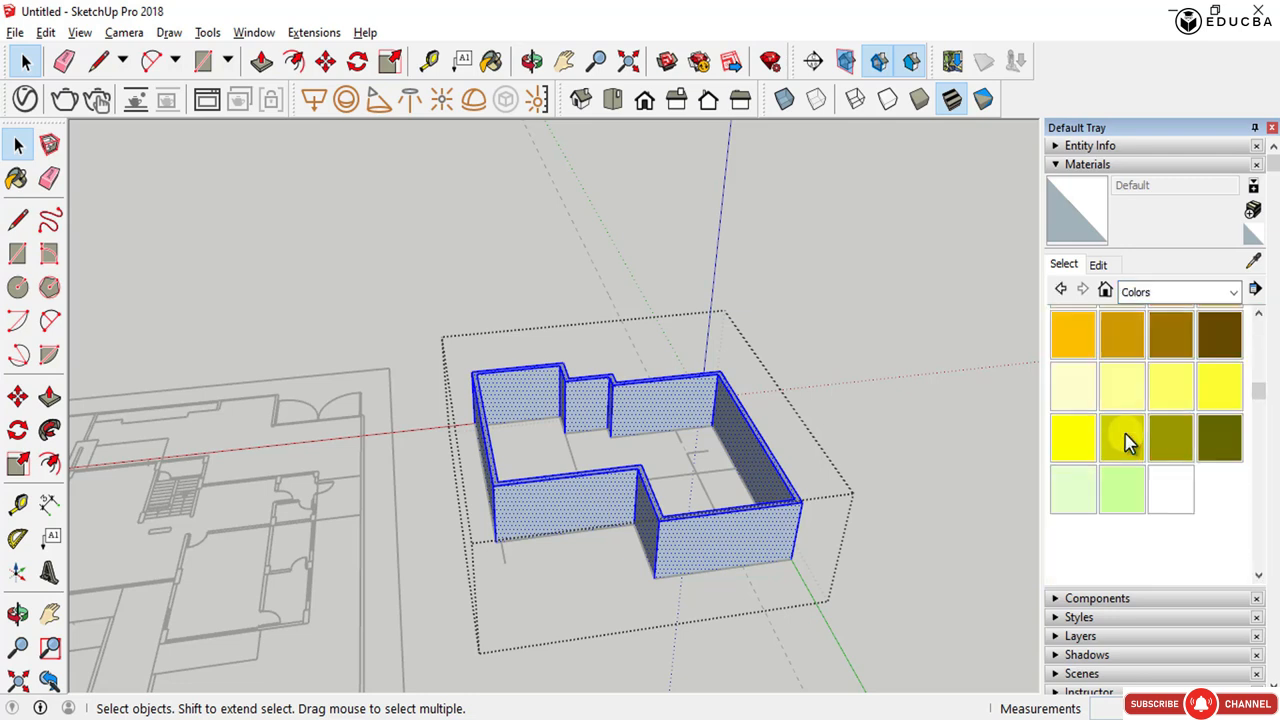
left_click(1074, 398)
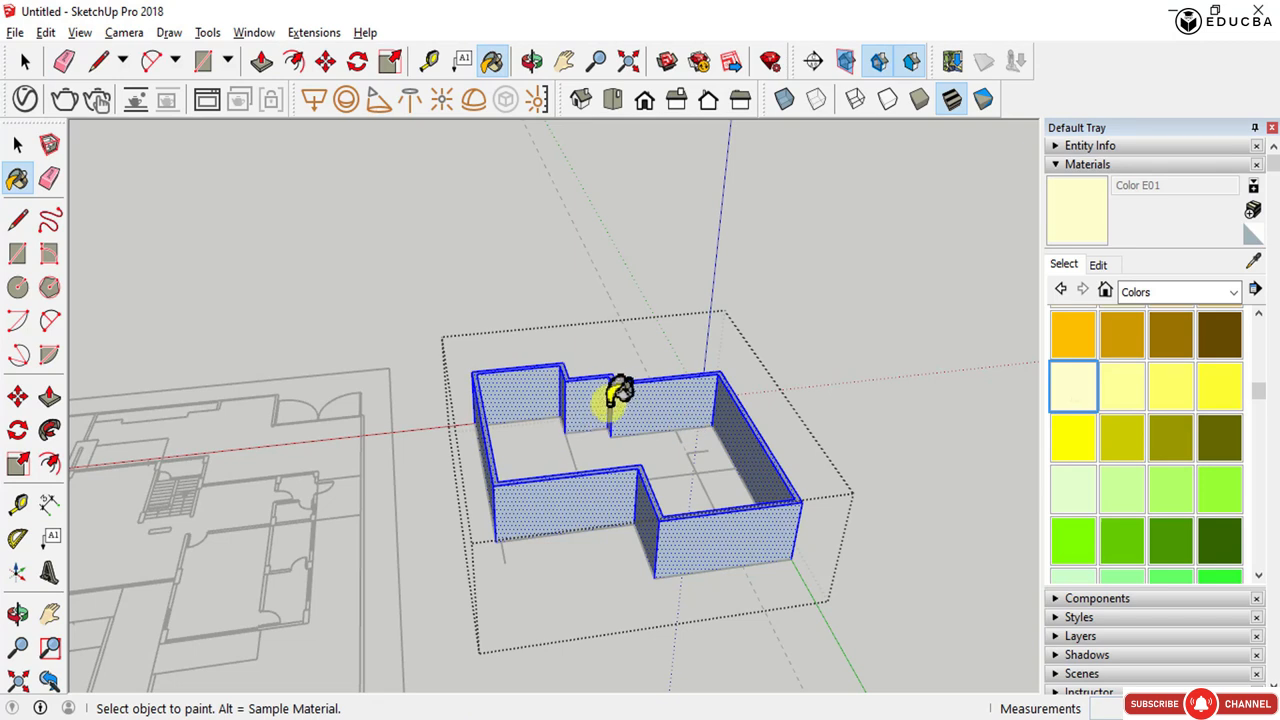
key("ctrl")
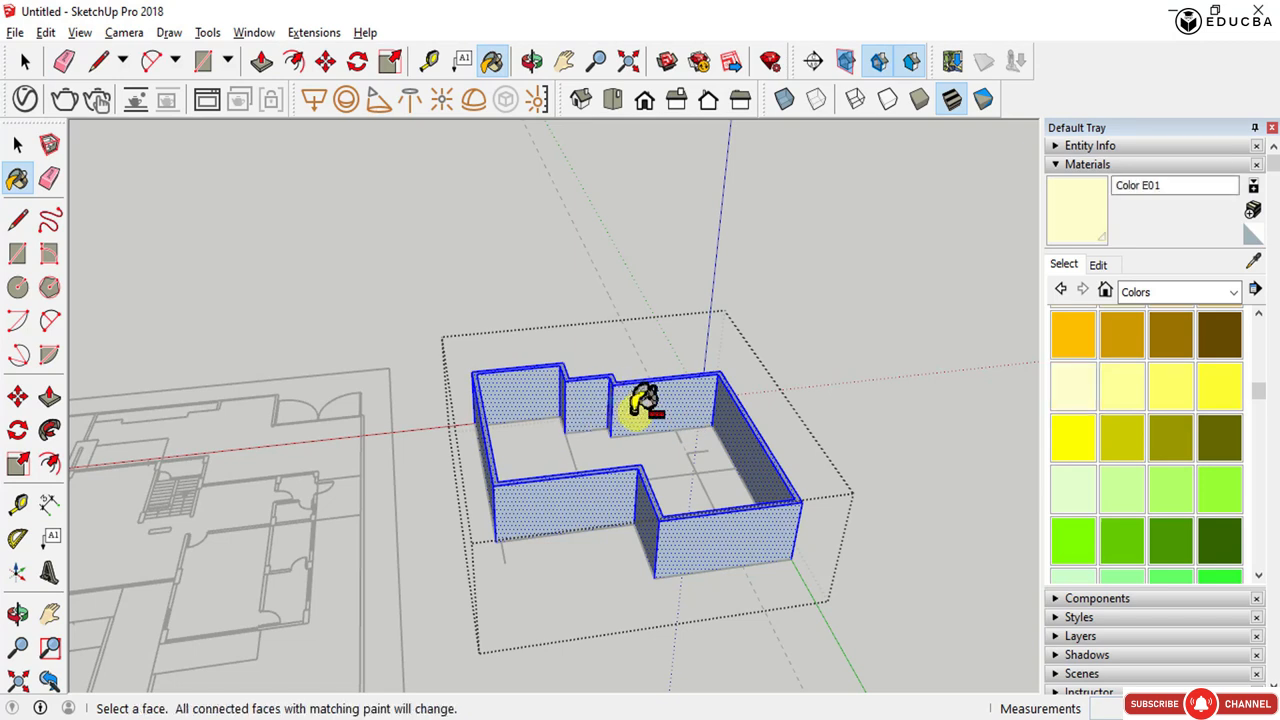
left_click(637, 412)
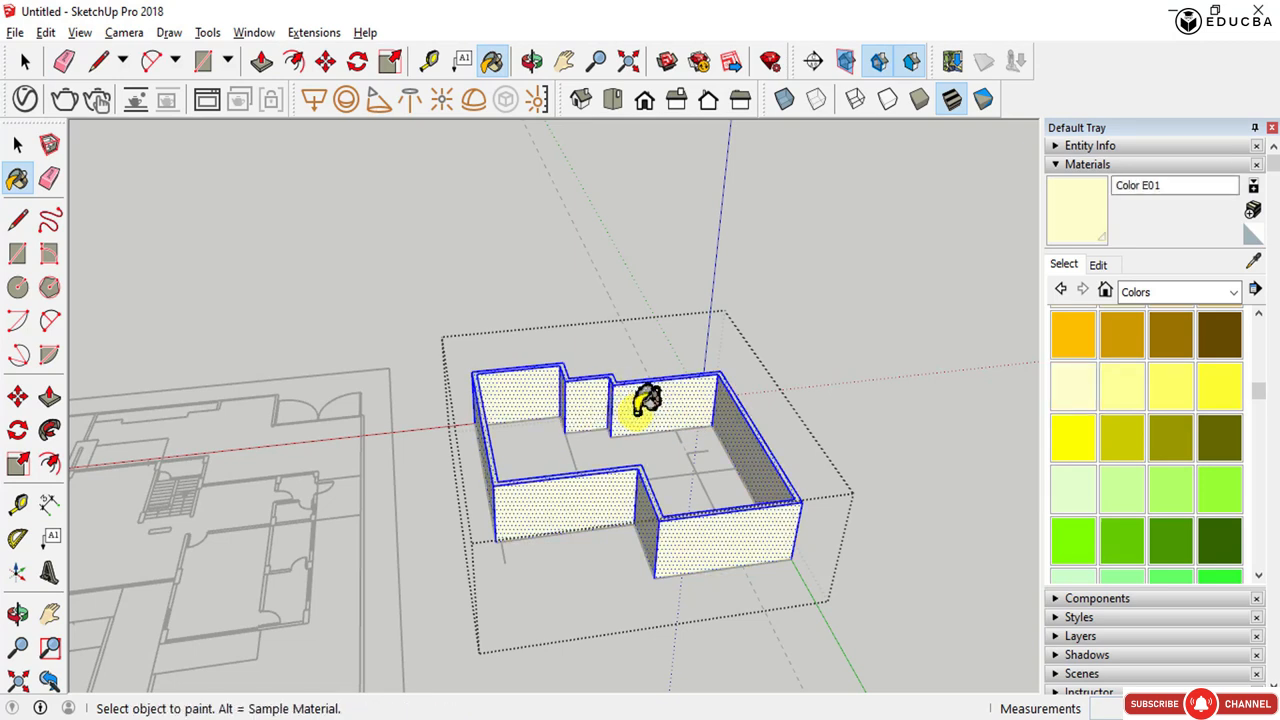
key("space")
key("Escape")
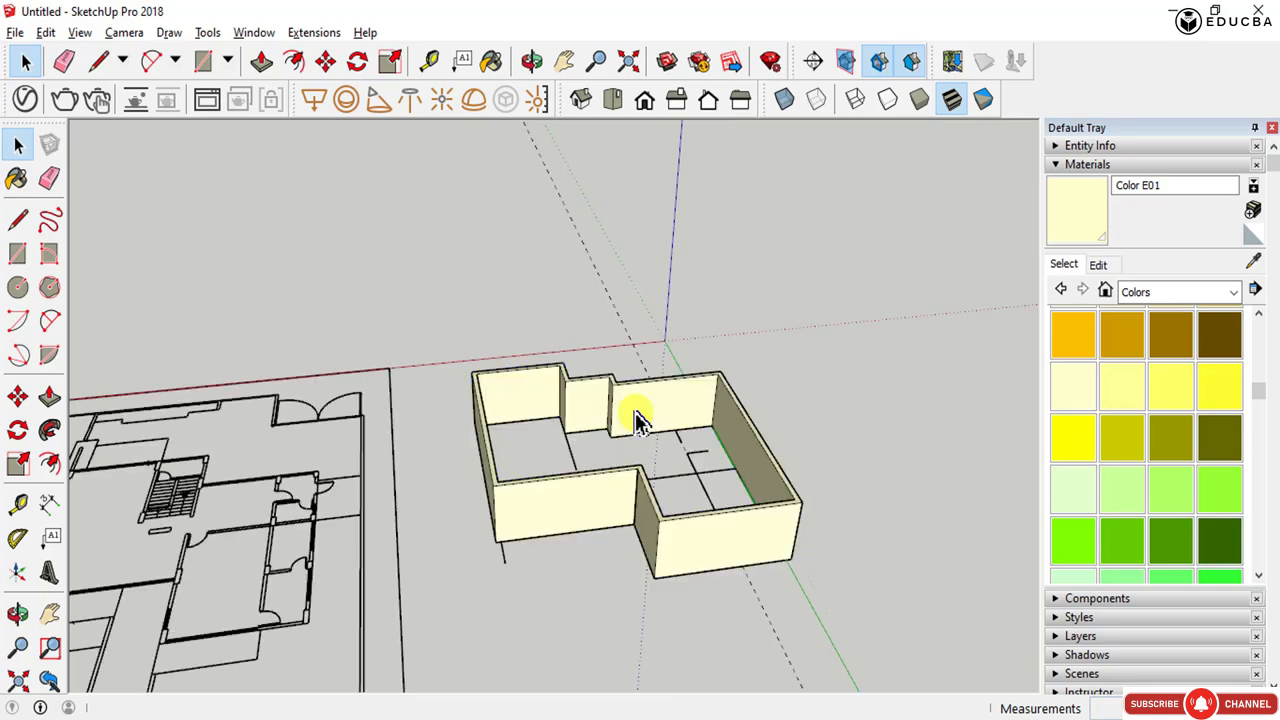
- Draw a vertical line on the inner wall face from its base to its top edge
scroll(645, 420, "up", 5)
middle_click_drag(651, 420, 706, 674)
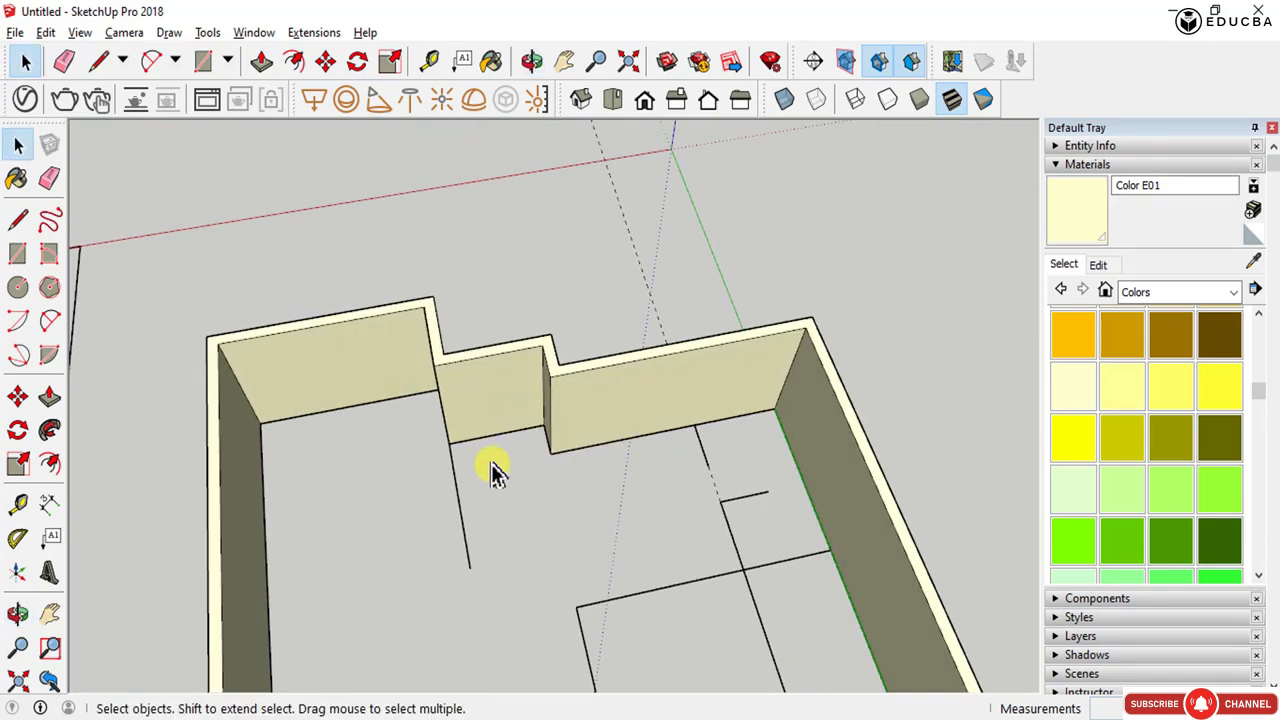
scroll(472, 452, "down", 3)
middle_click_drag(471, 466, 612, 498)
scroll(626, 385, "up", 3)
scroll(565, 478, "up", 6)
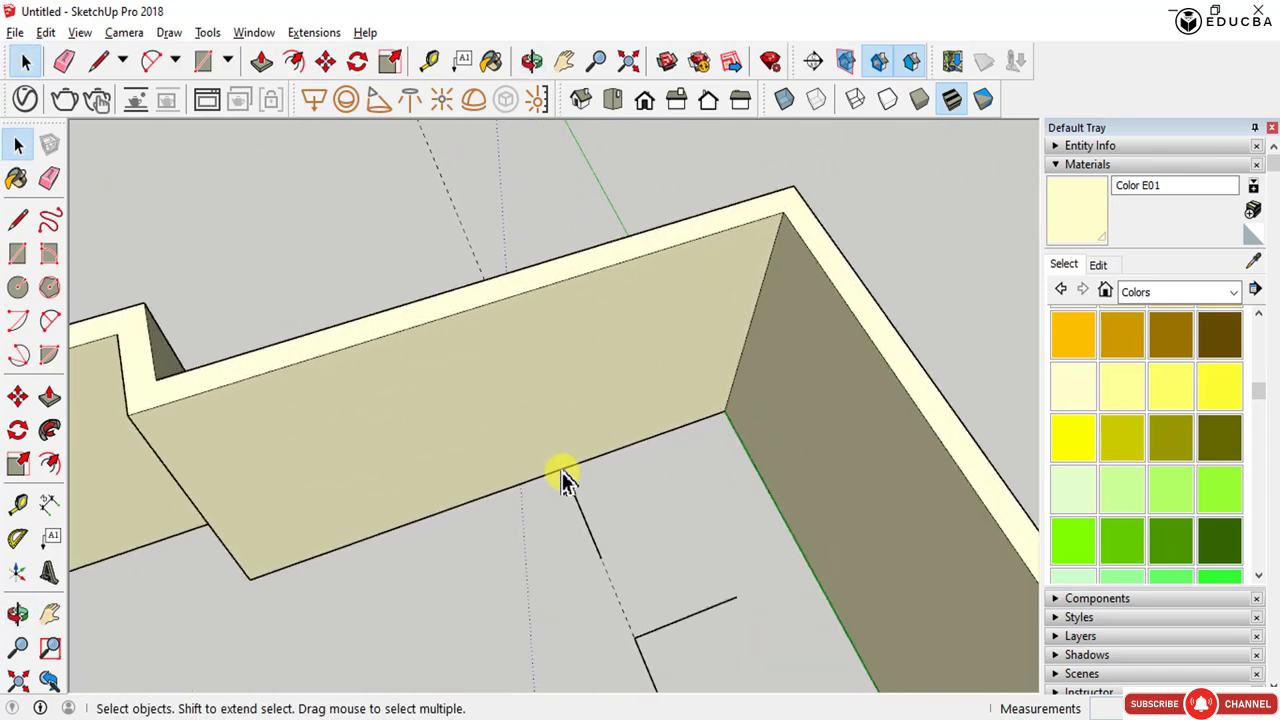
scroll(563, 478, "up", 1)
scroll(563, 478, "down", 5)
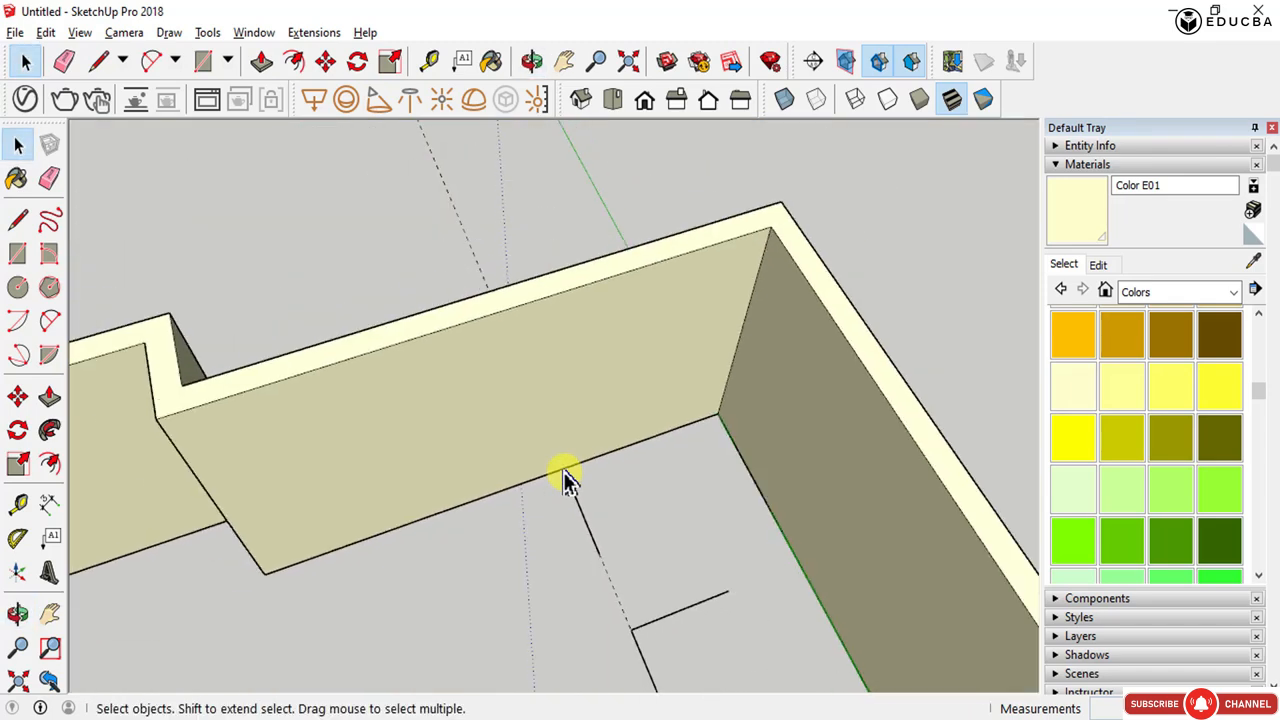
key("l")
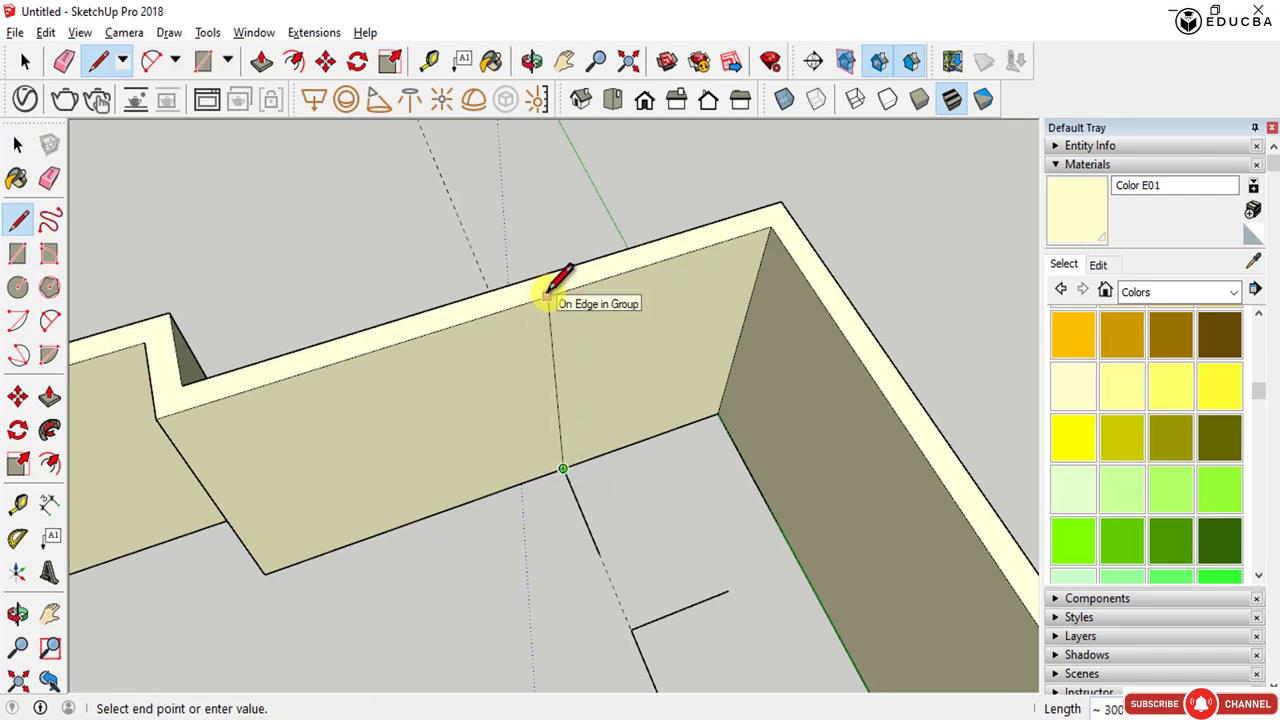
left_click(566, 289)
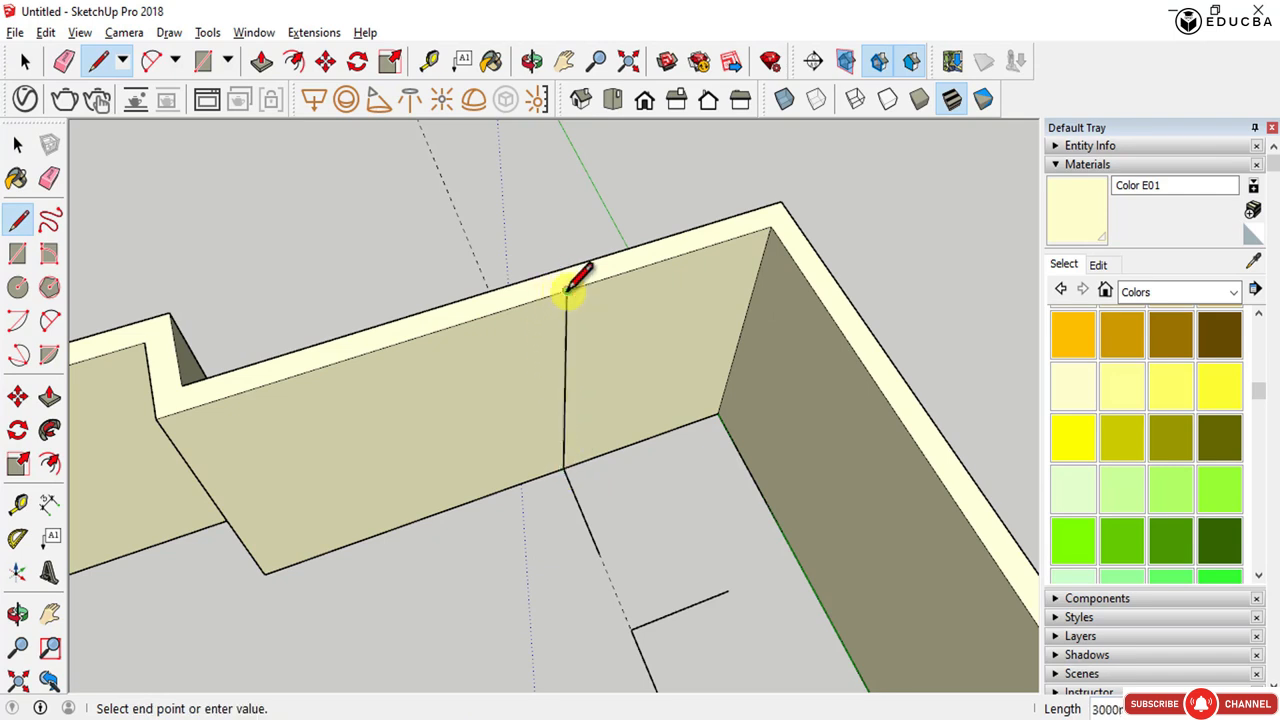
key("space")
left_click(566, 323)
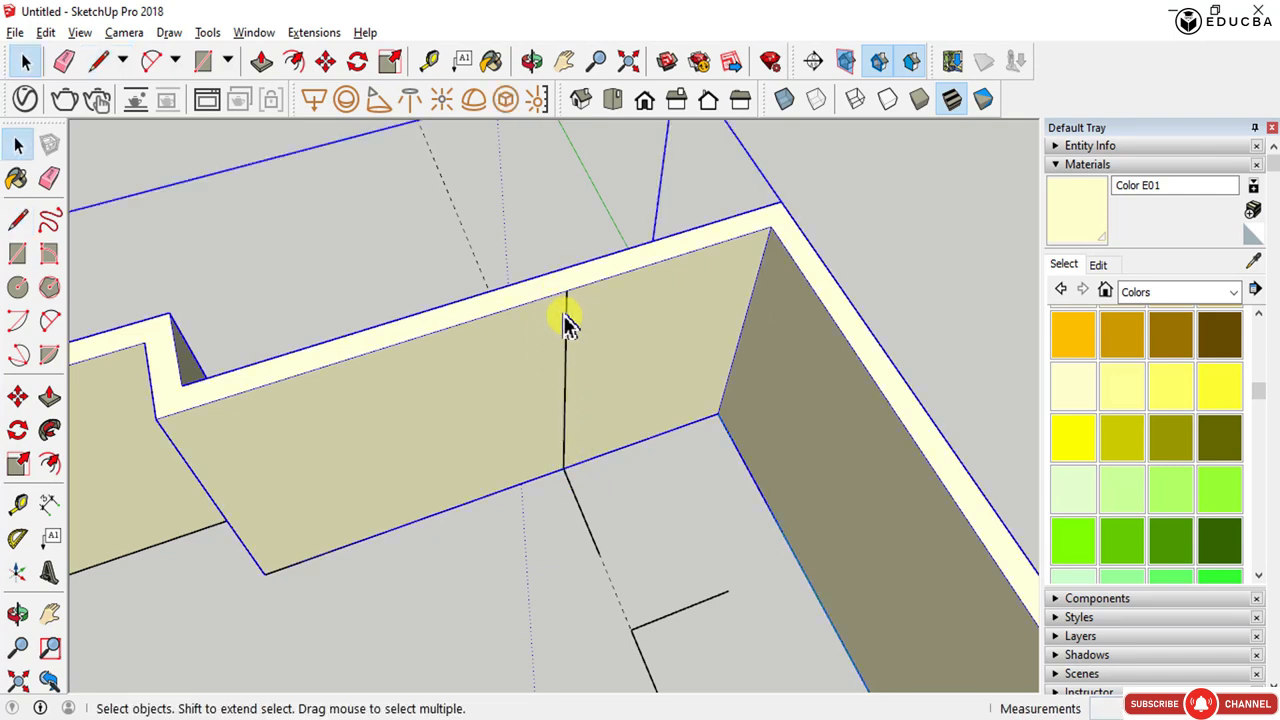
- Copy the vertical line 150 mm along the wall face
key("m")
key("space")
double_click(566, 323)
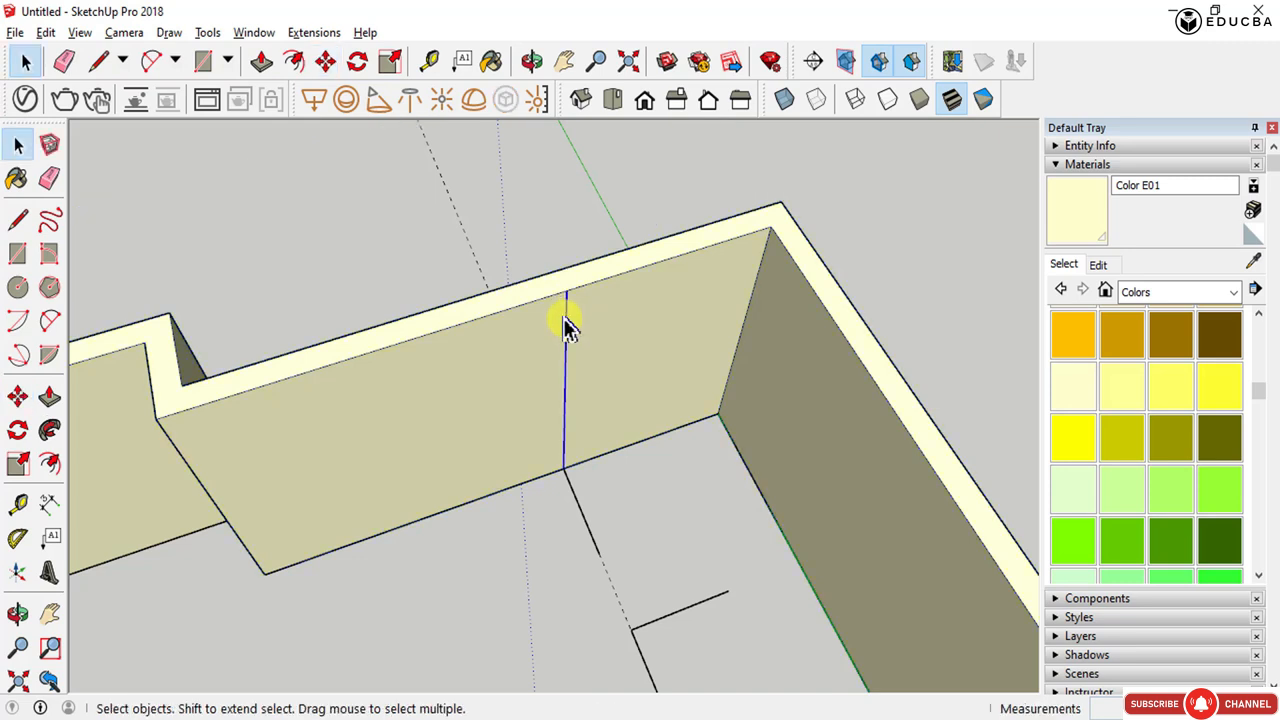
key("m")
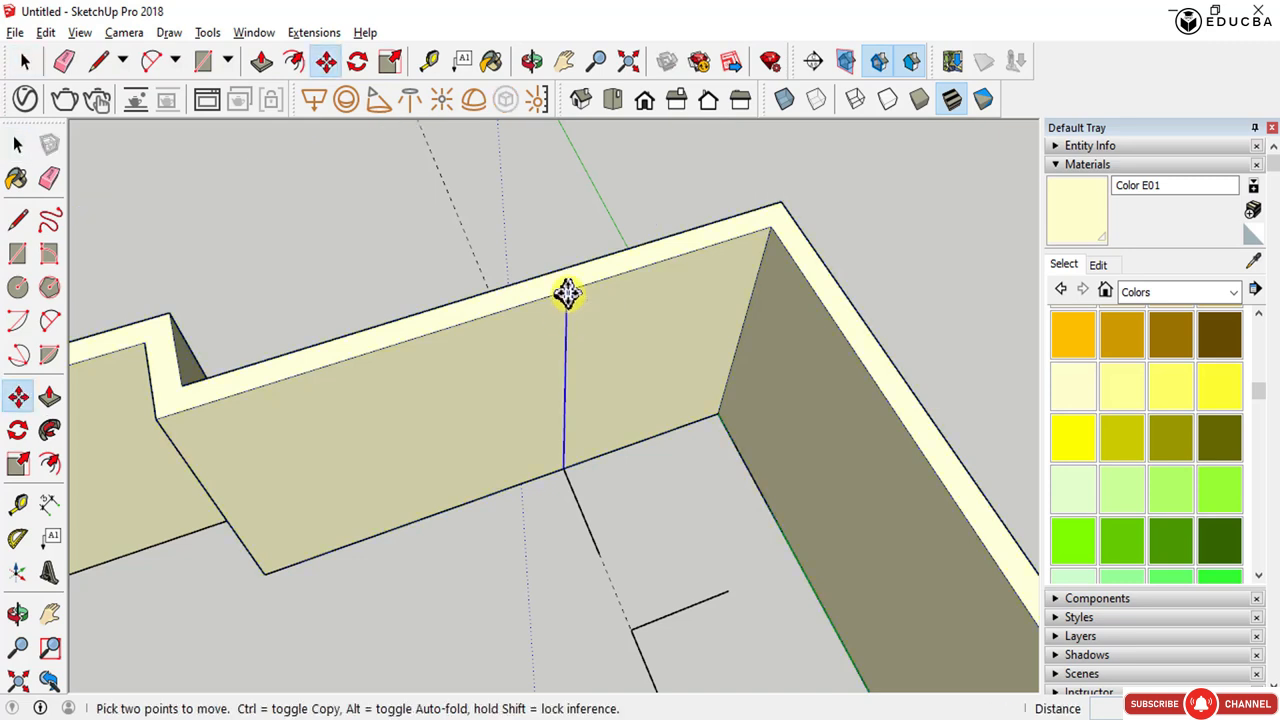
key("ctrl")
left_click(566, 293)
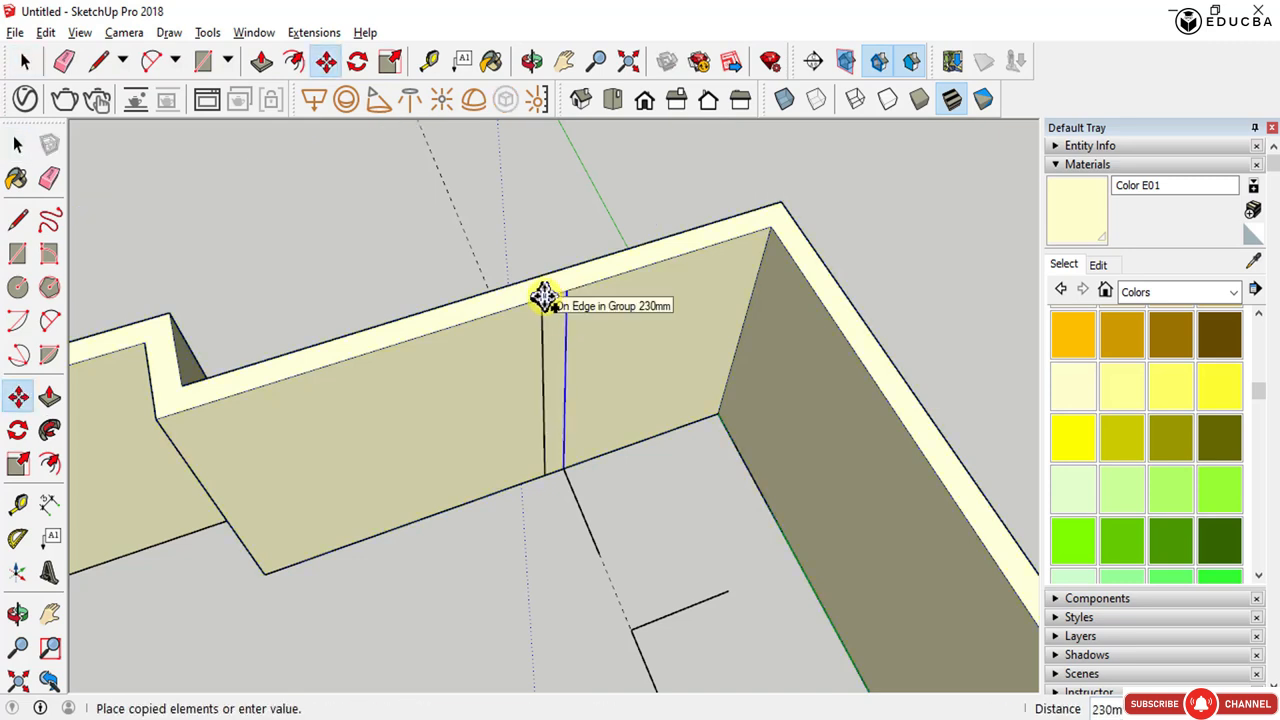
key("Return")
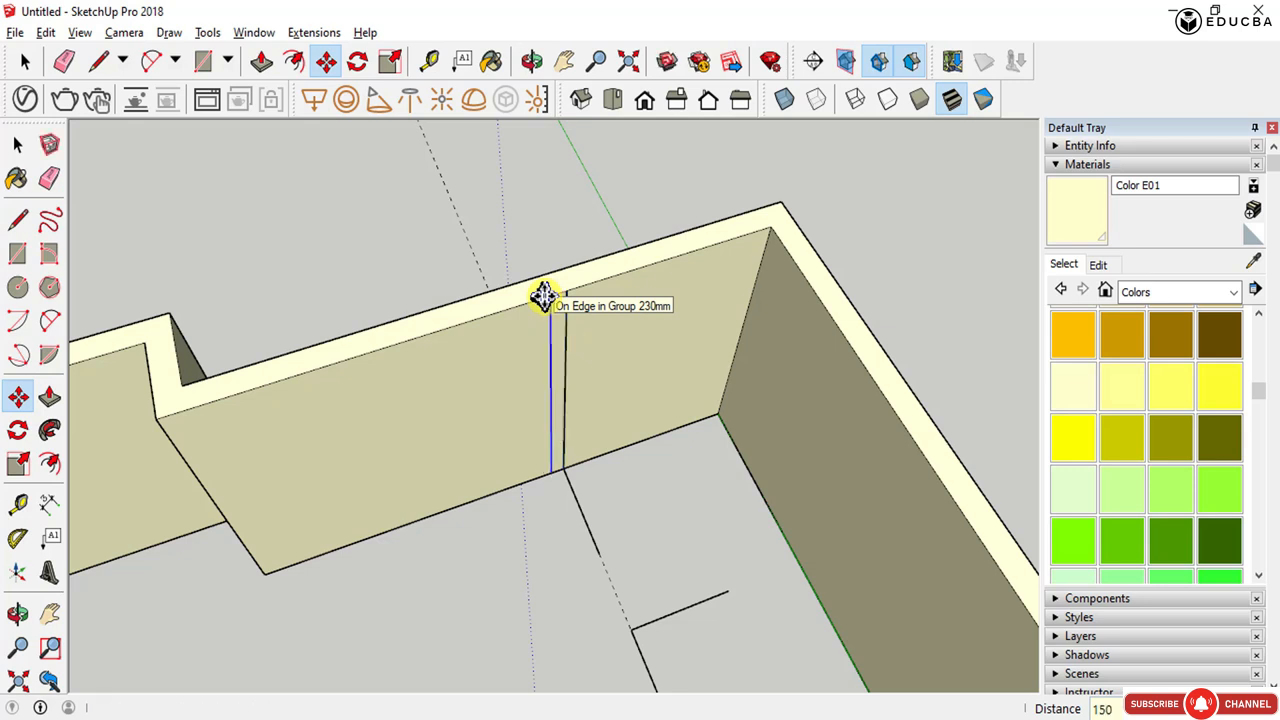
- Draw a line joining the tops of the two vertical lines to form a 150 mm strip face on the wall
key("r")
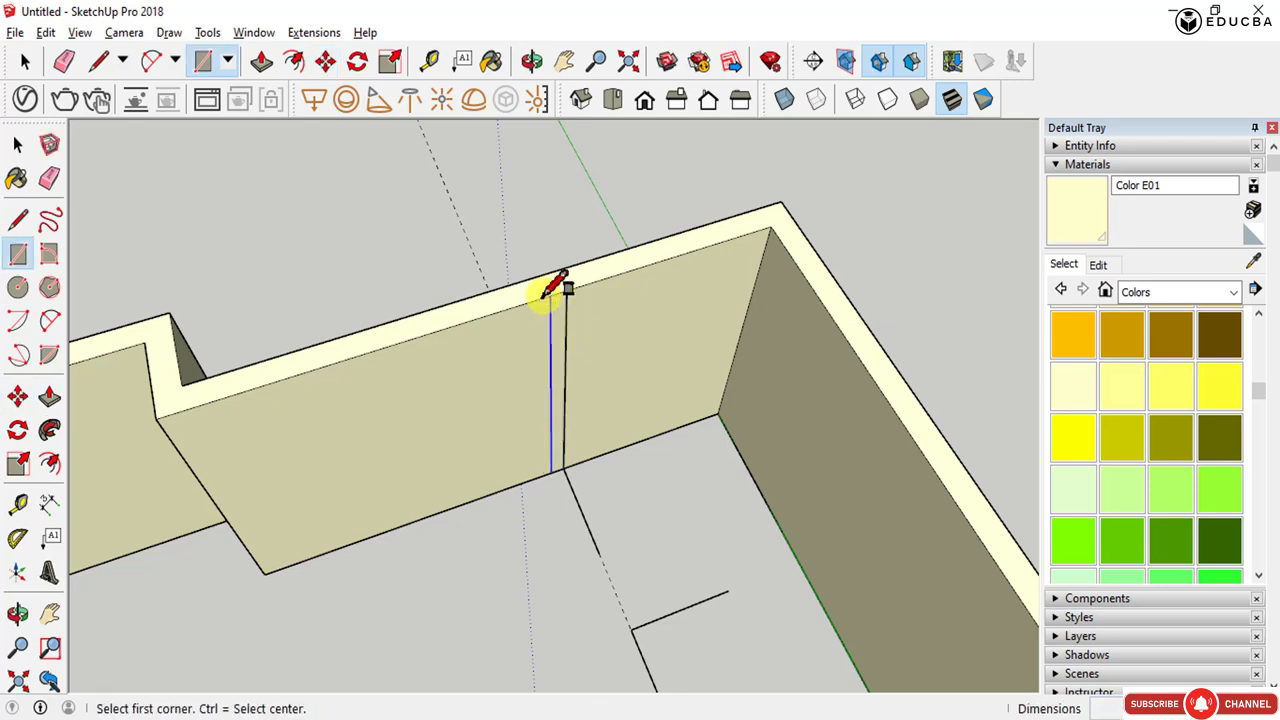
scroll(560, 293, "up", 2)
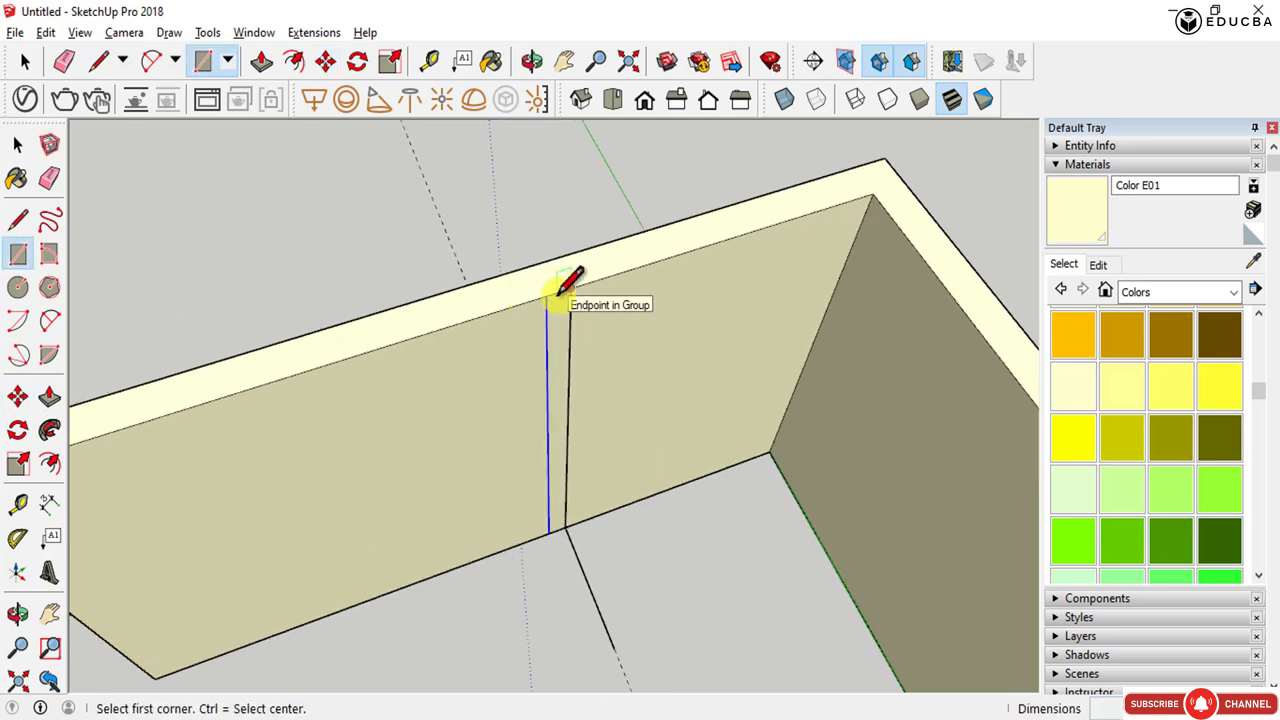
key("l")
left_click(550, 295)
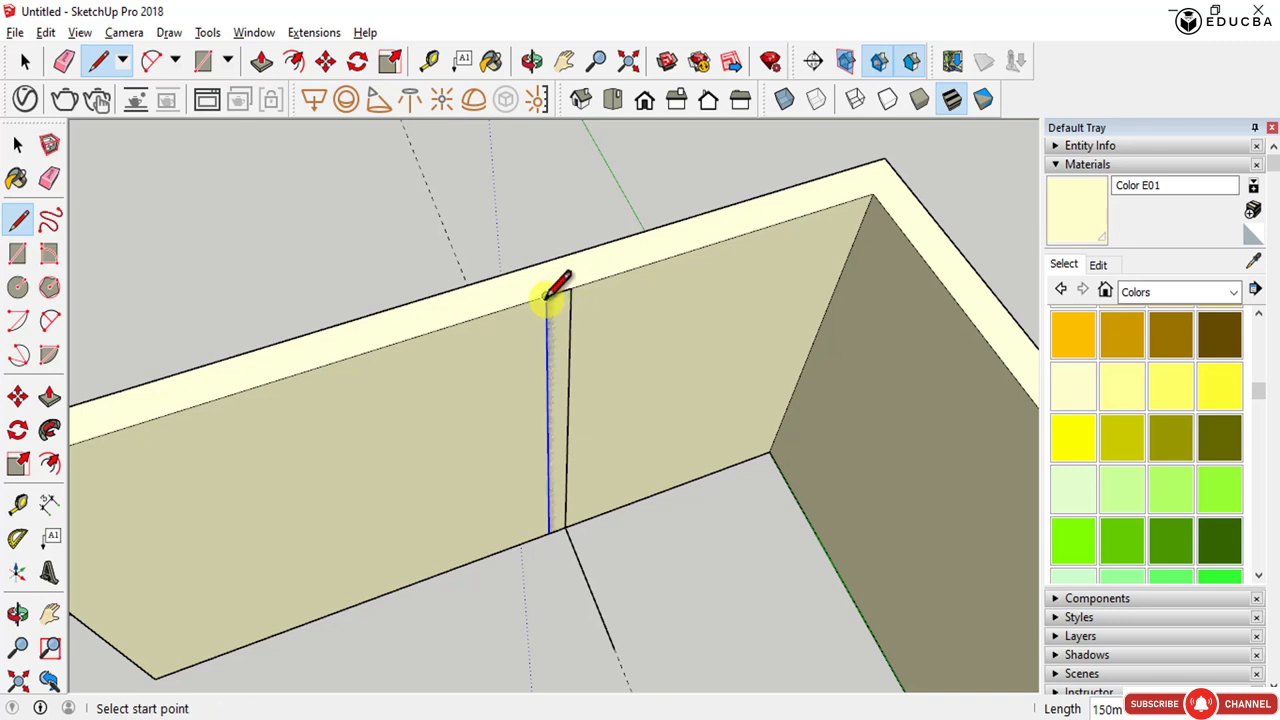
key("space")
left_click(554, 324)
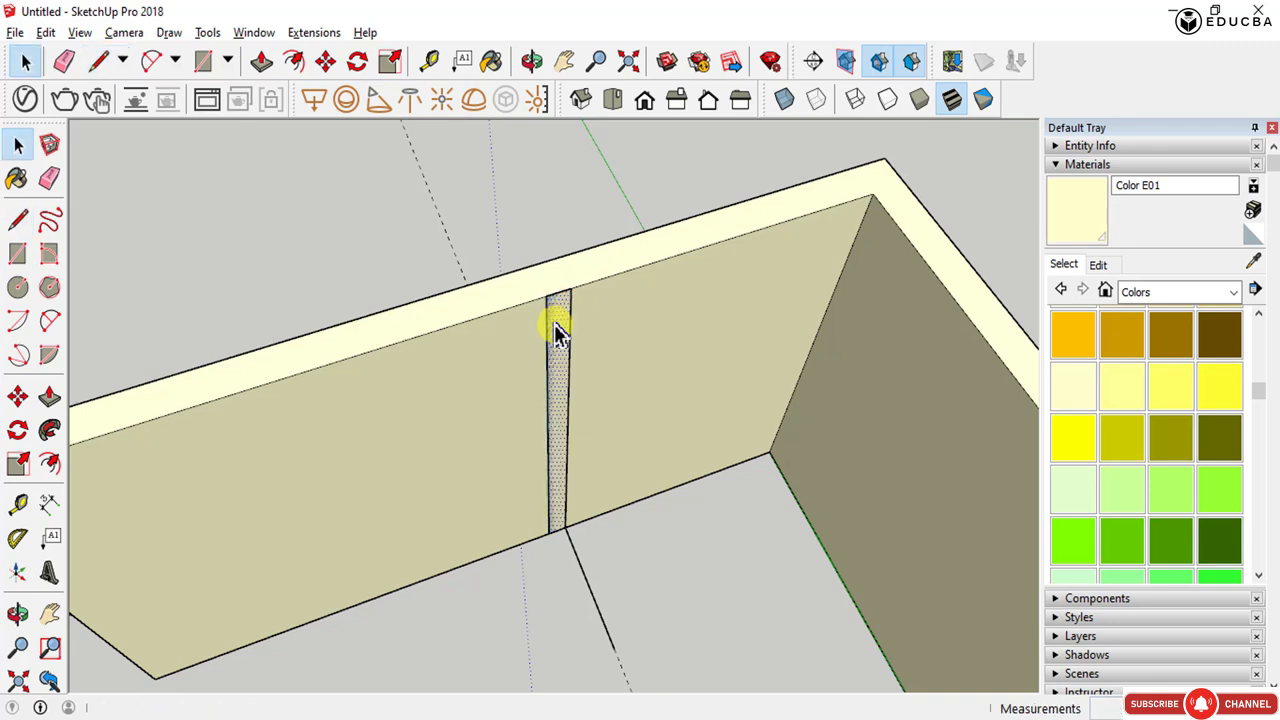
- Push/Pull the strip face out from the wall into the room to form a partition wall
scroll(558, 333, "down", 2)
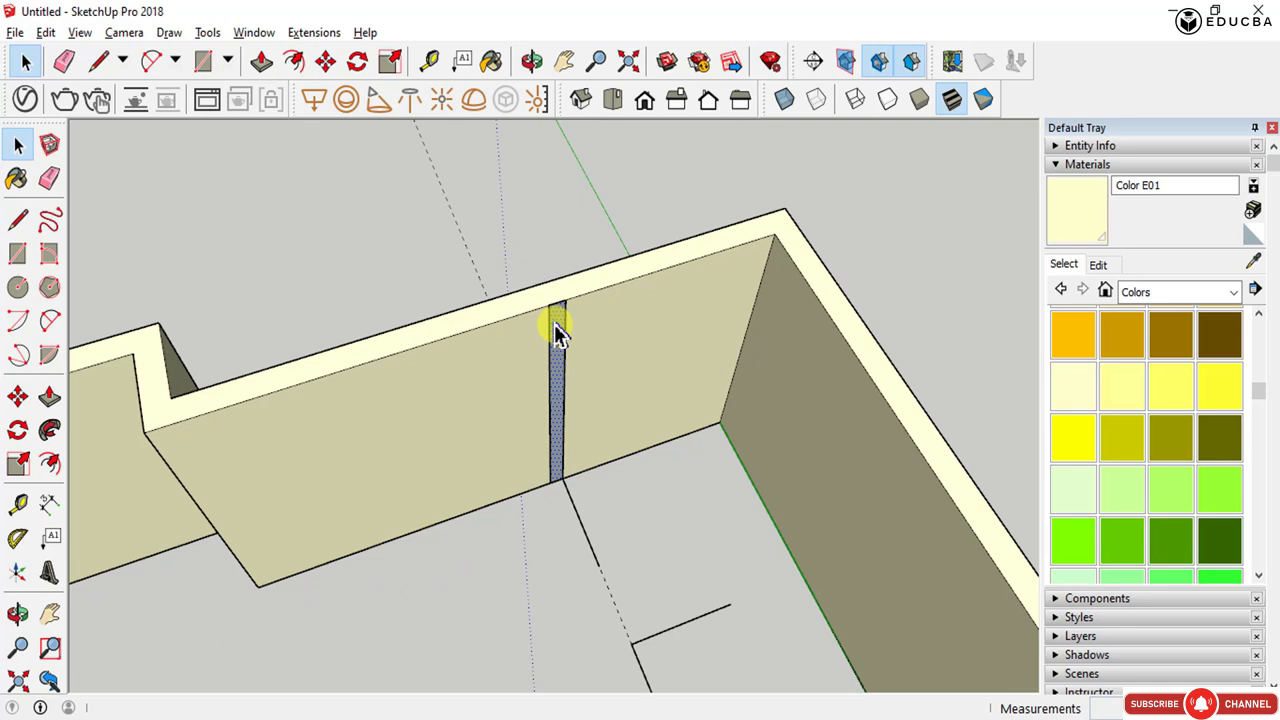
left_click(45, 434)
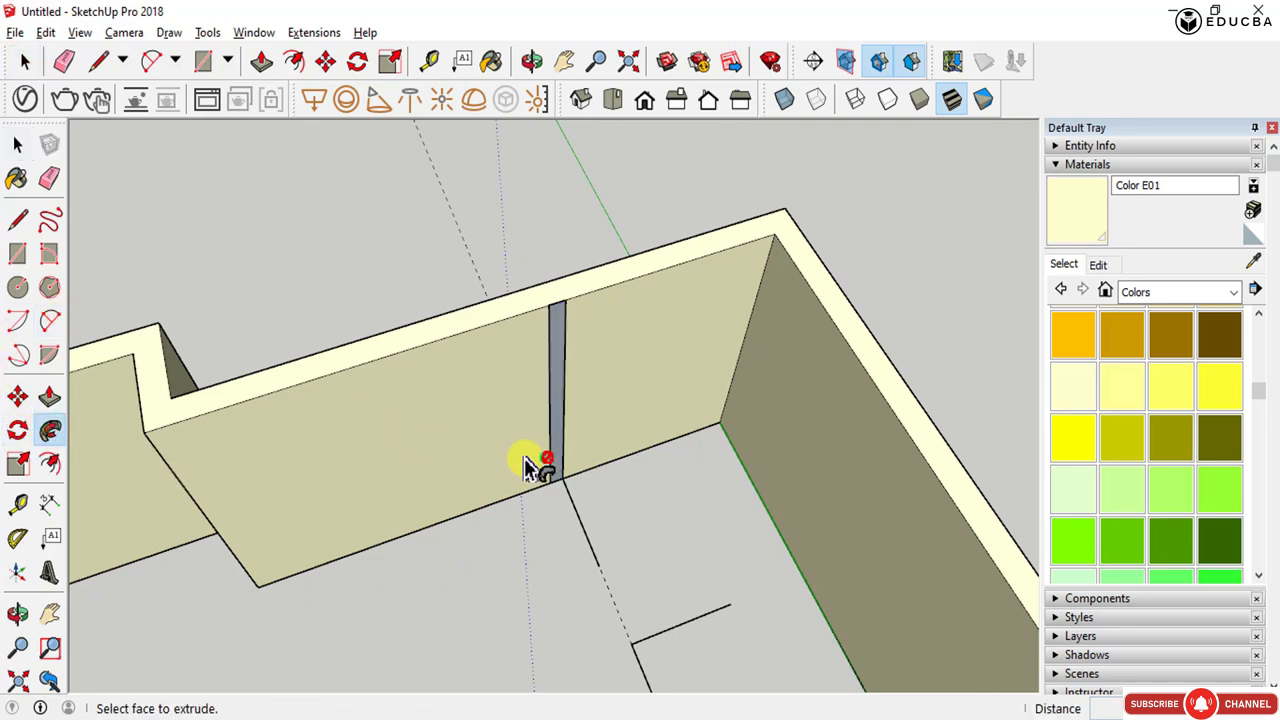
left_click_drag(558, 455, 594, 543)
middle_click_drag(594, 543, 171, 533)
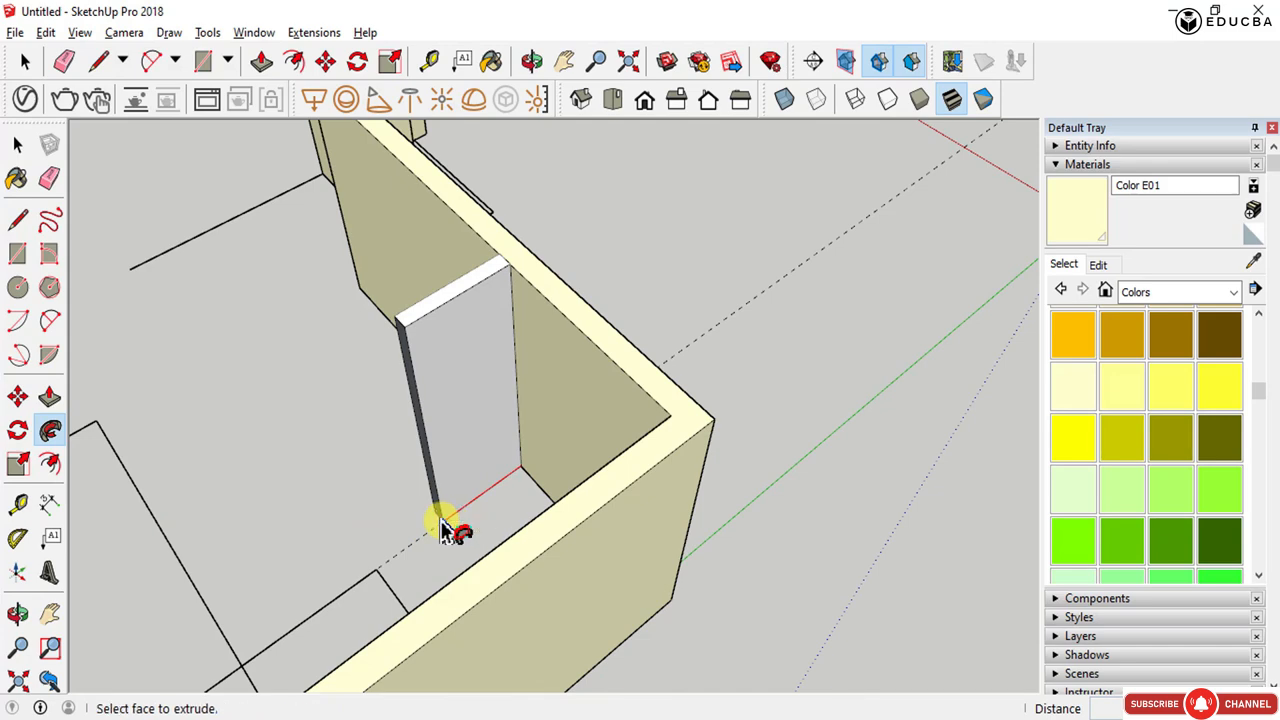
- Copy the partition's end face to the corner of the next interior plan line
scroll(457, 474, "down", 3)
scroll(563, 491, "up", 5)
scroll(625, 485, "down", 2)
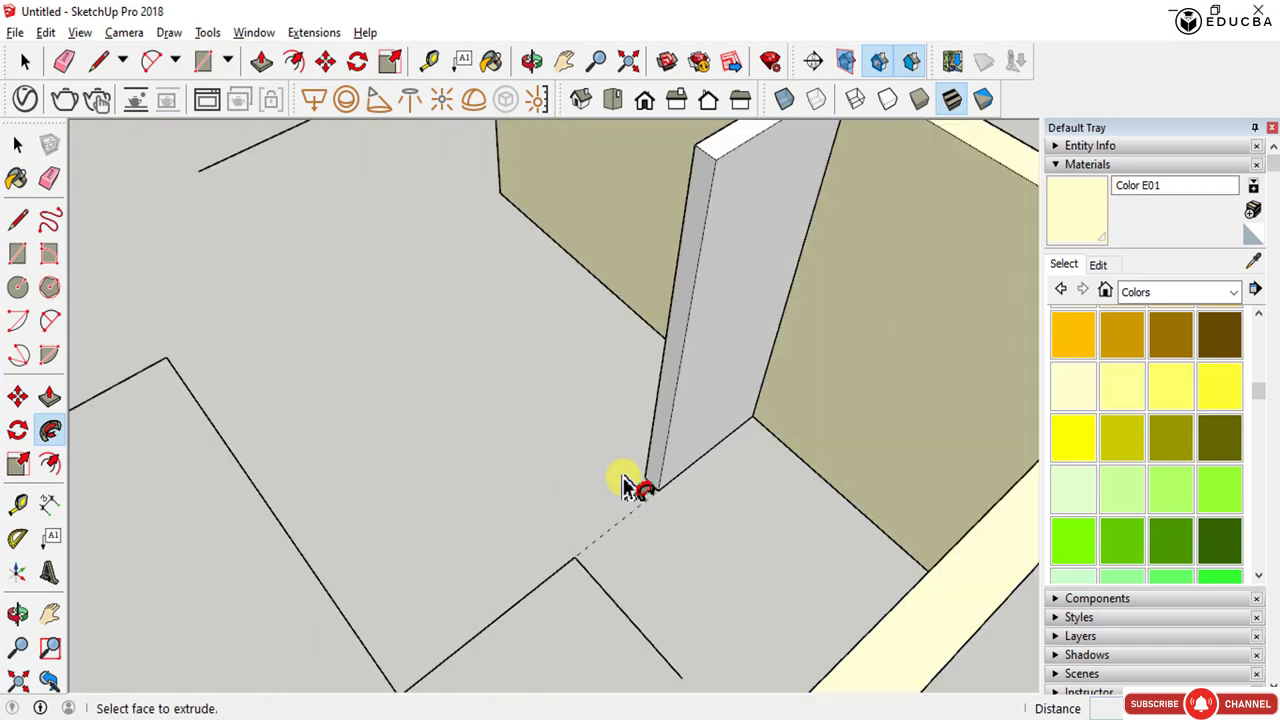
key("space")
left_click(656, 466)
key("m")
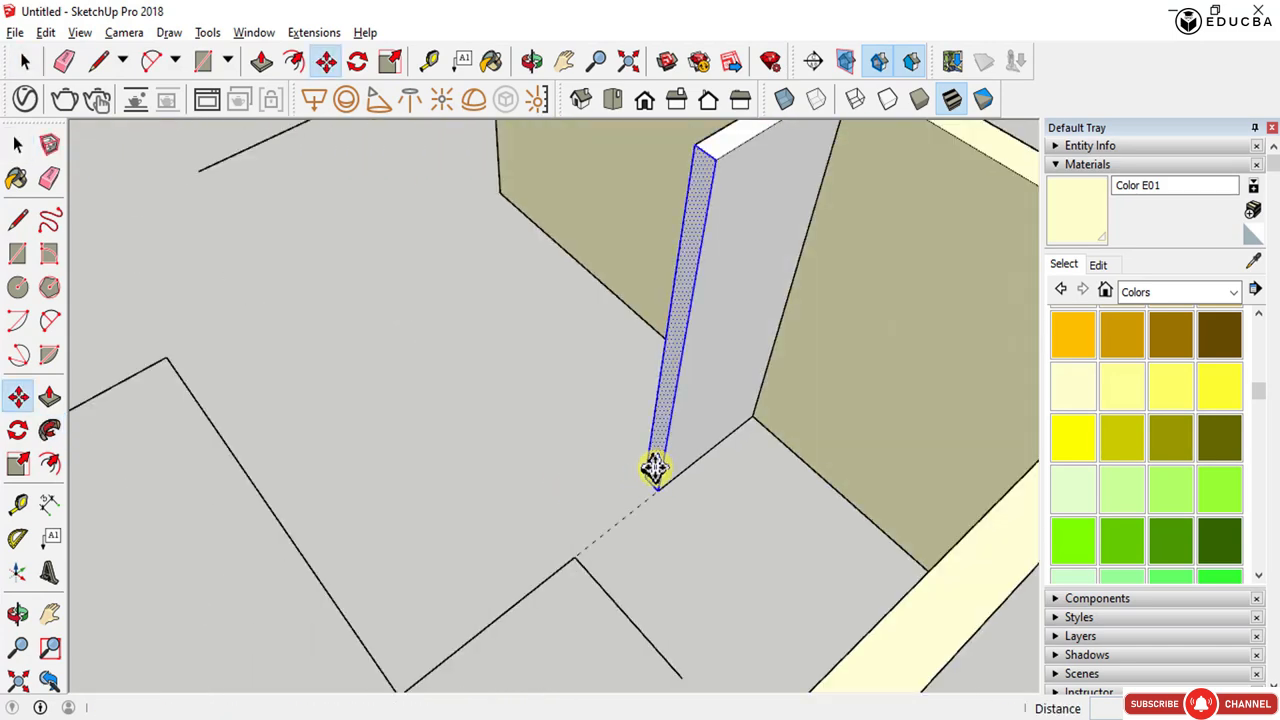
key("ctrl")
left_click(660, 492)
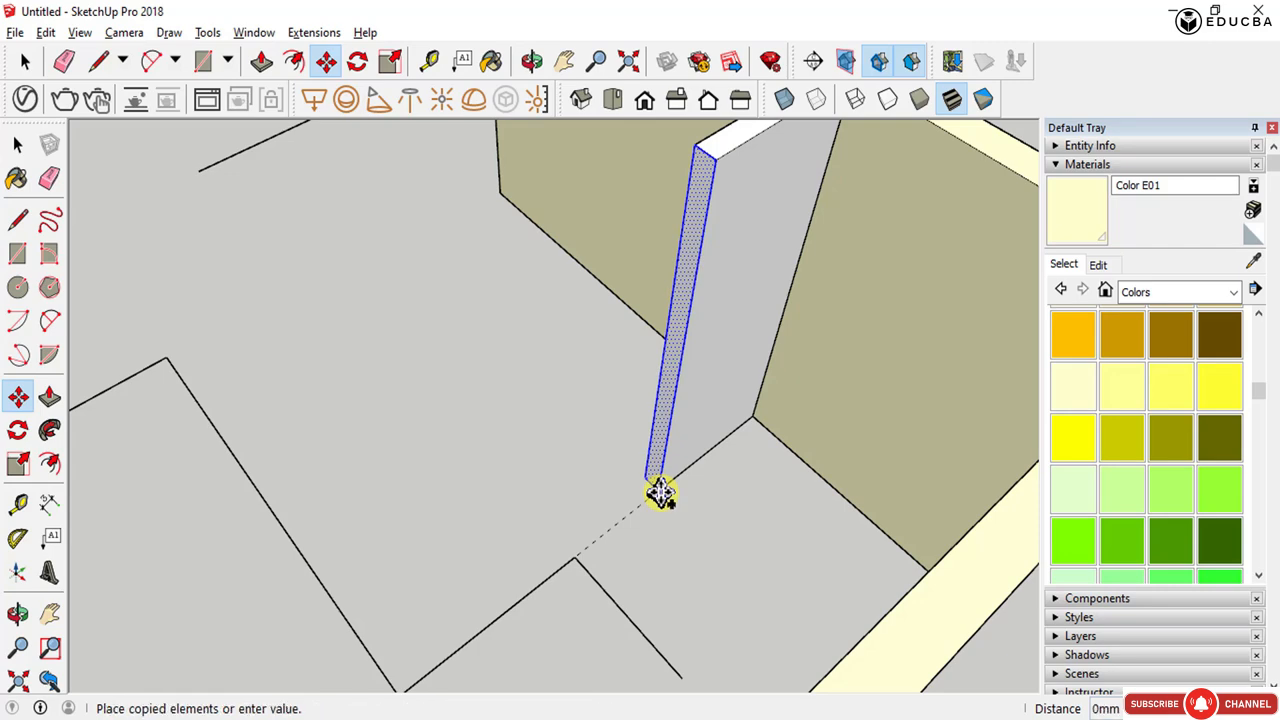
left_click(577, 549)
- Place the copied end face, then Push/Pull it along the interior plan line to extend the partition wall
middle_click_drag(571, 549, 580, 503)
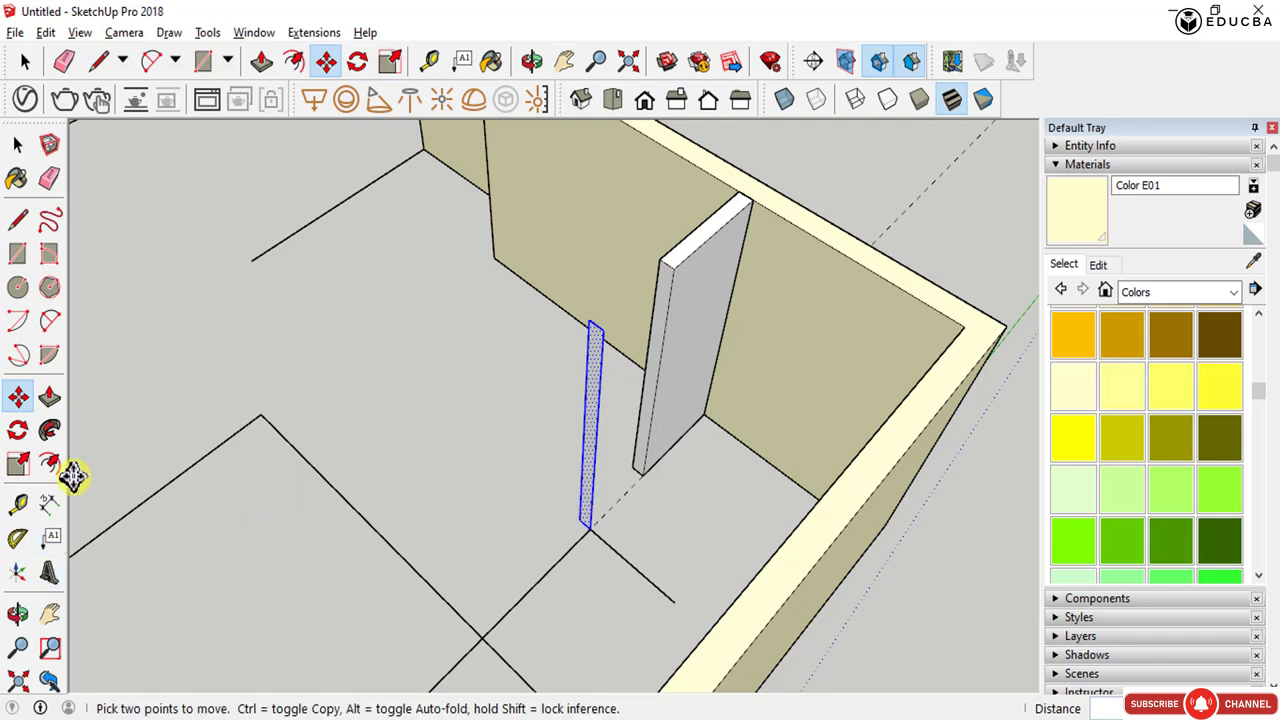
left_click(50, 431)
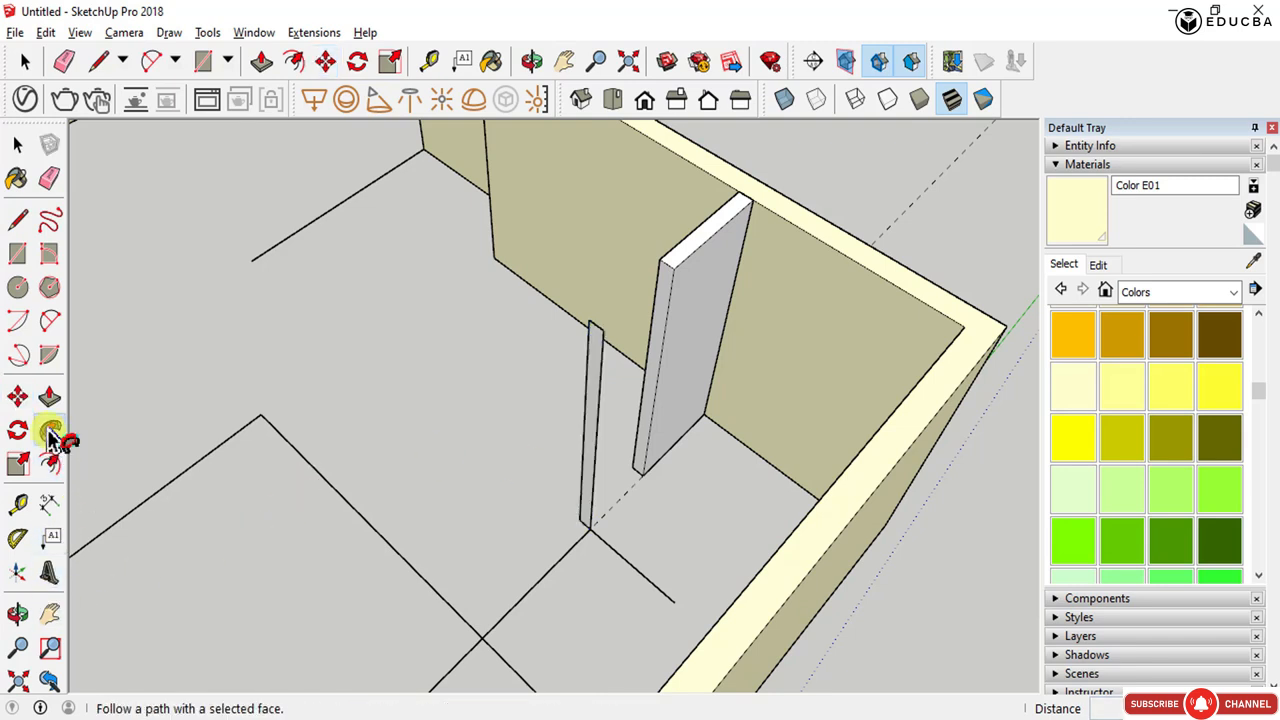
left_click(589, 515)
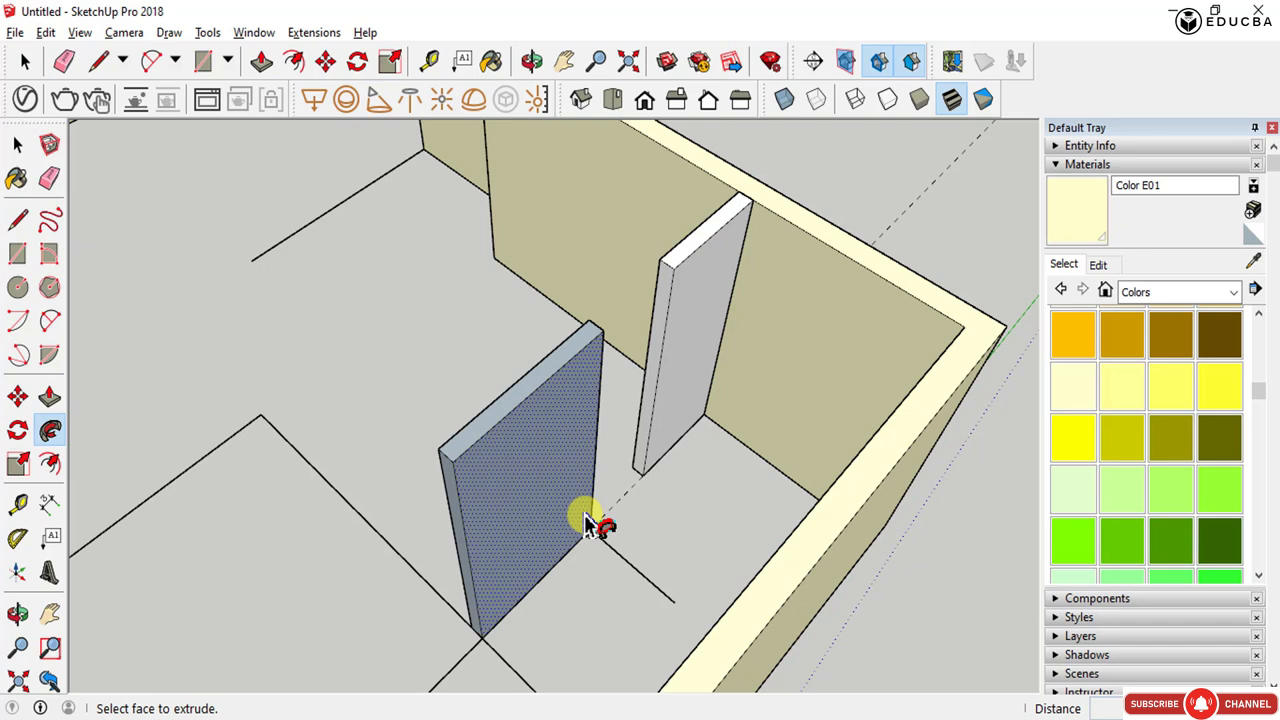
key("ctrl+z")
left_click(586, 519)
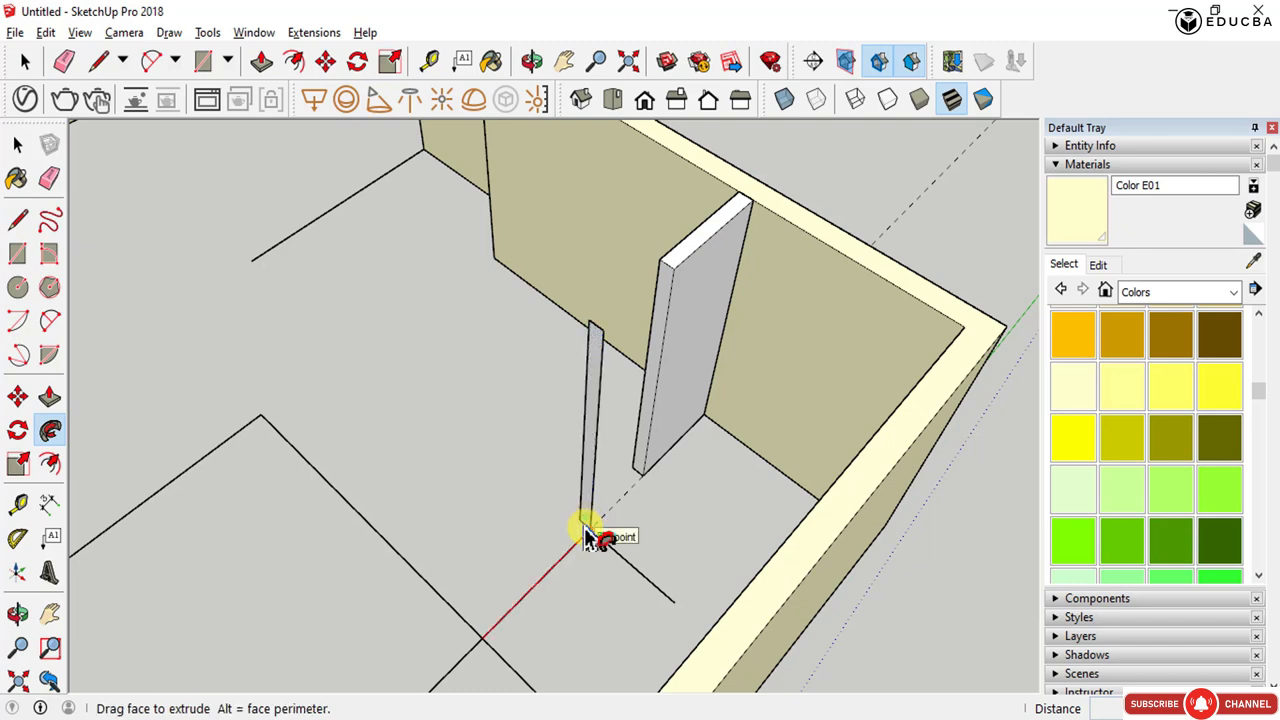
scroll(586, 529, "down", 3)
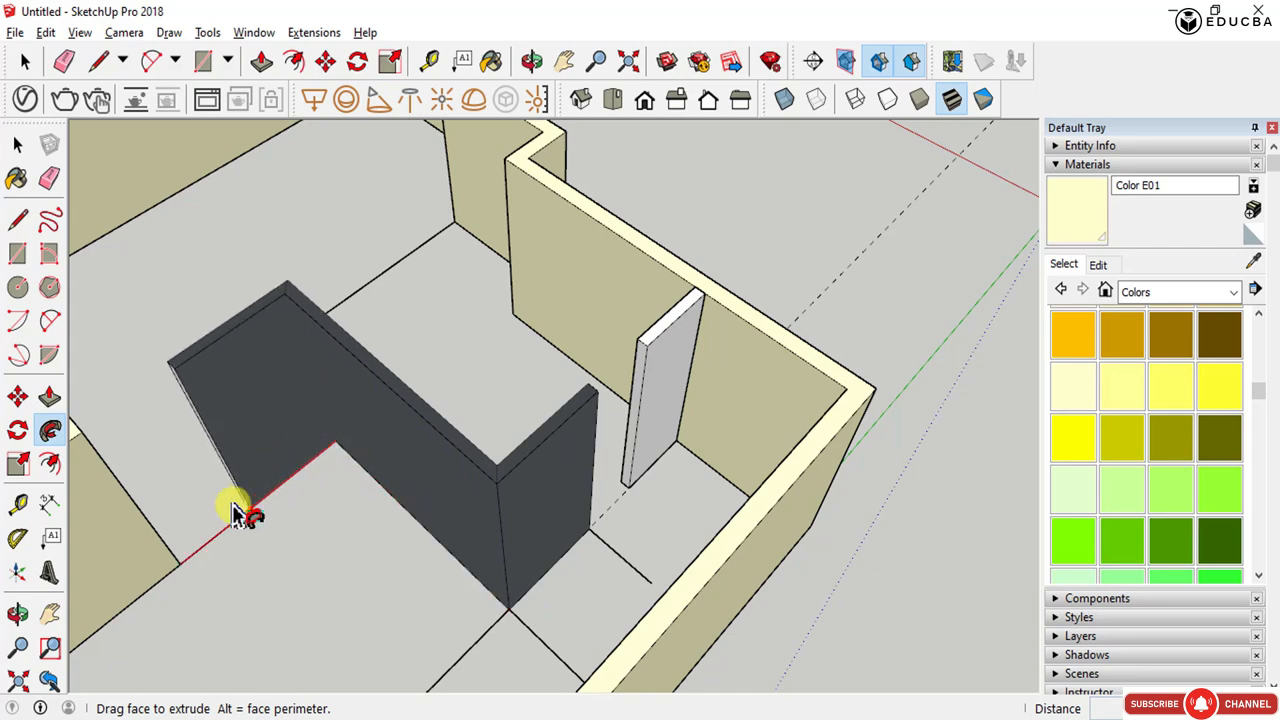
left_click(196, 551)
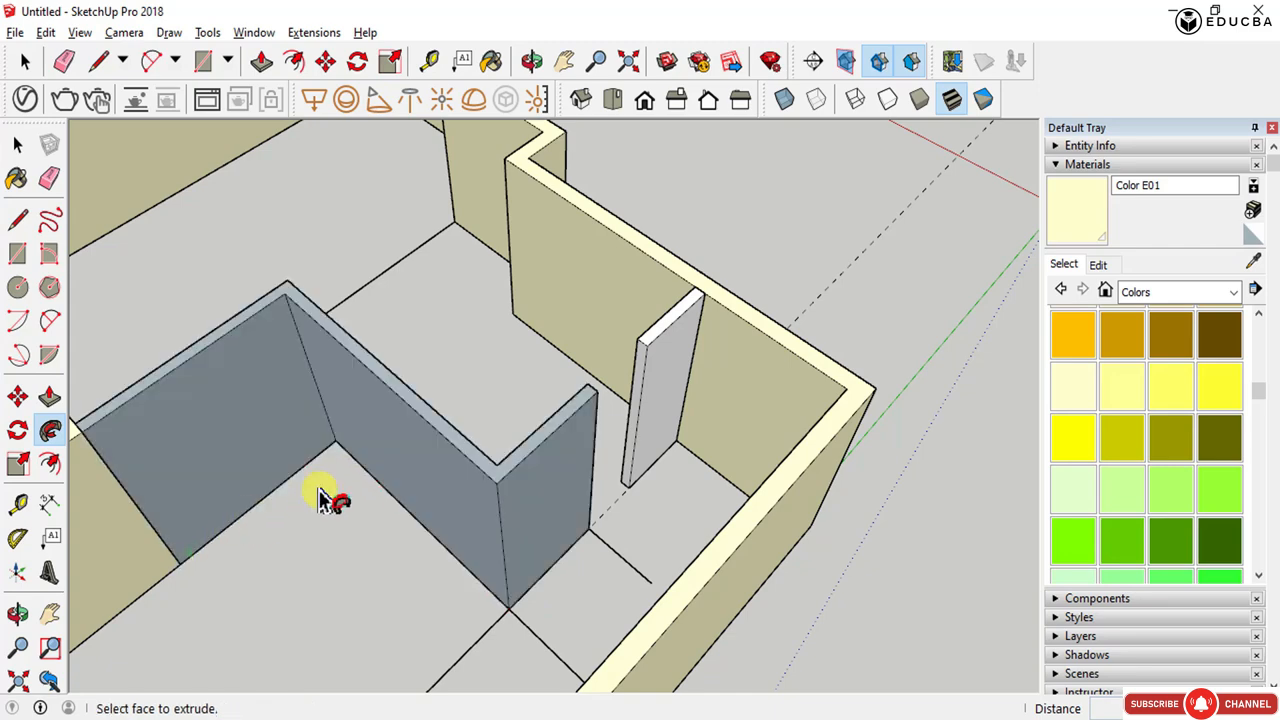
- Move the partition's end face strip to the corner where the next interior plan line begins
middle_click_drag(329, 494, 277, 494)
scroll(246, 431, "up", 3)
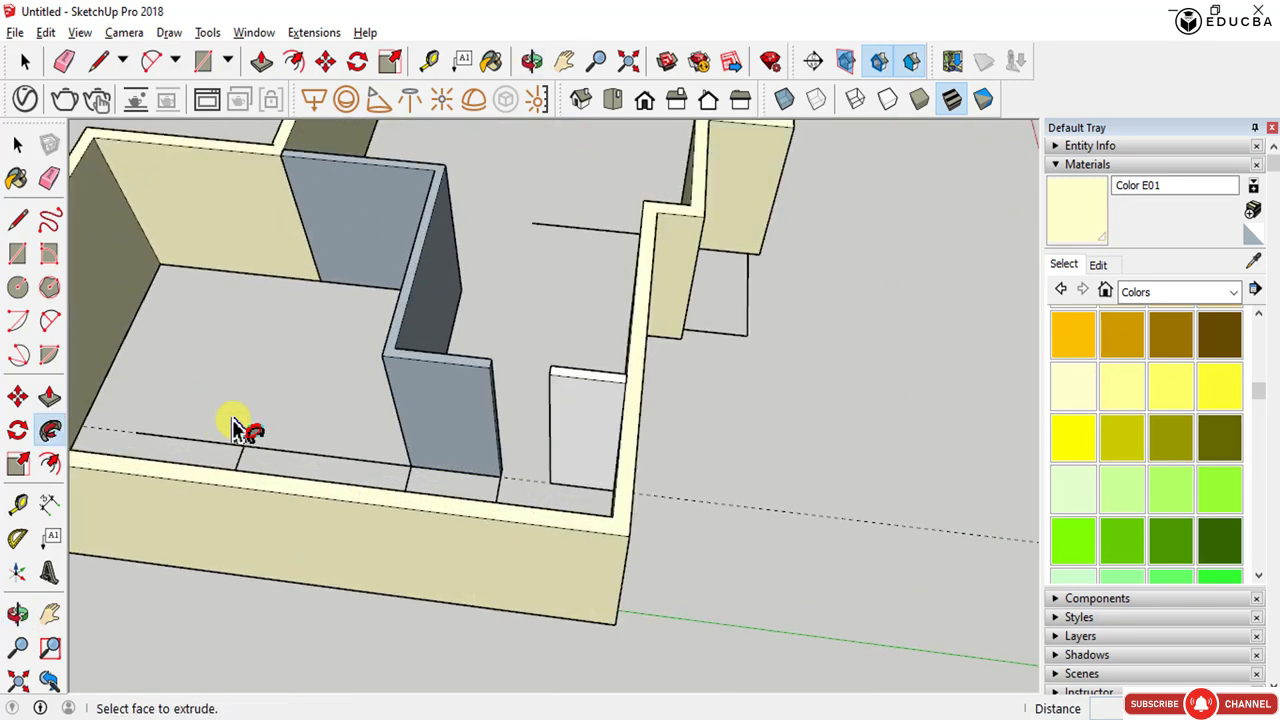
scroll(590, 465, "up", 3)
middle_click_drag(590, 465, 449, 286)
scroll(491, 343, "up", 2)
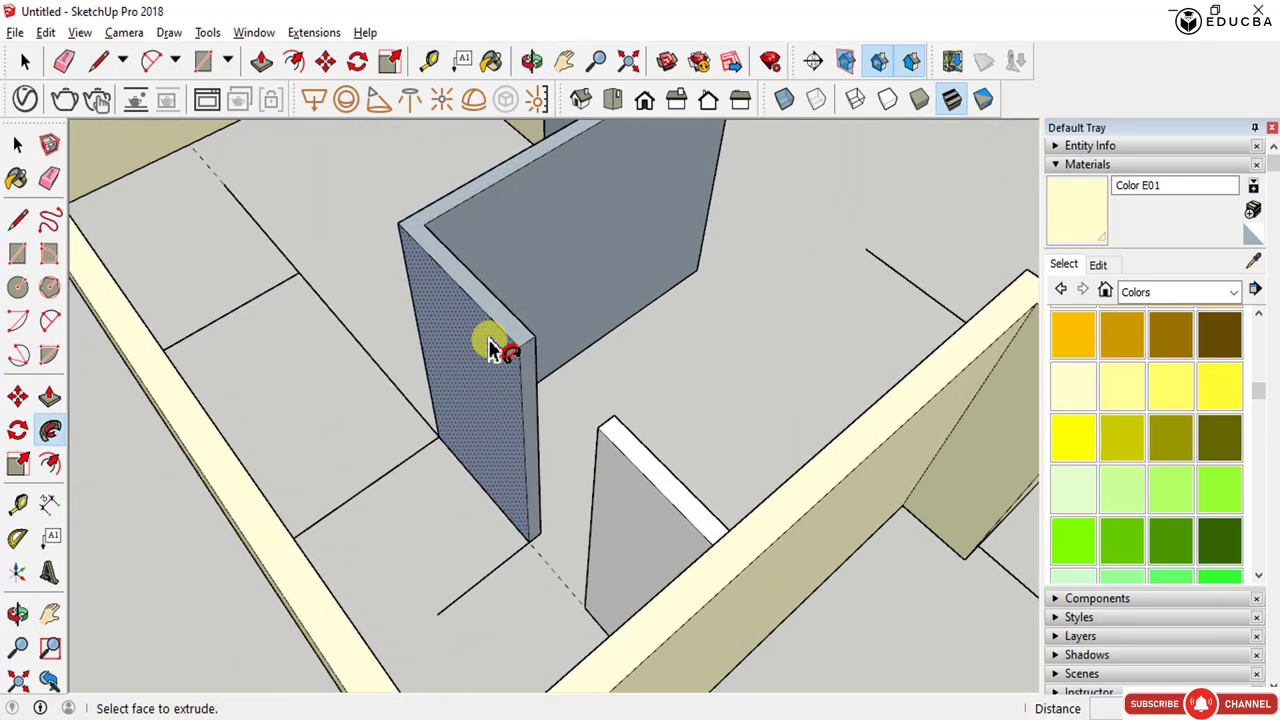
key("space")
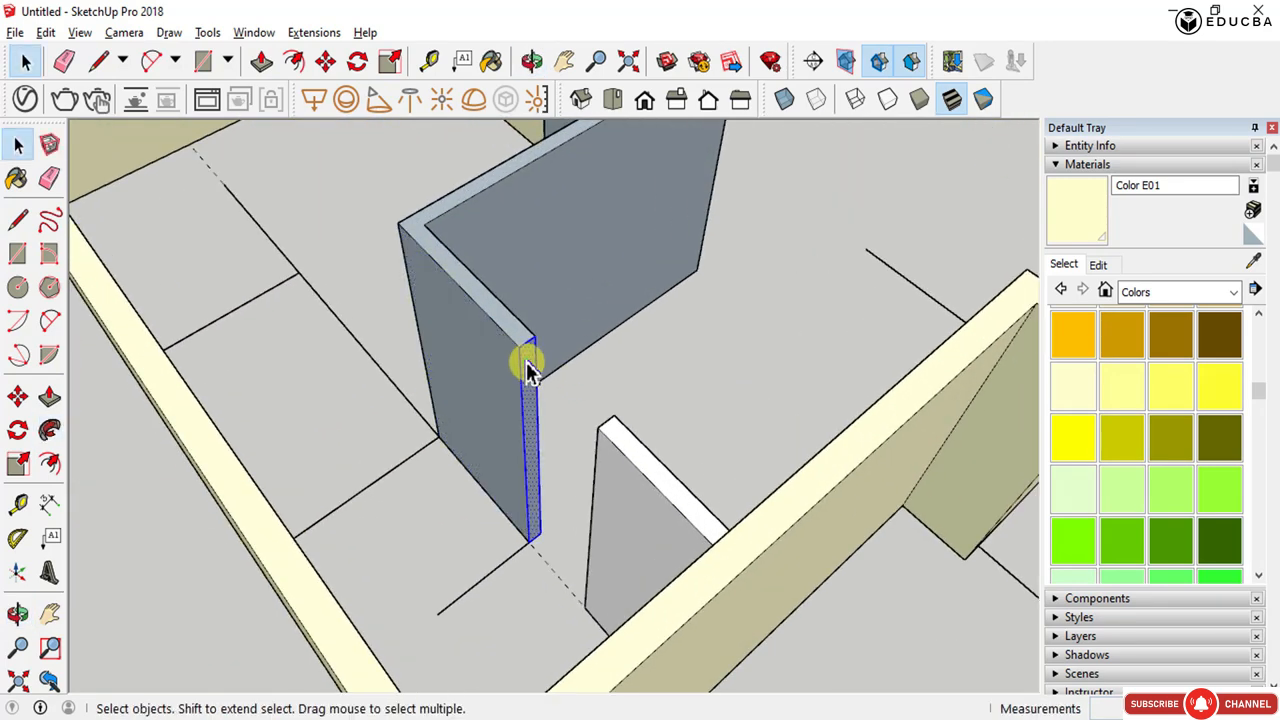
key("m")
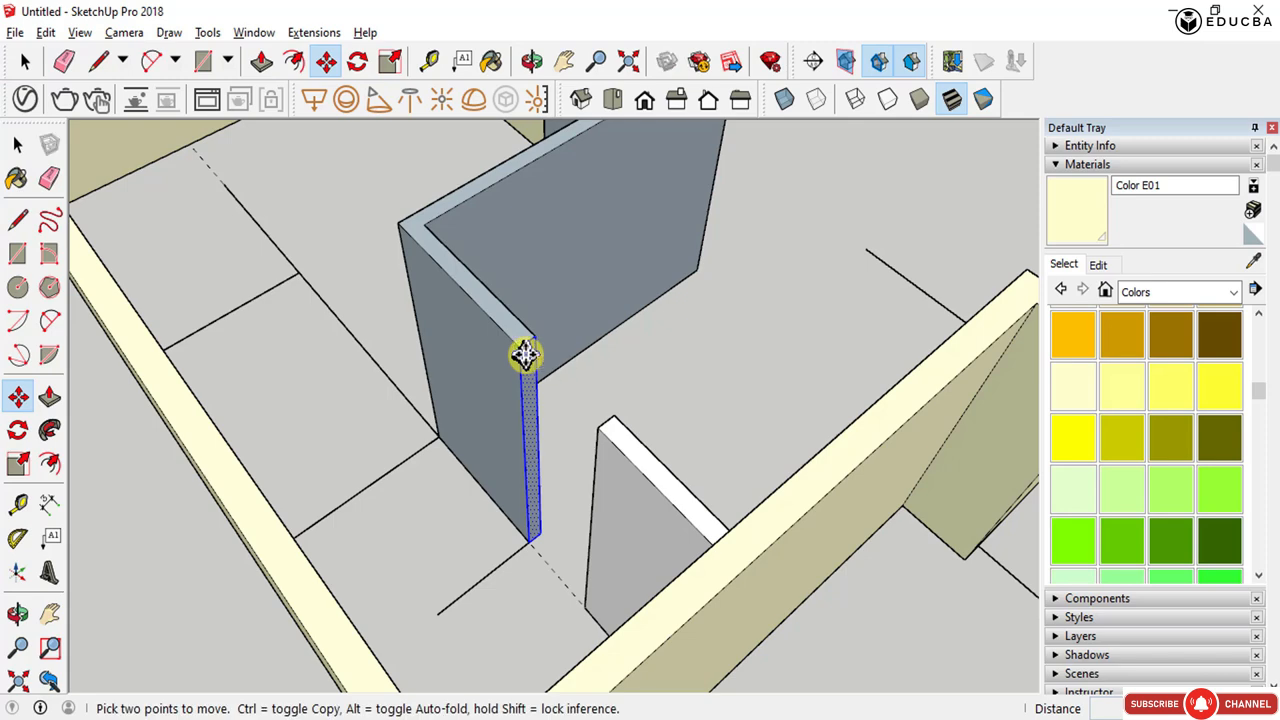
left_click(525, 354, "ctrl")
left_click(398, 222)
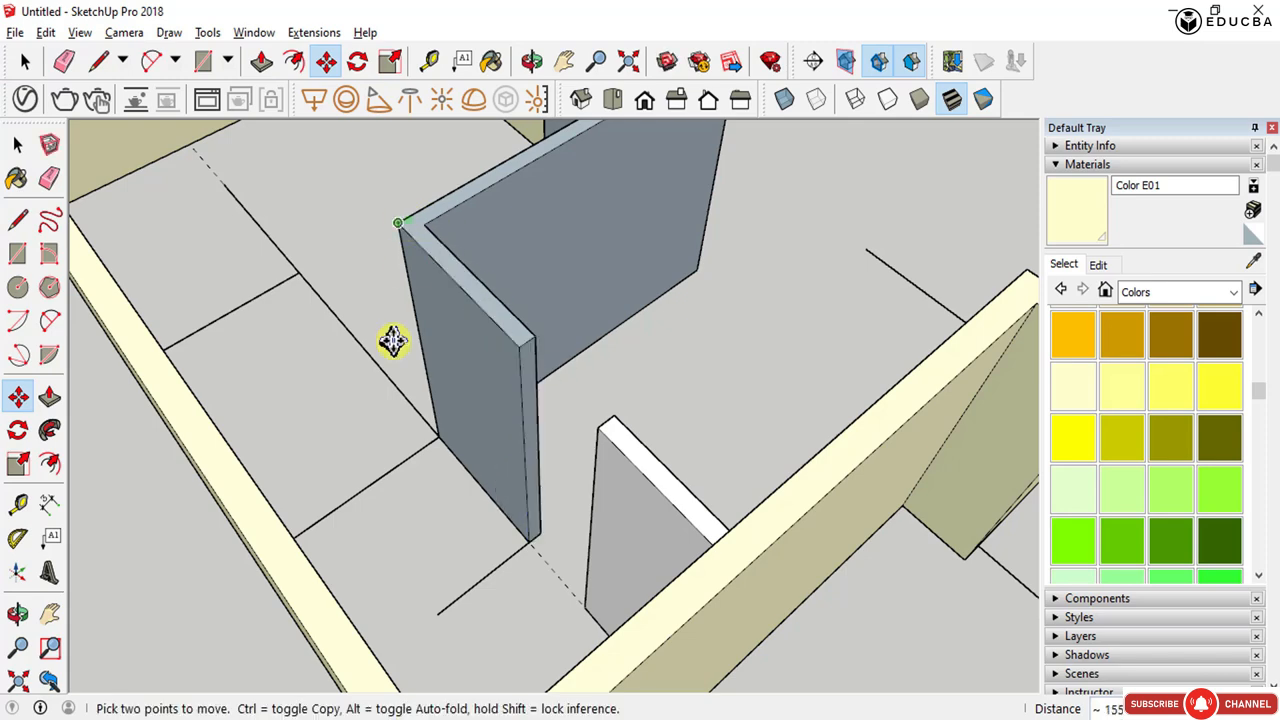
middle_click_drag(392, 341, 966, 437)
scroll(663, 443, "up", 2)
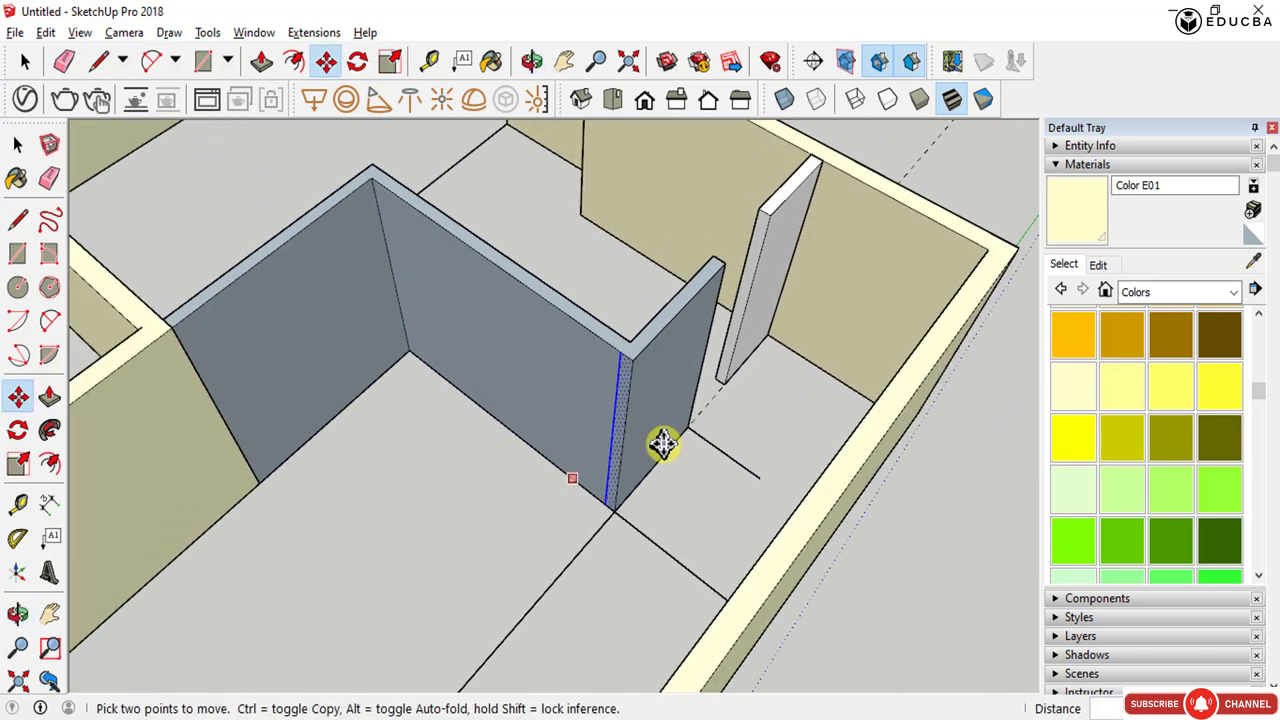
scroll(663, 443, "up", 3)
scroll(651, 443, "down", 3)
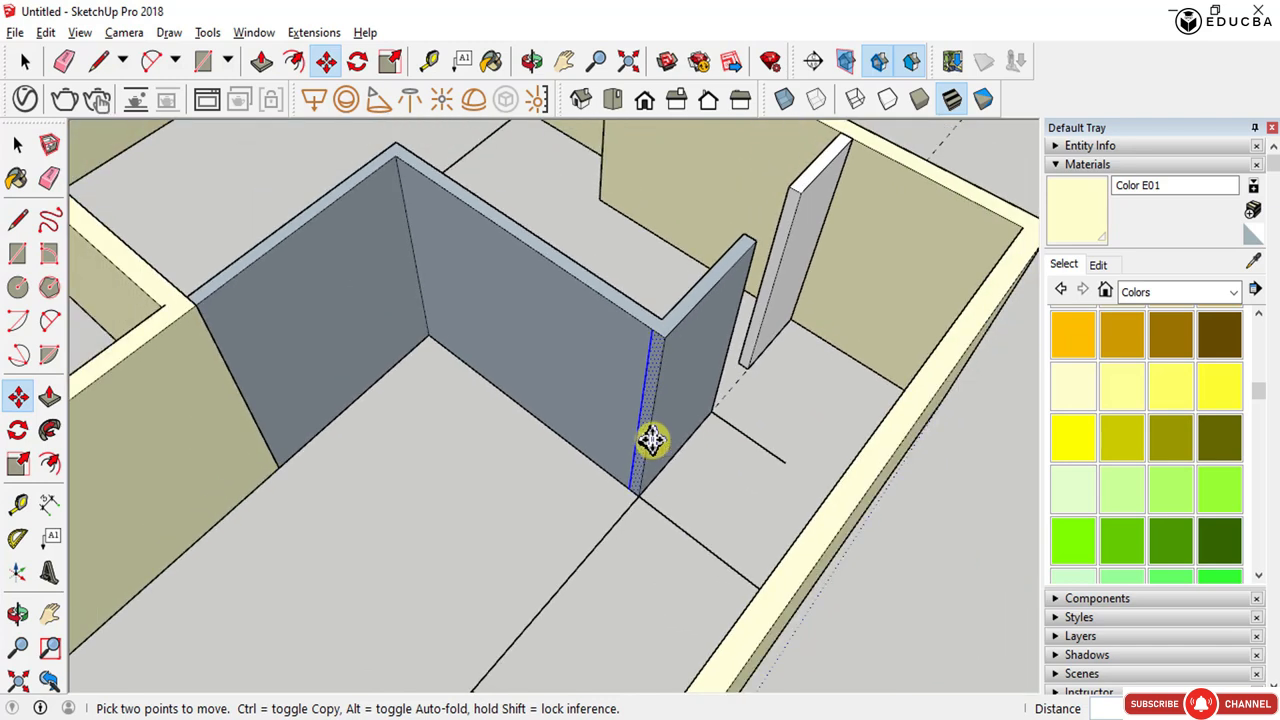
- Push/Pull the strip along the next interior plan line to form another partition wall
left_click(49, 430)
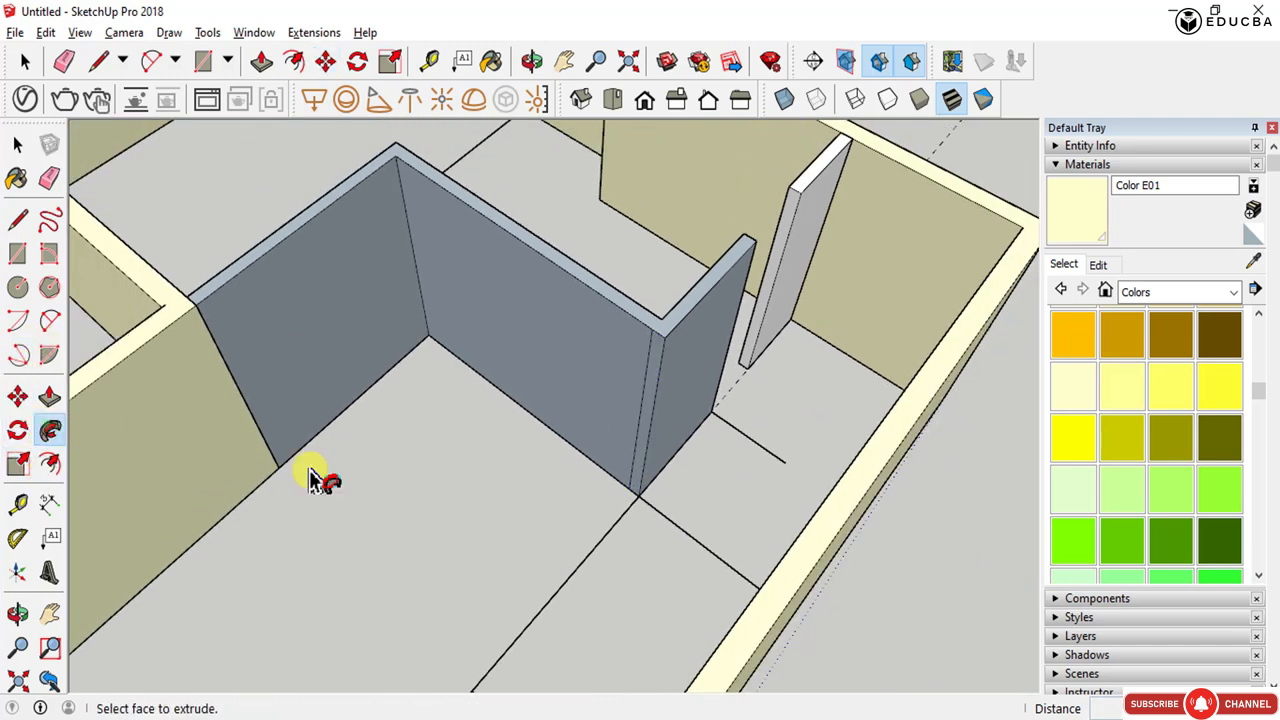
left_click(636, 490)
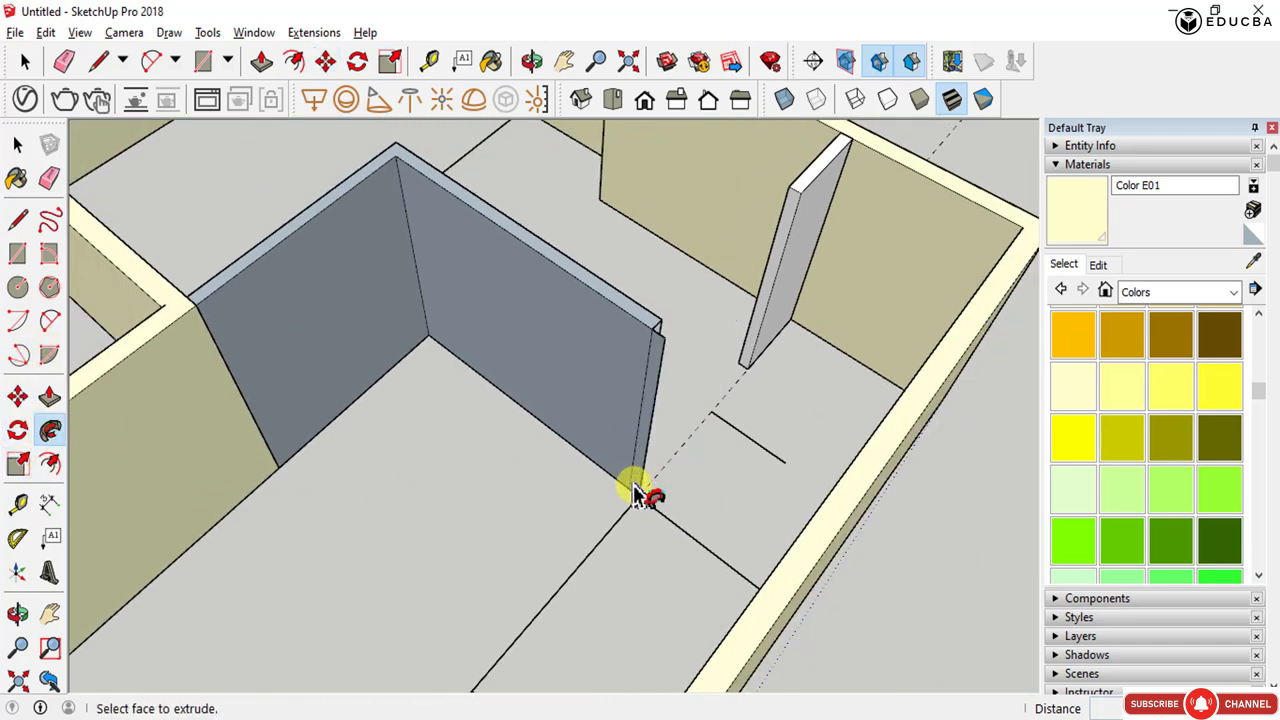
key("ctrl+z")
left_click(636, 493)
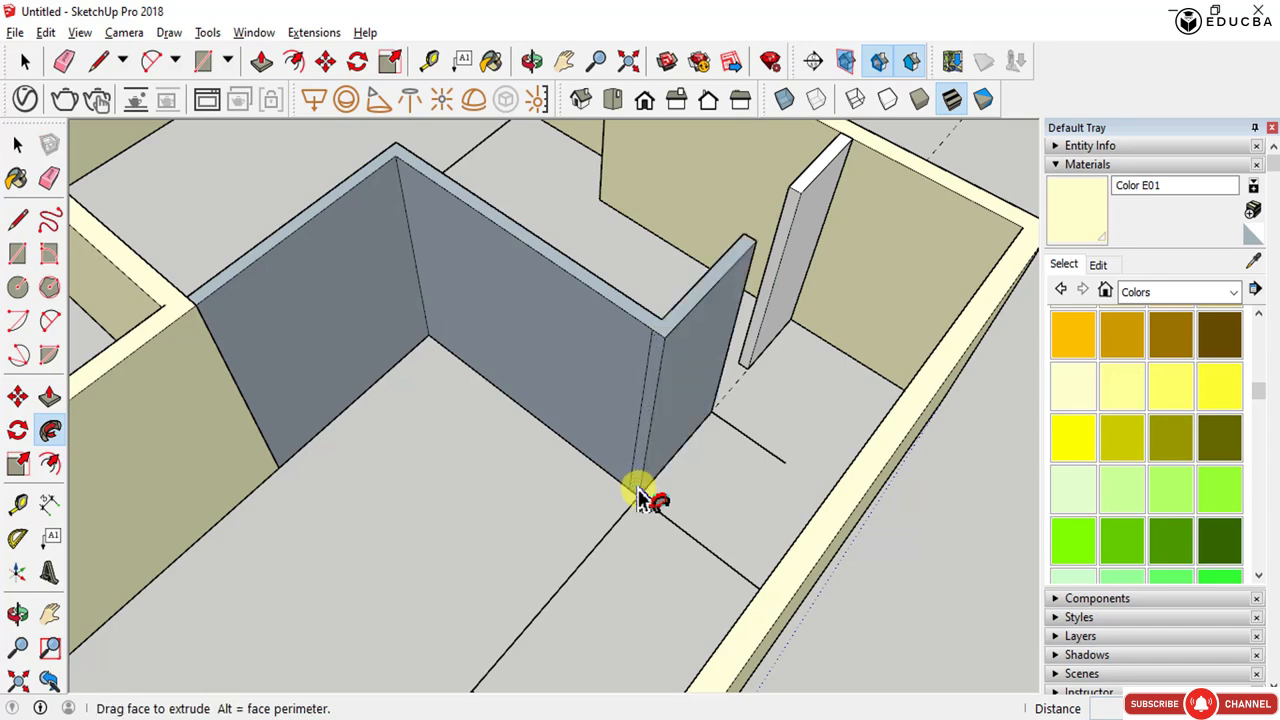
left_click(632, 508)
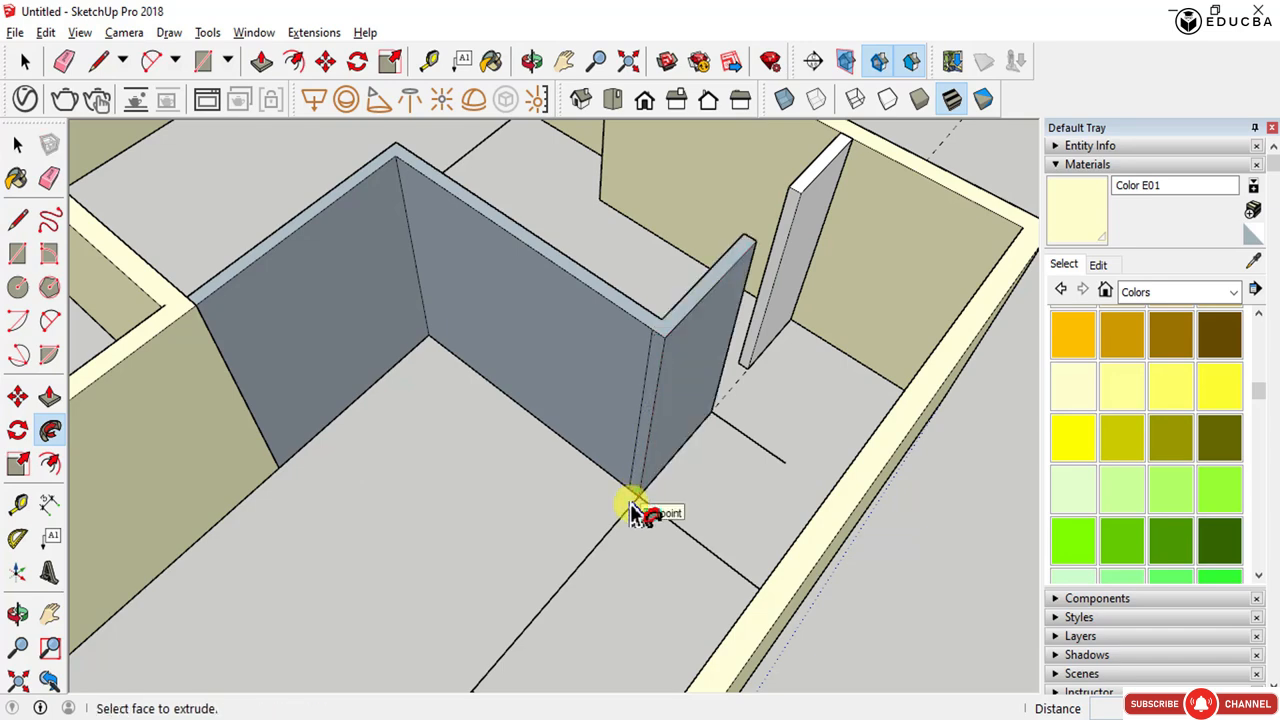
left_click(634, 494)
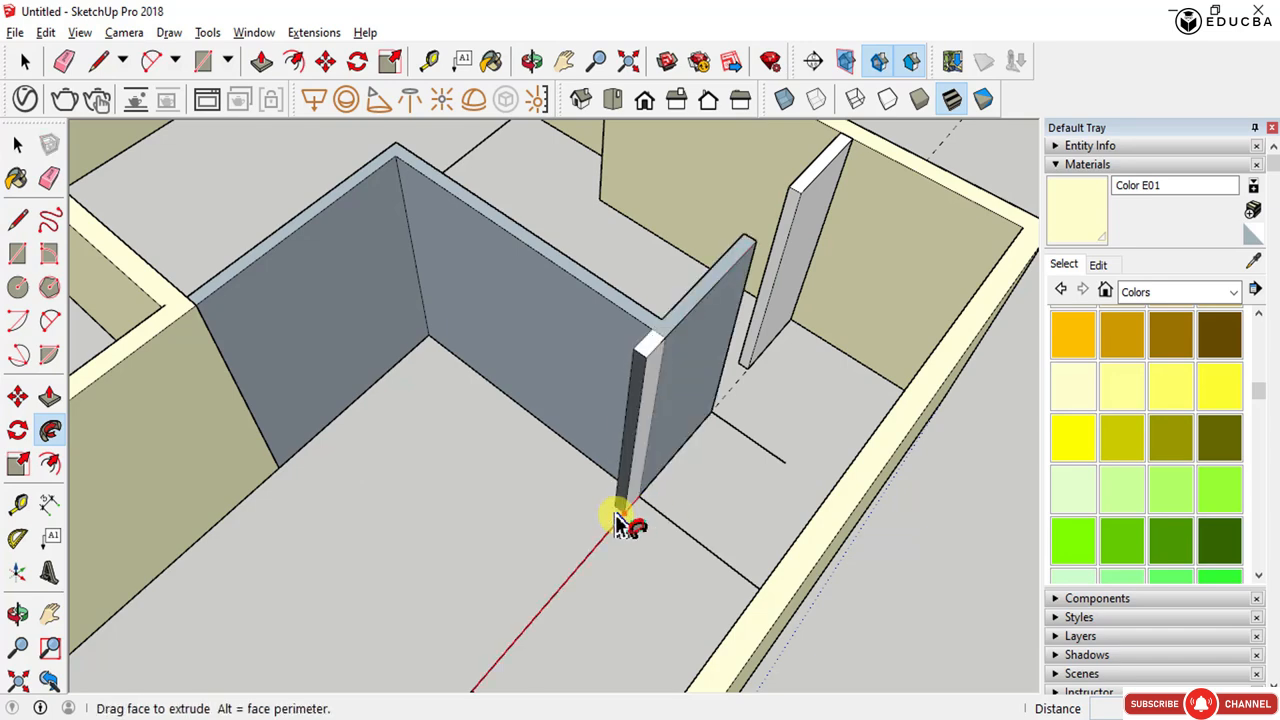
scroll(620, 523, "down", 3)
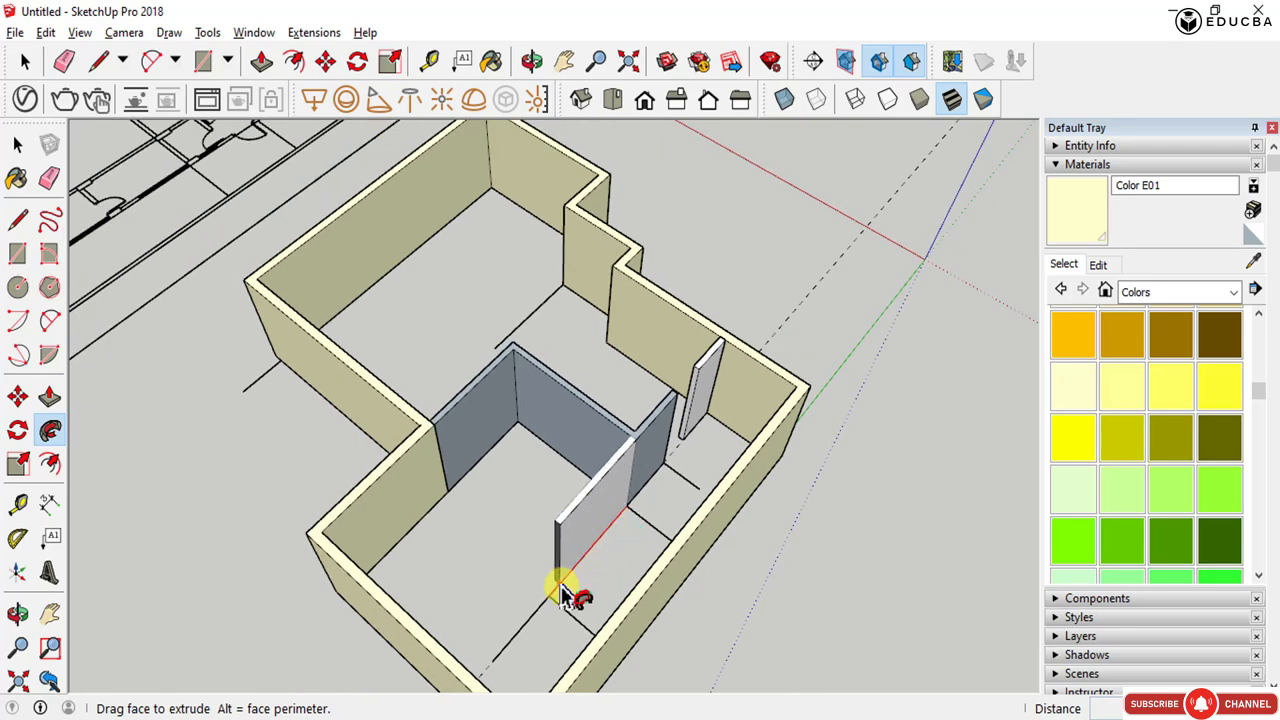
middle_click_drag(571, 591, 337, 620)
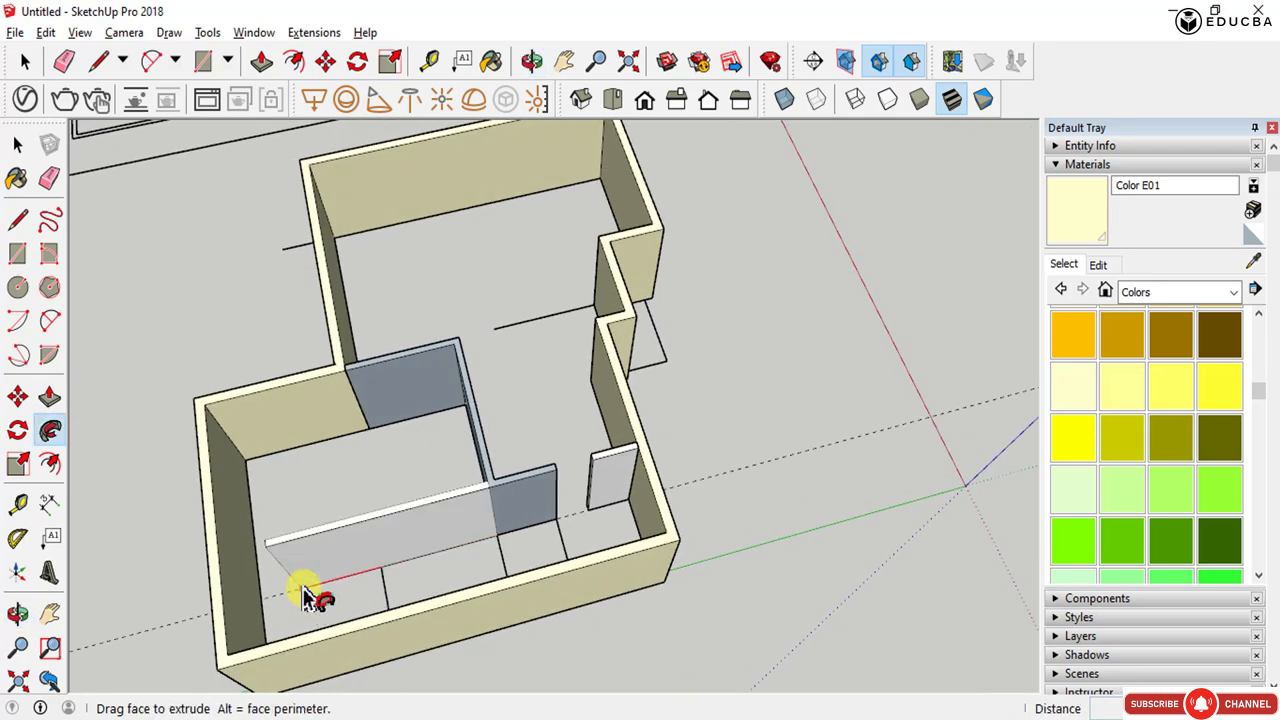
left_click(303, 588)
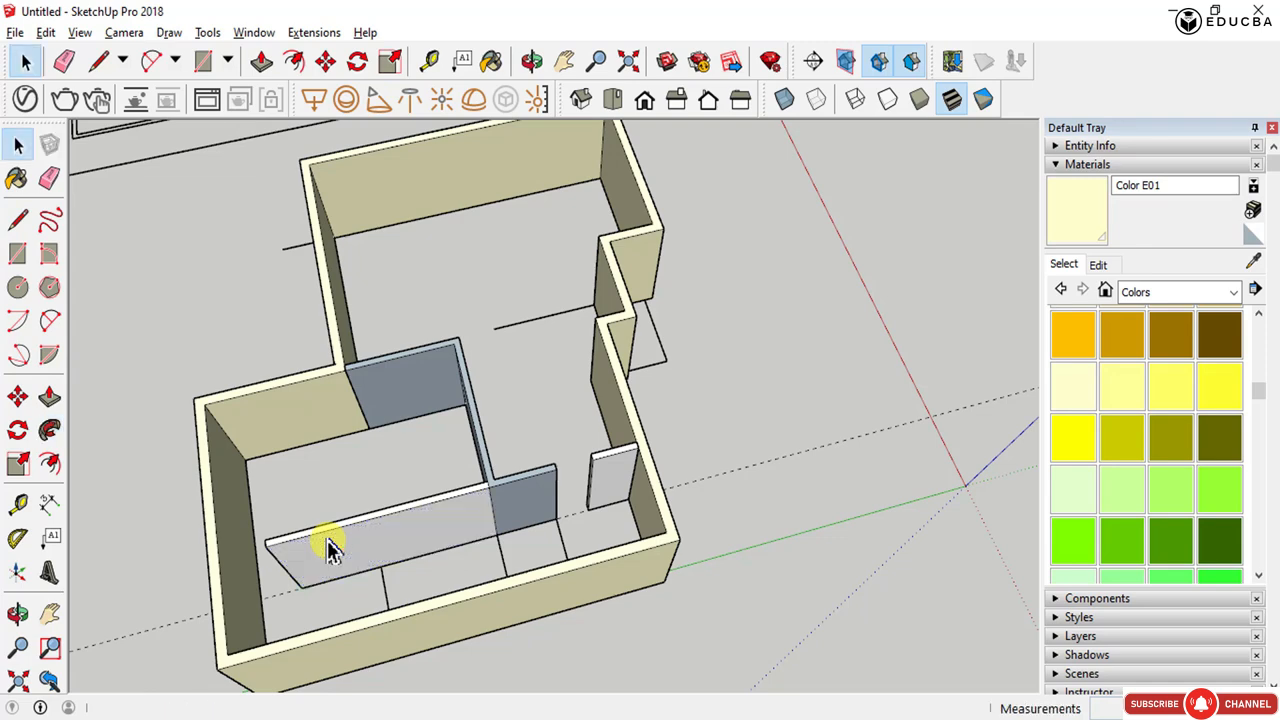
- Select the interior partition geometry and orbit around the model to inspect the walls from several sides
middle_click_drag(333, 548, 490, 342)
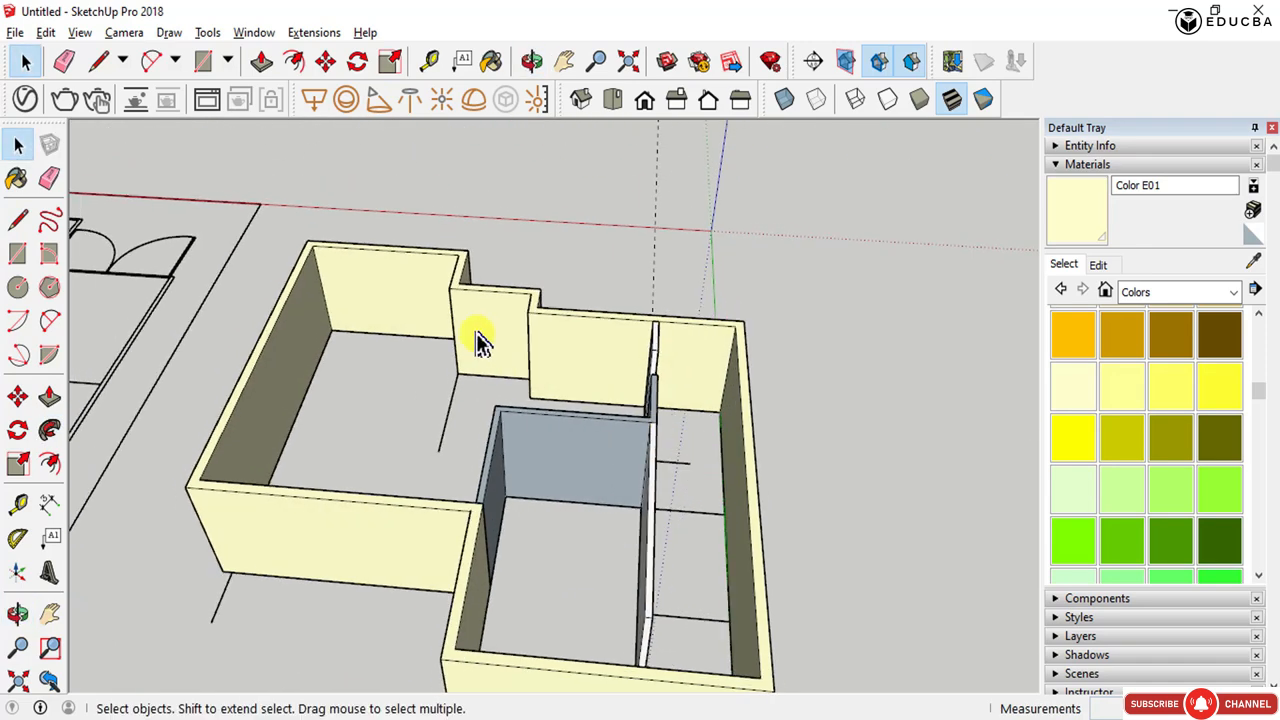
left_click(487, 337)
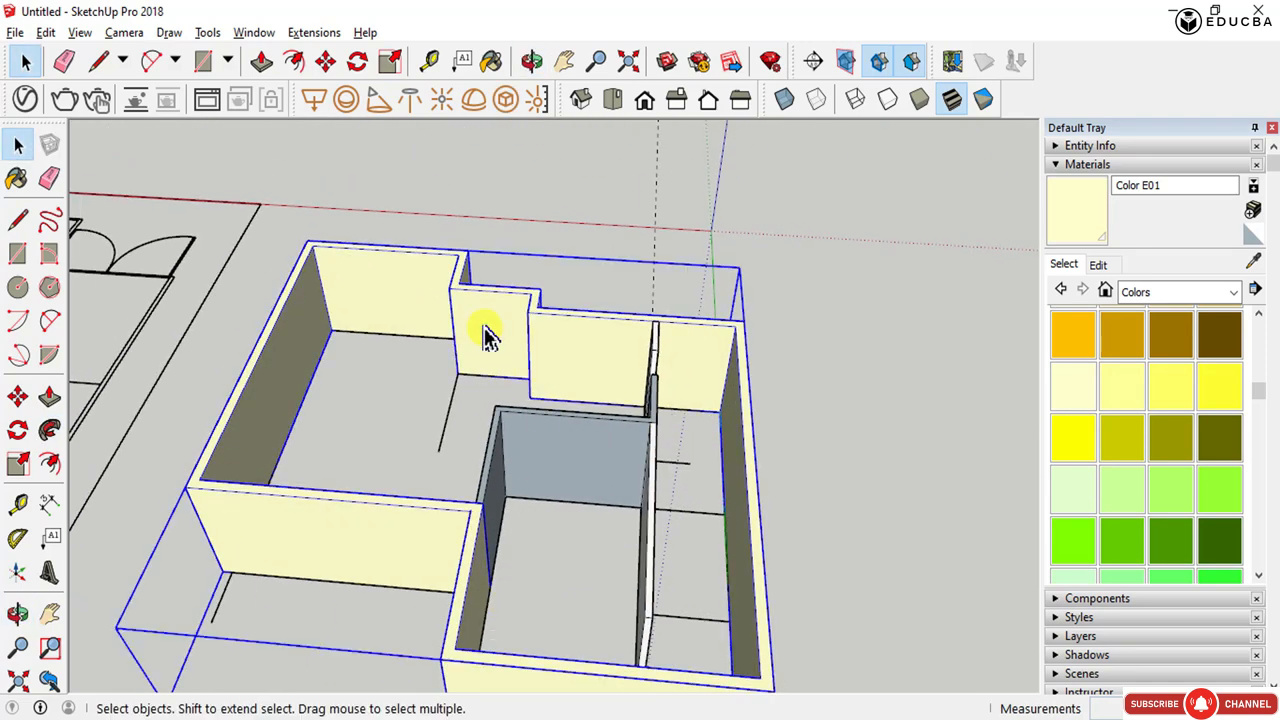
double_click(628, 457)
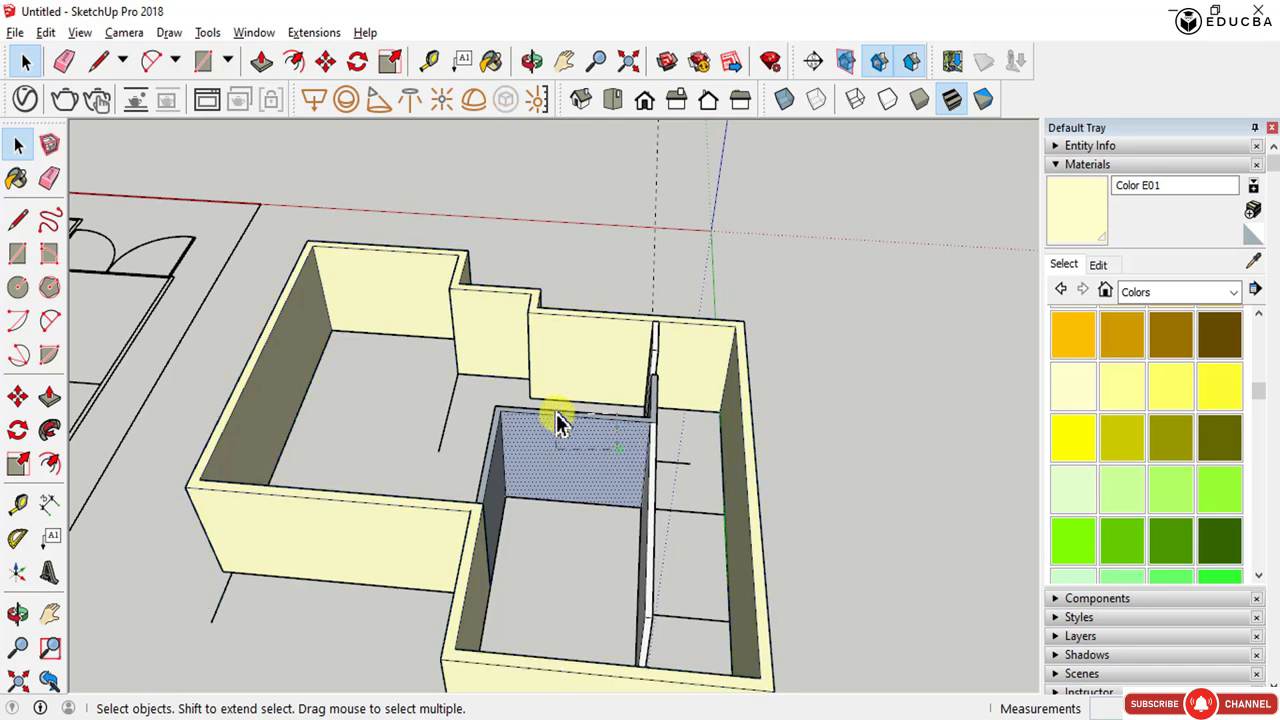
scroll(595, 453, "up", 3)
left_click_drag(522, 446, 437, 373)
triple_click(534, 432)
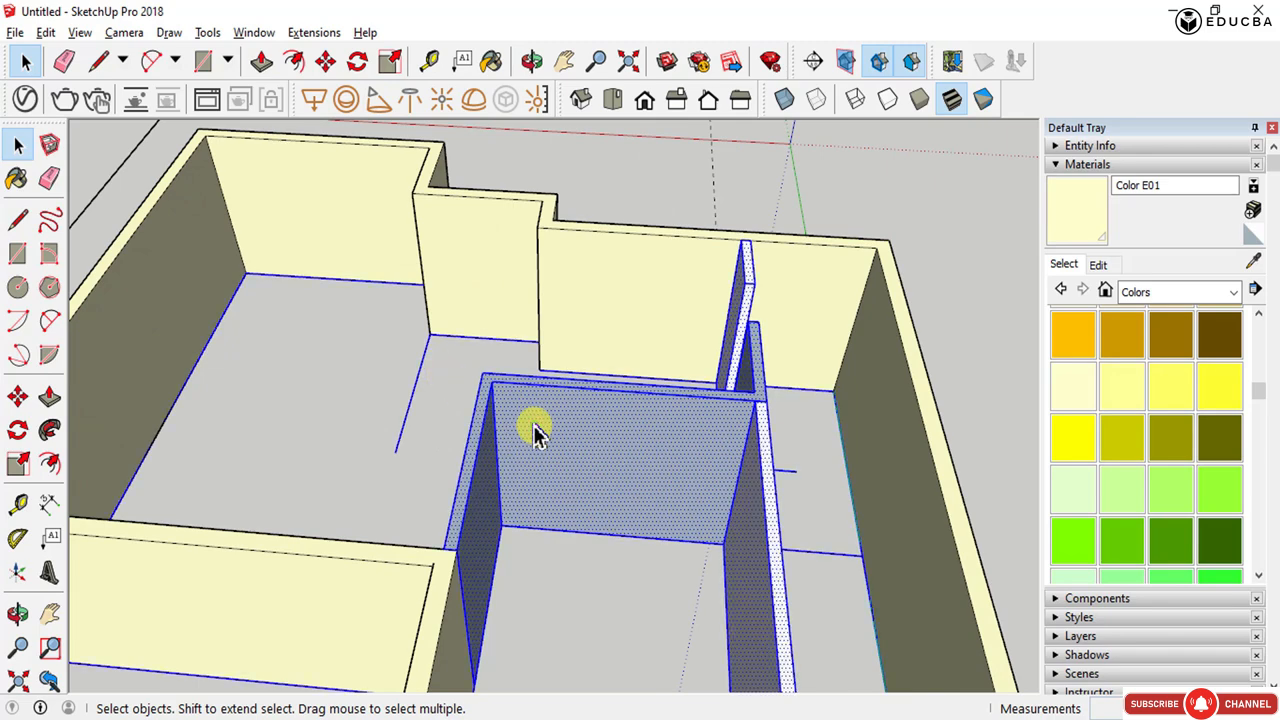
scroll(534, 430, "down", 5)
key("o")
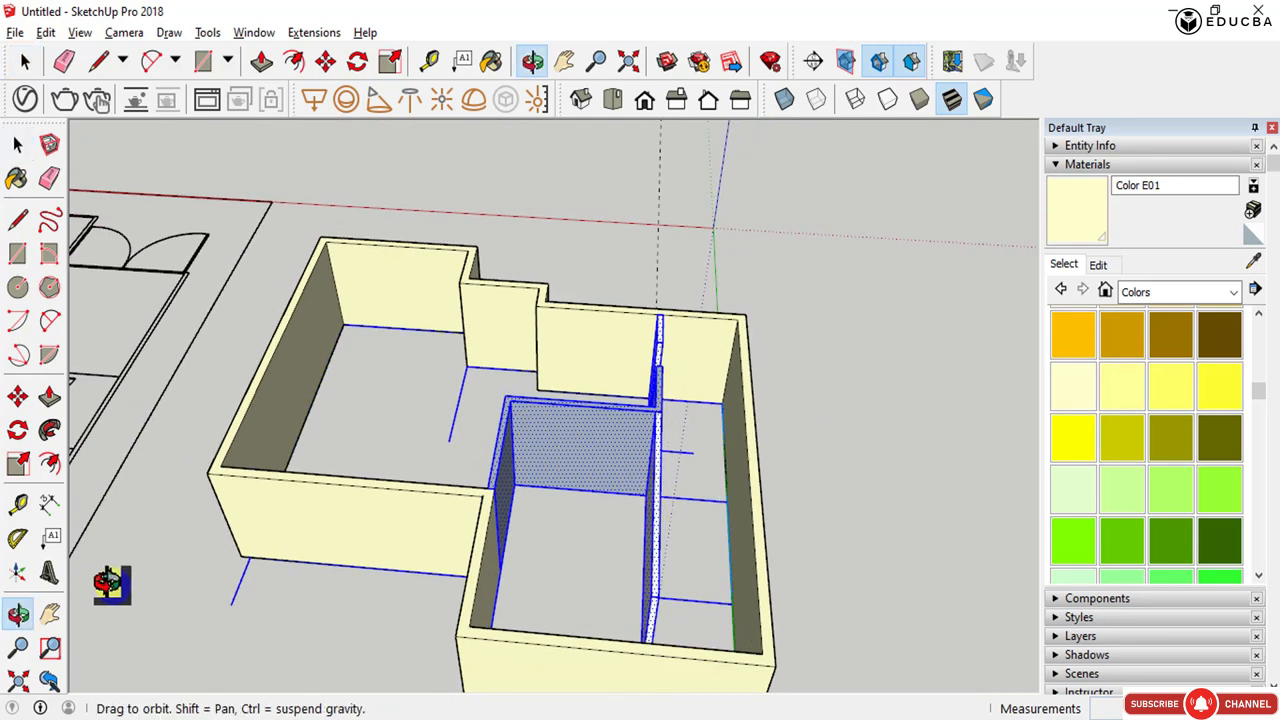
mouse_move(109, 586)
left_mouse_down()
mouse_move(212, 177)
mouse_move(200, 320)
mouse_move(129, 571)
left_mouse_up()
key("space")
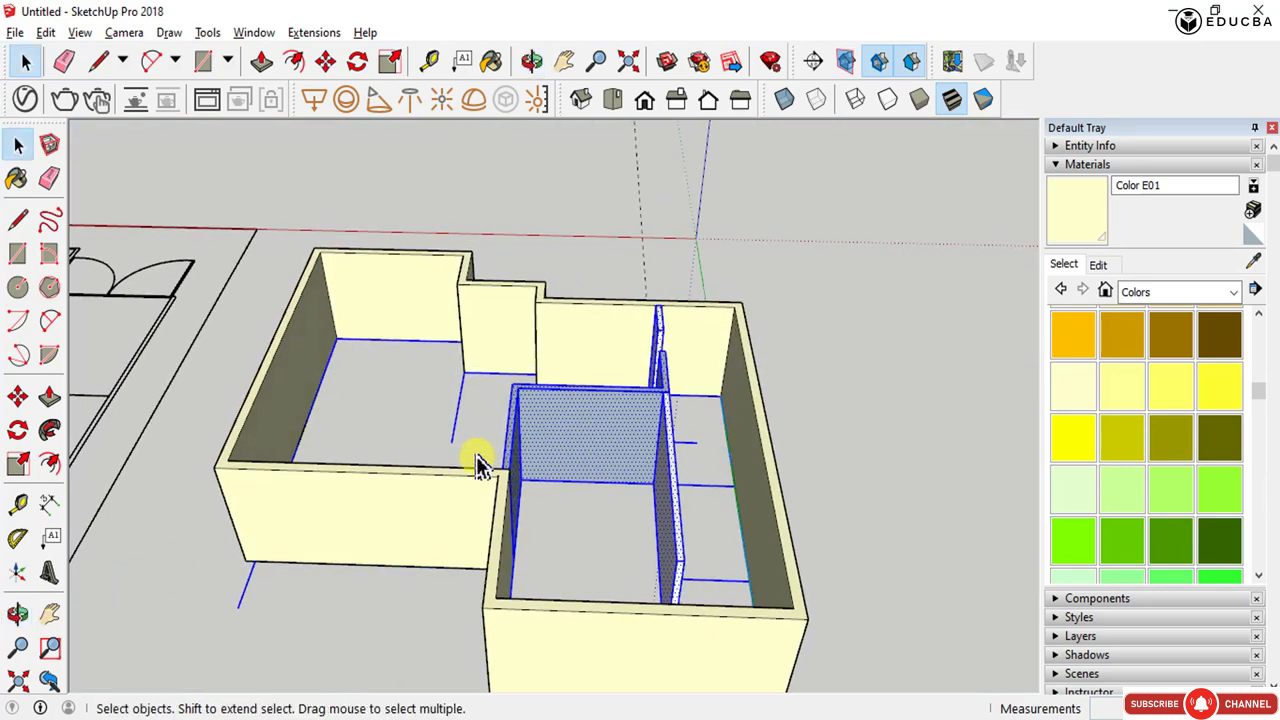
scroll(600, 510, "up", 3)
left_click(608, 525)
key("o")
left_click_drag(600, 500, 609, 217)
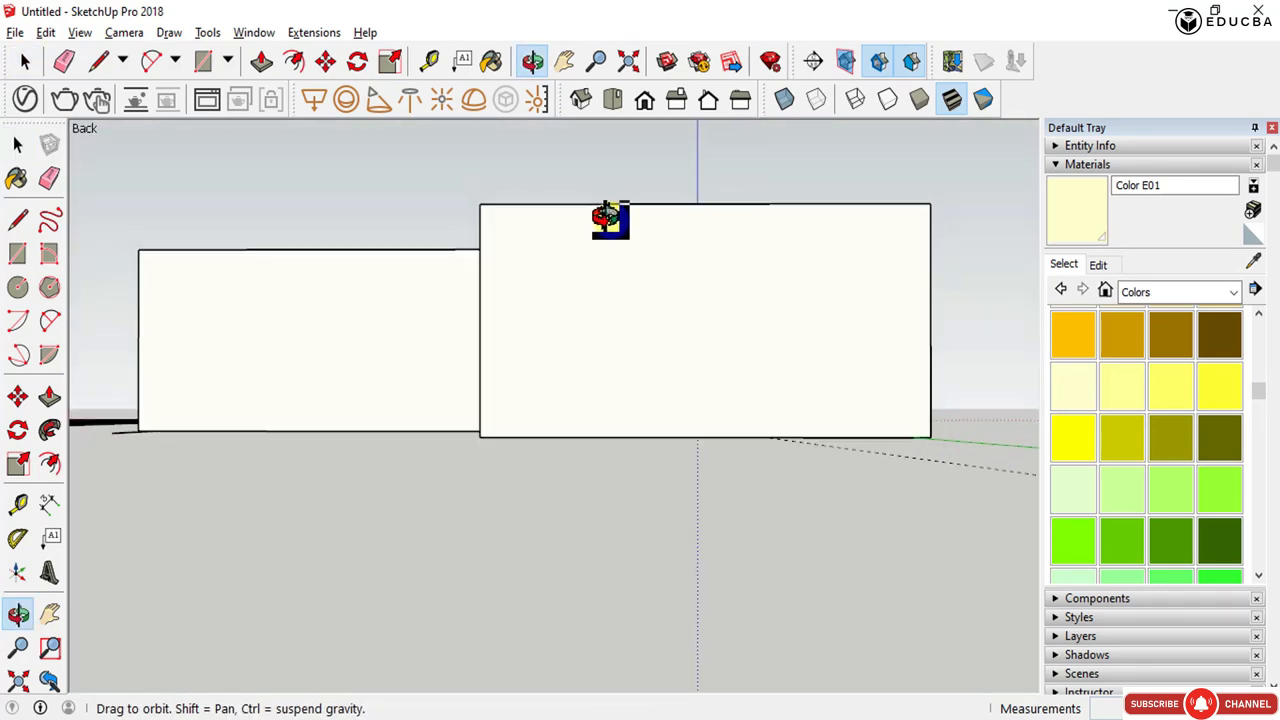
key("space")
left_click_drag(388, 154, 882, 438)
key("o")
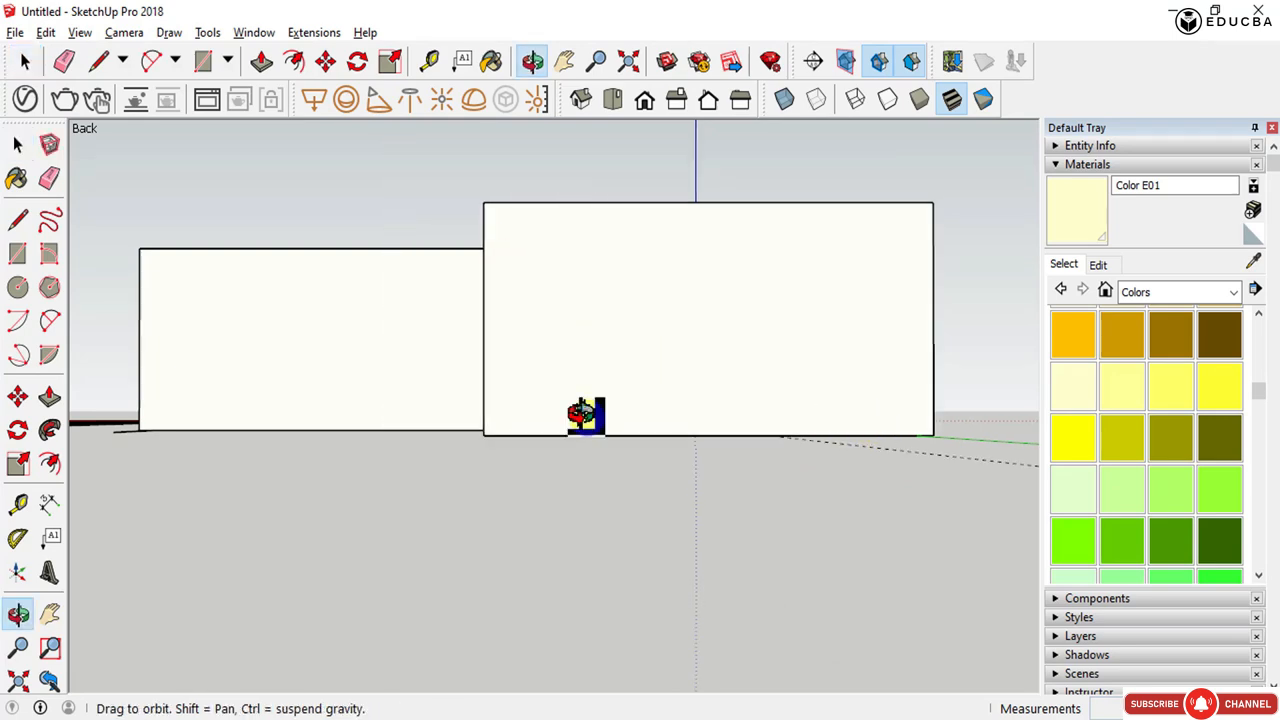
left_click_drag(586, 414, 505, 672)
middle_click_drag(500, 668, 456, 686)
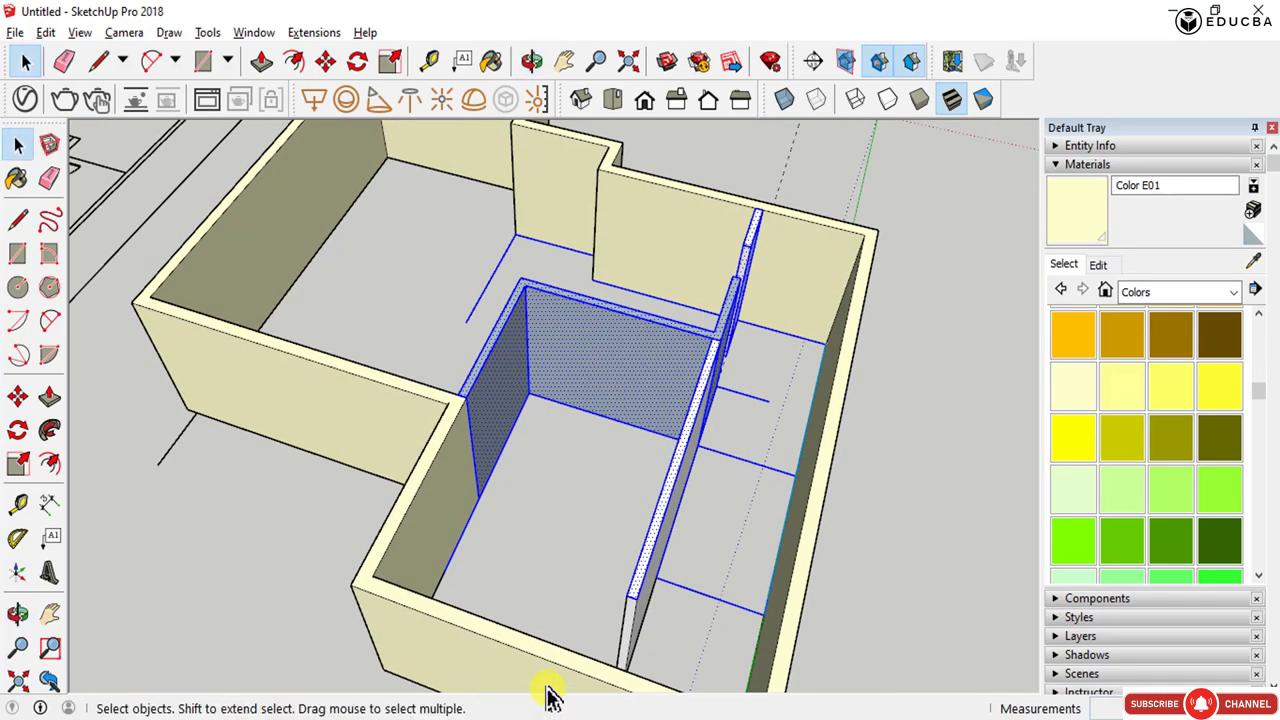
middle_click_drag(630, 671, 728, 640)
left_click_drag(771, 570, 744, 360)
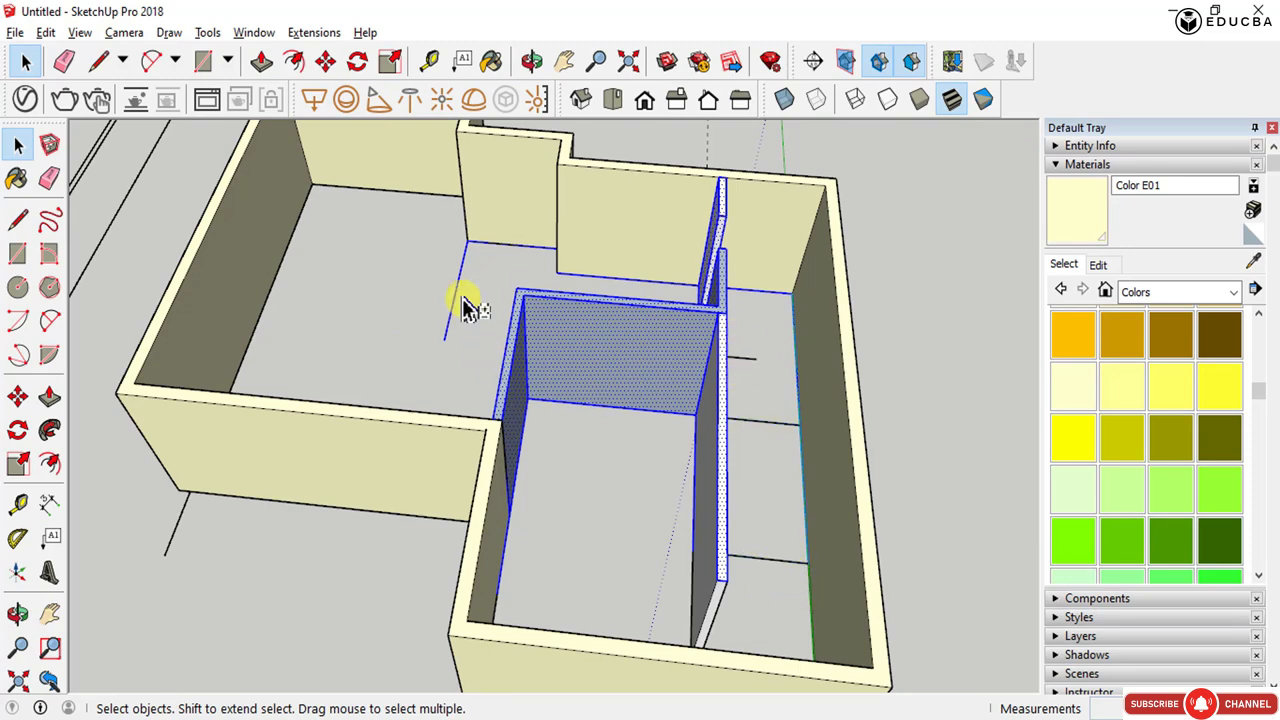
middle_click_drag(445, 390, 900, 429)
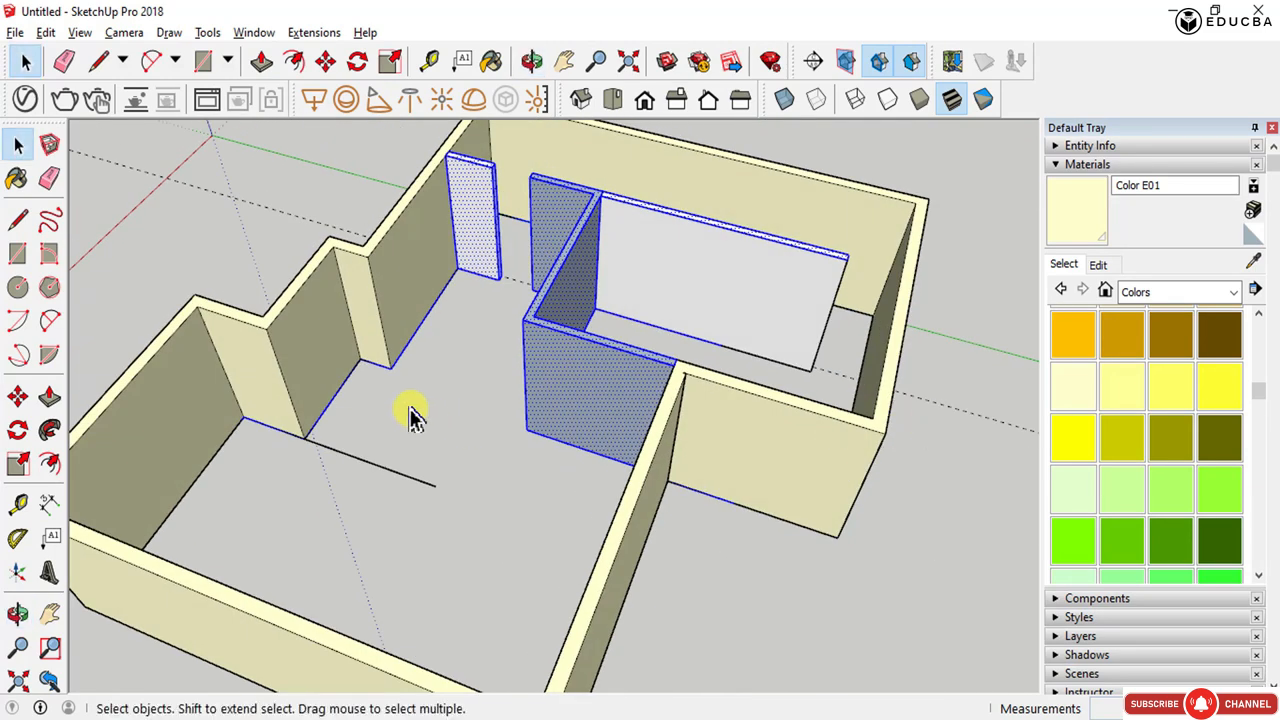
left_click_drag(457, 451, 238, 292, "shift")
left_click_drag(163, 189, 432, 474, "shift")
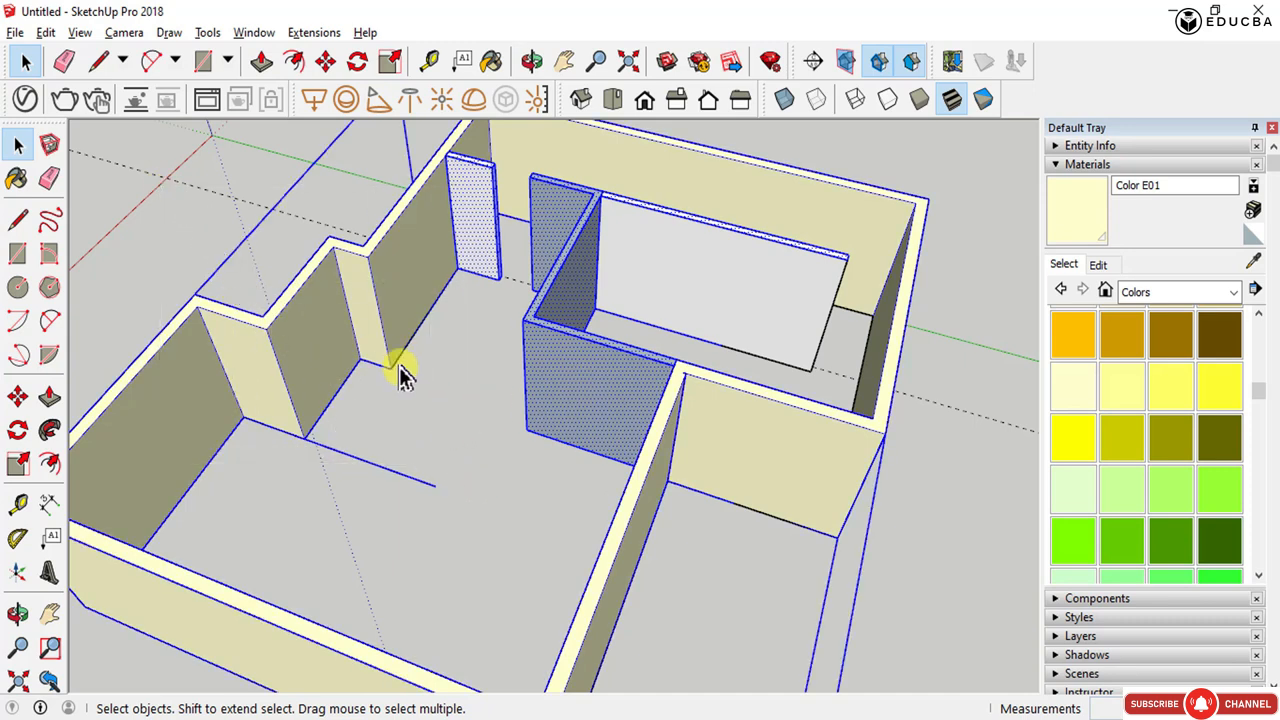
left_click(463, 363)
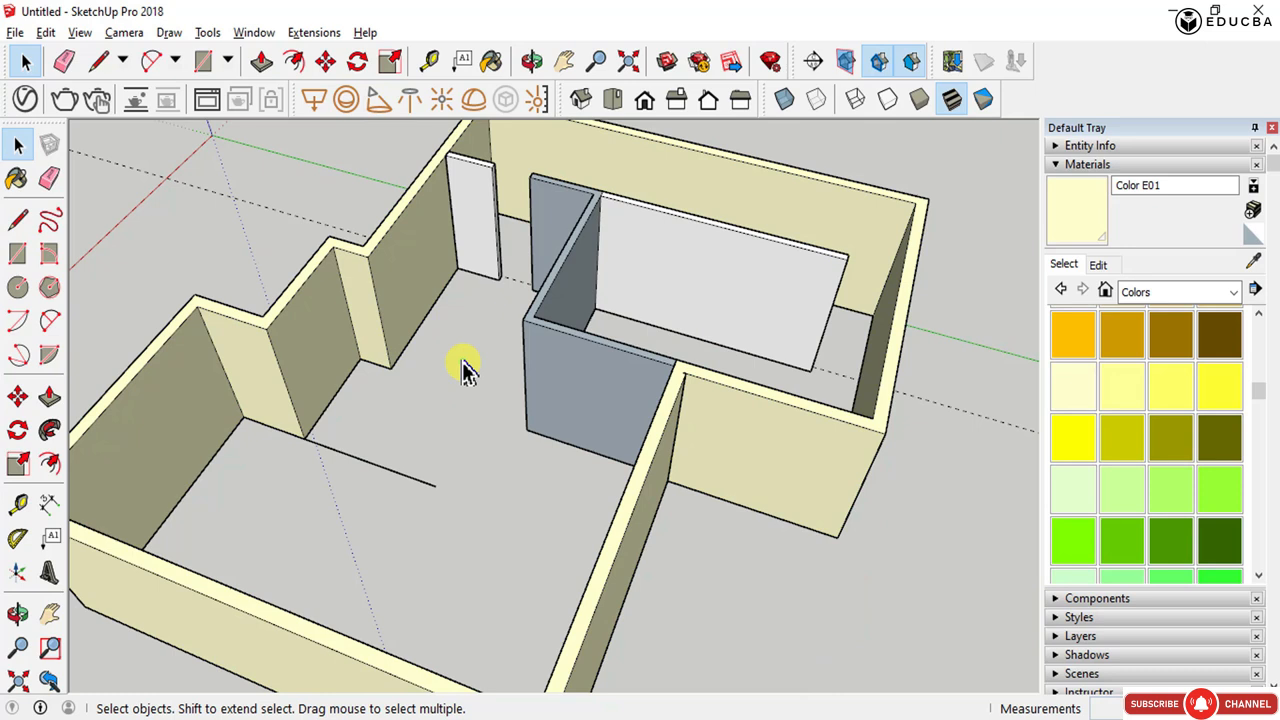
right_click(569, 272)
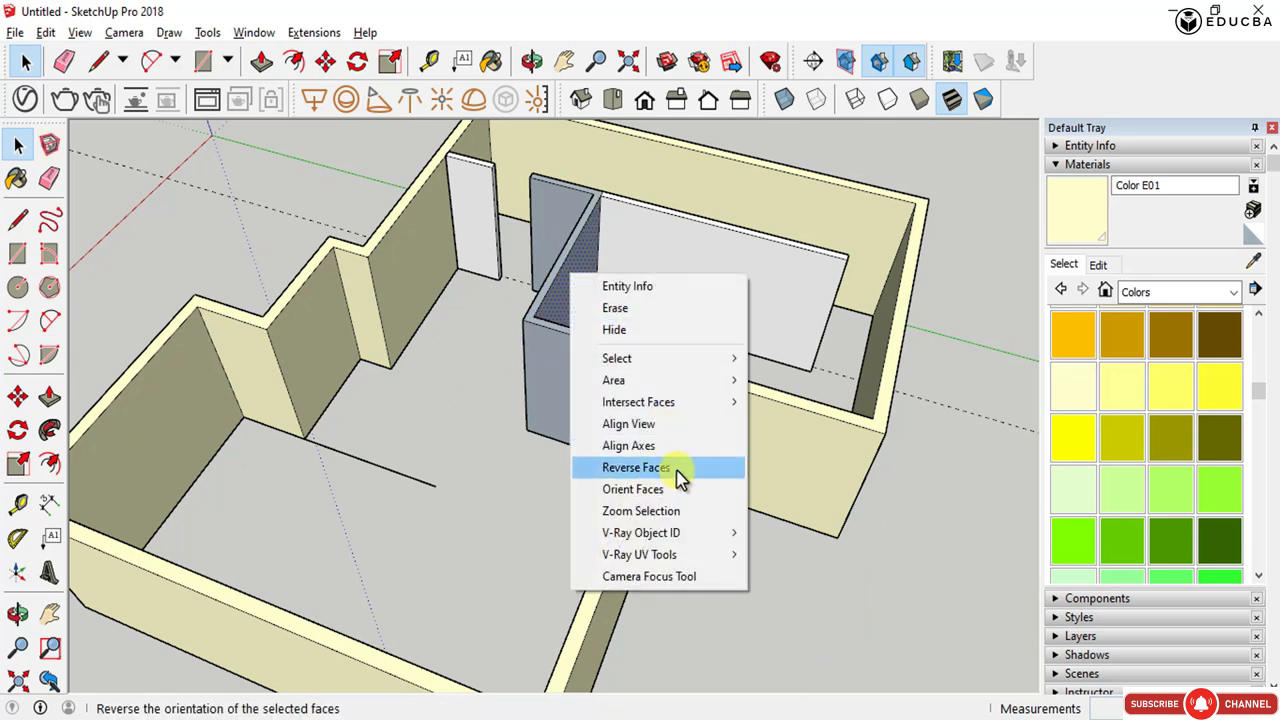
left_click(351, 441)
- Select all the interior partition wall geometry and make it into a group
mouse_move(384, 322)
middle_mouse_down()
mouse_move(485, 445)
mouse_move(509, 563)
middle_mouse_up()
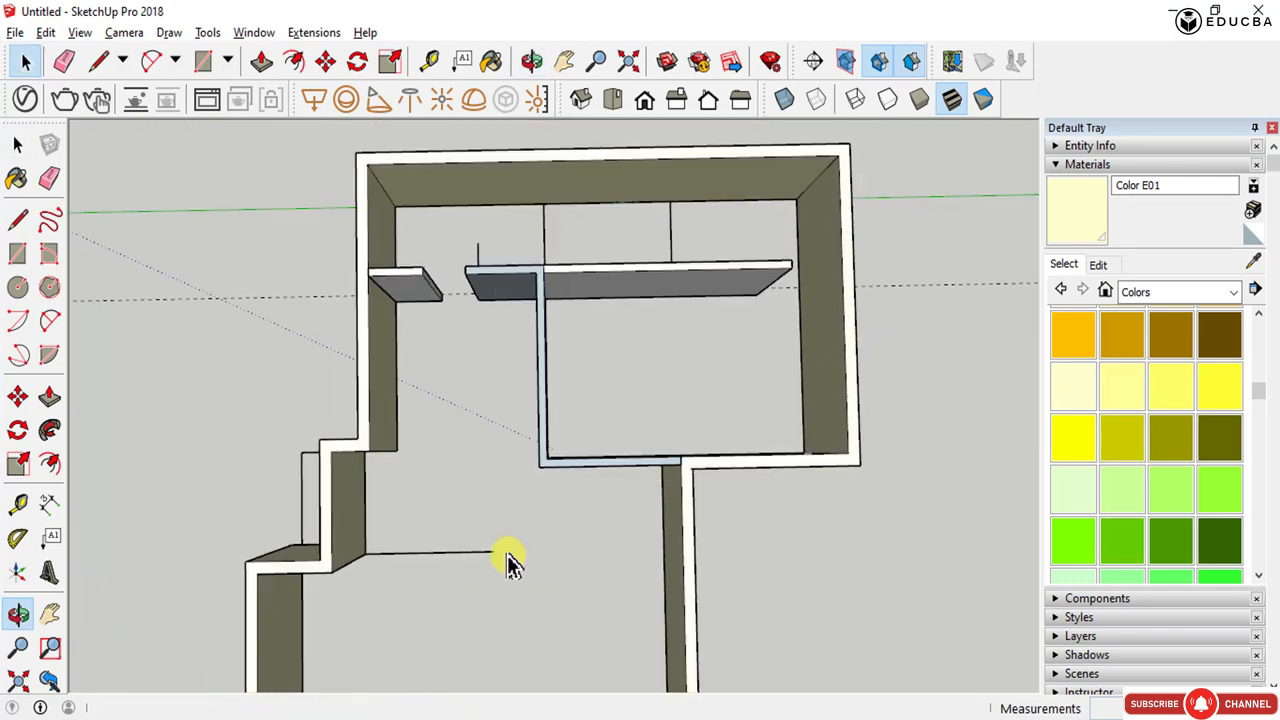
left_click_drag(320, 238, 800, 500)
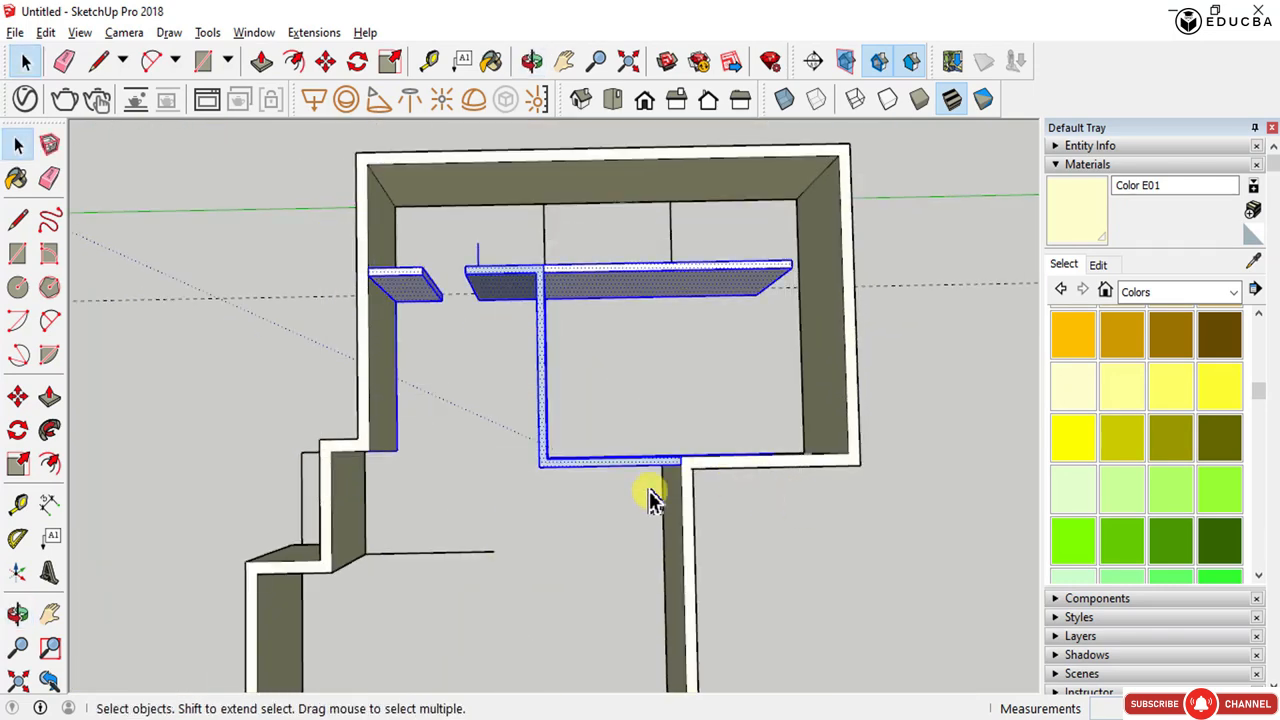
scroll(420, 400, "up", 1)
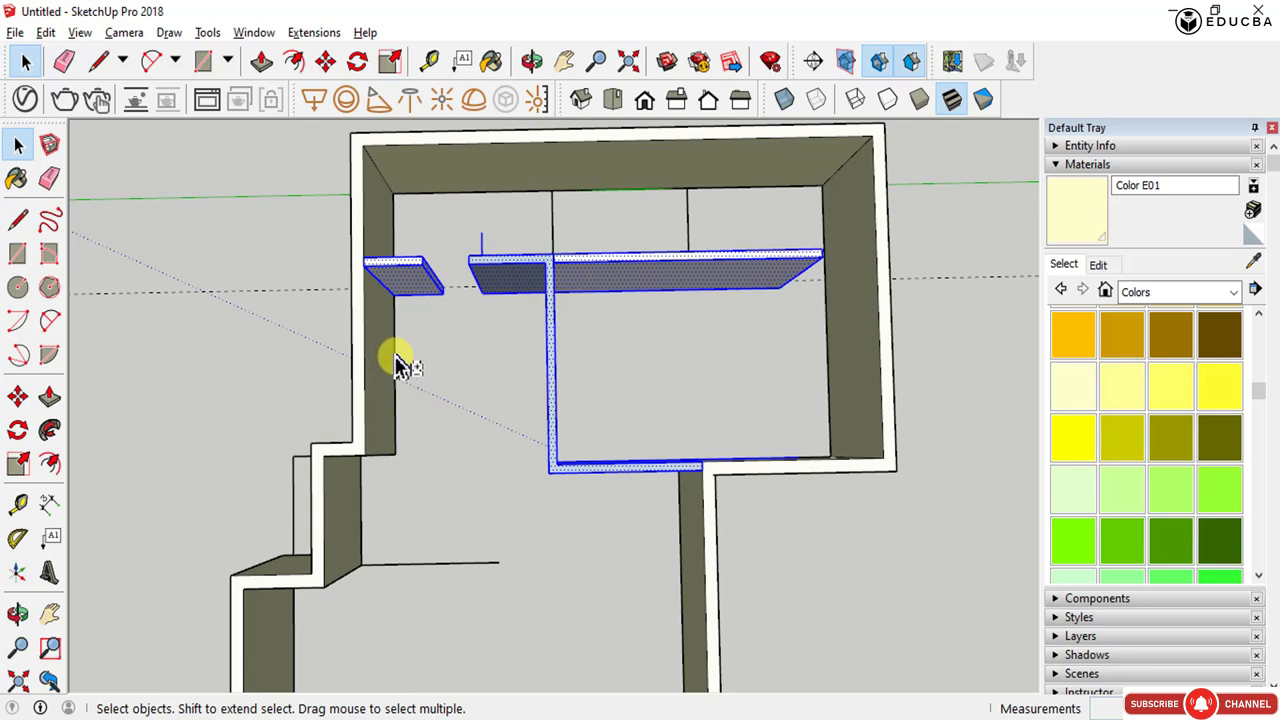
middle_click_drag(443, 380, 389, 572)
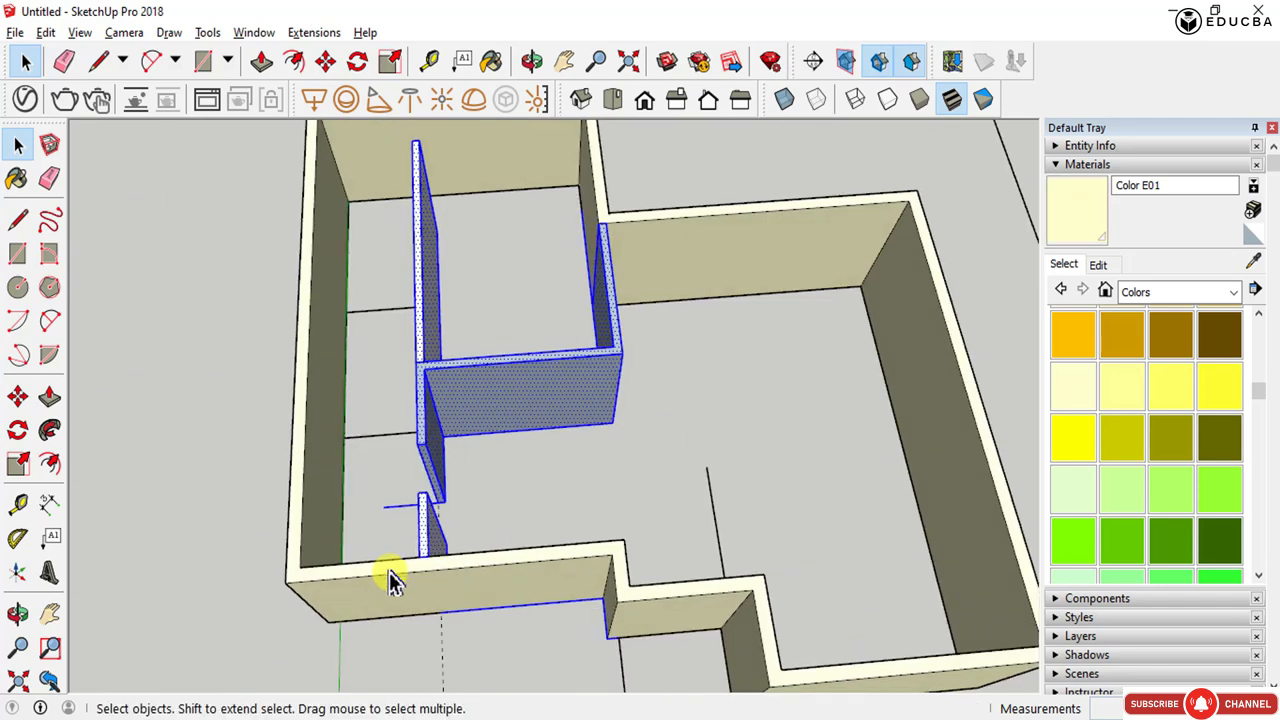
middle_click_drag(558, 588, 553, 222)
scroll(521, 338, "up", 2)
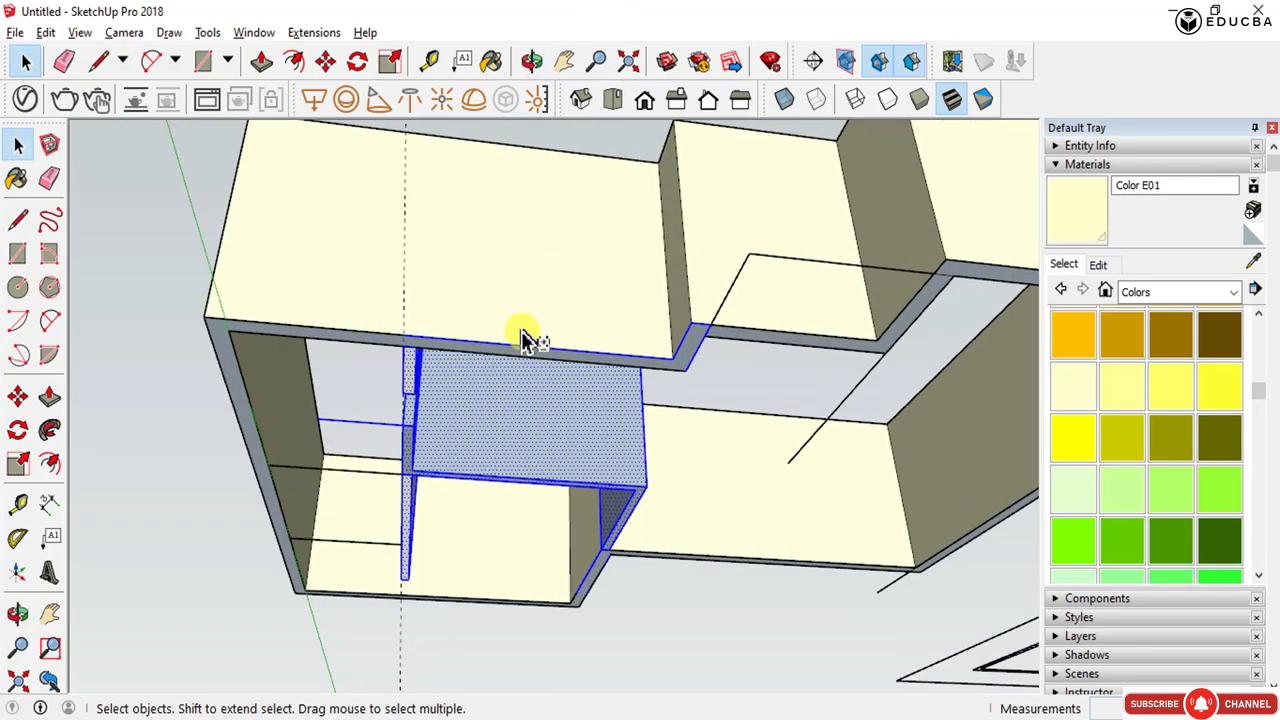
left_click(712, 331, "ctrl")
left_click(705, 330, "shift")
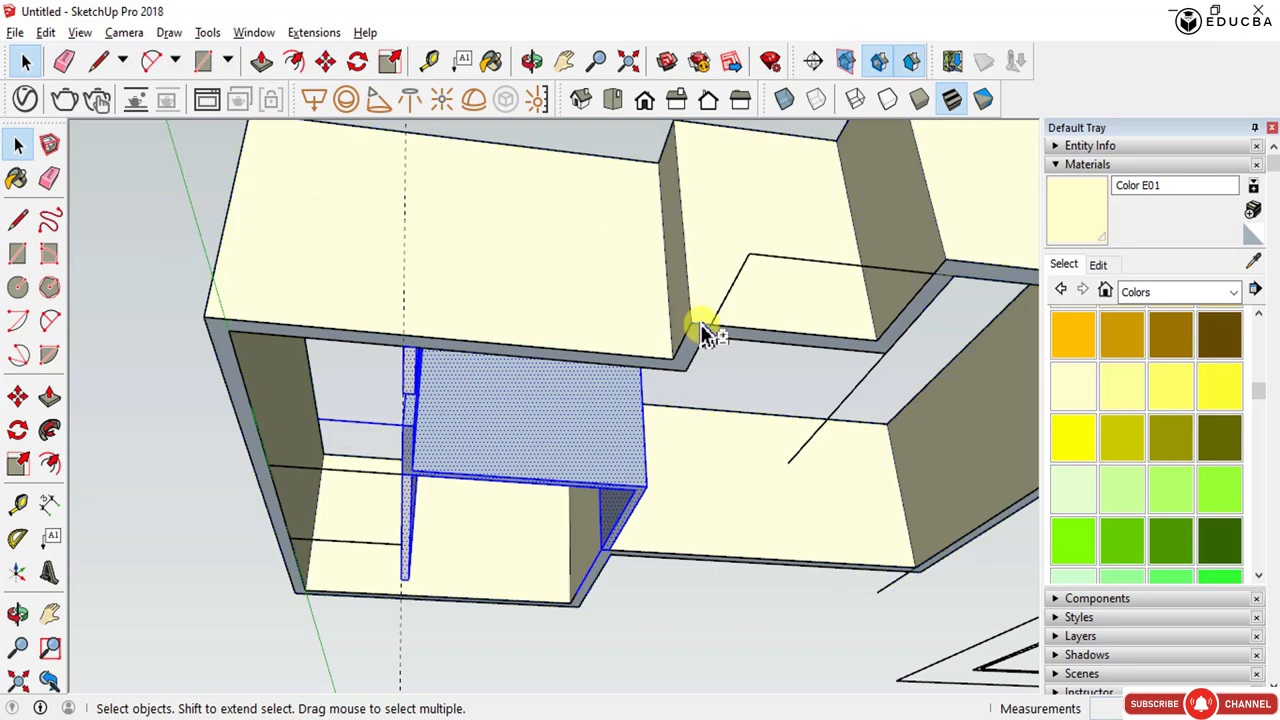
key("o")
left_click_drag(494, 277, 433, 241)
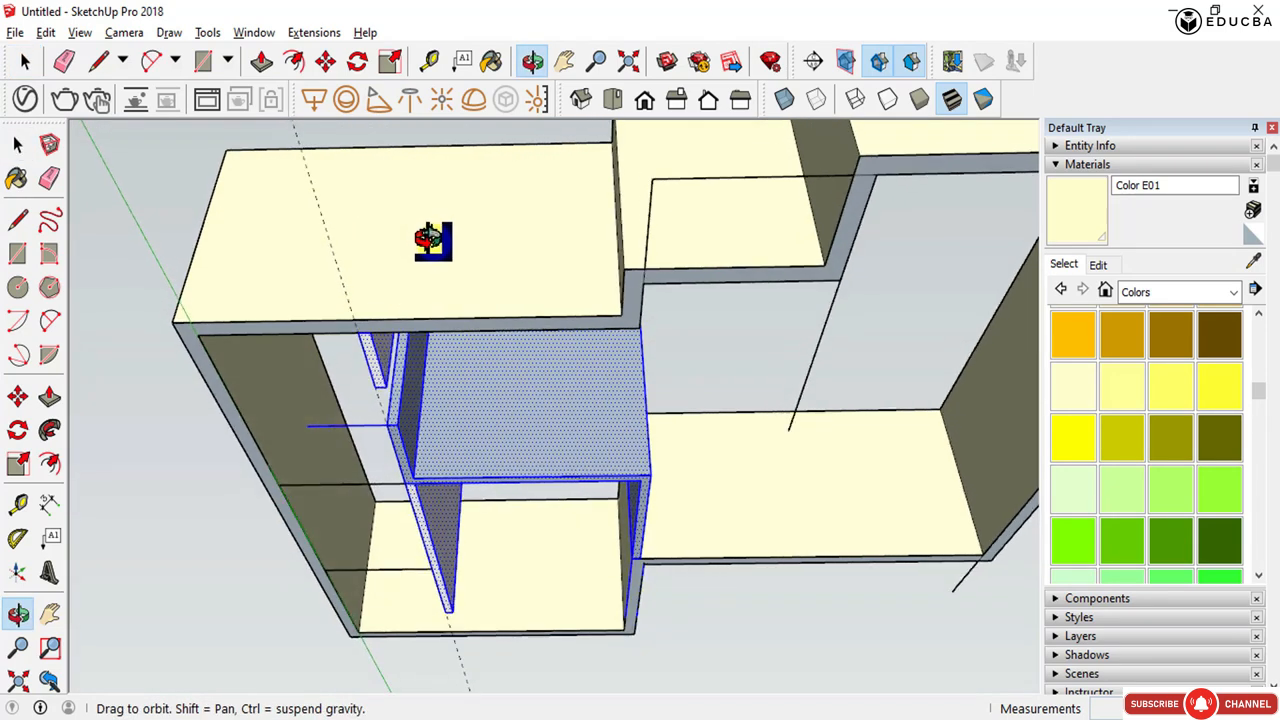
middle_click_drag(430, 240, 424, 290)
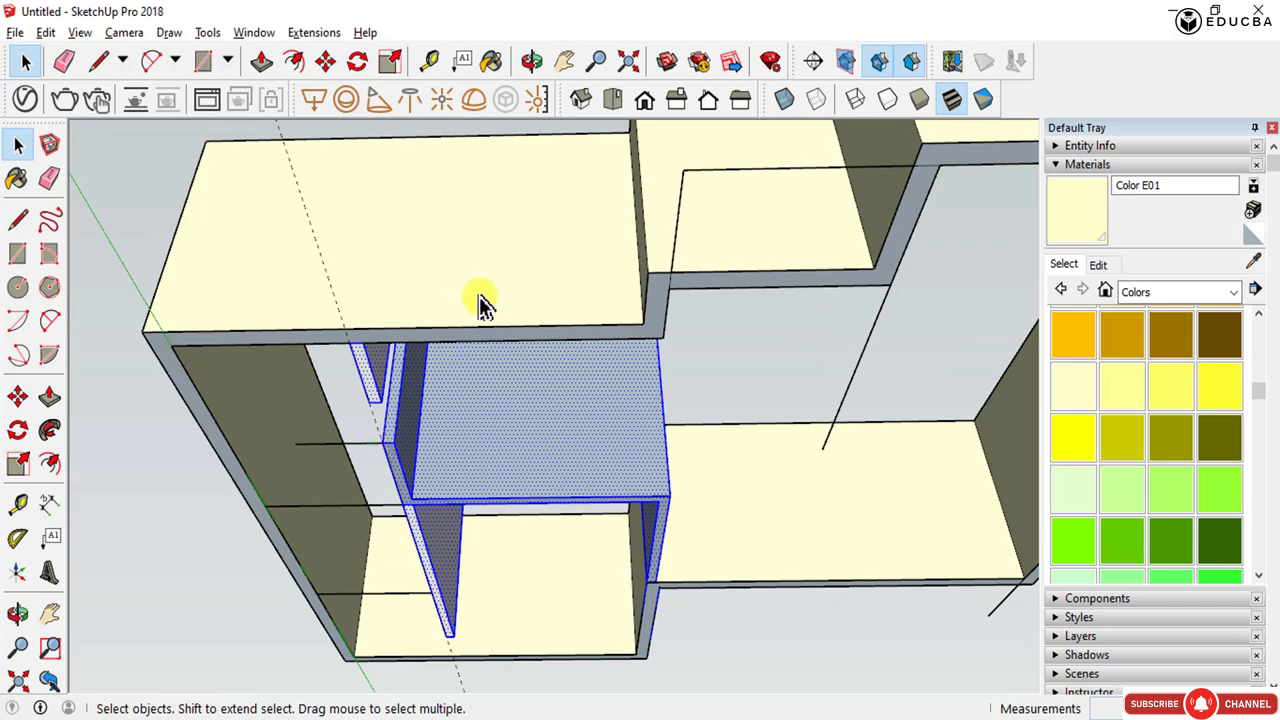
scroll(648, 652, "up", 5)
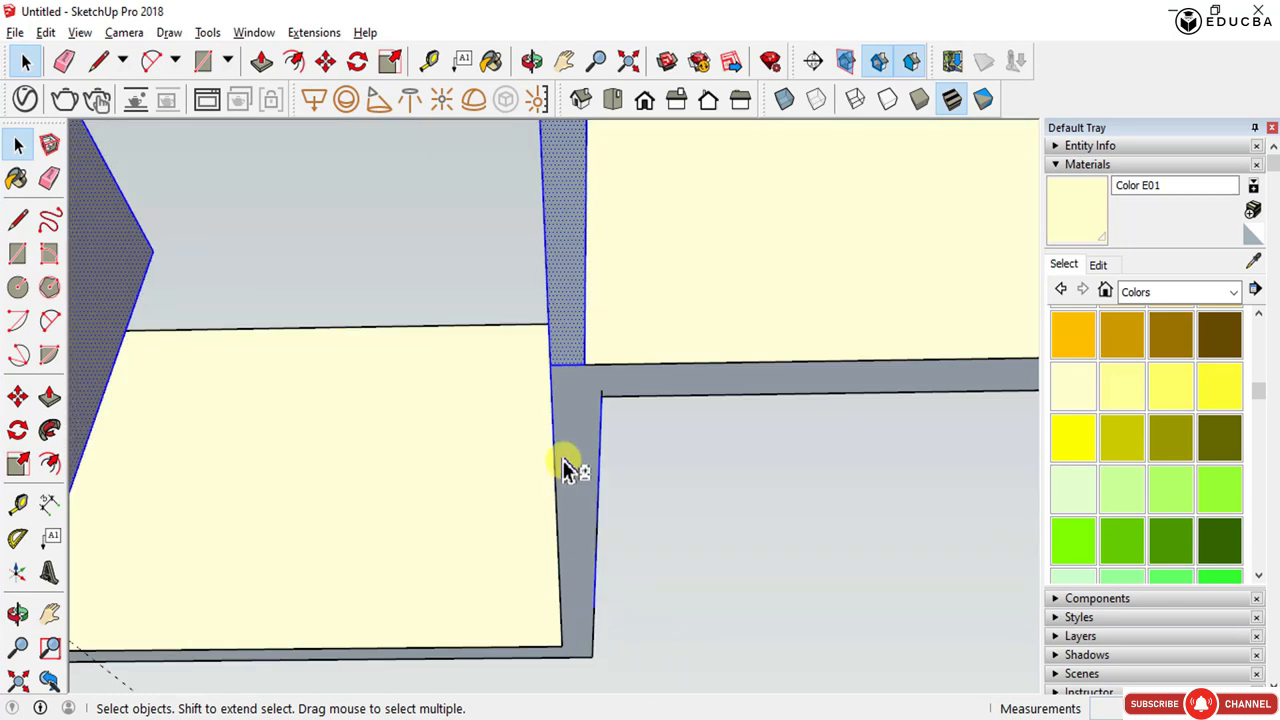
middle_click_drag(568, 500, 694, 509)
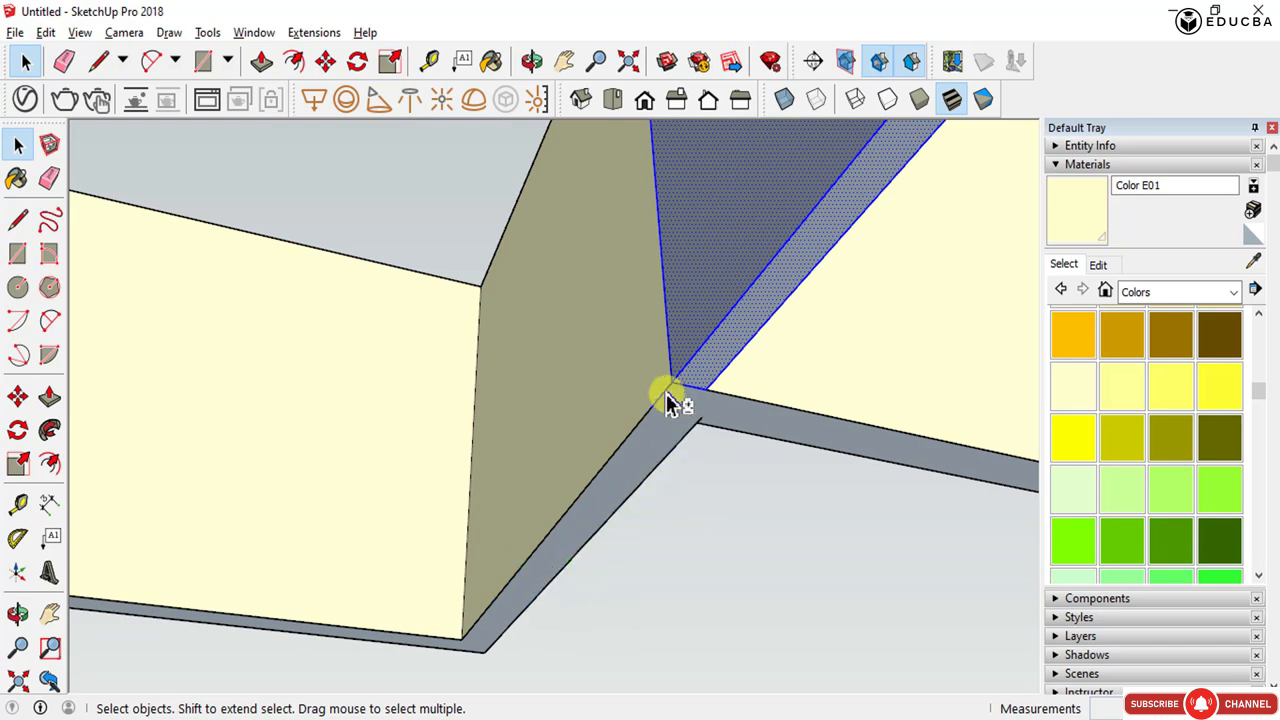
middle_click_drag(671, 400, 938, 695)
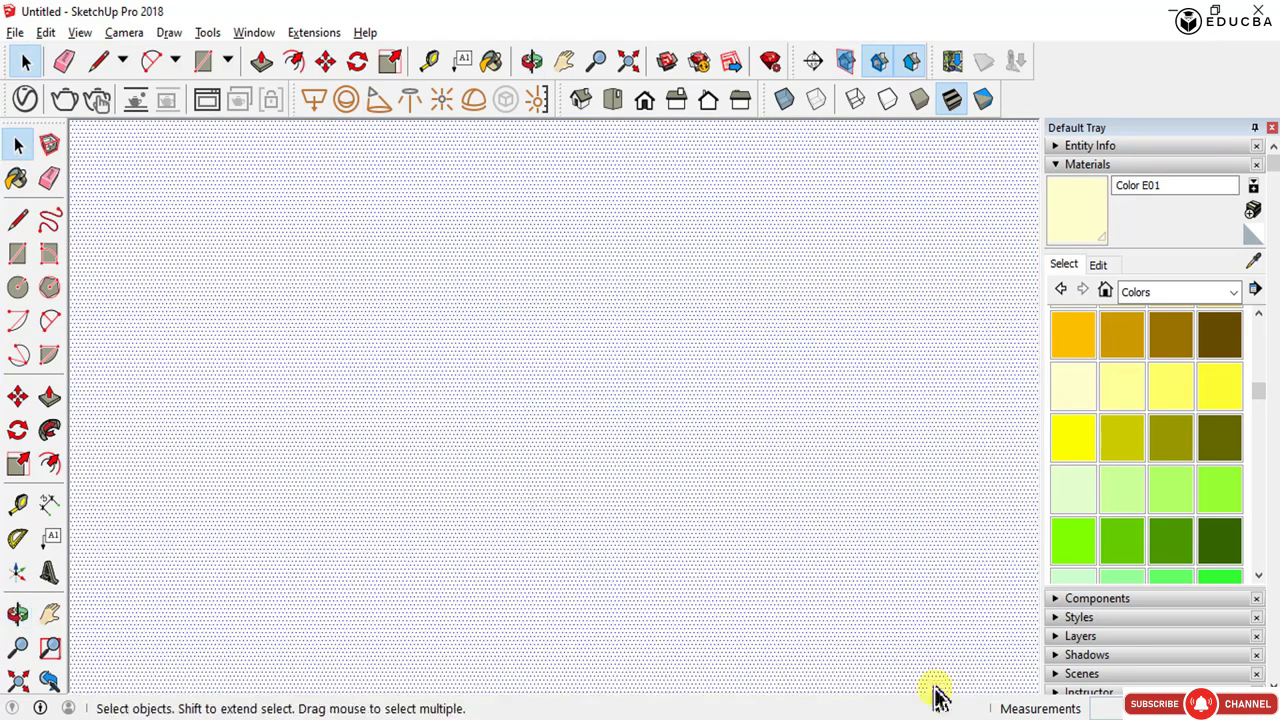
scroll(570, 445, "down", 6)
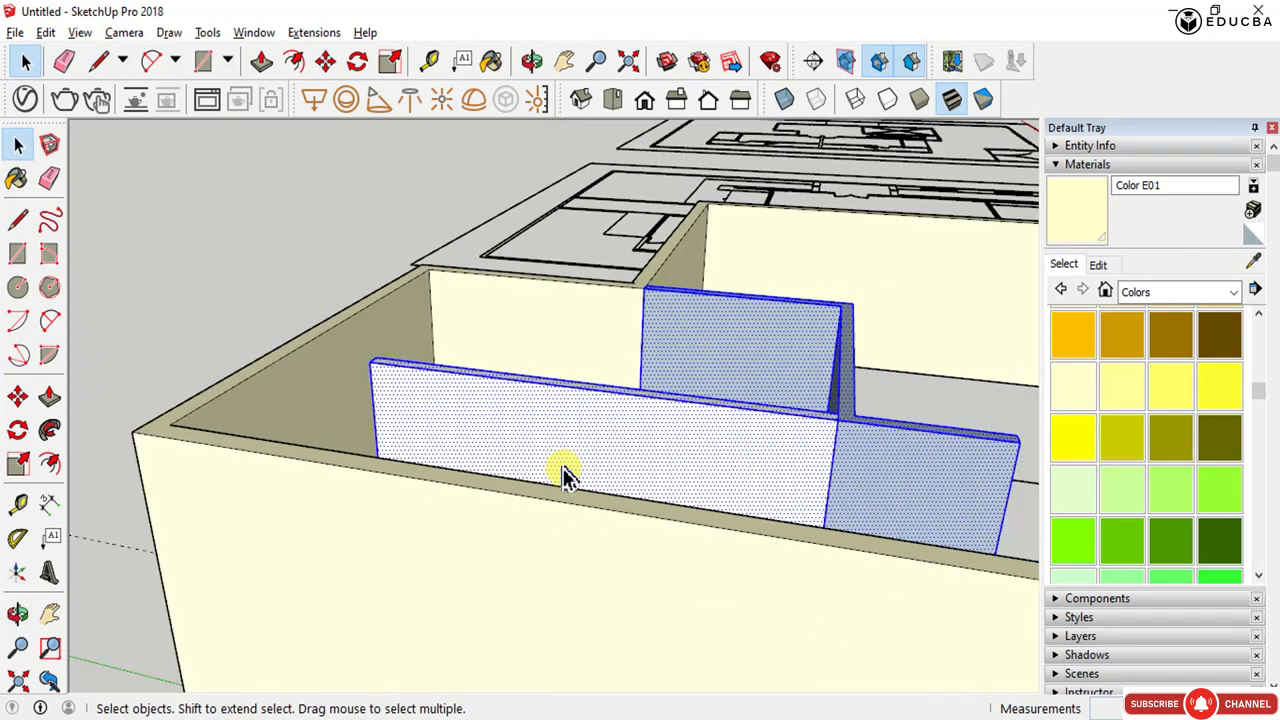
right_click(643, 368)
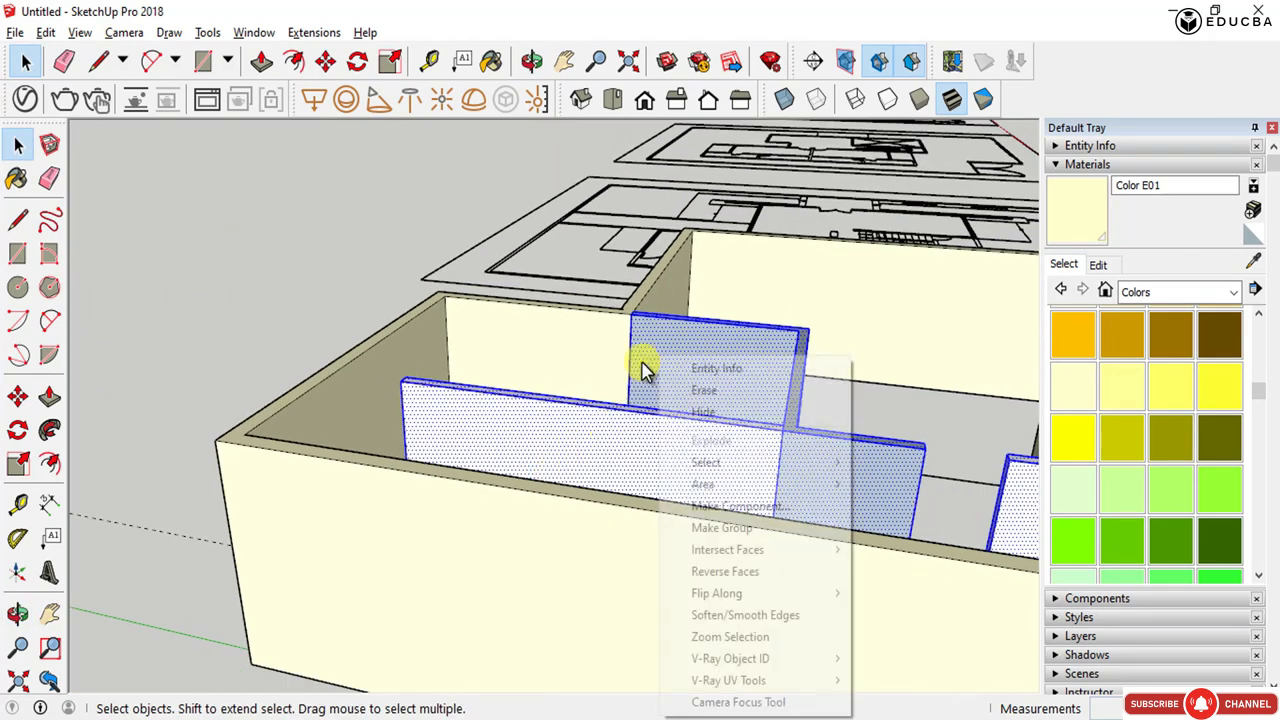
left_click(766, 529)
- Select the whole wall model and move it onto the neighbouring floor plan, snapping a wall corner to the plan's matching corner
scroll(425, 480, "down", 3)
middle_click_drag(422, 480, 196, 600)
scroll(607, 560, "down", 3)
scroll(571, 526, "down", 4)
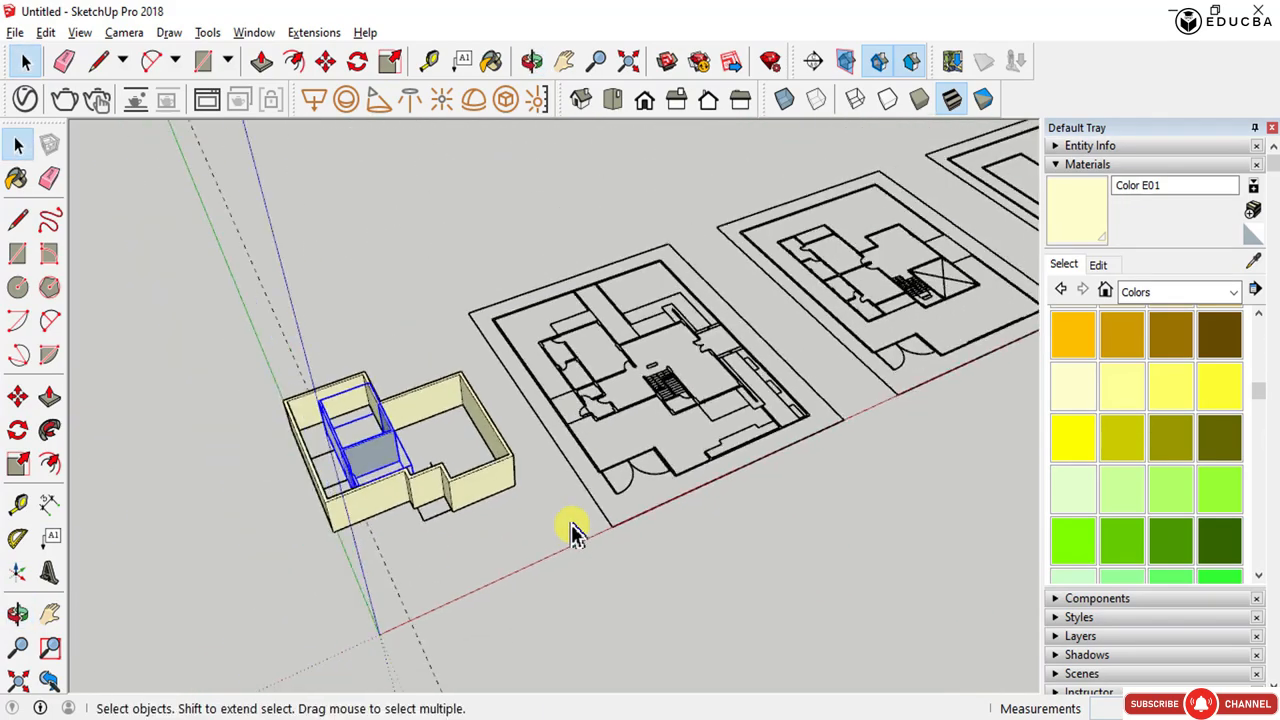
scroll(343, 477, "up", 5)
scroll(343, 480, "down", 3)
middle_click_drag(449, 503, 305, 525)
scroll(346, 402, "up", 2)
scroll(391, 411, "down", 5)
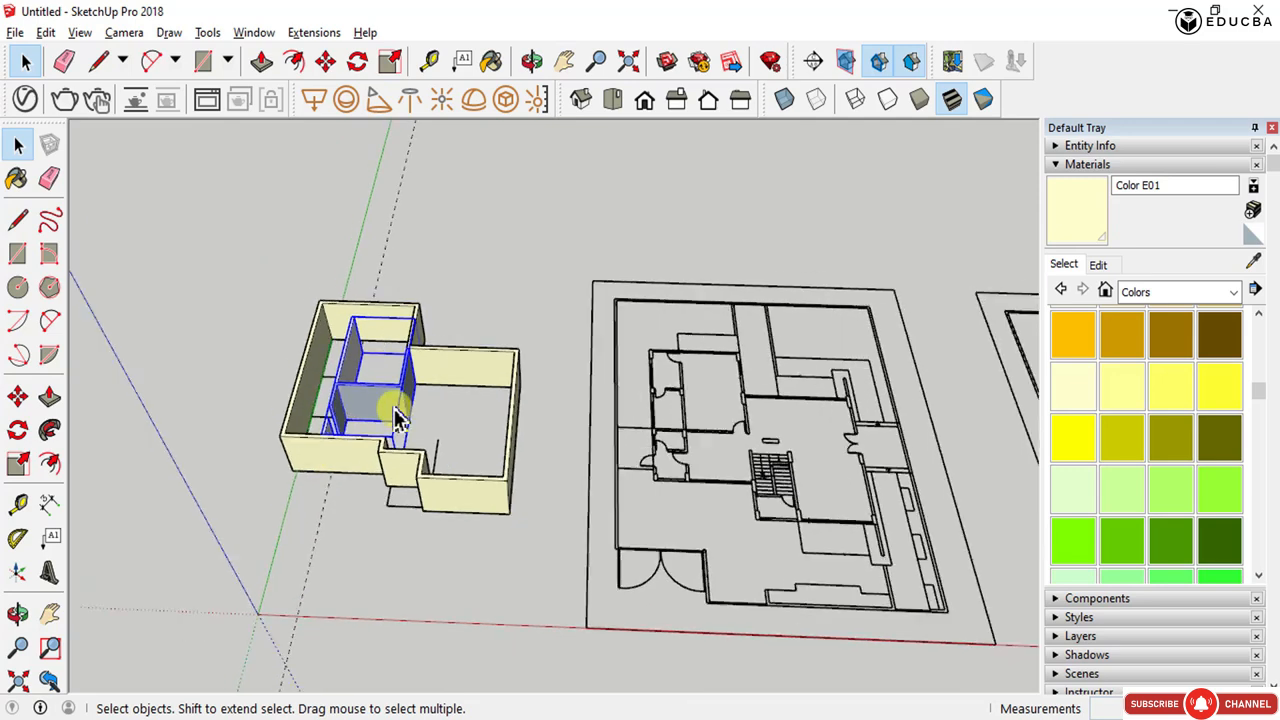
middle_click_drag(344, 444, 383, 445)
left_click_drag(278, 318, 490, 534)
key("m")
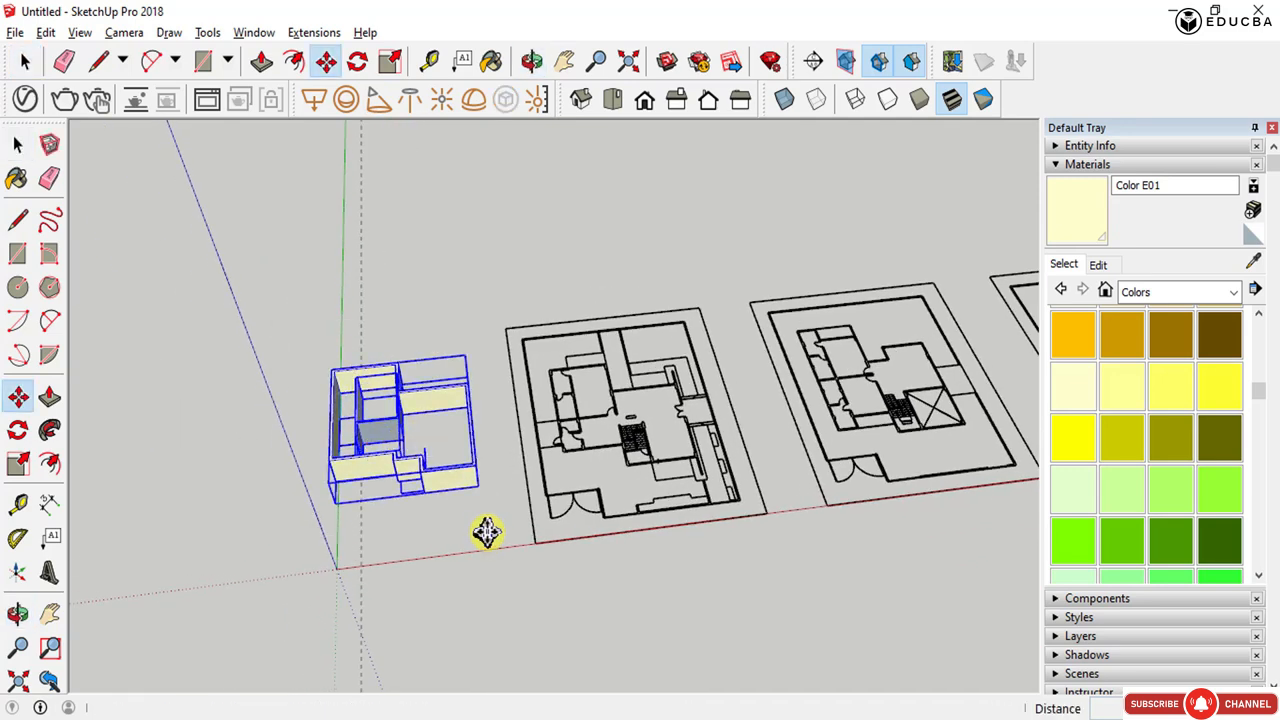
scroll(486, 531, "up", 5)
left_click(473, 476)
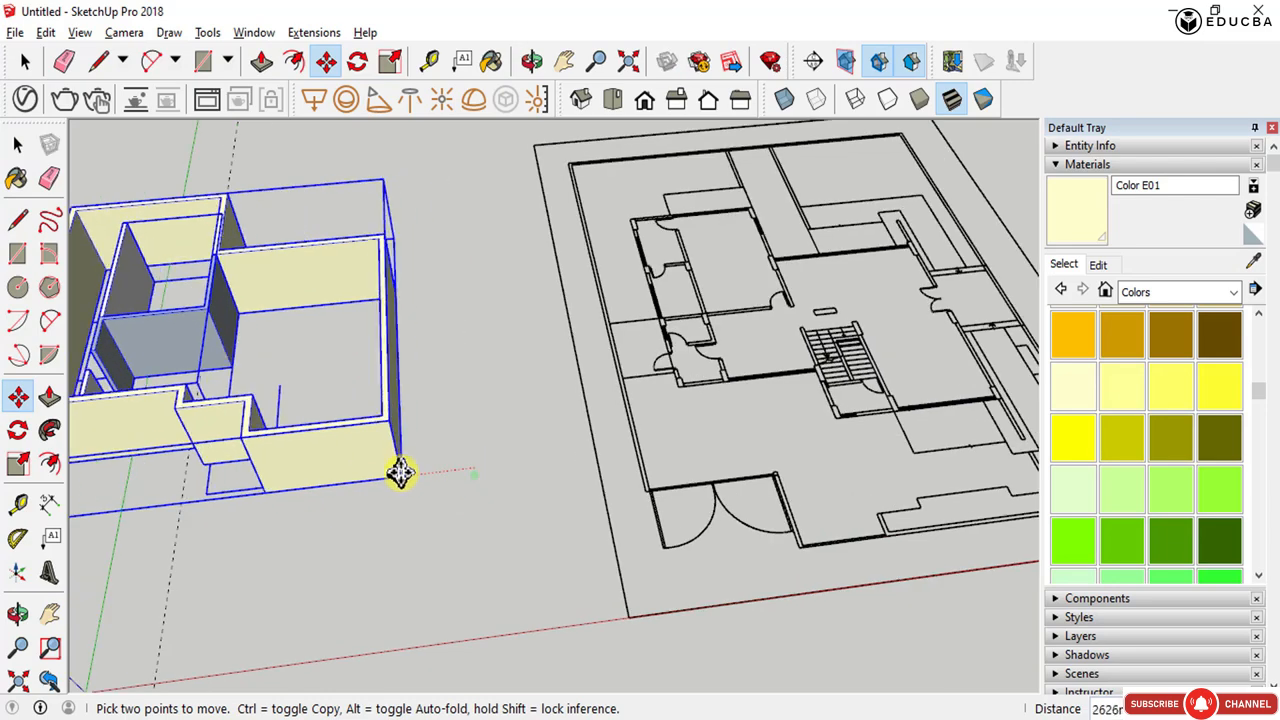
scroll(323, 471, "down", 4)
middle_click_drag(464, 474, 305, 458)
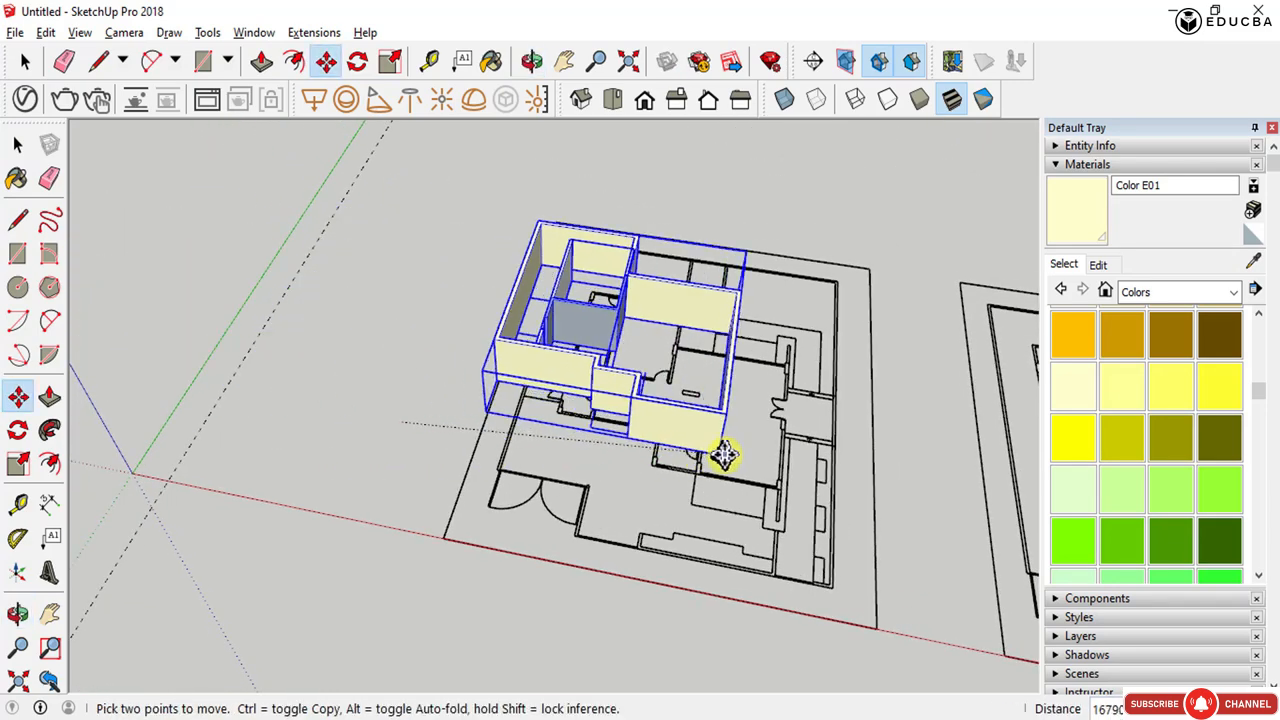
scroll(774, 471, "up", 6)
scroll(779, 472, "up", 5)
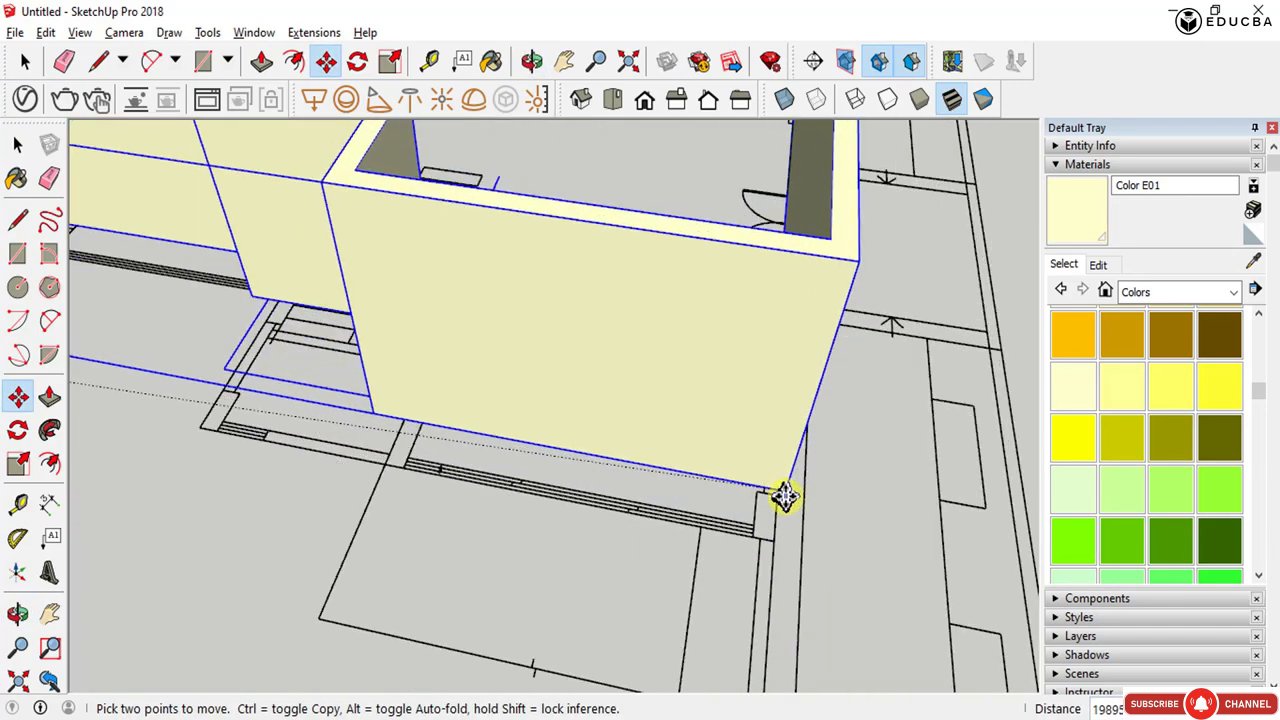
left_click(776, 540)
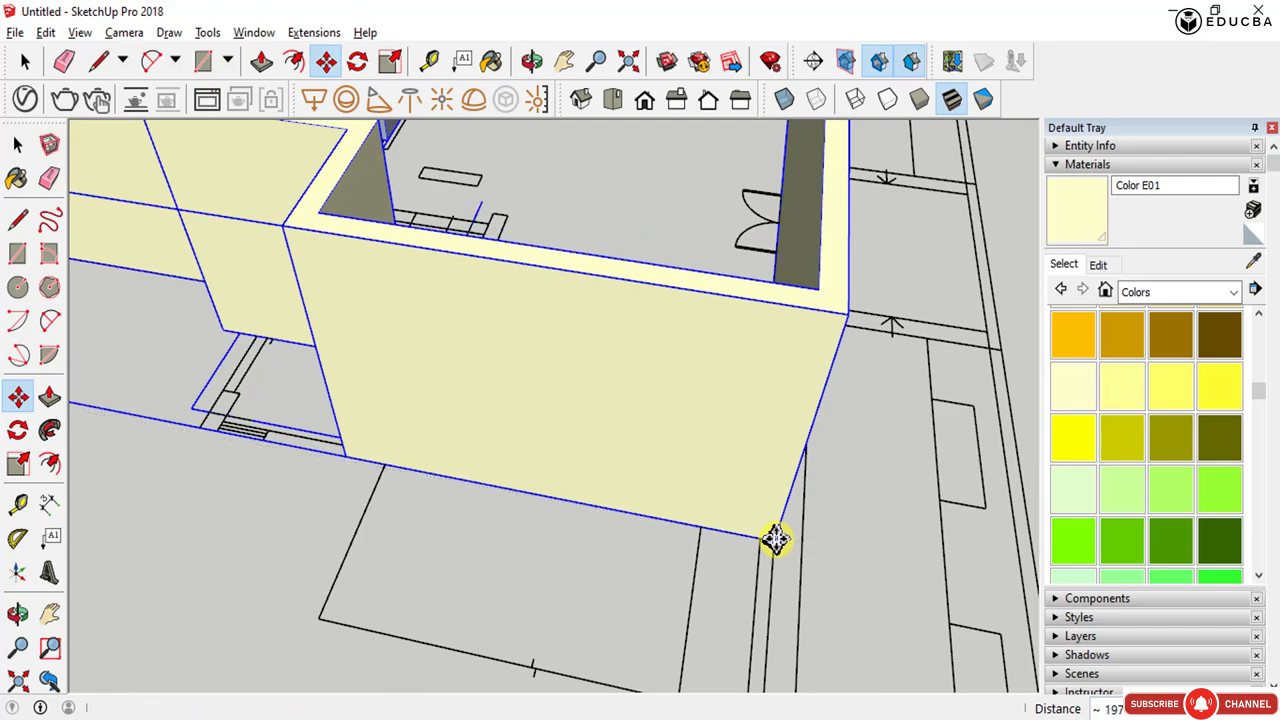
scroll(697, 538, "down", 4)
scroll(214, 510, "down", 1)
middle_click_drag(214, 510, 628, 545)
scroll(449, 523, "up", 2)
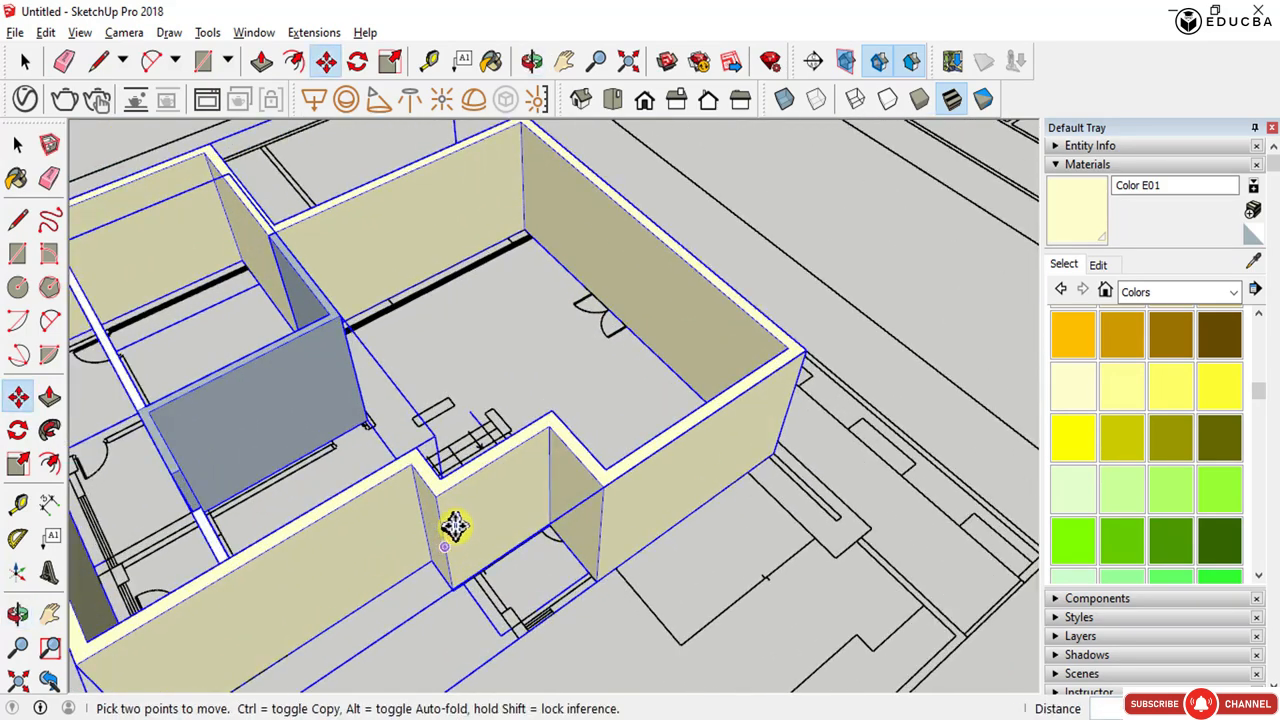
middle_click_drag(449, 523, 711, 672)
middle_click_drag(637, 481, 620, 430)
scroll(238, 268, "up", 4)
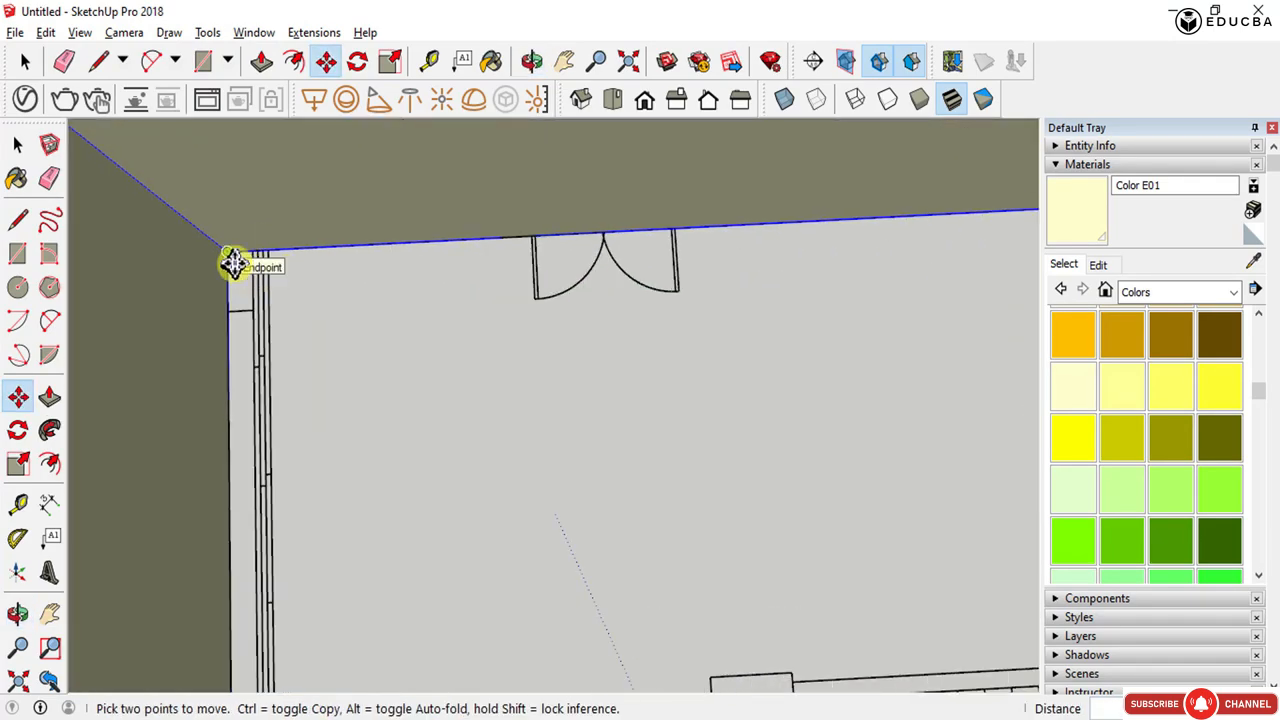
left_click(233, 263)
key("Escape")
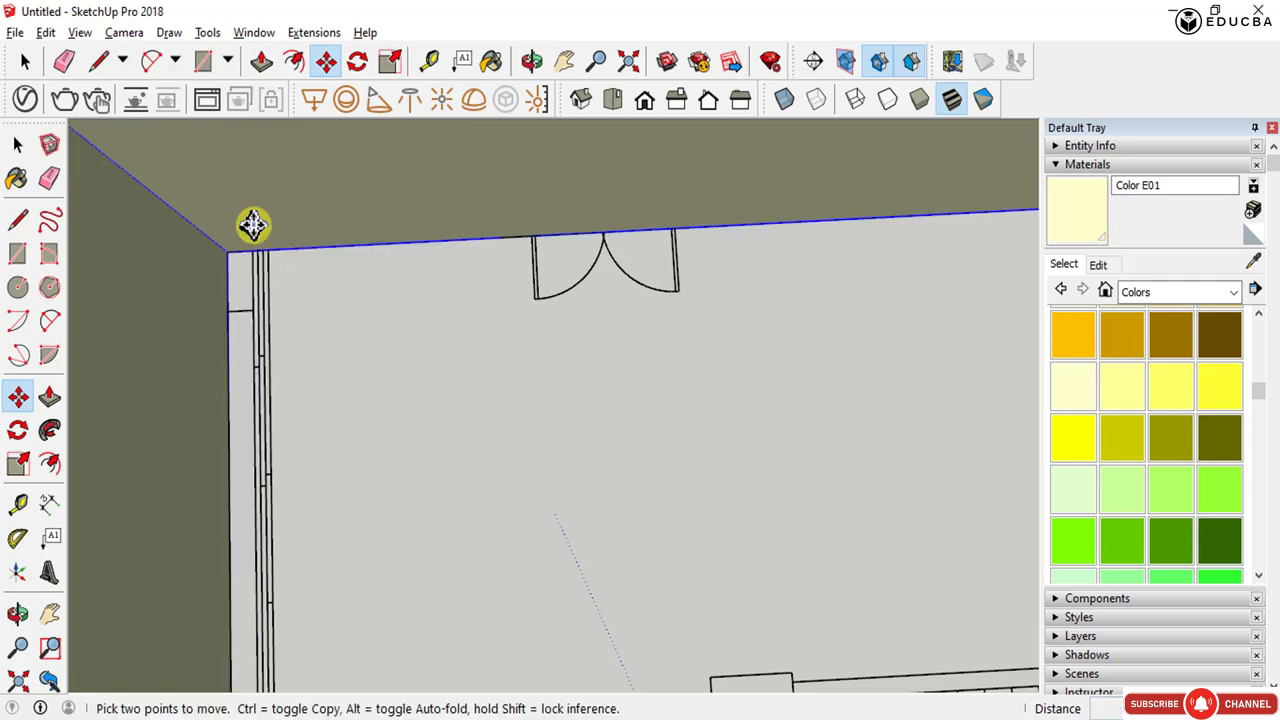
key("space")
- Select the exterior wall group and copy it 3000 straight down from its top corner to its bottom corner
scroll(734, 471, "down", 6)
middle_click_drag(709, 486, 677, 163)
scroll(490, 570, "up", 4)
scroll(689, 323, "up", 3)
scroll(749, 343, "down", 2)
middle_click_drag(749, 343, 771, 583)
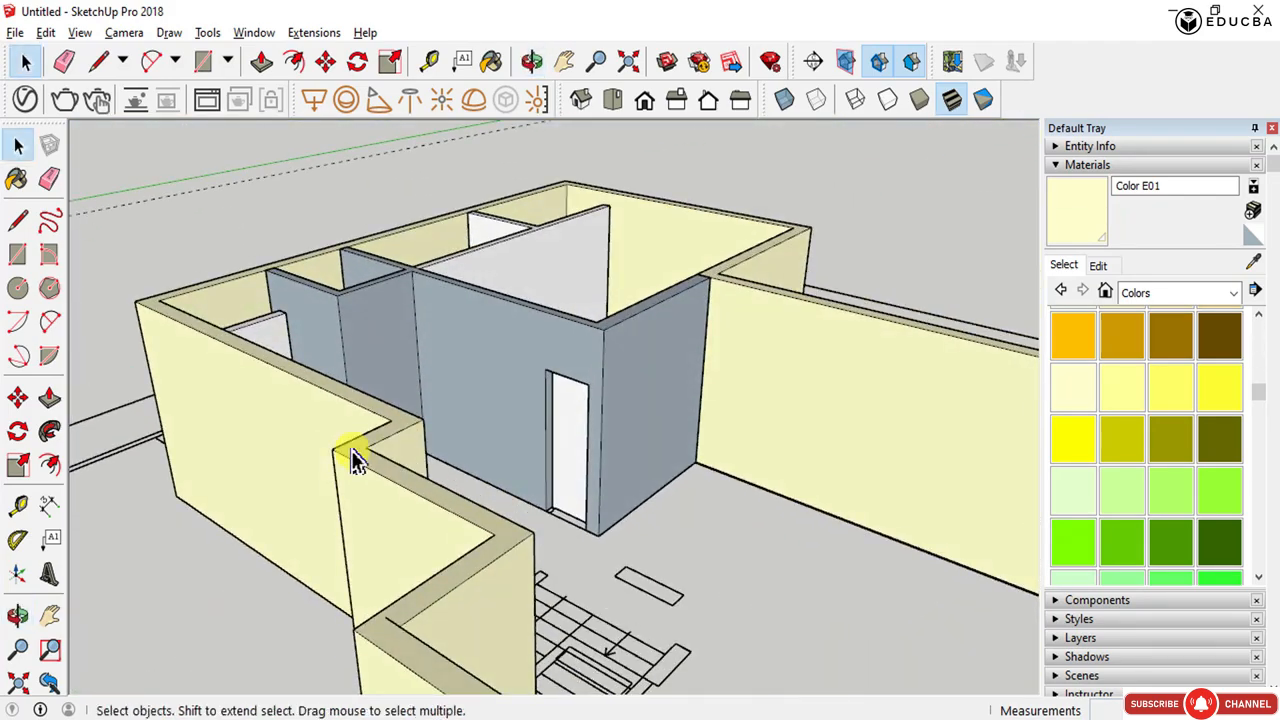
scroll(356, 456, "up", 3)
double_click(363, 463)
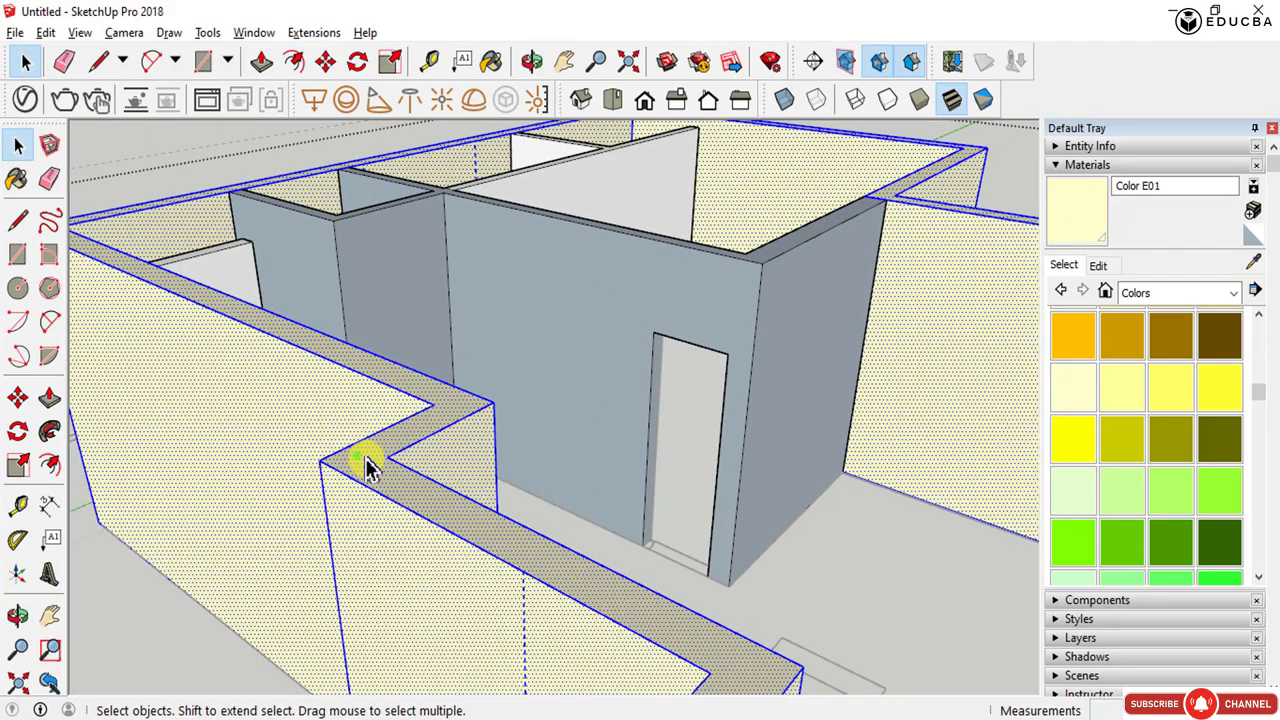
left_click(368, 466)
double_click(368, 466)
scroll(366, 463, "down", 3)
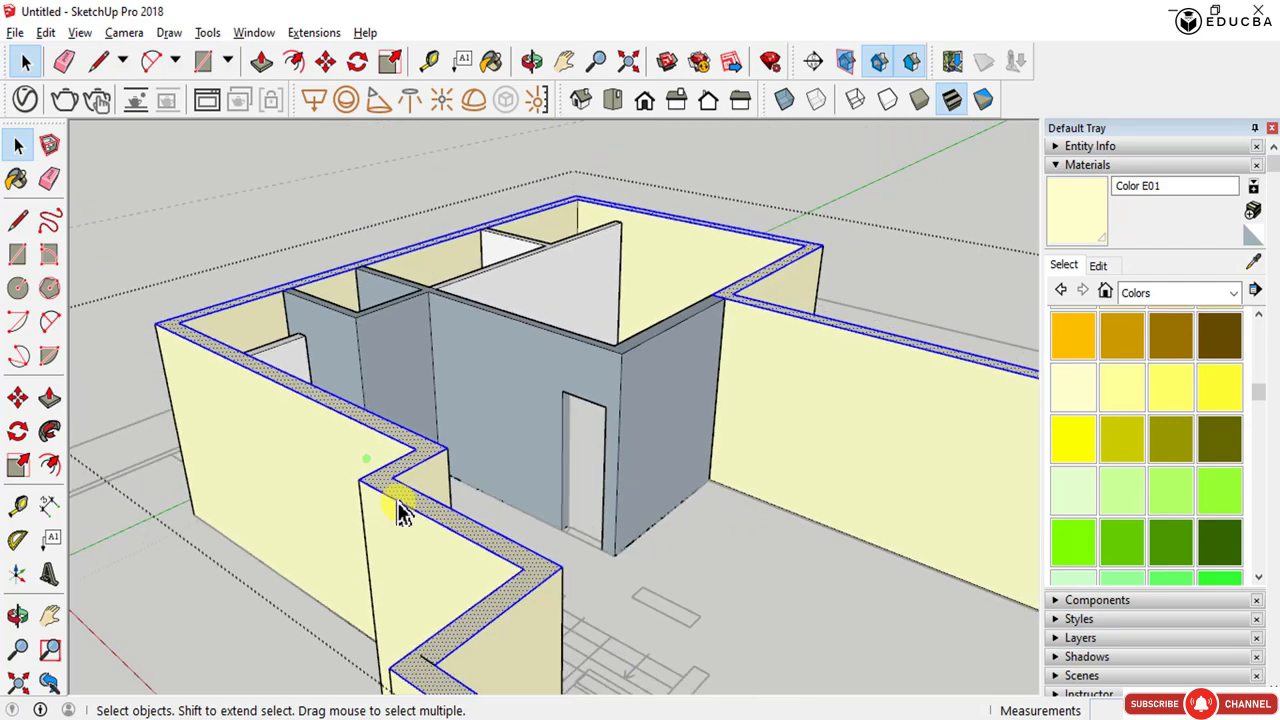
middle_click_drag(397, 509, 851, 645)
scroll(414, 520, "down", 5)
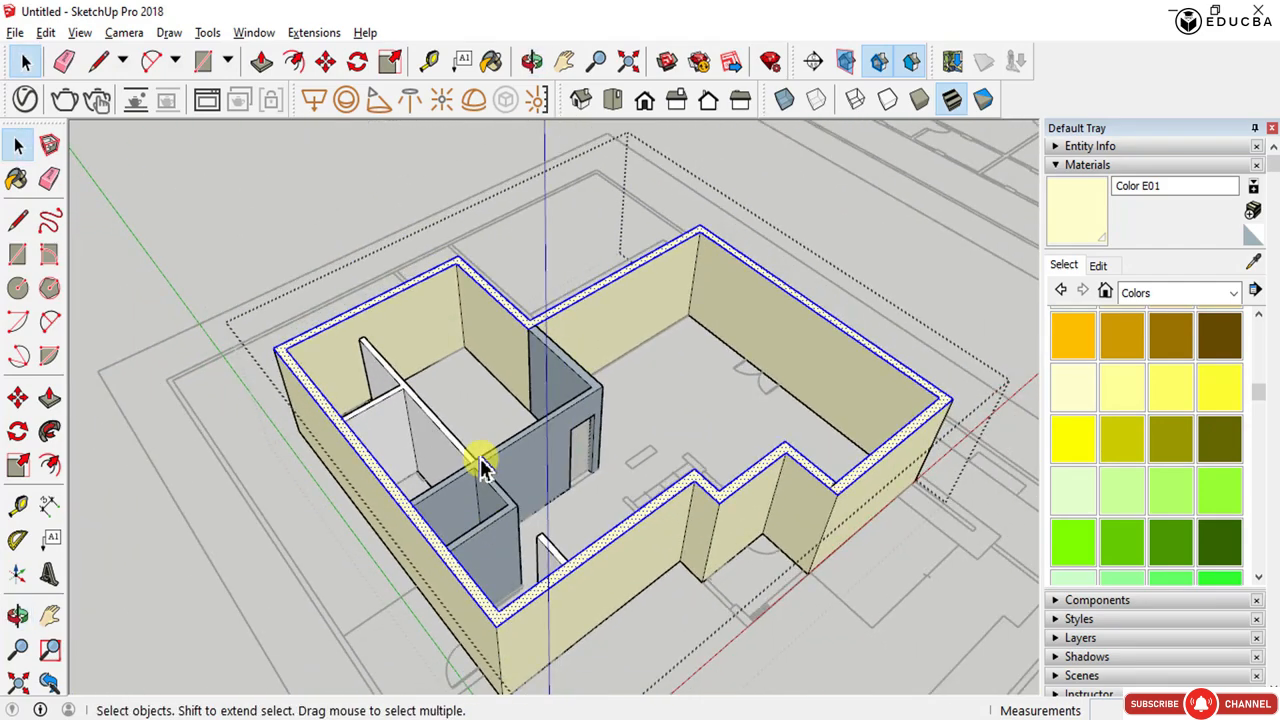
middle_click_drag(480, 457, 475, 578)
key("m")
scroll(470, 518, "up", 5)
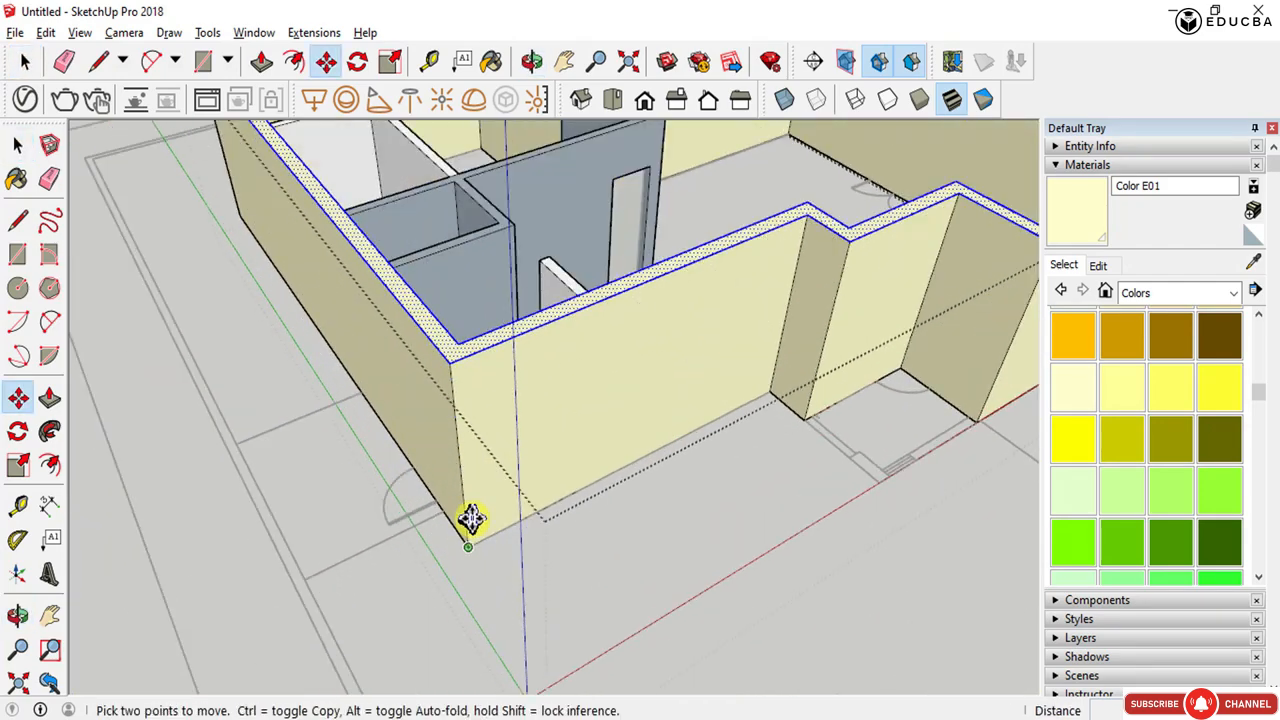
left_click(452, 369)
key("ctrl")
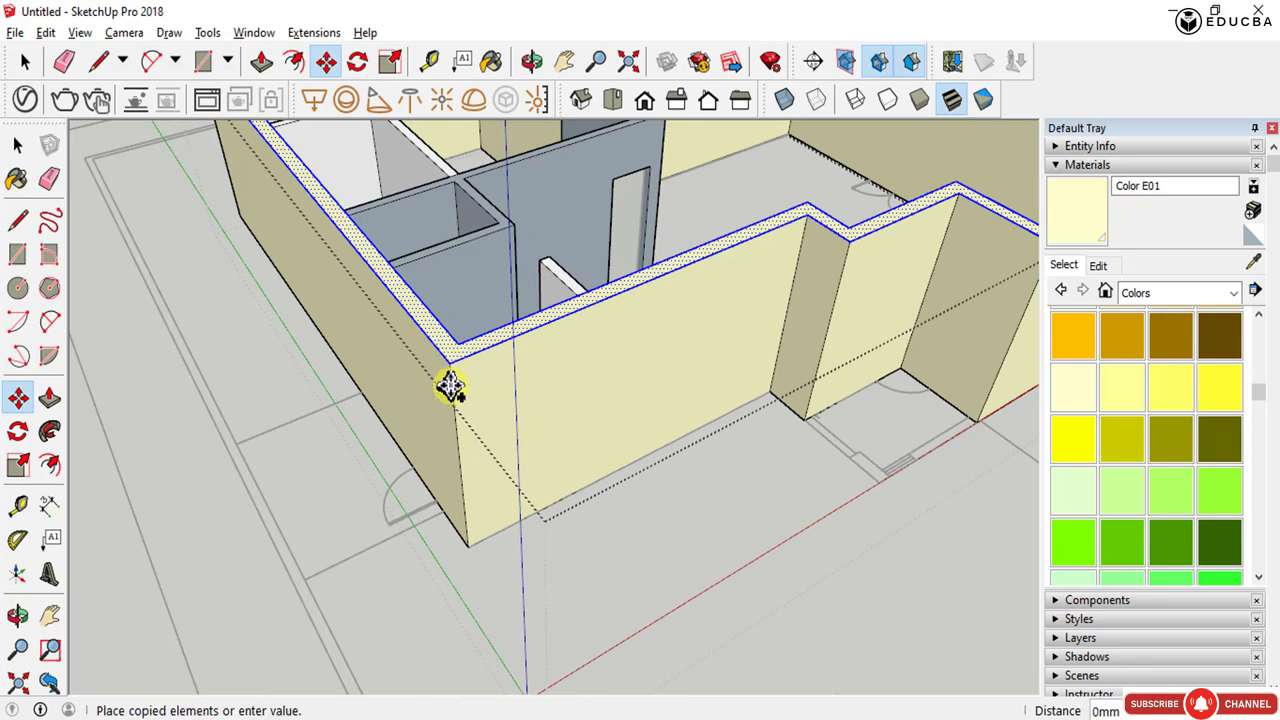
left_click(472, 540)
key("space")
- Erase the selected wall model group
middle_click_drag(457, 486, 566, 163)
scroll(540, 228, "up", 3)
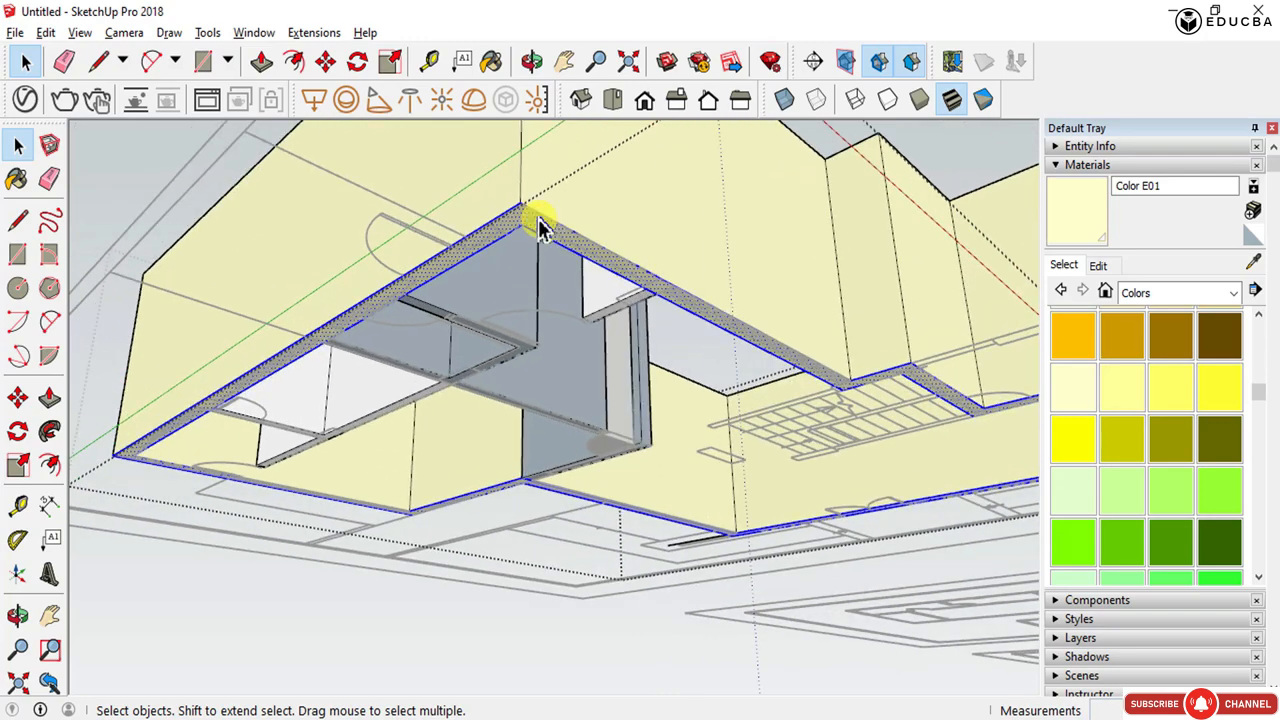
middle_click_drag(540, 228, 726, 600)
scroll(724, 593, "down", 3)
scroll(724, 592, "down", 1)
left_click(717, 591)
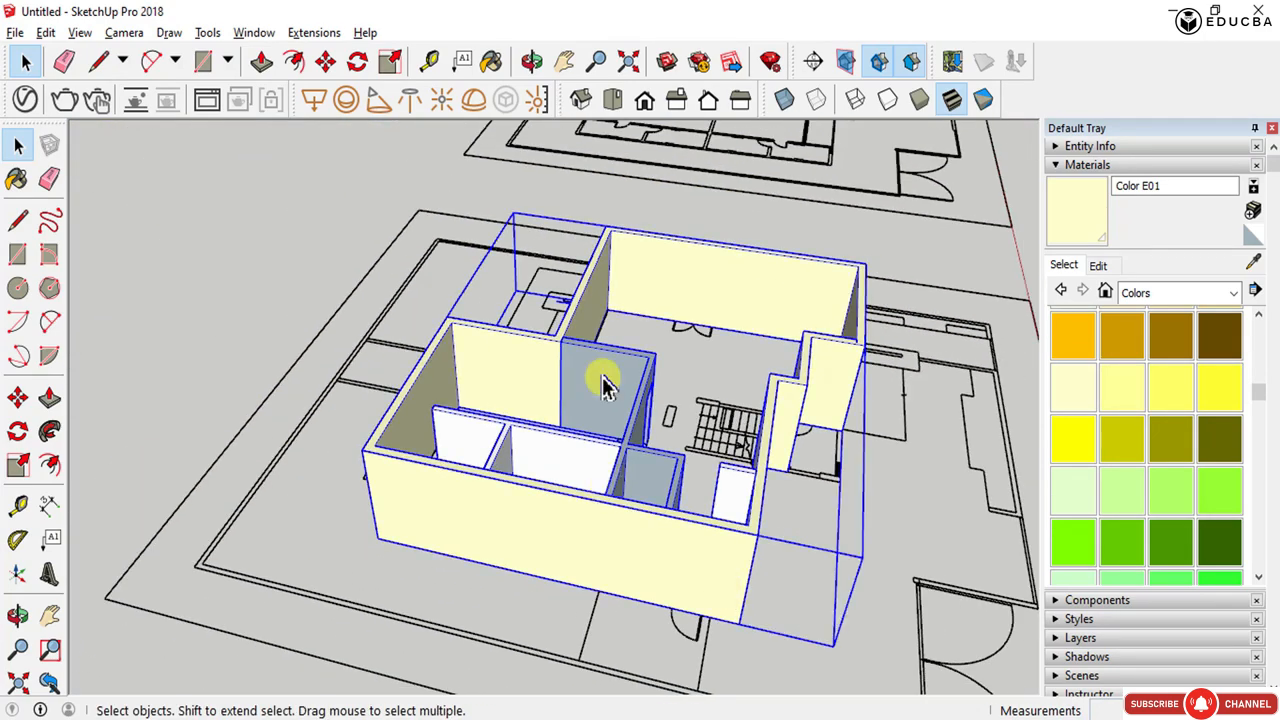
right_click(600, 376)
left_click(645, 390)
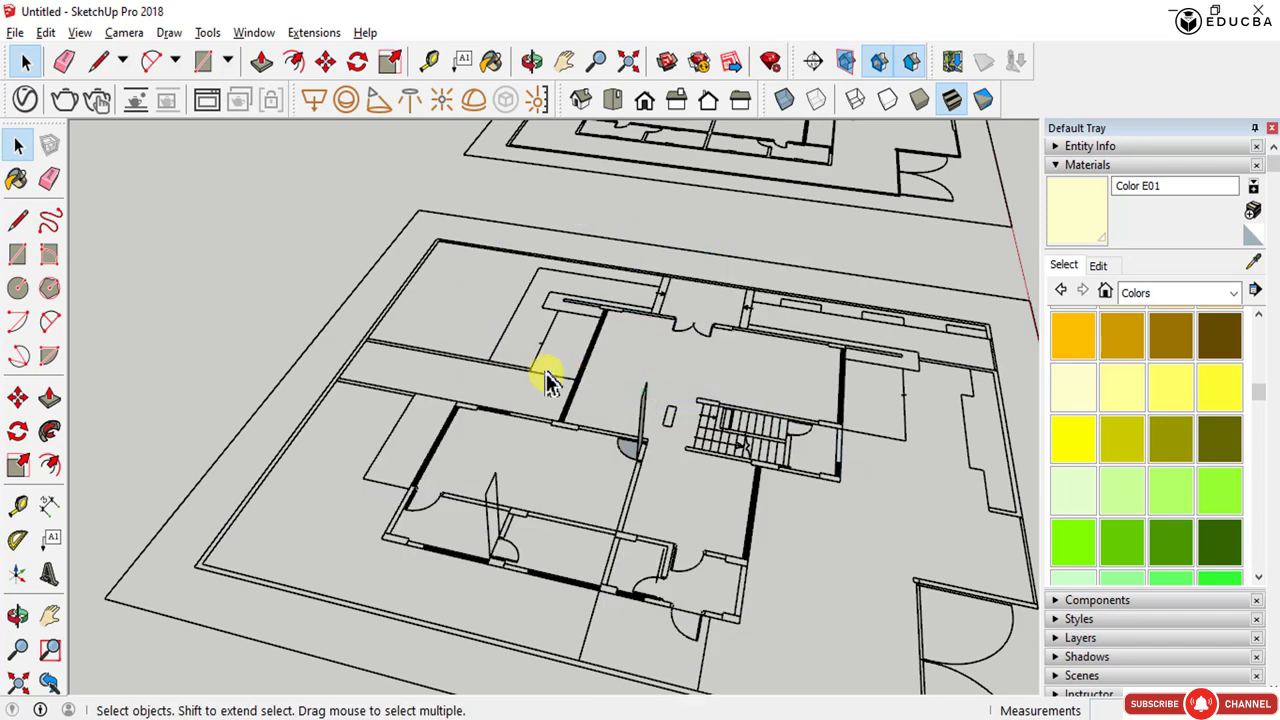
- Select the lower floor plan's linework and make it into a group
middle_click_drag(495, 375, 563, 443)
scroll(577, 416, "down", 2)
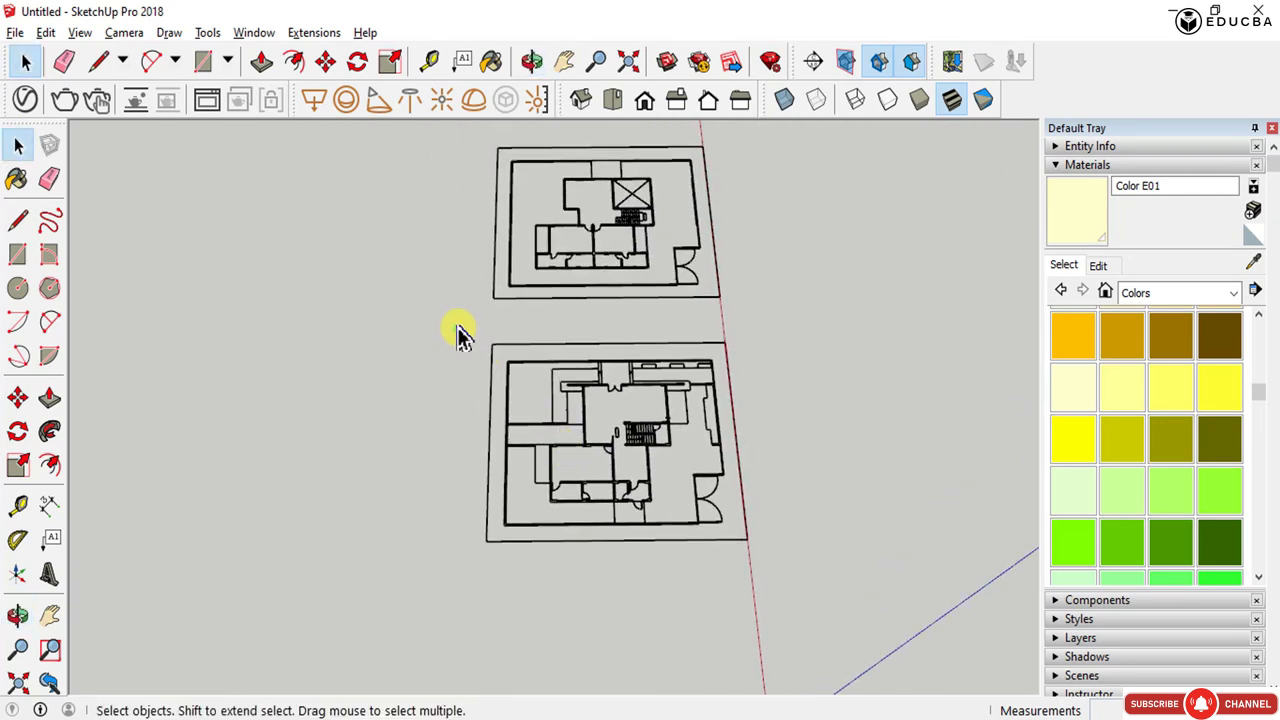
left_click_drag(458, 333, 775, 572)
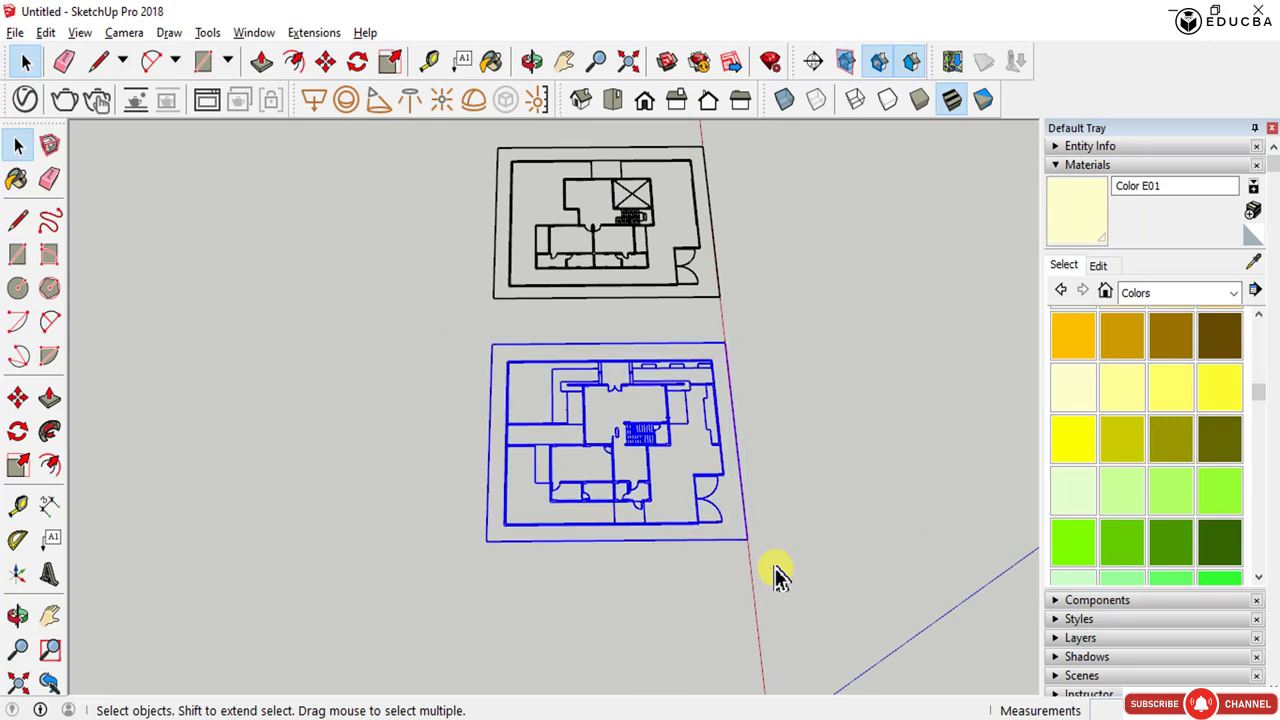
scroll(633, 445, "up", 6)
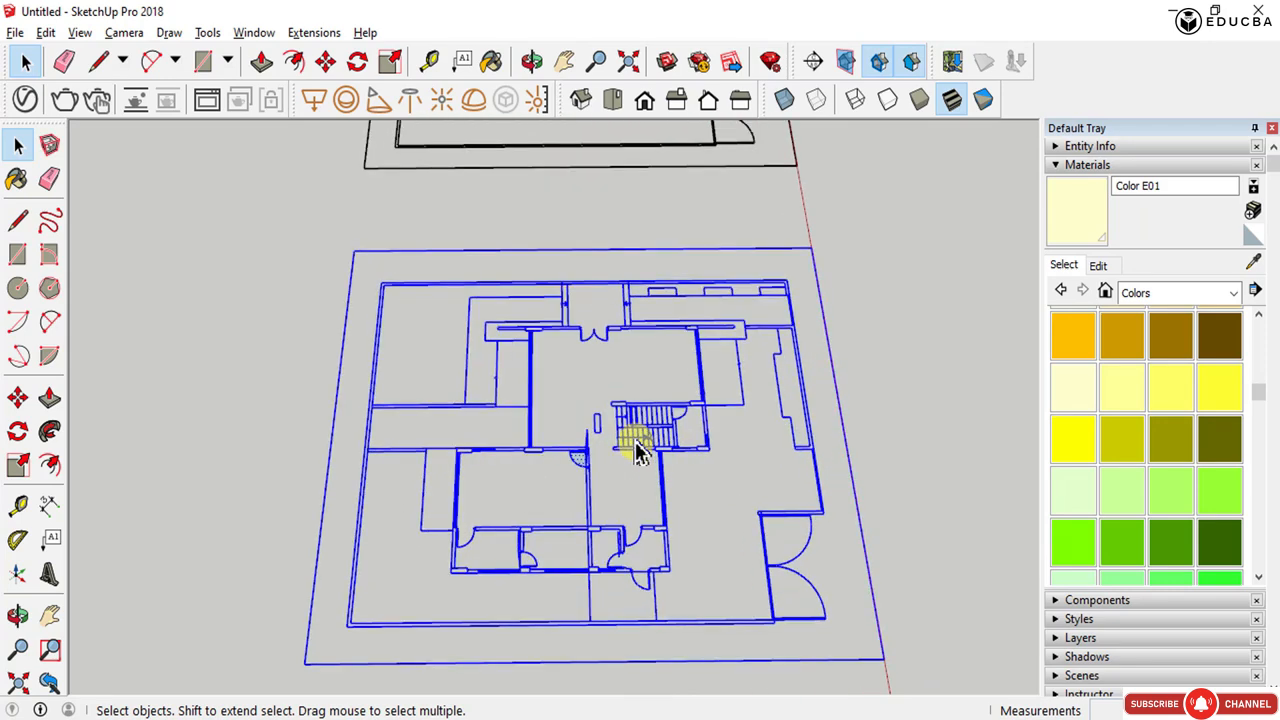
scroll(640, 449, "up", 2)
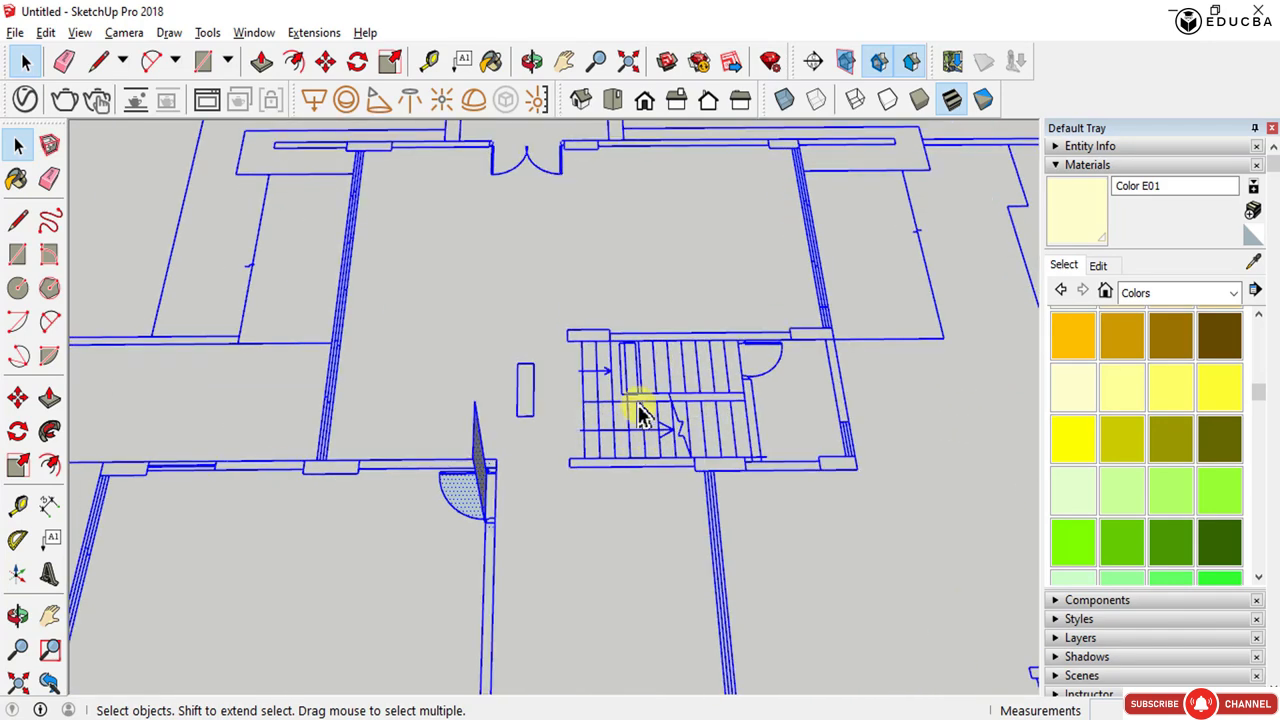
right_click(640, 410)
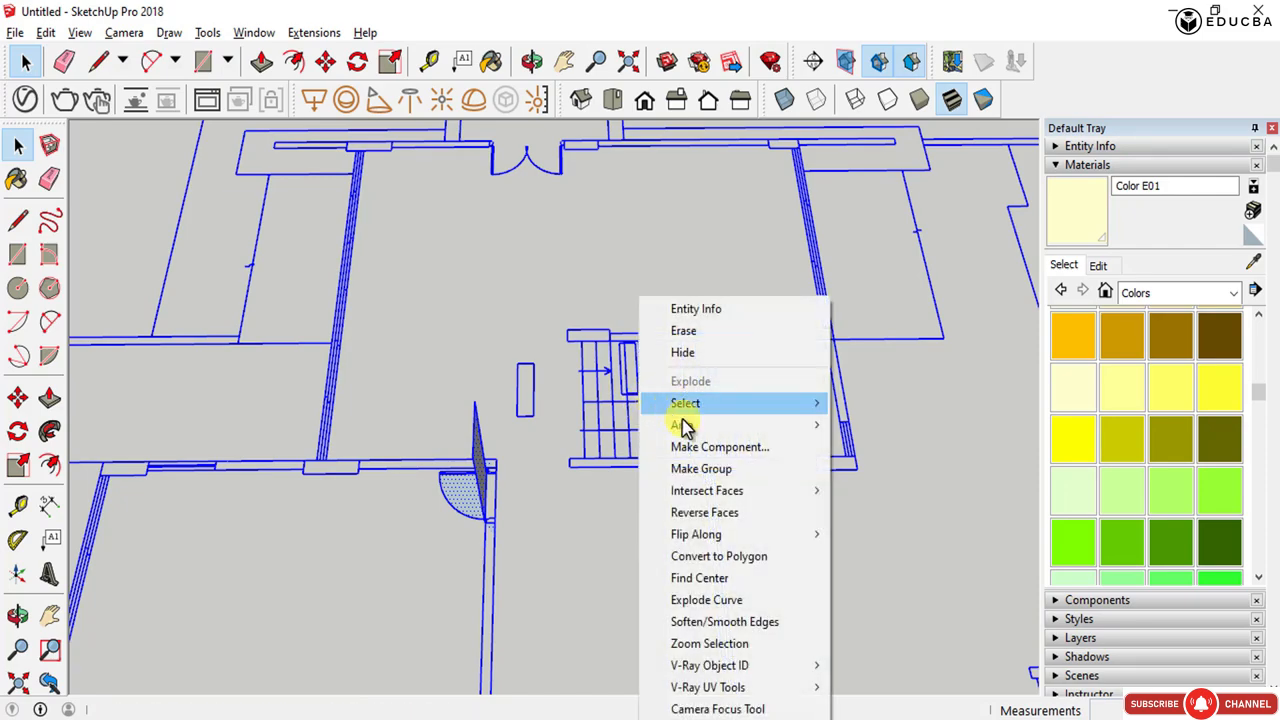
left_click(713, 470)
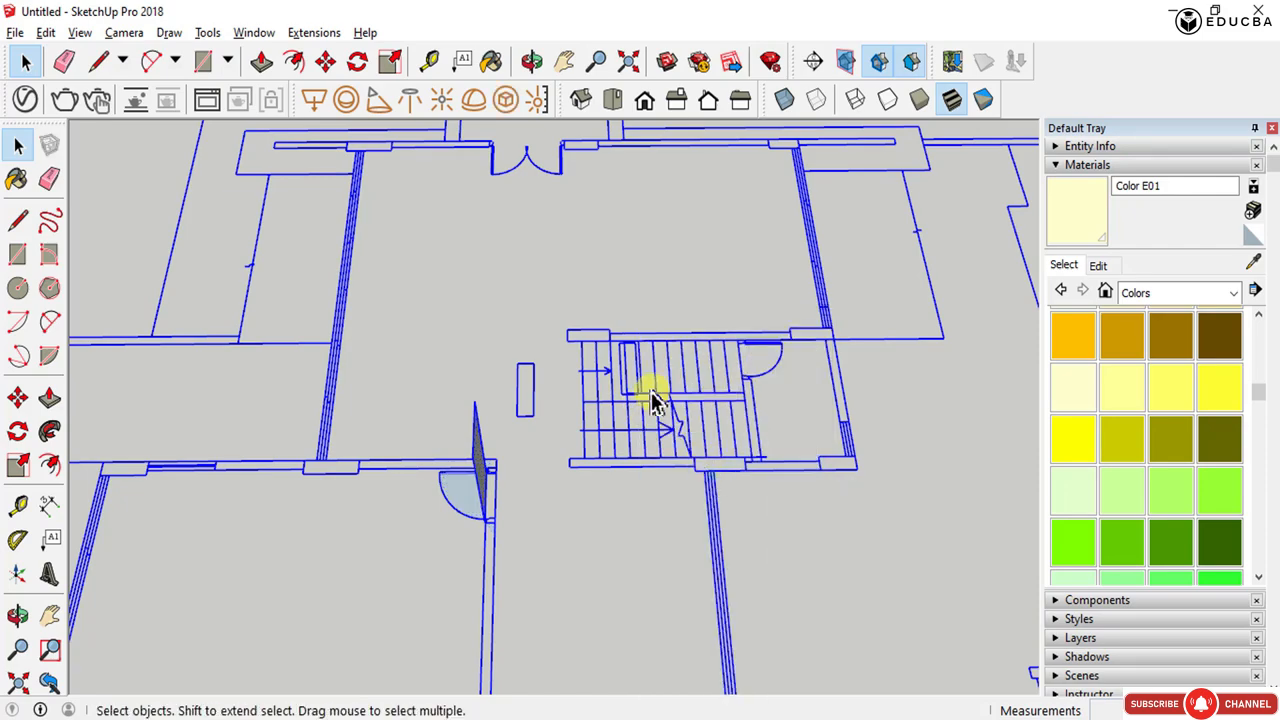
- Select and delete the leftover vertical wall fragments standing above the grouped plan
scroll(651, 402, "down", 5)
middle_click_drag(651, 406, 394, 280)
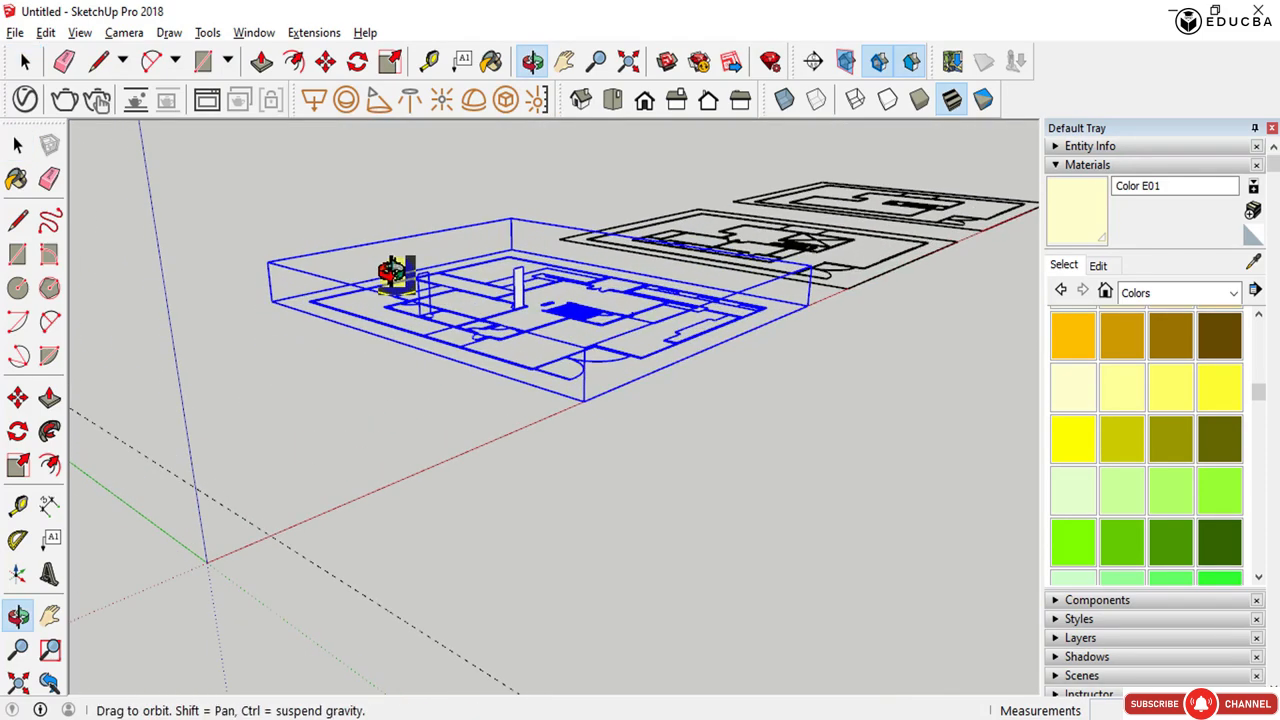
scroll(520, 290, "up", 5)
double_click(476, 268)
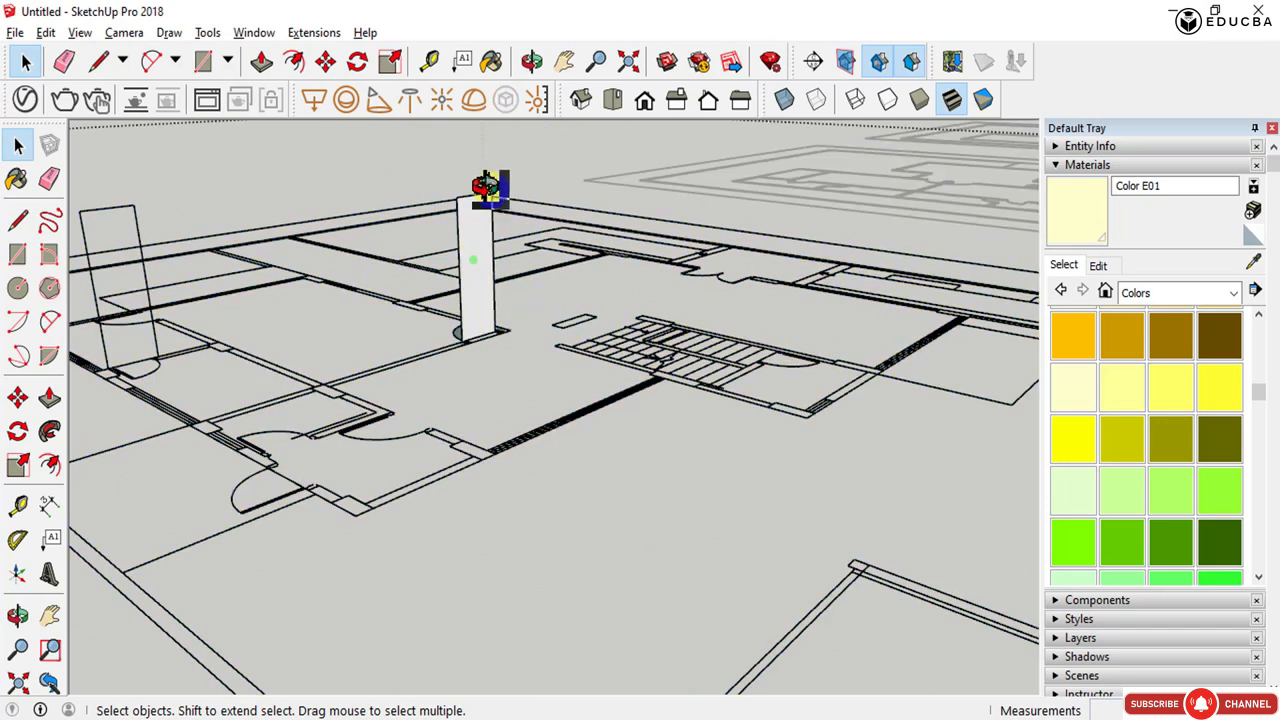
middle_click_drag(490, 188, 550, 185)
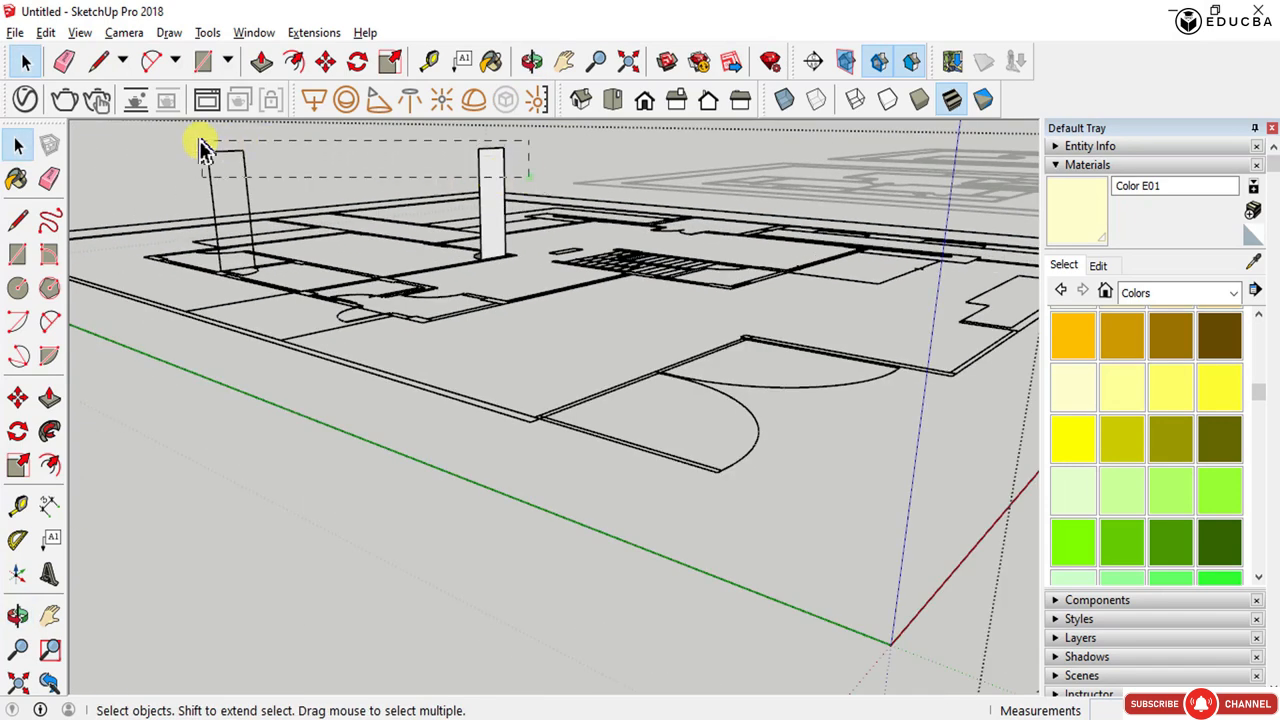
key("Delete")
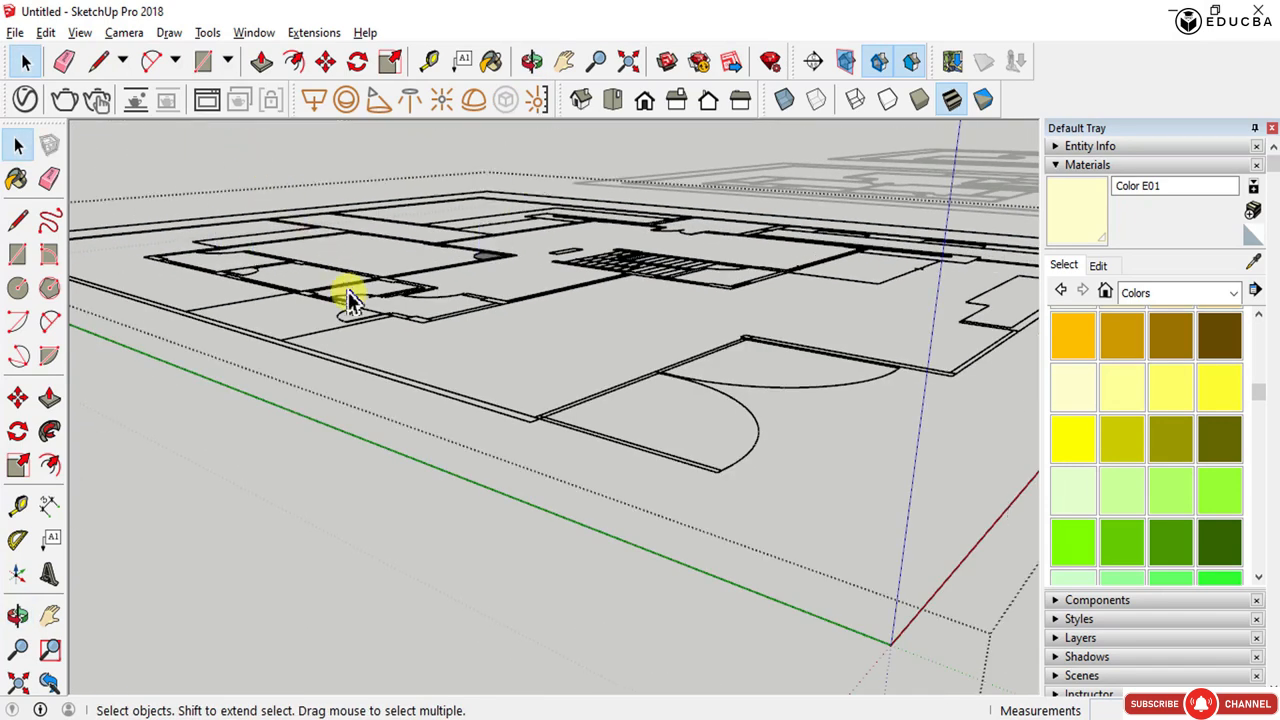
- Paste the copied walls in place and make the pasted geometry into a group
key("Escape")
middle_click_drag(360, 312, 626, 512)
scroll(640, 485, "down", 6)
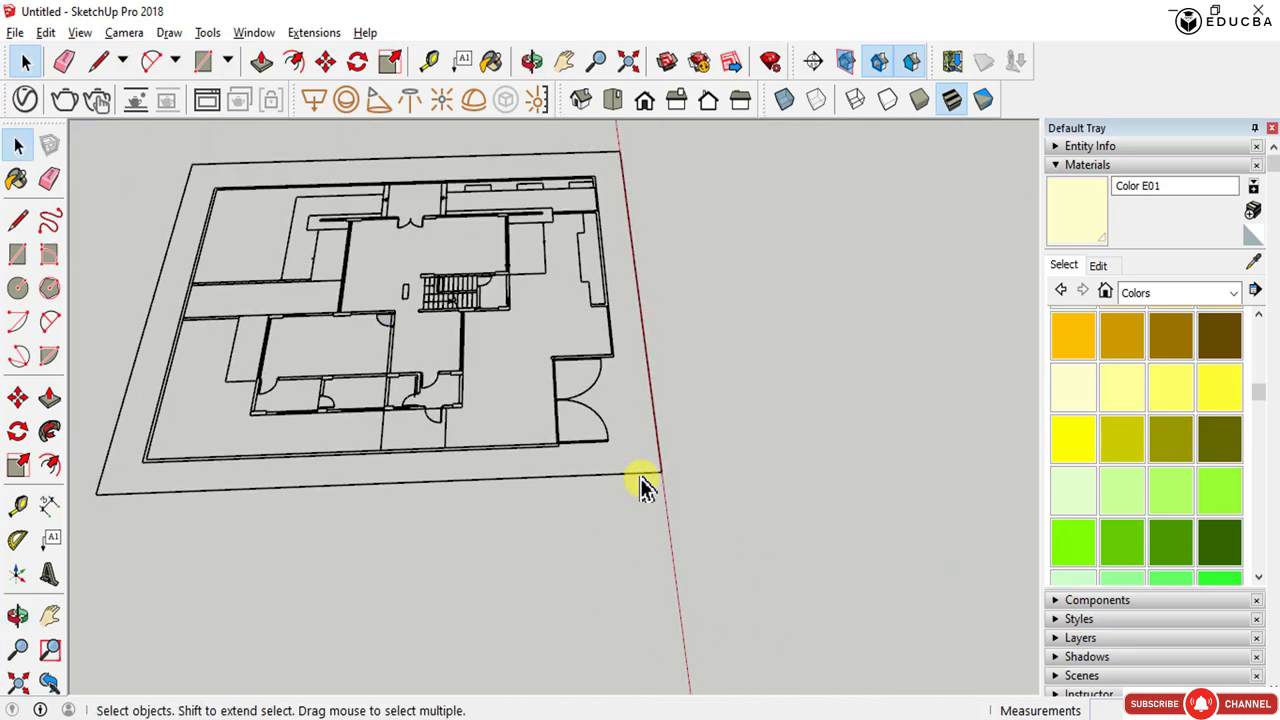
left_click(46, 33)
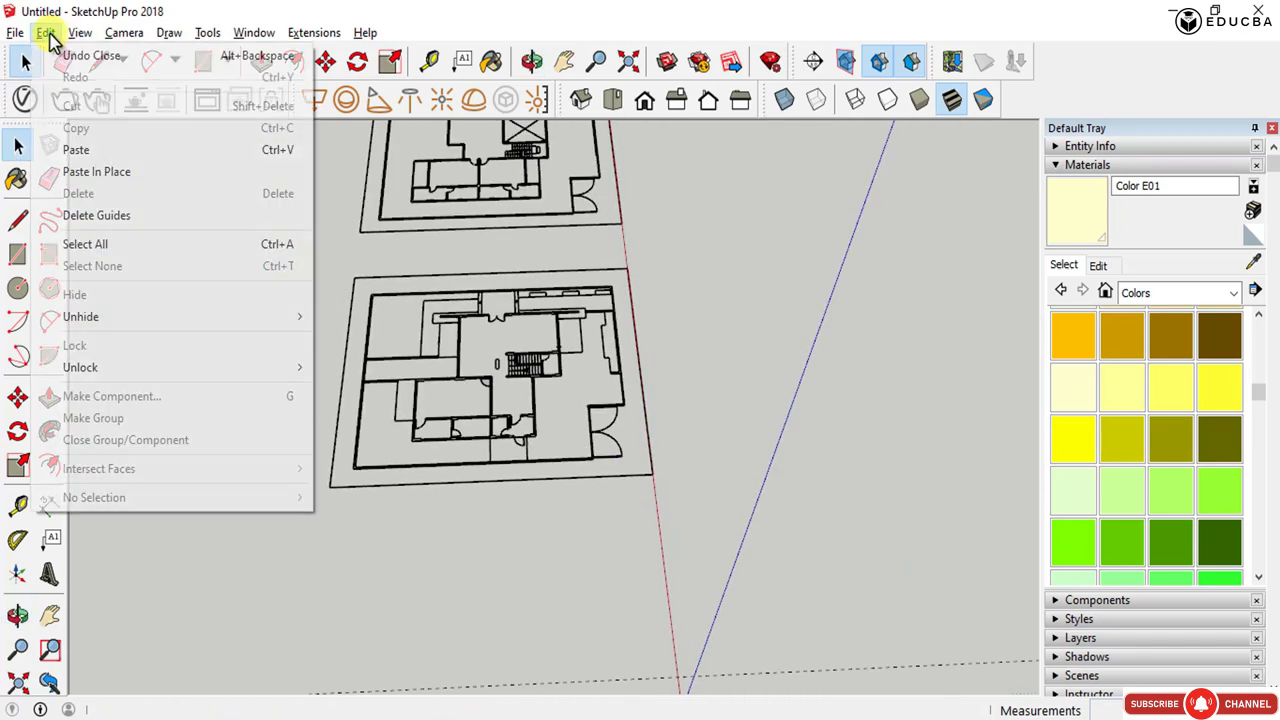
left_click(123, 175)
scroll(452, 381, "up", 10)
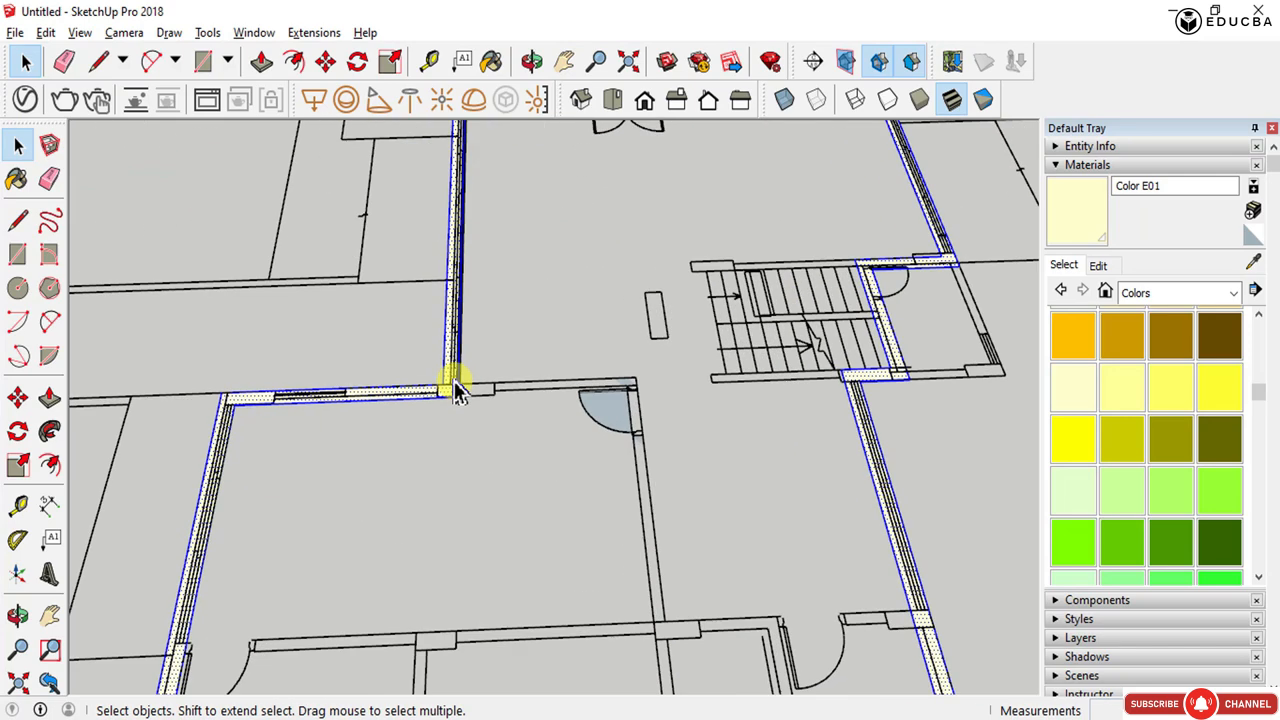
right_click(447, 393)
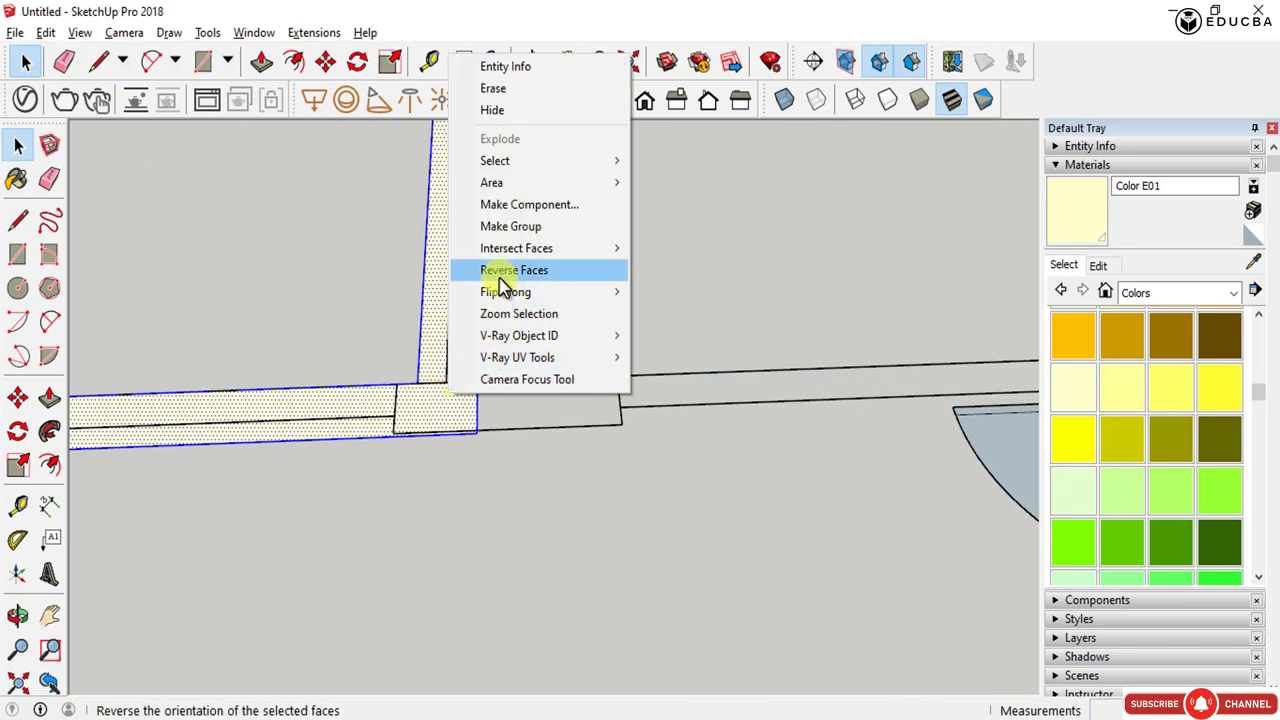
left_click(508, 232)
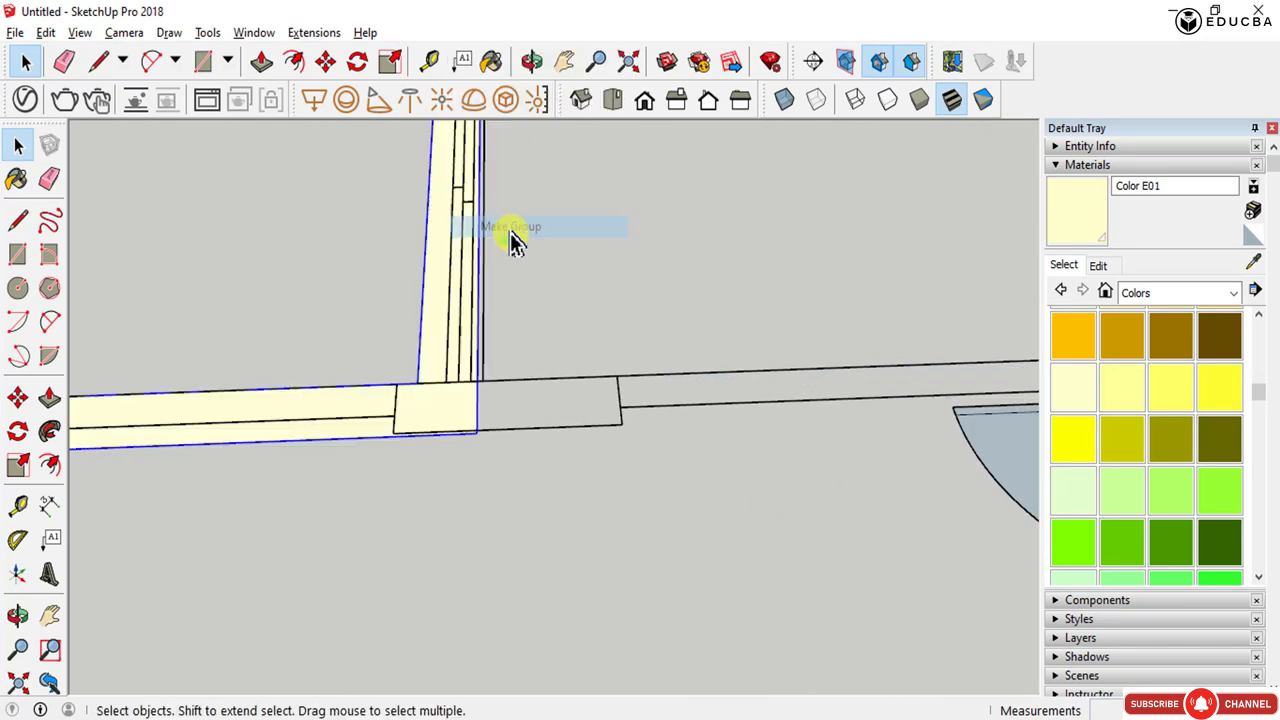
- Inside the wall group, draw a rectangle closing the gap over a wall opening, then delete the extra floor face it creates
scroll(563, 426, "down", 10)
middle_click_drag(462, 430, 457, 523)
scroll(457, 523, "up", 8)
scroll(420, 470, "up", 3)
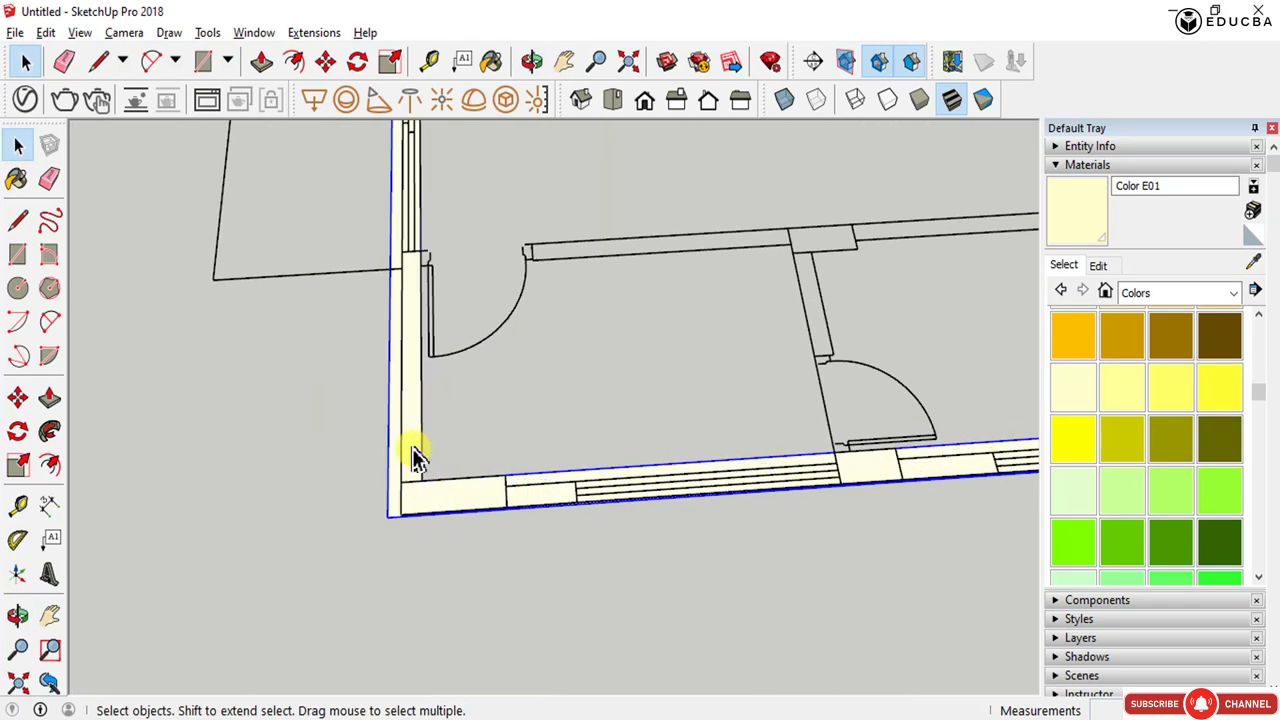
double_click(414, 448)
scroll(649, 526, "down", 3)
middle_click_drag(649, 526, 537, 471)
scroll(516, 568, "up", 5)
scroll(516, 568, "down", 6)
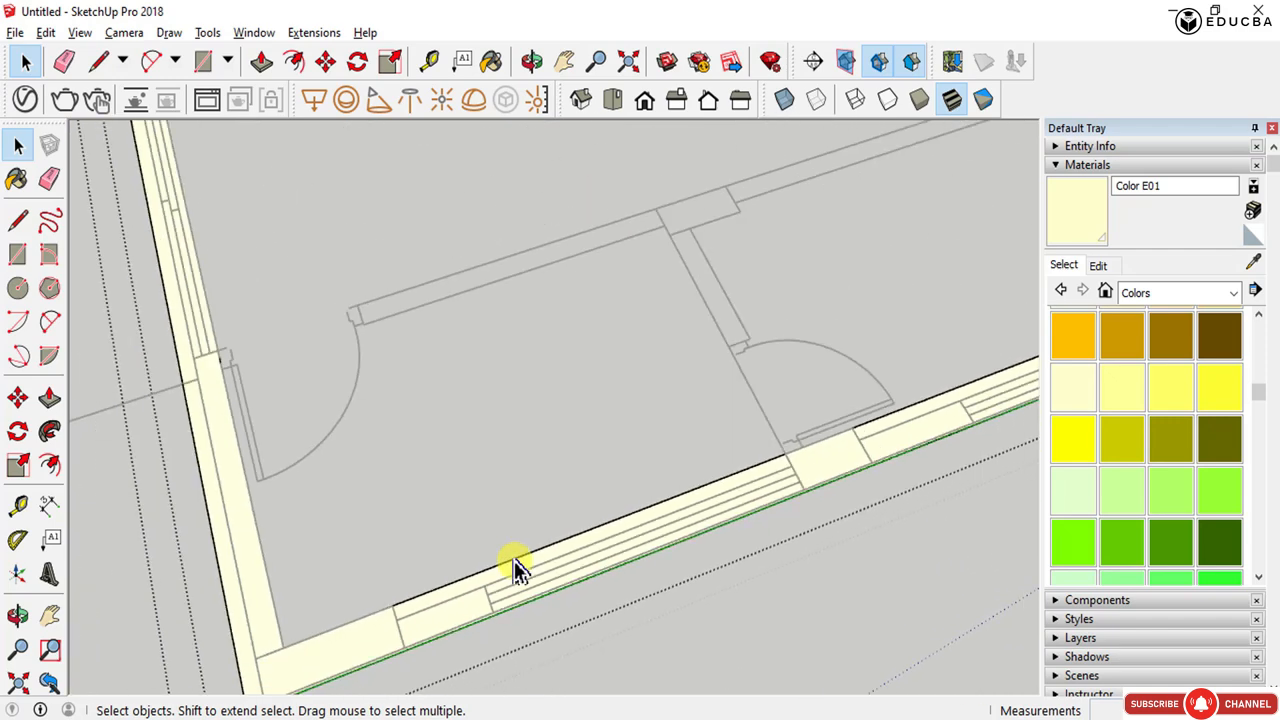
middle_click_drag(380, 585, 634, 510)
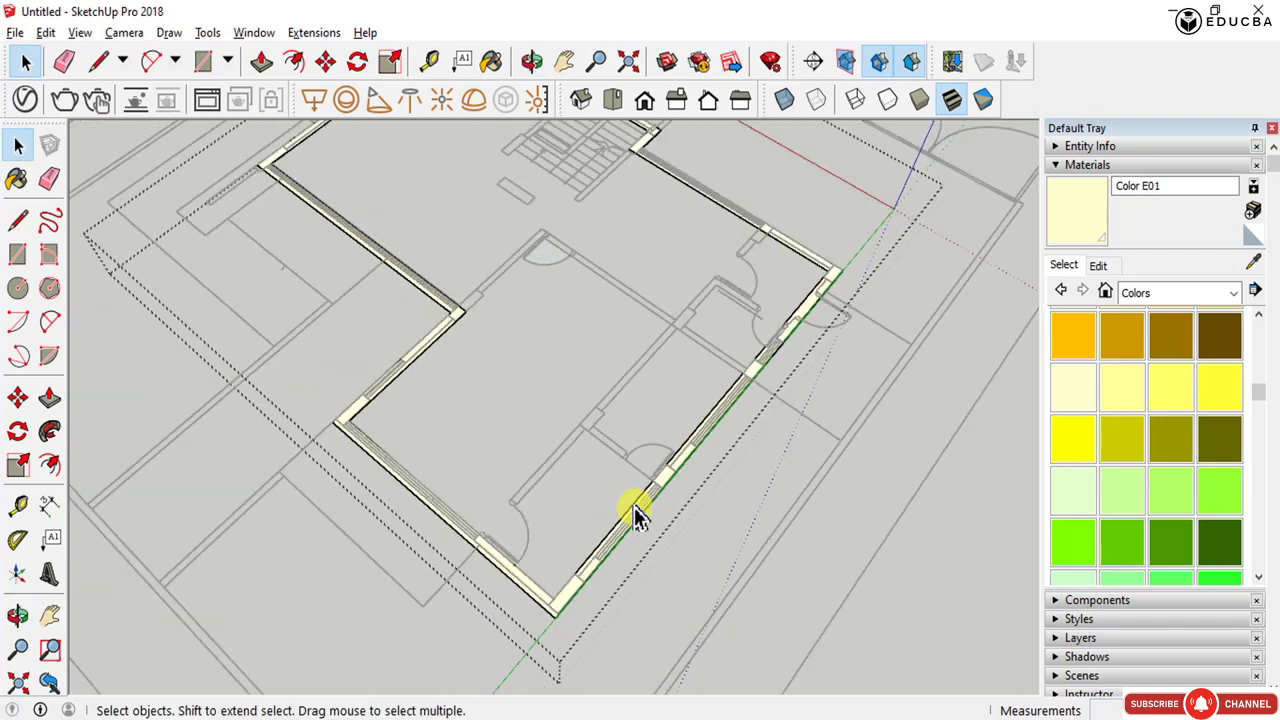
scroll(330, 385, "up", 5)
key("r")
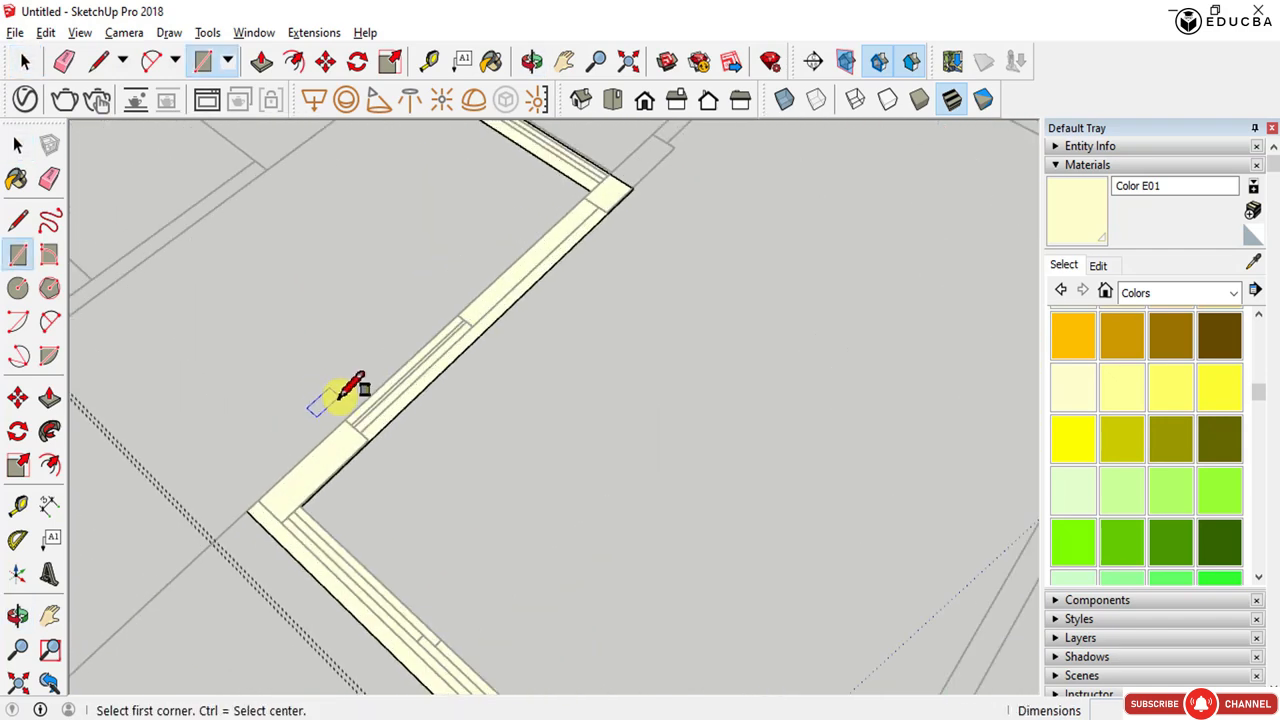
scroll(345, 415, "up", 2)
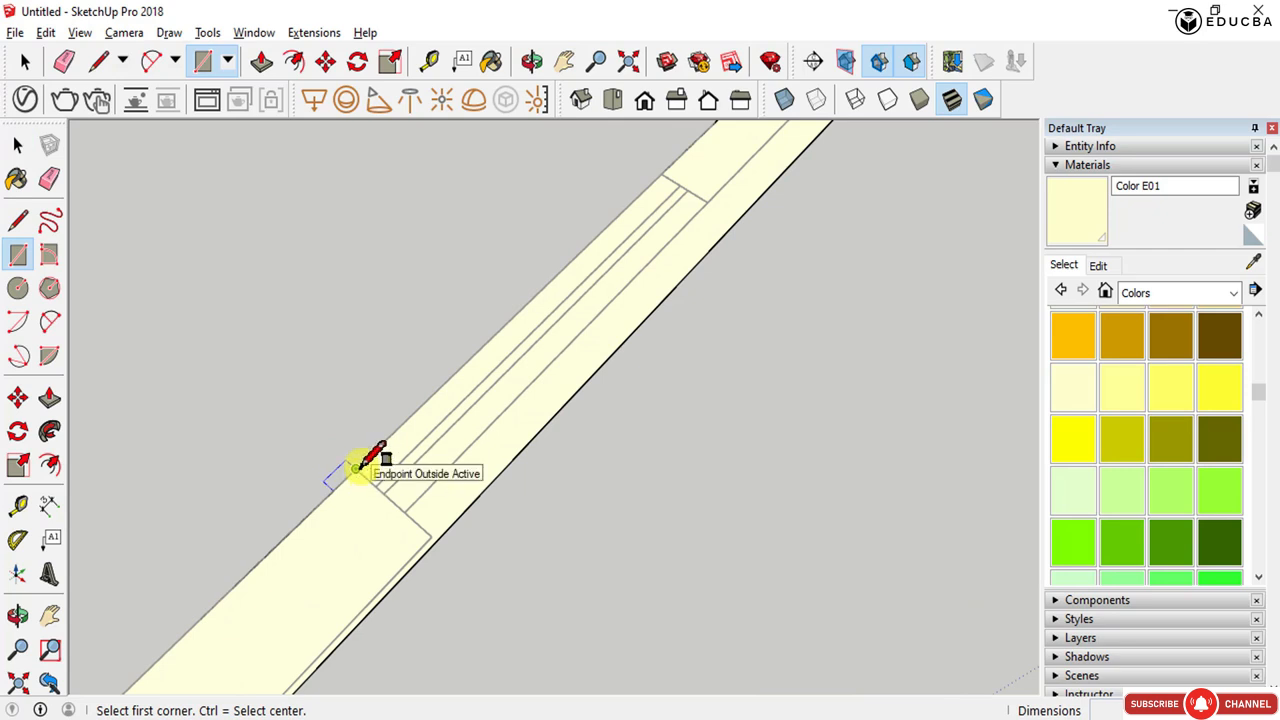
left_click(355, 468)
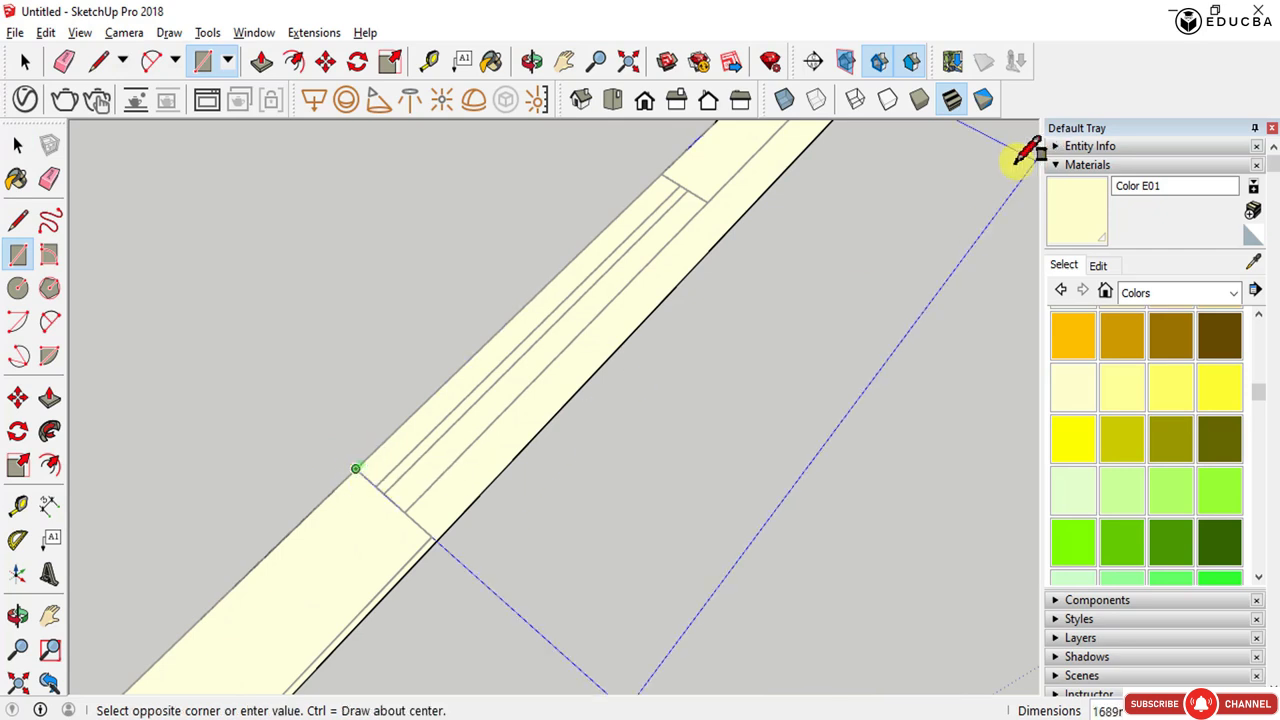
left_click(737, 218)
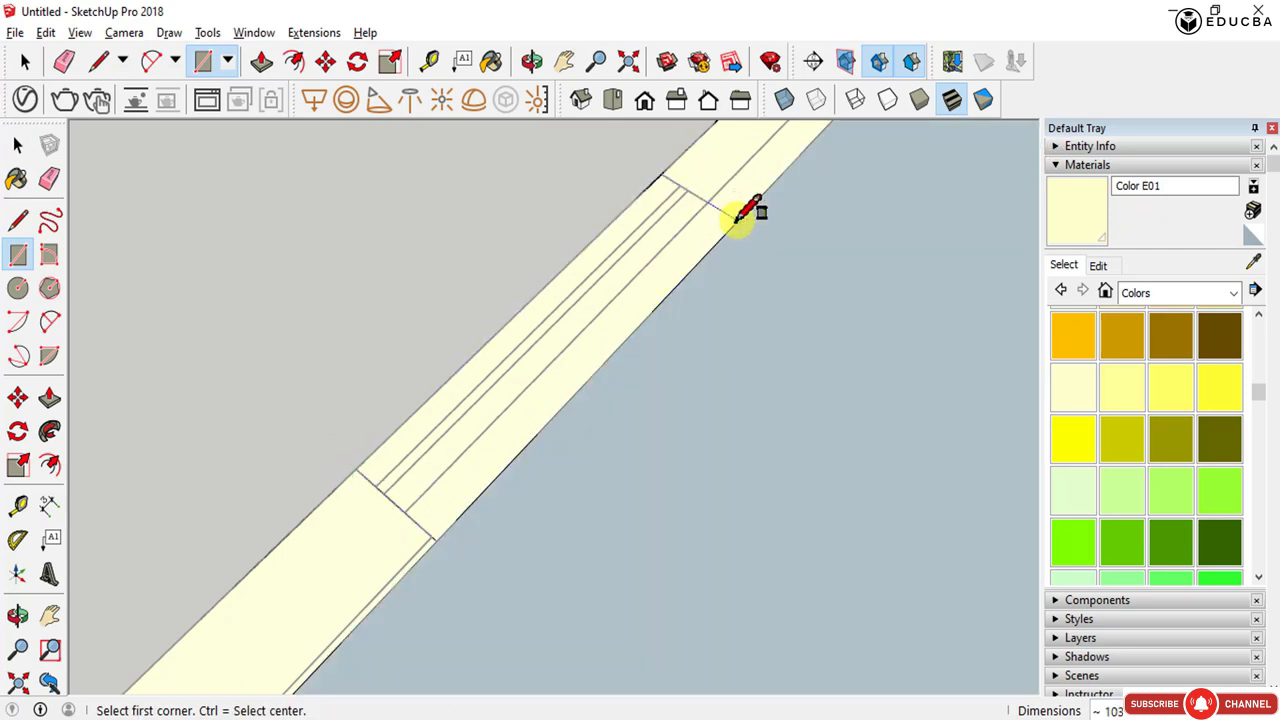
scroll(745, 209, "down", 5)
key("space")
left_click(699, 325)
key("Delete")
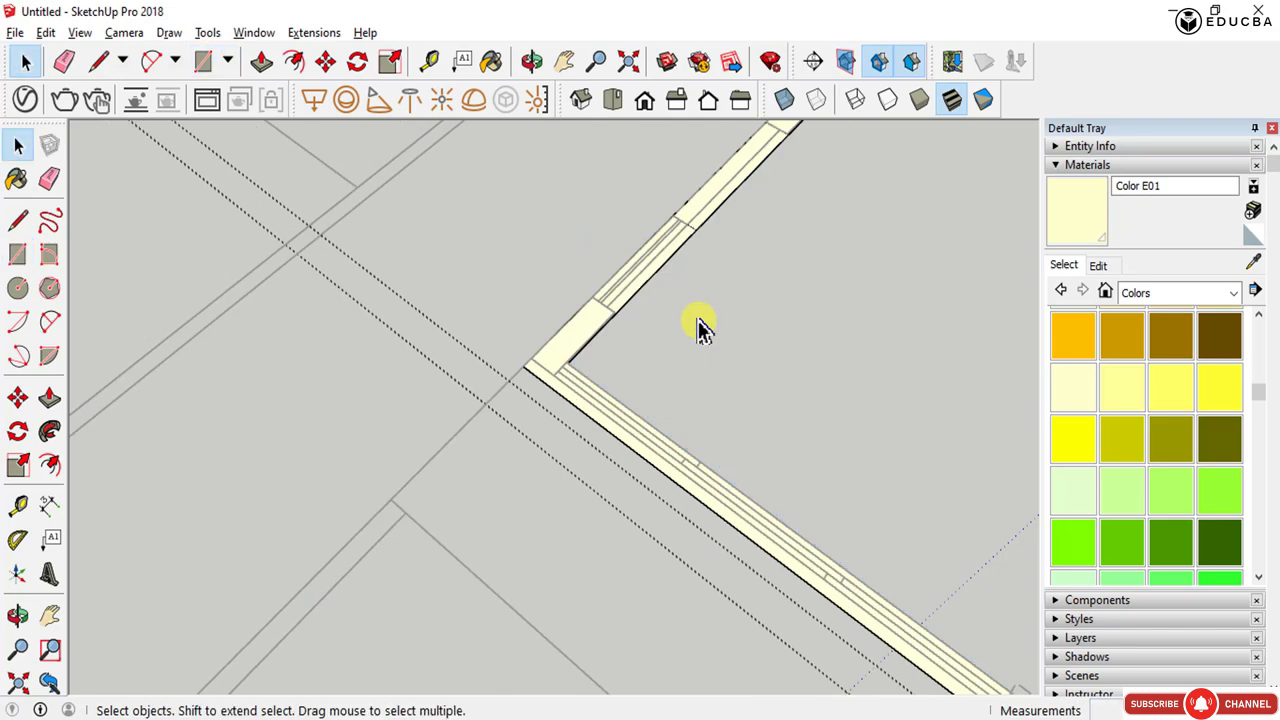
- Draw a rectangle closing the gap over the lower wall's opening and delete the floor face it creates
scroll(535, 370, "down", 3)
scroll(515, 384, "down", 3)
middle_click_drag(515, 384, 722, 438)
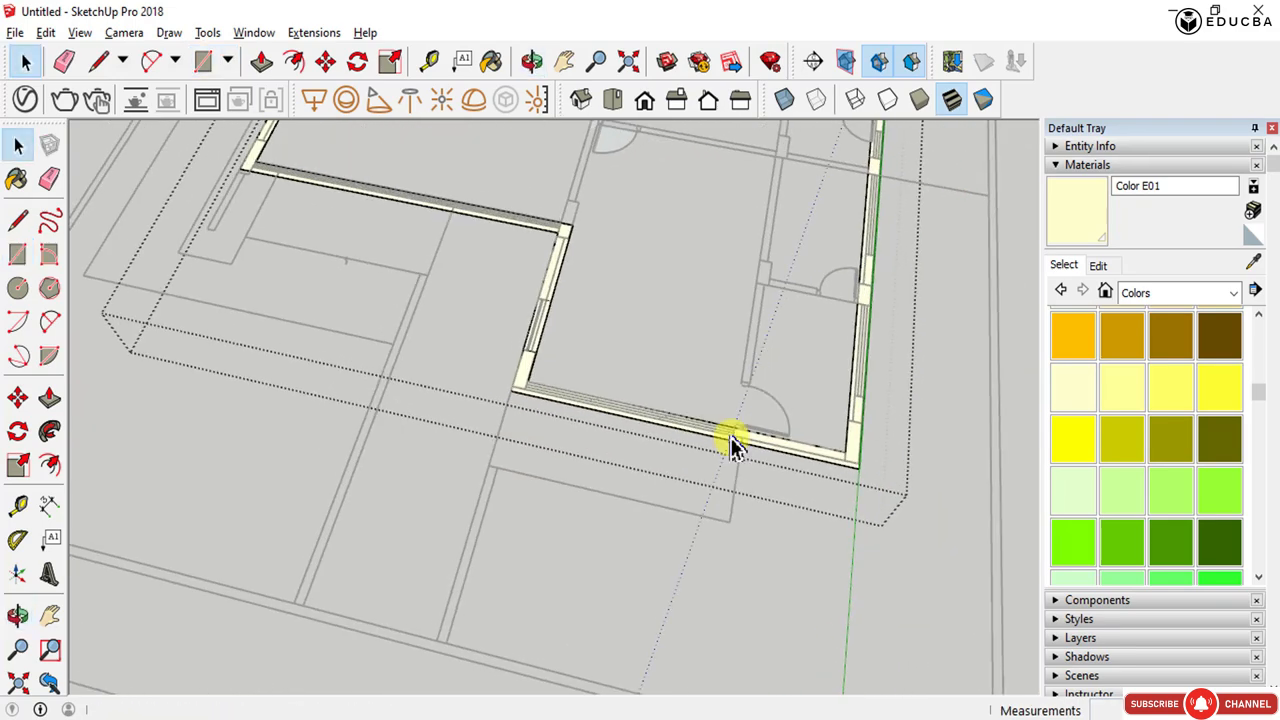
key("r")
scroll(730, 435, "up", 4)
scroll(730, 435, "up", 3)
left_click(741, 420)
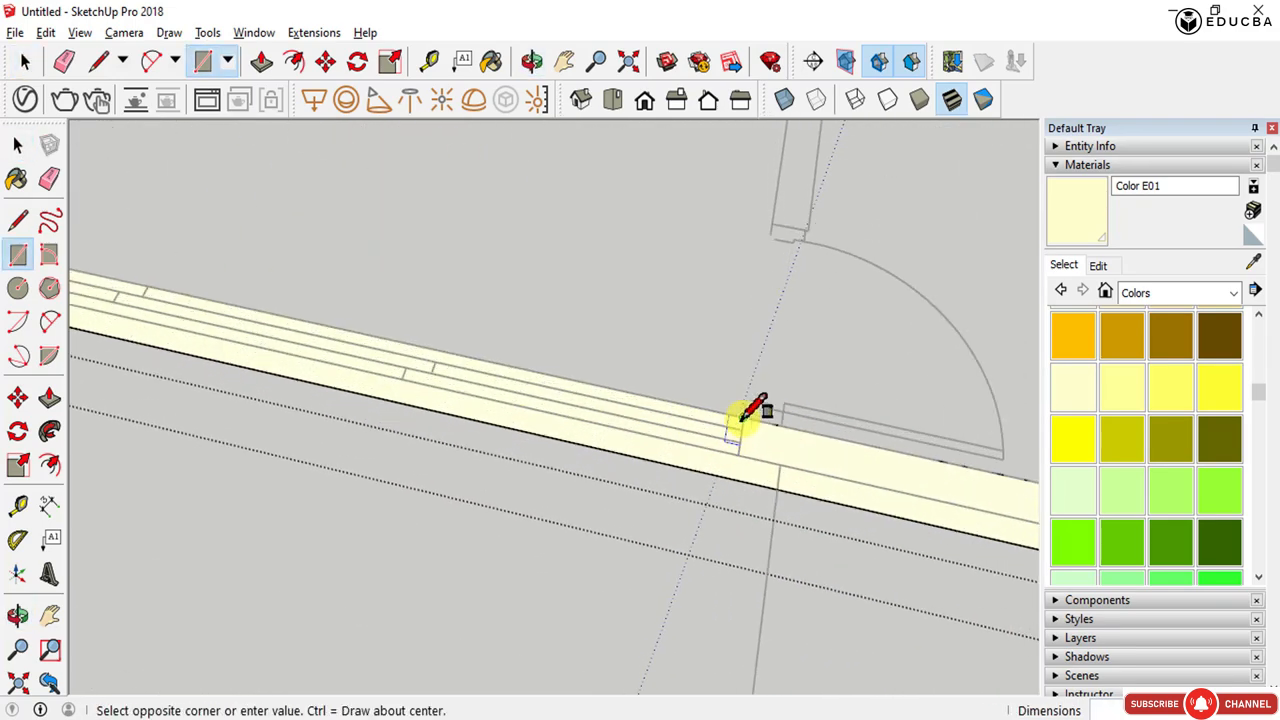
scroll(700, 400, "down", 3)
left_click(157, 320)
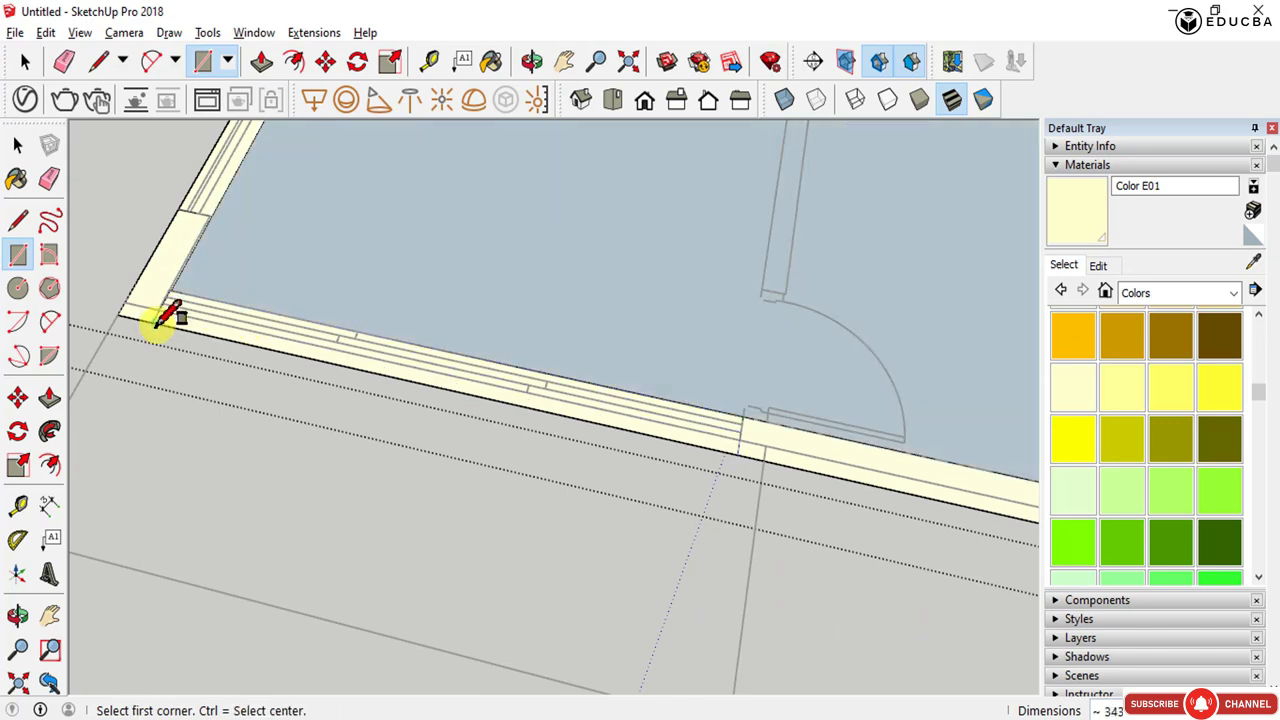
key("space")
scroll(323, 251, "down", 3)
left_click(323, 251)
key("Delete")
scroll(325, 300, "up", 4)
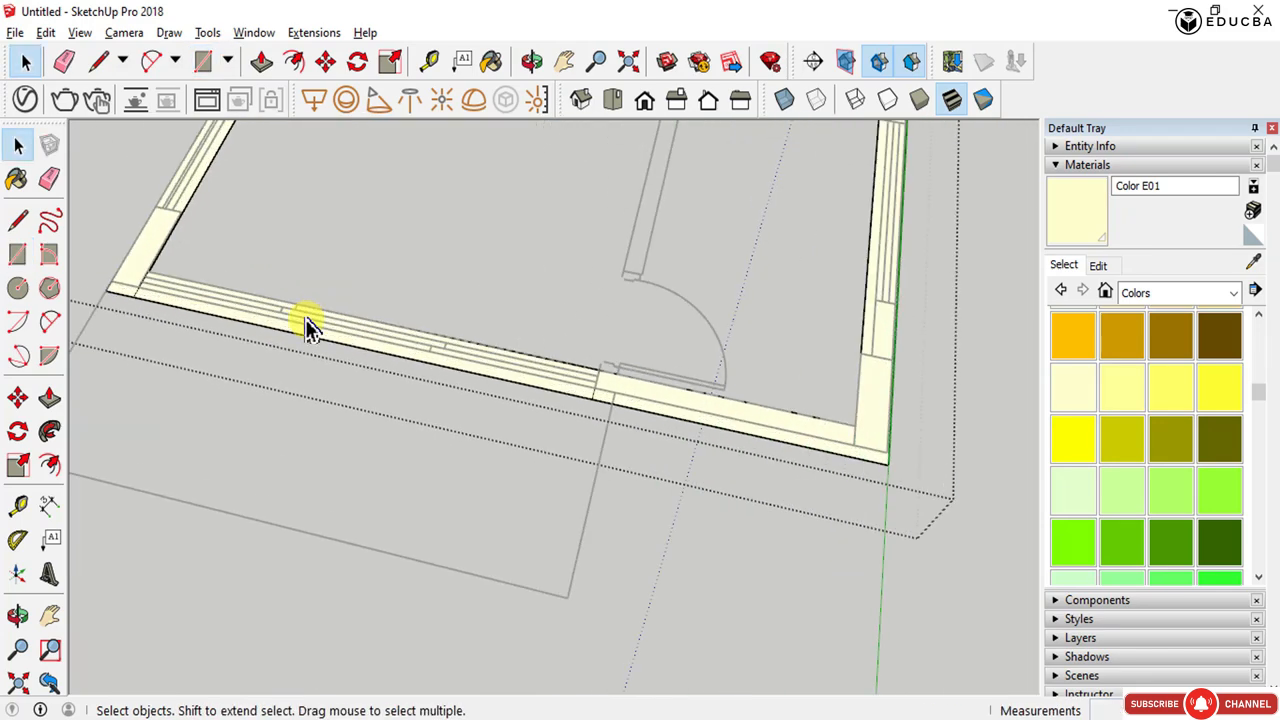
- Draw a rectangle closing the gap over the opening in the right-hand wall
left_click(310, 328)
left_click(196, 188)
scroll(320, 351, "down", 3)
scroll(457, 309, "up", 4)
scroll(458, 312, "up", 1)
key("r")
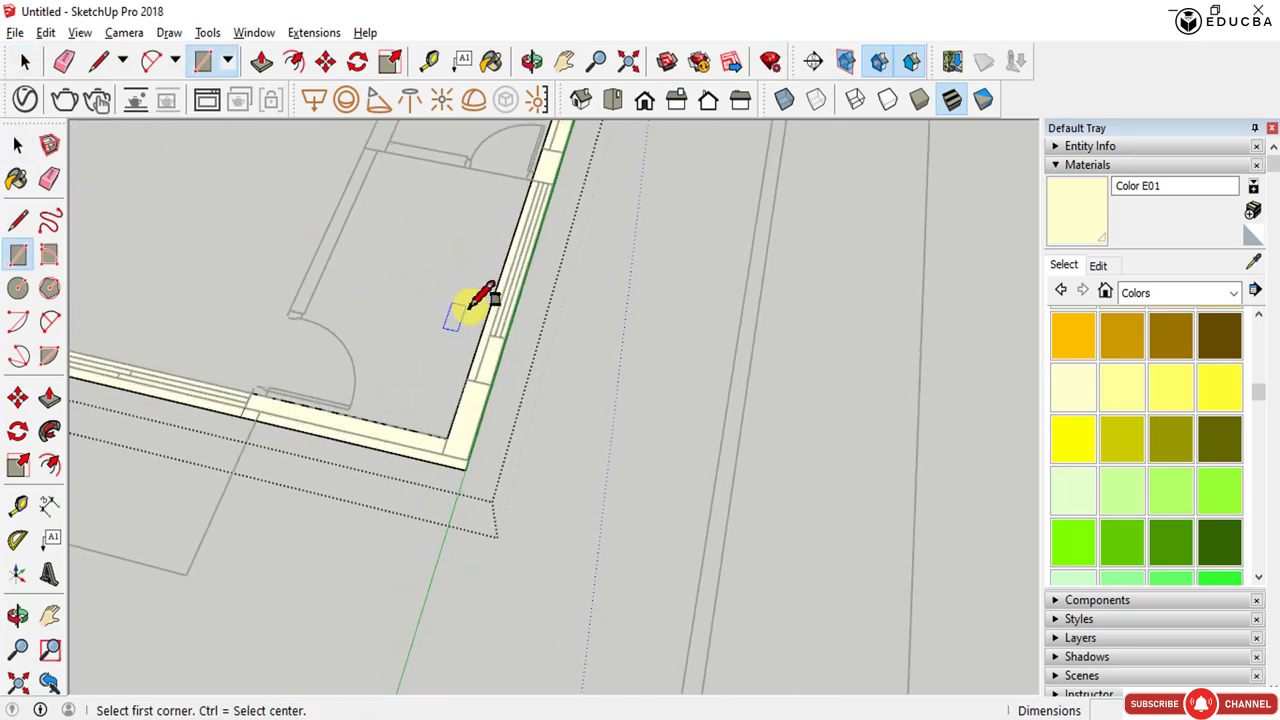
left_click(490, 382)
left_click(531, 180)
mouse_move(531, 180)
middle_mouse_down()
mouse_move(380, 343)
mouse_move(312, 350)
middle_mouse_up()
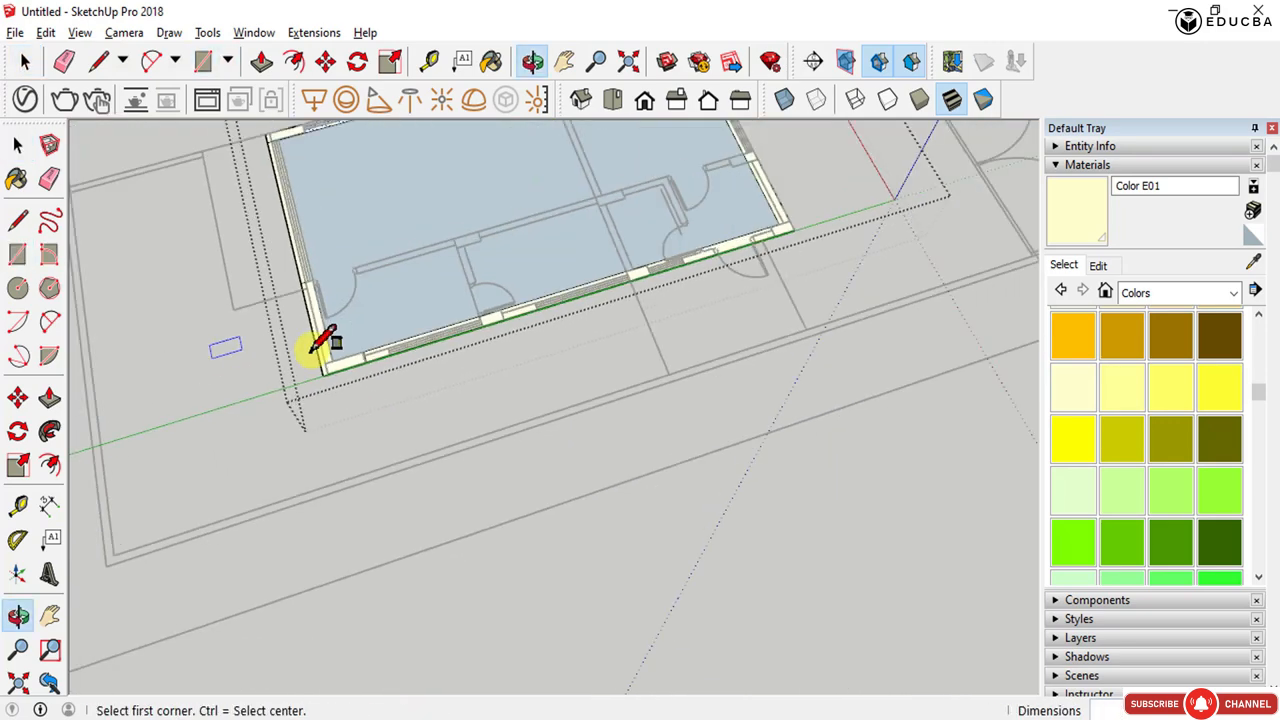
scroll(312, 350, "up", 5)
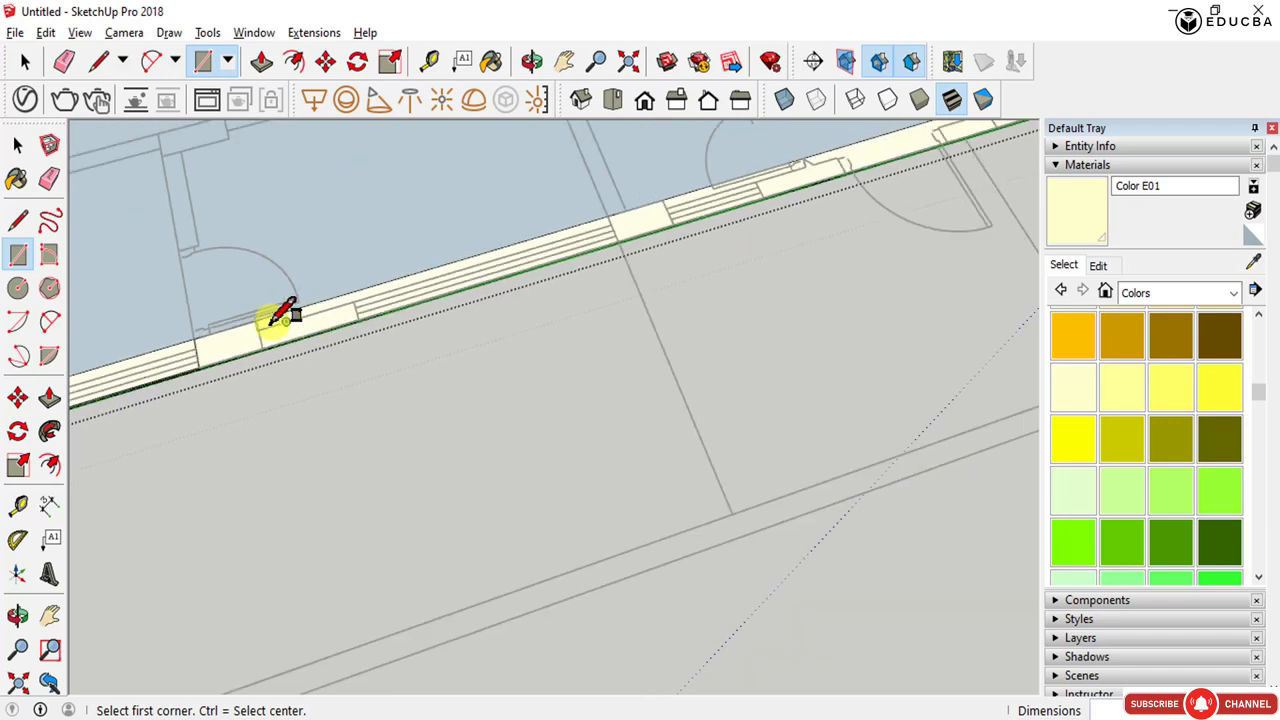
scroll(280, 308, "up", 1)
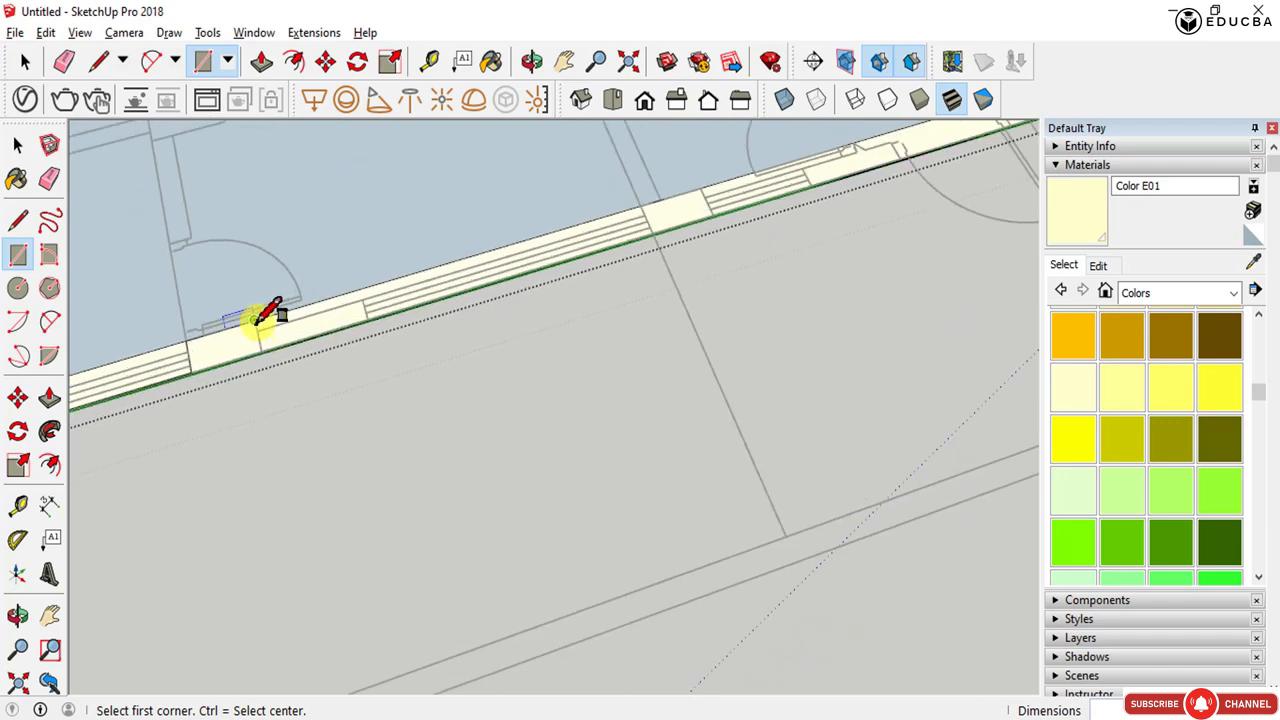
- Draw a rectangle closing the gap over the long opening in the lower wall
left_click(254, 320)
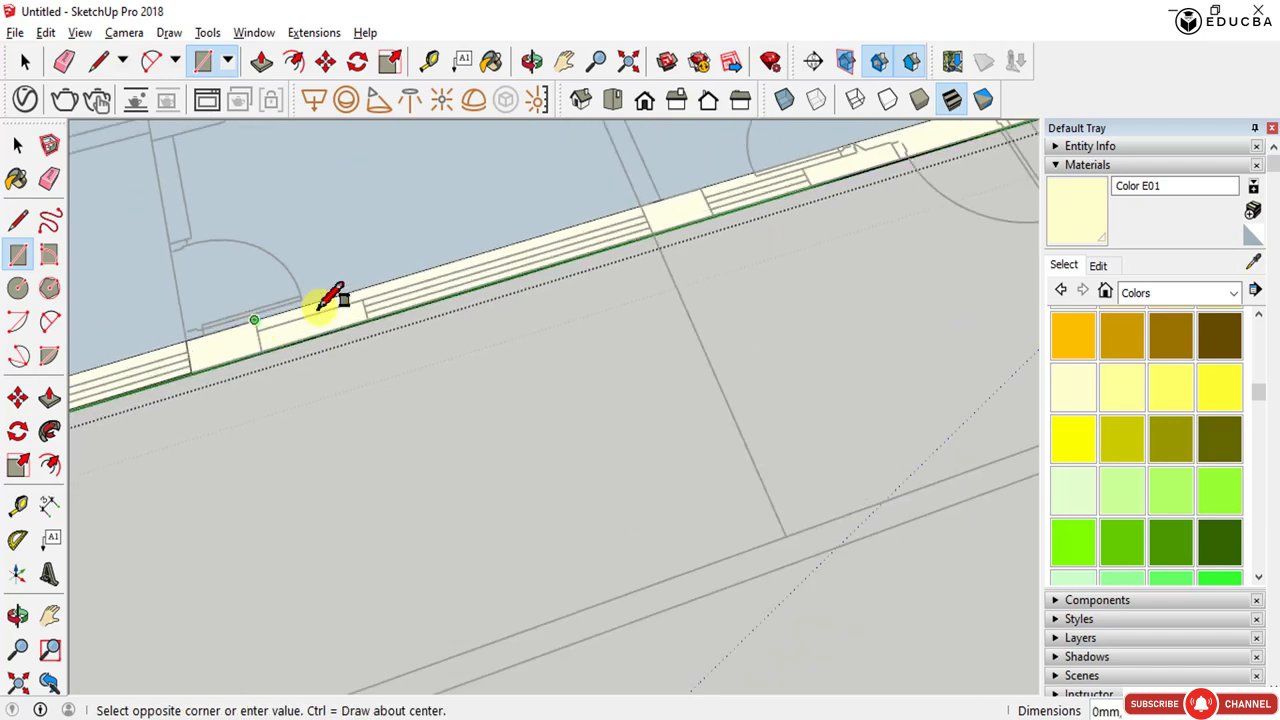
left_click(652, 235)
- Draw a rectangle closing the gap over the next opening along the same lower wall
left_click(699, 188)
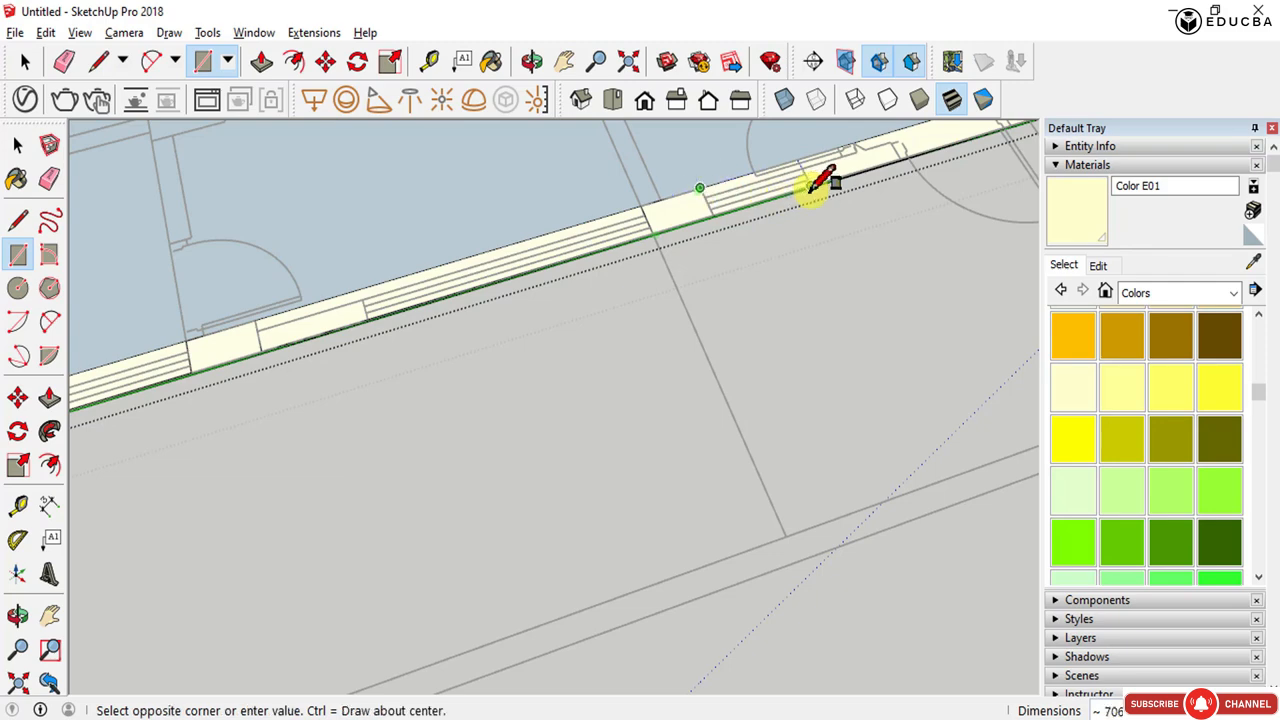
left_click(818, 185)
- Draw a rectangle closing the gap over the door opening further along the lower wall
scroll(657, 229, "down", 5)
scroll(640, 265, "up", 6)
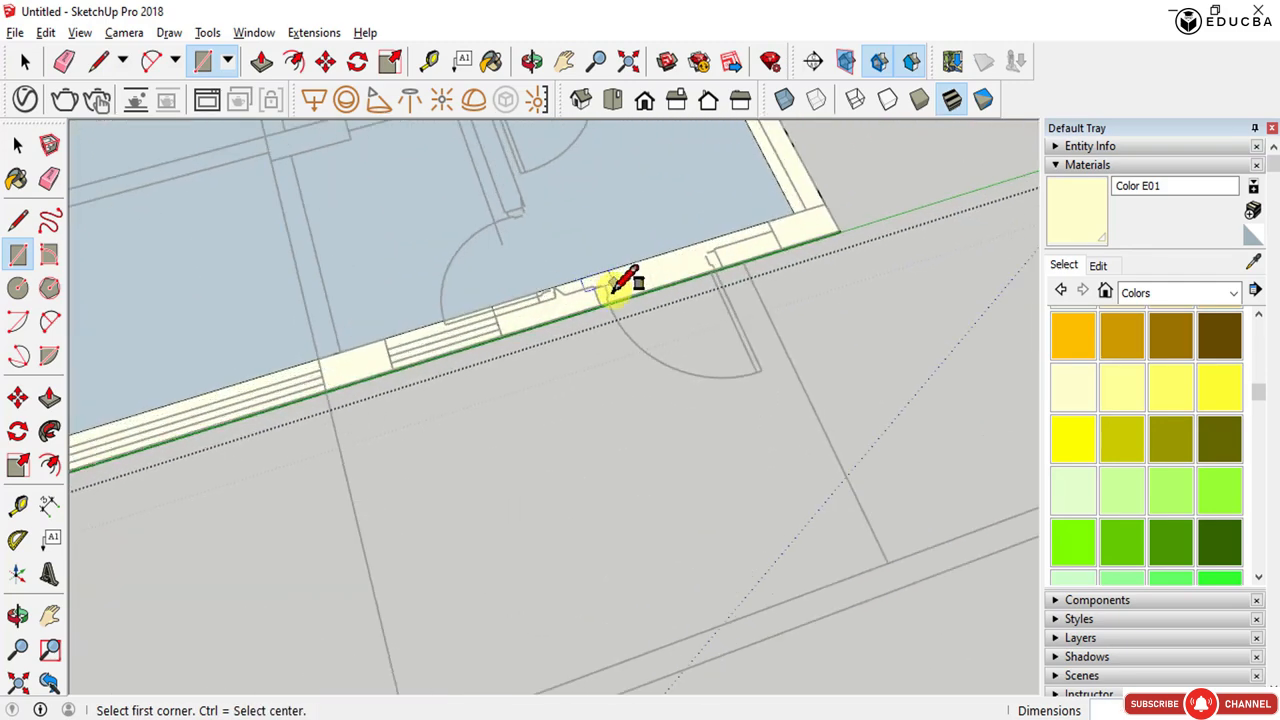
left_click(600, 304)
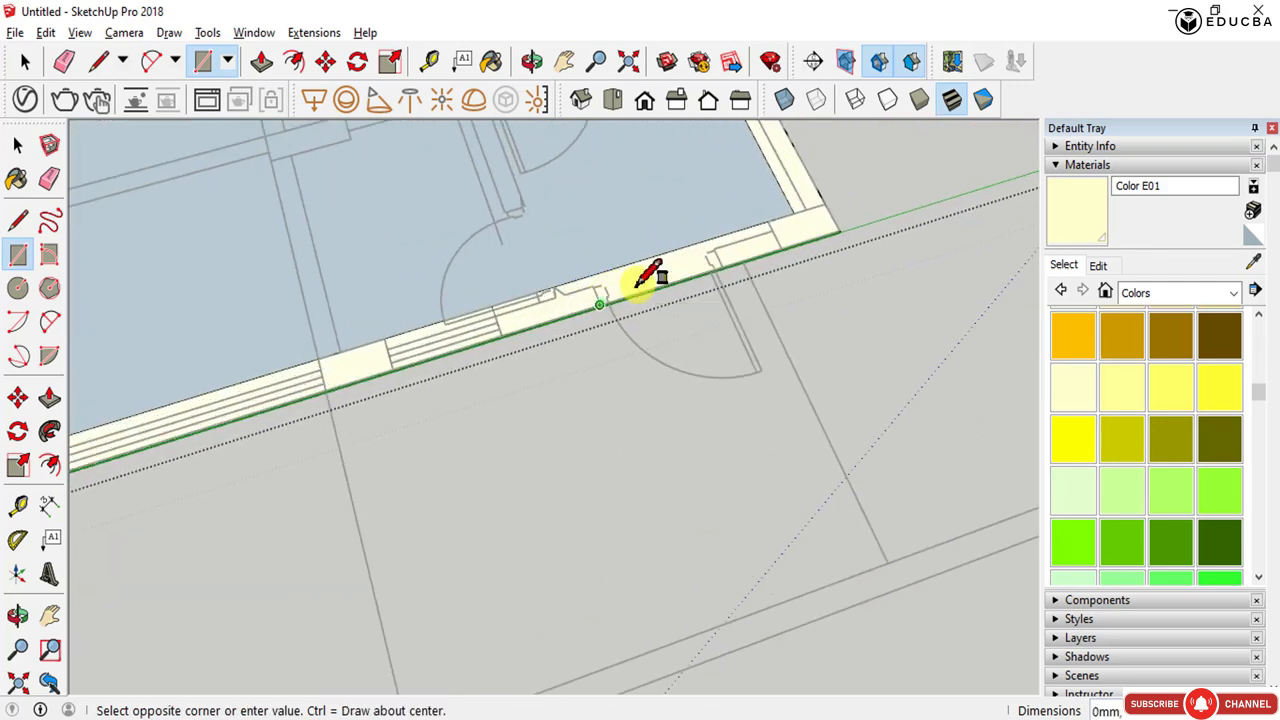
left_click(712, 233)
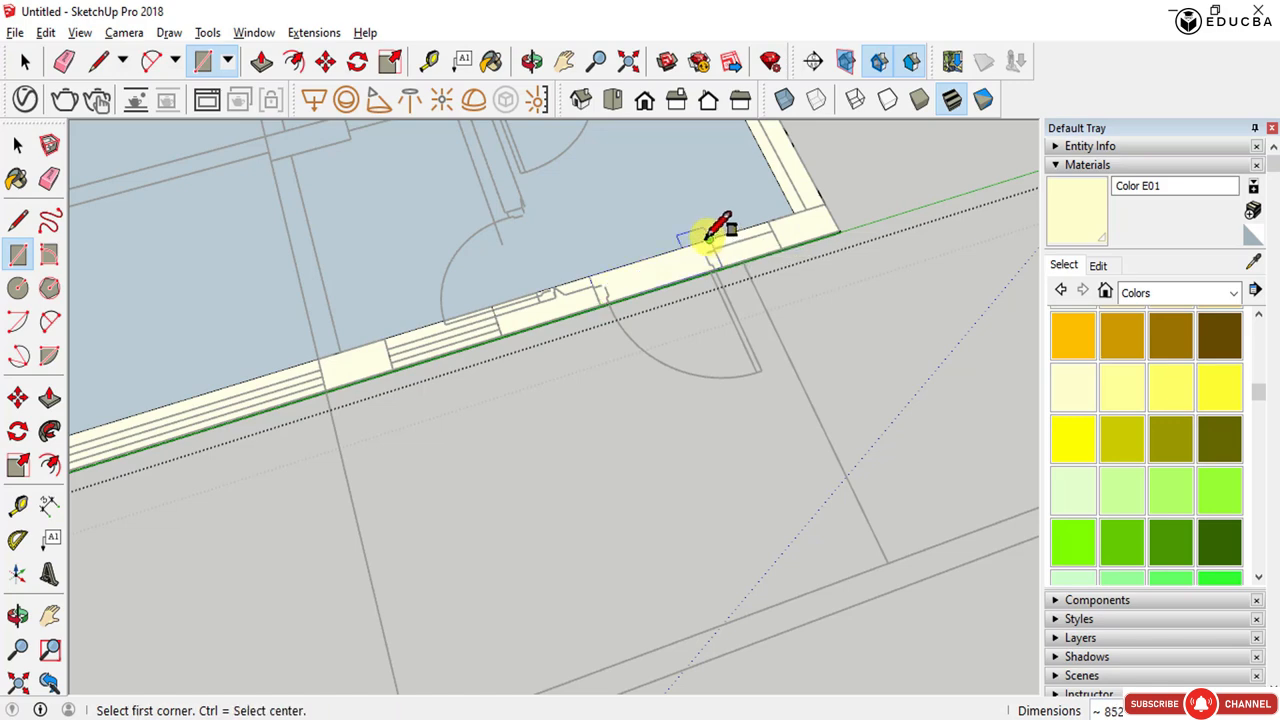
- Inspect the closed openings along the walls from different viewpoints
key("space")
scroll(657, 272, "down", 3)
scroll(655, 276, "up", 3)
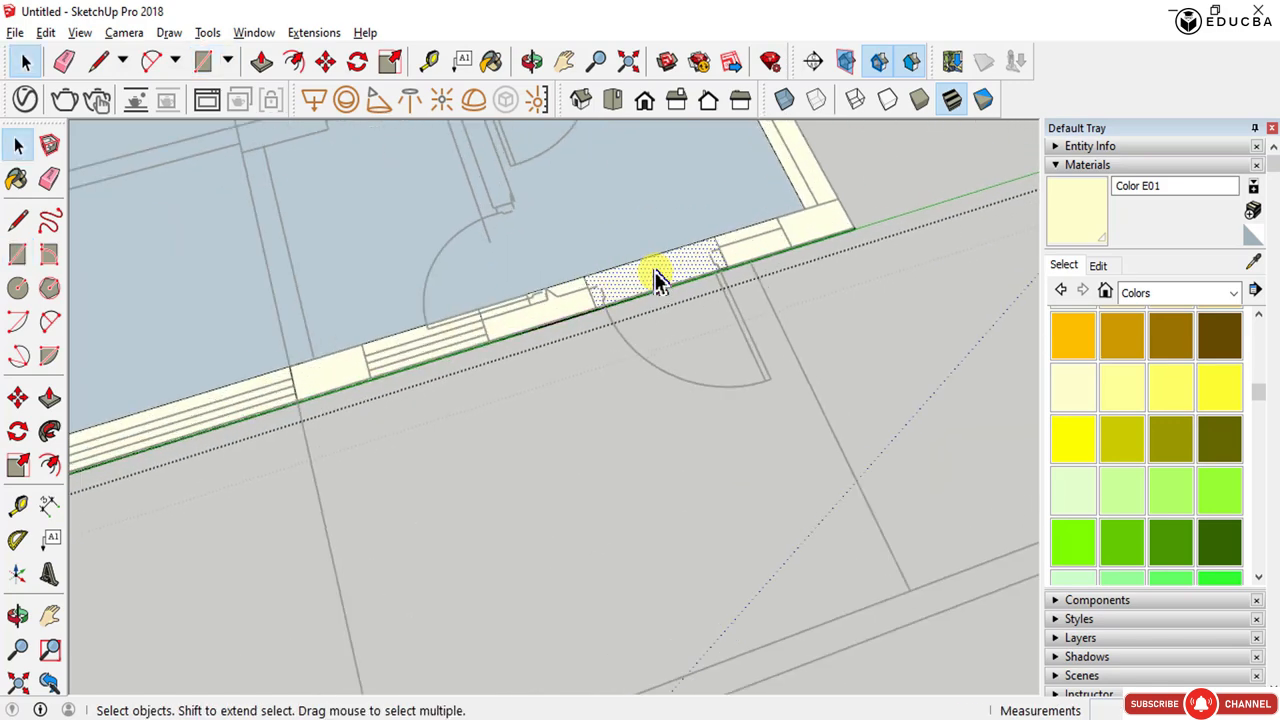
scroll(652, 279, "up", 4)
scroll(629, 320, "down", 4)
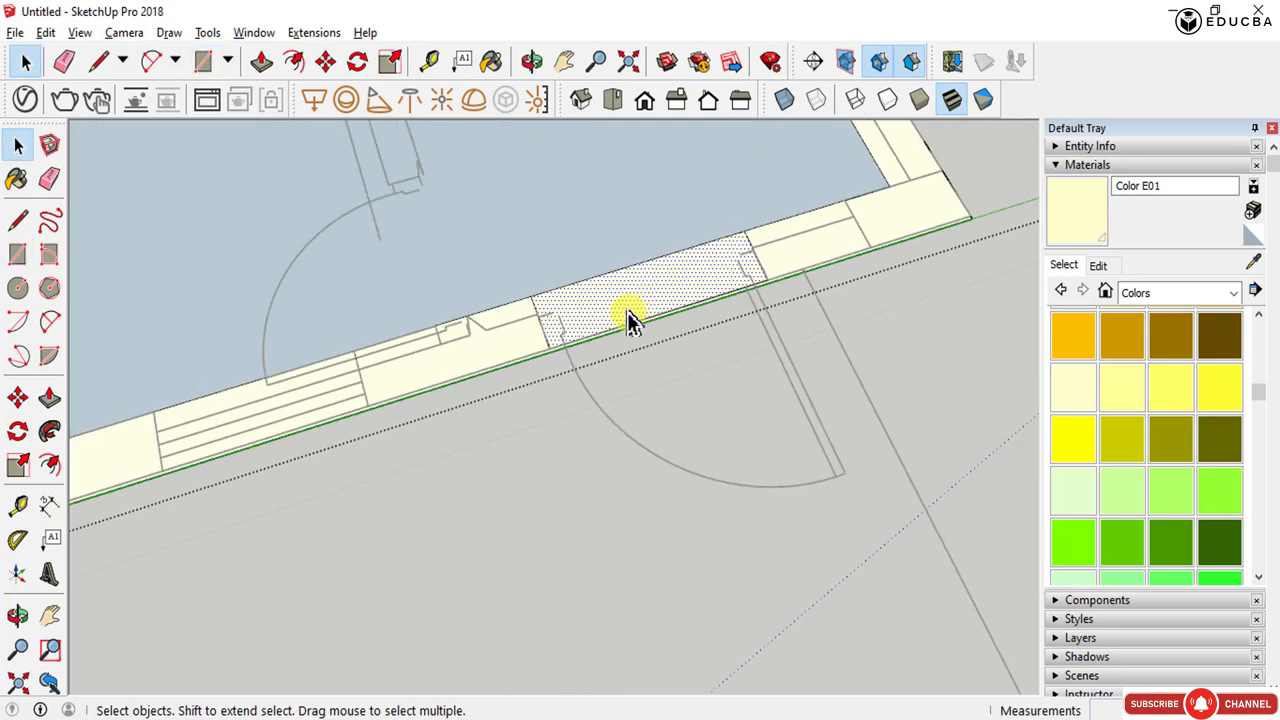
middle_click_drag(629, 320, 686, 309)
scroll(443, 380, "up", 3)
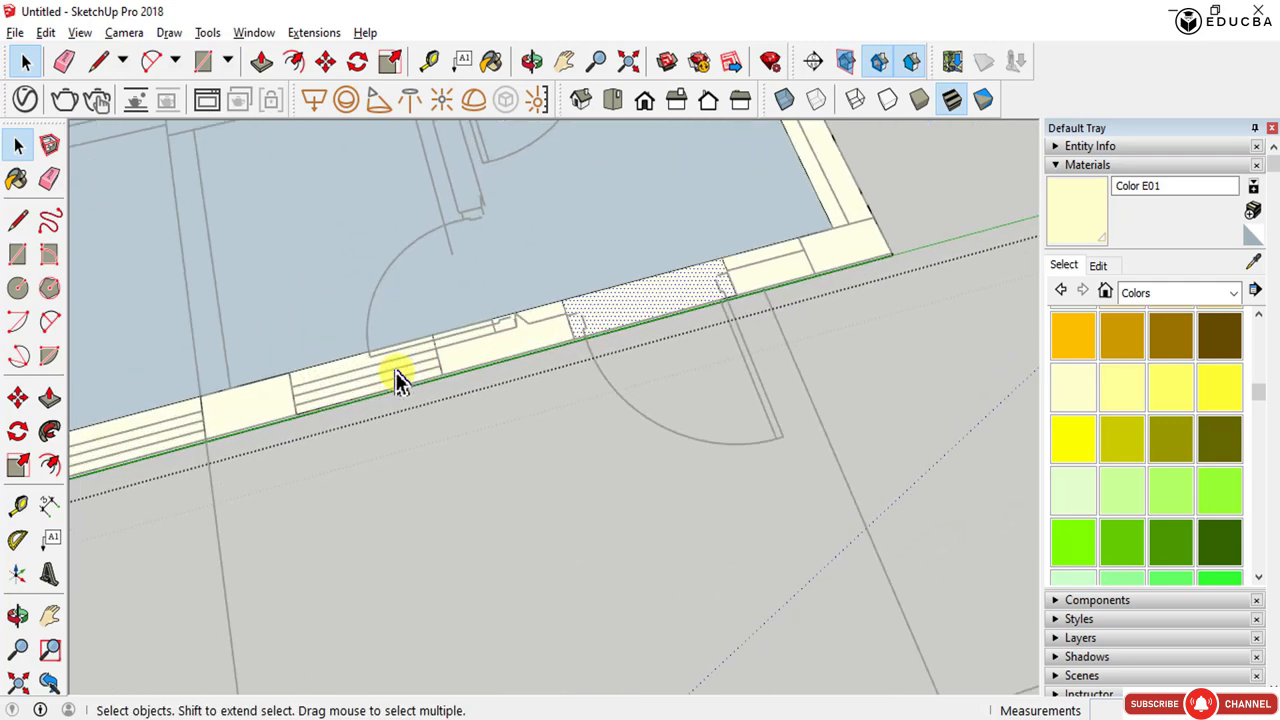
scroll(396, 378, "down", 3)
middle_click_drag(404, 368, 395, 367)
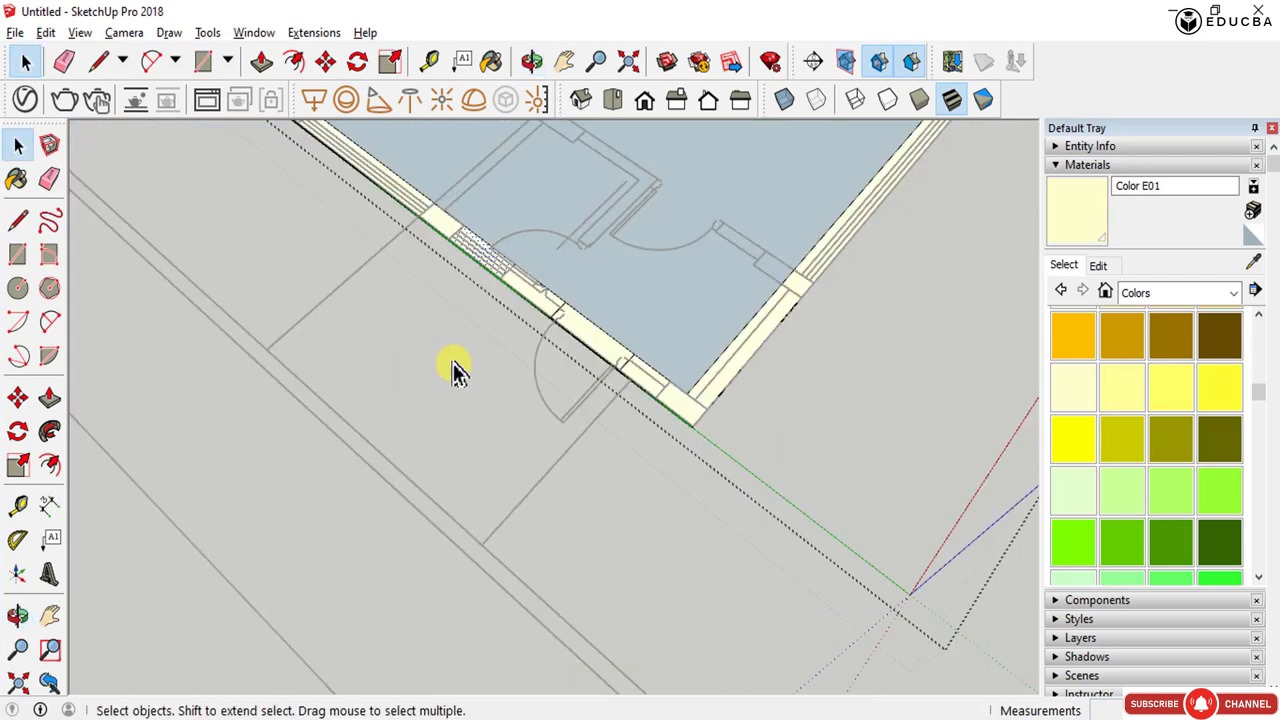
scroll(523, 386, "down", 4)
middle_click_drag(565, 398, 460, 432)
scroll(681, 348, "up", 1)
scroll(680, 348, "up", 2)
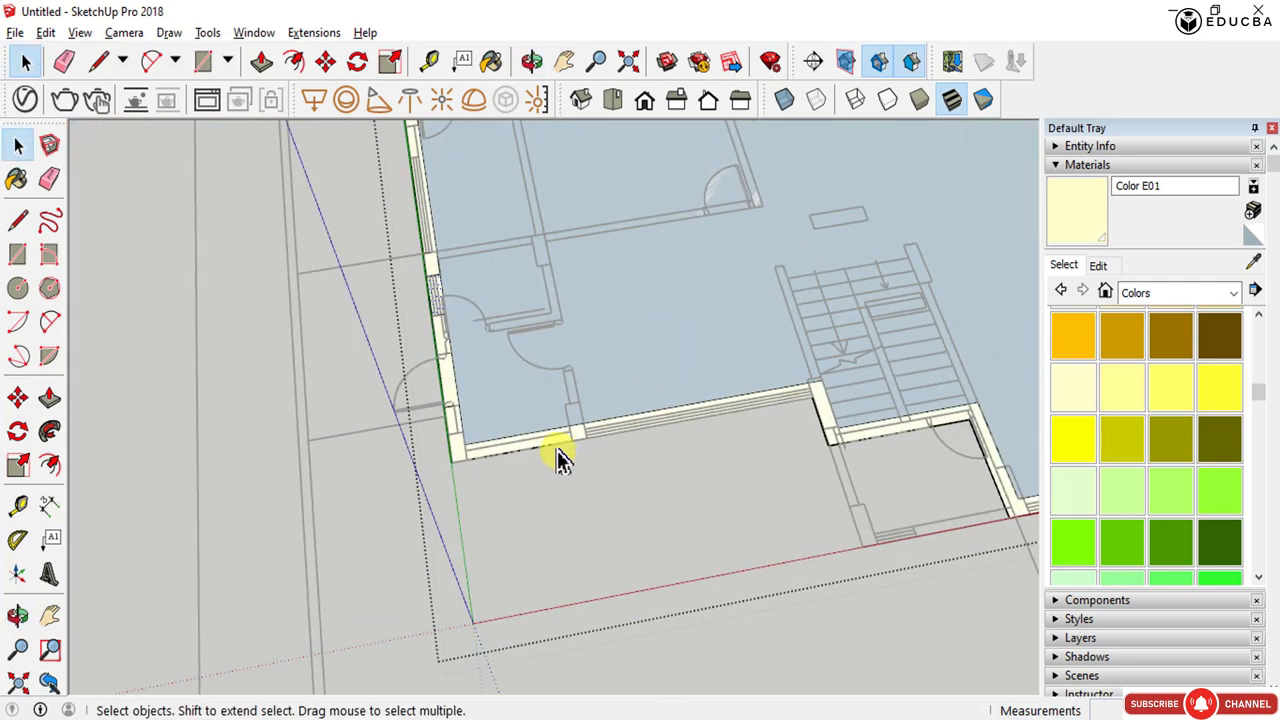
scroll(652, 400, "up", 3)
scroll(511, 283, "up", 2)
scroll(511, 283, "up", 3)
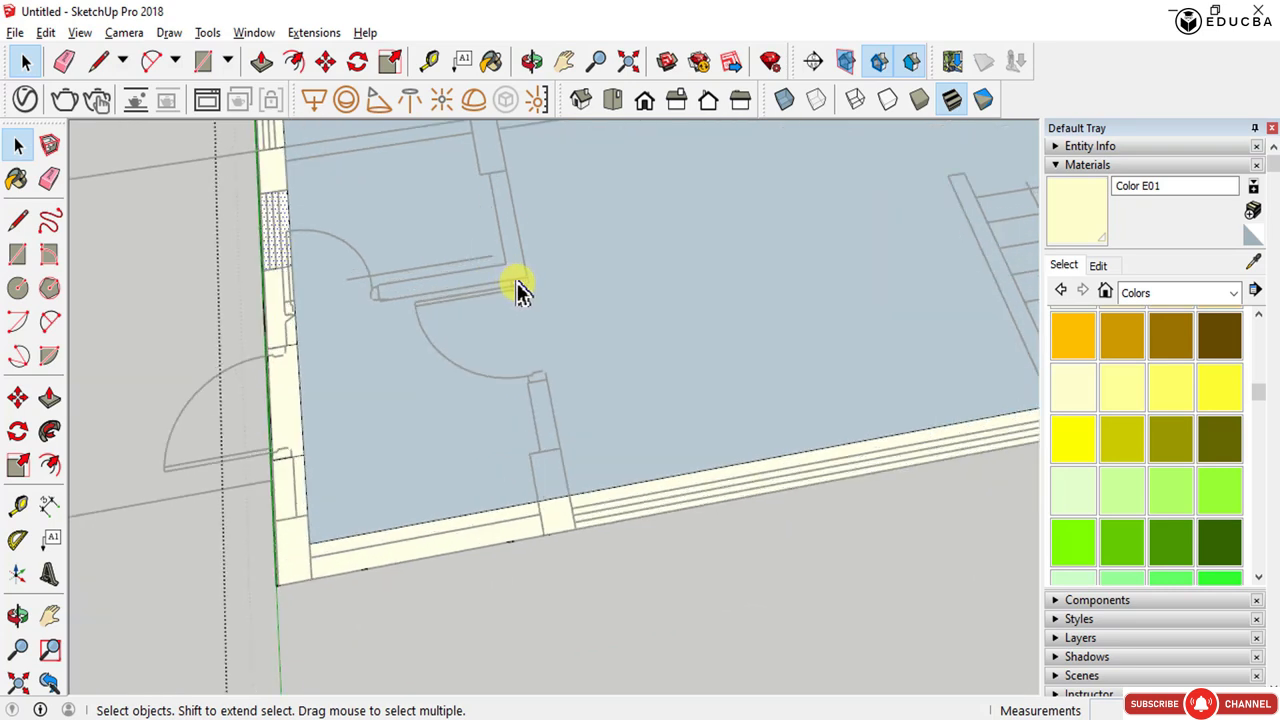
- Draw a rectangle closing the gap over the interior wall opening beside the door
key("r")
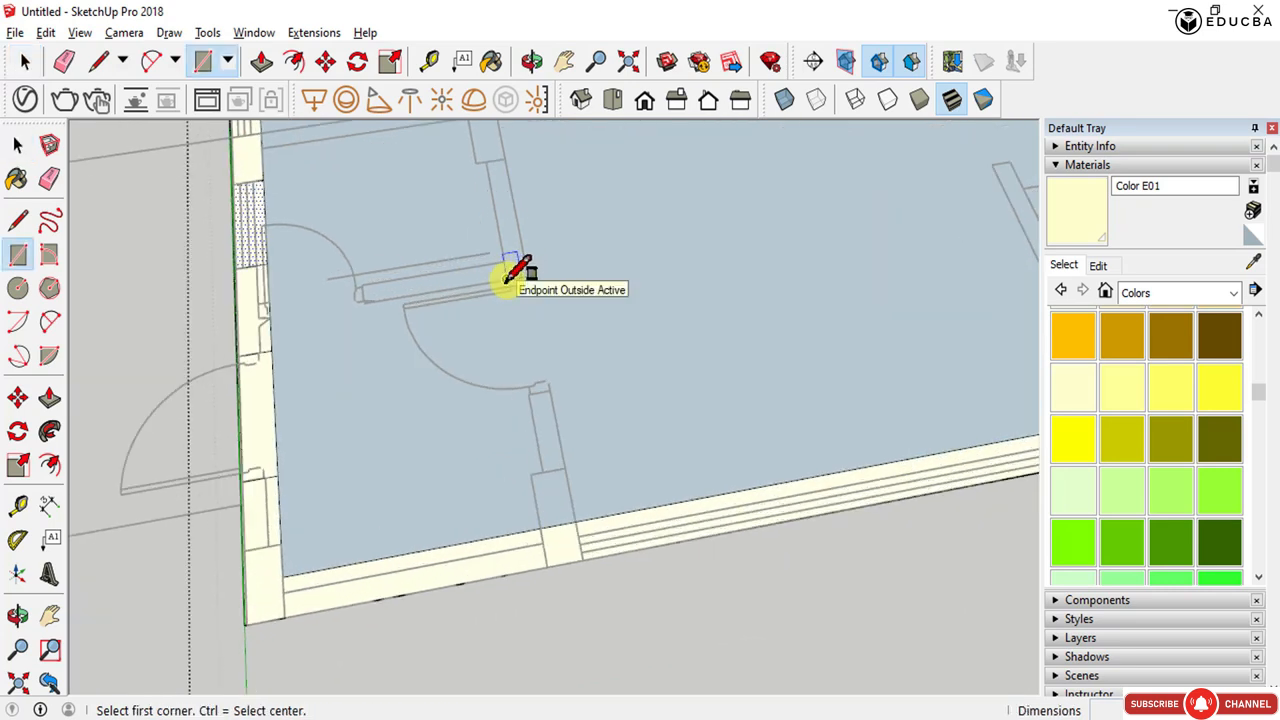
left_click(527, 276)
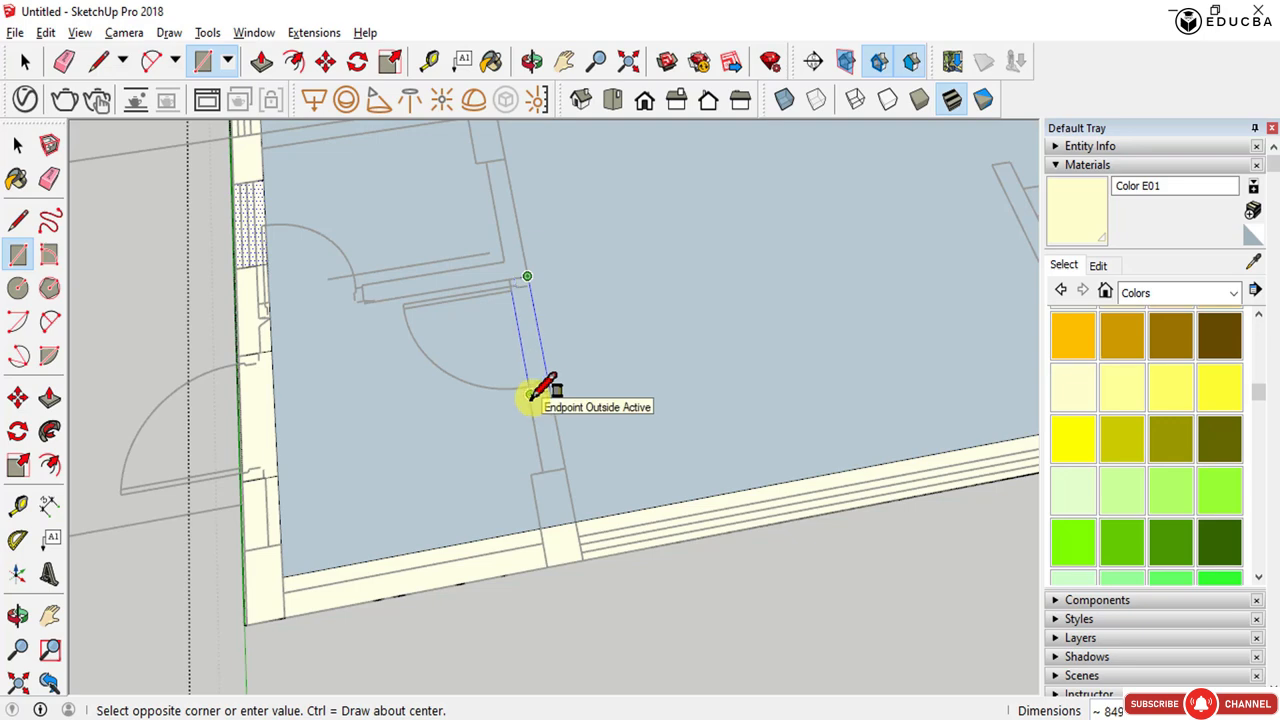
left_click(530, 395)
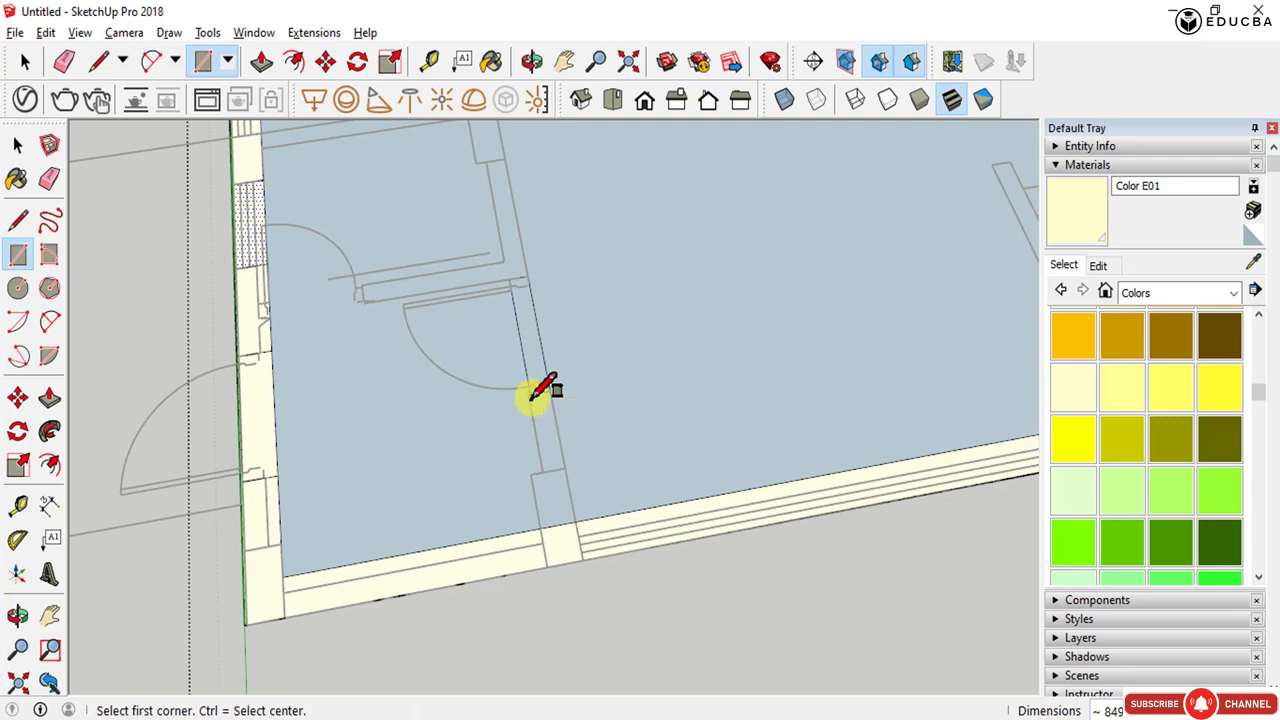
- Draw a rectangle closing the gap over the opening in the lower wall next to the stairs
scroll(528, 388, "down", 3)
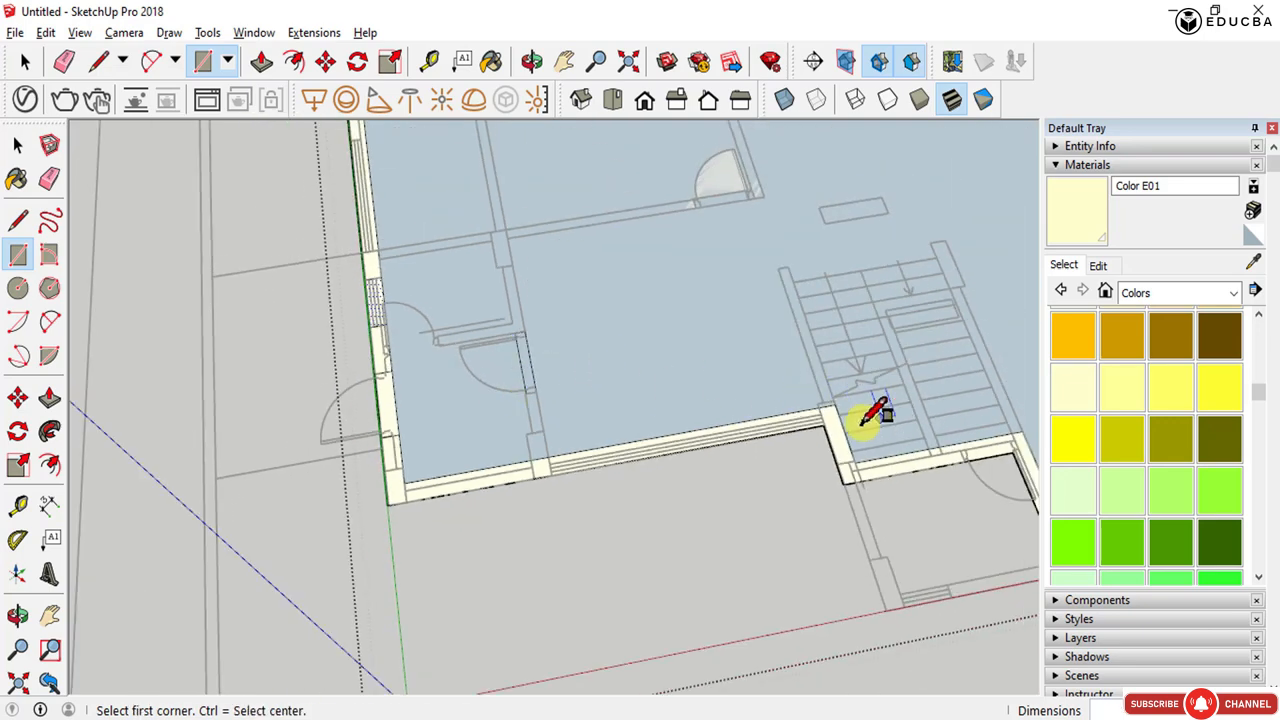
scroll(845, 410, "up", 2)
scroll(824, 424, "up", 1)
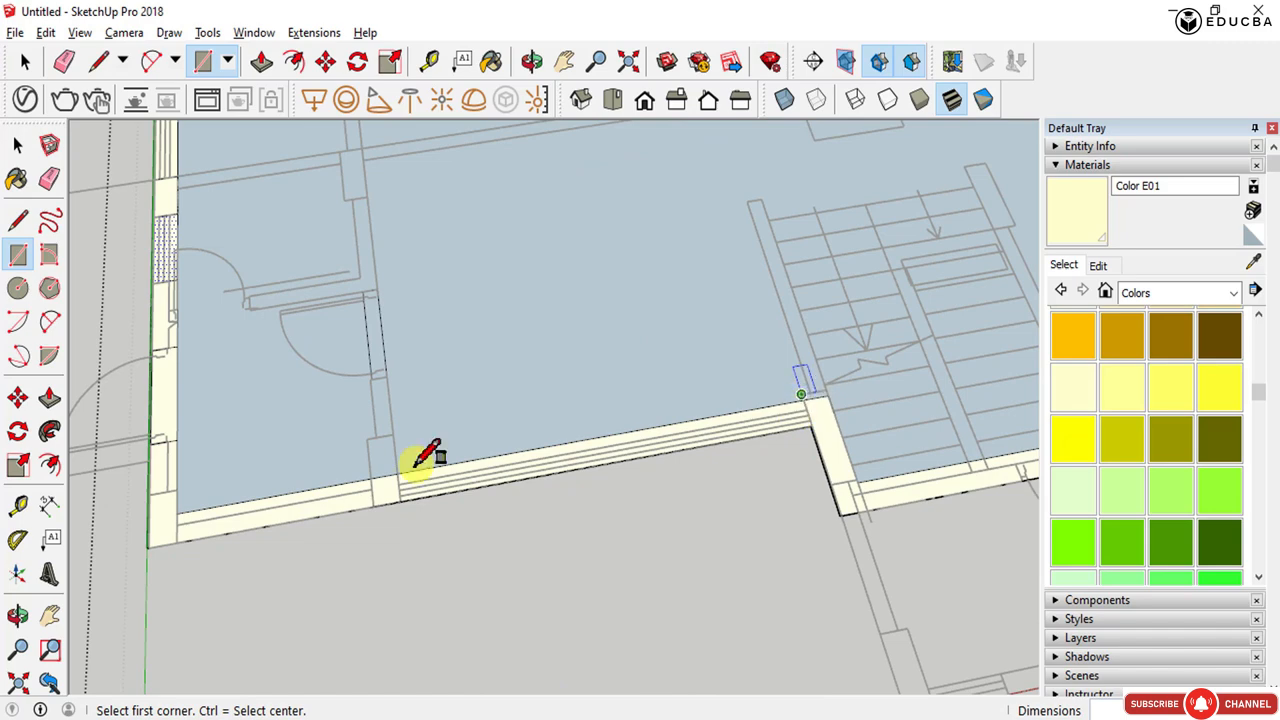
left_click(399, 501)
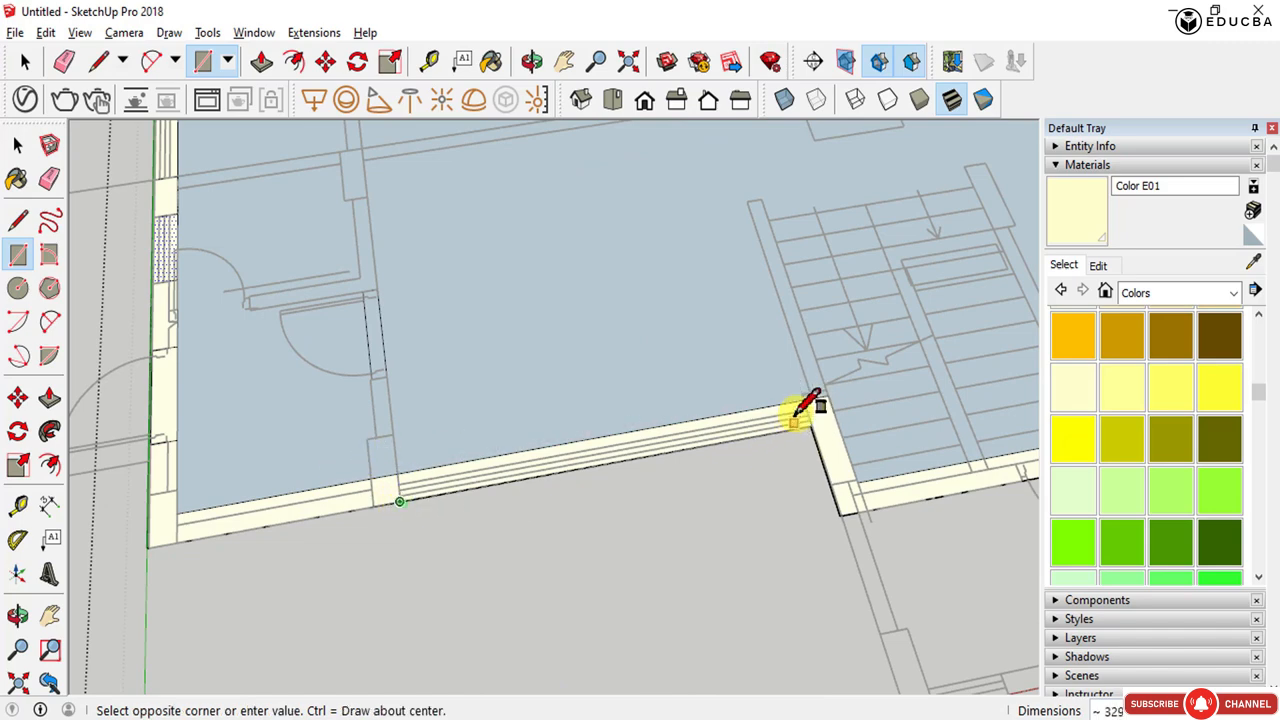
scroll(815, 393, "up", 2)
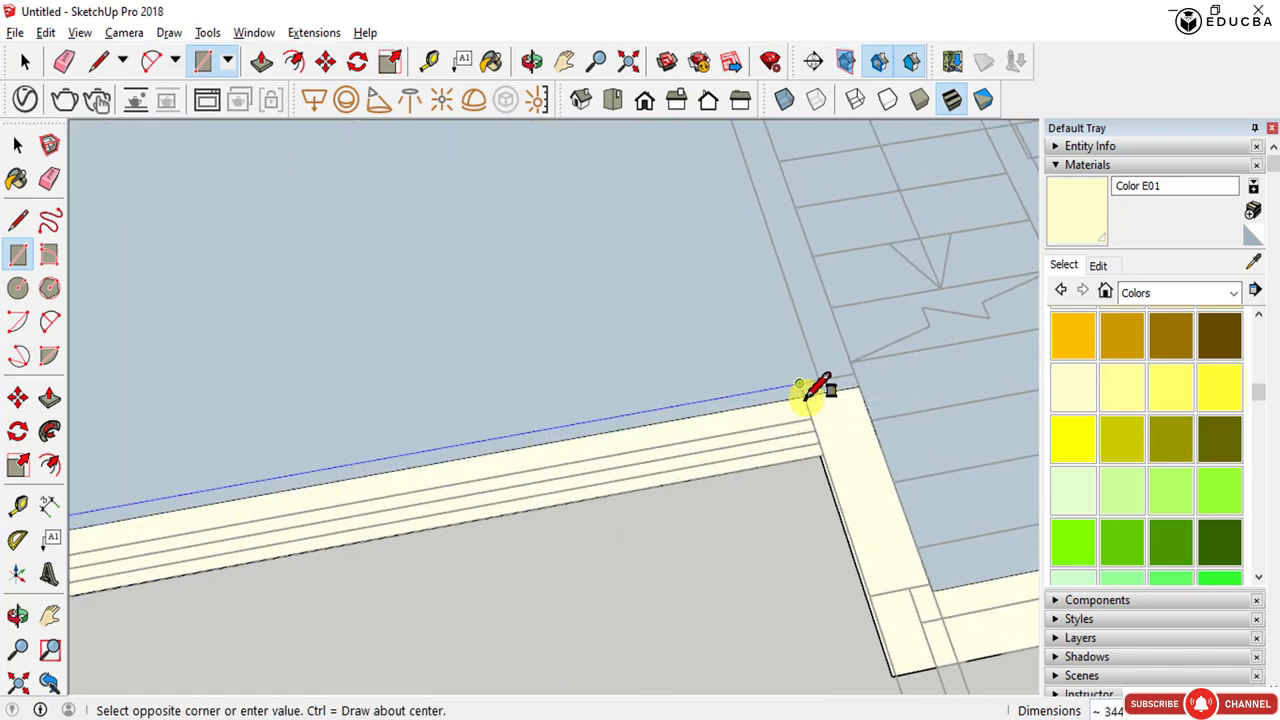
scroll(474, 434, "down", 3)
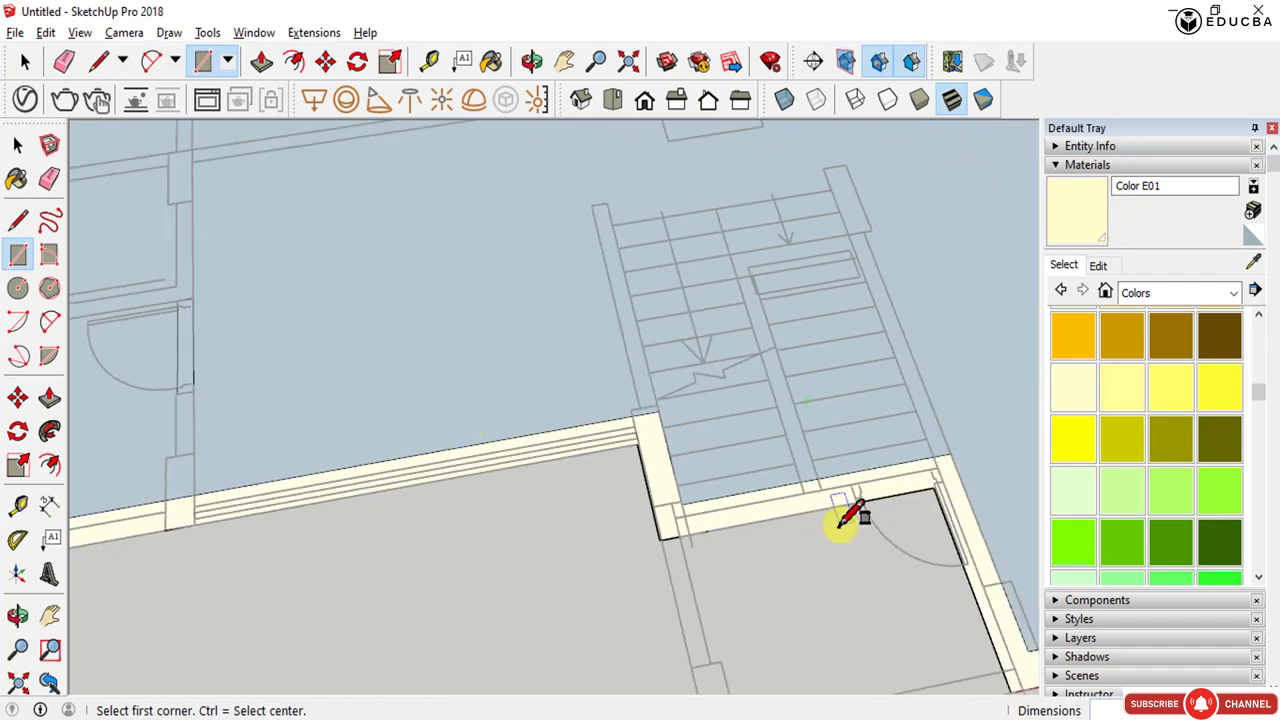
scroll(837, 524, "up", 5)
scroll(571, 439, "down", 2)
scroll(729, 414, "down", 2)
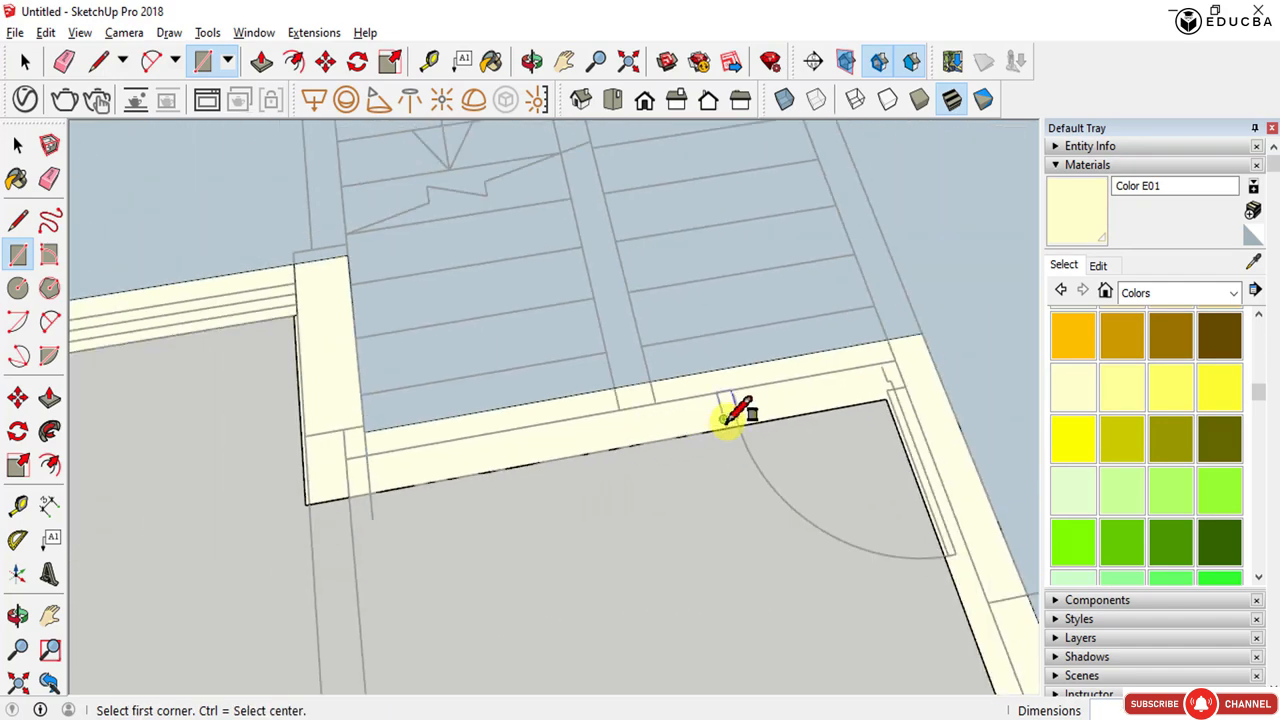
scroll(727, 425, "up", 3)
left_click(726, 431)
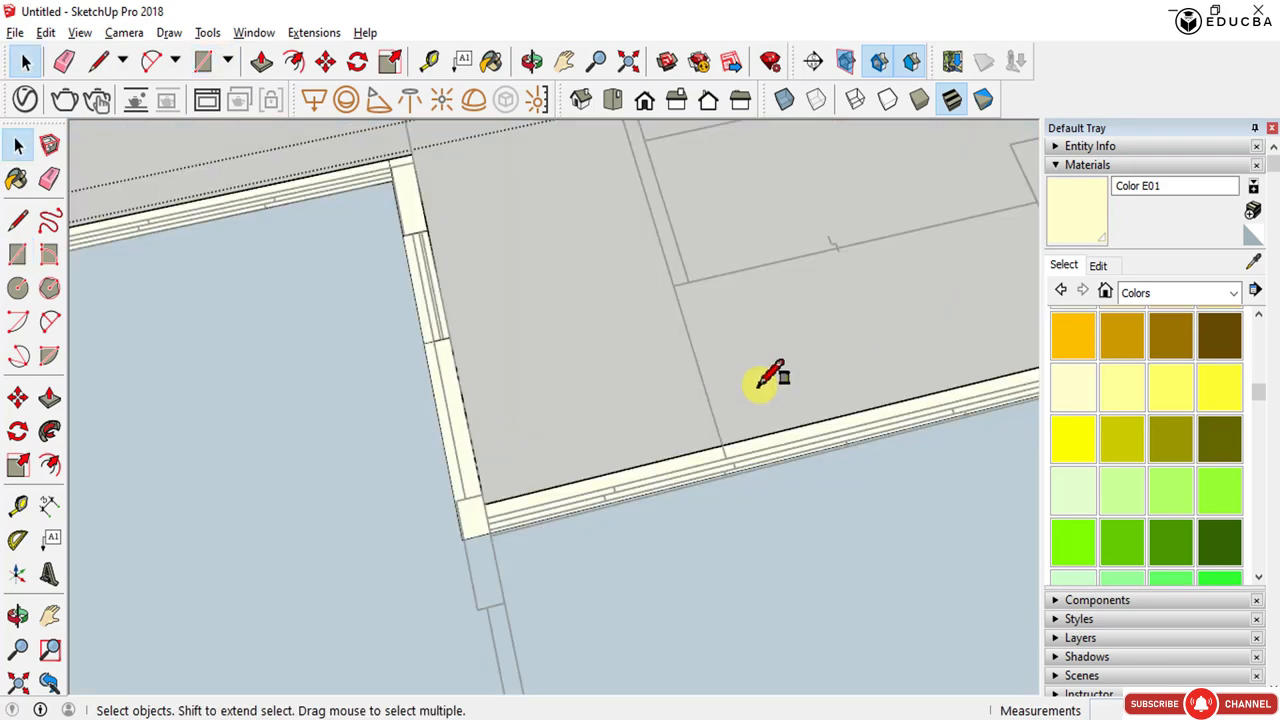
- Draw rectangles closing the gaps over the openings in the upper wall and the adjoining side wall
key("r")
scroll(490, 503, "down", 3)
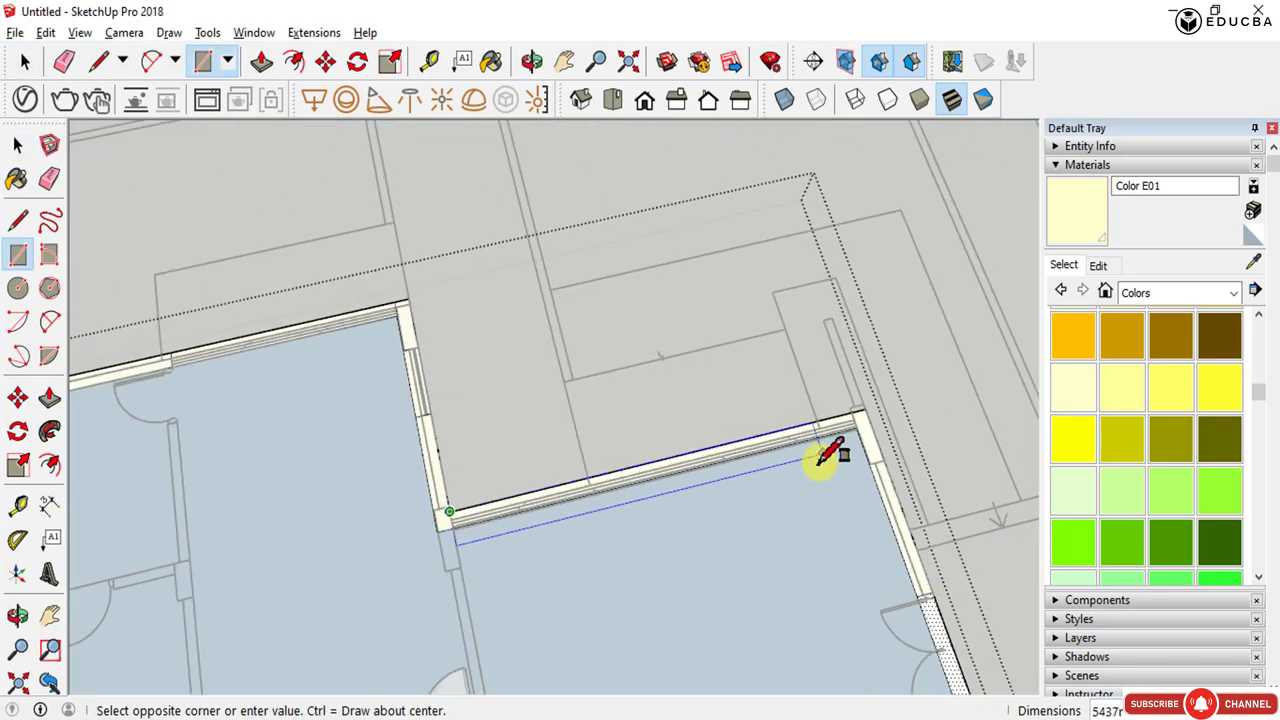
scroll(840, 440, "up", 3)
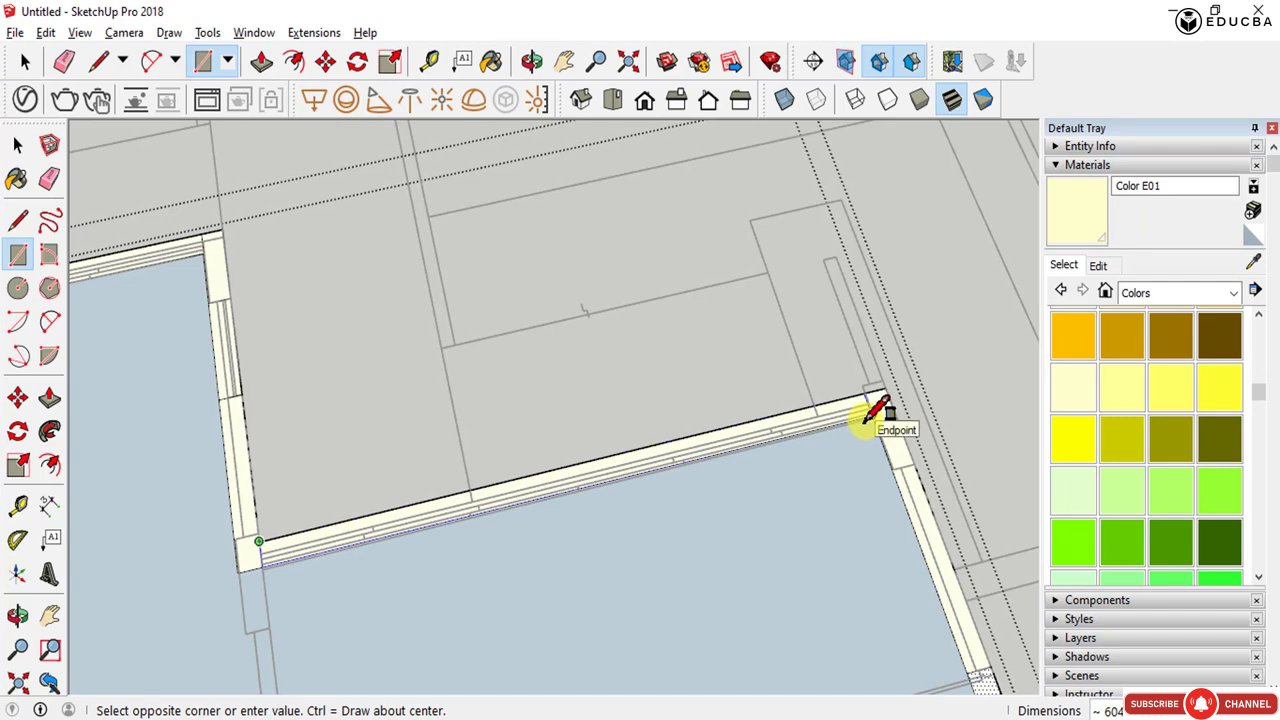
scroll(880, 412, "up", 4)
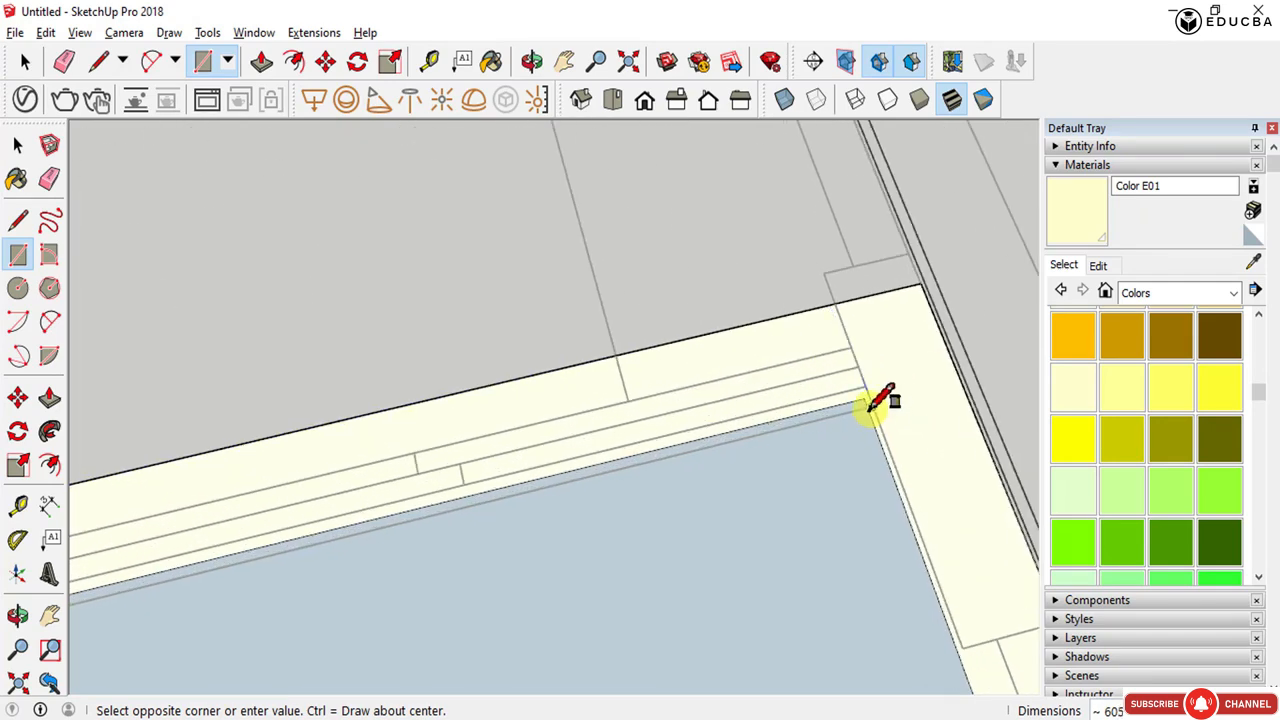
scroll(876, 395, "down", 5)
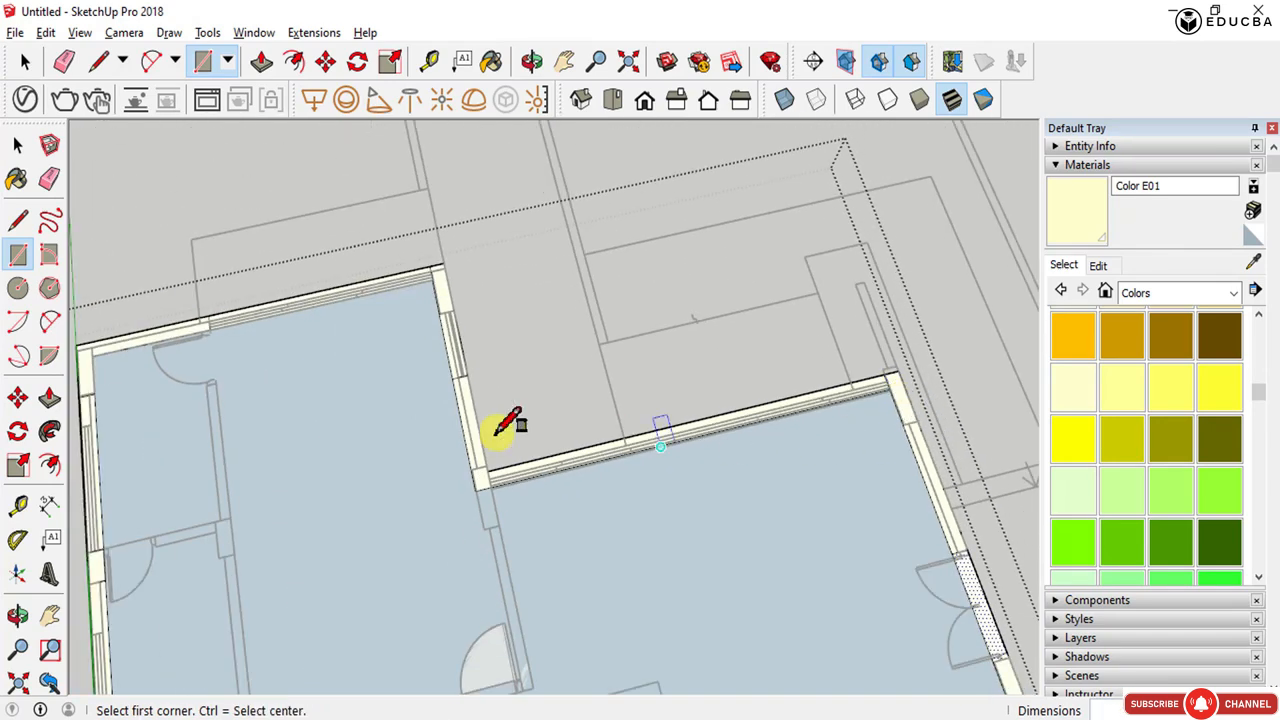
scroll(446, 300, "up", 4)
left_click(429, 257)
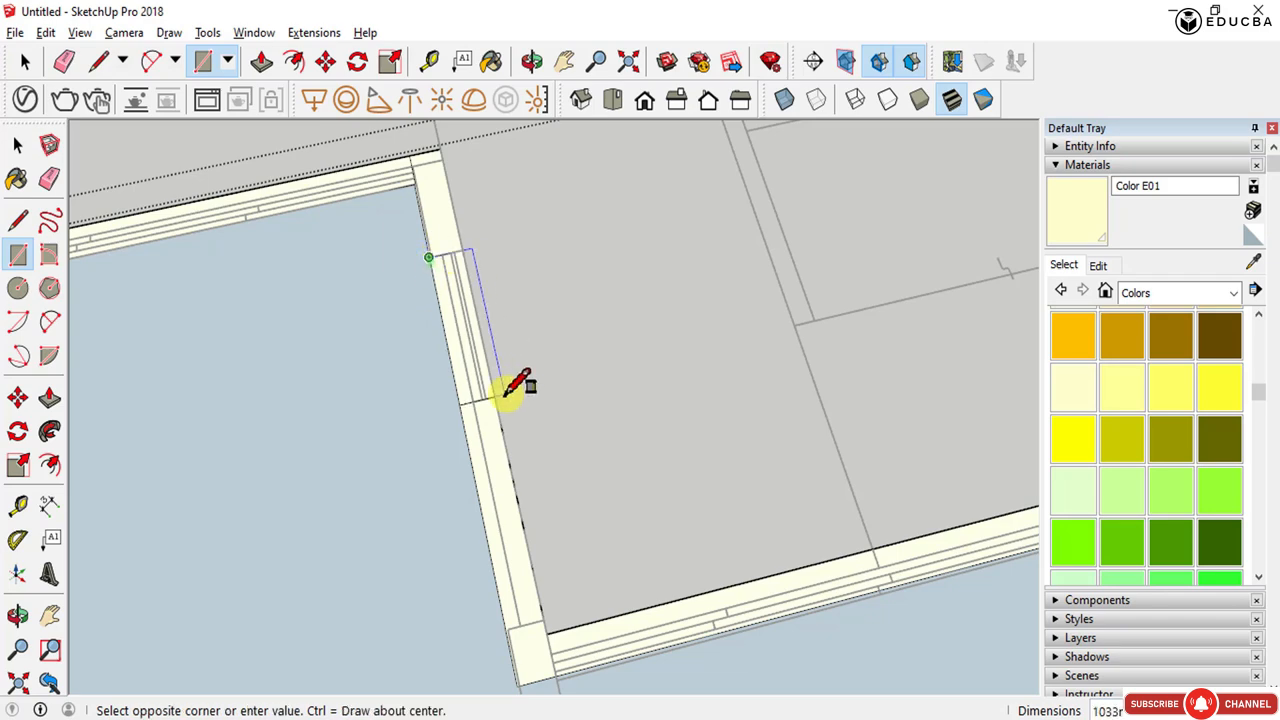
key("space")
left_click(468, 343)
- Delete the floor face inside the wall group and exit the group
scroll(468, 343, "down", 2)
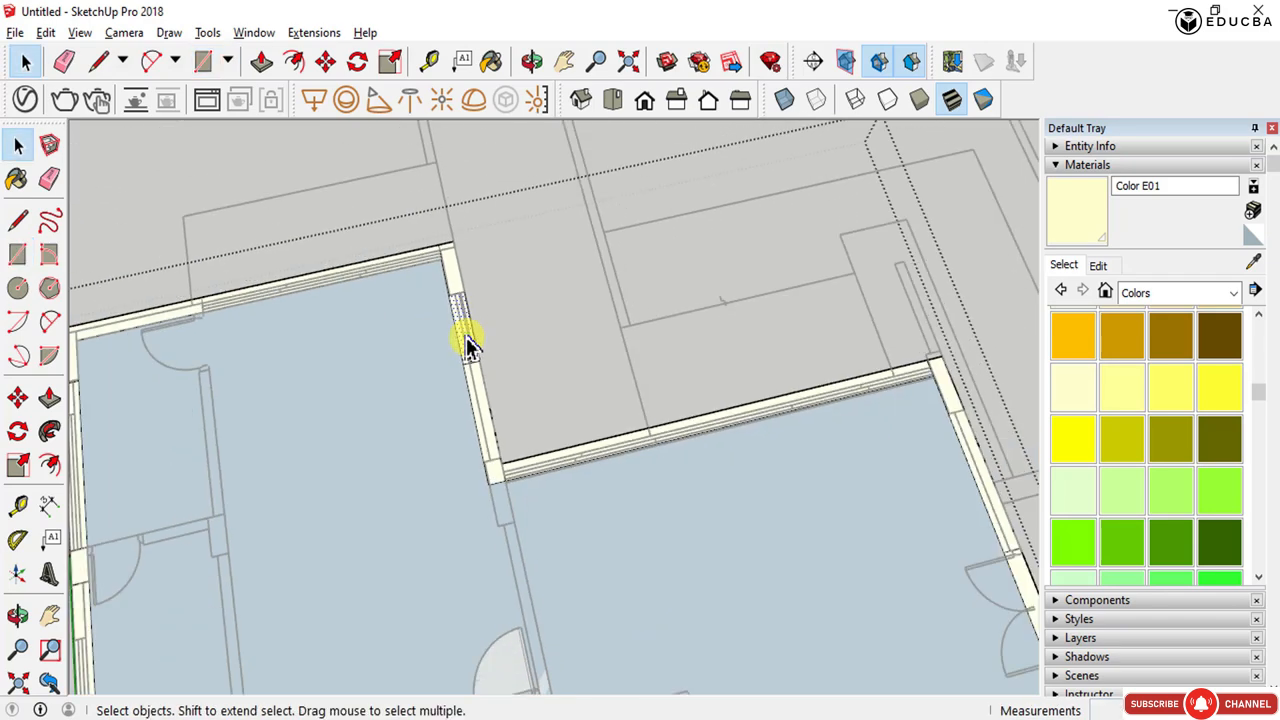
scroll(640, 452, "up", 1)
scroll(803, 325, "down", 5)
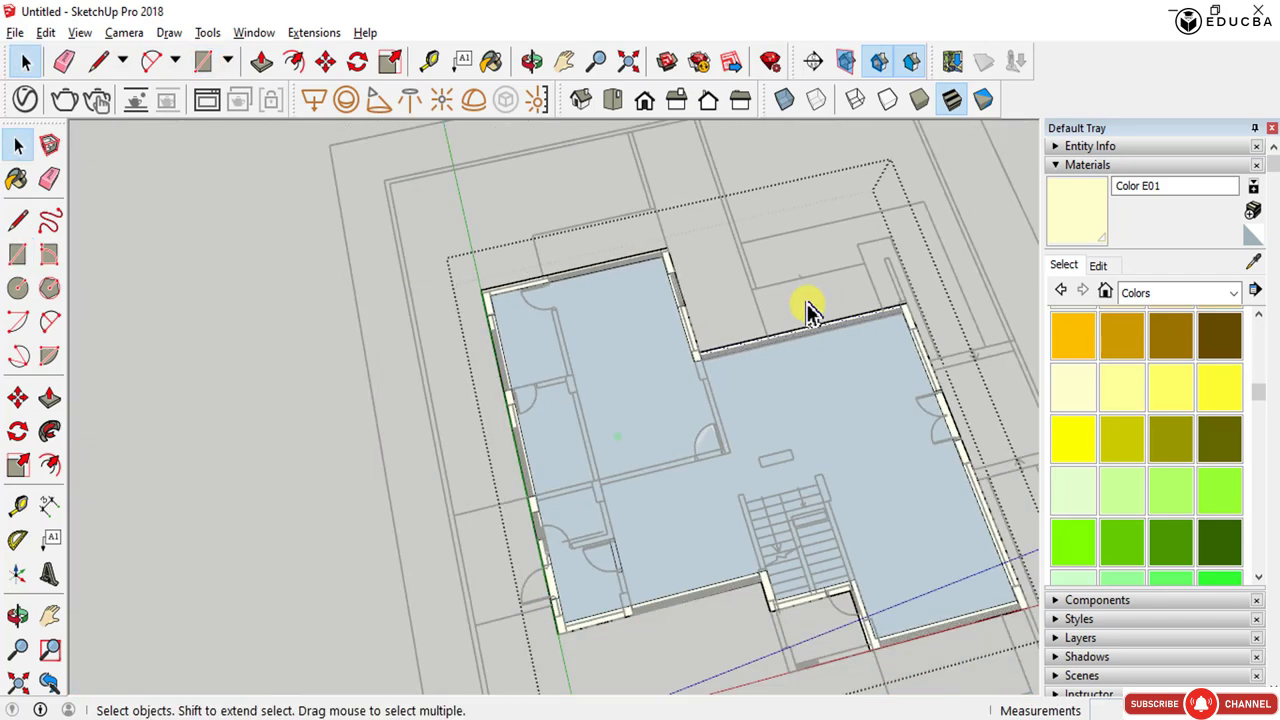
scroll(526, 280, "up", 4)
scroll(520, 277, "down", 5)
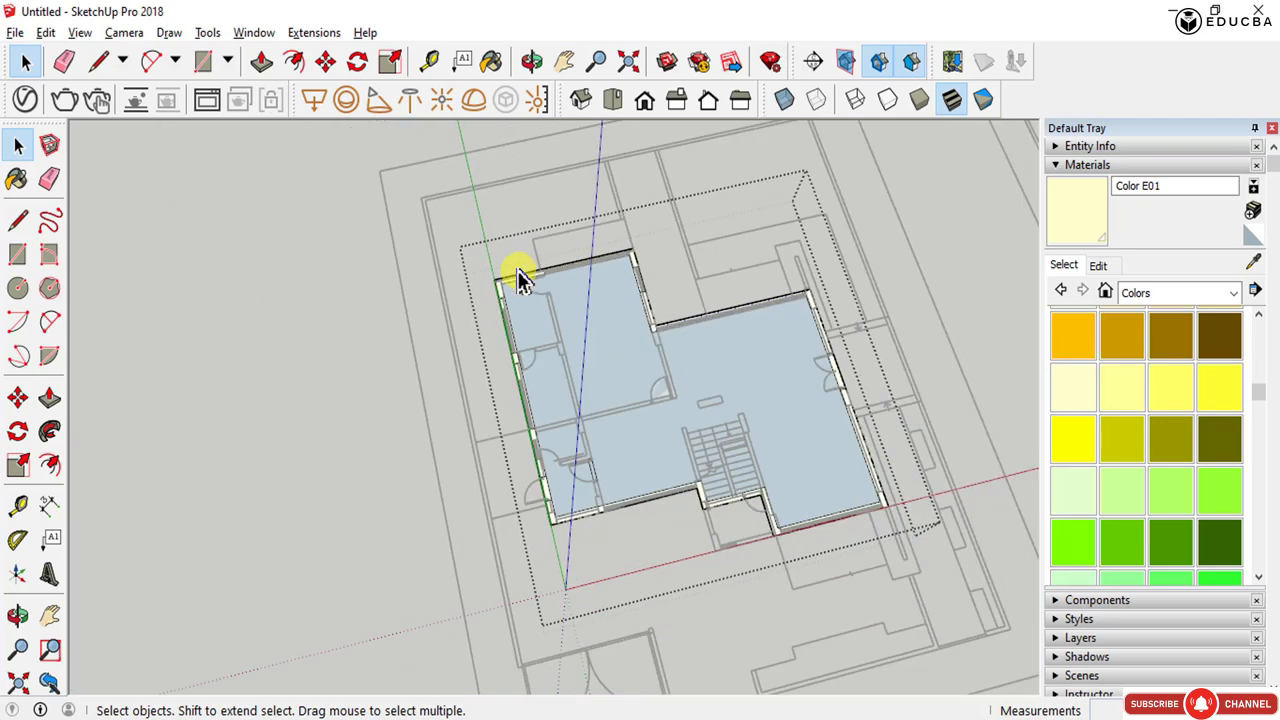
double_click(519, 279)
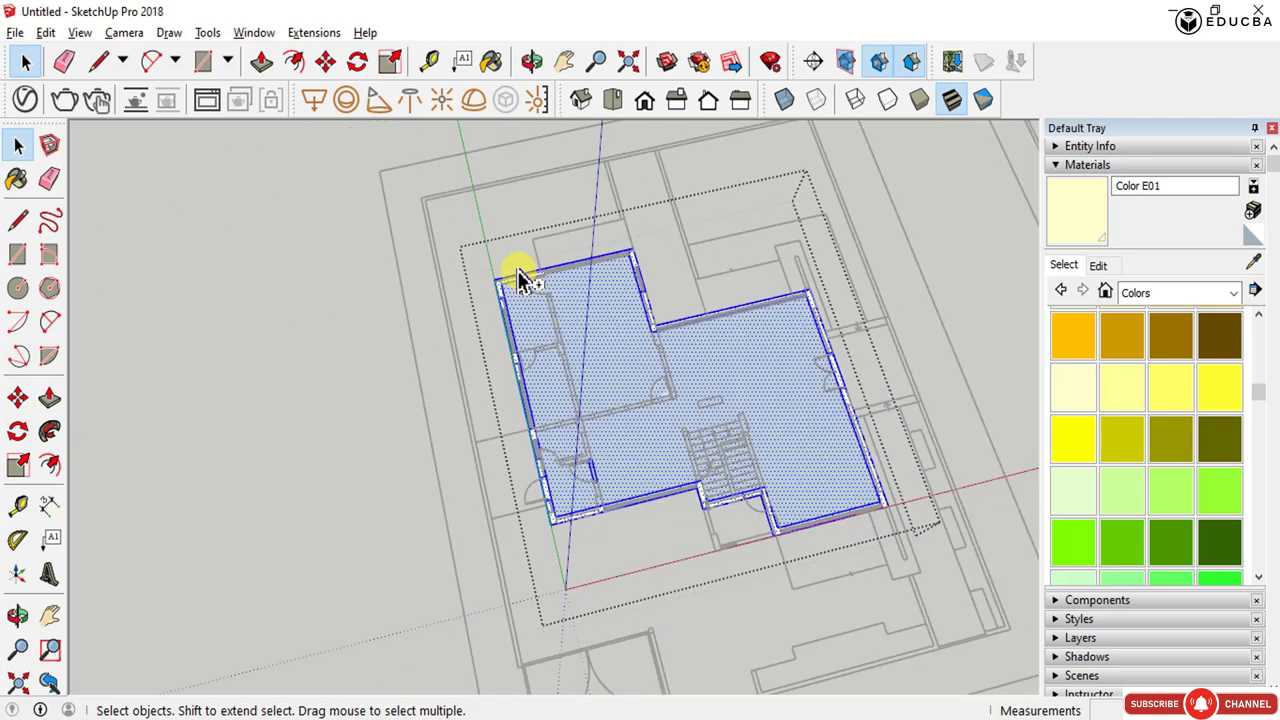
left_click(602, 345)
key("Delete")
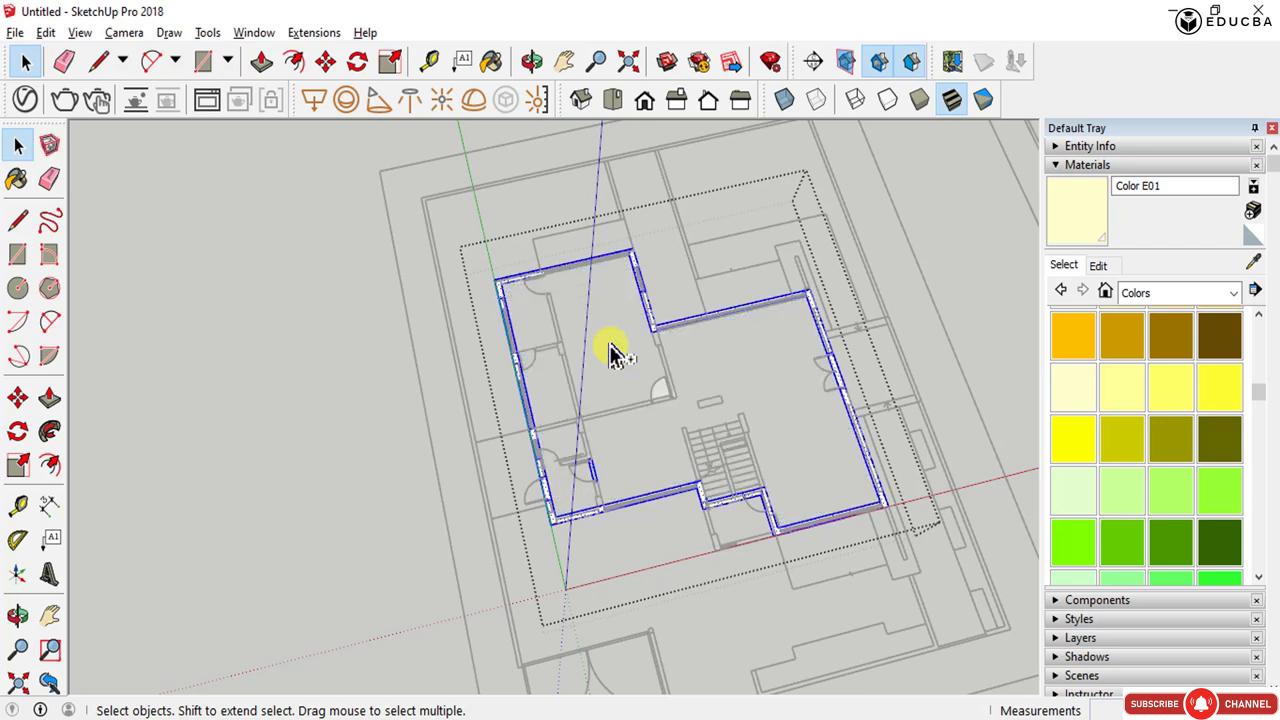
key("Escape")
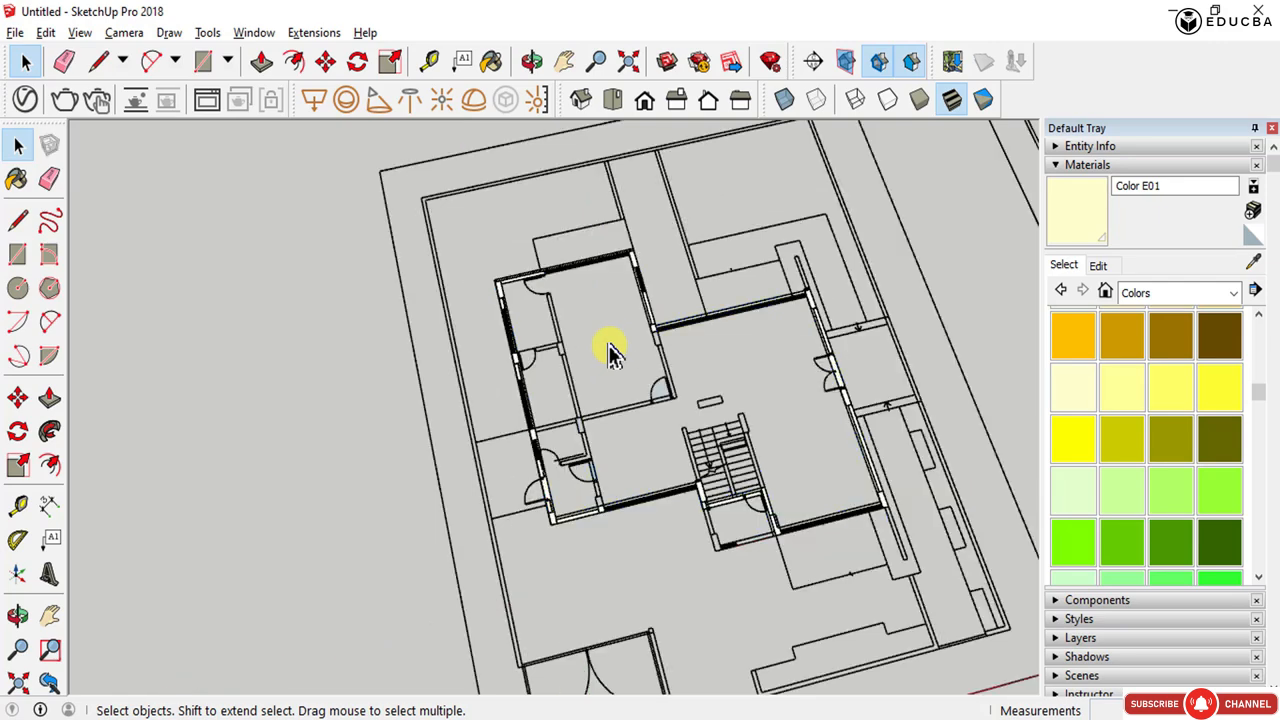
- Unhide the last hidden geometry and orbit to view the walls in 3D
left_click(46, 33)
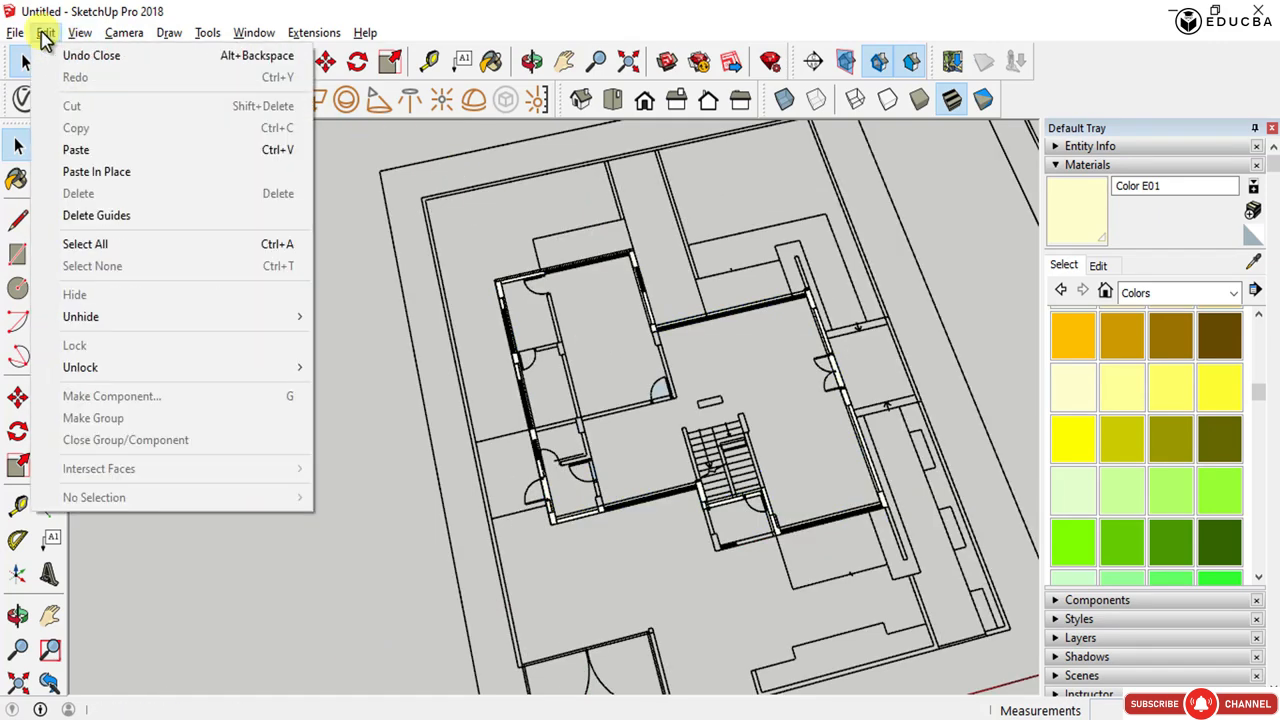
mouse_move(170, 320)
left_click(352, 342)
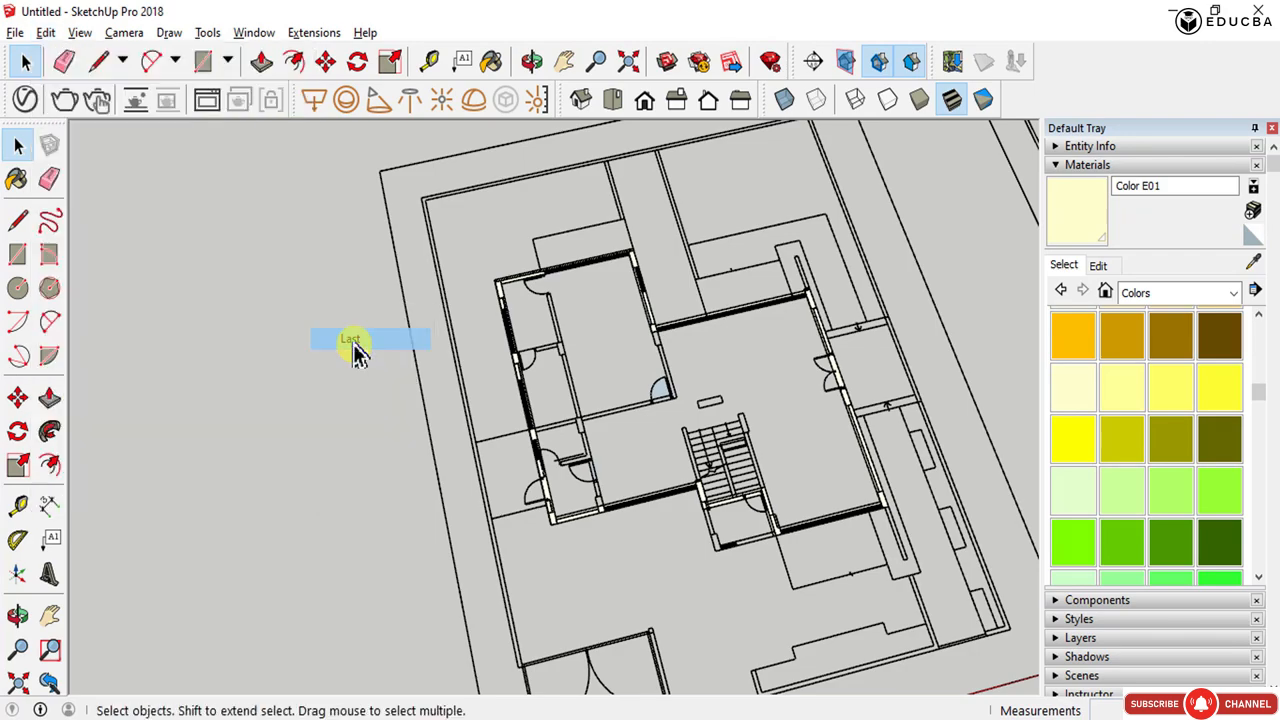
middle_click_drag(543, 392, 620, 443)
scroll(591, 445, "up", 4)
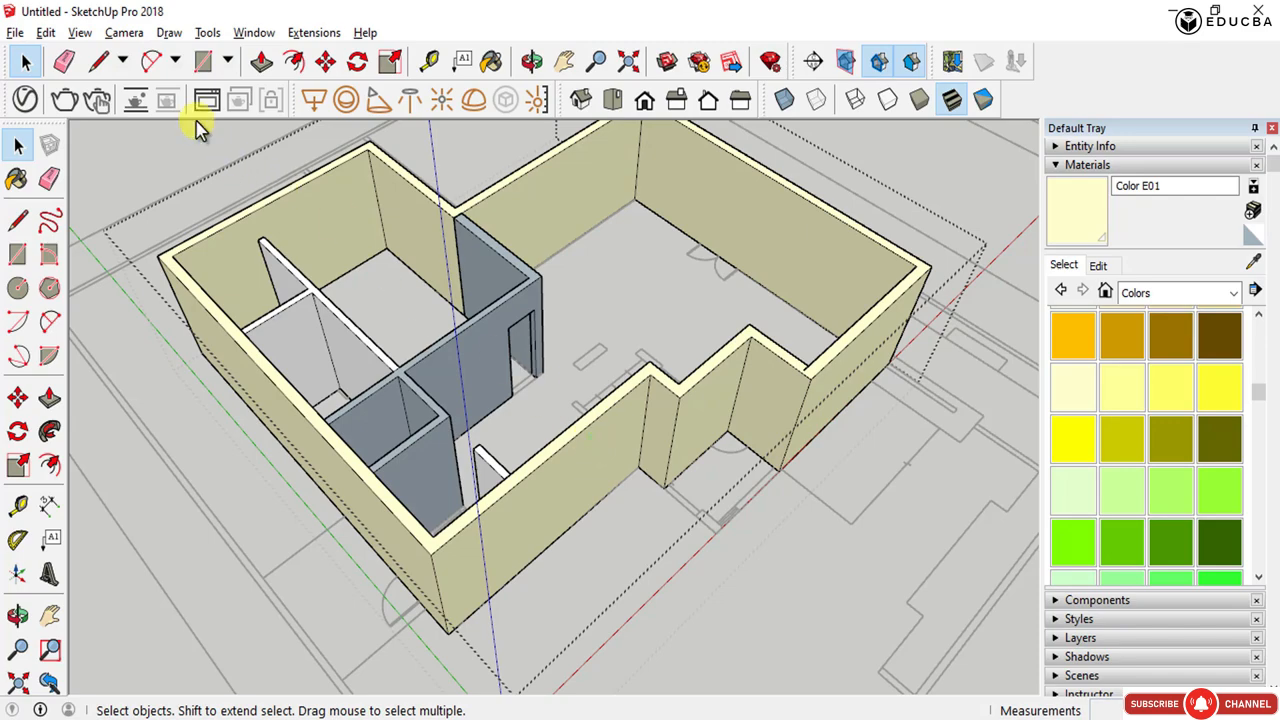
left_click(45, 32)
mouse_move(79, 32)
key("Escape")
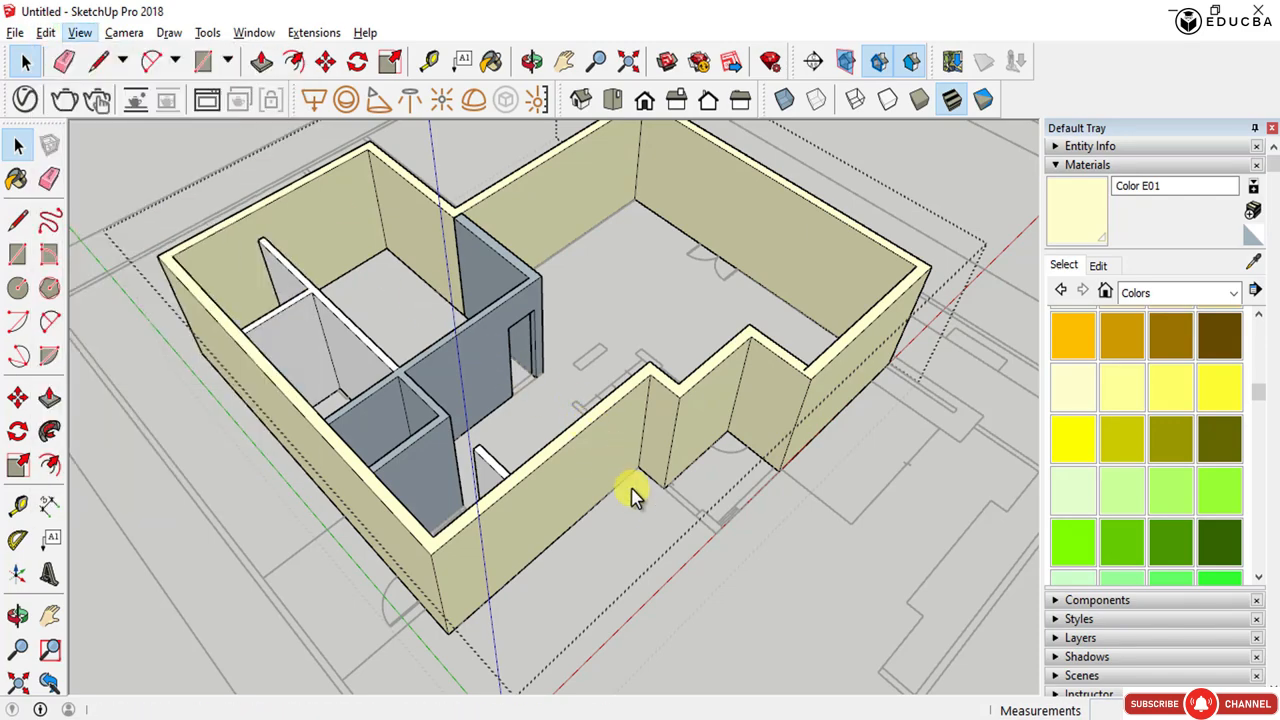
- Paste the copied geometry in place, viewing the walls from underneath
middle_click_drag(574, 477, 640, 392)
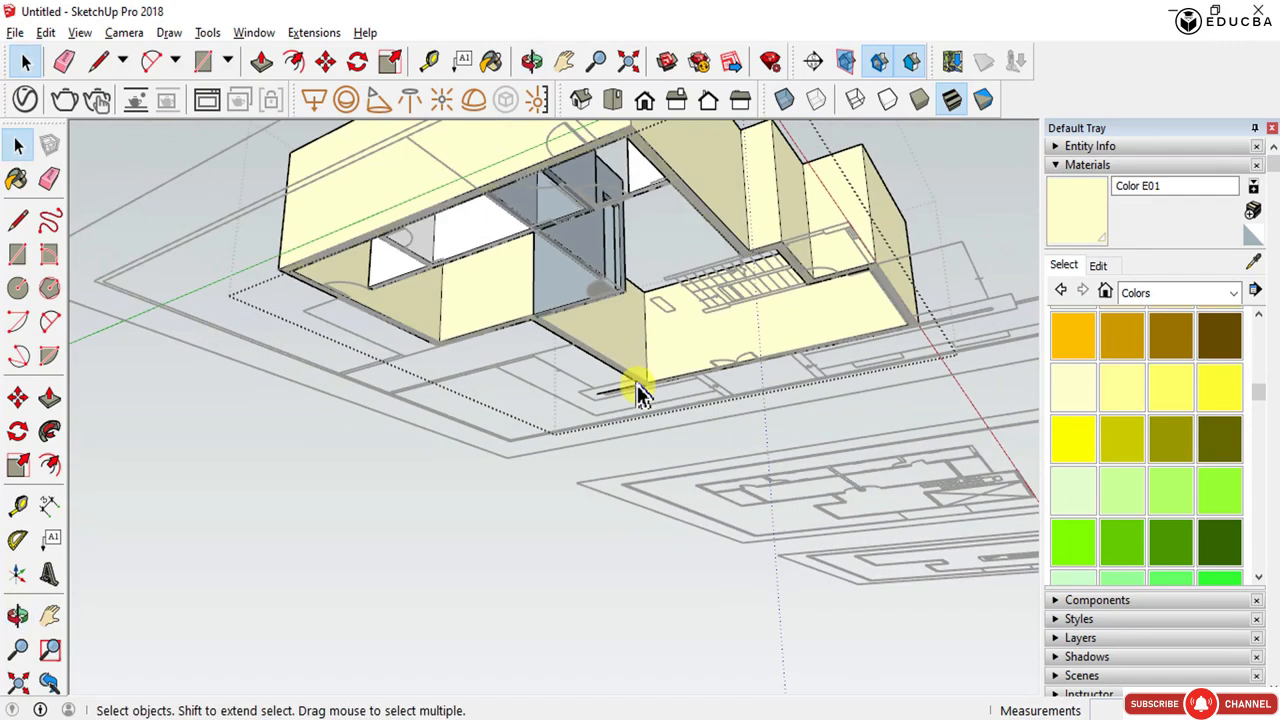
scroll(712, 164, "up", 2)
scroll(757, 385, "down", 3)
scroll(751, 186, "up", 5)
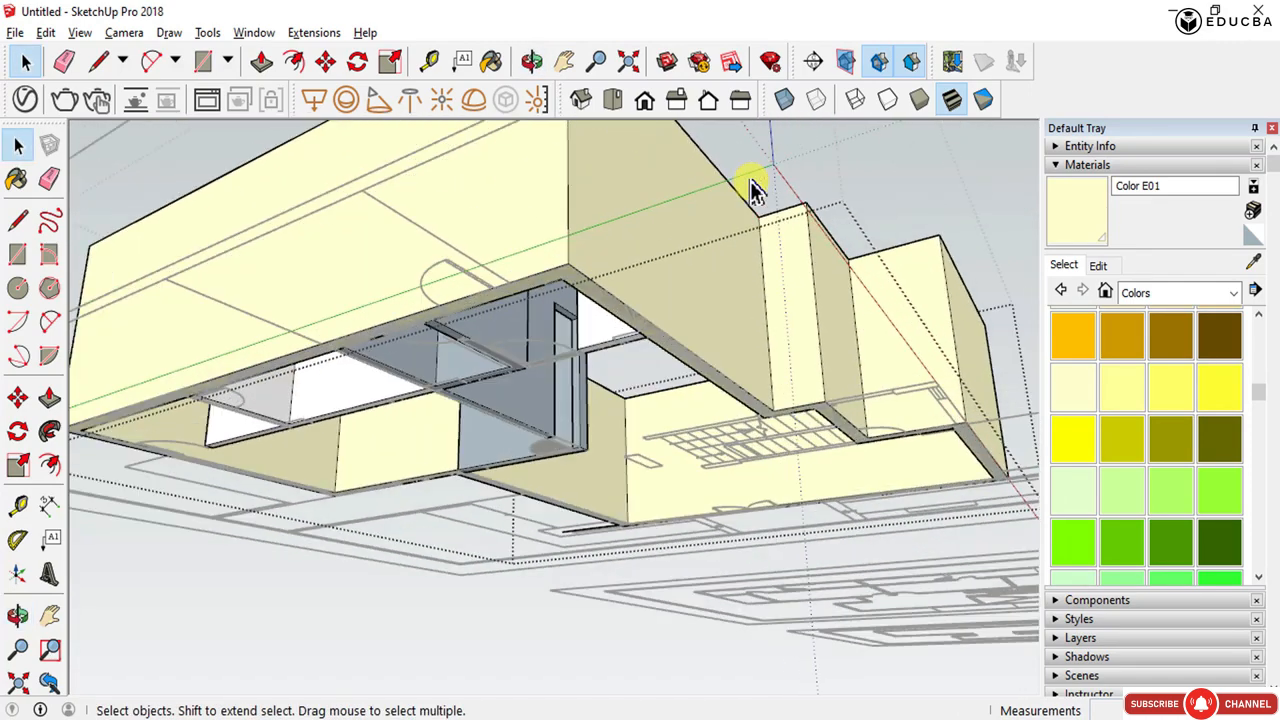
middle_click_drag(703, 366, 698, 255)
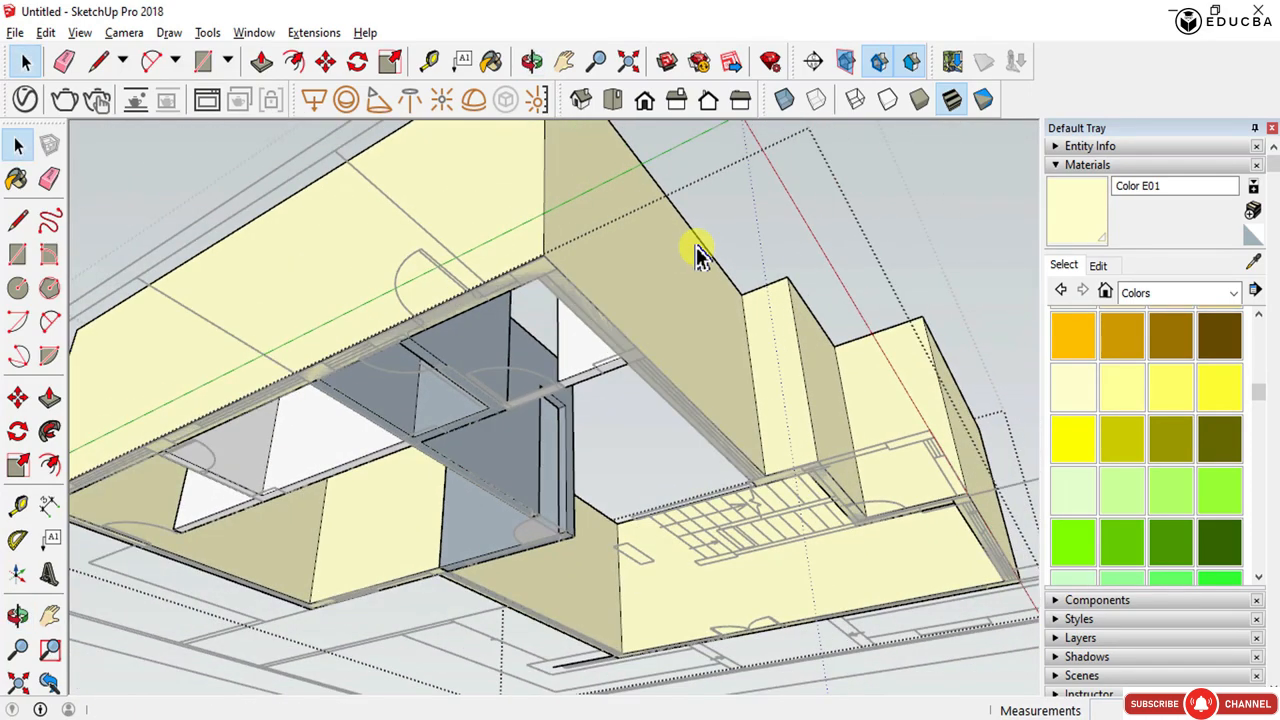
left_click(45, 32)
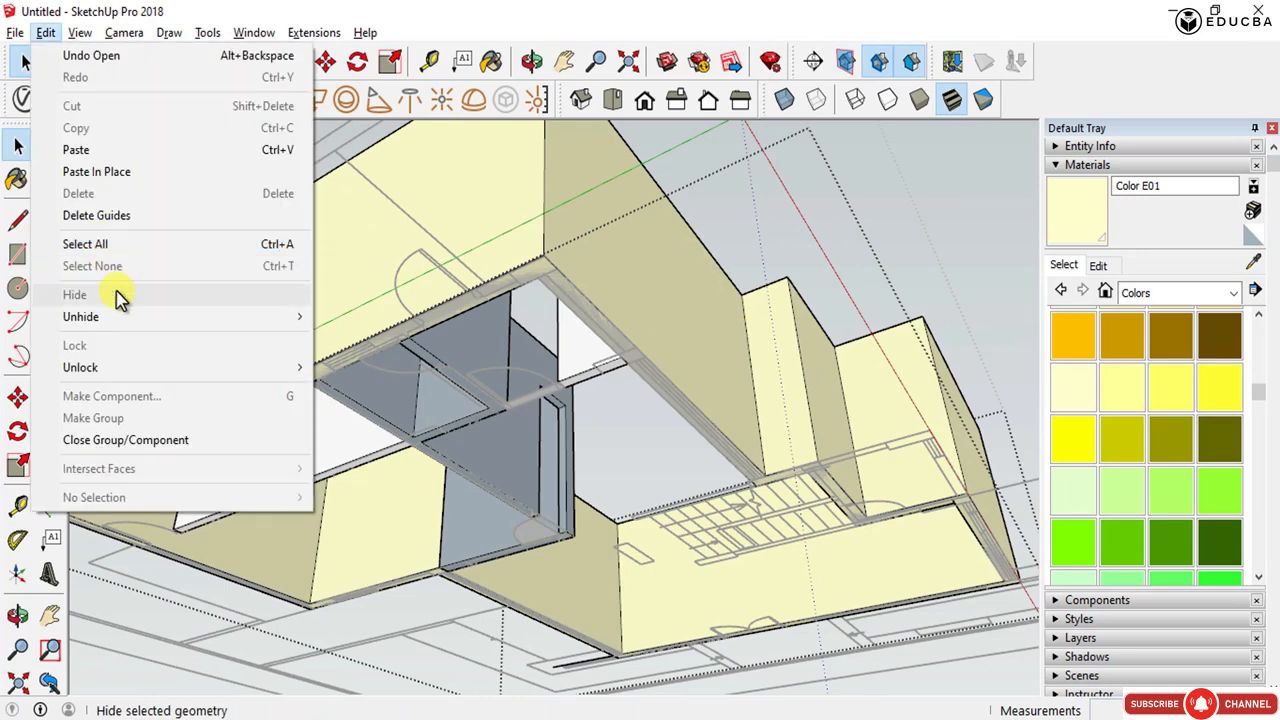
left_click(100, 172)
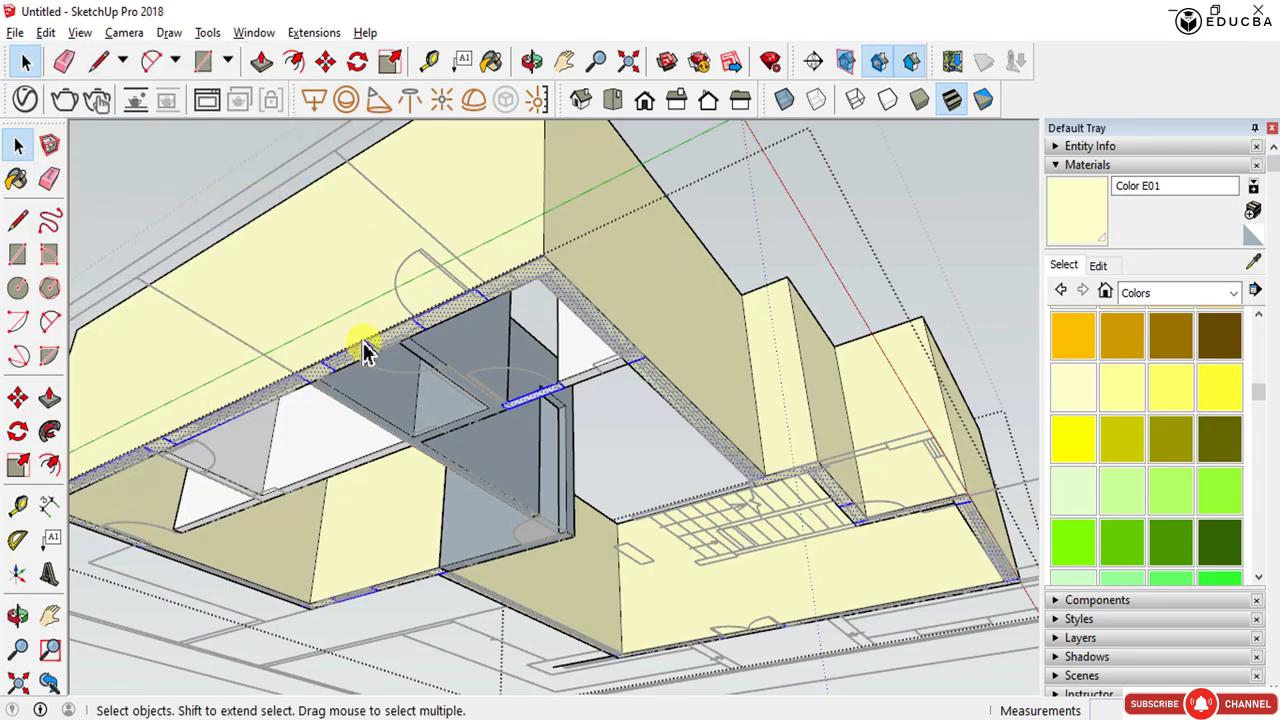
- Inspect the pasted faces along the underside of the walls and openings up close
scroll(376, 342, "up", 2)
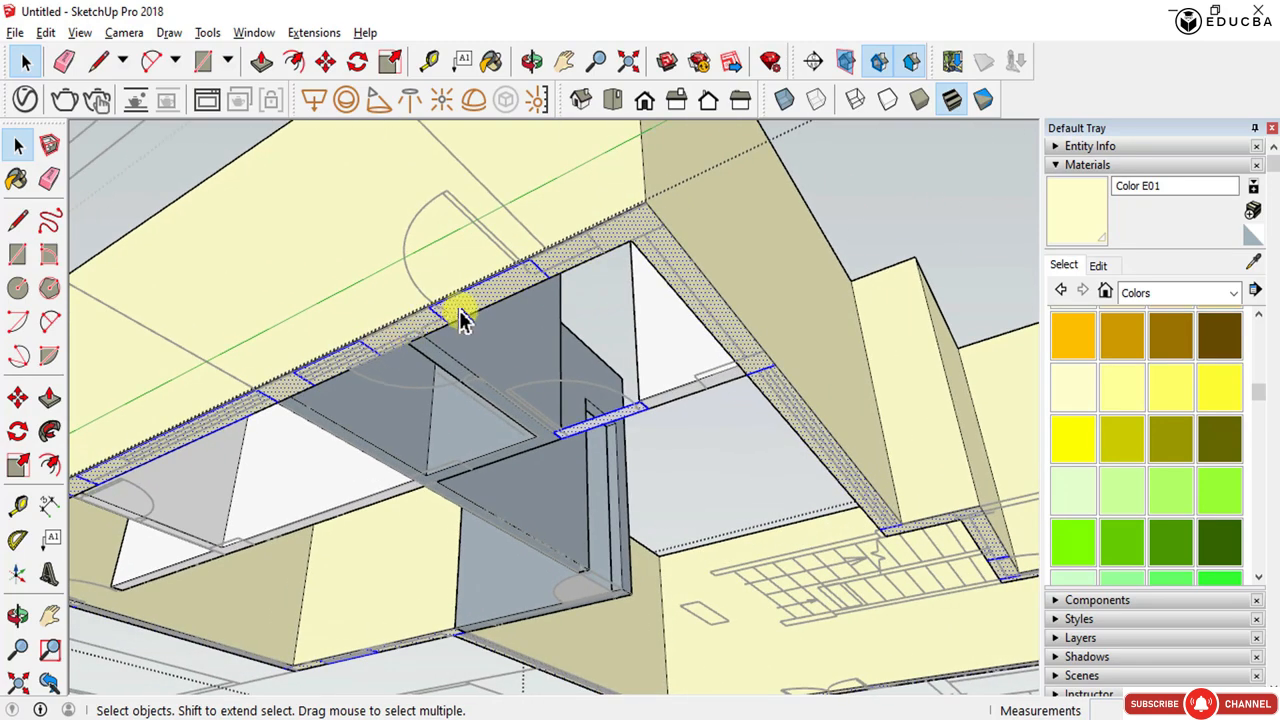
left_click(463, 305)
mouse_move(463, 312)
middle_mouse_down()
mouse_move(663, 366)
mouse_move(366, 371)
mouse_move(390, 368)
mouse_move(414, 314)
mouse_move(449, 294)
middle_mouse_up()
scroll(468, 300, "up", 2)
scroll(470, 305, "up", 1)
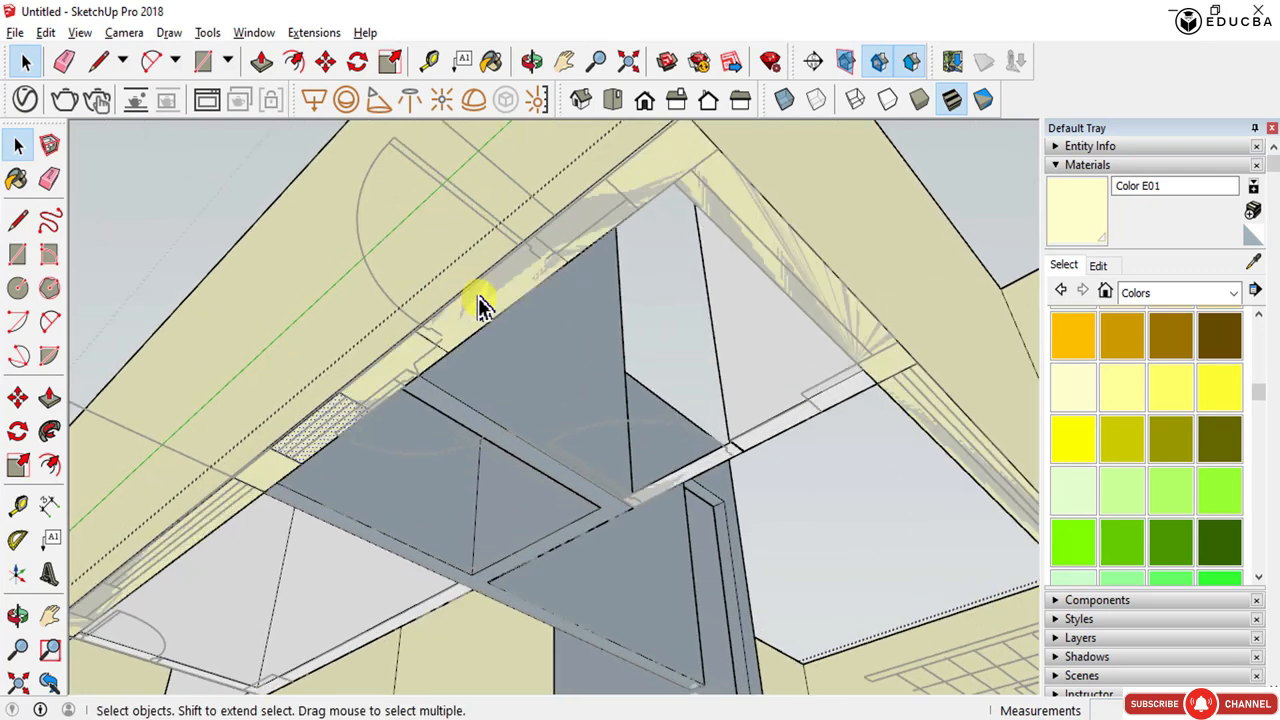
key("p")
key("space")
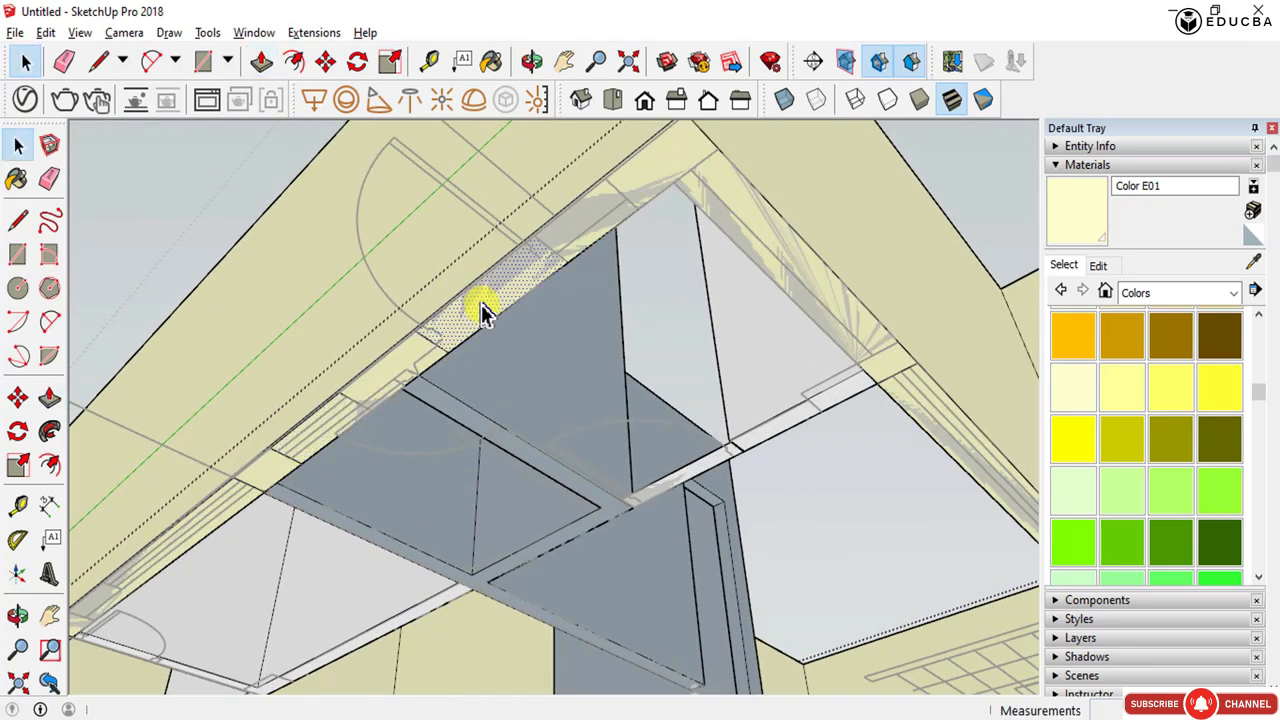
key("p")
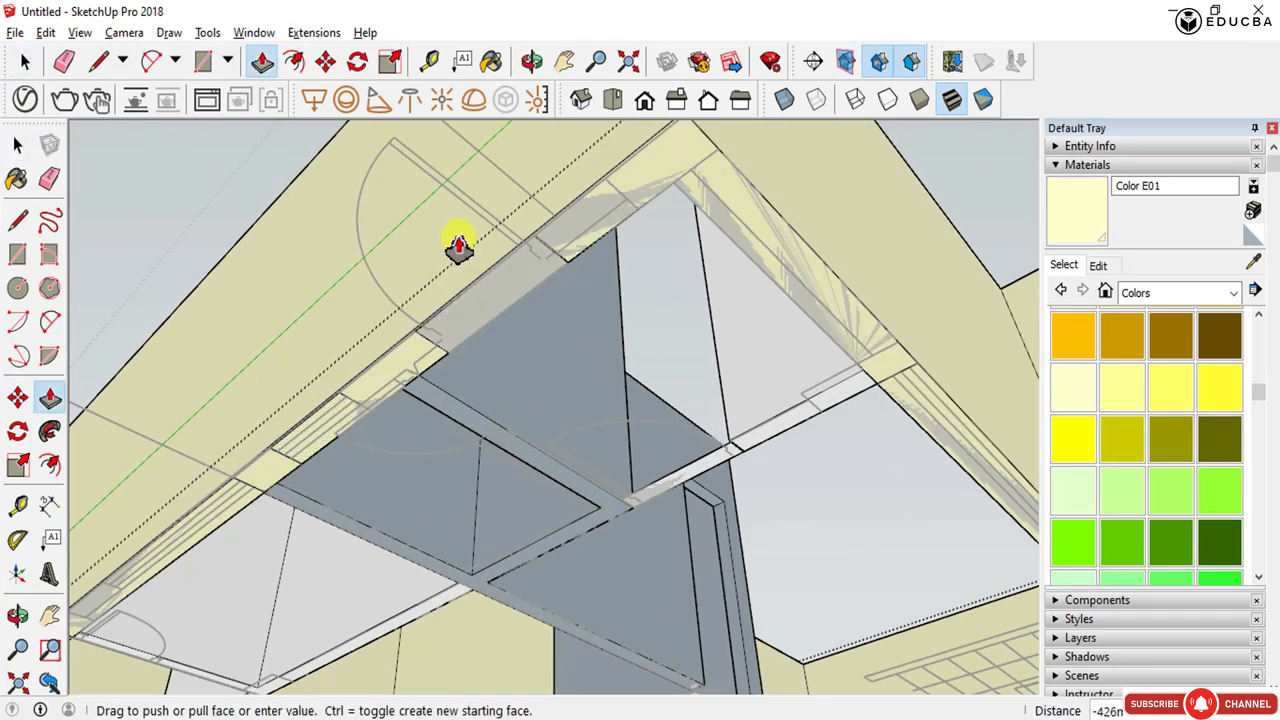
middle_click_drag(458, 248, 134, 372)
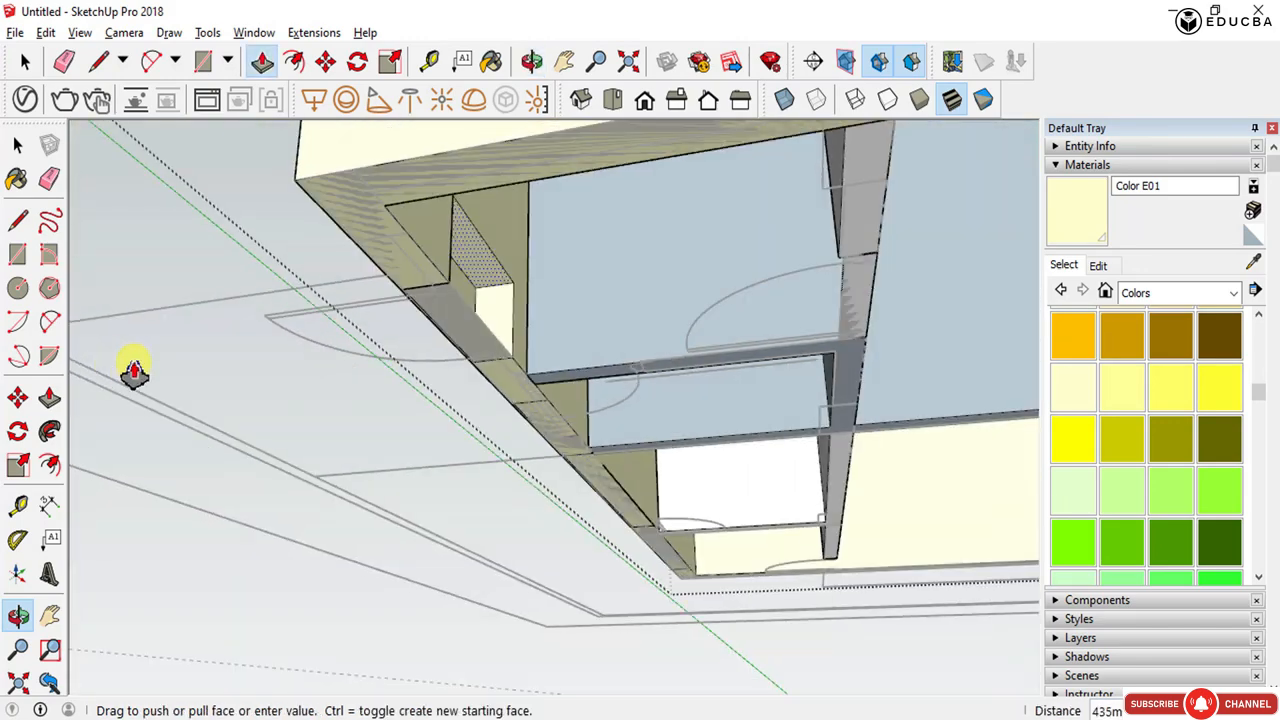
middle_click_drag(397, 337, 346, 246)
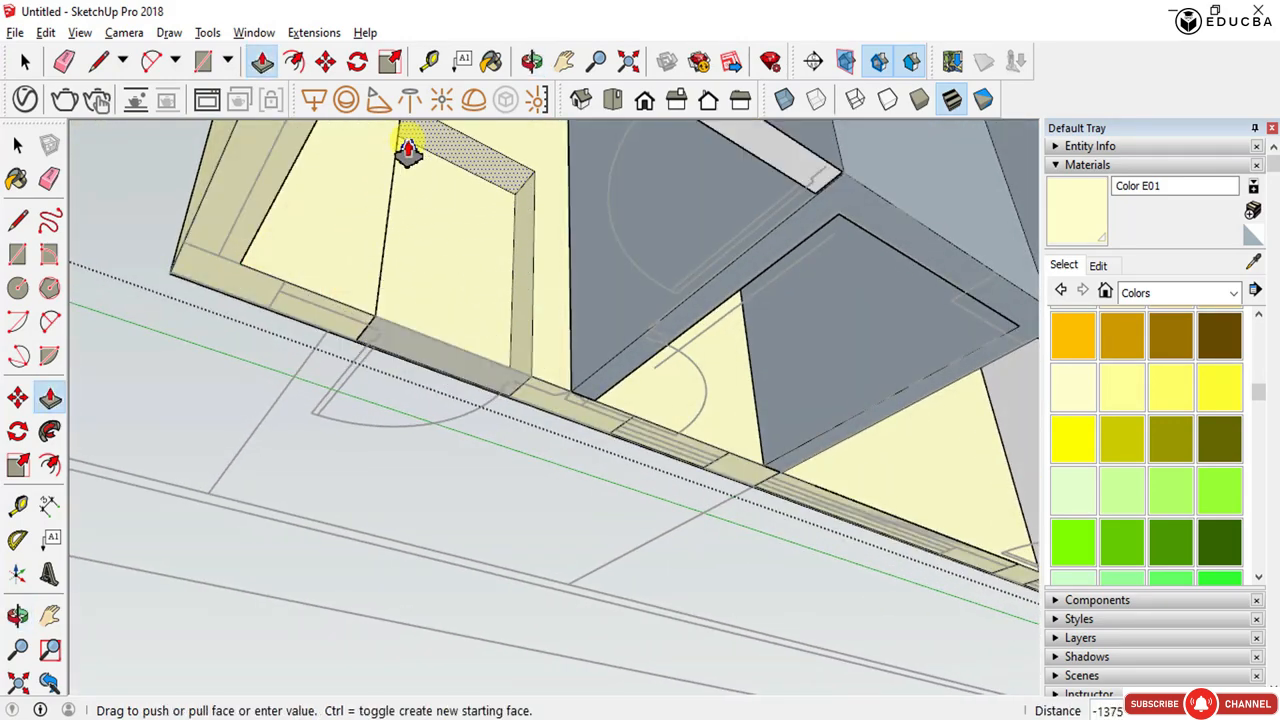
left_click_drag(408, 148, 437, 140)
scroll(374, 340, "up", 5)
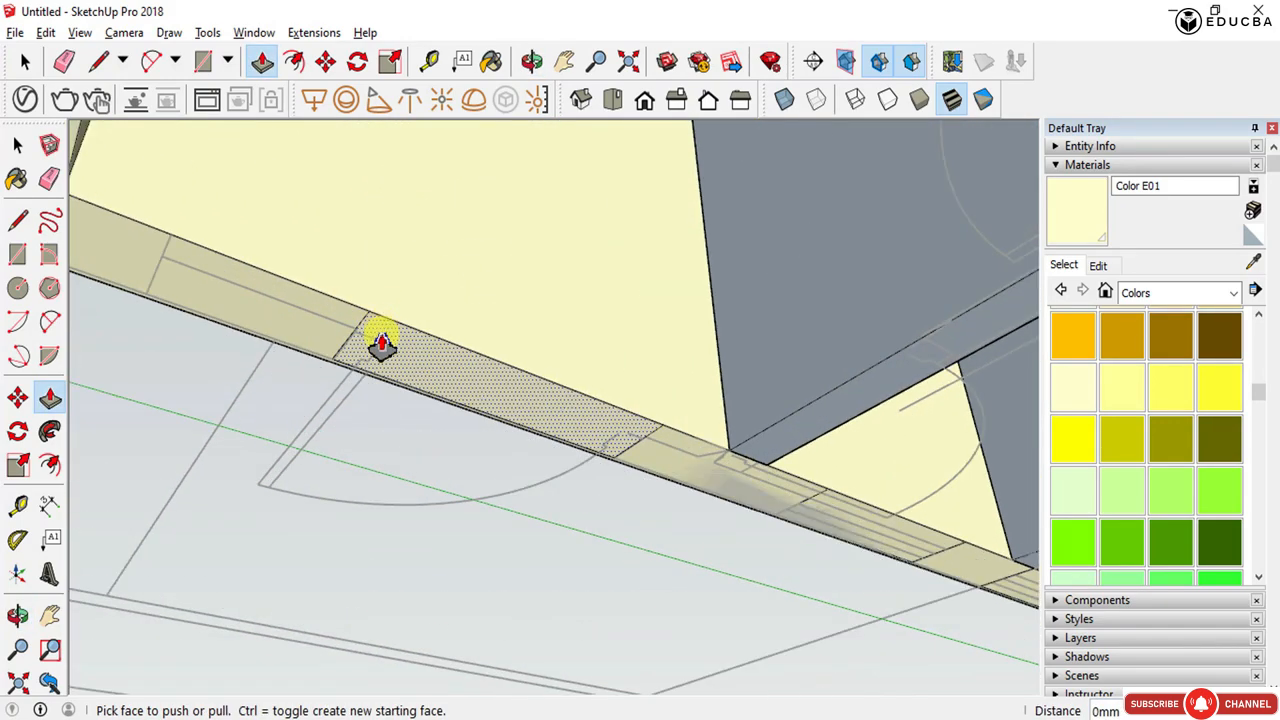
middle_click_drag(343, 366, 686, 151)
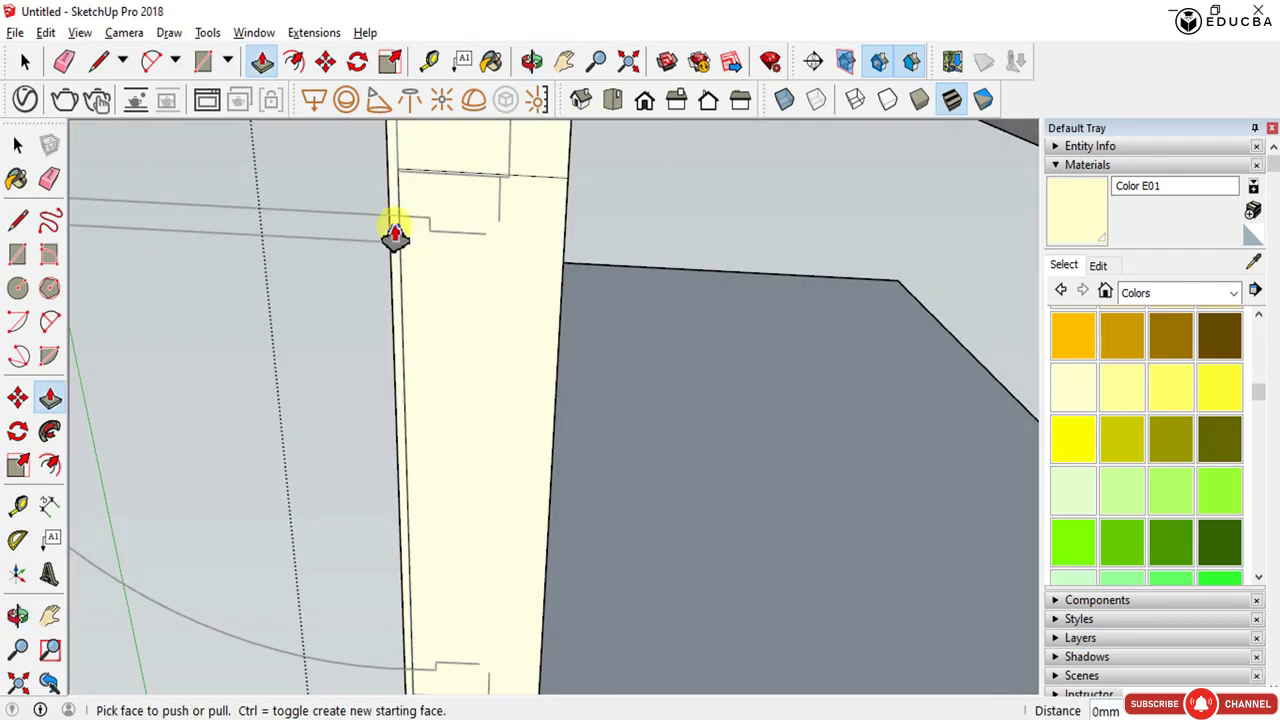
middle_click_drag(405, 190, 428, 180)
key("space")
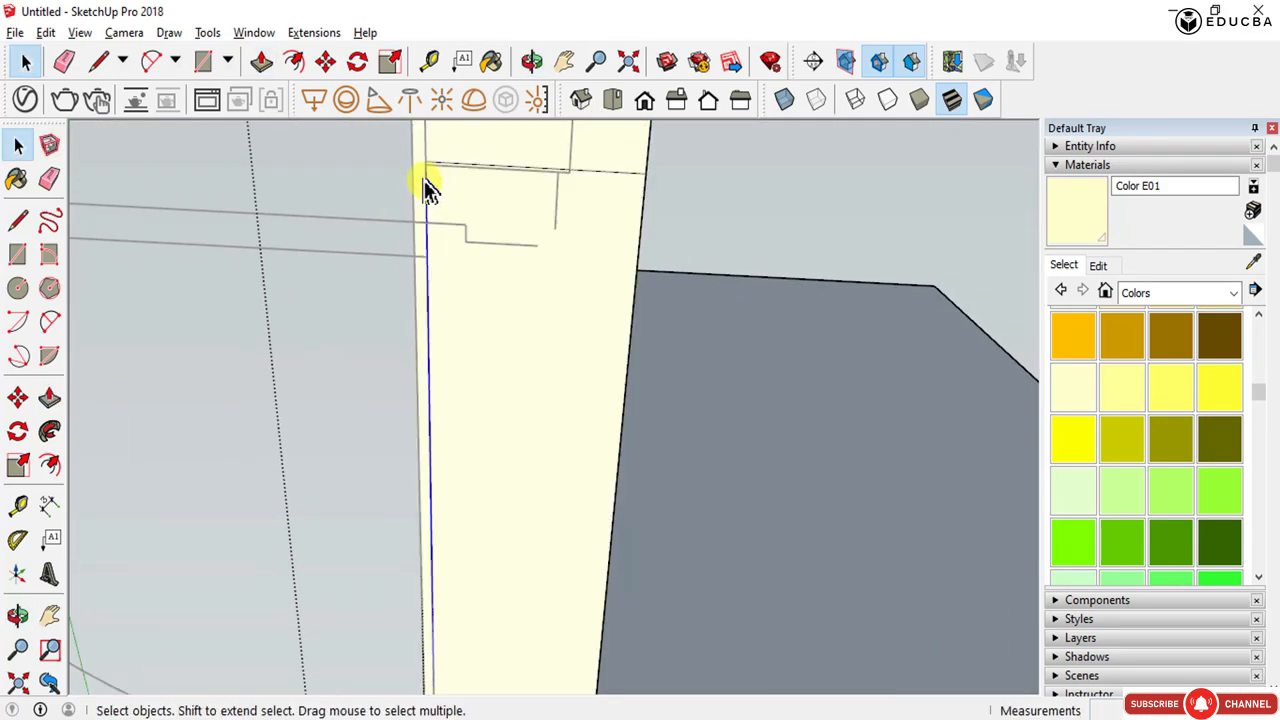
- Move the vertical edge of the pasted face slightly to line up with the wall edge
key("m")
left_click(424, 162)
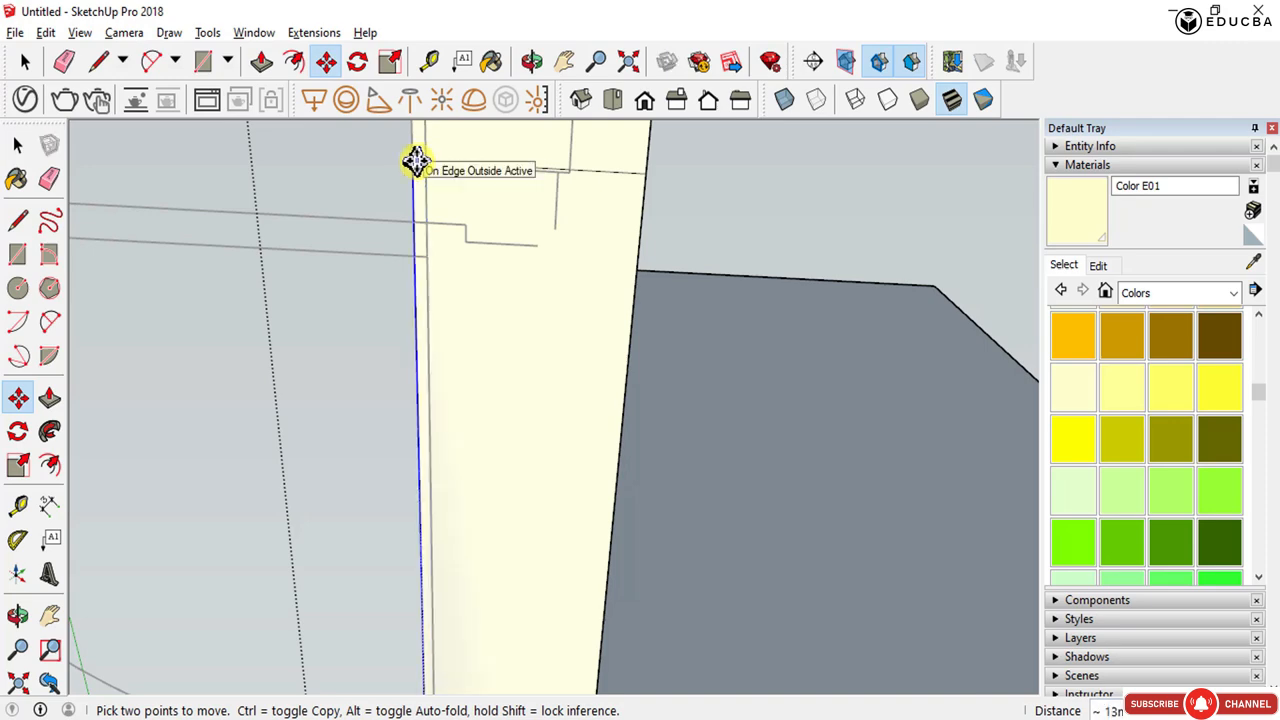
left_click(415, 162)
key("space")
- Try to push/pull the face below the opening downward, then cancel it
left_click(497, 272)
key("p")
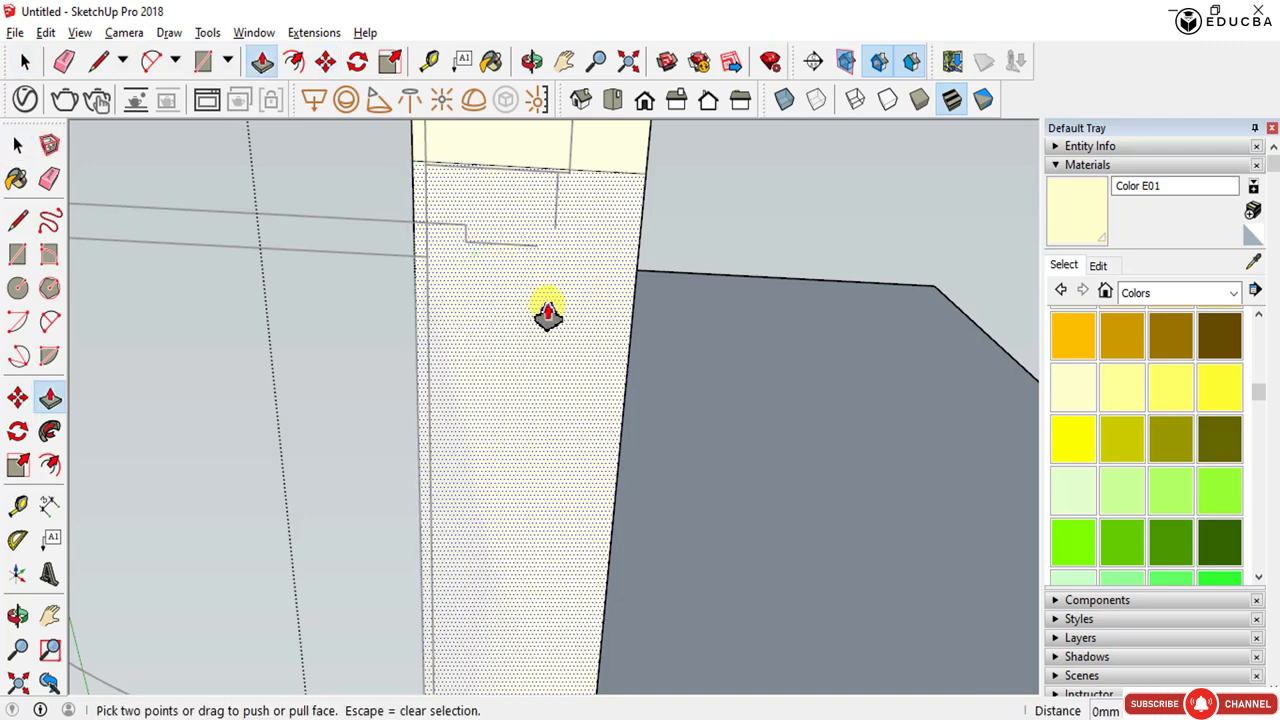
left_click(548, 313)
middle_click_drag(551, 271, 629, 492)
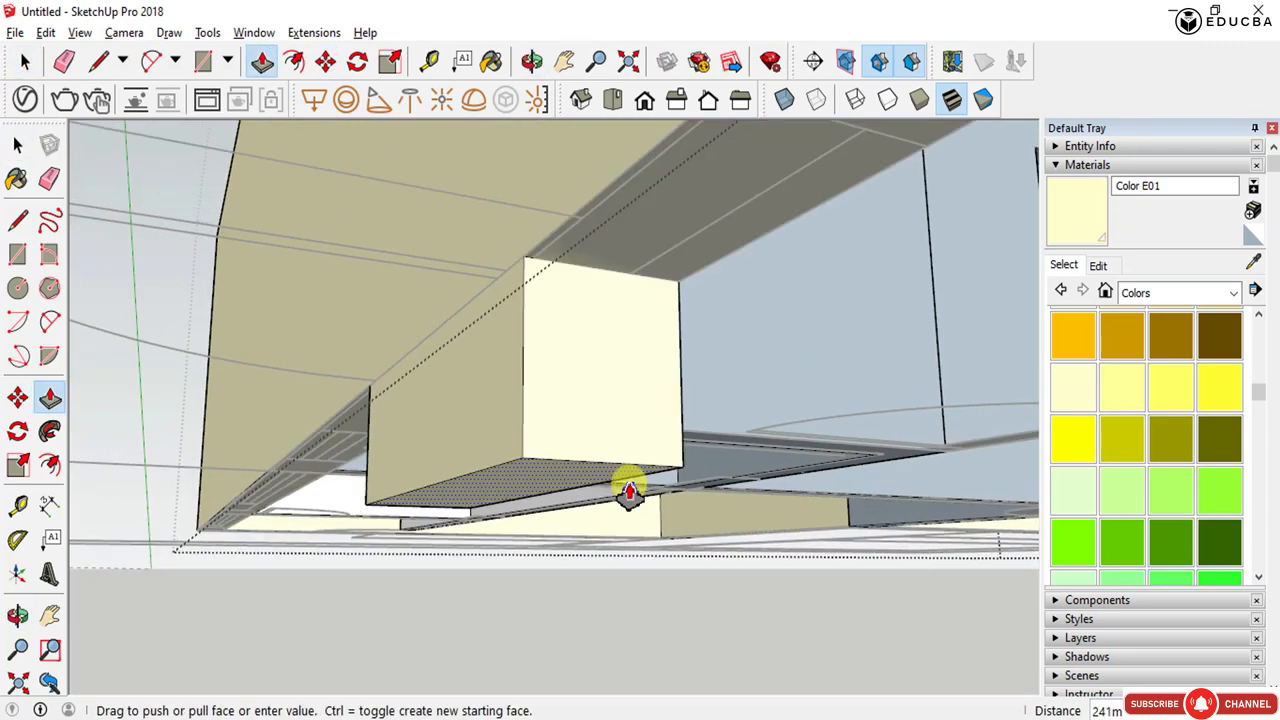
key("Escape")
middle_click_drag(597, 282, 1024, 306)
scroll(783, 296, "down", 3)
scroll(713, 312, "down", 2)
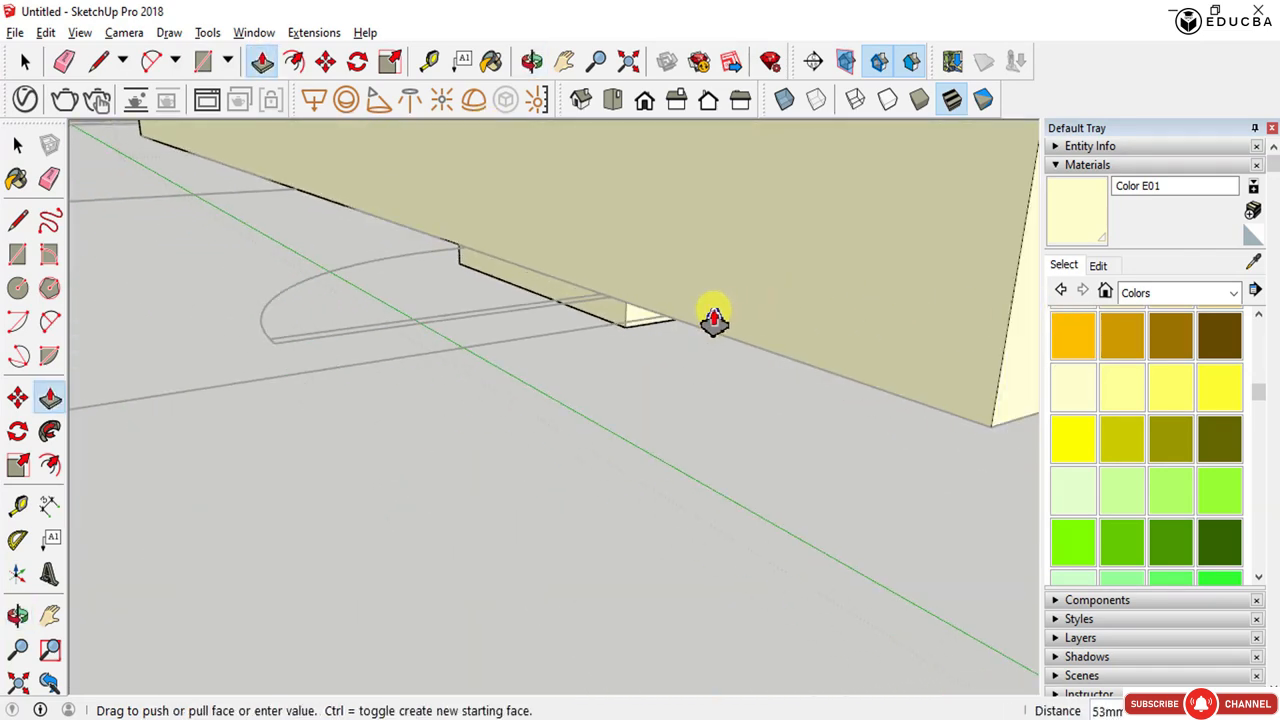
scroll(713, 318, "down", 5)
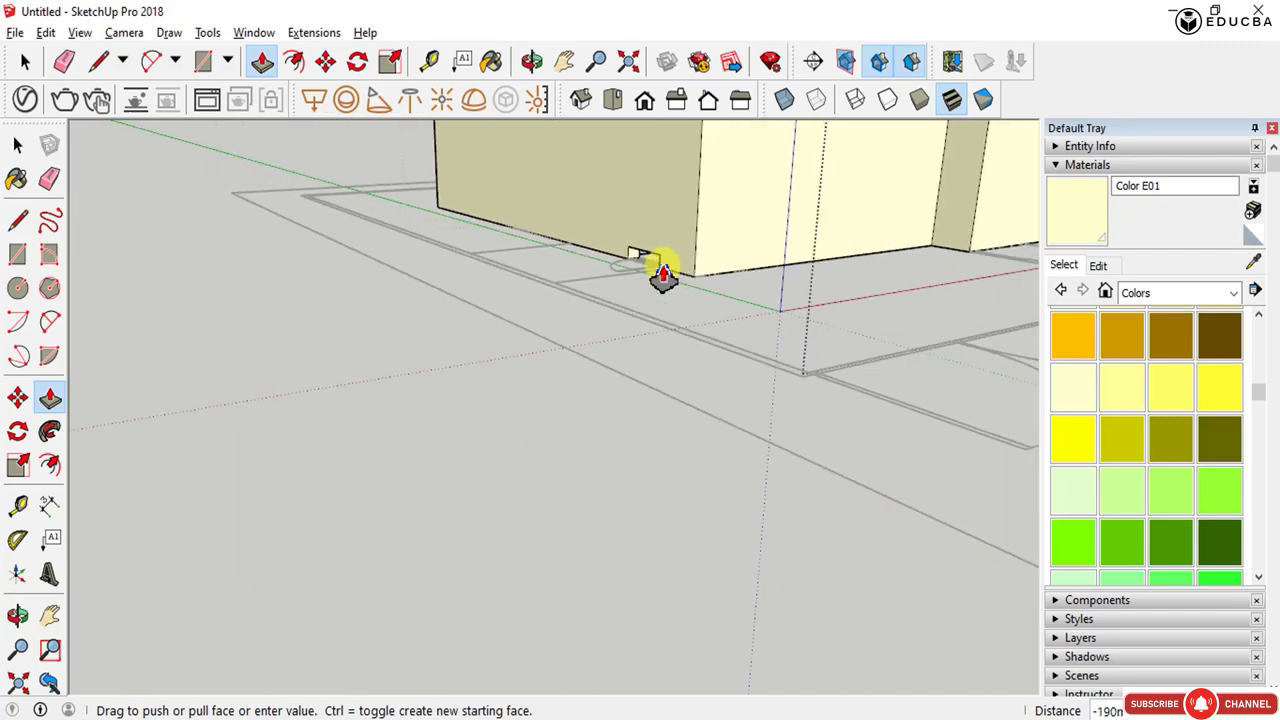
scroll(662, 275, "down", 3)
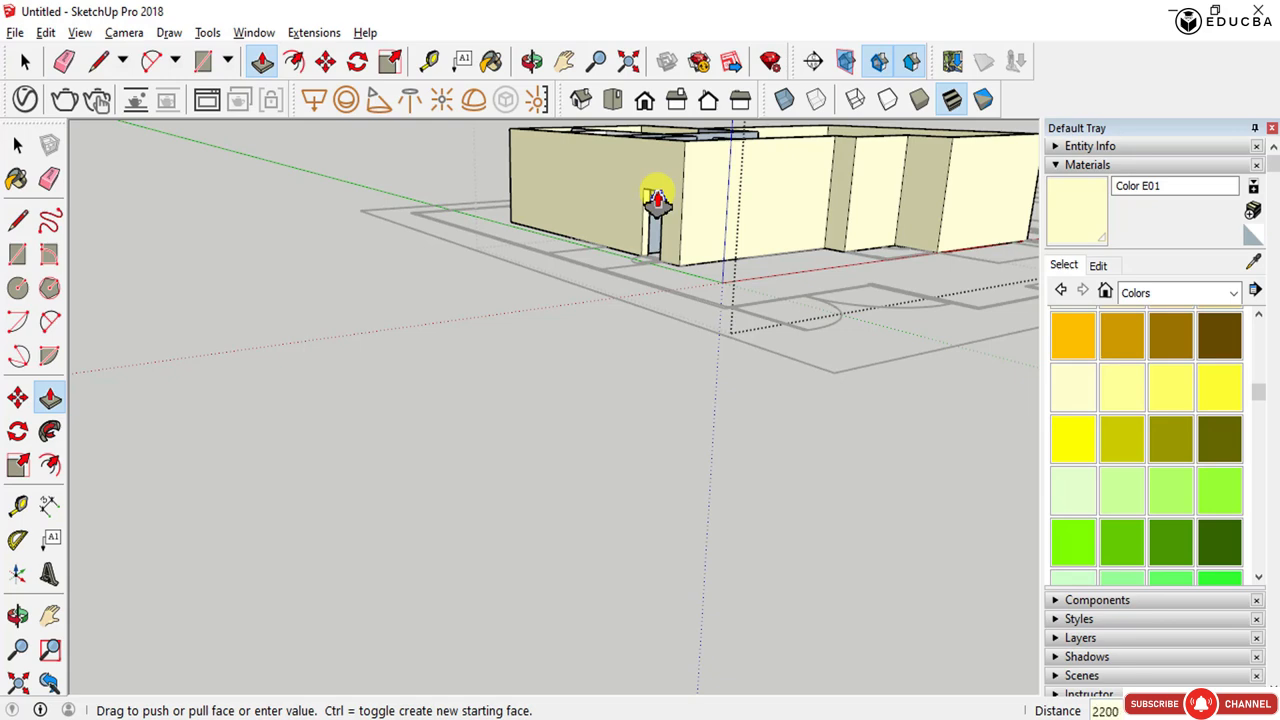
- Draw a rectangle across the underside of the wall above the door opening inside the wall group
key("space")
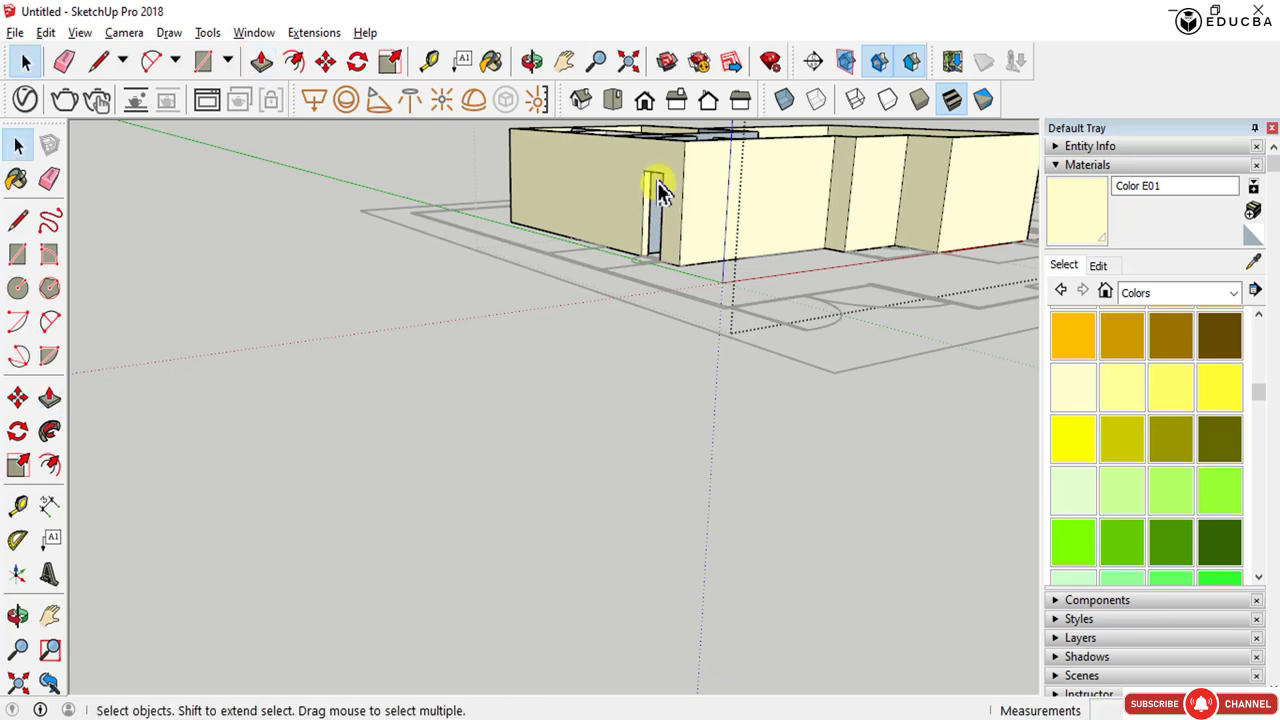
scroll(660, 190, "up", 3)
scroll(658, 300, "down", 5)
mouse_move(657, 337)
middle_mouse_down()
mouse_move(549, 272)
mouse_move(649, 303)
mouse_move(657, 320)
middle_mouse_up()
scroll(640, 320, "up", 4)
scroll(630, 330, "up", 4)
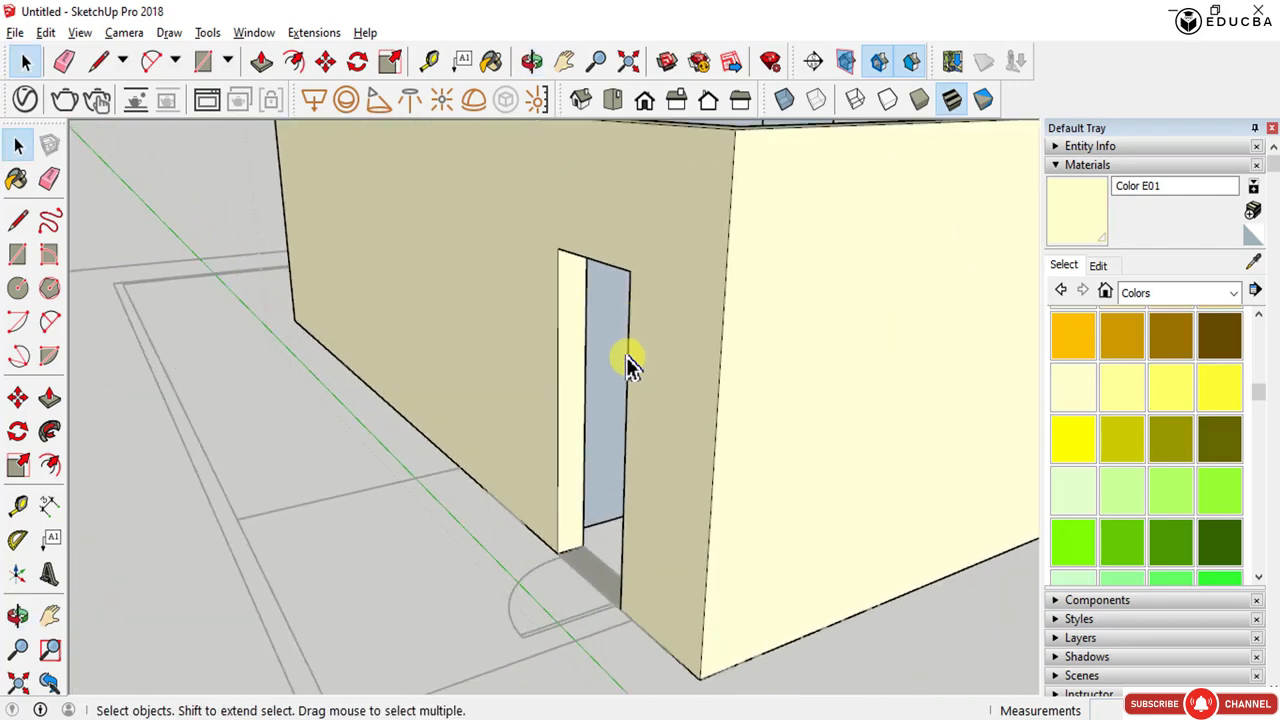
scroll(622, 480, "down", 5)
middle_click_drag(620, 514, 620, 323)
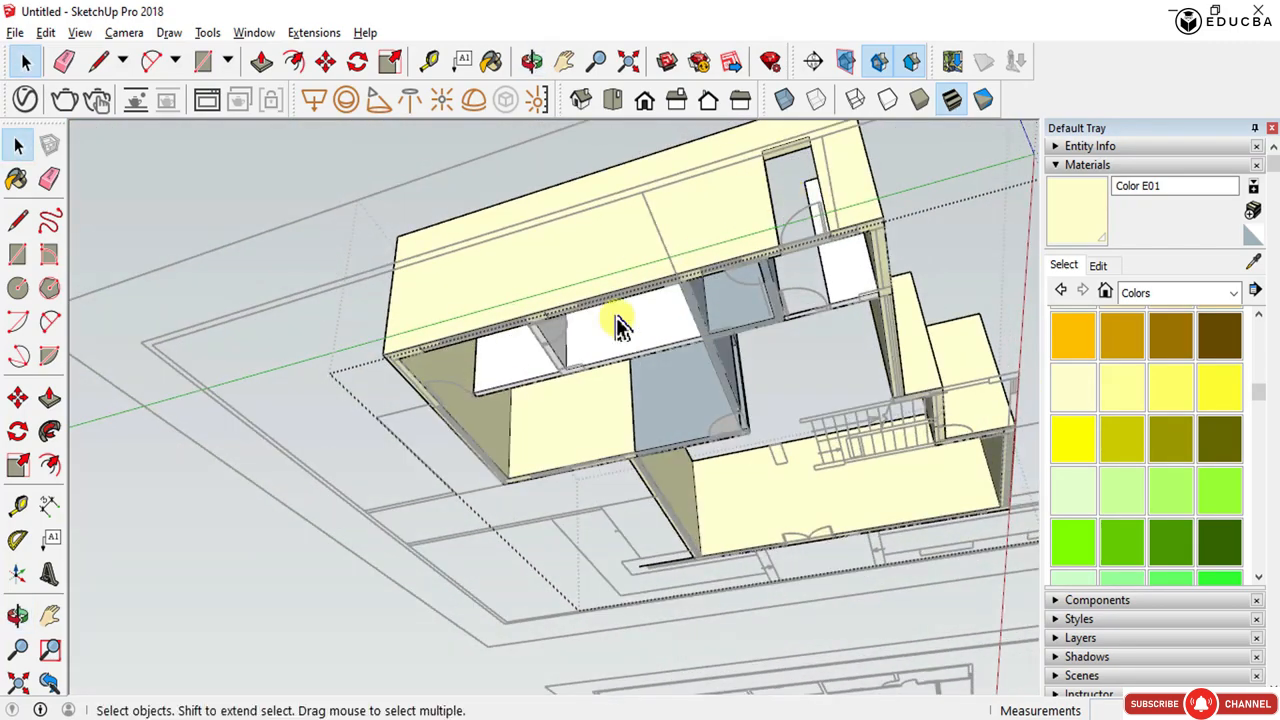
scroll(540, 345, "up", 6)
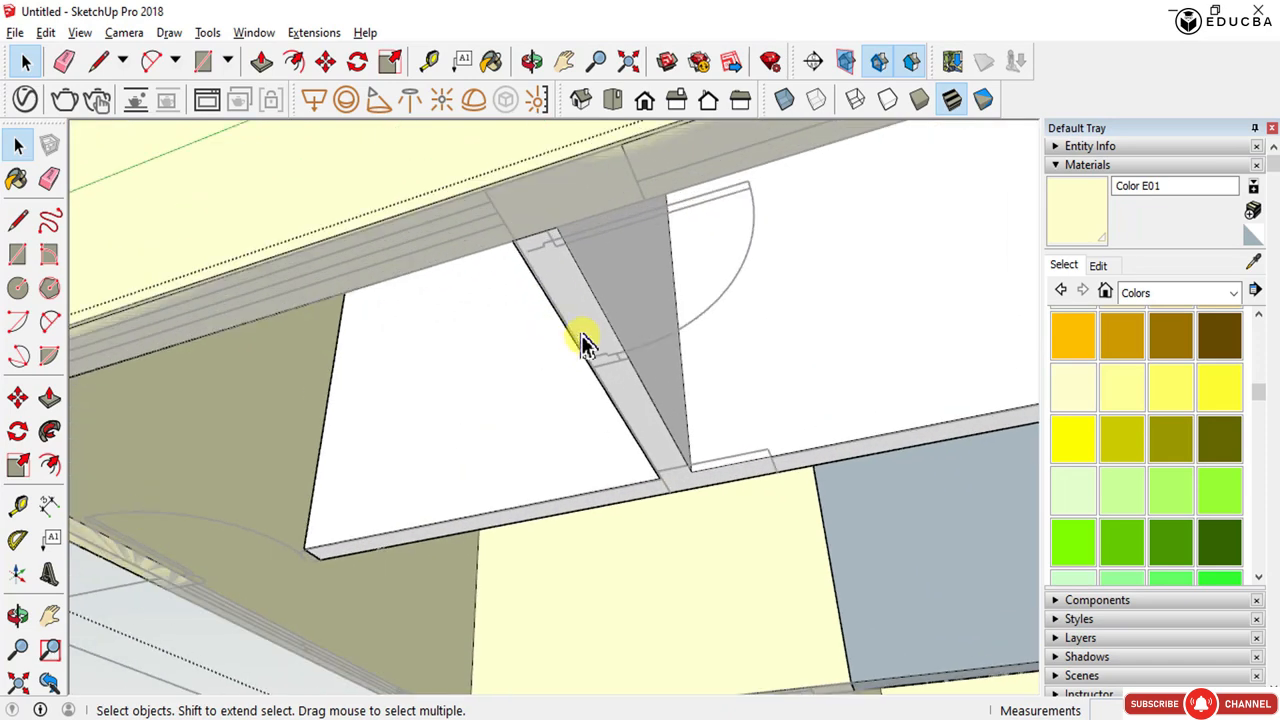
double_click(582, 336)
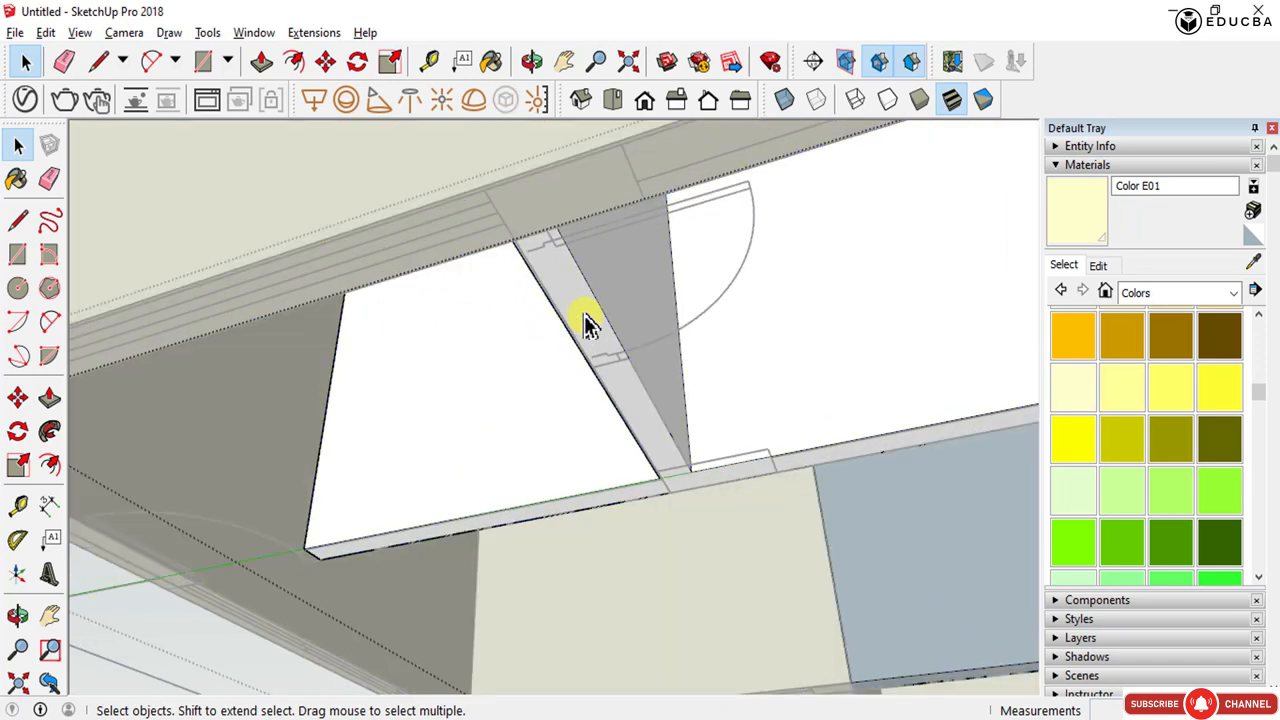
left_click(584, 326)
key("r")
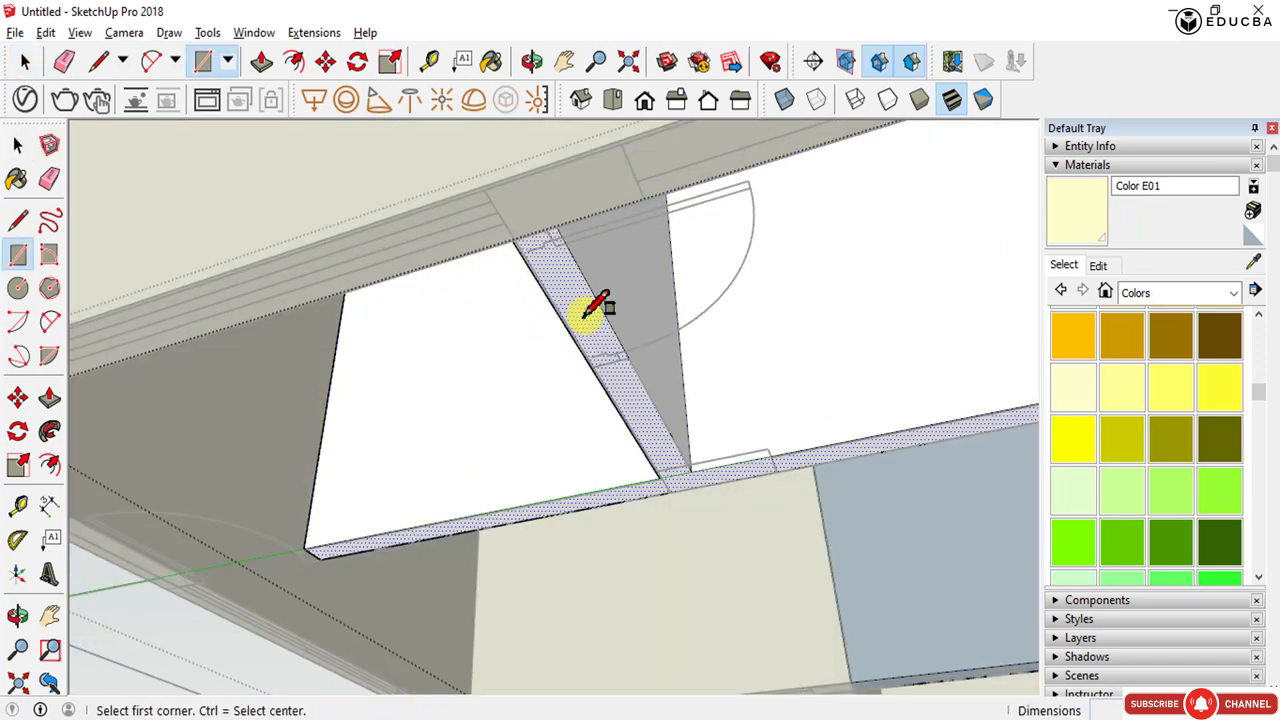
left_click(512, 241)
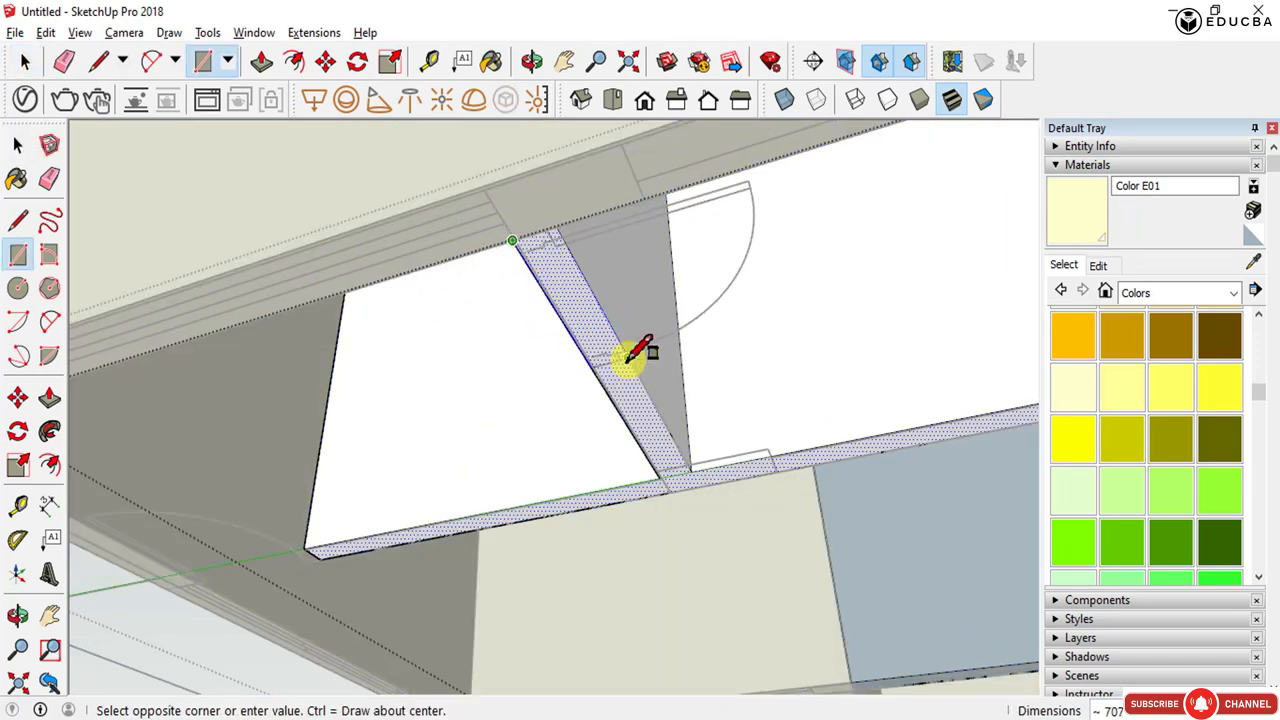
left_click(628, 358)
- Push/pull the rectangle up by the previous distance to fill the wall above the opening
key("p")
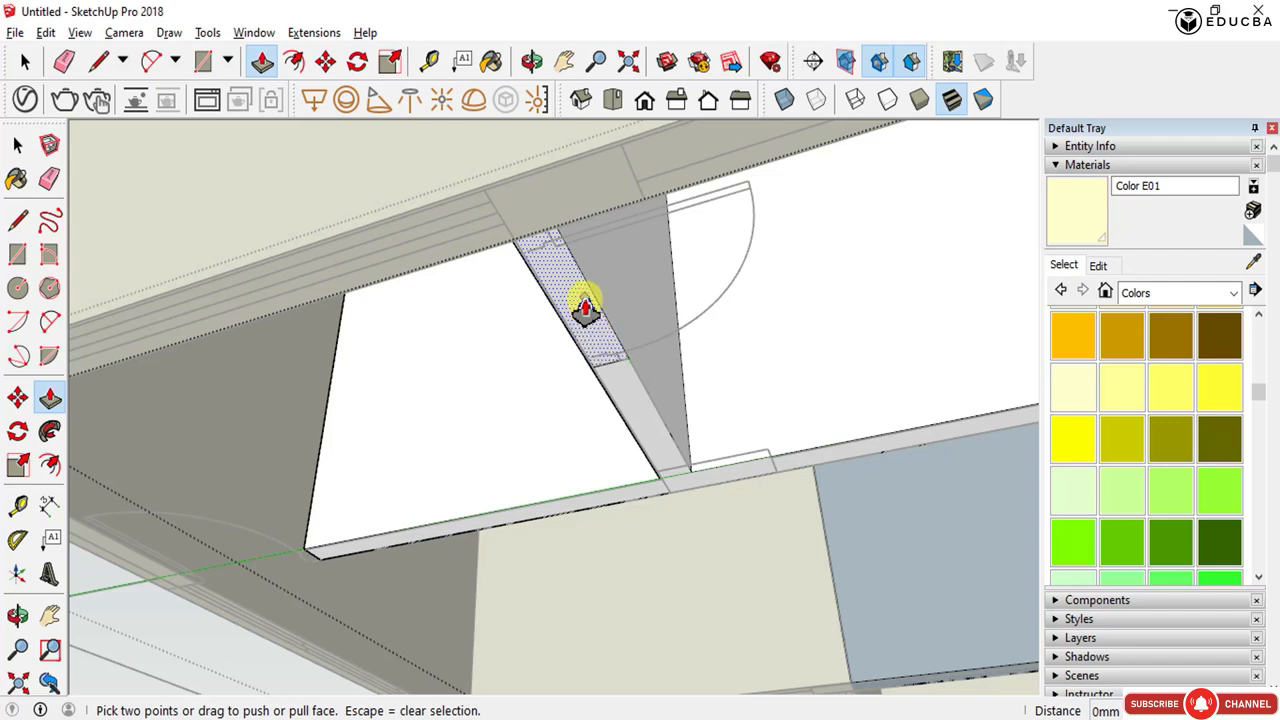
key("space")
key("p")
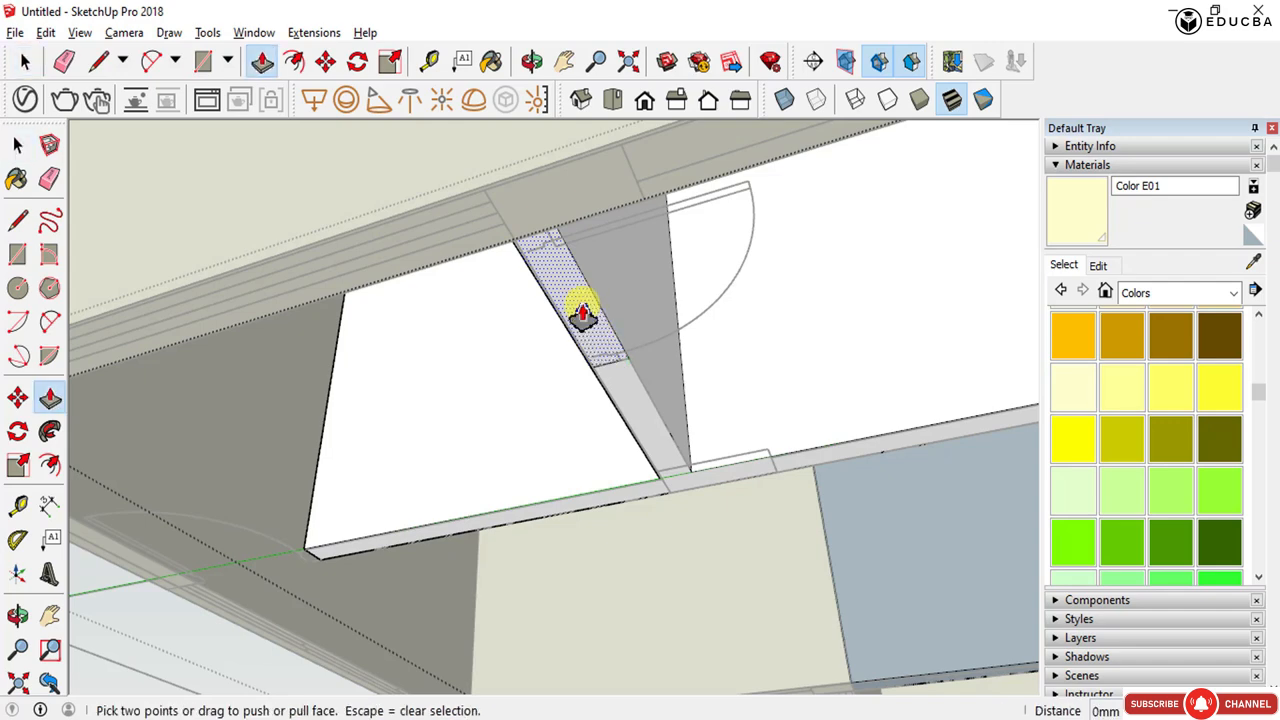
scroll(523, 420, "down", 3)
double_click(561, 358)
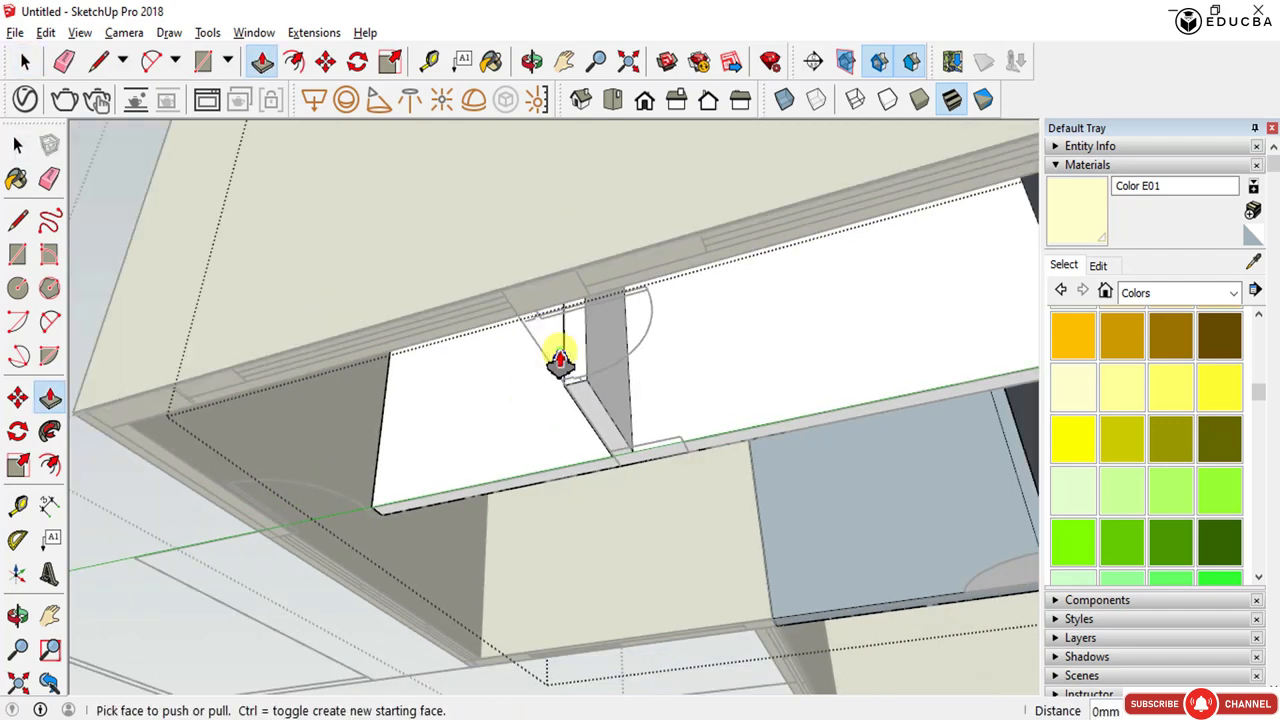
scroll(561, 358, "down", 4)
middle_click_drag(580, 357, 333, 627)
scroll(463, 499, "down", 3)
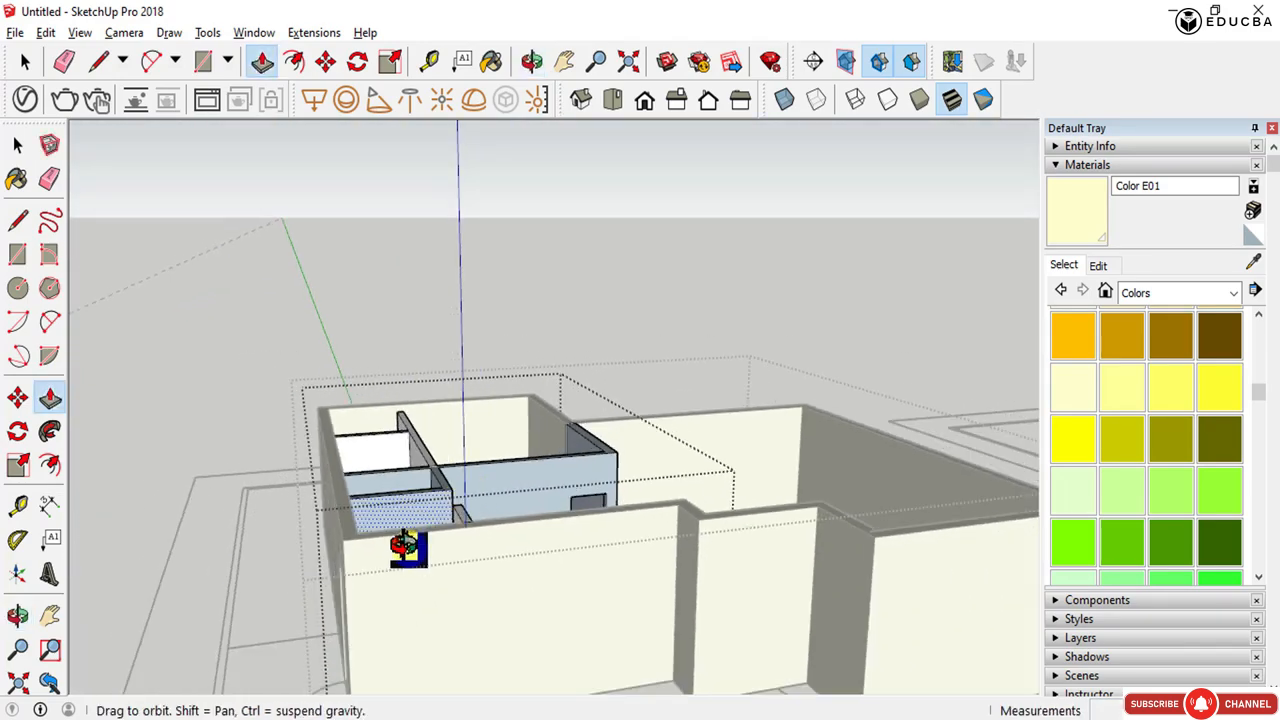
middle_click_drag(408, 549, 179, 670)
scroll(594, 497, "down", 5)
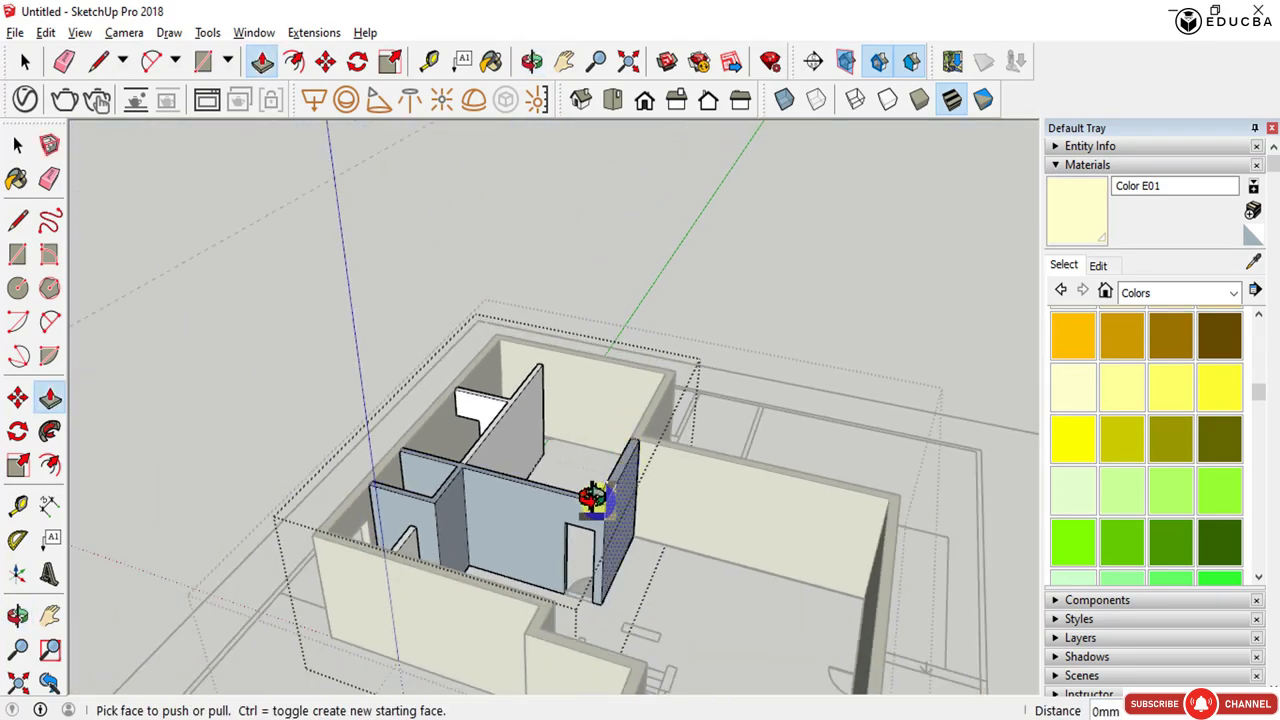
scroll(250, 450, "up", 8)
scroll(270, 447, "up", 3)
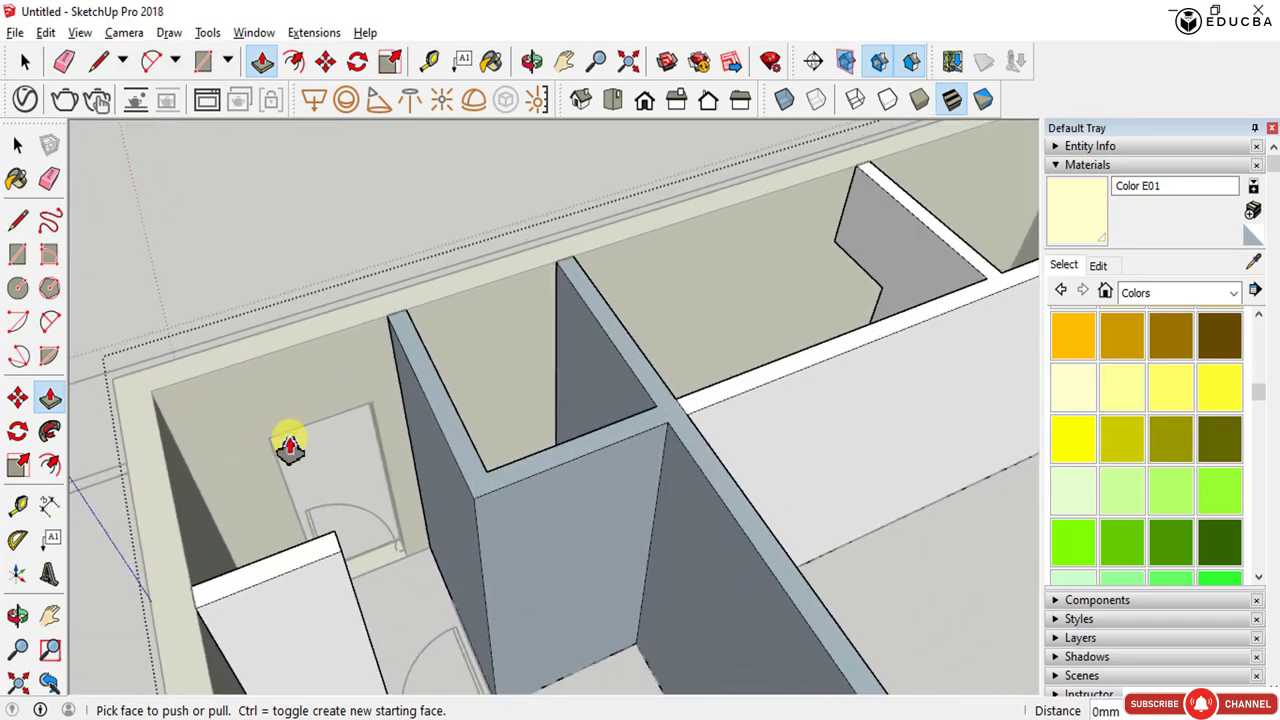
- Copy the header strip under the opening up to the neighbouring opening in the same wall
key("space")
left_click(804, 286)
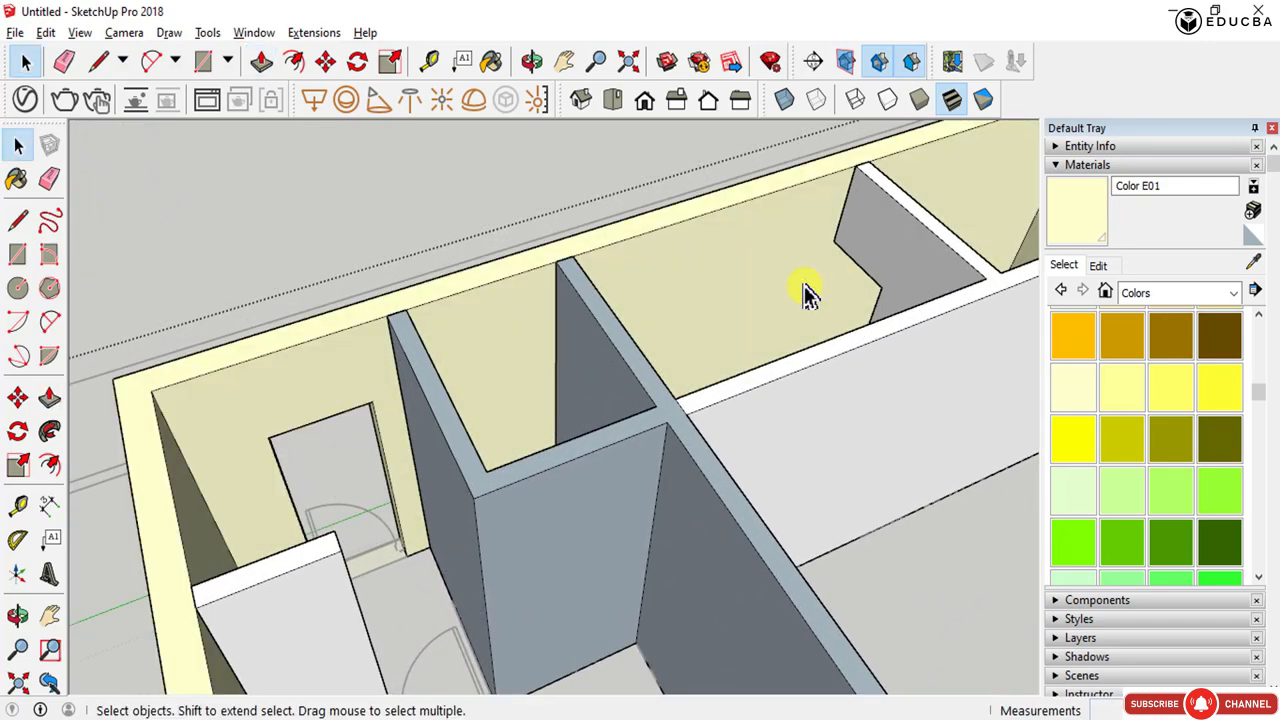
middle_click_drag(540, 440, 960, 475)
scroll(735, 493, "down", 5)
middle_click_drag(680, 517, 623, 280)
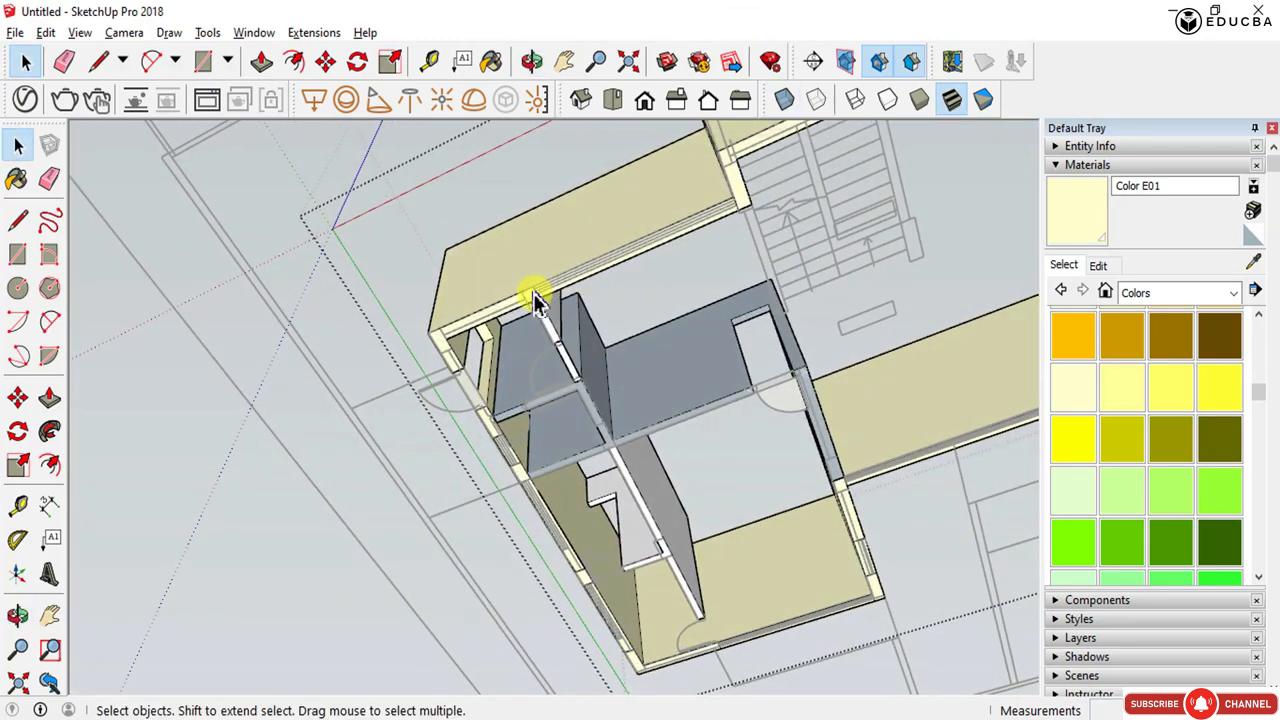
scroll(543, 380, "up", 5)
middle_click_drag(543, 385, 357, 403)
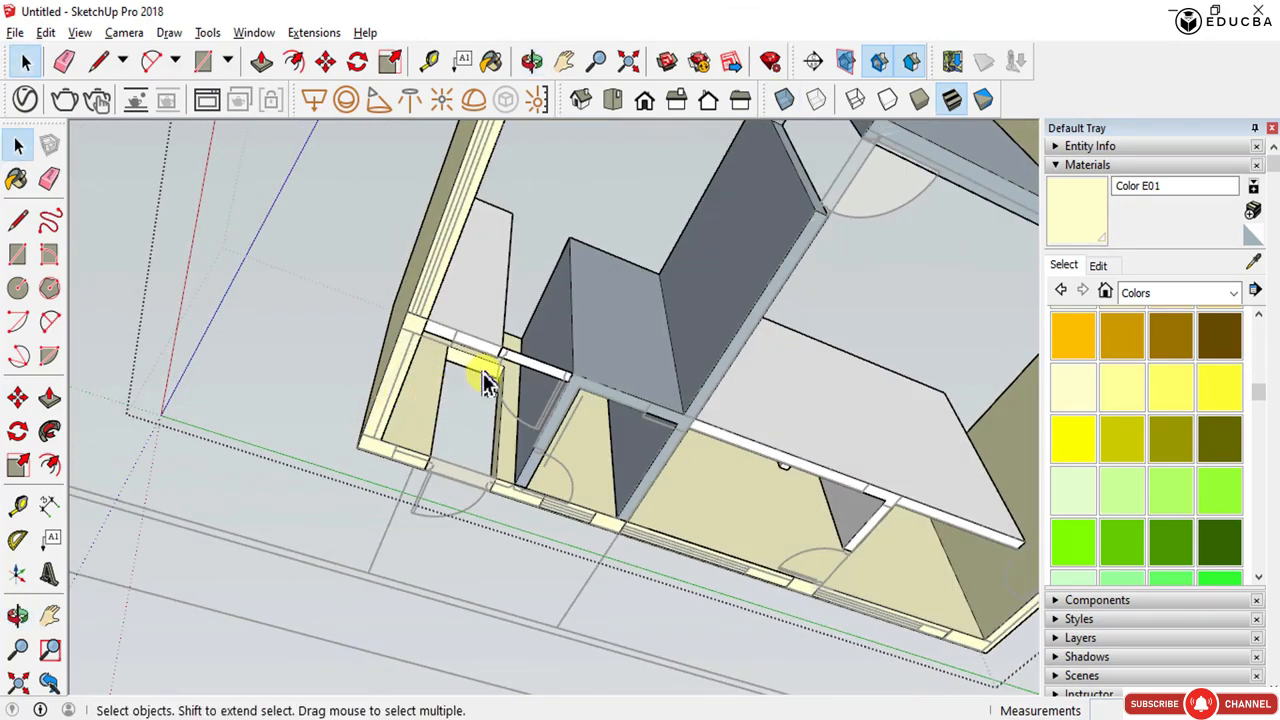
scroll(508, 361, "up", 2)
middle_click_drag(595, 341, 553, 346)
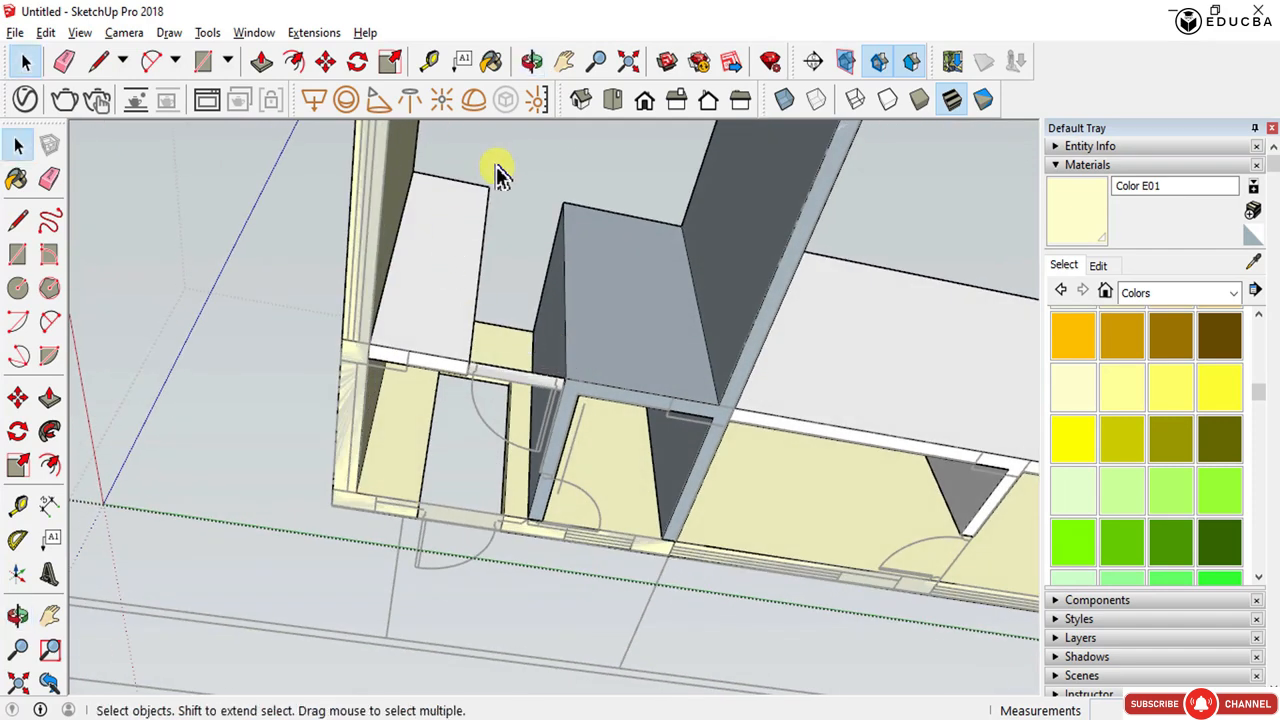
scroll(545, 260, "up", 4)
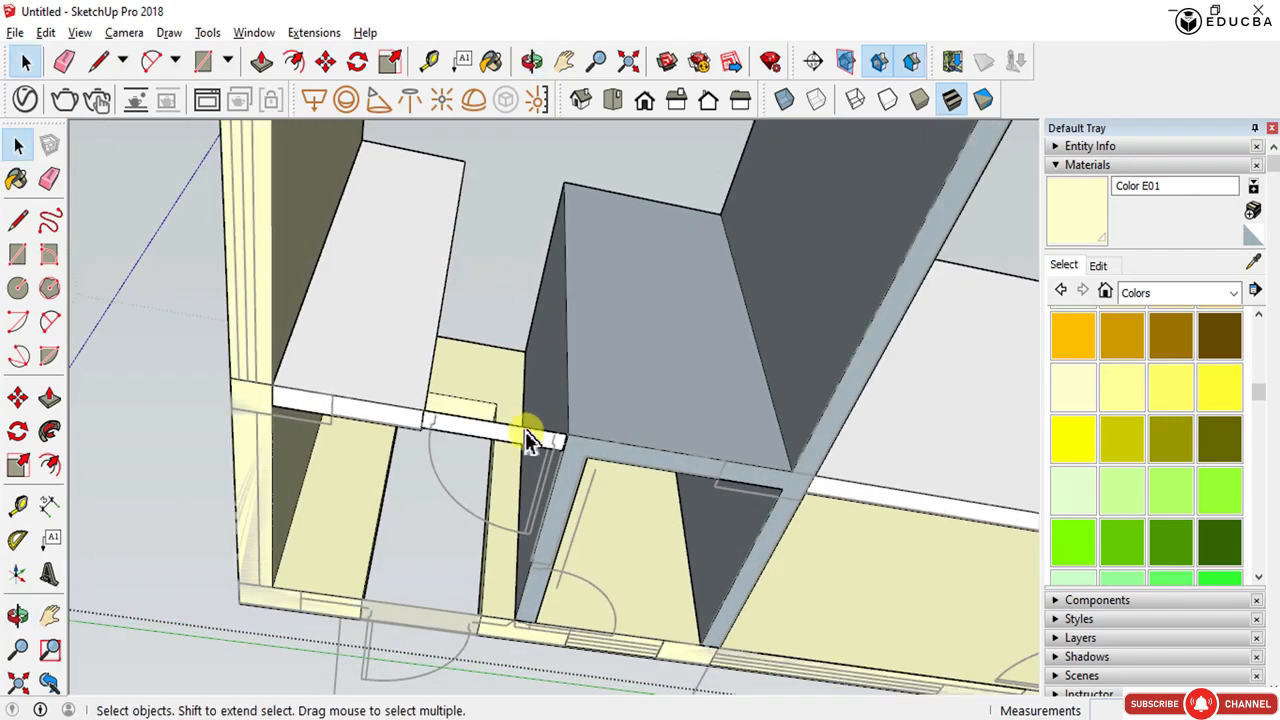
left_click(525, 431)
key("m")
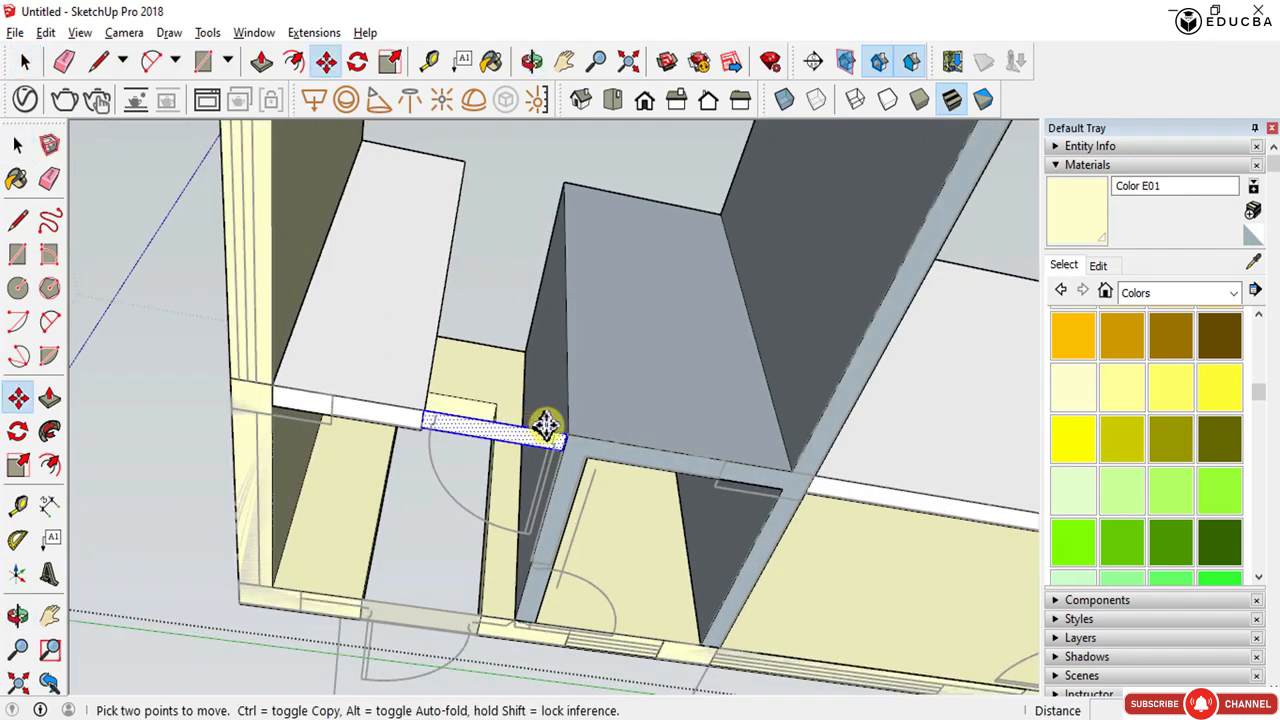
left_click(570, 435)
key("ctrl")
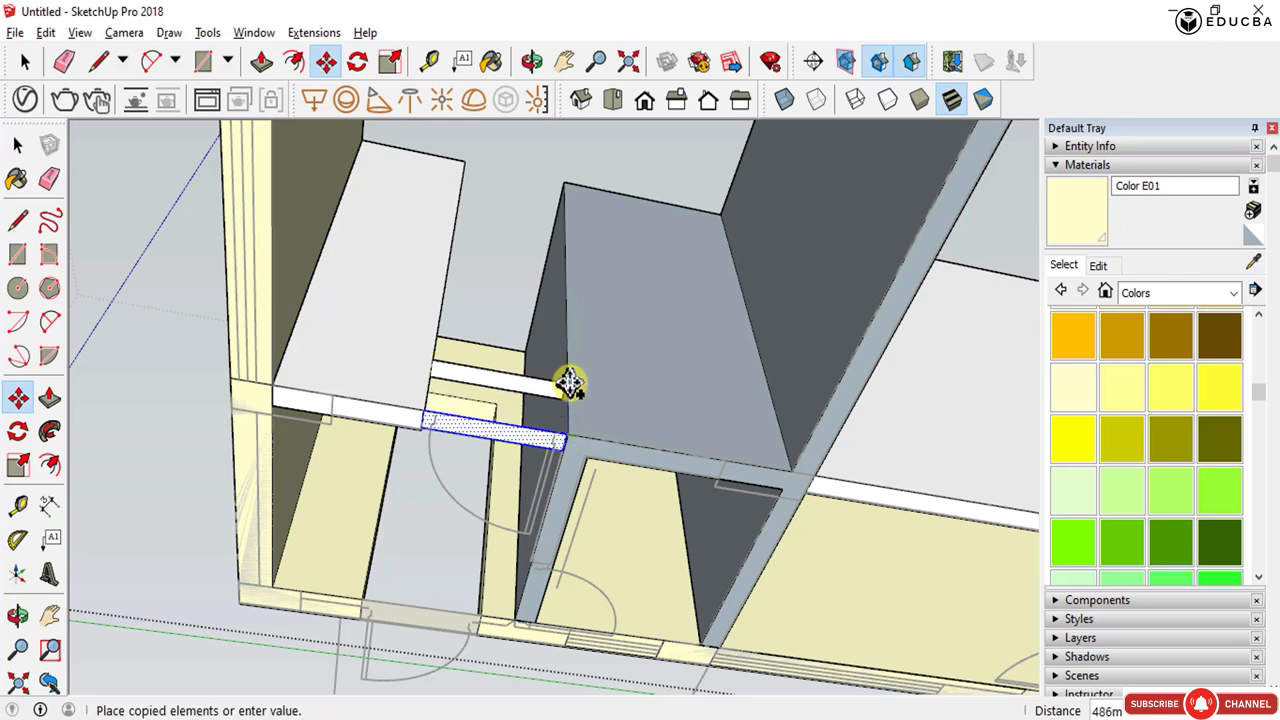
left_click(570, 257)
- Push/pull the copied face up to the top of the wall to close that opening
key("p")
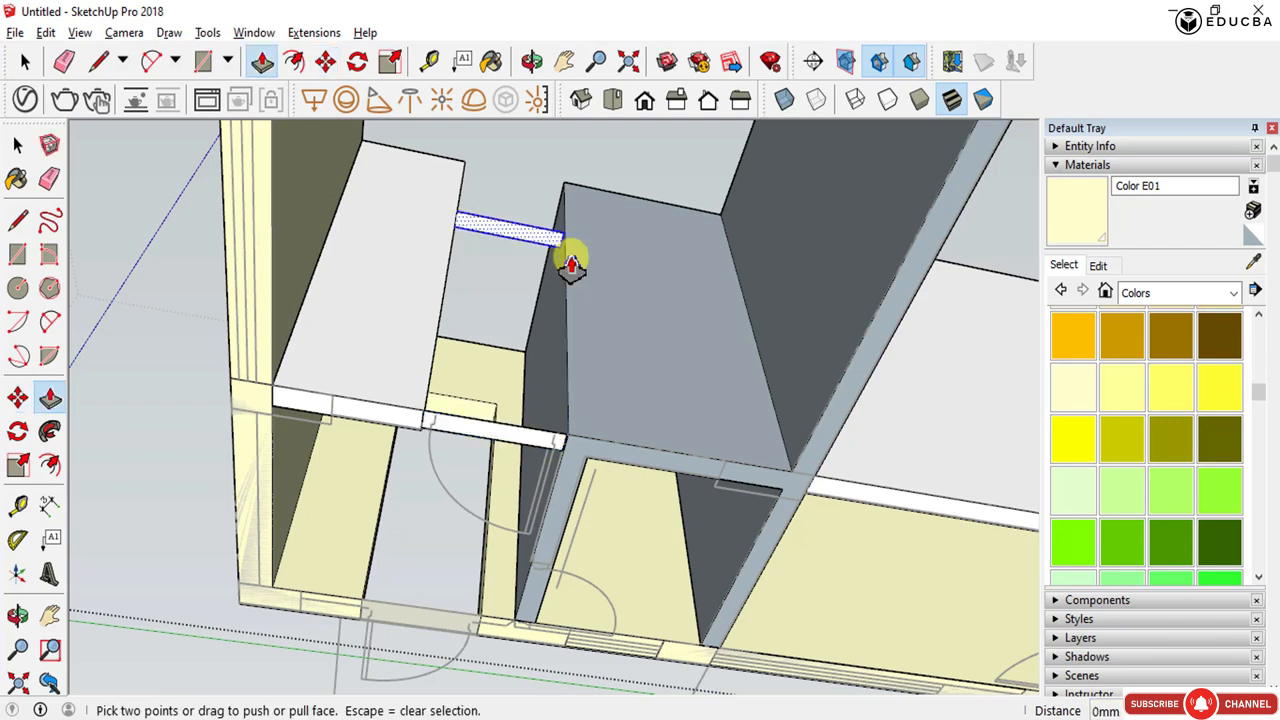
scroll(566, 250, "up", 5)
middle_click_drag(563, 249, 554, 346)
middle_click_drag(528, 266, 548, 400)
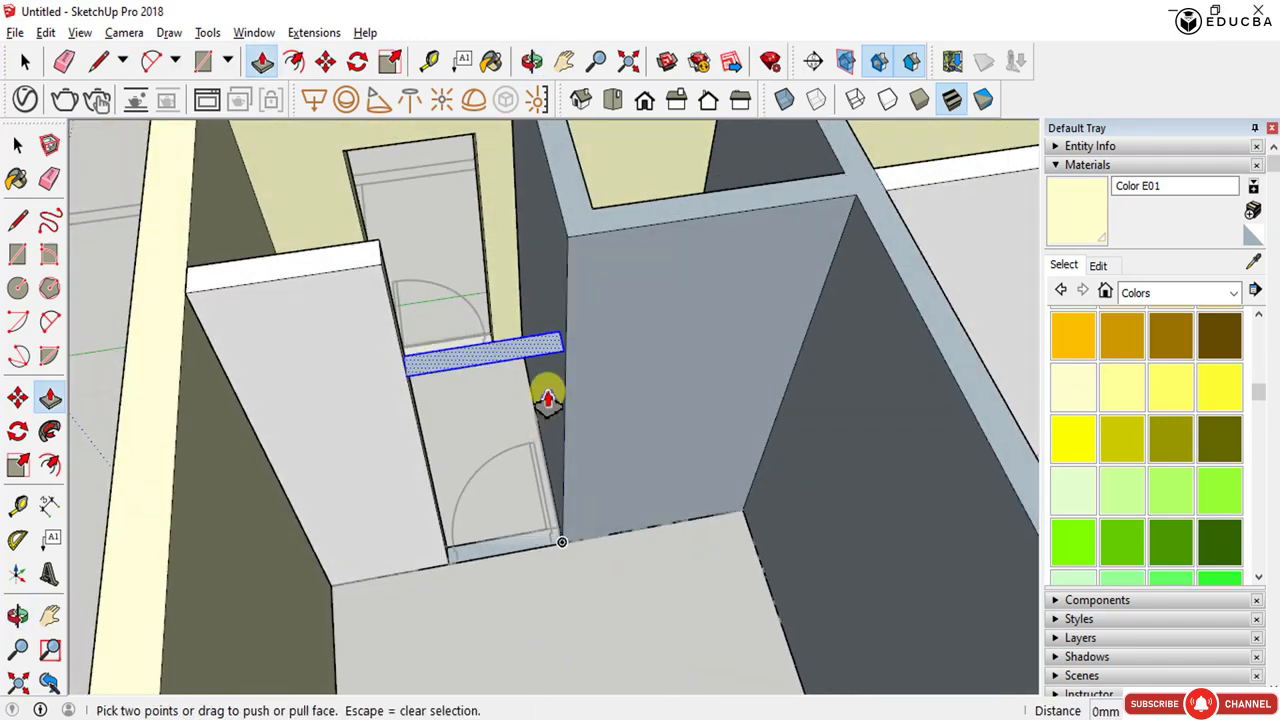
left_click(566, 350)
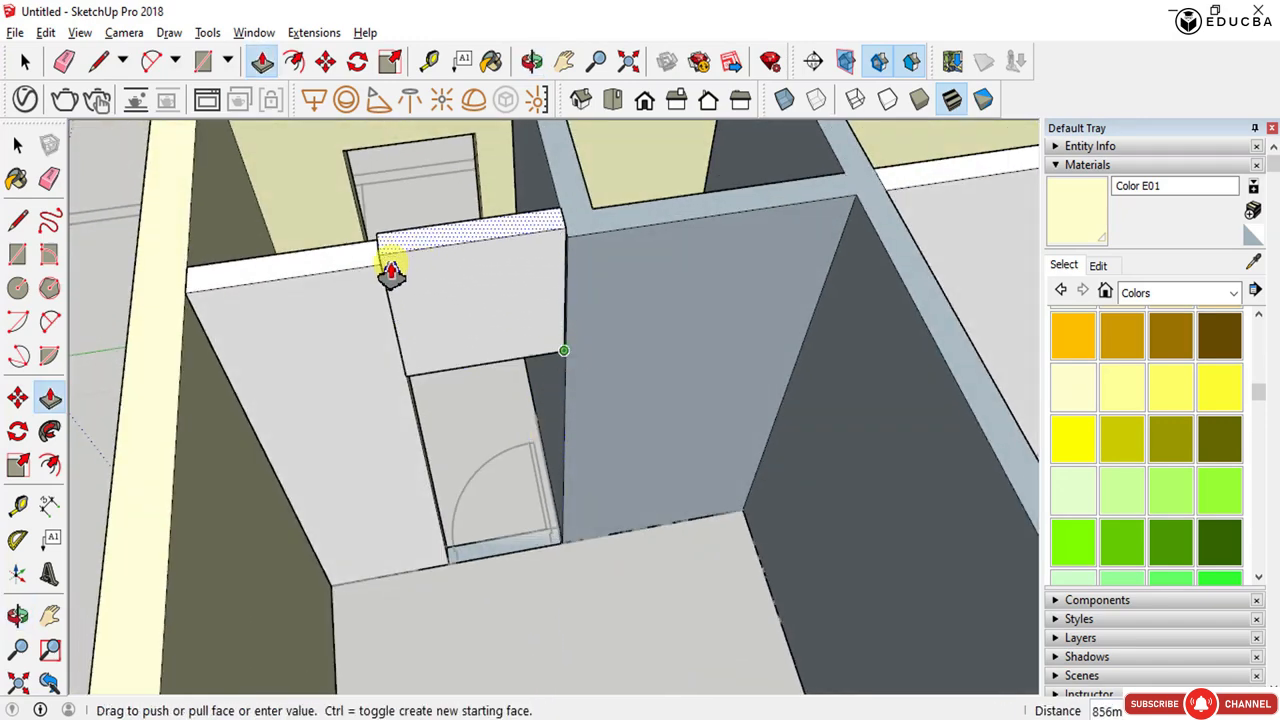
left_click(372, 280)
scroll(363, 266, "up", 3)
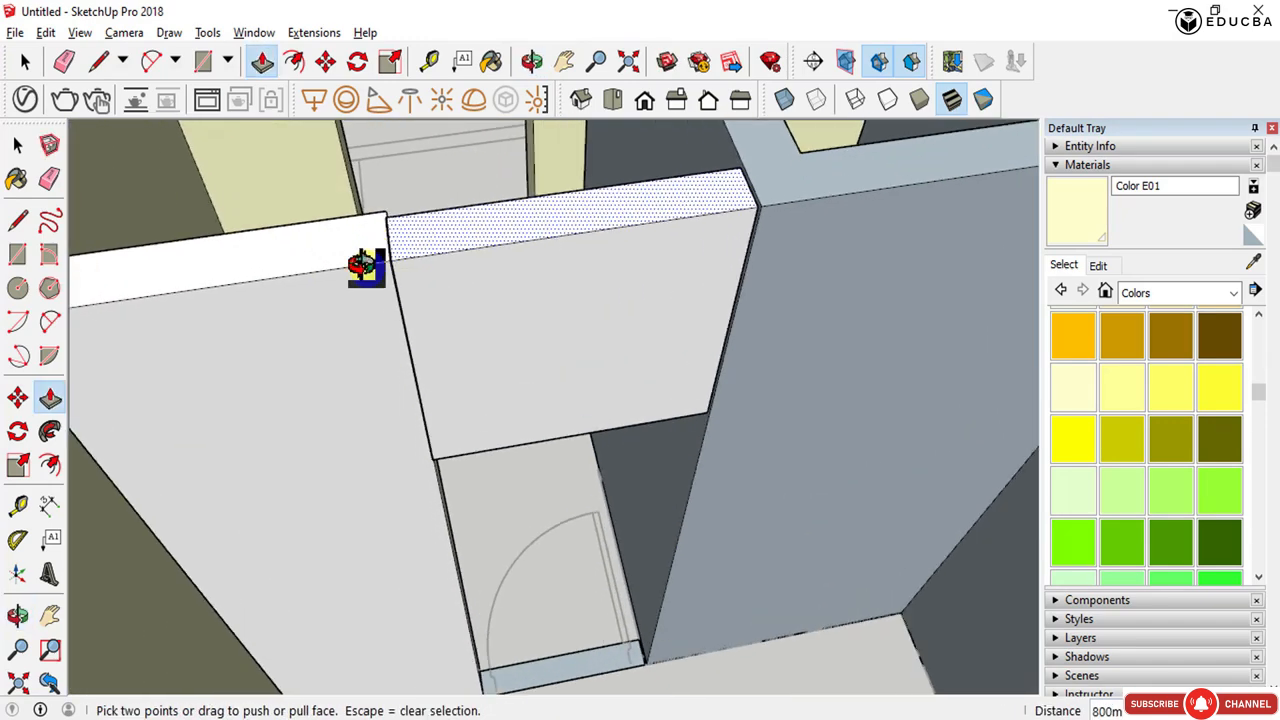
middle_click_drag(363, 266, 553, 488)
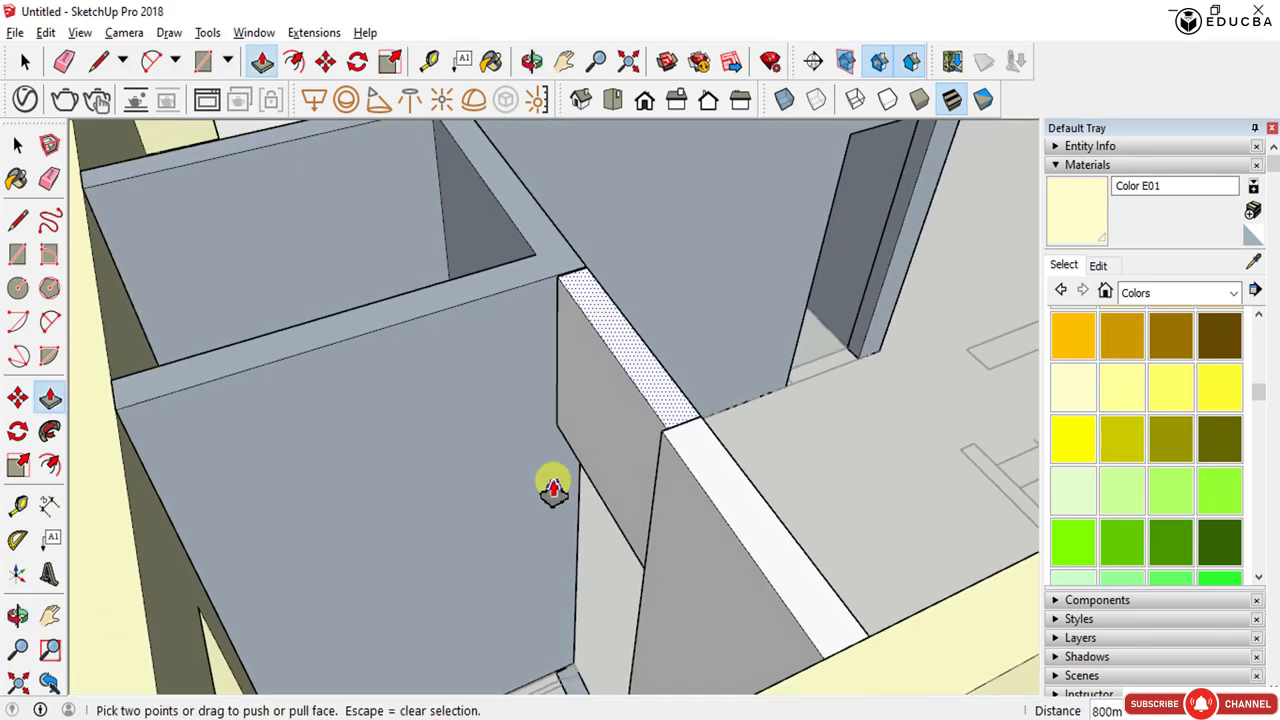
- Push/pull the side face of the new infill out to line up with the adjacent wall face
key("space")
left_click(634, 423)
key("p")
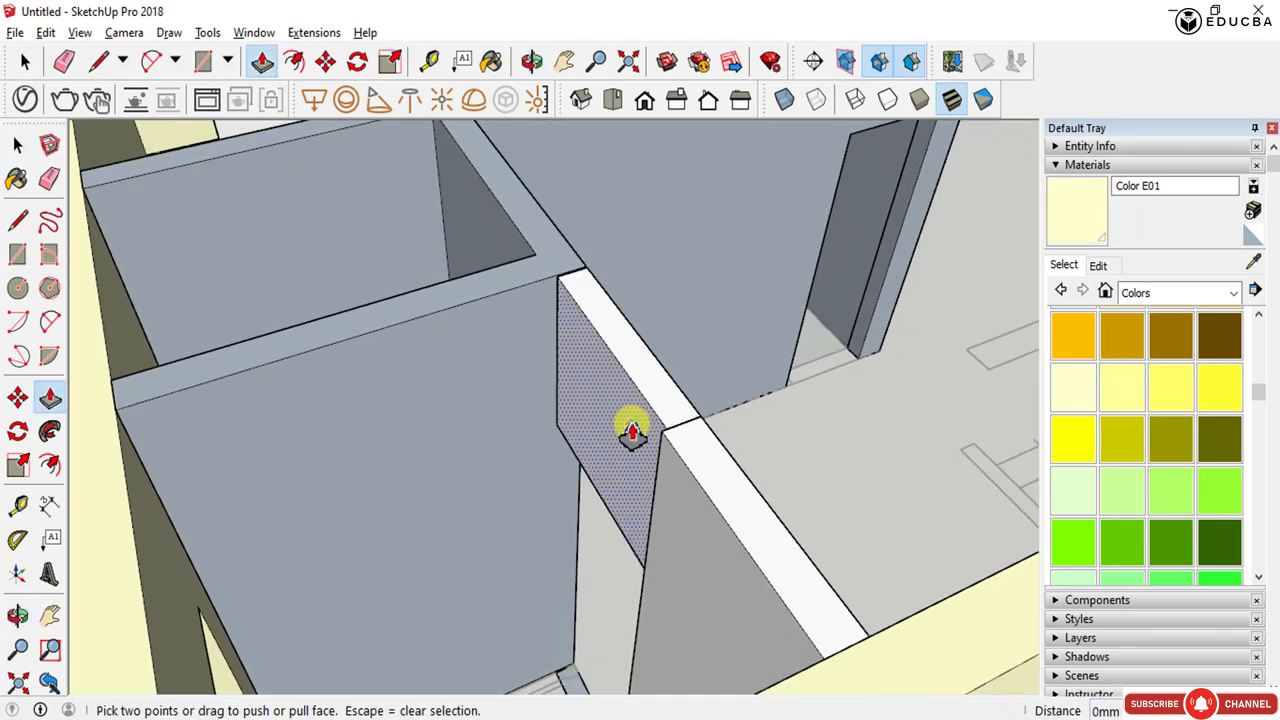
left_click(630, 424)
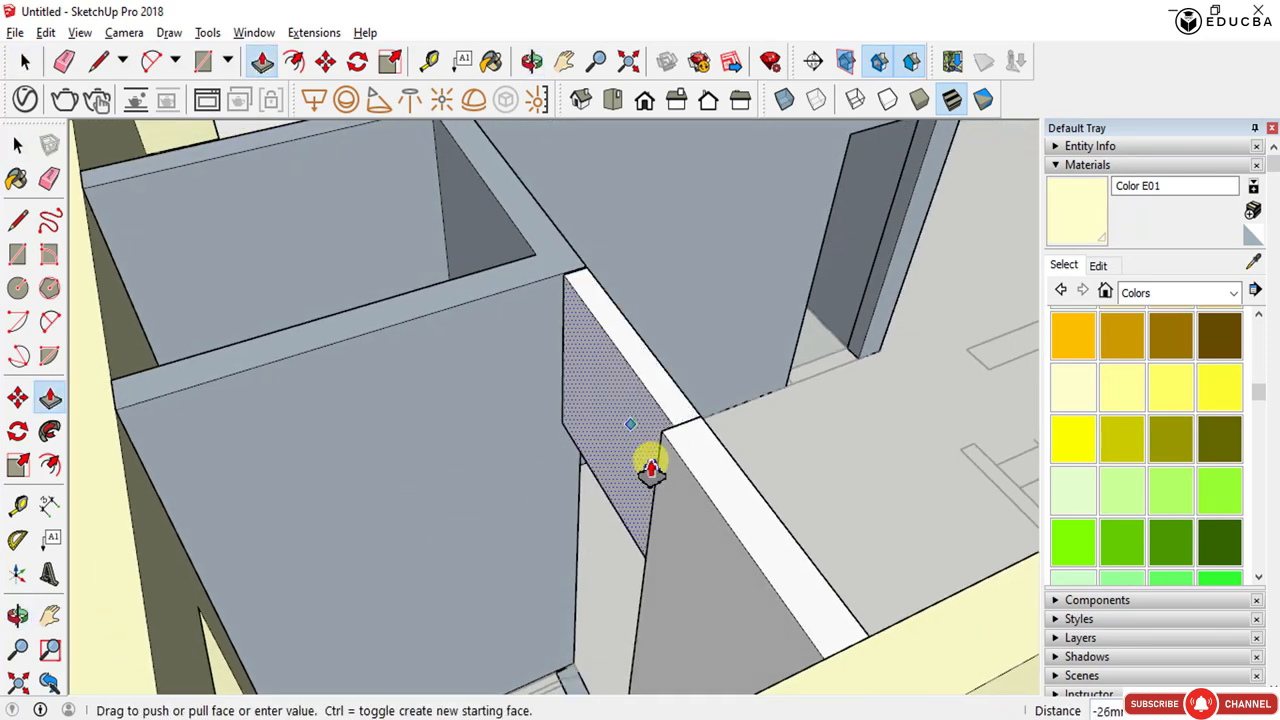
left_click(702, 597)
scroll(666, 514, "up", 2)
middle_click_drag(666, 514, 257, 537)
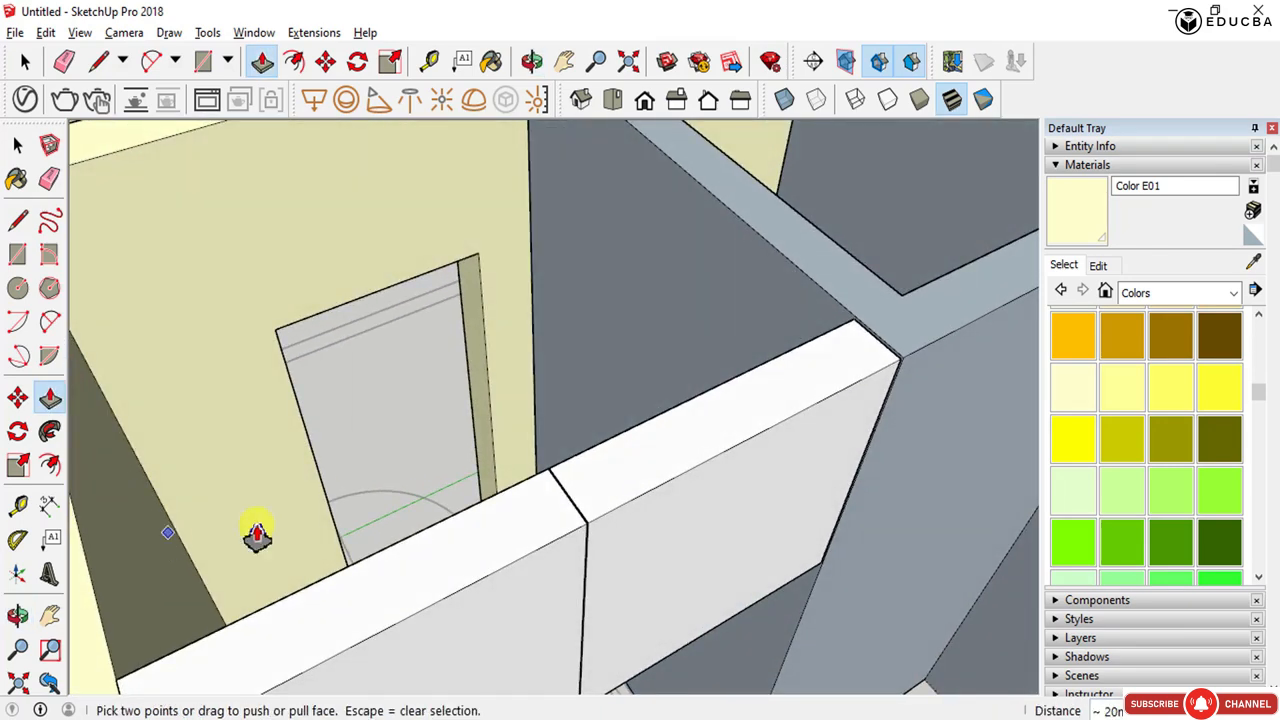
scroll(544, 531, "down", 3)
middle_click_drag(544, 531, 347, 517)
scroll(386, 527, "down", 3)
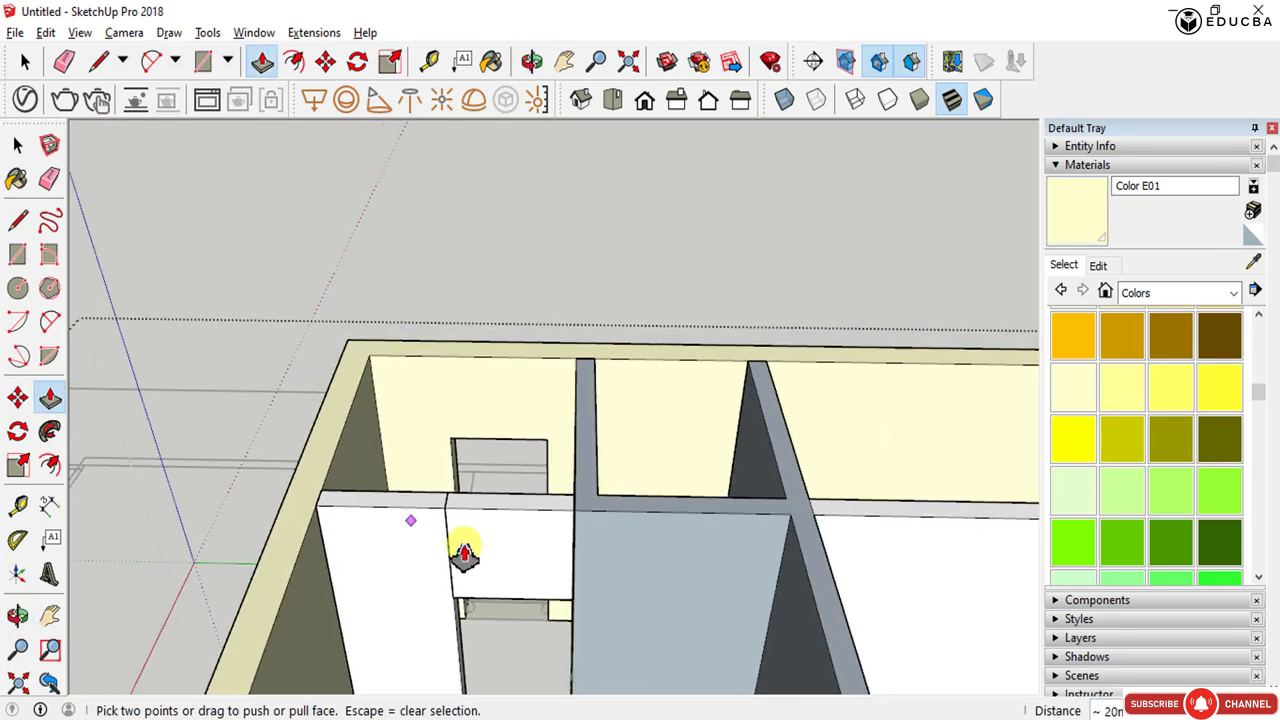
- Delete the infill block, then open the wall group and paste the copied geometry in place inside it
key("space")
left_click(493, 563)
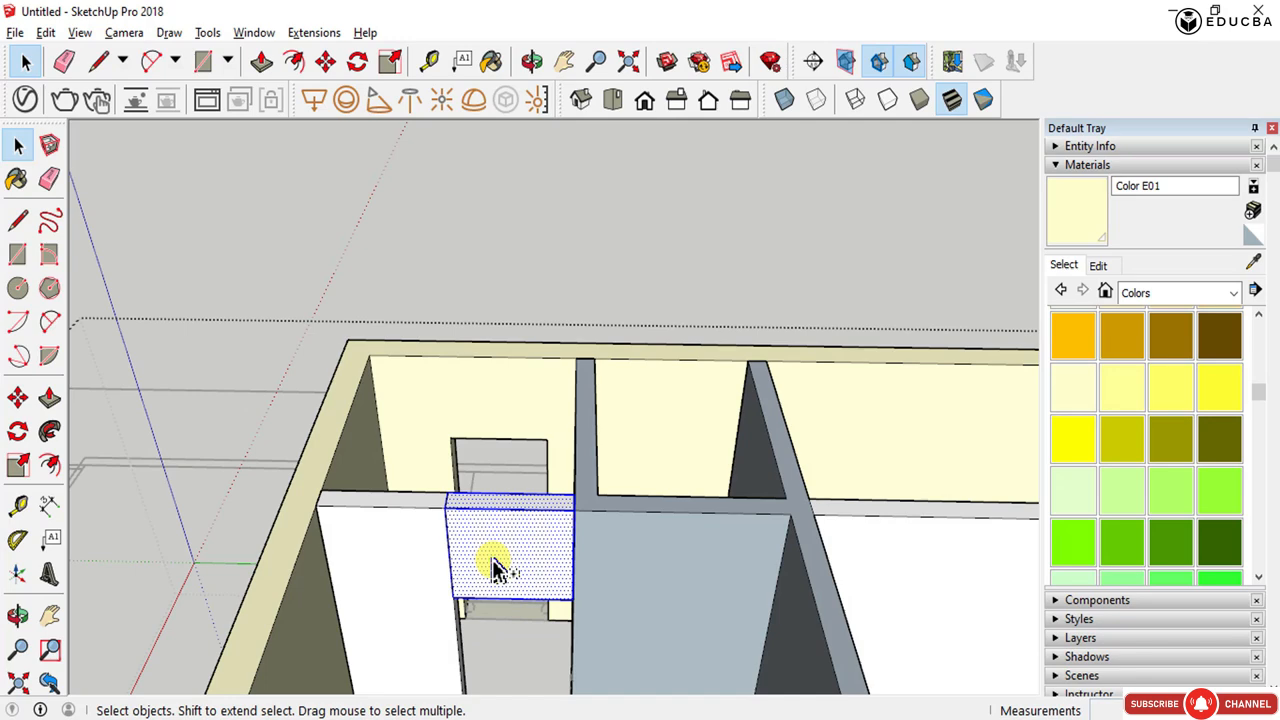
key("Delete")
double_click(403, 542)
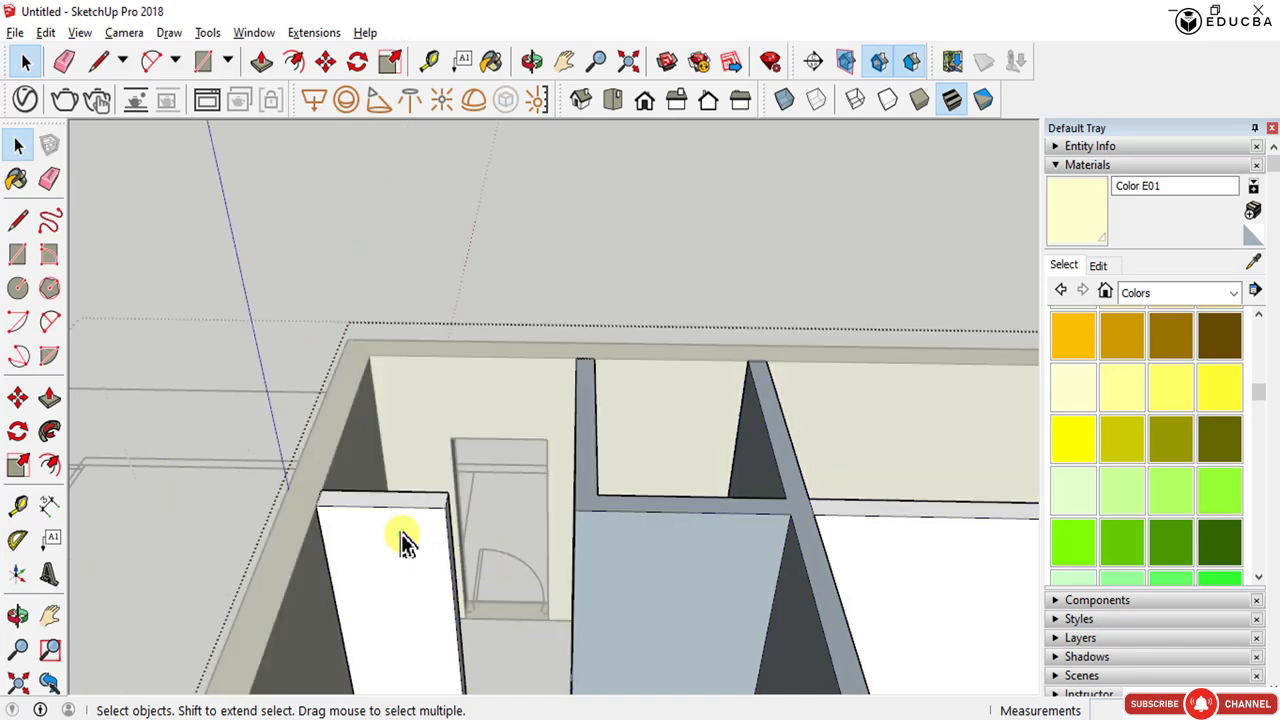
left_click(46, 32)
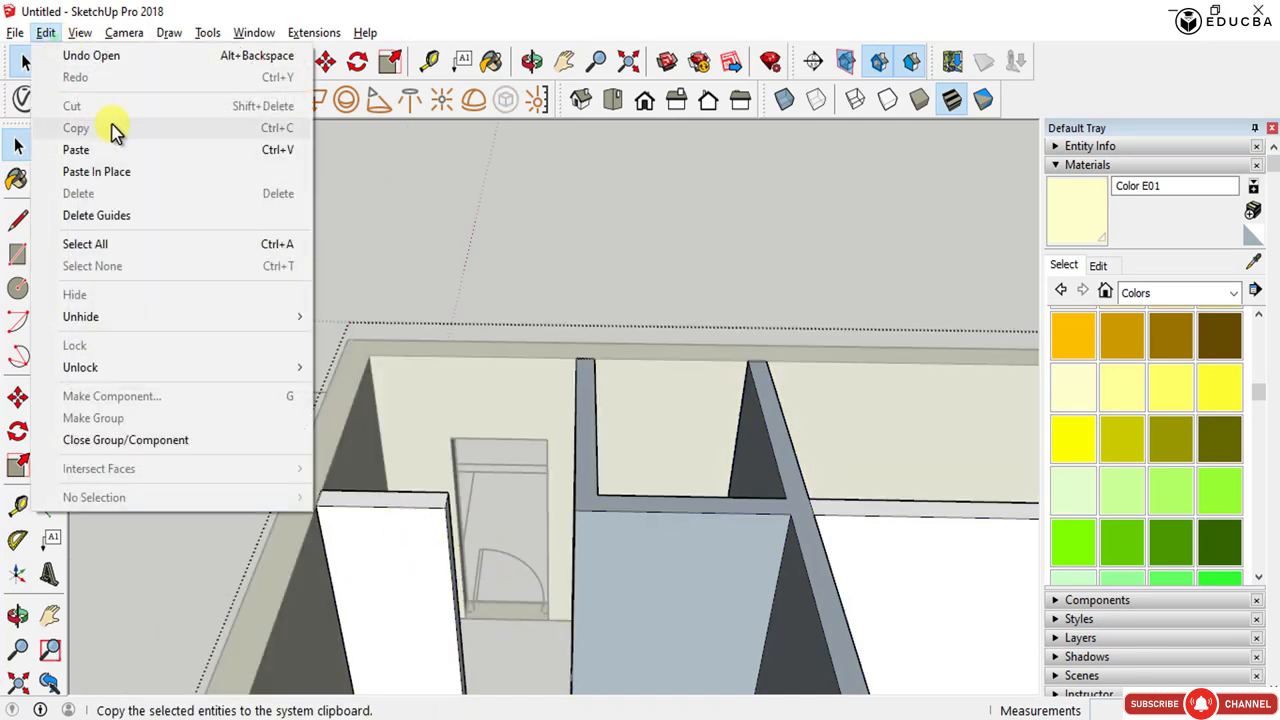
left_click(135, 173)
scroll(475, 565, "up", 3)
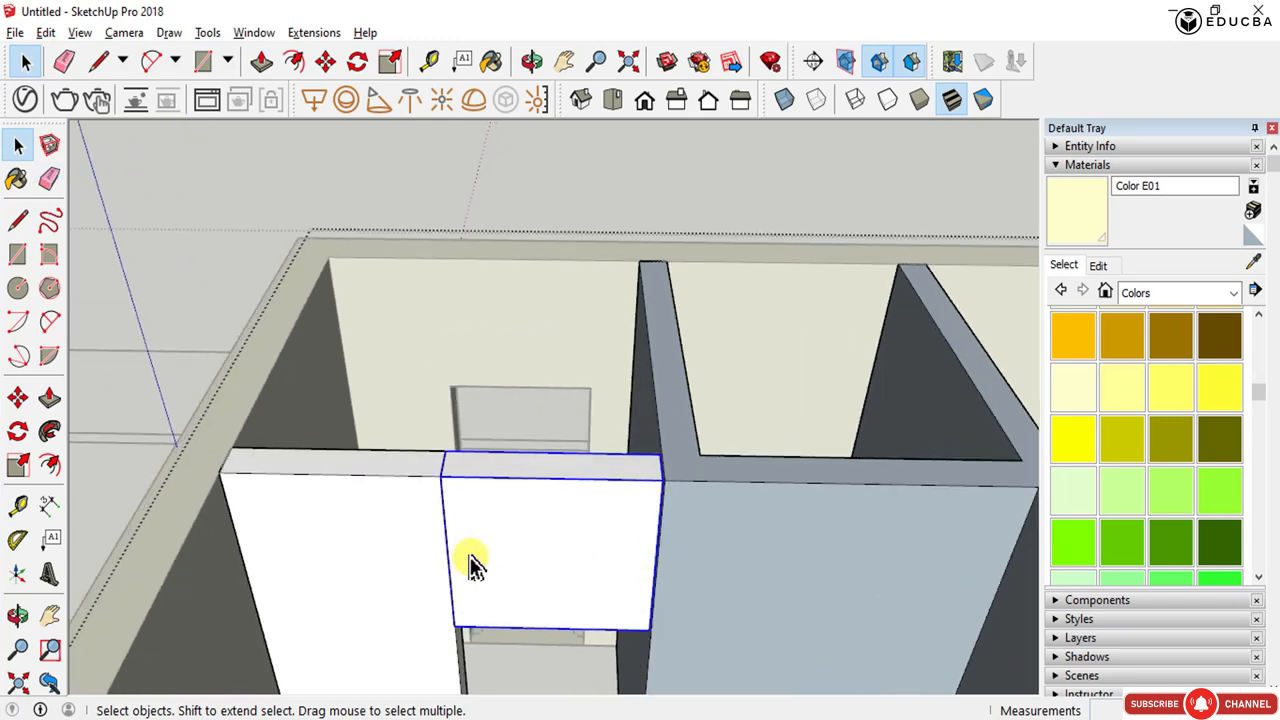
- Erase the seam edges between the pasted infill and the wall top
key("e")
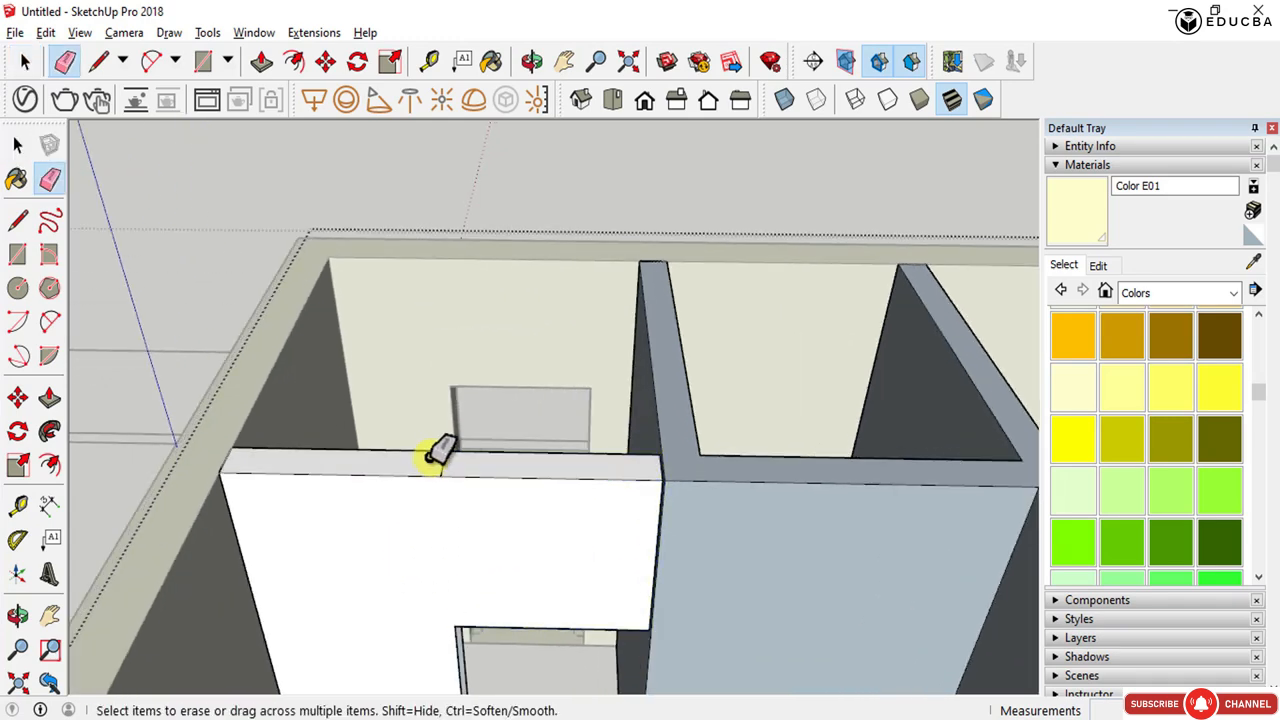
mouse_move(512, 472)
middle_mouse_down()
mouse_move(486, 623)
mouse_move(478, 505)
middle_mouse_up()
left_click_drag(609, 405, 646, 391)
key("space")
key("Escape")
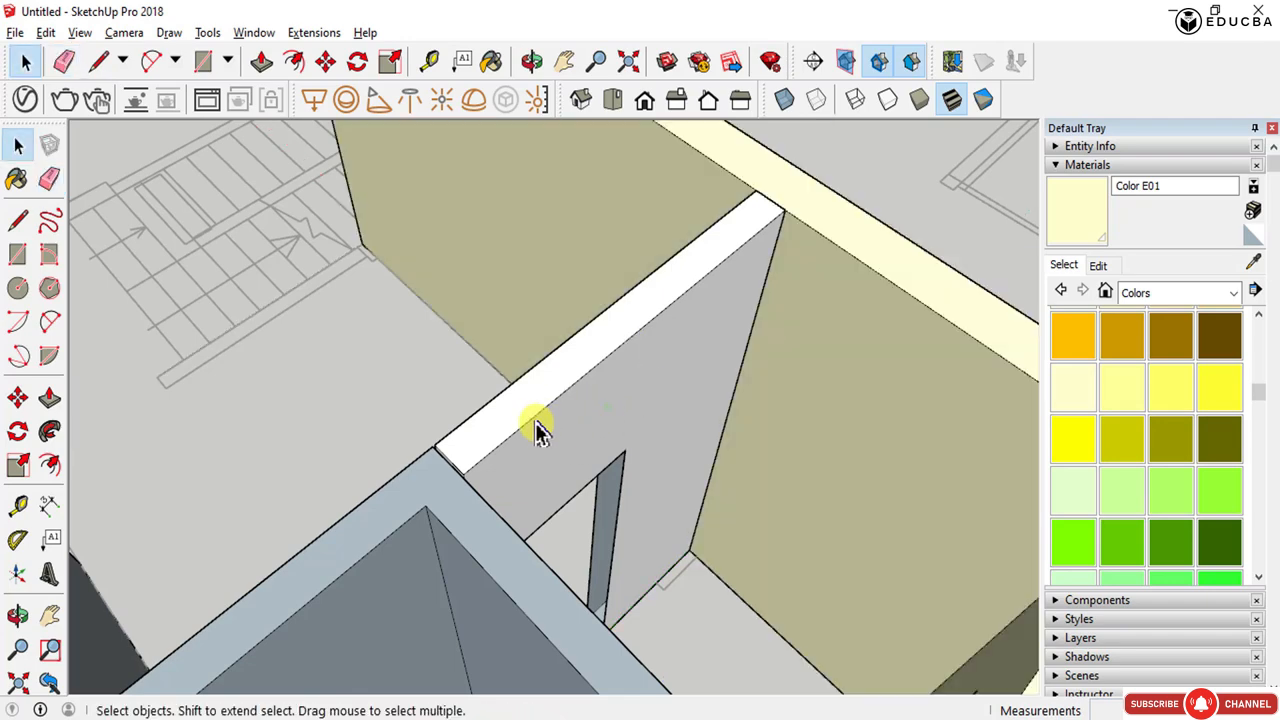
scroll(503, 469, "down", 3)
middle_click_drag(449, 510, 903, 533)
scroll(871, 337, "up", 6)
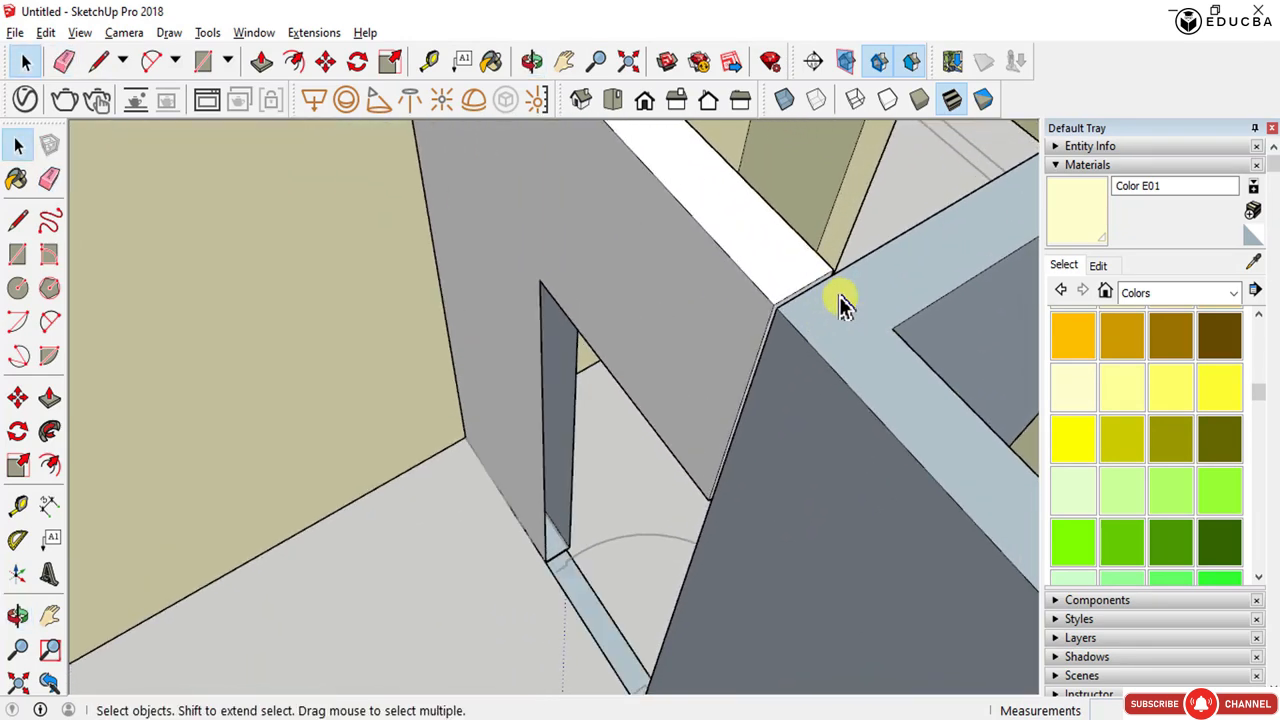
- Push/pull the small leftover face flush with the wall, then erase the remaining seam edges on the wall top
double_click(772, 299)
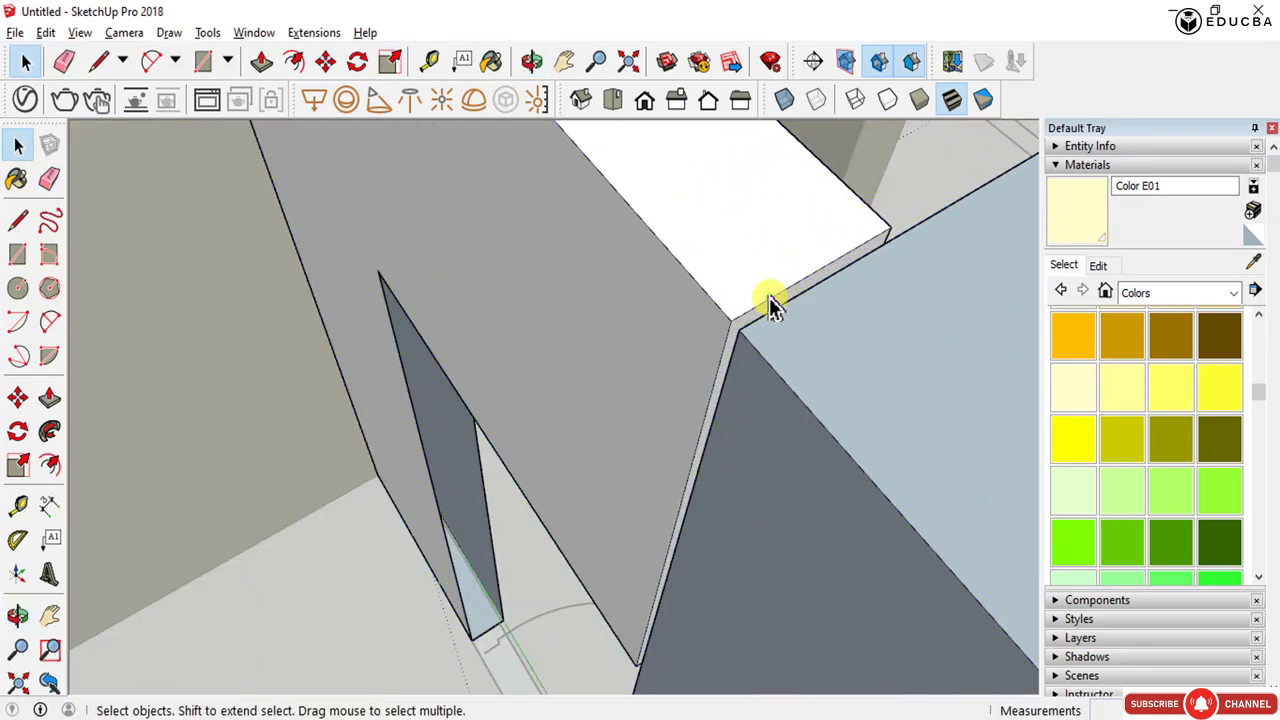
key("p")
left_click(767, 302)
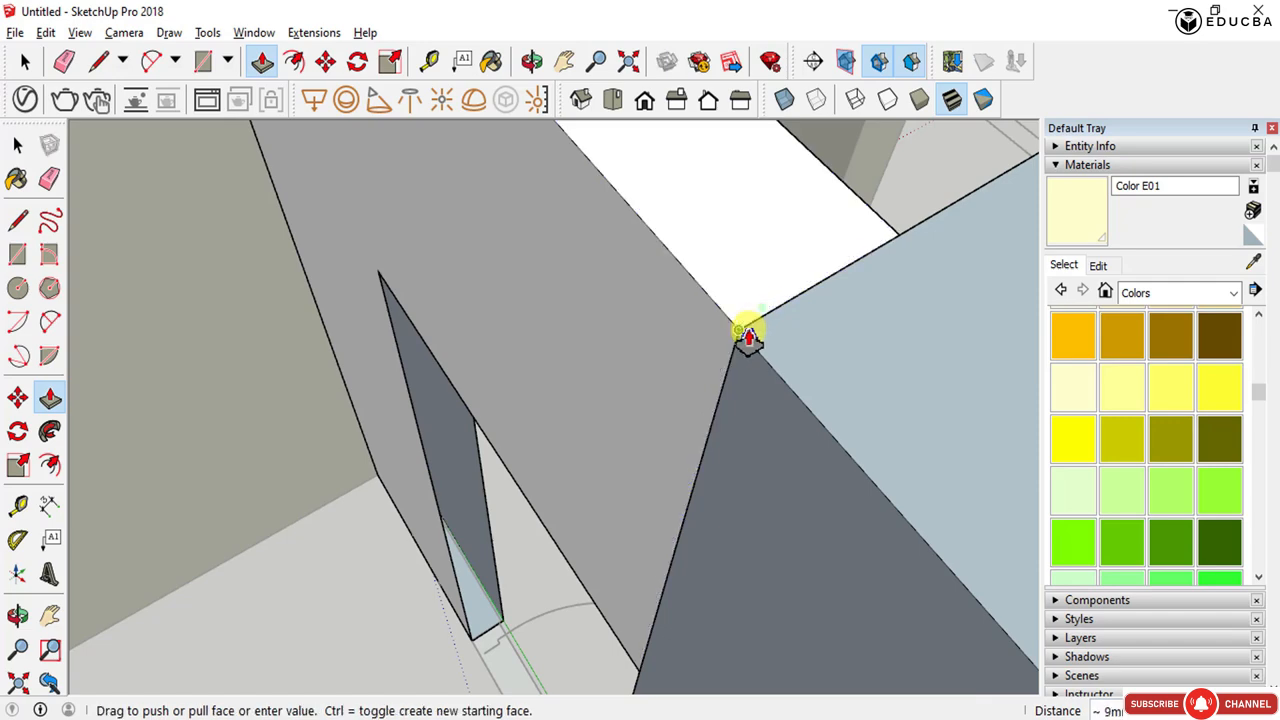
left_click(748, 338)
key("e")
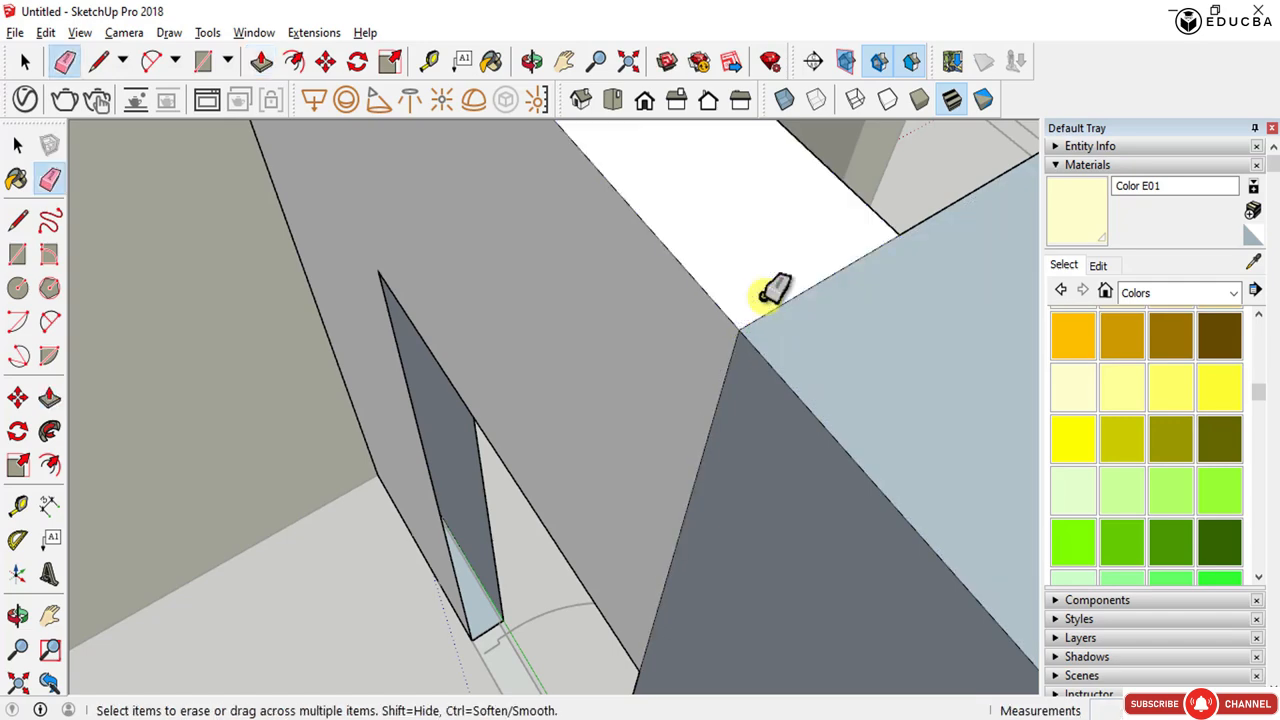
left_click(790, 302)
left_click(743, 371)
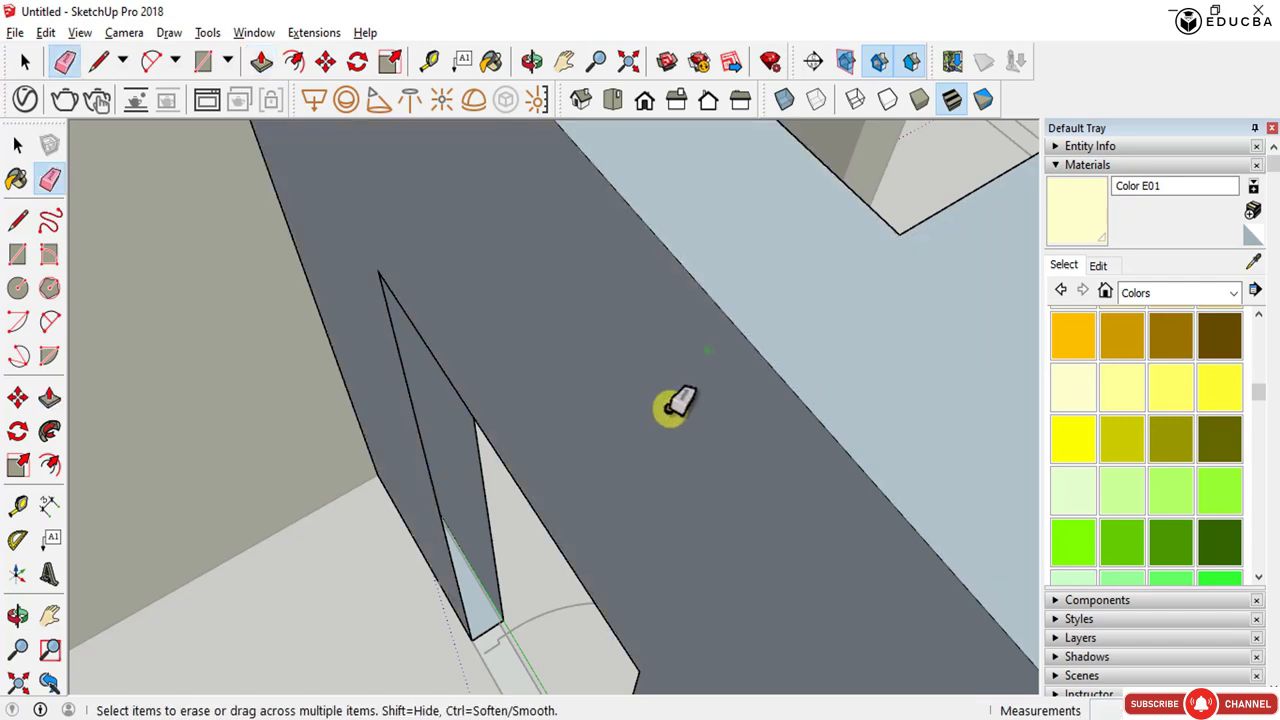
- Draw a line across the bottom of the wall end at the doorway to close its base
middle_click_drag(677, 406, 487, 462)
scroll(394, 451, "down", 5)
middle_click_drag(394, 451, 611, 443)
scroll(726, 497, "up", 6)
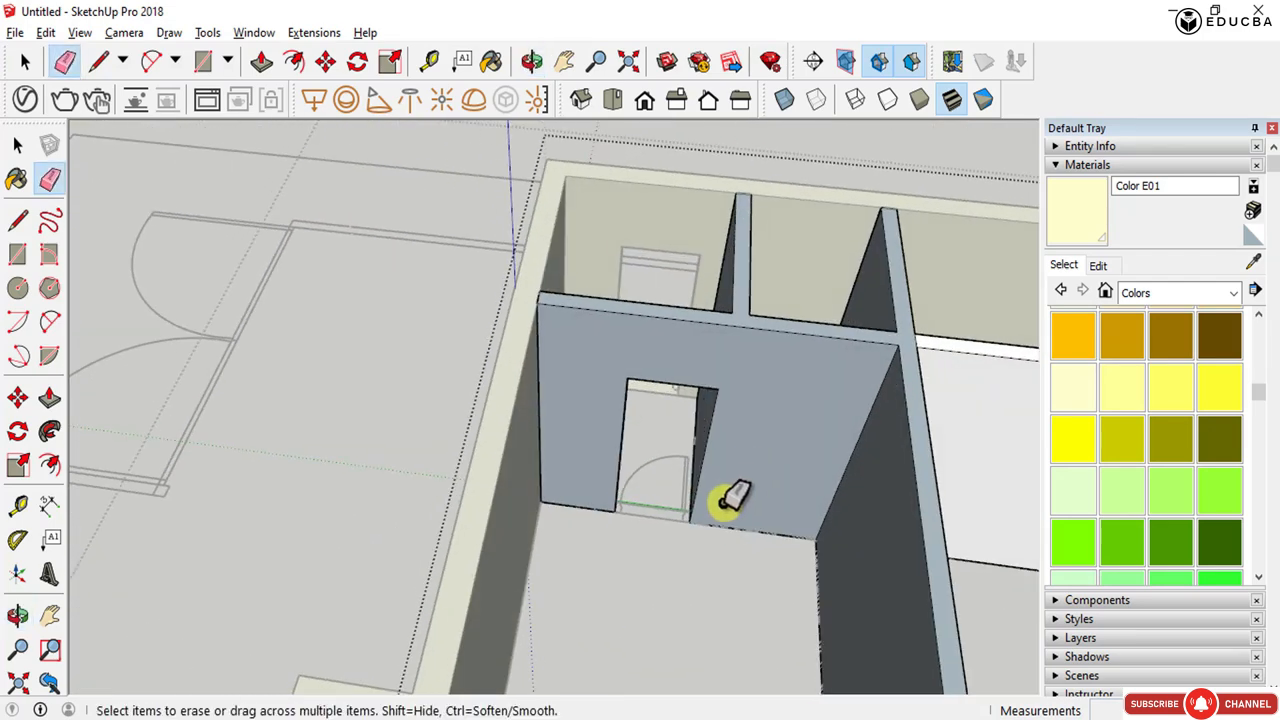
scroll(690, 475, "down", 3)
middle_click_drag(690, 475, 463, 486)
scroll(449, 449, "up", 6)
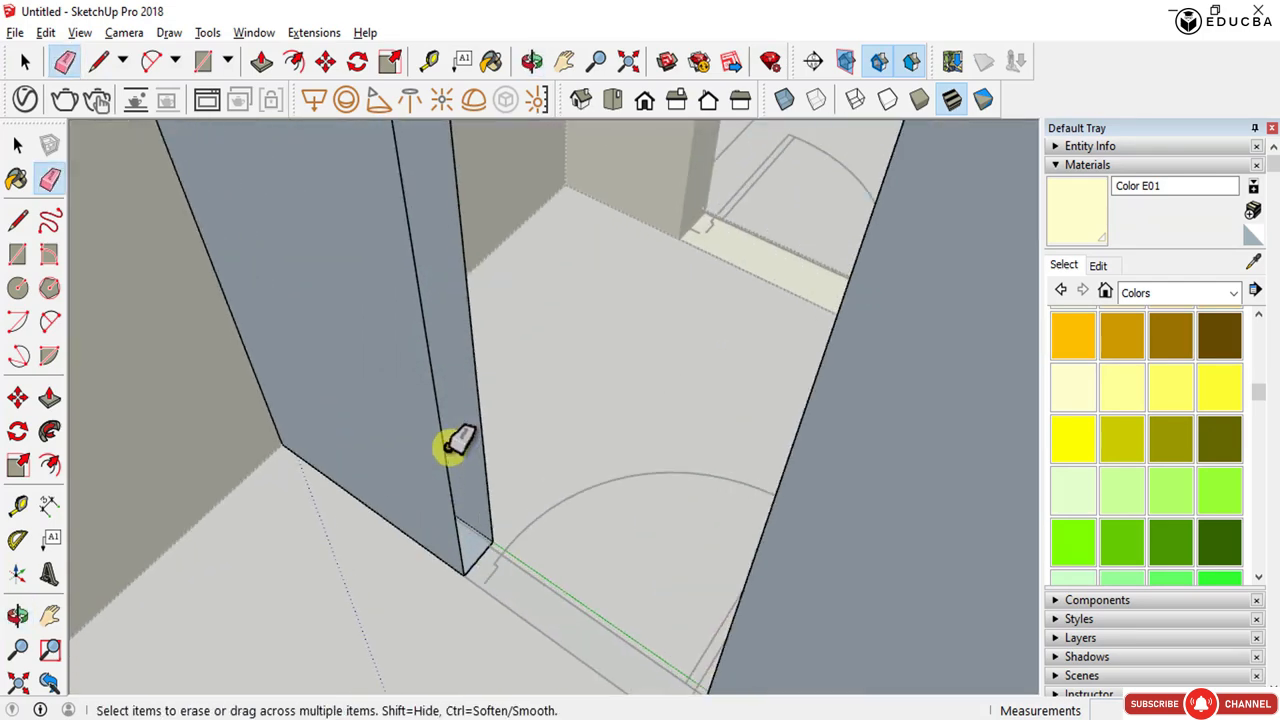
key("l")
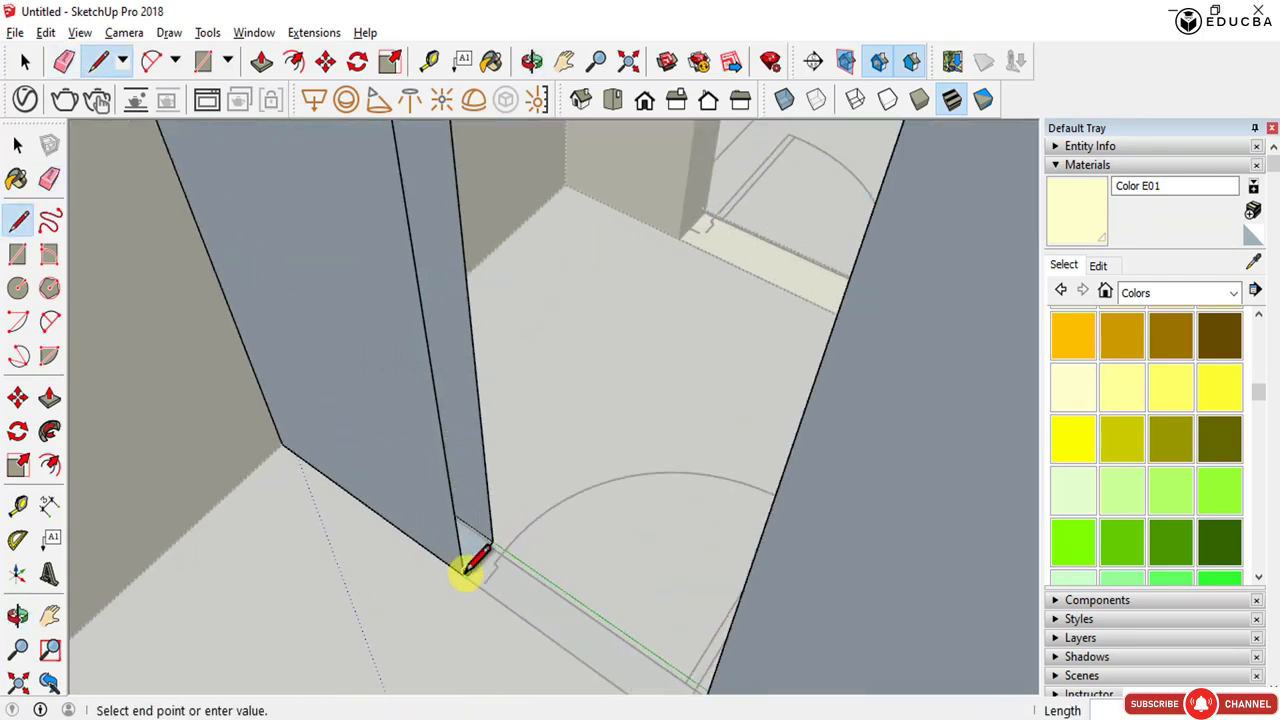
key("space")
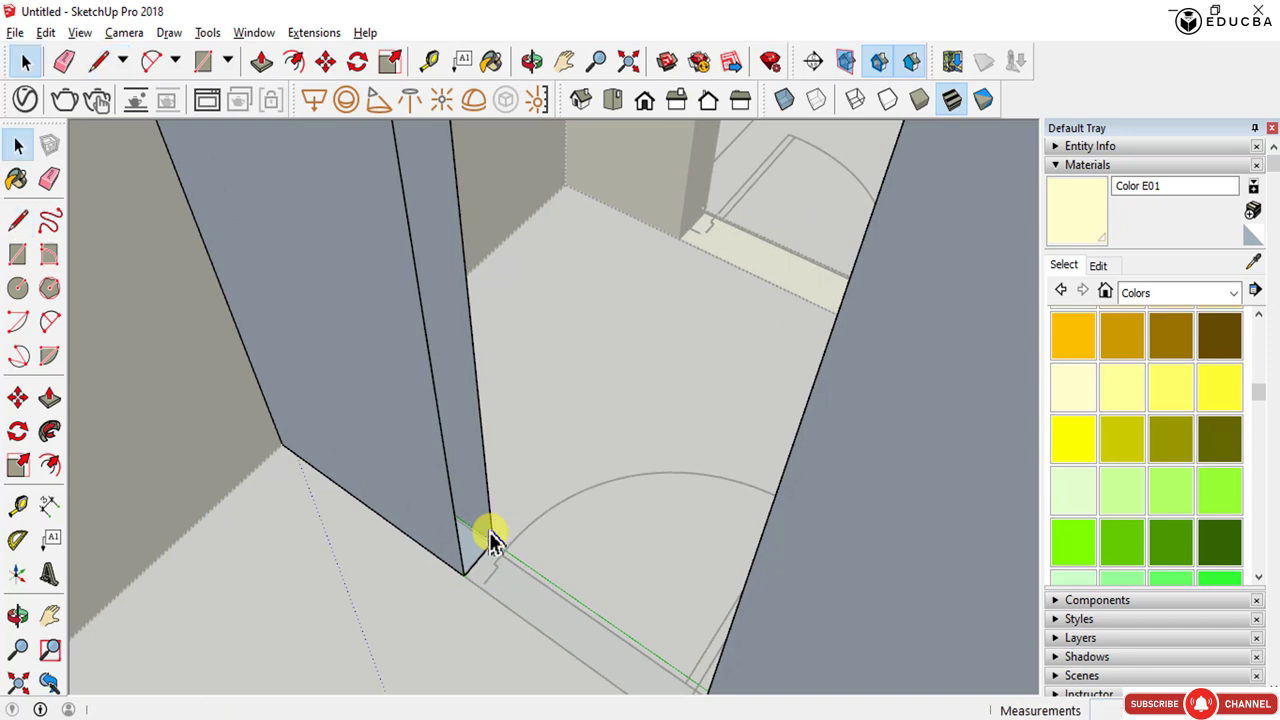
key("l")
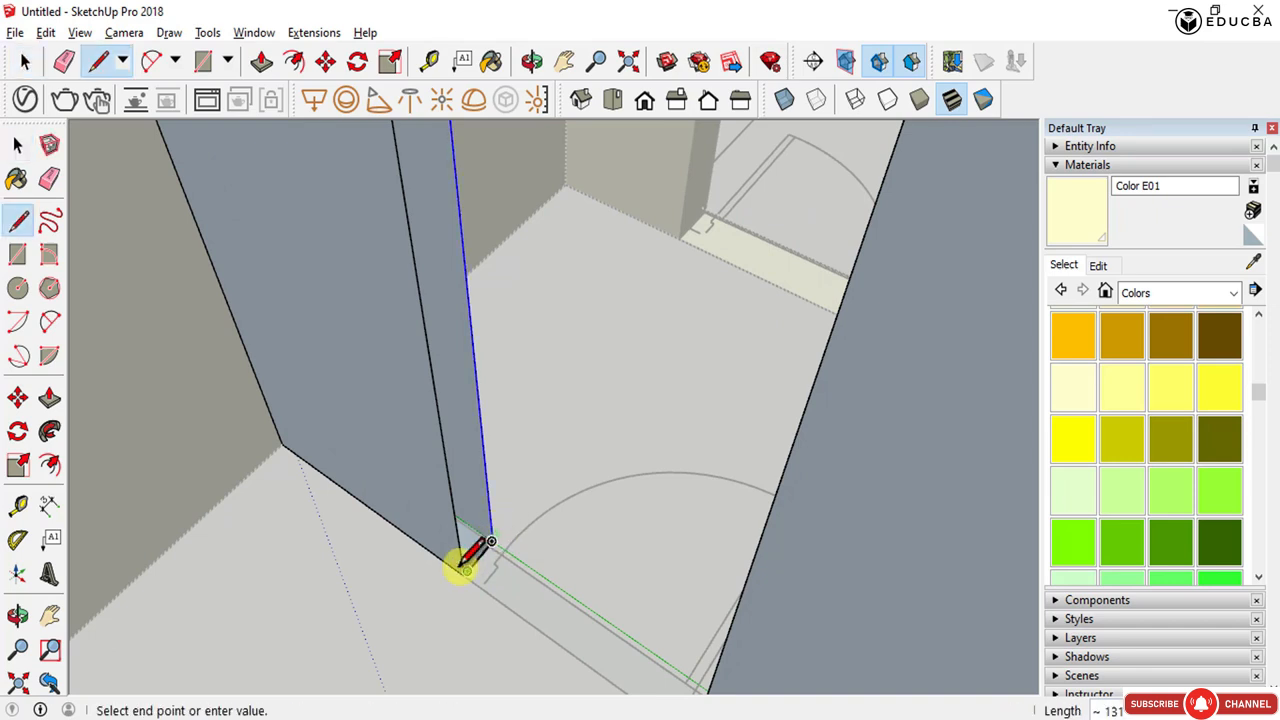
scroll(468, 572, "up", 5)
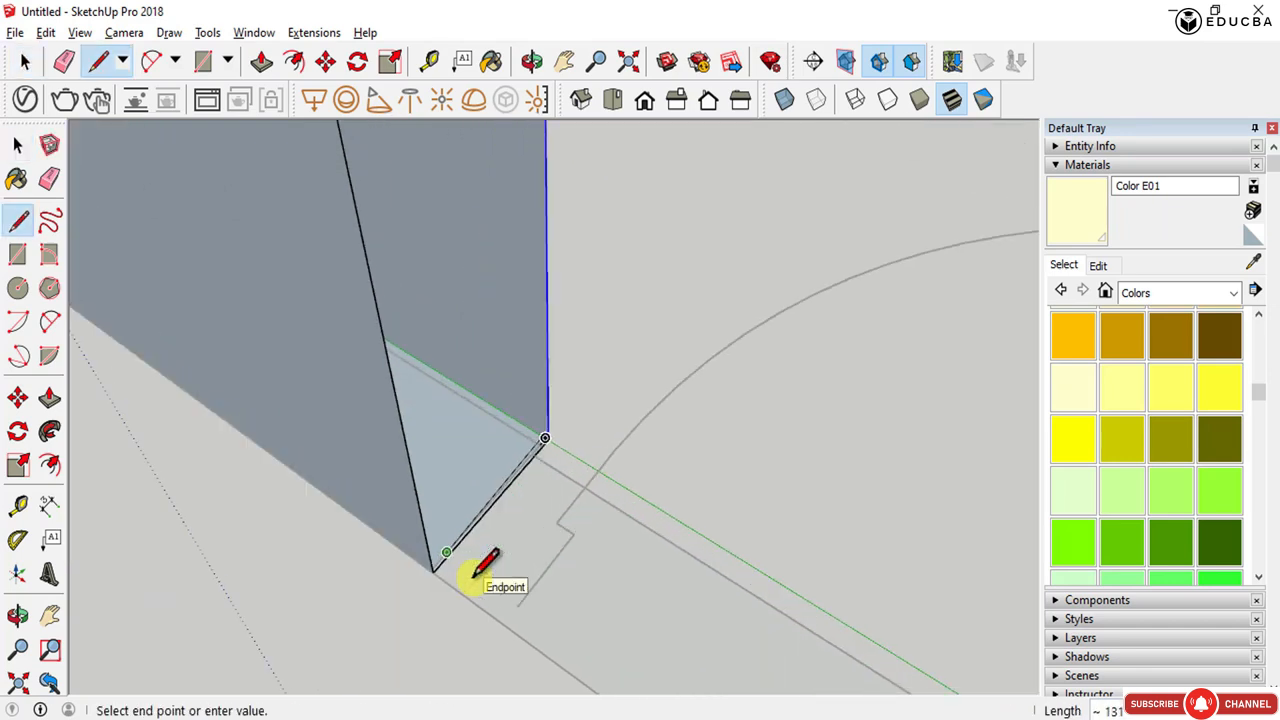
left_click(433, 571)
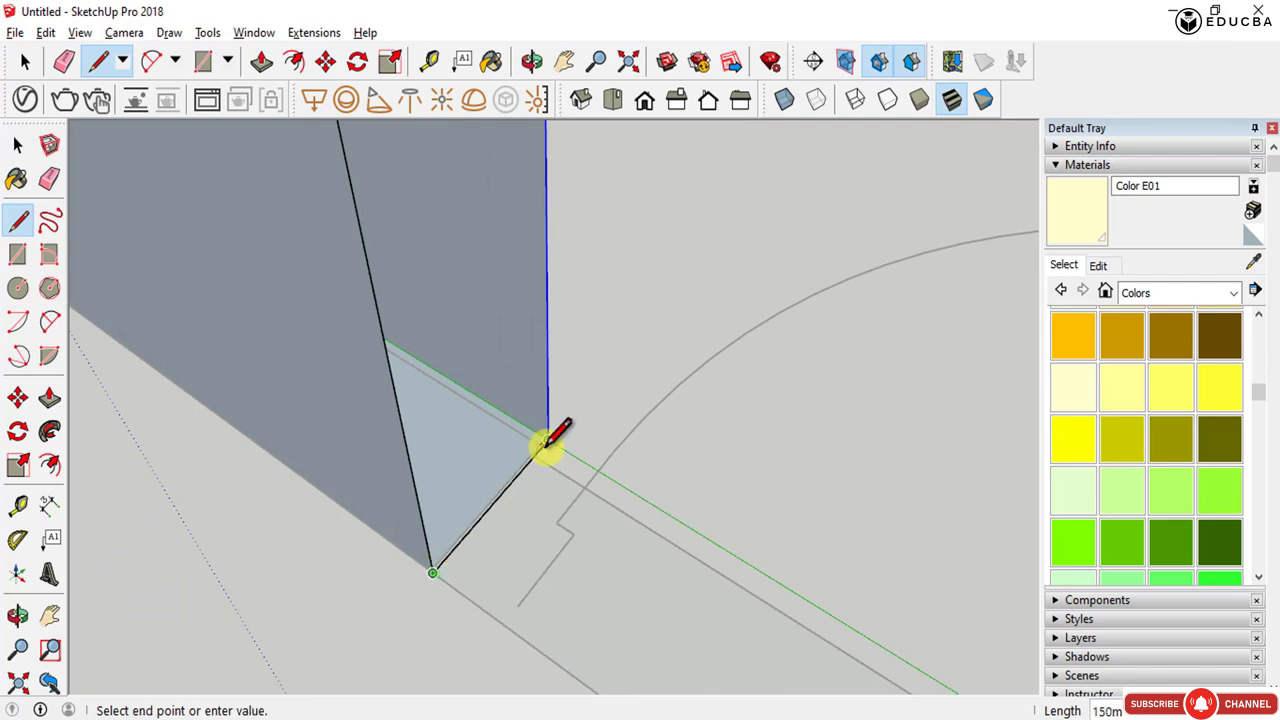
key("r")
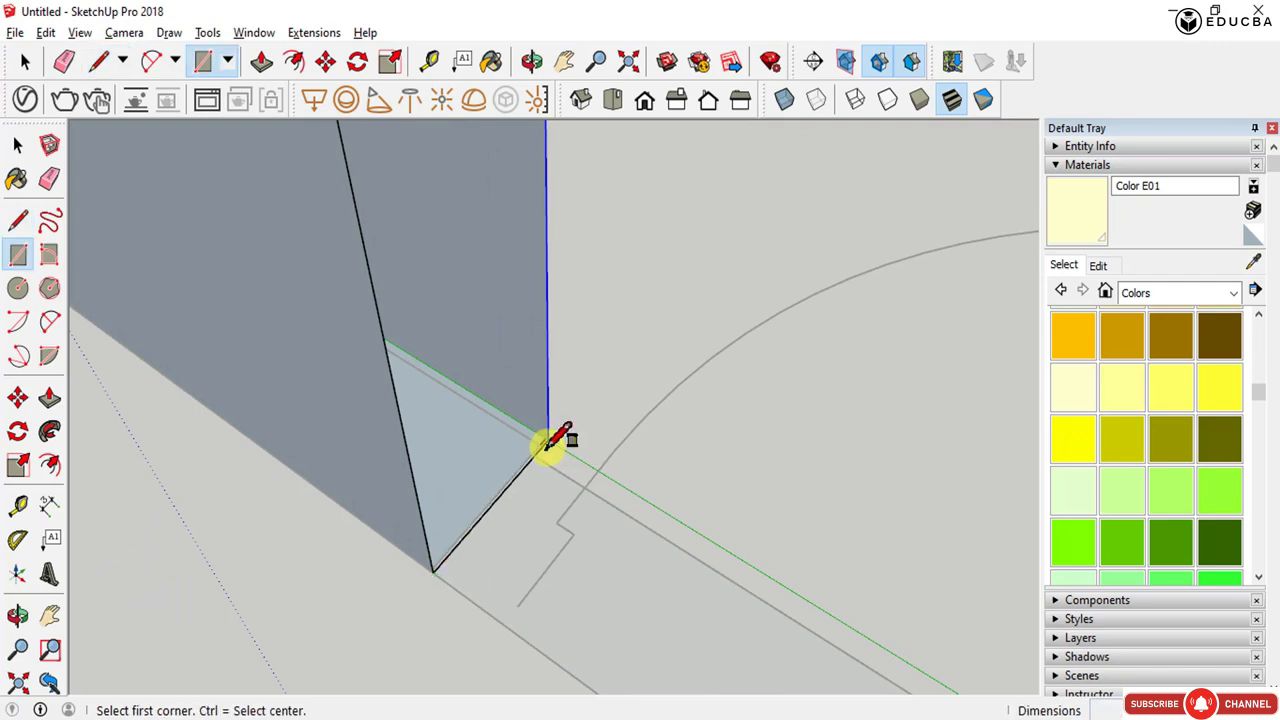
left_click(548, 440)
scroll(520, 450, "down", 5)
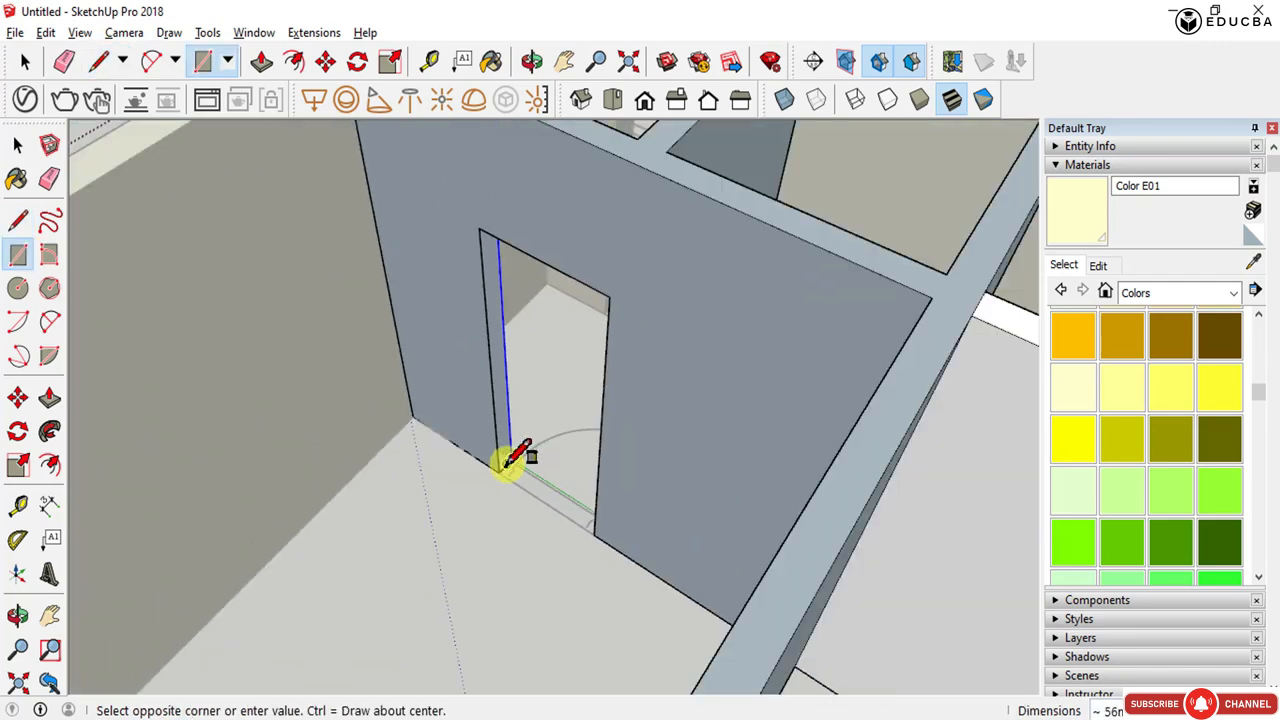
middle_click_drag(514, 457, 677, 400)
key("Escape")
key("space")
- From below the model, draw a line across the wall's underside to split off the doorway section
scroll(477, 360, "down", 5)
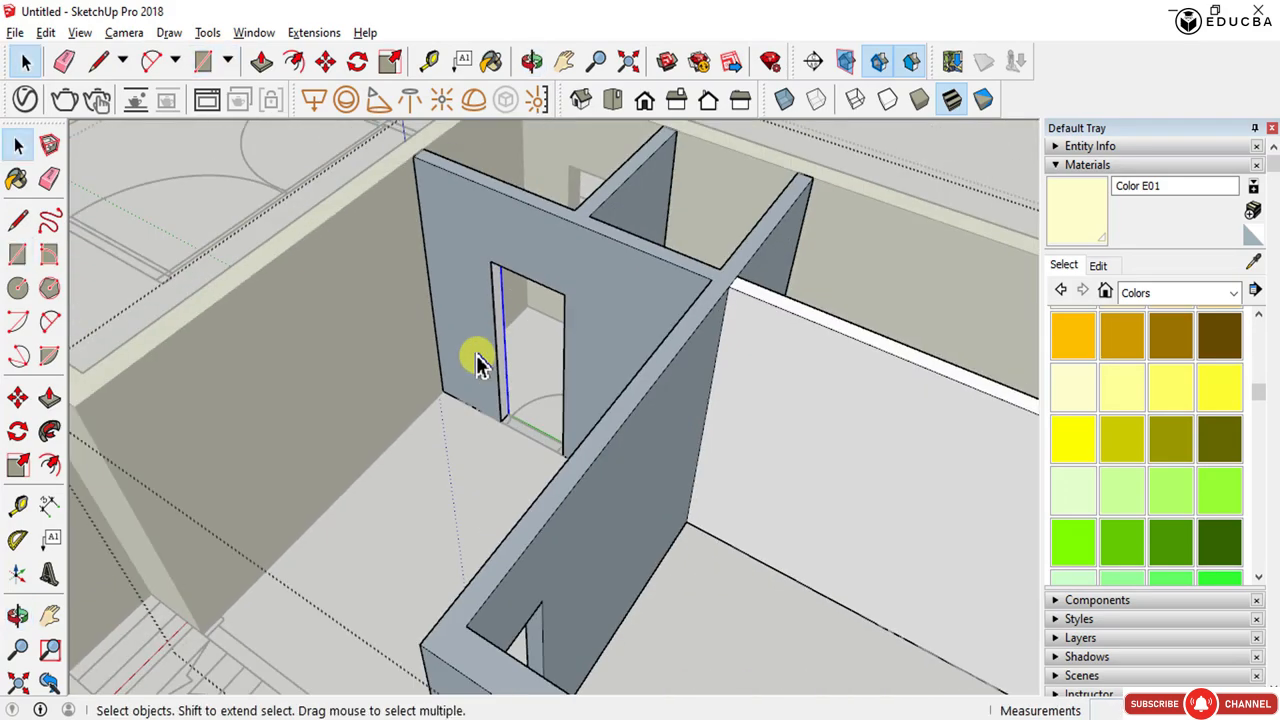
middle_click_drag(477, 360, 871, 443)
scroll(631, 490, "down", 5)
middle_click_drag(631, 496, 912, 506)
scroll(577, 286, "up", 5)
middle_click_drag(709, 523, 709, 57)
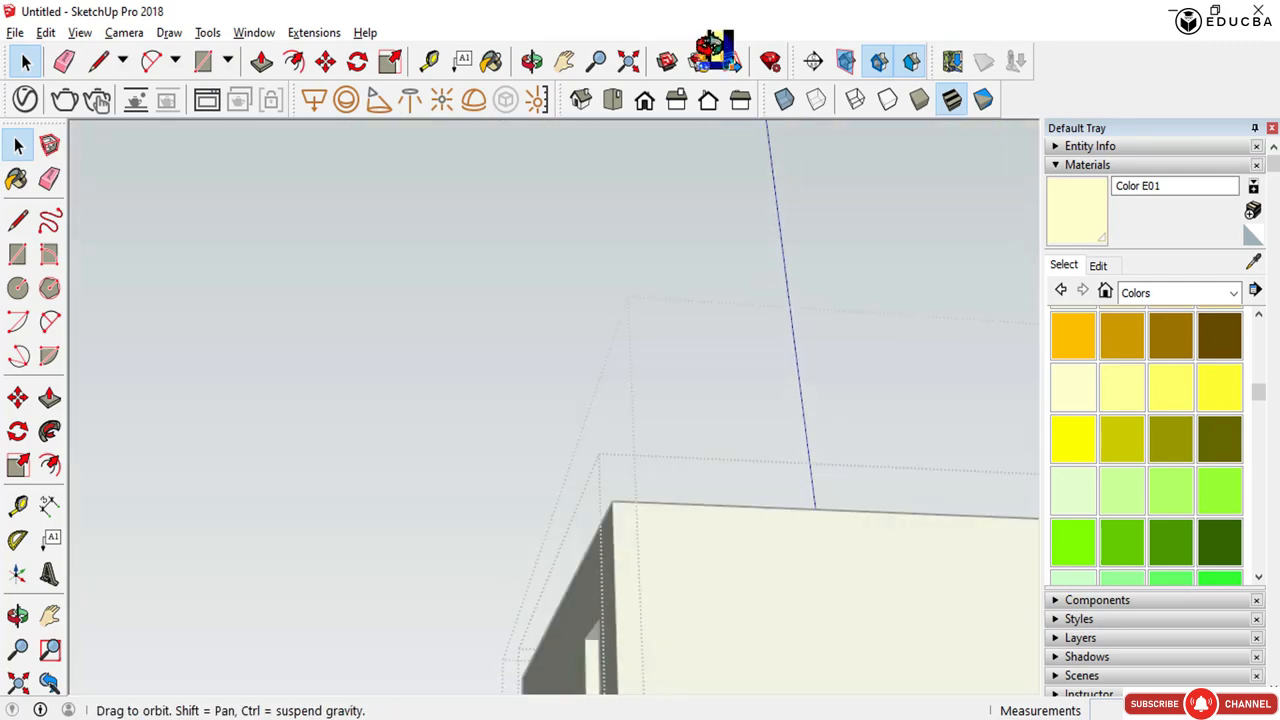
scroll(636, 428, "down", 5)
scroll(660, 551, "up", 8)
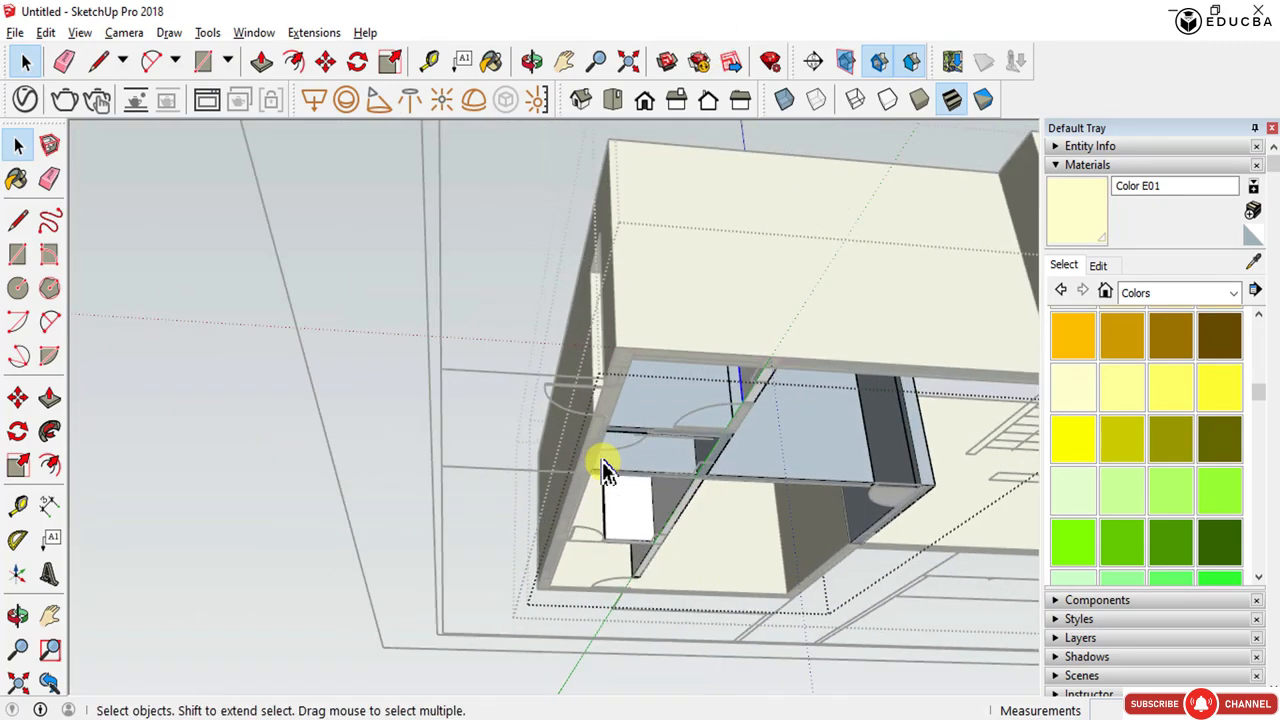
middle_click_drag(602, 468, 477, 343)
double_click(426, 260)
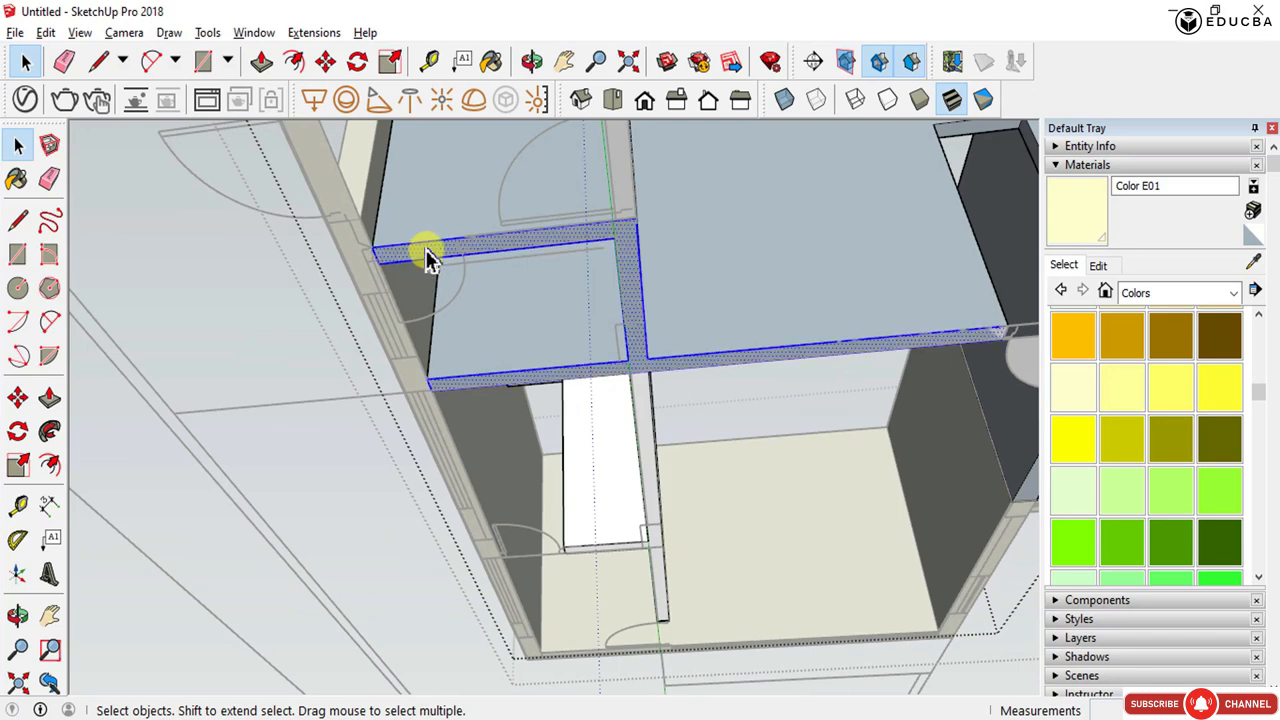
scroll(425, 249, "up", 3)
key("l")
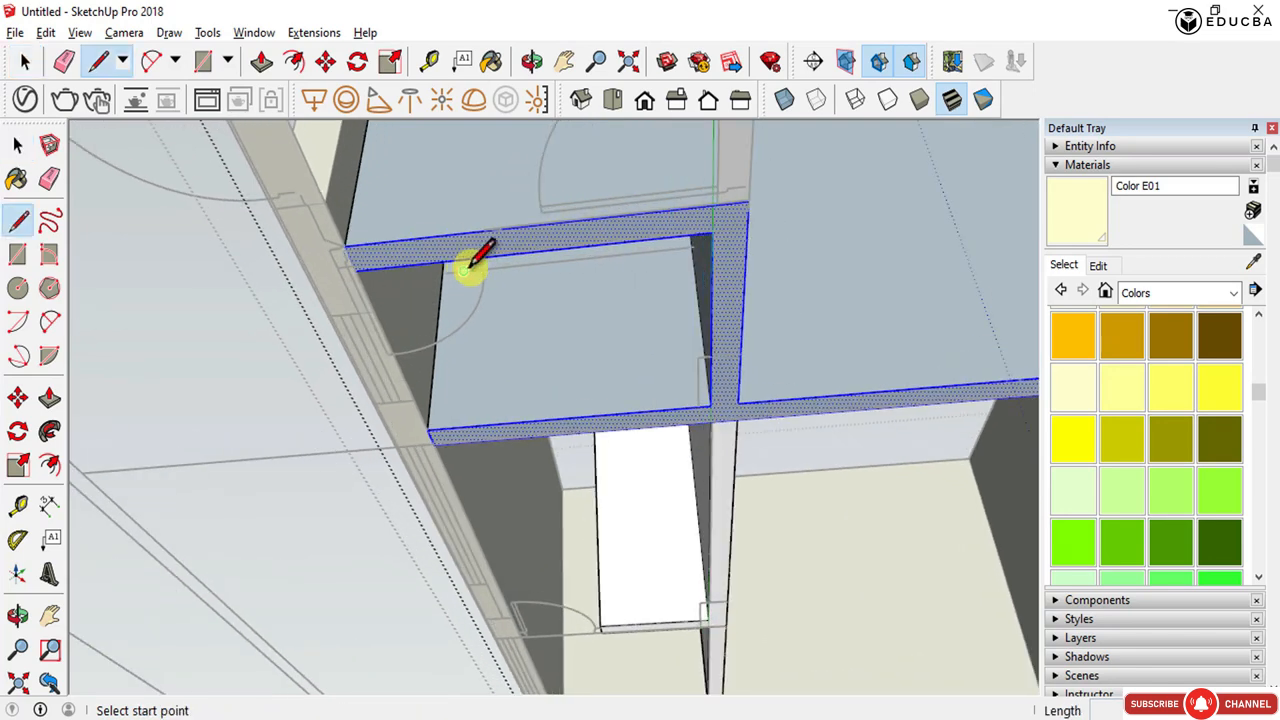
scroll(481, 256, "up", 6)
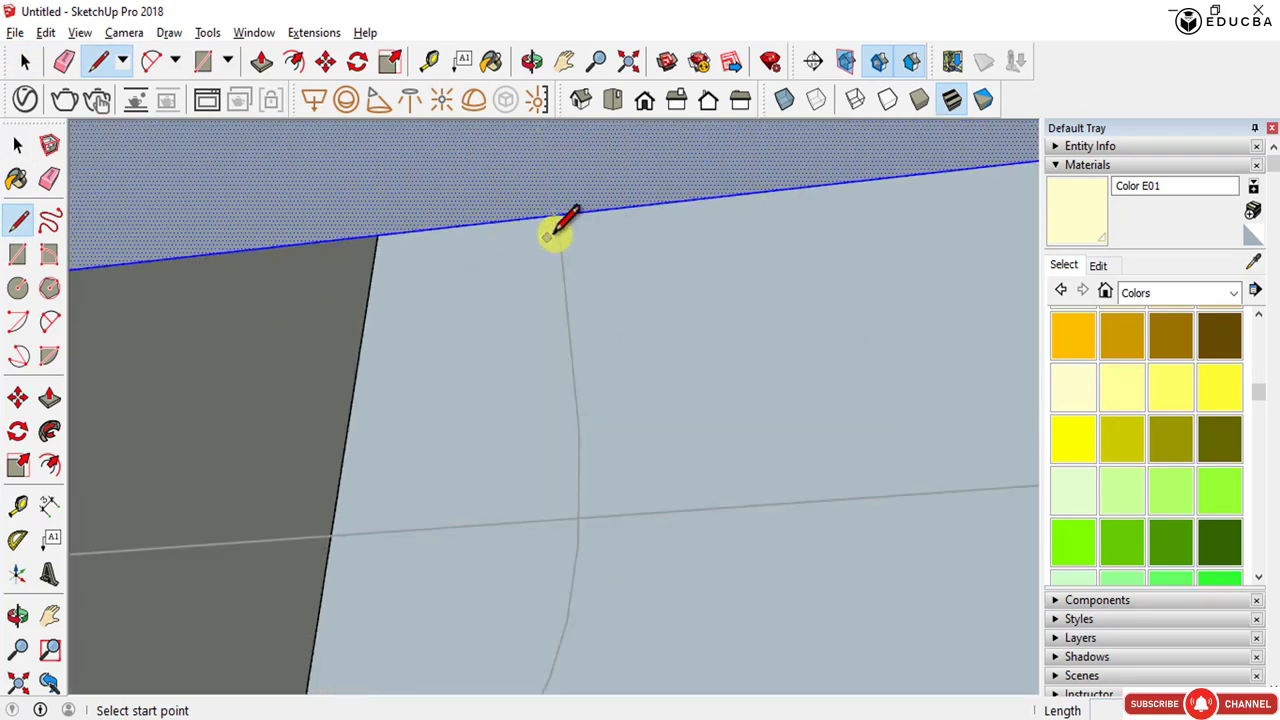
scroll(556, 215, "down", 5)
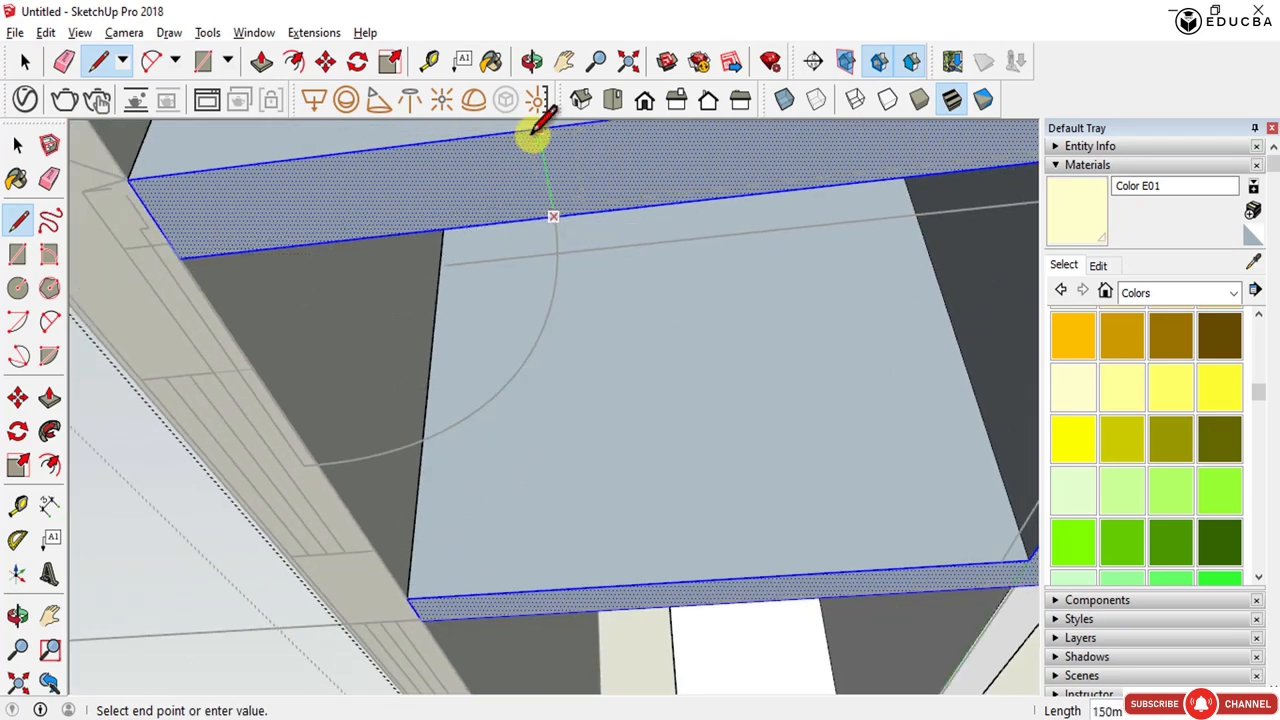
left_click(537, 128)
- Push/pull the split-off underside section 2200 mm into the wall
key("p")
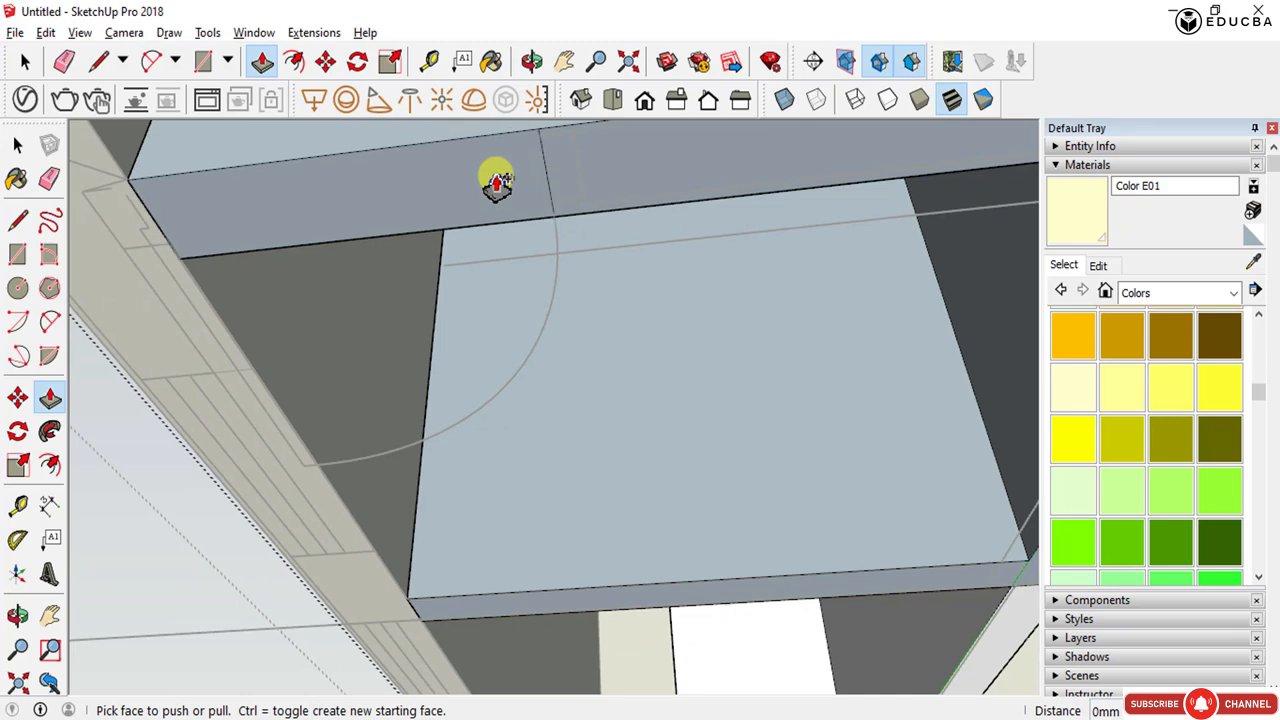
left_click(496, 185)
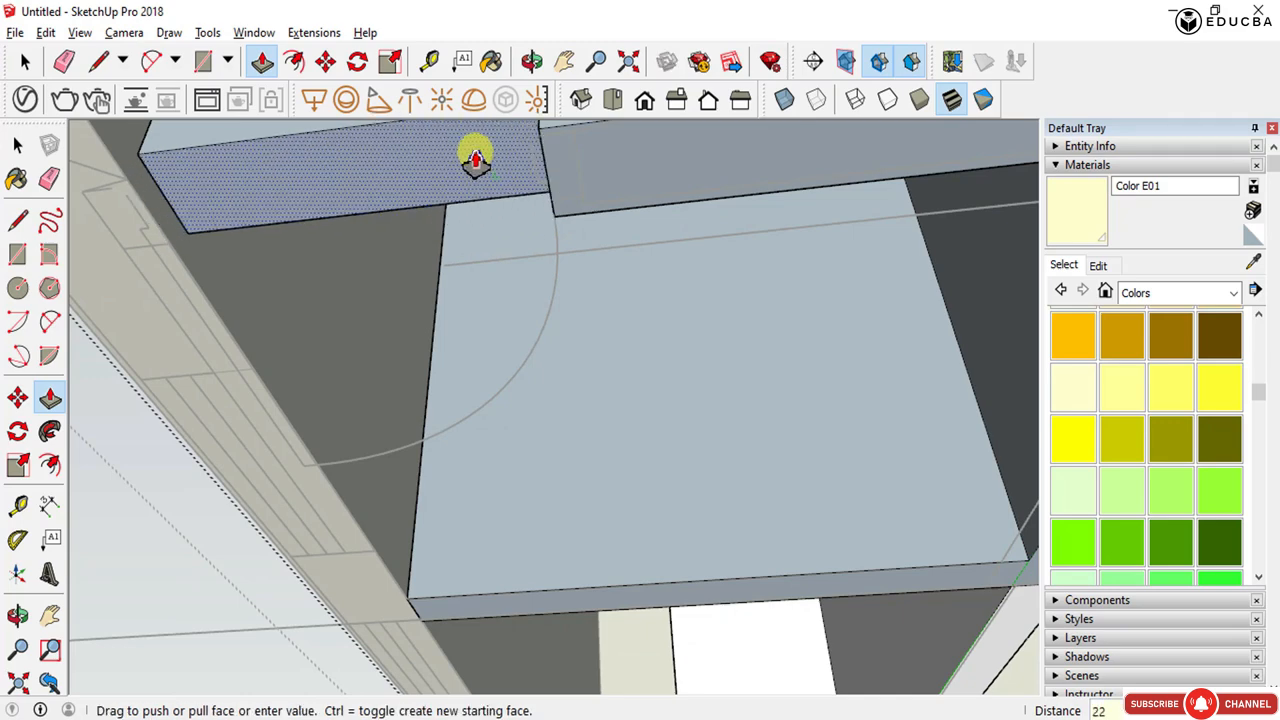
key("Return")
- Orbit and zoom around the model to examine the walls and door openings
scroll(514, 400, "down", 2)
middle_click_drag(514, 400, 483, 365)
scroll(488, 346, "down", 8)
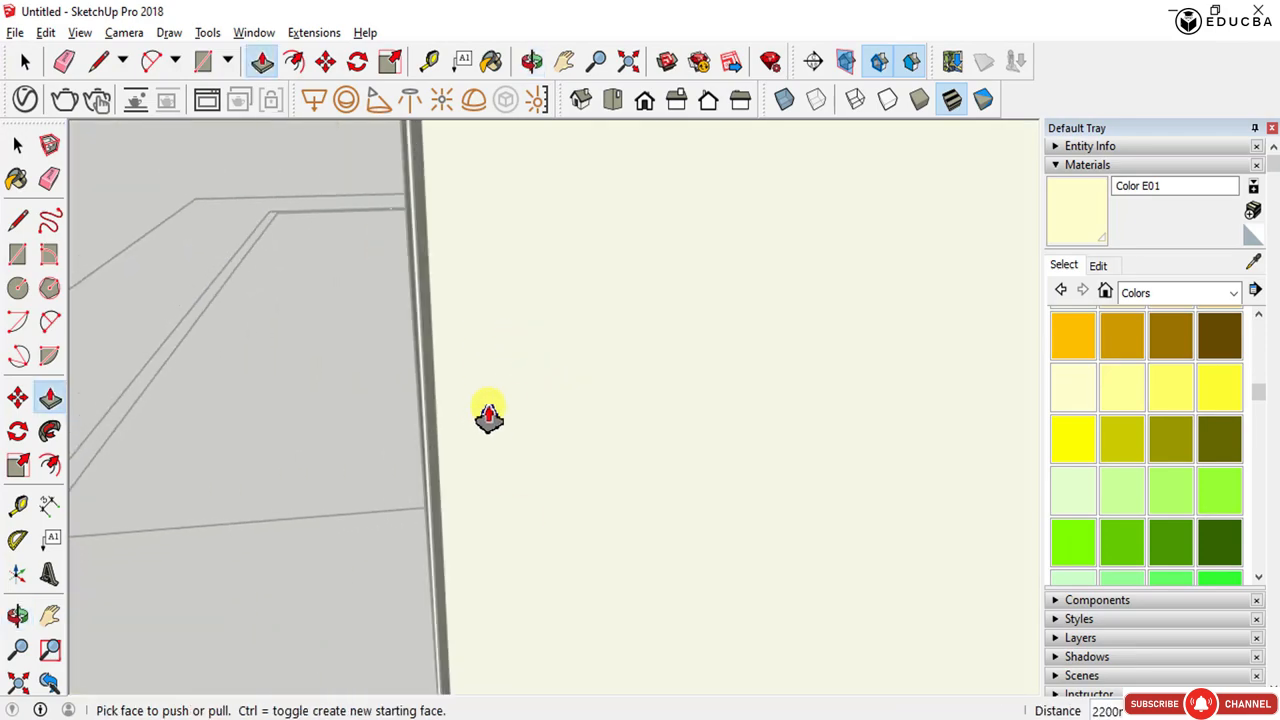
scroll(497, 466, "down", 8)
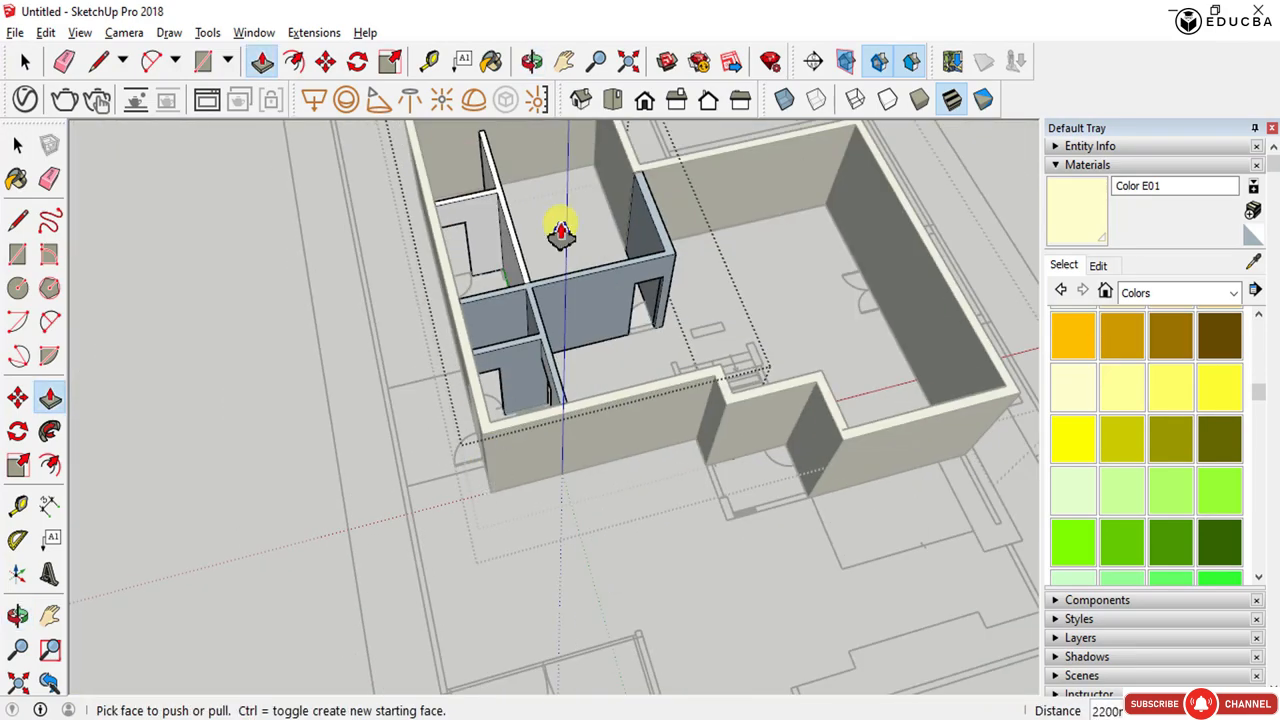
scroll(563, 223, "up", 5)
scroll(575, 250, "down", 5)
mouse_move(603, 320)
middle_mouse_down()
mouse_move(300, 354)
mouse_move(529, 223)
middle_mouse_up()
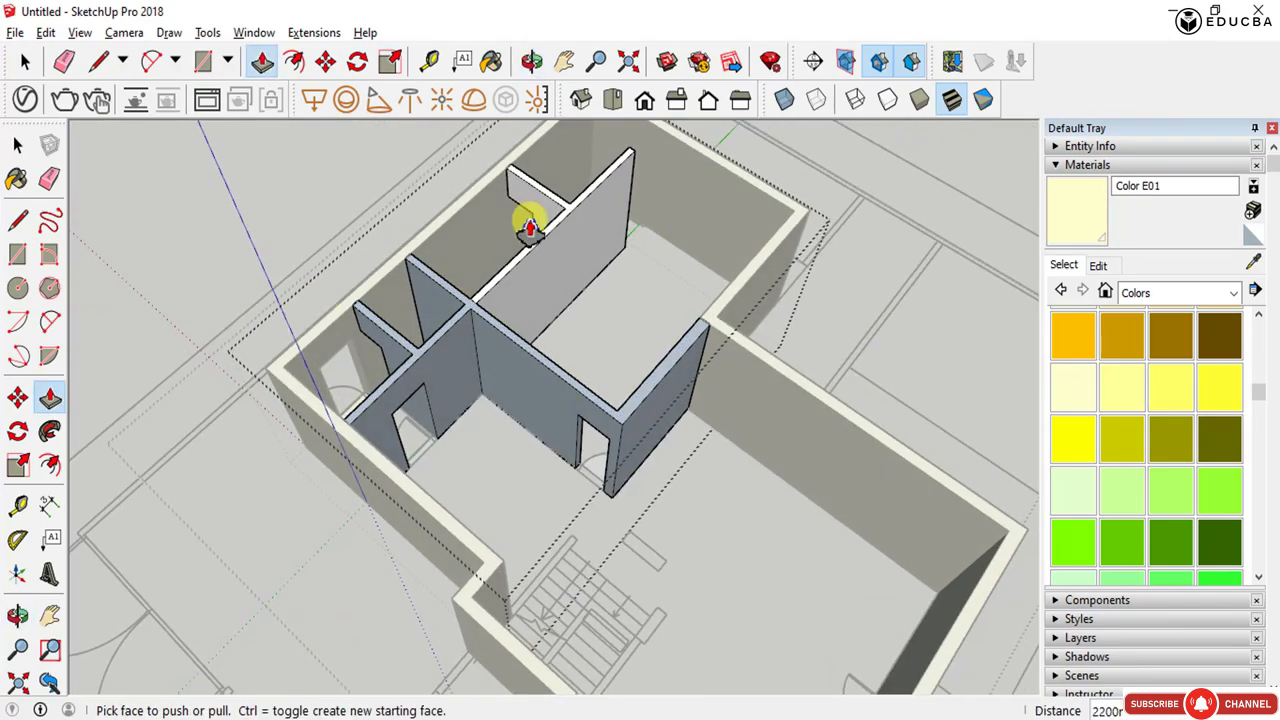
scroll(620, 160, "up", 6)
mouse_move(620, 160)
middle_mouse_down()
mouse_move(400, 337)
mouse_move(237, 314)
middle_mouse_up()
scroll(583, 257, "up", 5)
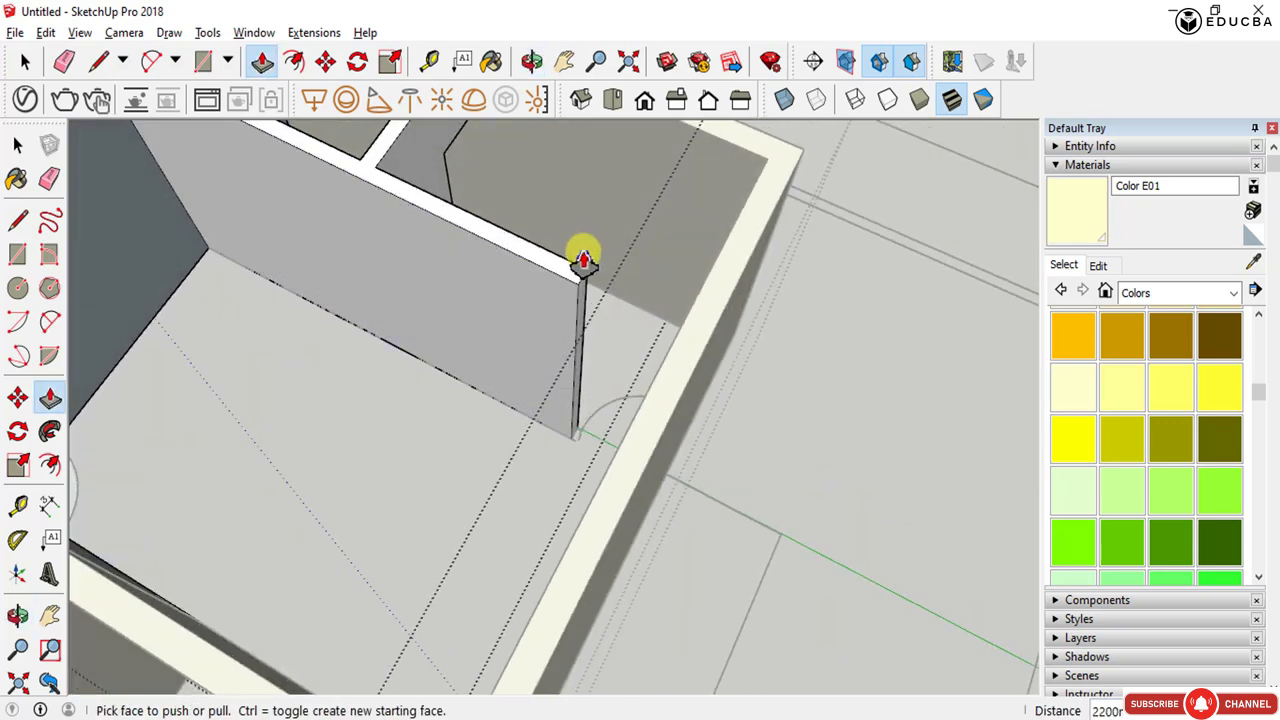
scroll(580, 285, "up", 1)
scroll(580, 516, "up", 3)
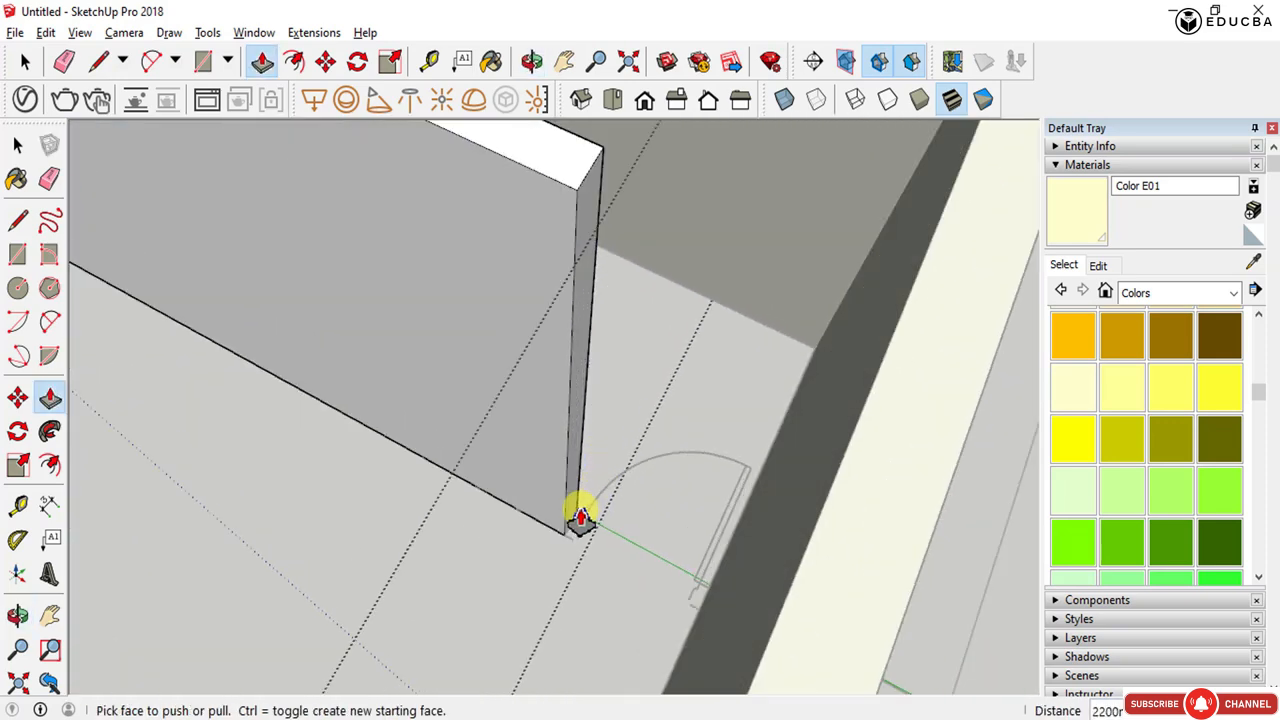
scroll(580, 516, "down", 2)
scroll(580, 516, "down", 1)
key("space")
scroll(580, 516, "up", 3)
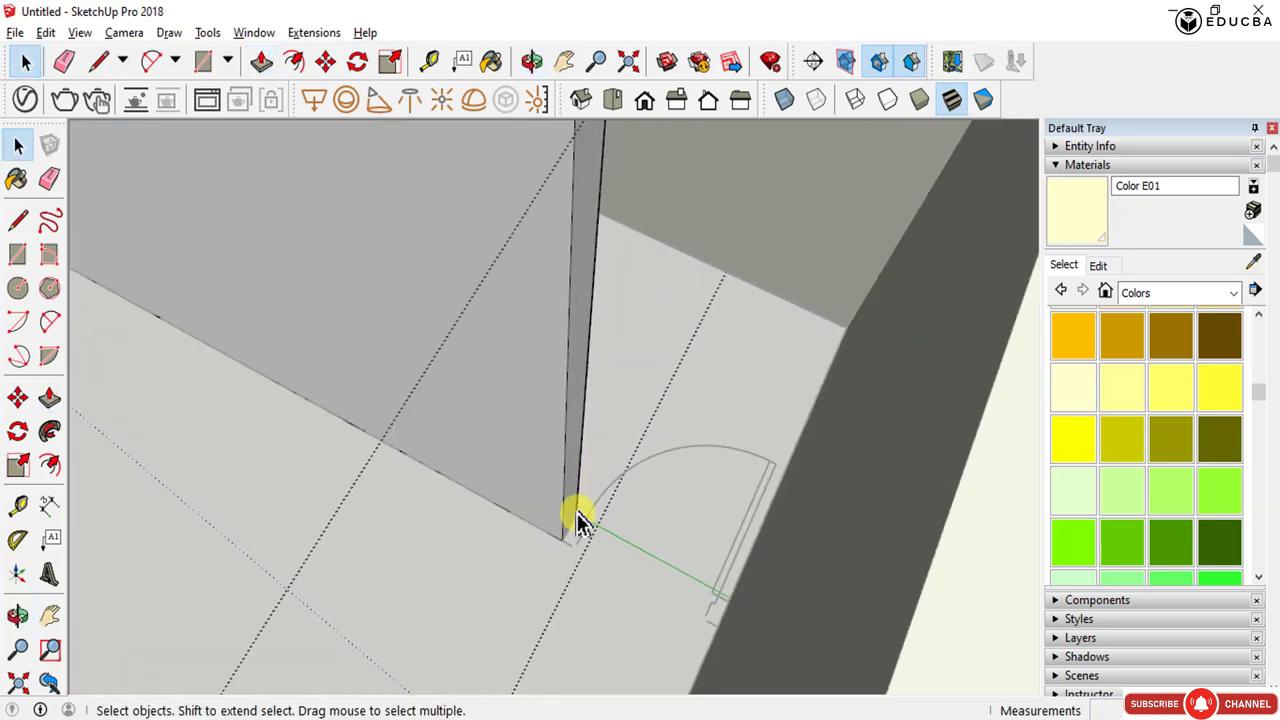
middle_click_drag(575, 530, 457, 6)
scroll(503, 337, "up", 3)
left_click(512, 240)
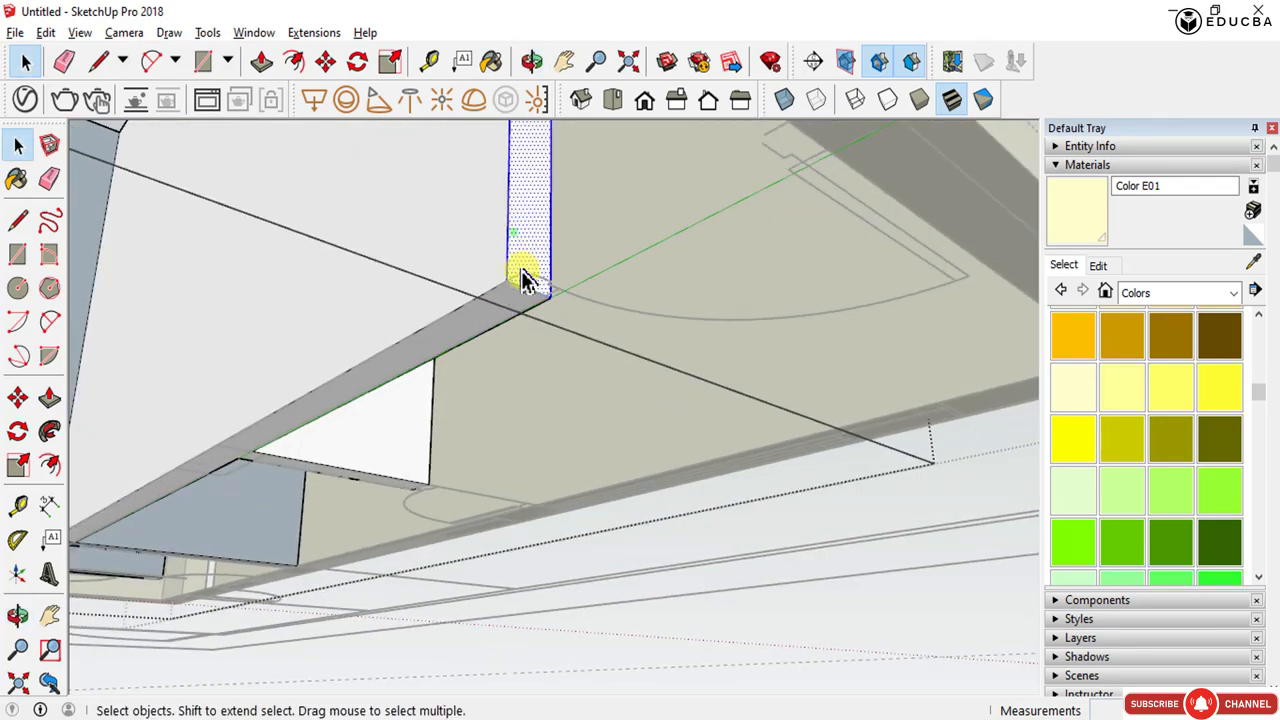
scroll(525, 290, "up", 1)
middle_click_drag(527, 300, 563, 470)
key("m")
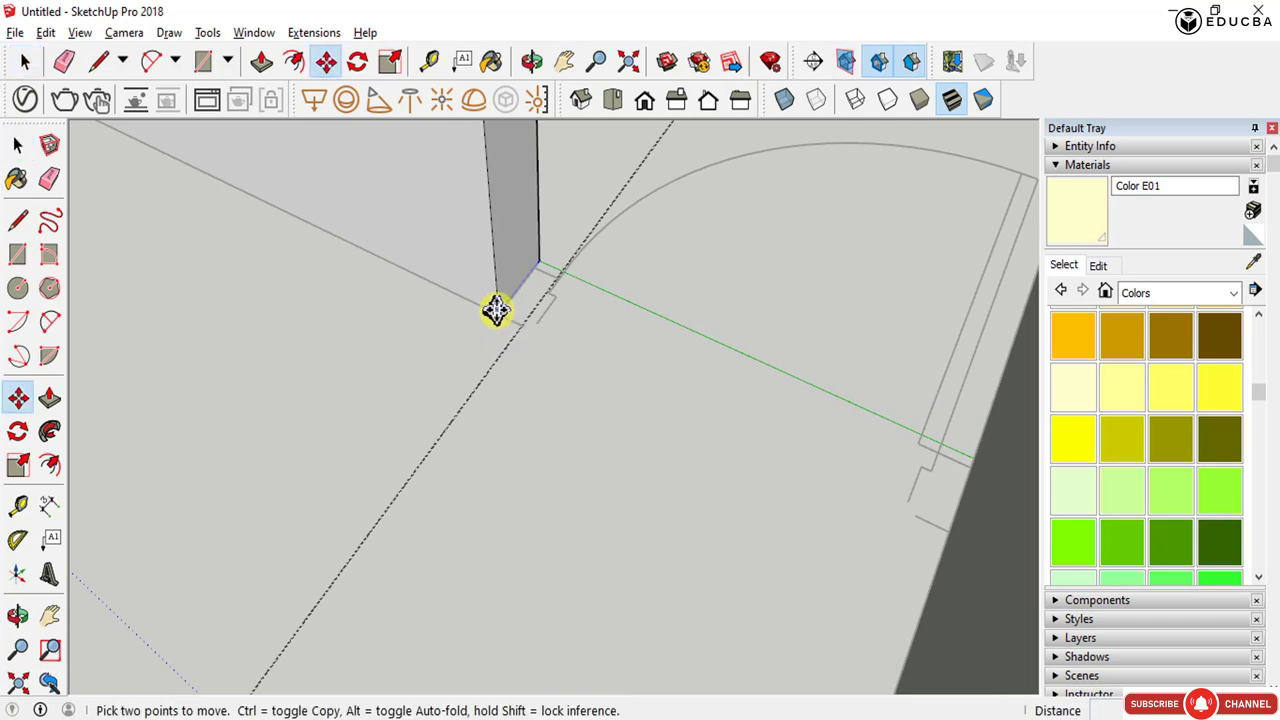
scroll(497, 310, "down", 5)
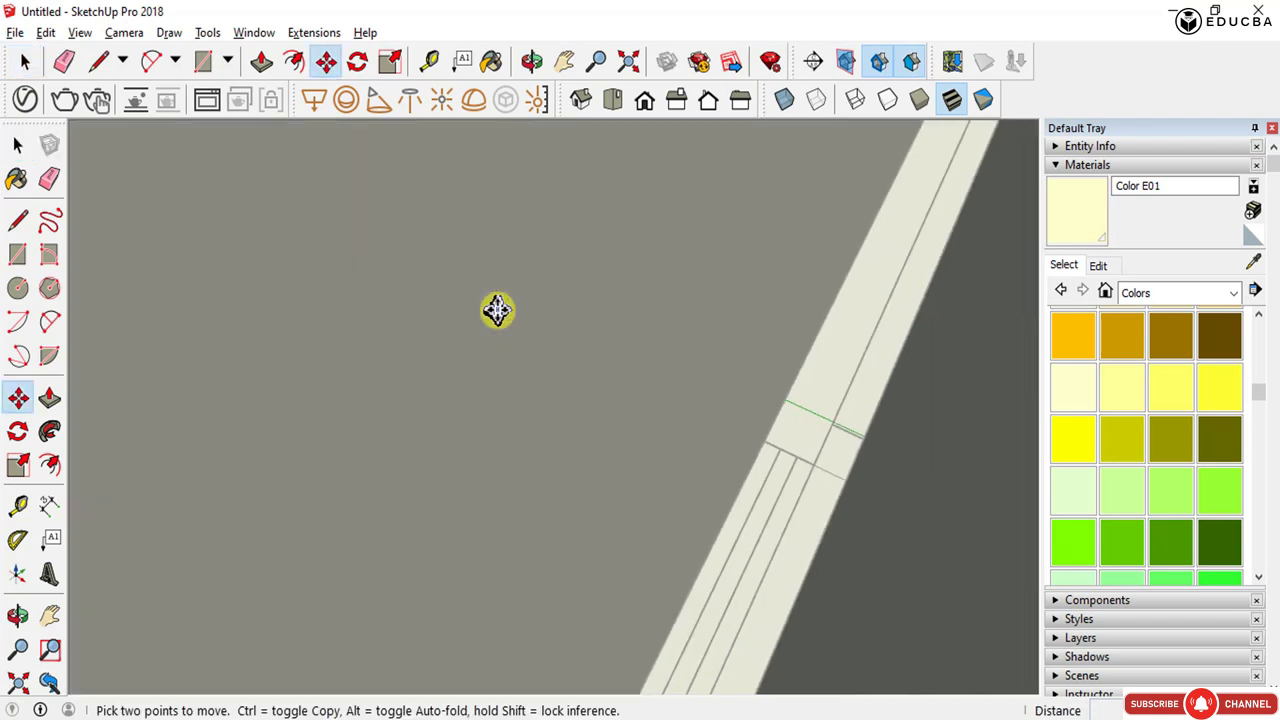
middle_click_drag(497, 310, 930, 529, "shift")
middle_click_drag(596, 387, 647, 430)
middle_click_drag(651, 506, 609, 511)
key("h")
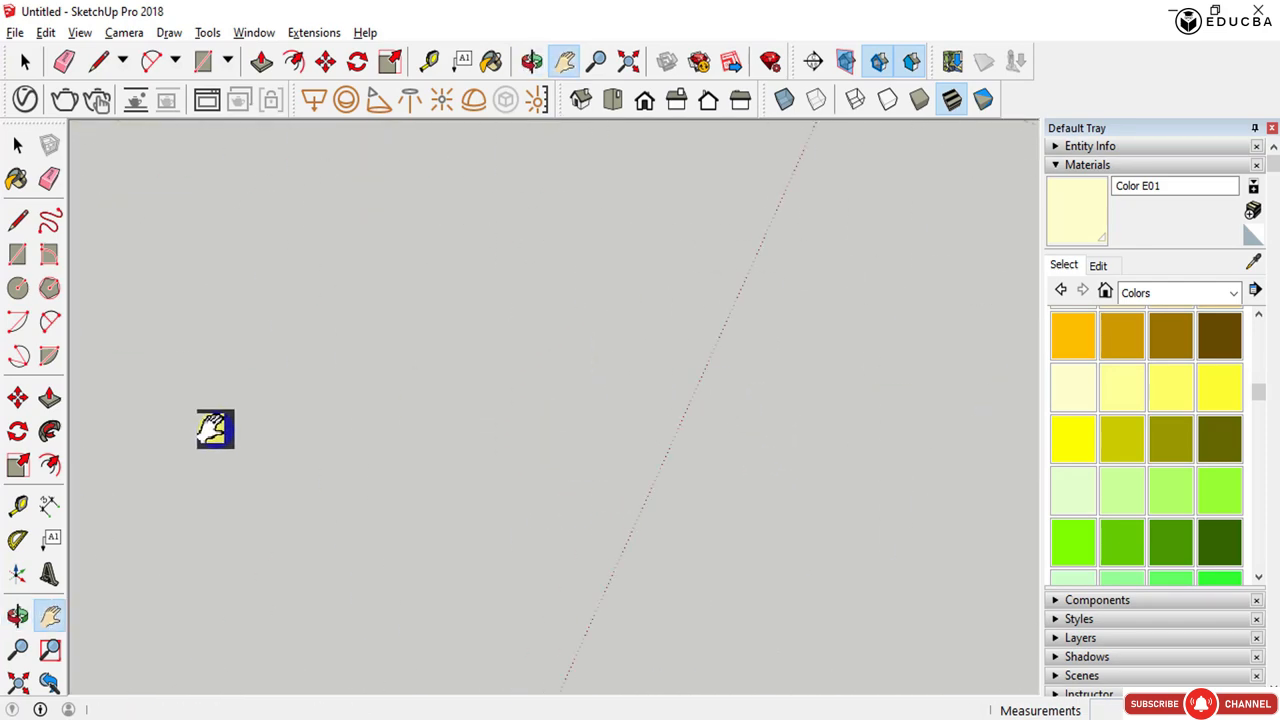
left_click(59, 678)
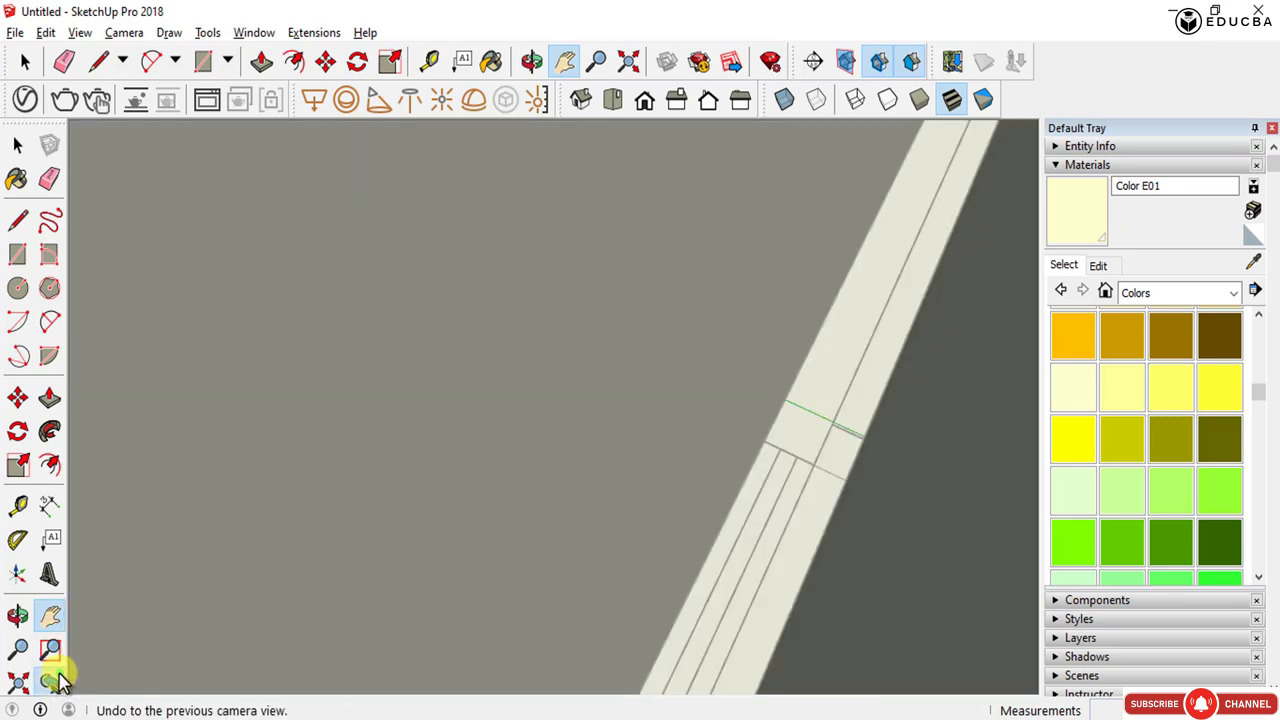
left_click(59, 678)
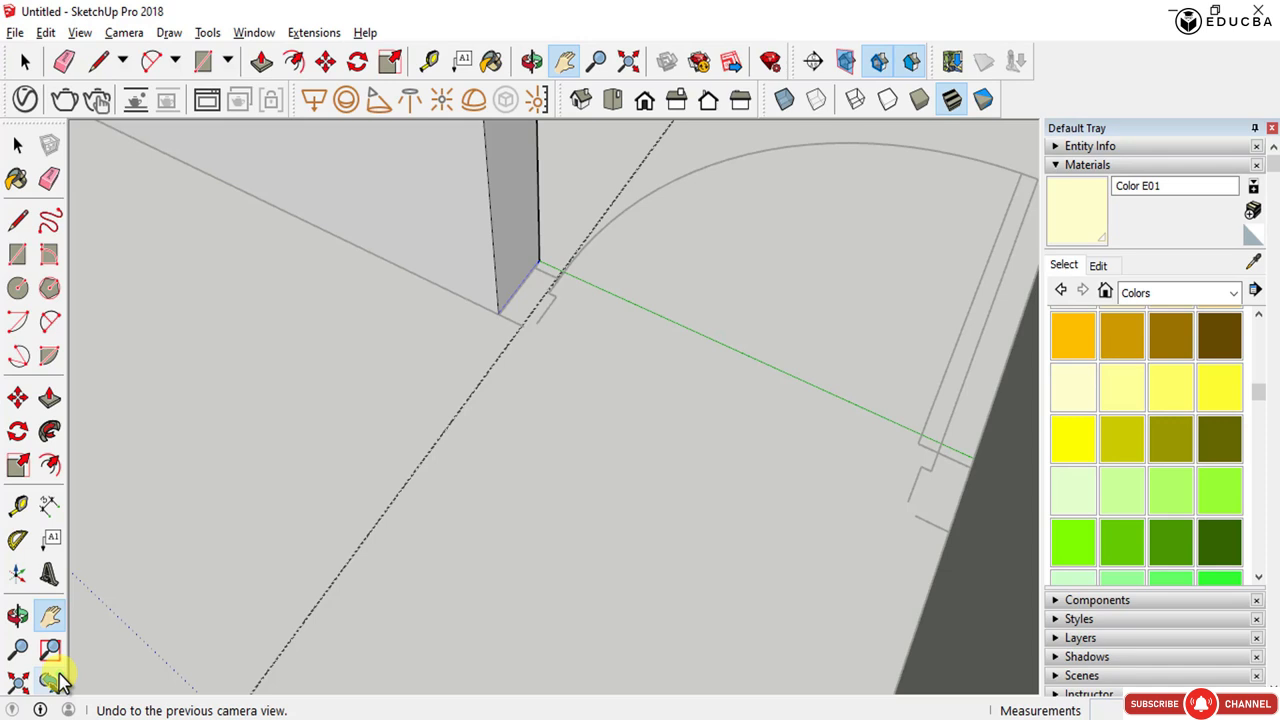
key("Escape")
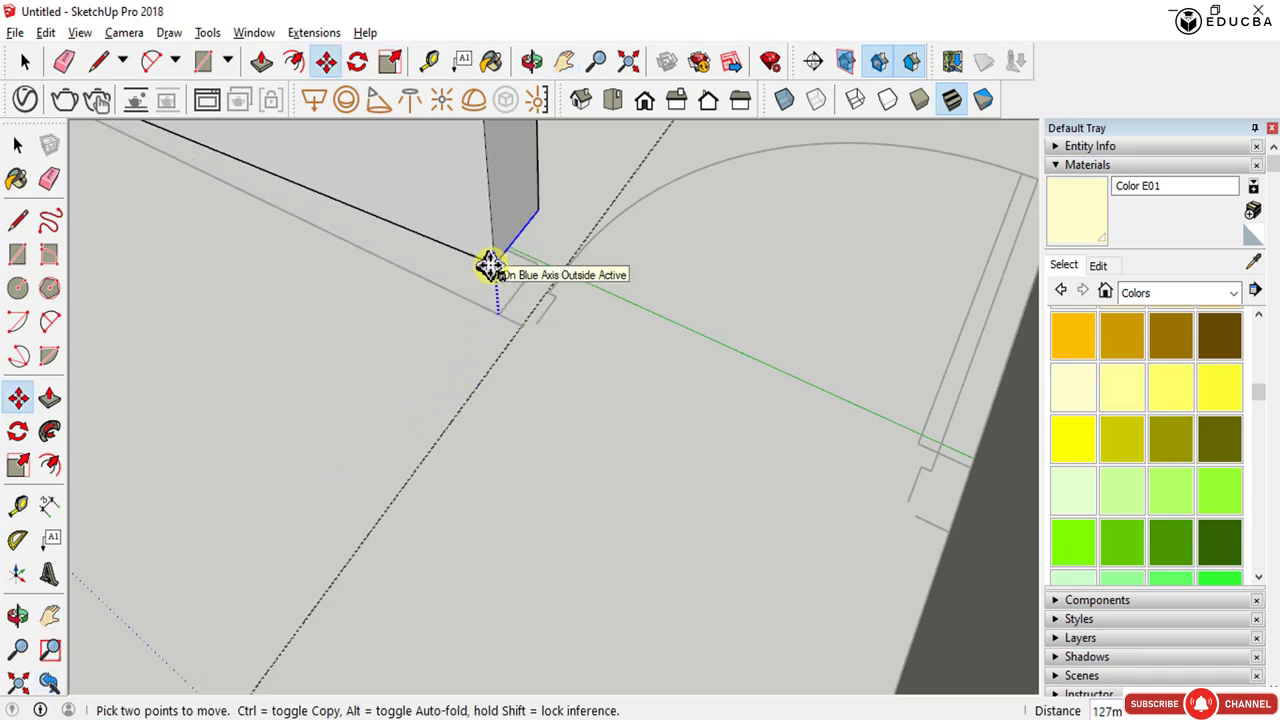
key("ctrl")
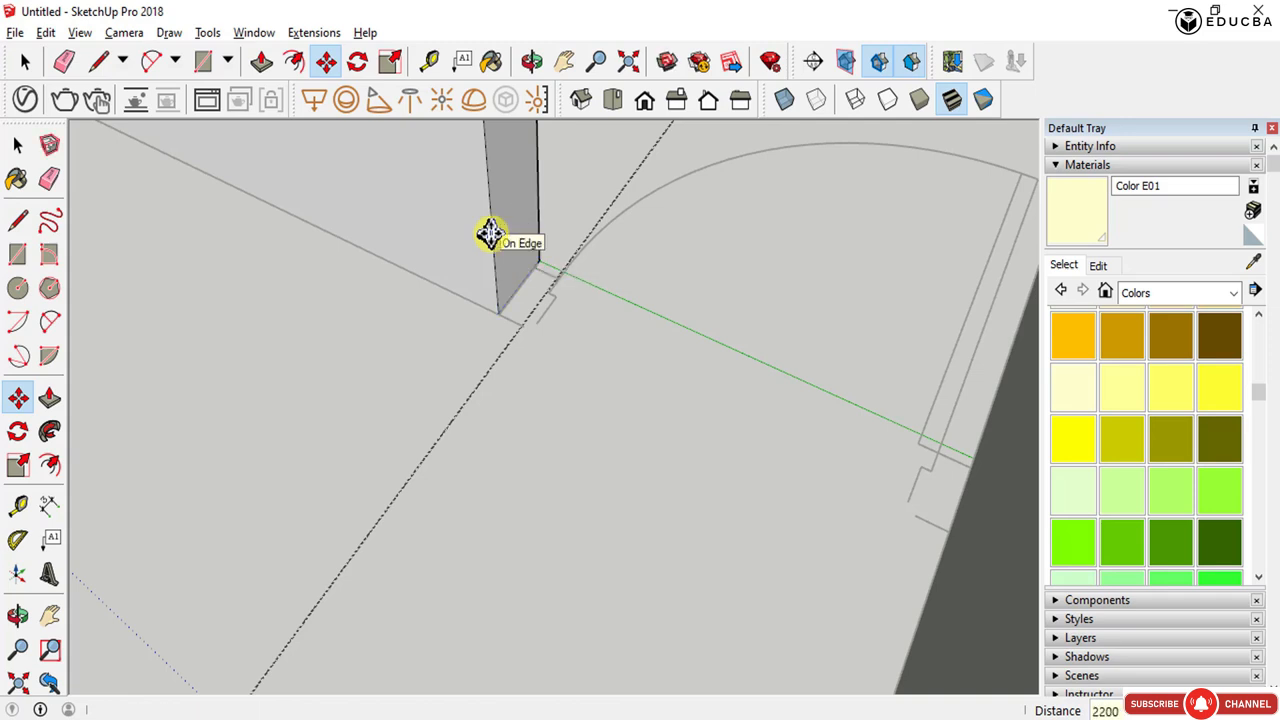
- Push/pull the narrow wall end face out until it meets the adjacent wall
key("h")
left_click_drag(489, 229, 497, 570)
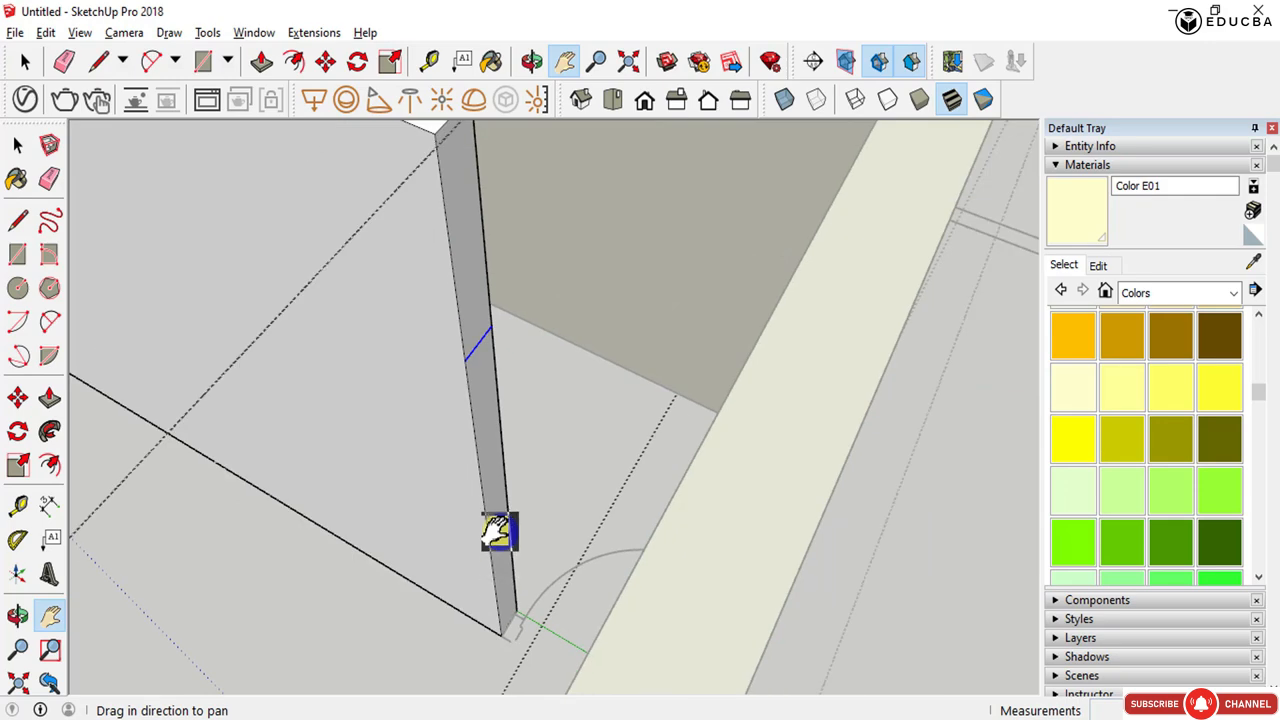
key("p")
left_click(477, 300)
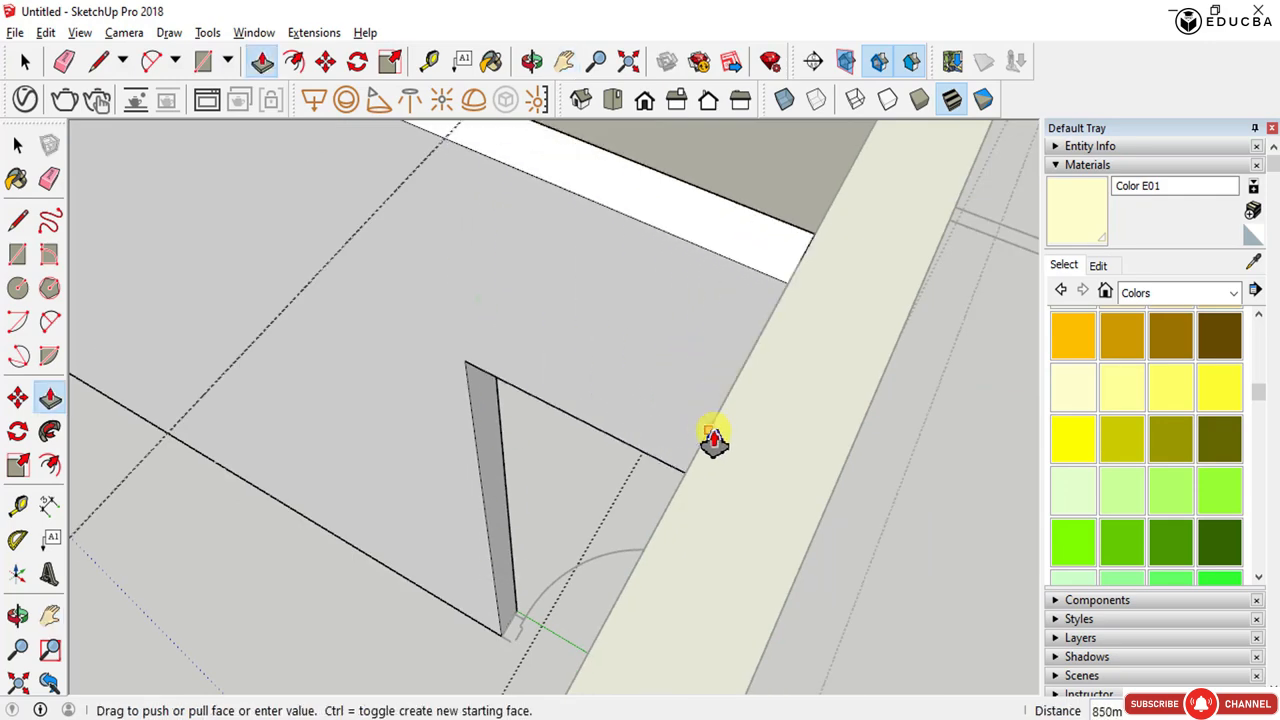
left_click(713, 440)
middle_click_drag(714, 437, 743, 612)
key("space")
- Orbit and zoom out to examine the whole wall model
scroll(918, 484, "down", 2)
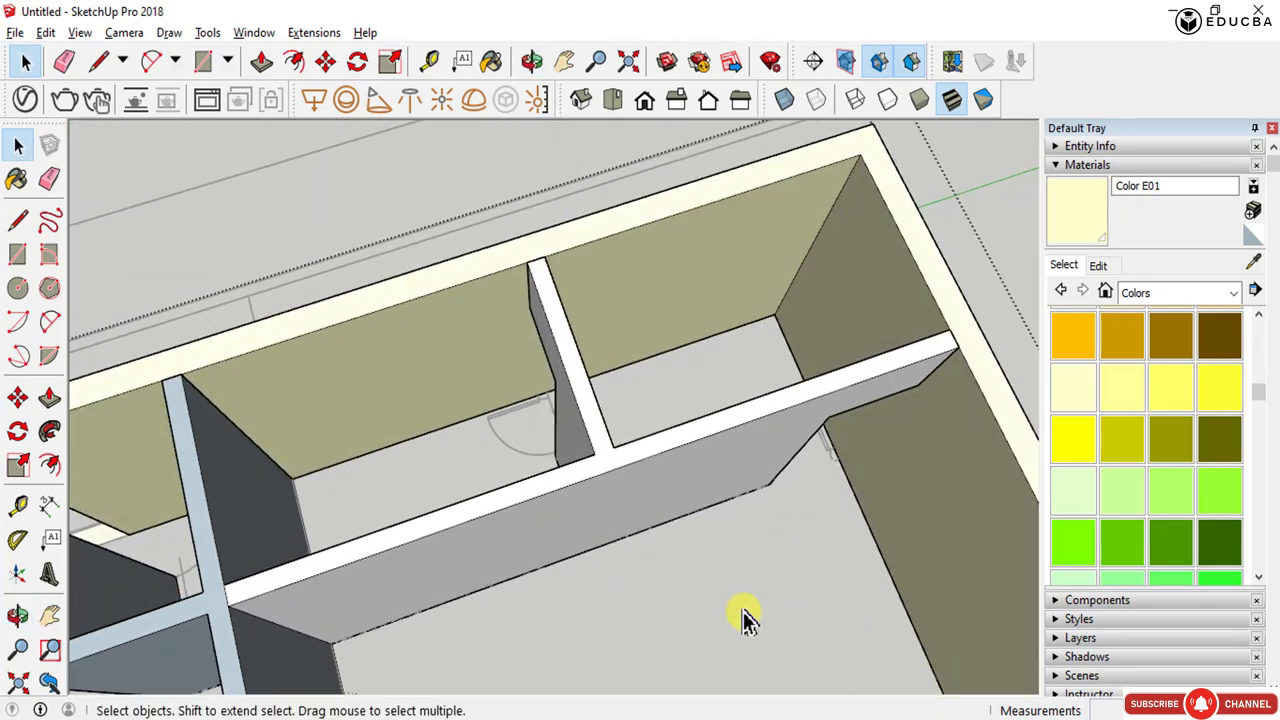
middle_click_drag(450, 594, 757, 413)
scroll(541, 374, "down", 5)
middle_click_drag(637, 462, 323, 494)
scroll(551, 403, "down", 4)
middle_click_drag(551, 403, 230, 455)
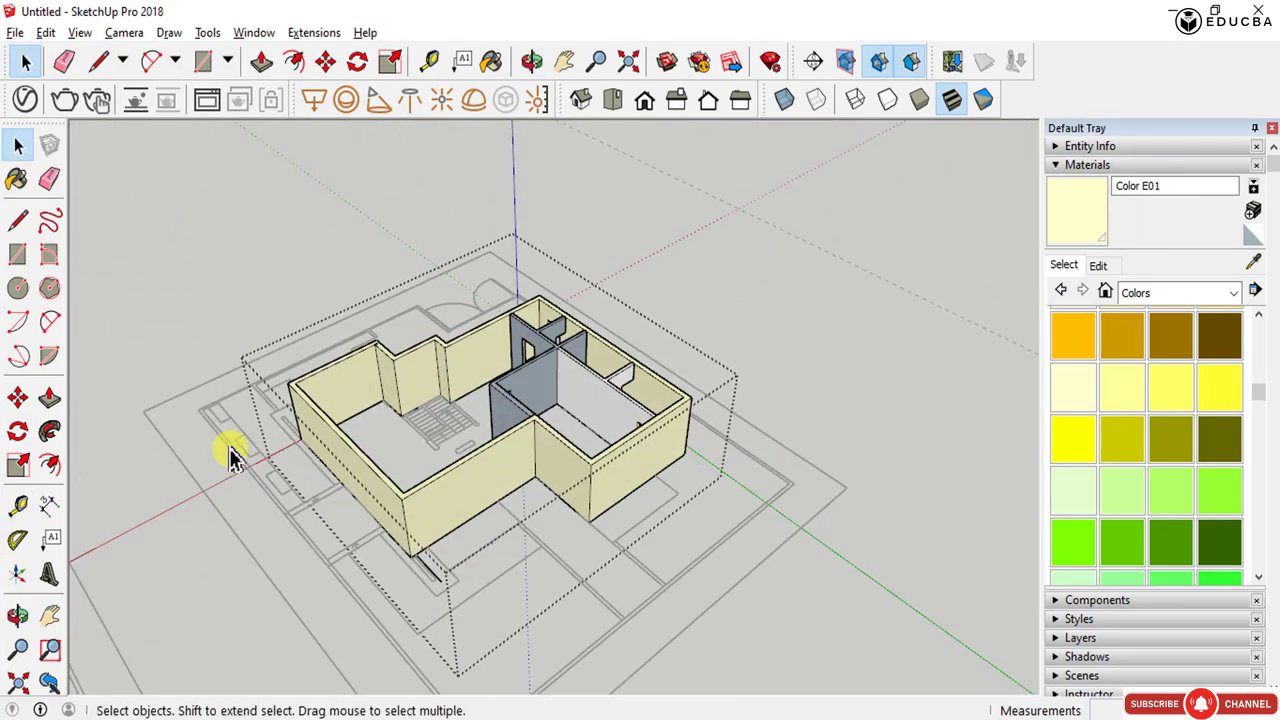
scroll(380, 400, "up", 6)
middle_click_drag(343, 429, 447, 447)
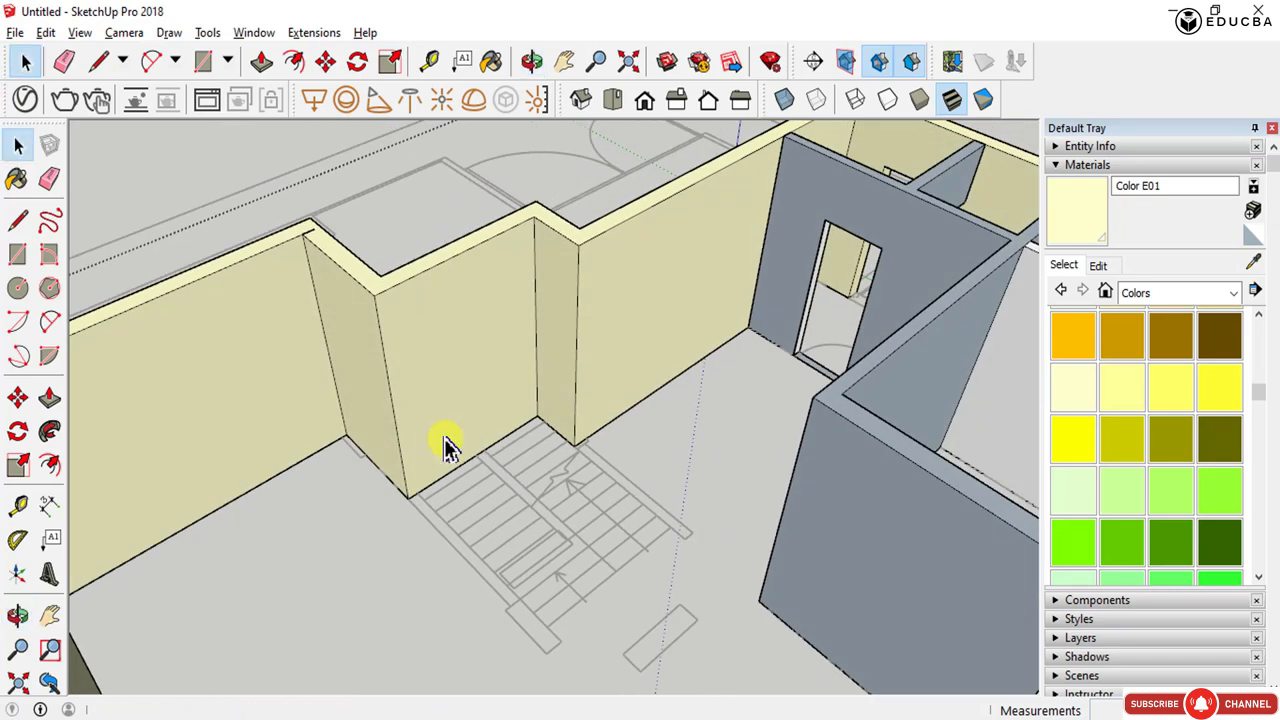
- Inside the wall group, draw a thin rectangular wall footprint along the stair side and erase its stray edge
double_click(796, 197)
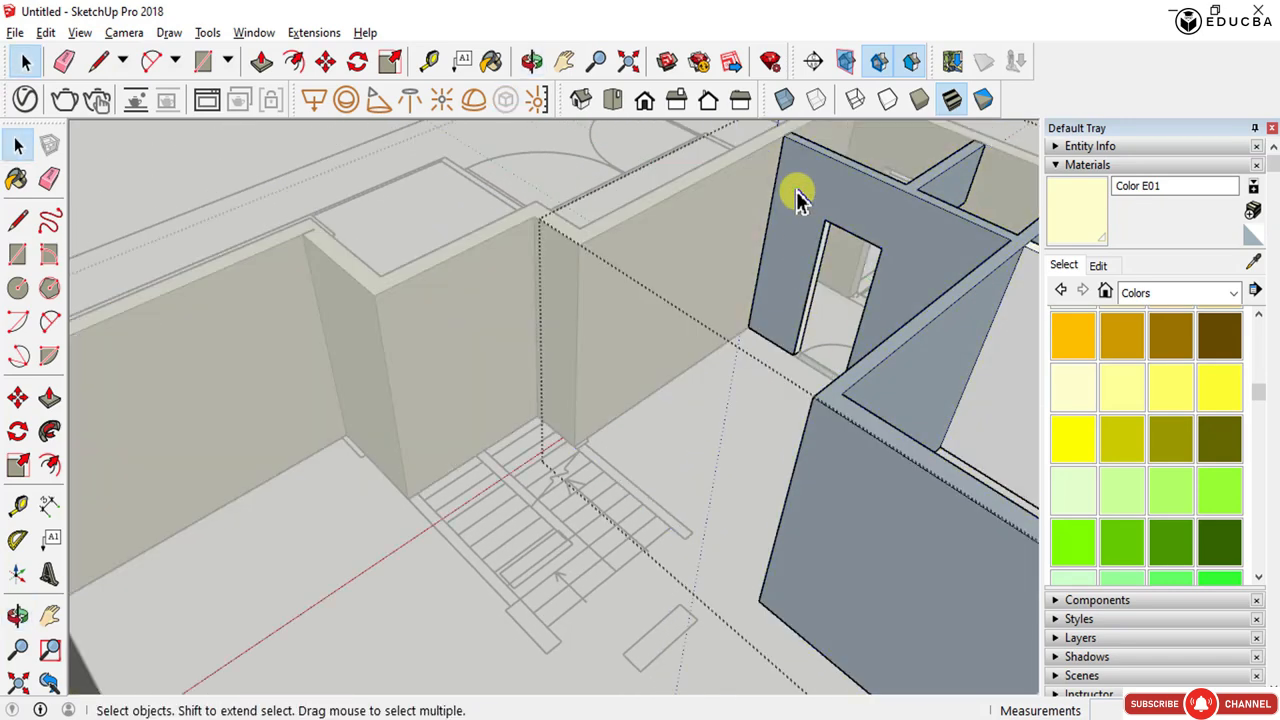
key("r")
left_click(408, 498)
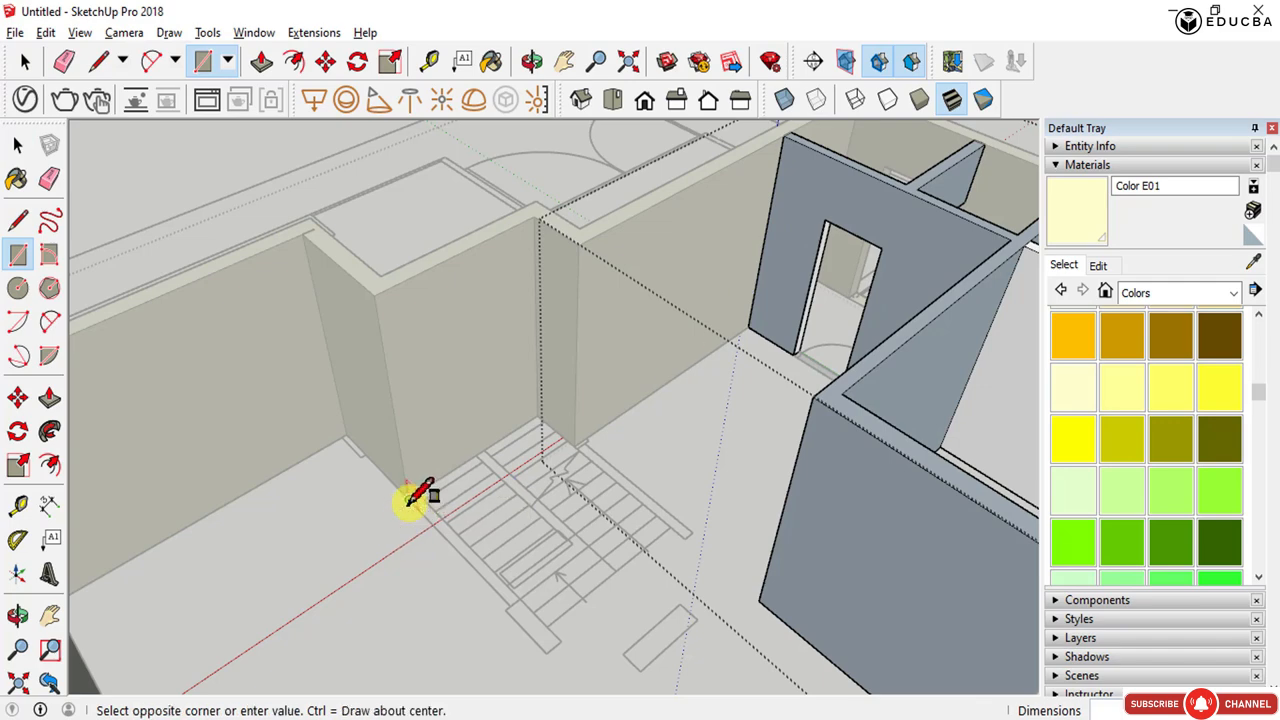
scroll(505, 585, "up", 2)
left_click(600, 672)
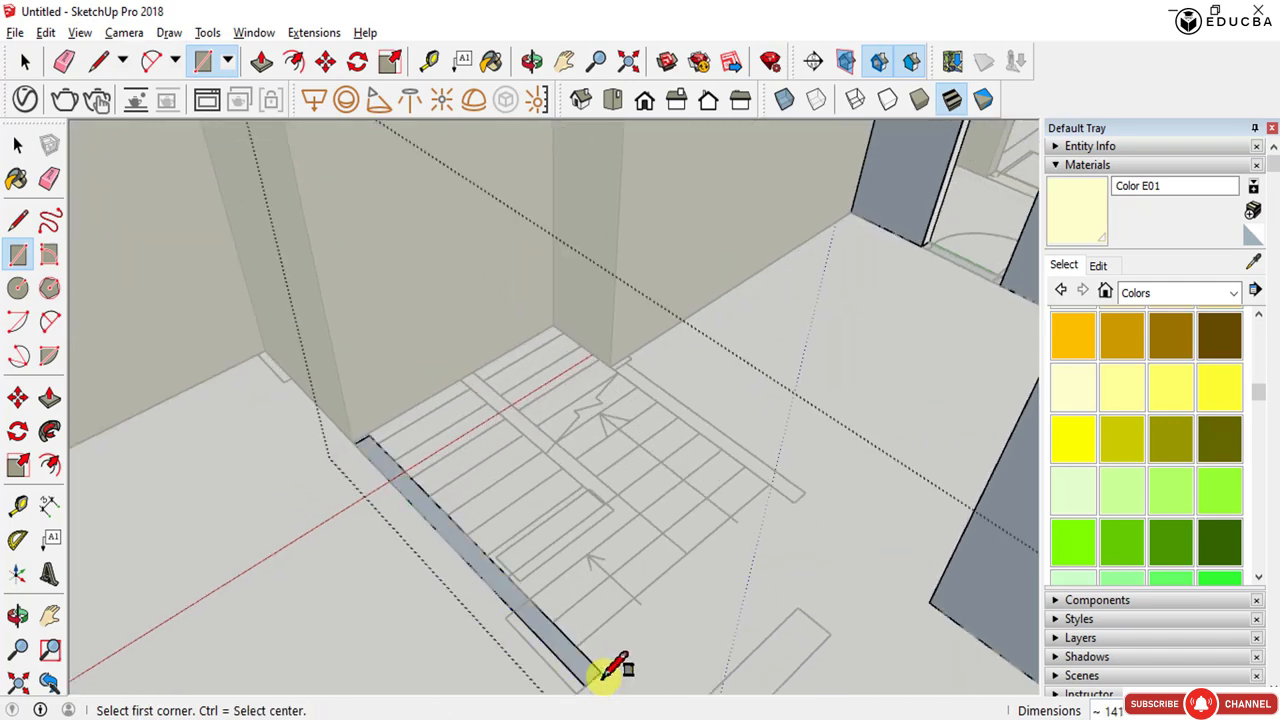
scroll(519, 625, "up", 1)
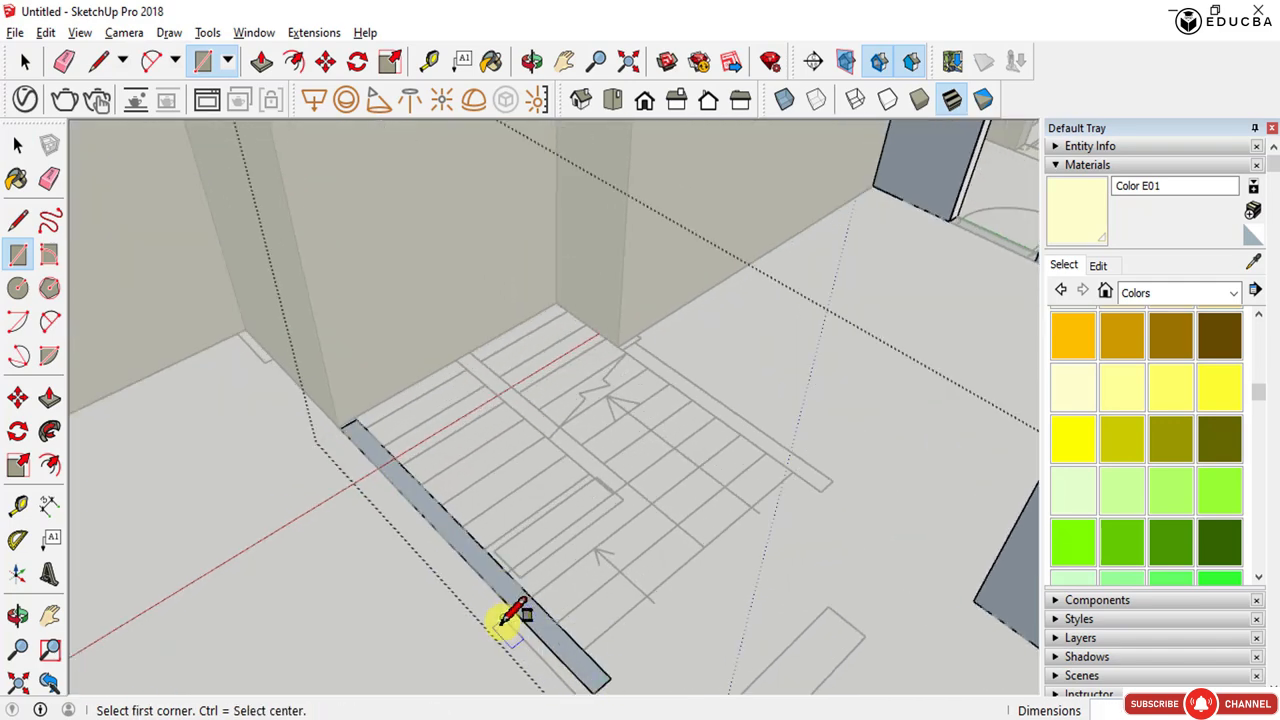
scroll(555, 637, "down", 1)
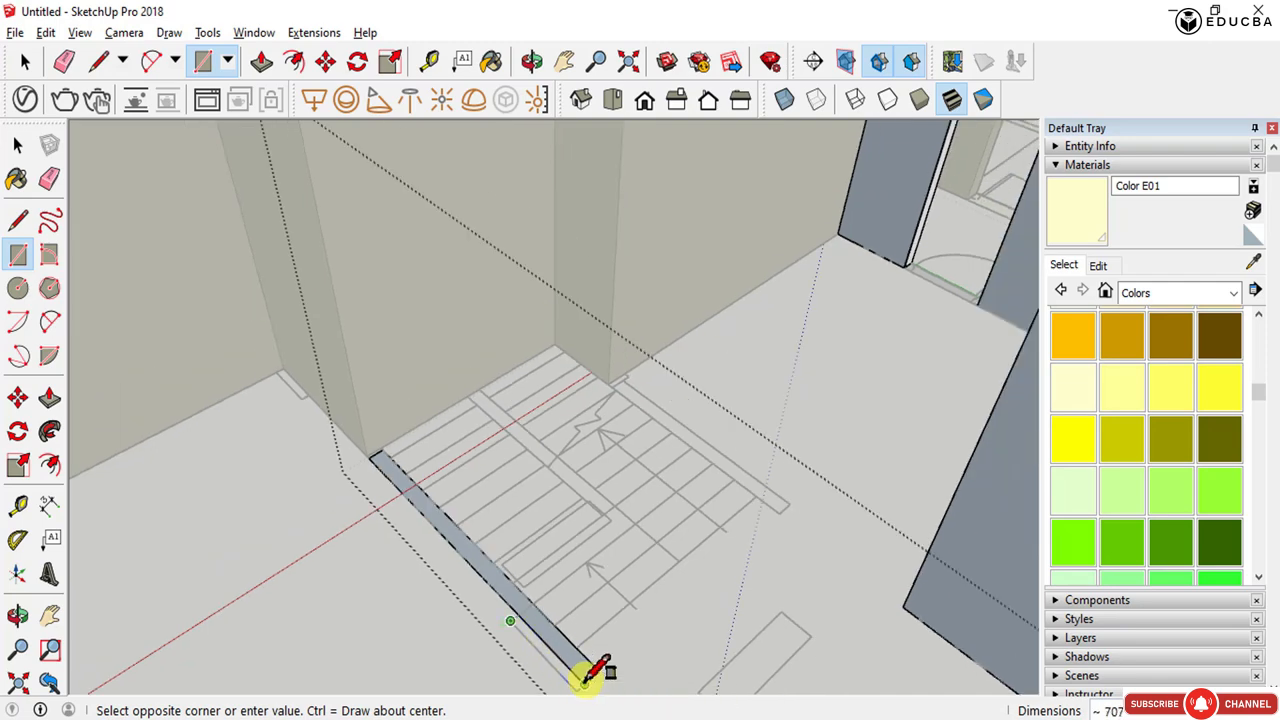
left_click(588, 677)
scroll(580, 665, "up", 1)
key("e")
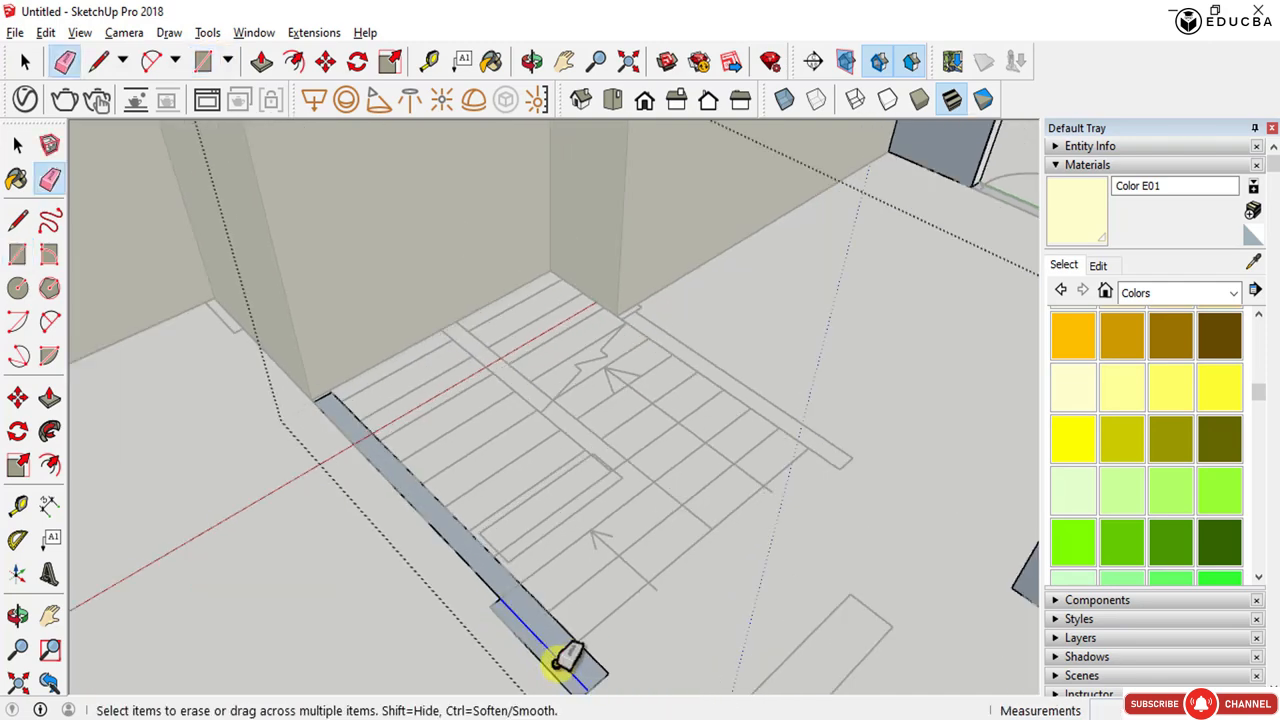
scroll(560, 658, "down", 1)
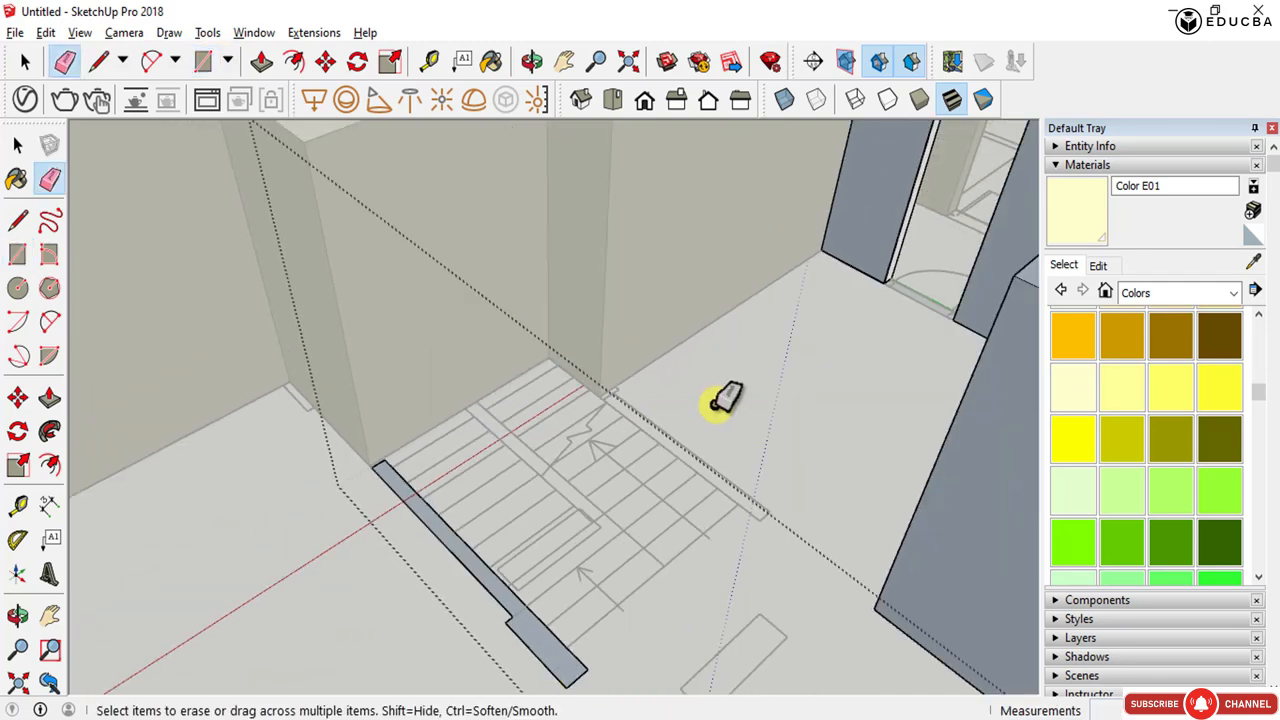
- Draw a second thin wall footprint beside the stairs and push/pull both up to the existing wall height
key("r")
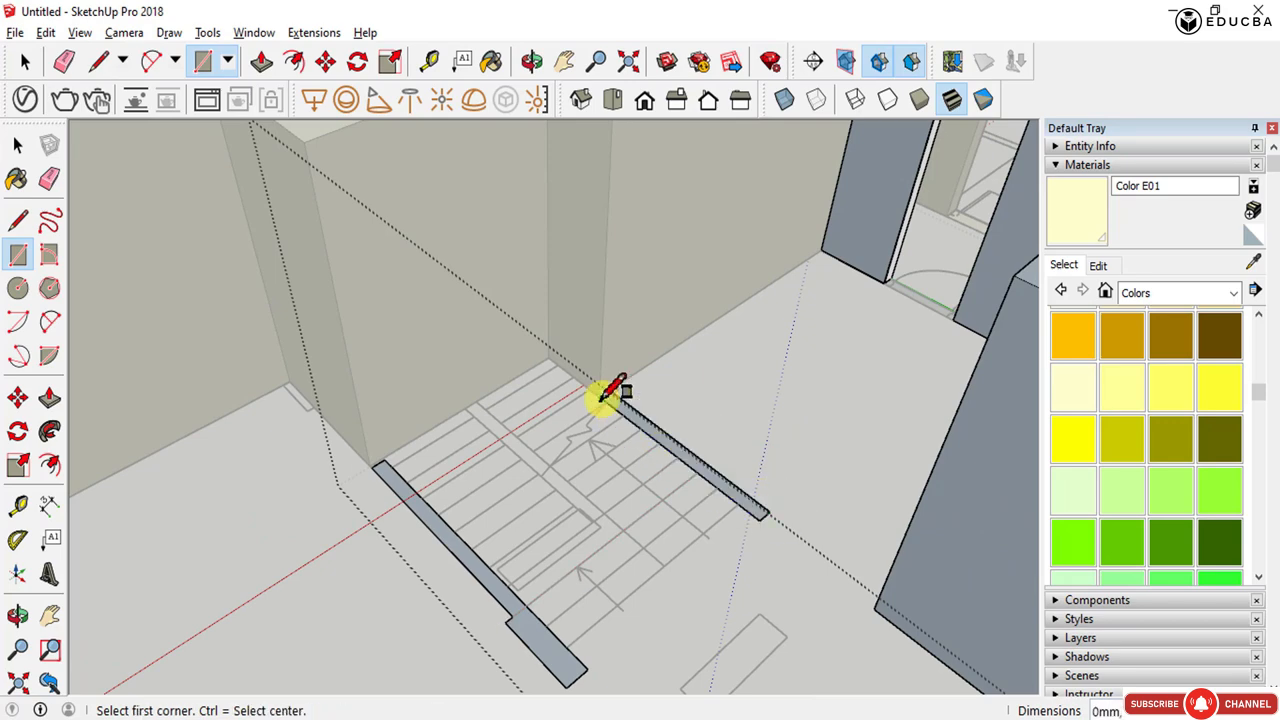
key("space")
key("p")
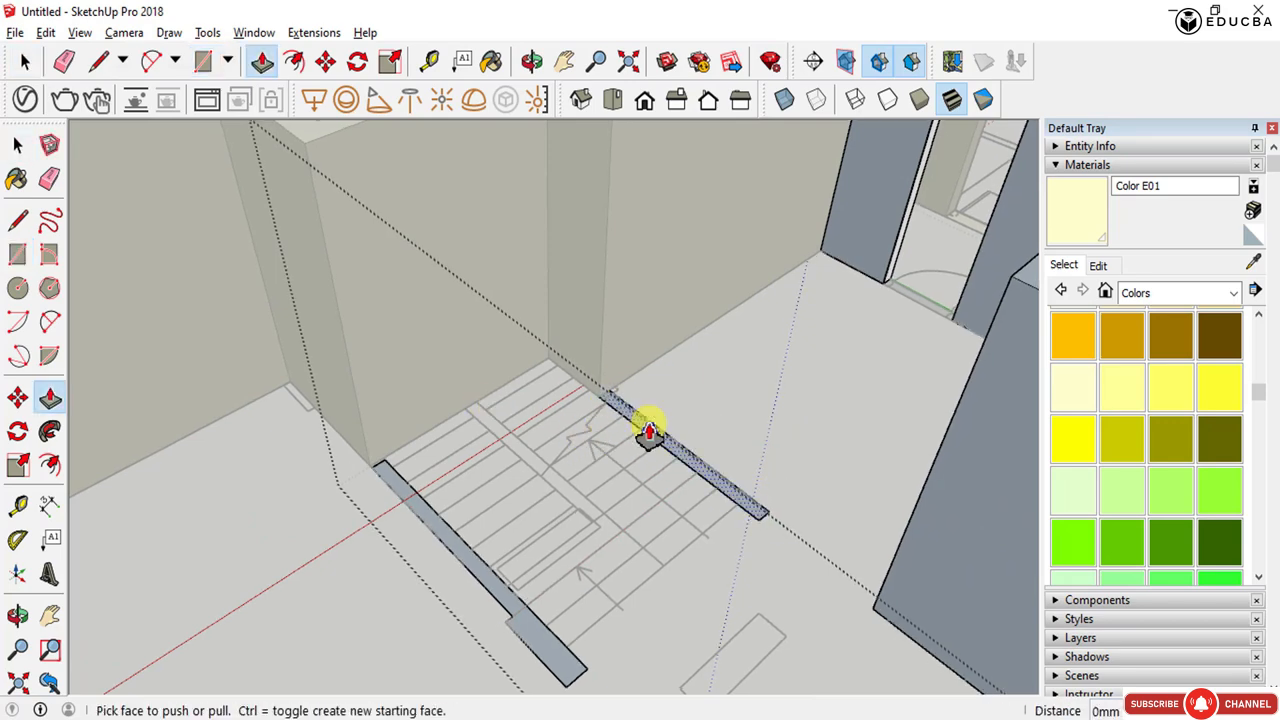
left_click(648, 432)
scroll(620, 360, "down", 6)
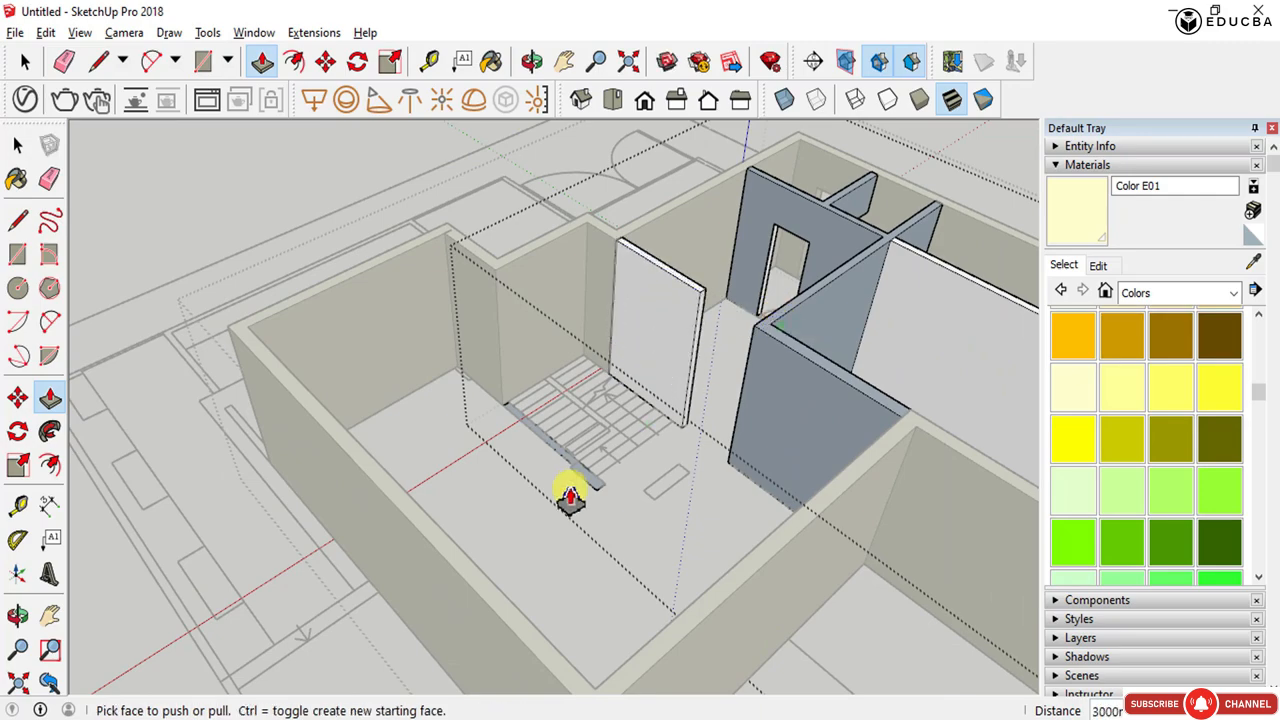
left_click(697, 305)
scroll(514, 414, "up", 3)
scroll(514, 414, "down", 4)
middle_click_drag(514, 414, 657, 580)
scroll(509, 486, "up", 6)
key("space")
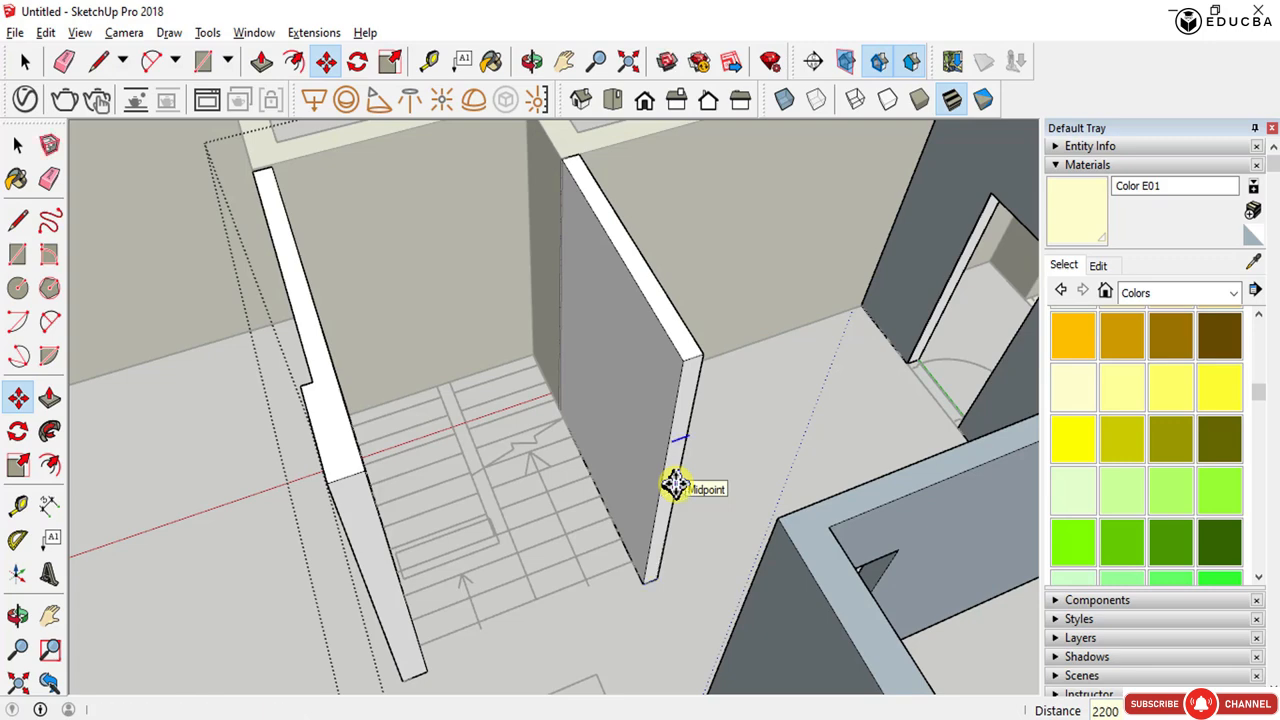
scroll(675, 484, "up", 2)
mouse_move(674, 466)
middle_mouse_down()
mouse_move(443, 503)
mouse_move(625, 622)
mouse_move(608, 651)
mouse_move(583, 609)
mouse_move(660, 483)
middle_mouse_up()
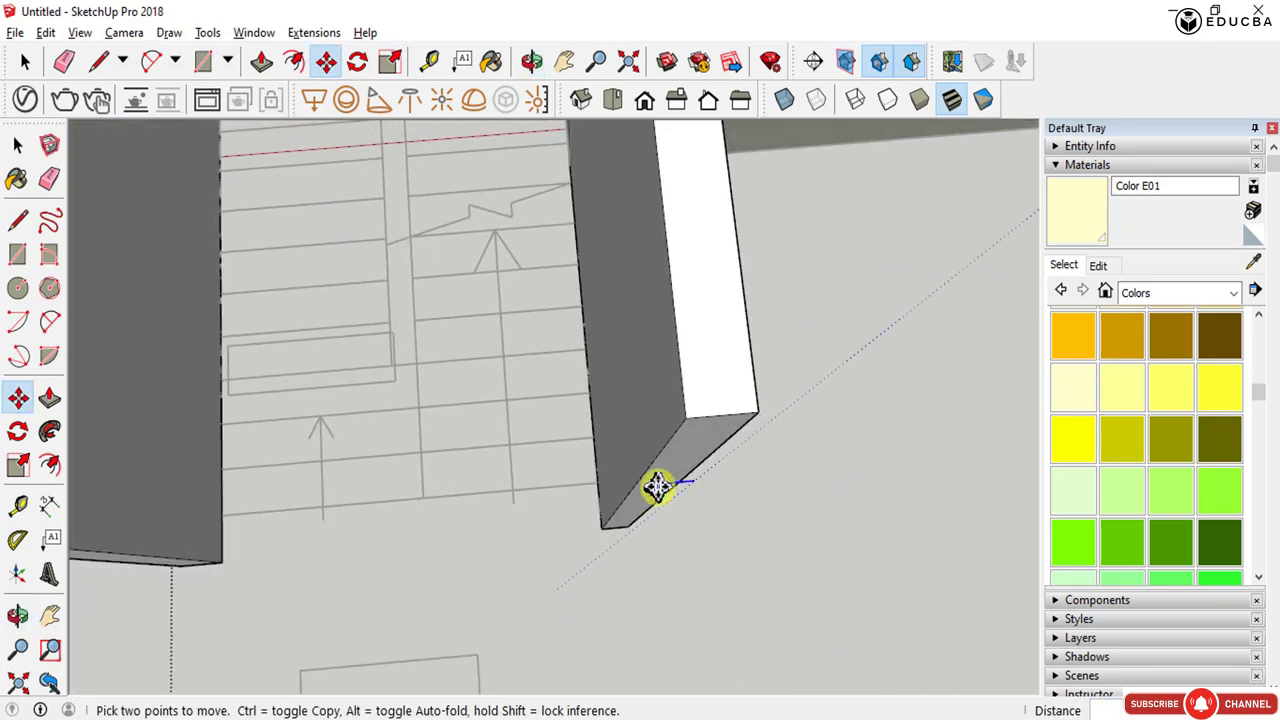
scroll(650, 485, "up", 2)
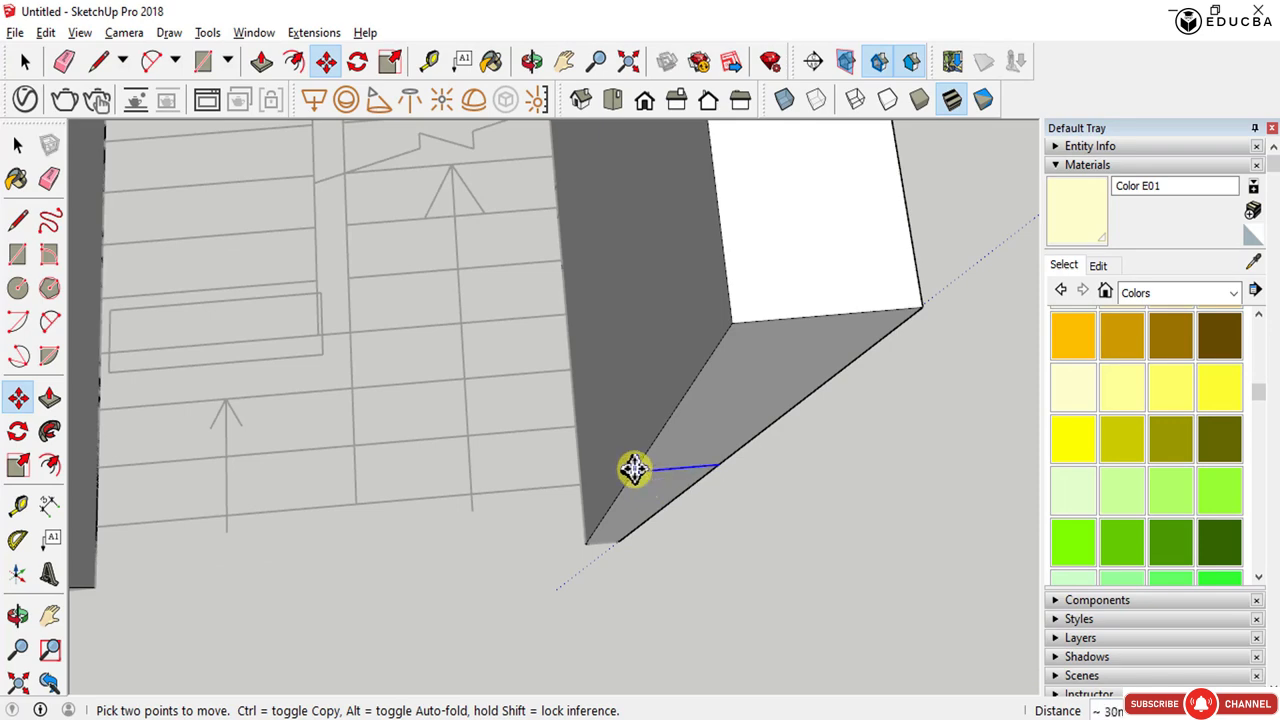
key("p")
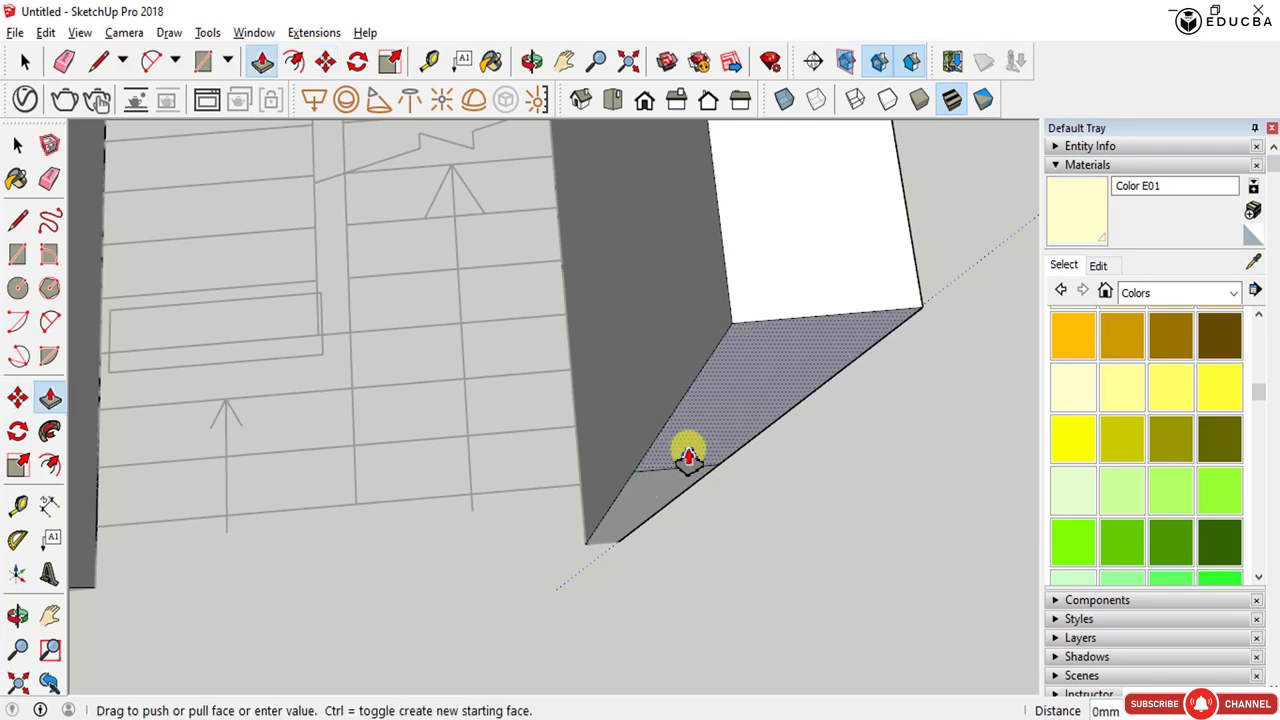
scroll(688, 458, "down", 3)
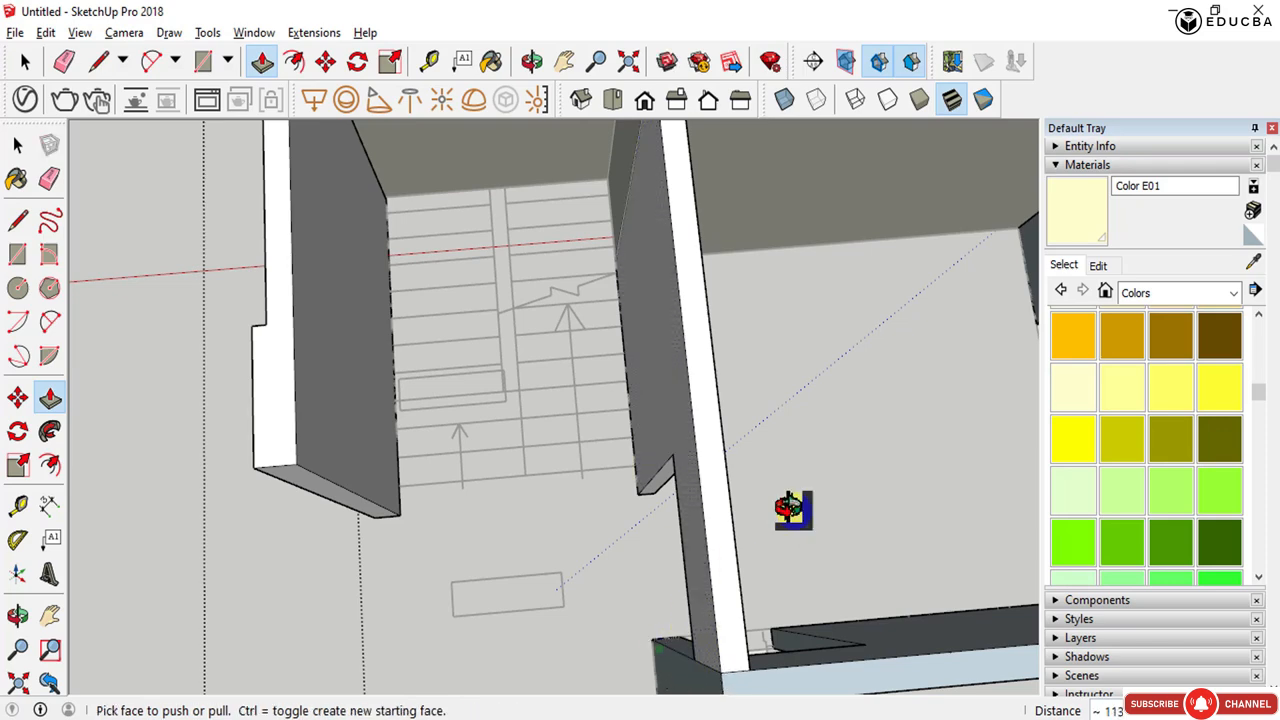
scroll(691, 497, "down", 3)
middle_click_drag(746, 523, 880, 394)
scroll(787, 325, "up", 3)
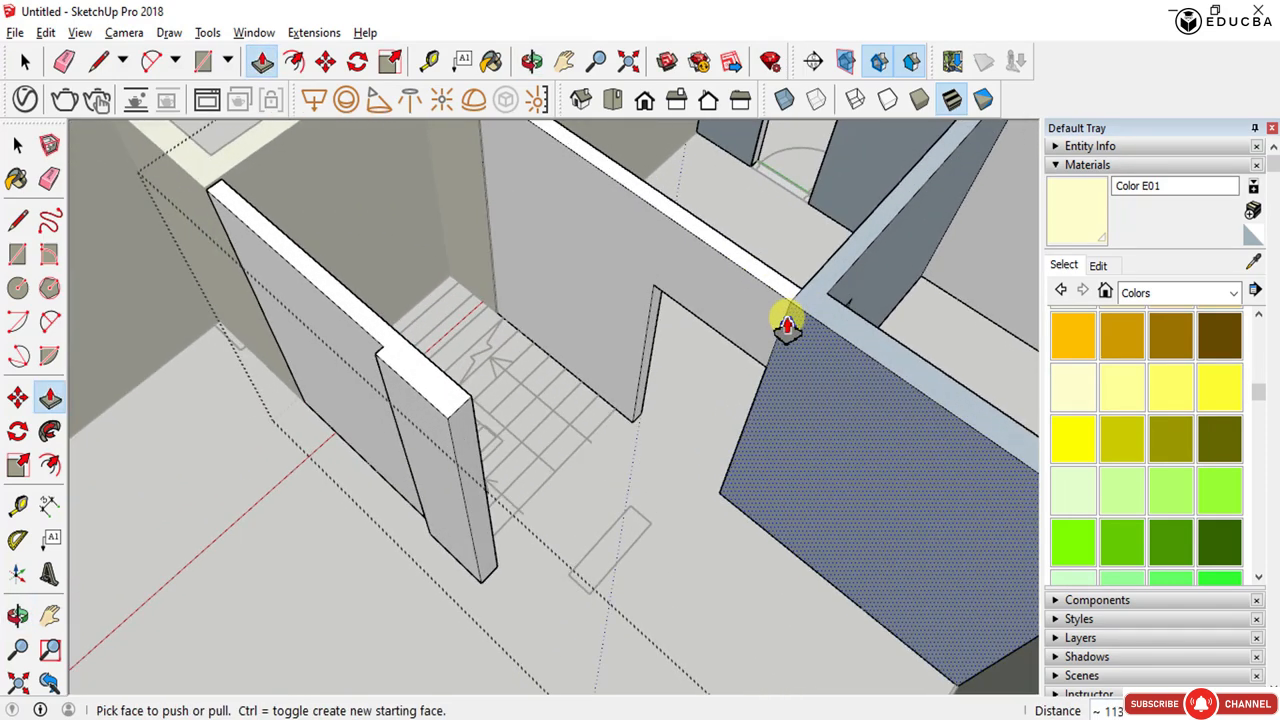
scroll(787, 325, "up", 4)
- Erase the leftover edges where the new walls join the adjoining walls
key("e")
left_click(800, 295)
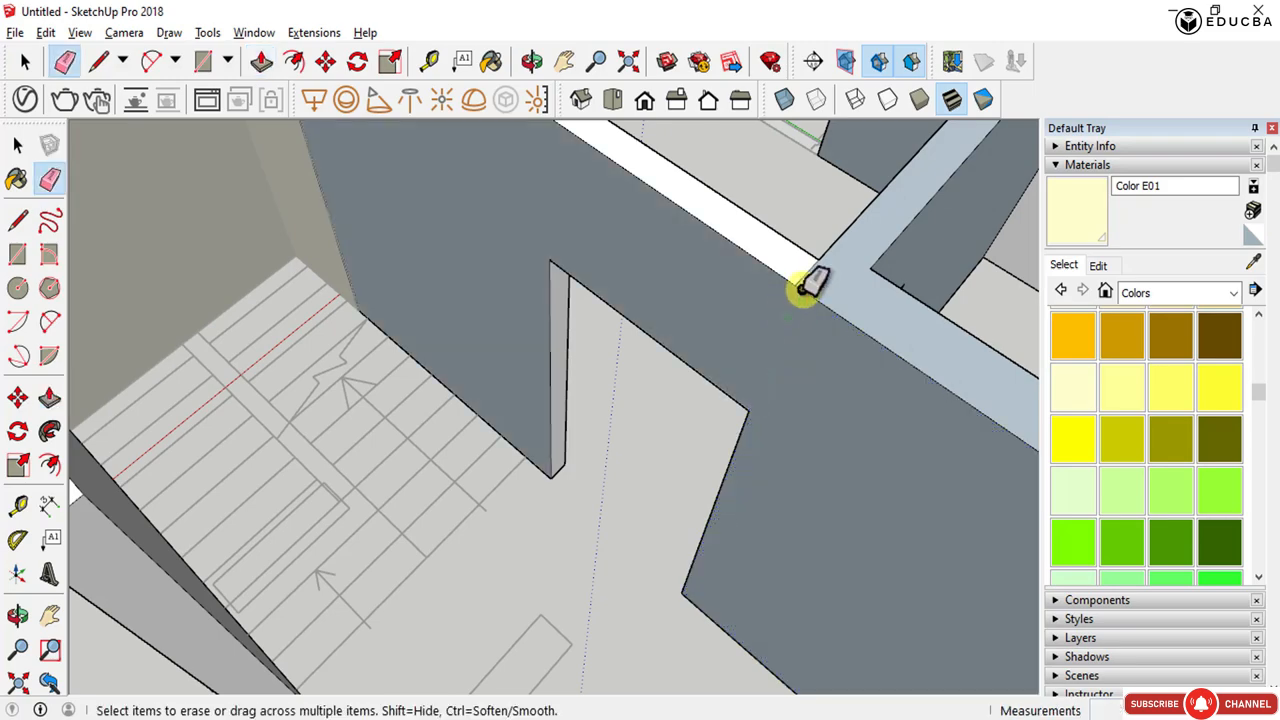
scroll(797, 318, "down", 4)
middle_click_drag(800, 346, 292, 346)
scroll(628, 511, "up", 1)
scroll(635, 507, "down", 2)
middle_click_drag(571, 509, 394, 414)
scroll(285, 468, "up", 2)
middle_click_drag(280, 472, 822, 491)
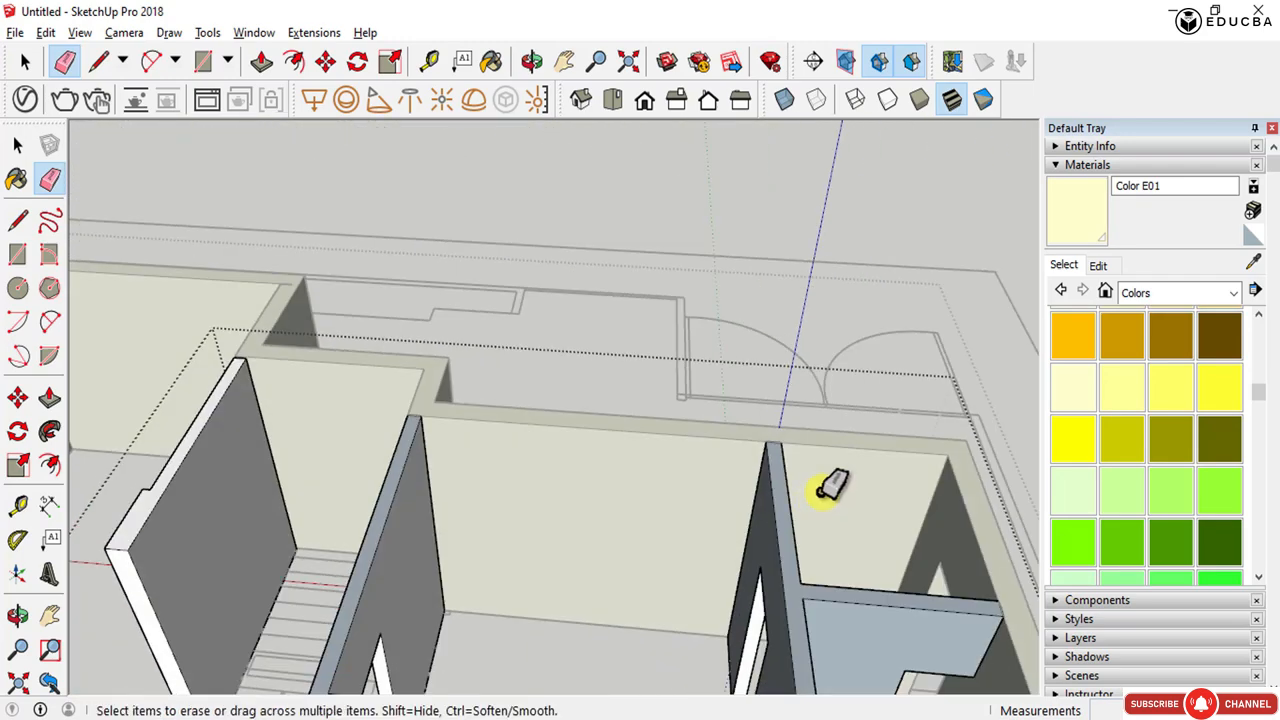
scroll(815, 492, "down", 3)
middle_click_drag(557, 598, 772, 600)
scroll(698, 505, "up", 3)
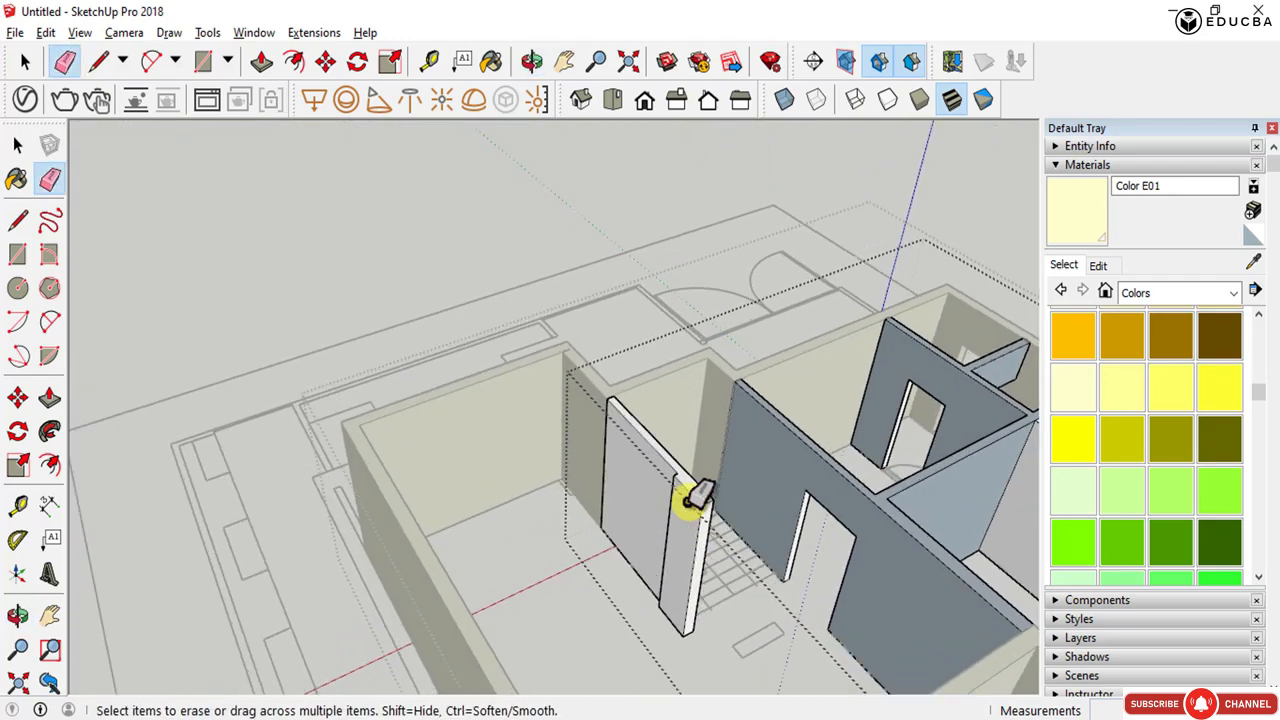
- Orbit and zoom to examine the model from below
scroll(608, 420, "down", 5)
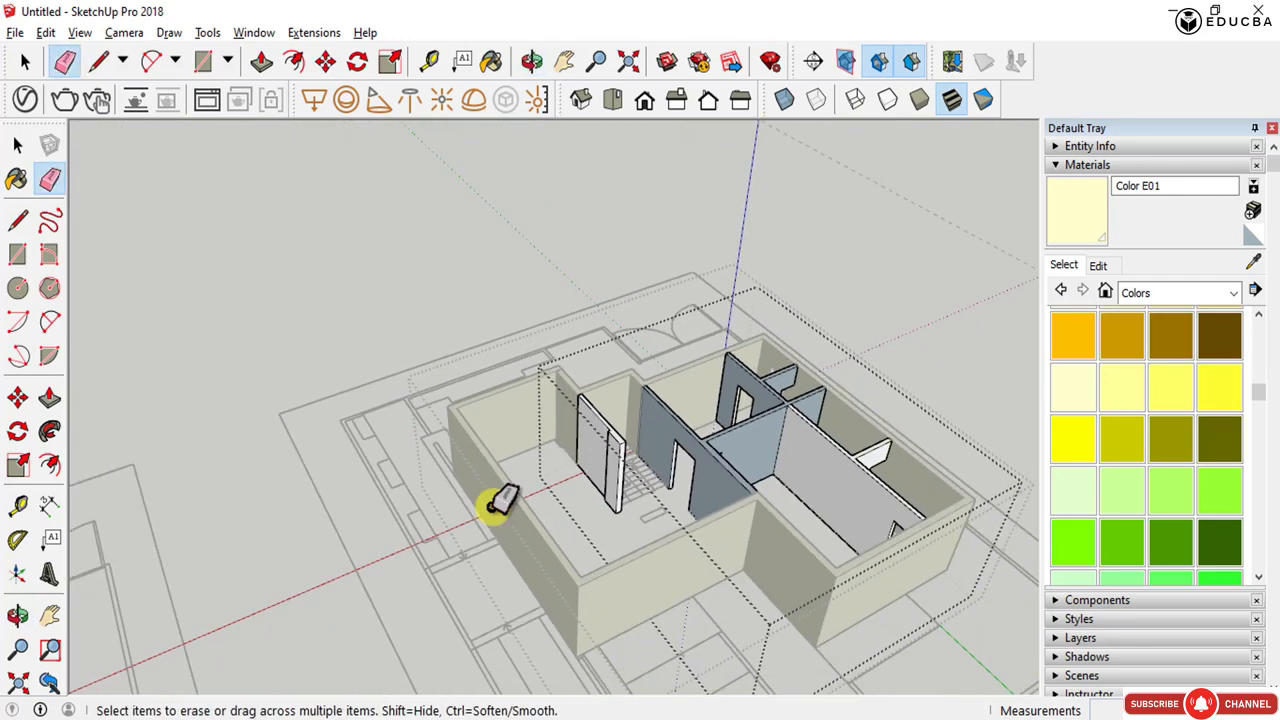
mouse_move(494, 503)
middle_mouse_down()
mouse_move(1186, 537)
mouse_move(567, 458)
middle_mouse_up()
scroll(507, 437, "up", 3)
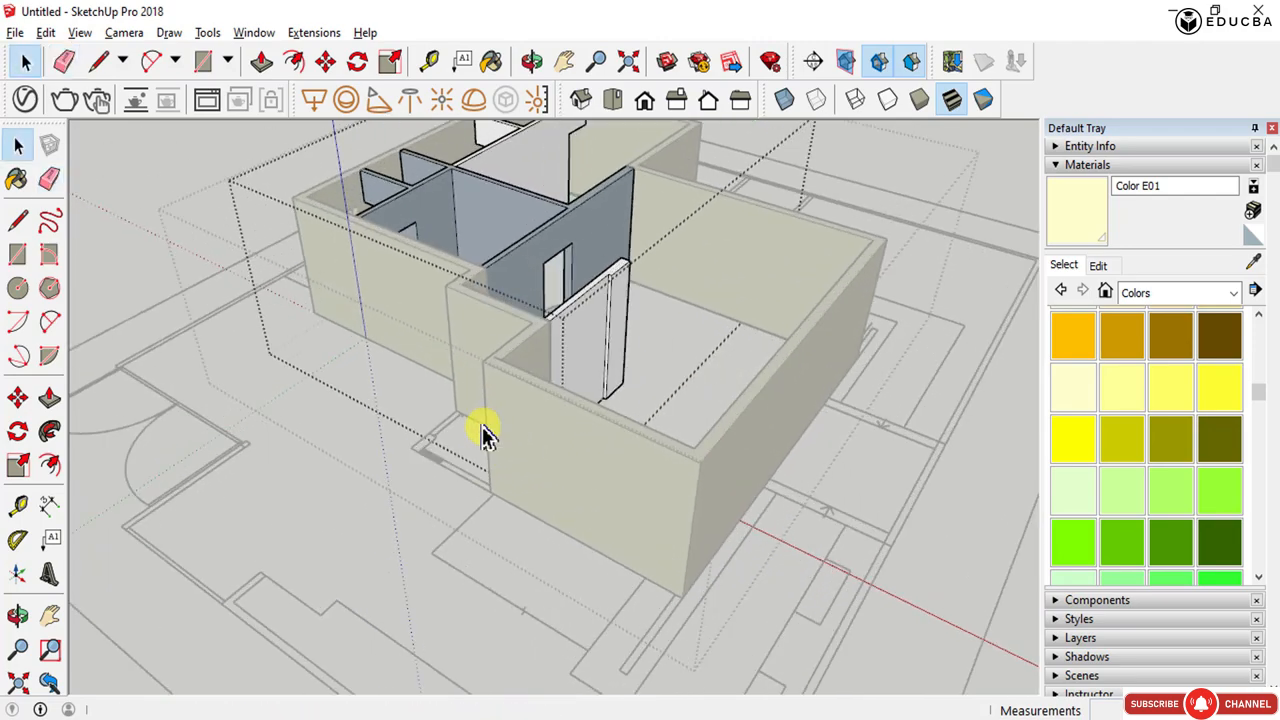
scroll(483, 432, "up", 3)
middle_click_drag(549, 600, 660, 255)
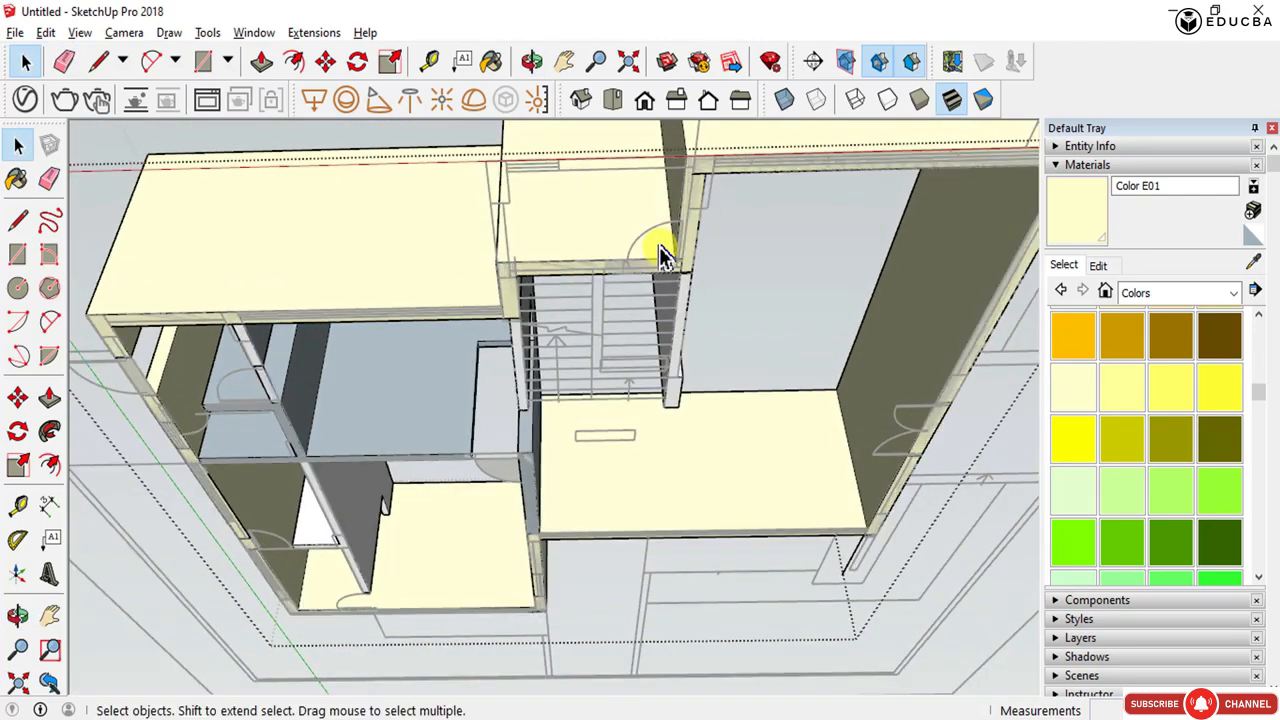
- Push/pull the narrow face above the stair opening up into the wall
scroll(660, 255, "up", 5)
scroll(597, 283, "down", 2)
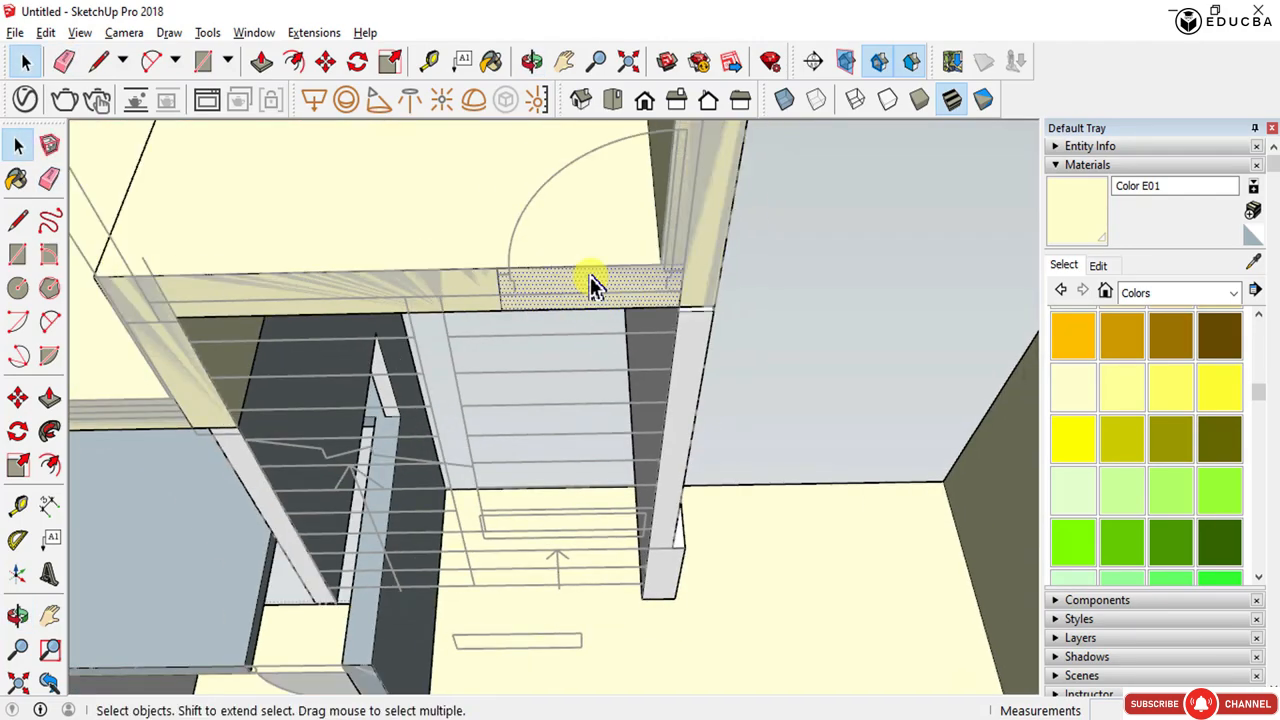
left_click_drag(589, 285, 574, 250)
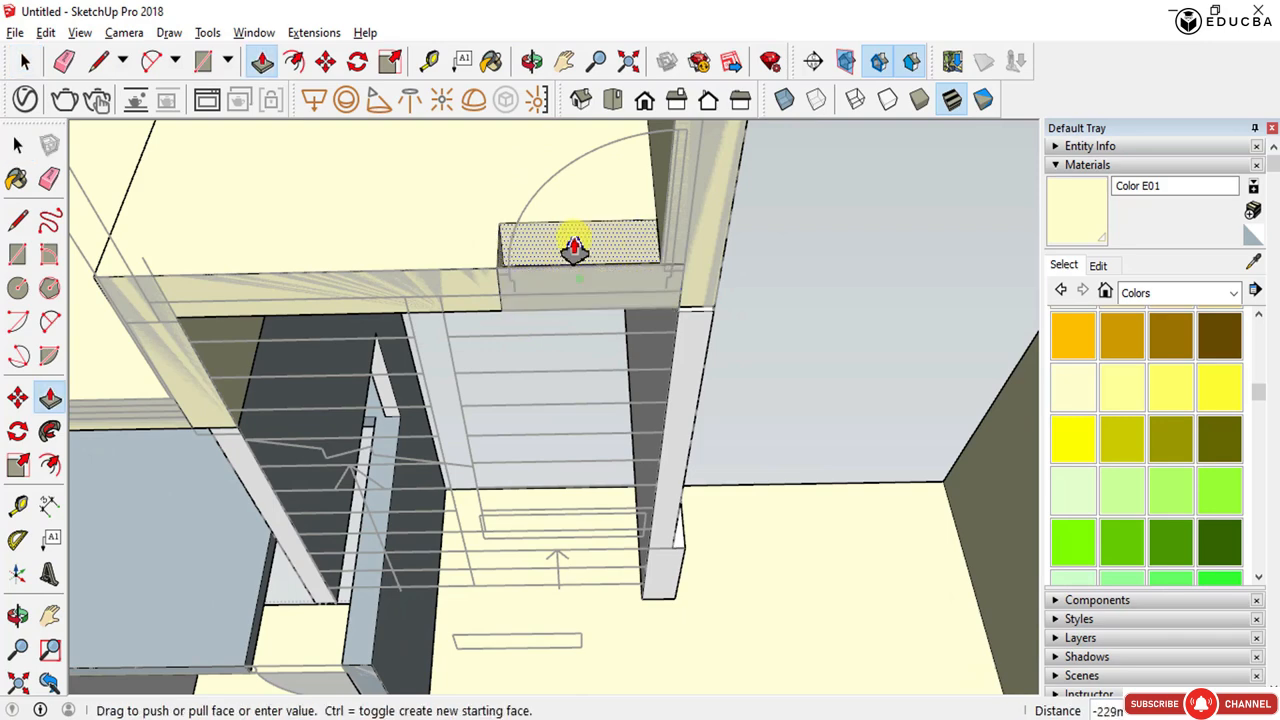
key("Return")
- Push/pull the bottom face of the doorway up 2200 mm through the wall to cut a door opening
middle_click_drag(571, 243, 654, 403)
scroll(668, 497, "up", 3)
scroll(650, 515, "up", 3)
middle_click_drag(650, 515, 566, 186)
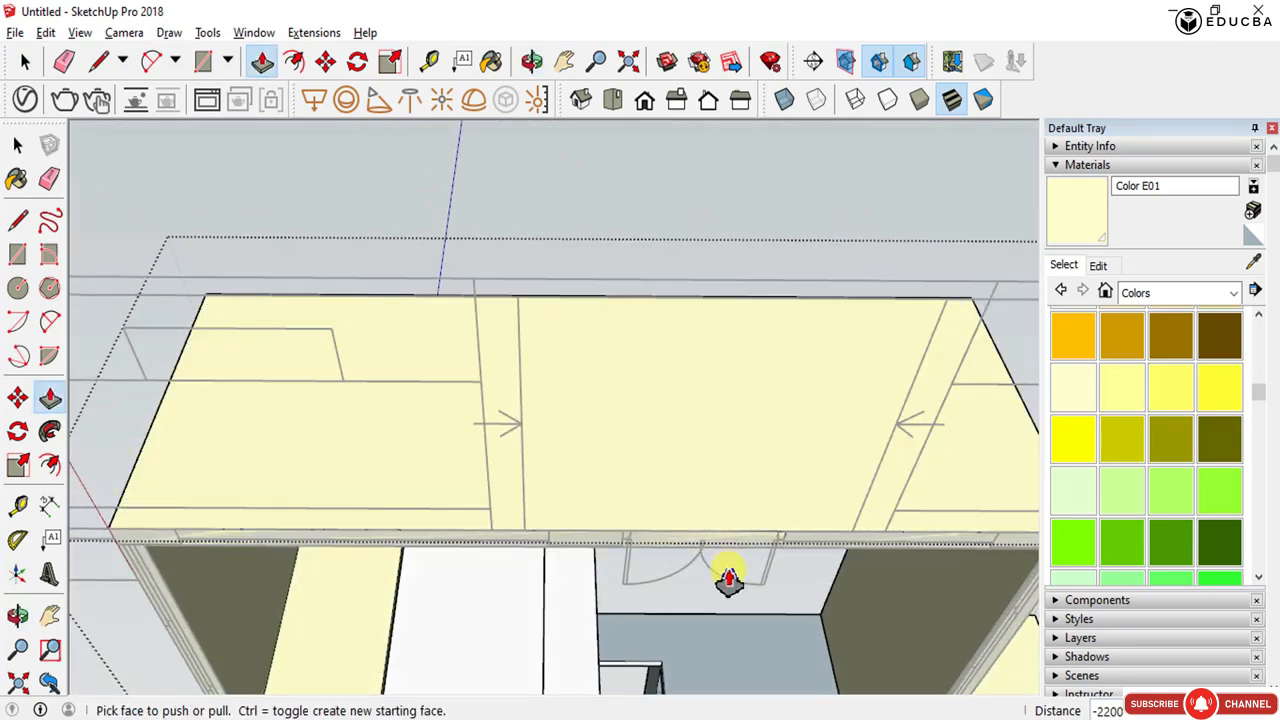
left_click(687, 549)
key("Escape")
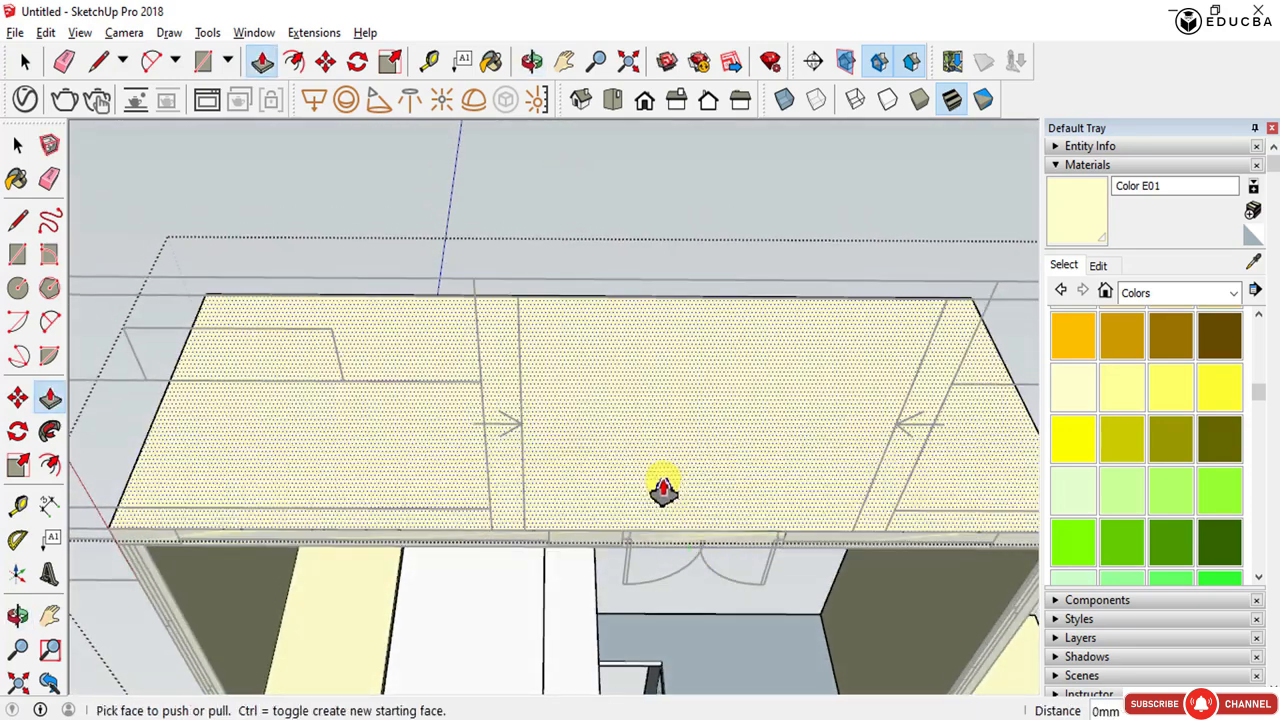
middle_click_drag(655, 545, 713, 405)
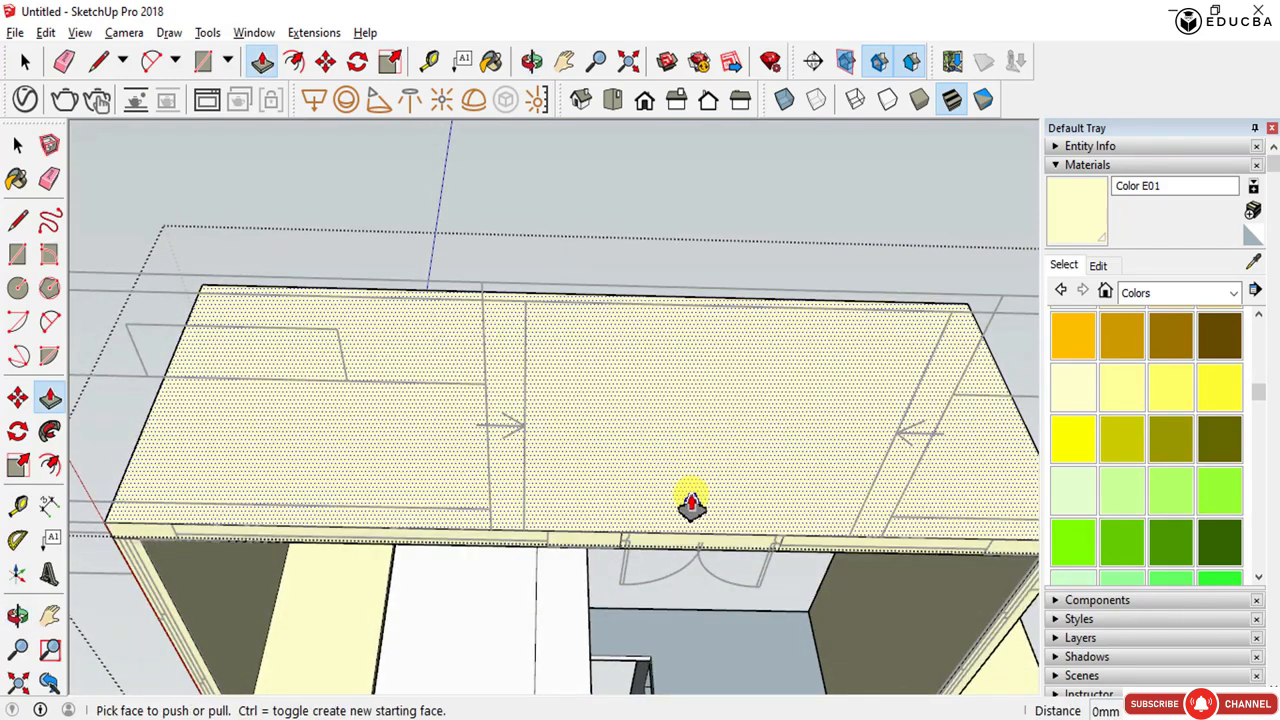
left_click(673, 410)
middle_click_drag(673, 410, 705, 628)
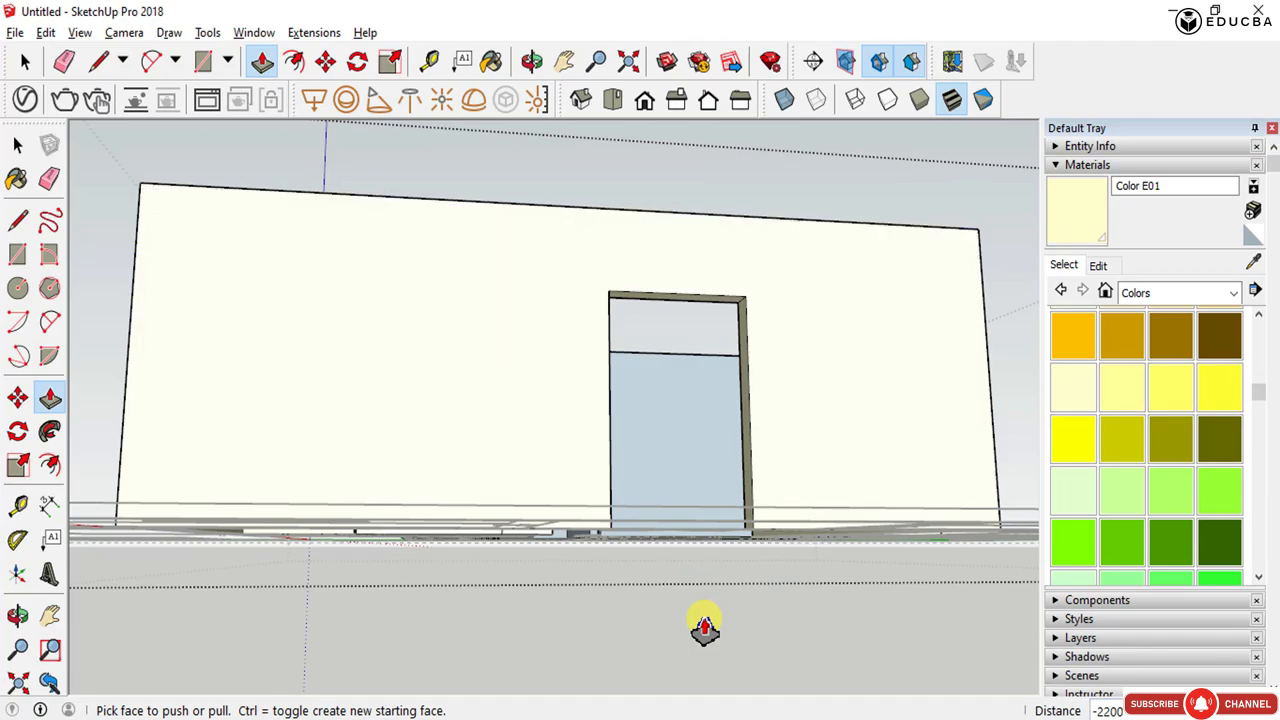
- Inspect the walls and their openings around the model from several angles
middle_click_drag(630, 632, 290, 556)
scroll(449, 437, "up", 10)
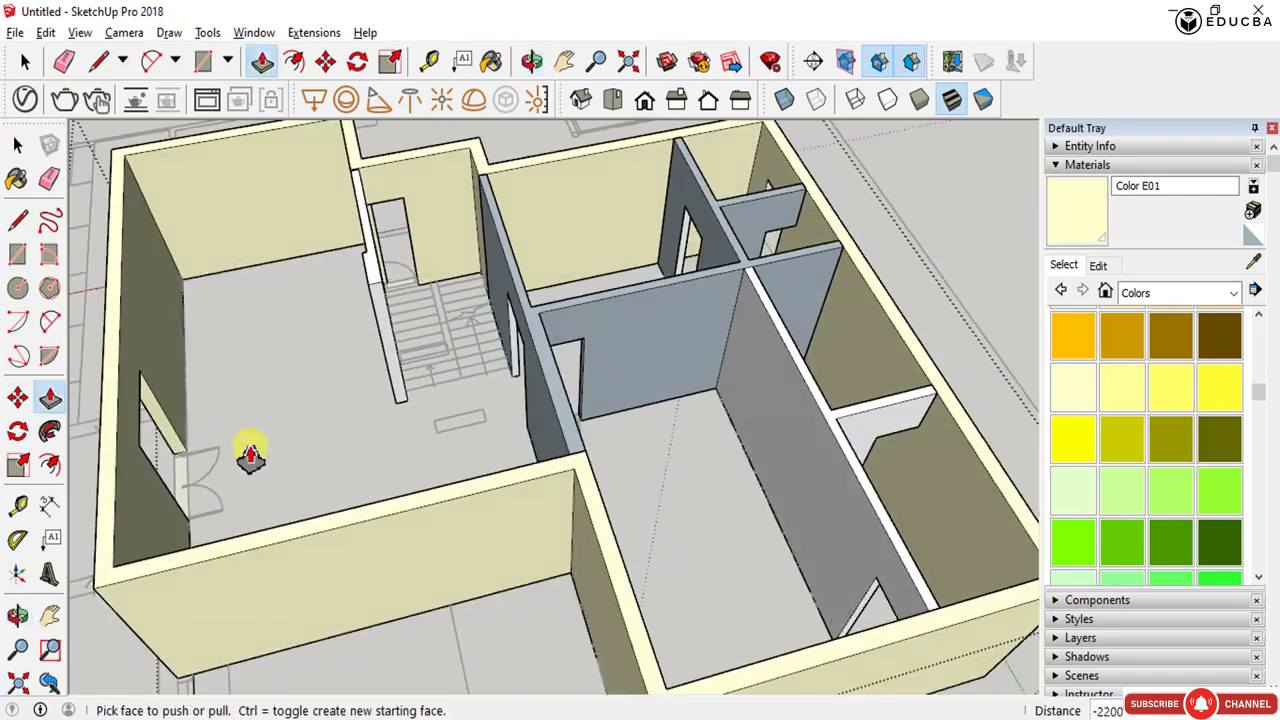
scroll(586, 463, "down", 5)
middle_click_drag(586, 463, 551, 223)
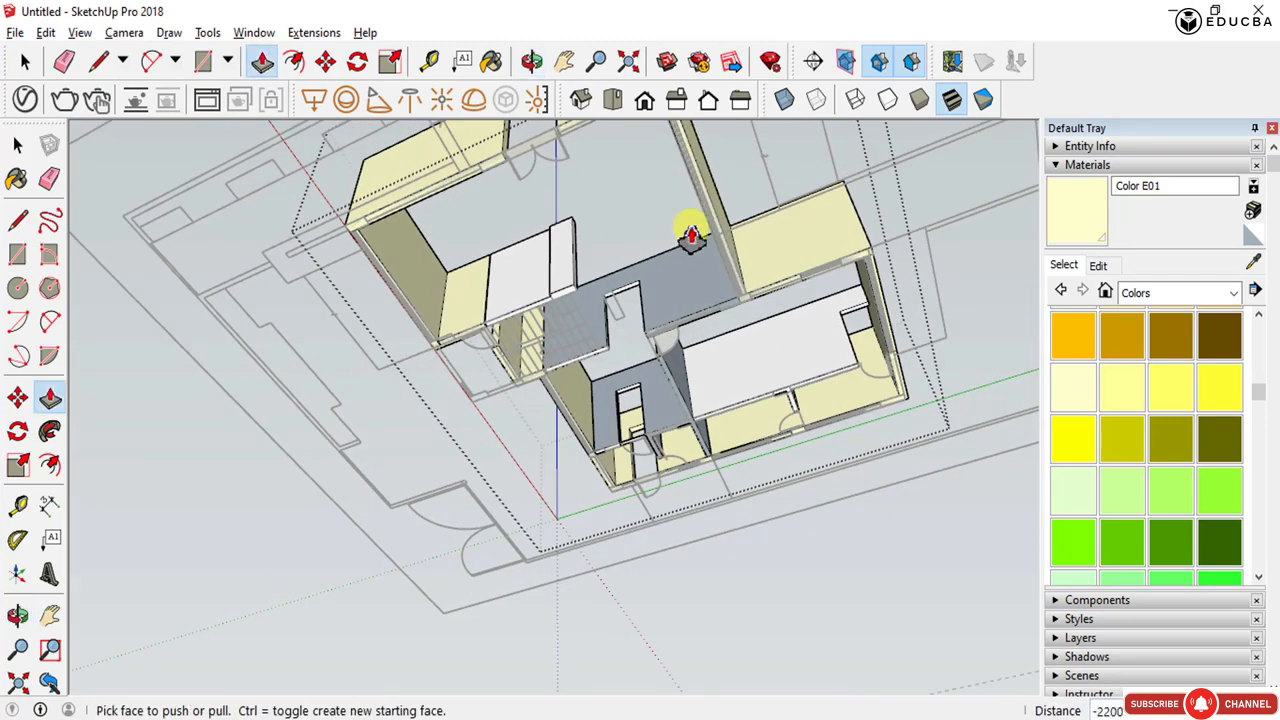
scroll(787, 258, "up", 5)
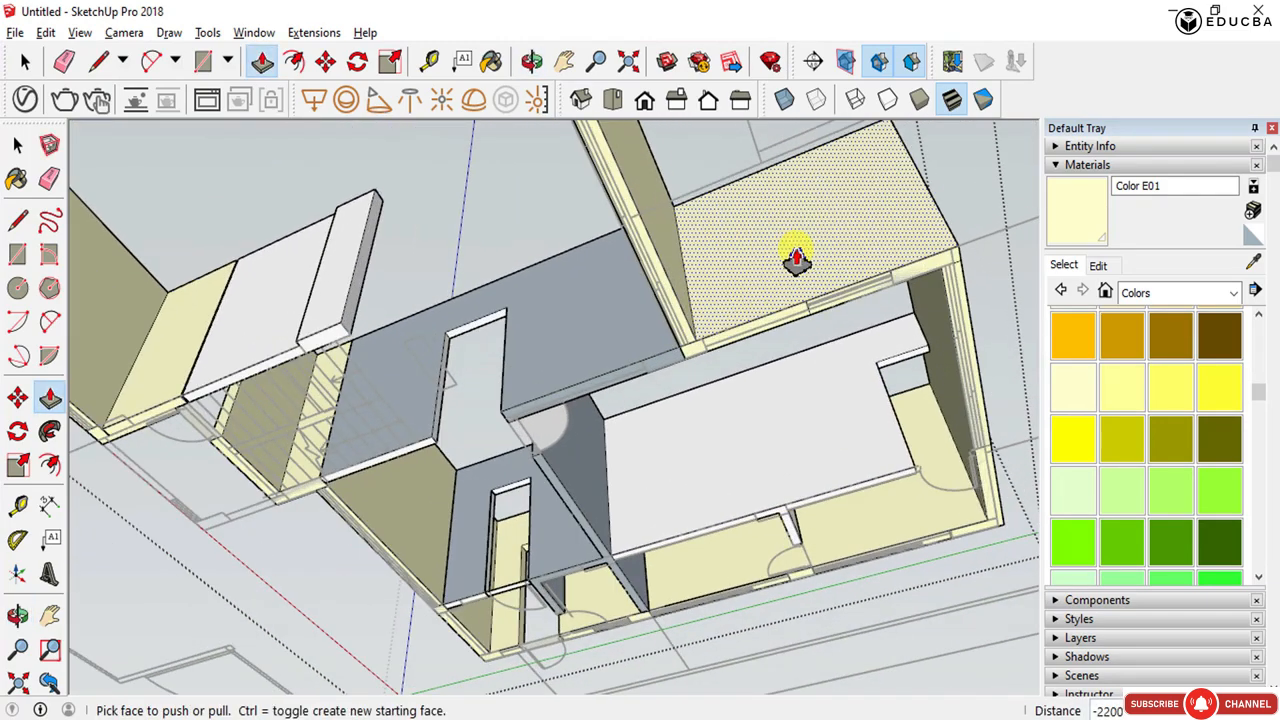
scroll(801, 272, "up", 4)
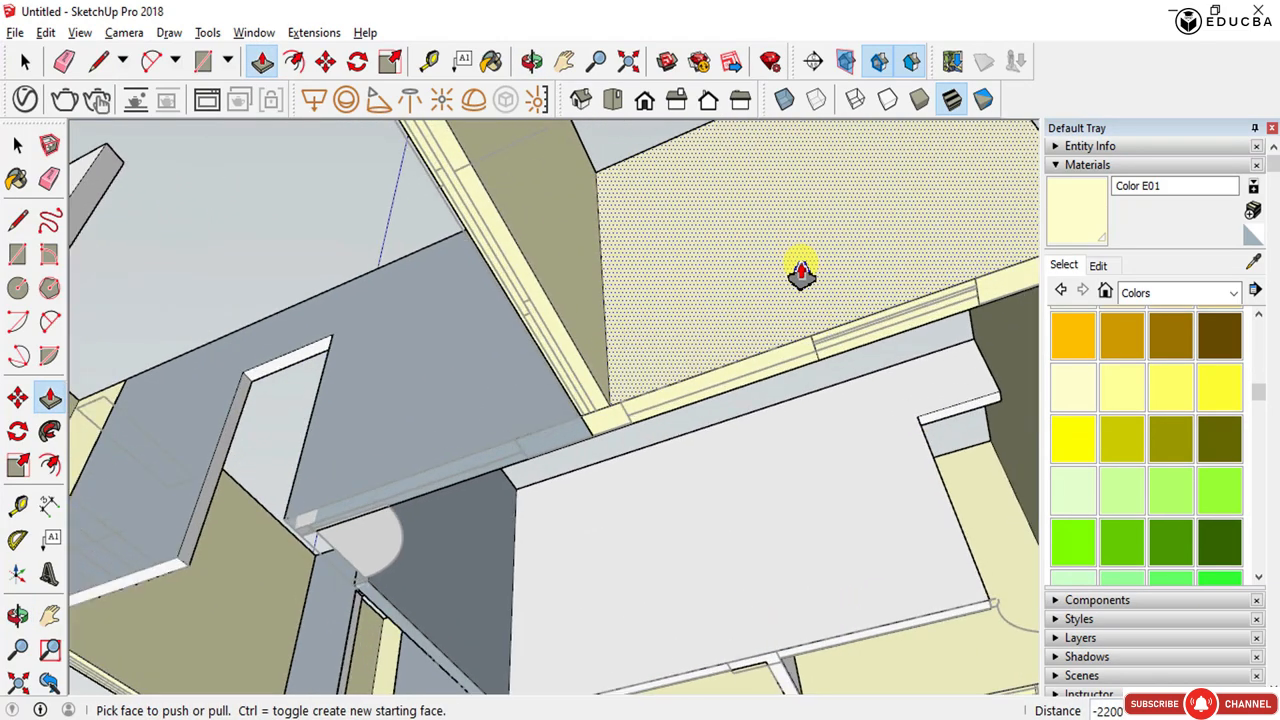
scroll(838, 290, "down", 2)
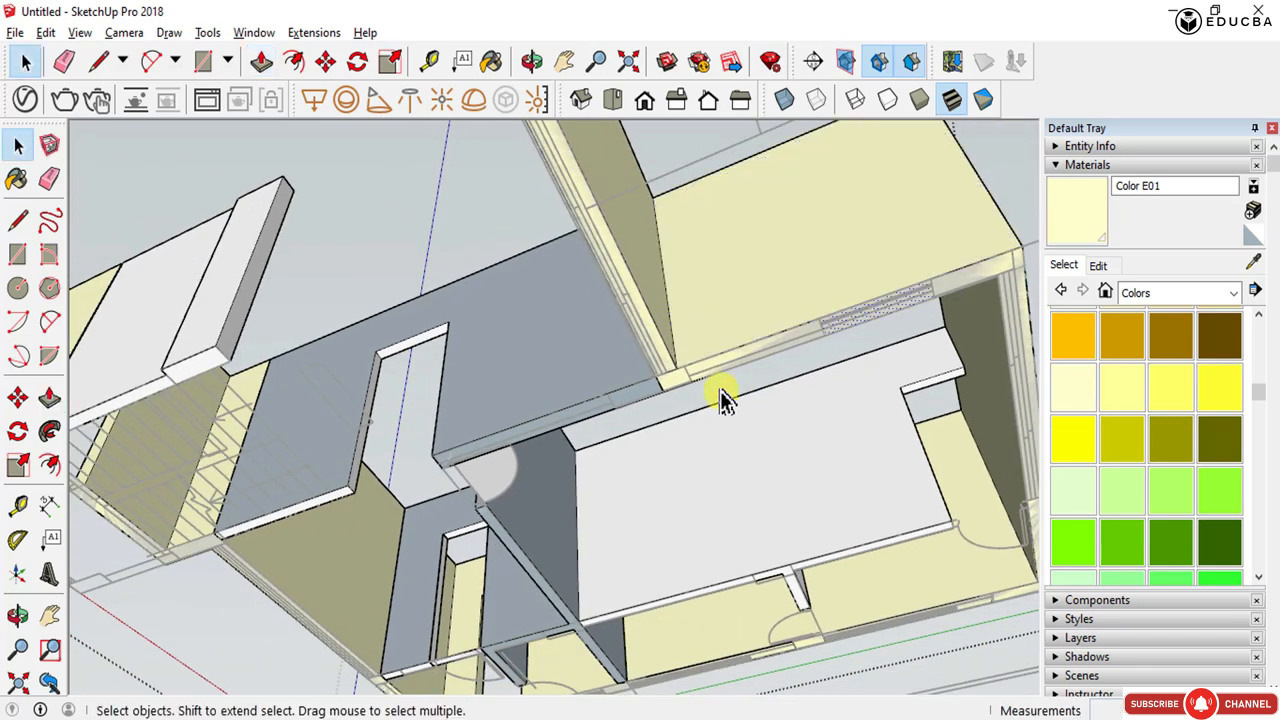
middle_click_drag(720, 390, 756, 690)
scroll(643, 567, "down", 3)
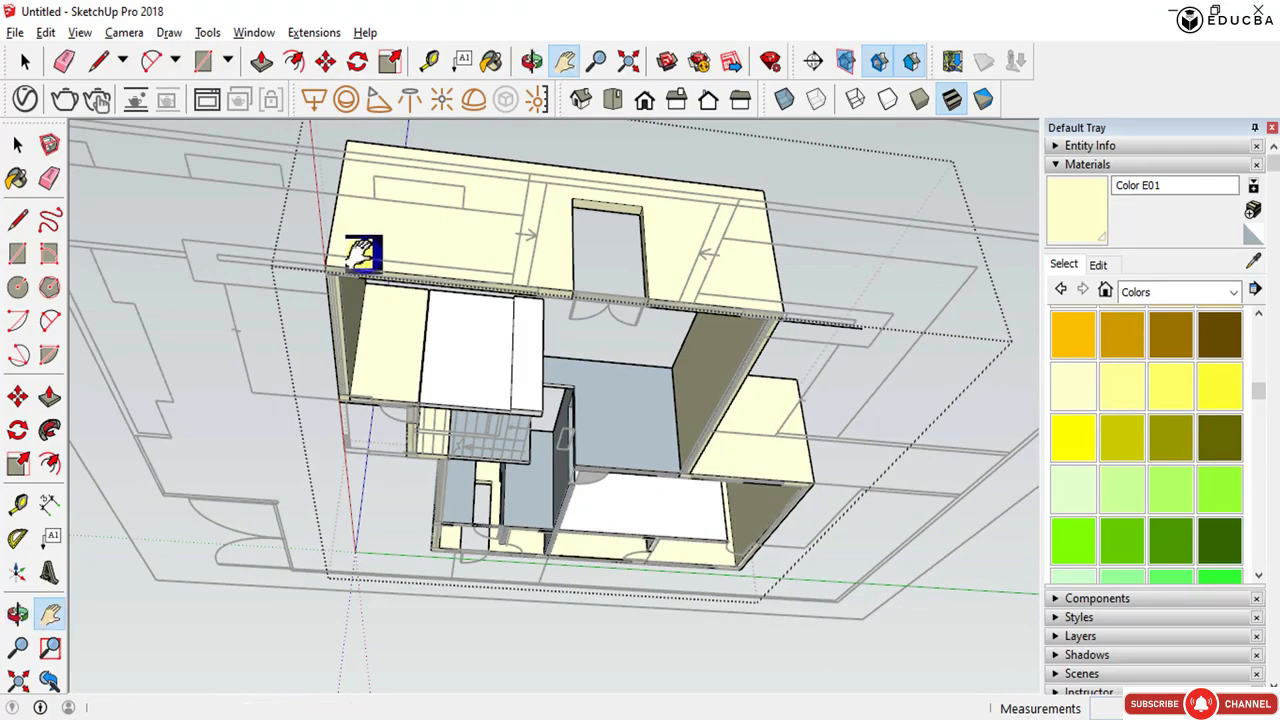
scroll(342, 260, "up", 4)
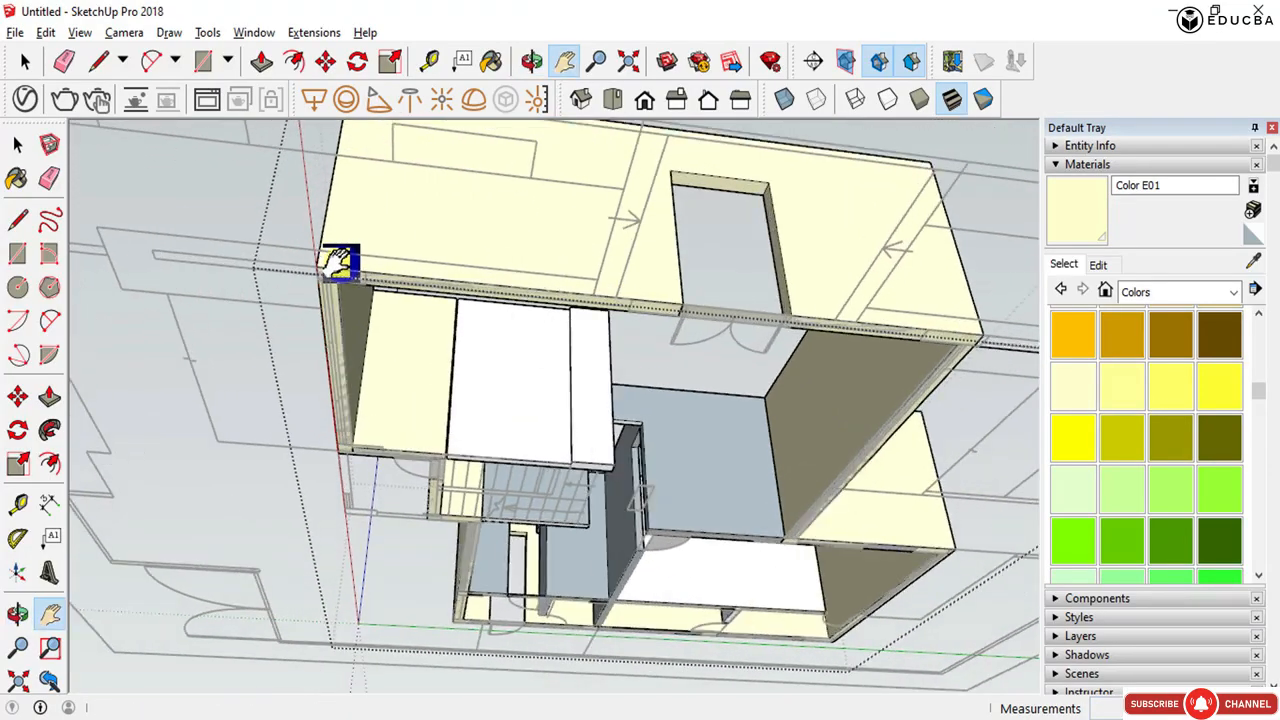
middle_click_drag(381, 257, 422, 163)
middle_click_drag(345, 287, 666, 471)
scroll(543, 380, "up", 5)
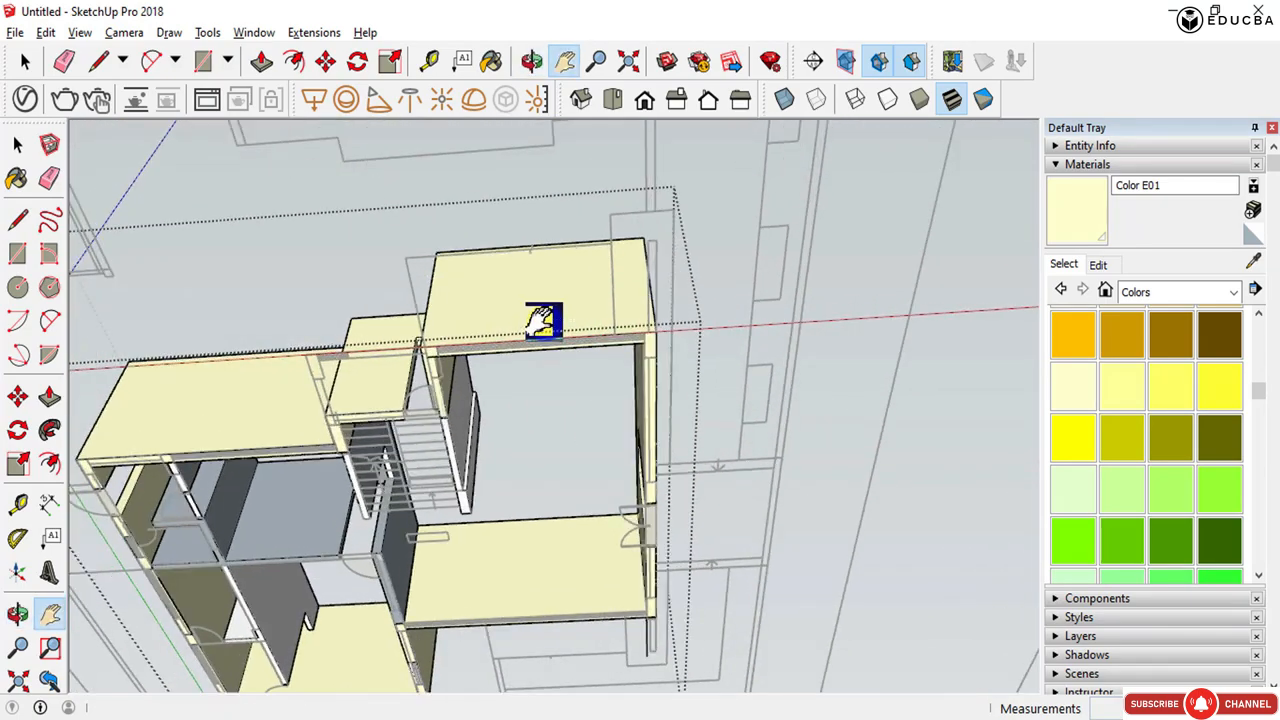
middle_click_drag(603, 349, 563, 313)
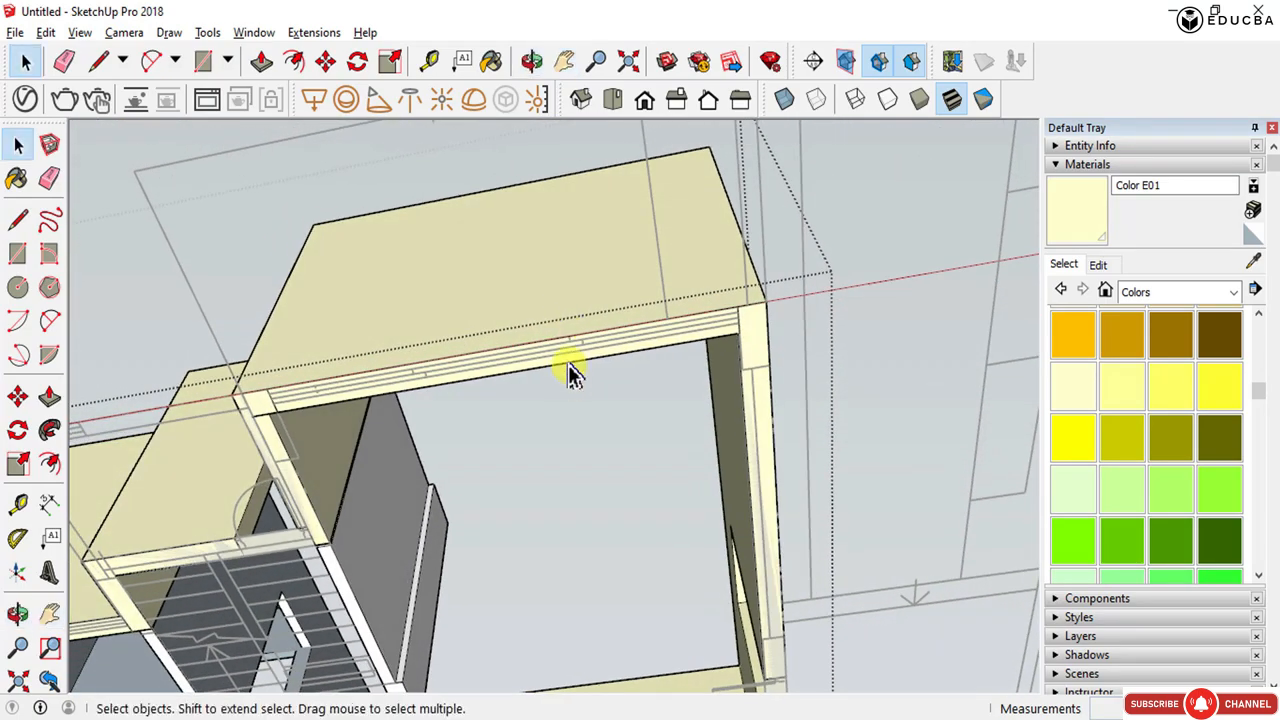
- Push/pull another wall-bottom face 2200 mm to cut an opening through the wall
key("p")
left_click(635, 352)
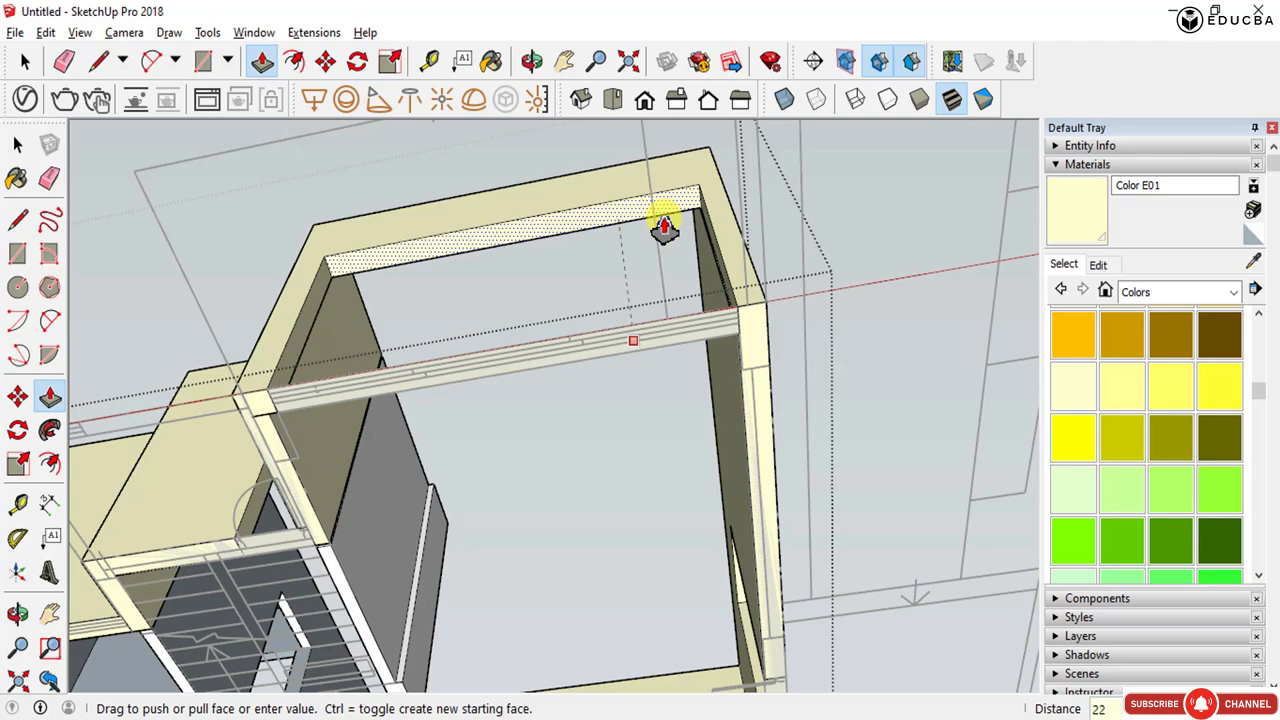
middle_click_drag(645, 341, 784, 628)
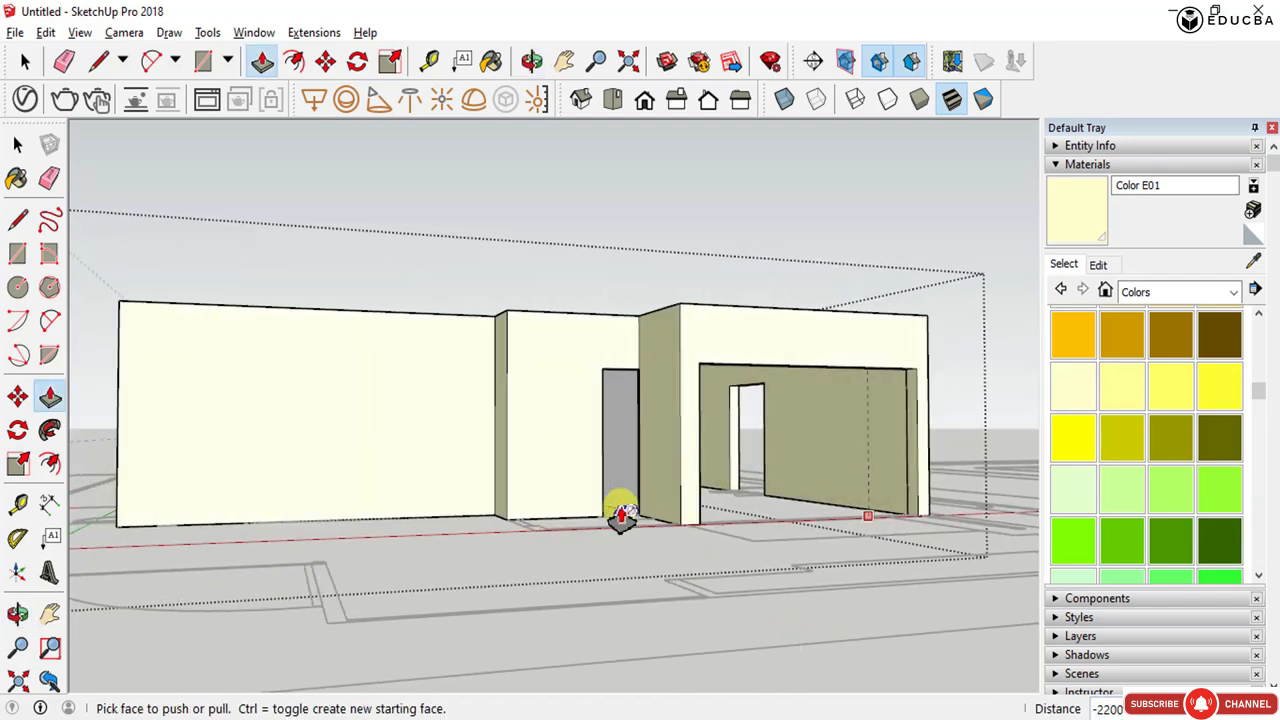
- Repeat the 2200 mm push/pull on the bottom face of the next wall opening
middle_click_drag(617, 514, 925, 667)
middle_click_drag(543, 580, 686, 203)
scroll(690, 290, "up", 3)
scroll(690, 288, "up", 2)
scroll(672, 190, "up", 3)
double_click(660, 284)
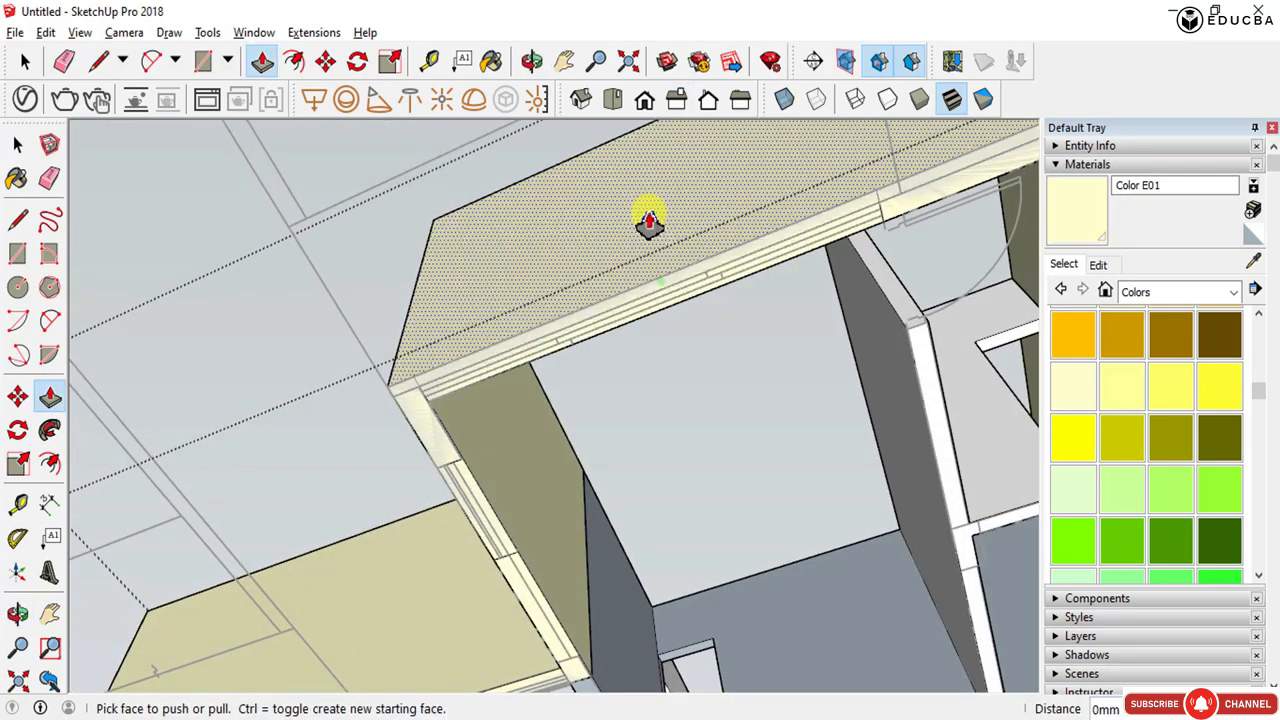
- Draw a thin rectangle on the end of the outer wall where it meets the plan line
scroll(671, 290, "down", 2)
middle_click_drag(671, 294, 635, 703)
scroll(580, 651, "down", 4)
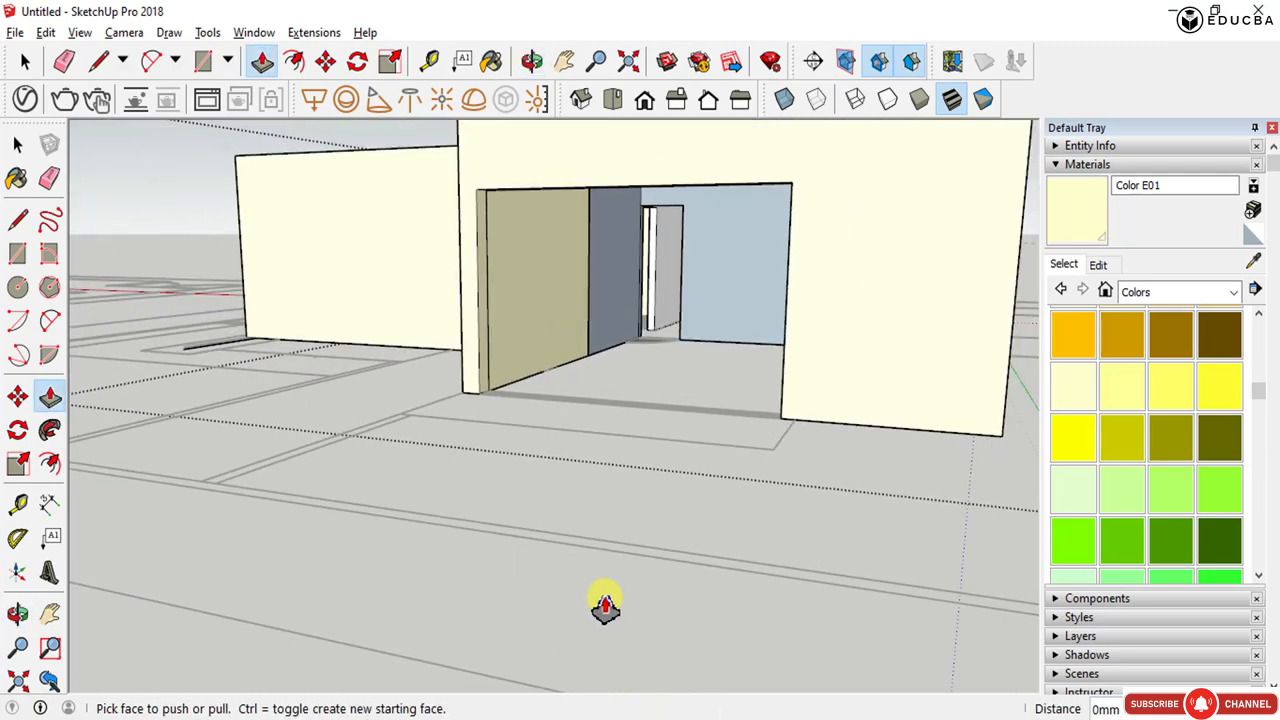
scroll(911, 377, "up", 3)
middle_click_drag(911, 377, 831, 514)
scroll(622, 530, "down", 3)
middle_click_drag(613, 557, 498, 396)
scroll(498, 396, "up", 5)
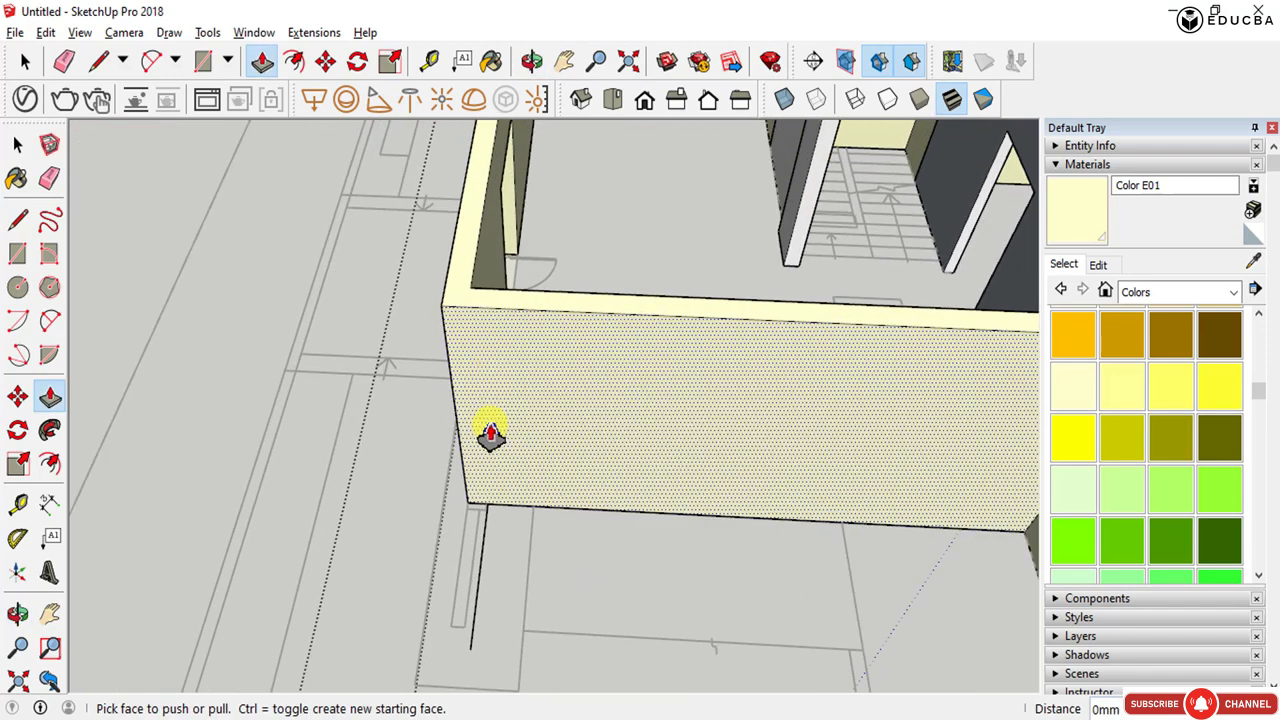
scroll(478, 537, "up", 3)
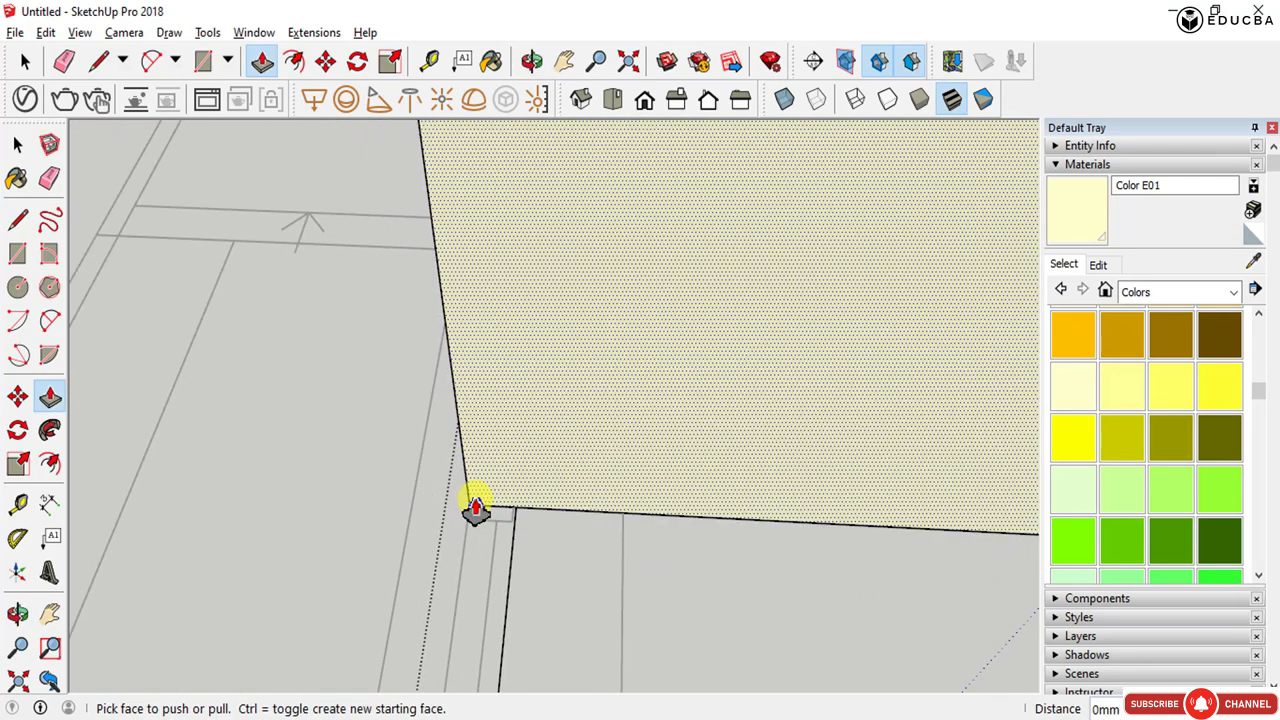
key("r")
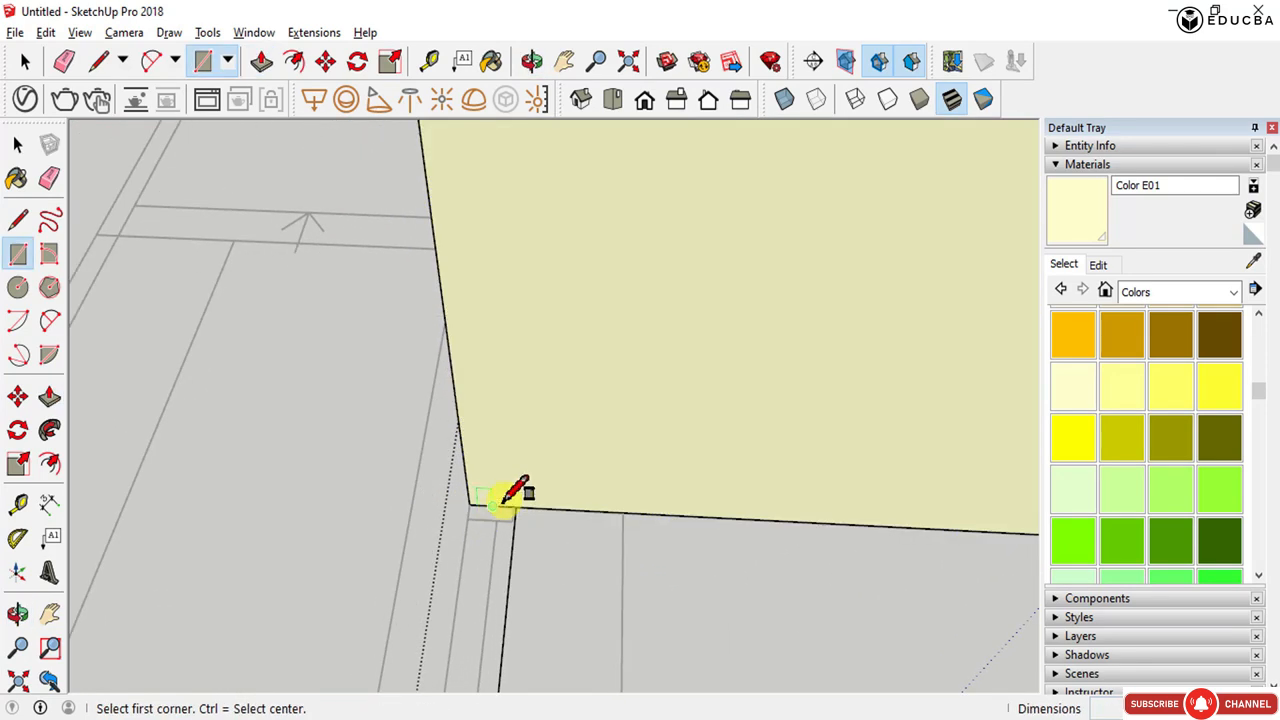
scroll(514, 500, "down", 5)
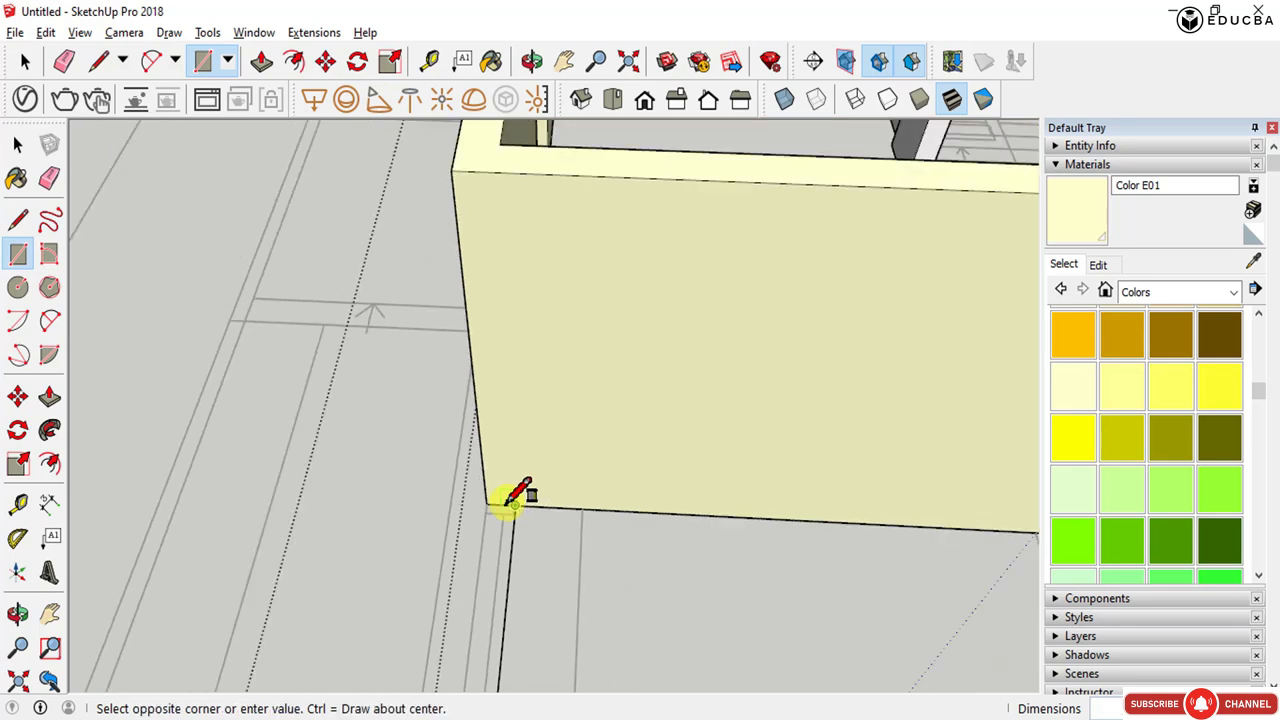
left_click(461, 219)
key("space")
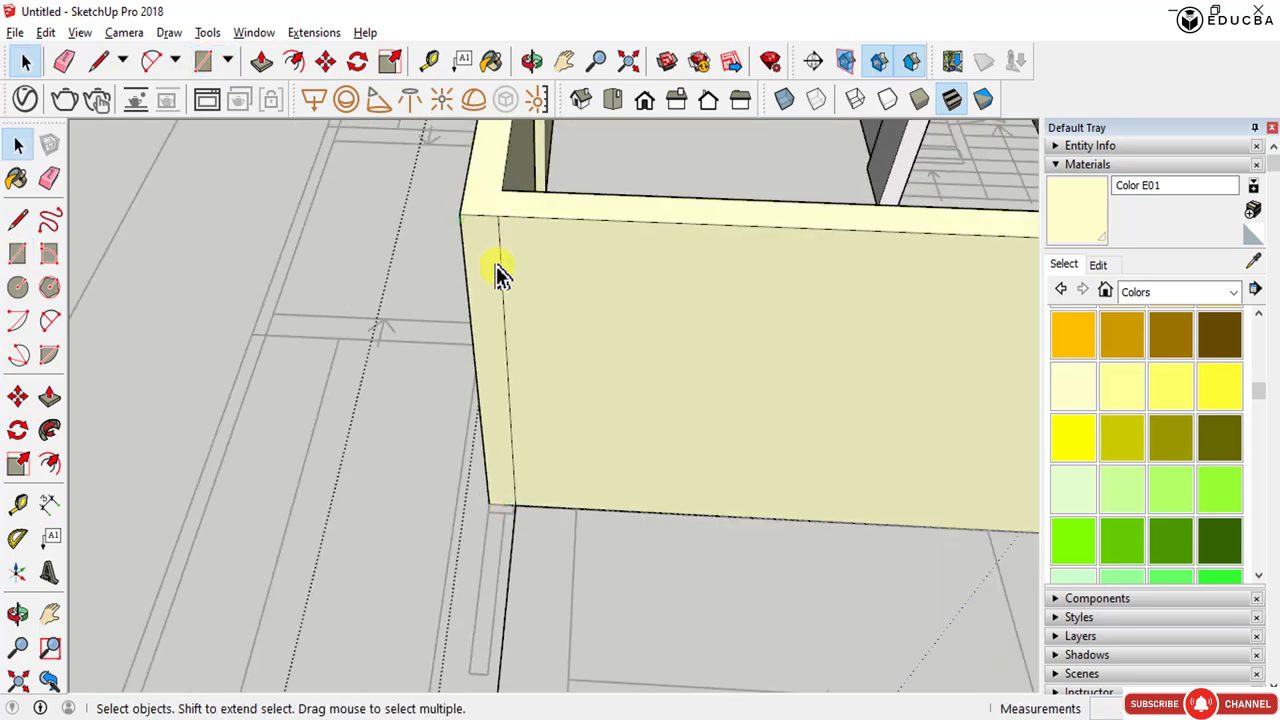
- Push/pull the thin rectangle outward to extend the wall along the floor plan
key("p")
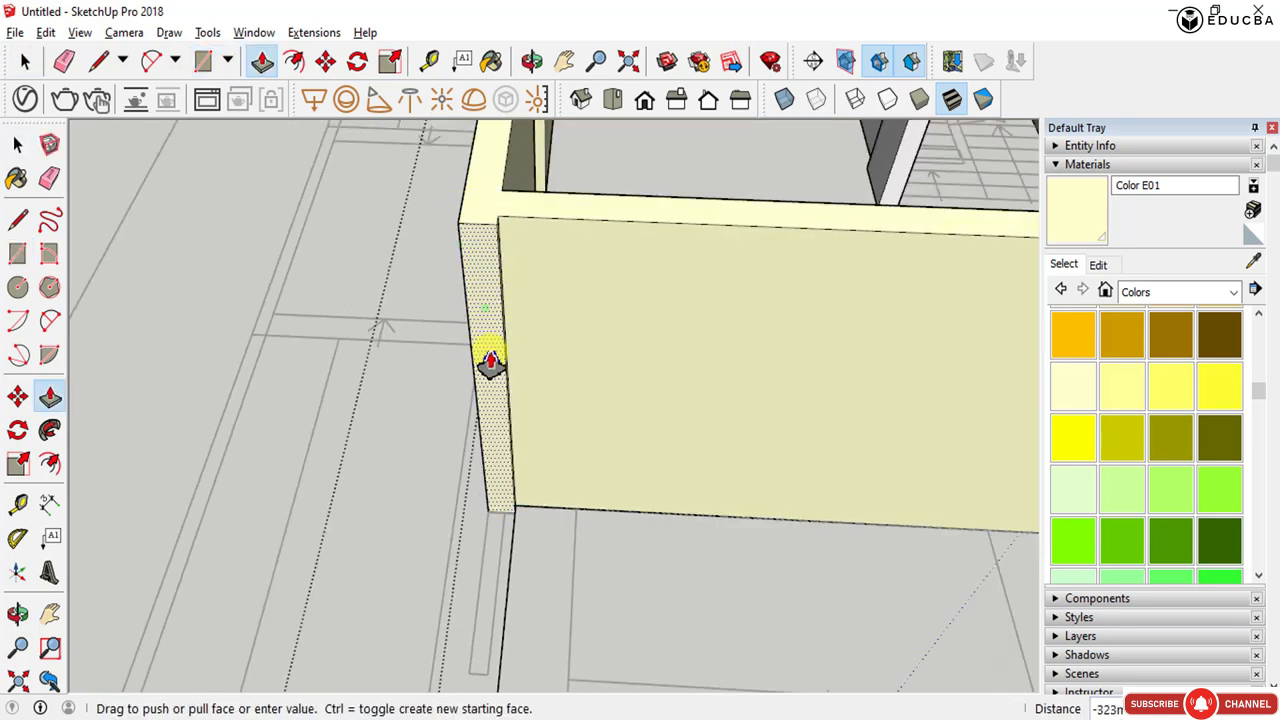
middle_click_drag(511, 545, 925, 275)
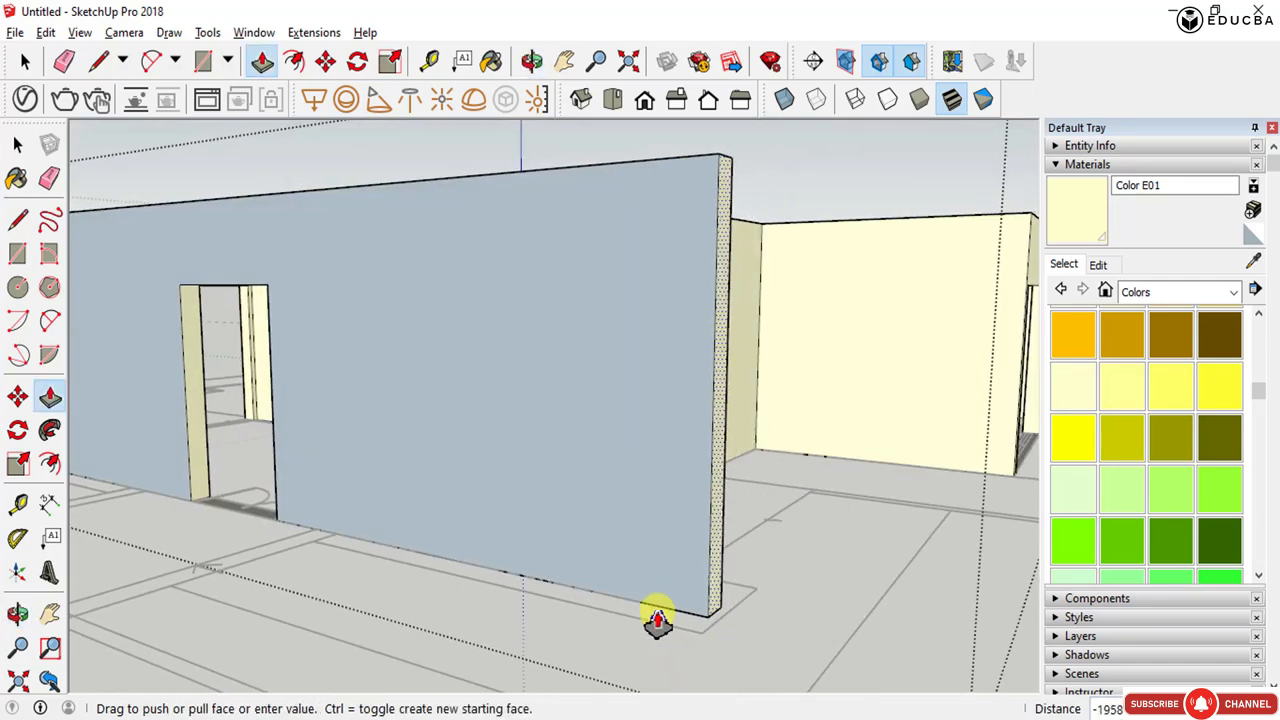
left_click_drag(657, 620, 646, 608)
middle_click_drag(646, 608, 131, 630)
left_click_drag(618, 578, 612, 658)
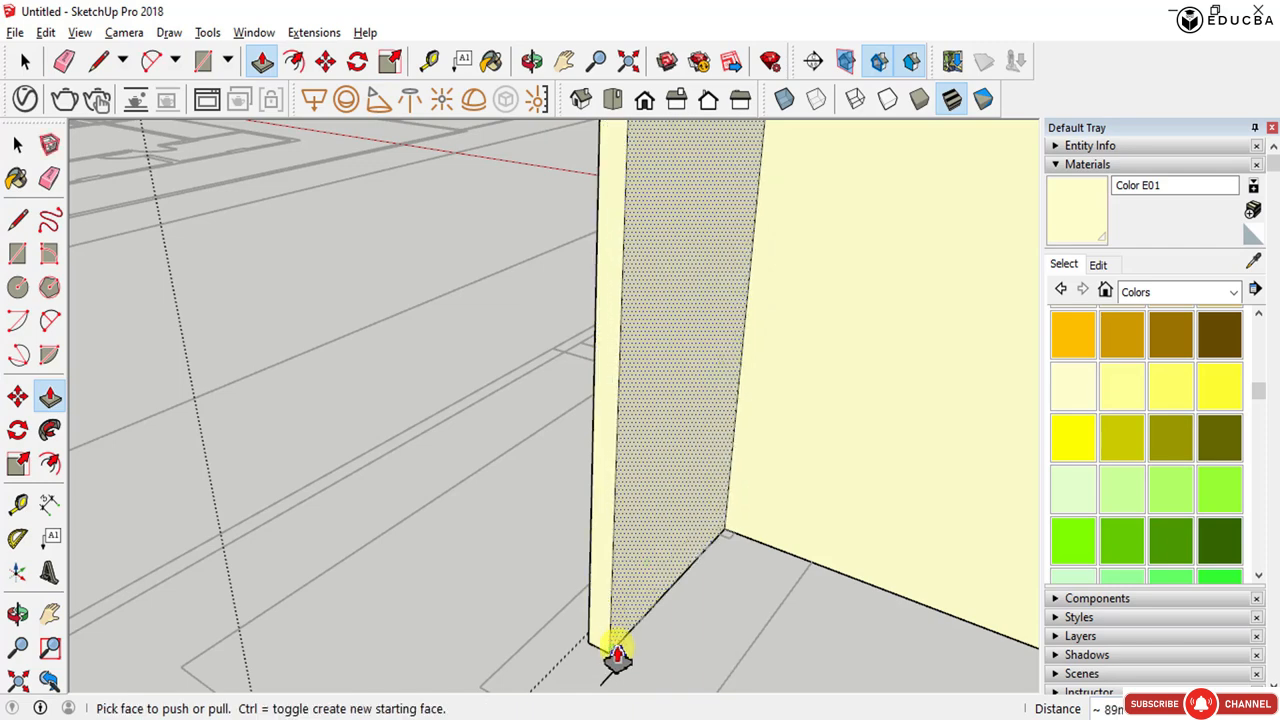
middle_click_drag(617, 655, 594, 537)
scroll(1018, 365, "down", 3)
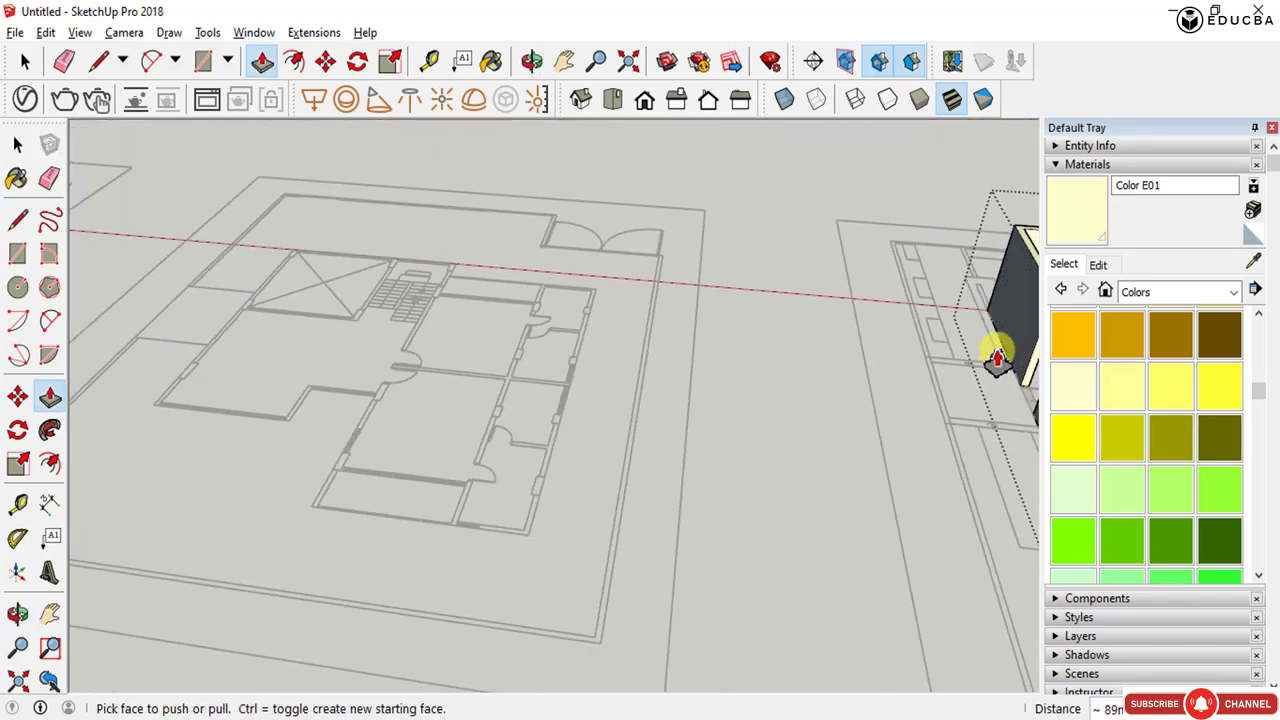
- Inspect the extended walls and the stair area from several viewpoints
middle_click_drag(968, 361, 610, 406, "shift")
key("space")
middle_click_drag(770, 452, 594, 464)
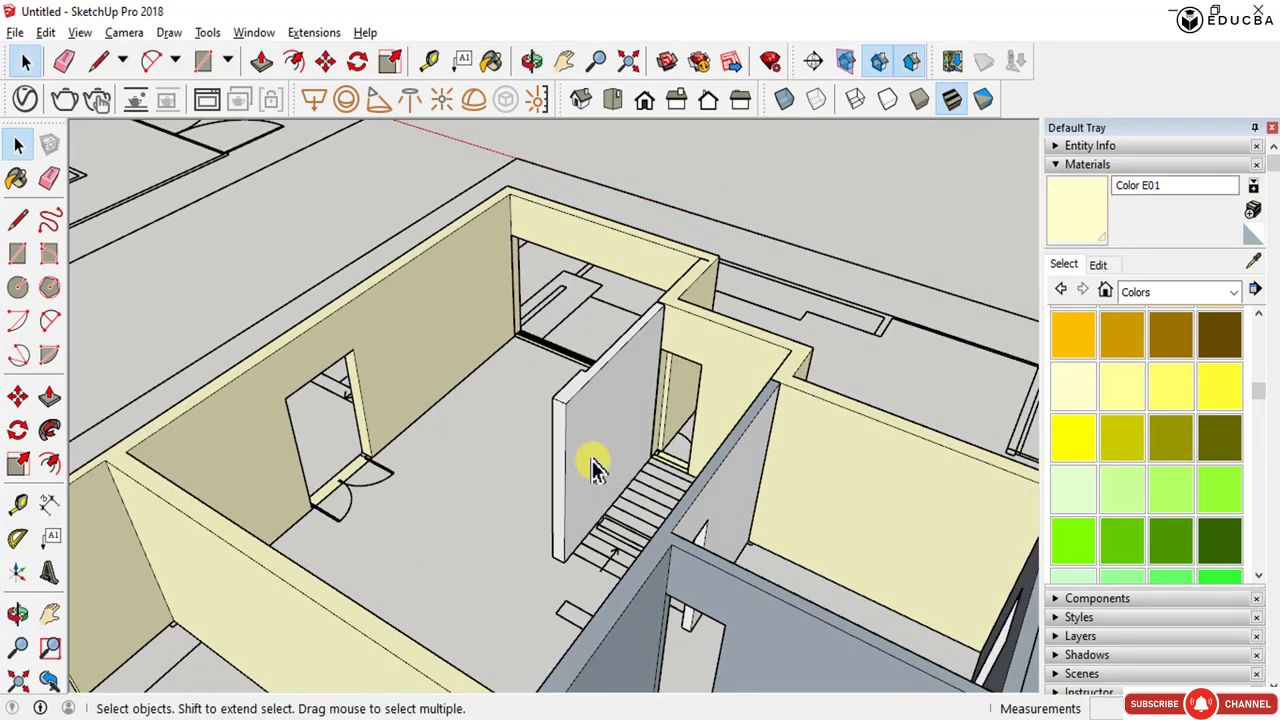
scroll(480, 320, "up", 3)
scroll(481, 328, "down", 3)
middle_click_drag(533, 402, 663, 337)
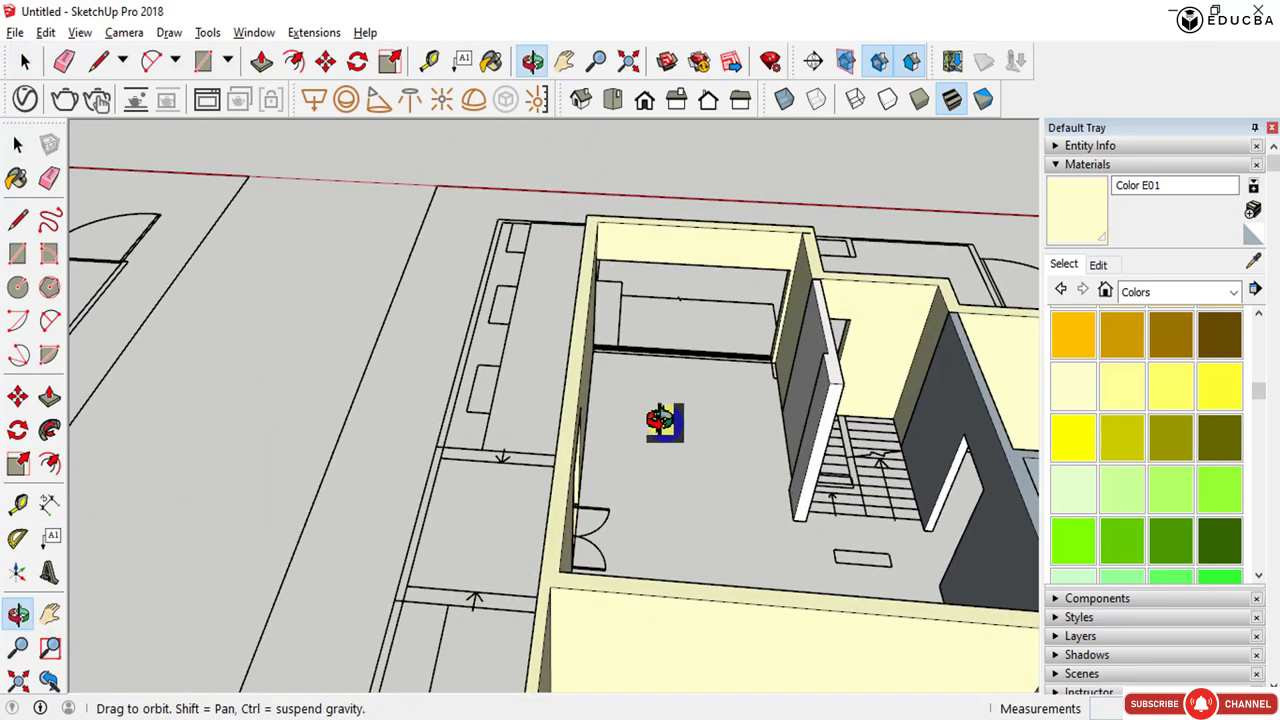
scroll(640, 443, "down", 5)
middle_click_drag(562, 460, 934, 591)
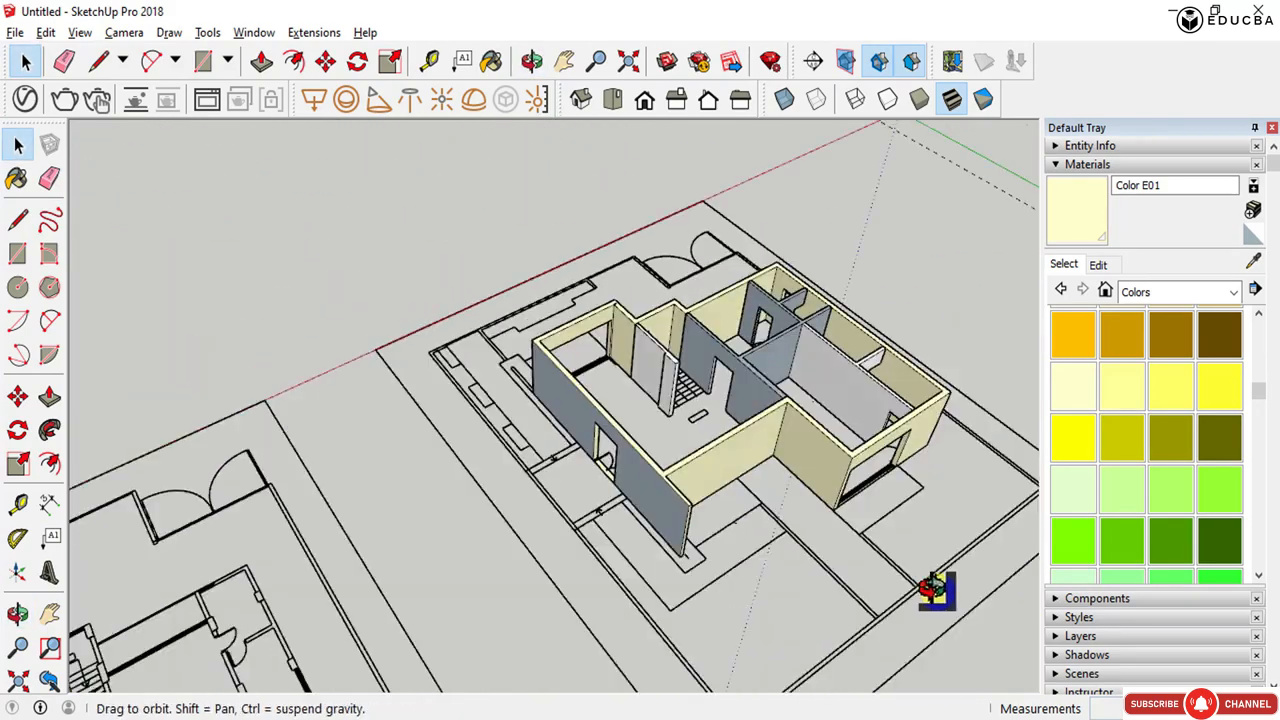
scroll(777, 294, "up", 5)
middle_click_drag(729, 294, 591, 400)
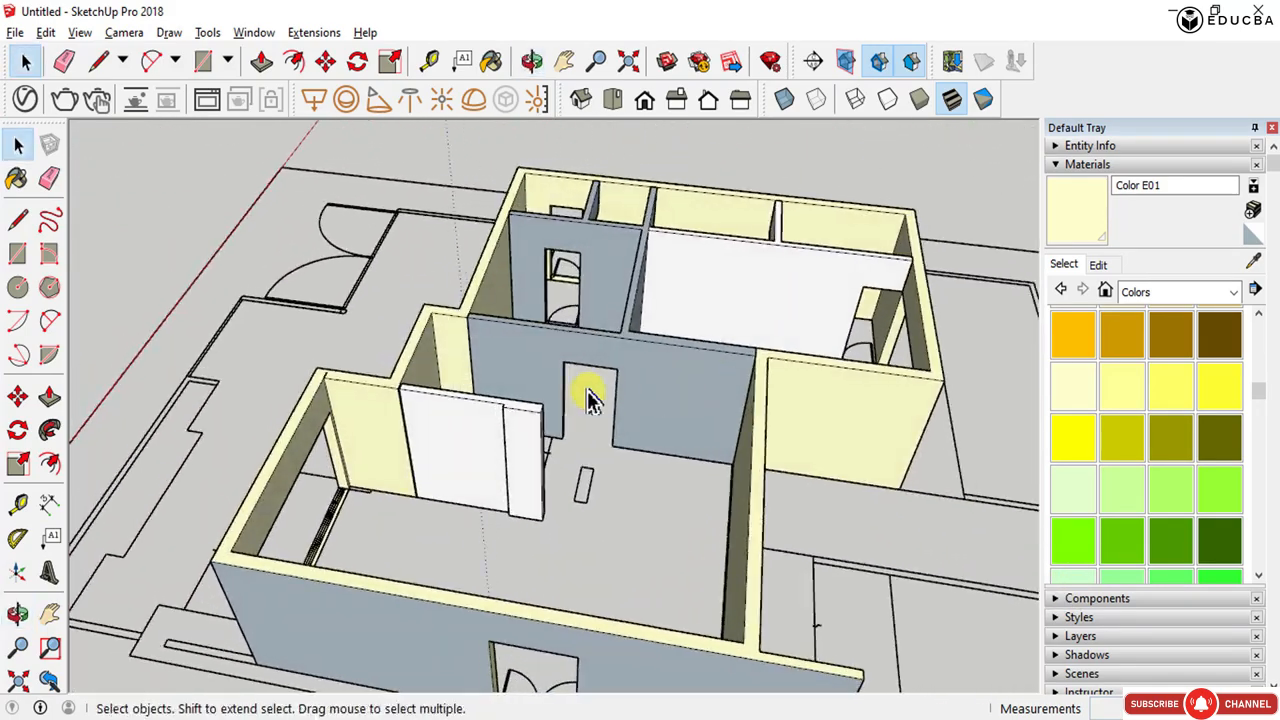
scroll(730, 358, "up", 3)
middle_click_drag(731, 357, 265, 400)
middle_click_drag(697, 530, 565, 235)
scroll(457, 268, "up", 5)
left_click_drag(710, 405, 553, 463)
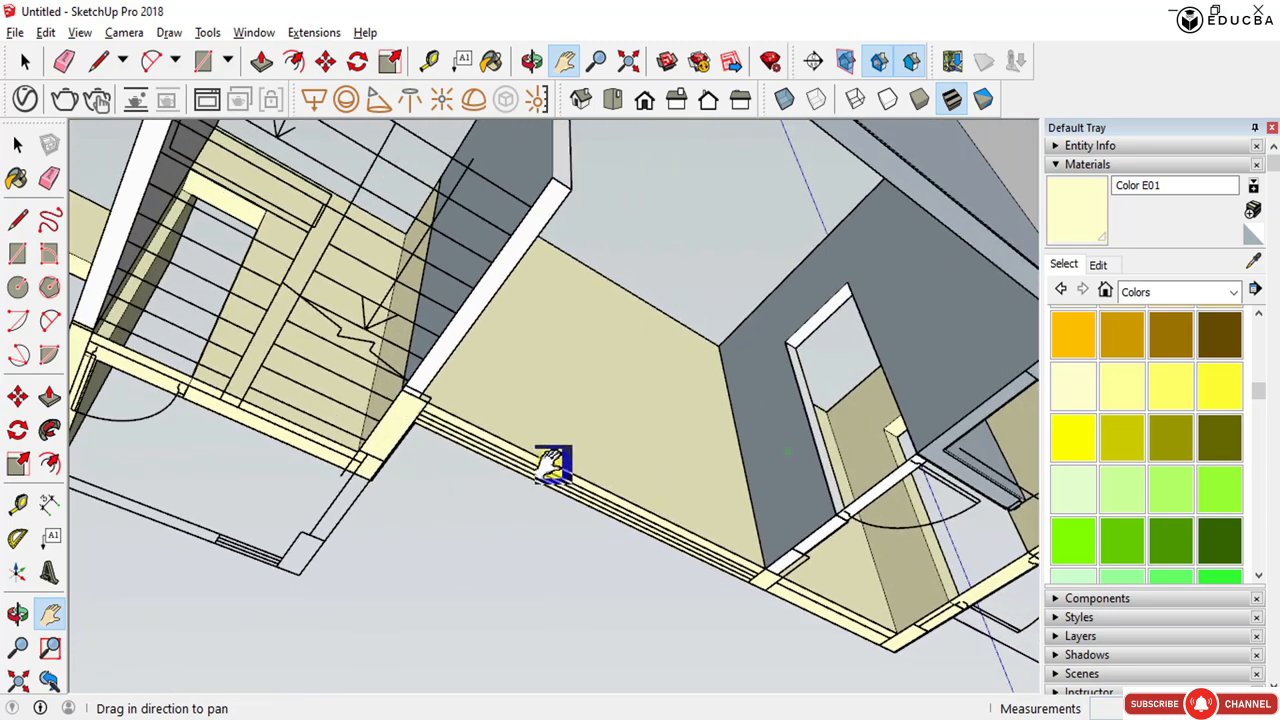
- Push/pull the next strip face along the wall 2200 mm
key("space")
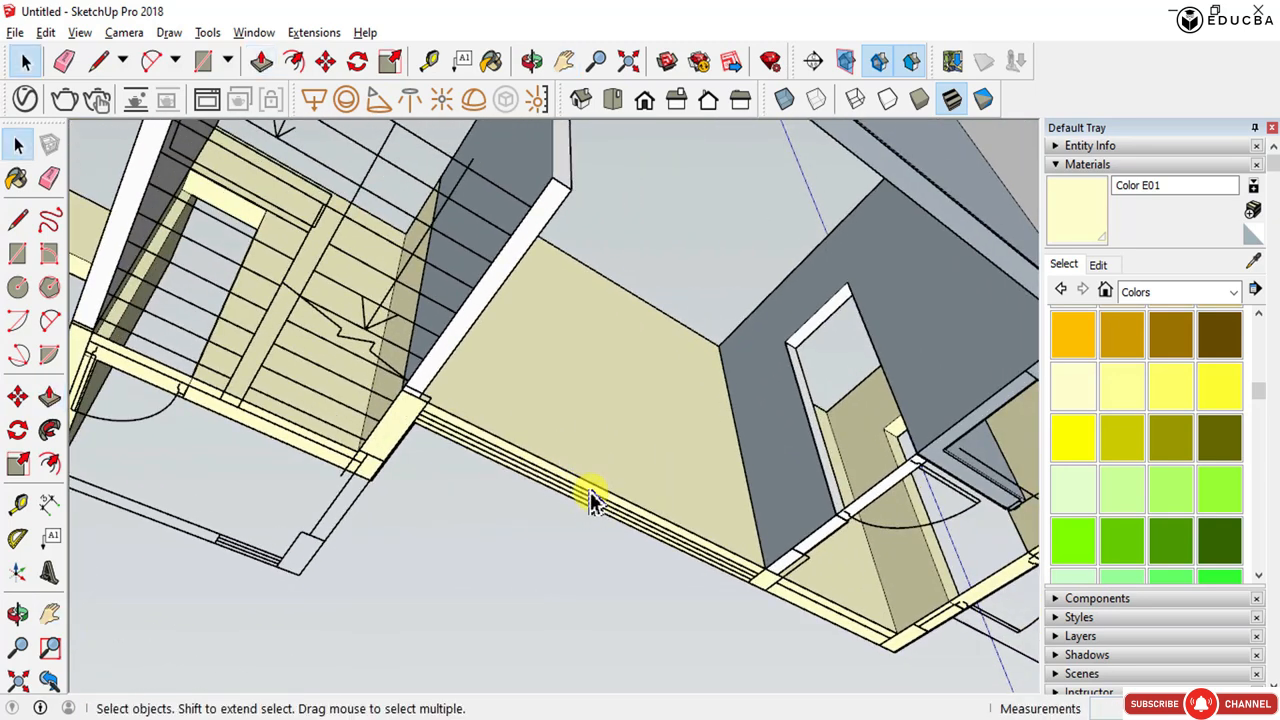
double_click(585, 468)
key("p")
left_click(583, 484)
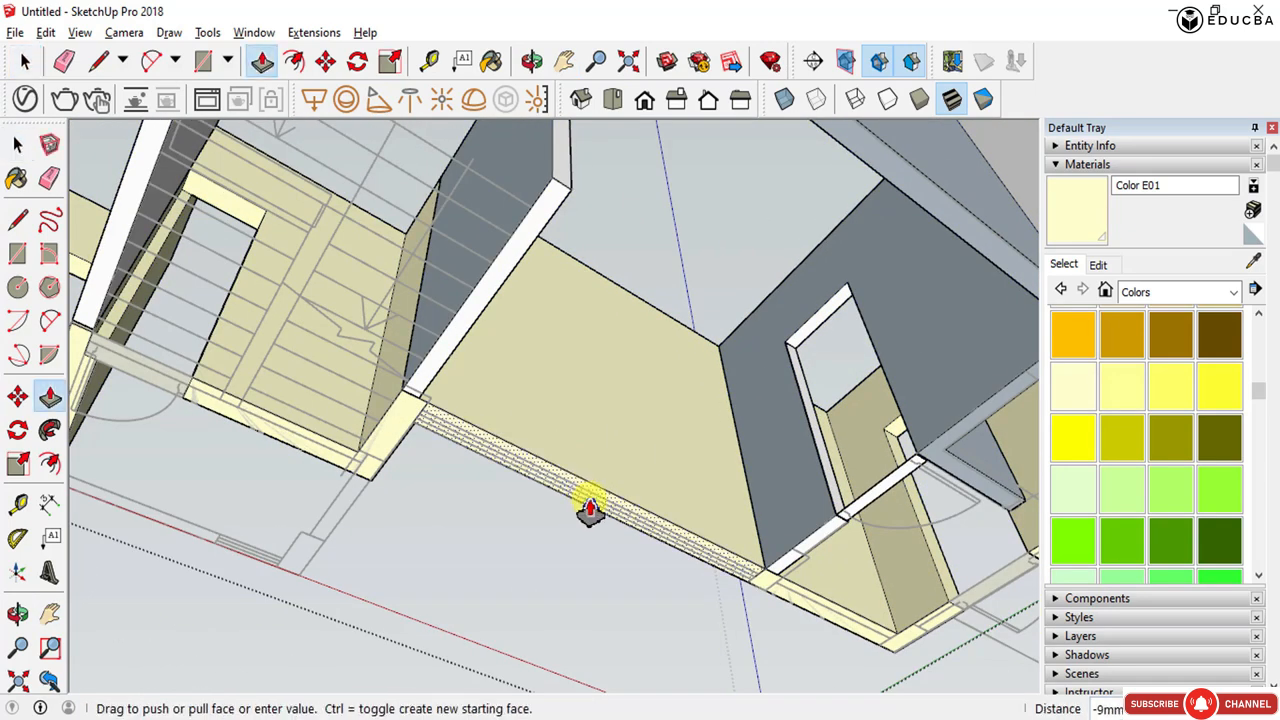
left_click(596, 488)
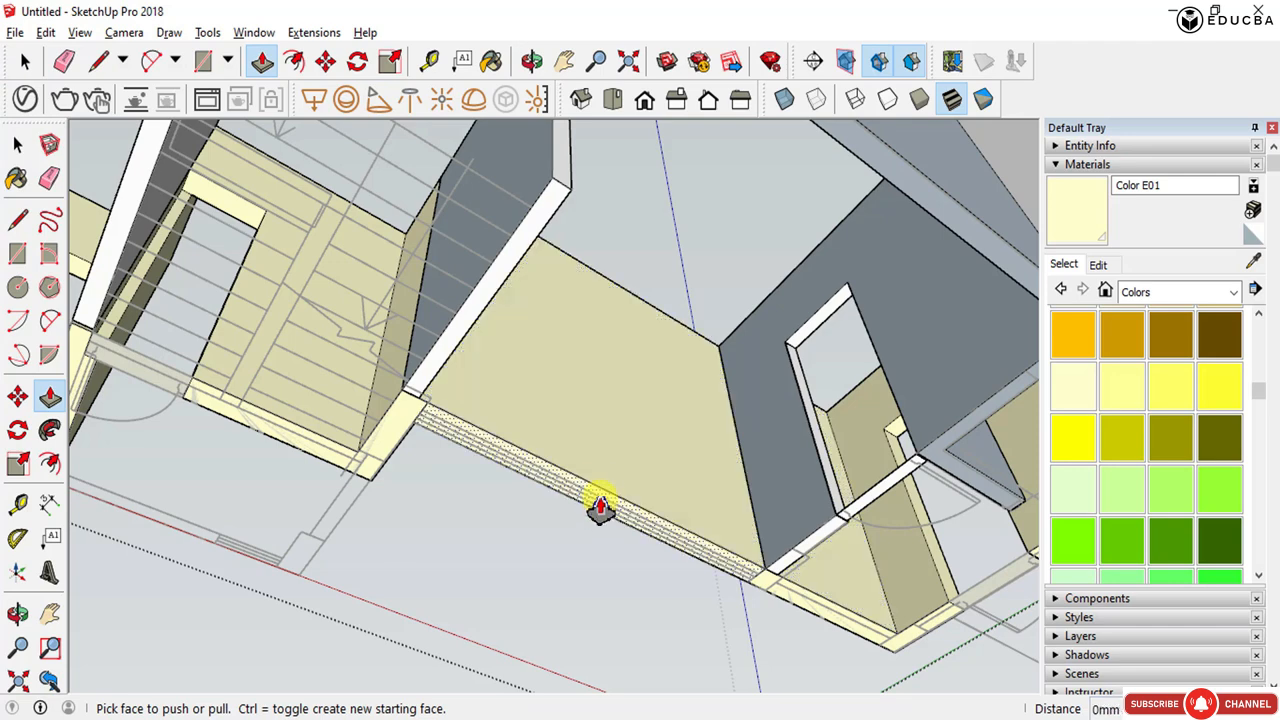
left_click(601, 500)
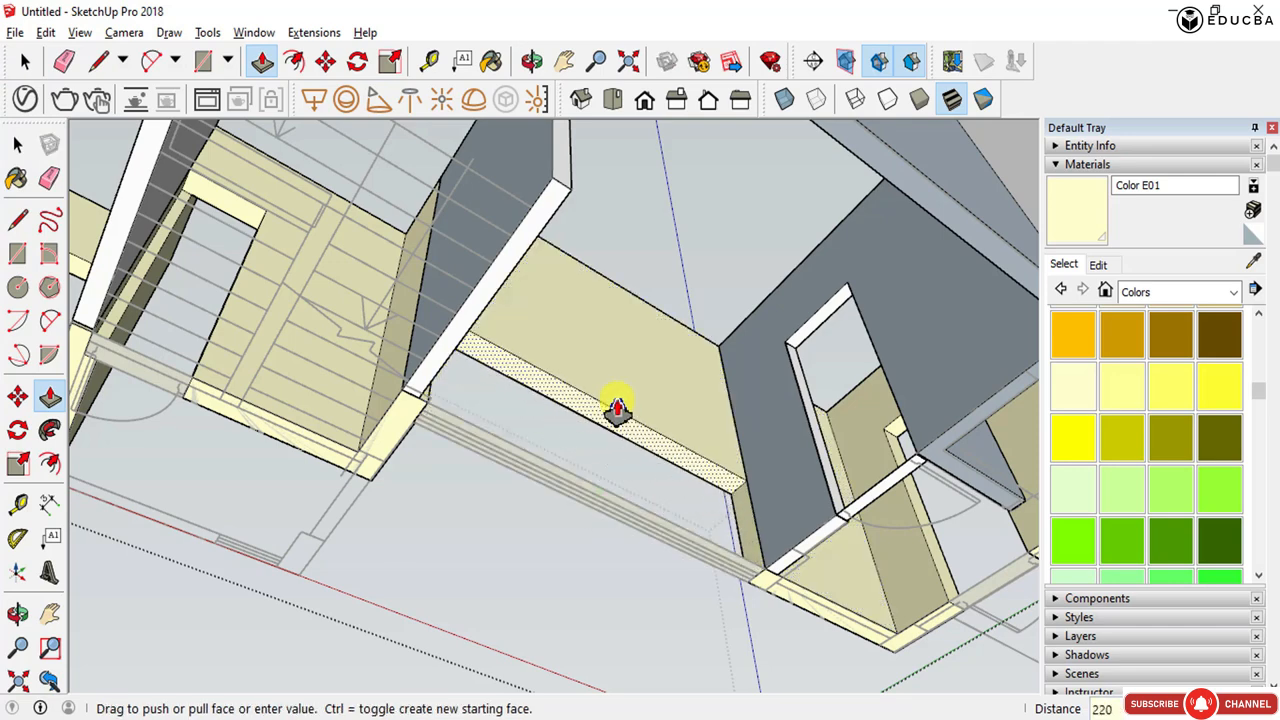
left_click(617, 410)
mouse_move(594, 486)
middle_mouse_down()
mouse_move(643, 471)
mouse_move(594, 480)
middle_mouse_up()
scroll(786, 289, "up", 5)
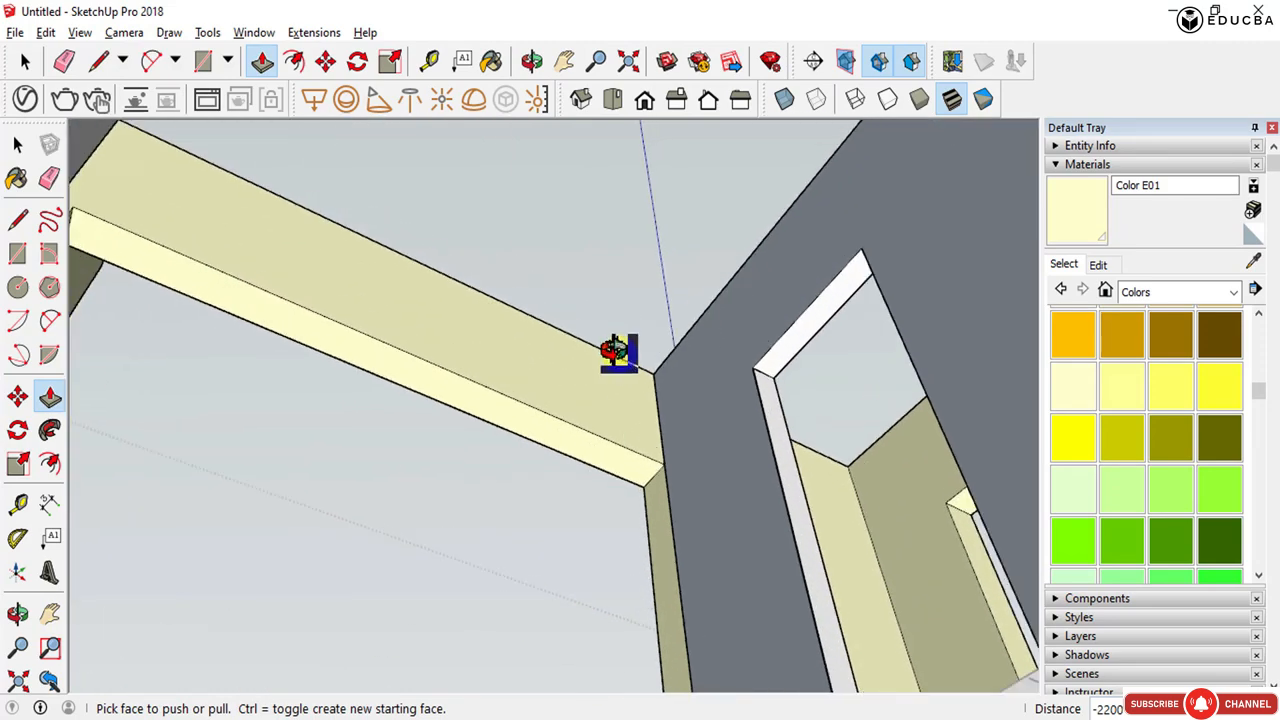
- Inspect the upper wall area from below to locate the next wall section
middle_click_drag(613, 352, 614, 543)
key("space")
key("h")
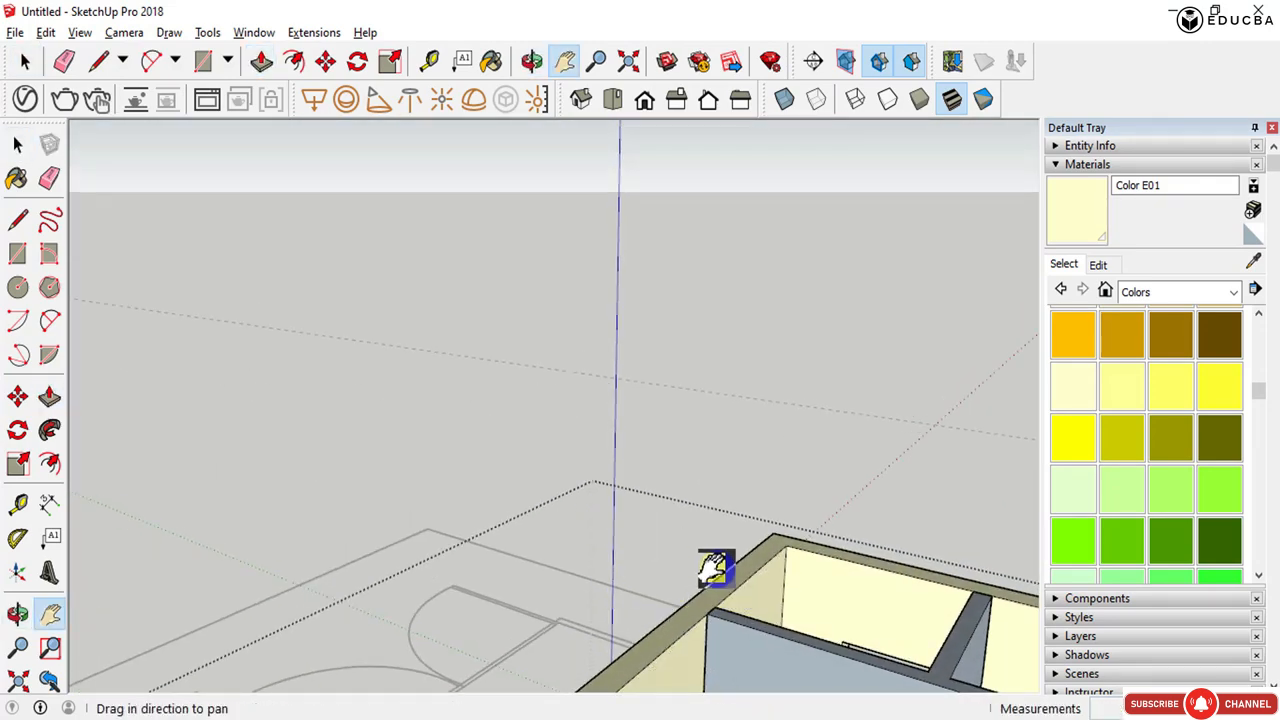
middle_click_drag(716, 568, 564, 438, "shift")
middle_click_drag(611, 494, 645, 213)
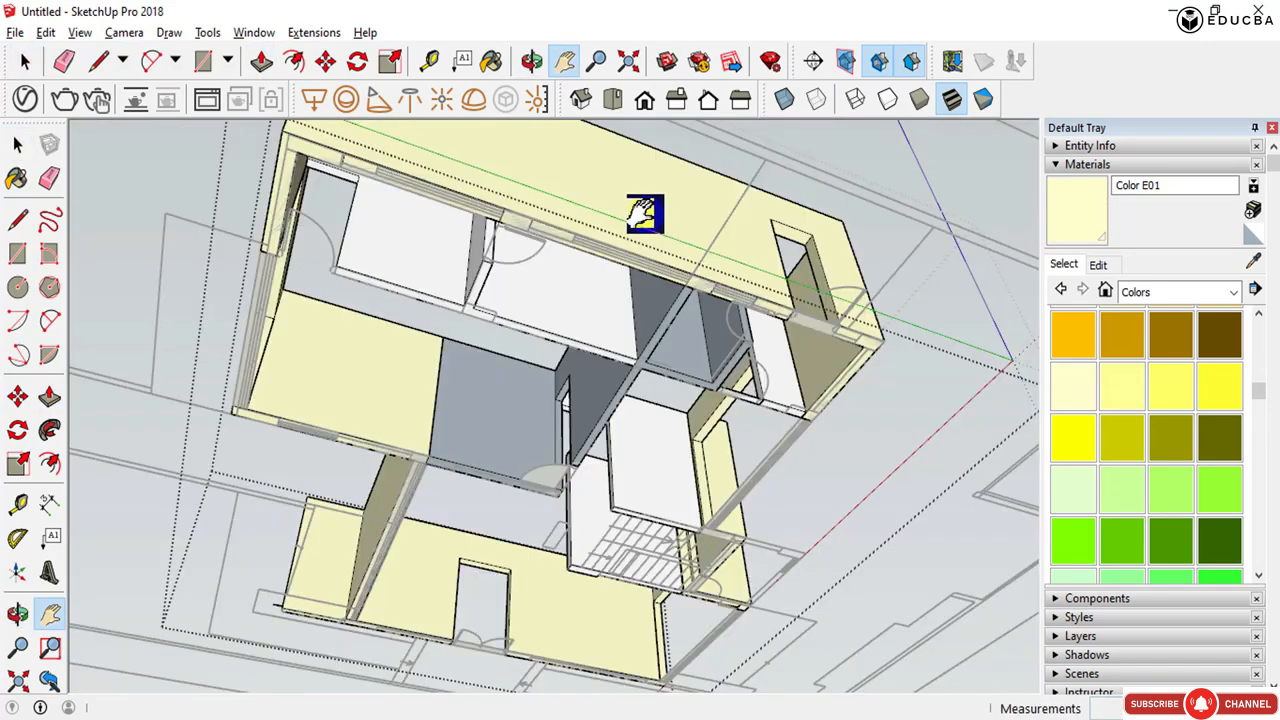
scroll(632, 290, "up", 3)
key("space")
- Copy the wall edge 1000 mm with Move and undo the copy
left_click(630, 297)
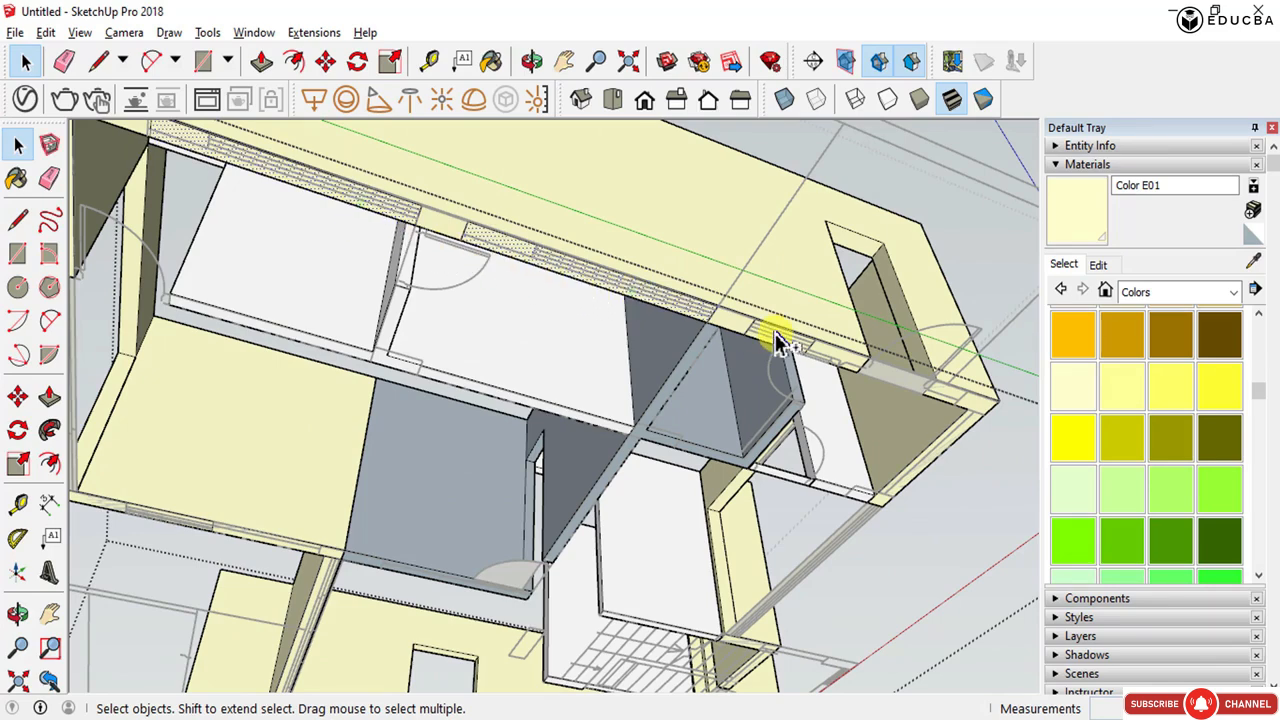
scroll(614, 615, "down", 1)
middle_click_drag(631, 454, 626, 470)
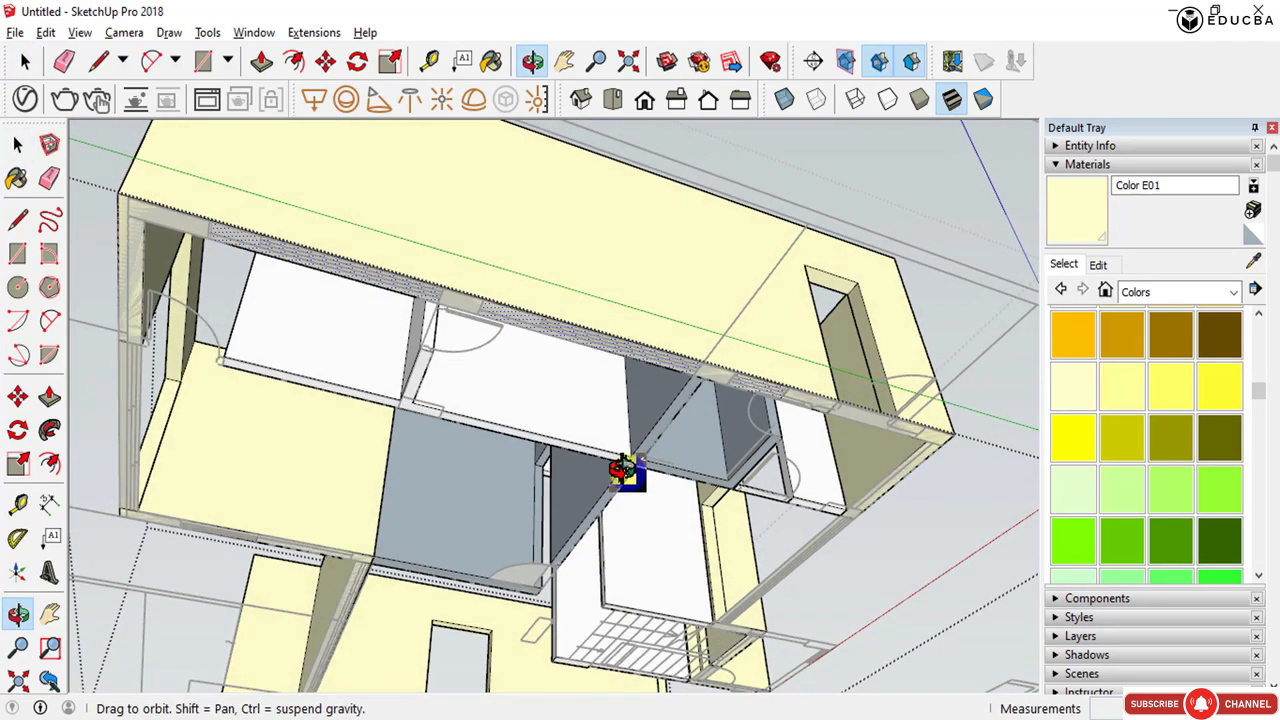
key("m")
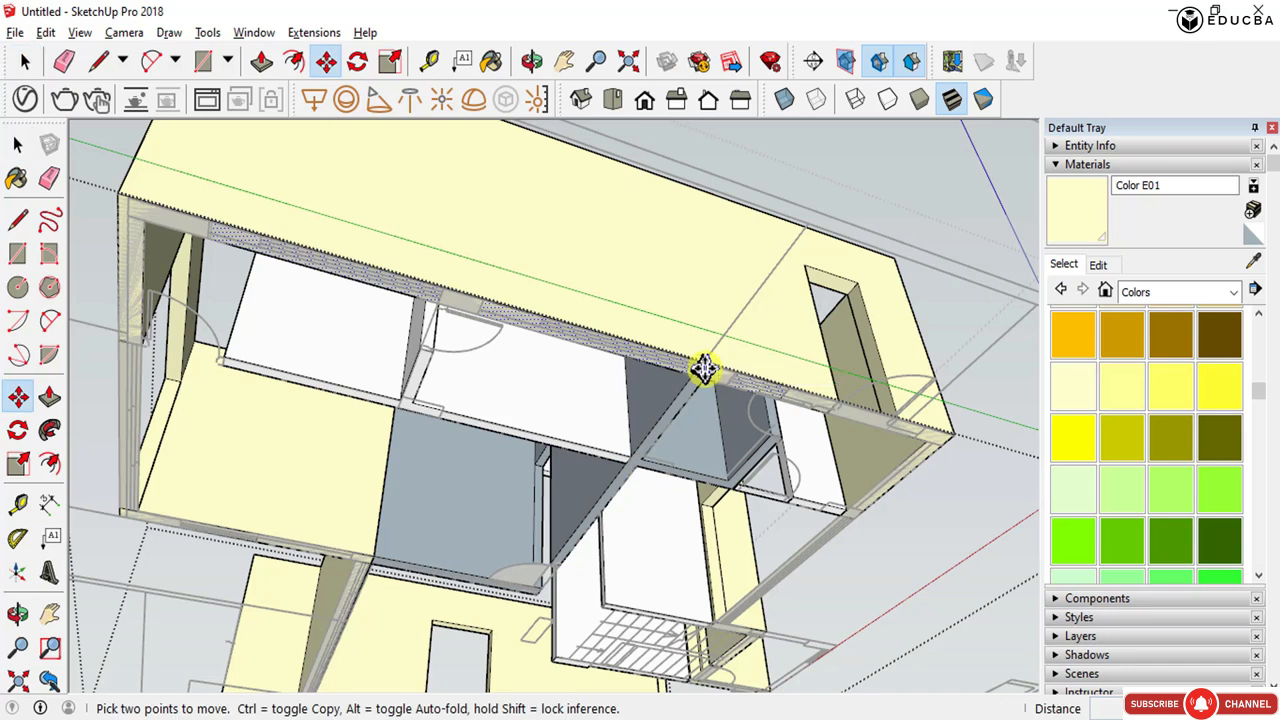
key("ctrl")
left_click(703, 368)
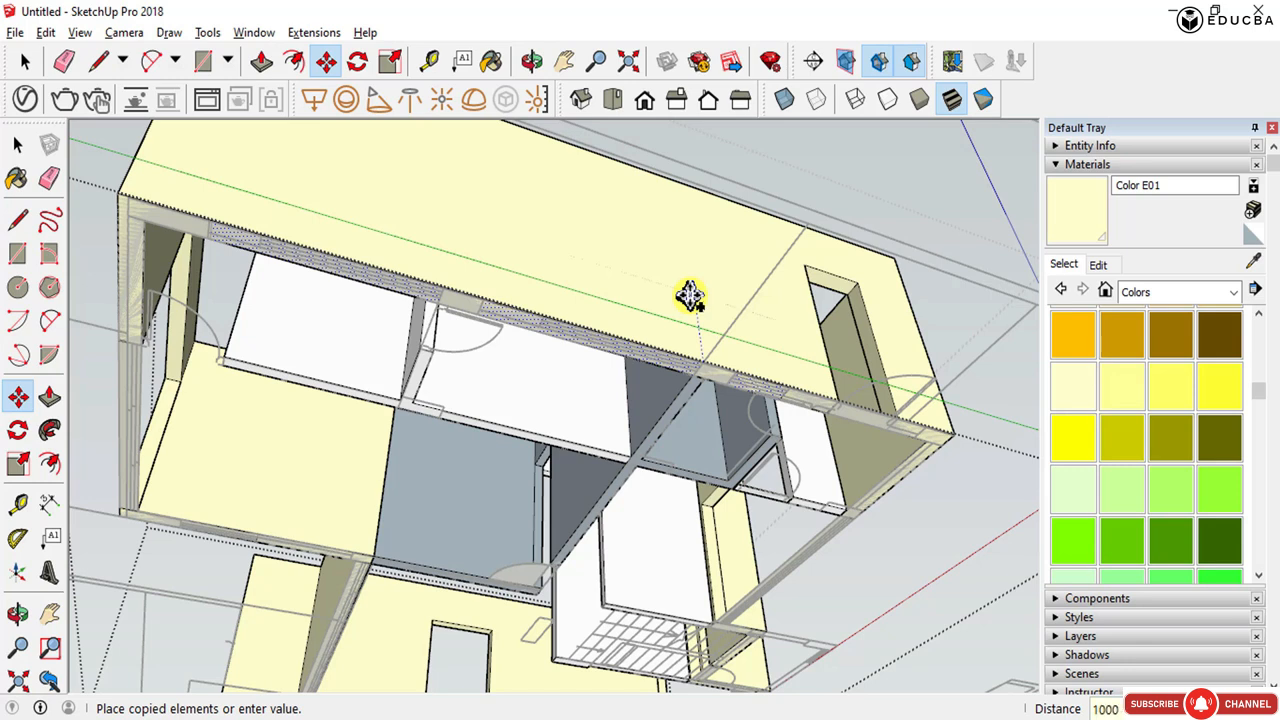
key("Return")
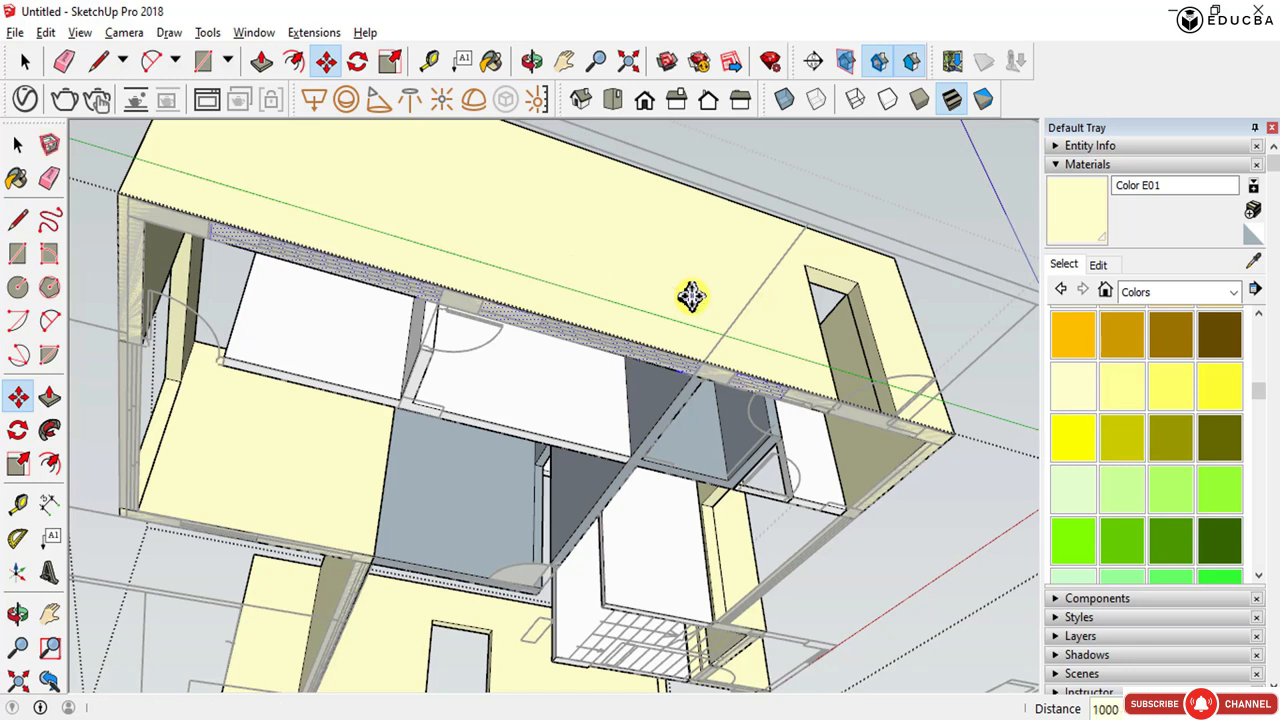
key("ctrl+z")
- Copy the wall's edge up along the wall face with Move
left_click(704, 352)
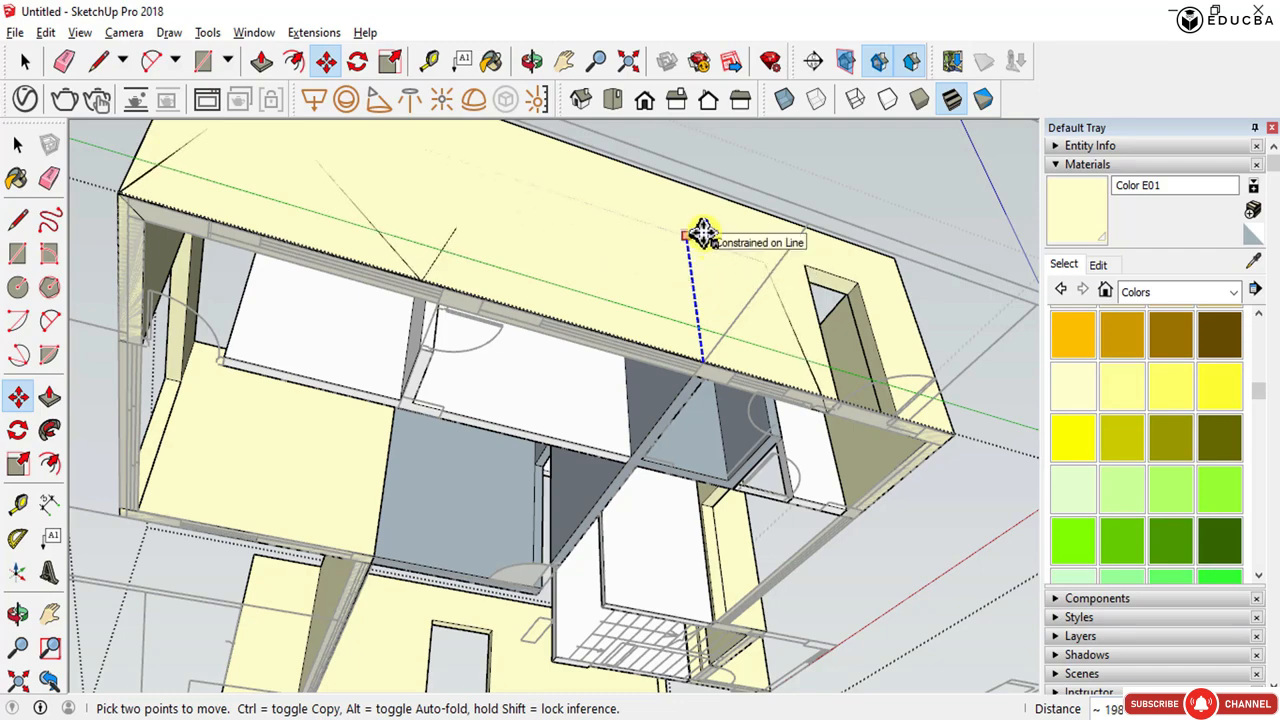
key("ctrl")
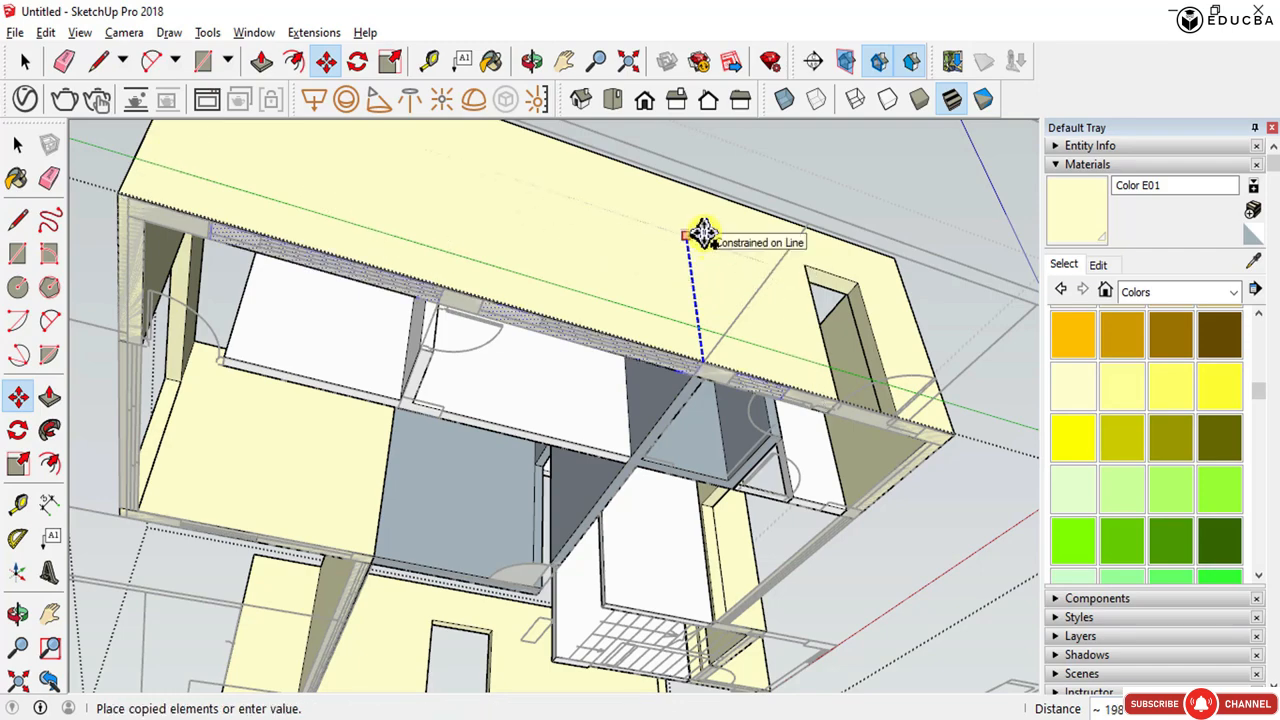
left_click(703, 233)
middle_click_drag(651, 309, 727, 238)
scroll(728, 234, "up", 3)
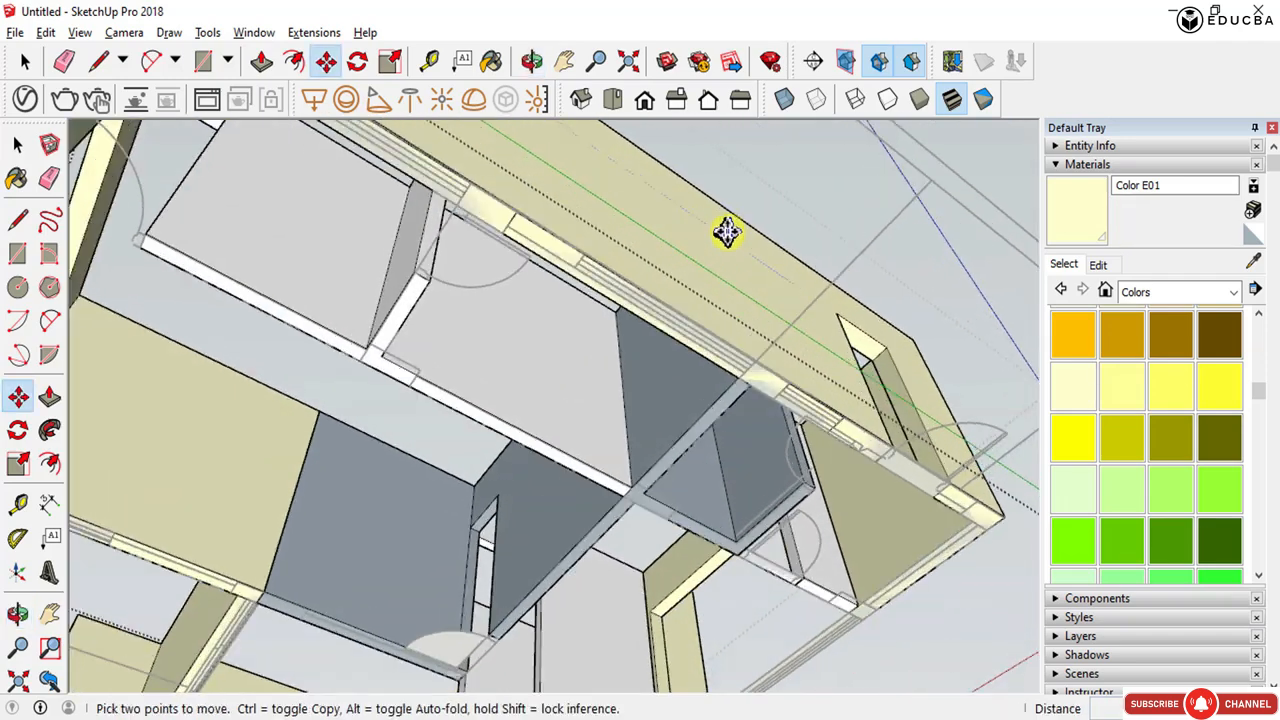
scroll(729, 235, "down", 3)
scroll(729, 234, "down", 2)
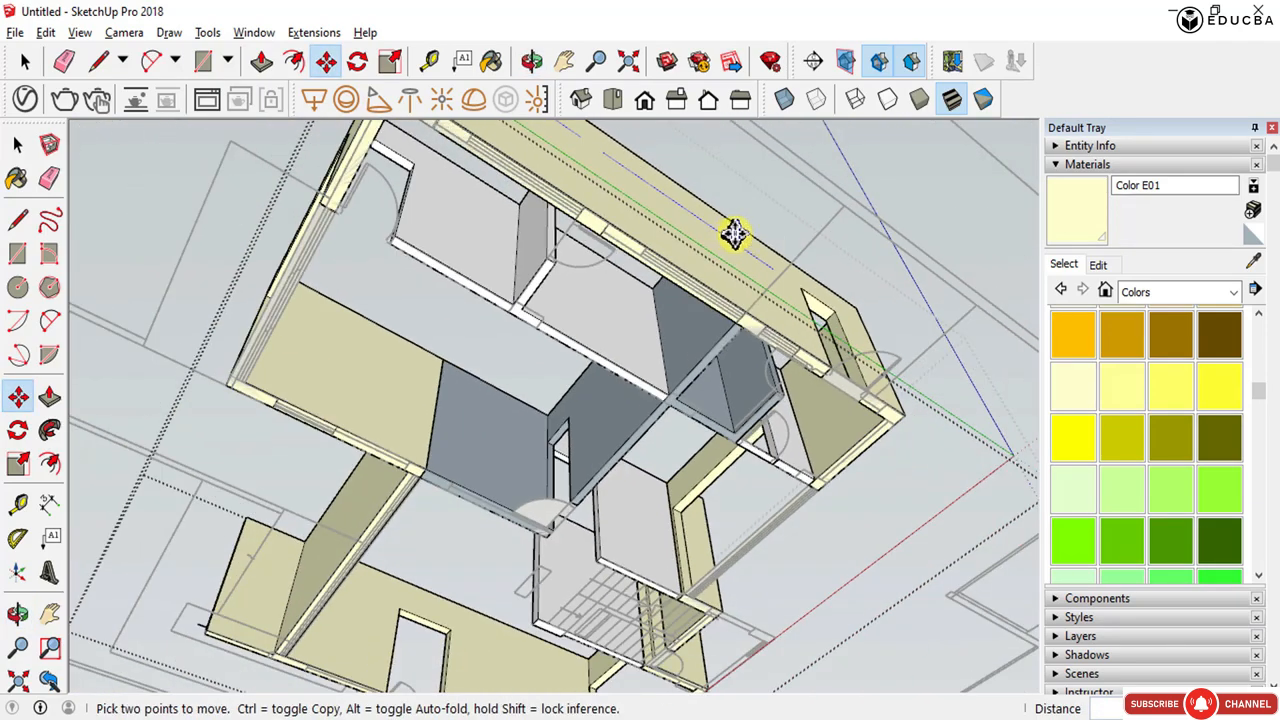
key("space")
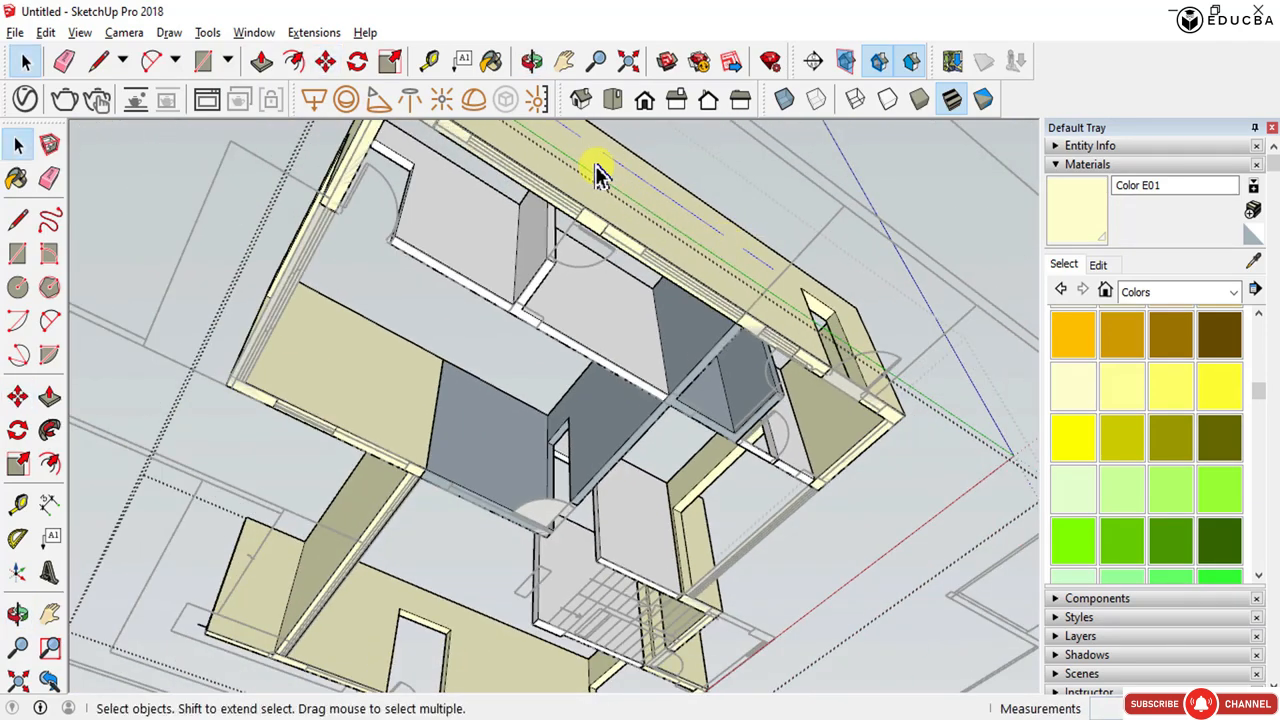
key("l")
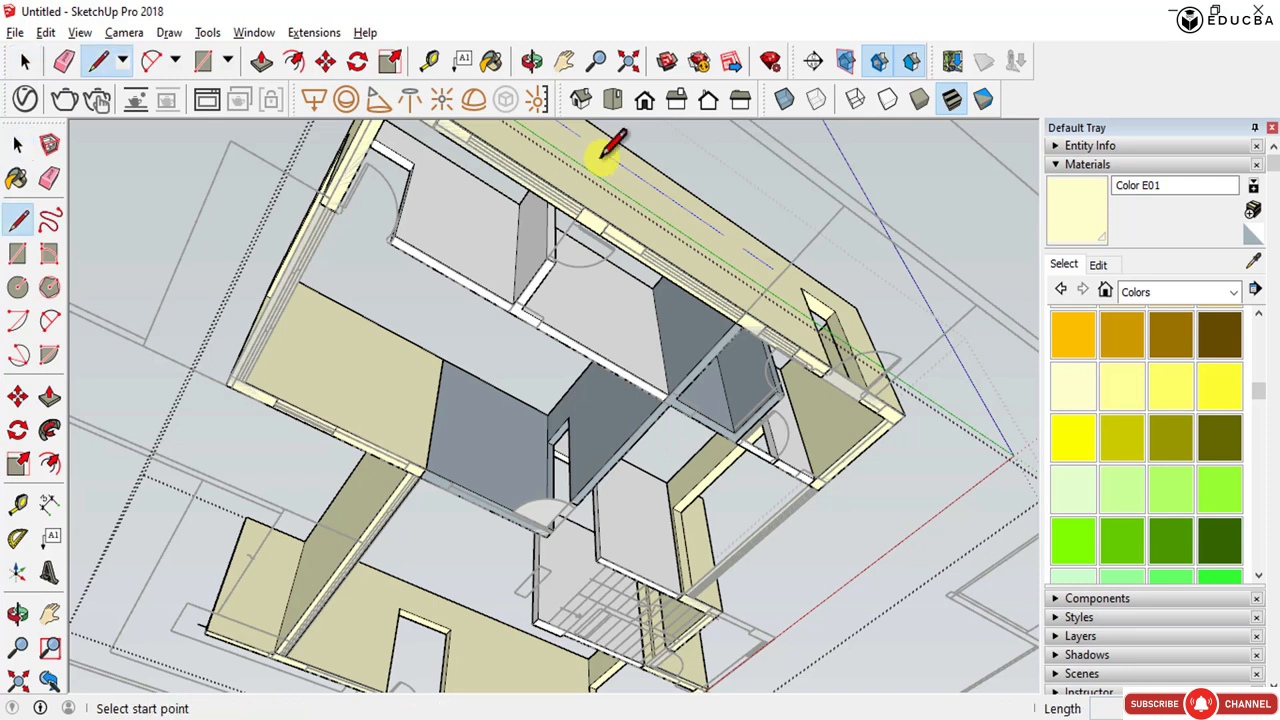
left_click(723, 234)
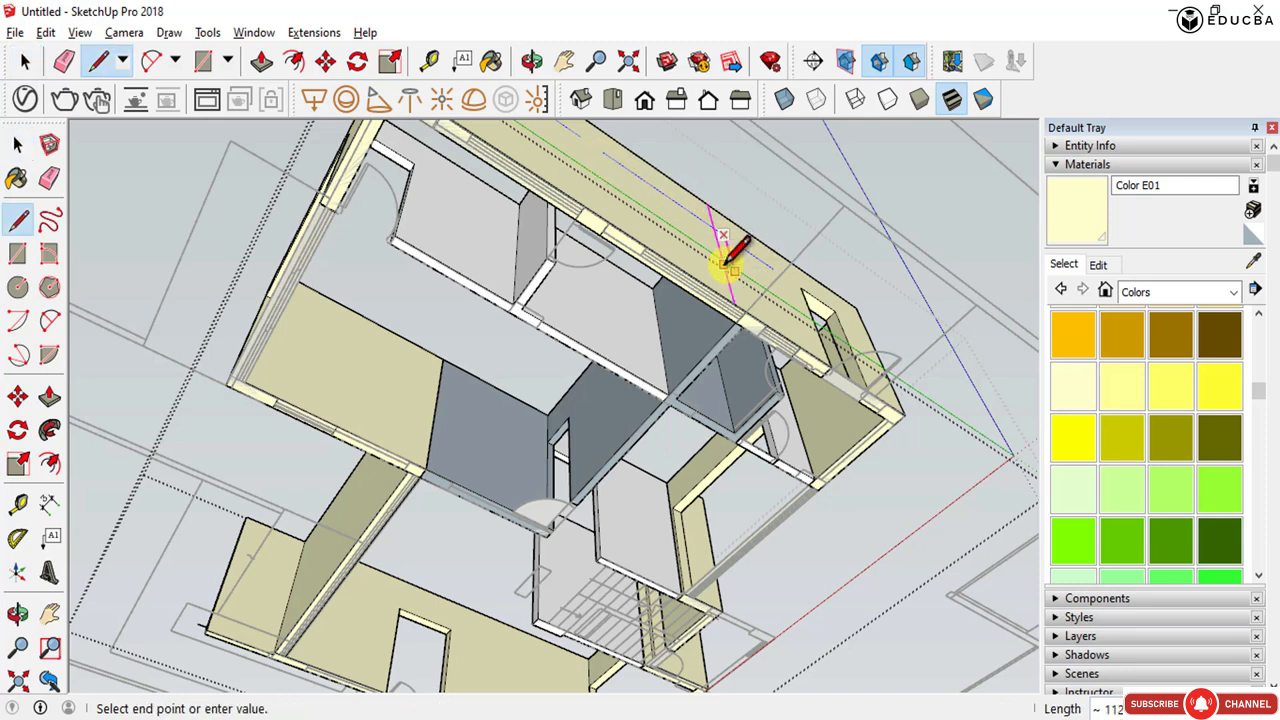
middle_click_drag(736, 265, 666, 594)
scroll(666, 598, "up", 8)
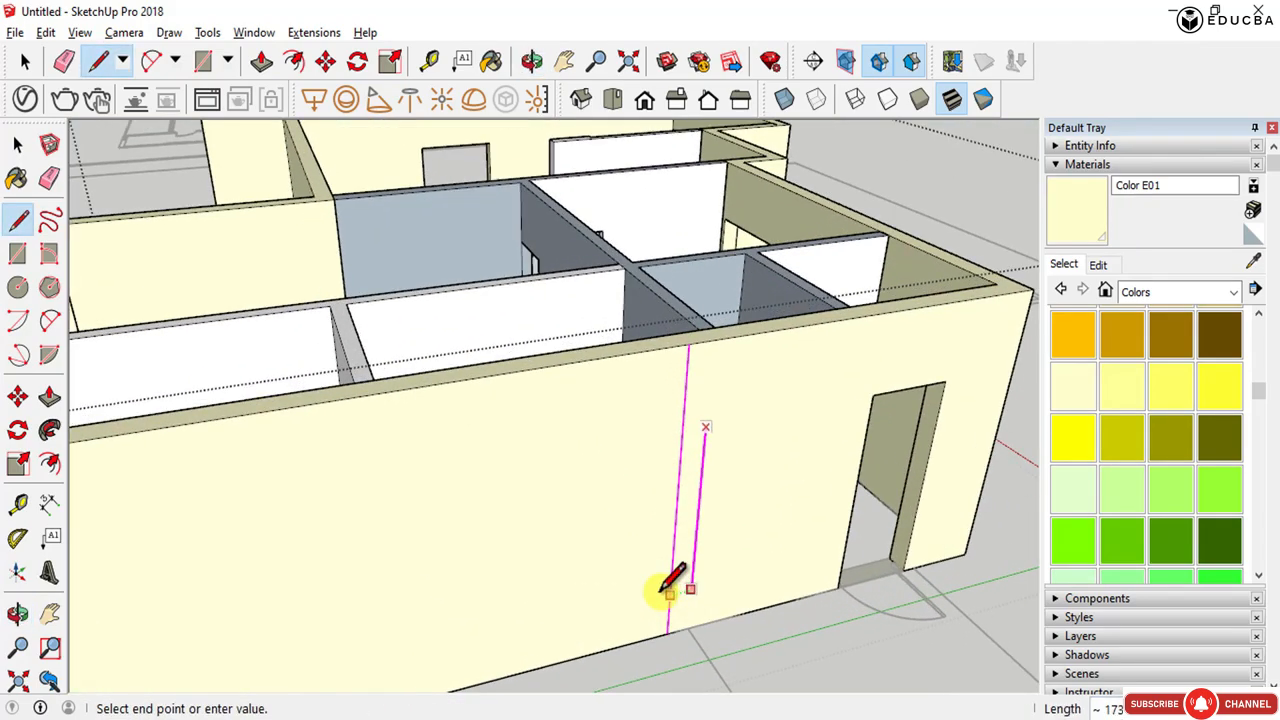
key("Escape")
- Draw a vertical line across the wall face from its bottom edge to its top edge
scroll(697, 518, "down", 3)
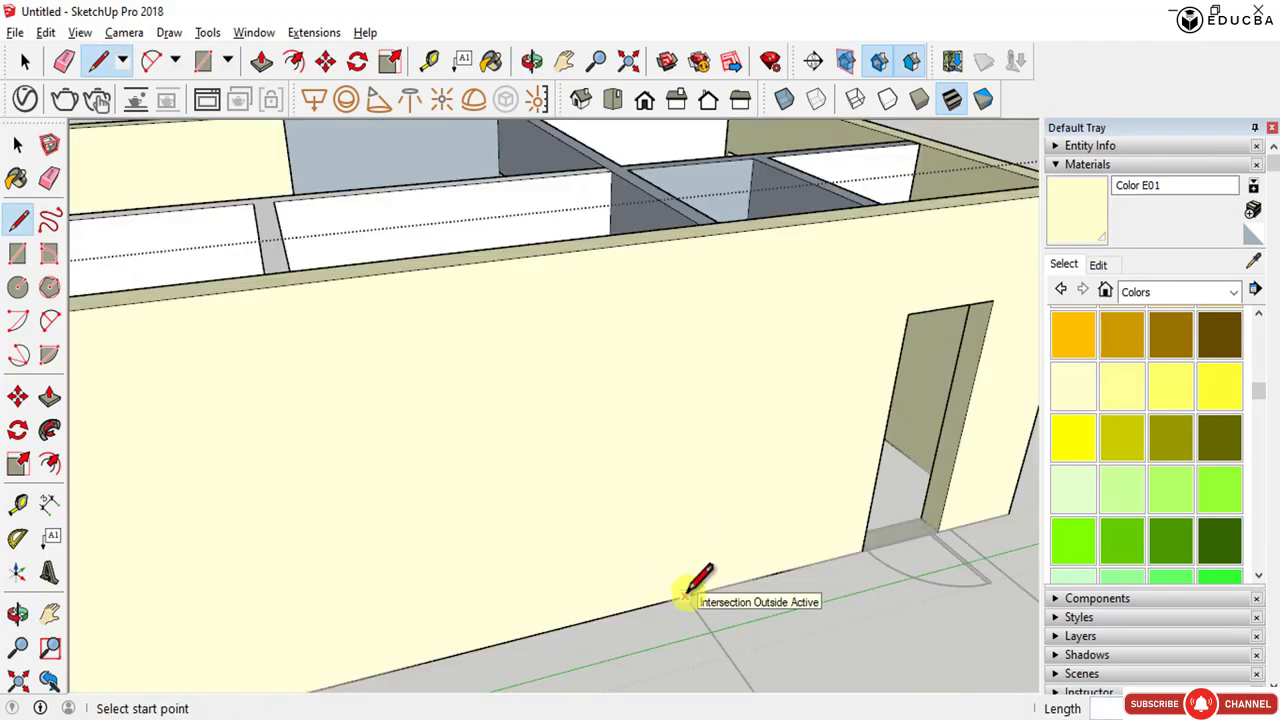
middle_click_drag(713, 616, 768, 215)
scroll(735, 458, "down", 1)
scroll(710, 588, "up", 2)
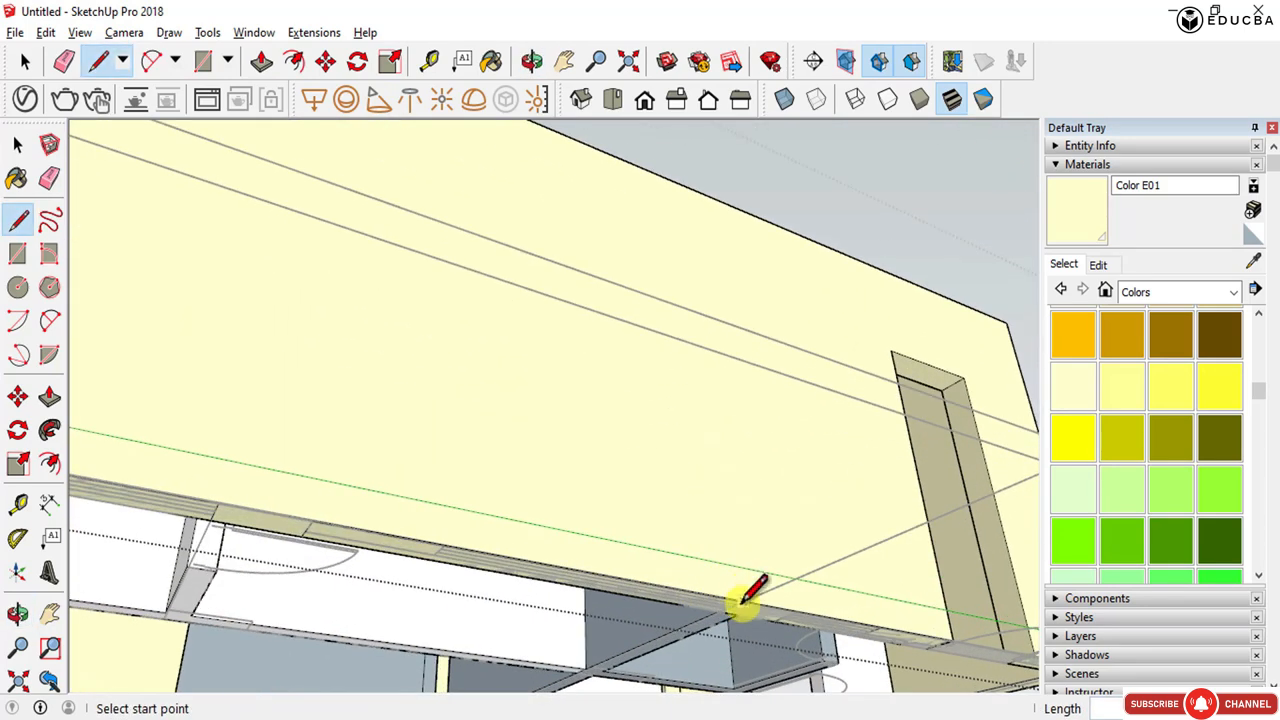
left_click(742, 603)
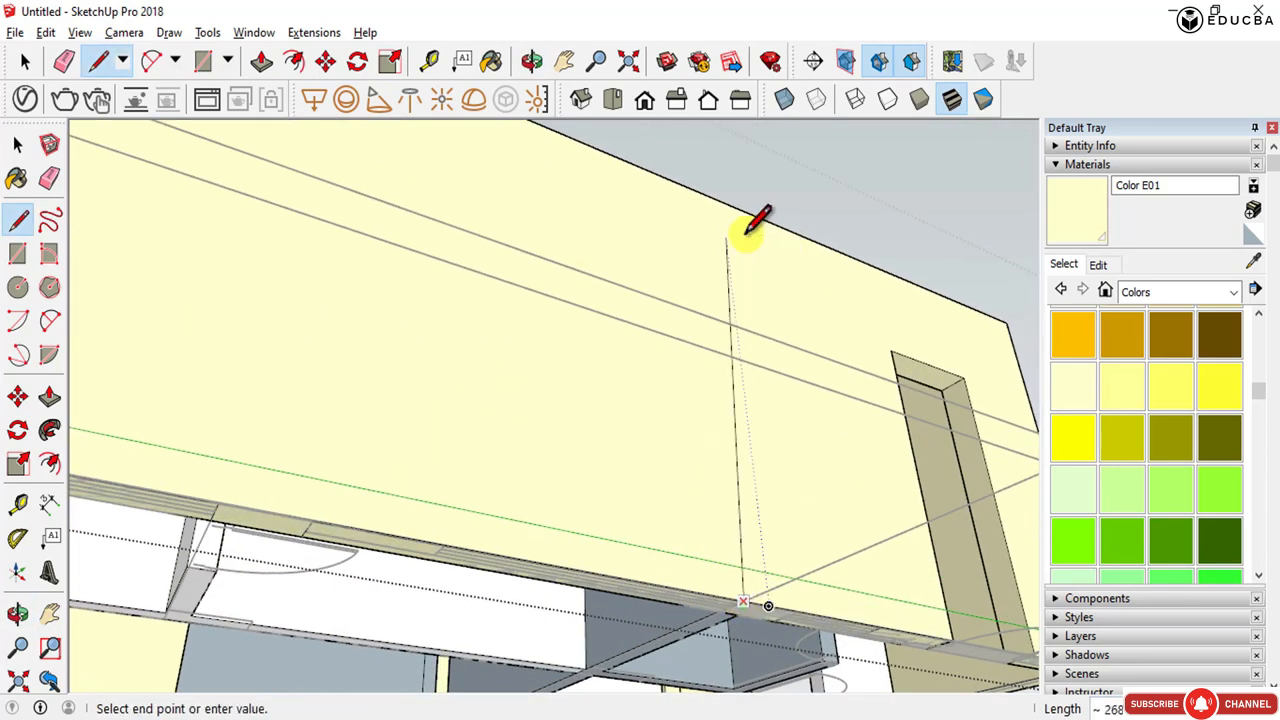
left_click(703, 195)
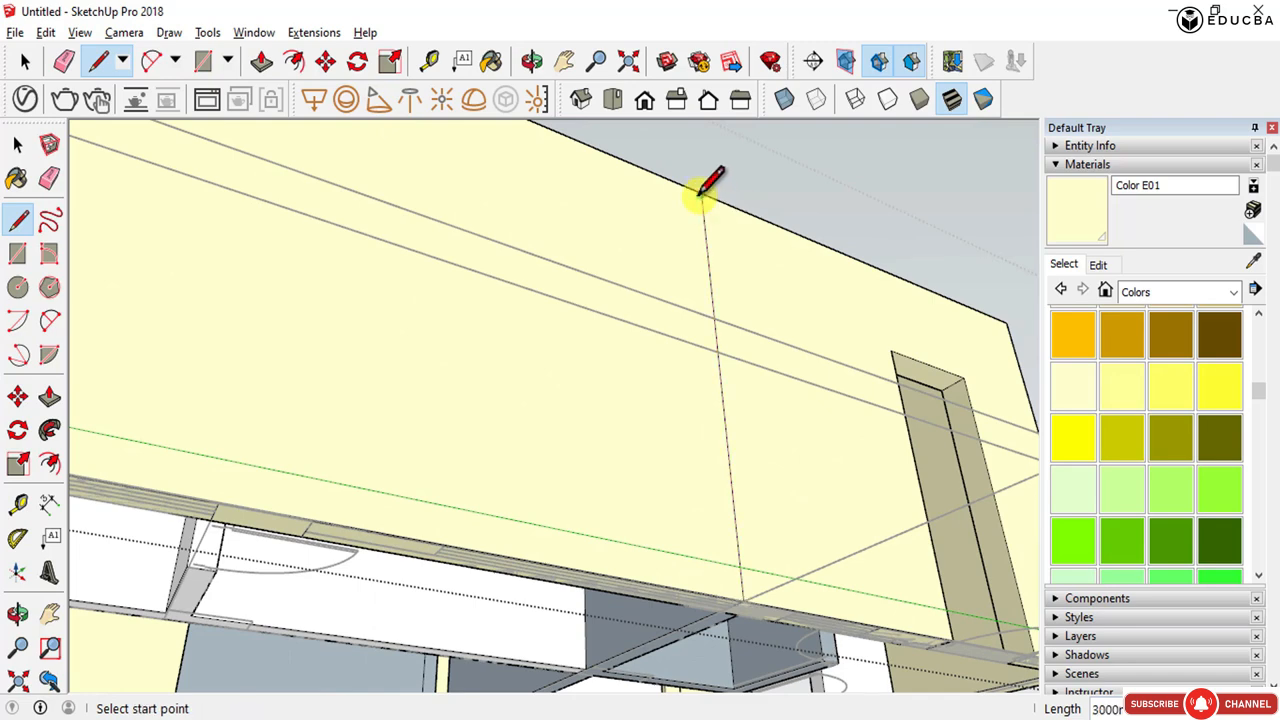
- Copy the vertical line along the wall to the far end of the strip
key("space")
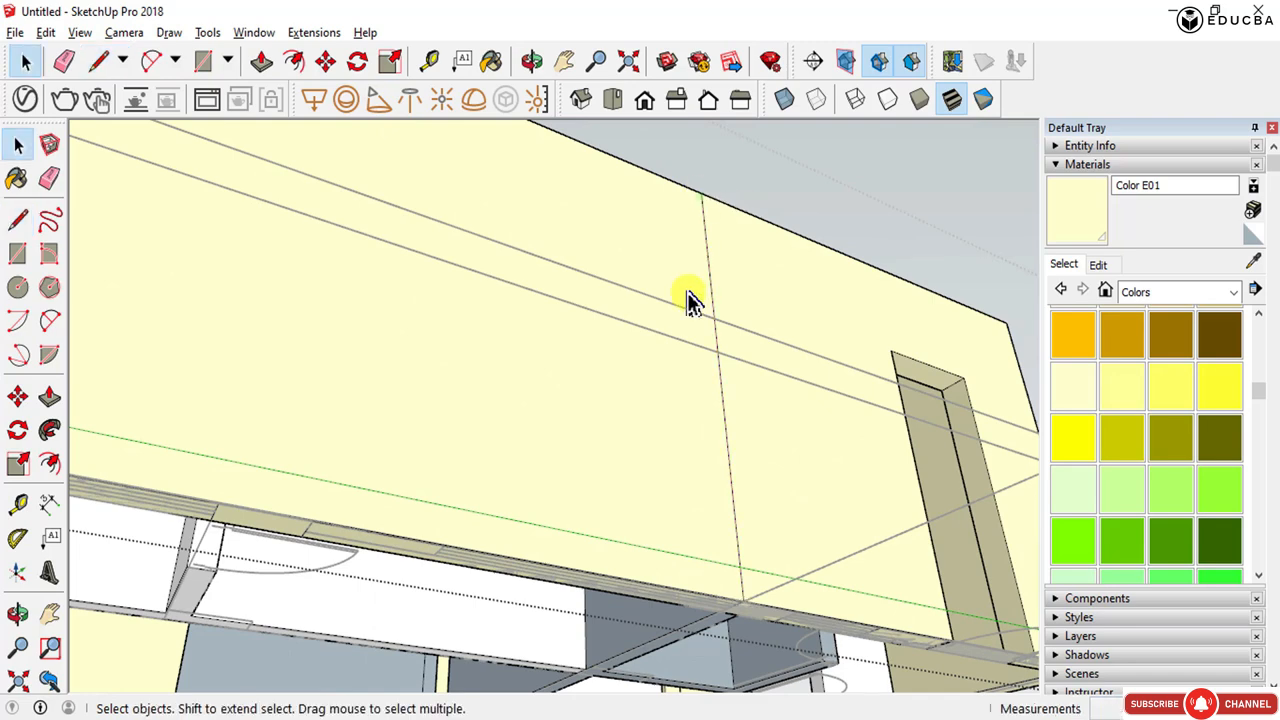
left_click(733, 450)
key("m")
key("space")
left_click(733, 480)
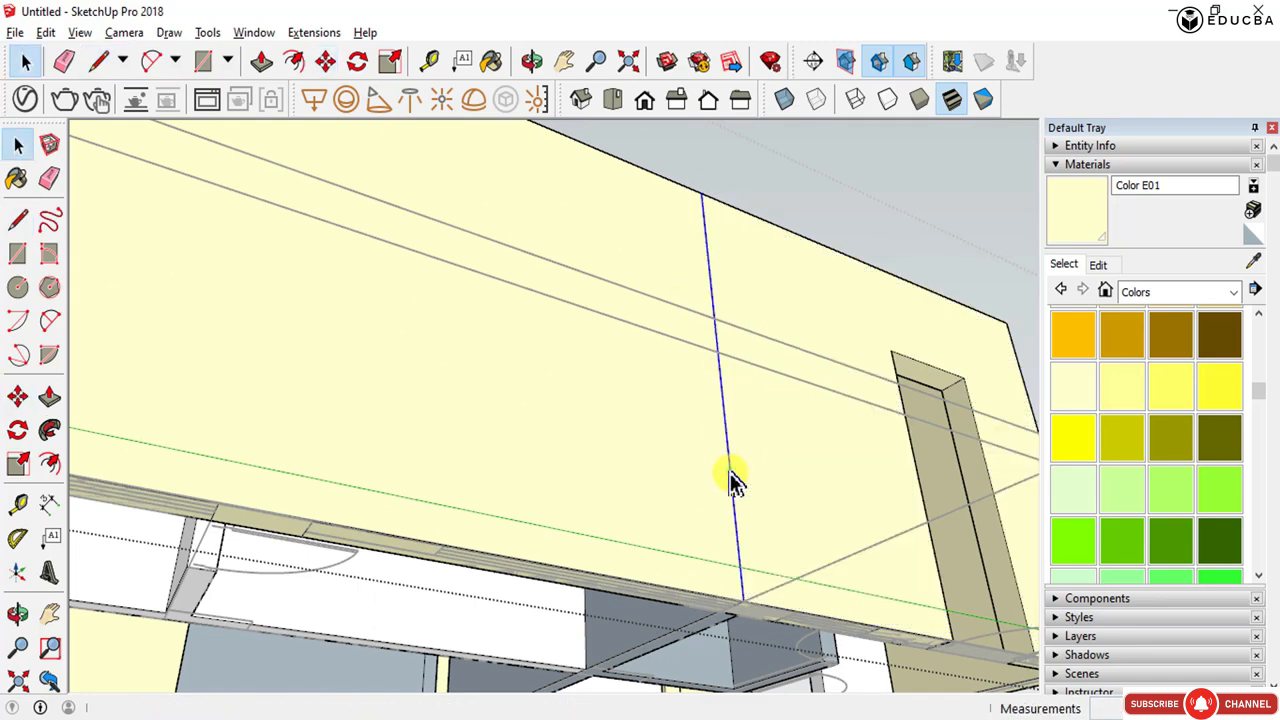
key("m")
key("ctrl")
left_click(748, 604)
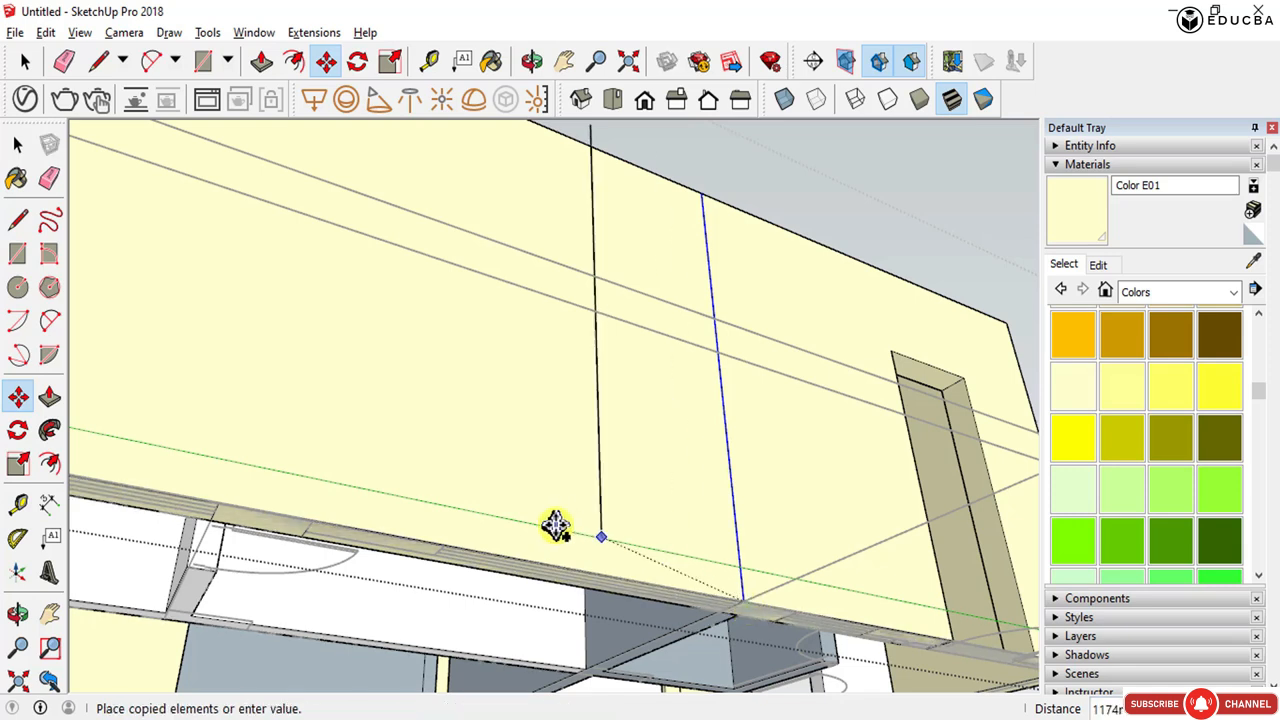
left_click(313, 519)
- Push/pull the strip section between the two lines upward into the wall
key("space")
left_click(494, 337)
middle_click_drag(494, 337, 572, 283)
left_click(400, 447)
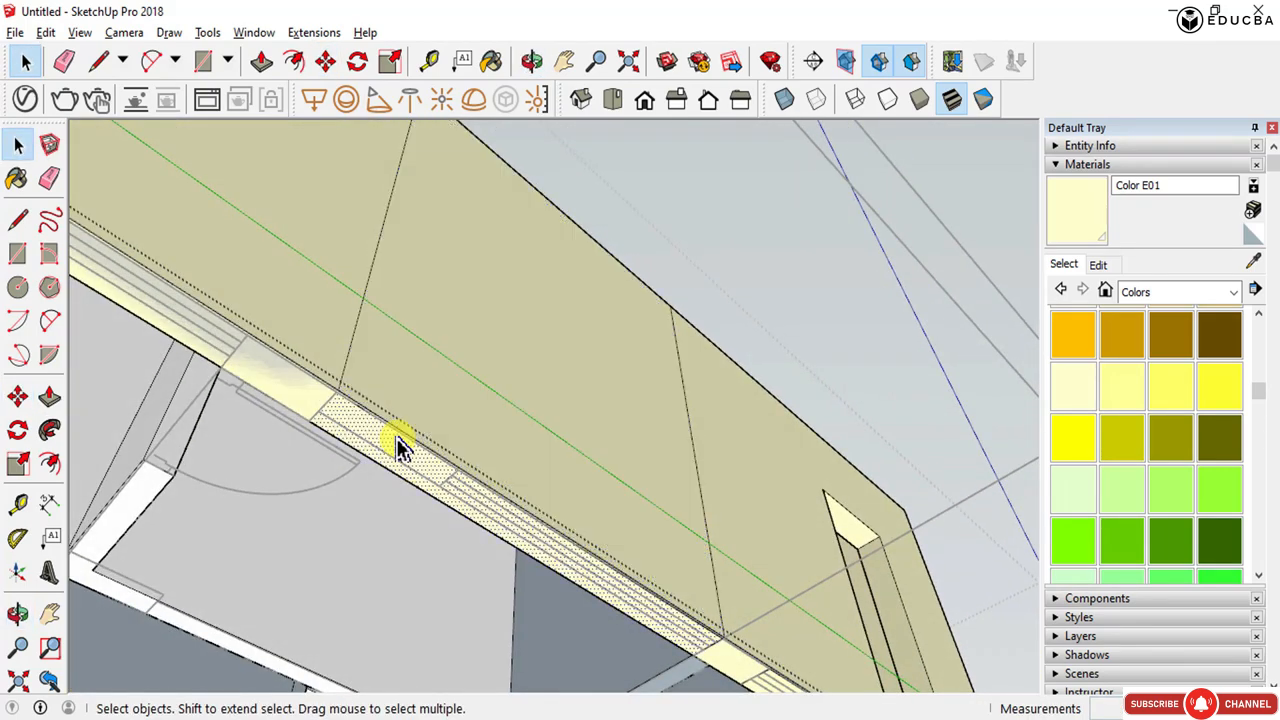
key("p")
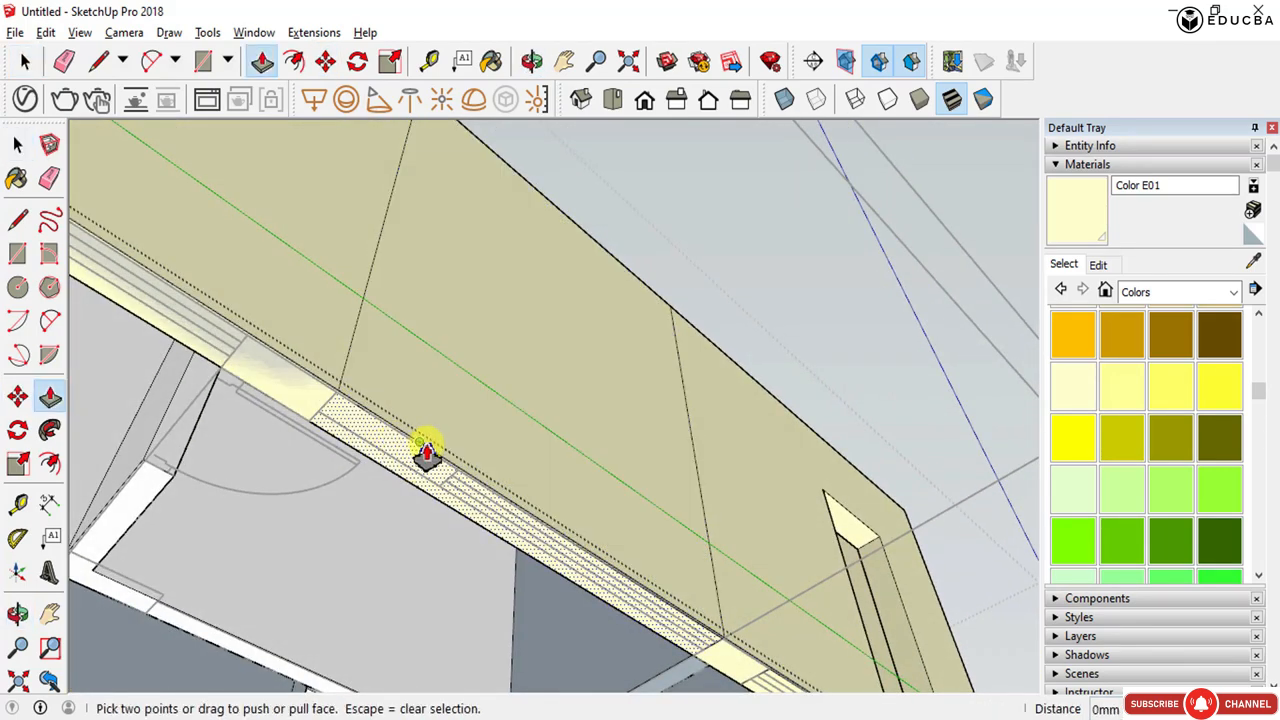
left_click_drag(415, 452, 402, 325)
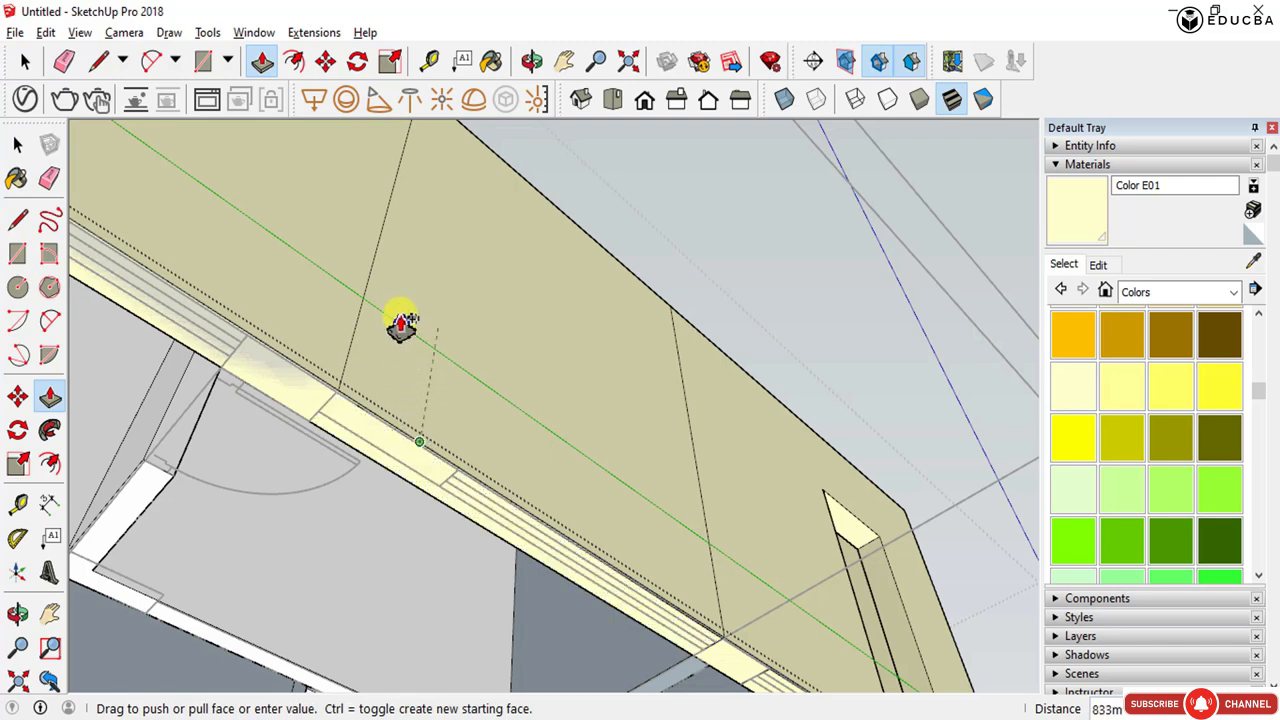
middle_click_drag(392, 294, 350, 498)
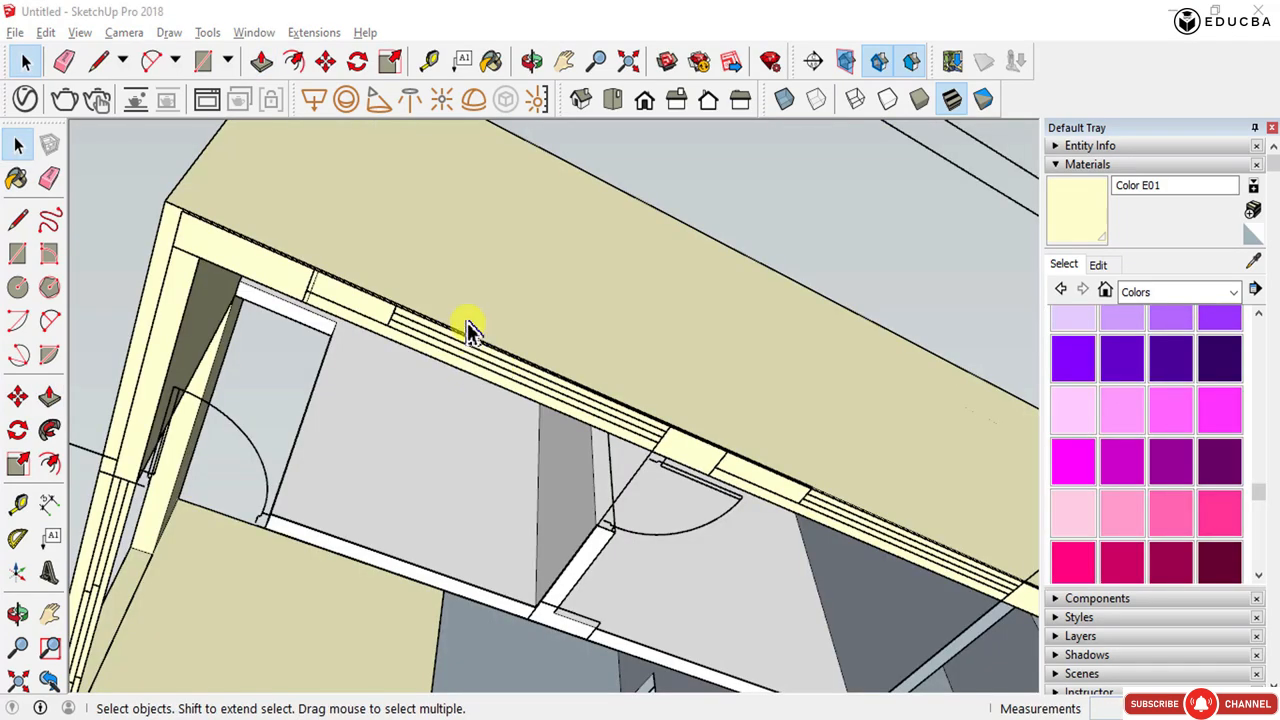
middle_click_drag(503, 334, 400, 410)
scroll(620, 368, "down", 4)
scroll(488, 350, "up", 5)
double_click(408, 352)
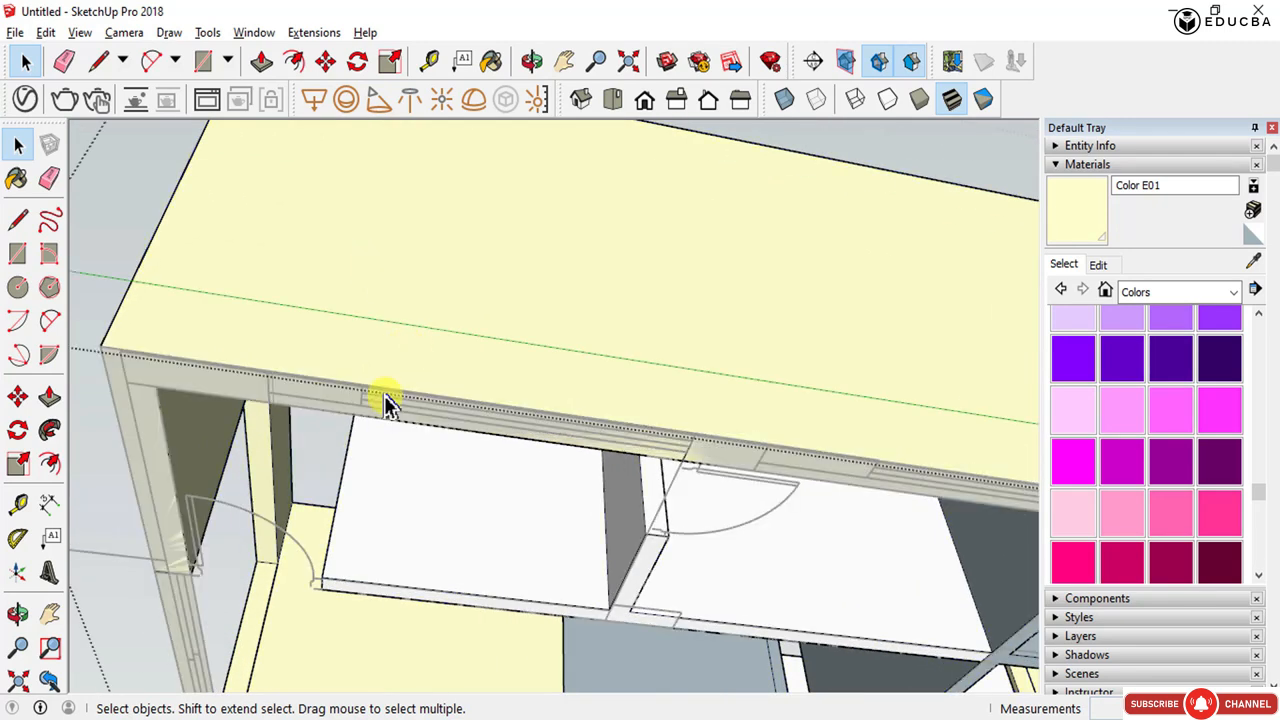
key("p")
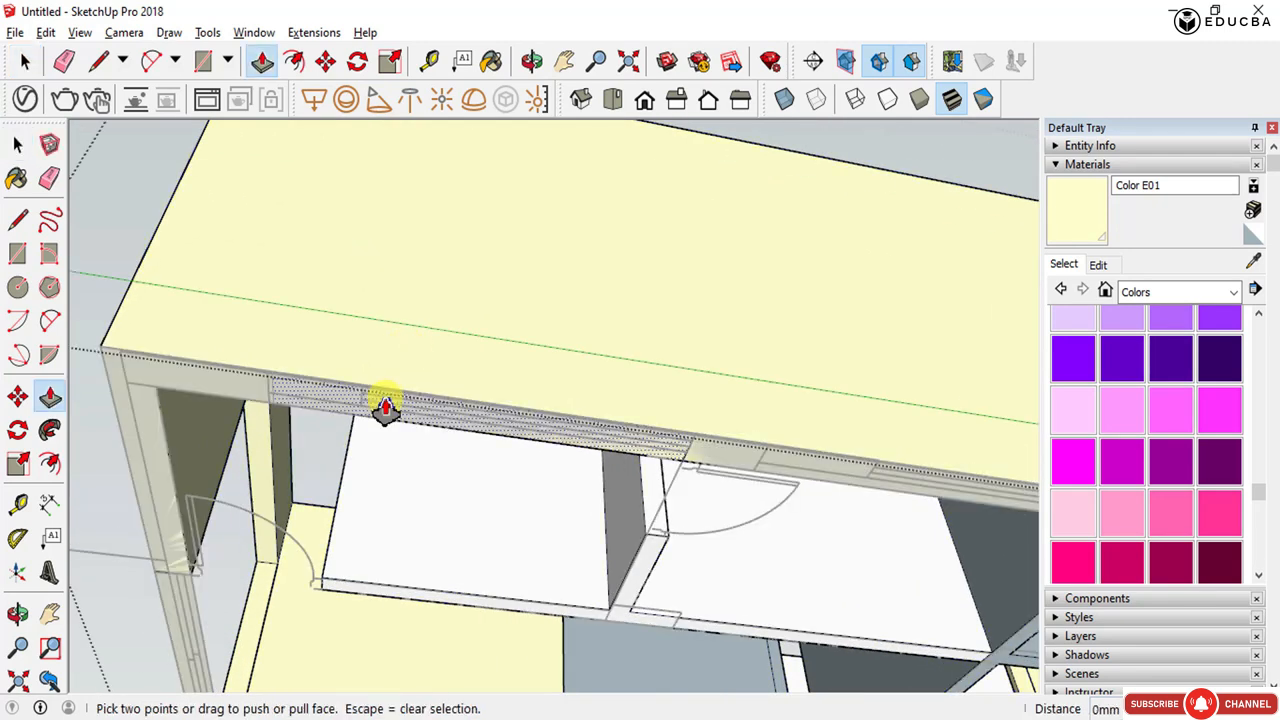
left_click(385, 408)
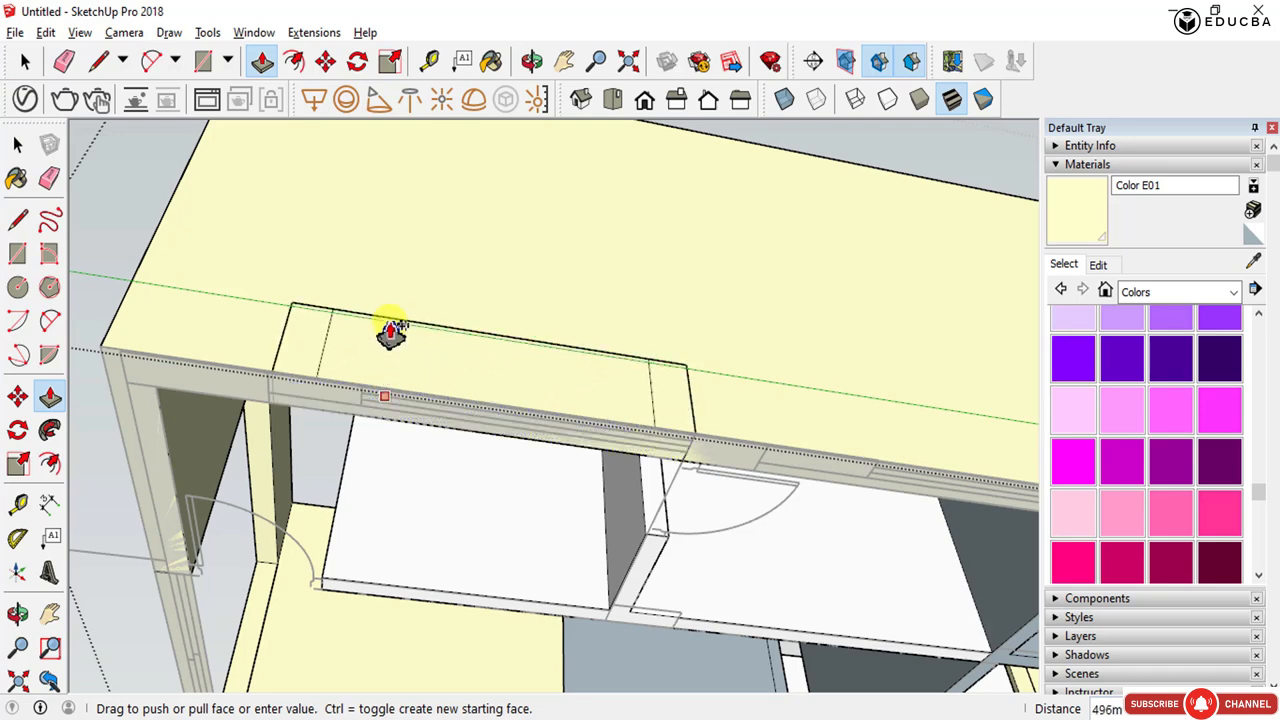
scroll(395, 285, "up", 4)
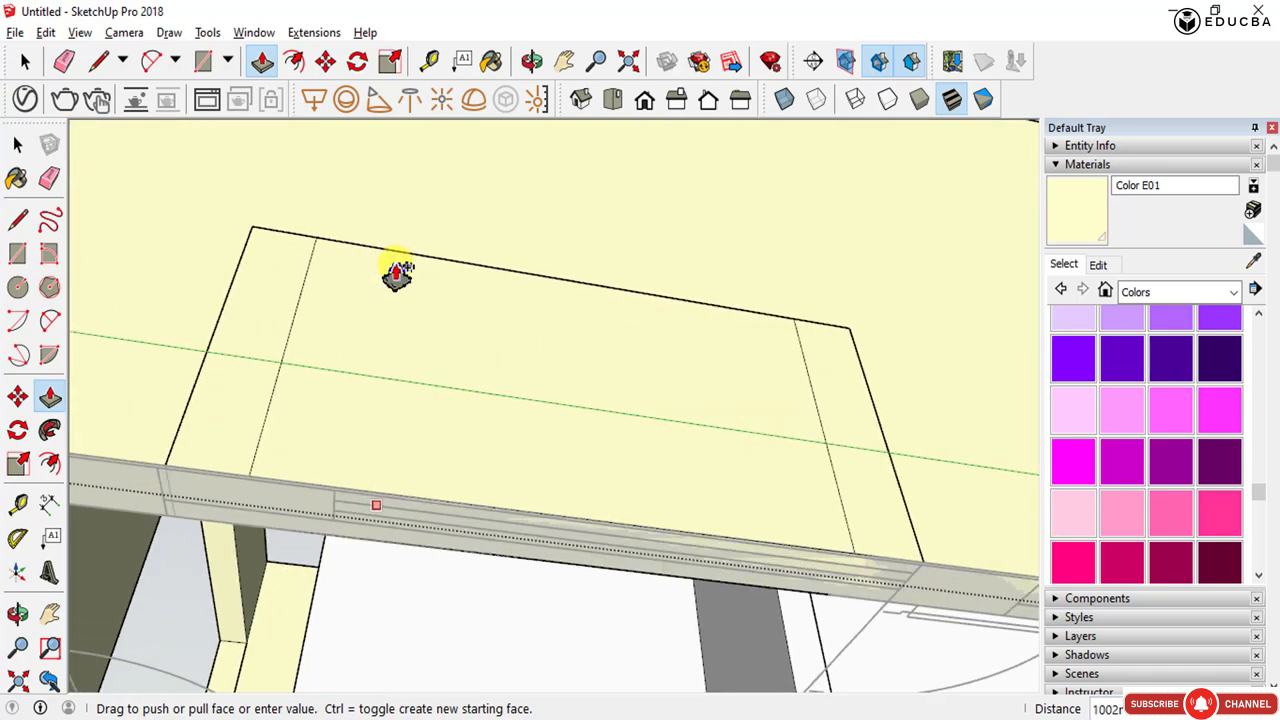
key("Escape")
middle_click_drag(366, 333, 569, 346)
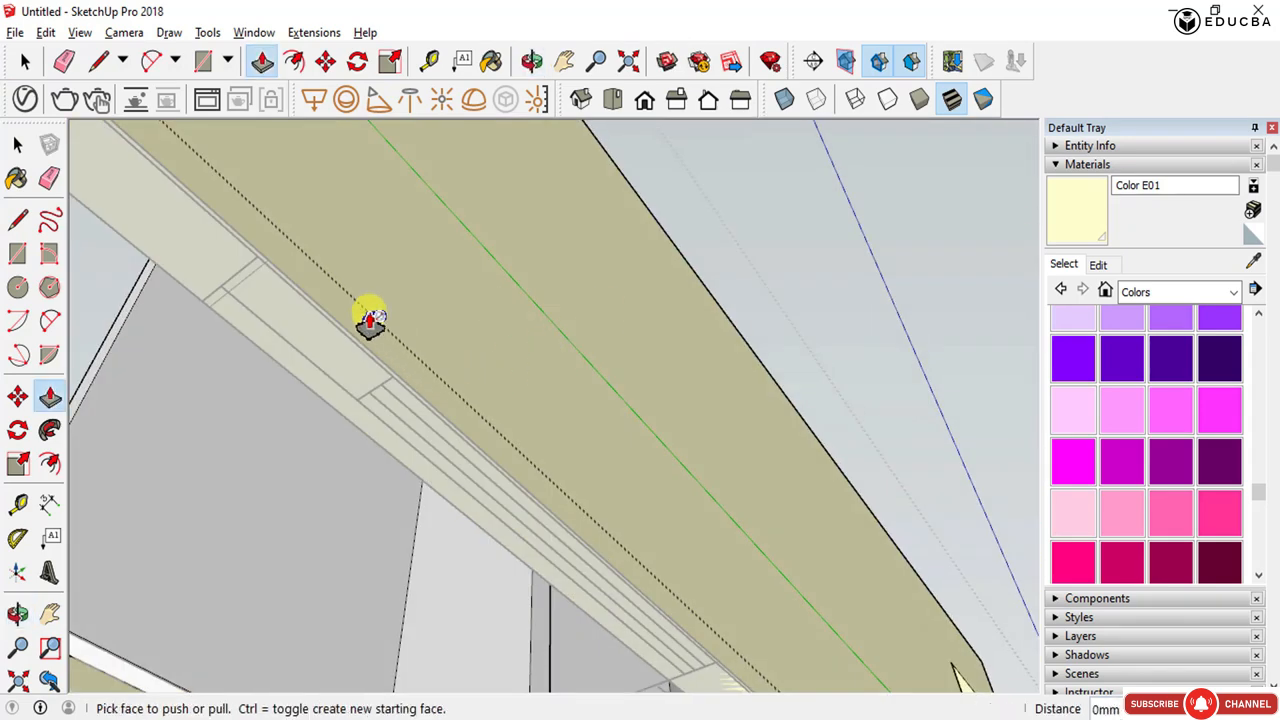
key("space")
key("Escape")
double_click(373, 267)
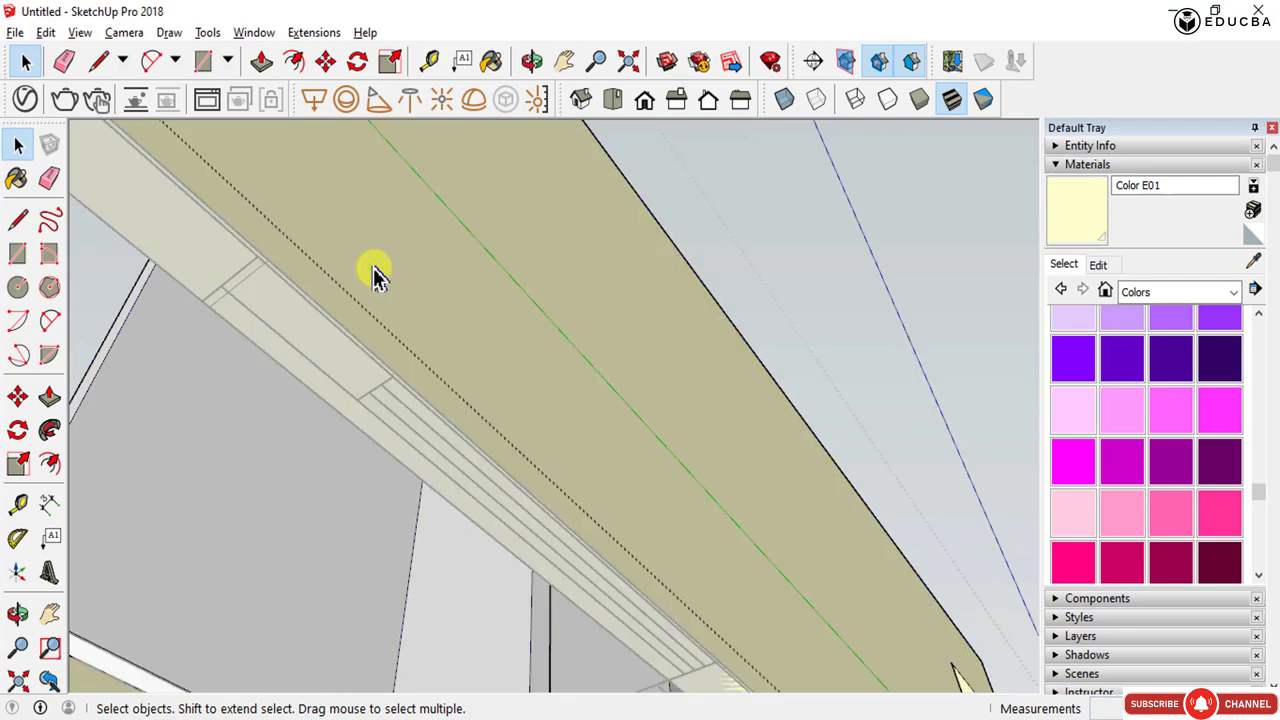
key("p")
left_click(337, 337)
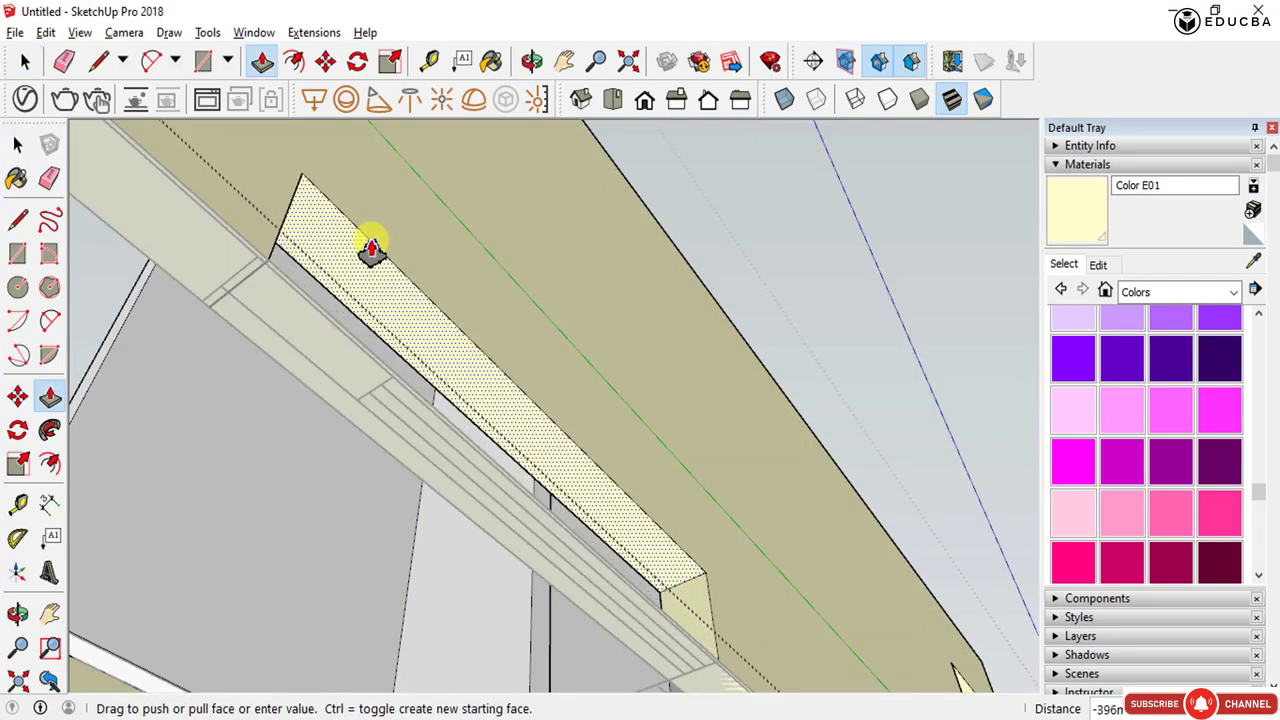
key("Escape")
- Push/pull the strip section between the lines 1000 mm up into the wall
left_click(372, 248)
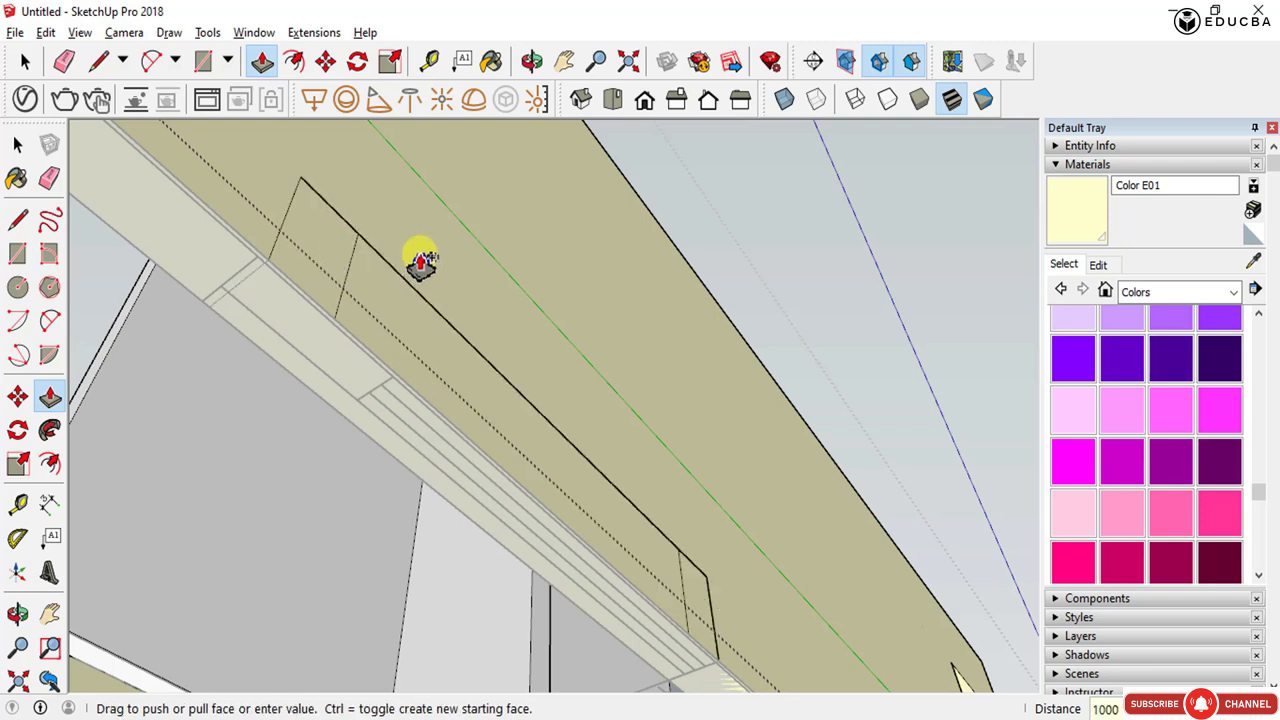
type("1000")
key("Return")
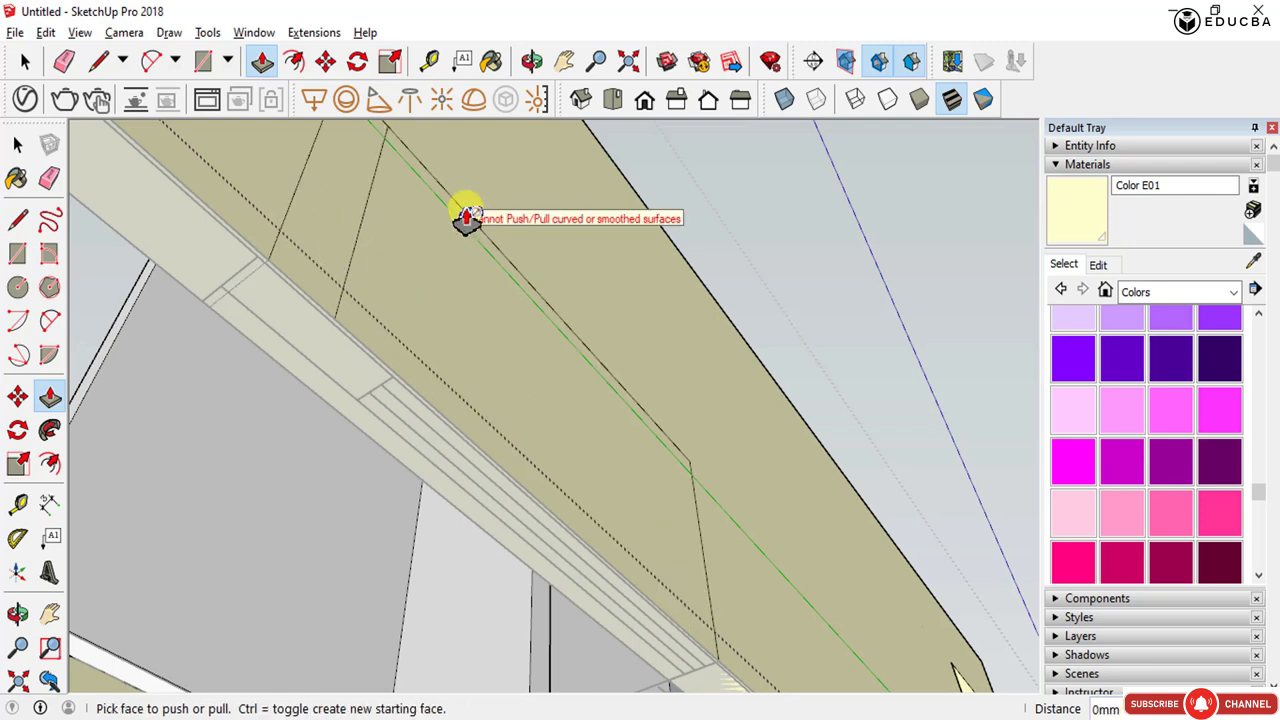
- Push/pull the next strip section 2200 mm up into the wall to mark the opening's top
key("space")
middle_click_drag(466, 209, 460, 245)
double_click(460, 245)
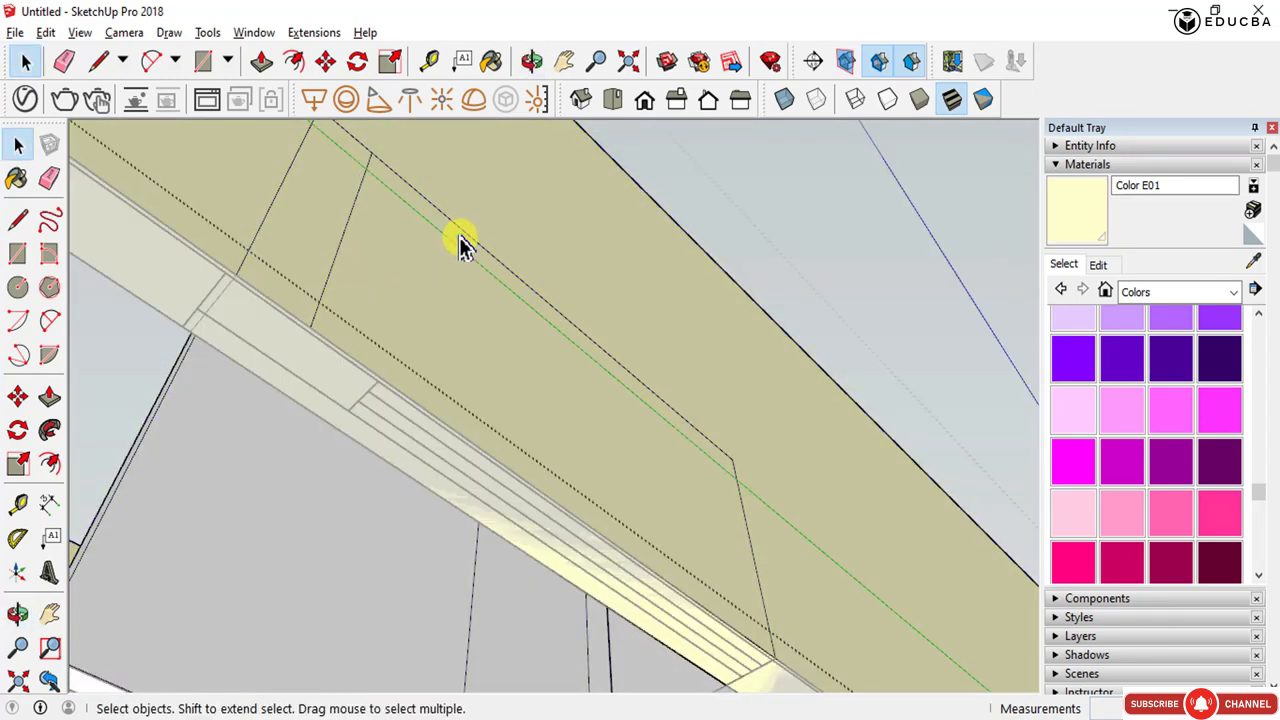
key("p")
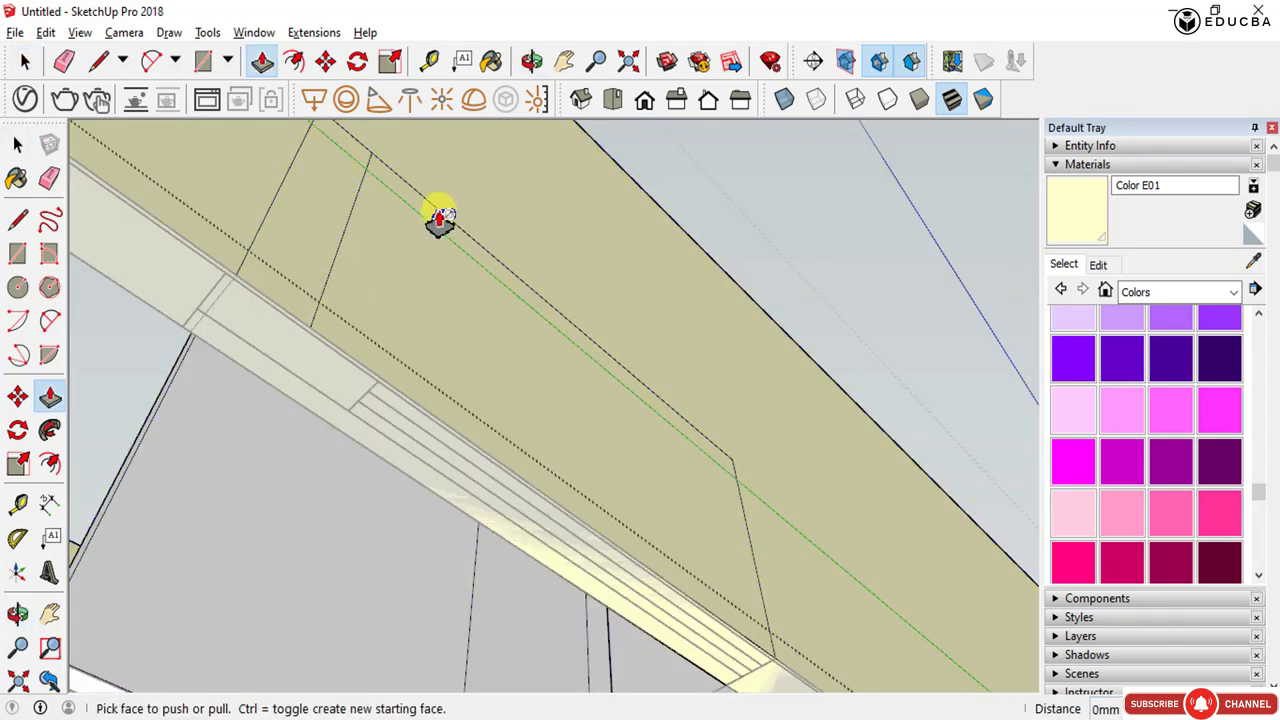
middle_click_drag(440, 222, 417, 274)
key("space")
left_click(369, 434)
key("p")
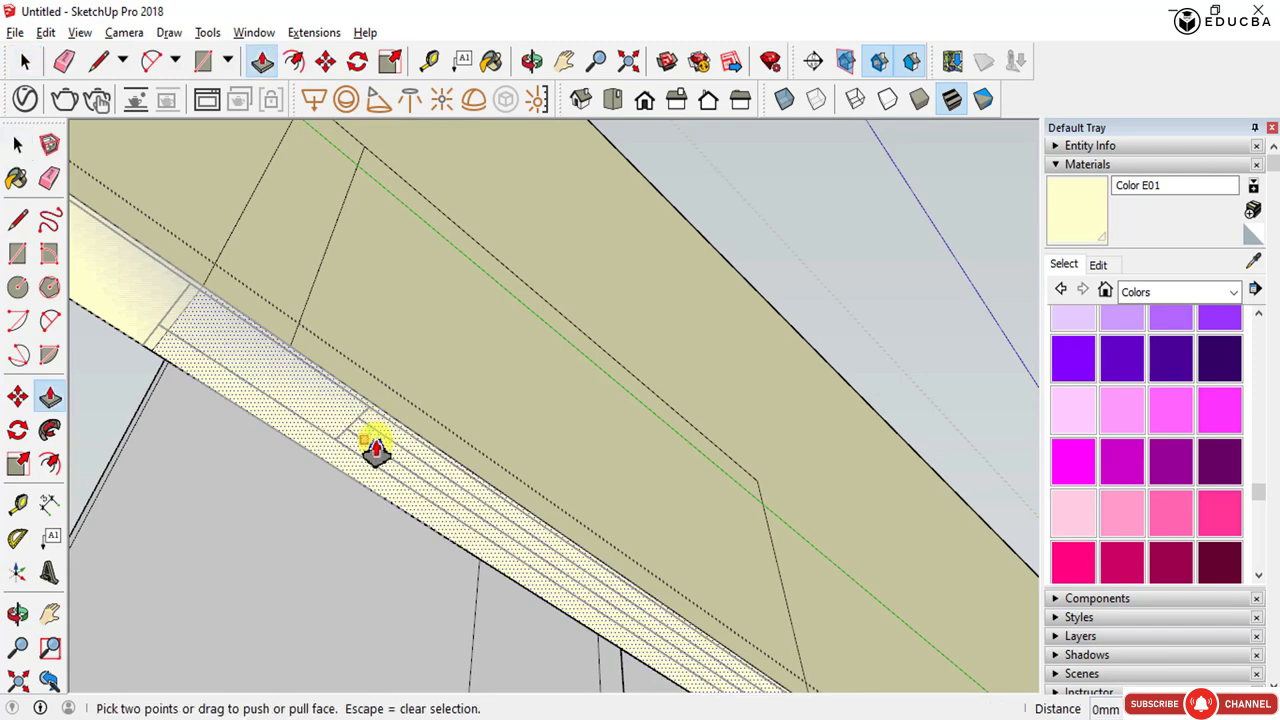
left_click(373, 445)
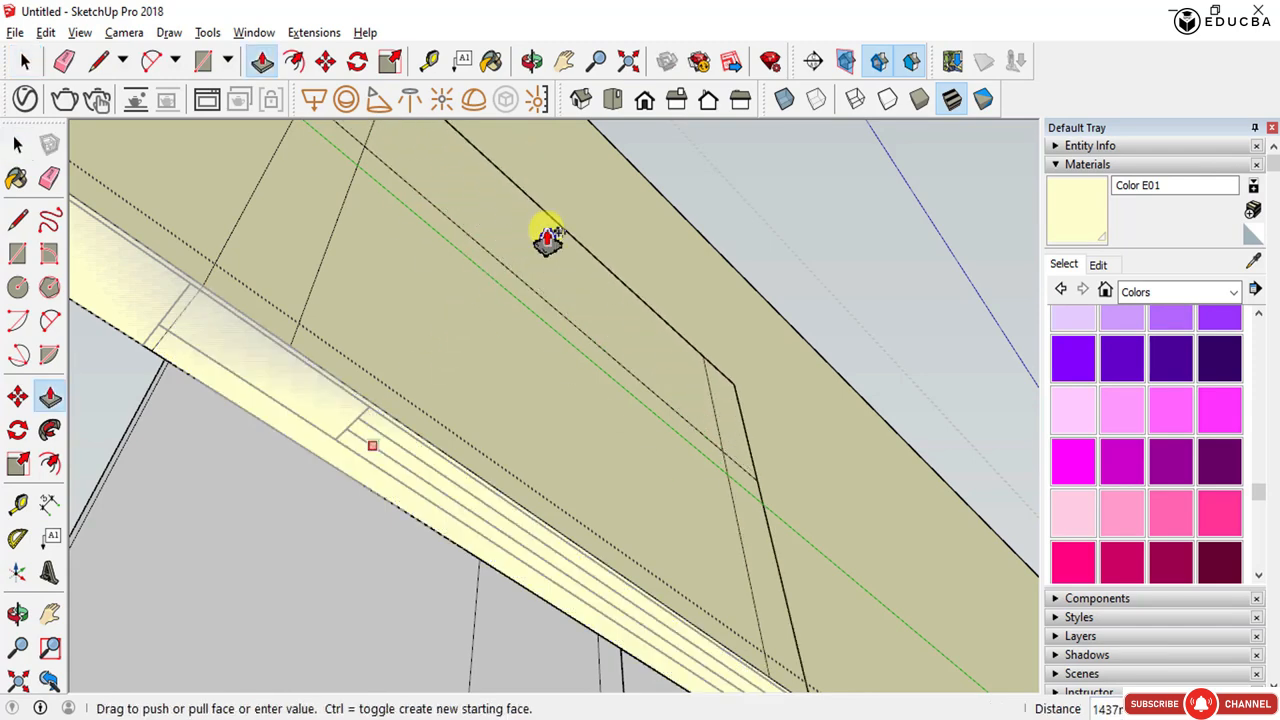
middle_click_drag(548, 240, 494, 446)
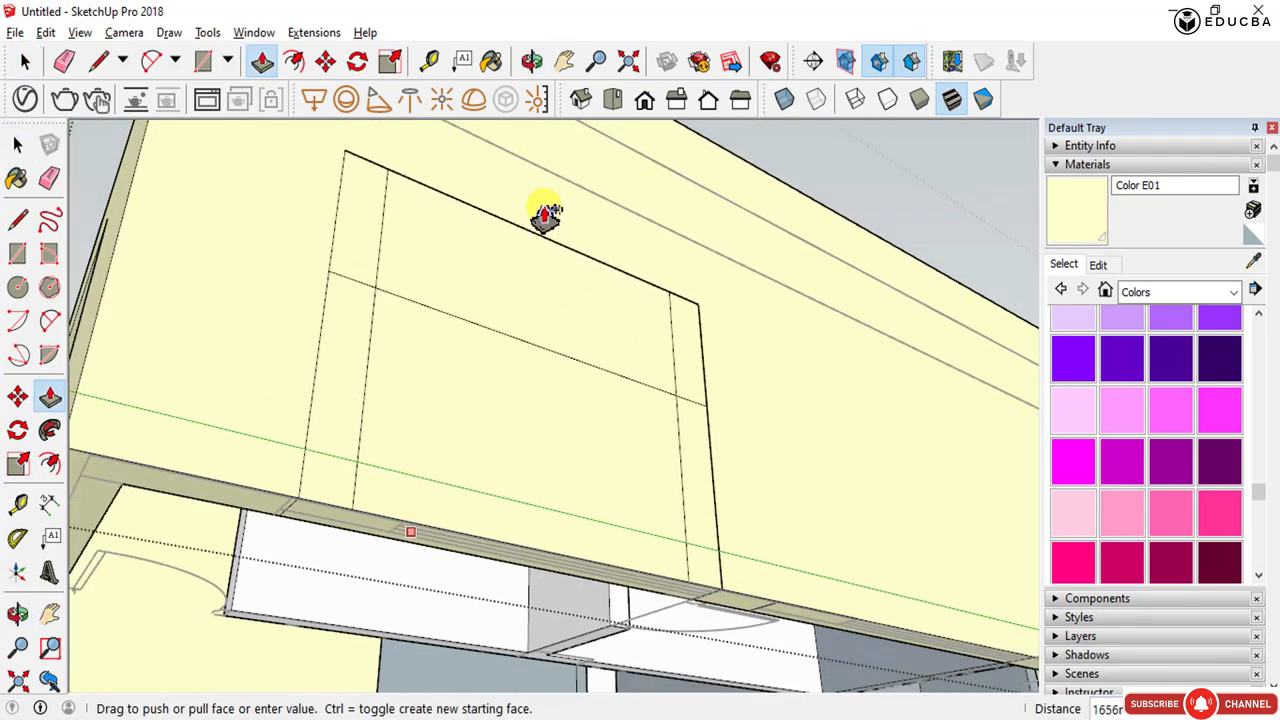
key("Return")
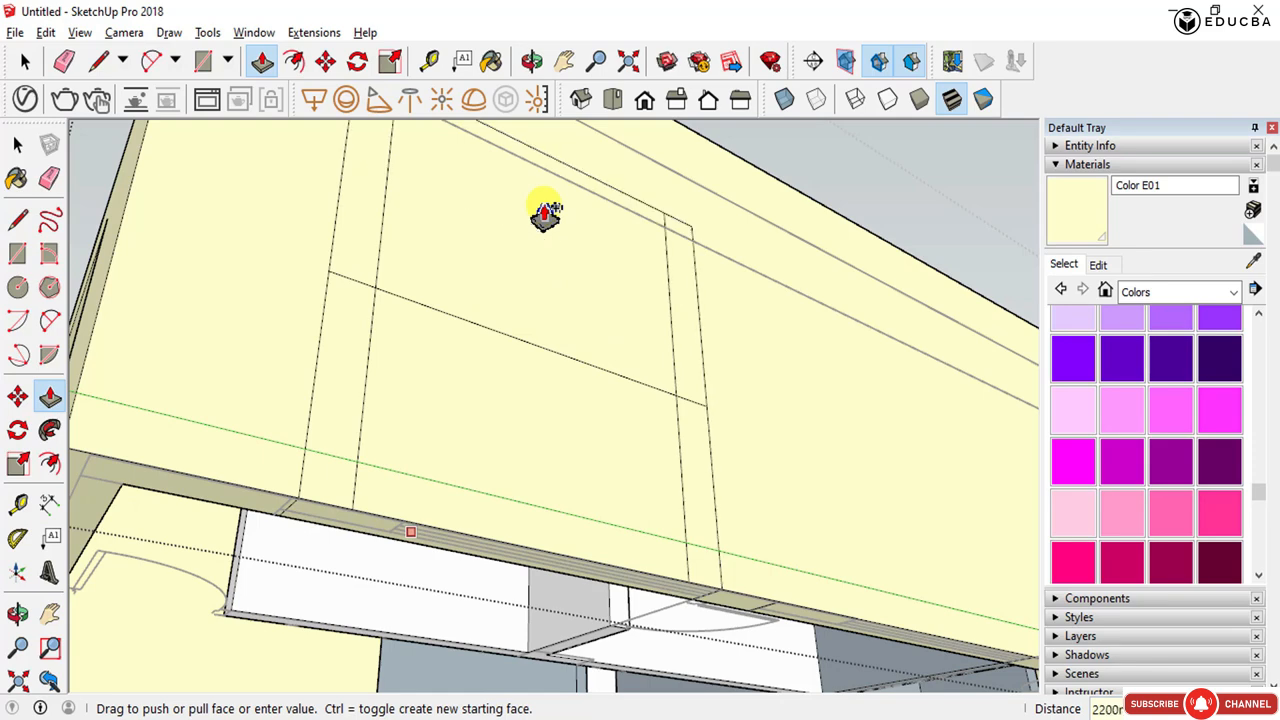
key("e")
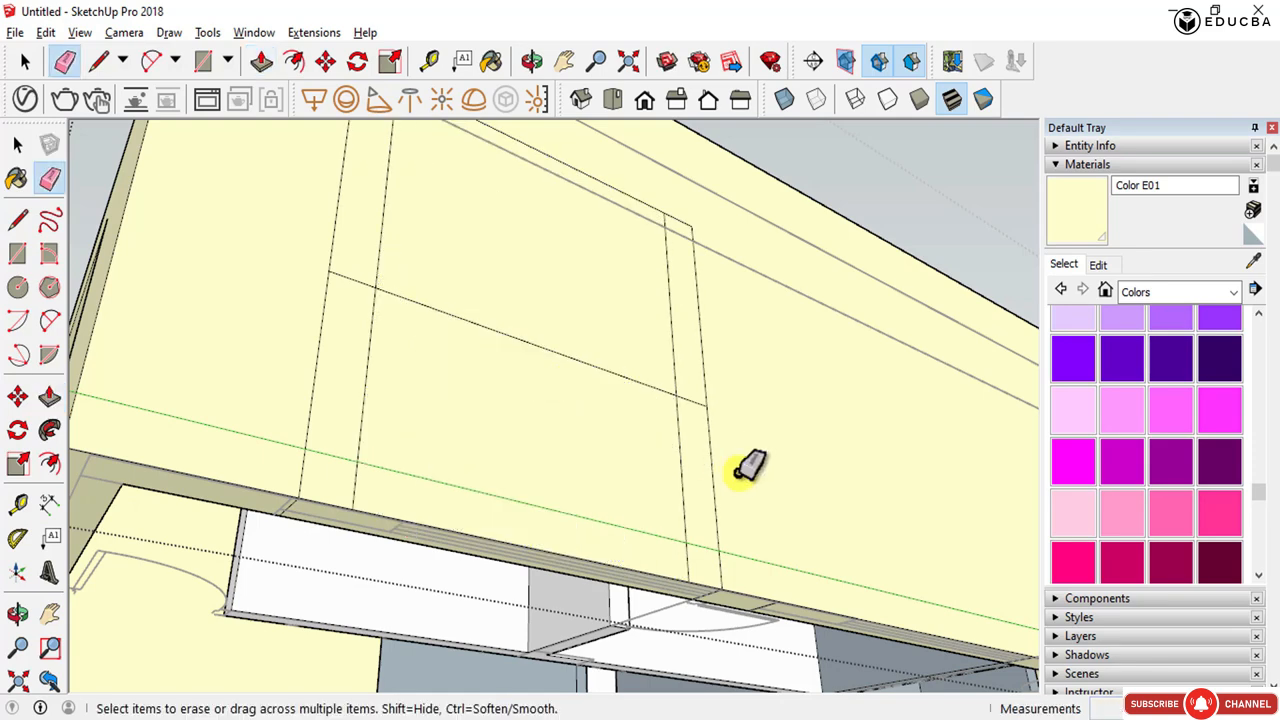
mouse_move(751, 460)
left_mouse_down()
mouse_move(623, 443)
mouse_move(350, 330)
mouse_move(382, 430)
mouse_move(305, 403)
left_mouse_up()
scroll(383, 467, "down", 1)
key("ctrl+z")
key("ctrl+z")
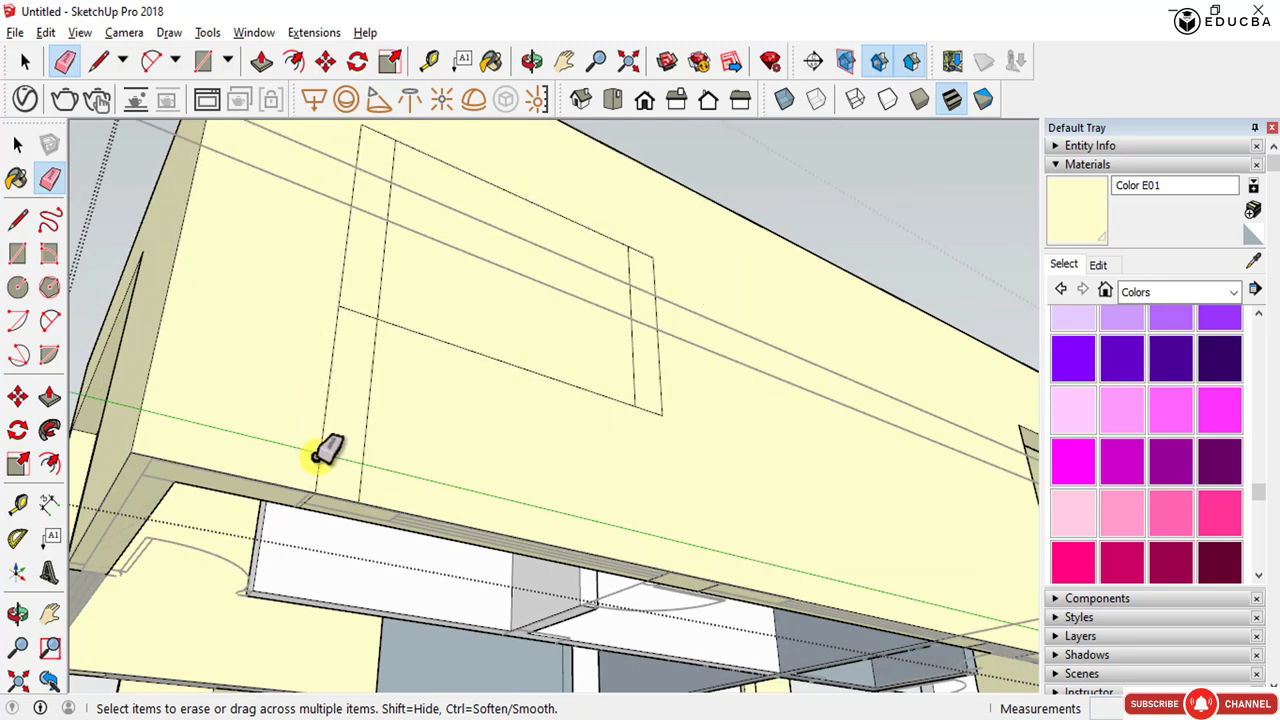
- Erase the extra edges inside the window outline on the wall face
scroll(316, 458, "up", 2)
left_click_drag(373, 480, 394, 478)
middle_click_drag(400, 472, 493, 578)
scroll(484, 582, "down", 4)
scroll(462, 403, "up", 4)
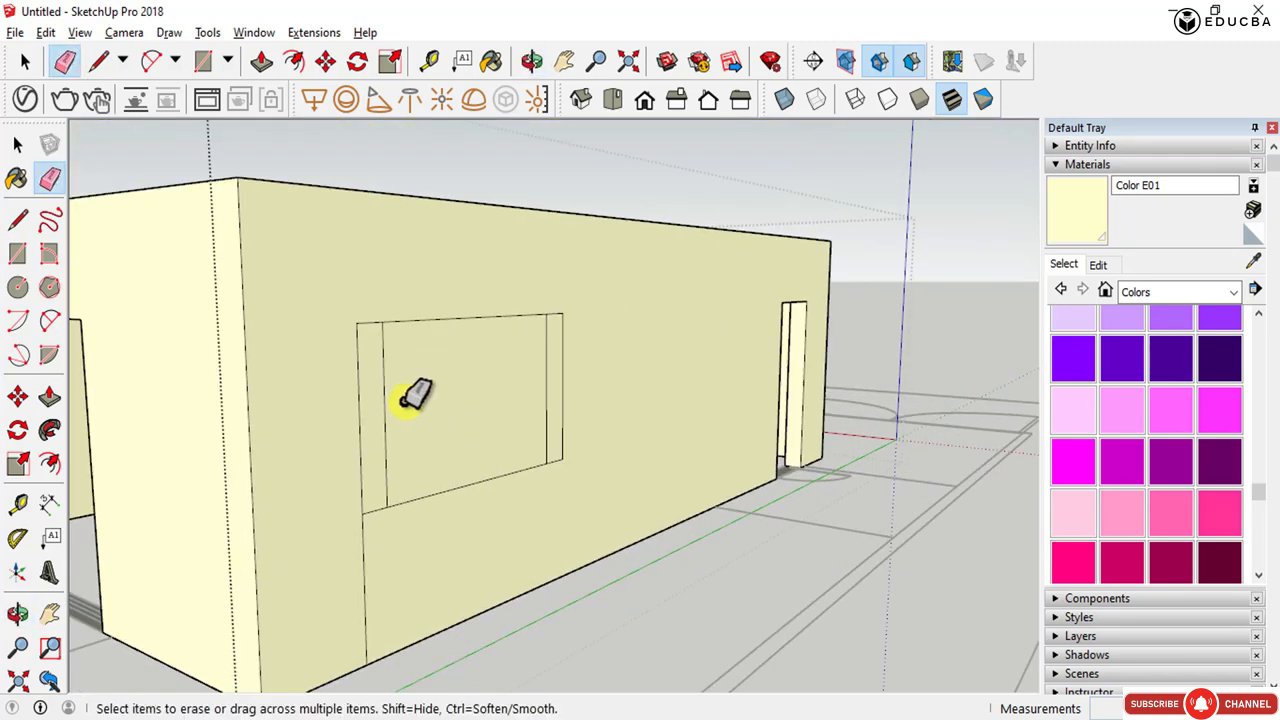
left_click_drag(408, 401, 375, 400)
- Push/pull the window face through the wall to its inner face and delete the leftover face to open the window
key("p")
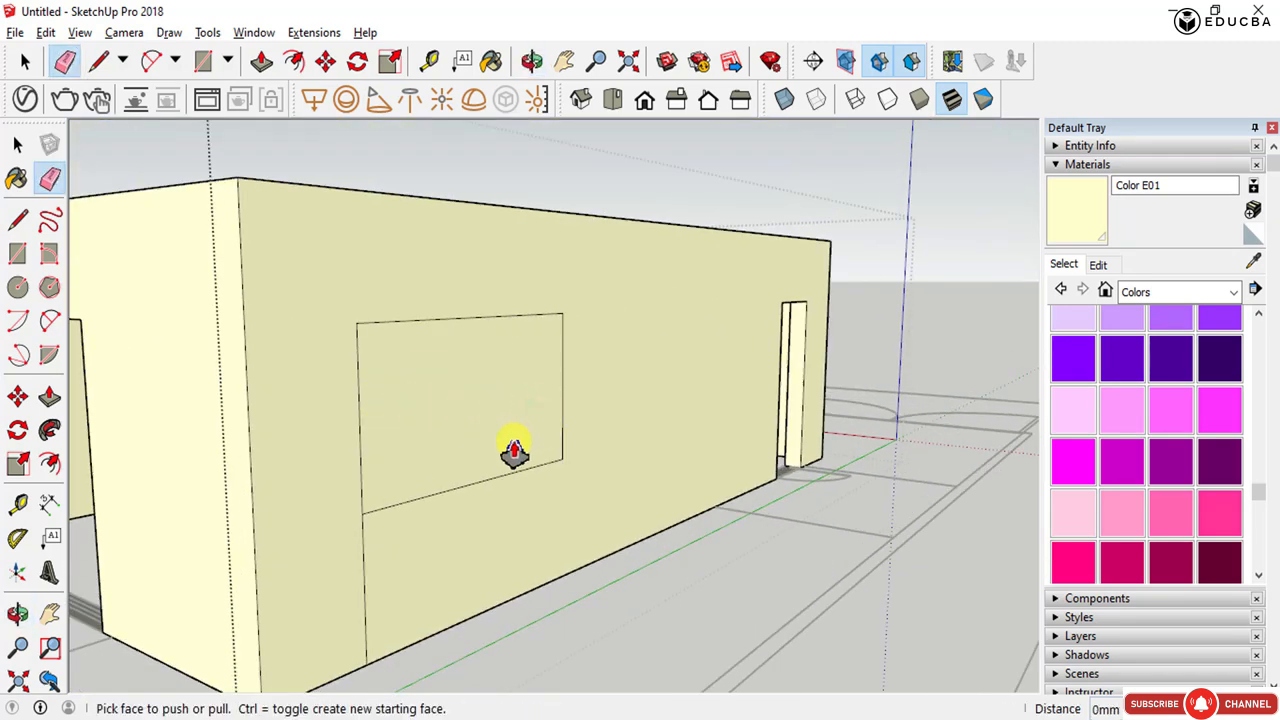
left_click(500, 443)
left_click(440, 410)
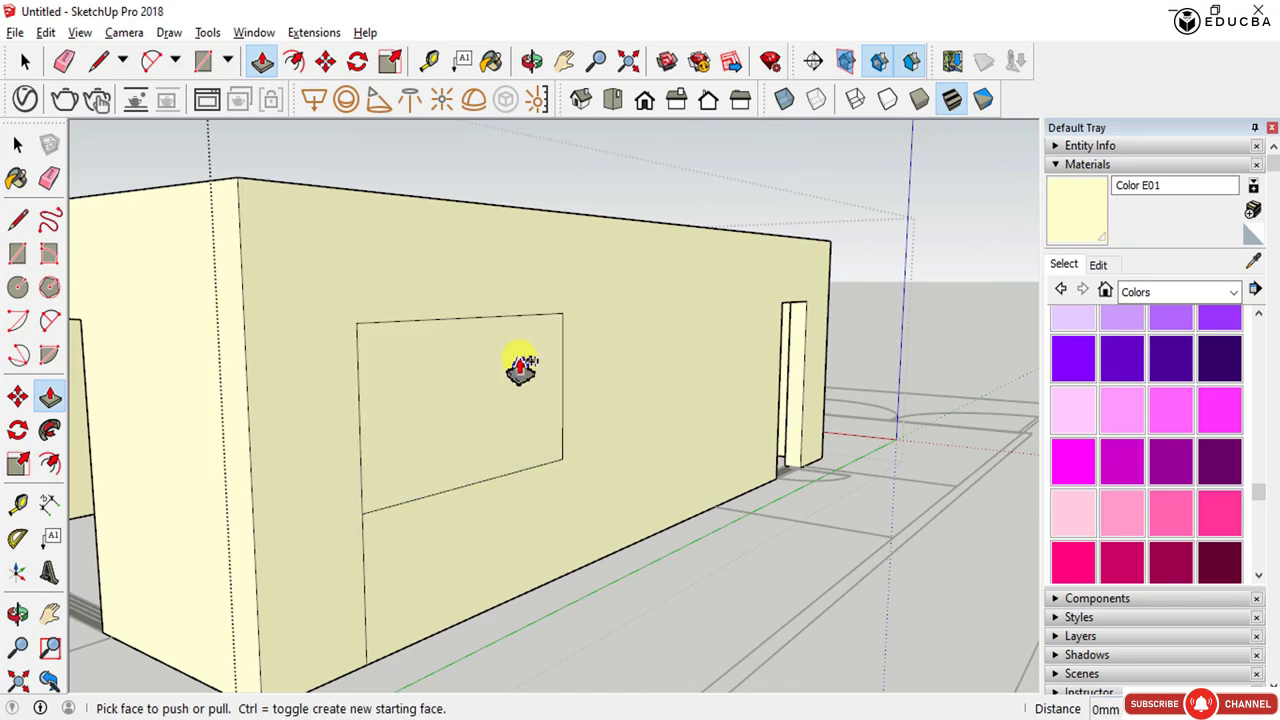
middle_click_drag(380, 331, 258, 435)
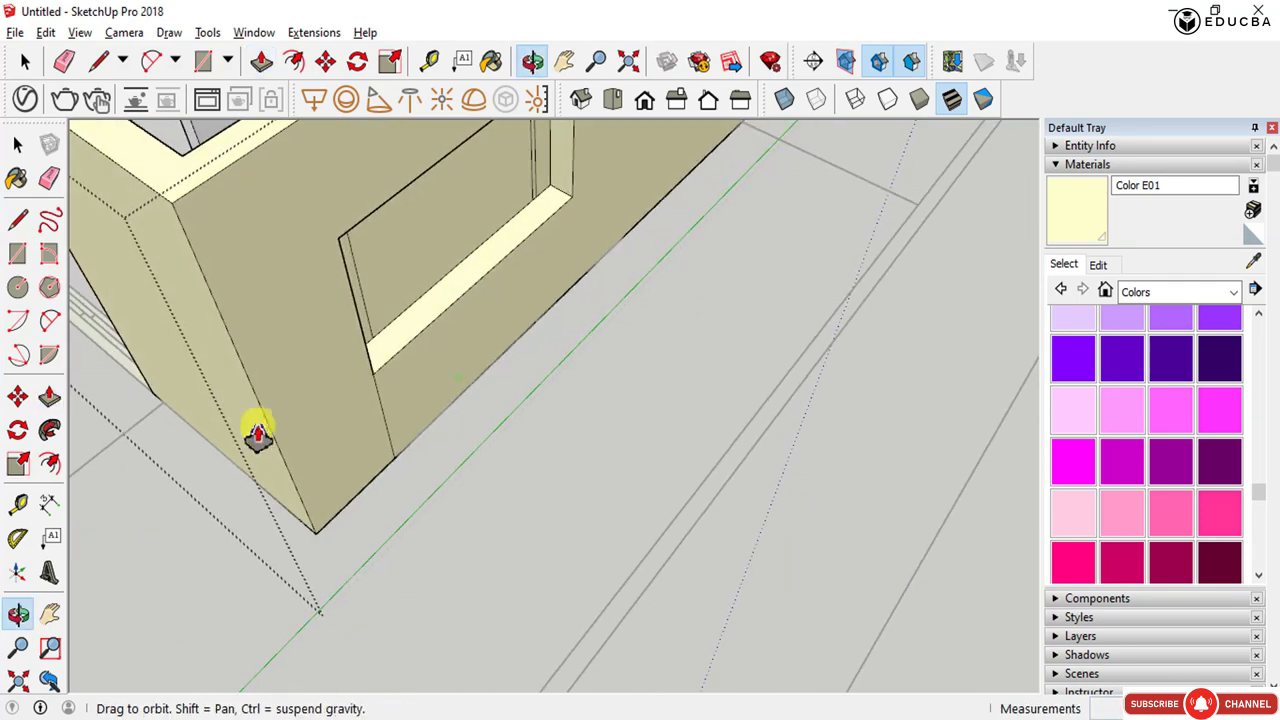
left_click(191, 164)
middle_click_drag(264, 343, 749, 314)
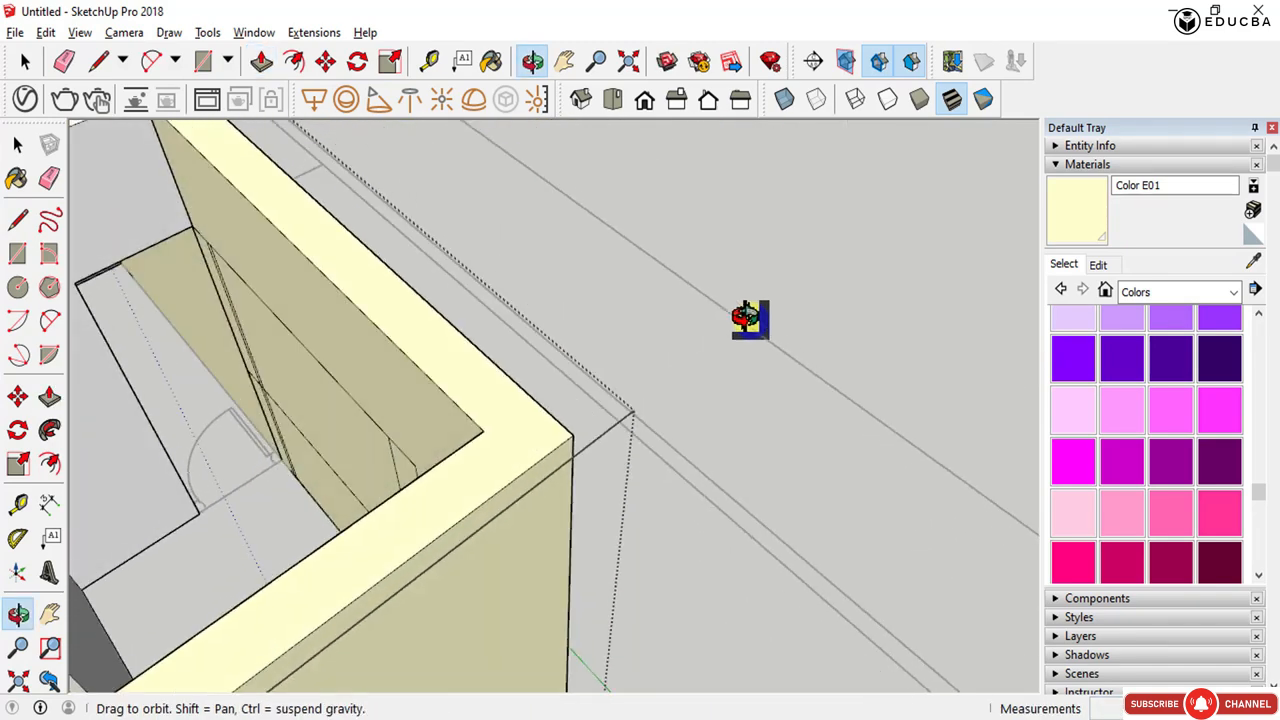
key("space")
left_click(305, 428)
key("Delete")
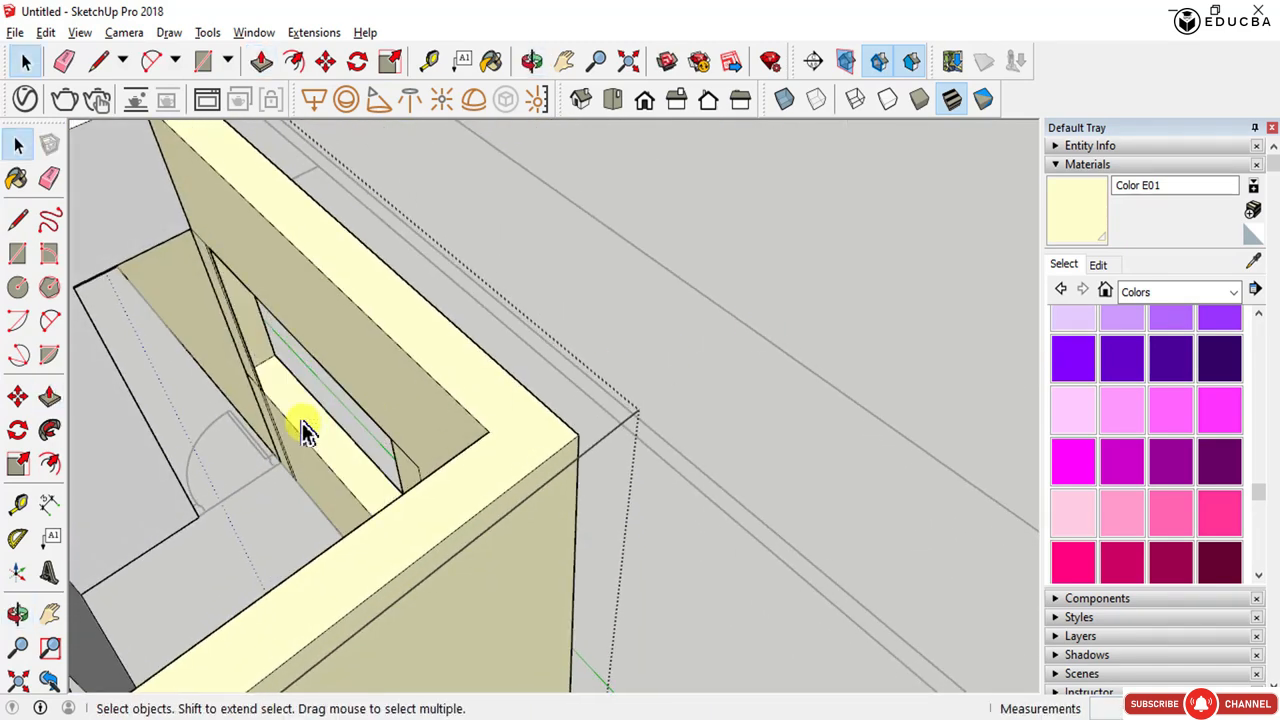
- Orbit, pan and zoom around the model to inspect the new window opening
middle_click_drag(386, 388, 580, 385)
scroll(403, 562, "down", 2)
middle_click_drag(403, 561, 343, 619)
scroll(385, 580, "up", 3)
scroll(412, 615, "up", 5)
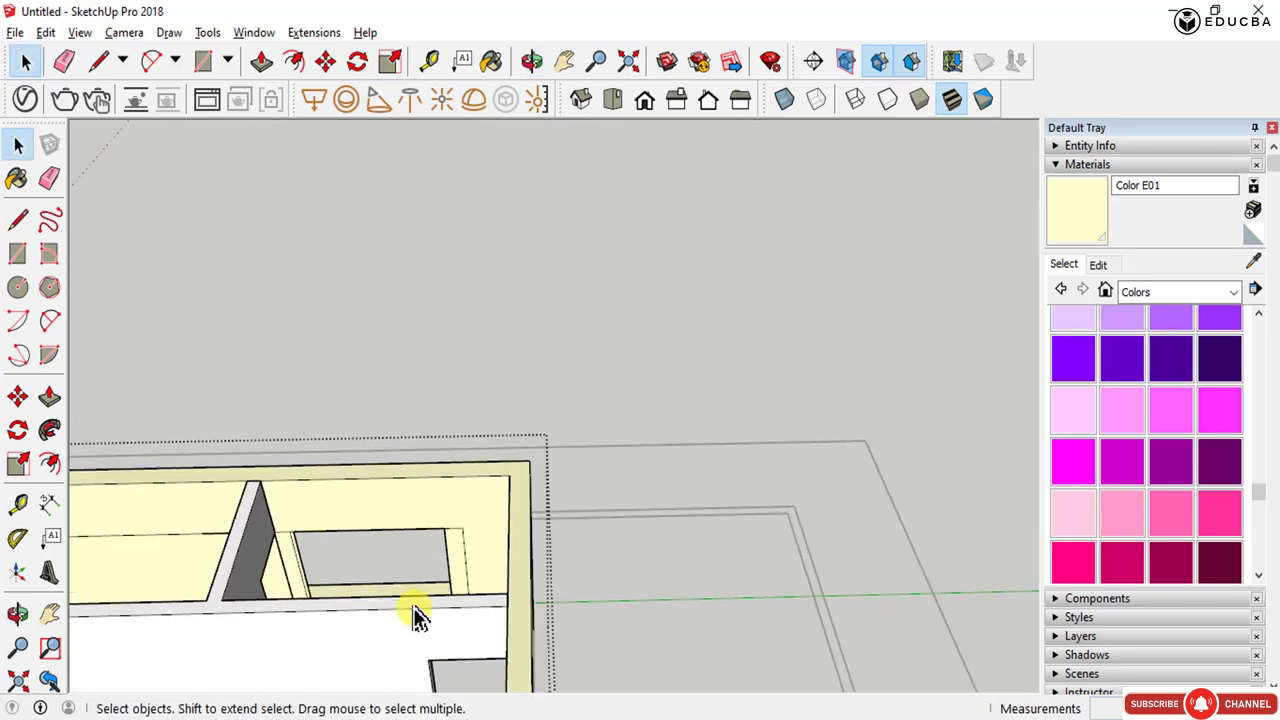
mouse_move(414, 591)
middle_mouse_down()
mouse_move(414, 580)
mouse_move(673, 598)
mouse_move(737, 571)
mouse_move(651, 566)
middle_mouse_up()
key("e")
scroll(626, 528, "up", 4)
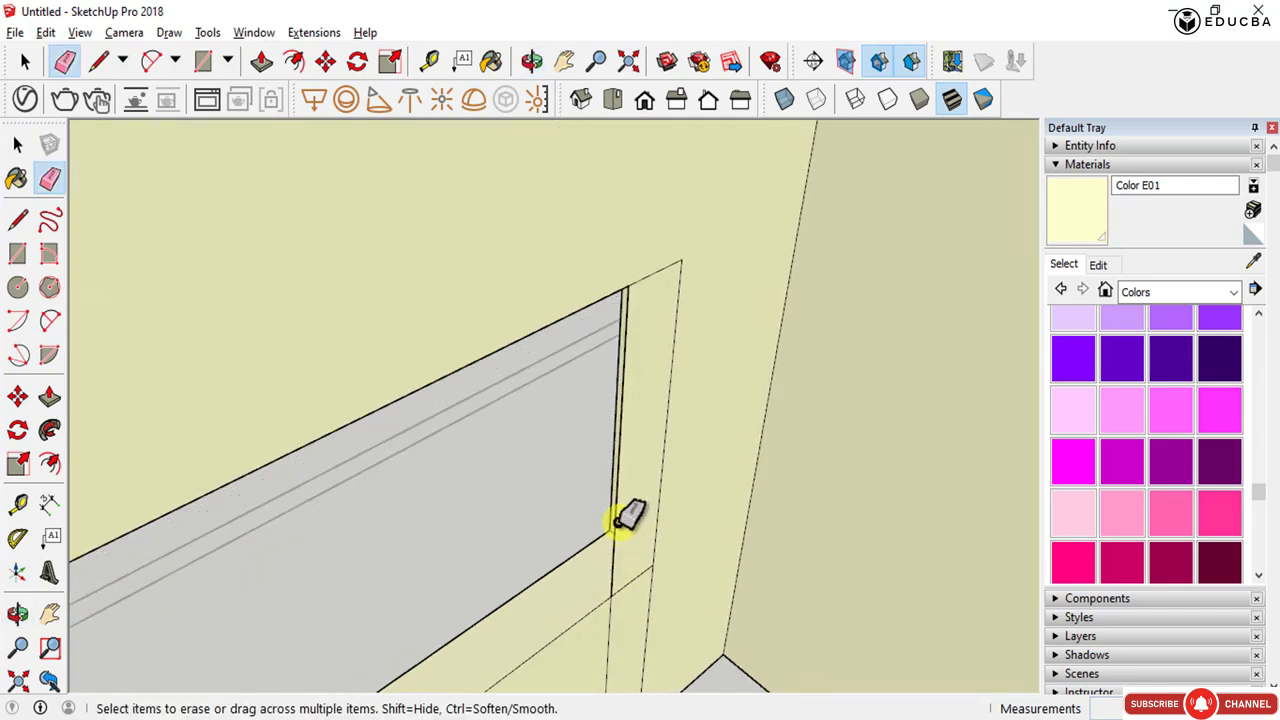
key("space")
scroll(614, 516, "down", 3)
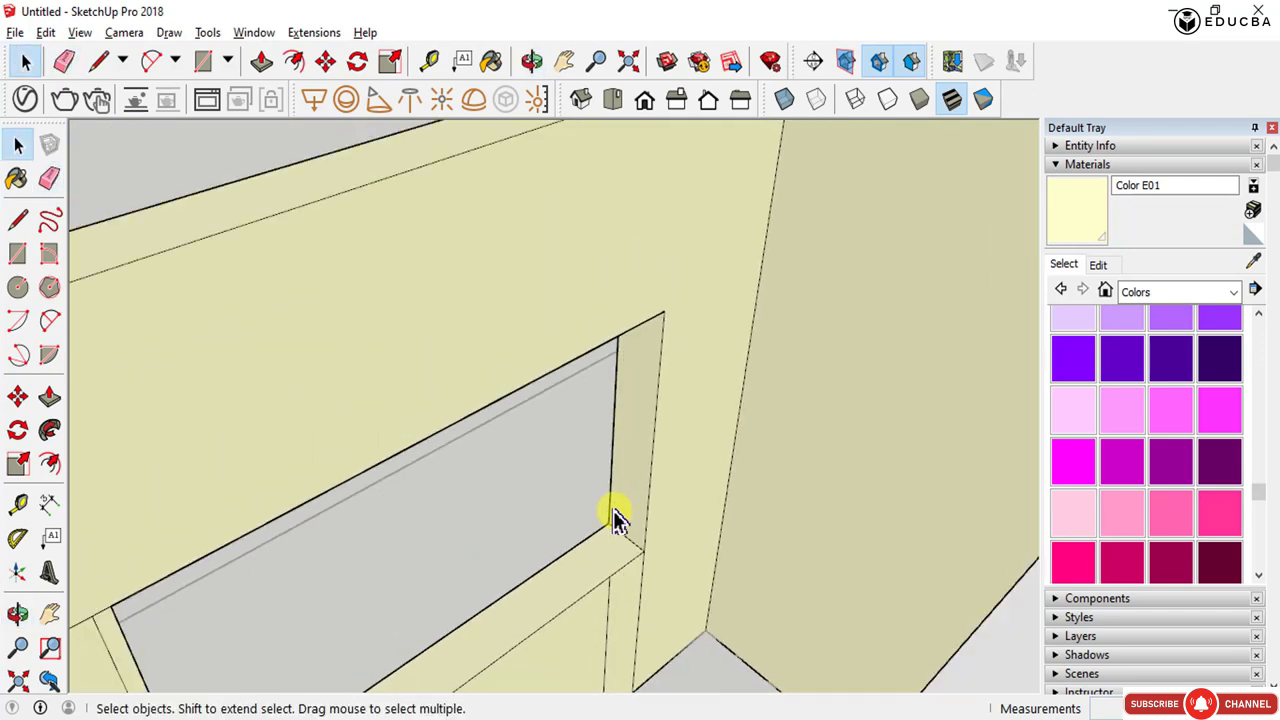
middle_click_drag(614, 514, 760, 512)
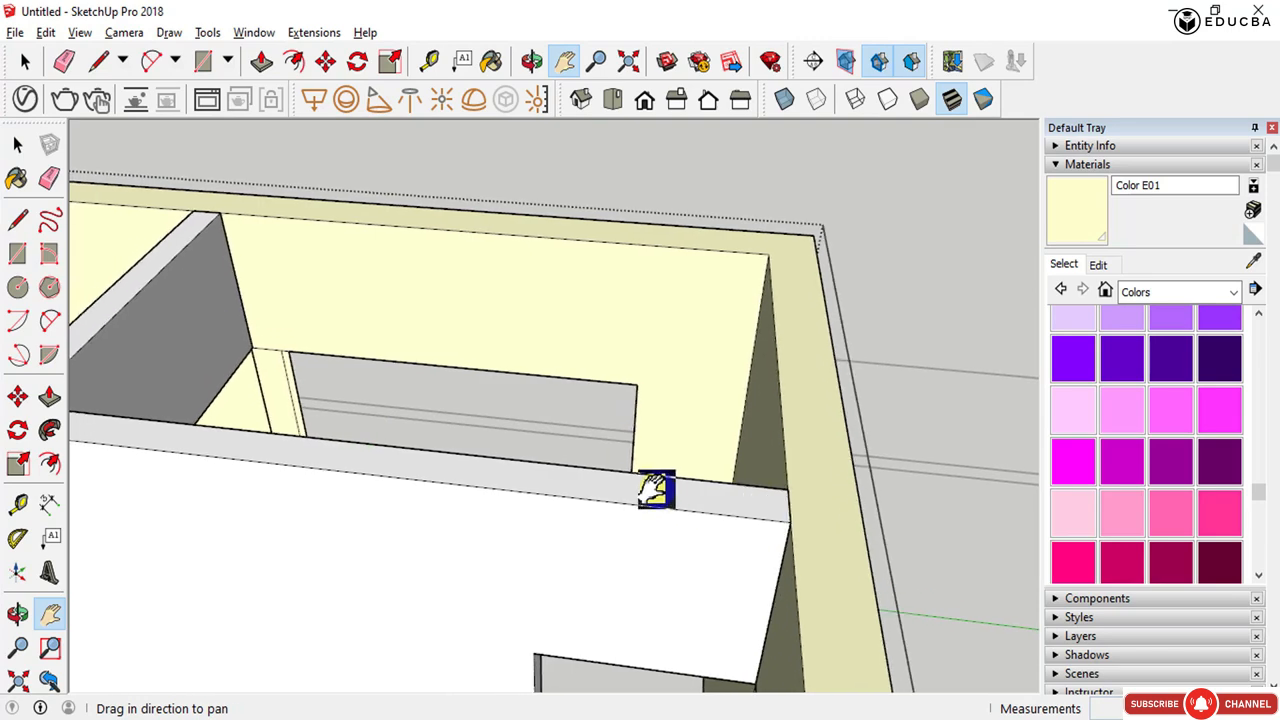
scroll(529, 354, "up", 3)
middle_click_drag(540, 318, 551, 334)
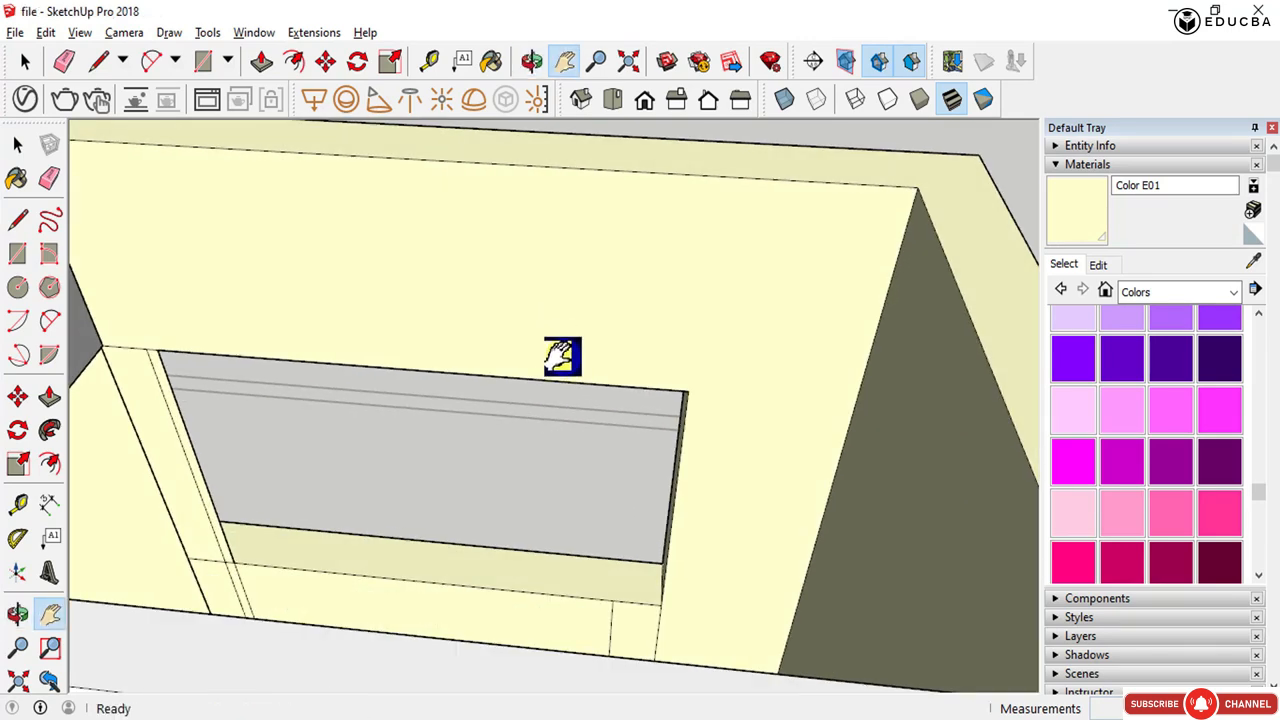
scroll(563, 357, "down", 4)
middle_click_drag(625, 371, 66, 418)
scroll(366, 437, "down", 2)
middle_click_drag(366, 437, 150, 383)
scroll(596, 249, "up", 4)
scroll(597, 249, "down", 4)
middle_click_drag(598, 249, 680, 69)
scroll(650, 185, "up", 4)
middle_click_drag(601, 325, 585, 177)
key("space")
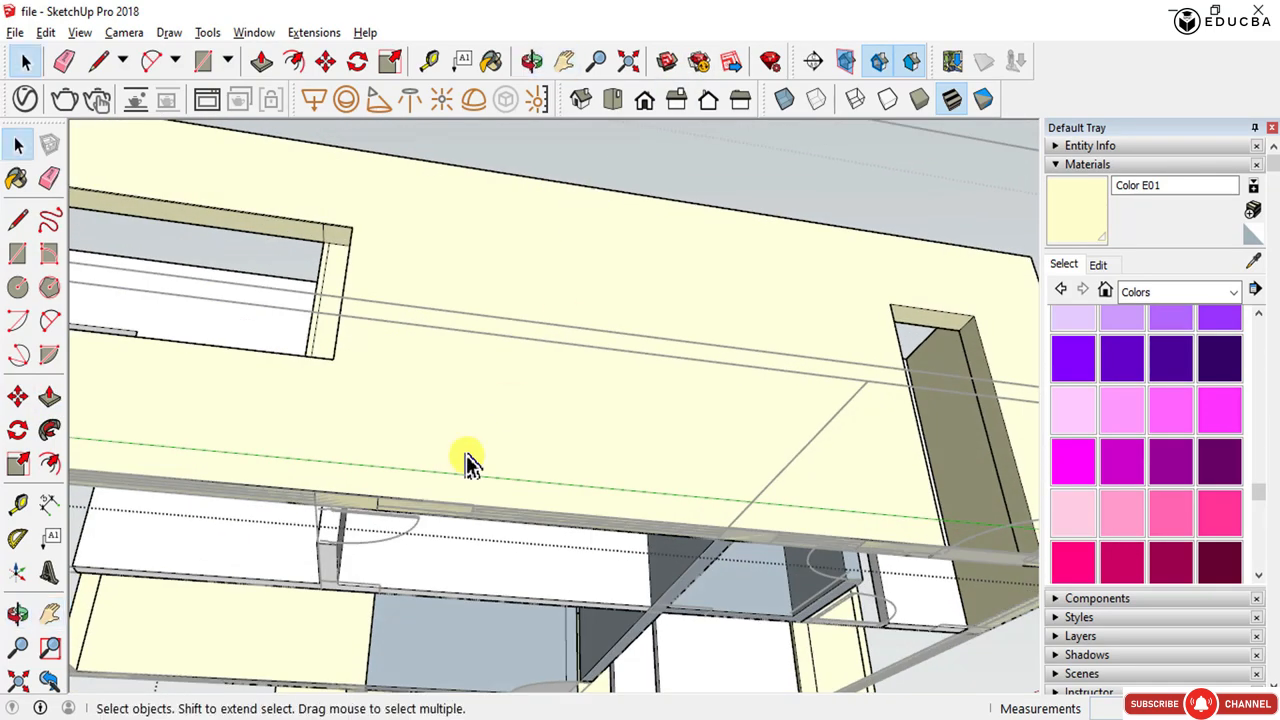
- Push/pull the strip sections of the next wall up 1000 mm and 2200 mm to outline another opening
scroll(462, 520, "up", 2)
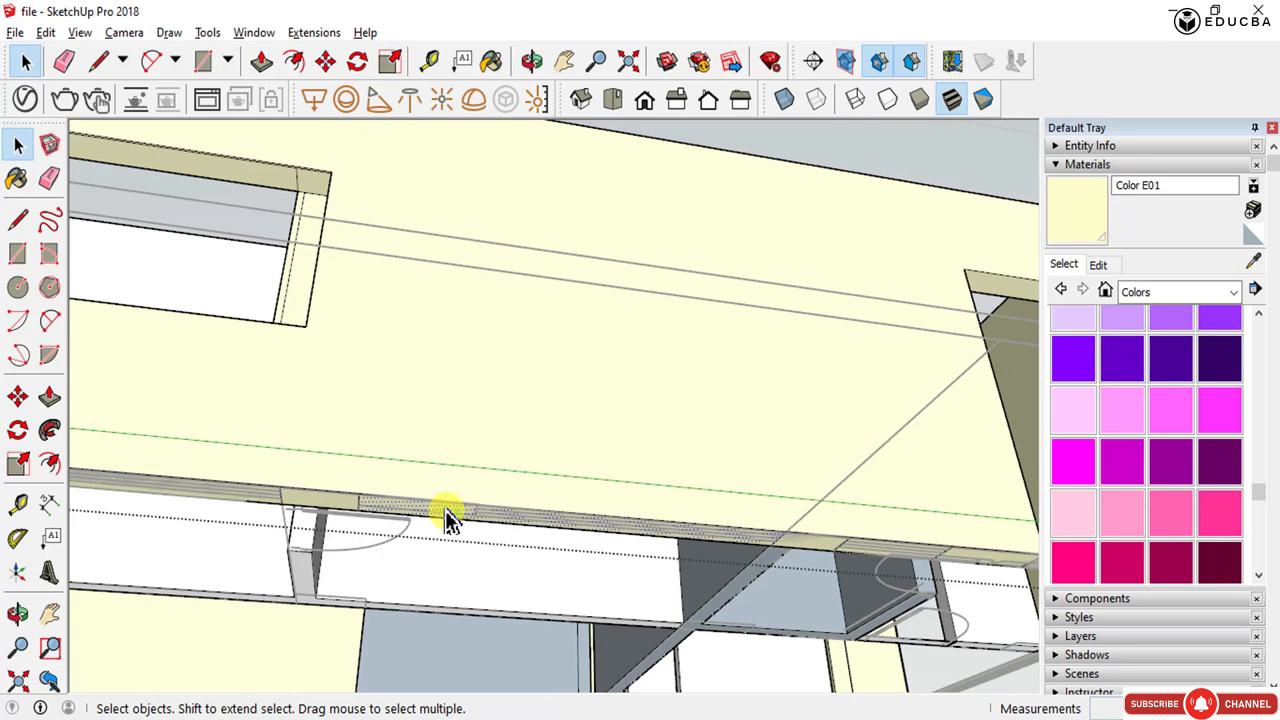
left_click(445, 510)
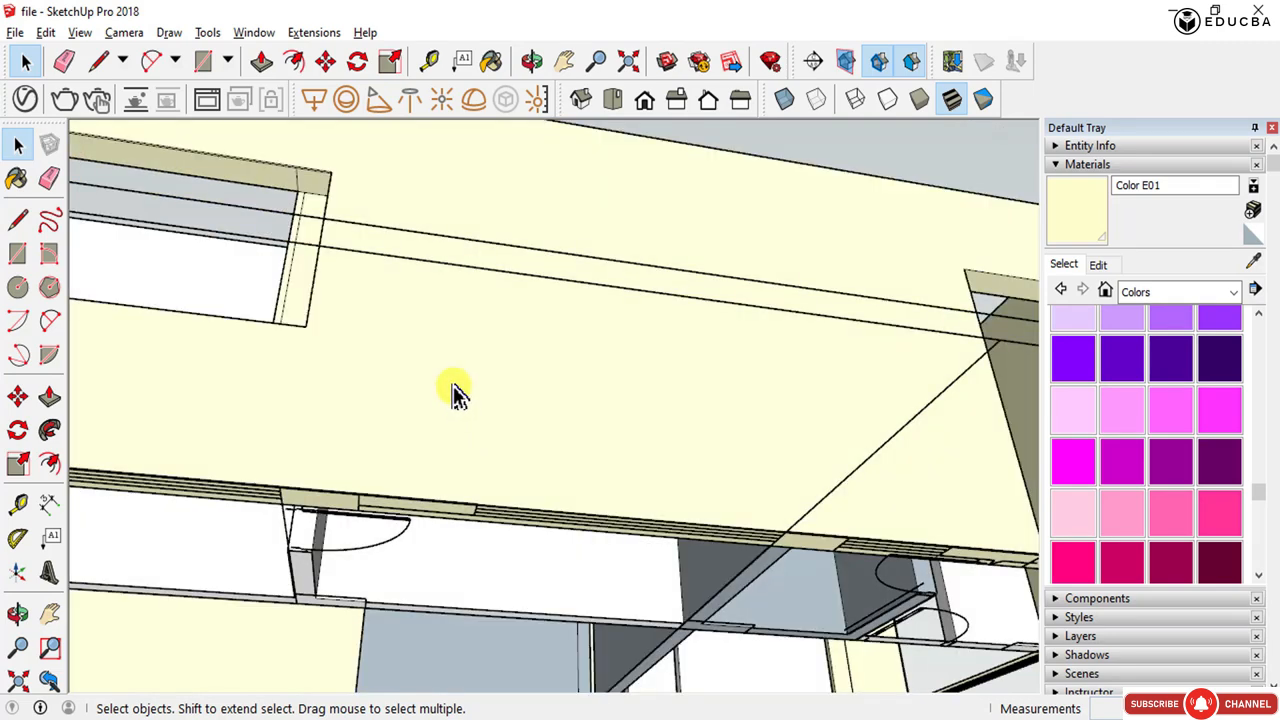
double_click(455, 393)
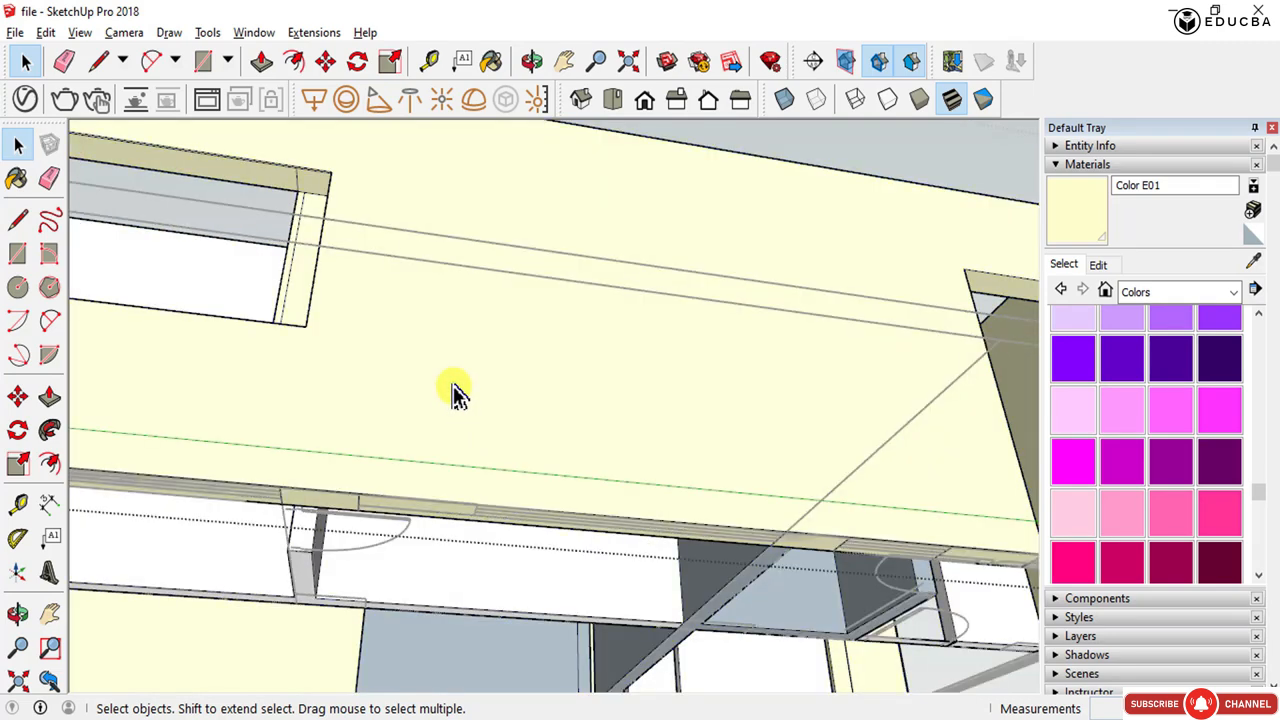
key("p")
left_click_drag(373, 443, 309, 327)
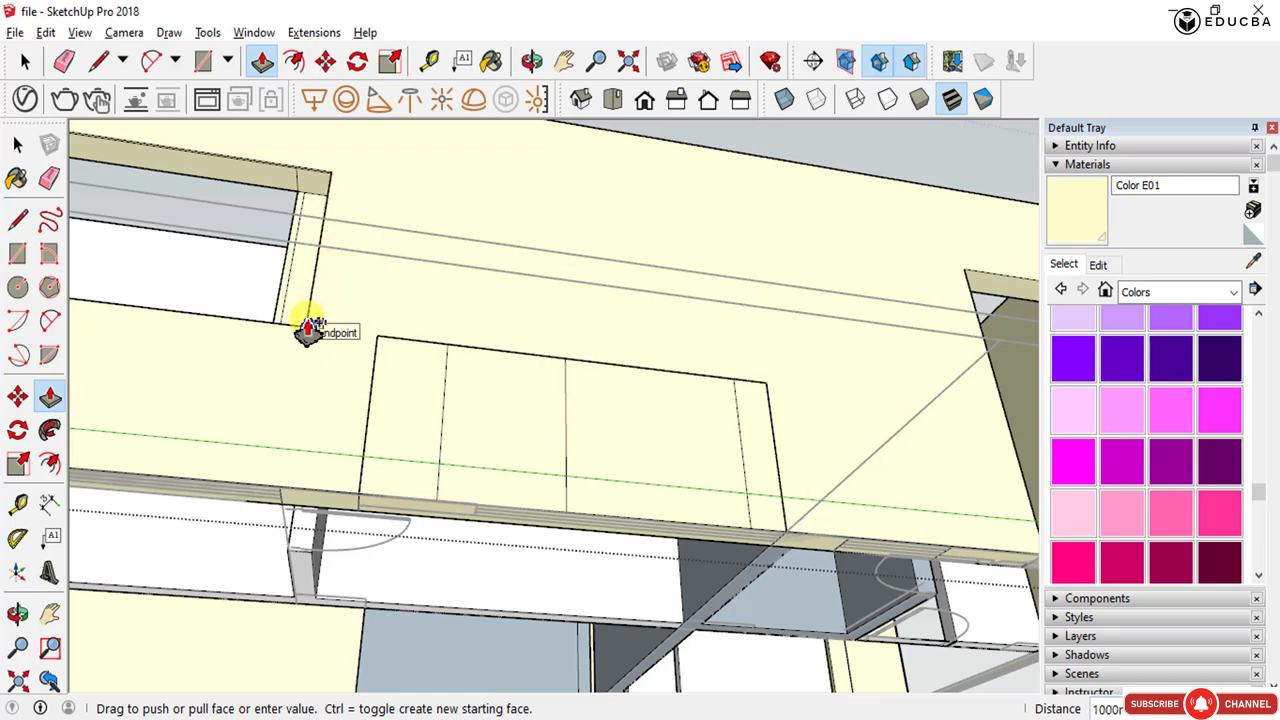
left_click_drag(309, 327, 309, 325)
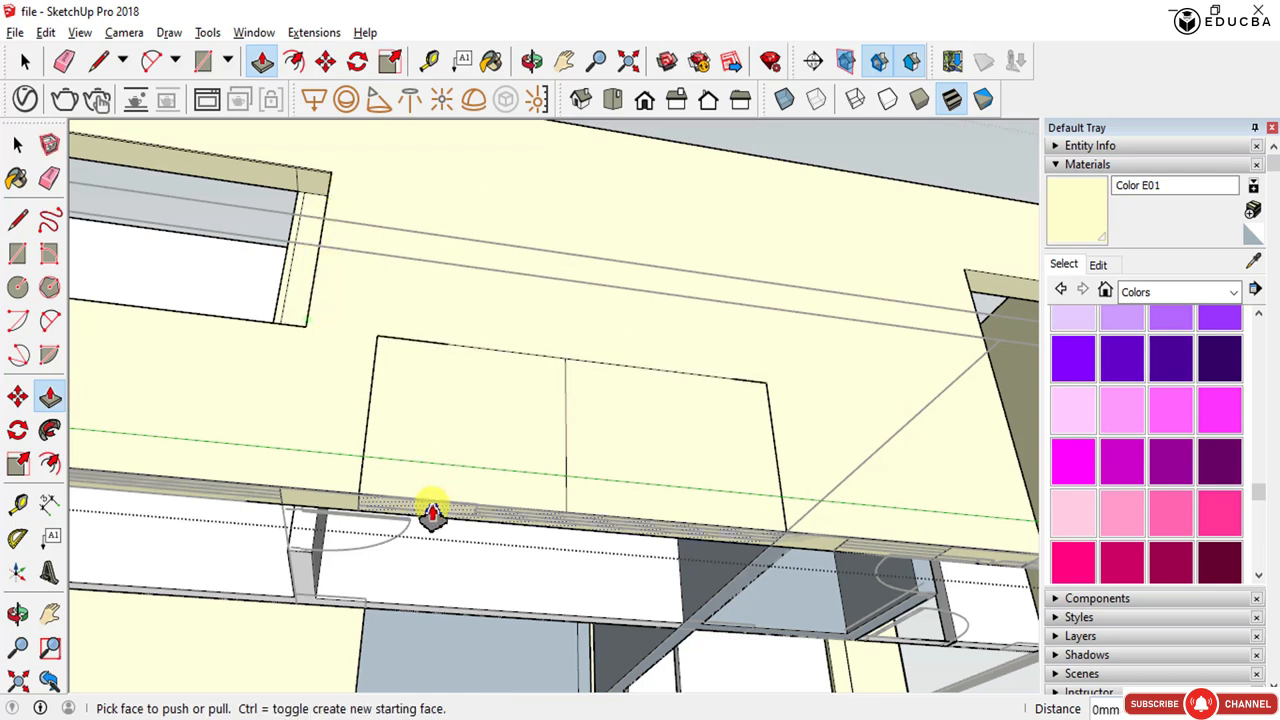
left_click_drag(432, 514, 333, 181)
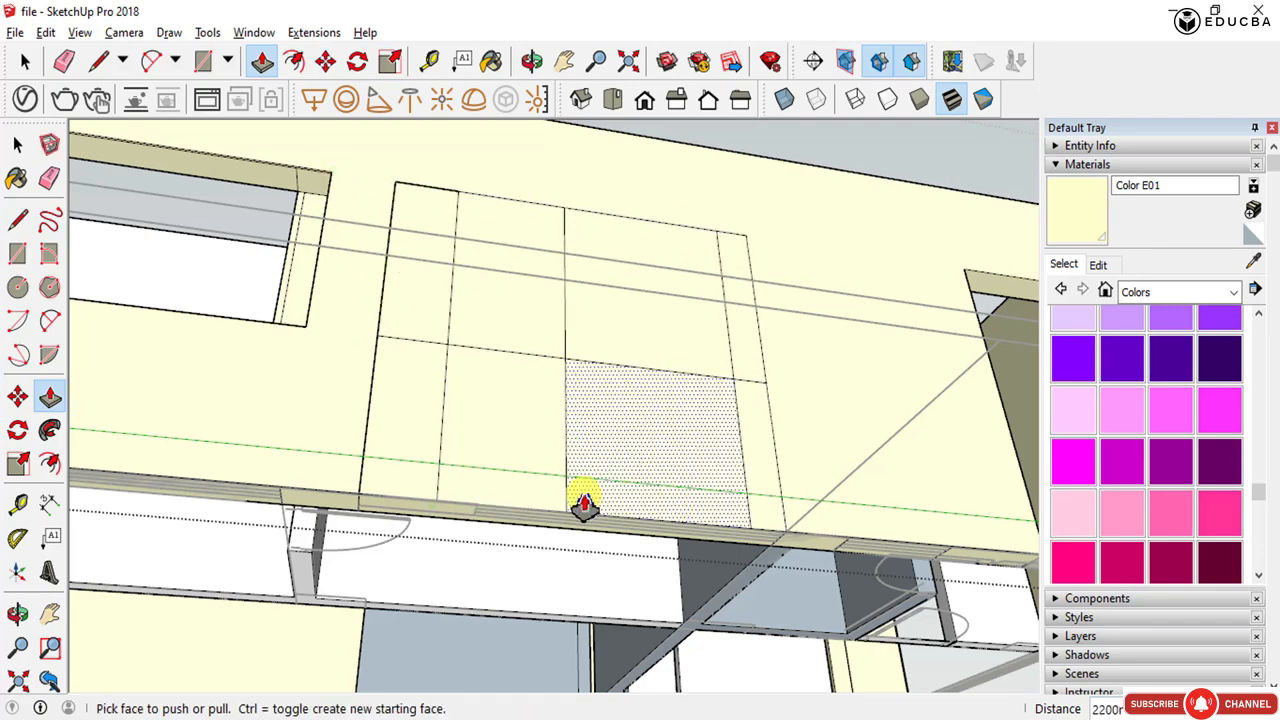
- Erase the dividing edges inside the new opening outline on the wall, then undo the last two changes
middle_click_drag(585, 473, 540, 280)
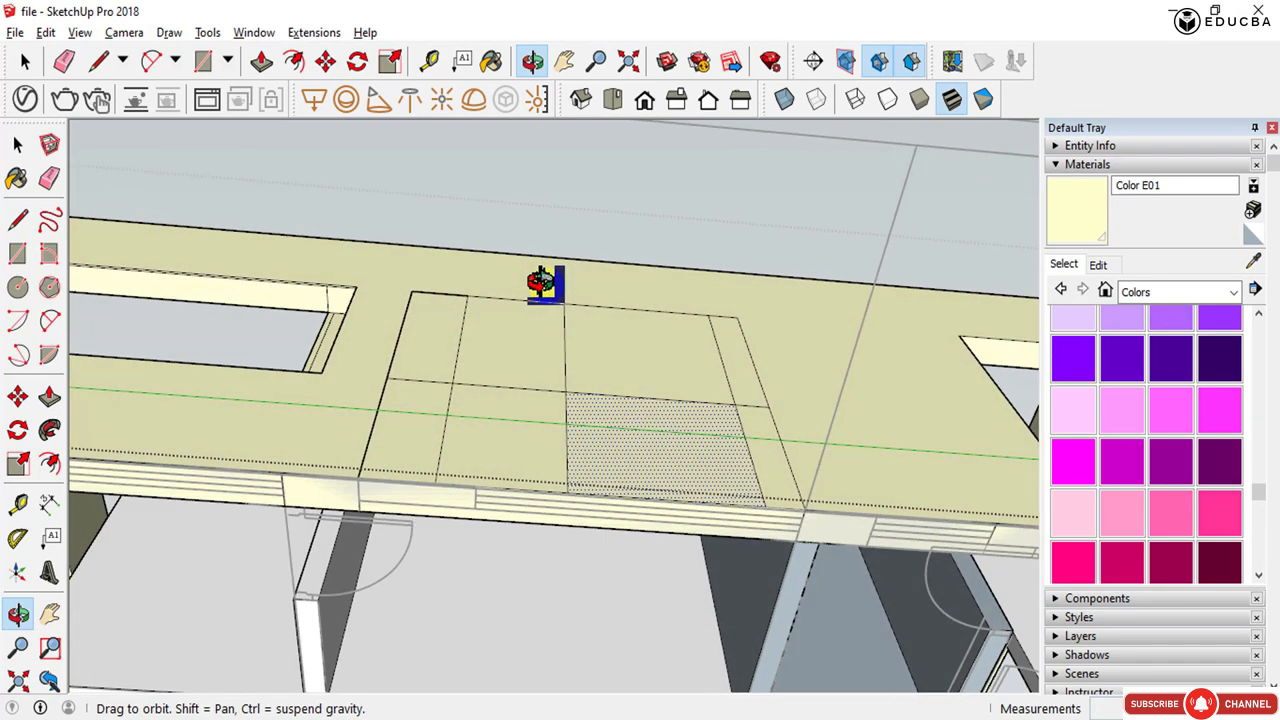
scroll(528, 408, "up", 1)
key("e")
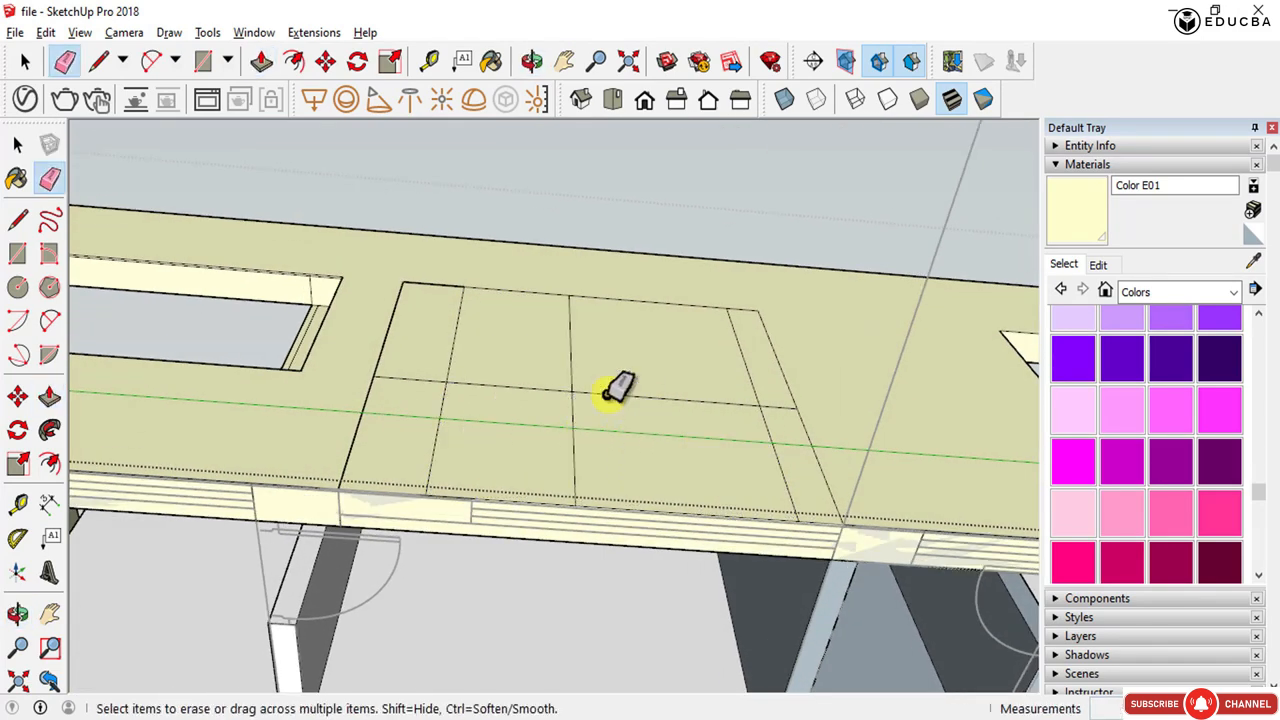
mouse_move(607, 398)
left_mouse_down()
mouse_move(494, 368)
mouse_move(441, 392)
left_mouse_up()
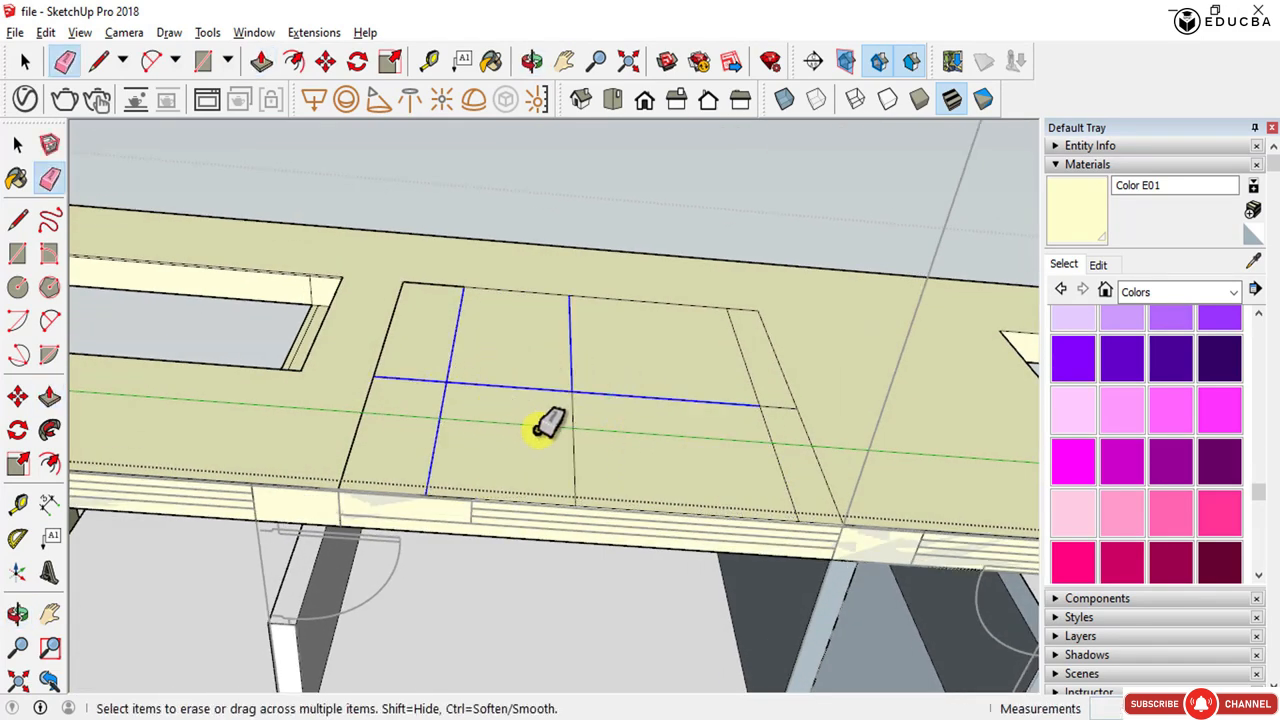
key("Escape")
left_click_drag(362, 424, 664, 444)
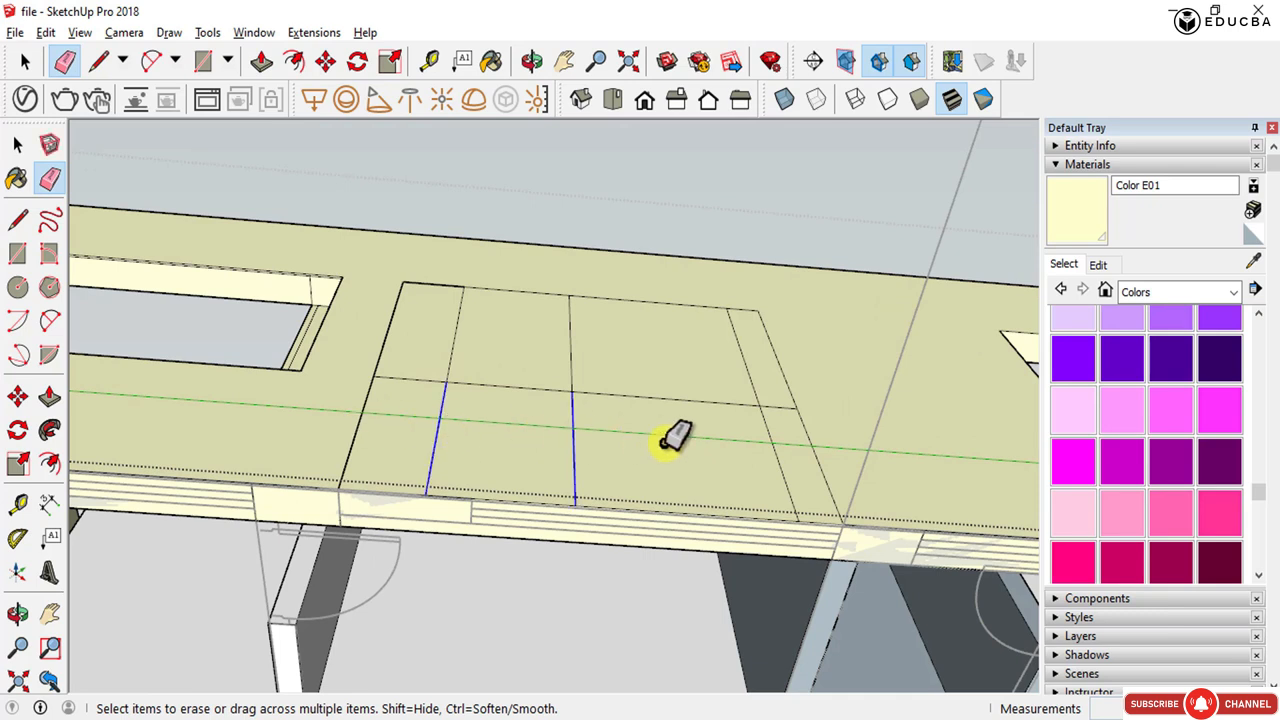
mouse_move(785, 447)
left_mouse_down()
mouse_move(797, 443)
mouse_move(440, 415)
left_mouse_up()
key("ctrl+z")
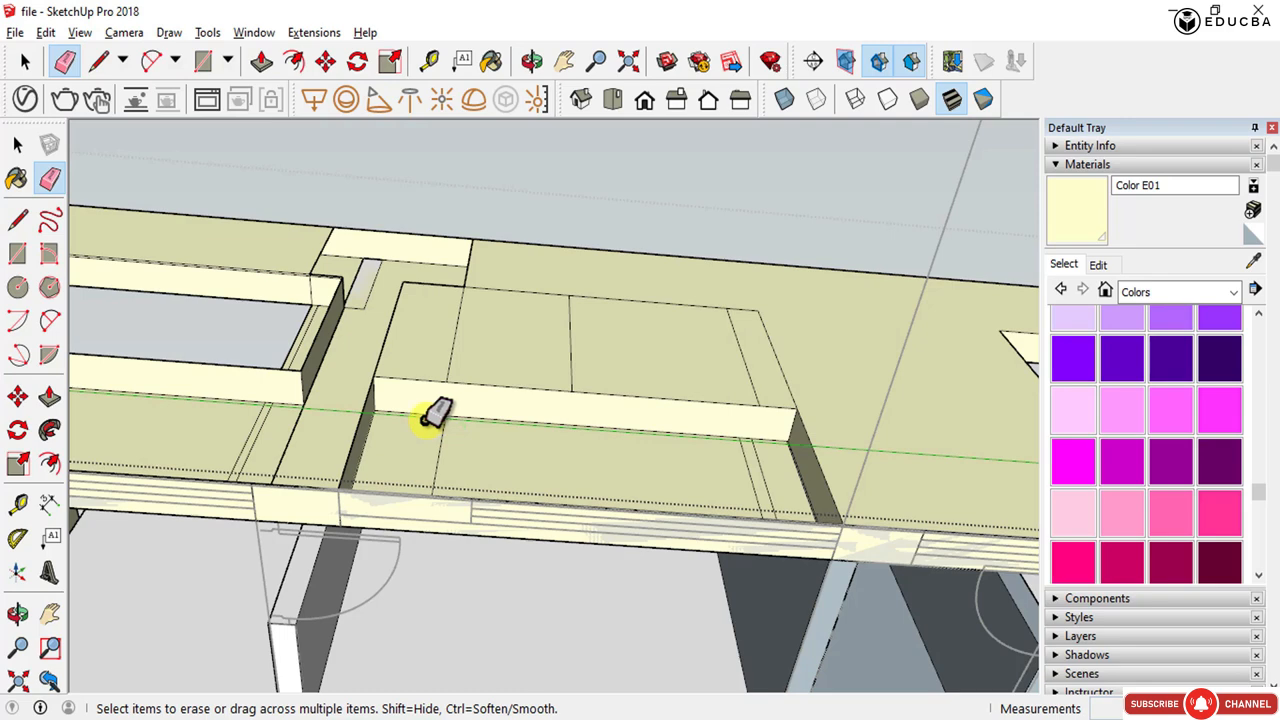
key("ctrl+z")
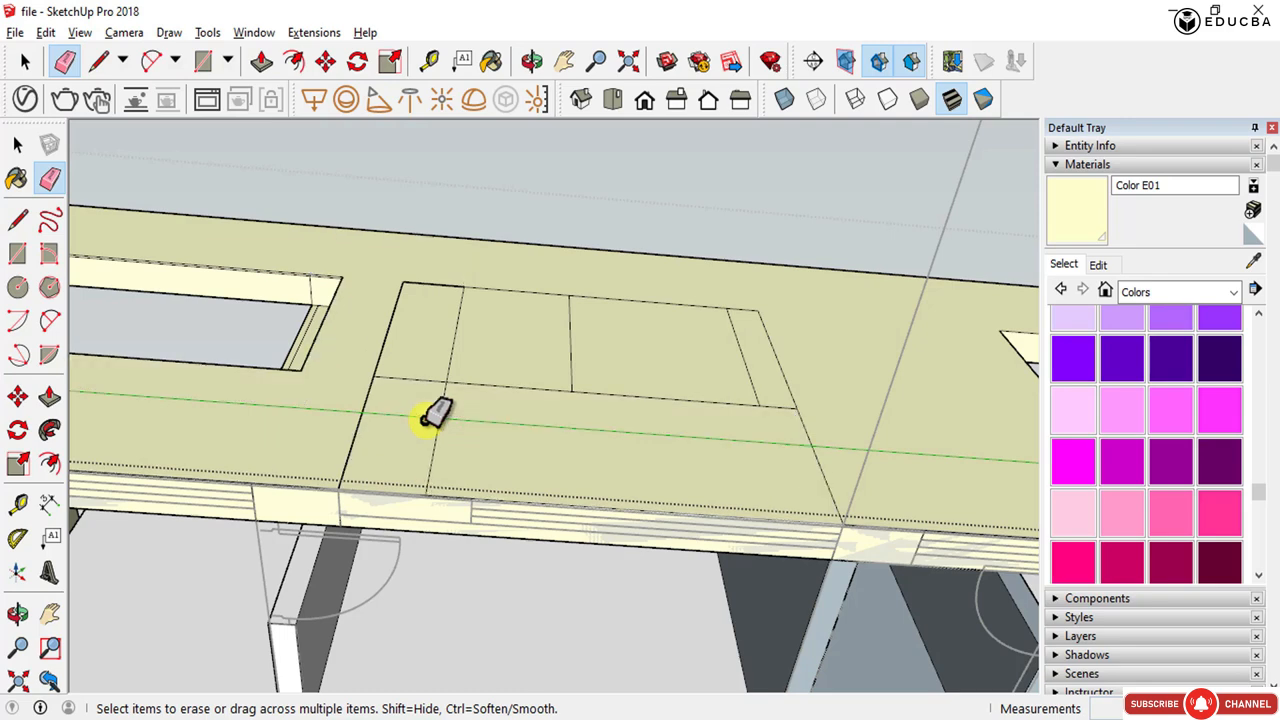
- Erase the remaining inner edges so the opening outline becomes a single face
mouse_move(430, 415)
middle_mouse_down()
mouse_move(437, 463)
mouse_move(497, 370)
mouse_move(457, 643)
middle_mouse_up()
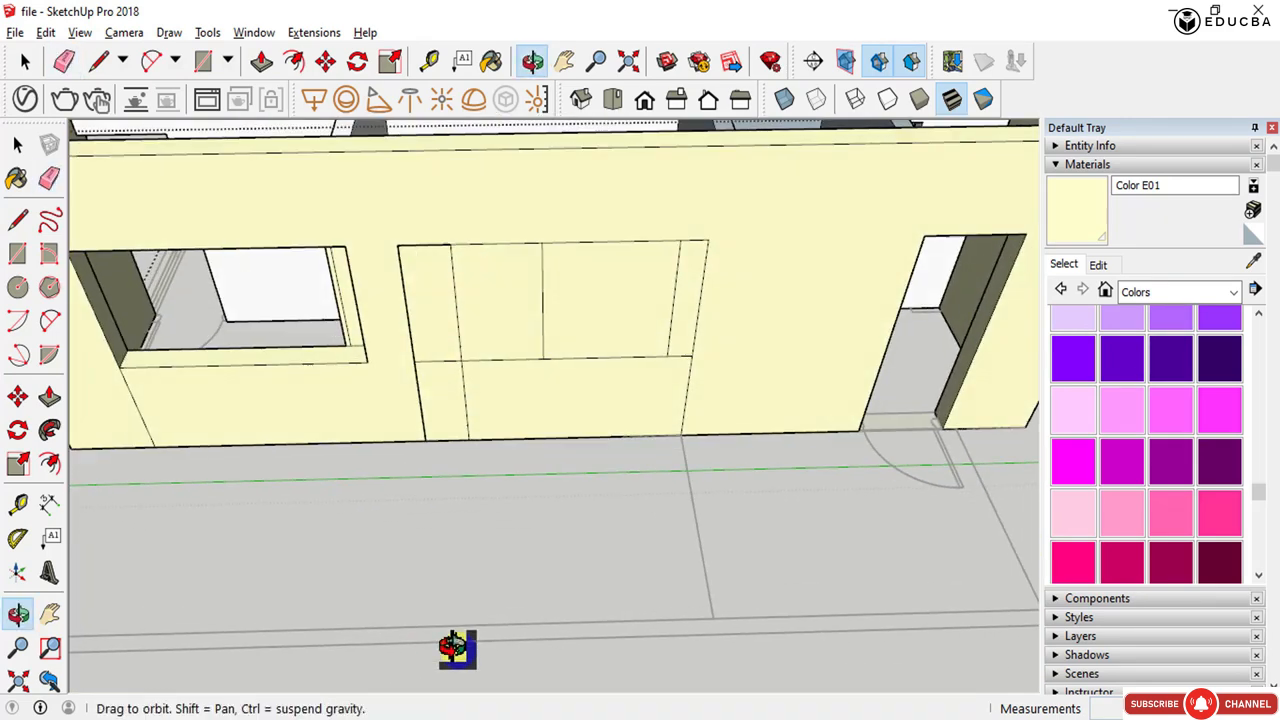
scroll(700, 400, "up", 2)
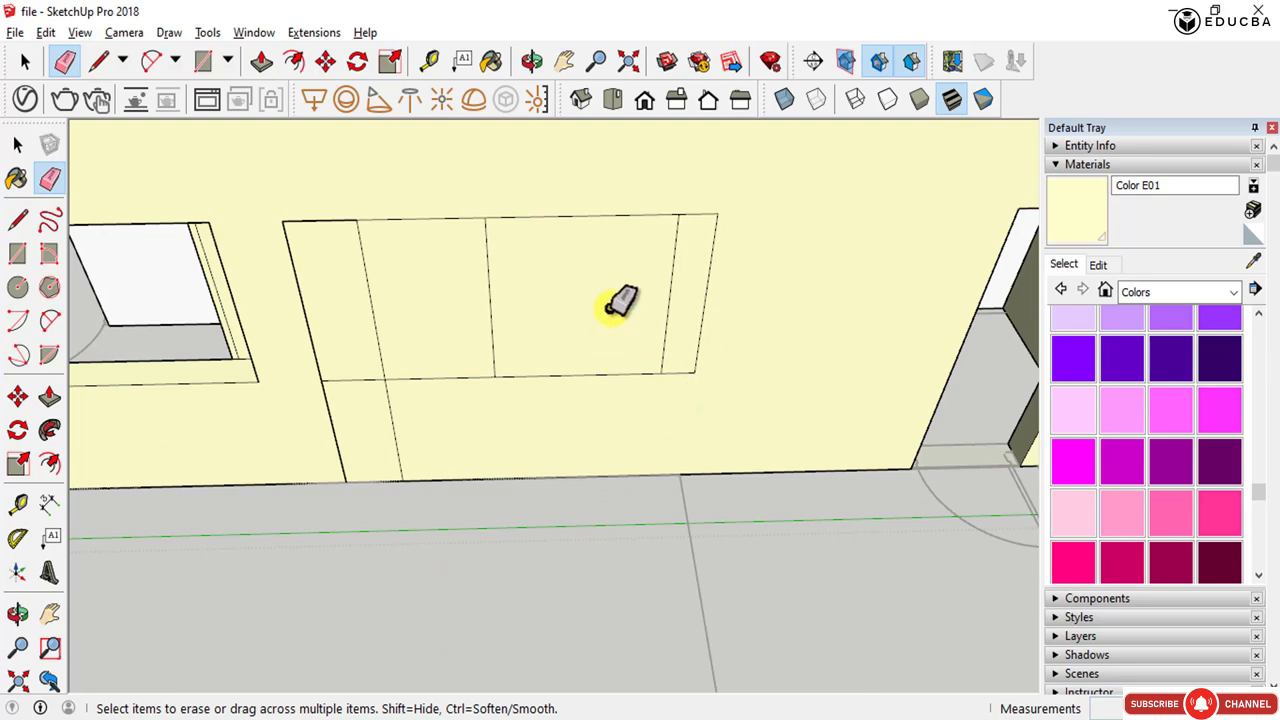
left_click_drag(640, 304, 684, 302)
left_click_drag(577, 303, 472, 304)
mouse_move(494, 419)
middle_mouse_down()
mouse_move(574, 40)
mouse_move(490, 287)
middle_mouse_up()
- Push/pull the opening face through the wall to its inner face and delete the leftover face
key("p")
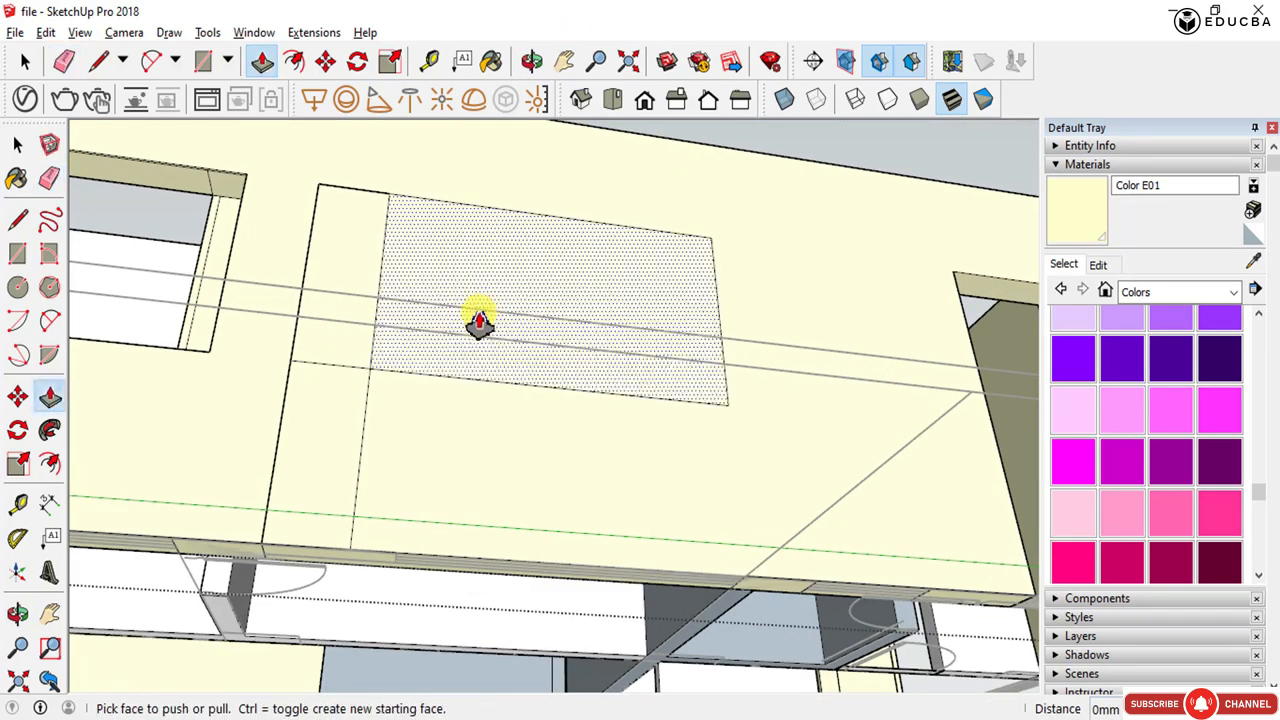
left_click_drag(477, 323, 185, 198)
key("space")
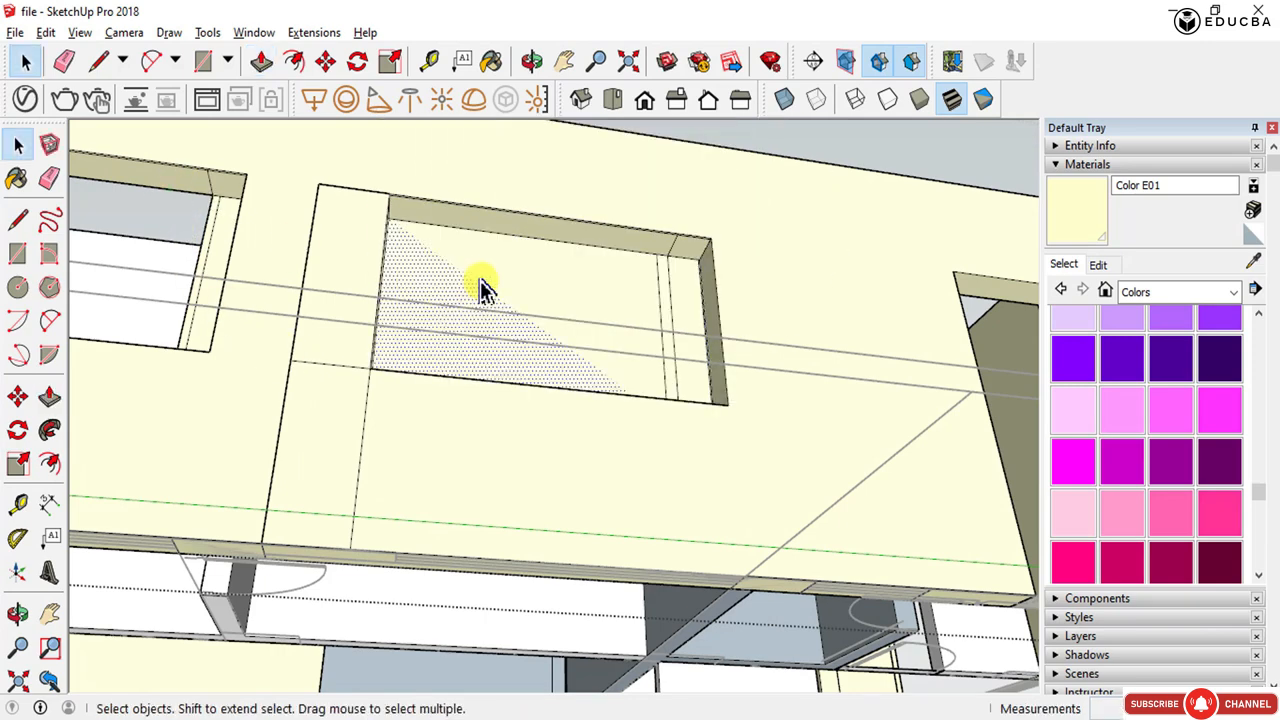
mouse_move(526, 286)
middle_mouse_down()
mouse_move(546, 286)
mouse_move(266, 580)
mouse_move(557, 357)
mouse_move(497, 429)
mouse_move(226, 554)
mouse_move(292, 592)
mouse_move(643, 568)
middle_mouse_up()
left_click(557, 357)
key("Delete")
- Try to push/pull the narrow sliver face beside the opening's jamb
scroll(643, 568, "down", 5)
scroll(474, 408, "up", 8)
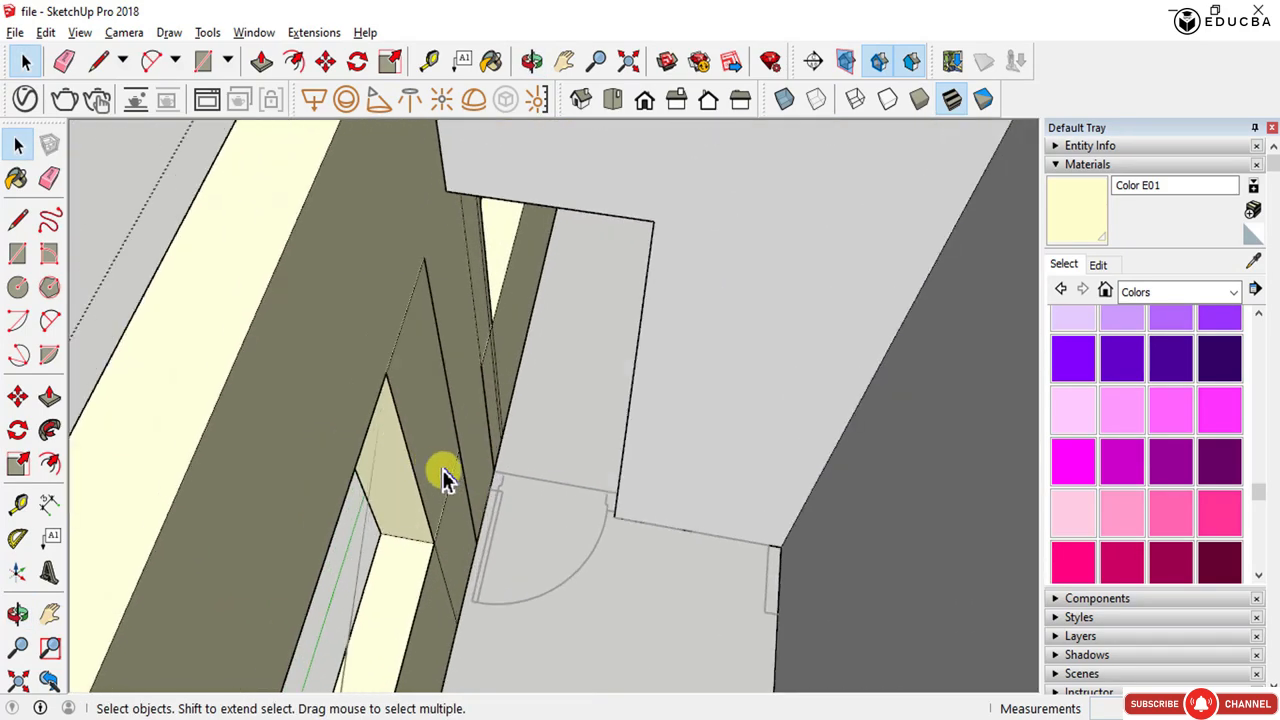
middle_click_drag(442, 469, 417, 474)
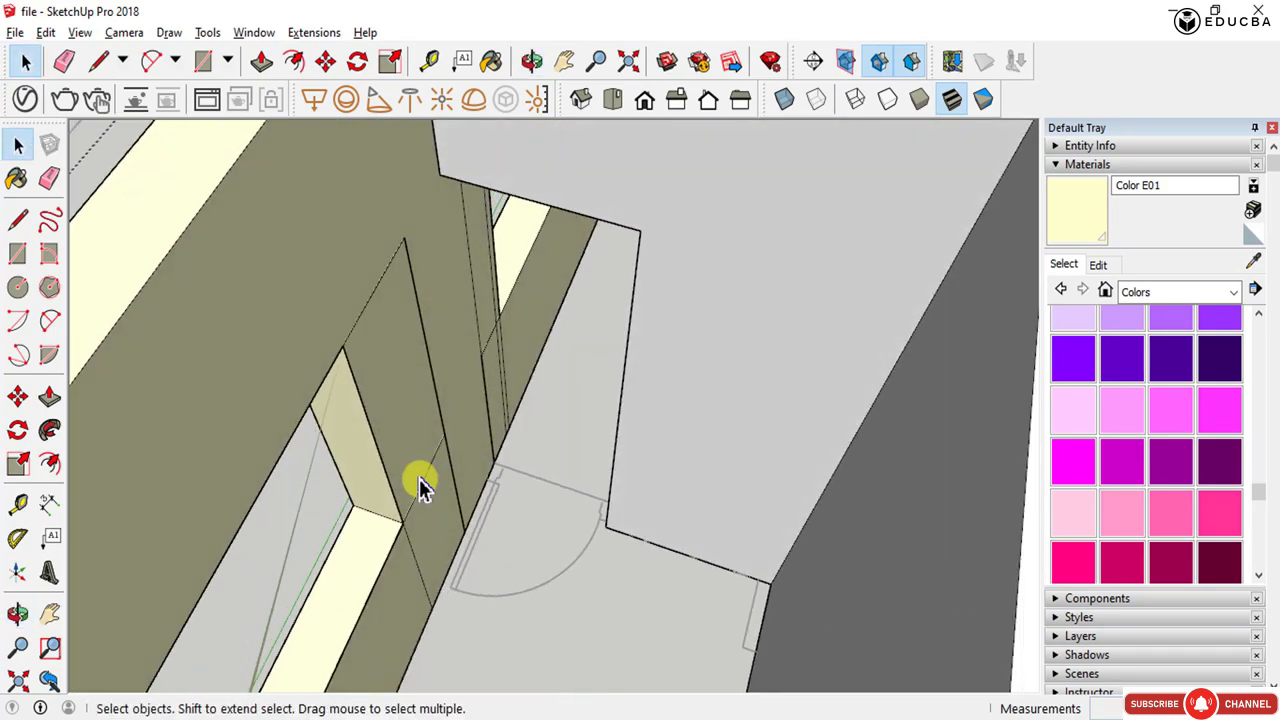
key("p")
left_click_drag(431, 403, 432, 372)
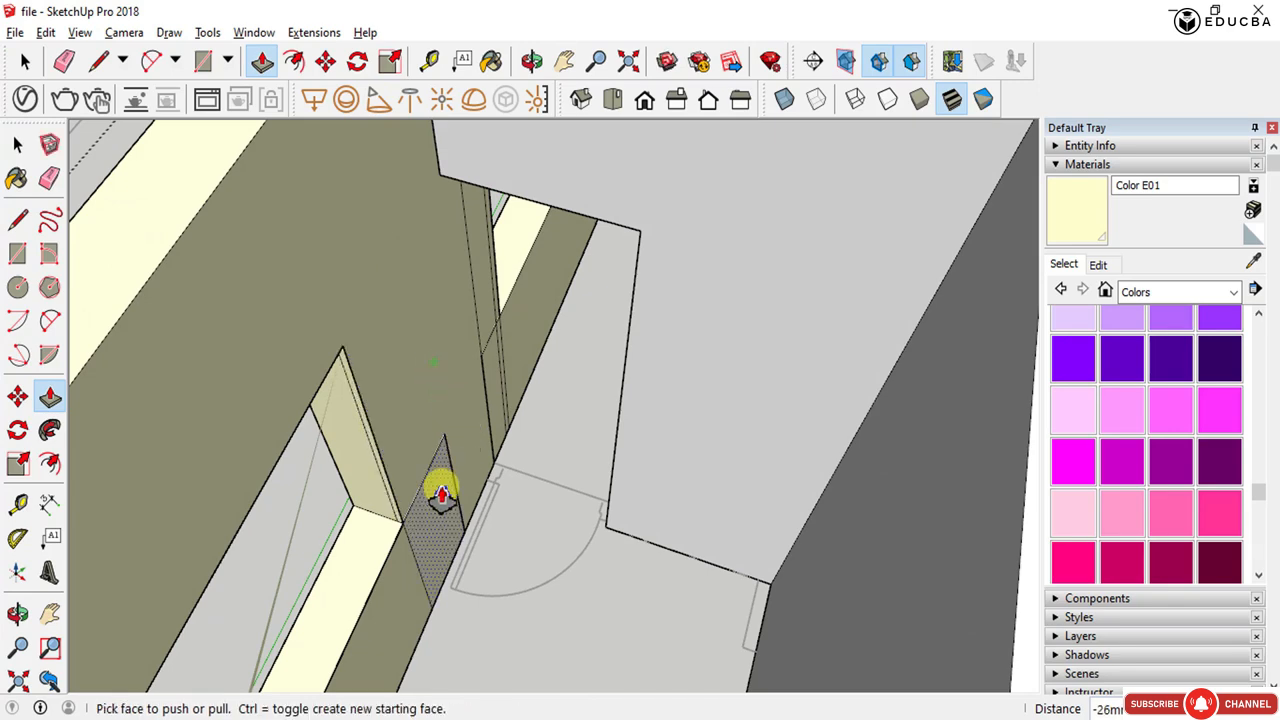
scroll(452, 440, "down", 6)
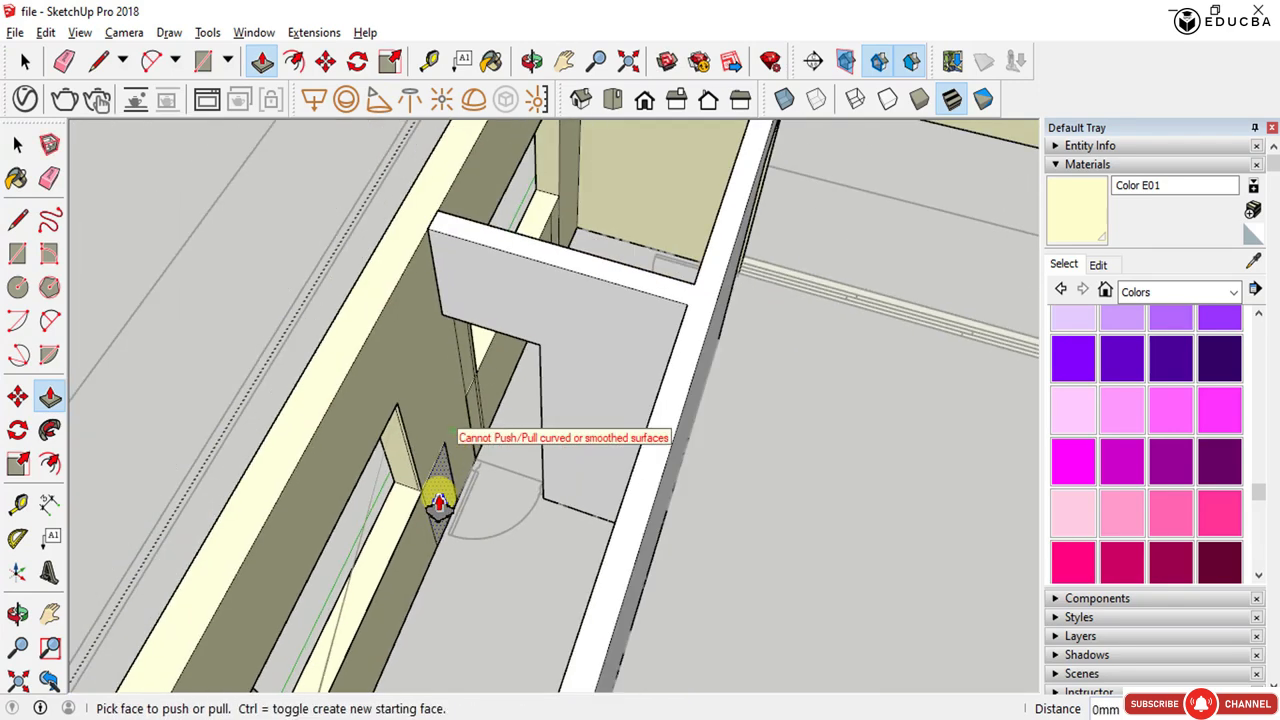
- Erase the leftover edges and slivers along the opening's jamb and sill corner
key("e")
left_click(440, 508)
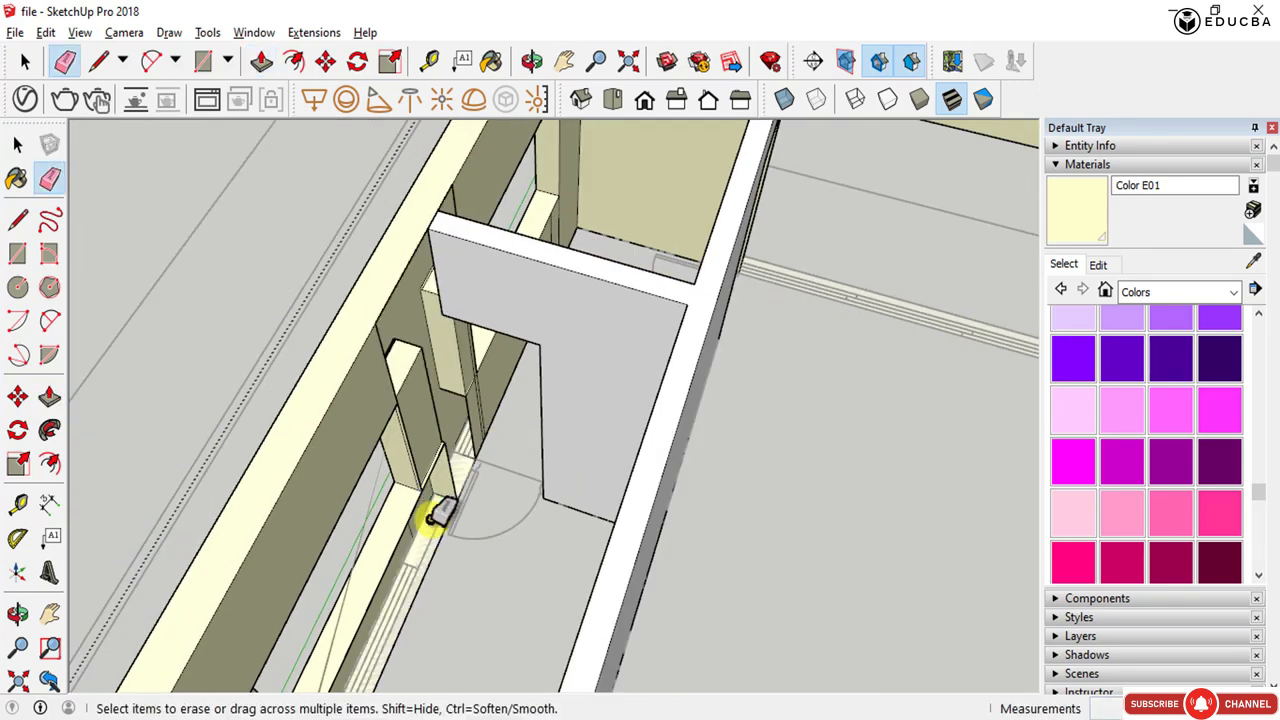
left_click(433, 515)
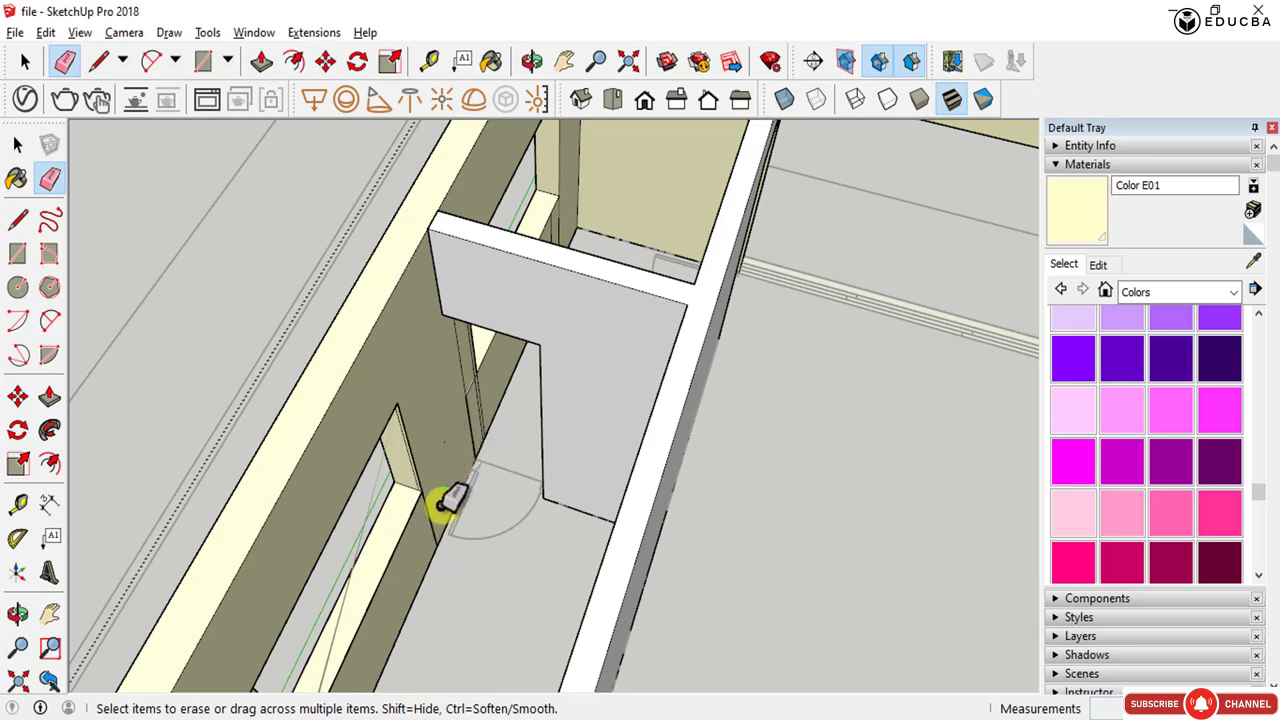
middle_click_drag(477, 437, 245, 437)
scroll(245, 437, "up", 3)
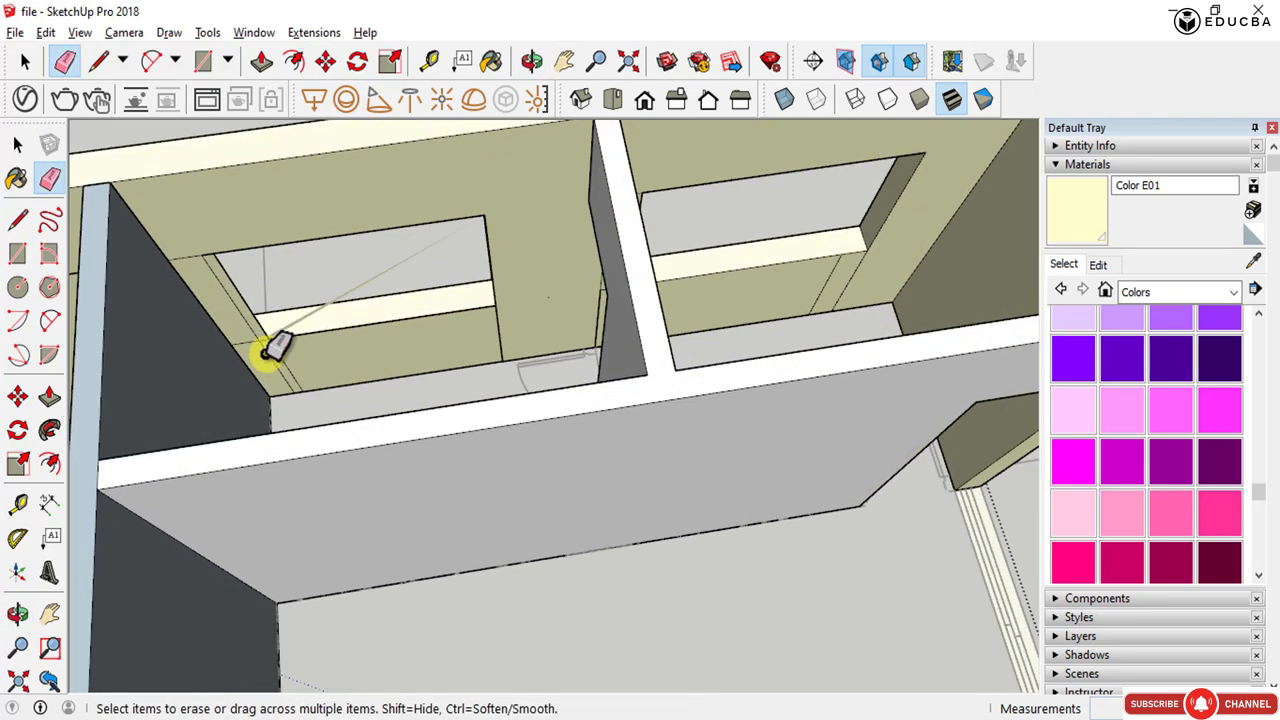
scroll(250, 330, "up", 3)
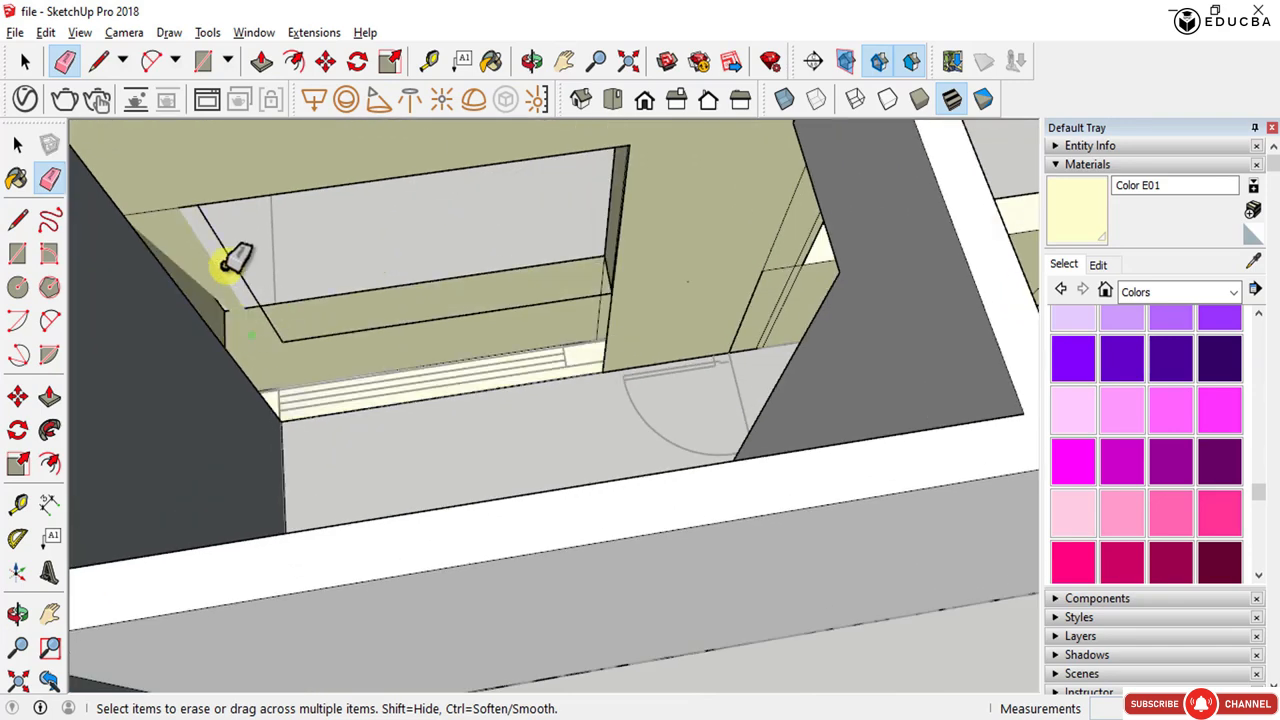
left_click(216, 242)
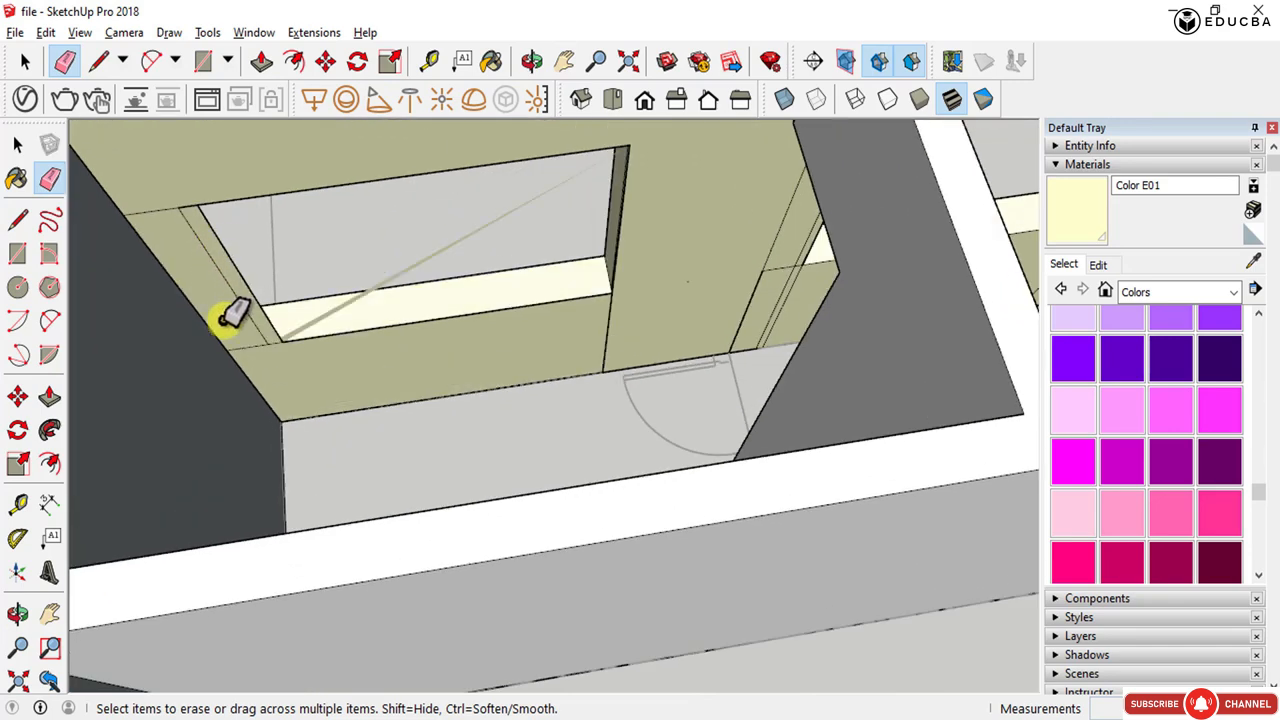
left_click(168, 208)
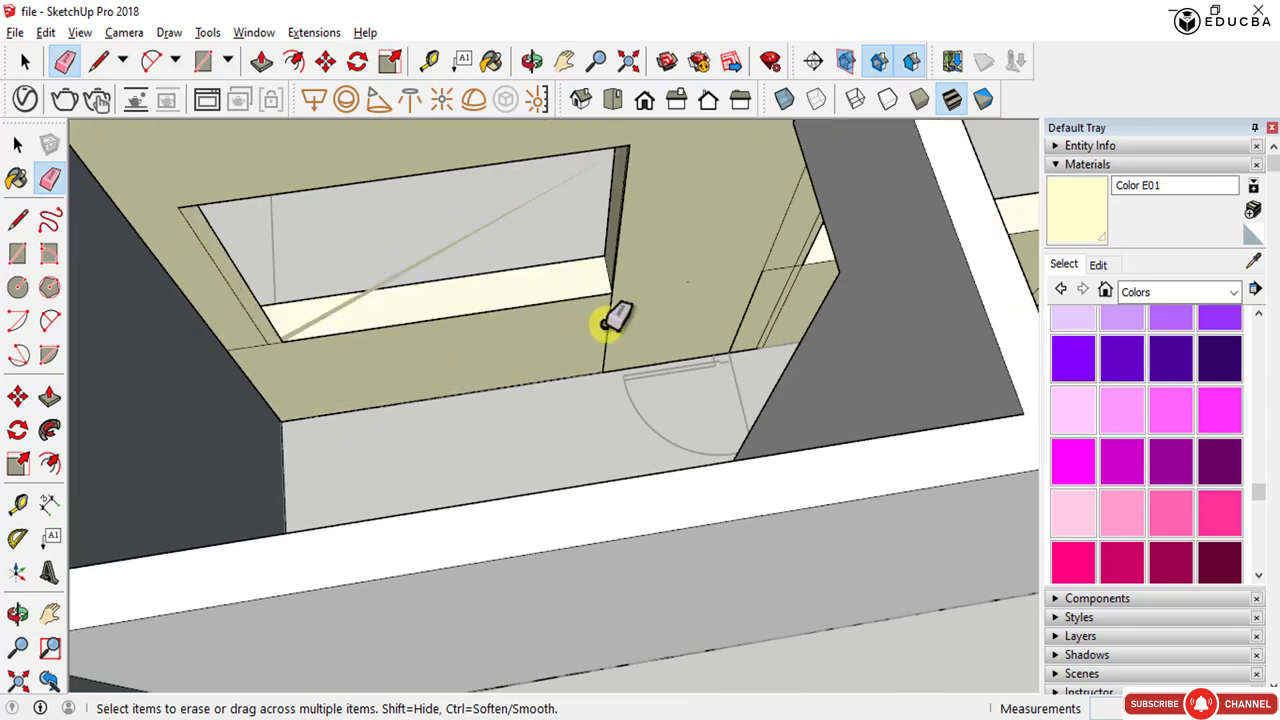
- Try to push/pull the sill face of the opening
scroll(600, 318, "up", 2)
key("p")
left_click(594, 318)
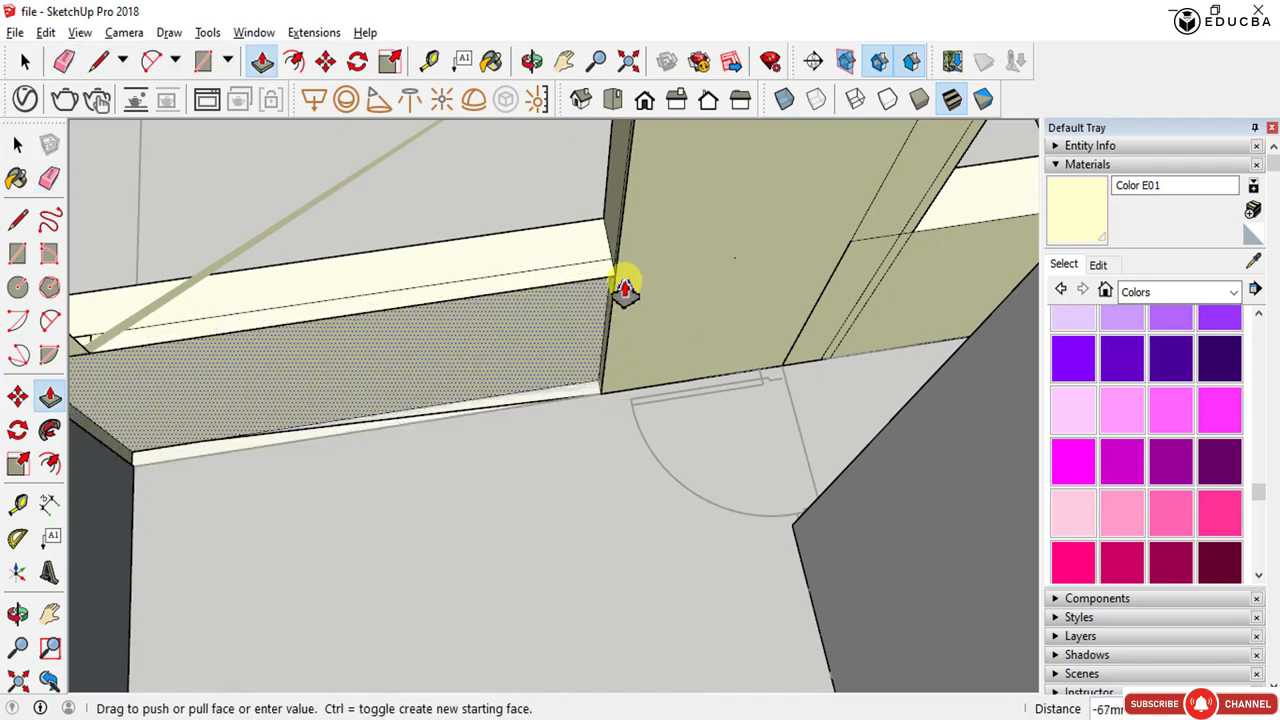
left_click(630, 301)
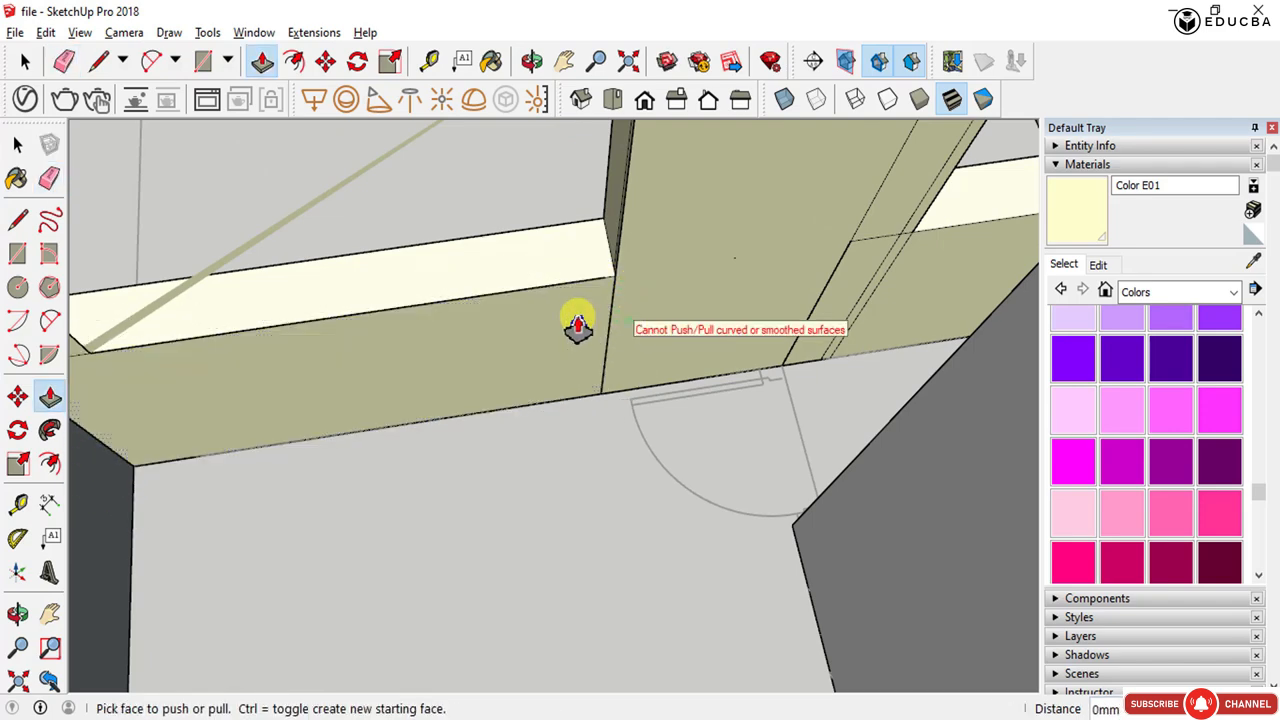
key("space")
- Erase the stray edges around the wall pier between the two window openings
middle_click_drag(574, 320, 670, 405)
scroll(565, 408, "down", 2)
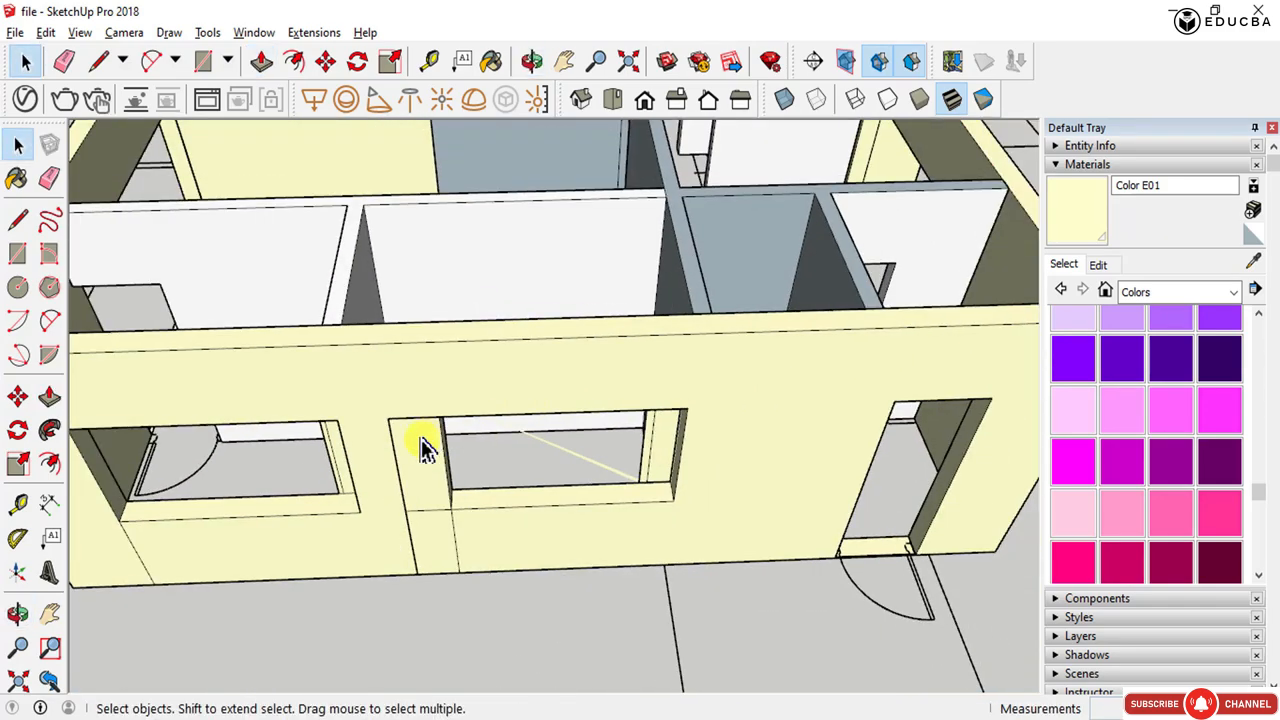
scroll(411, 444, "up", 3)
key("e")
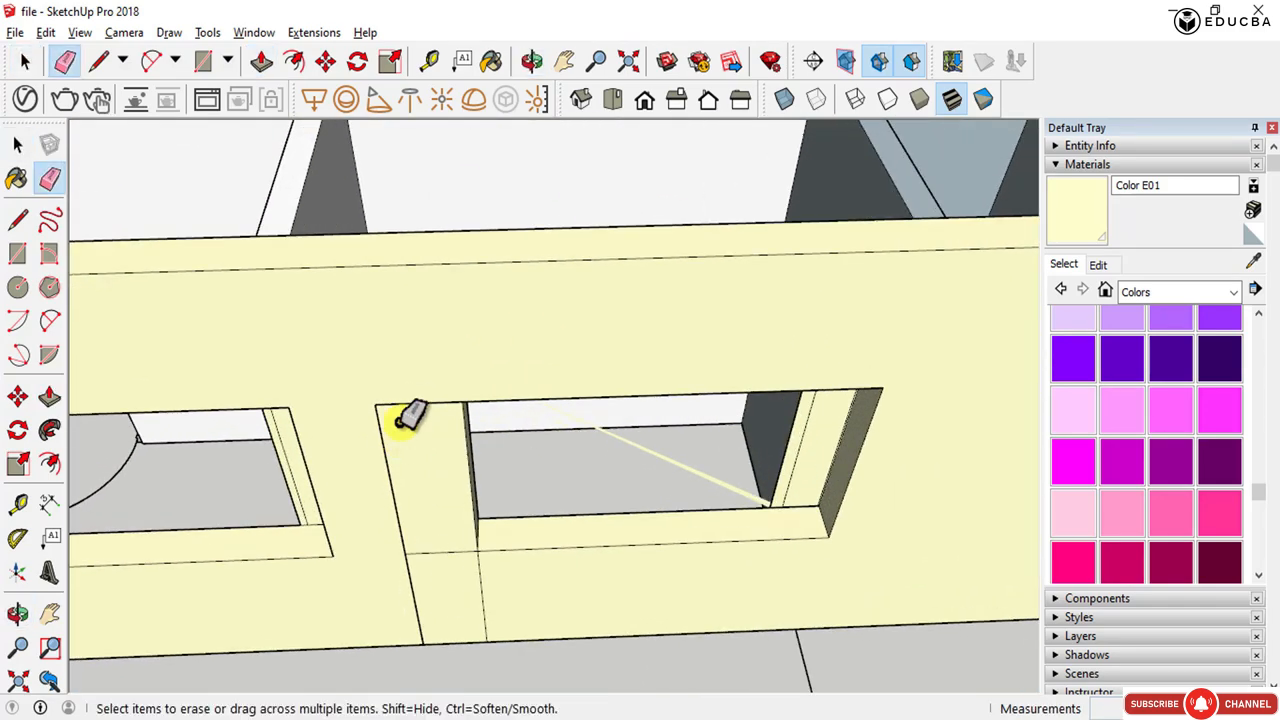
left_click_drag(405, 408, 400, 385)
key("space")
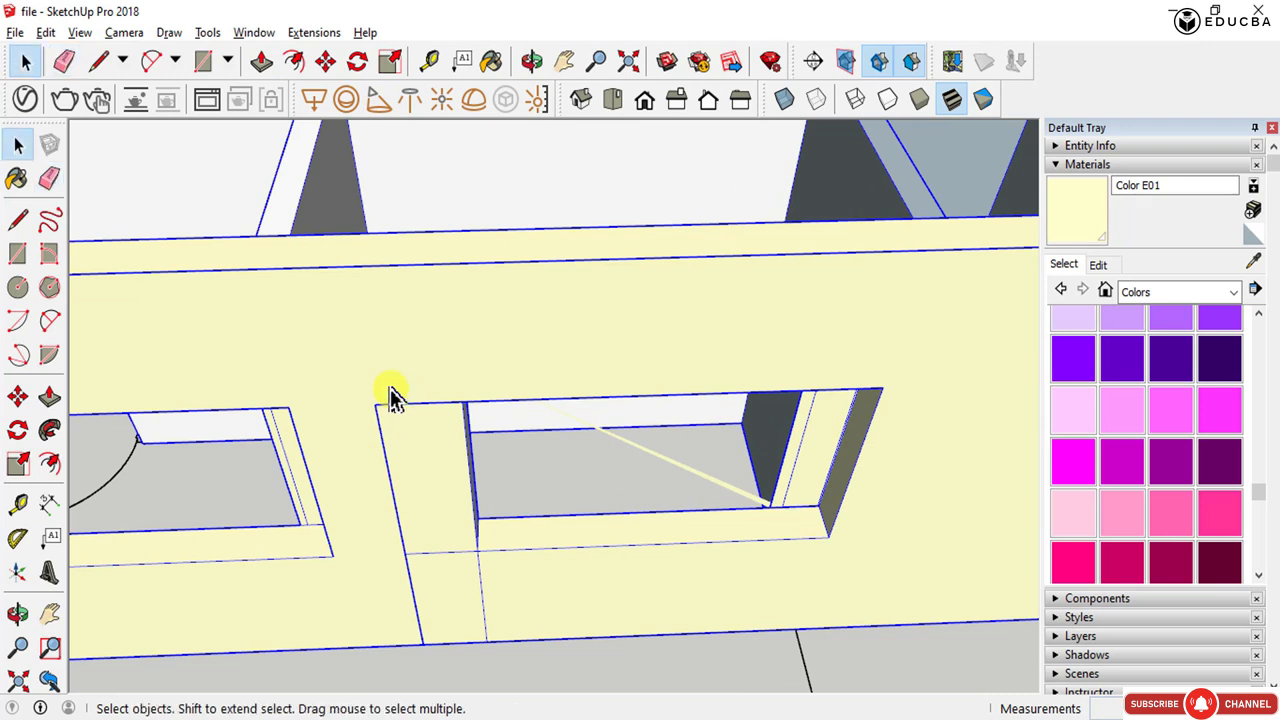
double_click(420, 425)
left_click(420, 425)
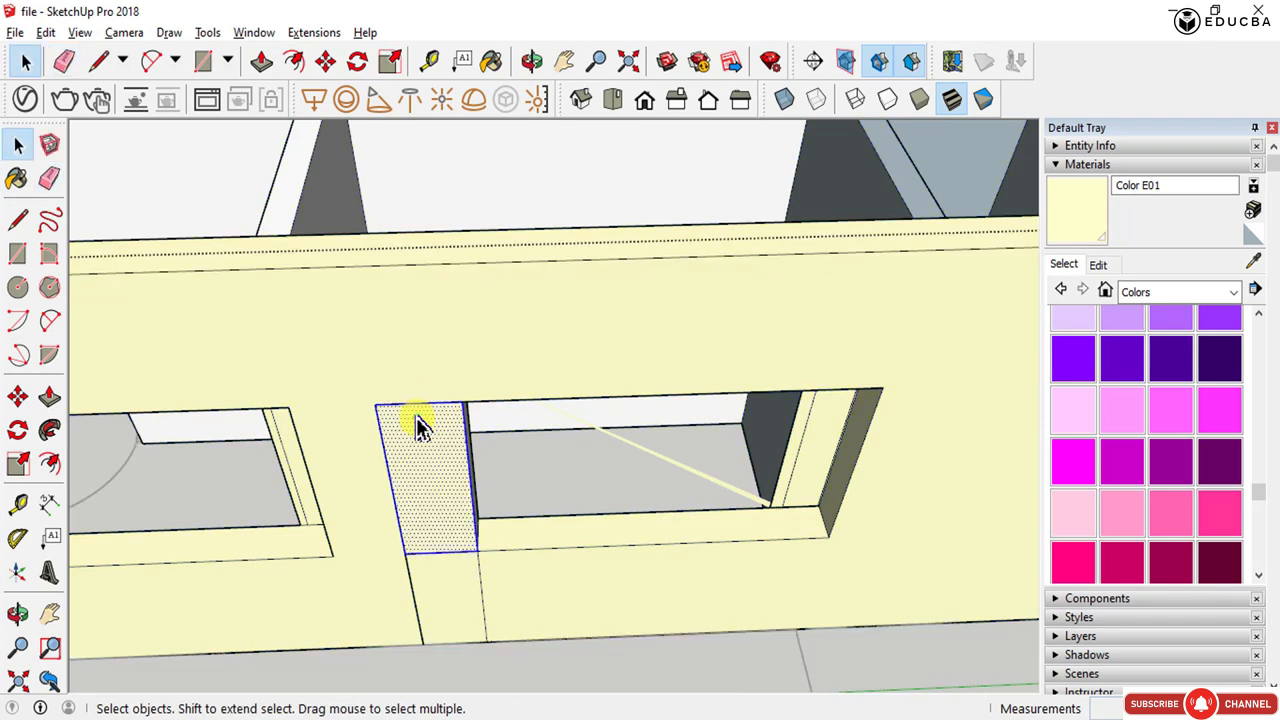
key("e")
left_click_drag(414, 381, 398, 418)
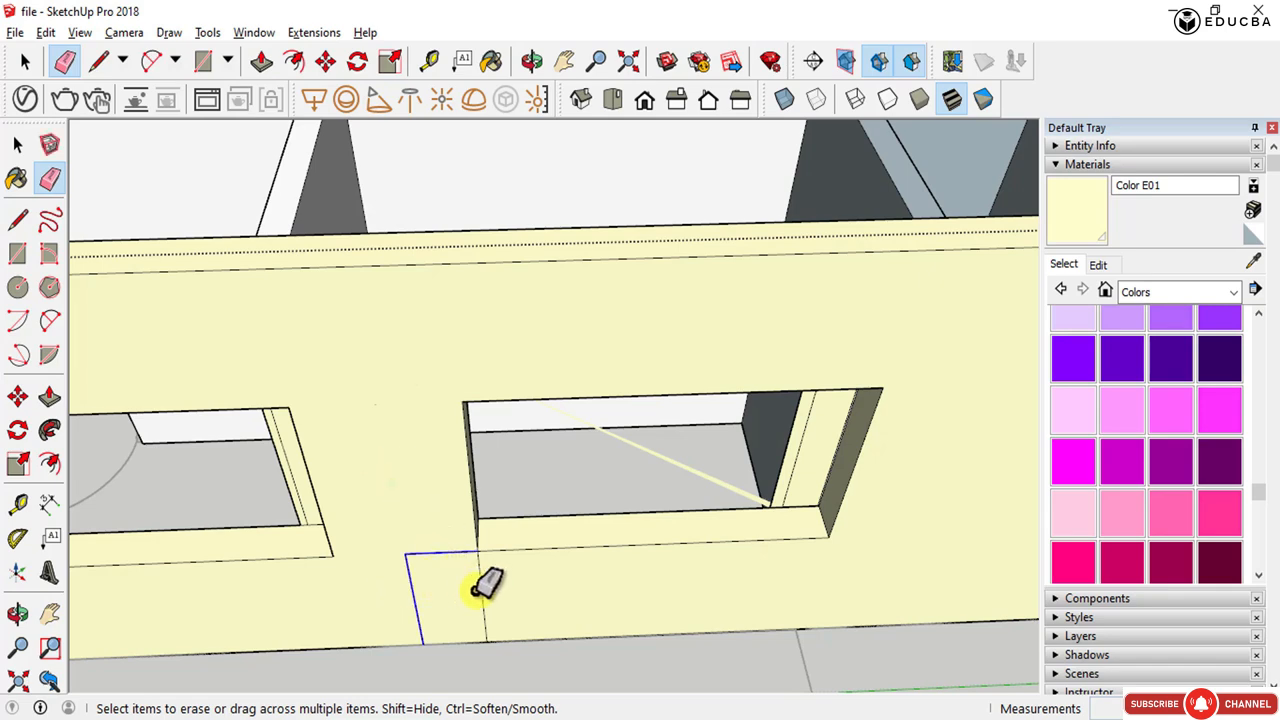
left_click_drag(478, 590, 437, 580)
mouse_move(437, 580)
middle_mouse_down()
mouse_move(440, 517)
mouse_move(508, 486)
mouse_move(578, 480)
mouse_move(640, 497)
mouse_move(509, 560)
mouse_move(306, 580)
mouse_move(235, 515)
middle_mouse_up()
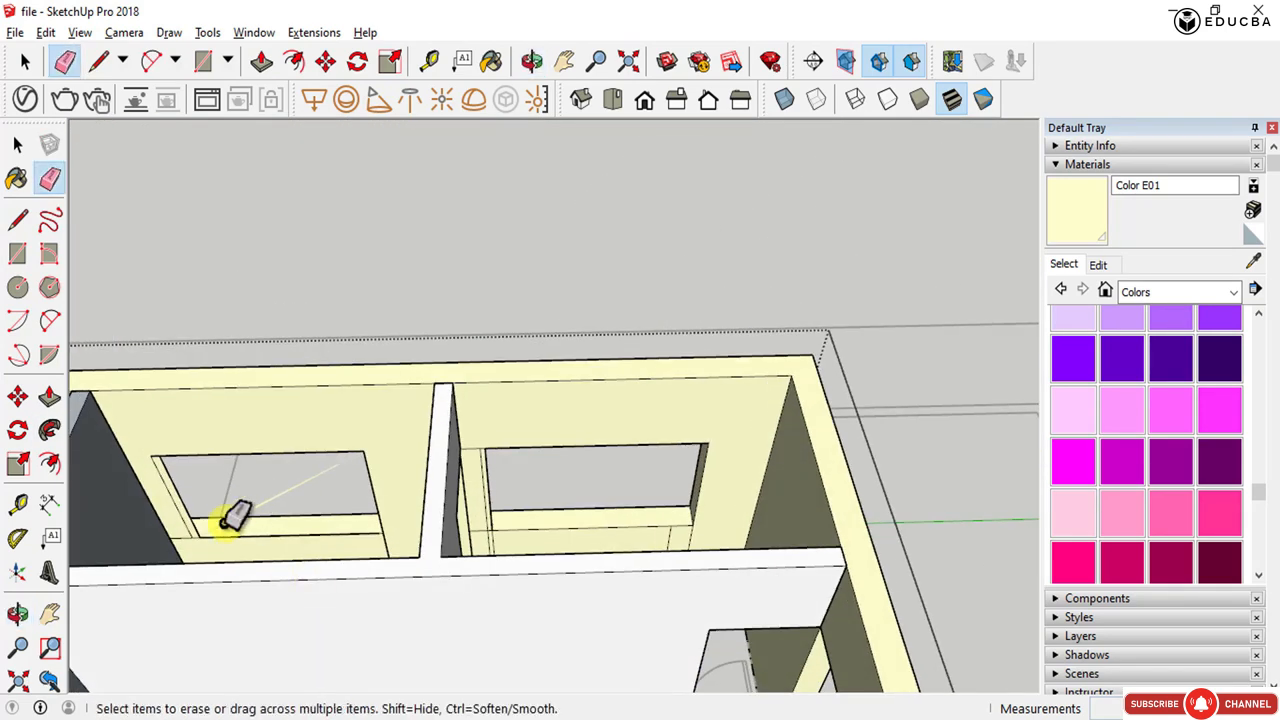
- Erase the leftover edges along the window opening's sill
scroll(168, 478, "up", 5)
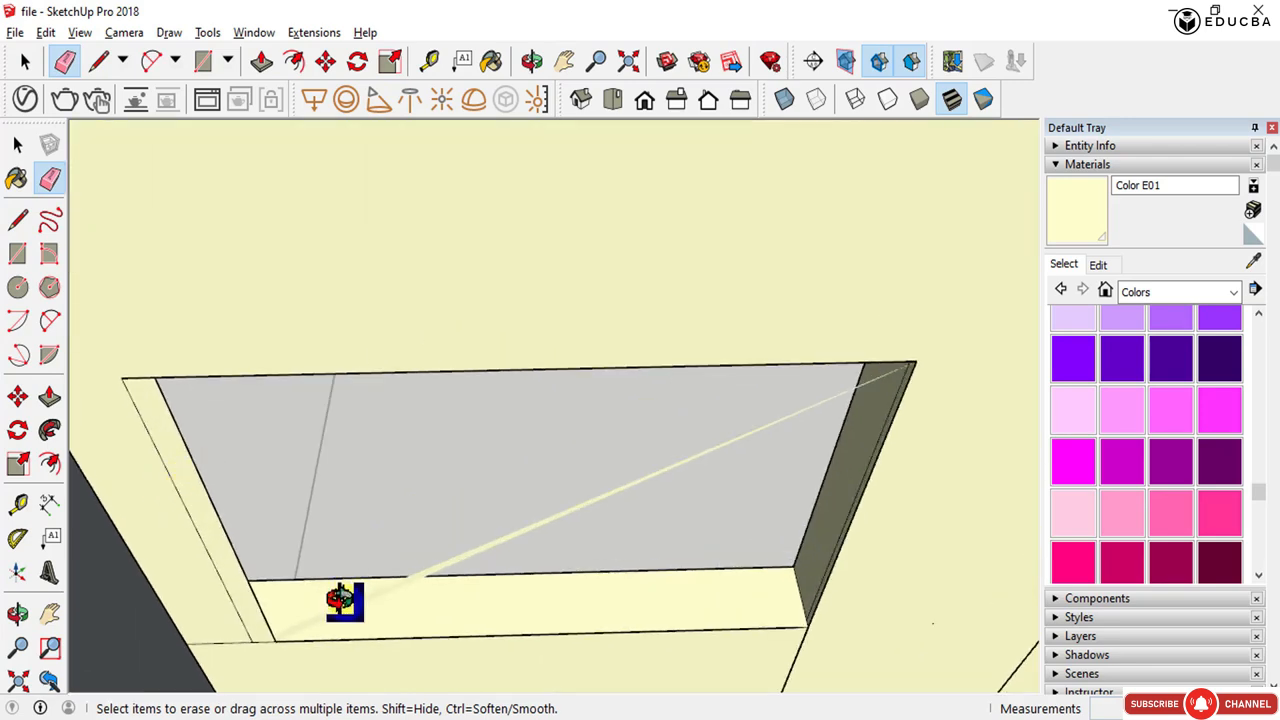
middle_click_drag(345, 600, 214, 643)
left_click(232, 524)
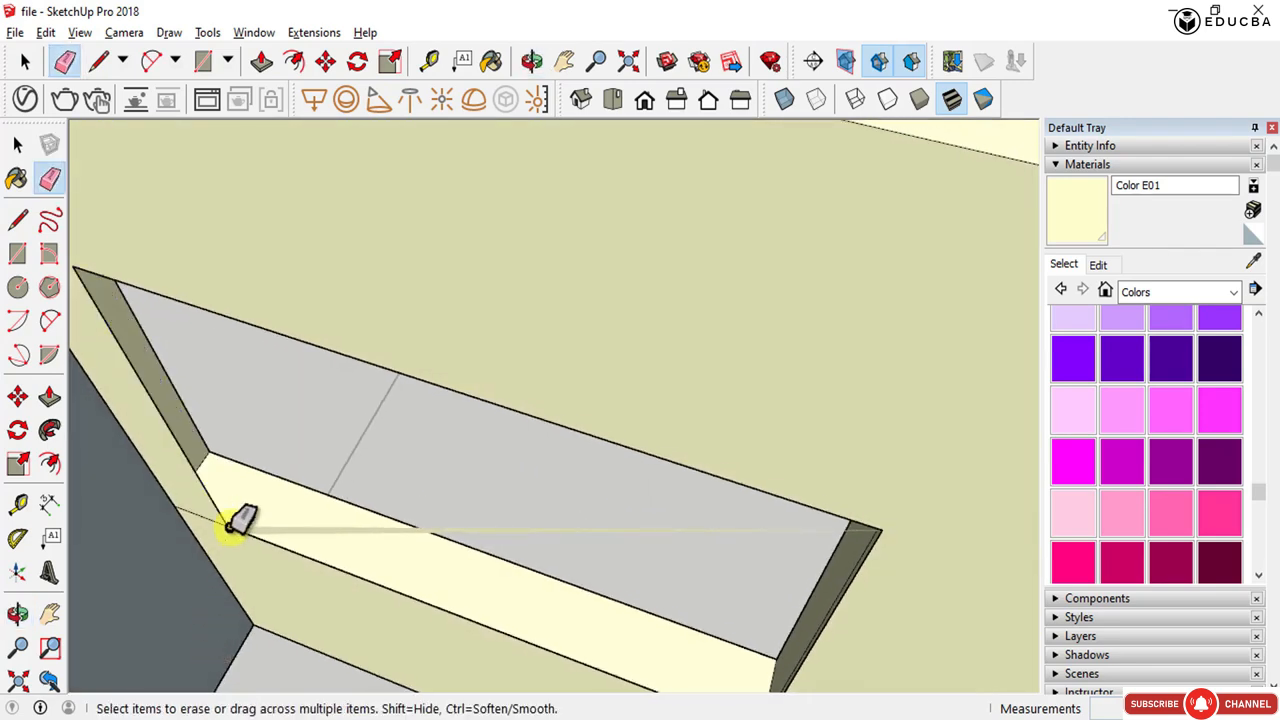
mouse_move(224, 494)
middle_mouse_down()
mouse_move(200, 531)
mouse_move(429, 457)
mouse_move(430, 333)
mouse_move(414, 409)
mouse_move(500, 371)
mouse_move(343, 600)
mouse_move(360, 640)
mouse_move(368, 484)
middle_mouse_up()
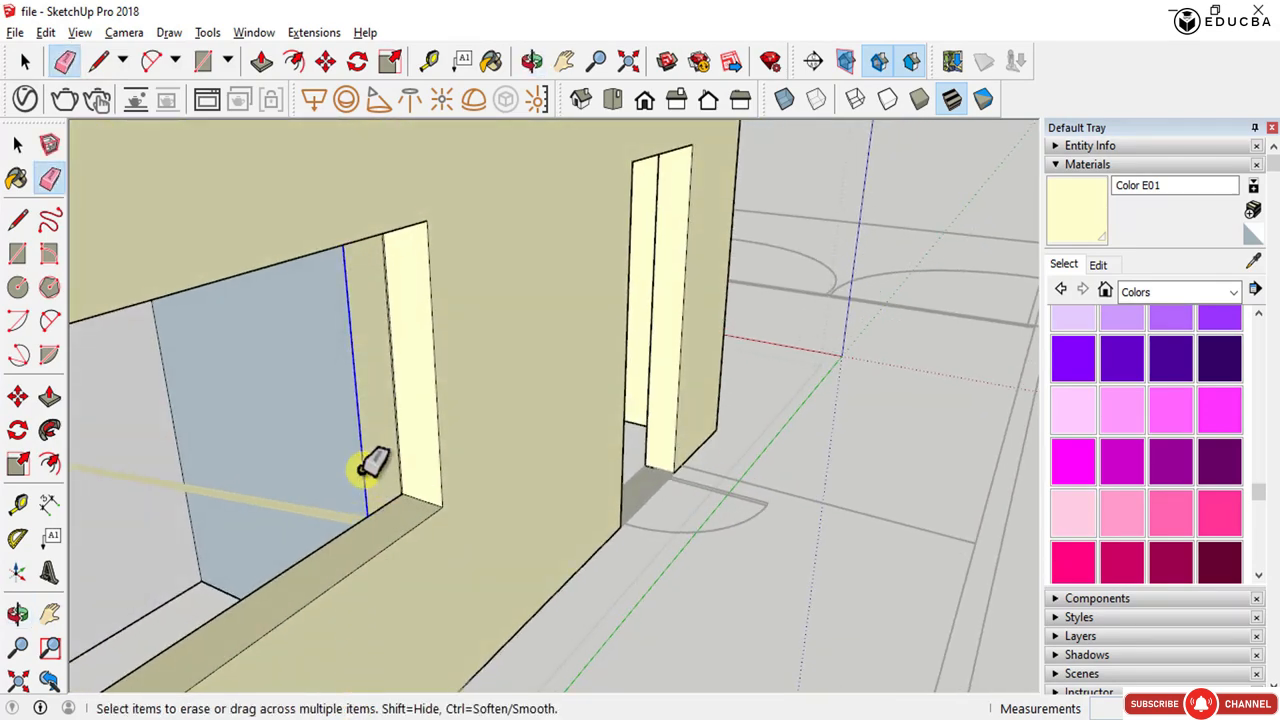
- Try to push/pull the sill face of the small window opening beside the large window
scroll(425, 404, "down", 2)
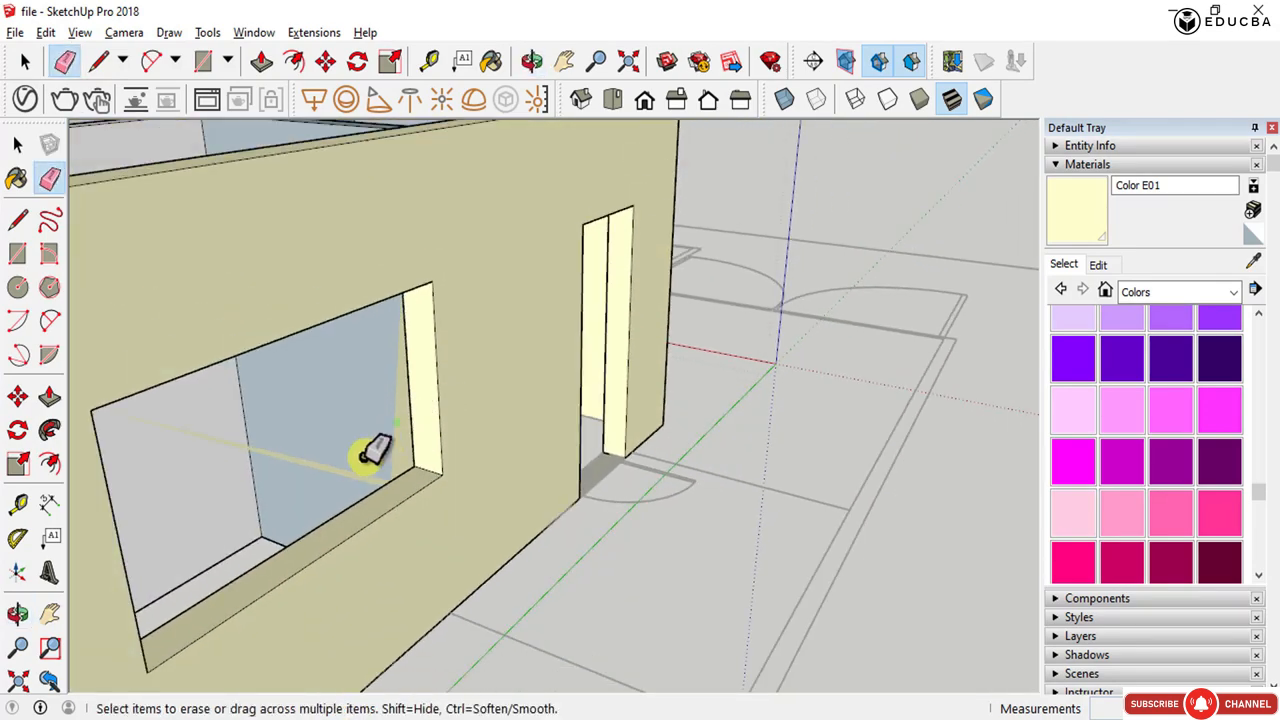
key("space")
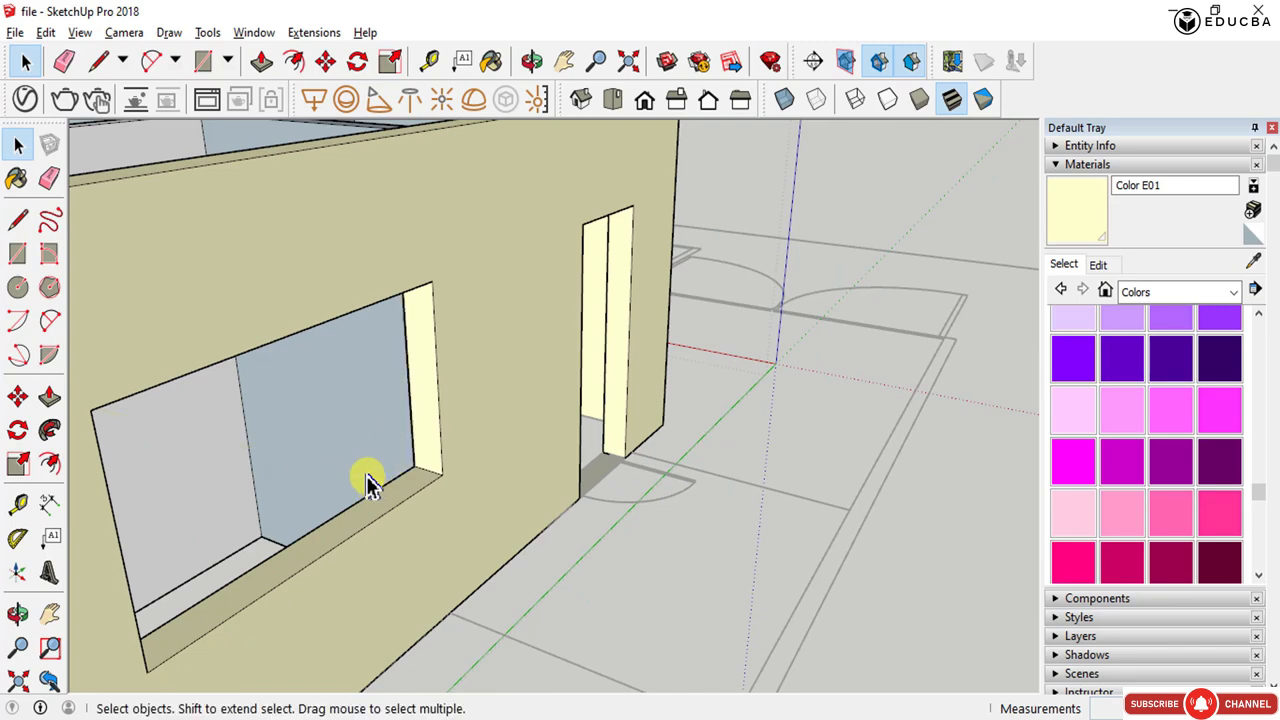
scroll(360, 478, "down", 4)
middle_click_drag(363, 477, 395, 572)
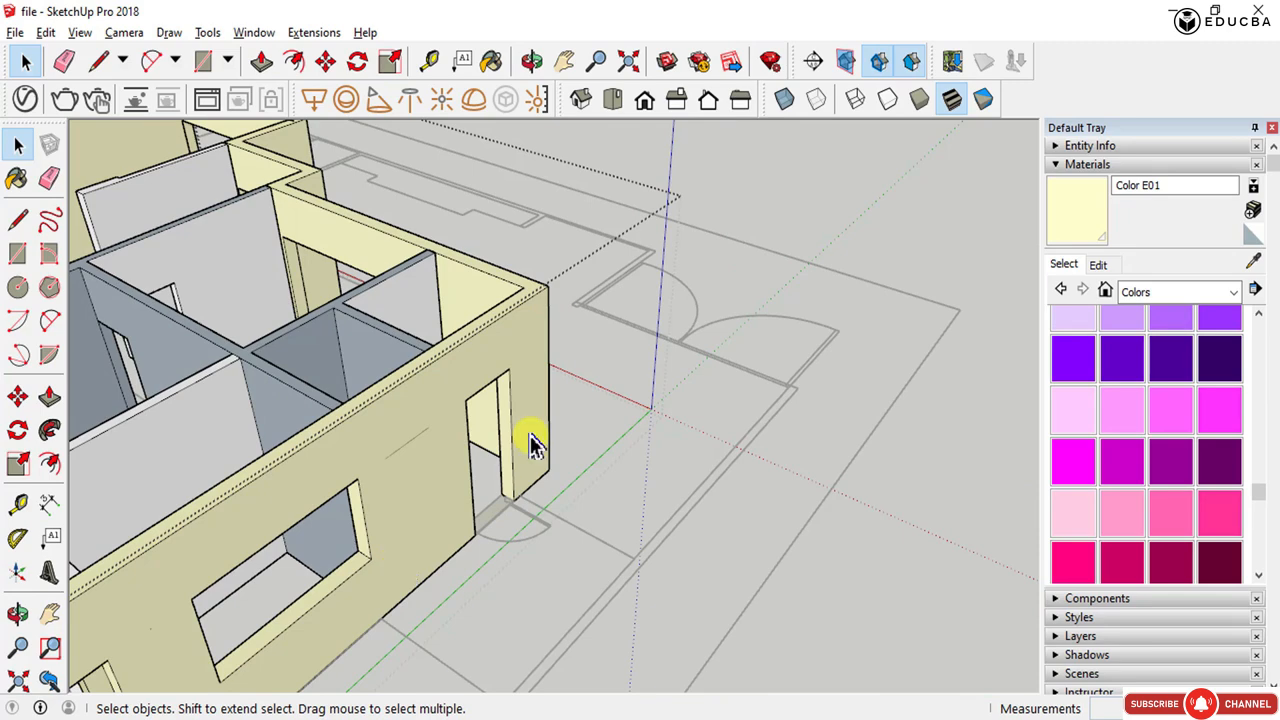
key("e")
scroll(540, 430, "up", 10)
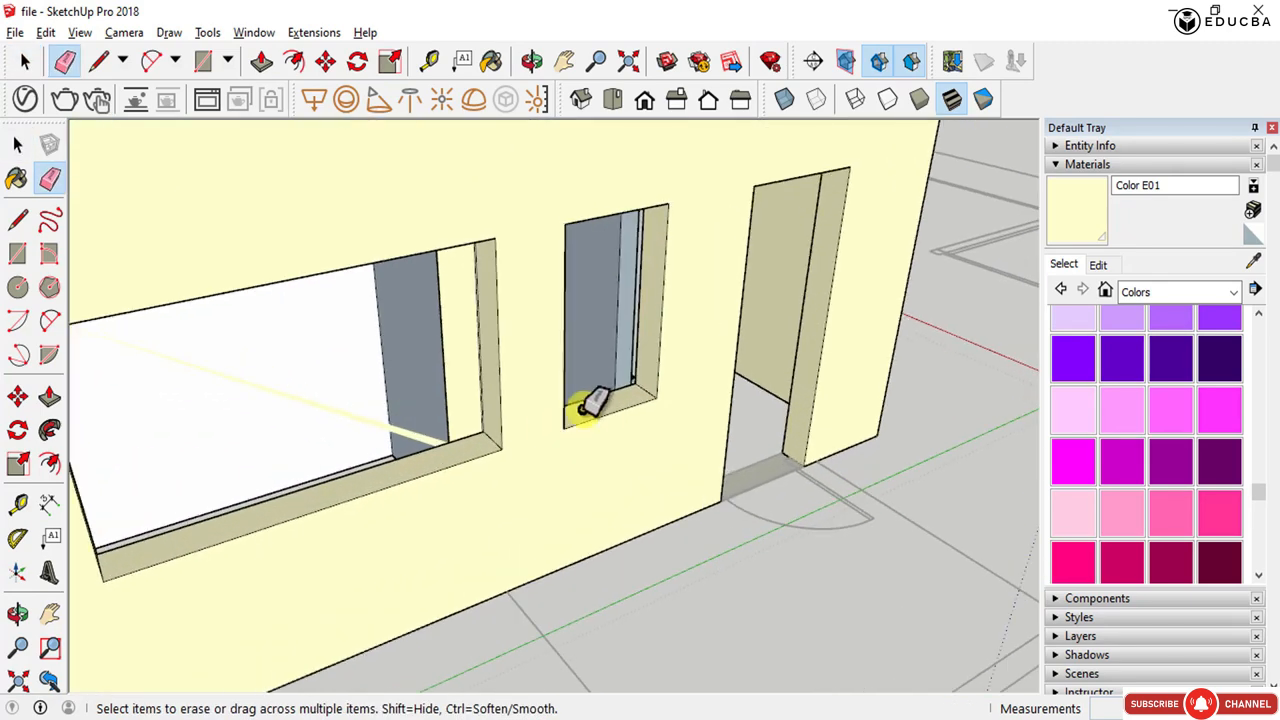
key("p")
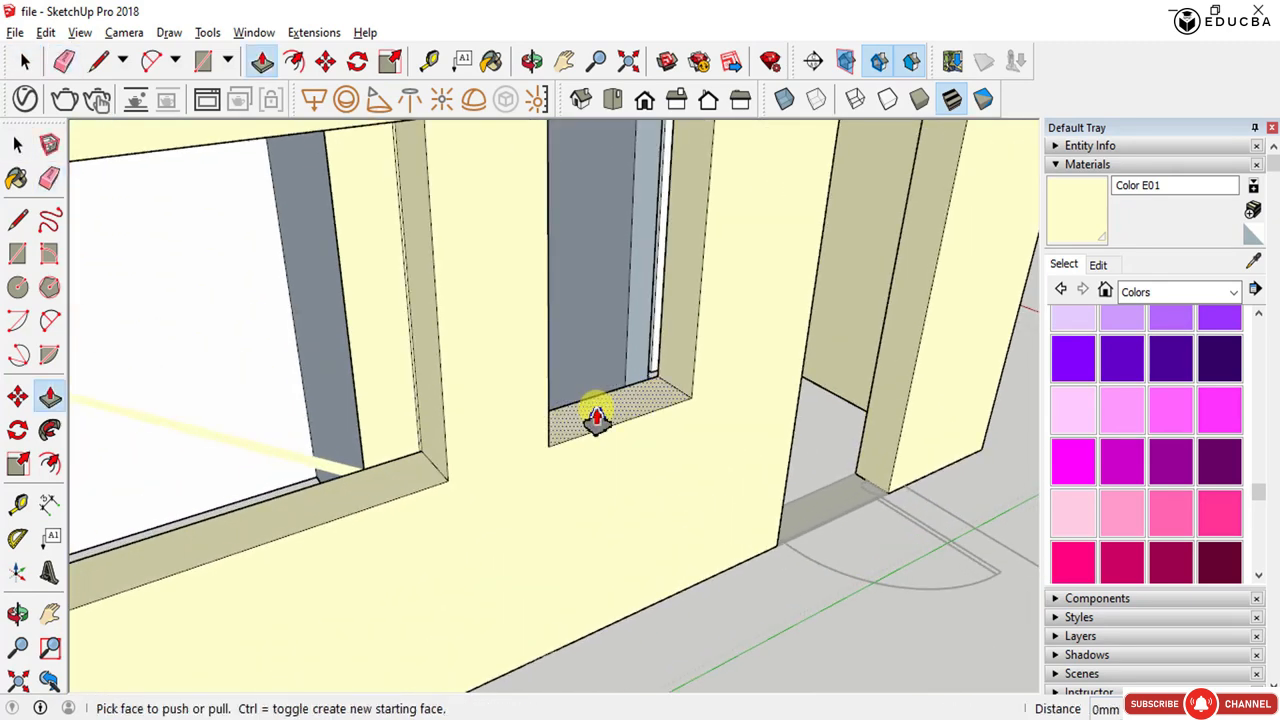
left_click(596, 407)
scroll(598, 358, "down", 2)
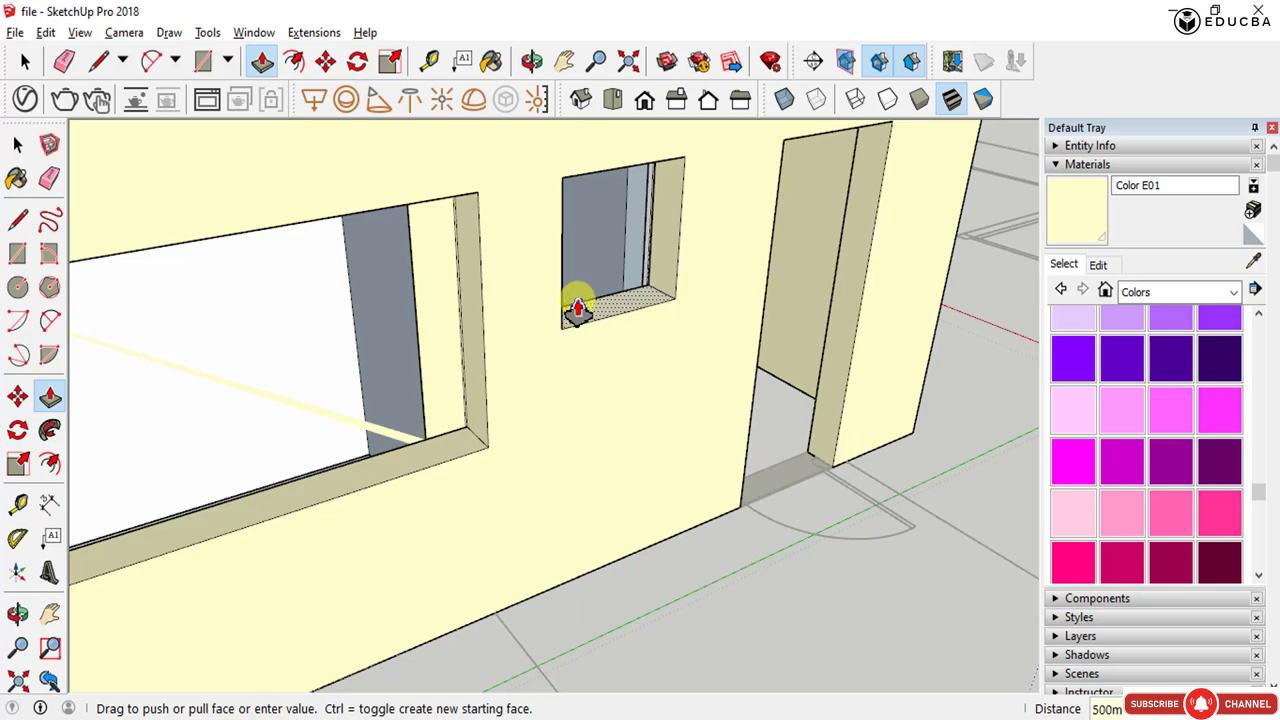
key("space")
- Select the interior walls and paint them with the same cream material as the exterior walls
scroll(656, 358, "down", 5)
middle_click_drag(677, 391, 946, 520)
scroll(771, 466, "down", 3)
middle_click_drag(771, 466, 742, 482)
middle_click_drag(654, 477, 780, 505)
left_click(514, 285)
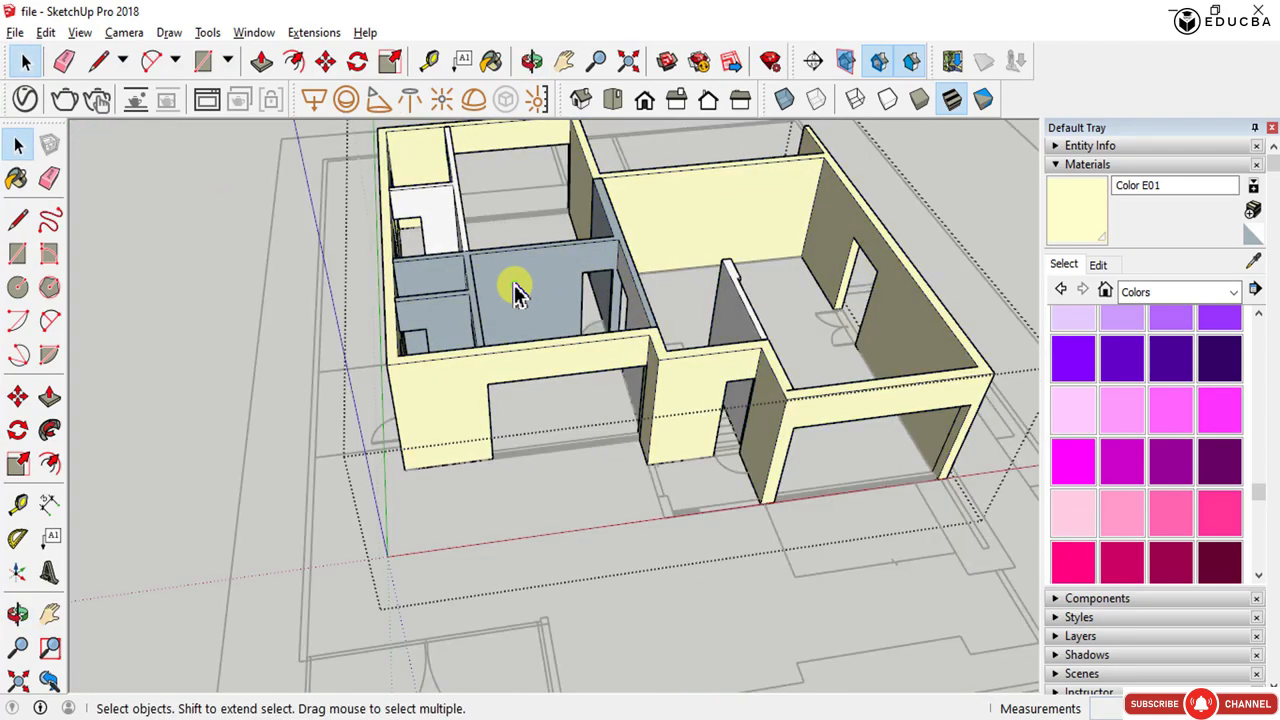
scroll(471, 400, "down", 3)
middle_click_drag(471, 400, 614, 310)
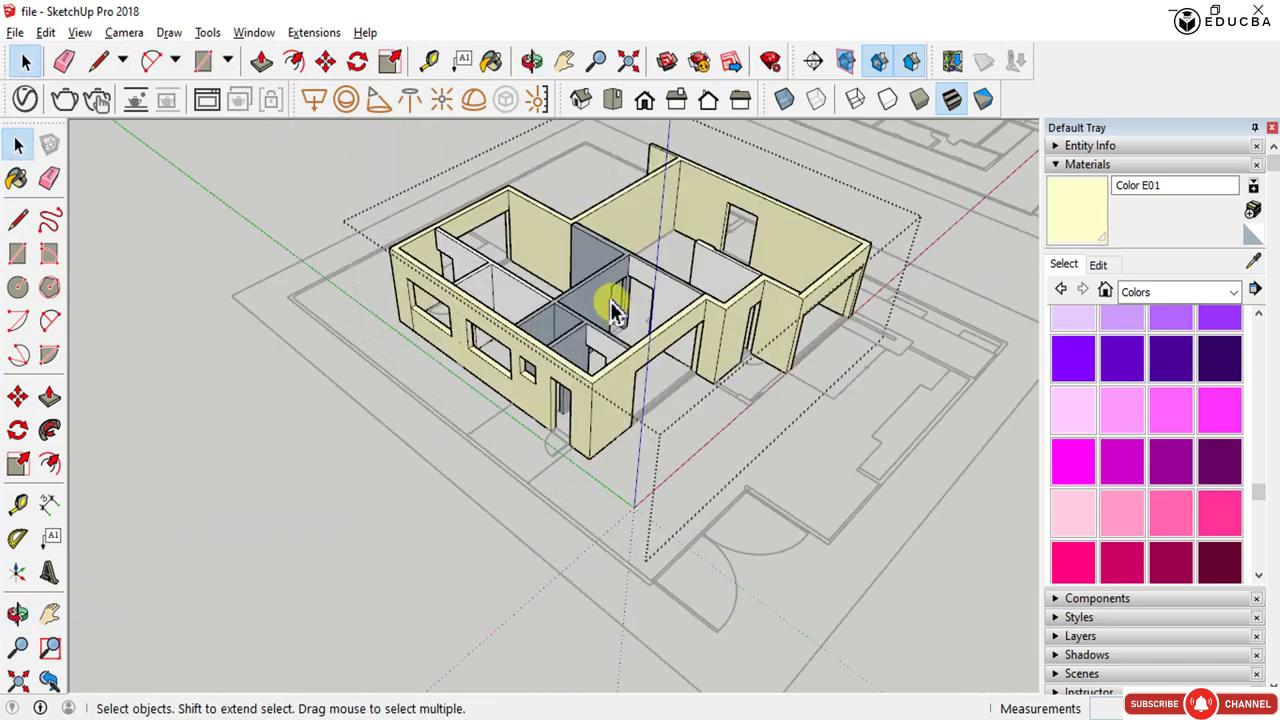
scroll(549, 290, "up", 4)
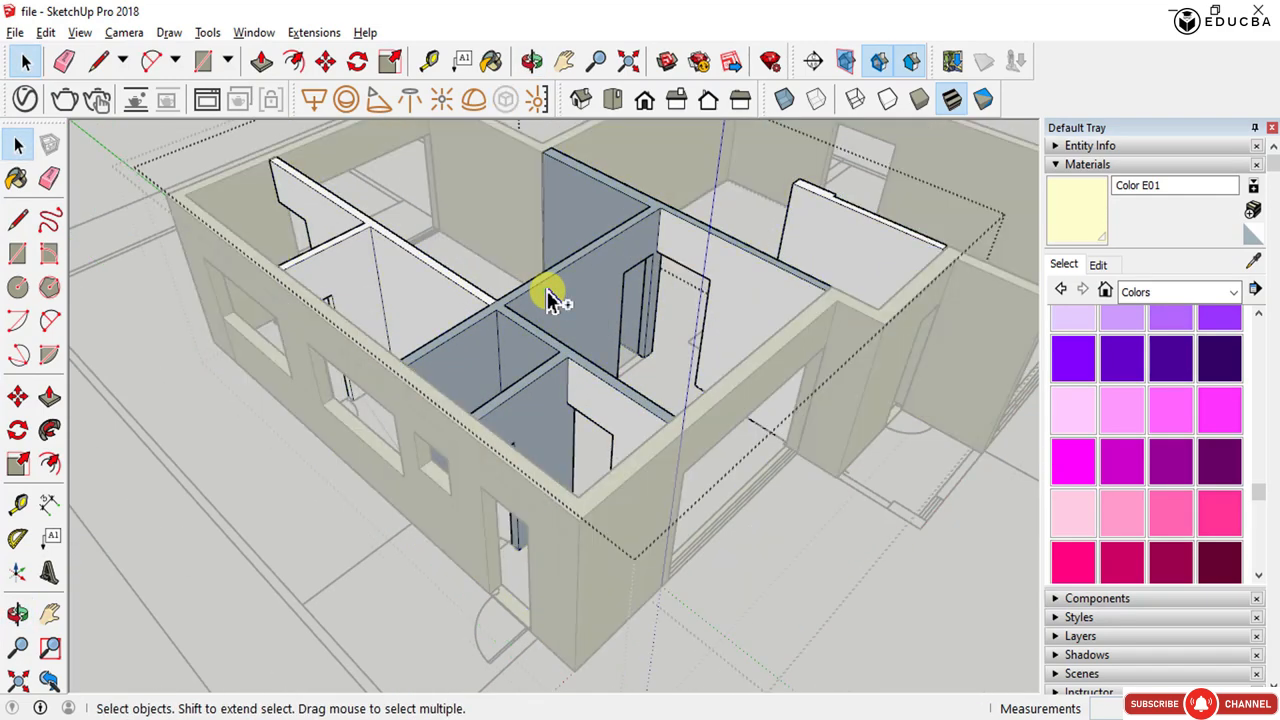
left_click(549, 296, "ctrl")
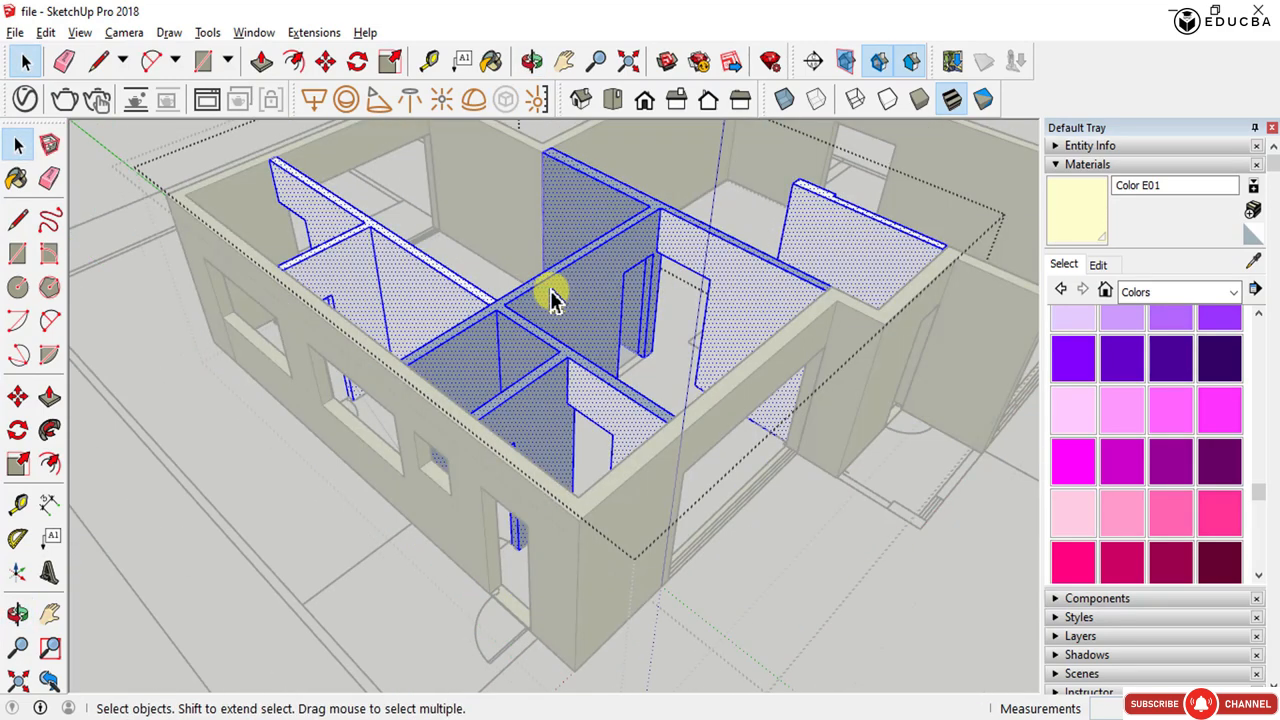
key("b")
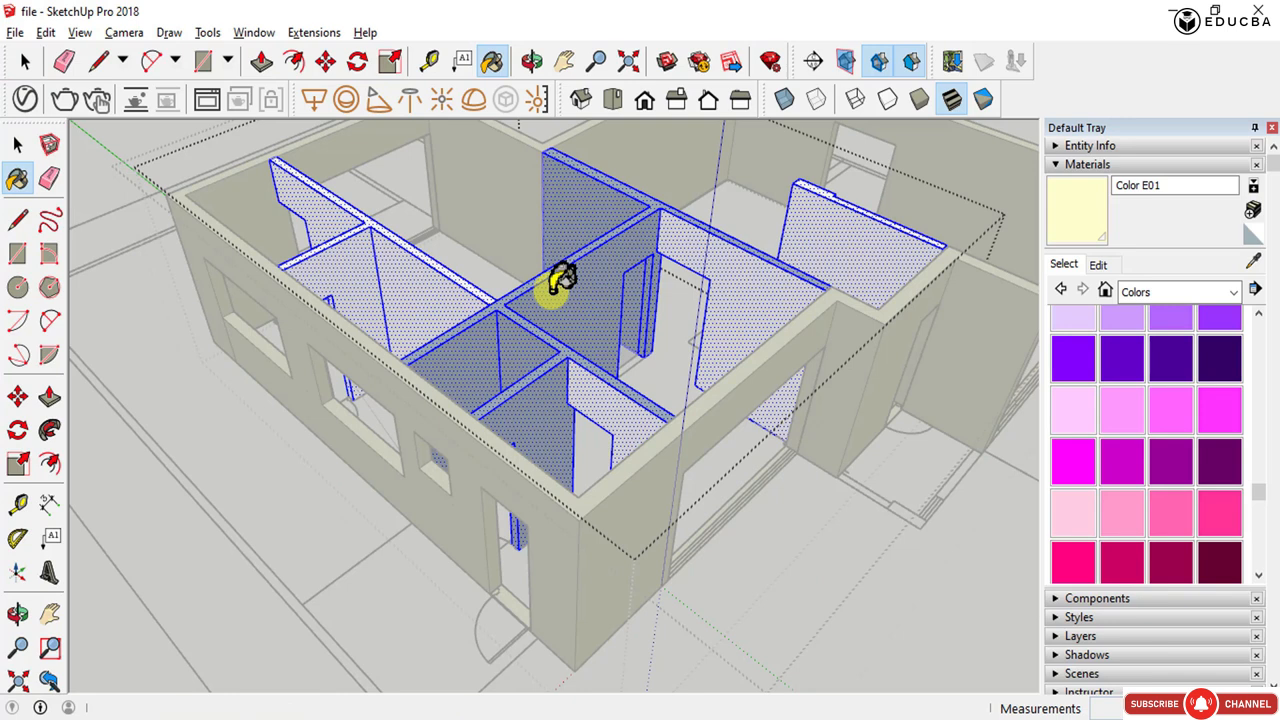
key("alt")
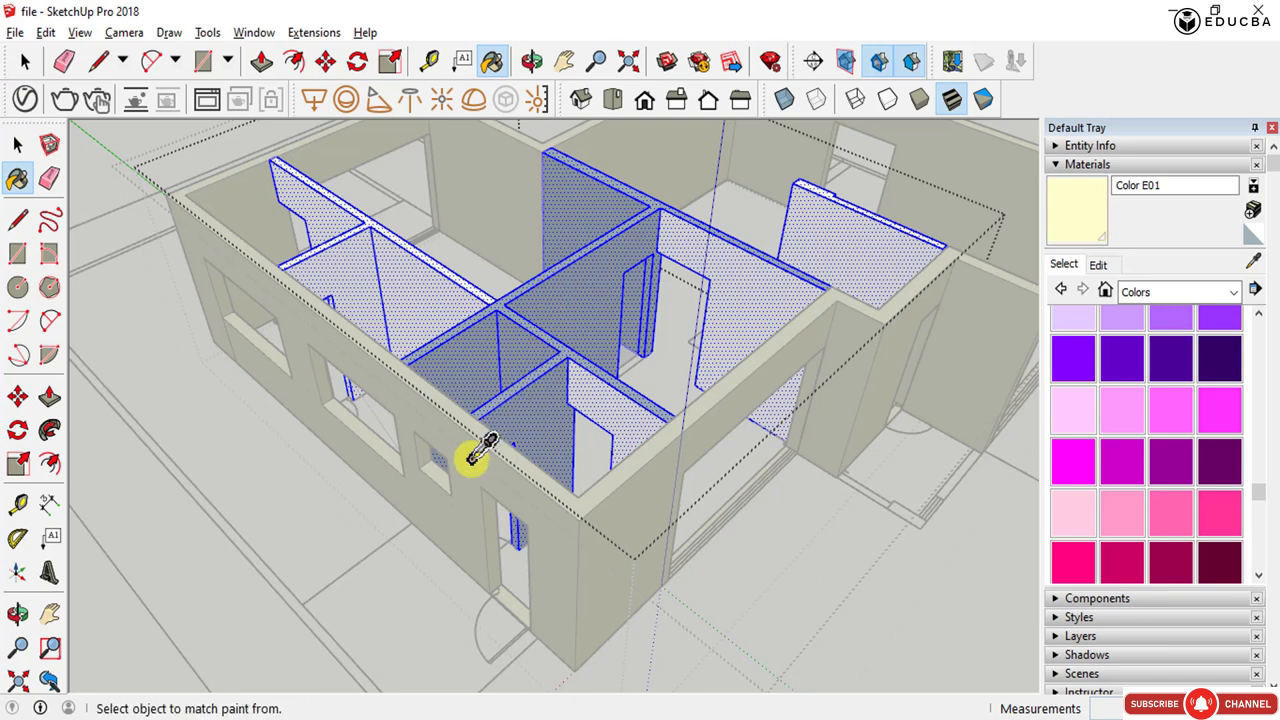
left_click(497, 335)
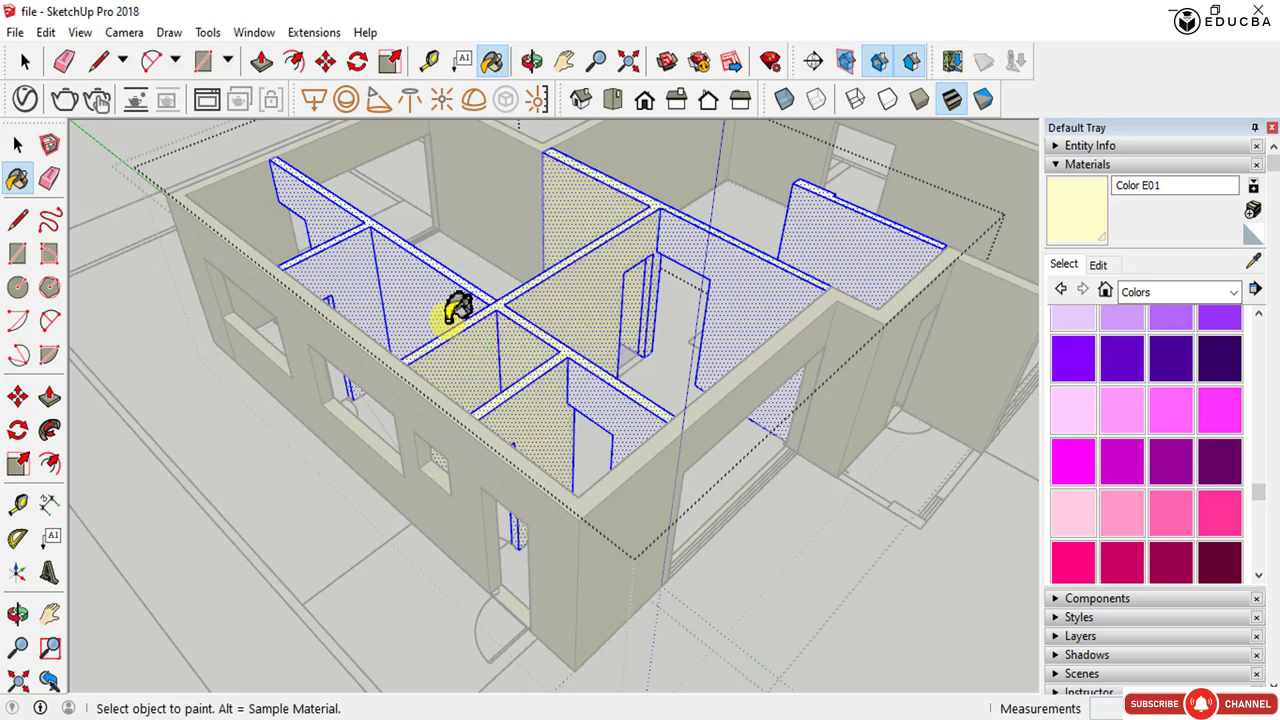
scroll(645, 207, "up", 3)
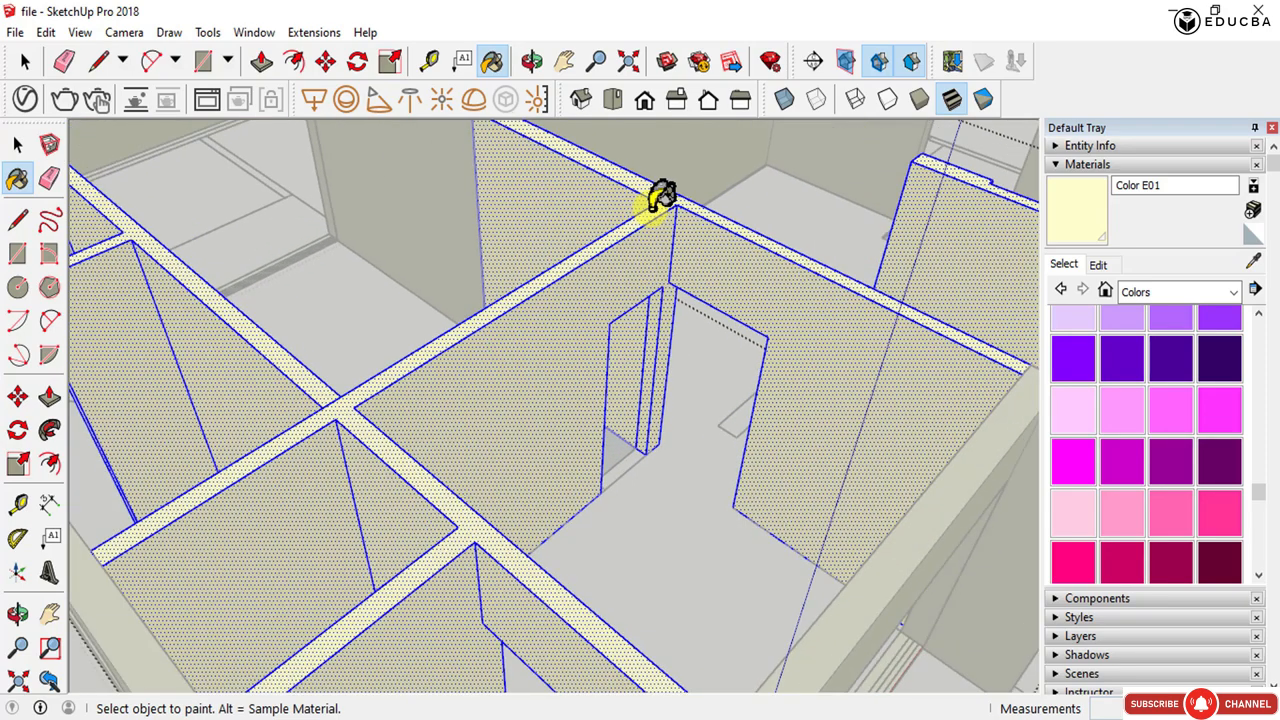
key("space")
key("Escape")
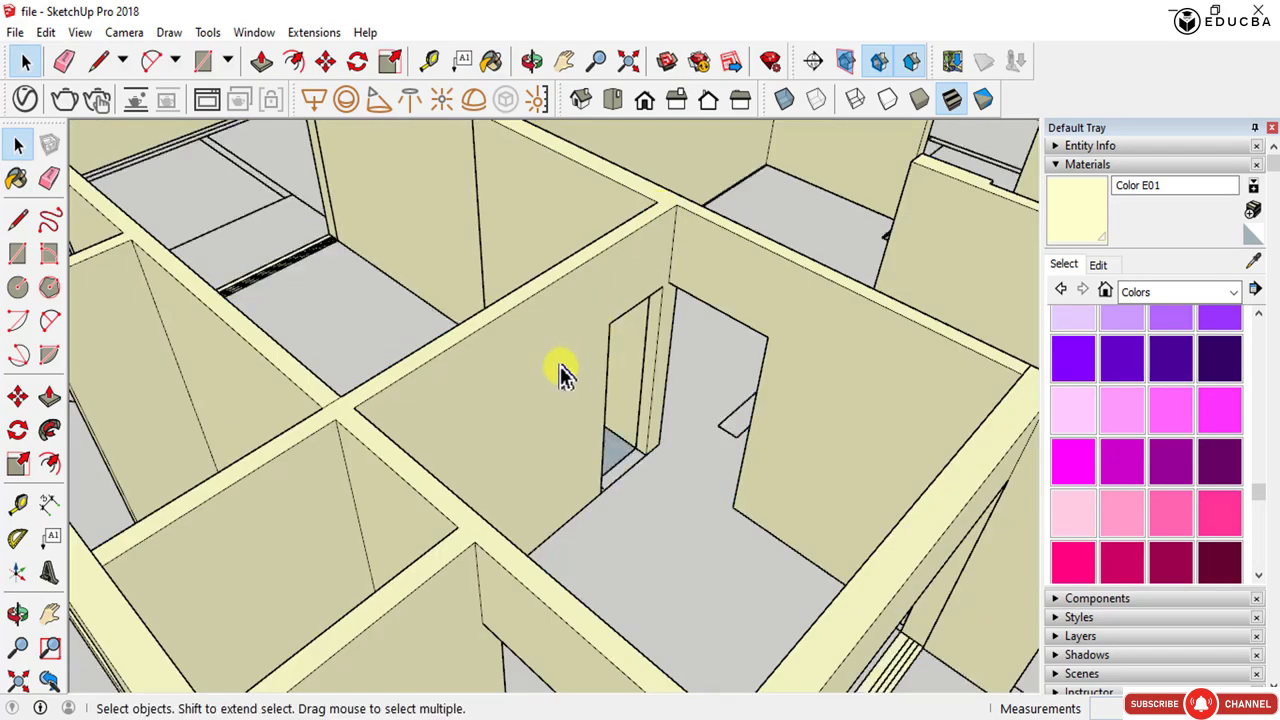
- Orbit and zoom around the finished wall model to inspect the openings and wall colours
scroll(555, 374, "down", 4)
mouse_move(530, 392)
middle_mouse_down()
mouse_move(400, 397)
mouse_move(363, 337)
mouse_move(563, 409)
mouse_move(533, 410)
middle_mouse_up()
scroll(533, 410, "up", 3)
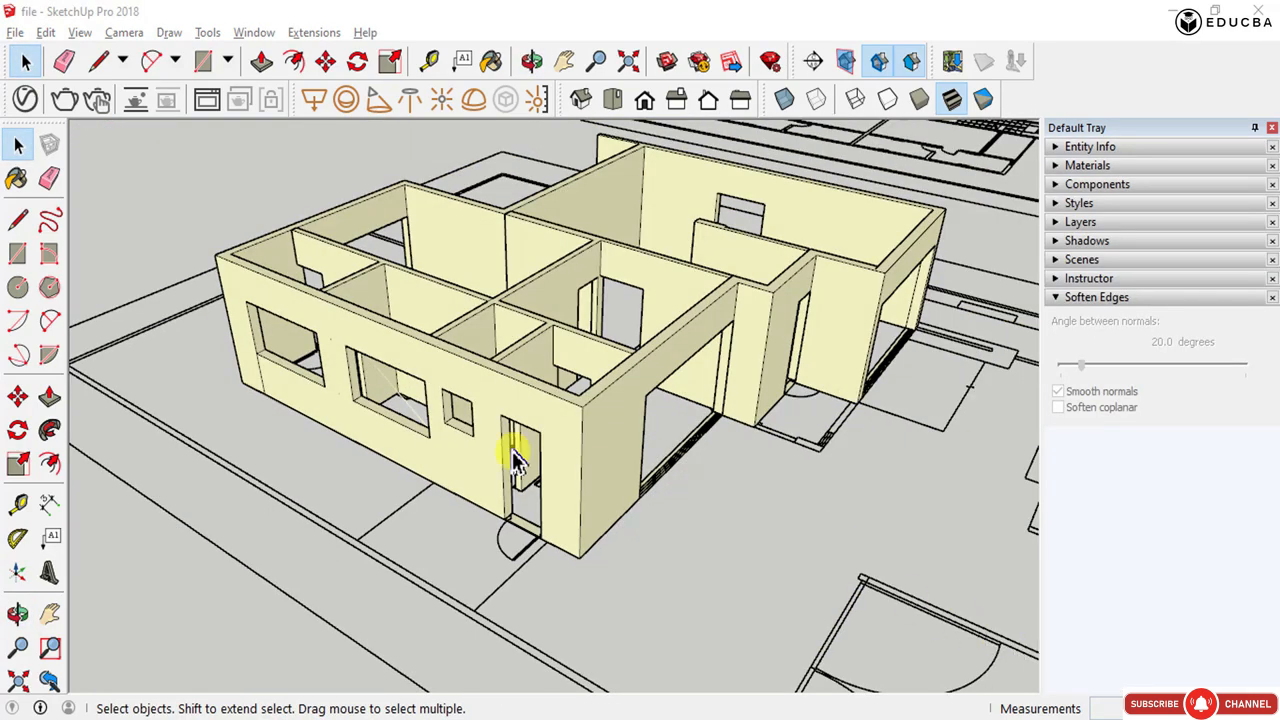
scroll(513, 458, "down", 3)
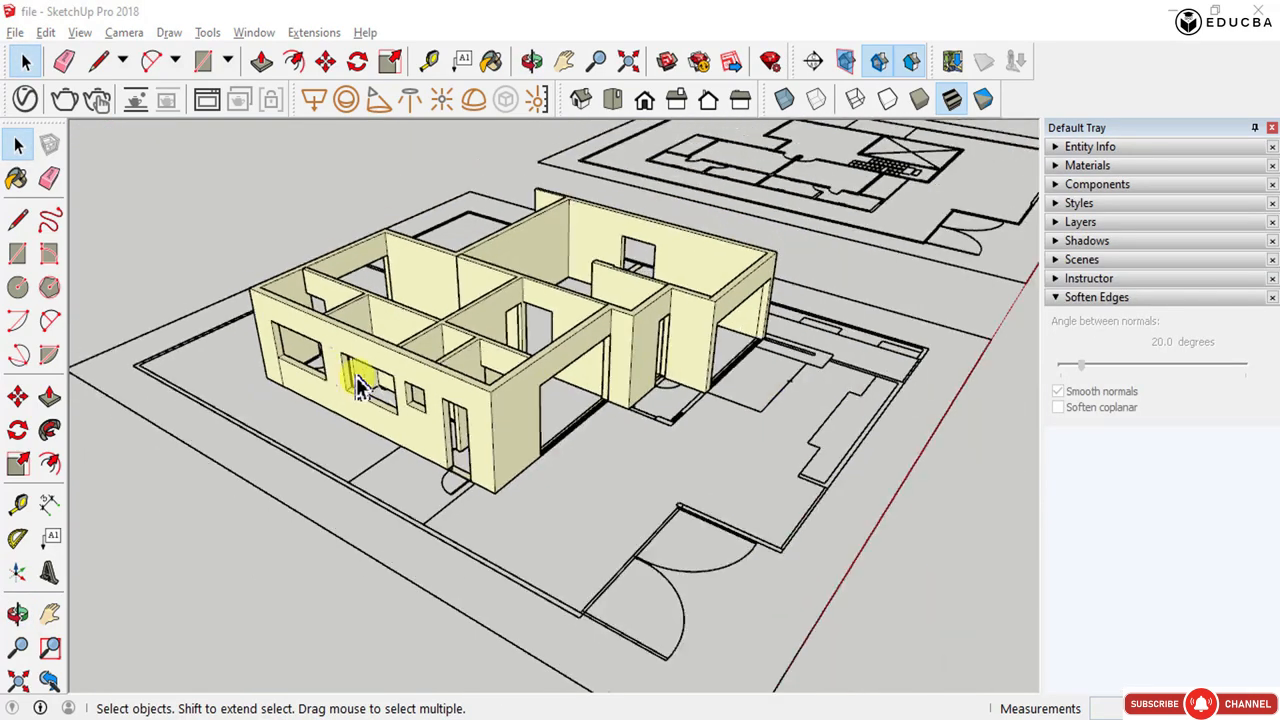
middle_click_drag(466, 371, 352, 362)
scroll(571, 246, "up", 5)
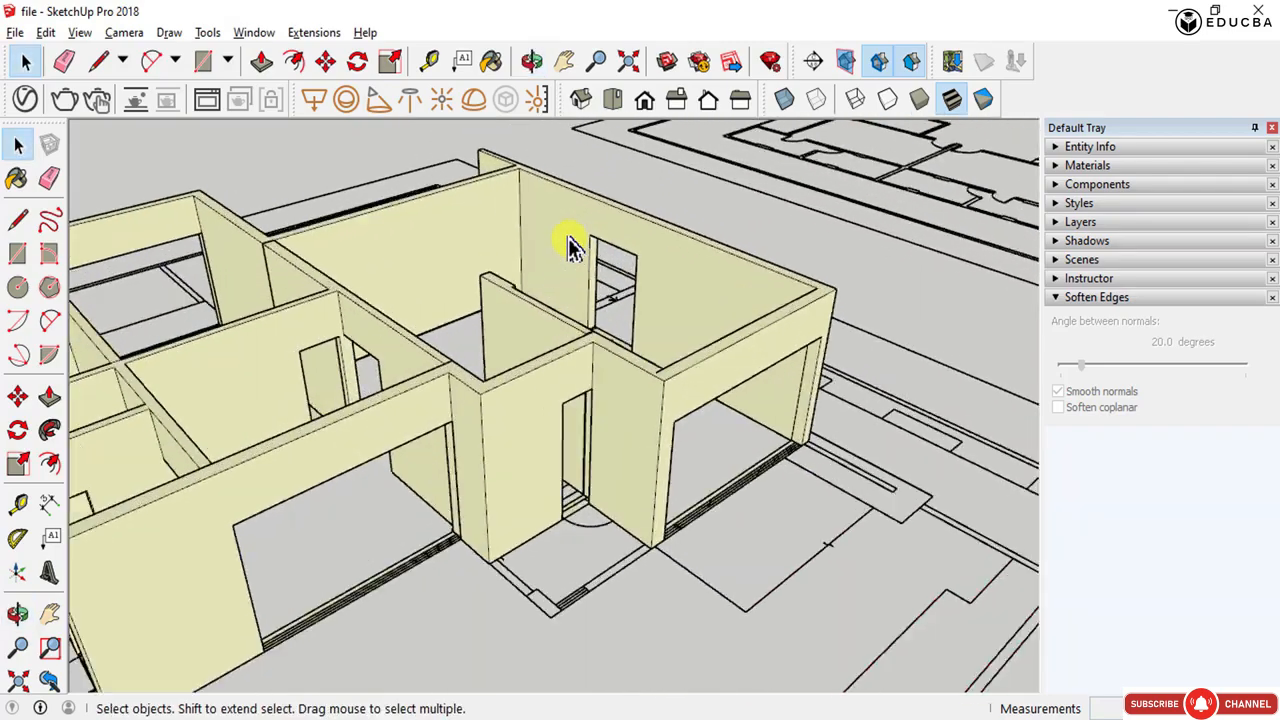
scroll(640, 360, "down", 6)
scroll(386, 443, "up", 6)
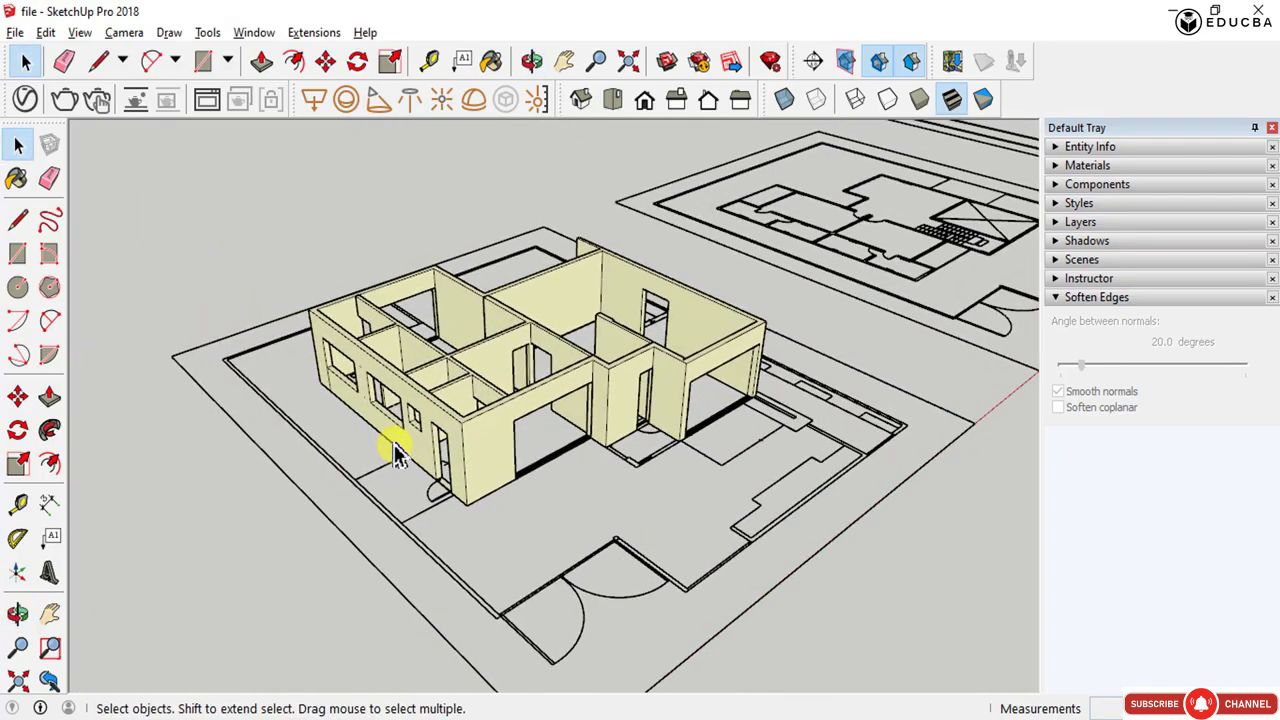
- Move the traced floor plan out from under the wall model to one side
middle_click_drag(395, 325, 720, 328)
scroll(786, 330, "down", 4)
middle_click_drag(591, 343, 578, 372)
scroll(559, 380, "down", 3)
left_click_drag(680, 470, 680, 466)
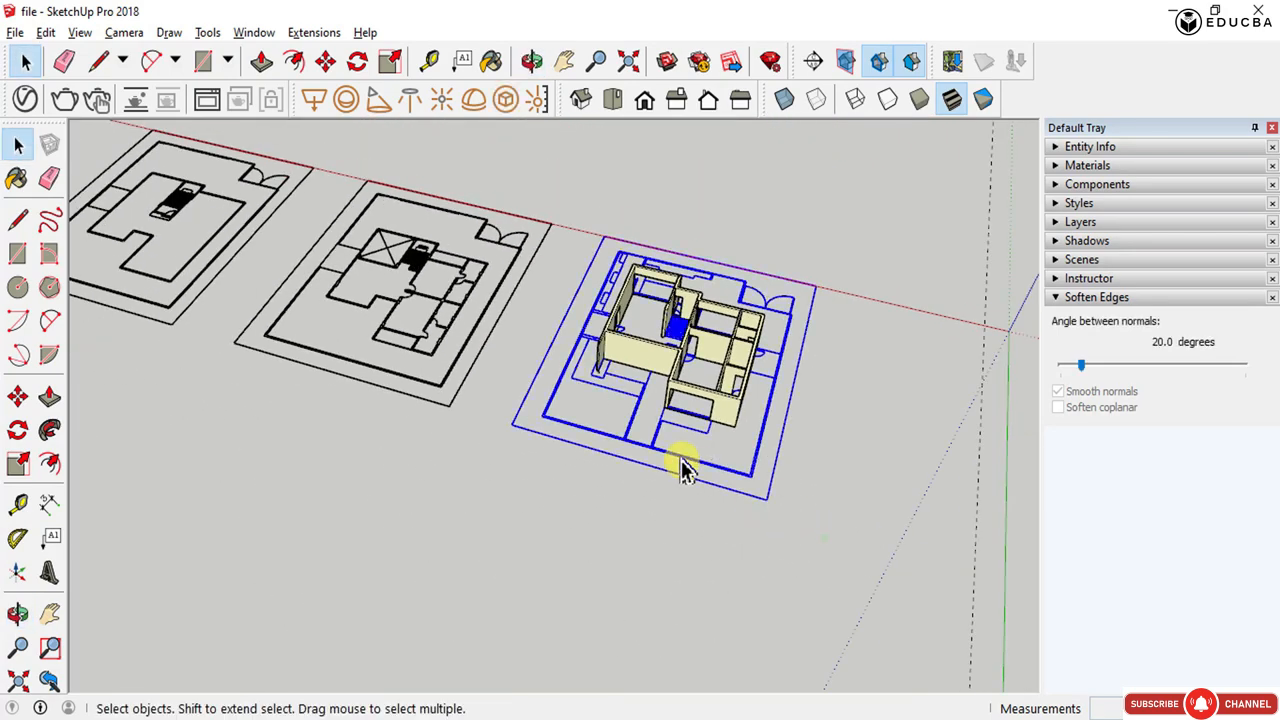
key("m")
left_click(516, 487)
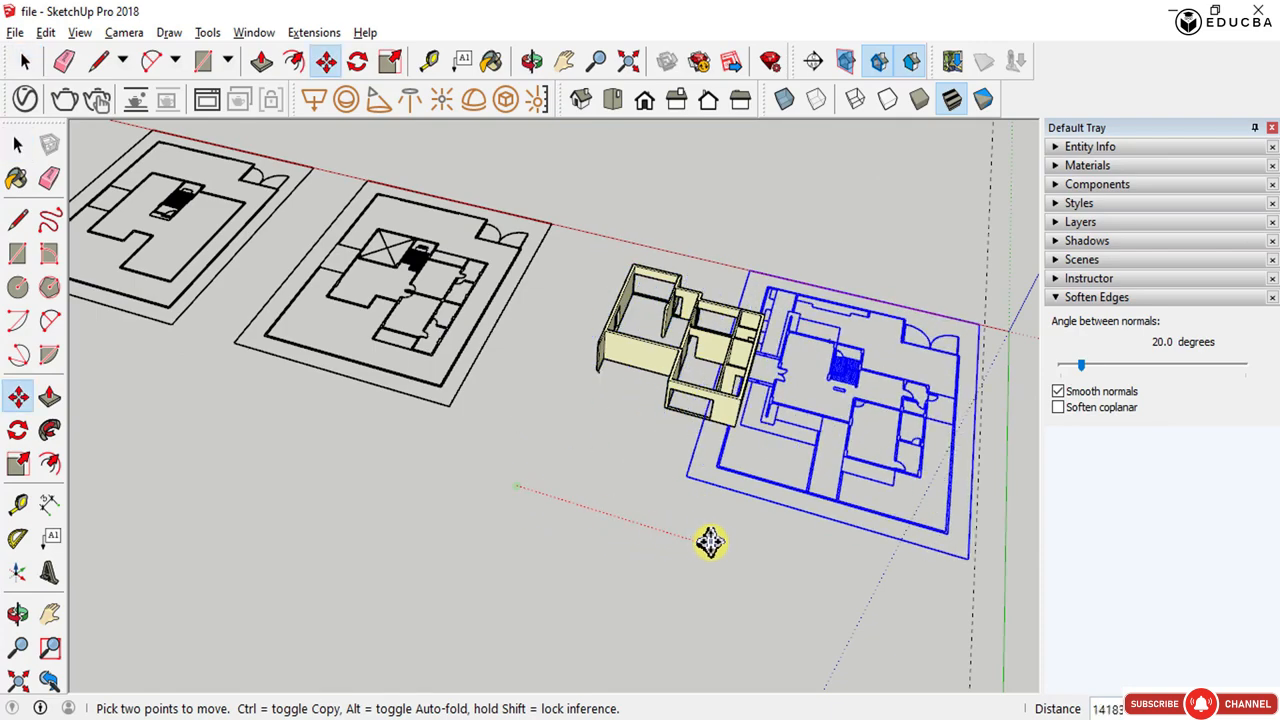
left_click(751, 553)
key("space")
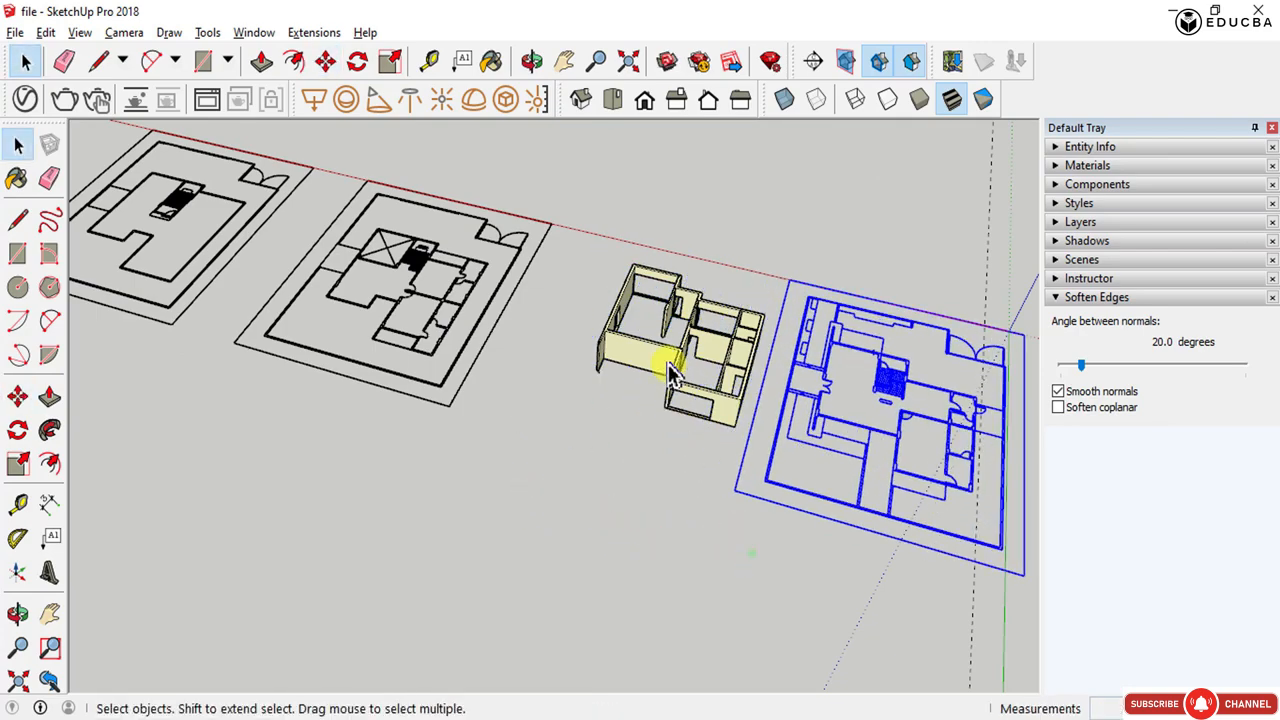
- Orbit and zoom to examine the wall model from its front corner
scroll(643, 294, "up", 3)
middle_click_drag(643, 294, 232, 343)
scroll(248, 362, "up", 4)
middle_click_drag(462, 455, 245, 553)
scroll(245, 553, "down", 3)
scroll(245, 553, "down", 2)
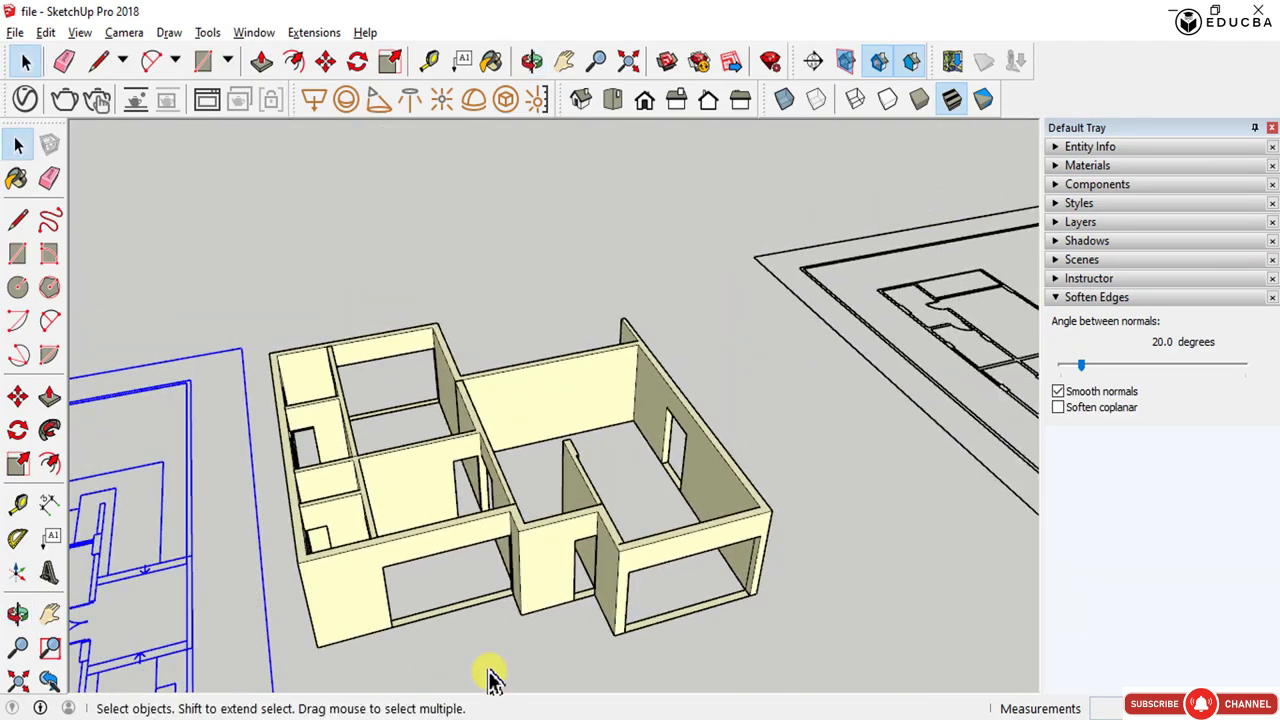
scroll(280, 545, "up", 5)
middle_click_drag(352, 538, 474, 565)
scroll(404, 532, "down", 3)
middle_click_drag(404, 532, 404, 495)
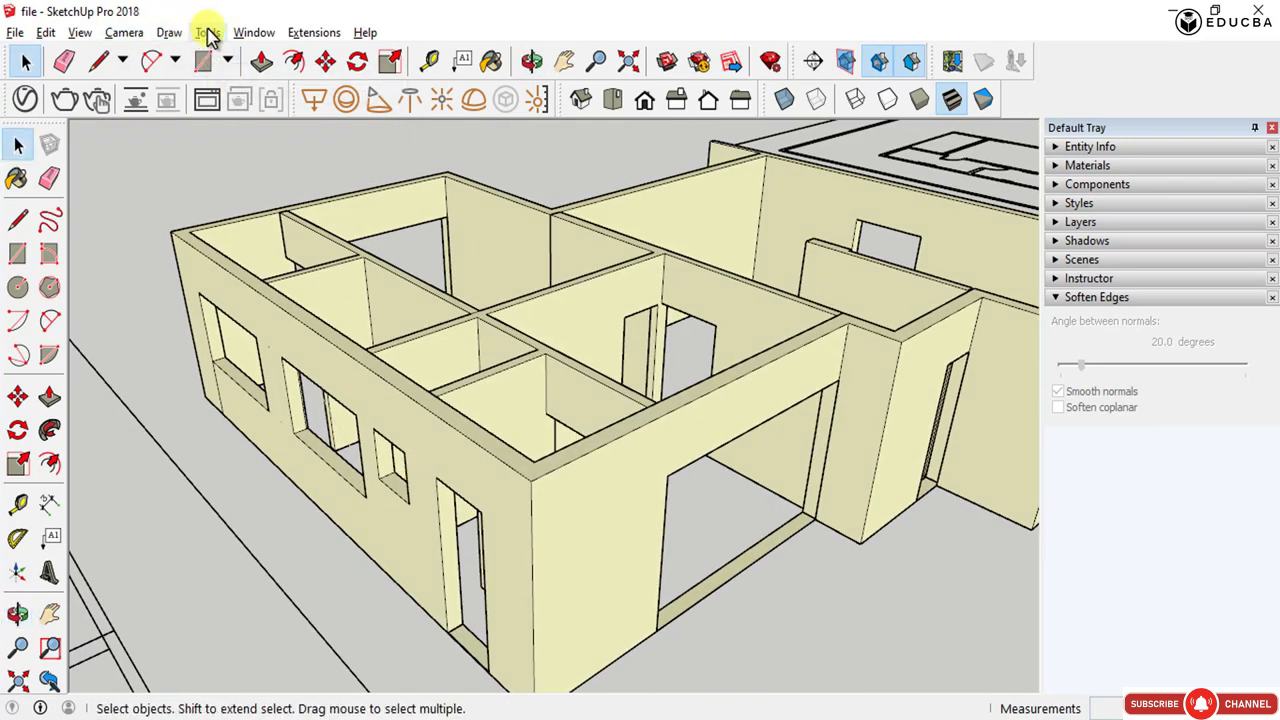
- Open the 3D Warehouse
left_click(243, 32)
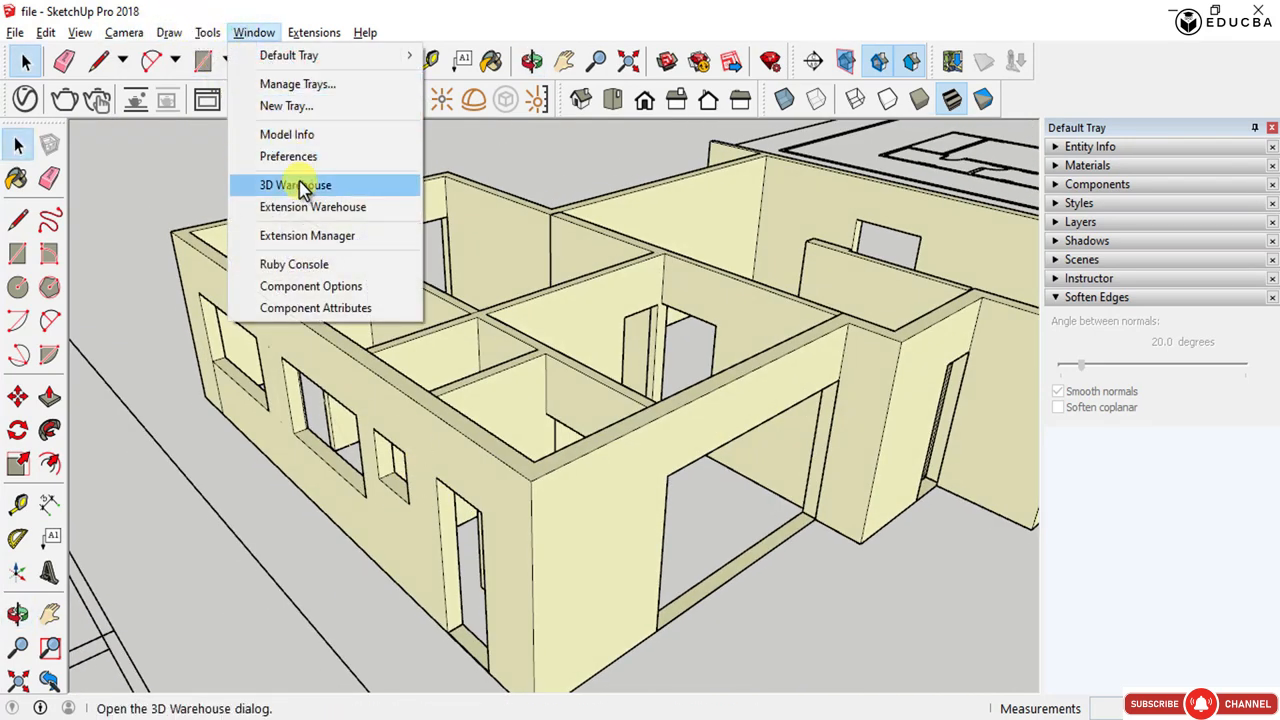
left_click(303, 189)
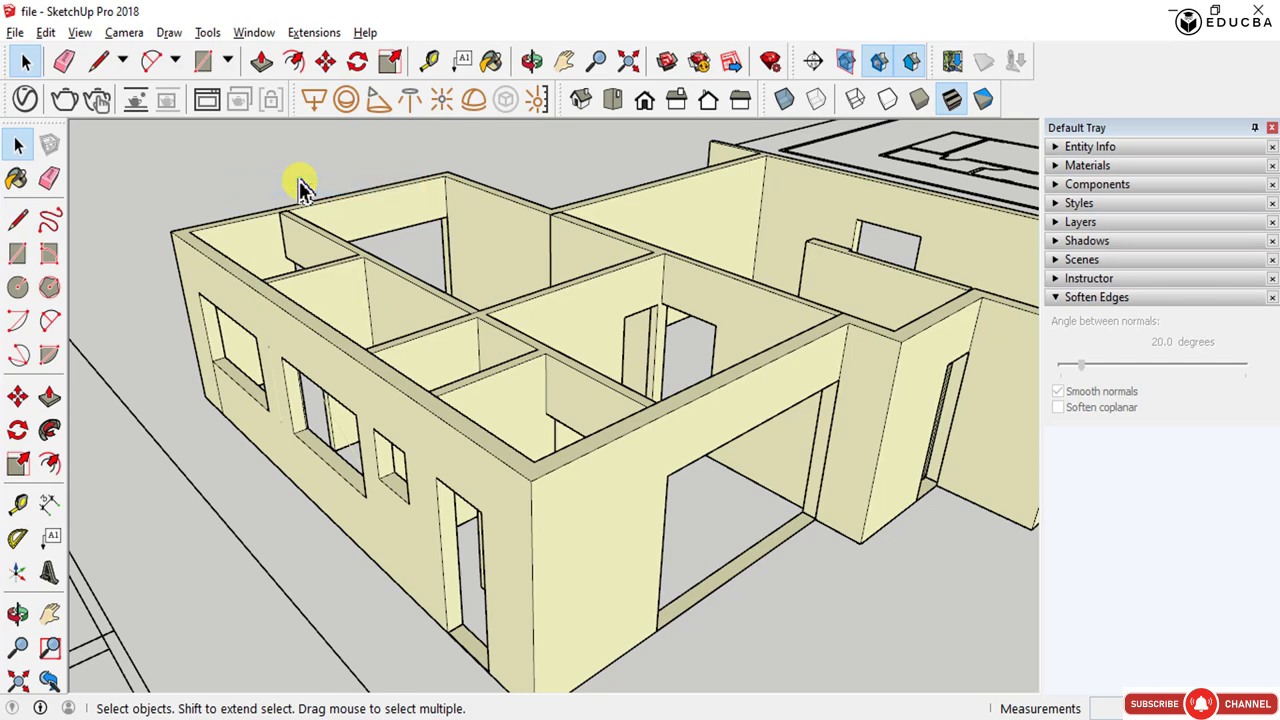
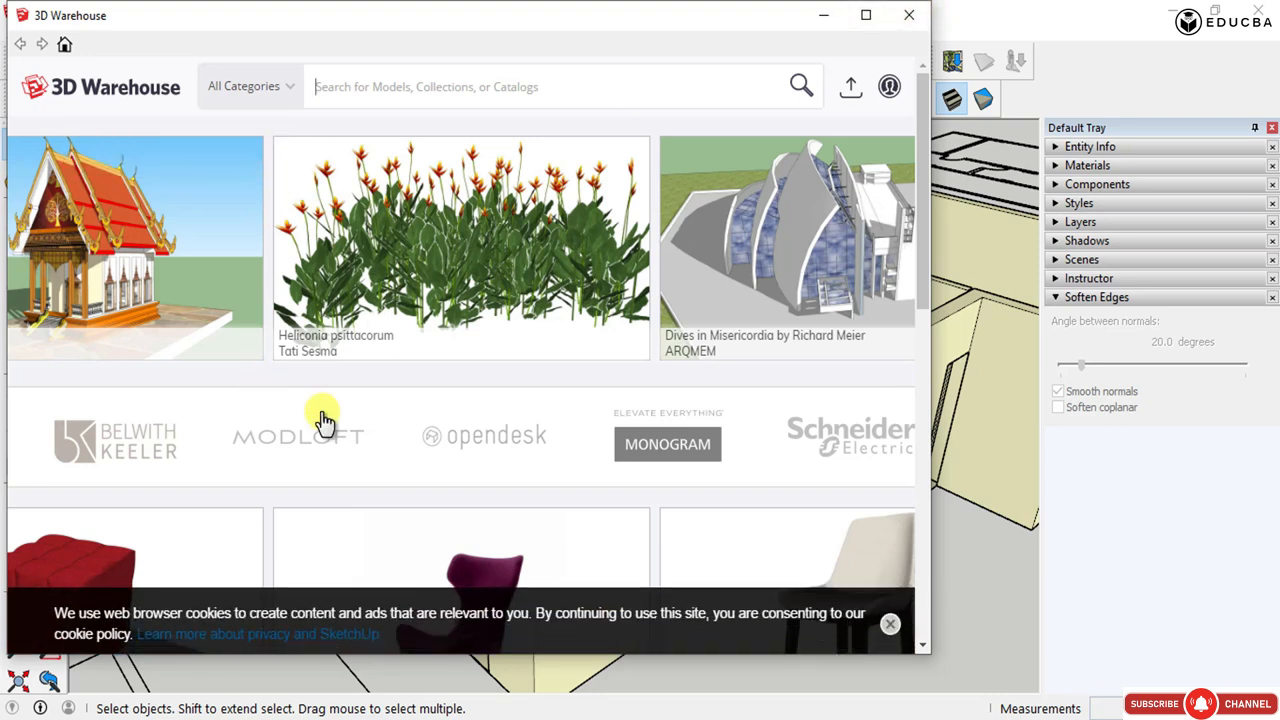
- Search the 3D Warehouse for "doors and windows"
left_click(443, 86)
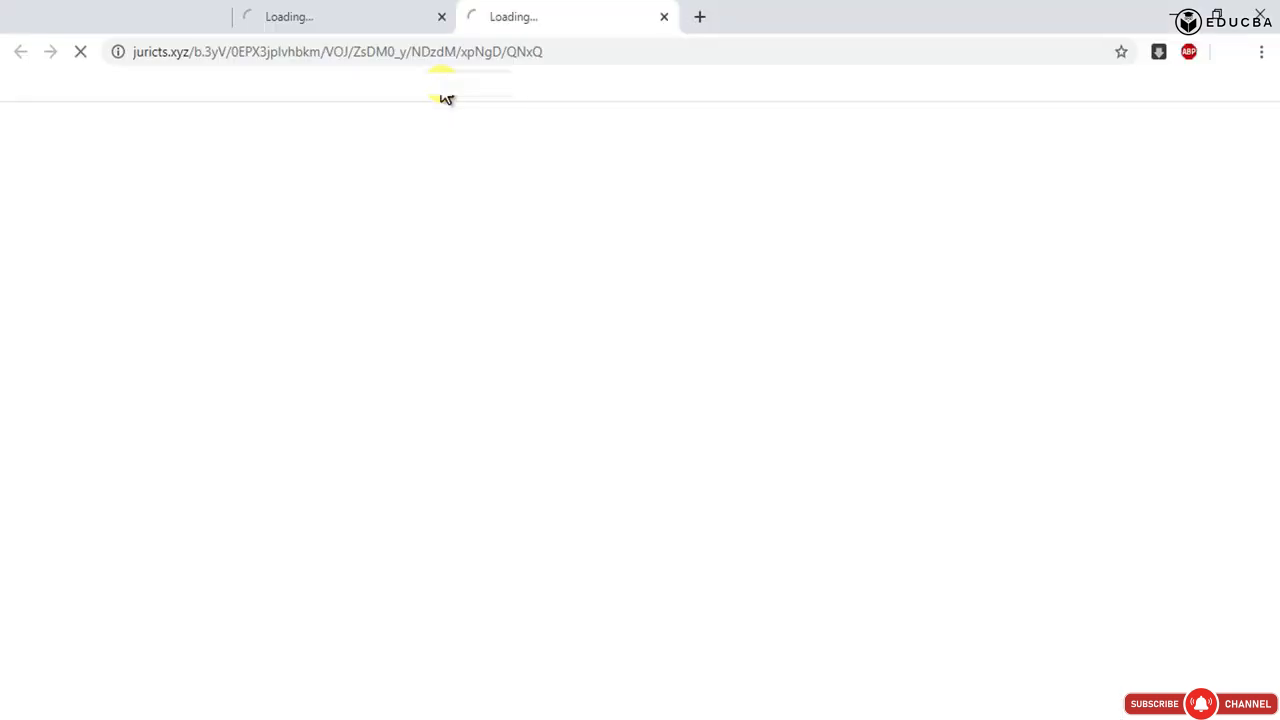
left_click(1176, 16)
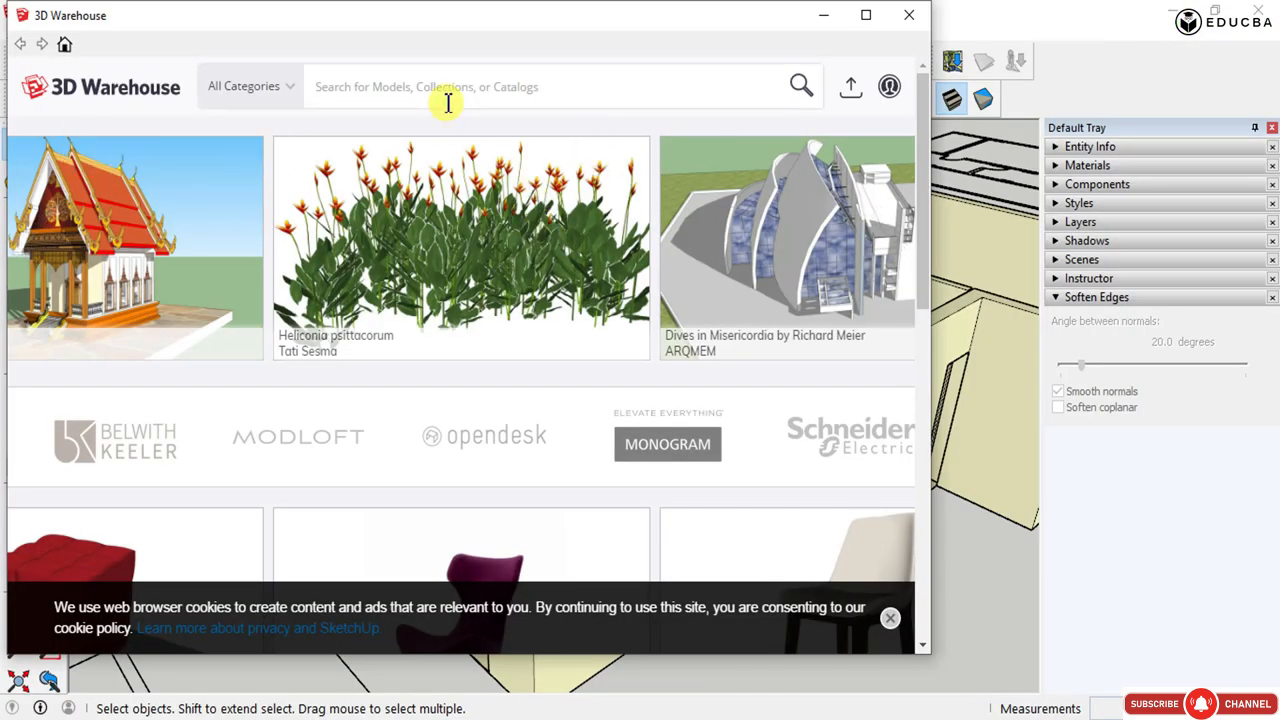
type("doo")
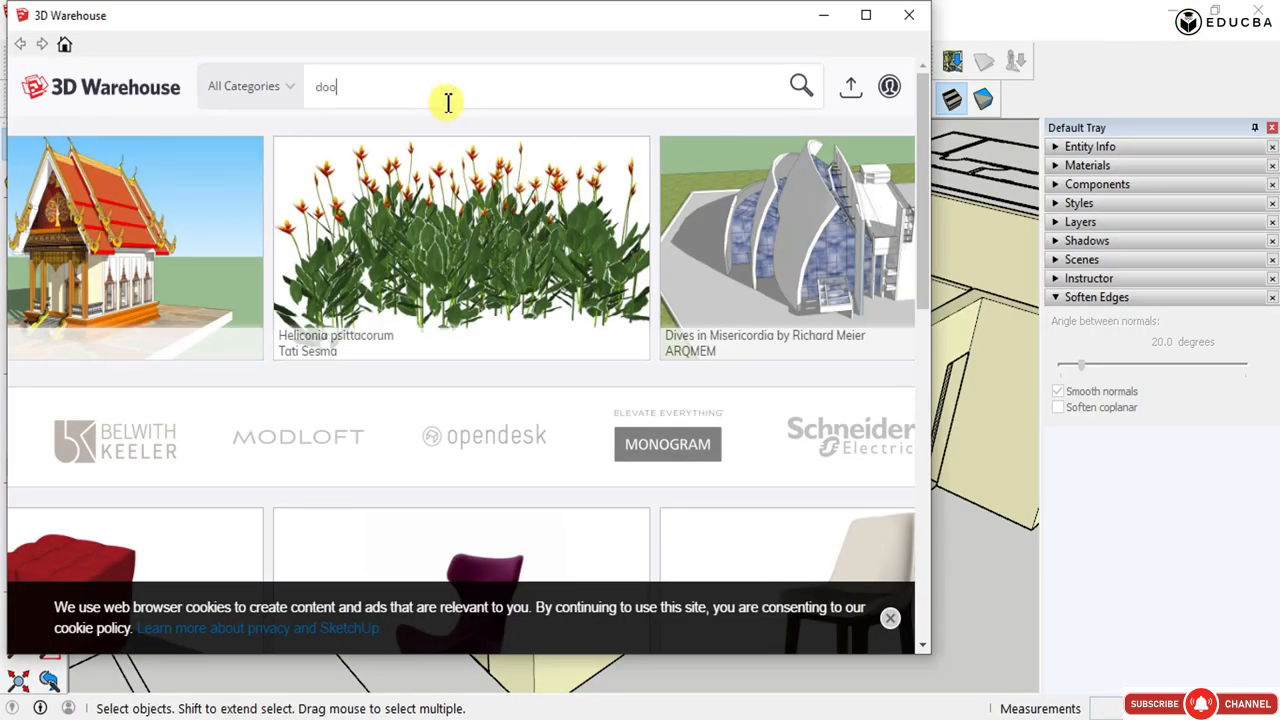
type("r")
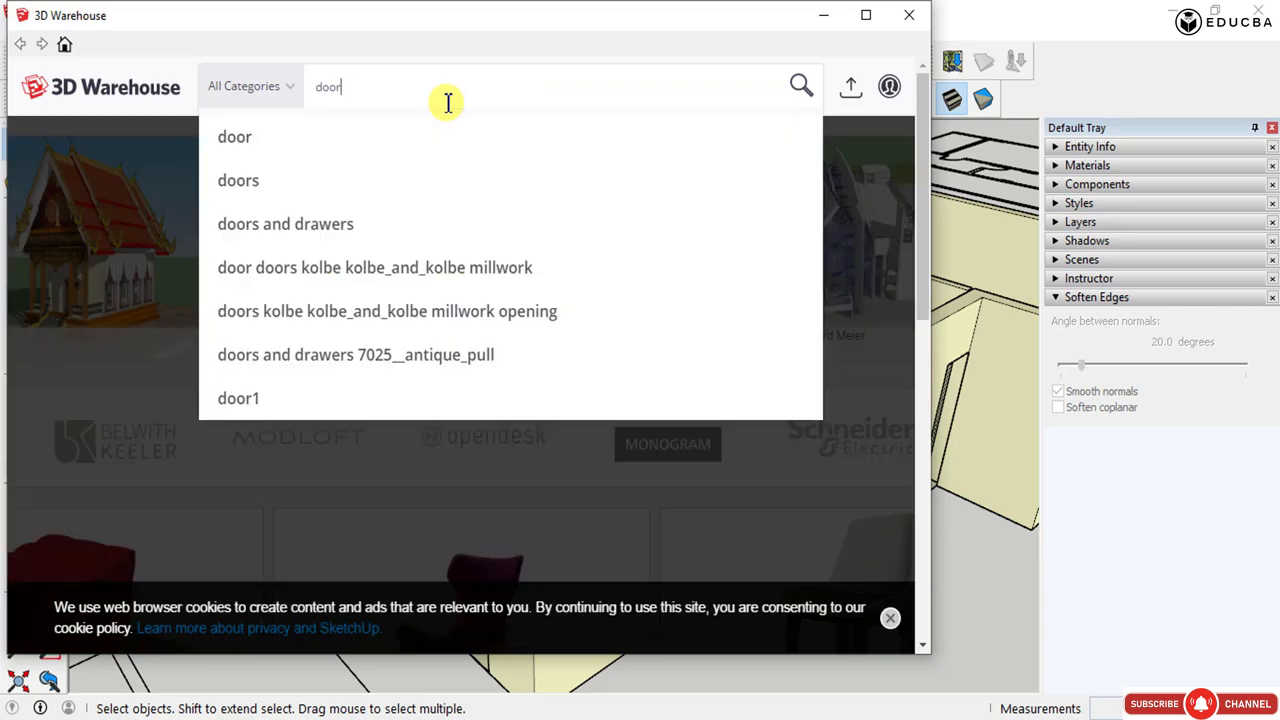
type("d")
type("s ")
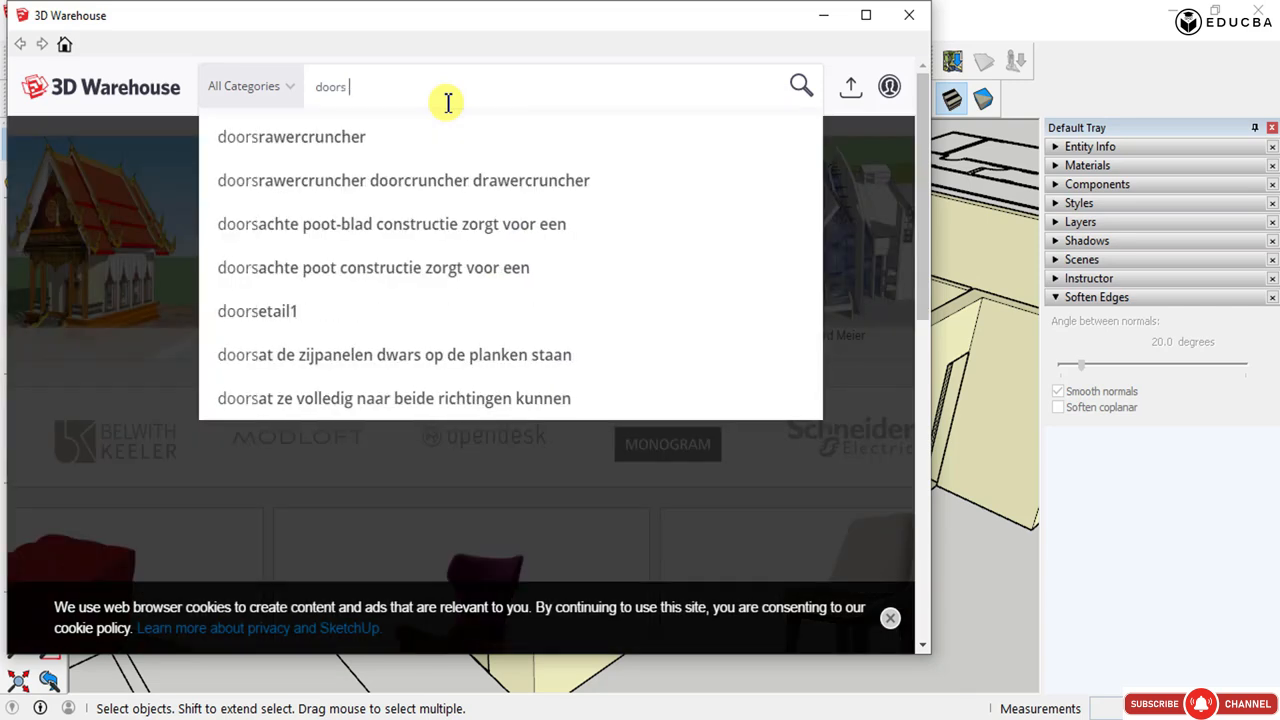
type("and windows")
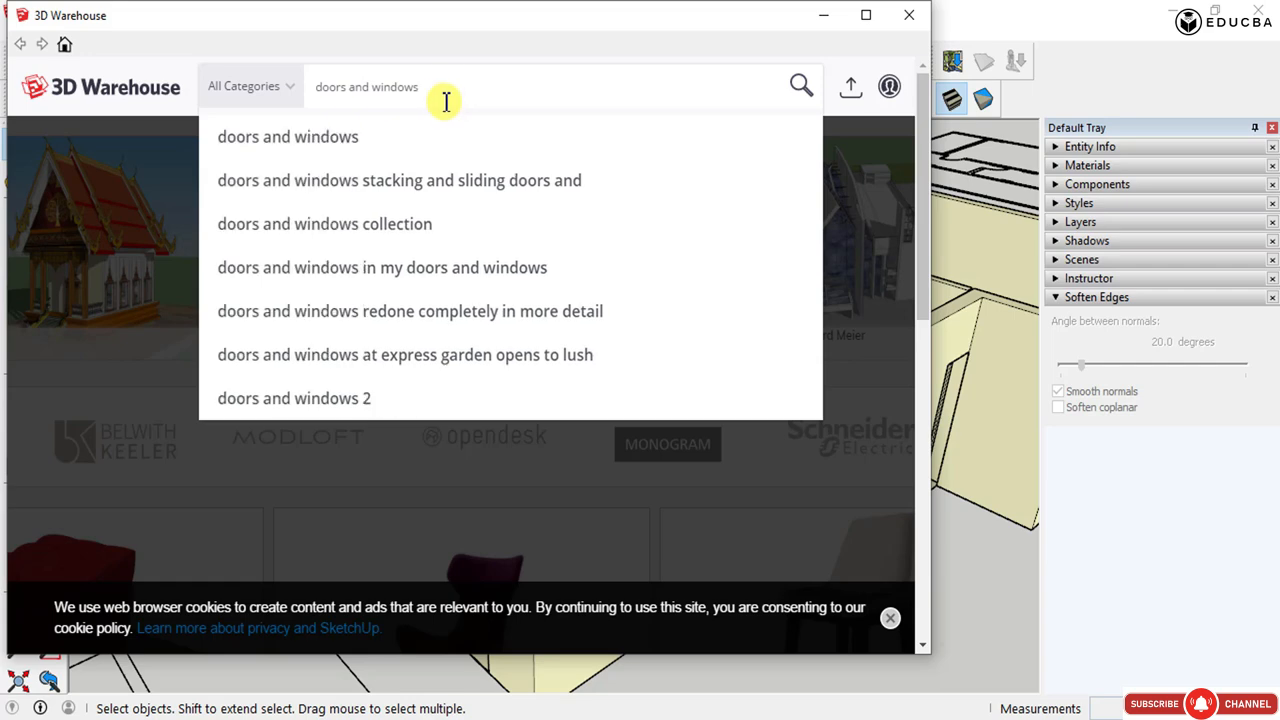
left_click(440, 140)
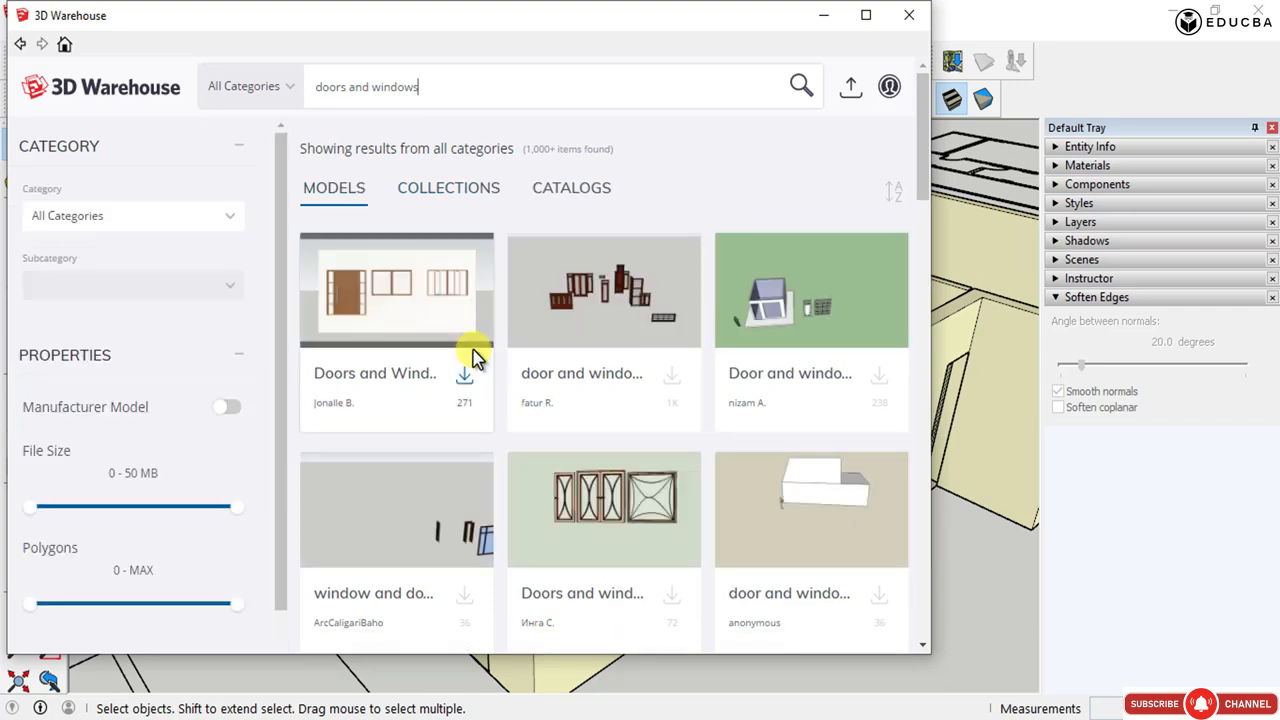
- Scroll through the search results to compare the door and window models
scroll(606, 406, "down", 4)
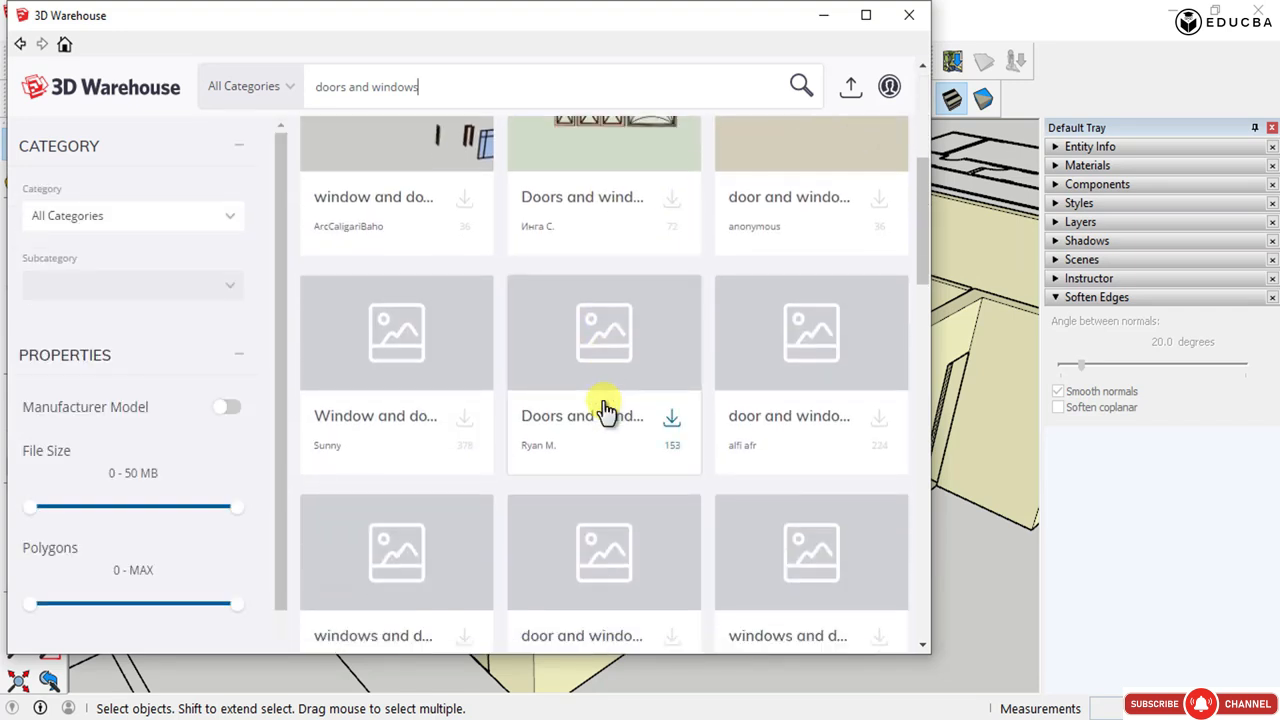
scroll(606, 410, "down", 1)
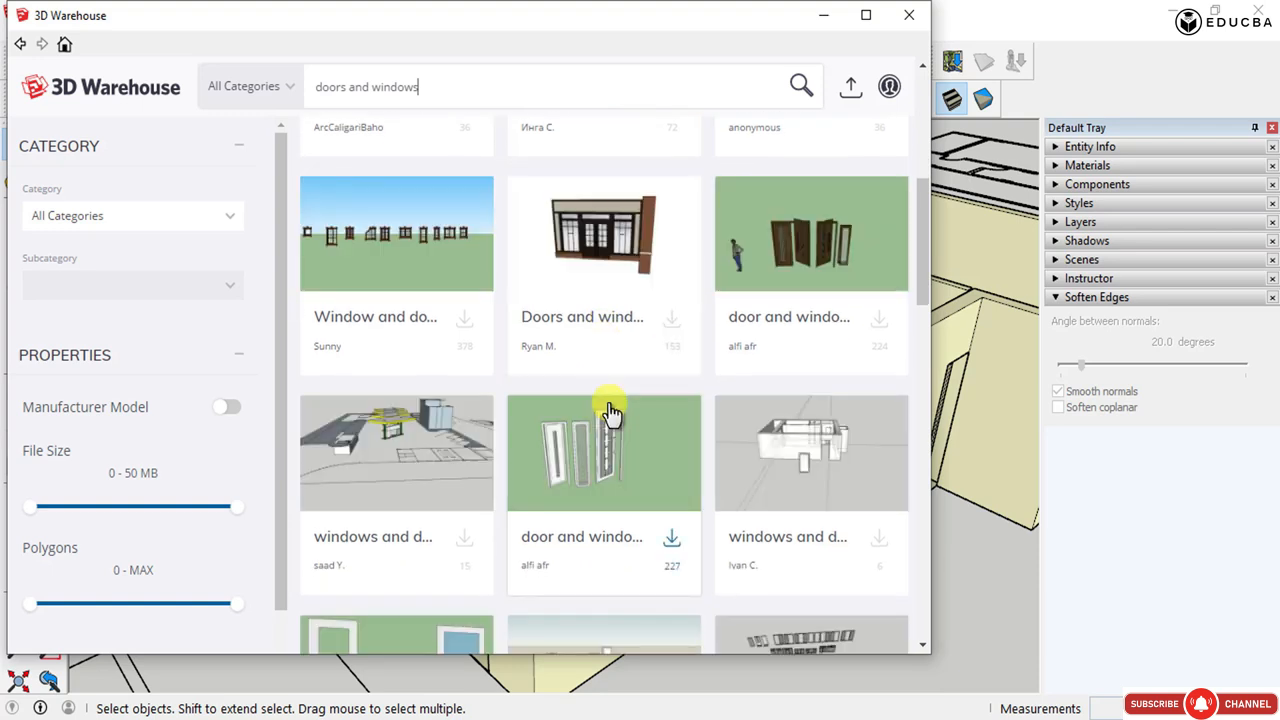
scroll(610, 410, "down", 1)
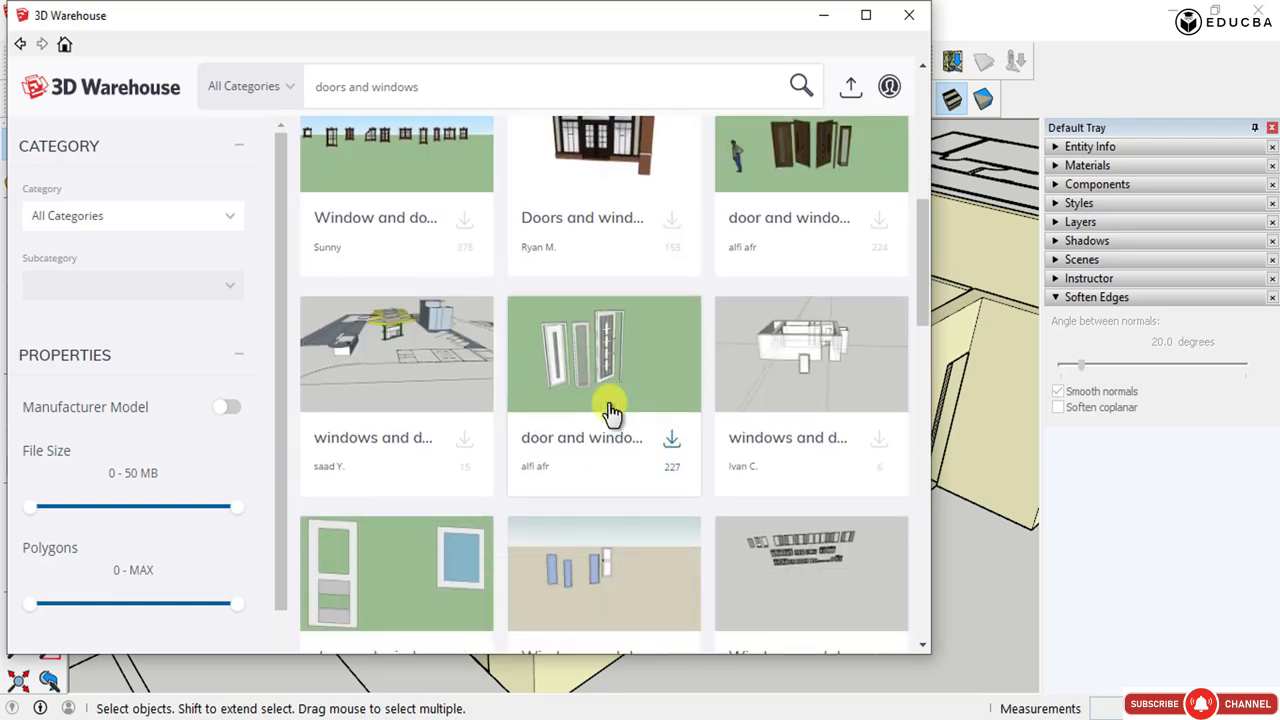
scroll(610, 410, "down", 4)
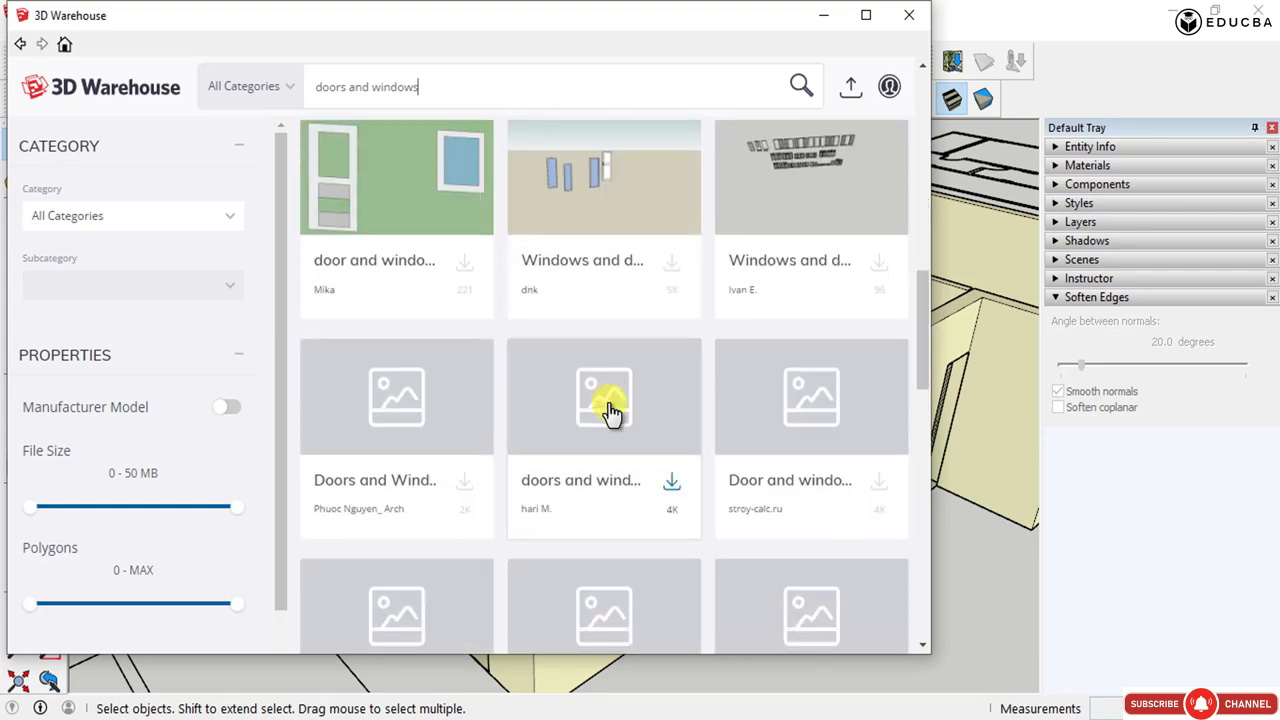
scroll(610, 410, "down", 1)
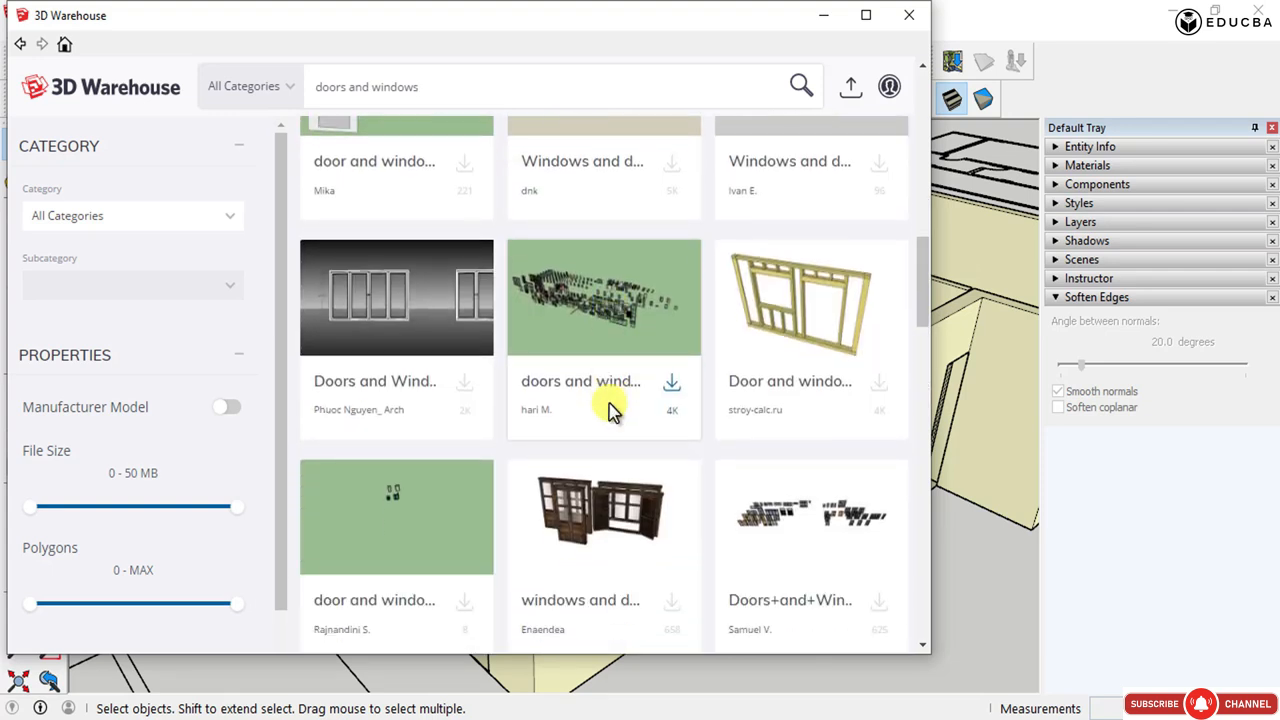
scroll(612, 410, "down", 2)
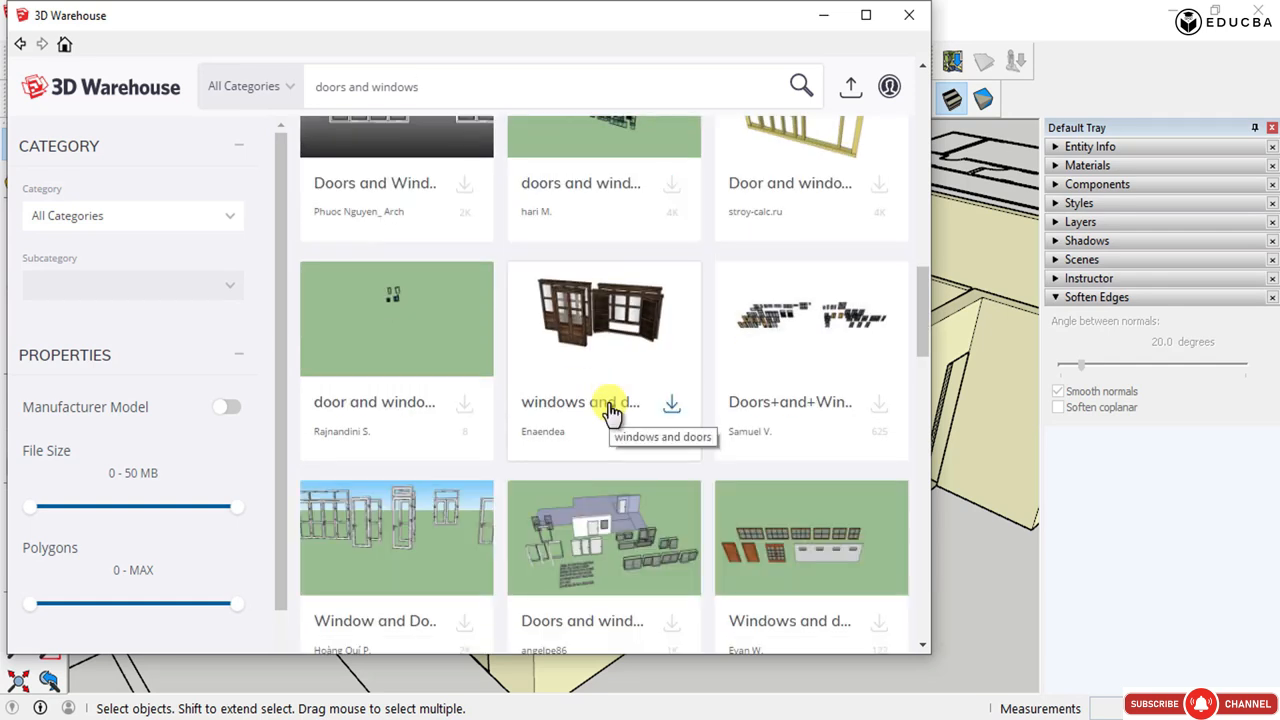
scroll(610, 410, "down", 1)
scroll(612, 410, "down", 1)
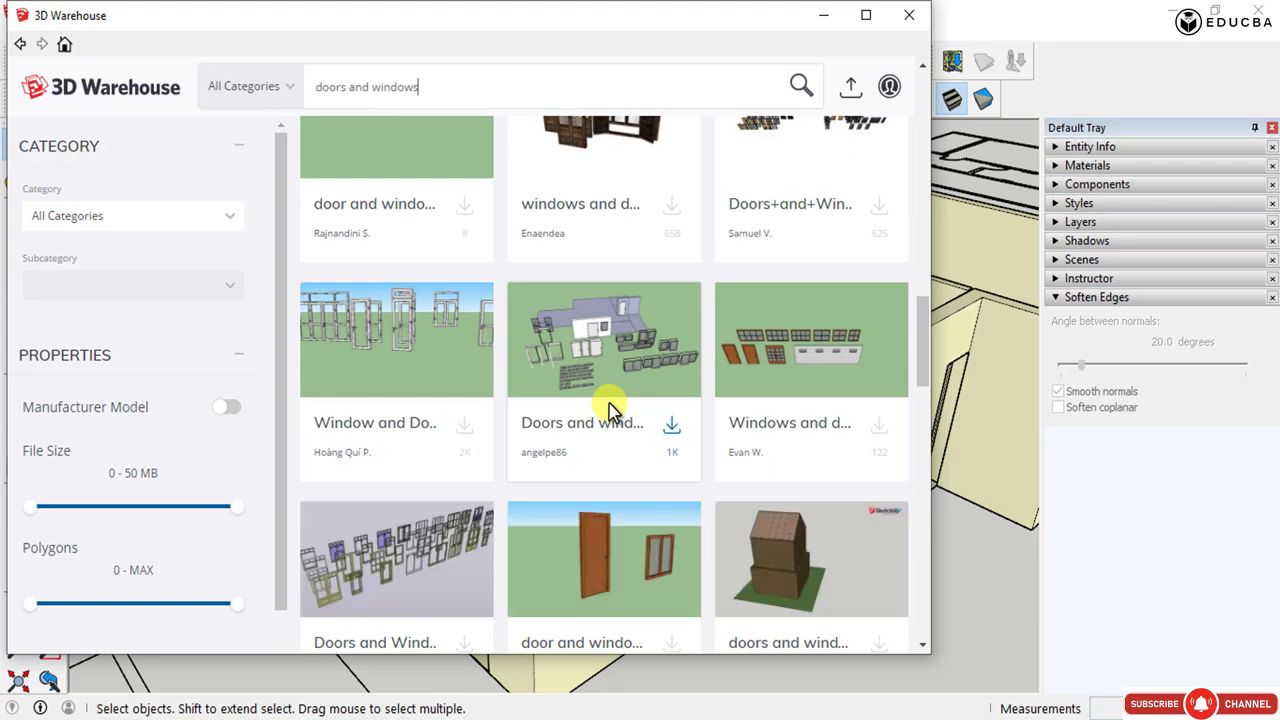
scroll(612, 410, "up", 4)
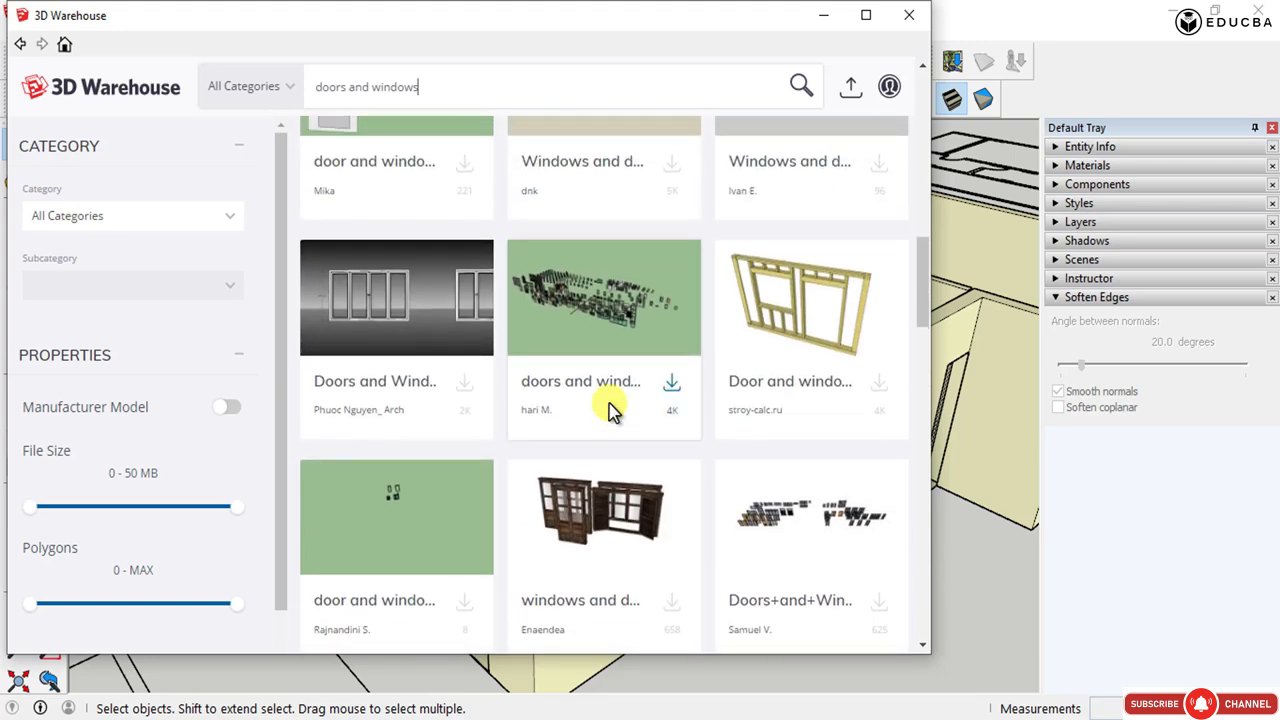
scroll(612, 410, "down", 8)
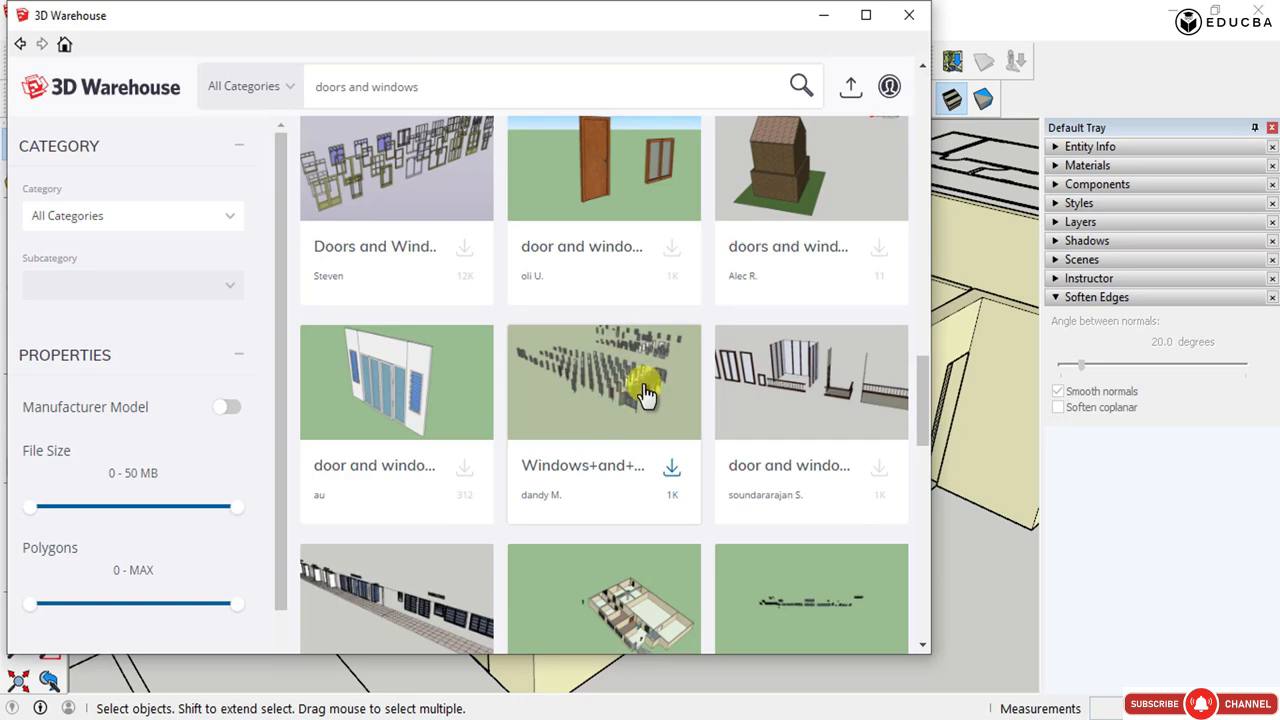
- Try to download the Windows+and+Doors model from its details page
left_click(645, 393)
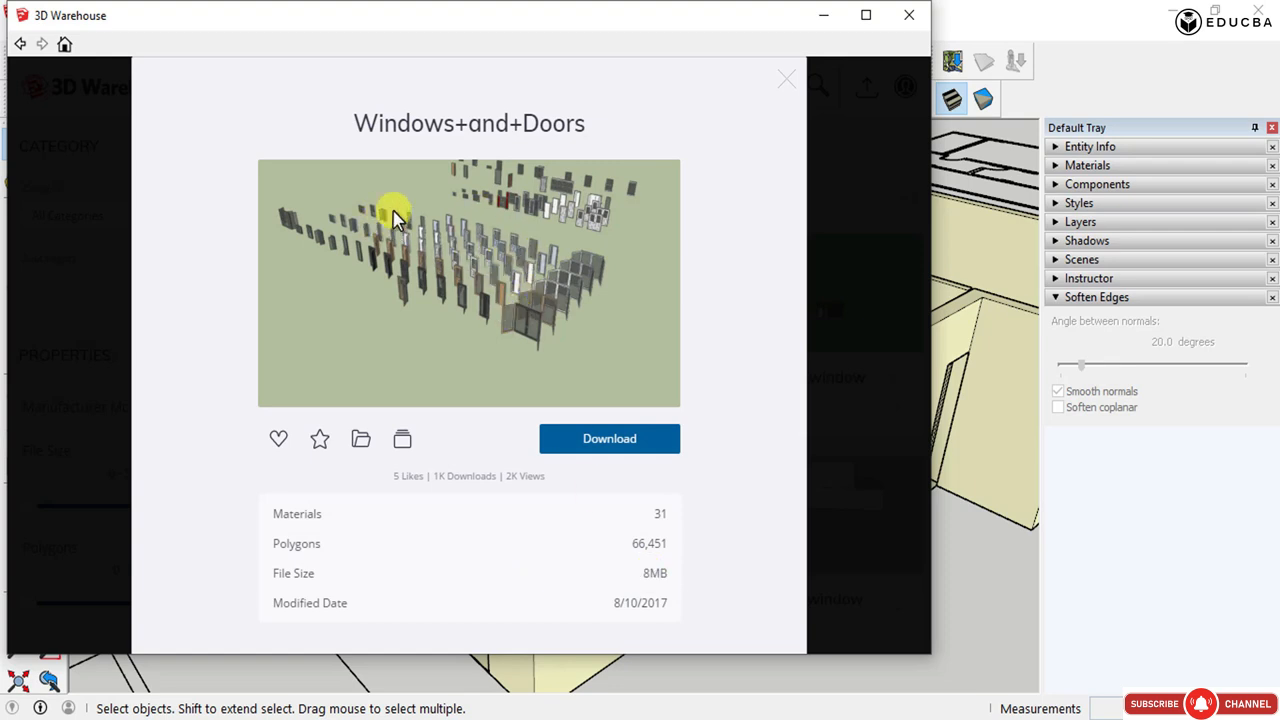
left_click(613, 448)
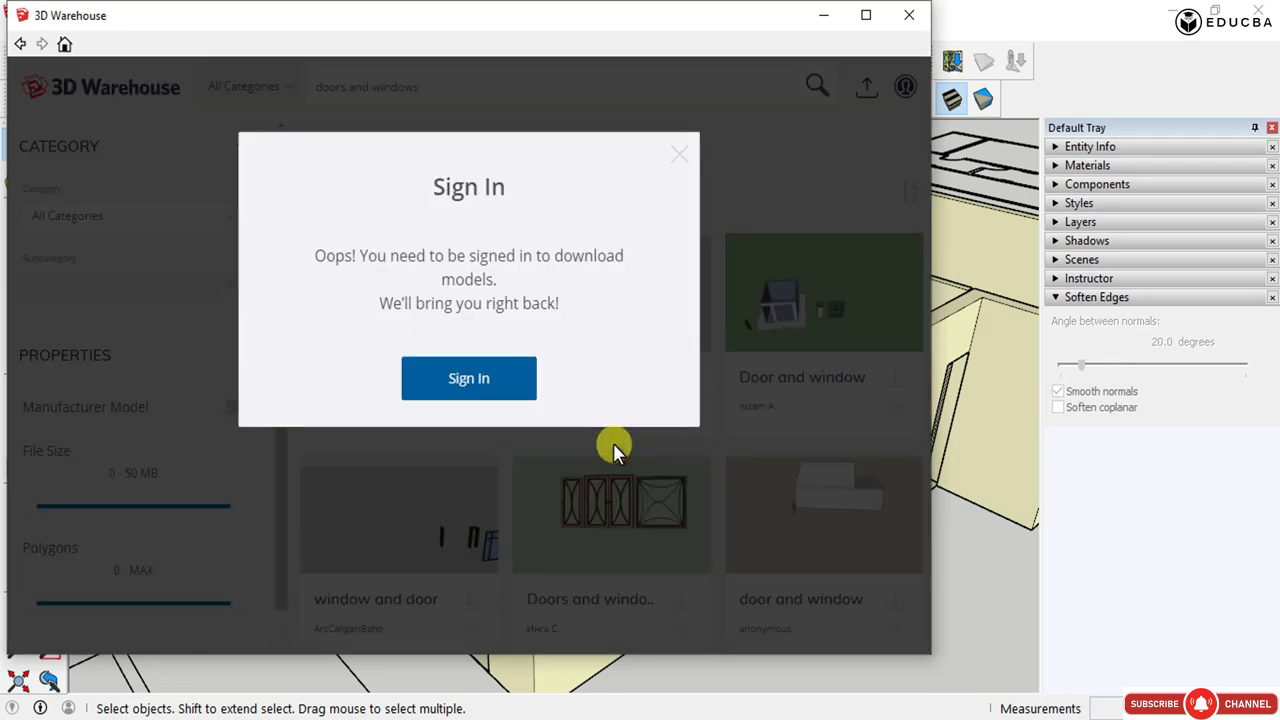
left_click(495, 384)
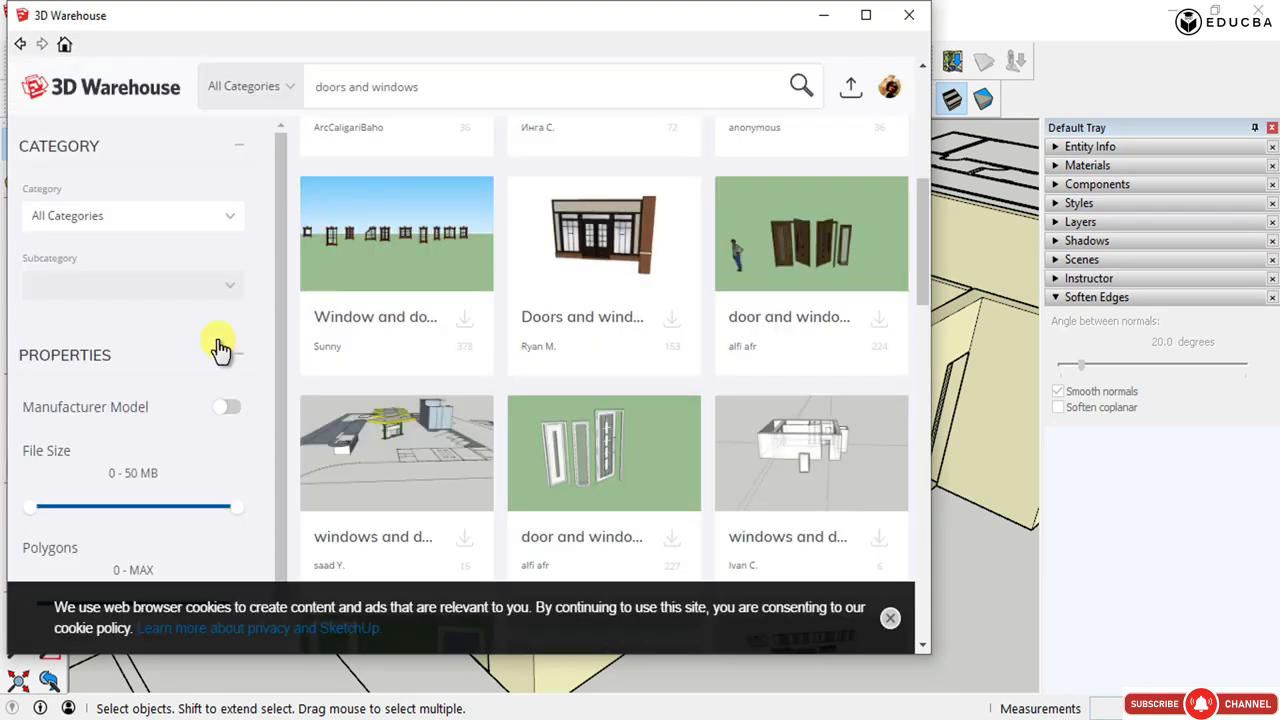
- Open the details of another doors and windows model and close them
scroll(580, 430, "down", 4)
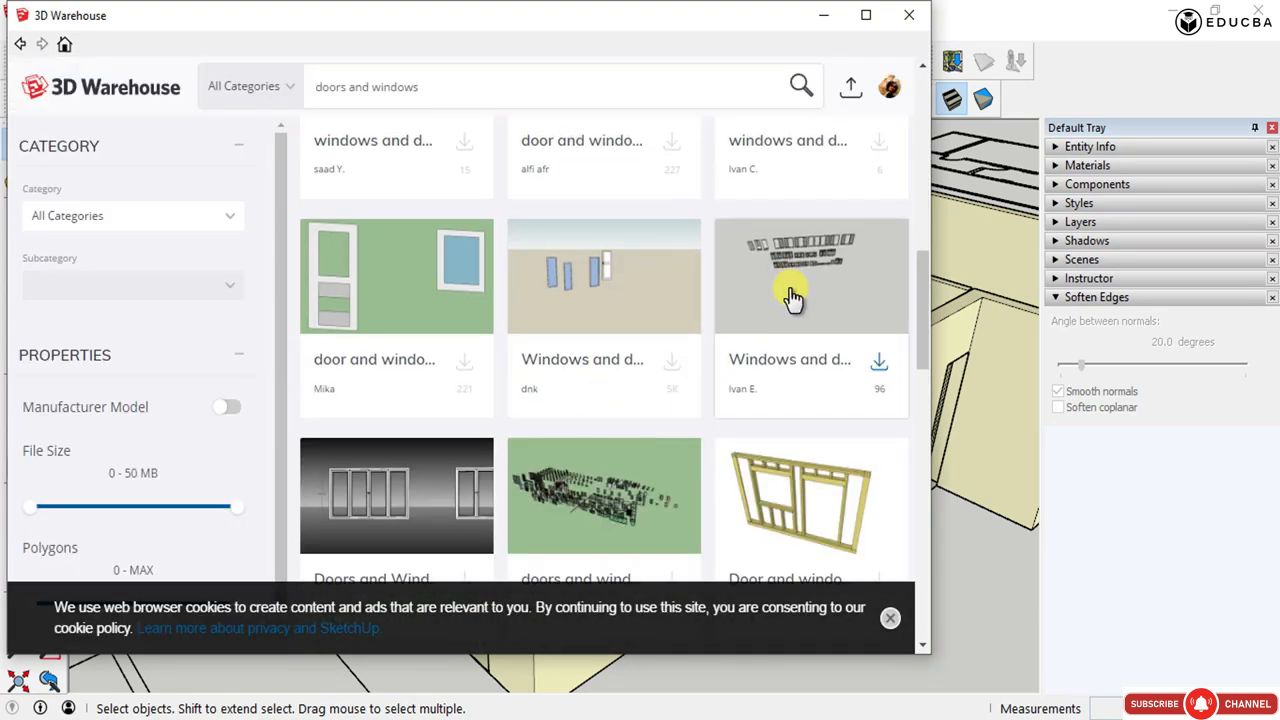
scroll(791, 294, "down", 3)
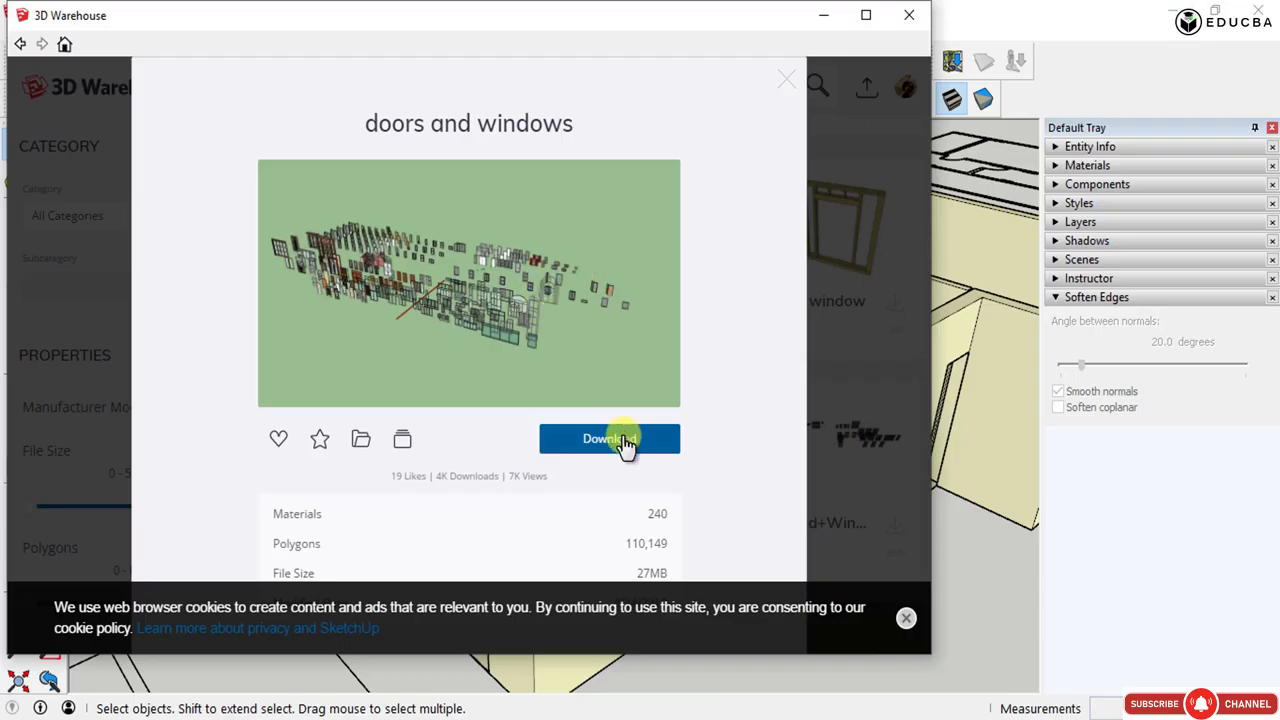
left_click(853, 361)
- Download the Windows+and+Doors model and load it directly into the current model
scroll(829, 410, "down", 3)
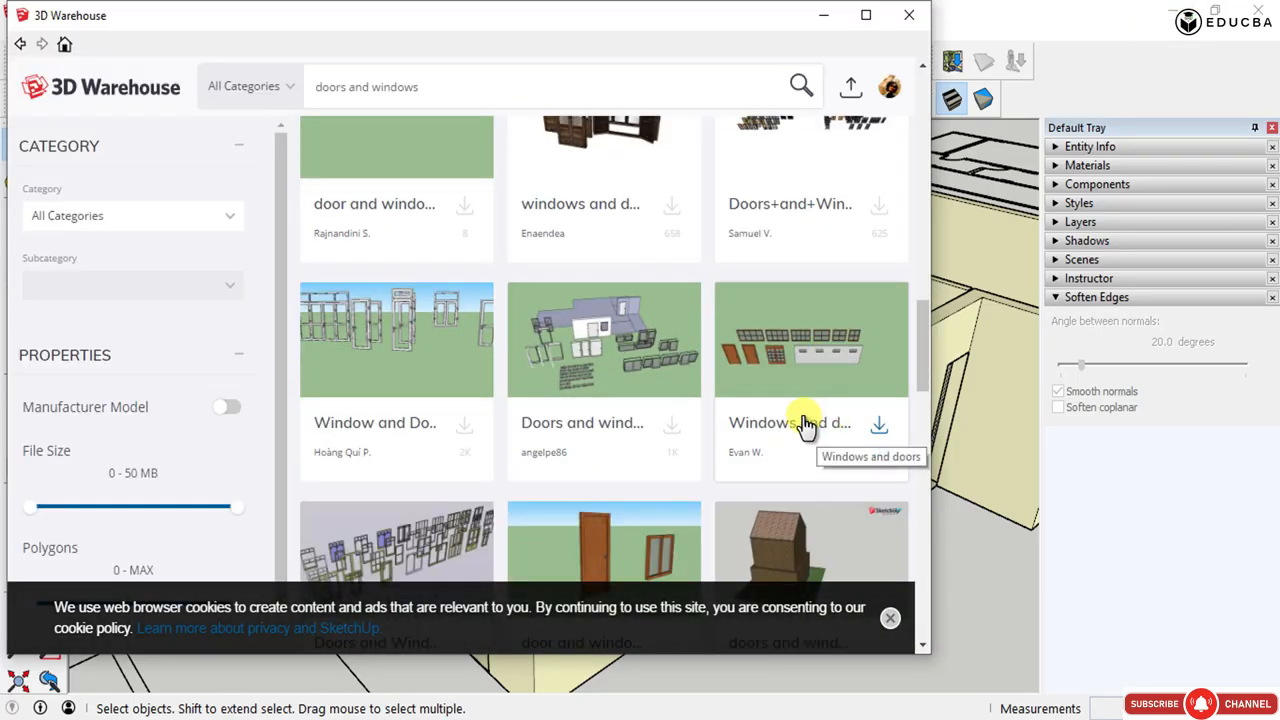
scroll(812, 427, "down", 3)
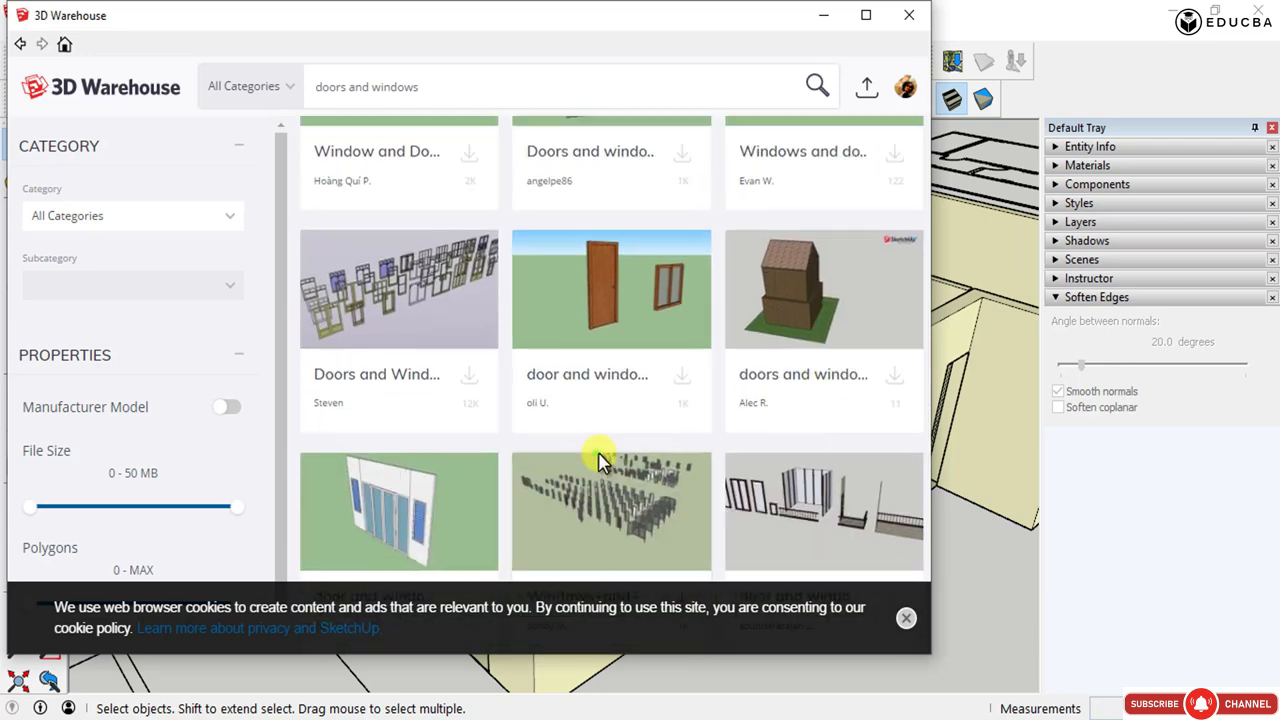
left_click(594, 453)
left_click(652, 450)
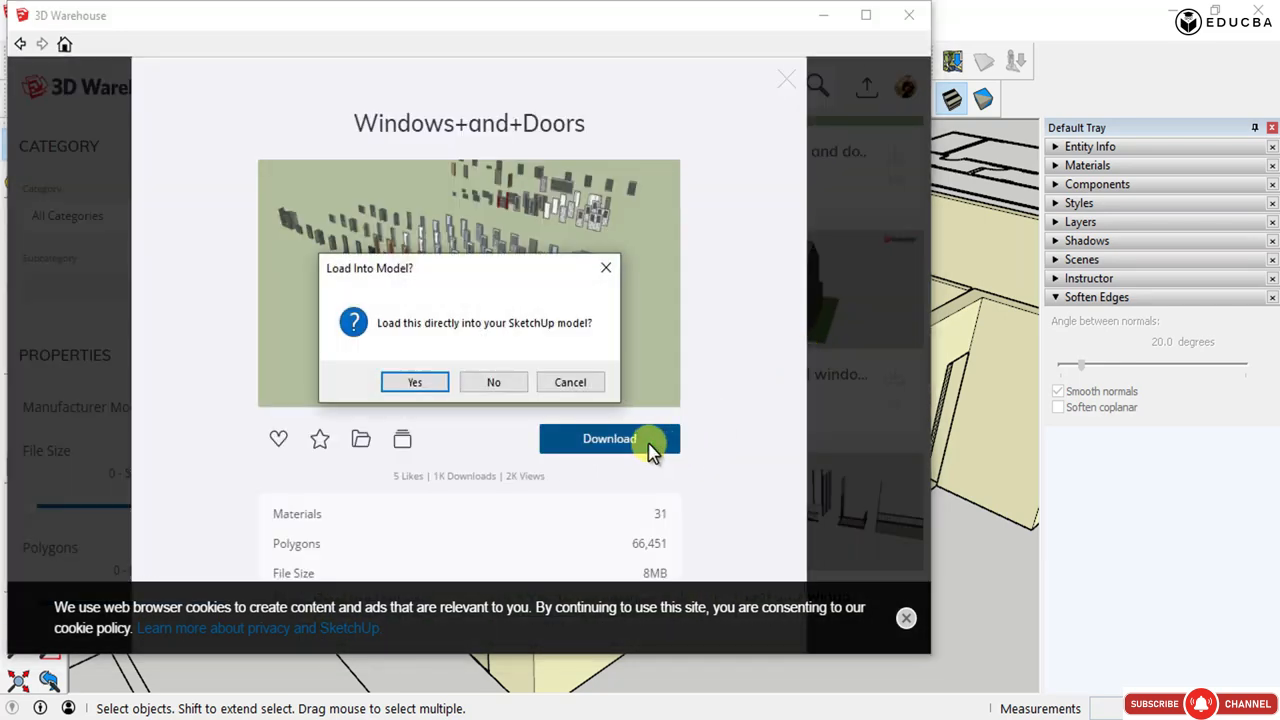
left_click(434, 383)
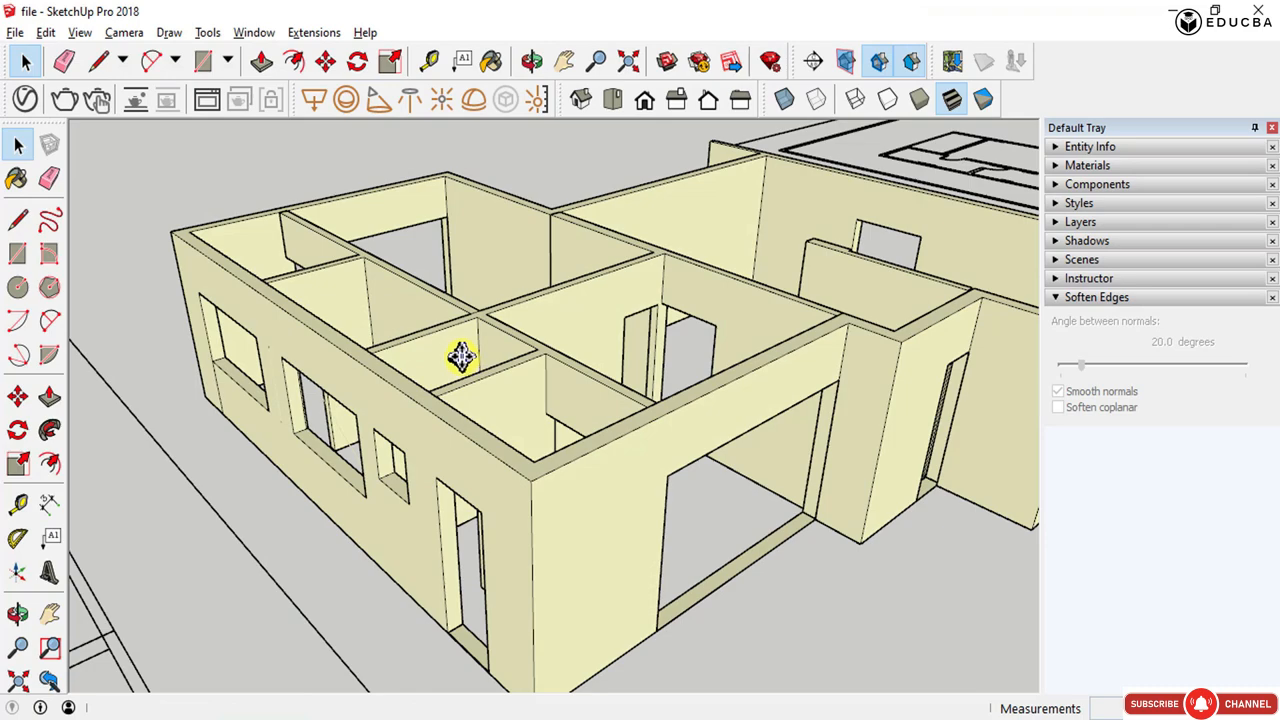
- Place the downloaded door and window collection in the model, away from the house
scroll(459, 356, "down", 1)
scroll(459, 356, "down", 6)
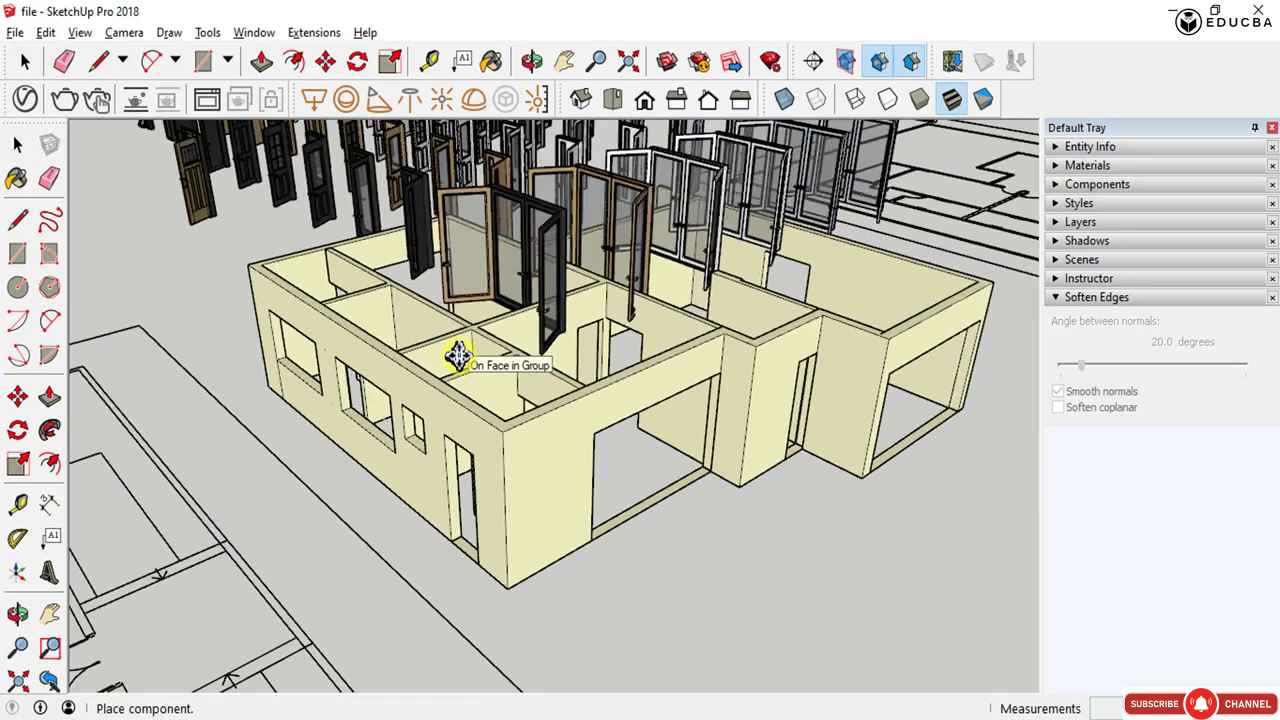
scroll(459, 356, "down", 6)
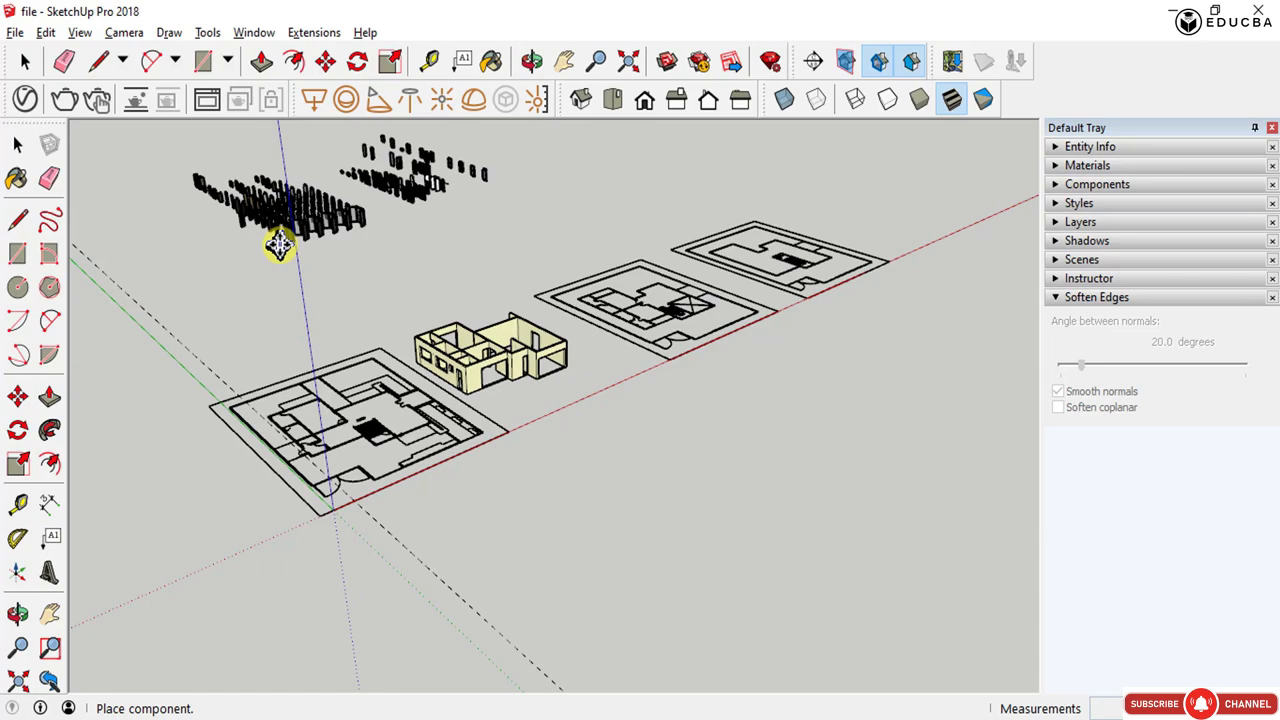
left_click(279, 245)
scroll(282, 215, "up", 5)
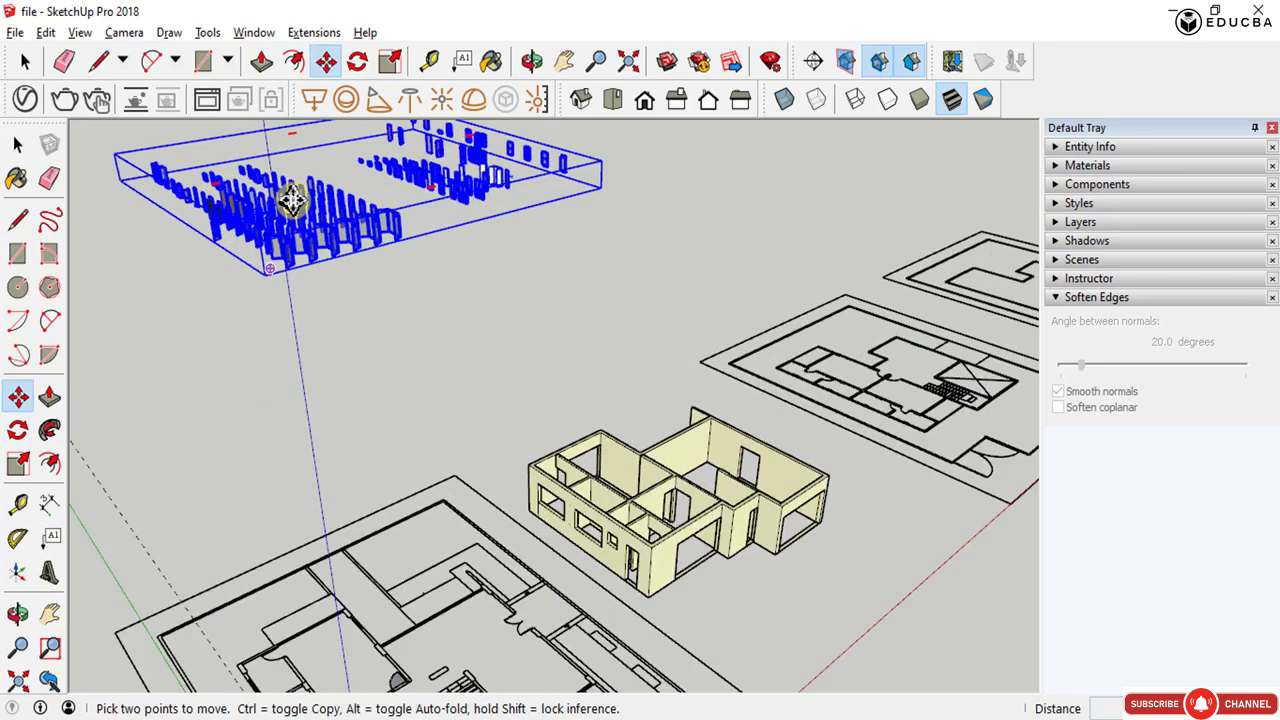
key("space")
- Zoom and orbit around the imported collection to examine the individual doors and windows
middle_click_drag(287, 225, 612, 330)
scroll(300, 350, "up", 6)
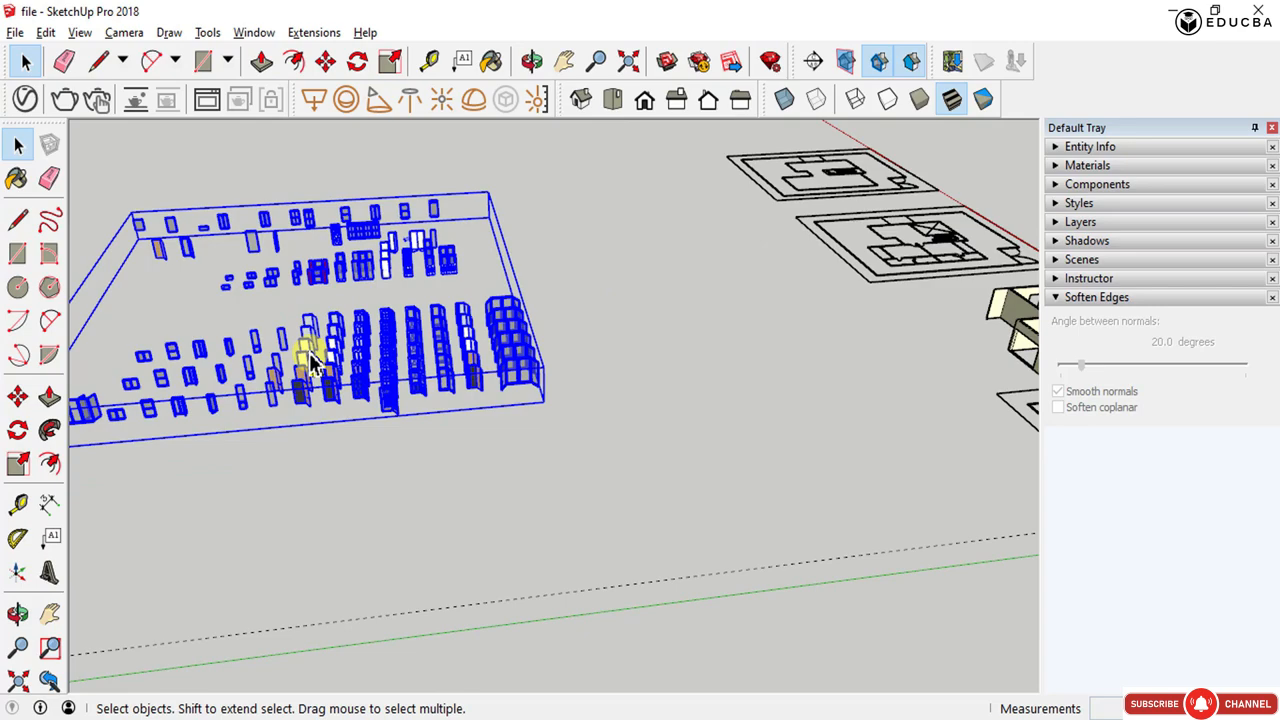
scroll(298, 363, "up", 2)
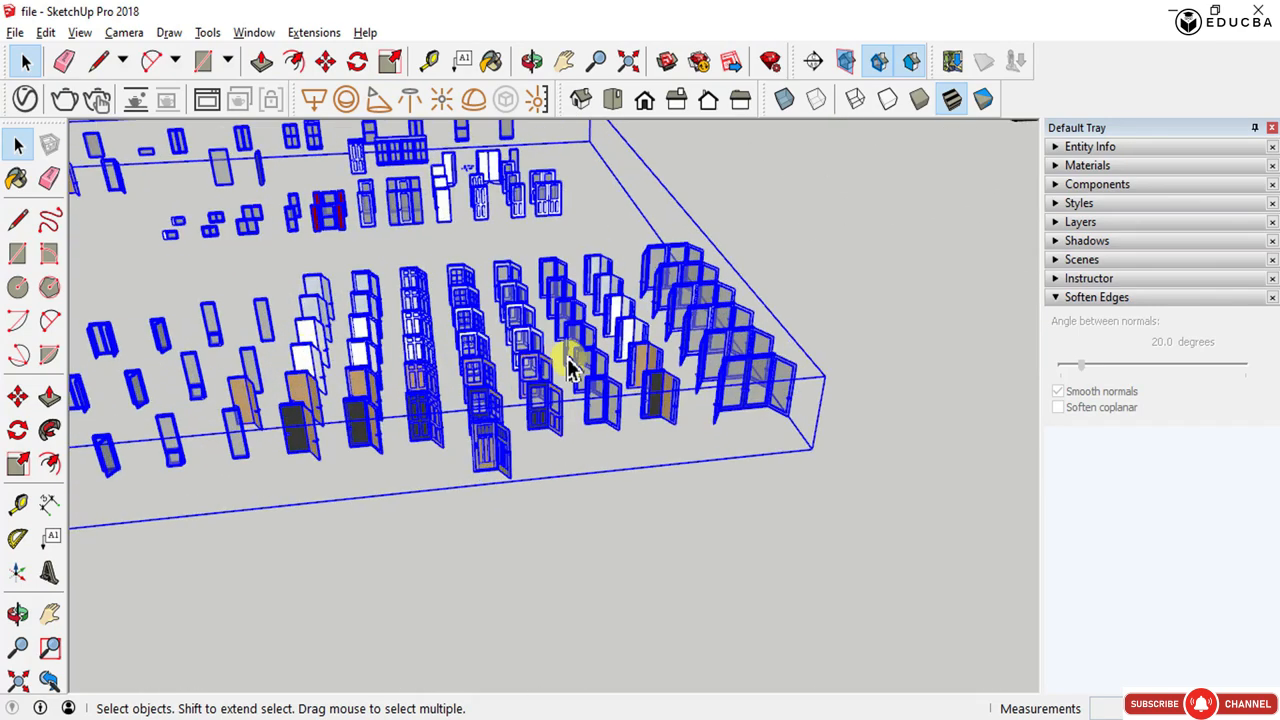
scroll(626, 389, "down", 2)
double_click(398, 247)
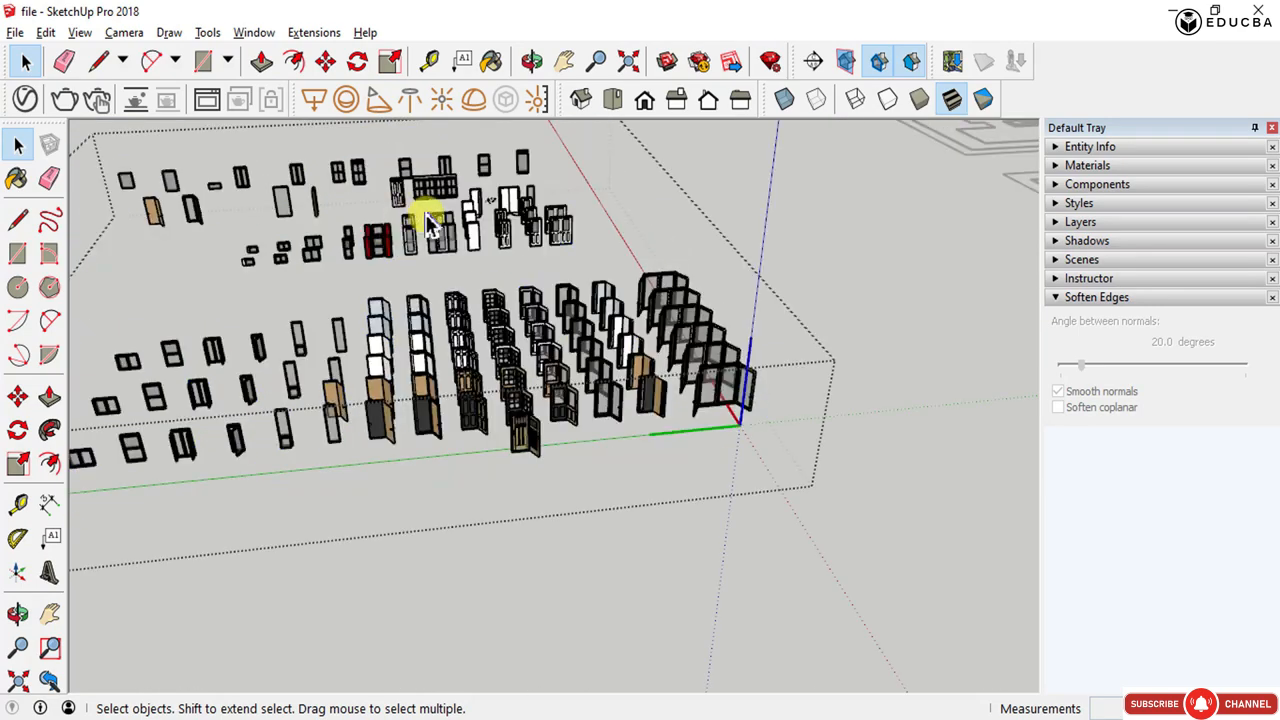
scroll(429, 216, "up", 4)
scroll(762, 505, "up", 2)
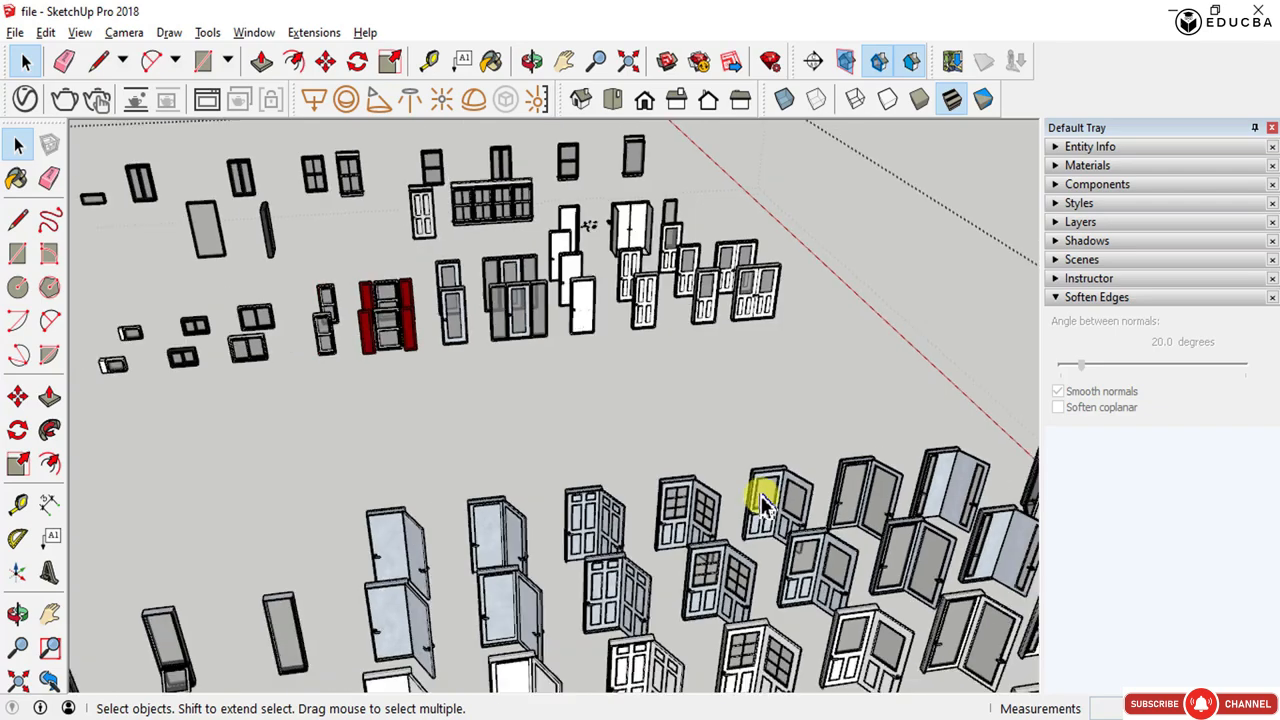
scroll(762, 505, "down", 3)
middle_click_drag(477, 400, 553, 285)
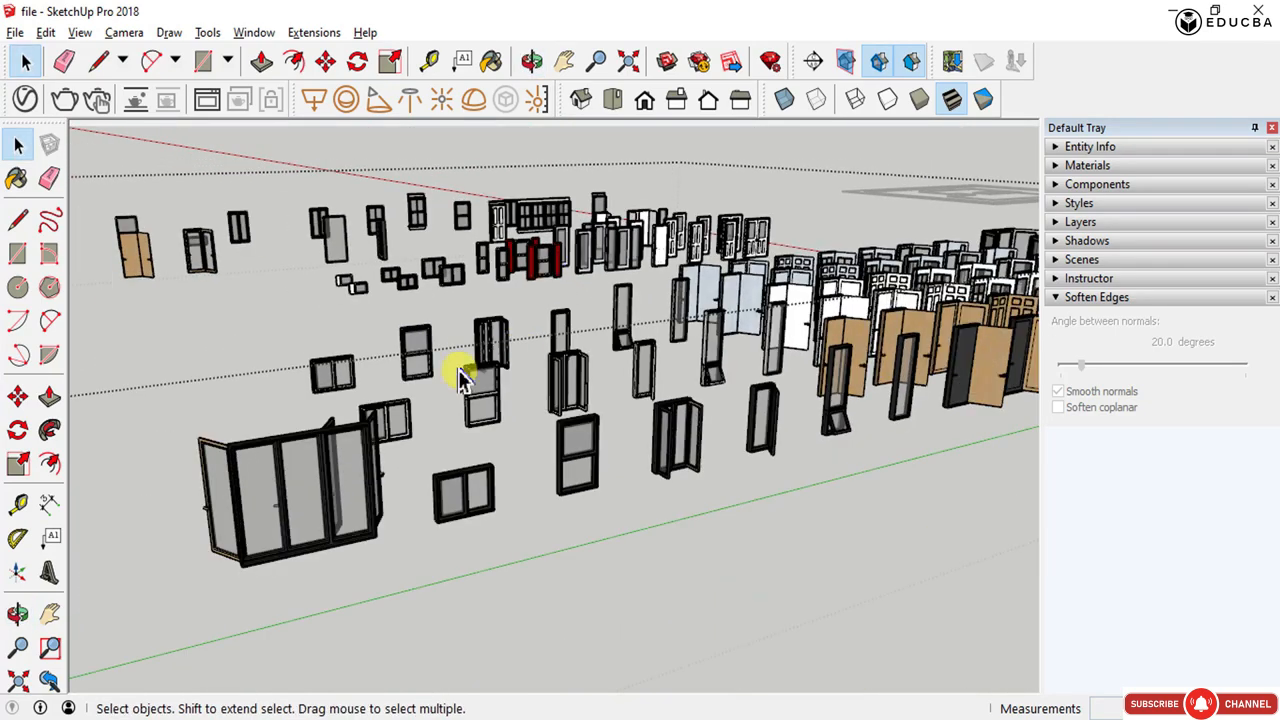
middle_click_drag(314, 377, 240, 463)
scroll(253, 458, "down", 2)
scroll(280, 440, "down", 3)
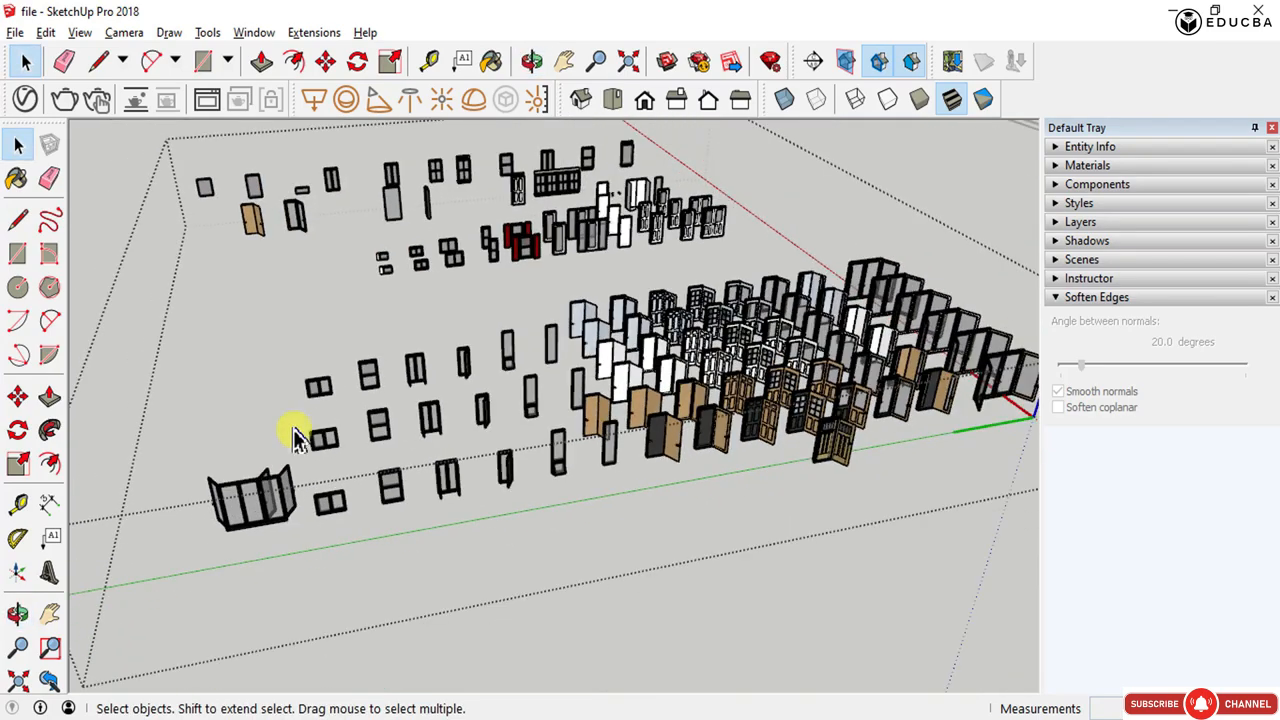
scroll(471, 166, "up", 3)
scroll(683, 230, "up", 2)
scroll(740, 245, "up", 2)
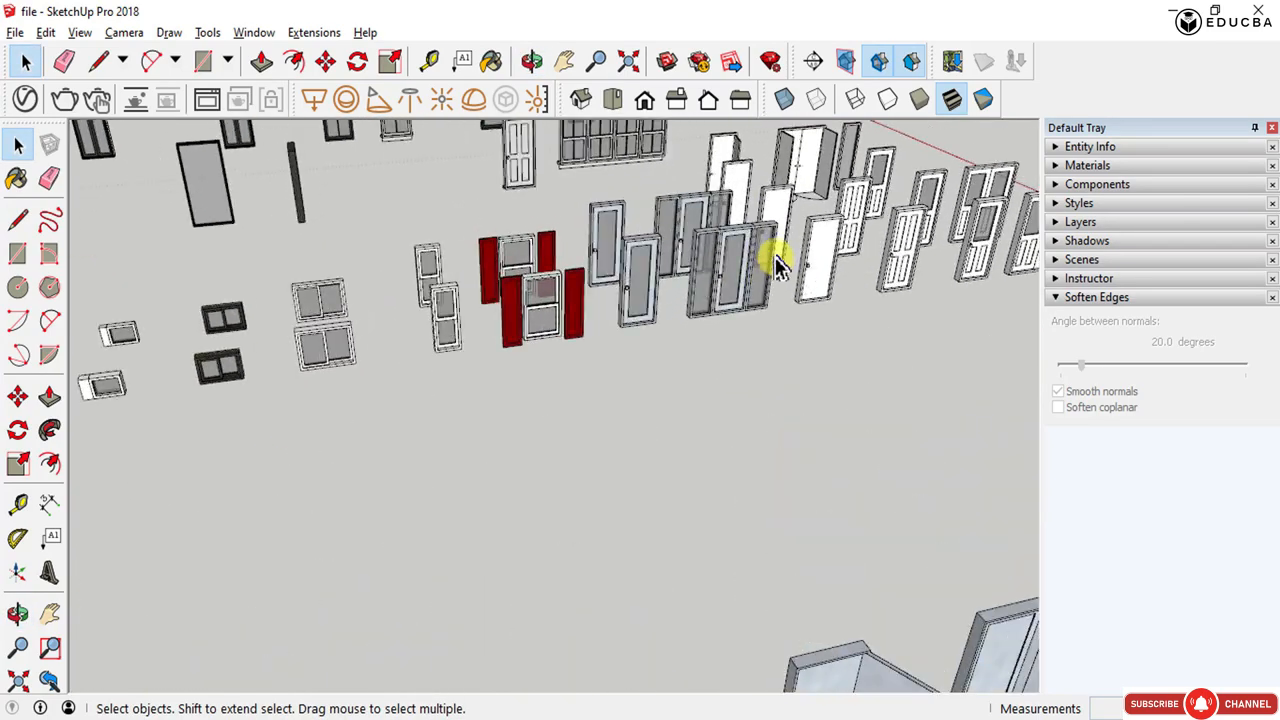
- Orbit and zoom through the imported collection to inspect the individual doors and windows
middle_click_drag(771, 251, 680, 286)
scroll(822, 183, "up", 2)
scroll(823, 178, "up", 2)
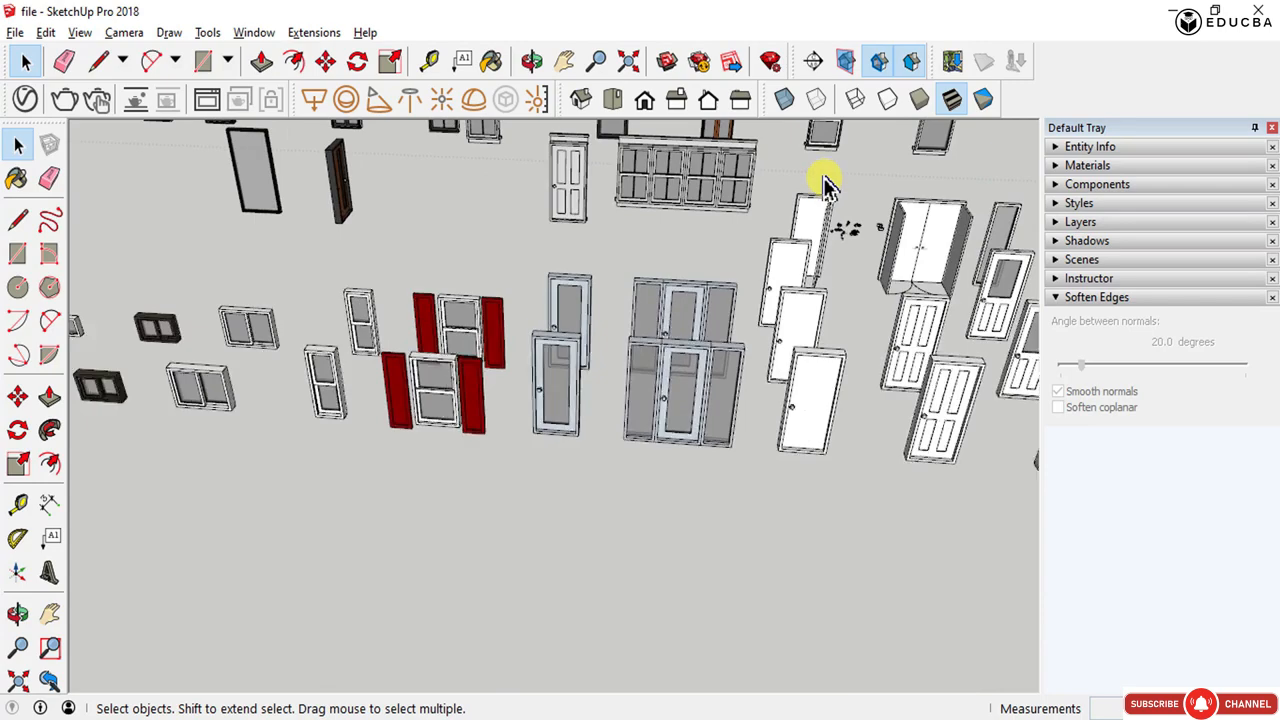
scroll(663, 371, "up", 2)
scroll(640, 400, "up", 2)
scroll(375, 415, "down", 8)
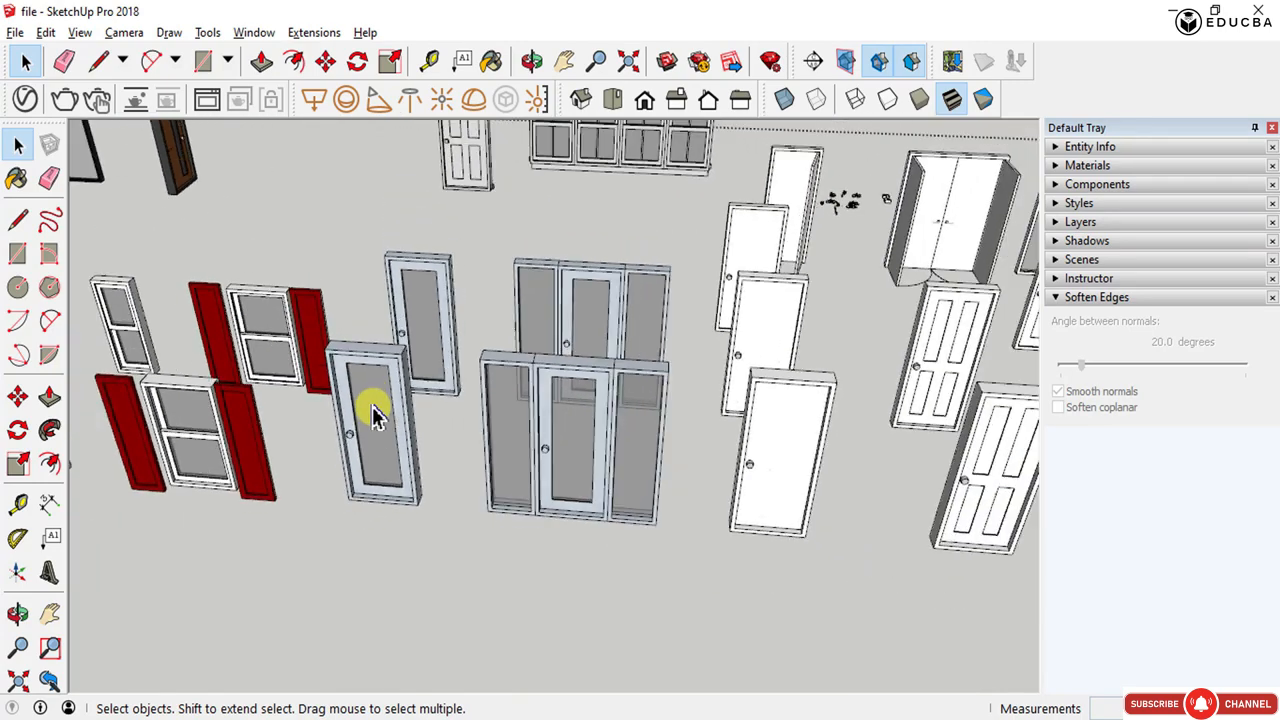
scroll(640, 425, "up", 2)
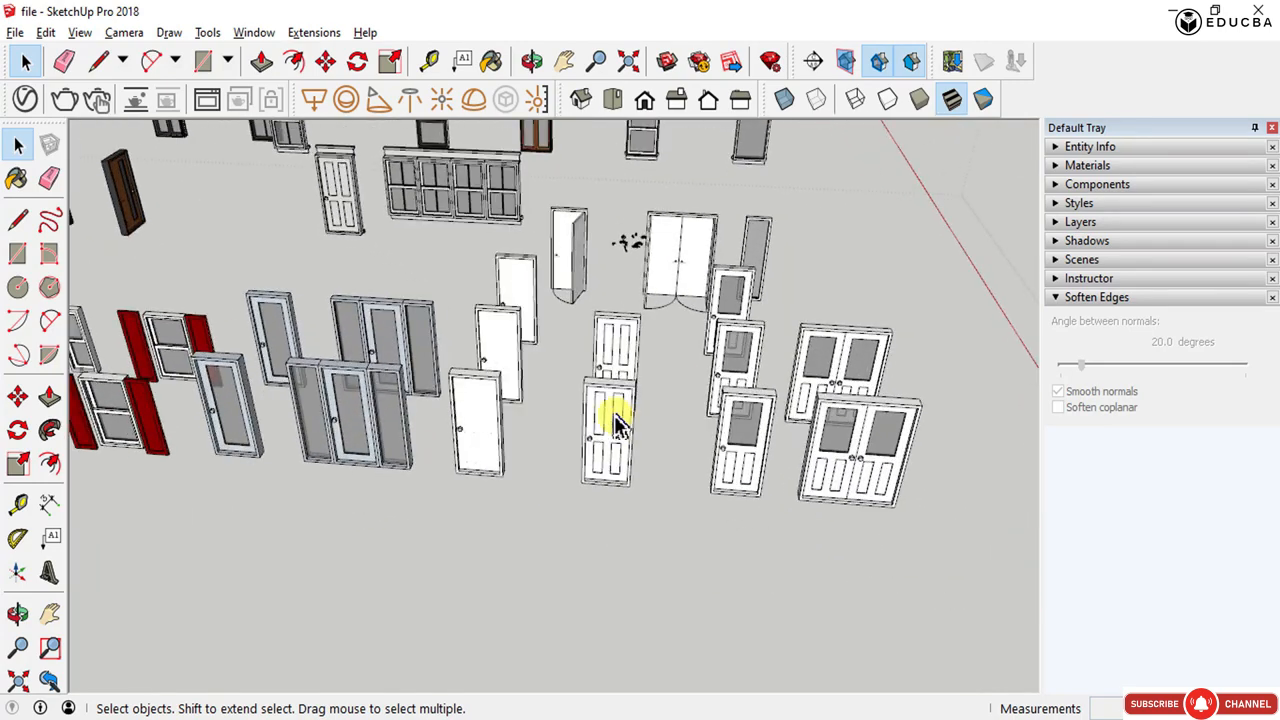
scroll(590, 420, "up", 2)
scroll(500, 416, "up", 2)
- Select two plain white doors in the collection
left_click(390, 378)
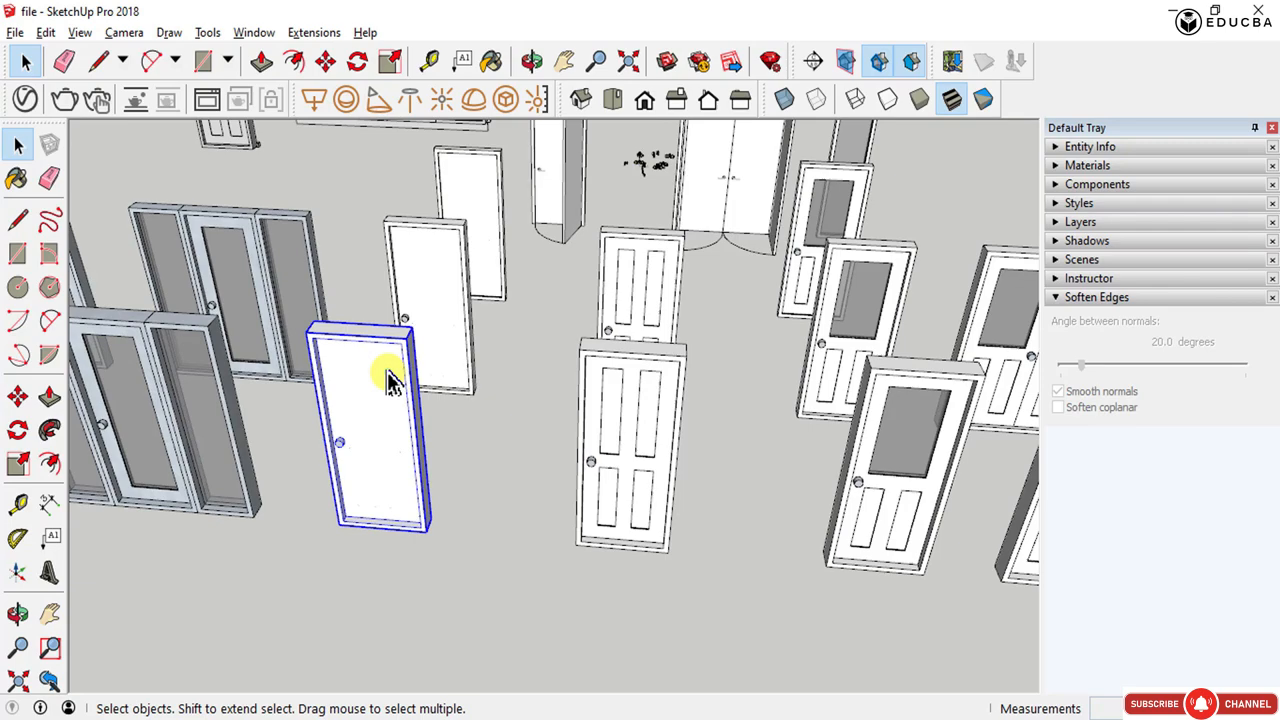
left_click(614, 391, "shift")
scroll(568, 275, "down", 6)
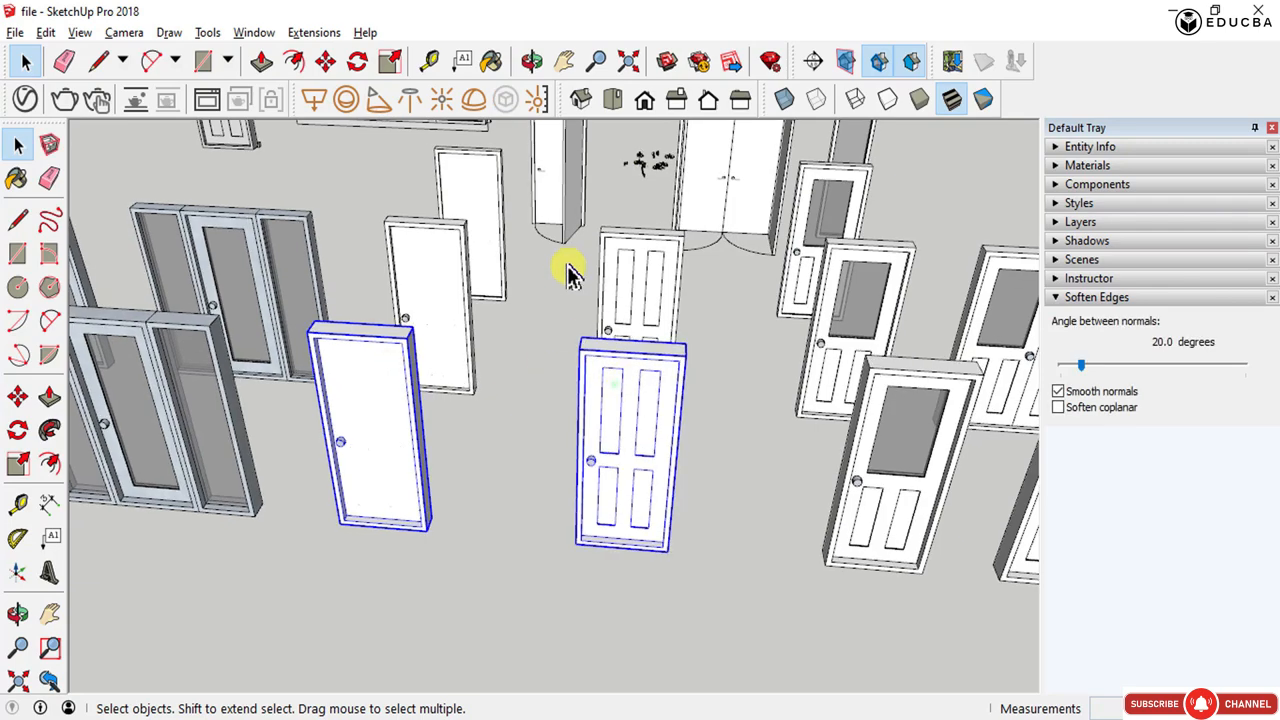
scroll(623, 255, "down", 8)
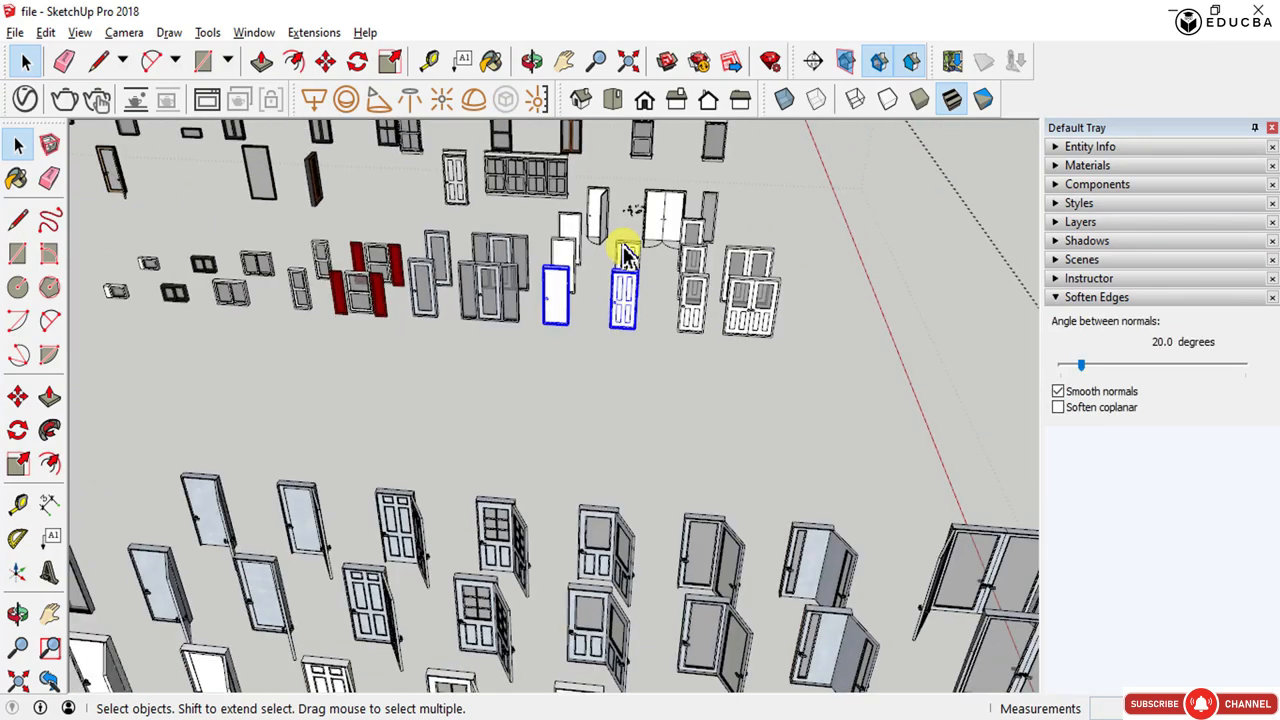
scroll(550, 457, "up", 4)
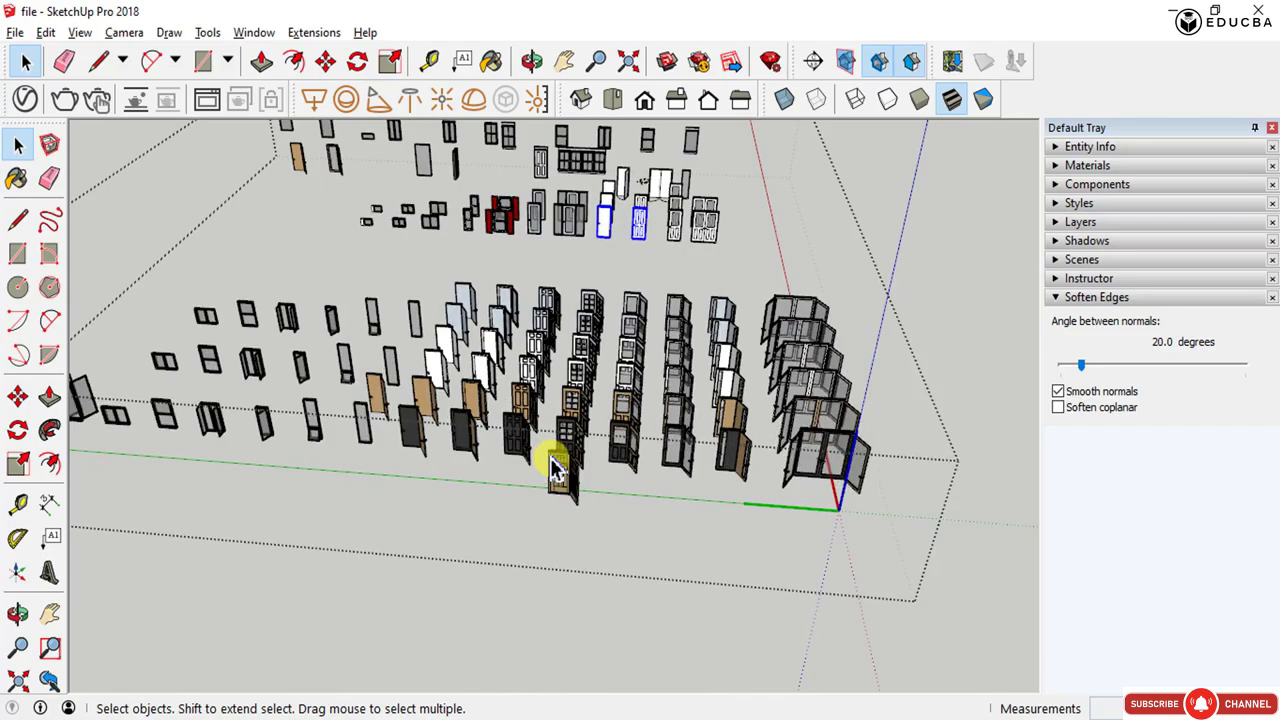
middle_click_drag(528, 443, 608, 503)
scroll(580, 420, "up", 5)
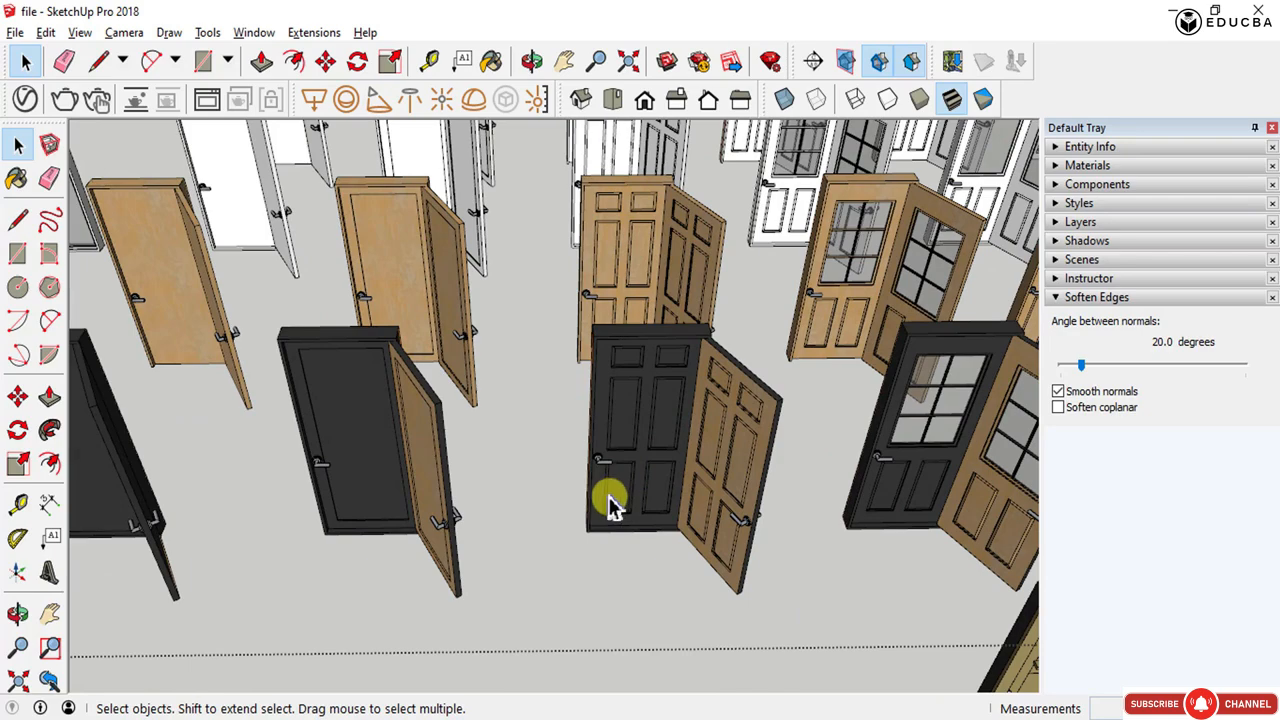
- Select the black double-leaf door and add two glass-panel doors to the selection
left_click(616, 470)
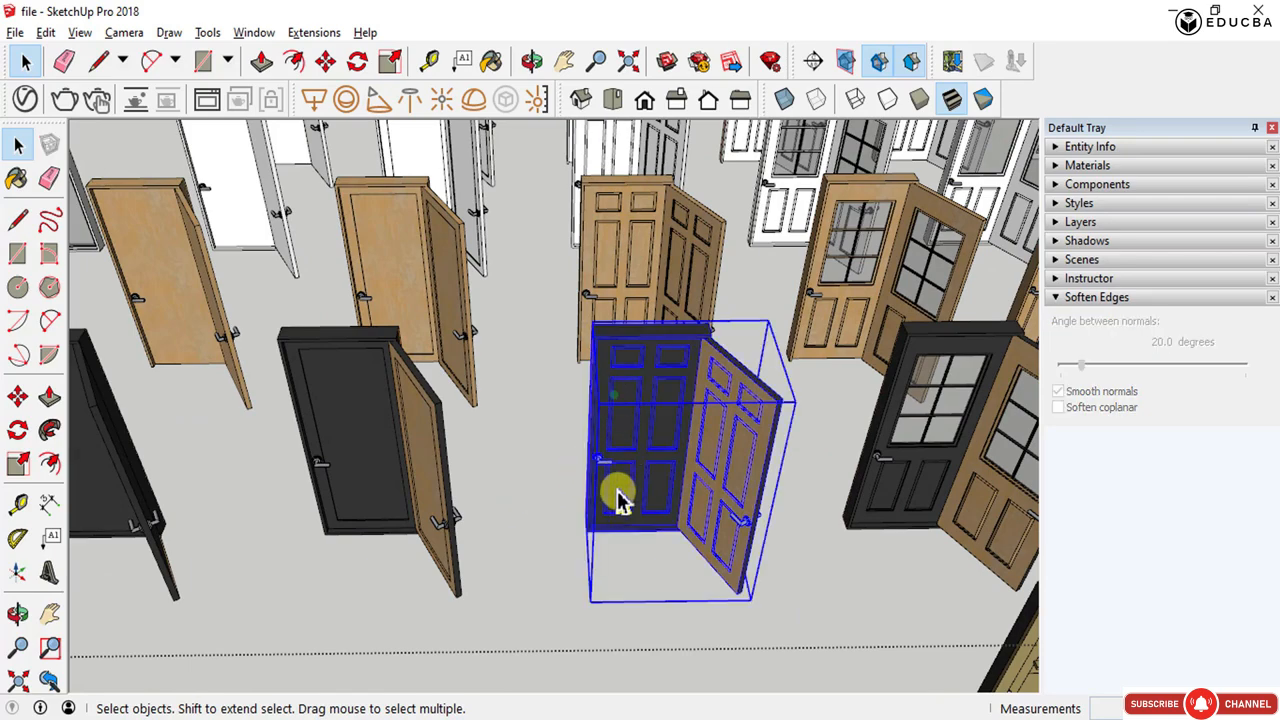
scroll(617, 500, "down", 5)
scroll(549, 480, "down", 6)
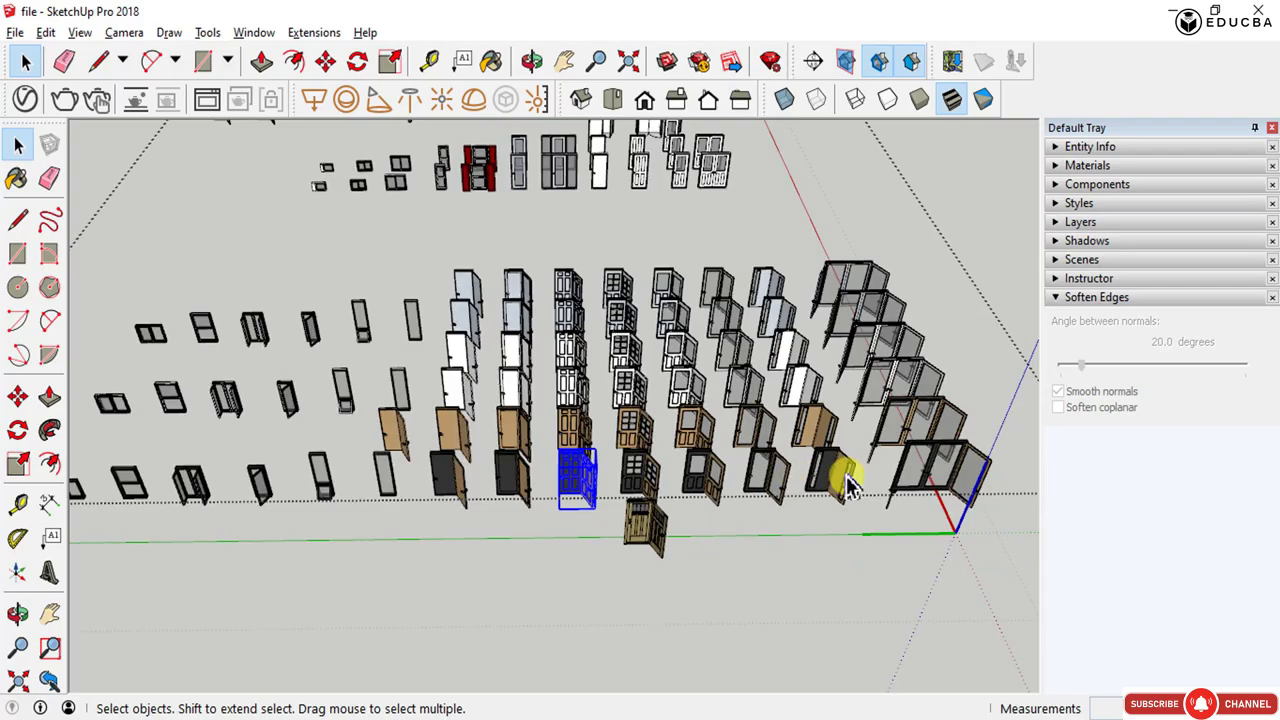
scroll(976, 482, "up", 8)
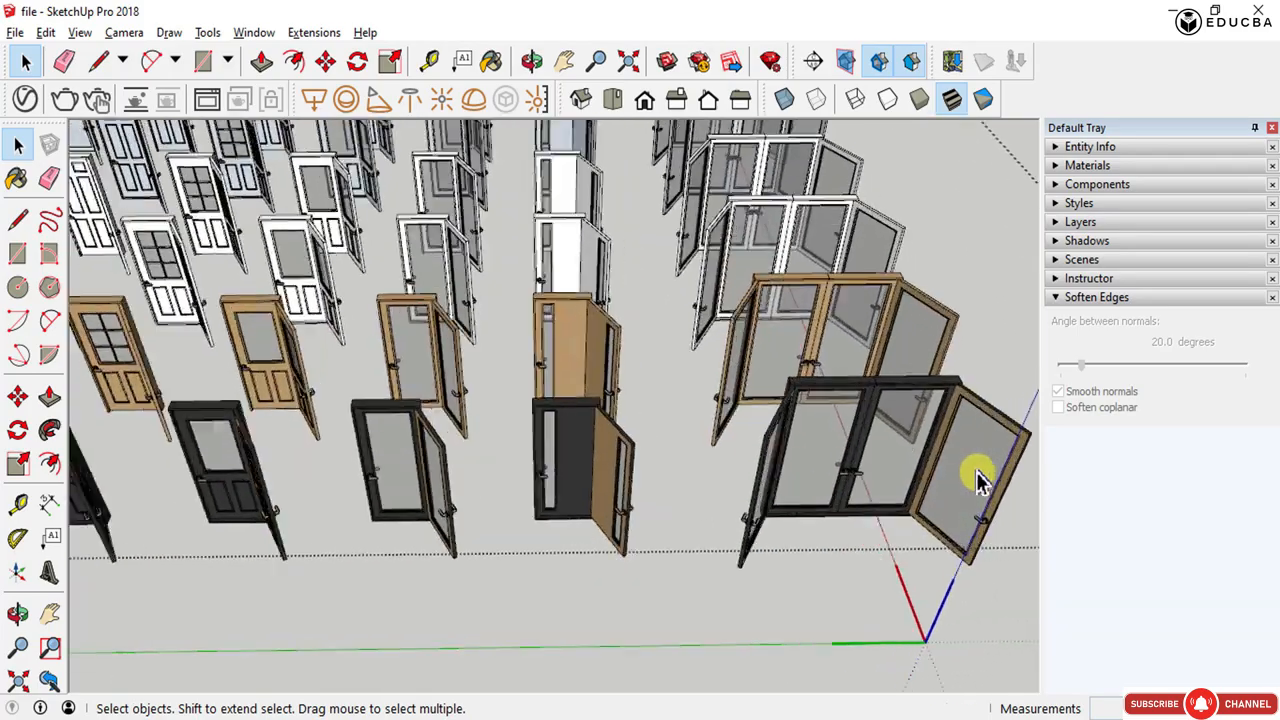
middle_click_drag(978, 472, 820, 483)
scroll(820, 483, "down", 6)
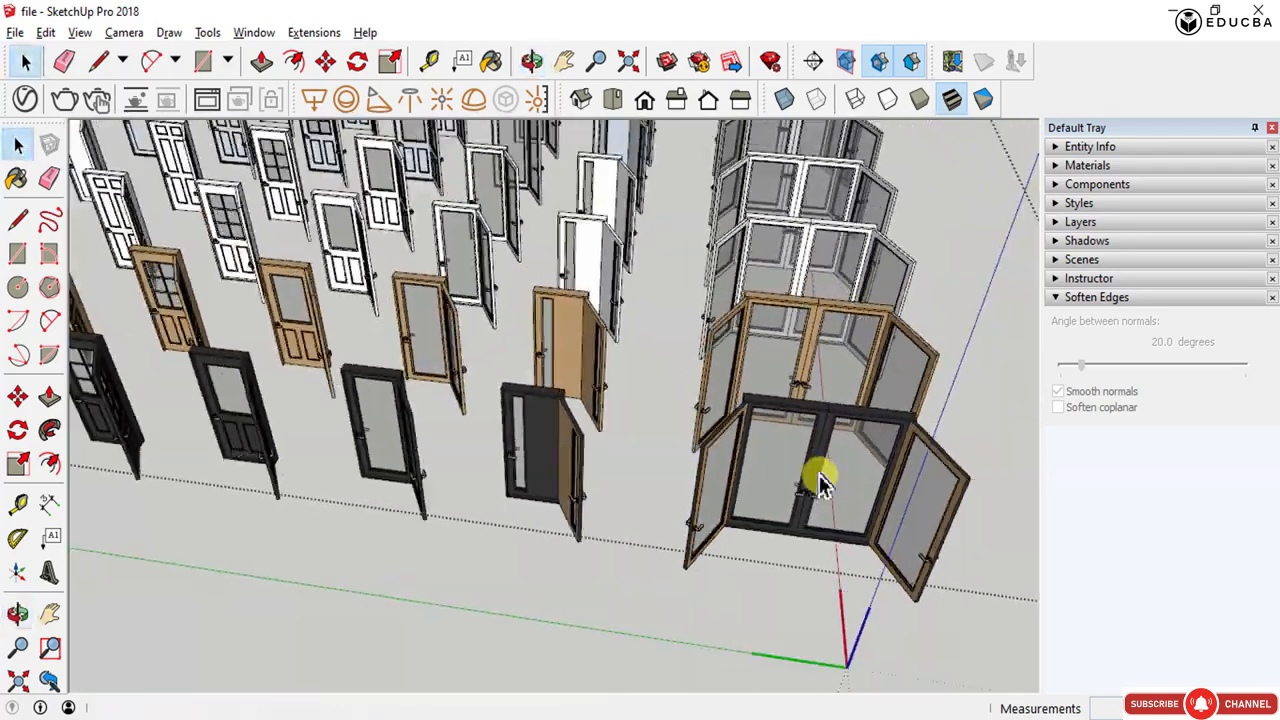
scroll(337, 422, "up", 2)
scroll(400, 440, "up", 2)
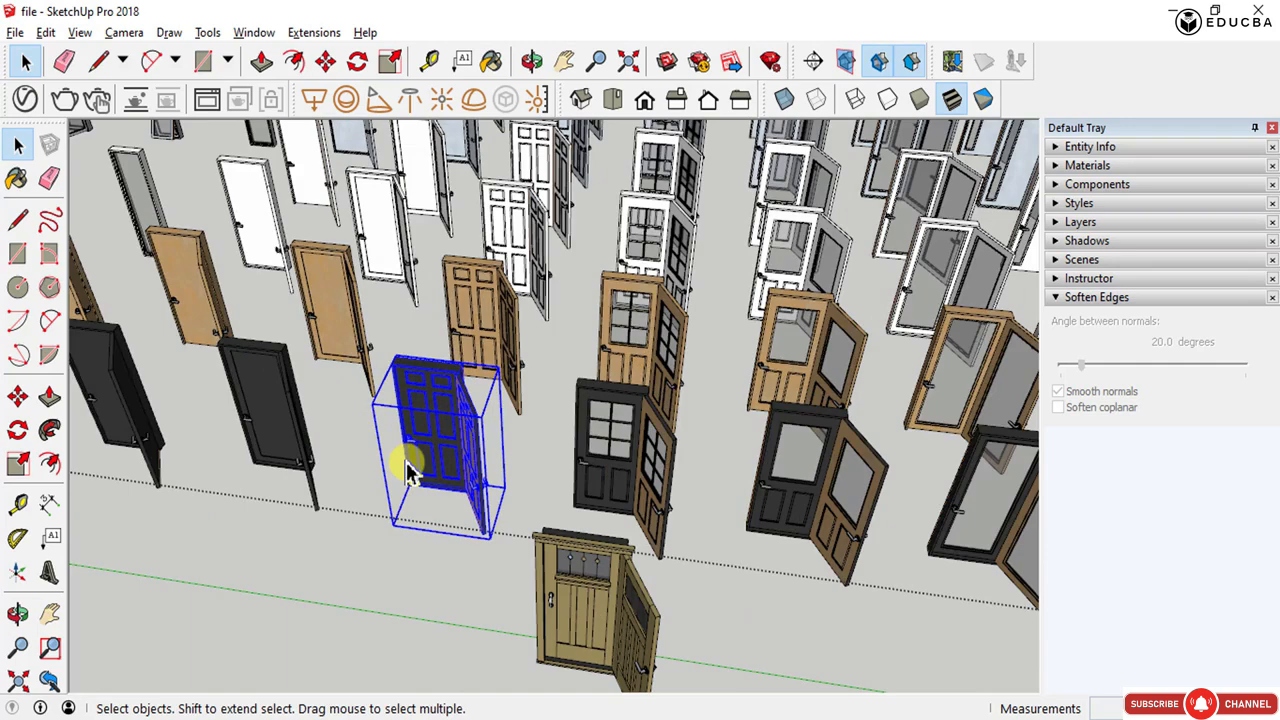
scroll(586, 491, "up", 3)
scroll(583, 497, "down", 1)
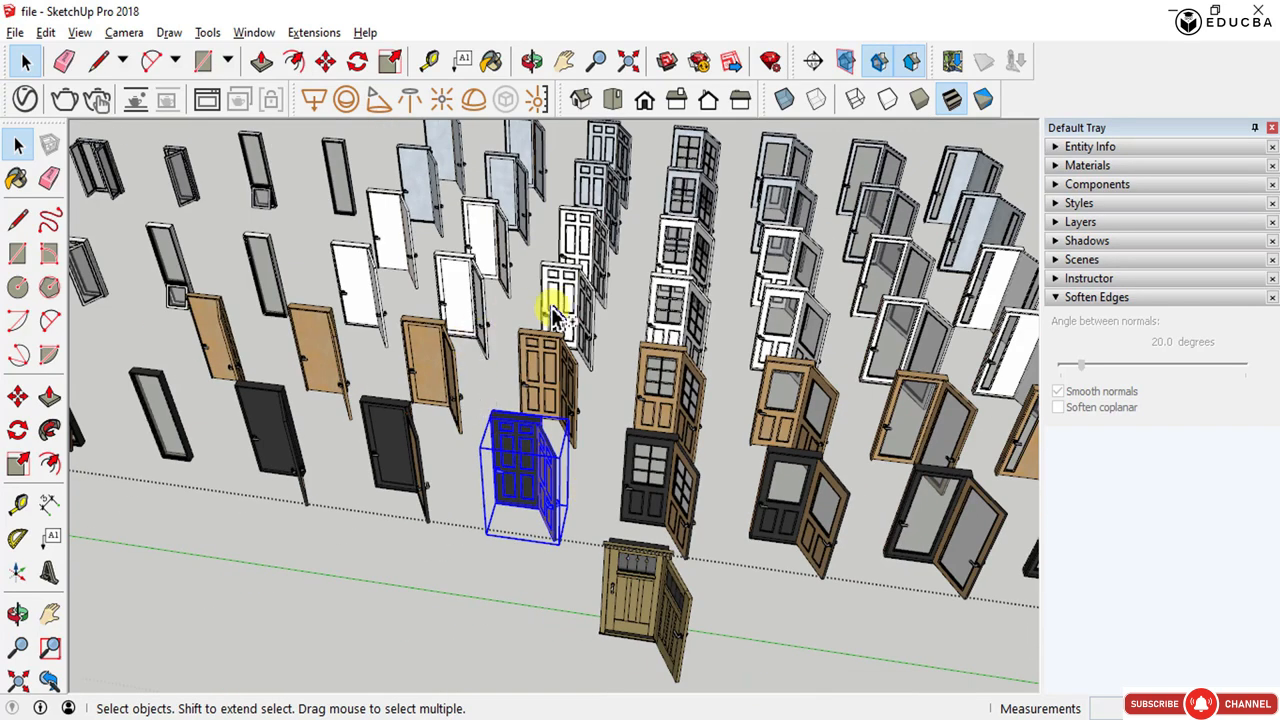
left_click(475, 300, "shift")
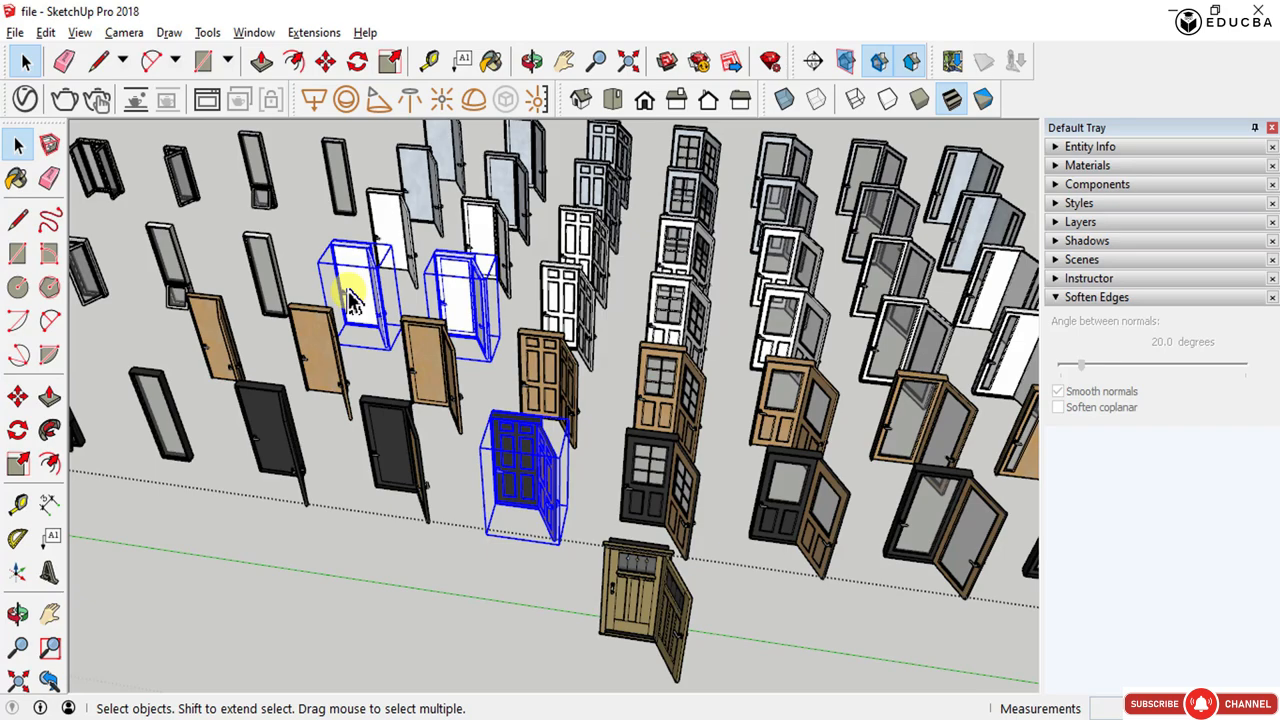
- Paste copies of the selected doors onto the ground beside the house walls
scroll(330, 285, "down", 10)
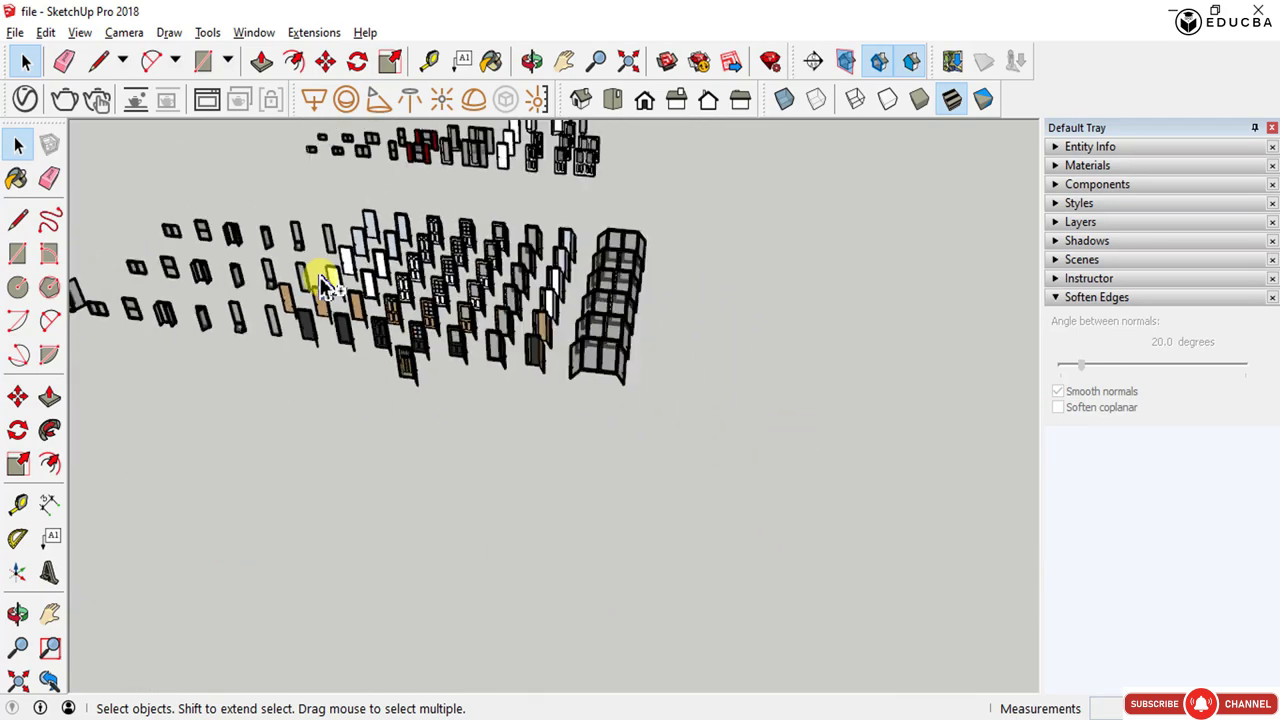
key("ctrl+v")
scroll(335, 420, "down", 3)
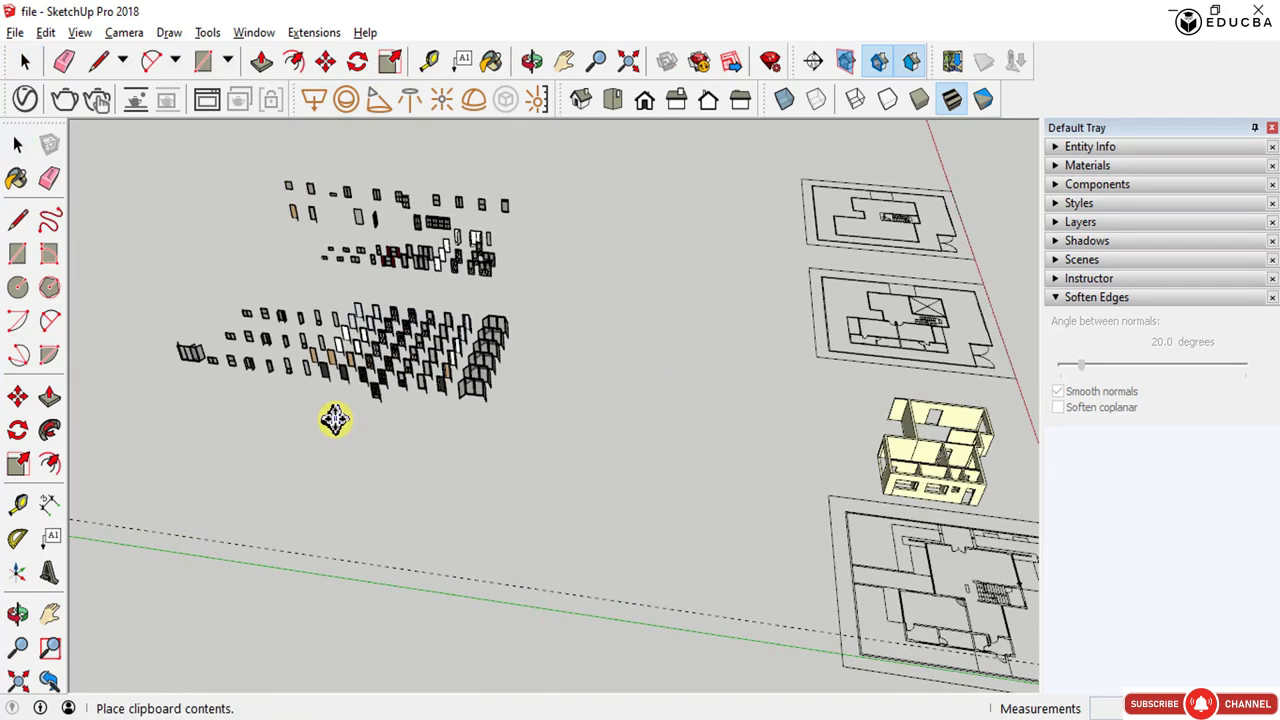
scroll(629, 457, "down", 2)
scroll(814, 486, "up", 6)
scroll(754, 468, "up", 6)
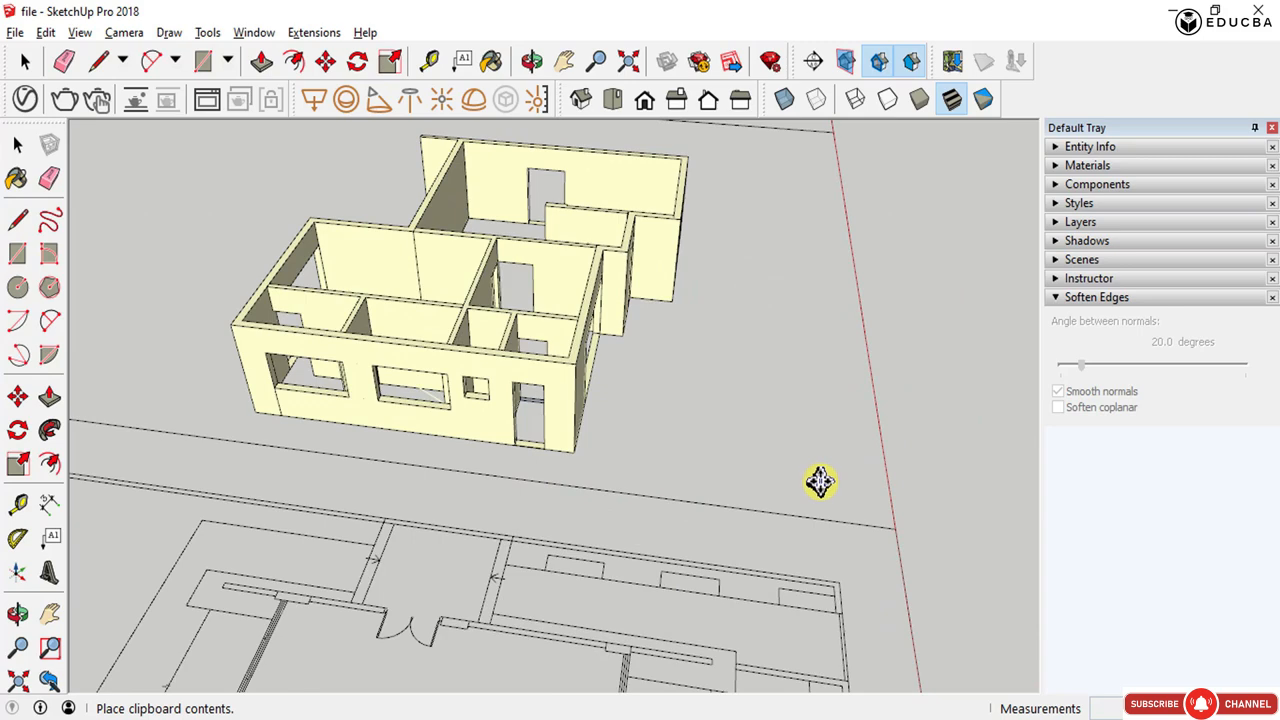
left_click(918, 525)
- Select the pasted black door and rotate it 180 degrees with the Move tool's rotation grip
middle_click_drag(745, 461, 771, 500)
key("space")
left_click(696, 380)
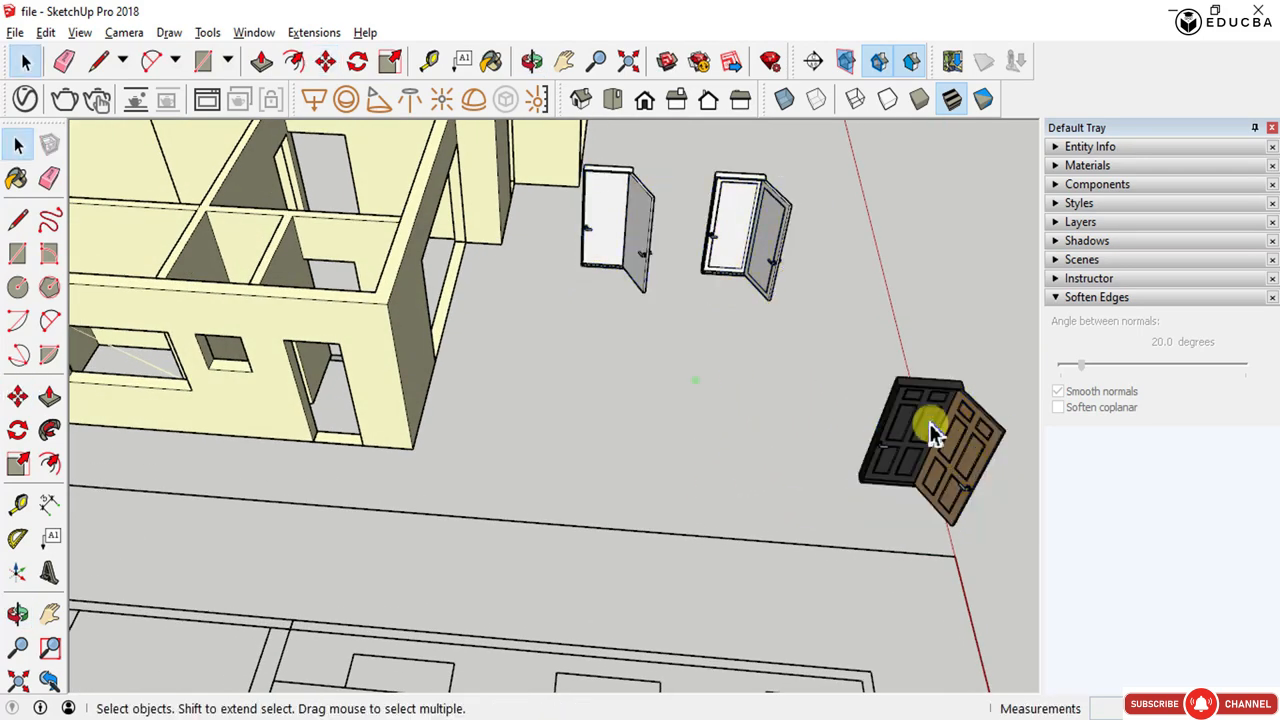
left_click(929, 422)
middle_click_drag(871, 443, 960, 414)
scroll(955, 415, "up", 2)
key("m")
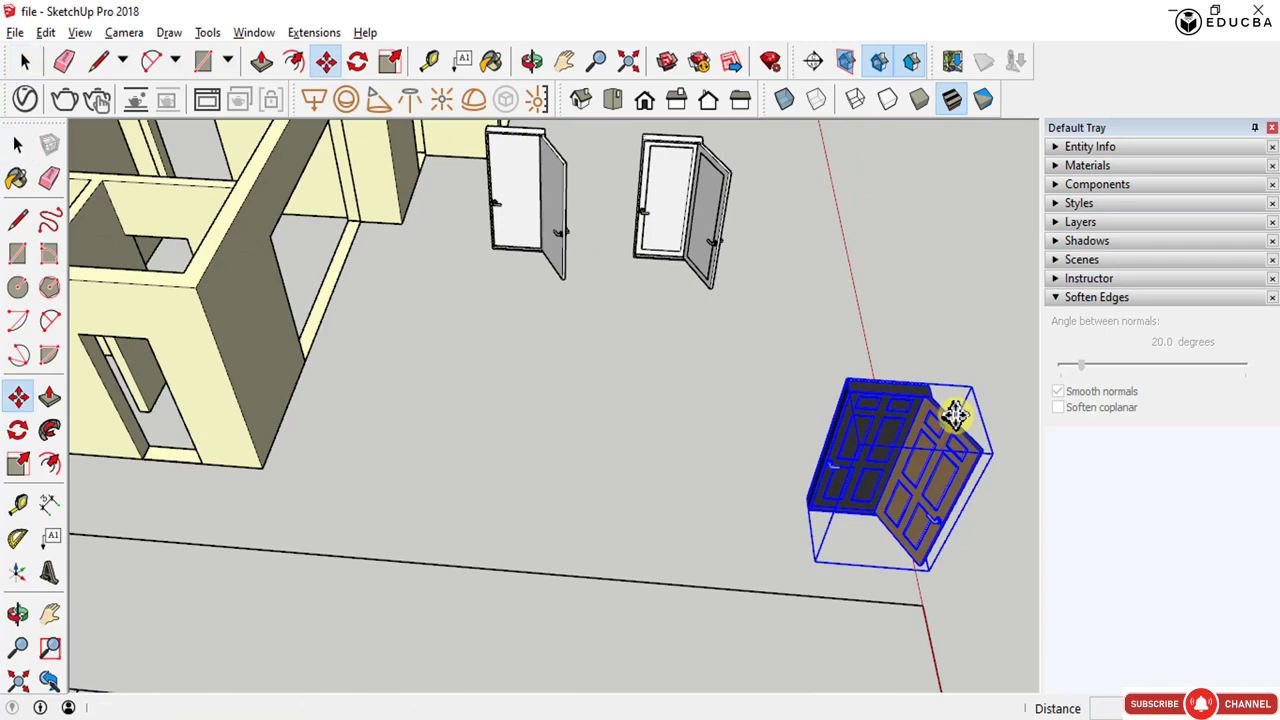
scroll(951, 414, "up", 1)
scroll(537, 423, "up", 3)
scroll(594, 443, "down", 5)
scroll(604, 440, "up", 3)
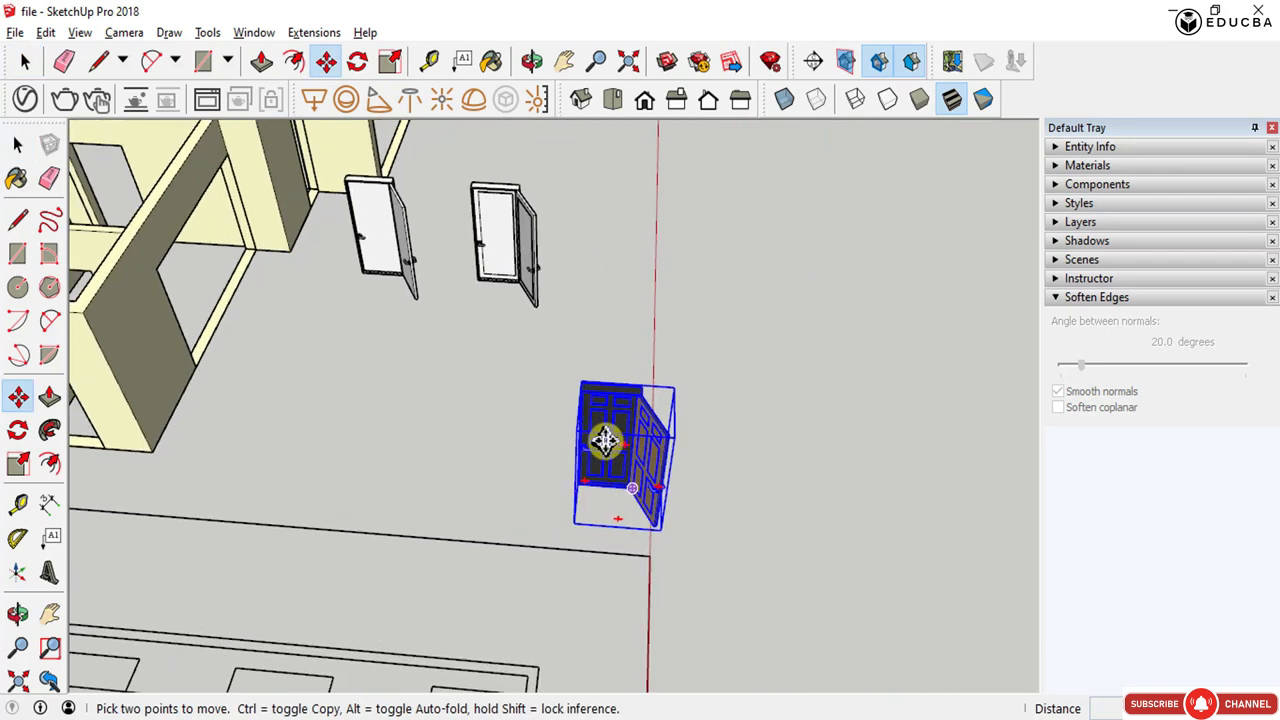
scroll(604, 440, "up", 4)
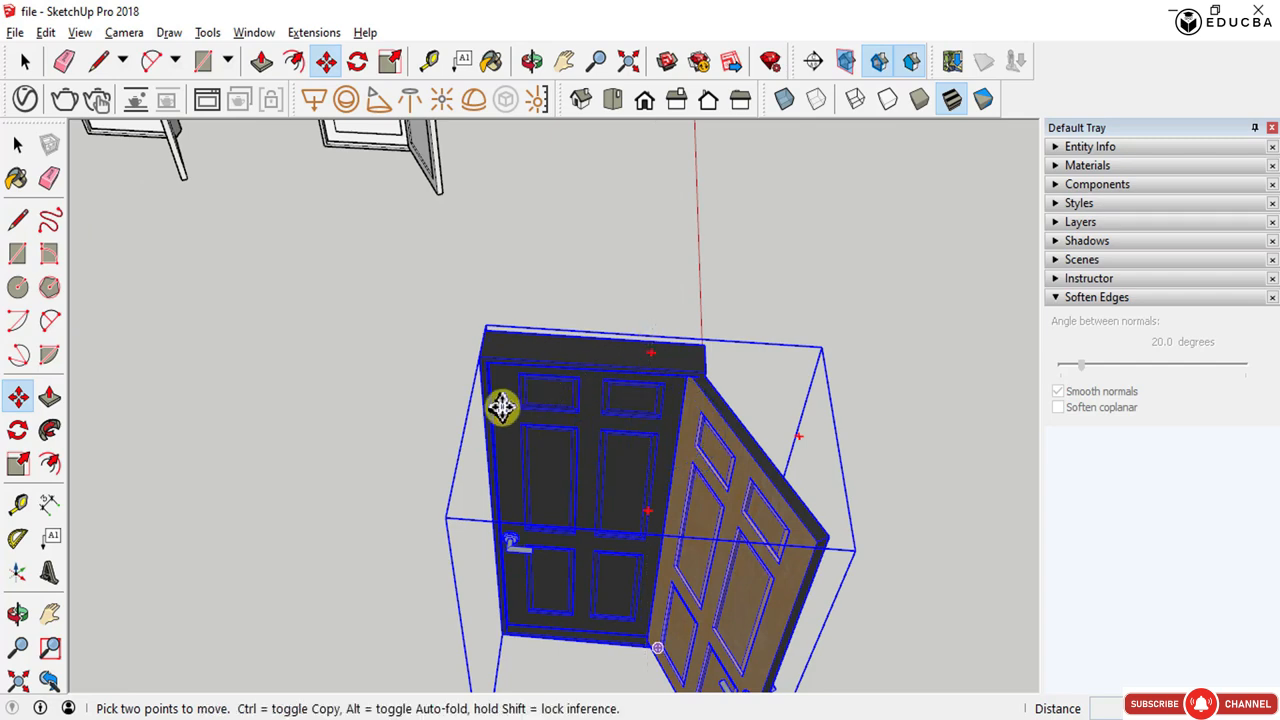
left_click(502, 415)
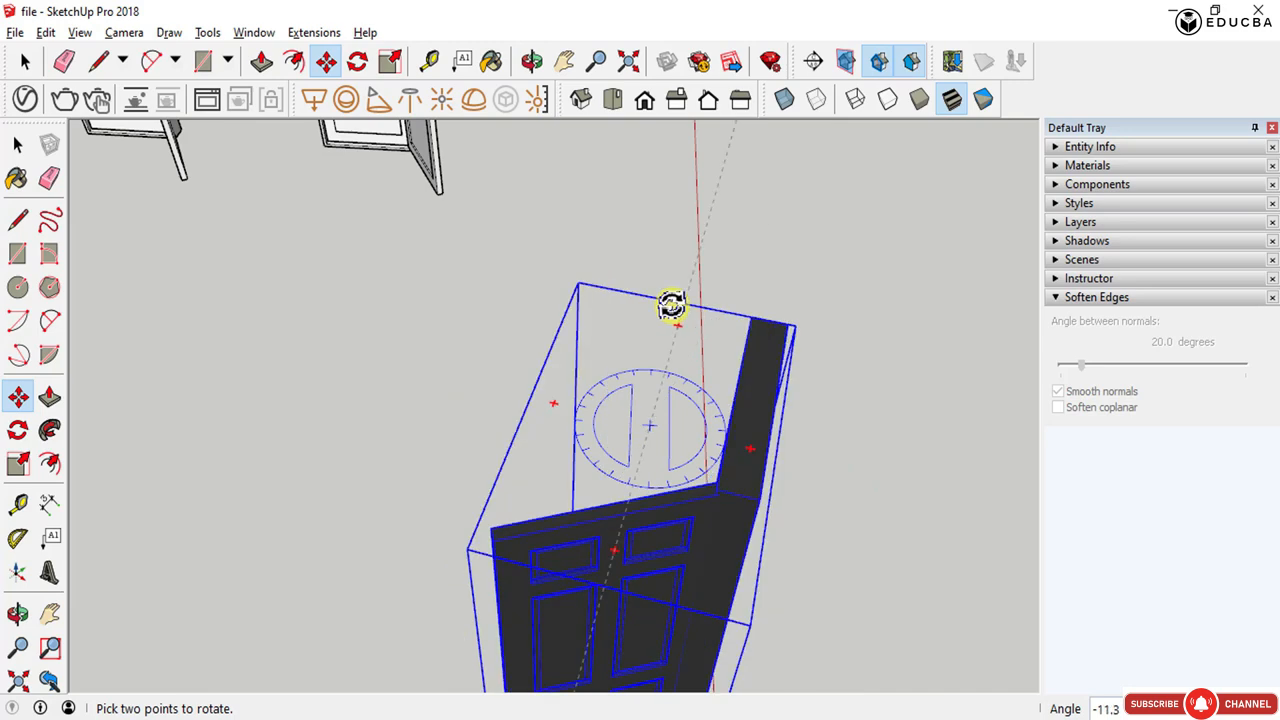
scroll(645, 482, "down", 3)
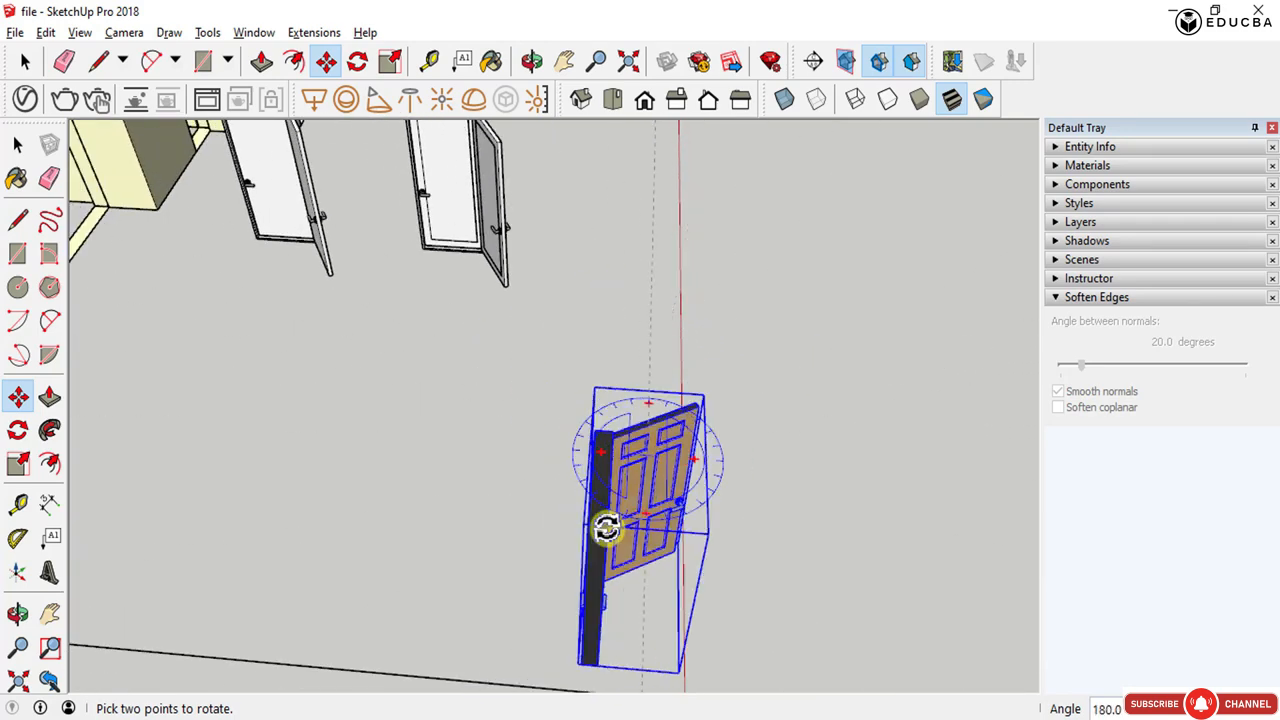
type("0")
key("Return")
scroll(624, 505, "down", 2)
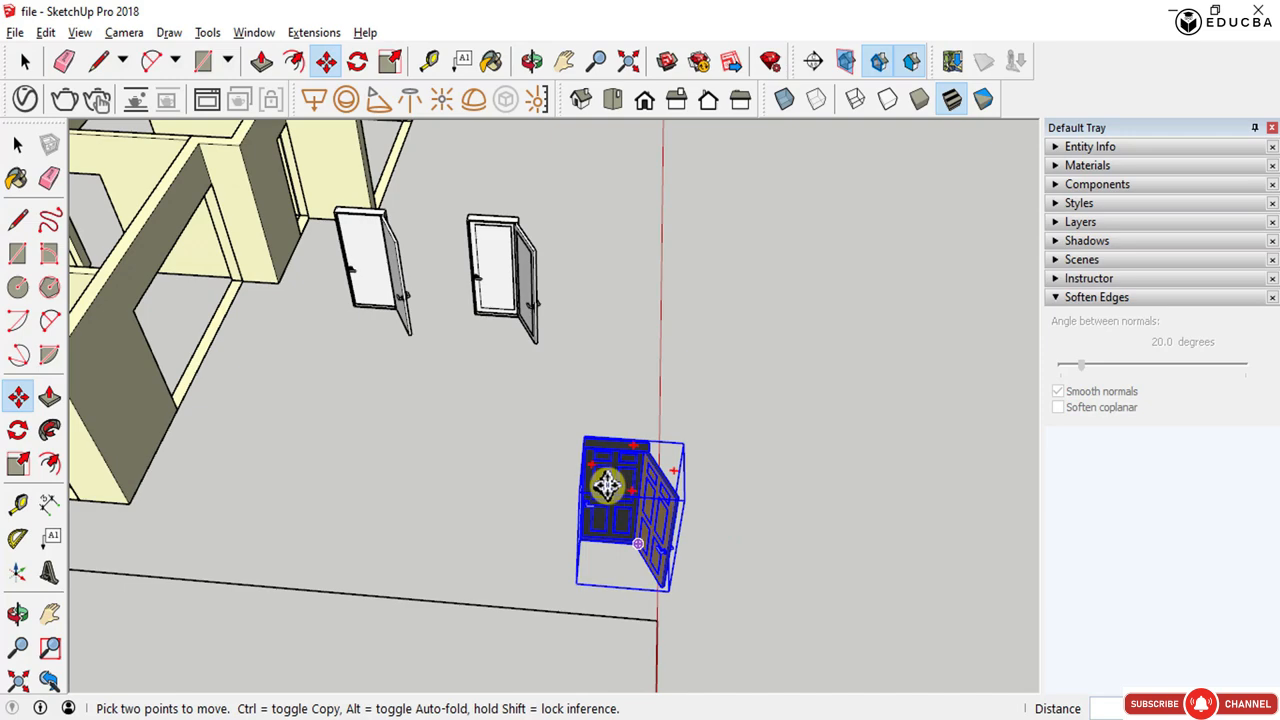
- Rotate the black door again using another of its rotation grips
middle_click_drag(606, 480, 673, 492)
left_click(663, 487)
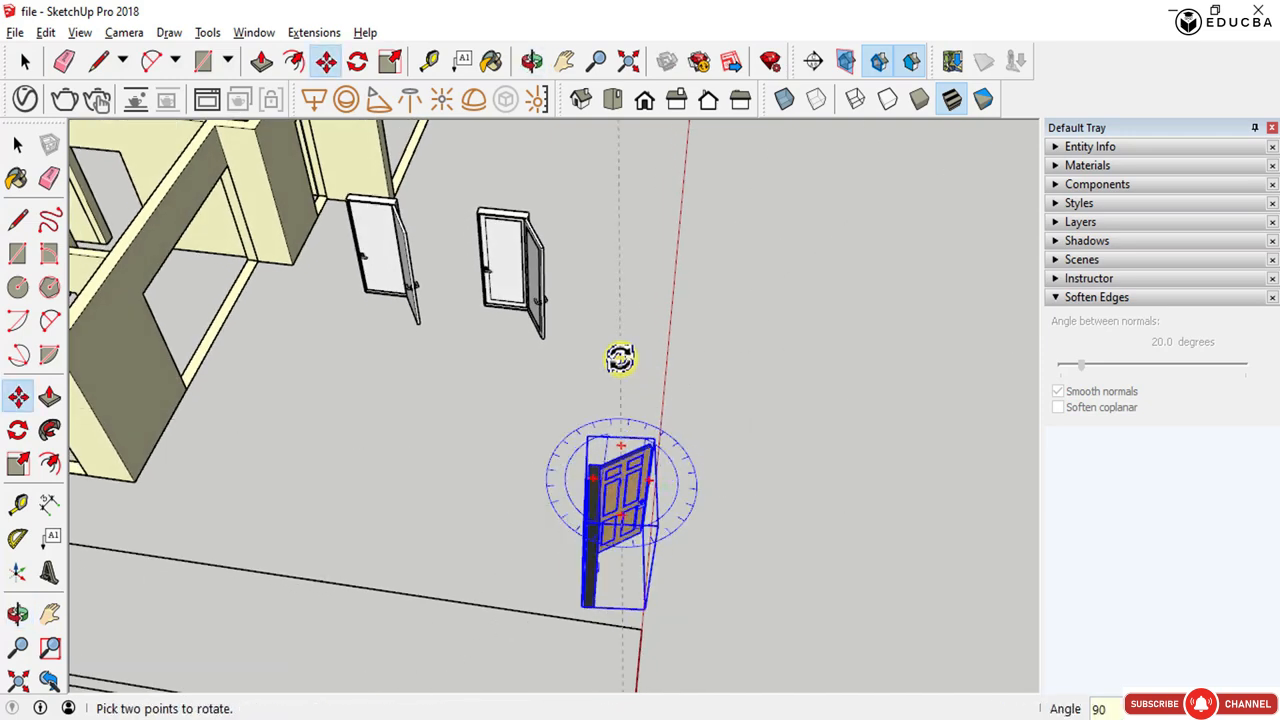
scroll(642, 493, "up", 5)
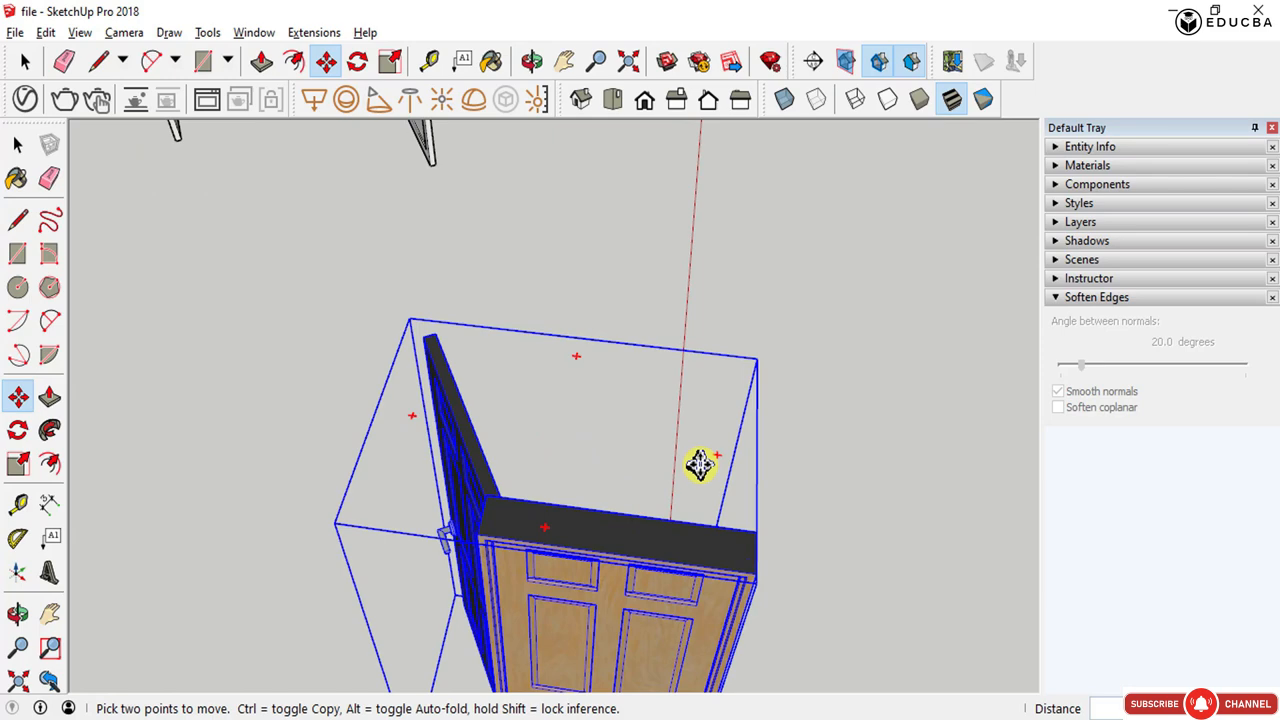
scroll(700, 462, "down", 4)
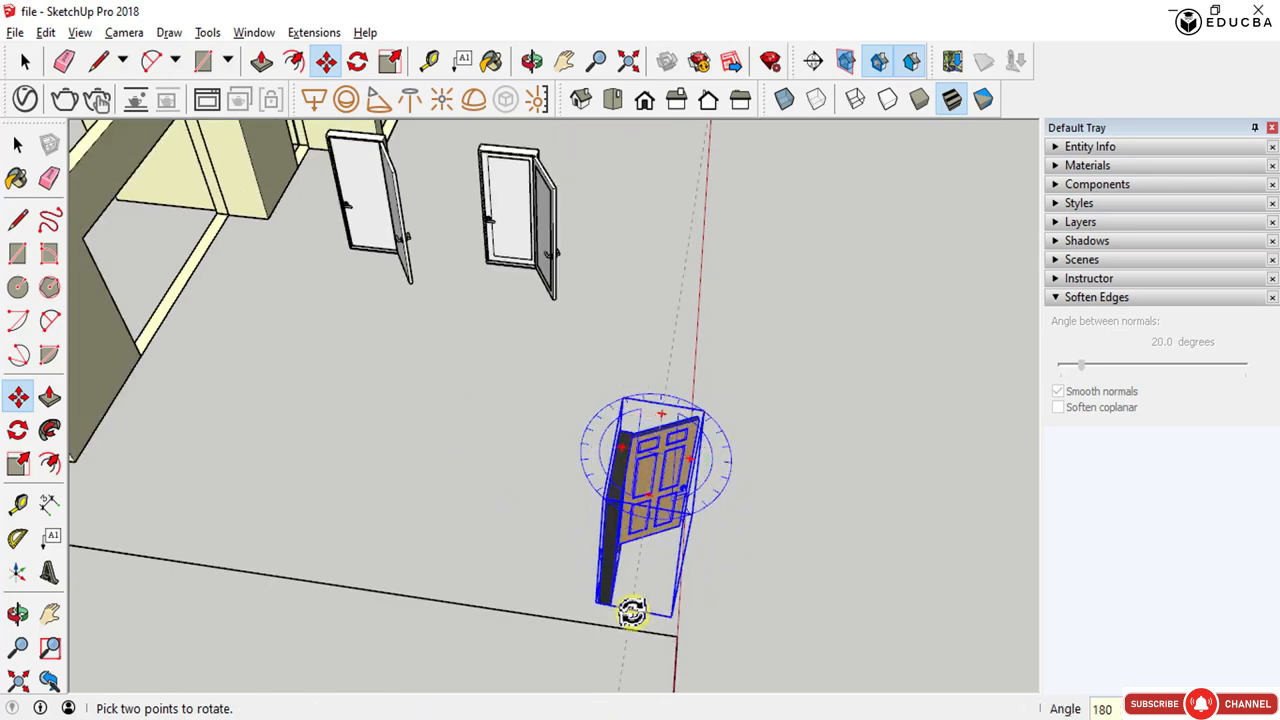
middle_click_drag(628, 615, 335, 585)
- Move the pasted black door across the house to the doorway near the corner of the interior wall
scroll(547, 604, "up", 4)
scroll(700, 586, "down", 6)
scroll(757, 451, "up", 3)
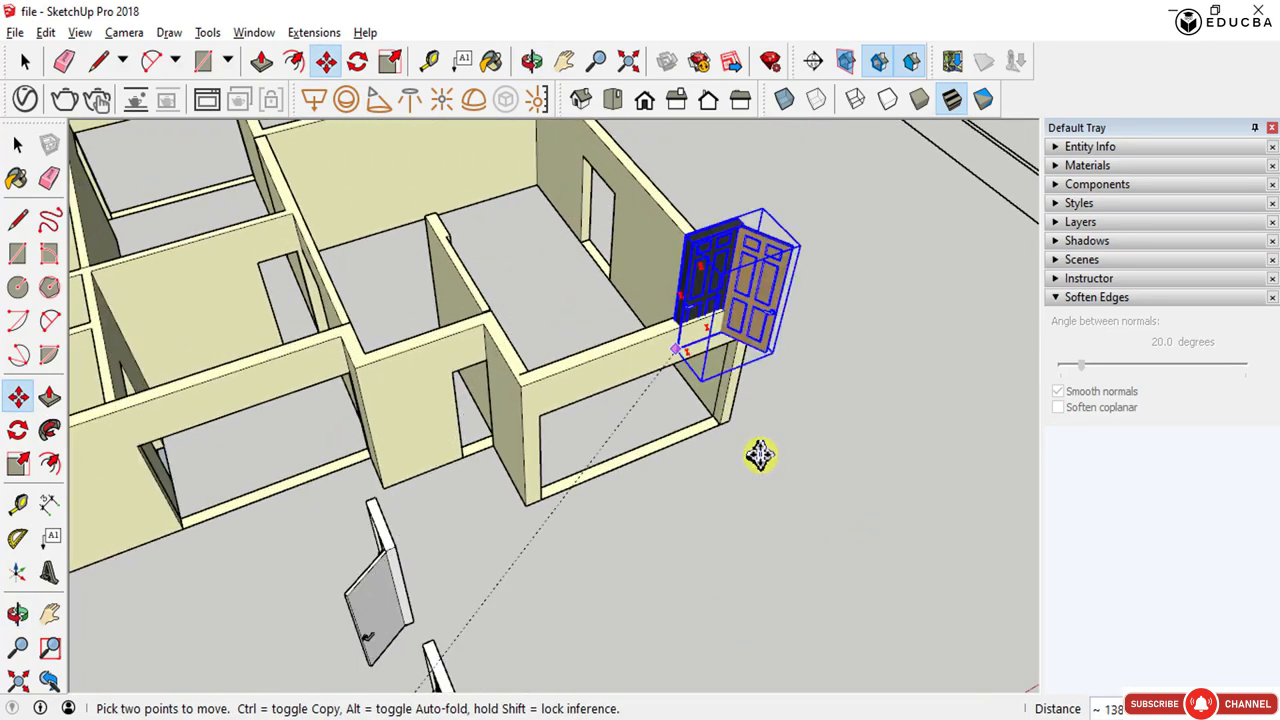
scroll(571, 366, "down", 5)
middle_click_drag(571, 366, 1006, 450)
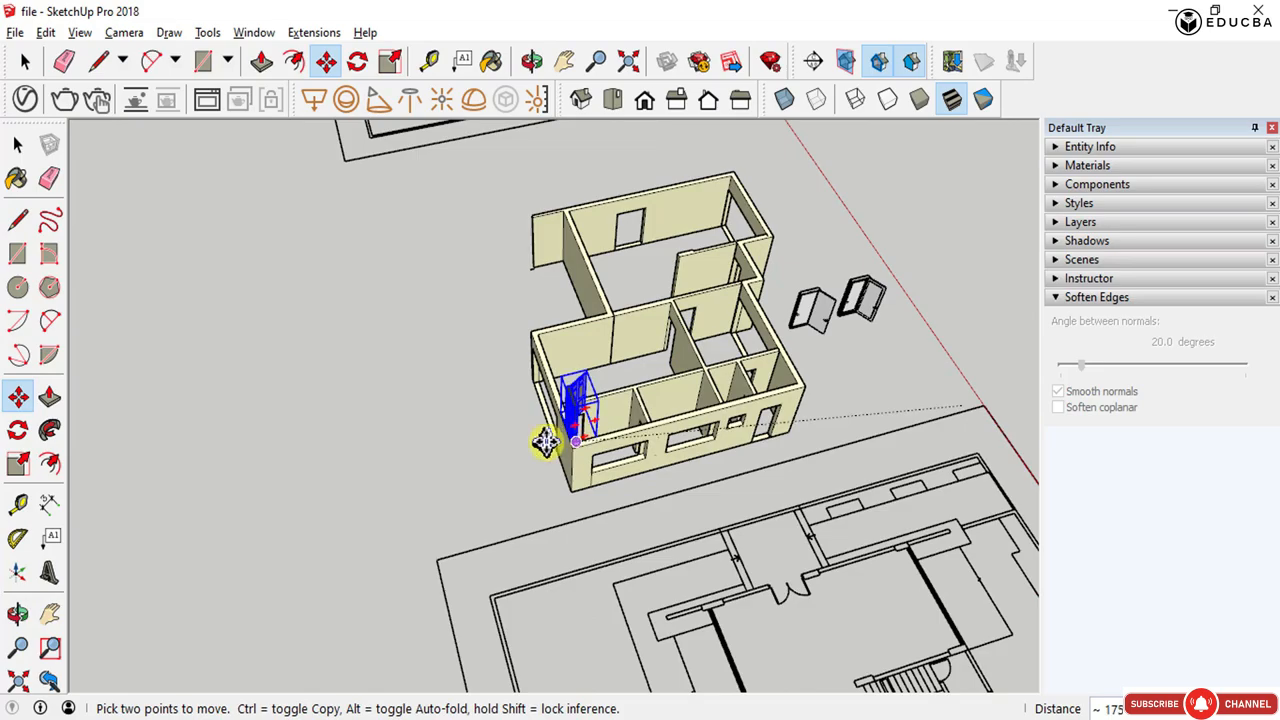
middle_click_drag(500, 443, 912, 378)
scroll(586, 254, "up", 5)
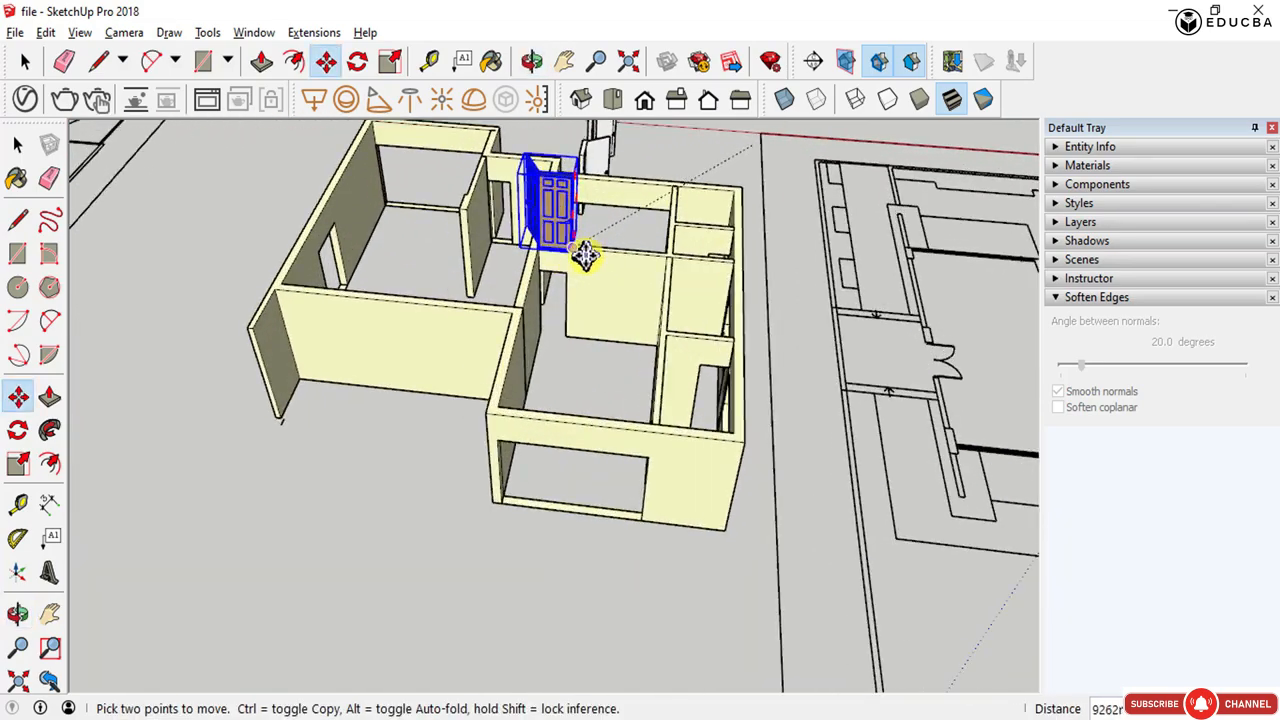
scroll(718, 482, "down", 4)
middle_click_drag(477, 485, 943, 478)
scroll(828, 478, "up", 1)
scroll(820, 487, "down", 2)
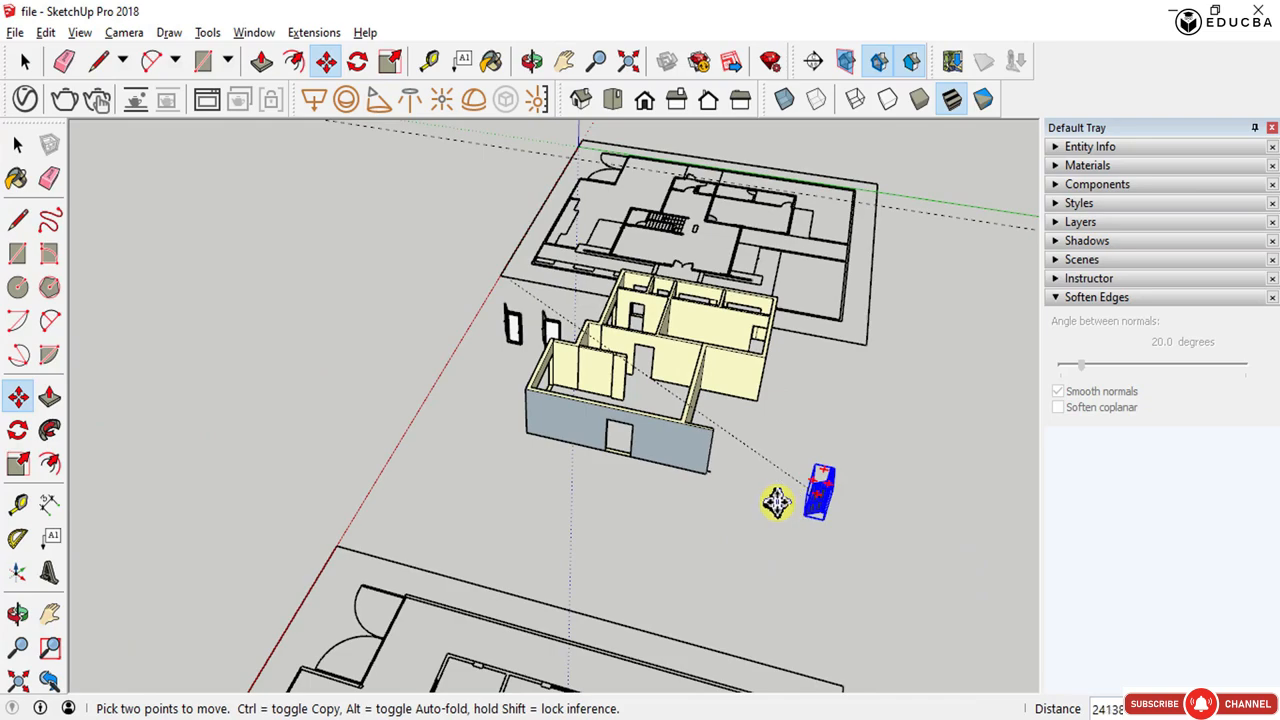
scroll(651, 343, "up", 6)
middle_click_drag(649, 337, 471, 543)
scroll(471, 543, "down", 5)
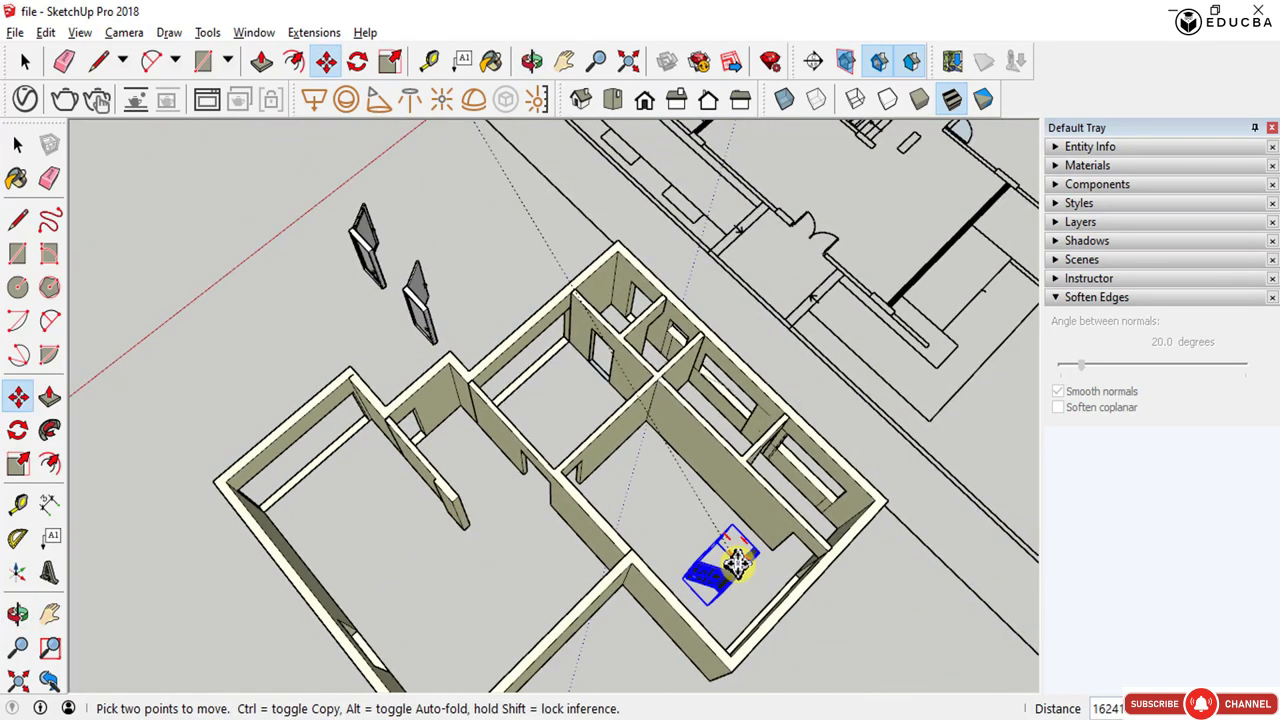
scroll(736, 563, "up", 3)
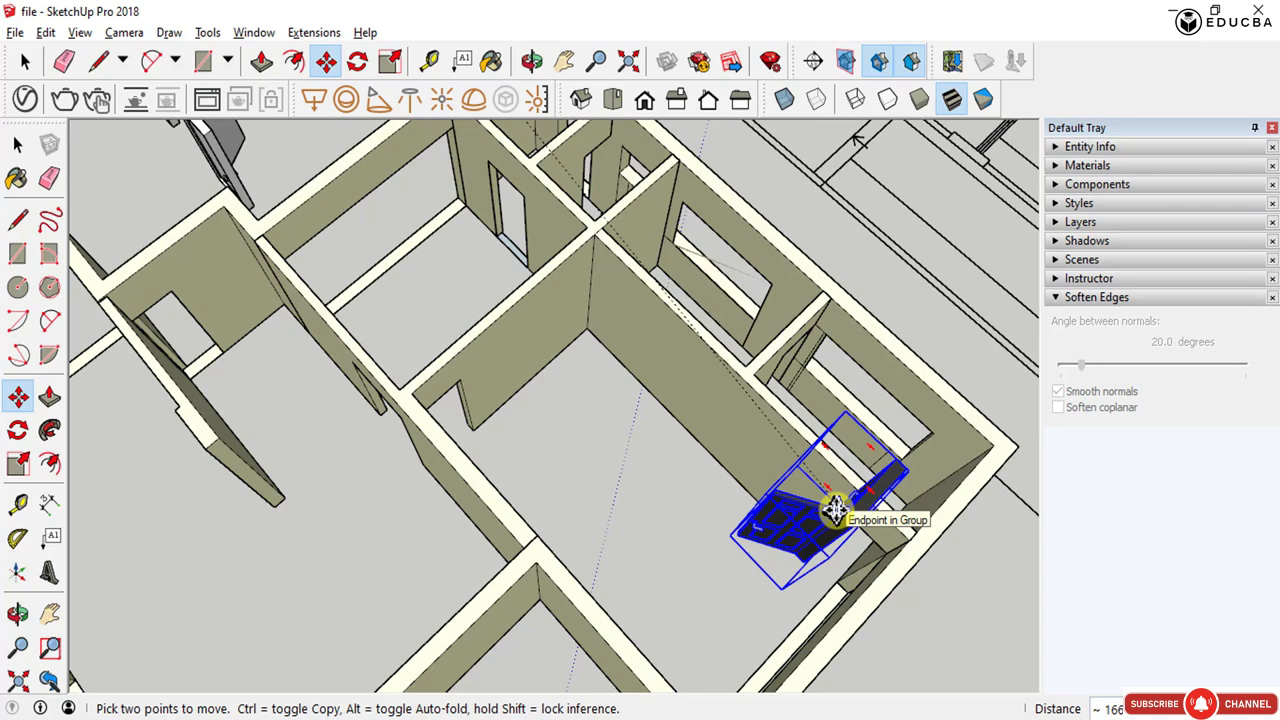
middle_click_drag(843, 513, 873, 593)
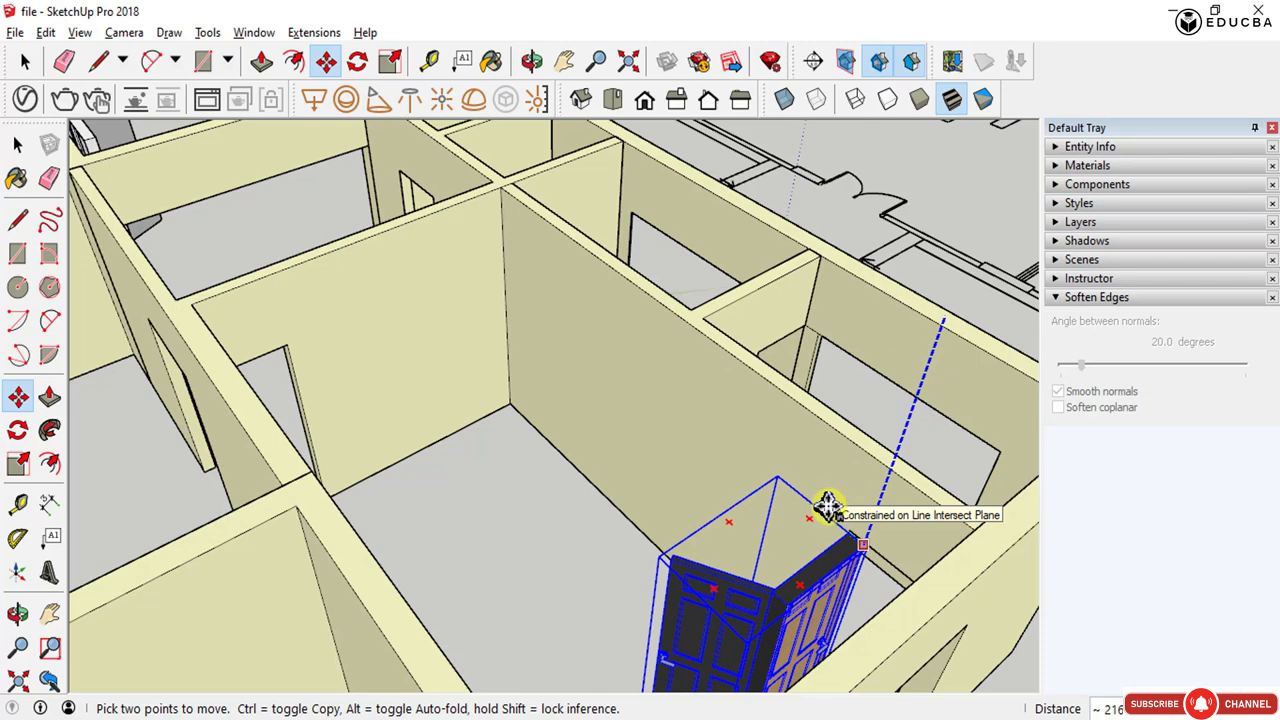
middle_click_drag(606, 505, 843, 537)
scroll(703, 433, "down", 5)
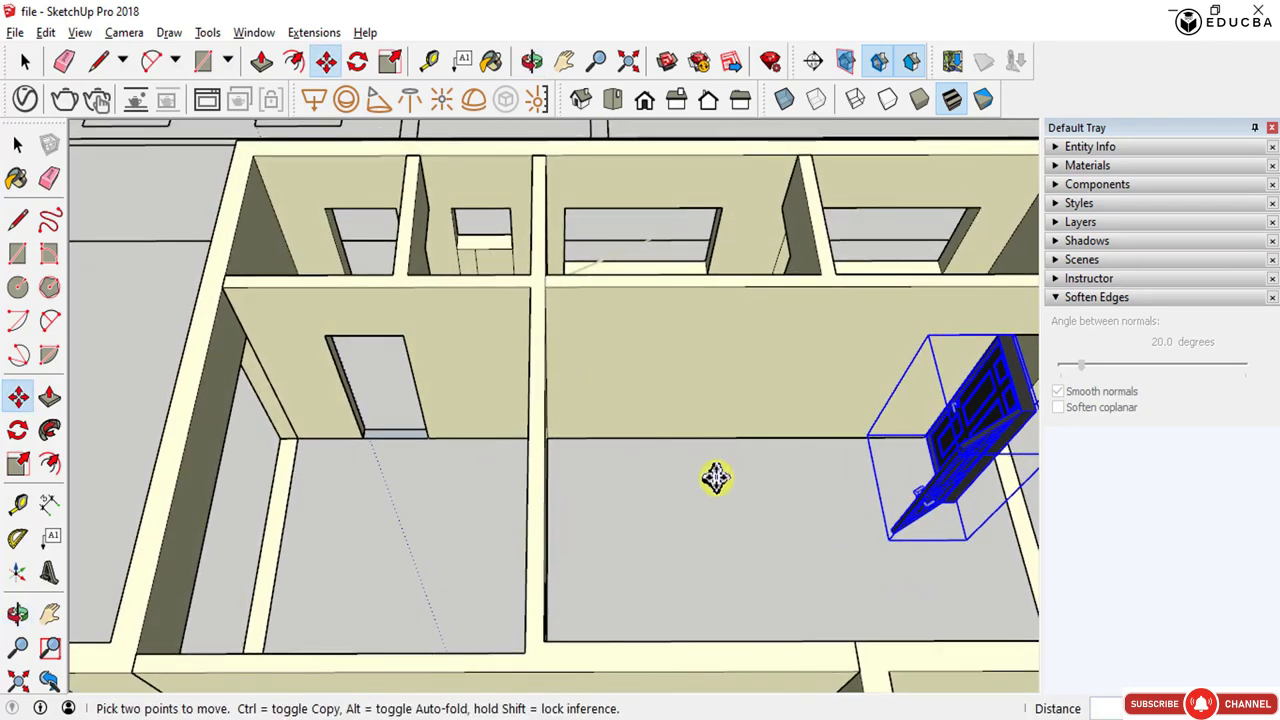
scroll(912, 425, "up", 5)
middle_click_drag(874, 337, 702, 495)
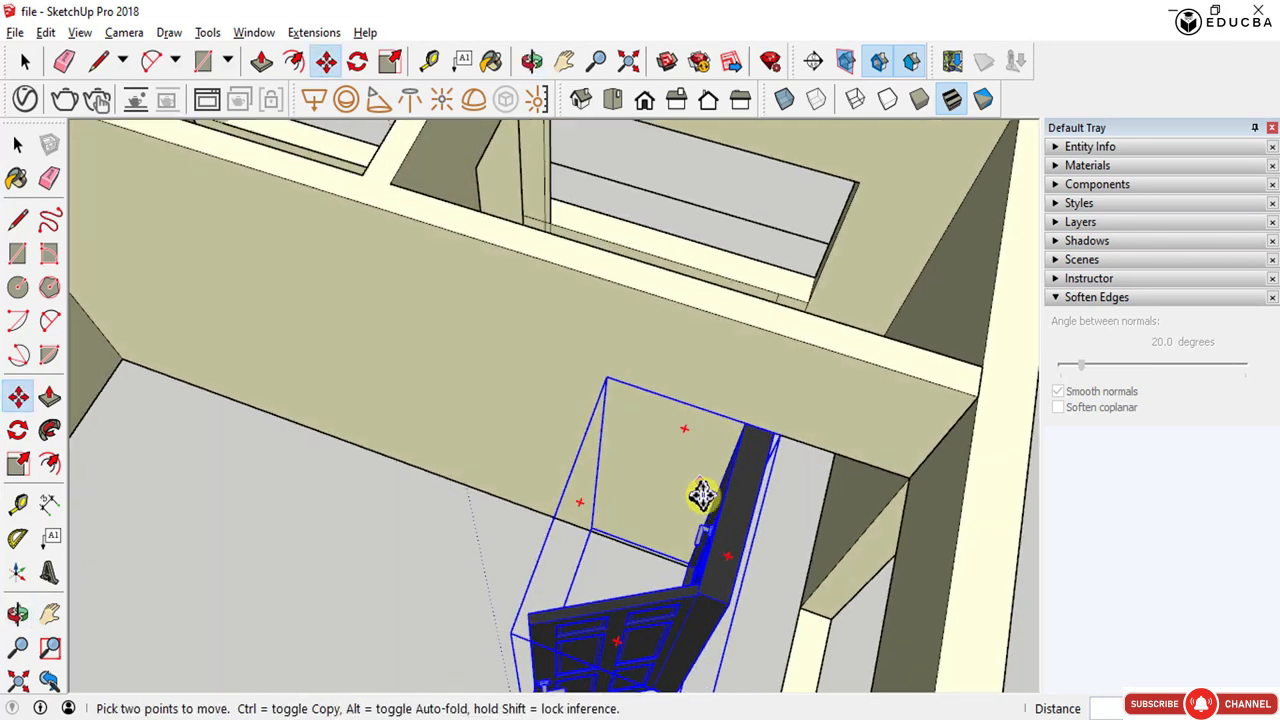
- Rotate the black door upright using one of its rotation grips
left_click(729, 560)
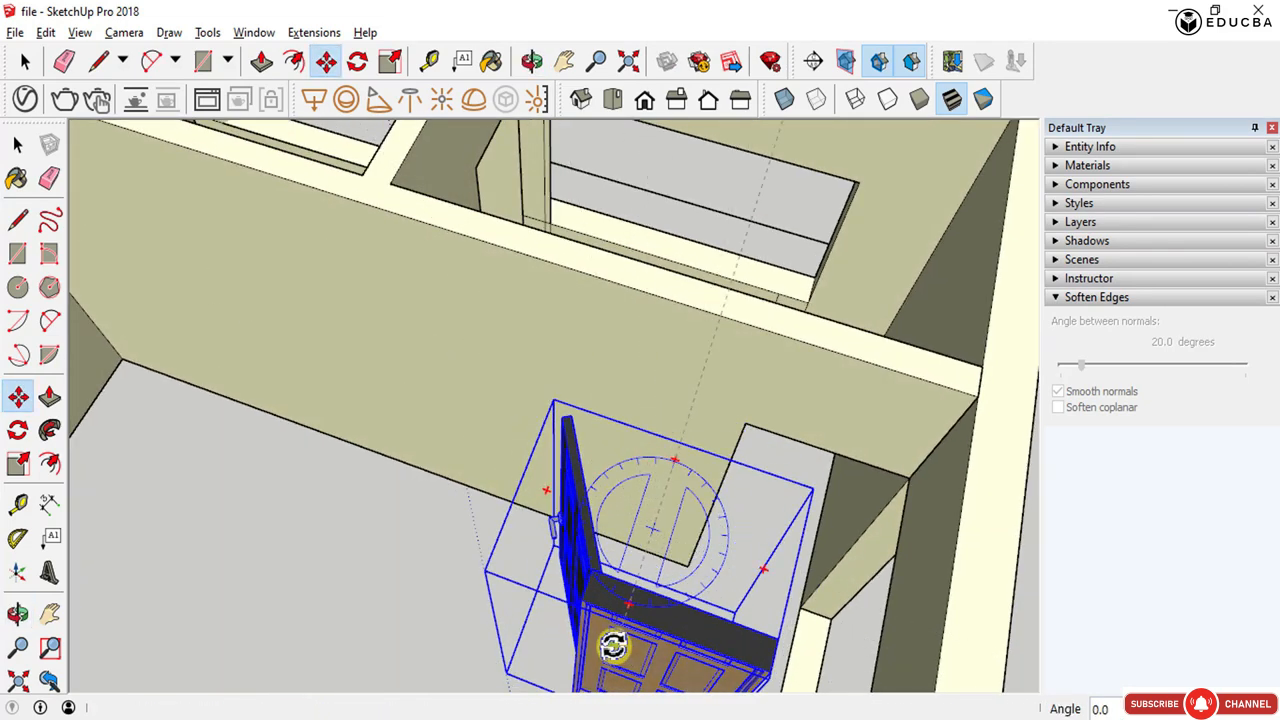
middle_click_drag(556, 492, 586, 506)
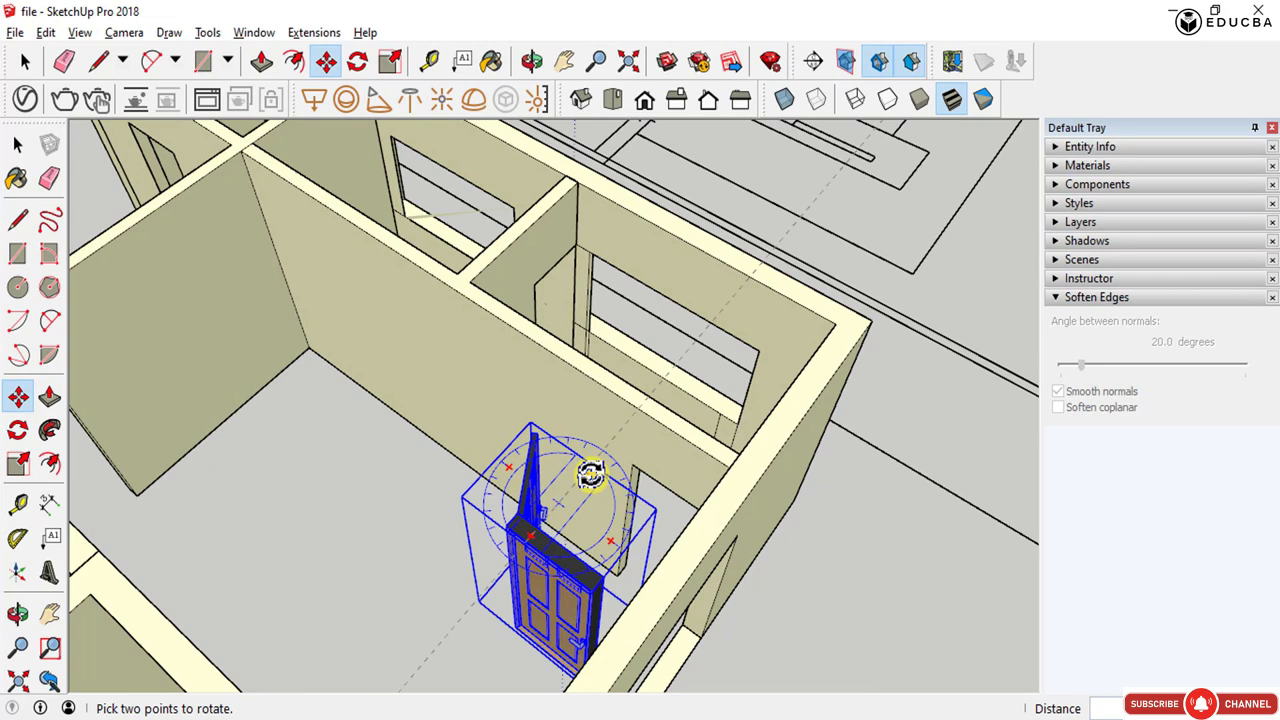
left_click(590, 473)
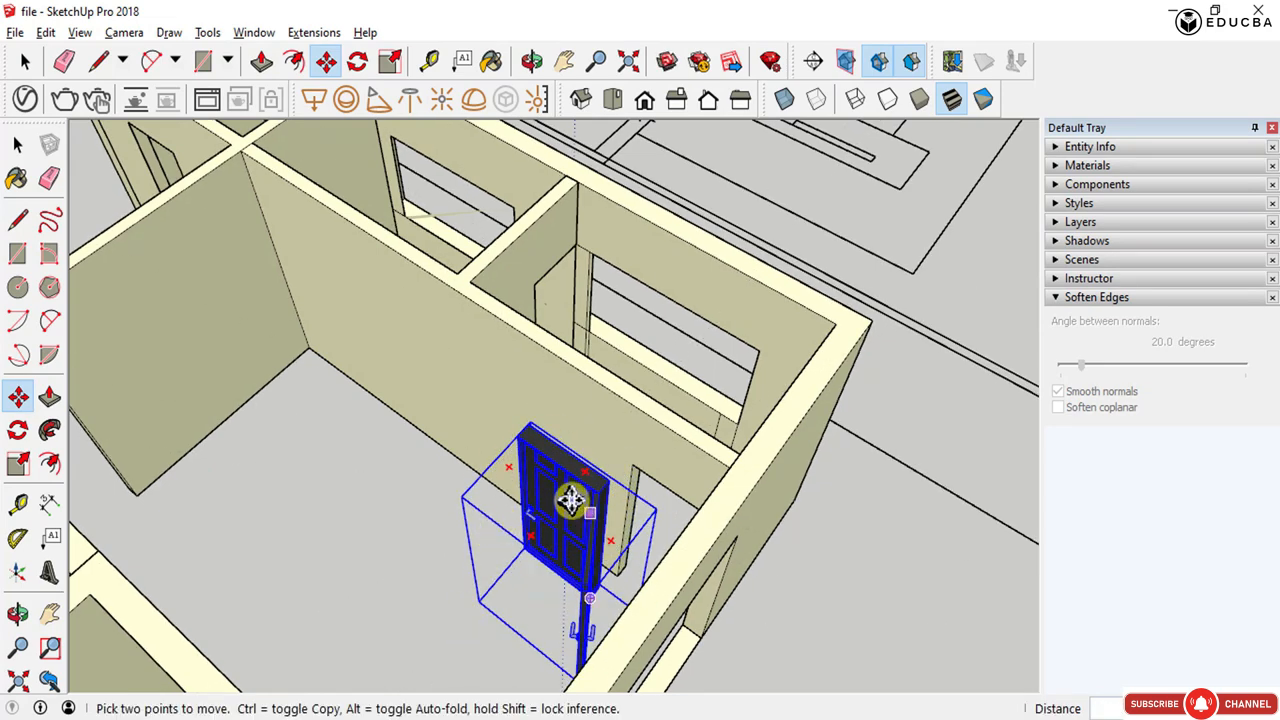
- Flip the black door along the component's red axis
middle_click_drag(563, 470, 953, 492)
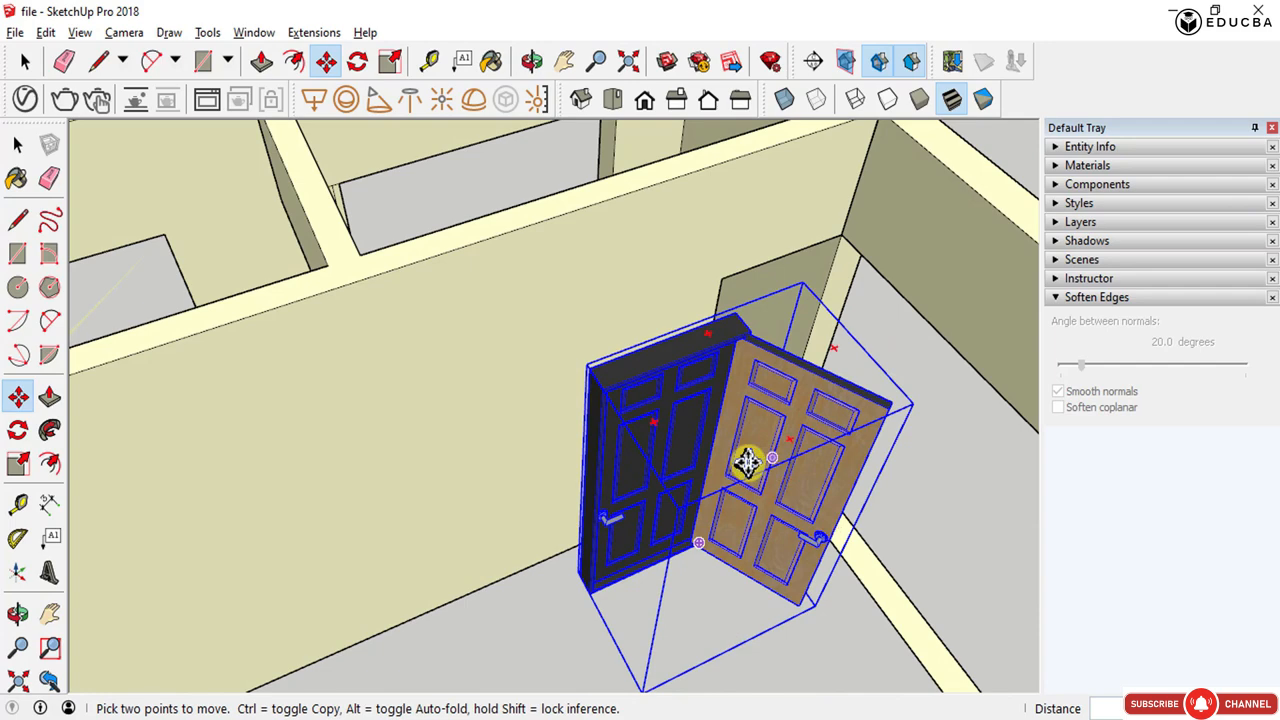
key("space")
right_click(680, 401)
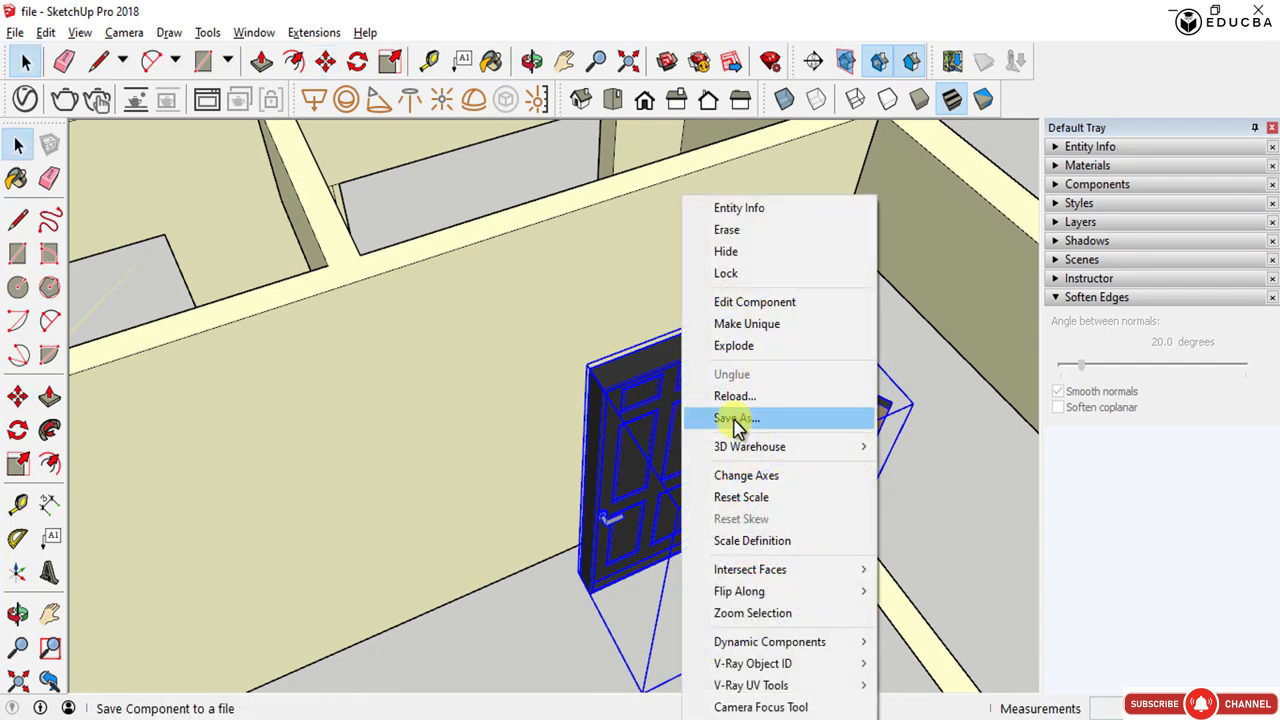
mouse_move(838, 594)
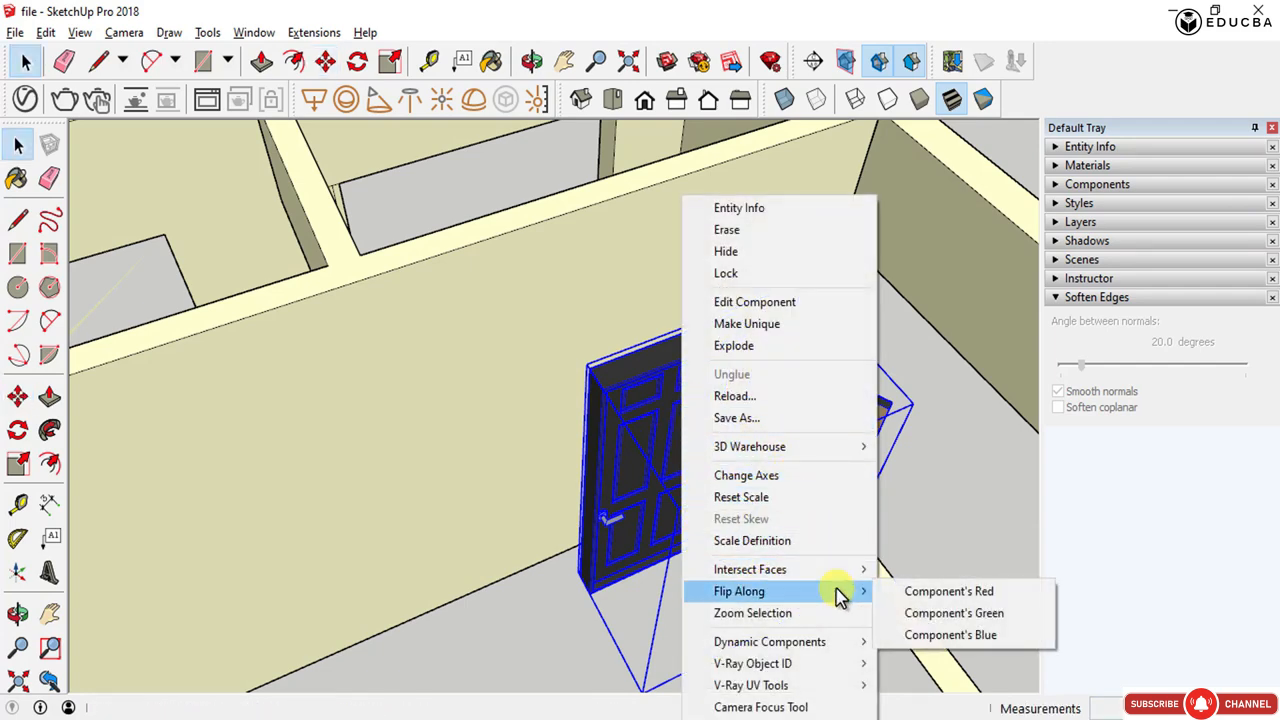
left_click(910, 594)
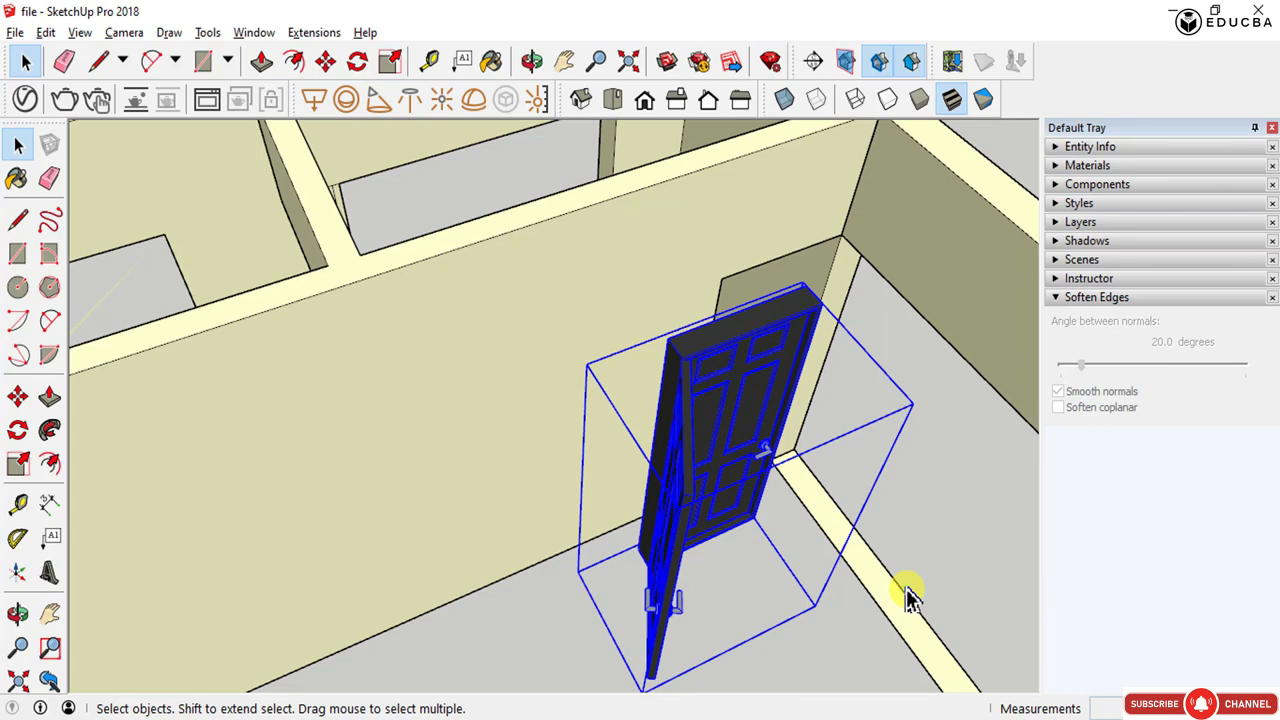
- Rotate the black door 90 degrees with a rotation grip to align it with the opening
middle_click_drag(728, 515, 659, 474)
key("m")
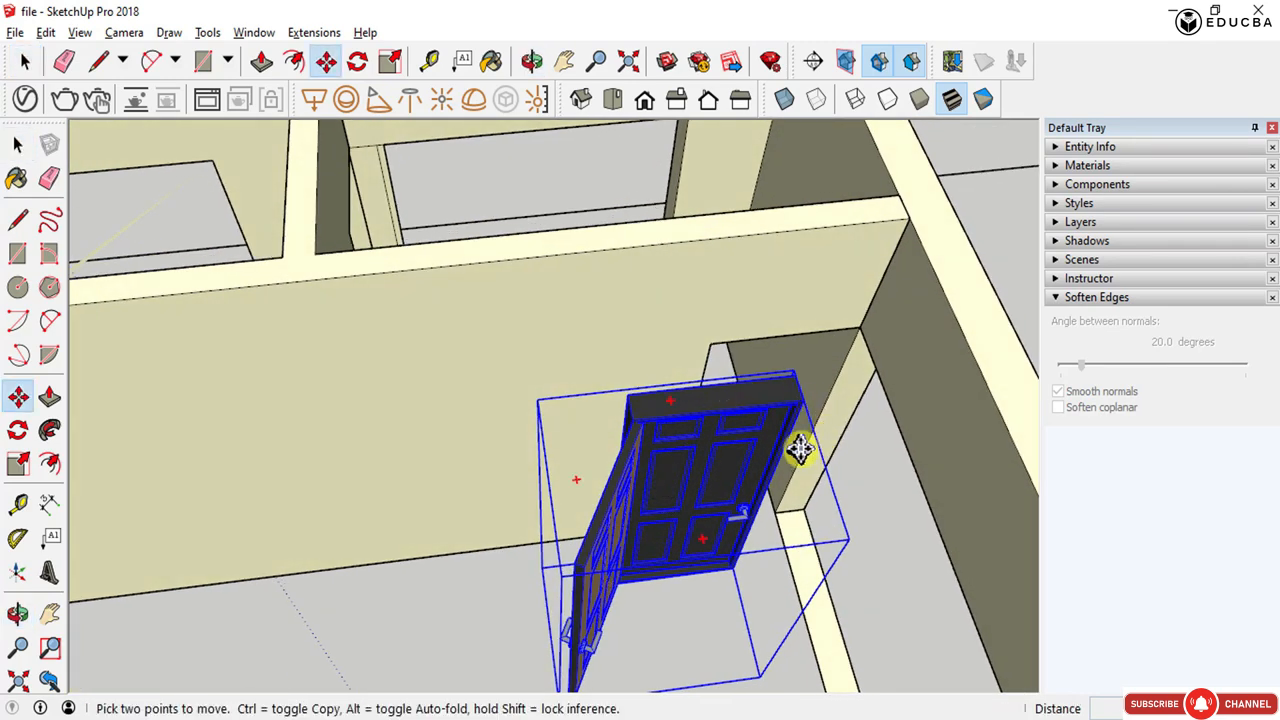
left_click(794, 453)
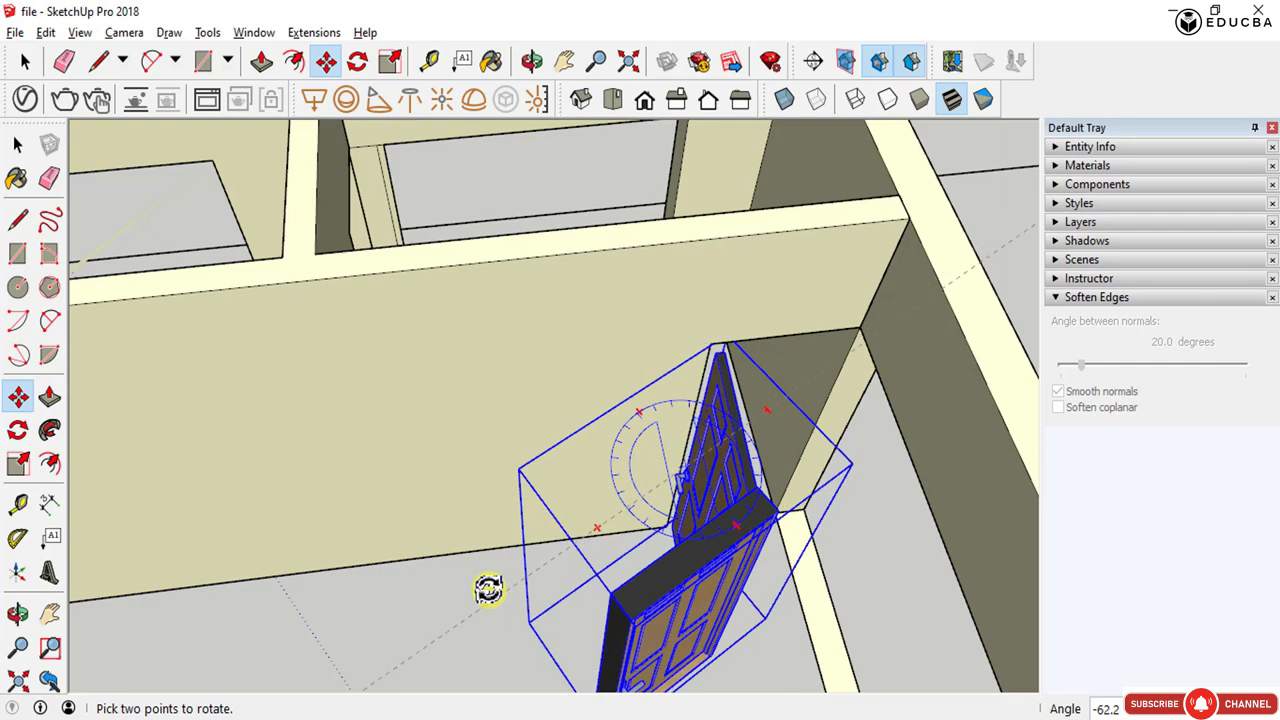
key("Return")
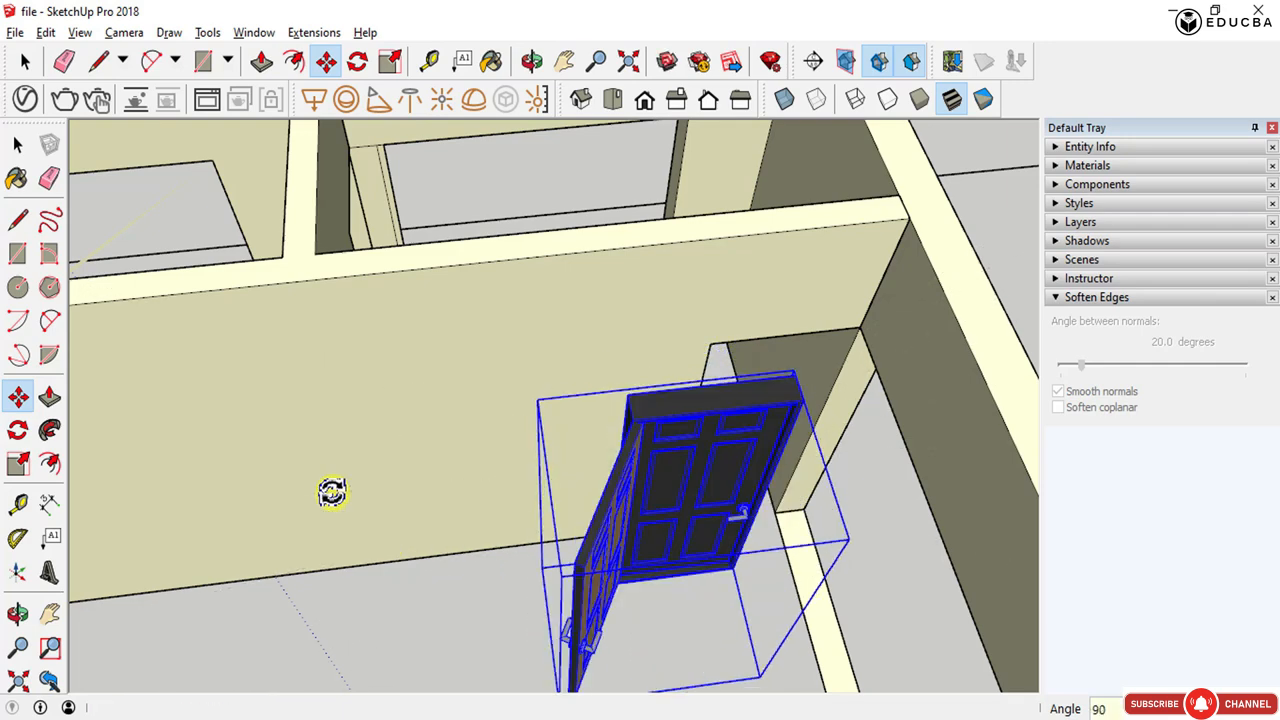
- Scale the black door to fit the height and width of the wall opening
scroll(751, 418, "up", 3)
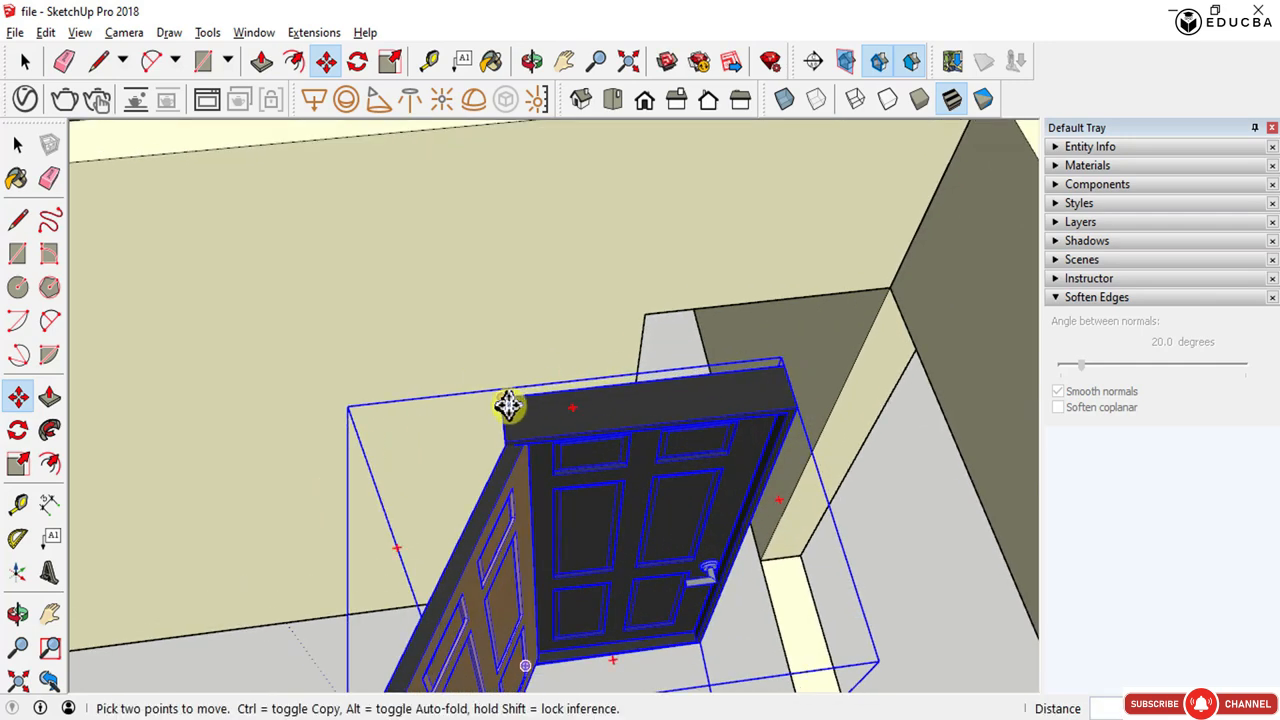
left_click(508, 405)
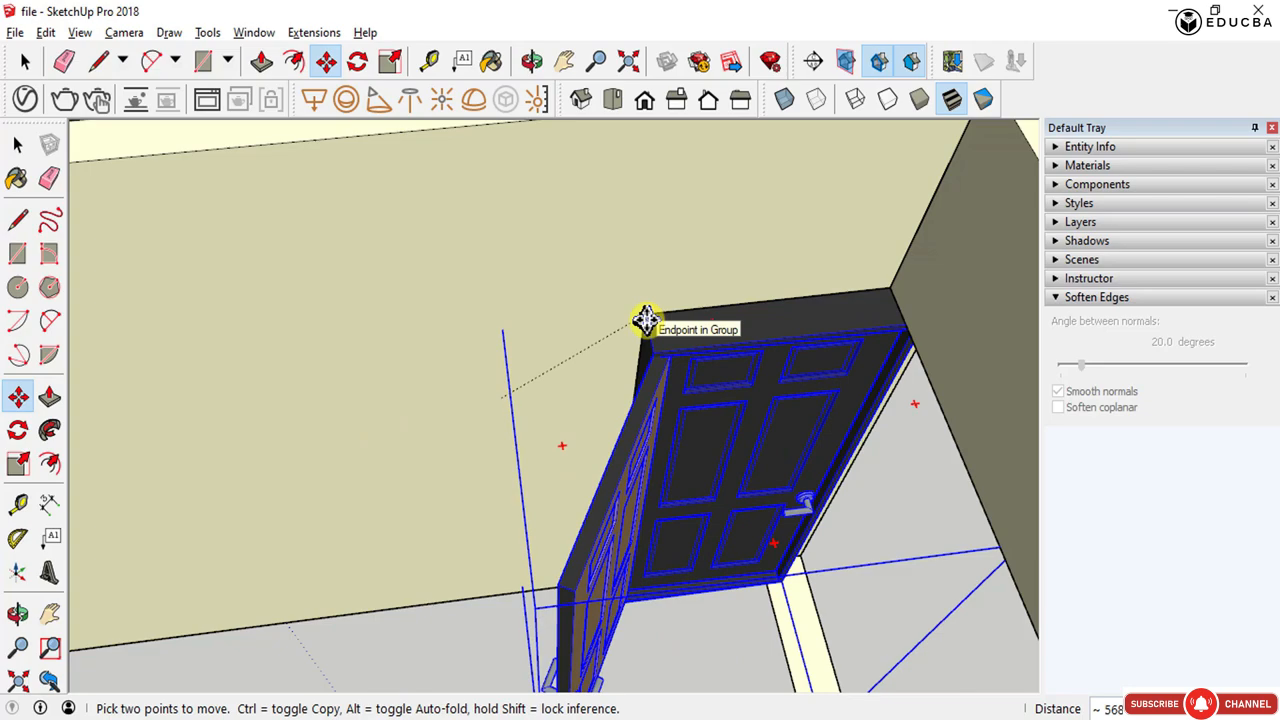
mouse_move(657, 376)
middle_mouse_down()
mouse_move(361, 92)
mouse_move(410, 51)
mouse_move(611, 15)
mouse_move(626, 316)
middle_mouse_up()
key("s")
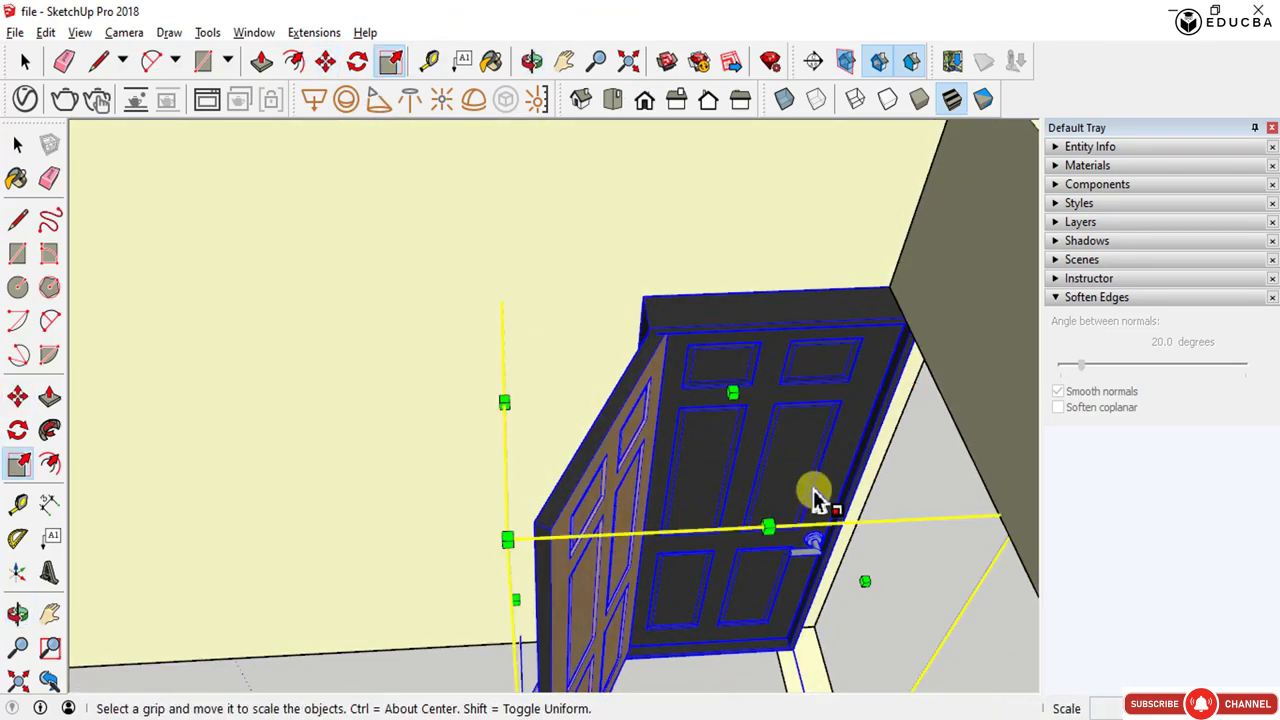
left_click_drag(868, 578, 893, 284)
middle_click_drag(895, 290, 605, 280)
middle_click_drag(757, 447, 652, 460)
- Move the scaled door into place inside the wall opening
key("m")
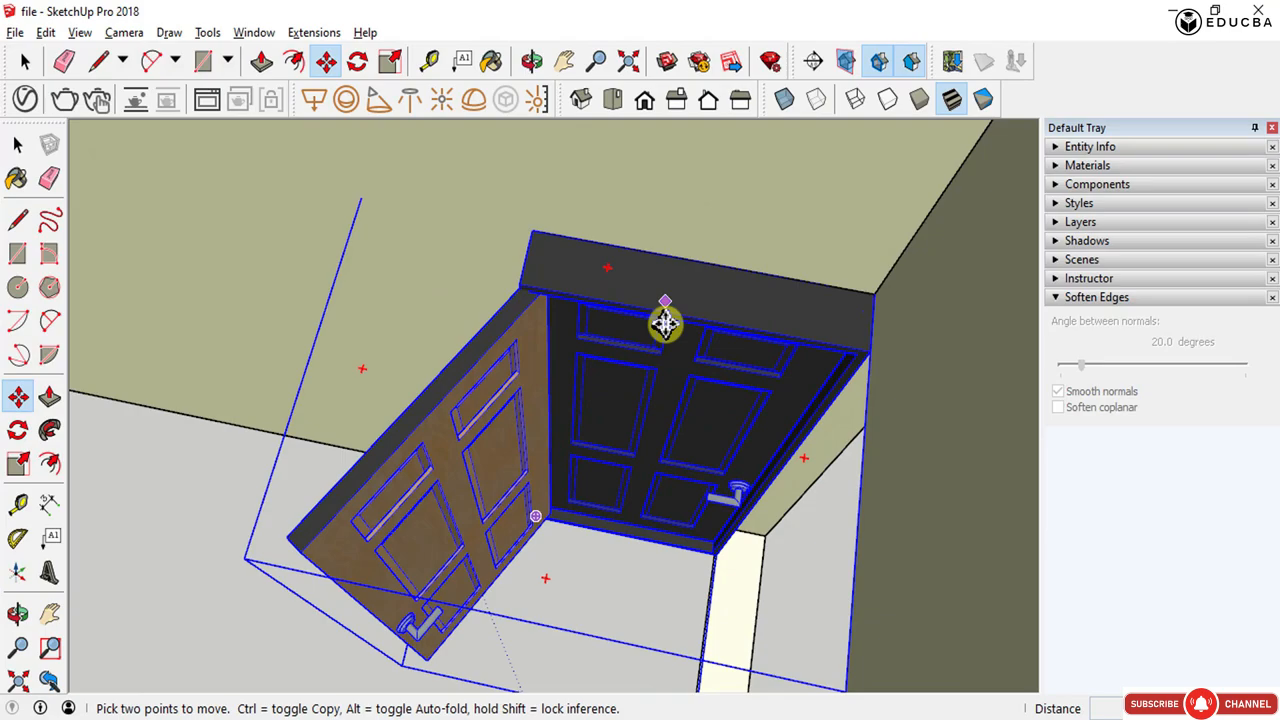
left_click(527, 283)
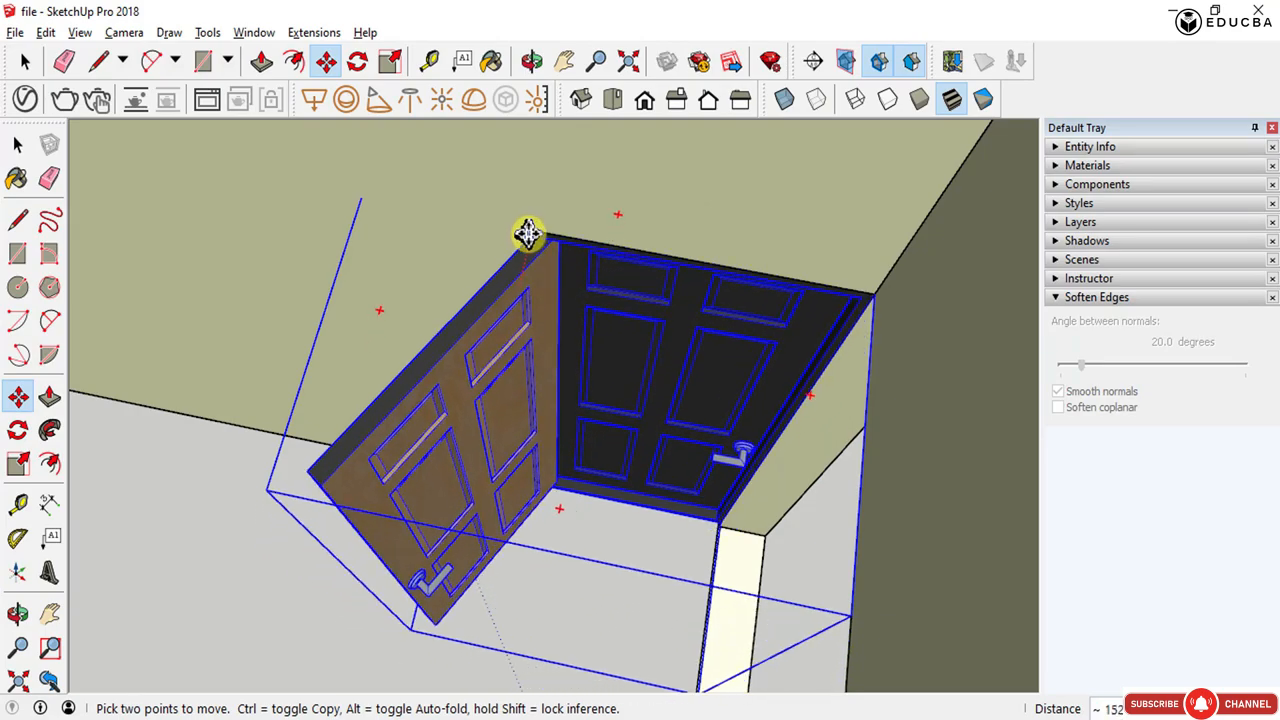
middle_click_drag(802, 497, 676, 442)
scroll(672, 533, "down", 5)
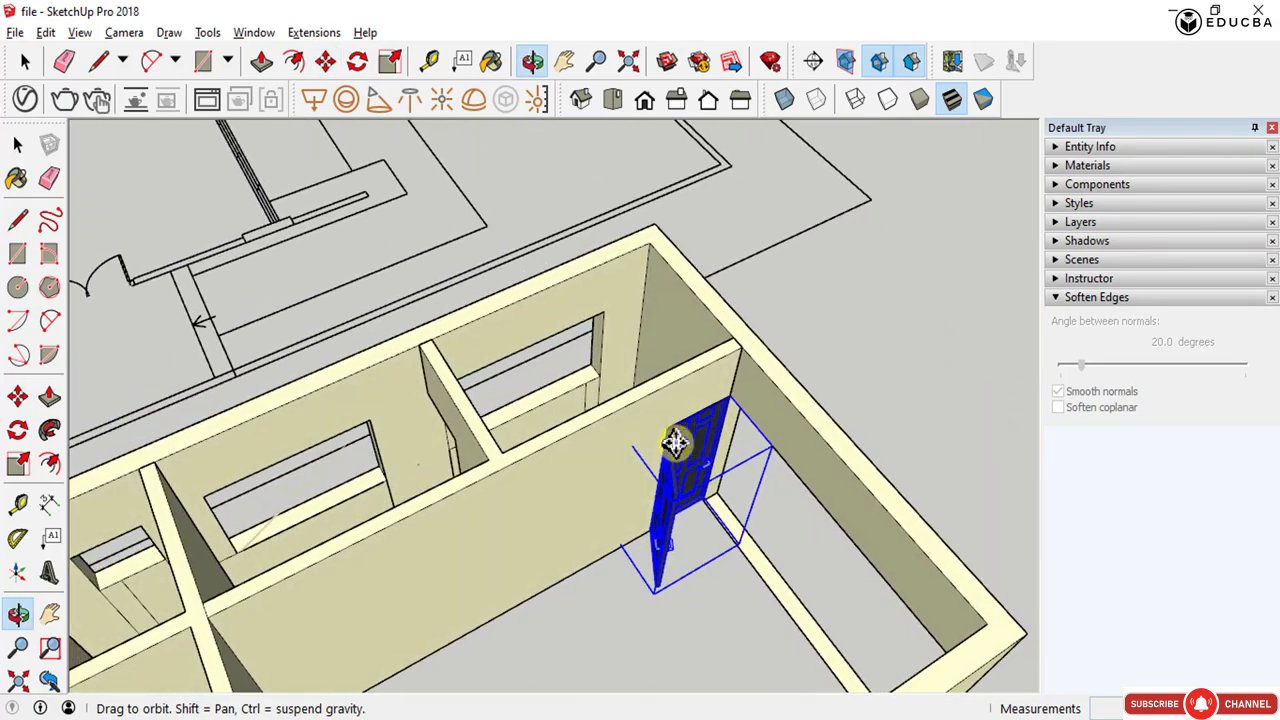
- Open the door component, select its leaf and rotate it 5 degrees about the hinge edge
middle_click_drag(509, 537, 531, 571)
scroll(657, 509, "up", 3)
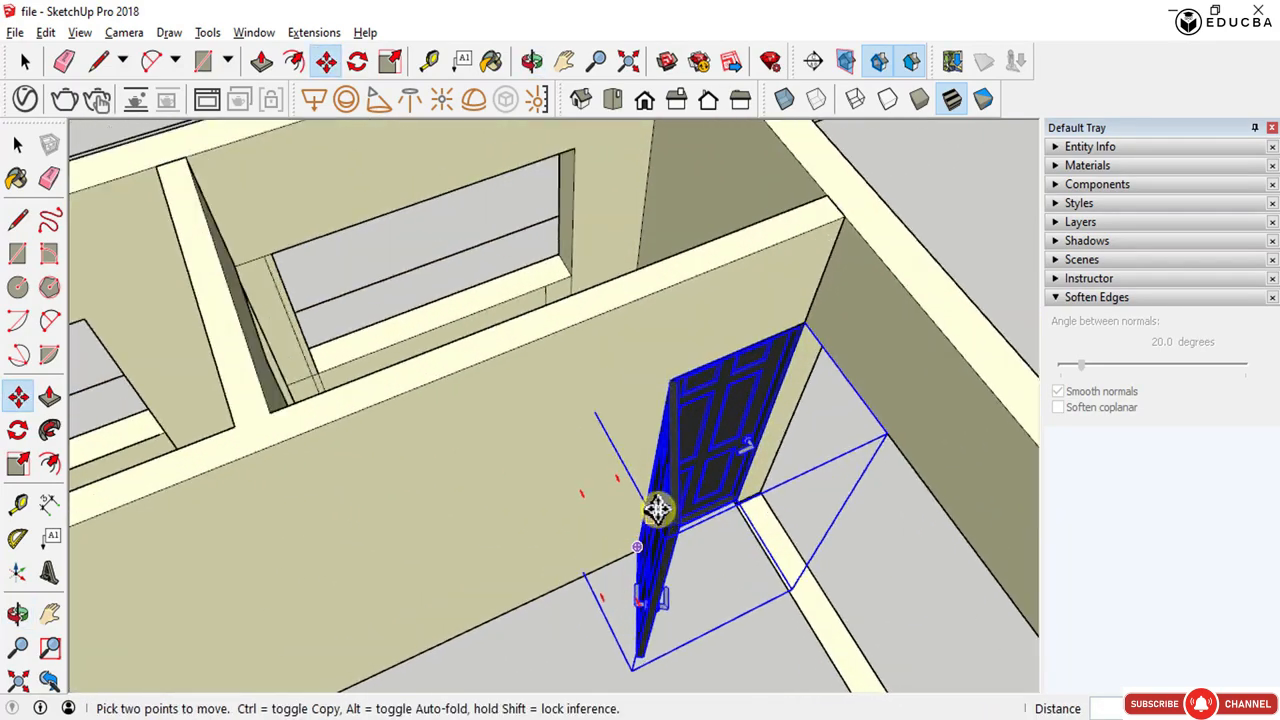
key("space")
double_click(665, 474)
left_click(668, 474)
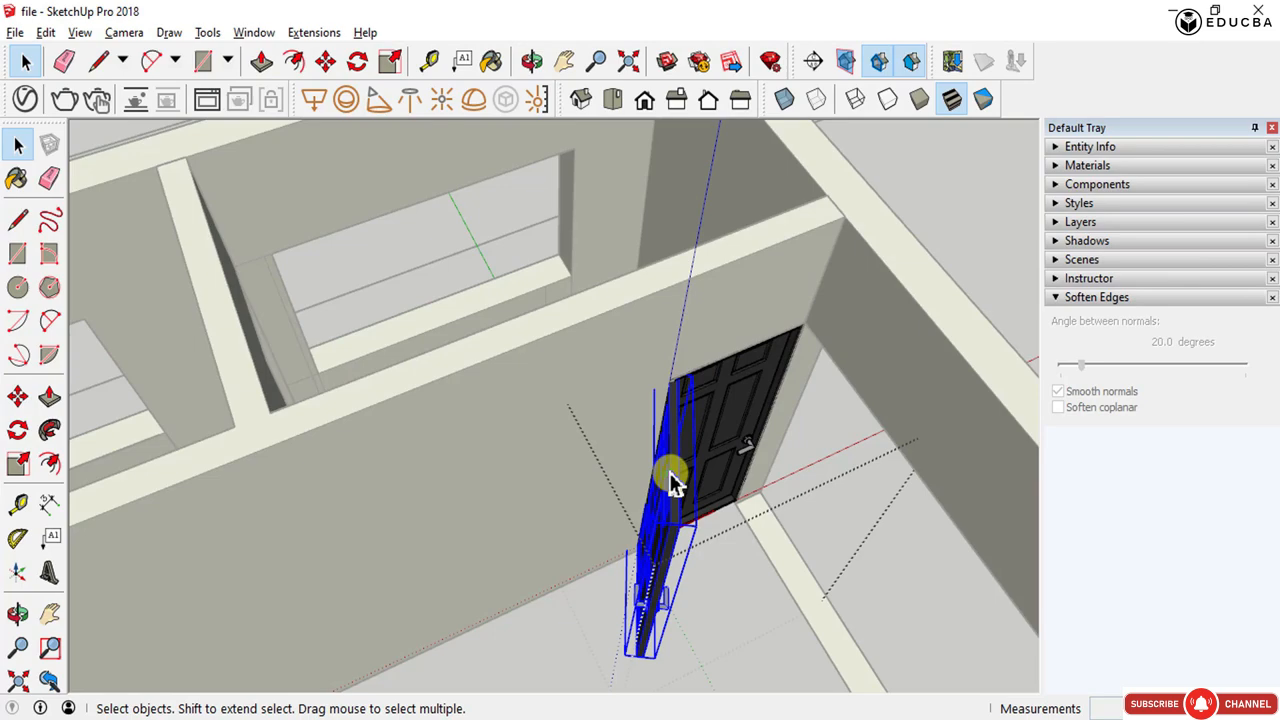
middle_click_drag(668, 474, 646, 561)
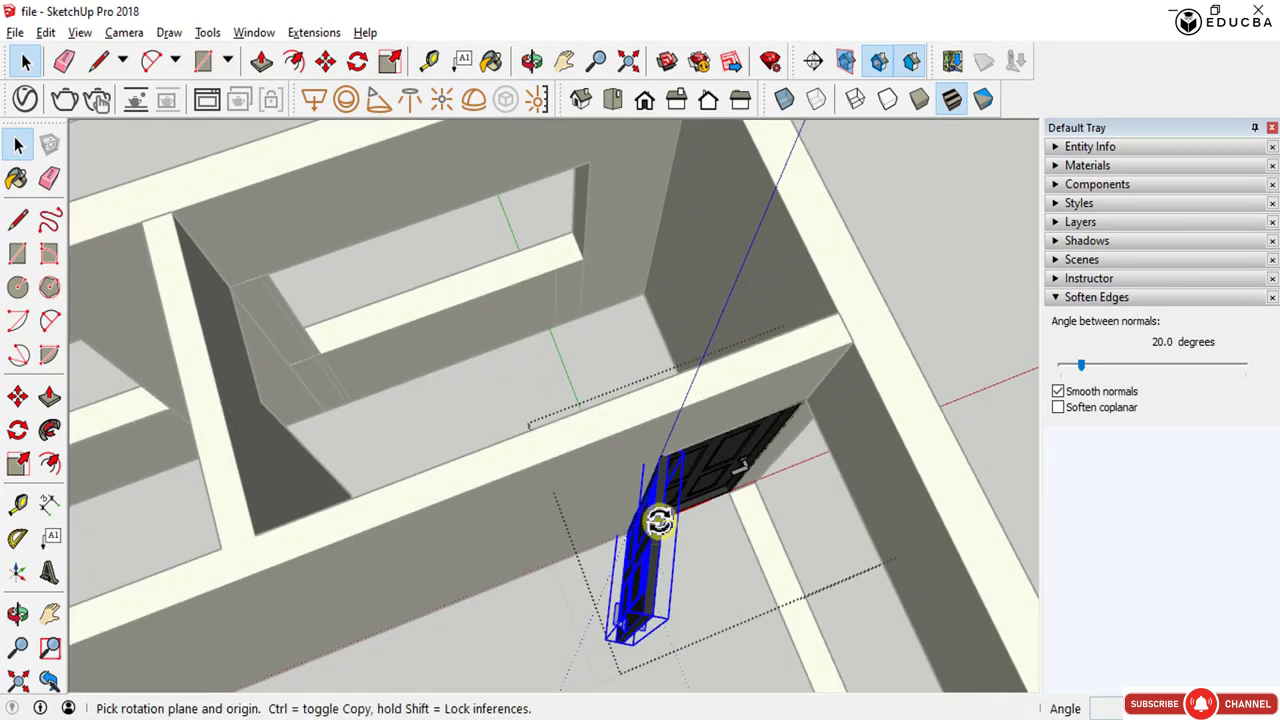
scroll(686, 454, "up", 5)
middle_click_drag(677, 449, 589, 496)
scroll(527, 338, "up", 2)
middle_click_drag(545, 190, 566, 300)
scroll(612, 461, "down", 3)
middle_click_drag(612, 461, 476, 42)
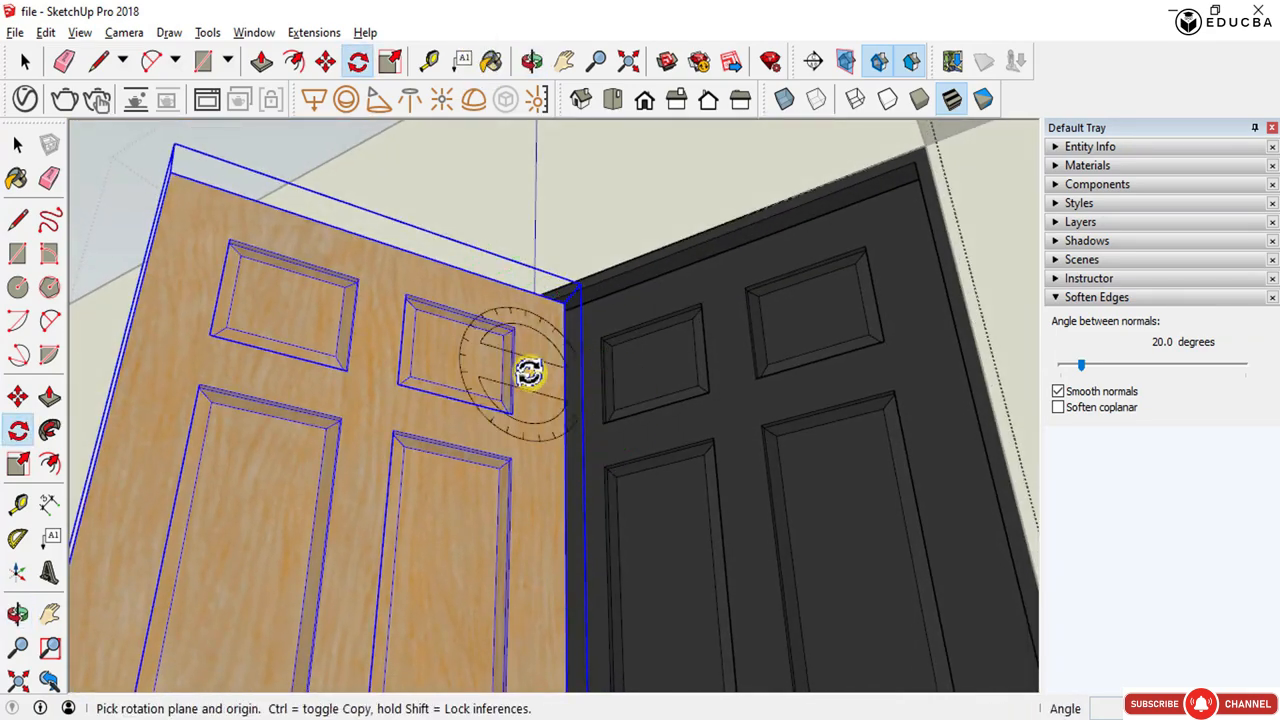
scroll(530, 370, "up", 3)
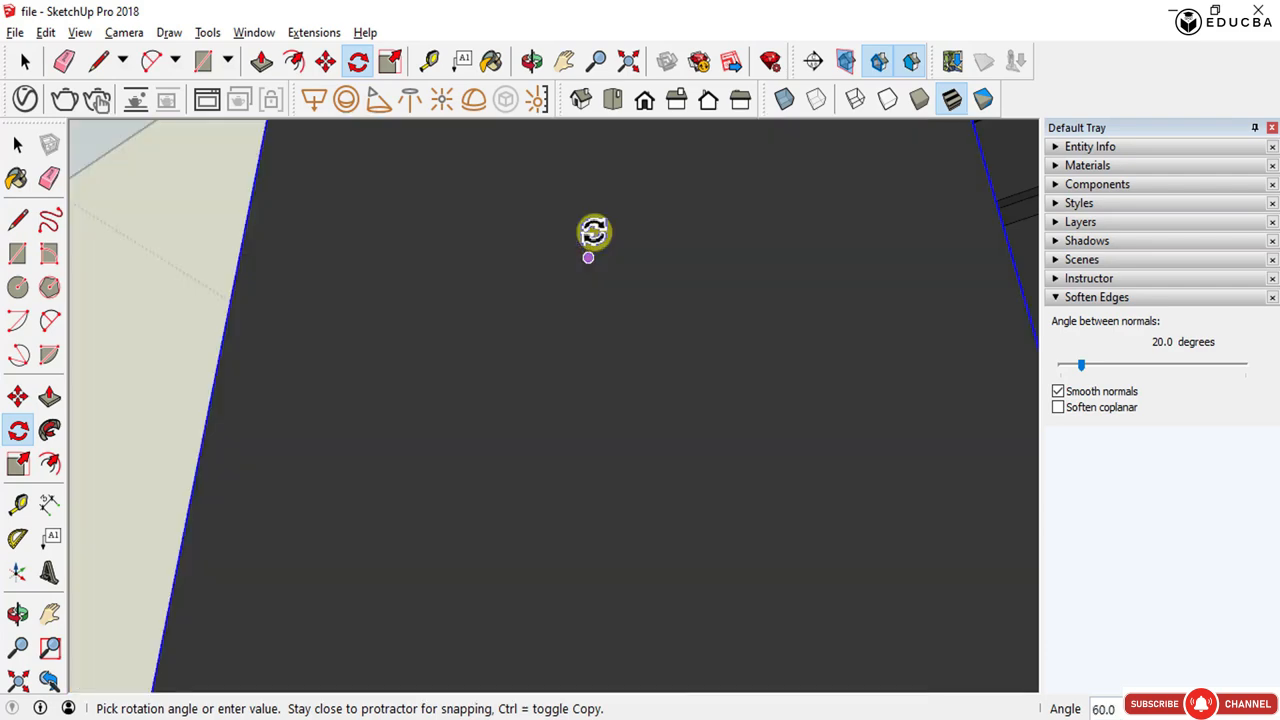
middle_click_drag(594, 231, 644, 577)
scroll(644, 577, "down", 2)
scroll(644, 577, "down", 3)
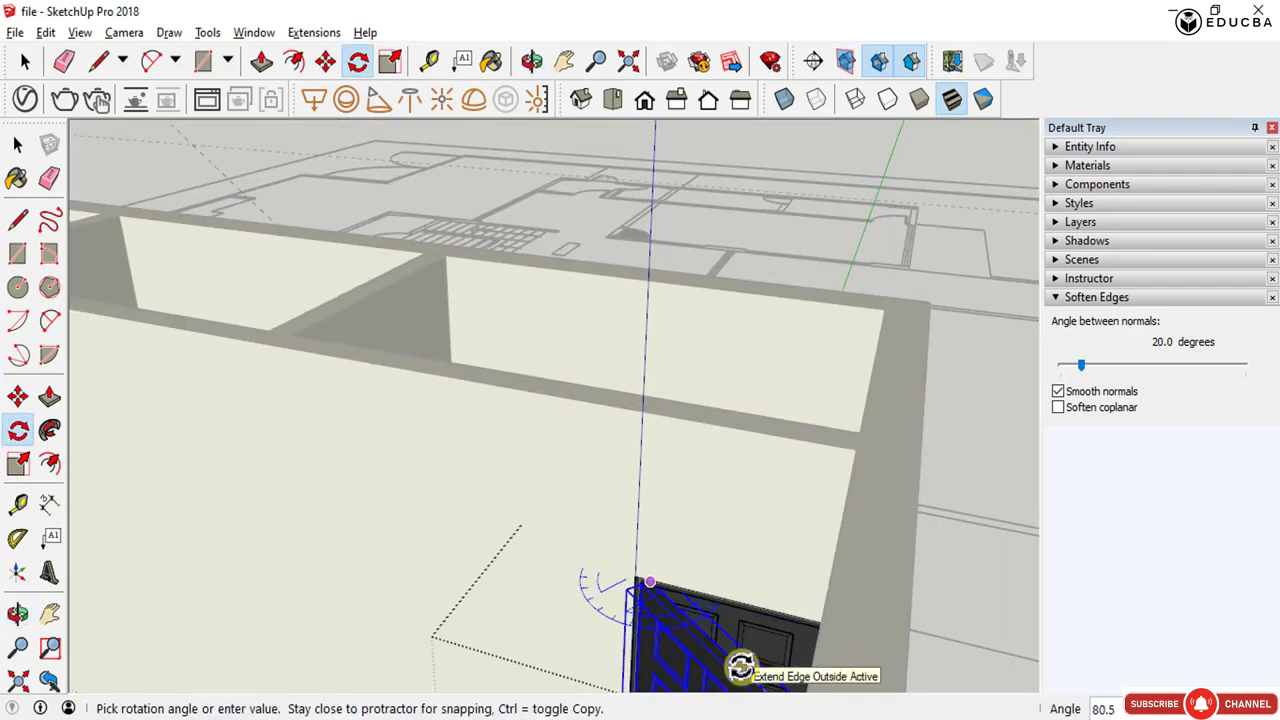
type("5")
key("Return")
- Leave the rotation and view the fitted door from around the house
middle_click_drag(740, 666, 805, 600)
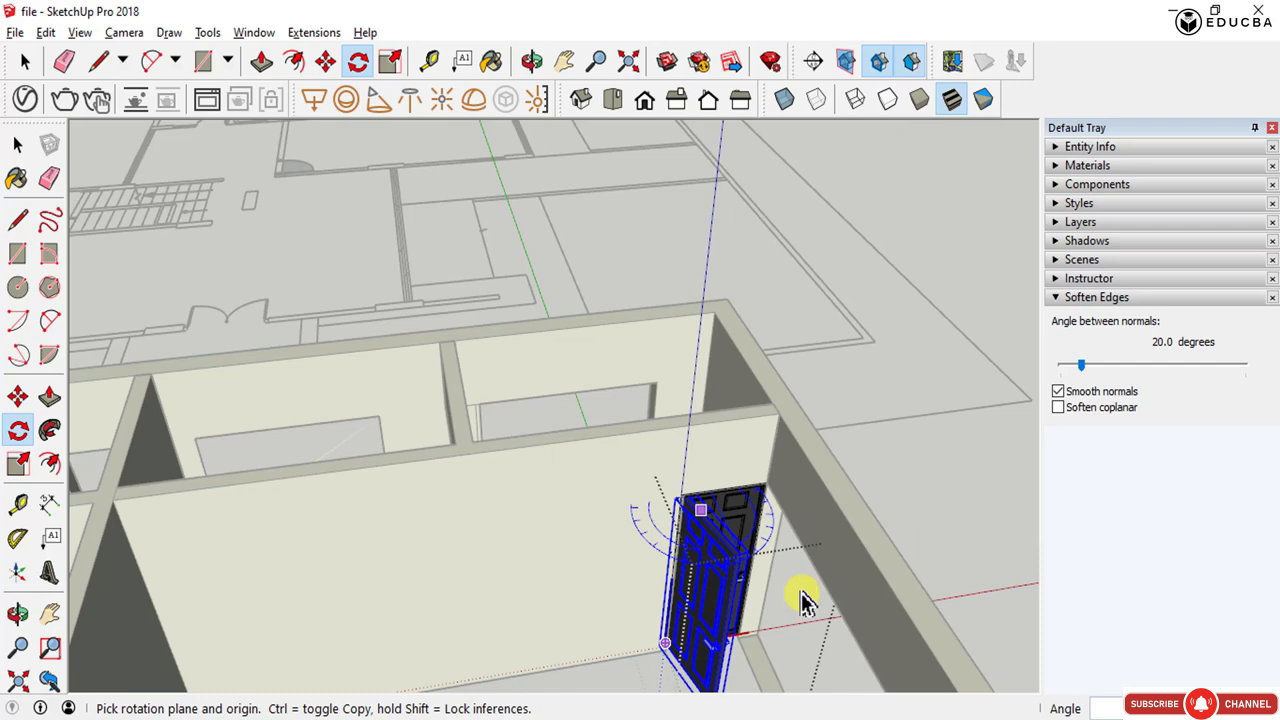
key("space")
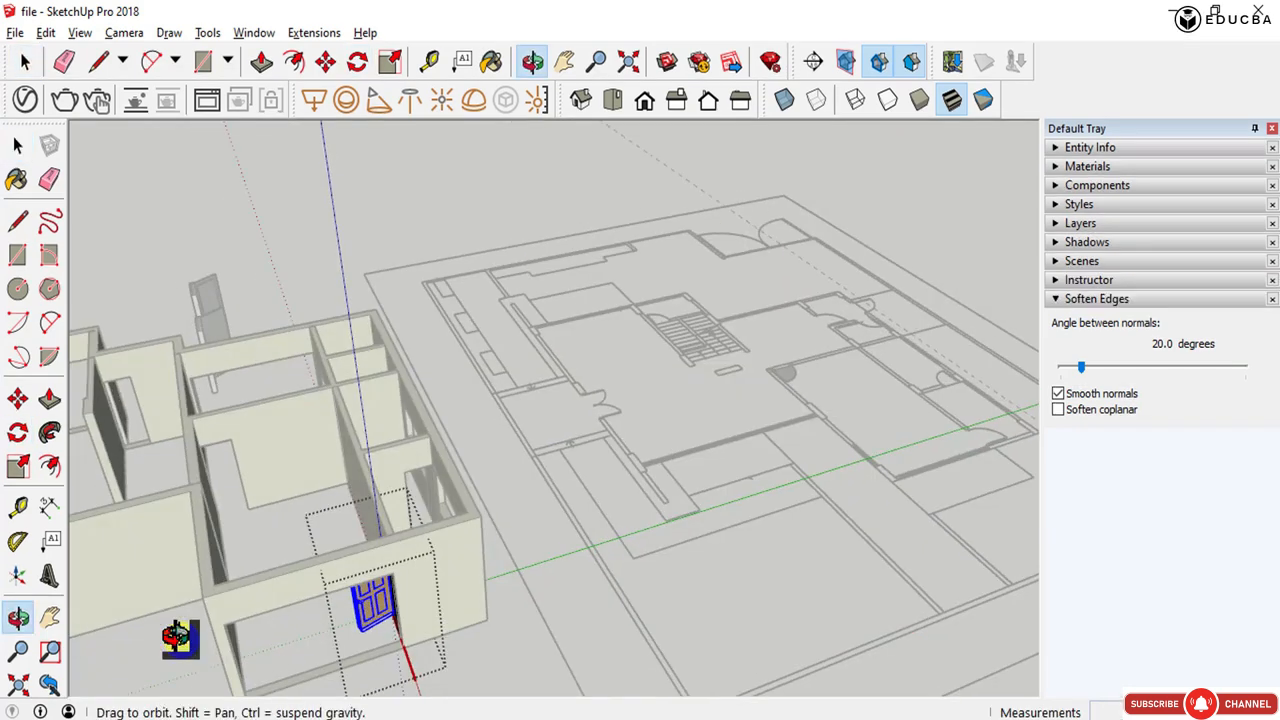
scroll(200, 590, "up", 6)
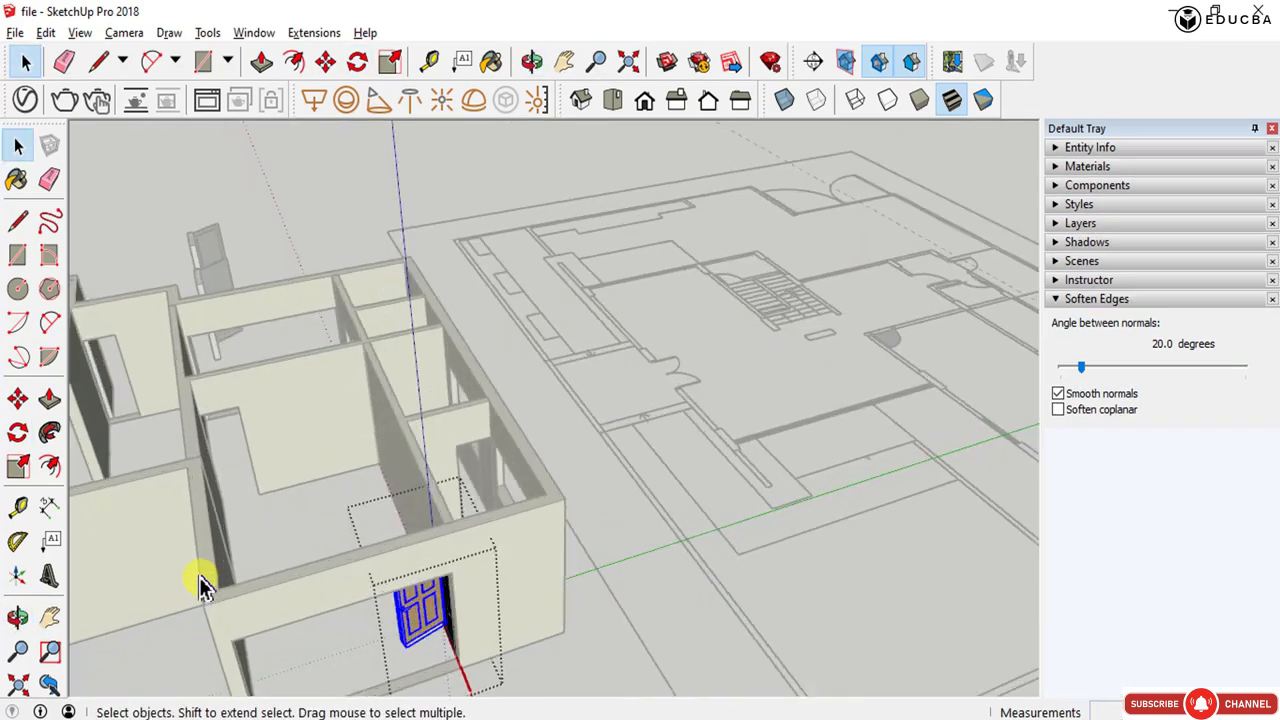
middle_click_drag(338, 522, 616, 568)
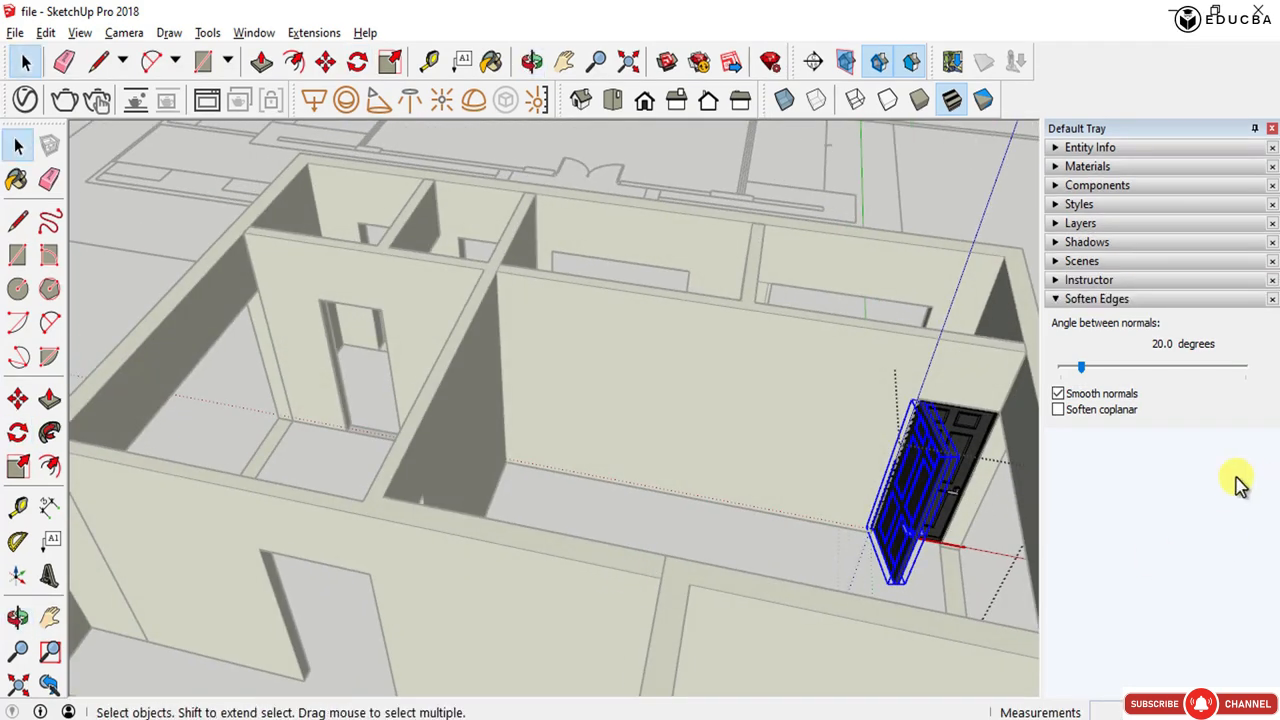
scroll(948, 474, "down", 6)
scroll(765, 465, "up", 2)
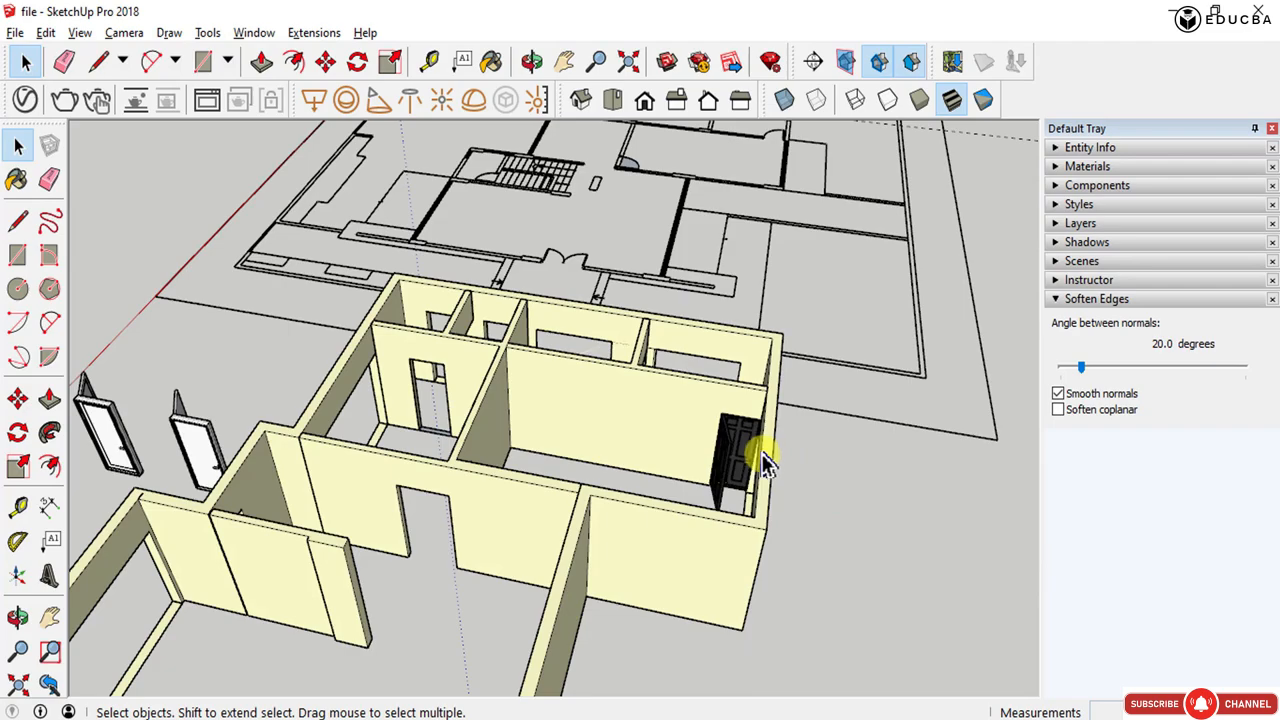
- Orbit, pan and zoom across the model to browse the collection of imported doors and windows
scroll(692, 360, "up", 3)
scroll(692, 480, "down", 6)
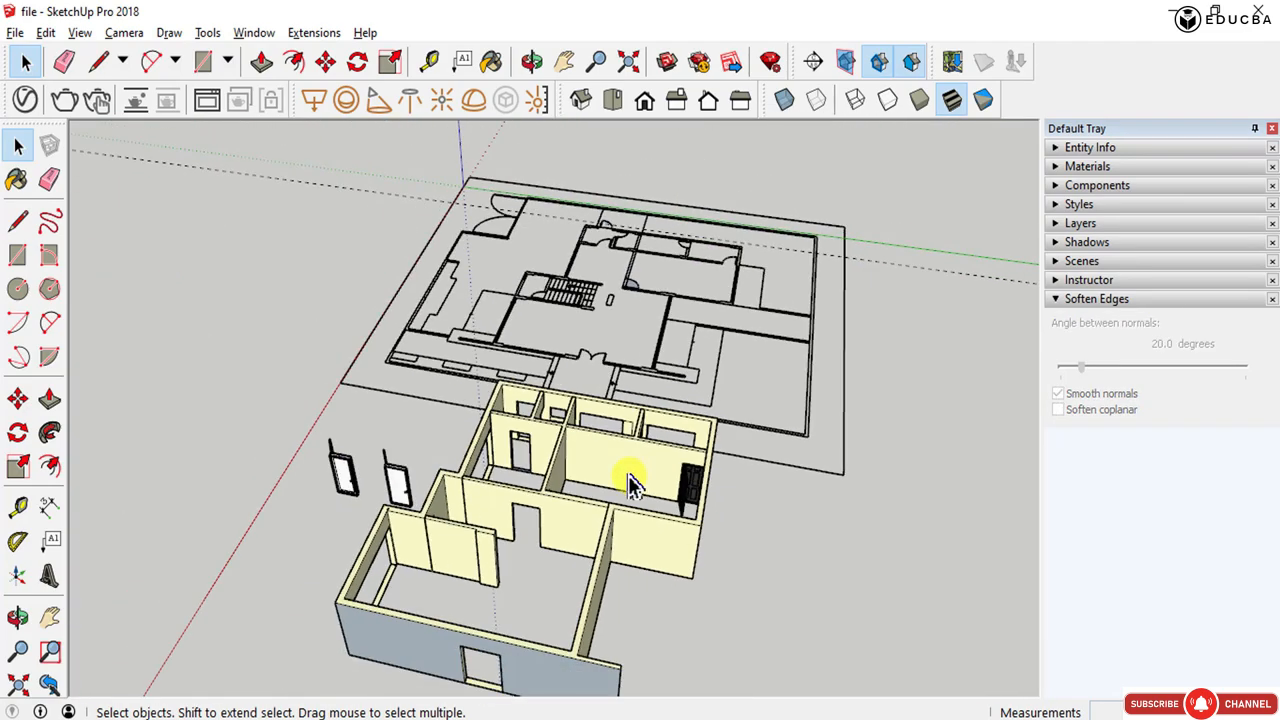
middle_click_drag(628, 475, 365, 420)
scroll(557, 350, "up", 4)
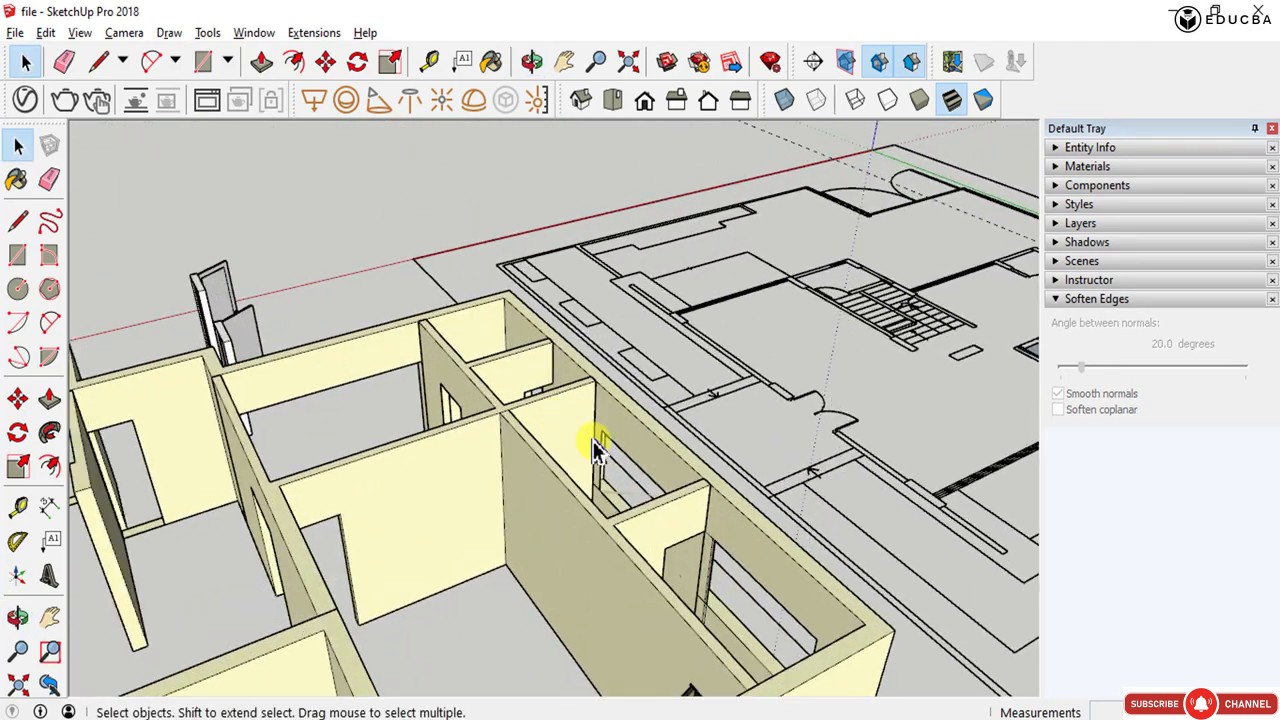
scroll(600, 447, "up", 3)
scroll(700, 570, "down", 4)
middle_click_drag(597, 514, 94, 566)
scroll(250, 388, "up", 4)
scroll(250, 388, "up", 1)
scroll(620, 477, "down", 5)
middle_click_drag(620, 477, 129, 492)
left_click_drag(548, 352, 386, 386)
middle_click_drag(386, 386, 323, 402)
scroll(322, 404, "down", 8)
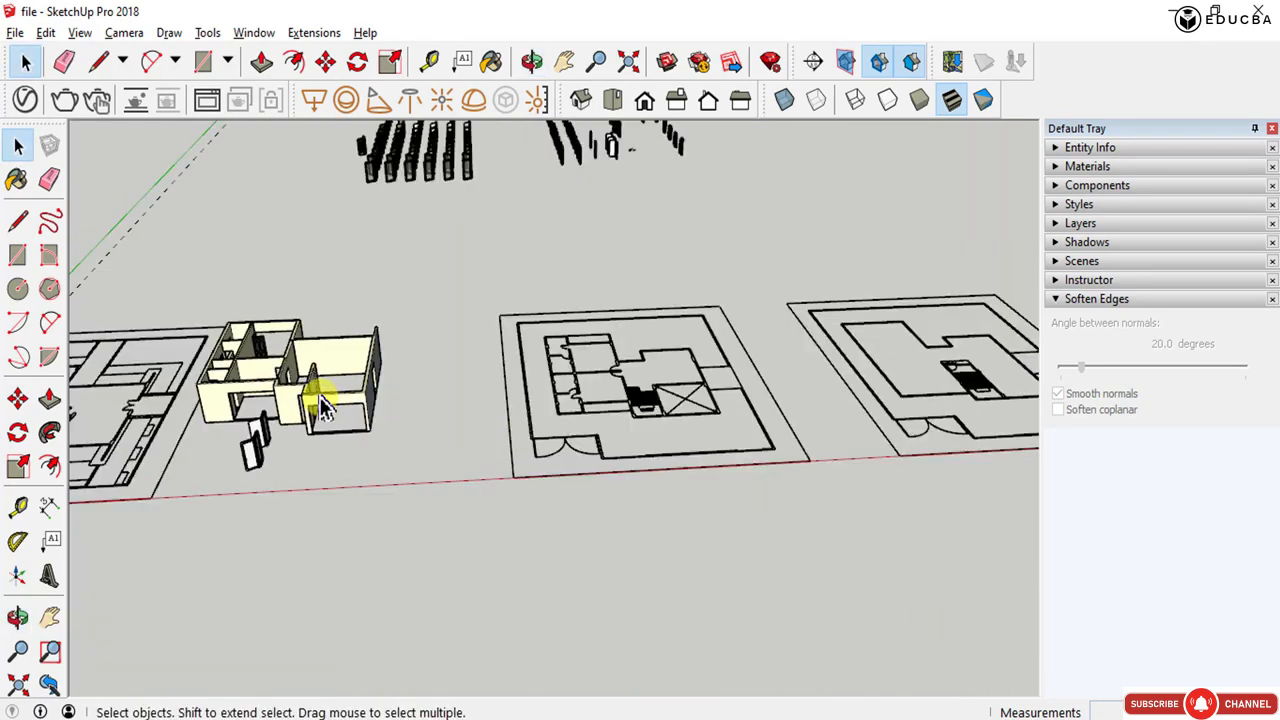
scroll(396, 145, "up", 3)
middle_click_drag(396, 145, 840, 411)
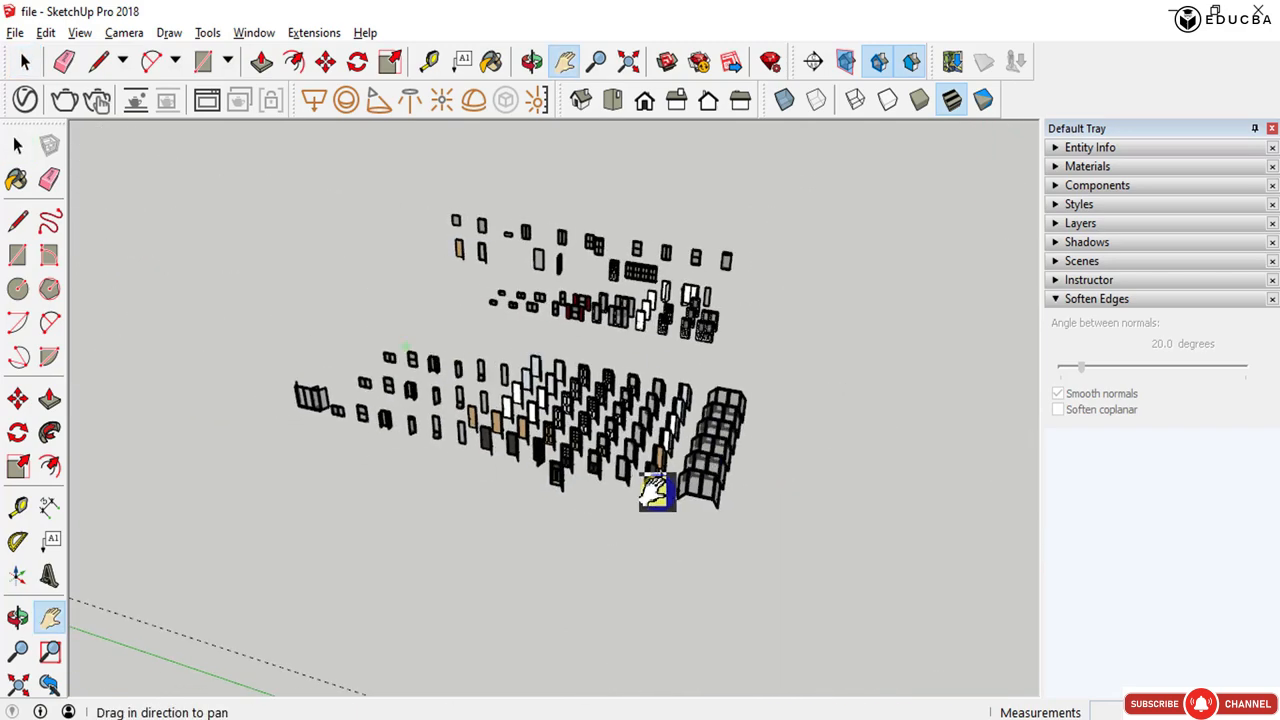
scroll(672, 491, "up", 3)
scroll(671, 491, "up", 4)
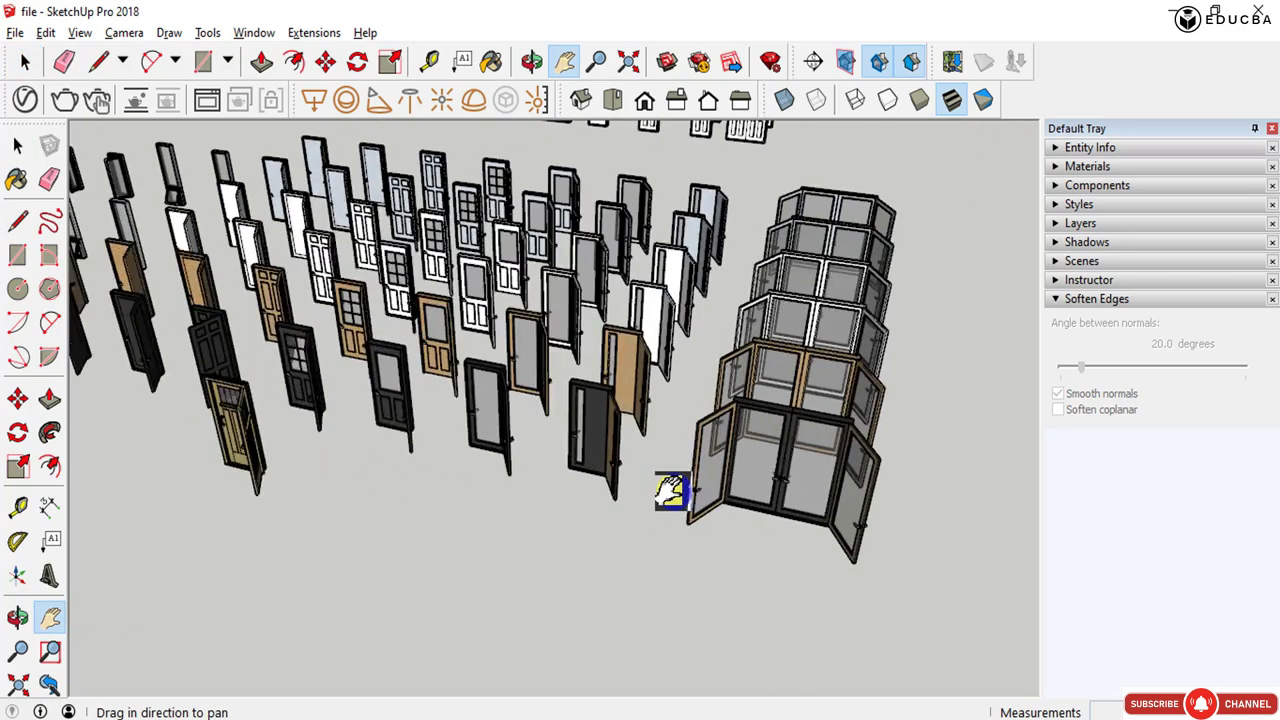
scroll(729, 472, "up", 3)
middle_click_drag(729, 472, 645, 560)
middle_click_drag(590, 231, 555, 553, "shift")
scroll(716, 413, "up", 6)
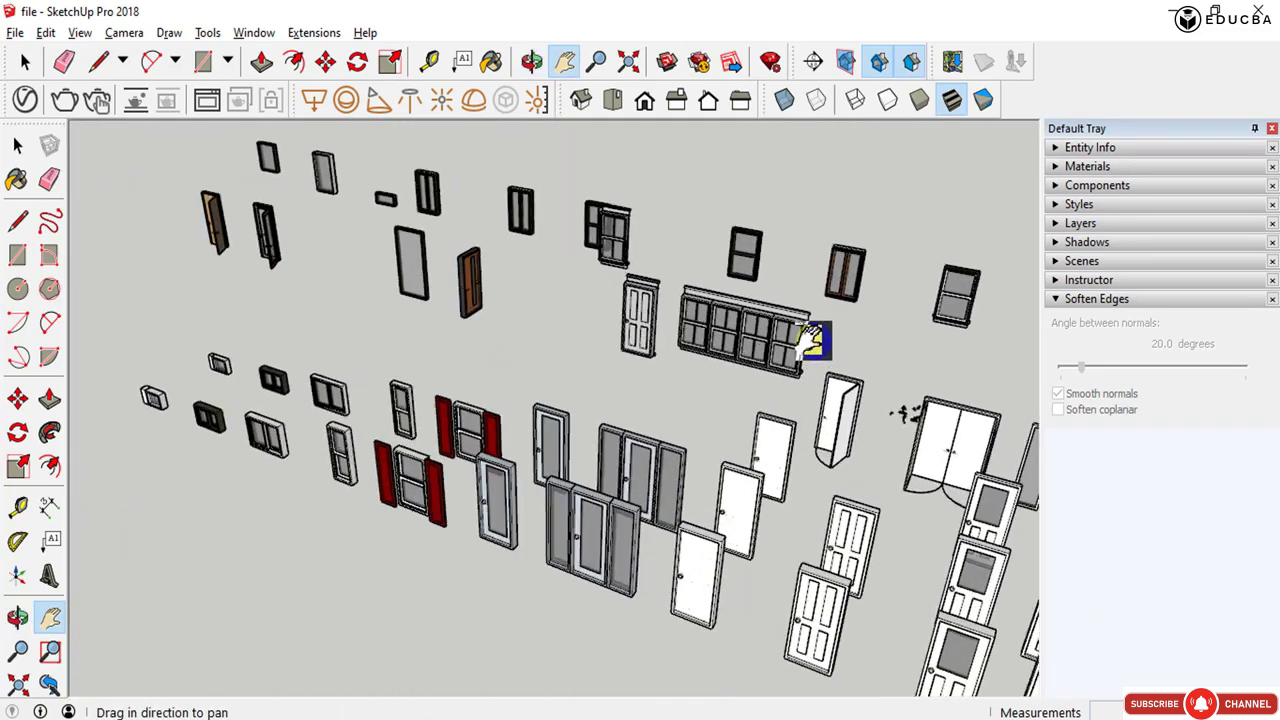
scroll(733, 315, "down", 2)
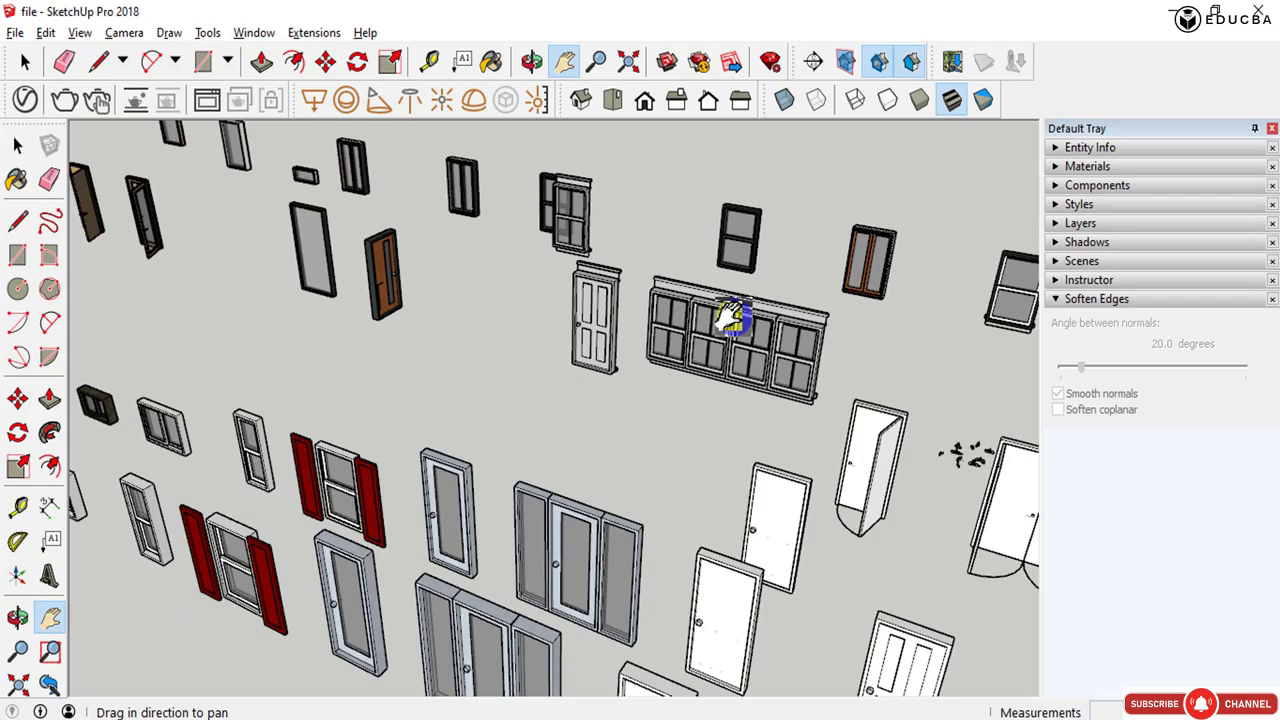
scroll(734, 320, "down", 1)
middle_click_drag(487, 490, 752, 354, "shift")
scroll(752, 354, "down", 3)
middle_click_drag(689, 523, 1038, 545)
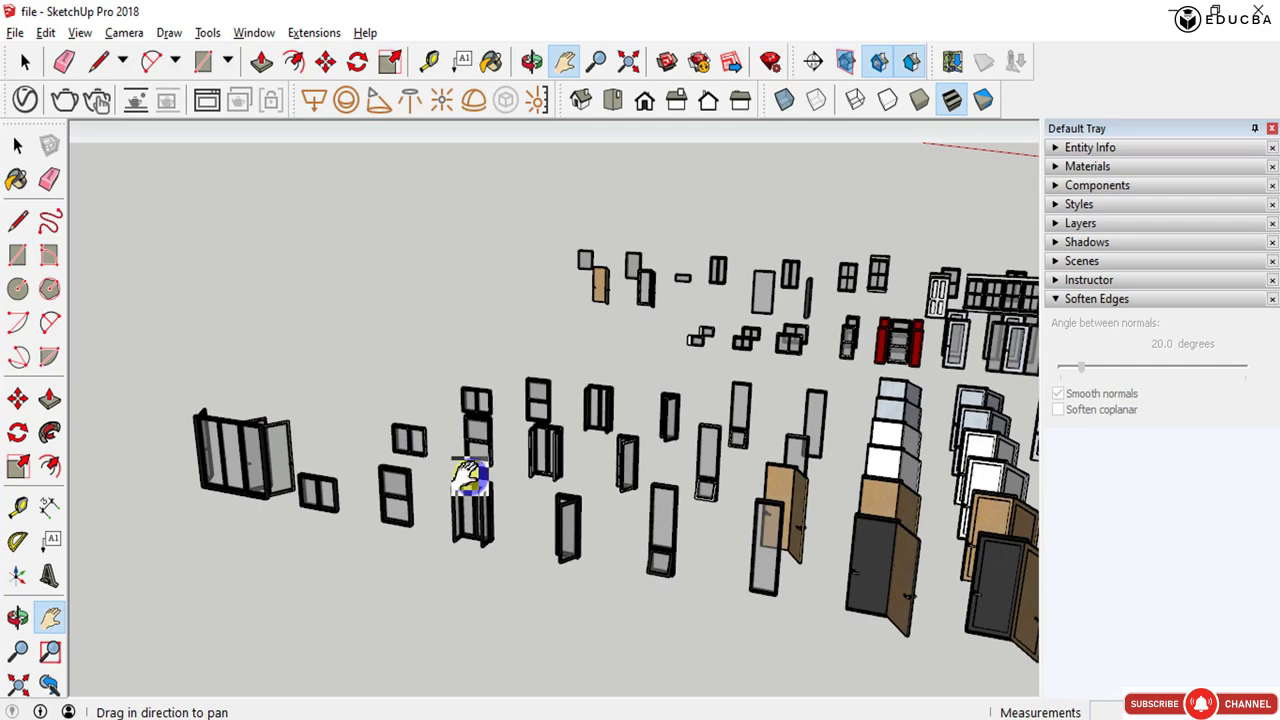
scroll(232, 452, "up", 5)
- Copy the folding glass door from the collection and paste it near the house's front wall opening
key("space")
key("ctrl+a")
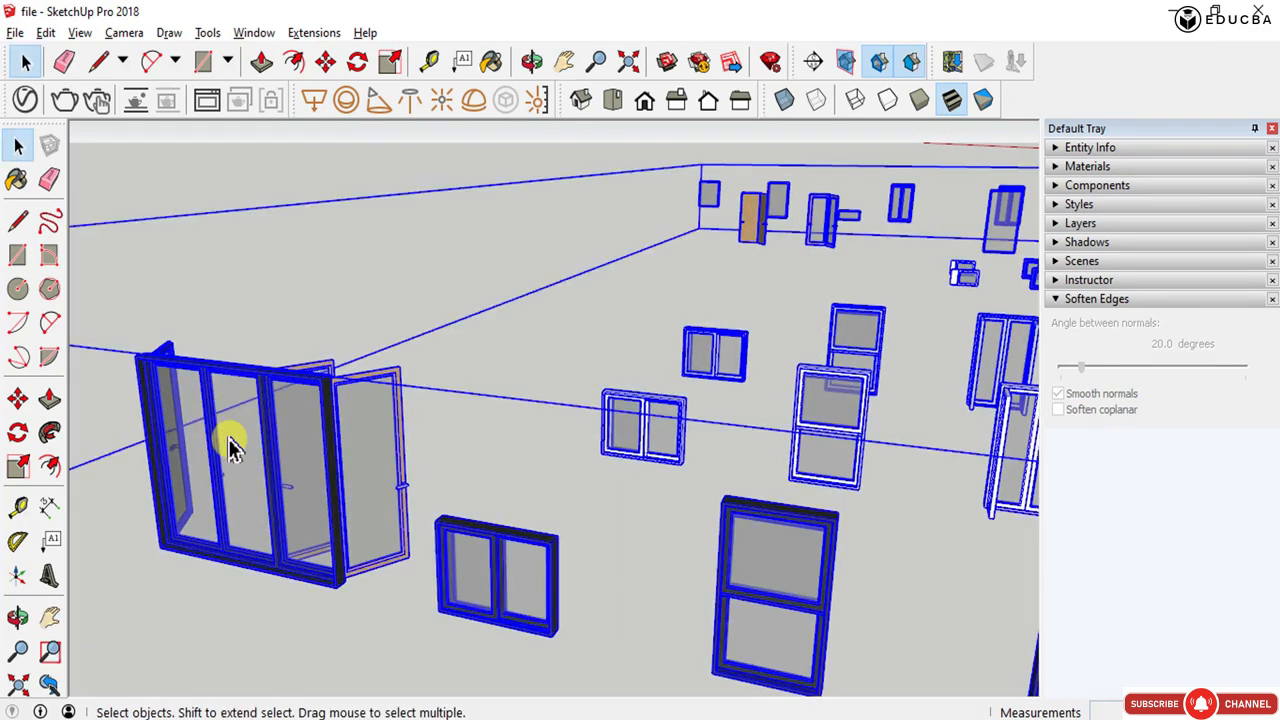
left_click(230, 447)
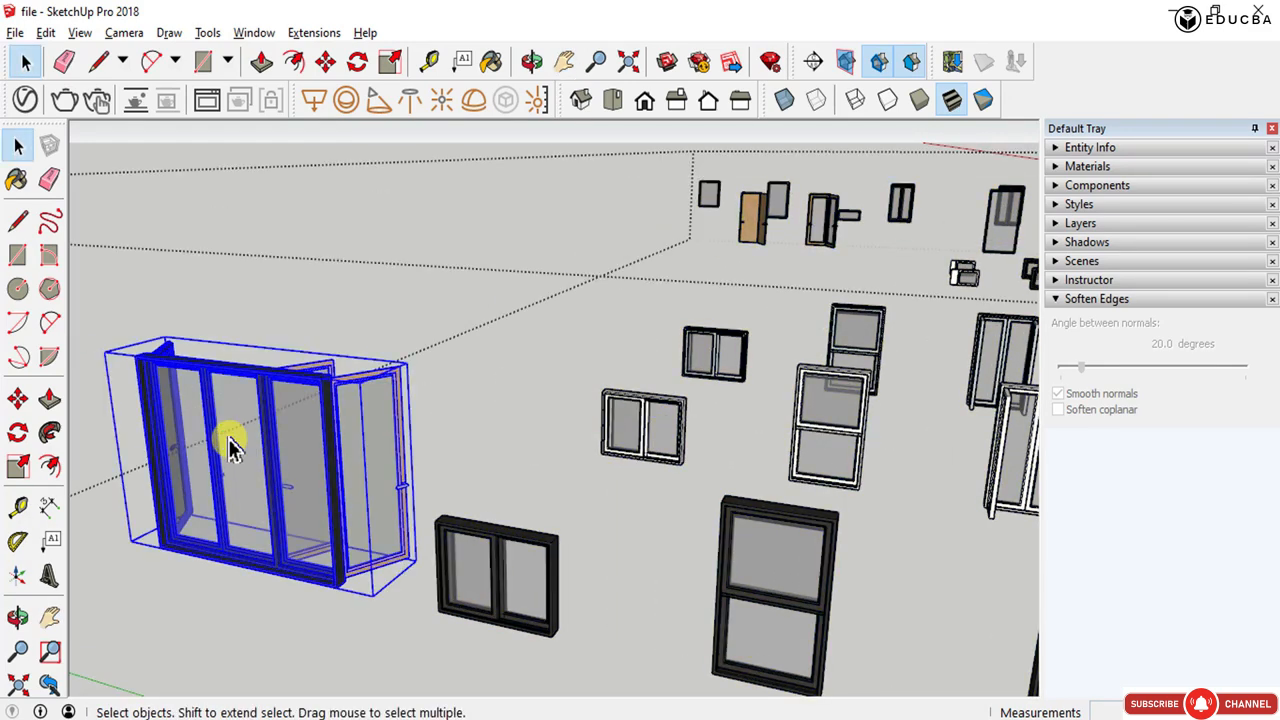
scroll(228, 431, "down", 6)
key("h")
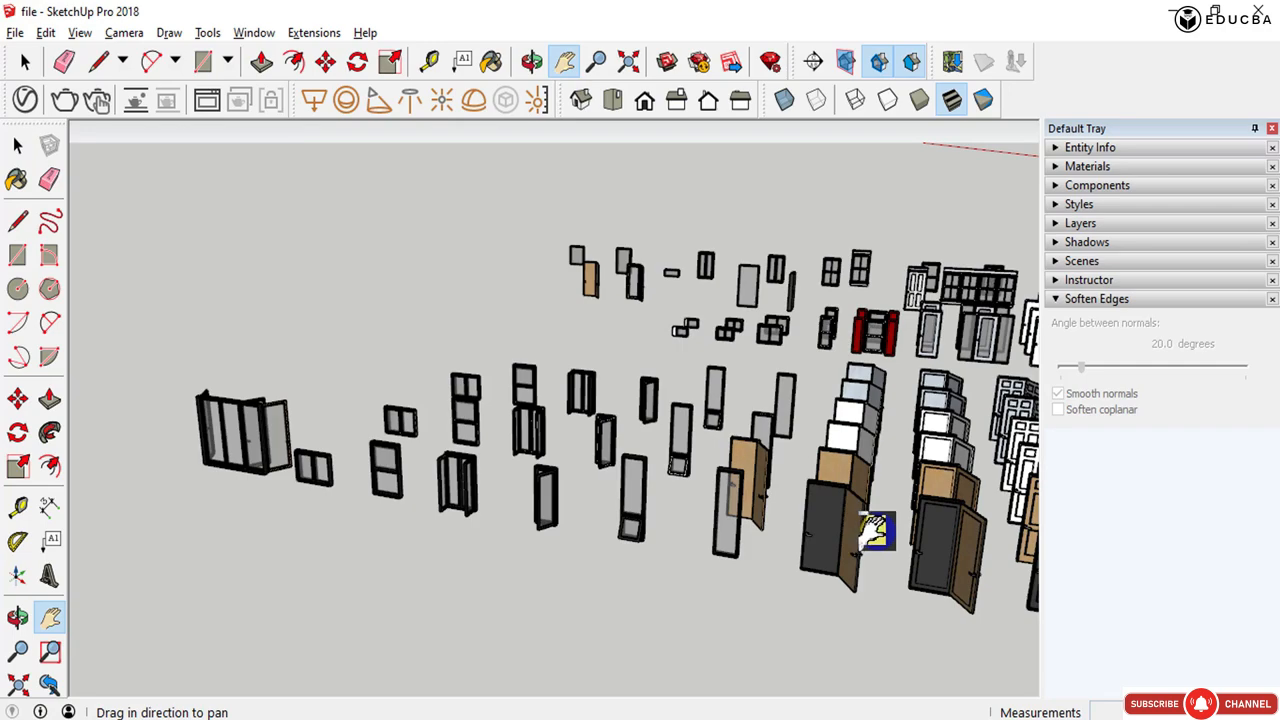
left_click_drag(876, 531, 451, 466)
left_click_drag(555, 455, 394, 437)
scroll(394, 437, "down", 4)
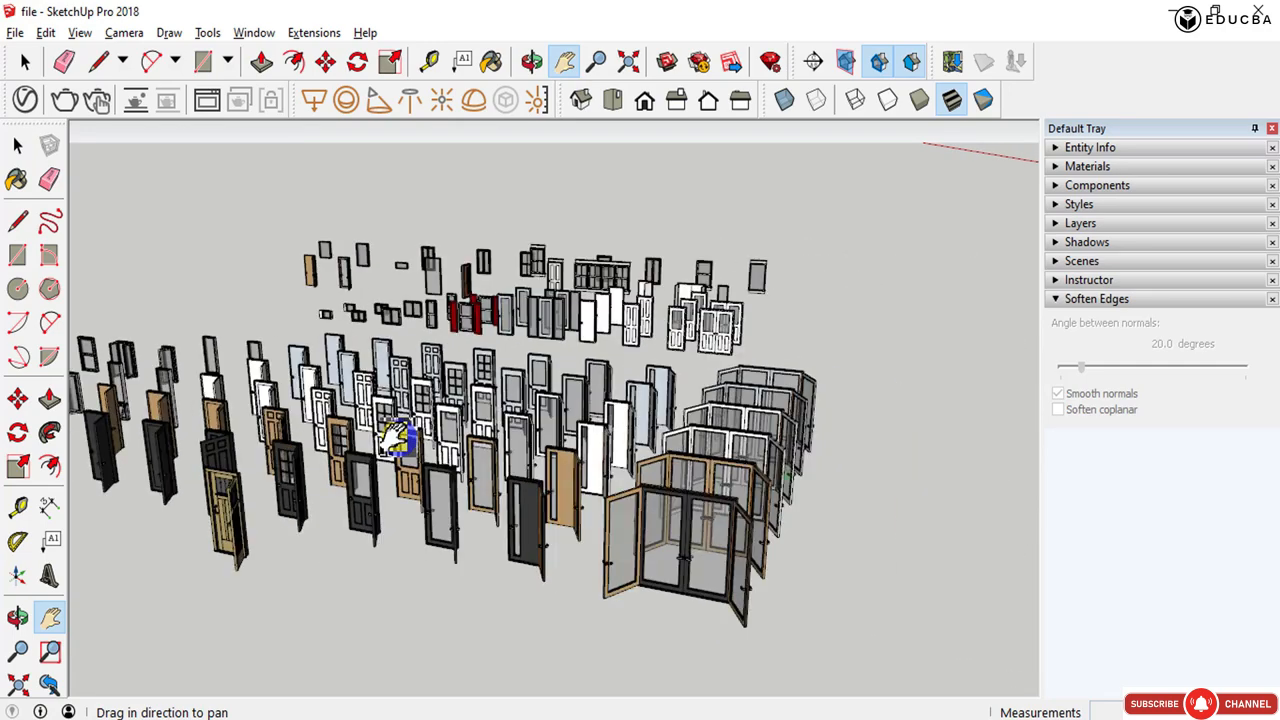
left_click_drag(685, 483, 208, 499)
scroll(295, 466, "down", 2)
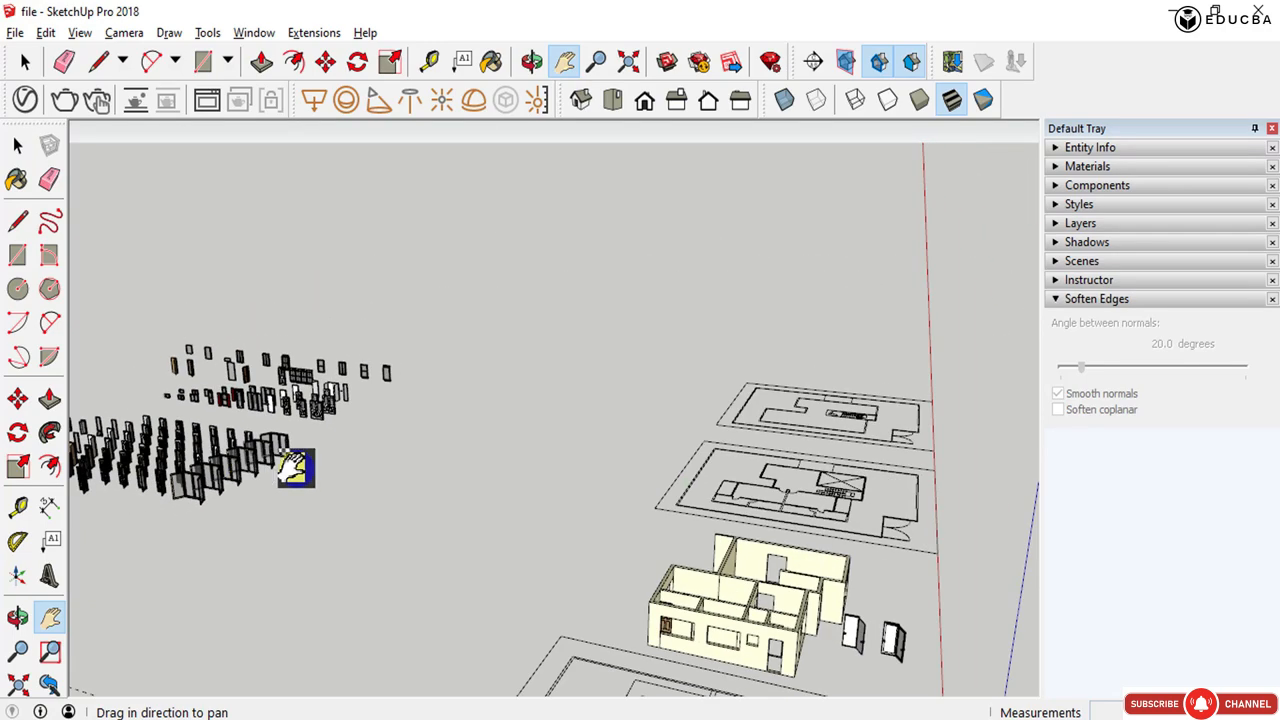
left_click_drag(440, 497, 360, 480)
scroll(634, 628, "up", 3)
scroll(800, 594, "up", 2)
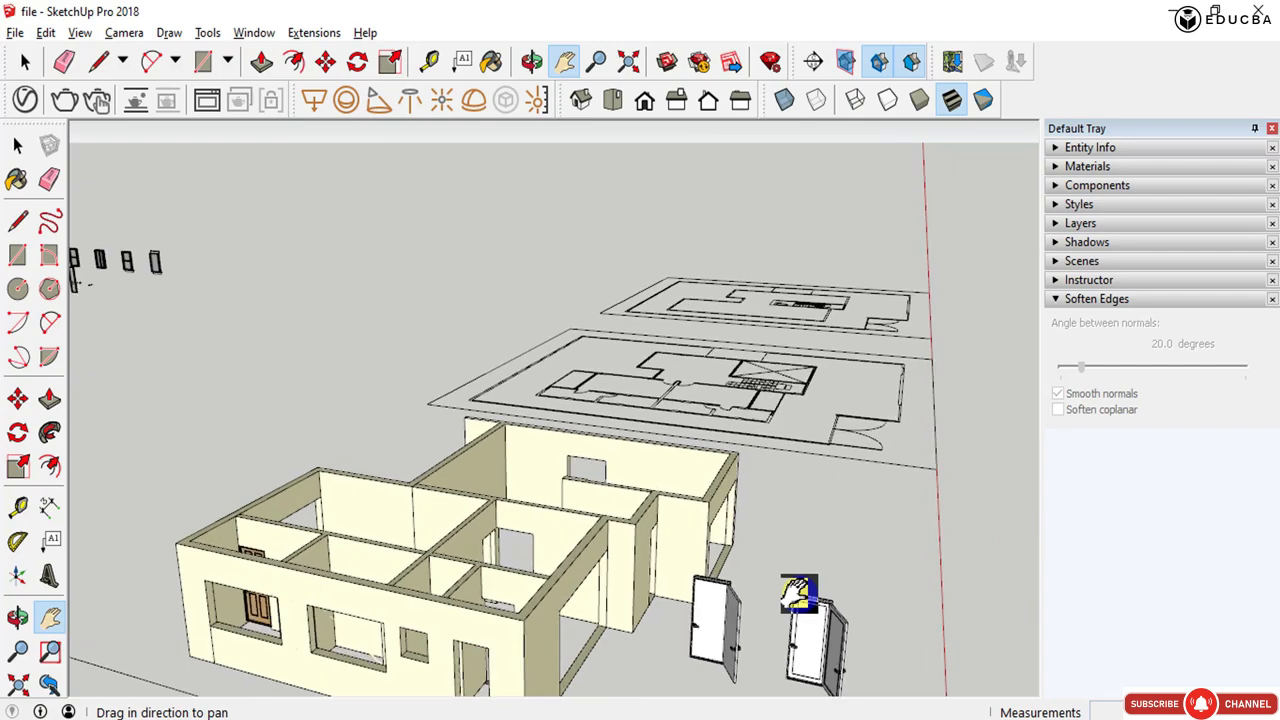
middle_click_drag(667, 595, 506, 594)
left_click_drag(251, 487, 383, 480)
scroll(314, 491, "up", 4)
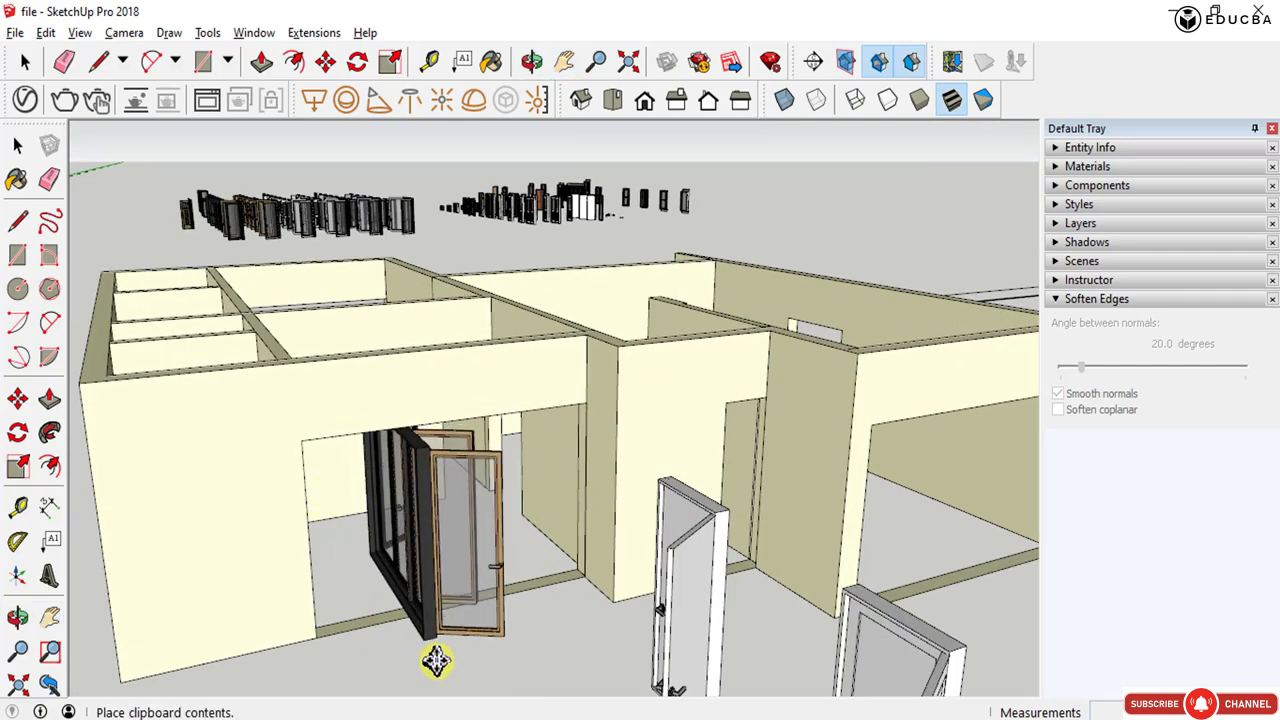
left_click(437, 662)
- Rotate the pasted folding door so it lines up with the wall opening
mouse_move(435, 492)
middle_mouse_down()
mouse_move(428, 651)
mouse_move(428, 494)
middle_mouse_up()
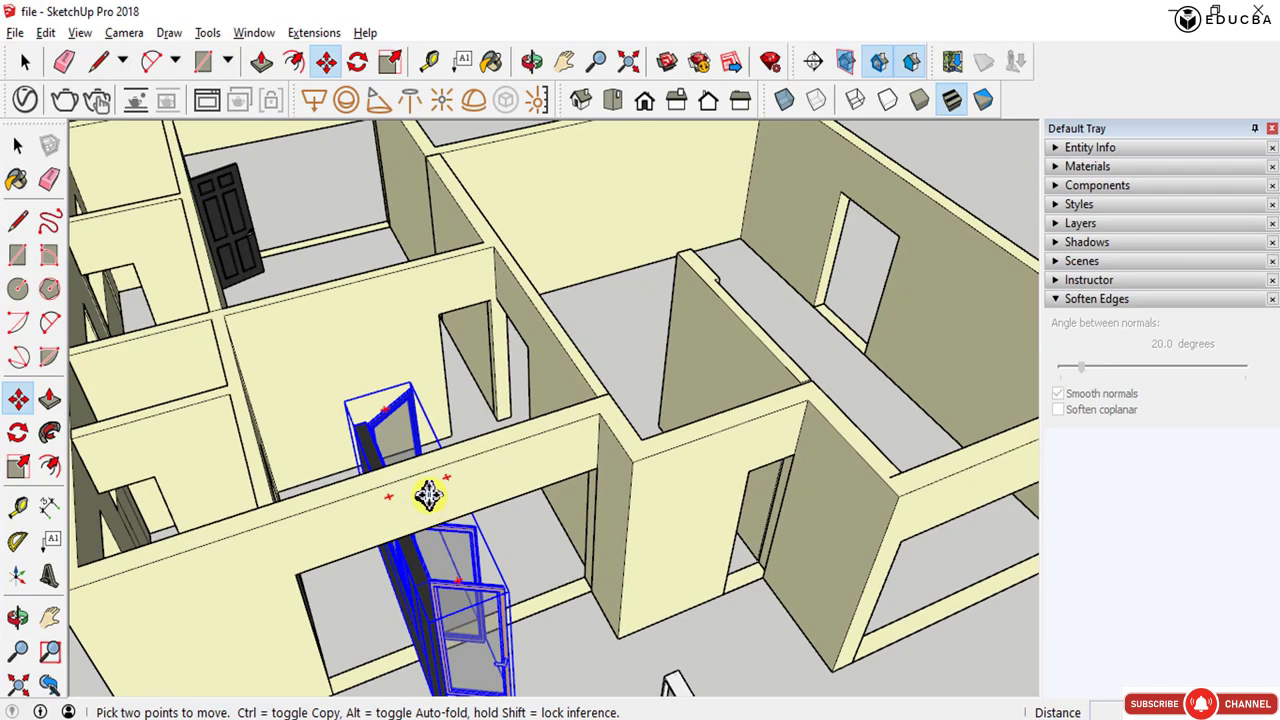
left_click(450, 478)
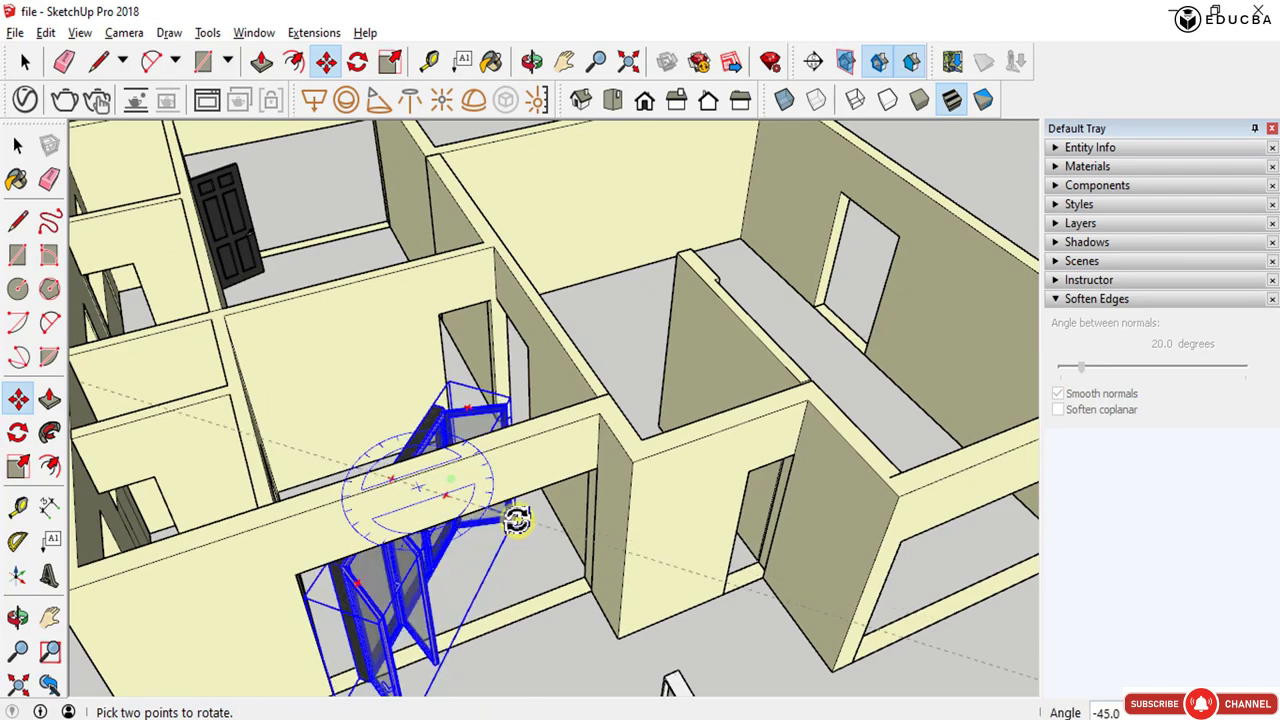
left_click(527, 570)
middle_click_drag(527, 680, 241, 613)
scroll(250, 610, "up", 10)
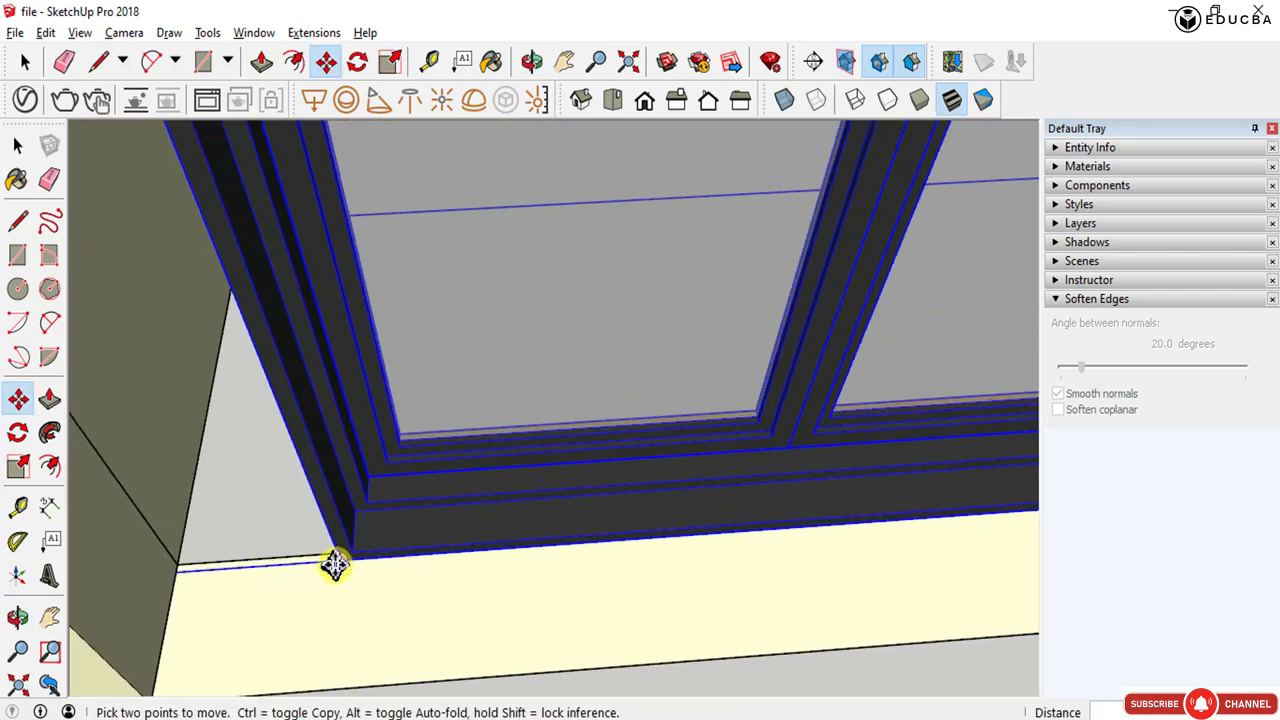
- Move the folding door by its bottom corner into the wall opening
left_click(335, 565)
scroll(335, 565, "down", 4)
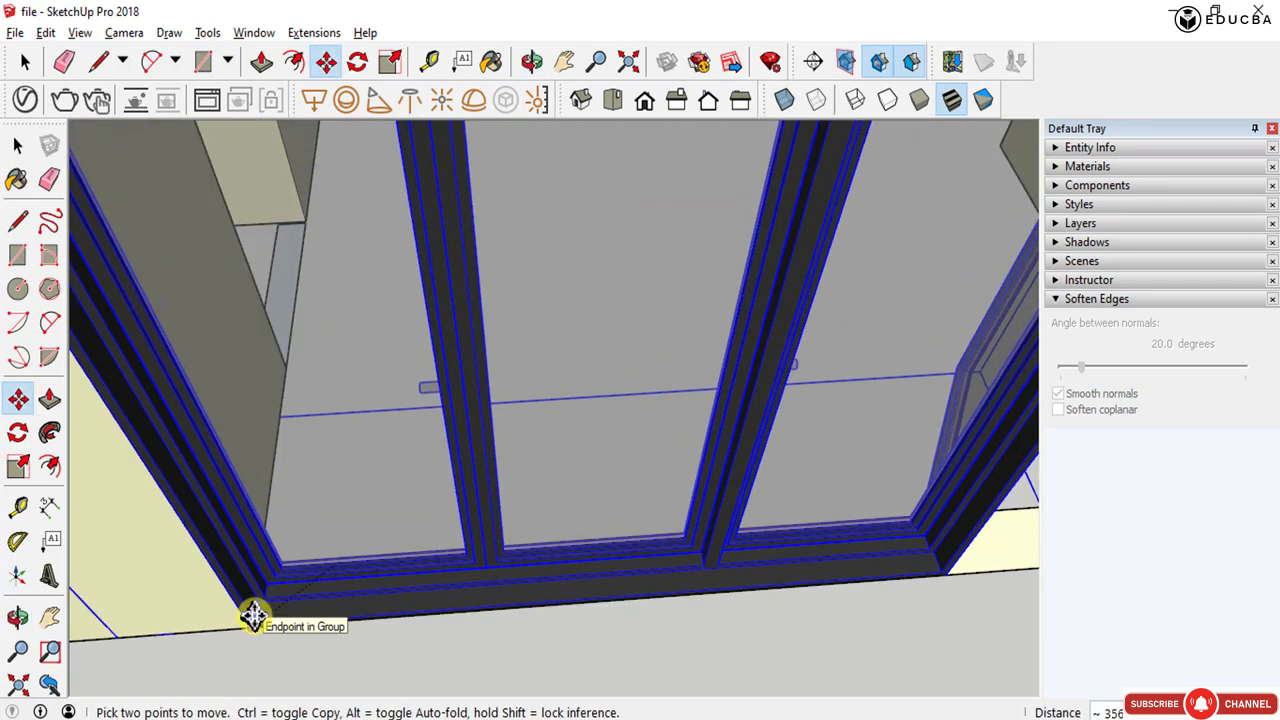
scroll(252, 610, "down", 4)
middle_click_drag(286, 563, 265, 440)
key("space")
- Open the folding door component and inspect its panels and bottom frame corner up close
double_click(560, 440)
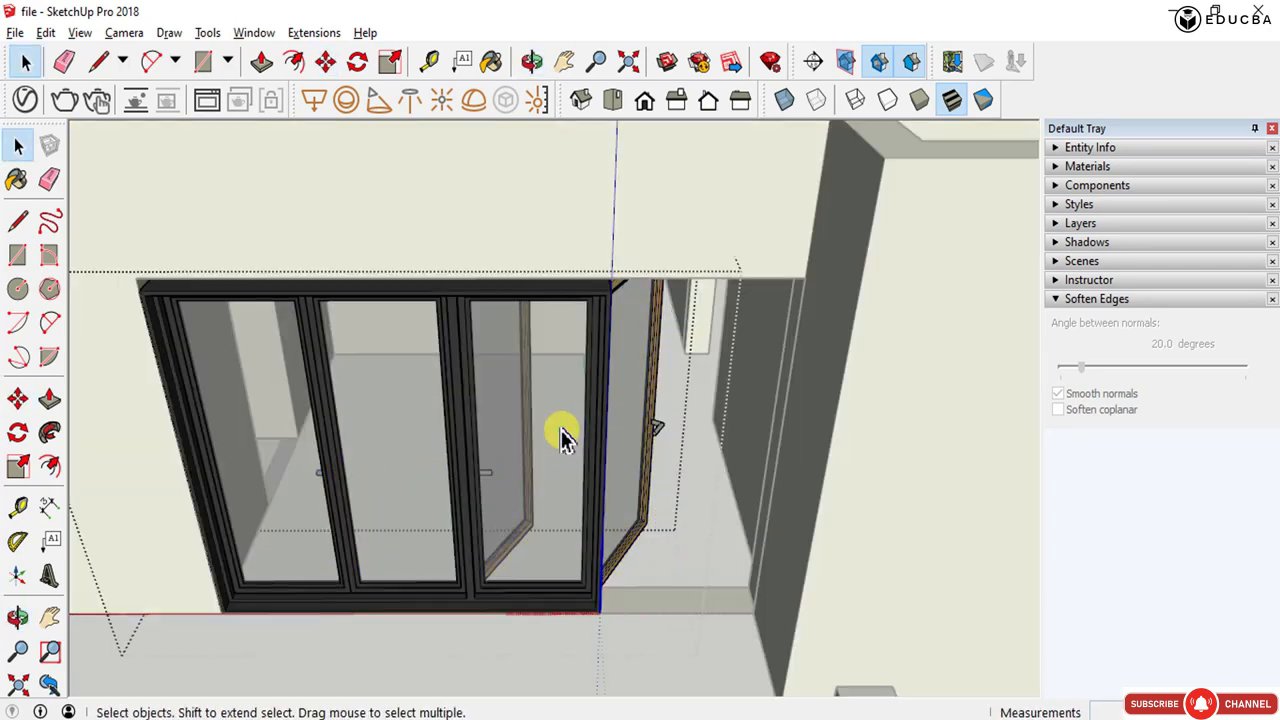
double_click(531, 476)
key("Escape")
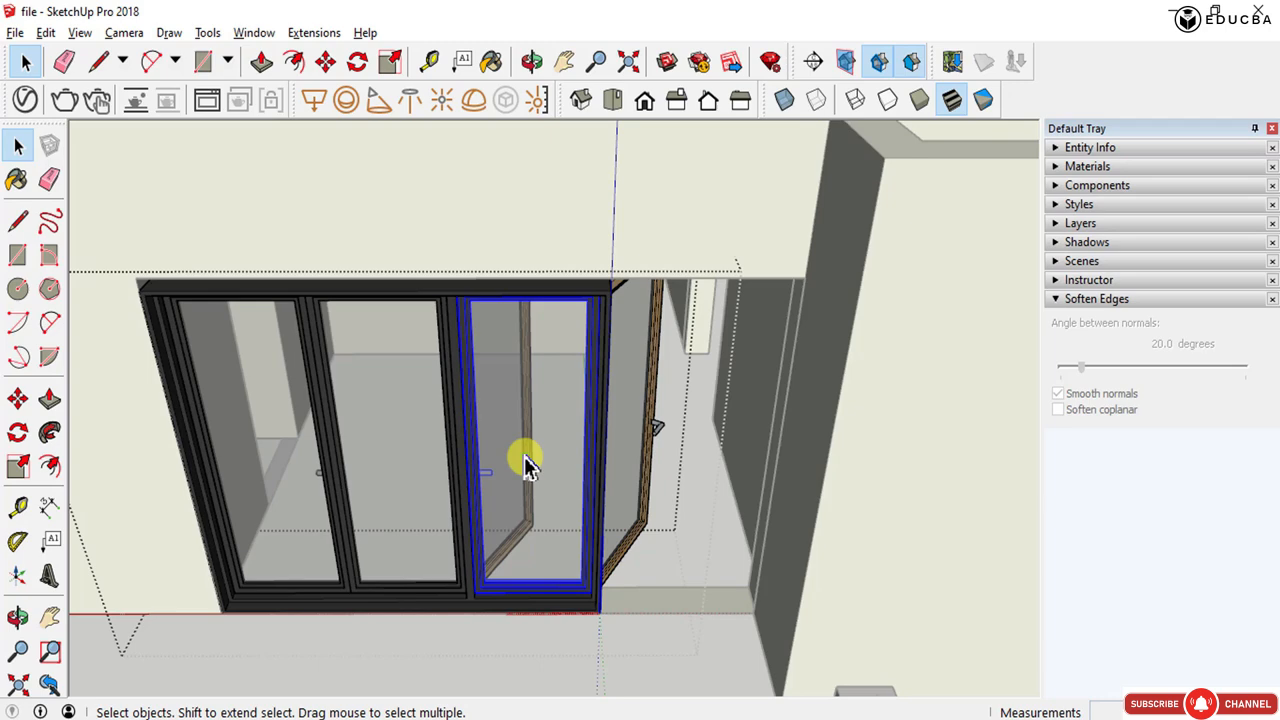
left_click(597, 585)
scroll(597, 588, "up", 3)
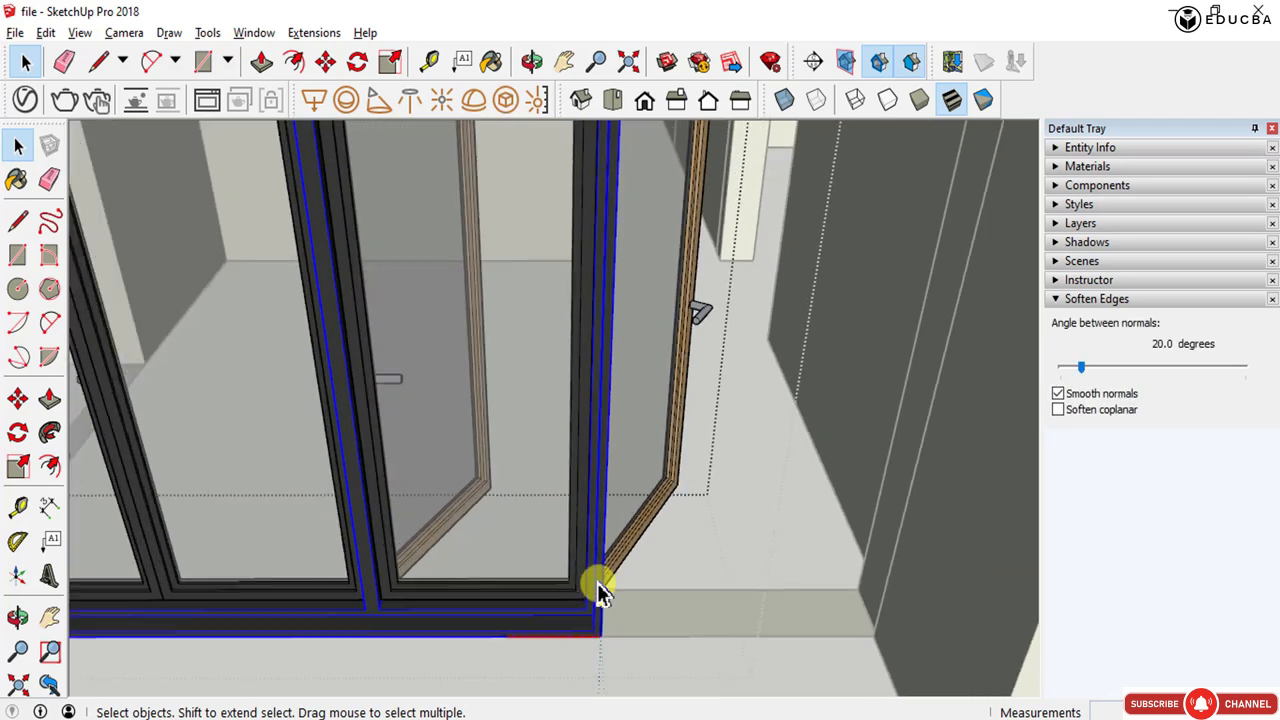
scroll(597, 588, "up", 1)
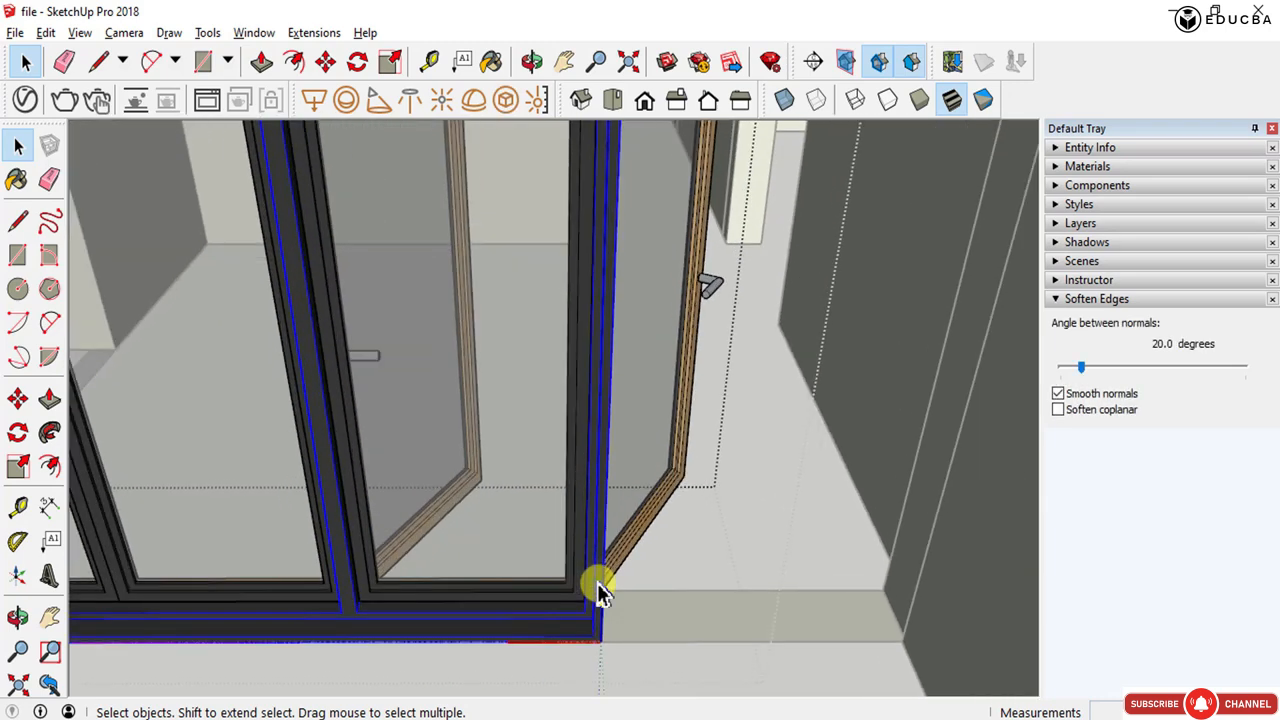
key("h")
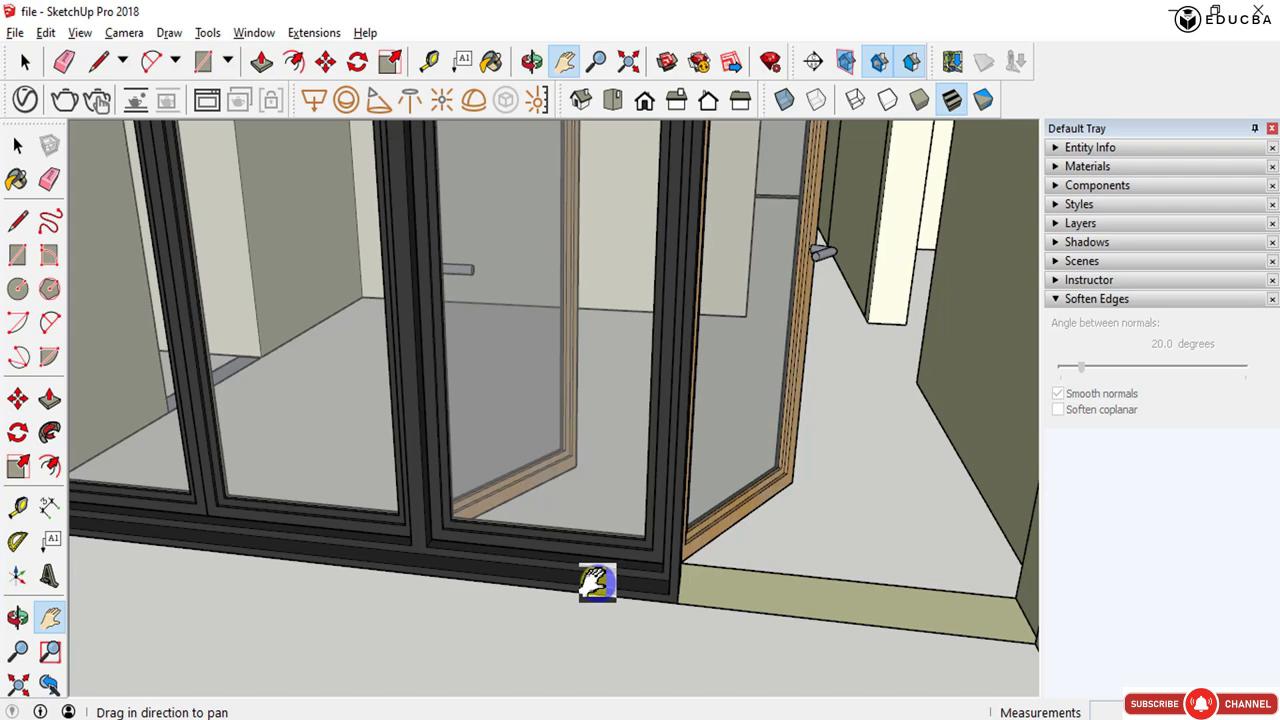
left_click_drag(440, 373, 480, 400)
key("o")
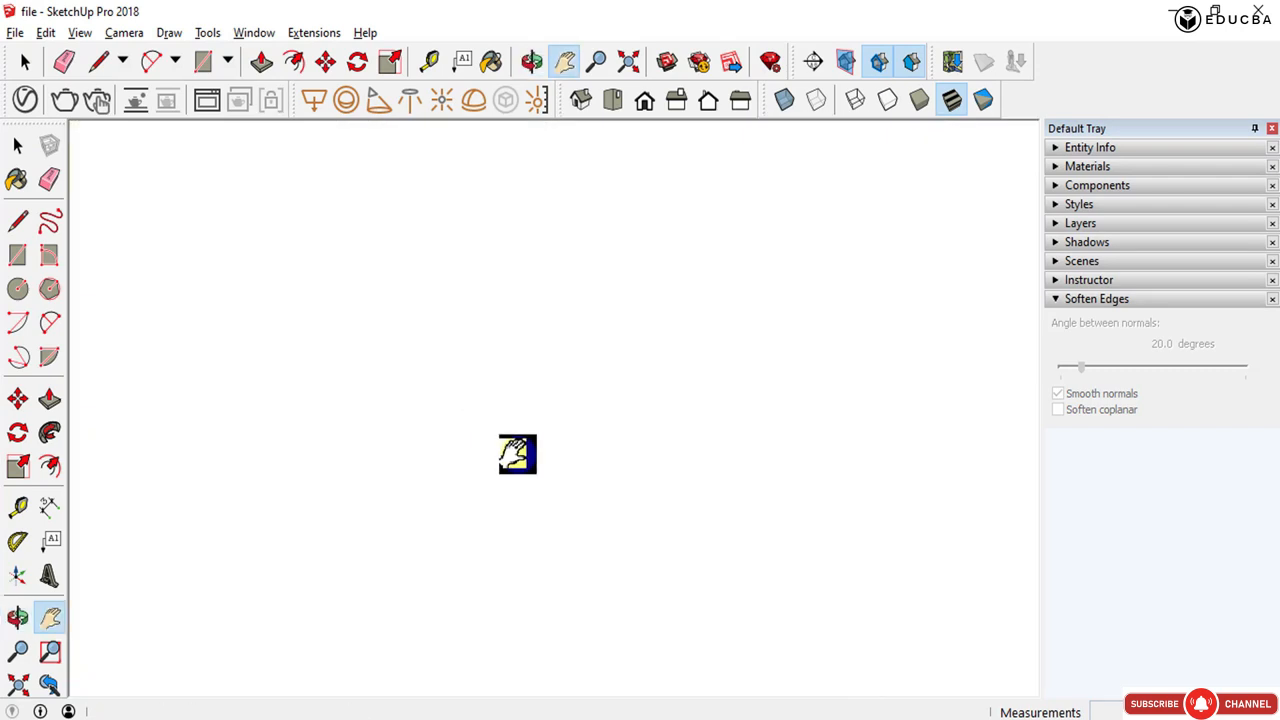
left_click_drag(514, 451, 756, 645)
middle_click_drag(756, 645, 764, 649)
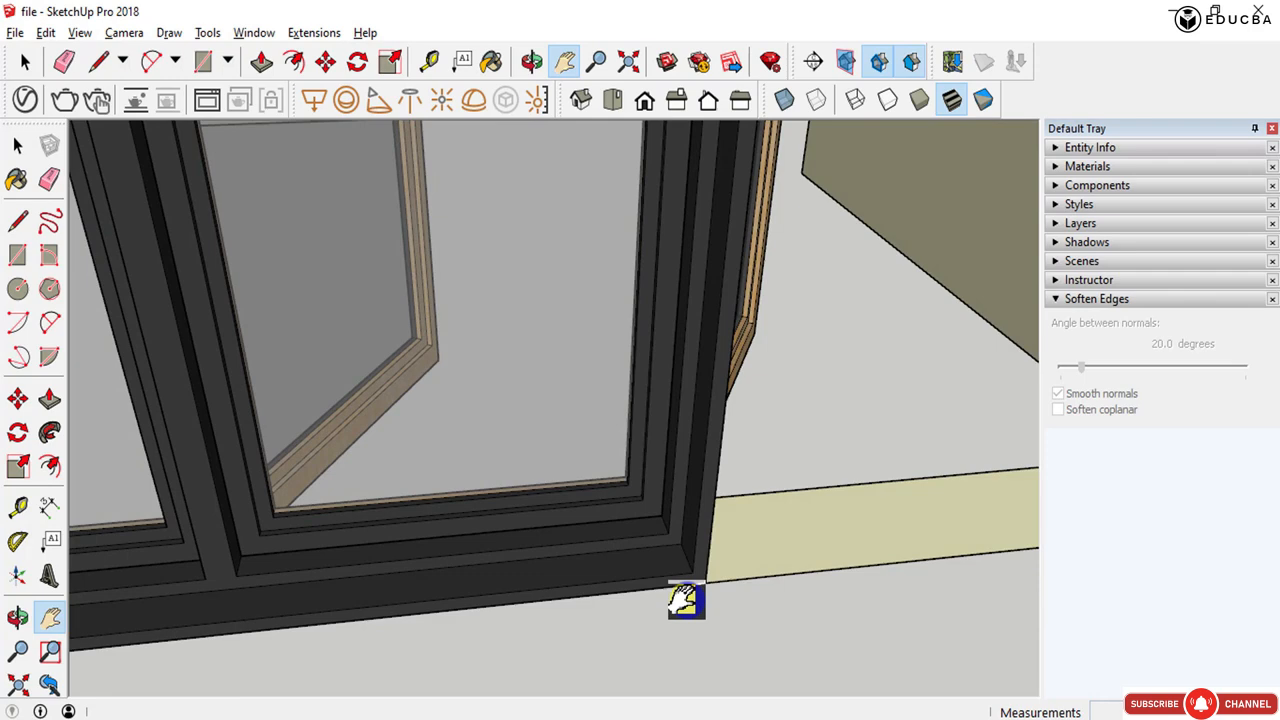
scroll(686, 599, "down", 8)
scroll(681, 598, "up", 5)
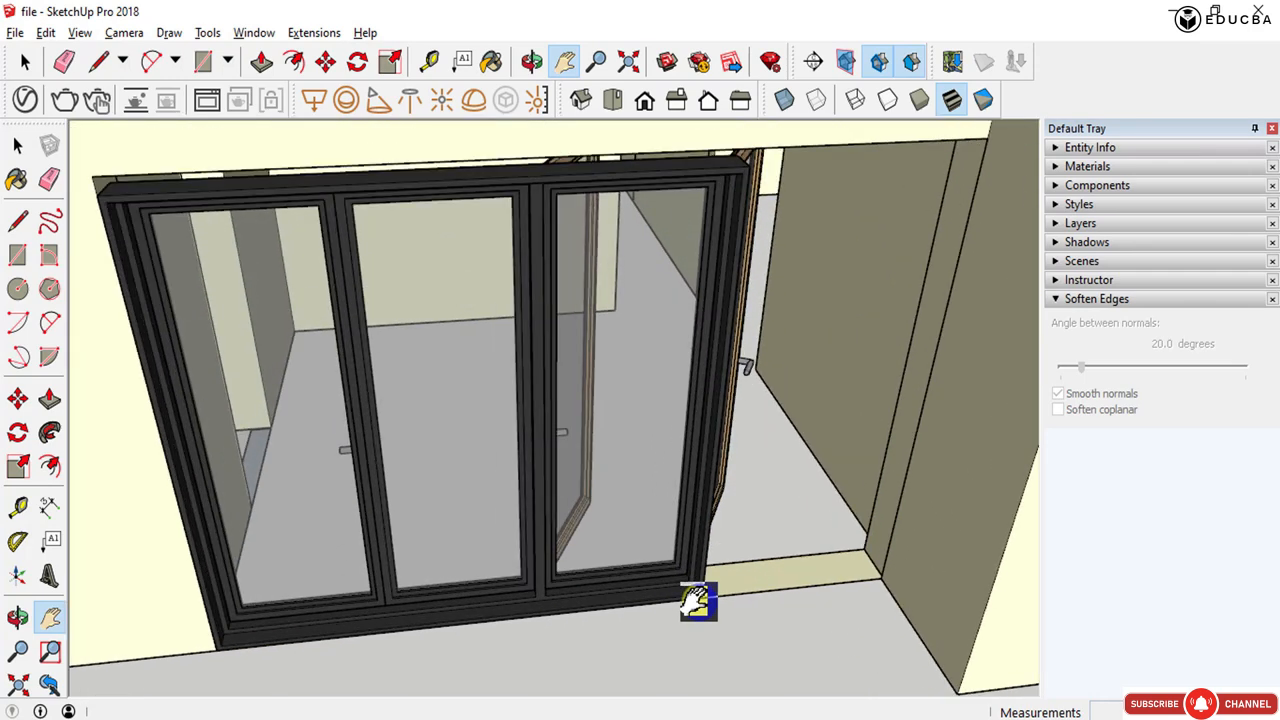
scroll(697, 598, "down", 5)
scroll(690, 596, "up", 3)
key("space")
scroll(688, 592, "up", 3)
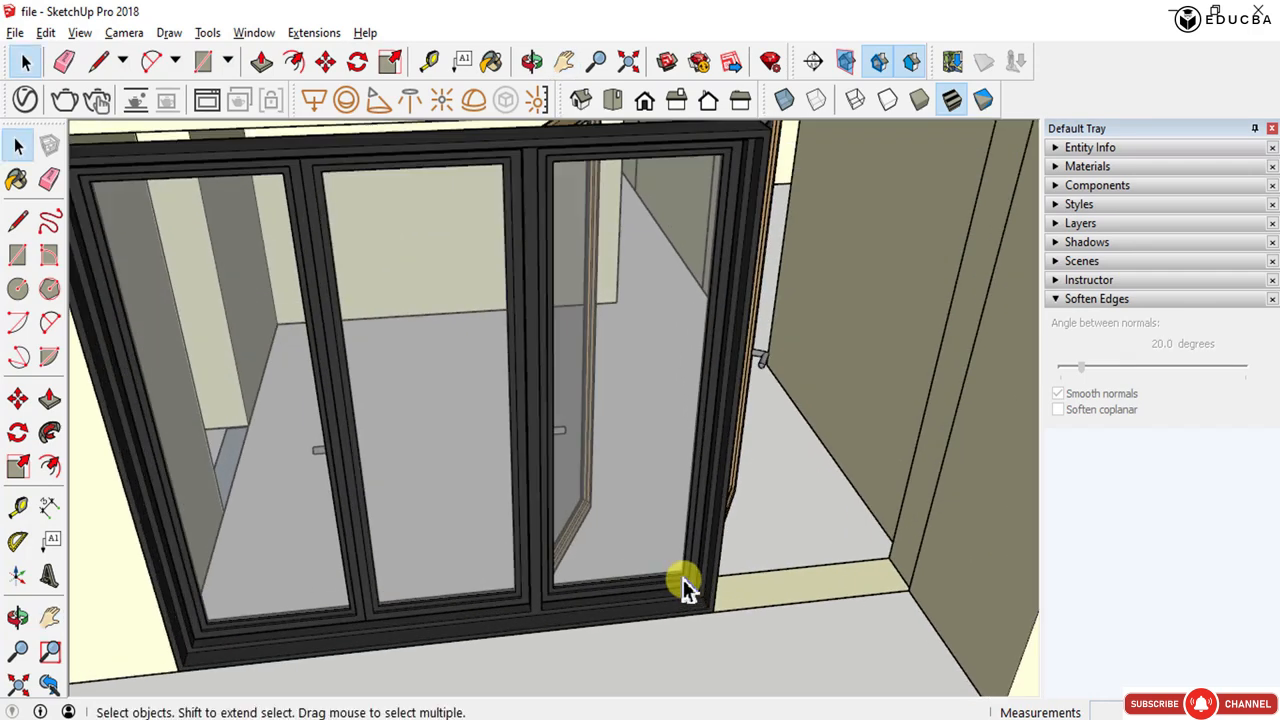
scroll(690, 592, "up", 2)
scroll(707, 598, "up", 2)
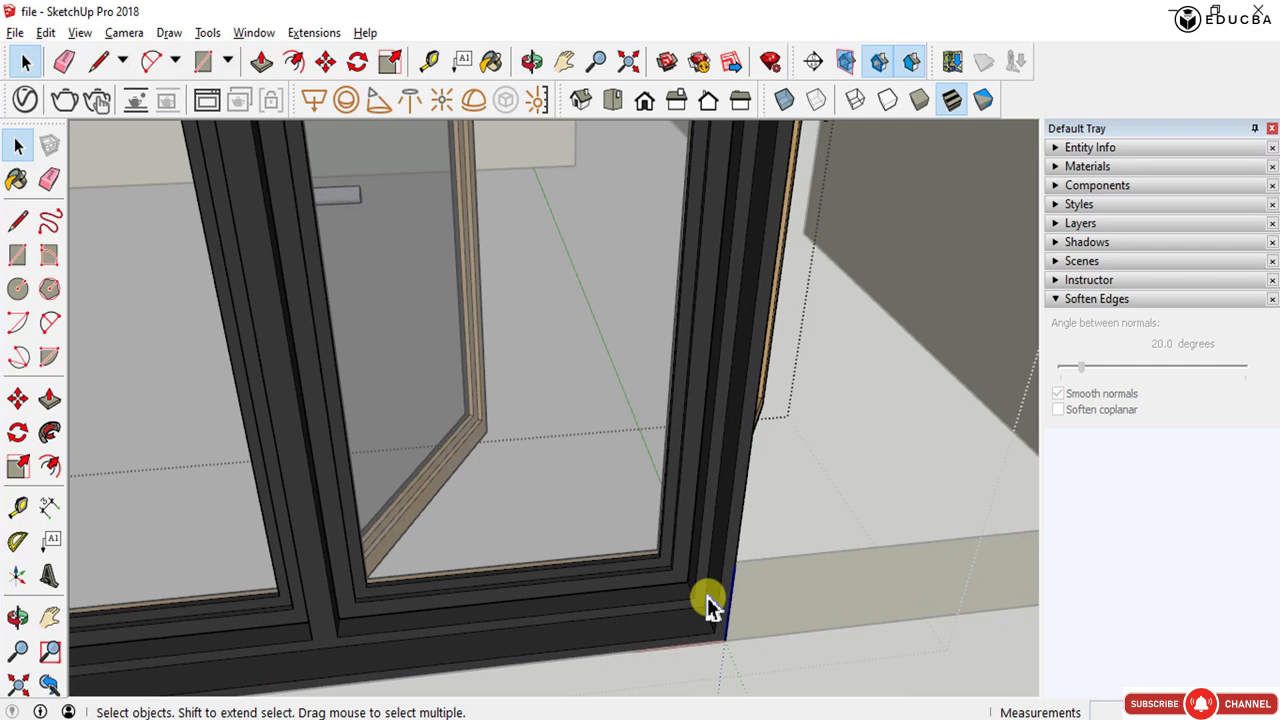
scroll(707, 598, "up", 2)
left_click(716, 590)
- Inside the door frame, select the right-hand jamb and move it out to the edge of the wall opening
double_click(716, 590)
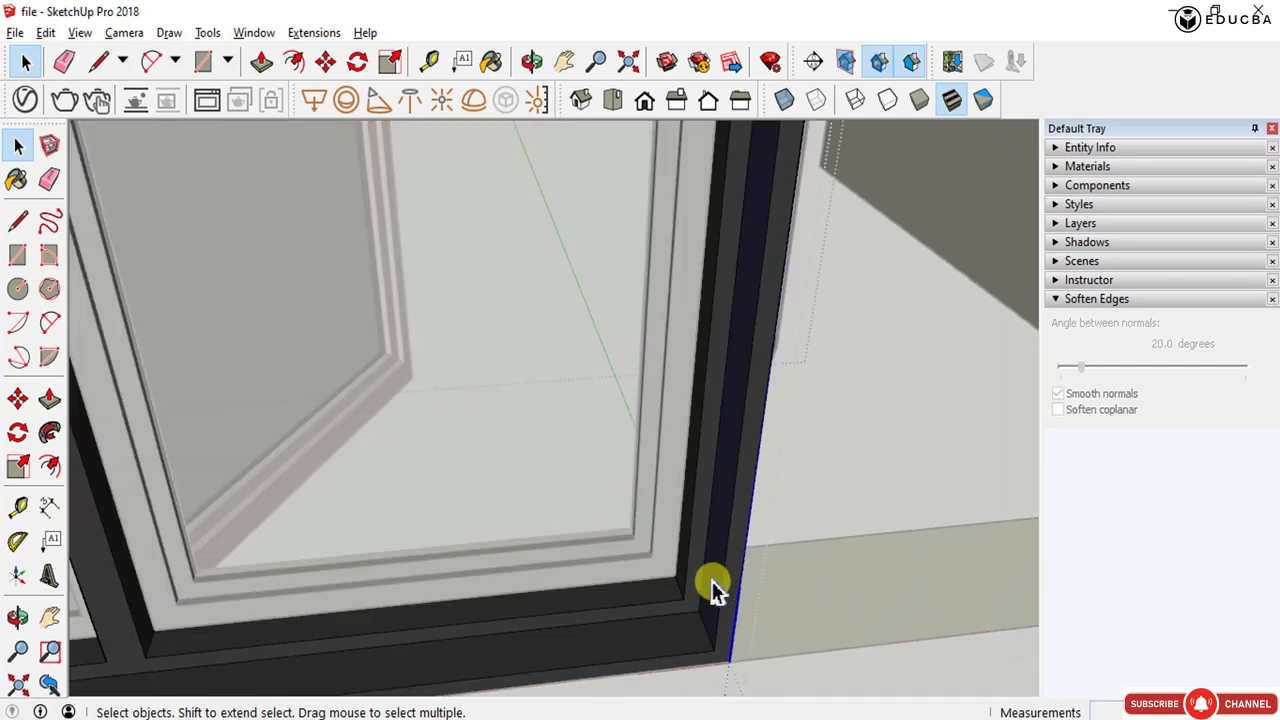
middle_click_drag(716, 590, 766, 578)
left_click(766, 578)
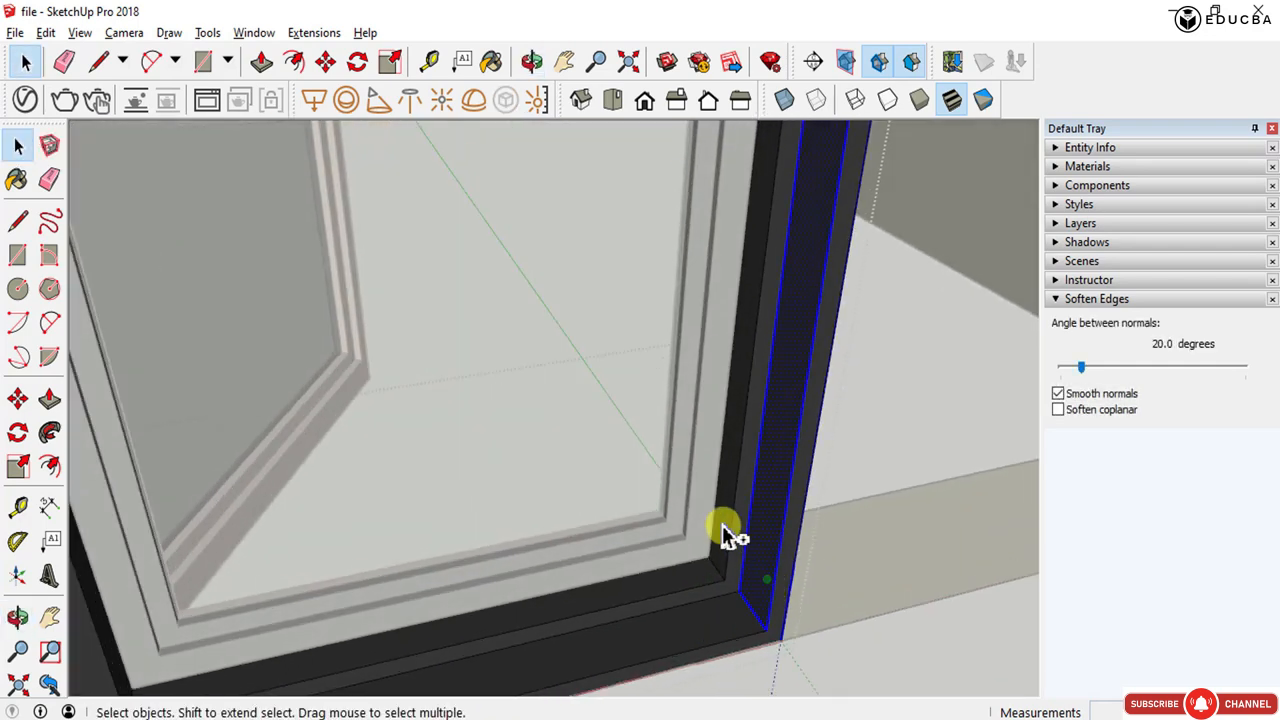
middle_click_drag(700, 540, 697, 597)
key("m")
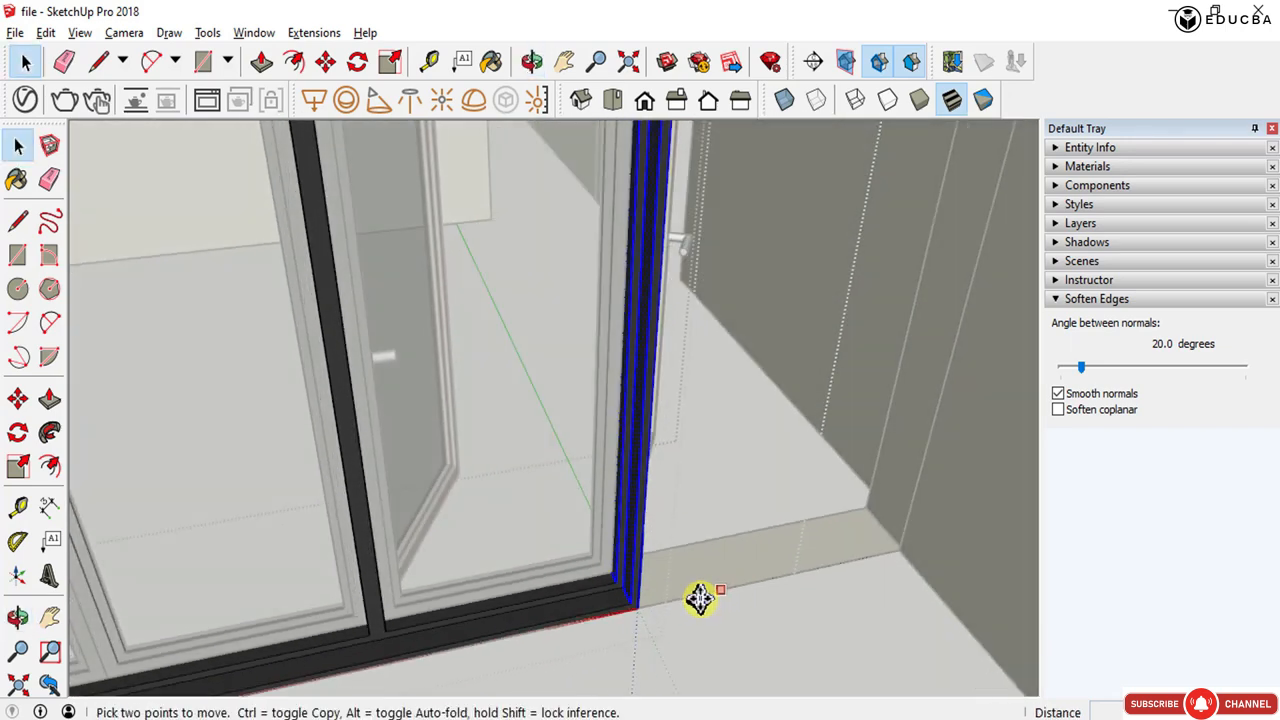
left_click(643, 606)
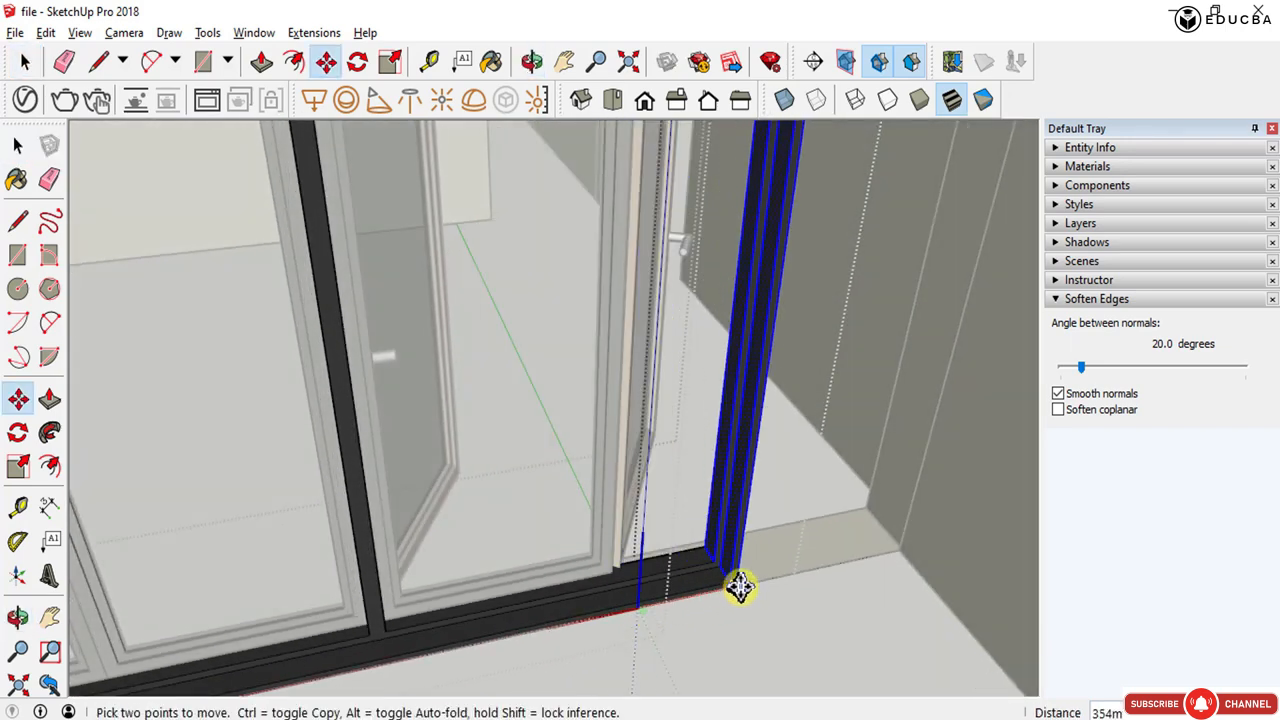
left_click(905, 553)
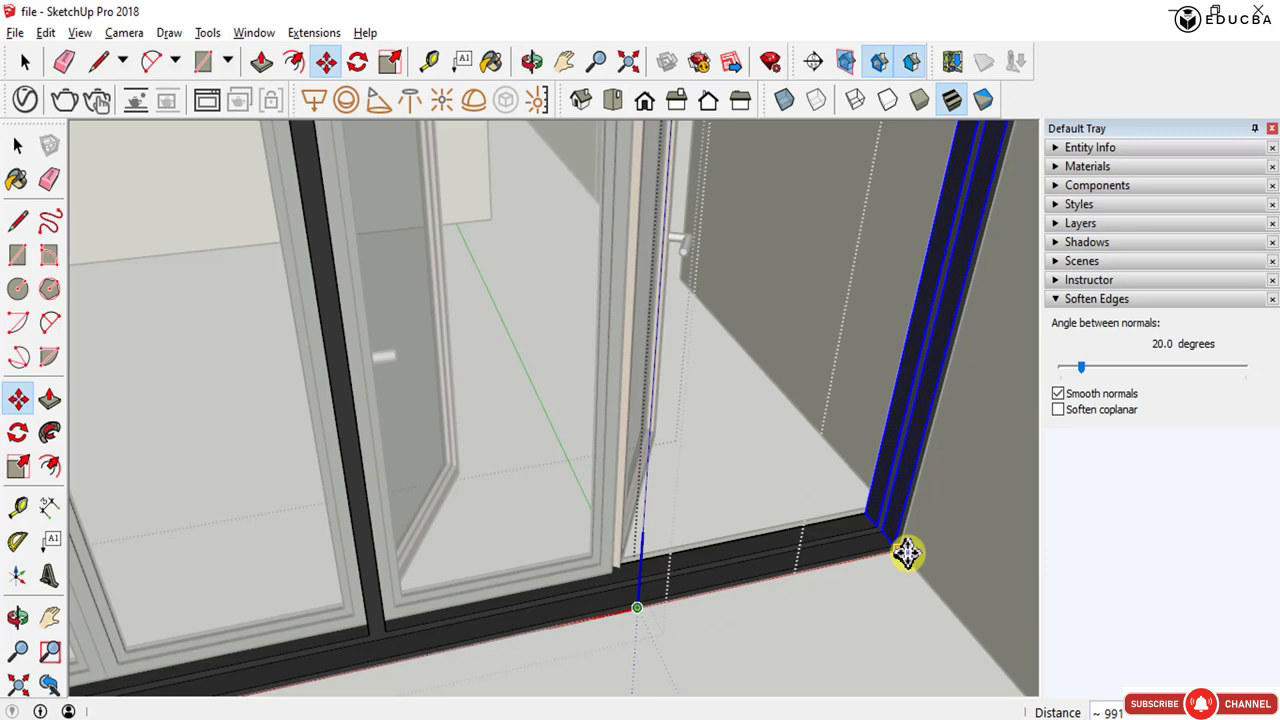
key("o")
left_click_drag(749, 543, 713, 522)
key("space")
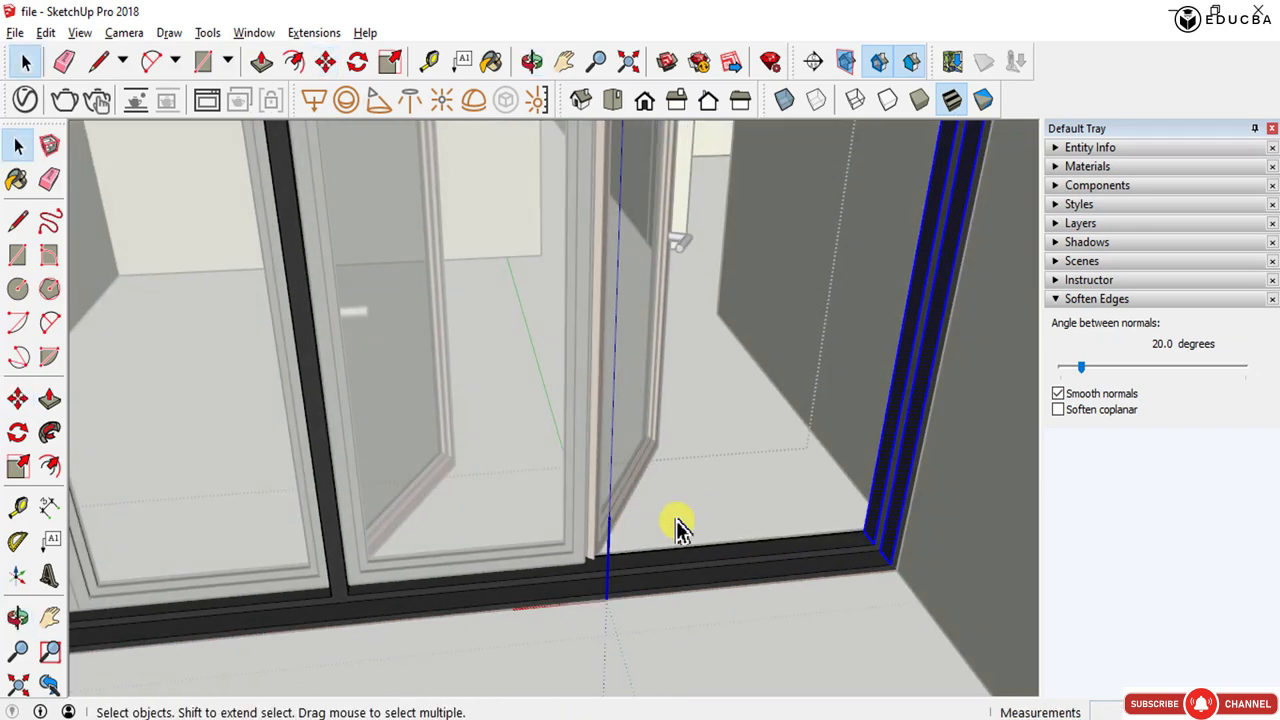
- Copy a folding door panel sideways into the empty bay next to it within the frame
left_click(524, 548)
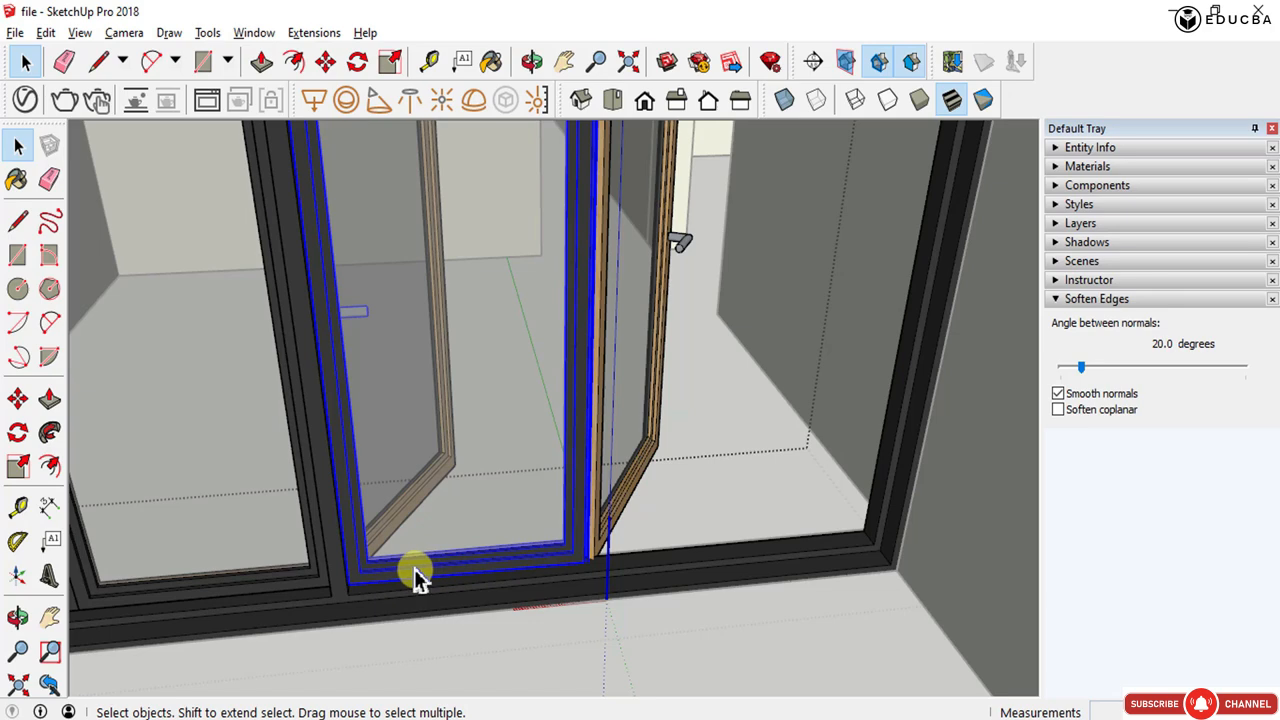
scroll(363, 589, "down", 5)
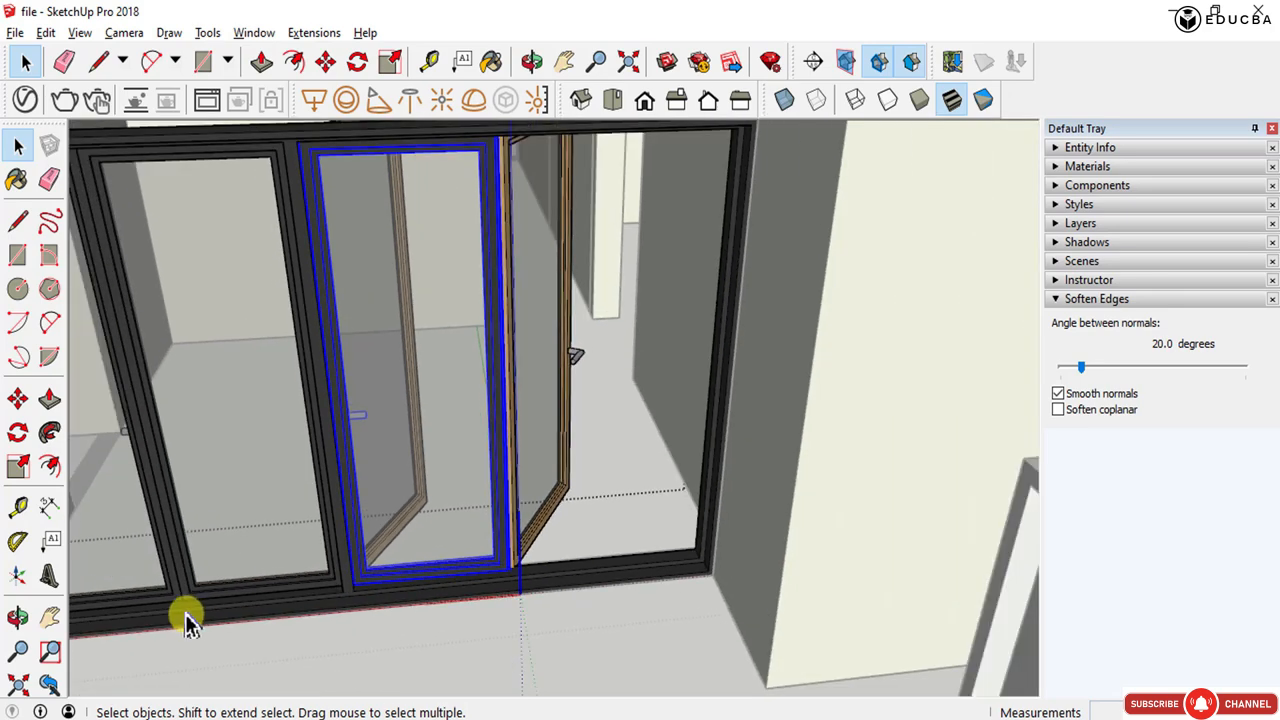
scroll(377, 589, "up", 5)
key("m")
scroll(368, 588, "up", 2)
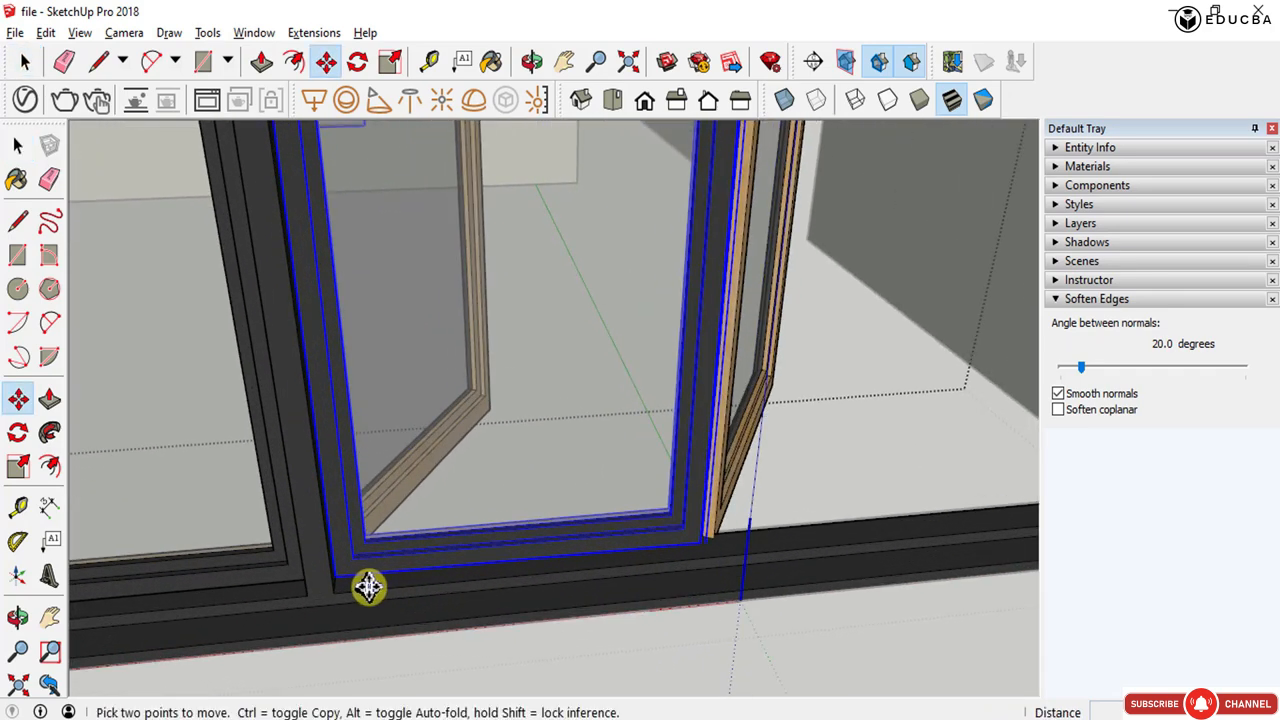
scroll(368, 588, "up", 1)
left_click(337, 578)
key("ctrl")
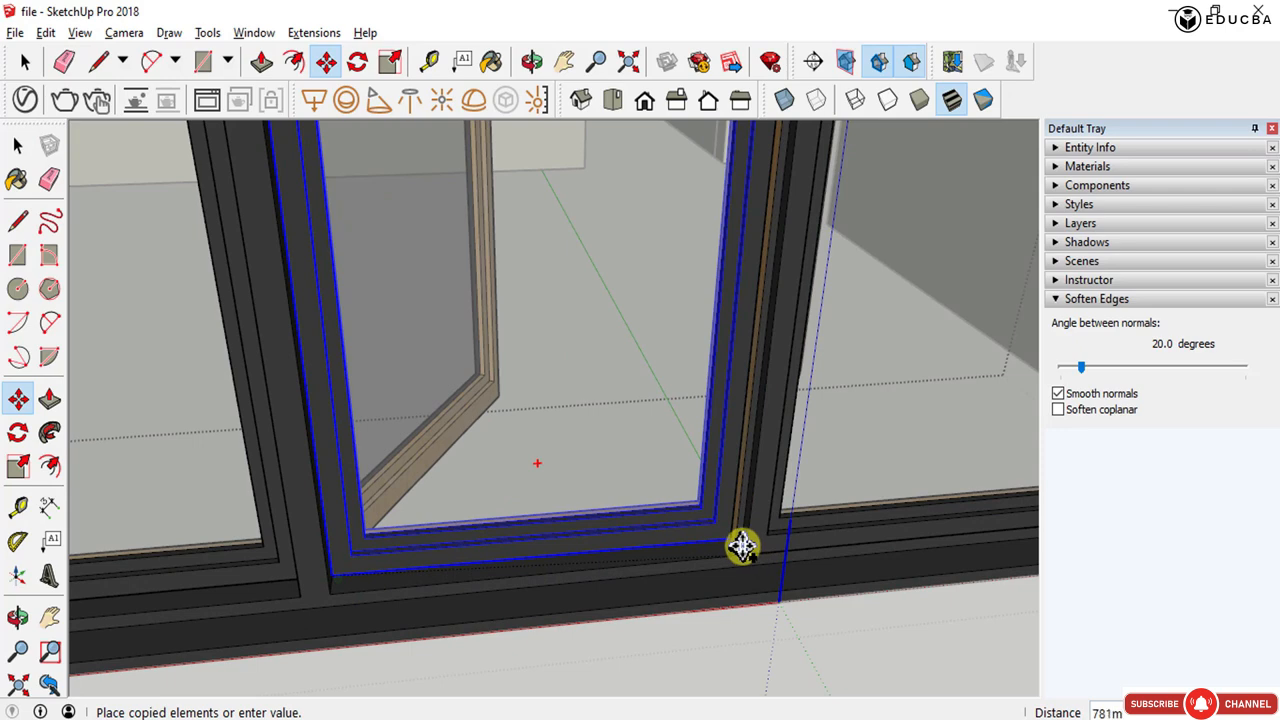
scroll(739, 542, "up", 3)
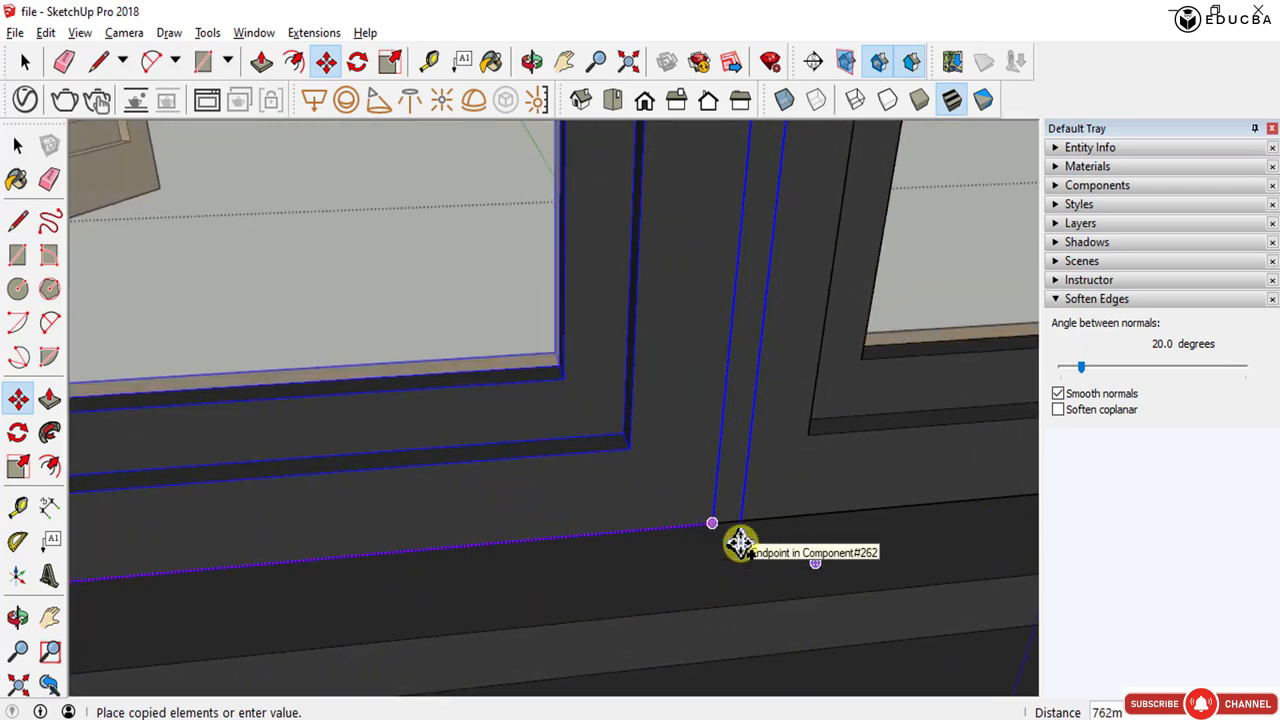
left_click(717, 531)
scroll(560, 517, "down", 3)
scroll(560, 517, "down", 3)
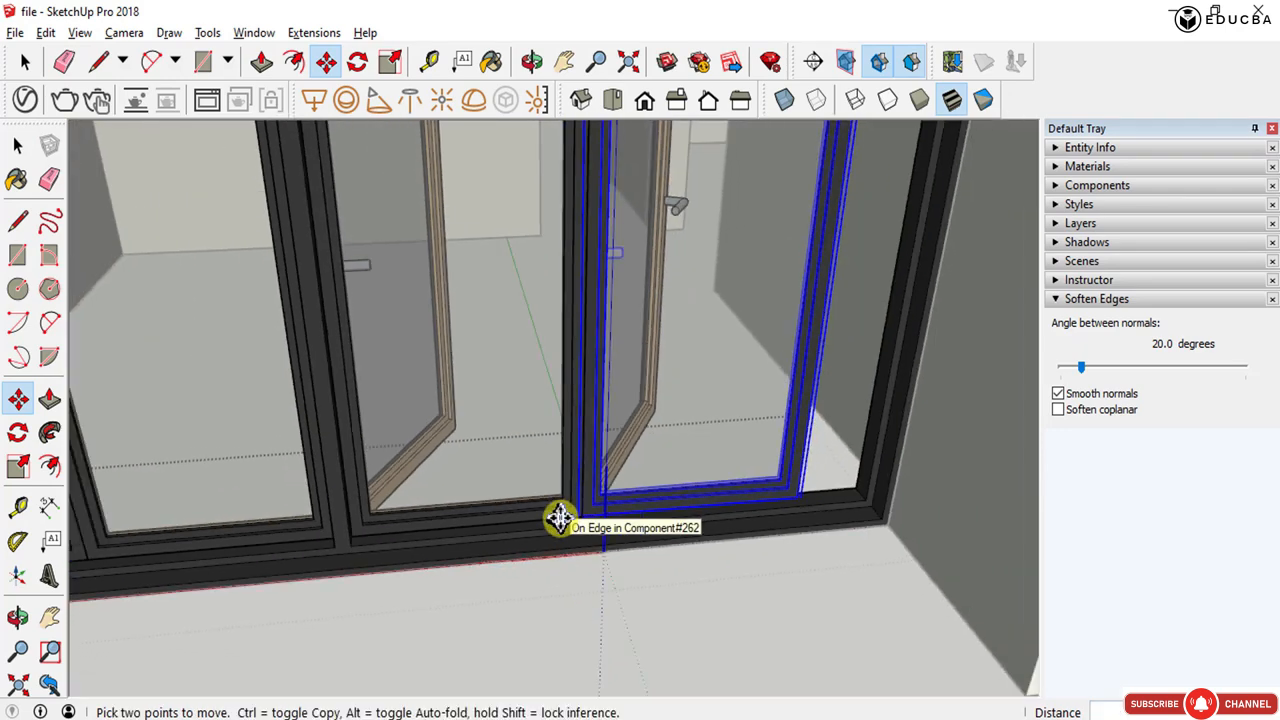
middle_click_drag(557, 517, 615, 517)
key("space")
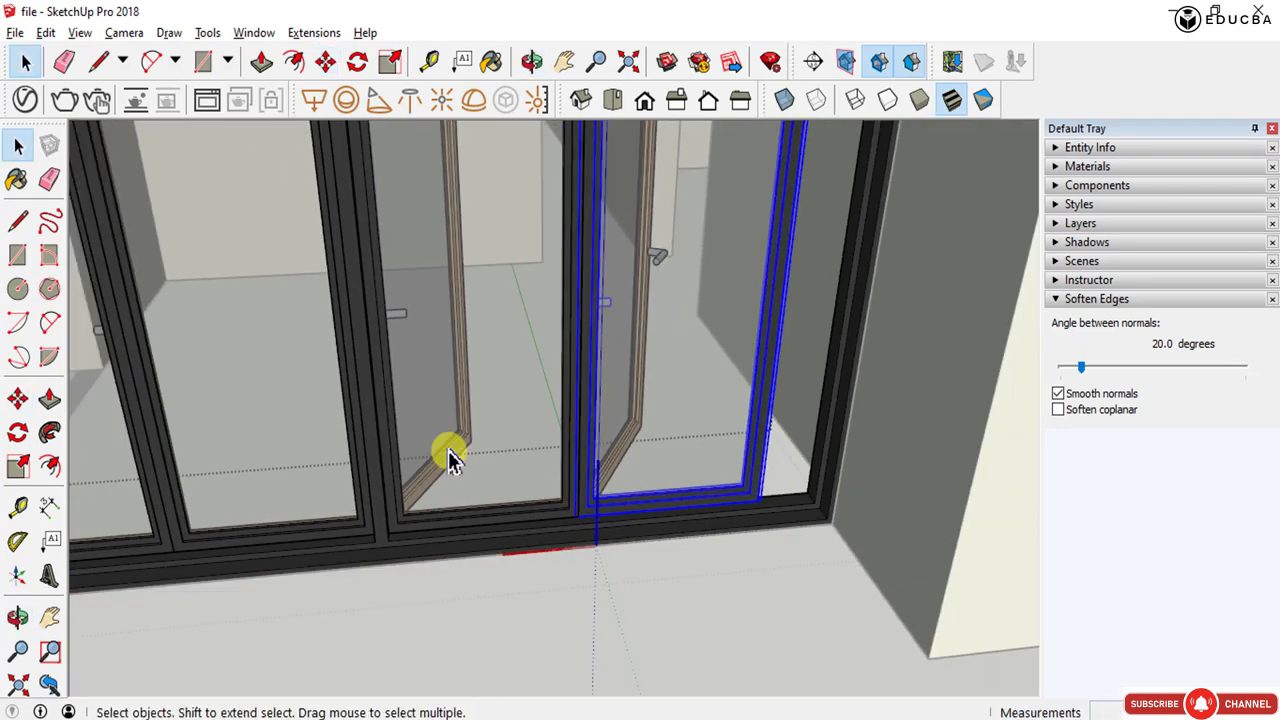
- Select the whole folding door and scale it horizontally so its edge reaches the side of the wall opening
left_click(524, 432, "shift")
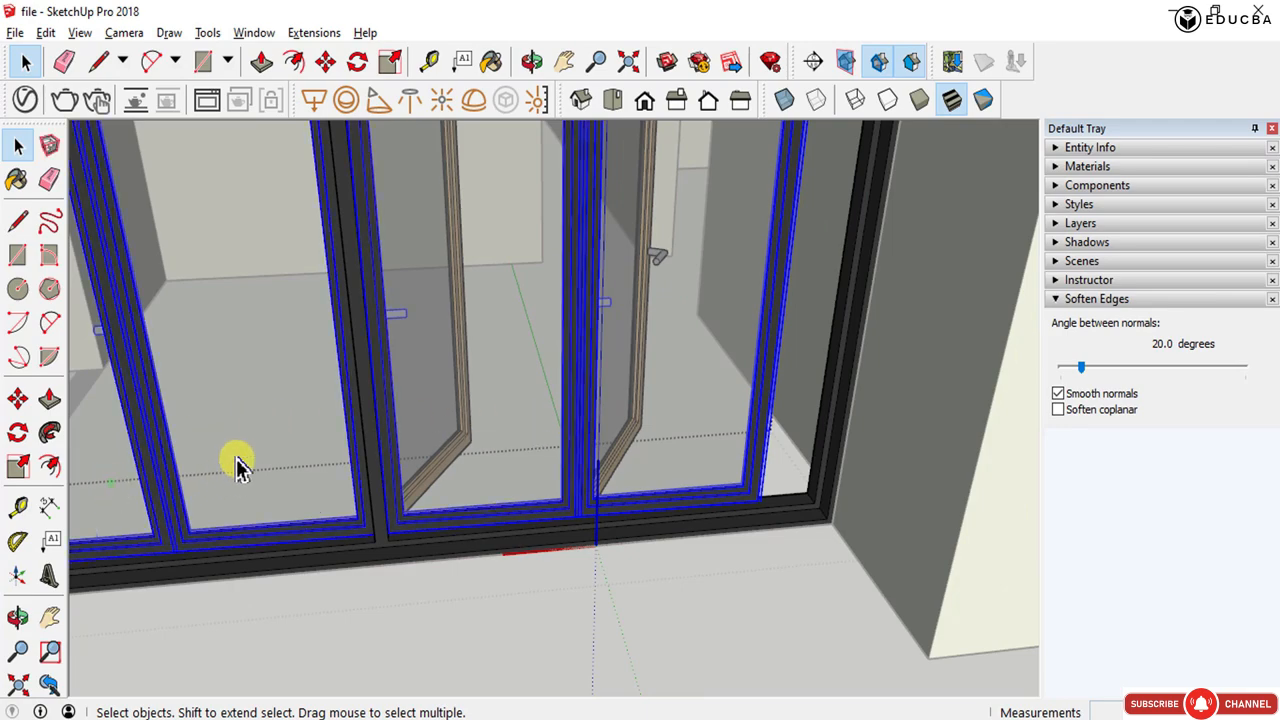
middle_click_drag(237, 465, 866, 486)
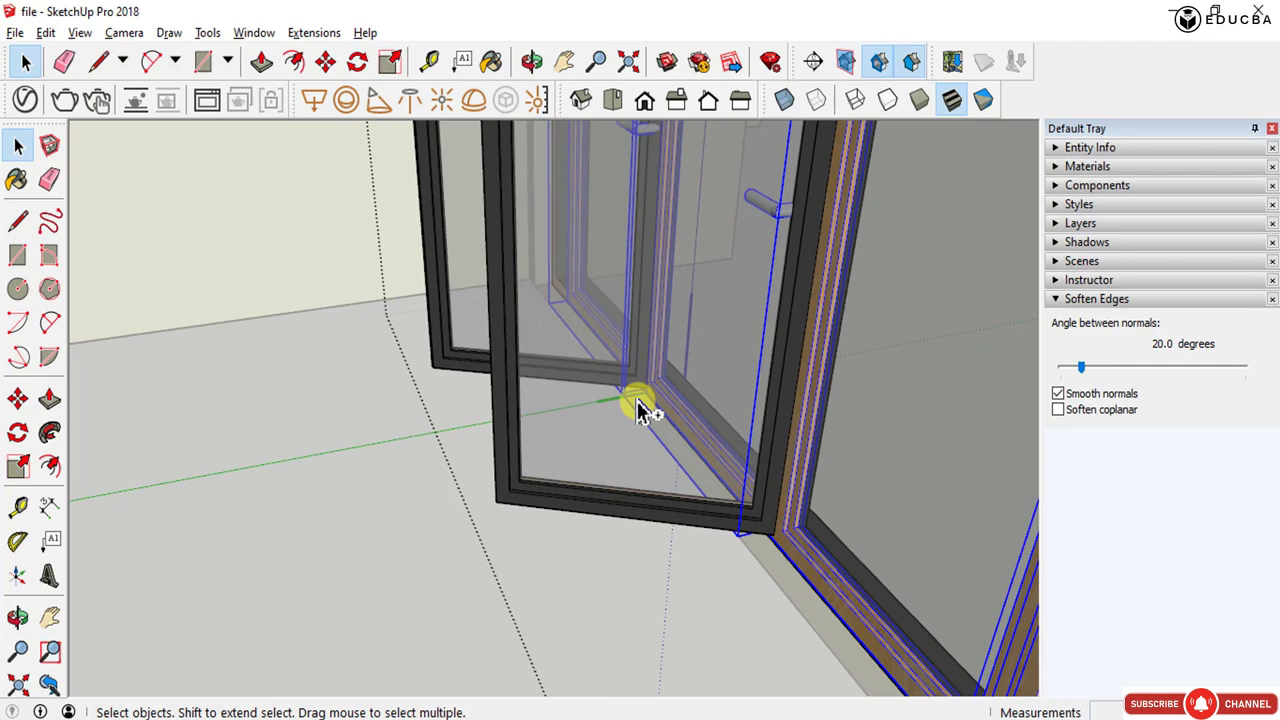
left_click(641, 408, "shift")
left_click(431, 317, "shift")
middle_click_drag(669, 520, 460, 566)
scroll(463, 543, "down", 5)
scroll(491, 523, "up", 4)
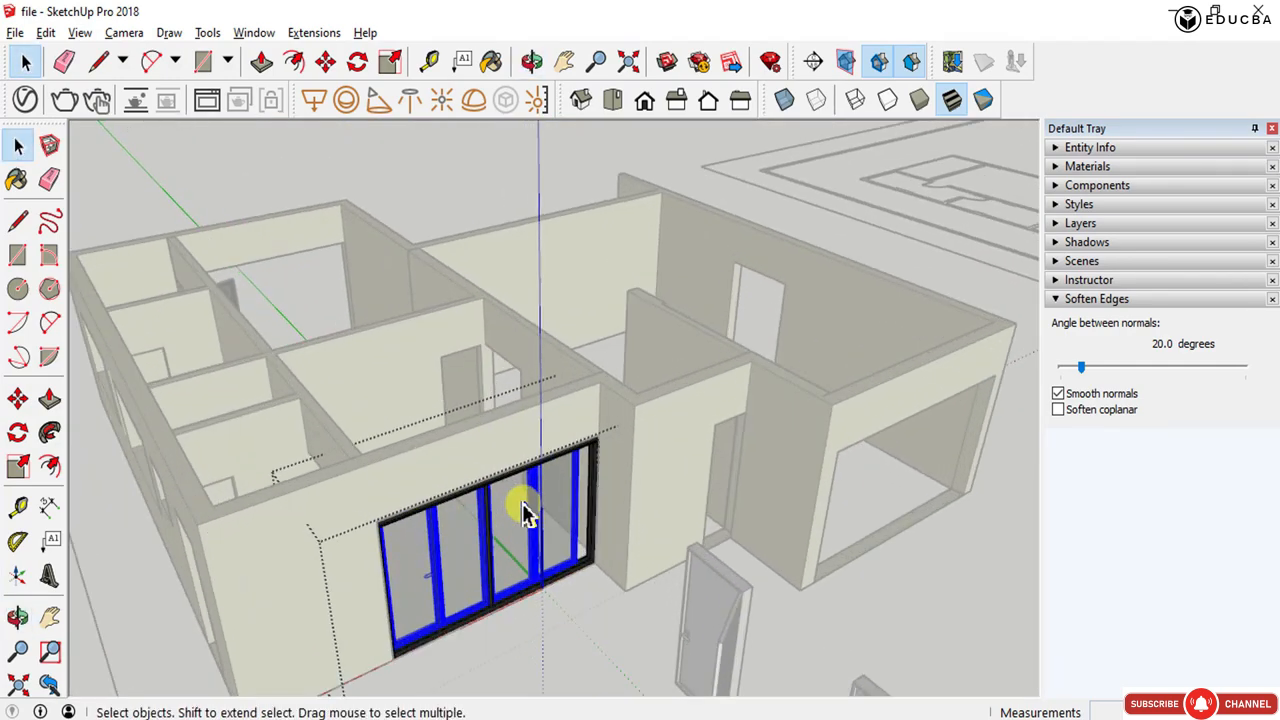
scroll(560, 513, "up", 2)
key("s")
scroll(594, 514, "up", 3)
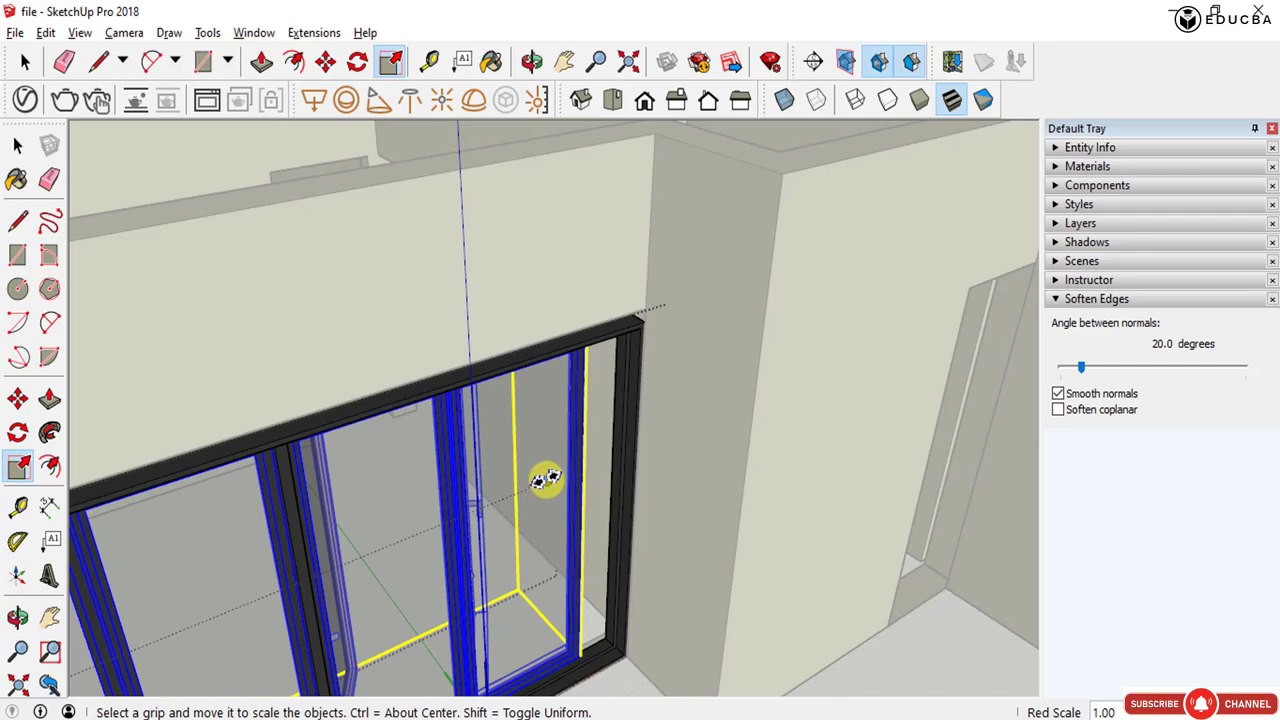
left_click_drag(545, 480, 618, 487)
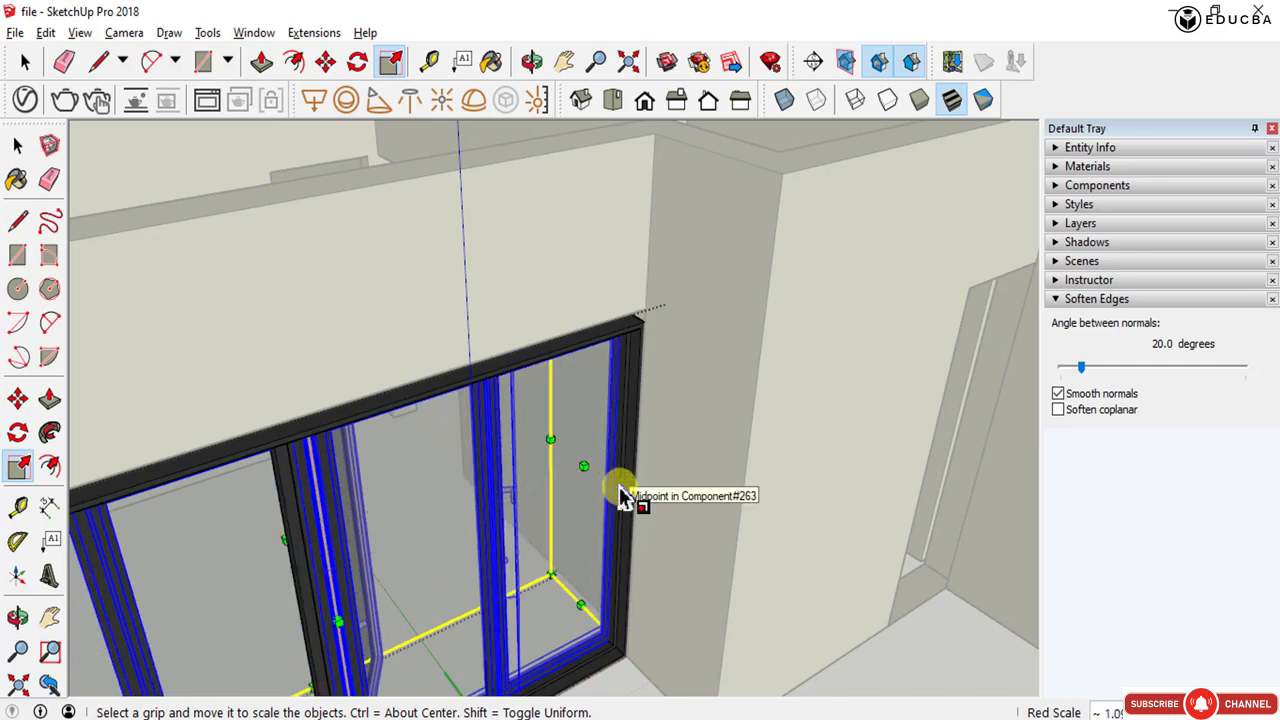
key("space")
scroll(620, 463, "down", 4)
middle_click_drag(620, 463, 449, 400)
scroll(402, 367, "up", 4)
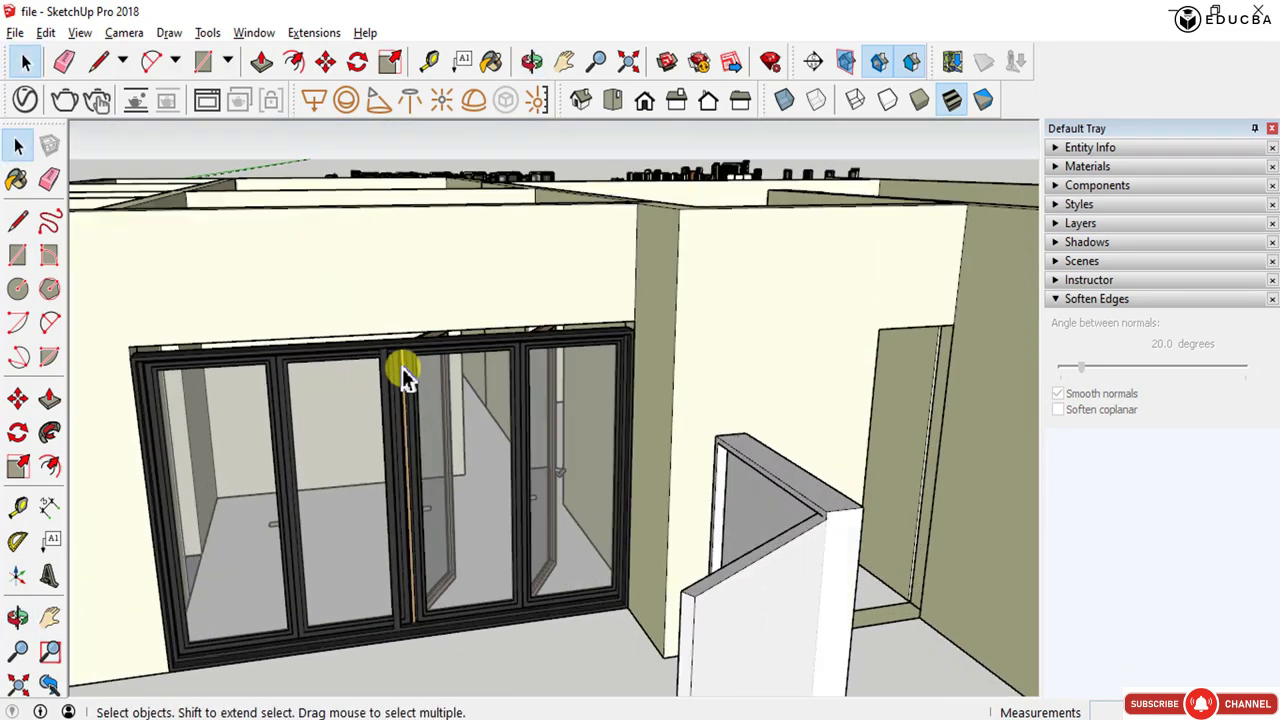
- Open the door component and move the loose vertical frame member across to close the gap beside the panel
left_click(370, 385)
scroll(430, 594, "up", 5)
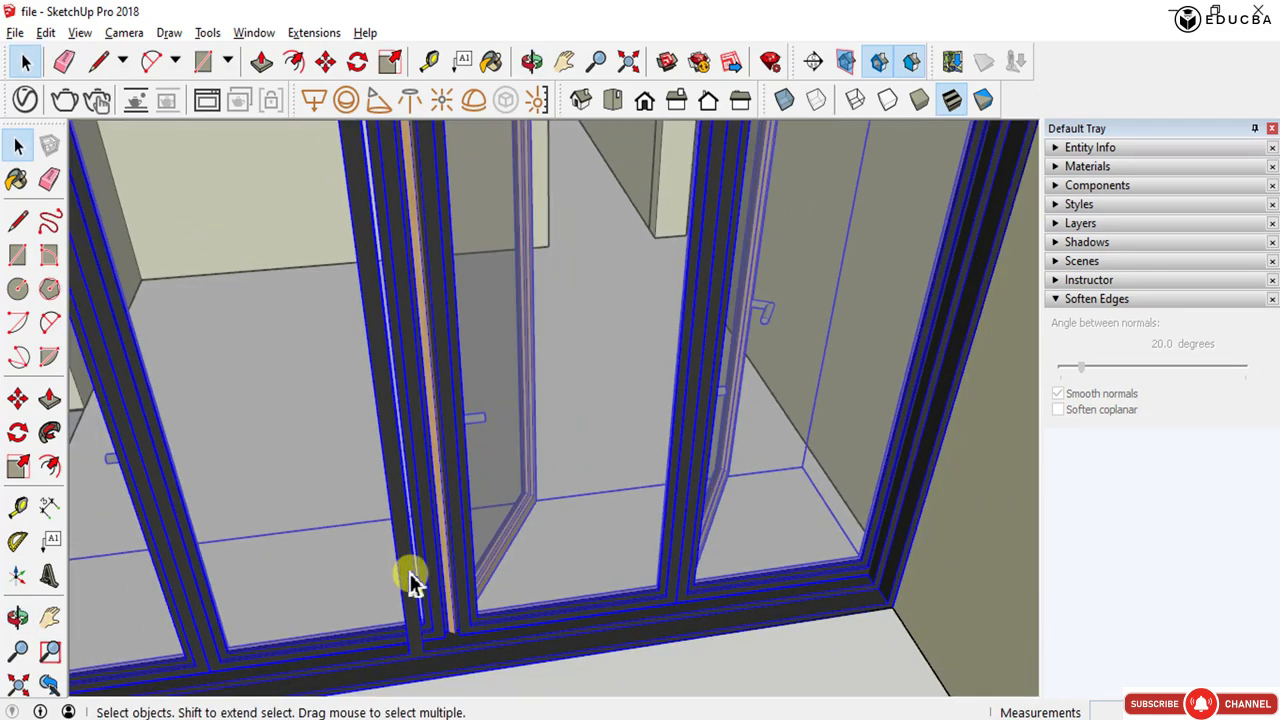
double_click(409, 572)
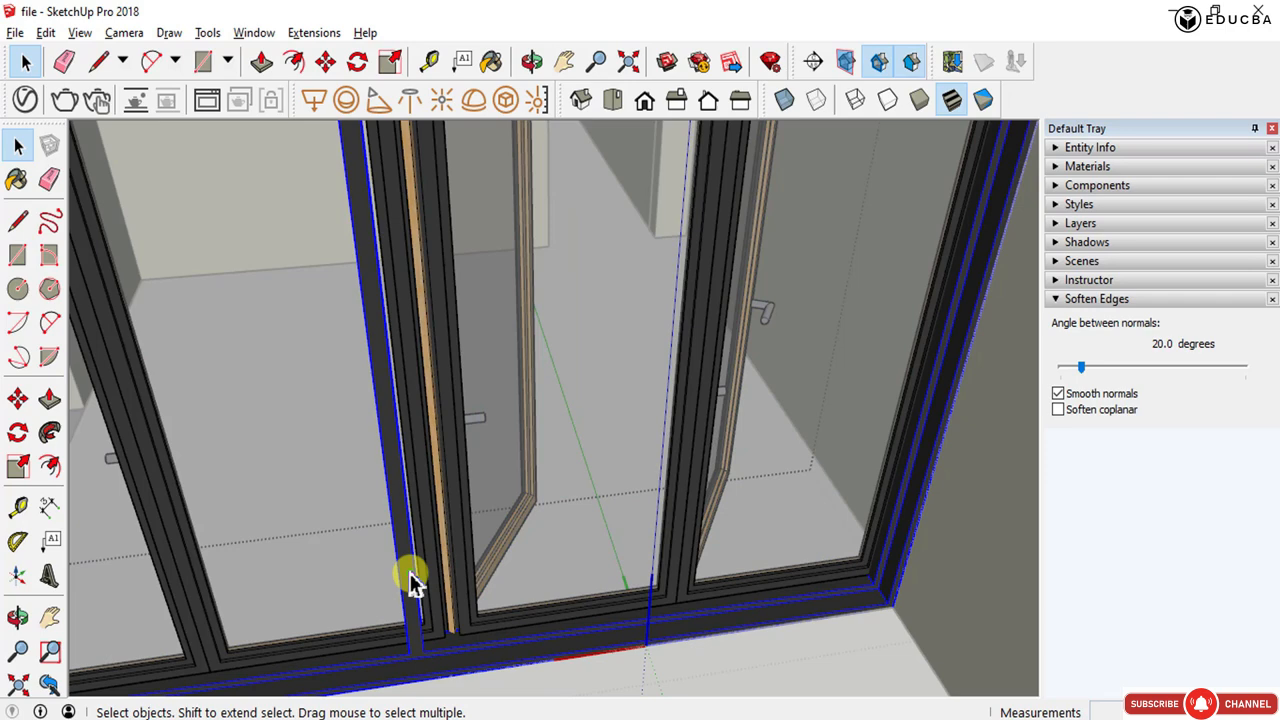
scroll(411, 569, "up", 3)
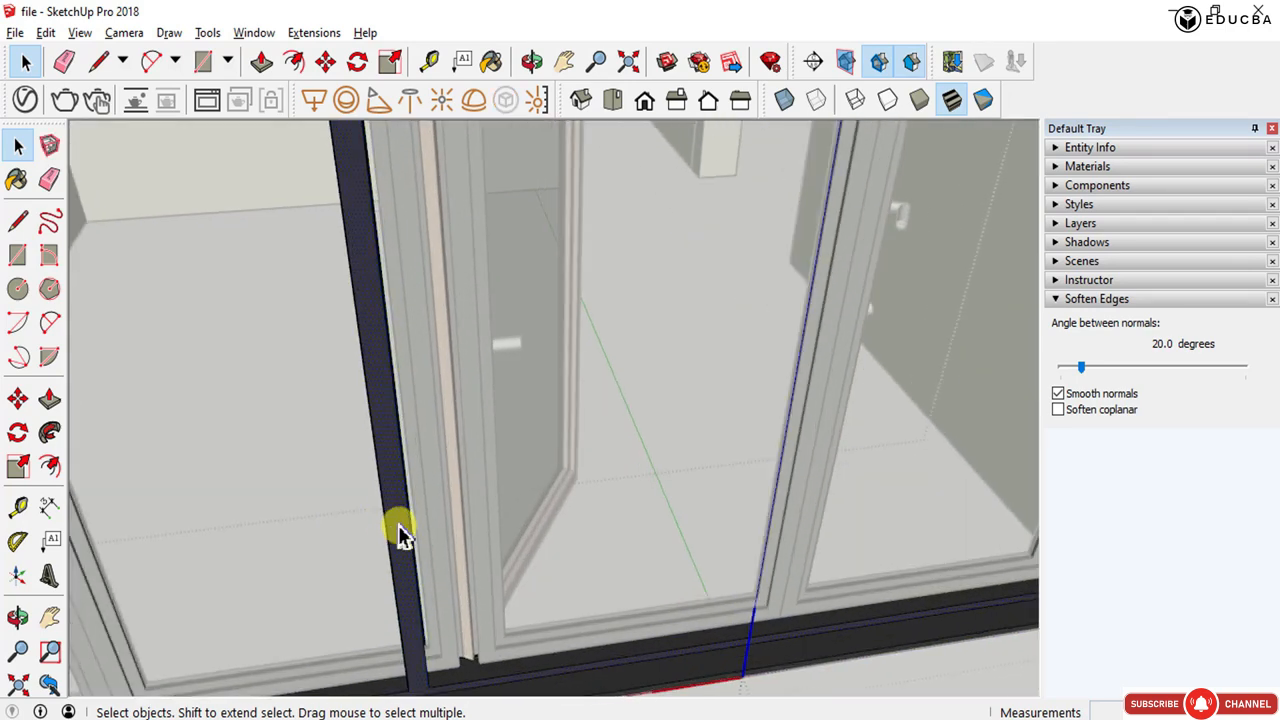
middle_click_drag(400, 535, 420, 478)
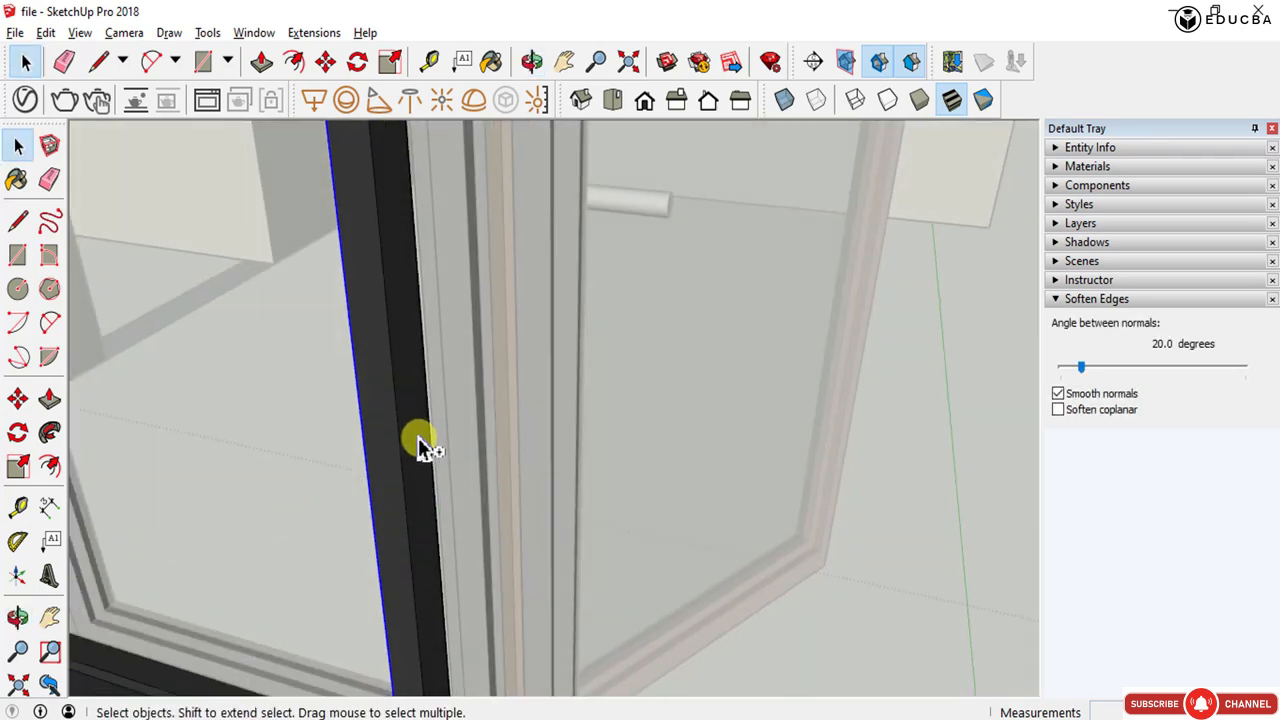
scroll(420, 445, "down", 5)
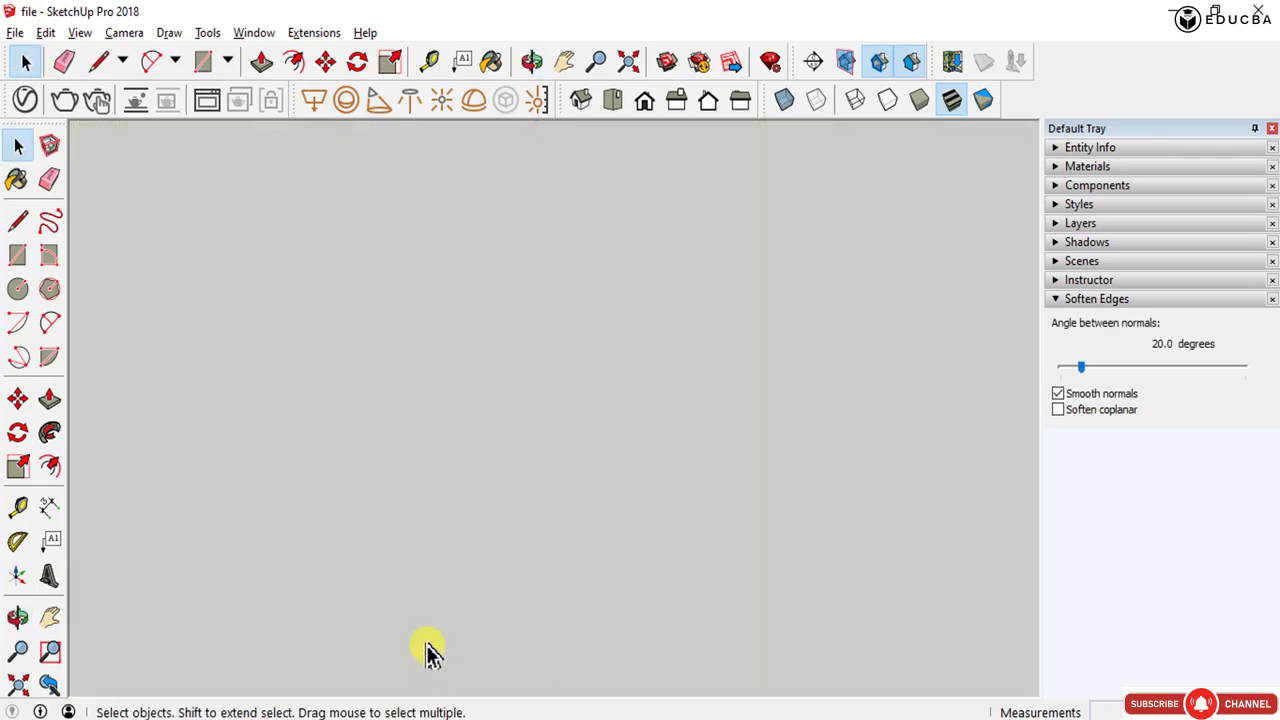
scroll(427, 650, "down", 3)
scroll(420, 603, "up", 5)
key("m")
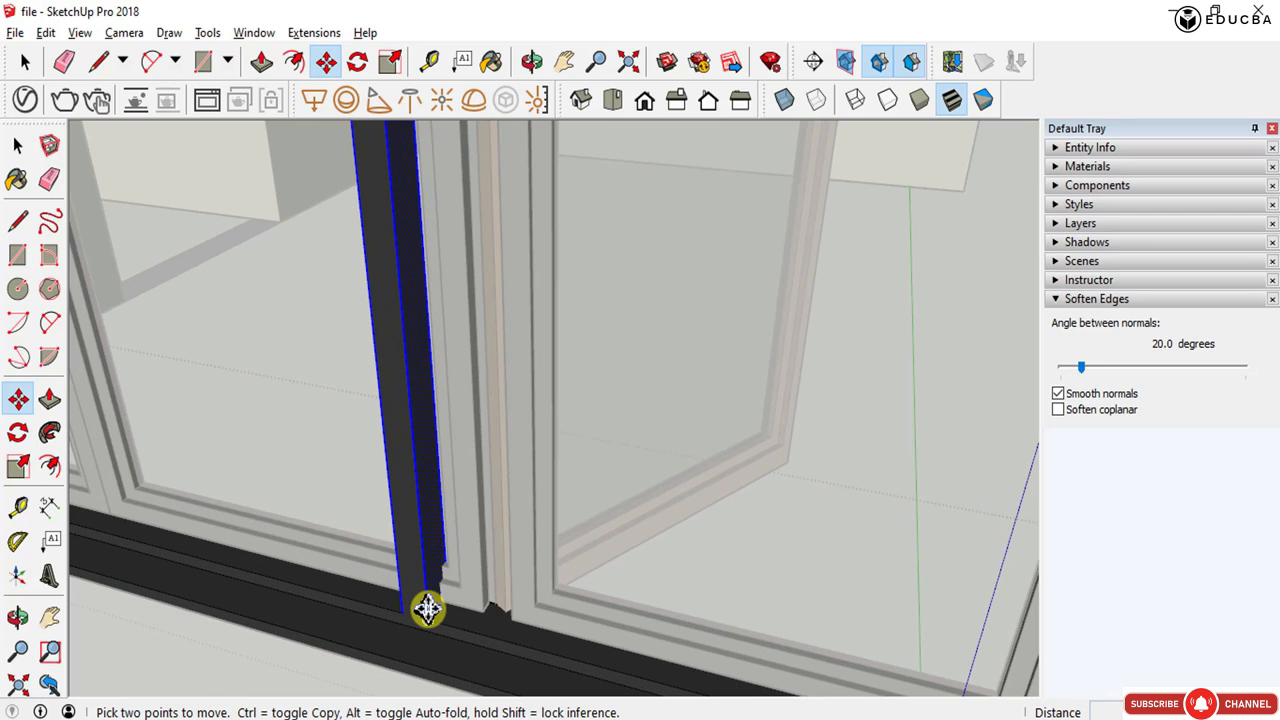
left_click(427, 611)
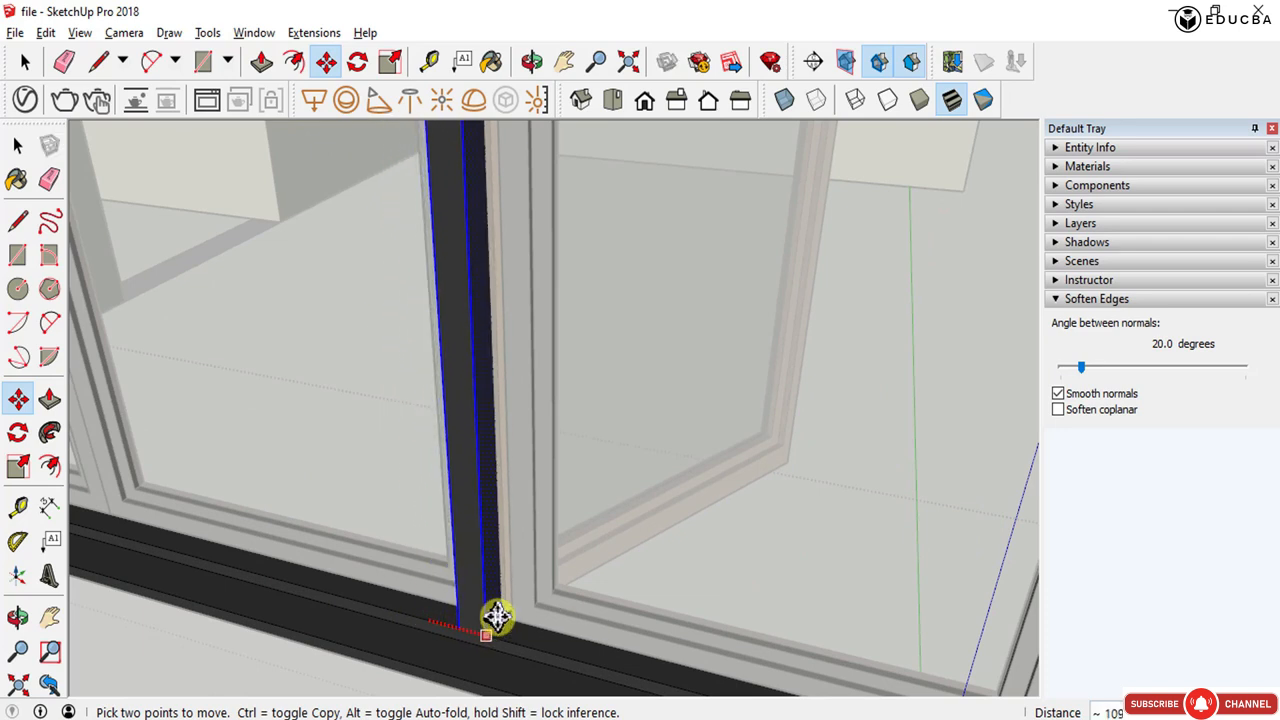
left_click(510, 615)
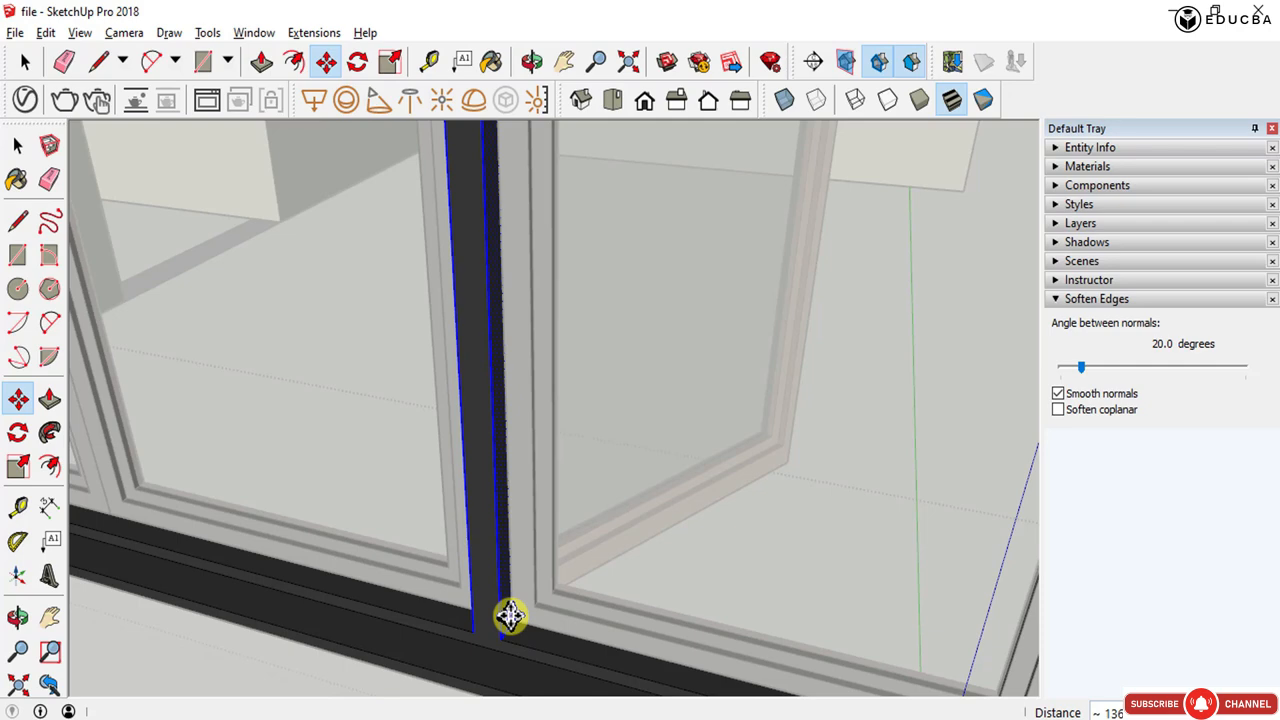
middle_click_drag(465, 550, 686, 547)
key("space")
scroll(583, 566, "down", 8)
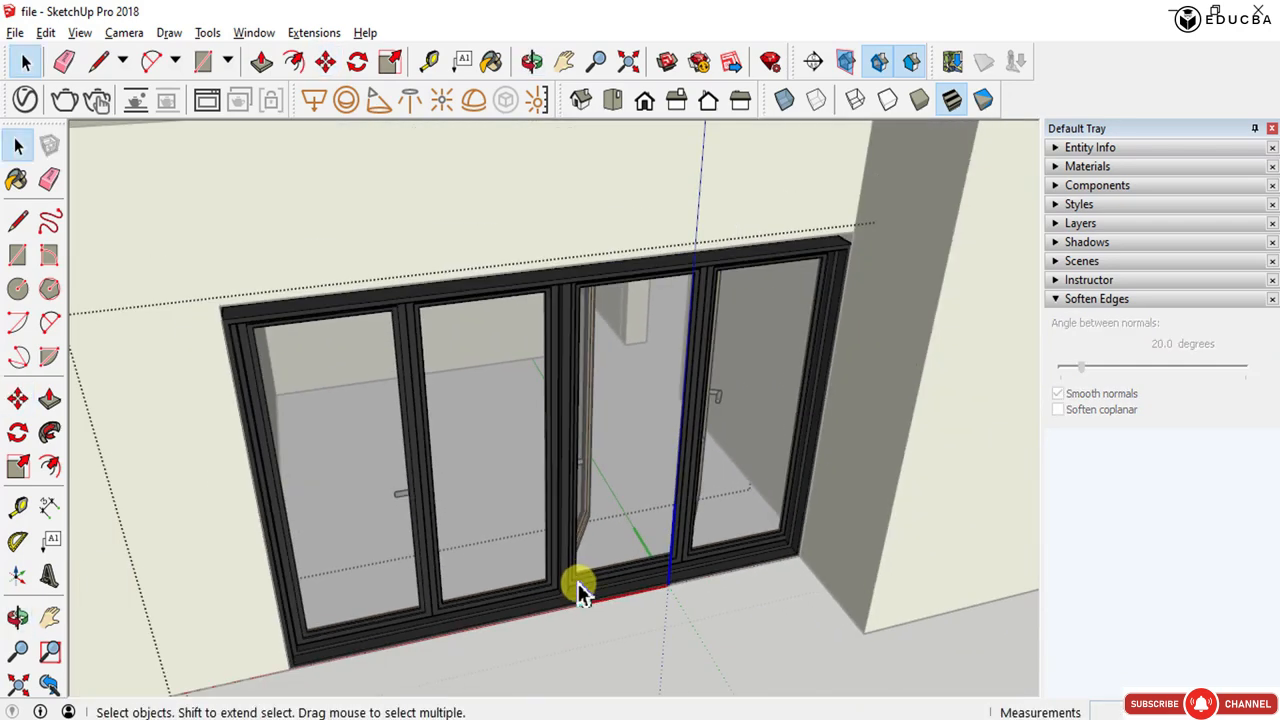
- Scale the folding door vertically so its top frame meets the head of the wall opening
middle_click_drag(583, 589, 669, 491)
scroll(480, 619, "down", 6)
scroll(670, 492, "up", 3)
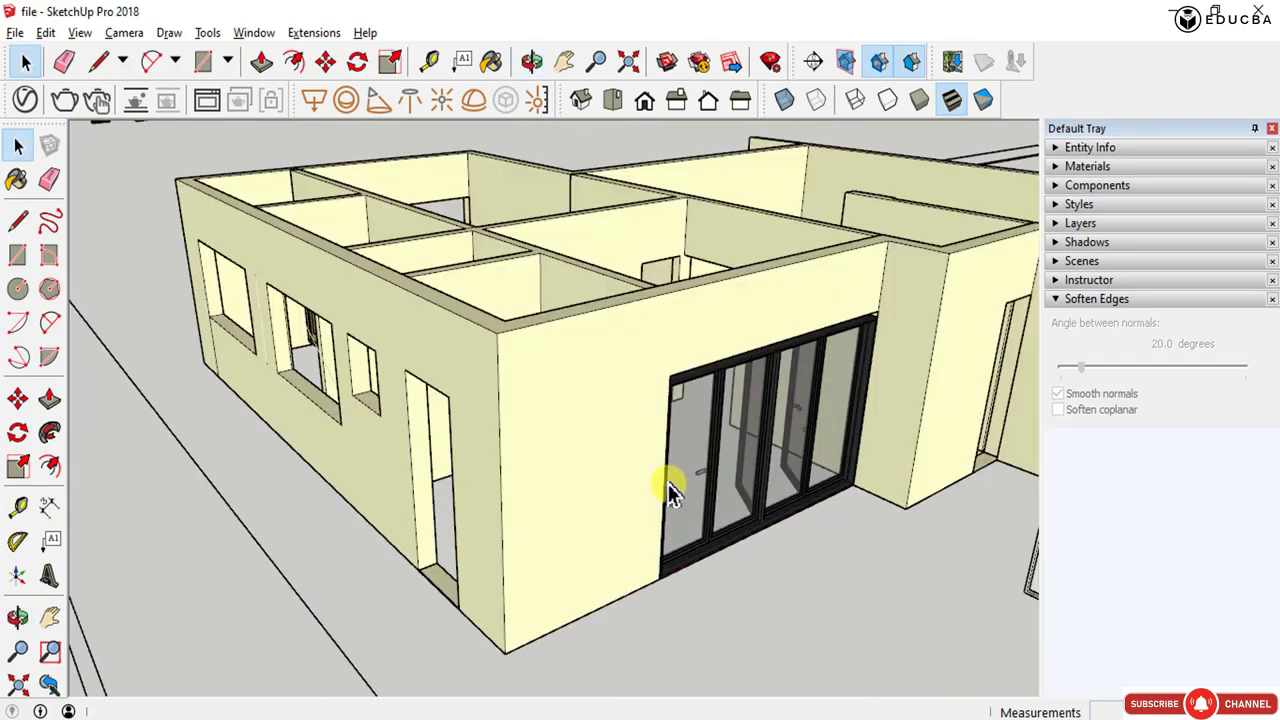
middle_click_drag(750, 475, 560, 514)
scroll(628, 432, "up", 6)
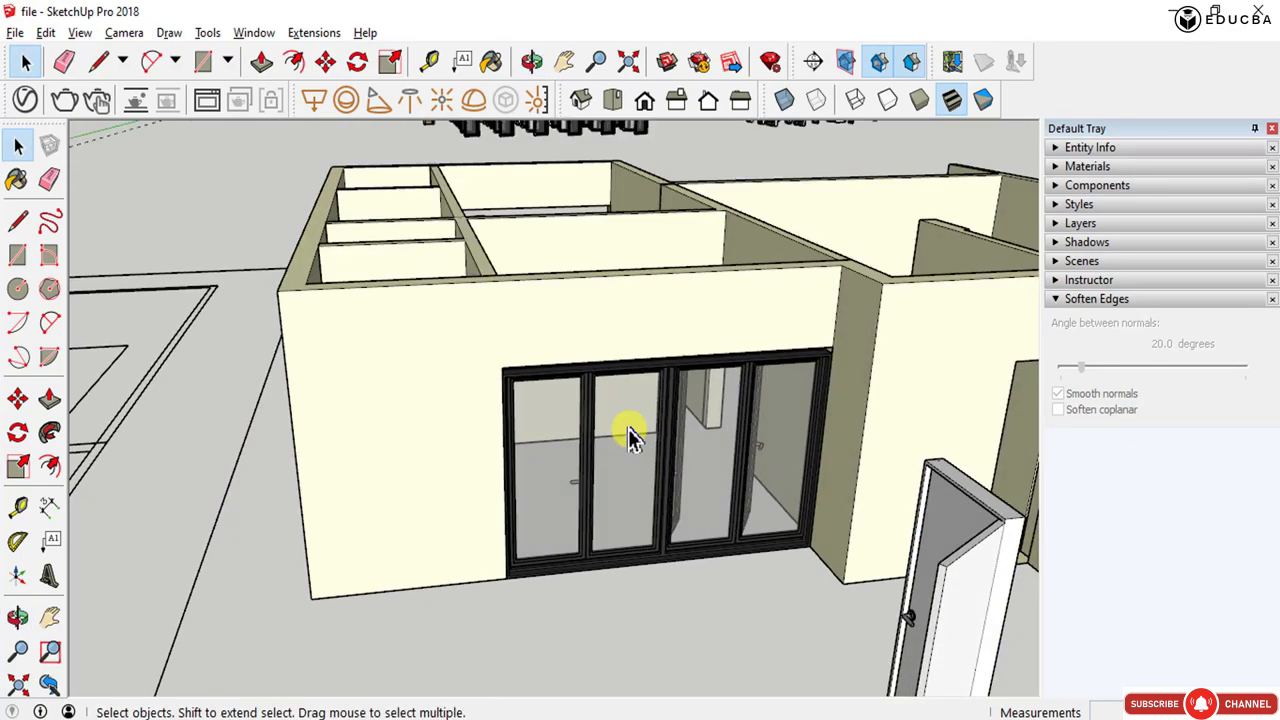
left_click(612, 380)
scroll(680, 300, "up", 3)
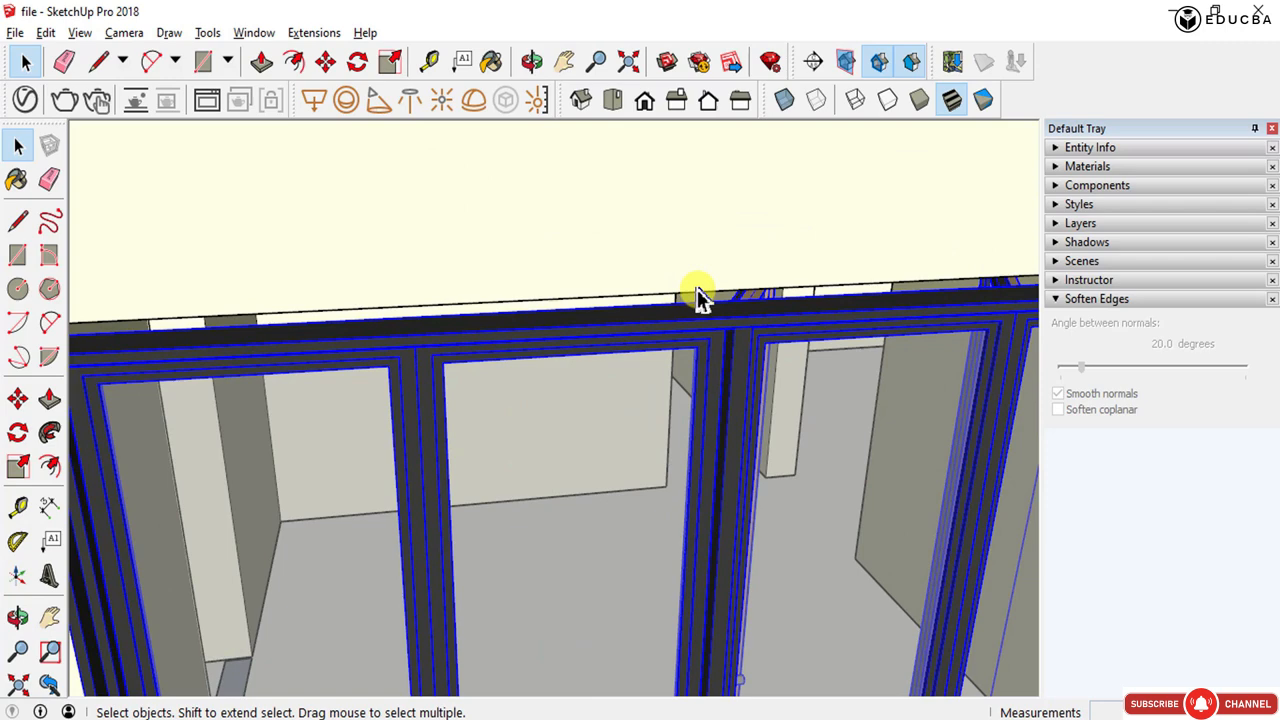
key("s")
middle_click_drag(668, 325, 505, 380)
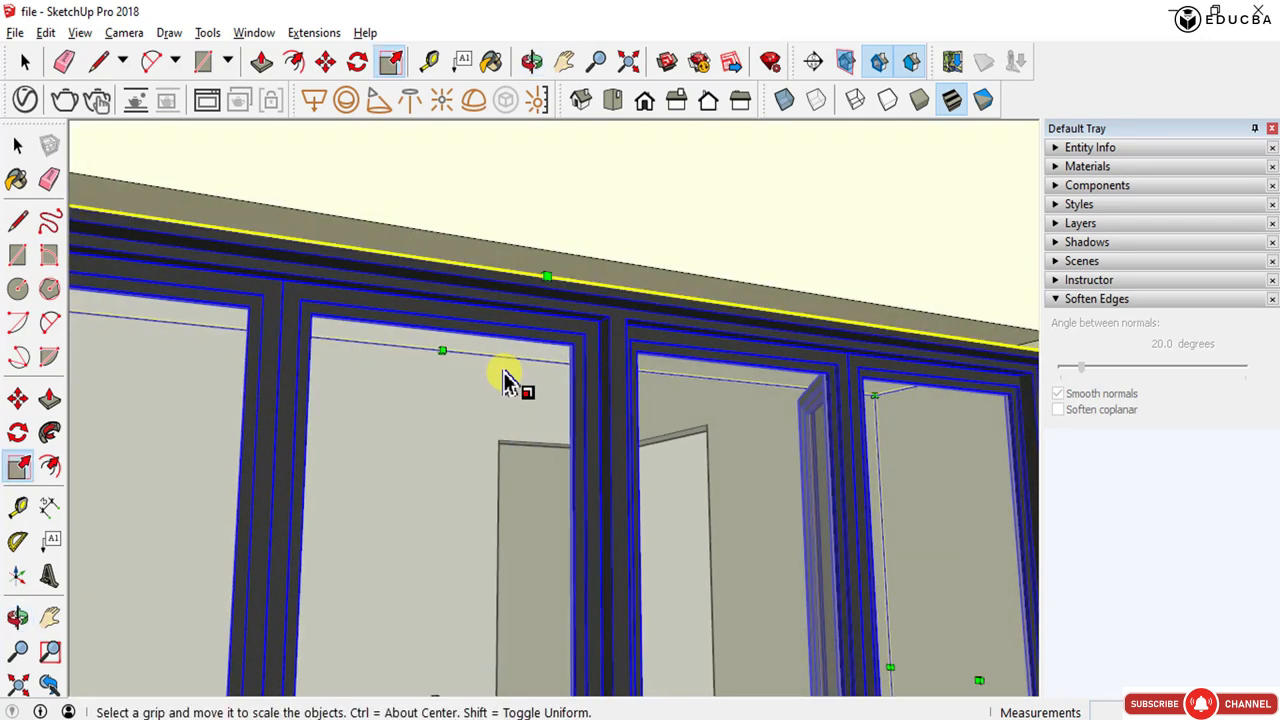
scroll(506, 383, "down", 2)
scroll(515, 337, "up", 1)
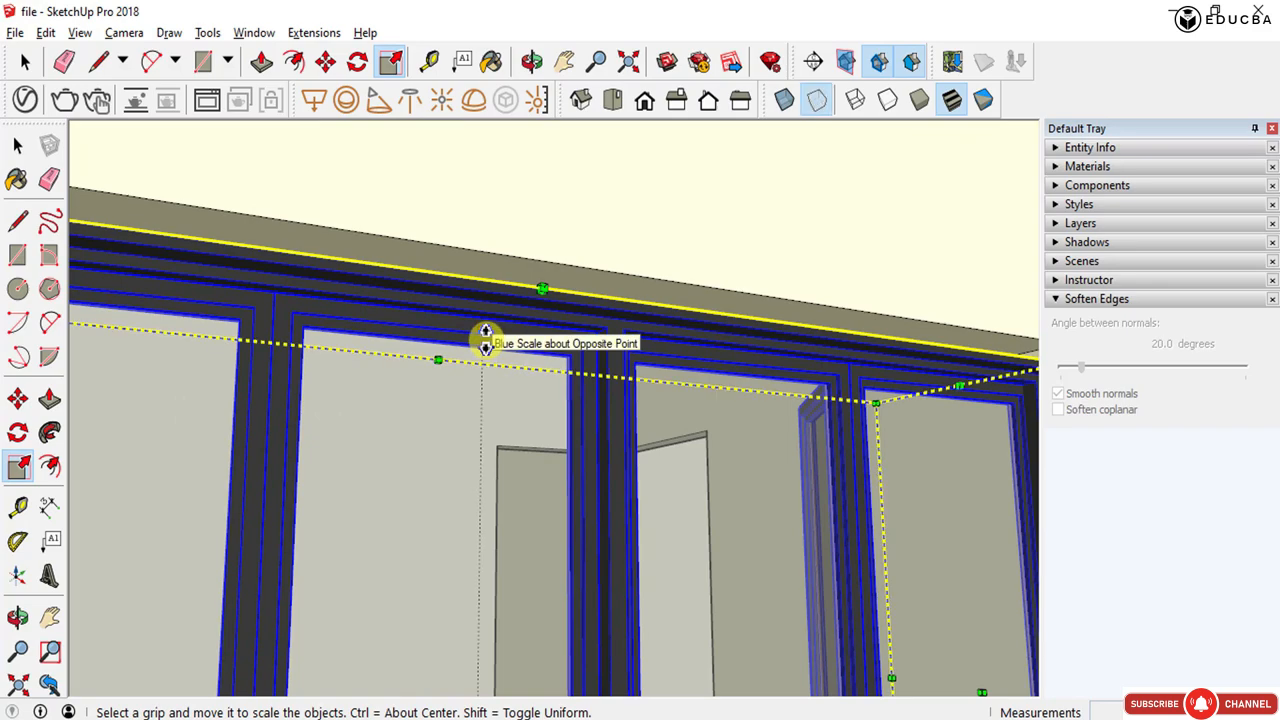
middle_click_drag(490, 295, 447, 333)
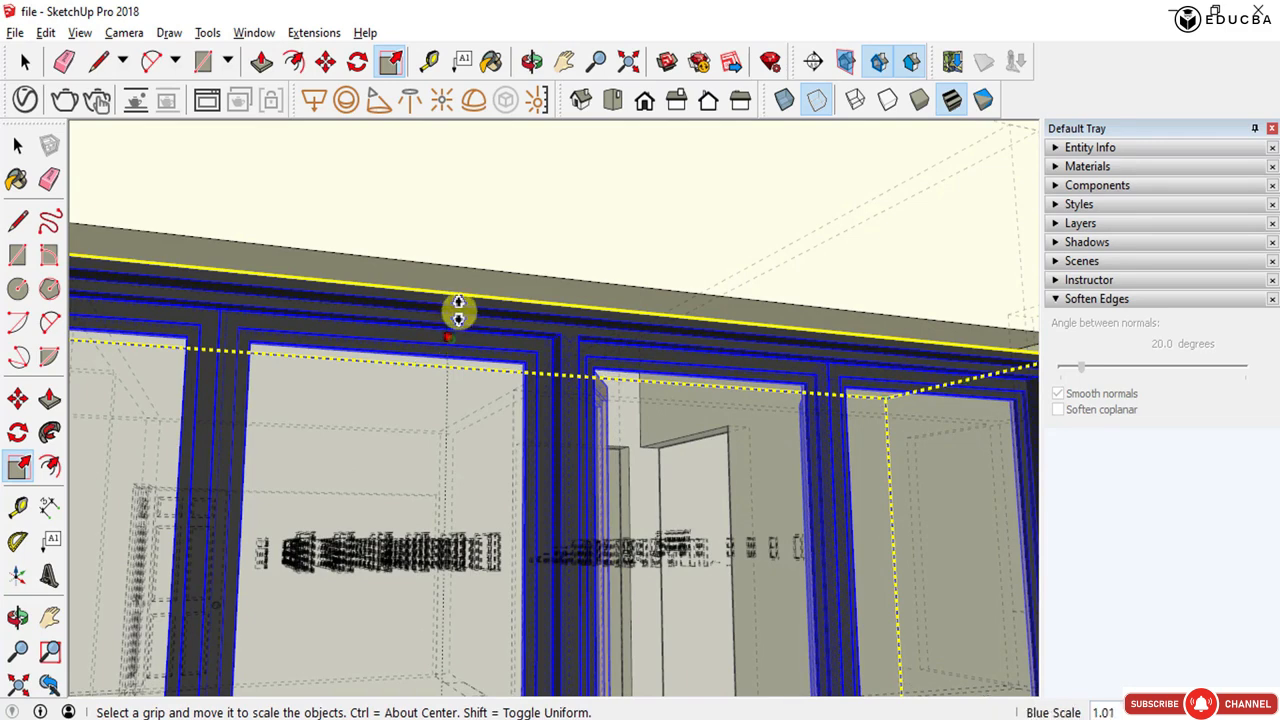
left_click_drag(458, 312, 461, 293)
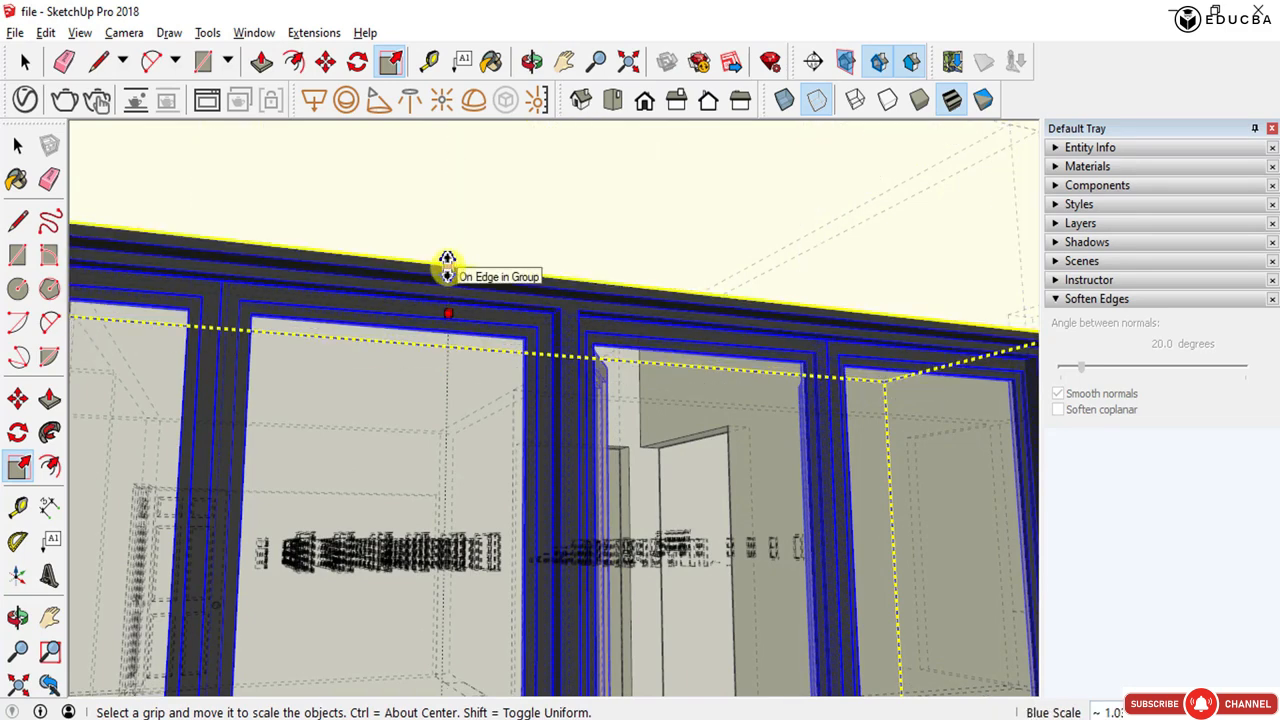
key("space")
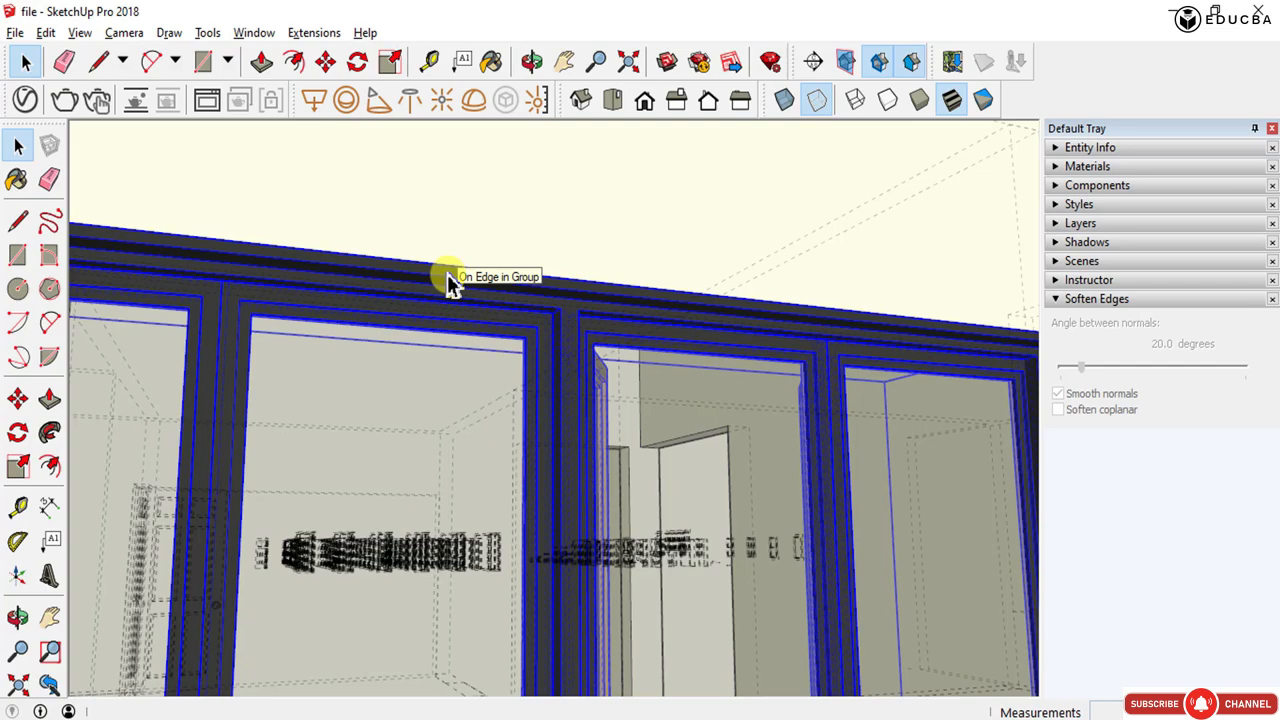
- Move the loose single door from the ground into the doorway of the interior wall beside the folding door
scroll(447, 285, "down", 2)
middle_click_drag(447, 288, 460, 500)
scroll(459, 497, "down", 4)
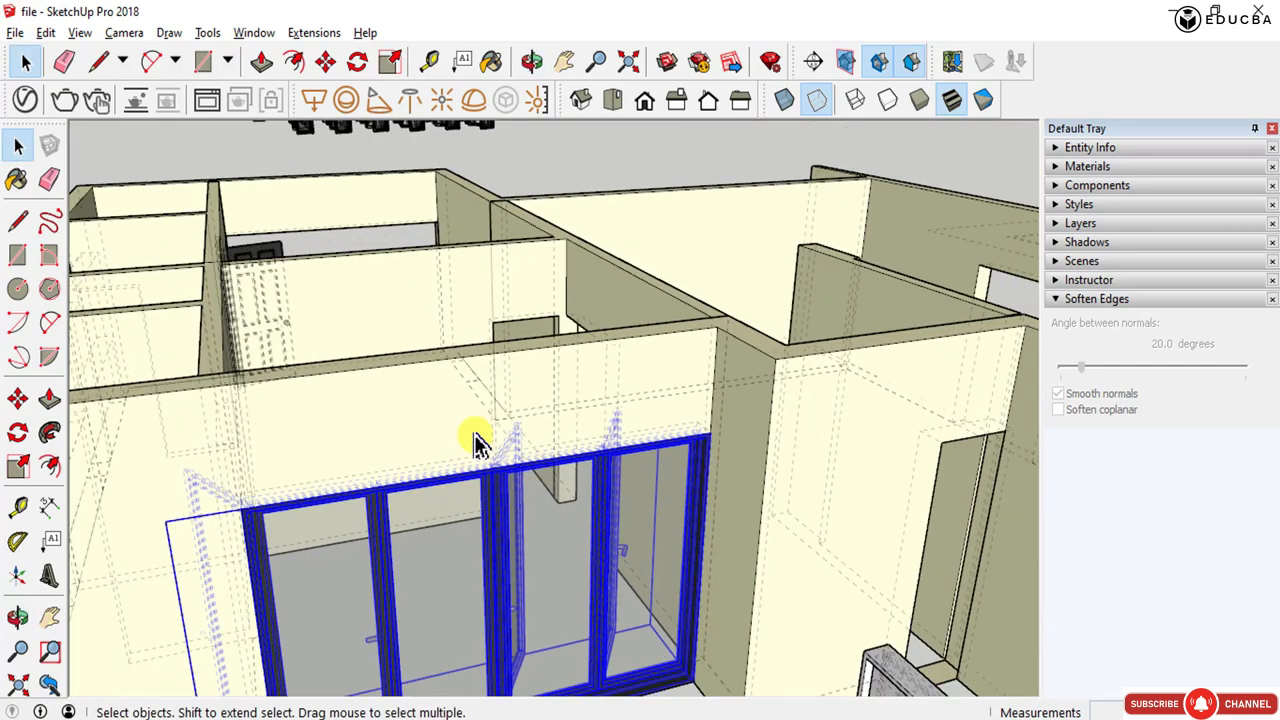
scroll(475, 358, "up", 2)
scroll(476, 365, "down", 3)
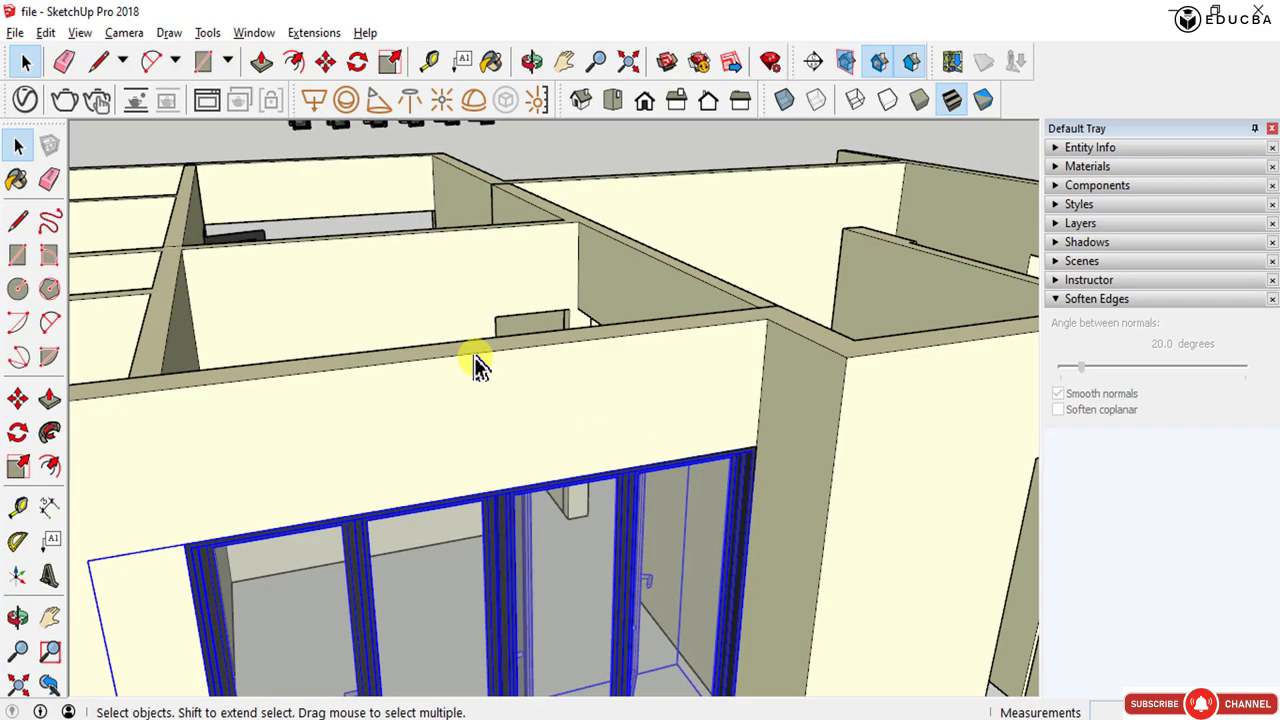
middle_click_drag(474, 366, 523, 405)
middle_click_drag(410, 425, 590, 528)
scroll(590, 528, "down", 3)
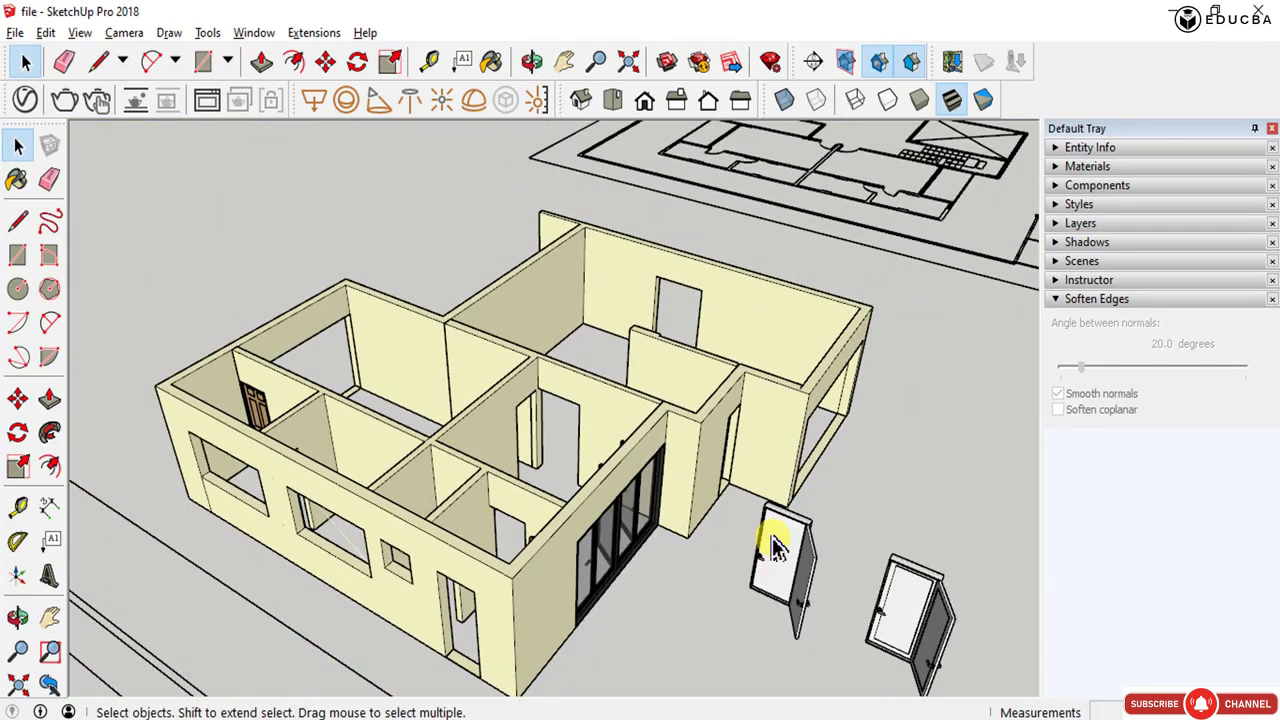
scroll(783, 540, "up", 6)
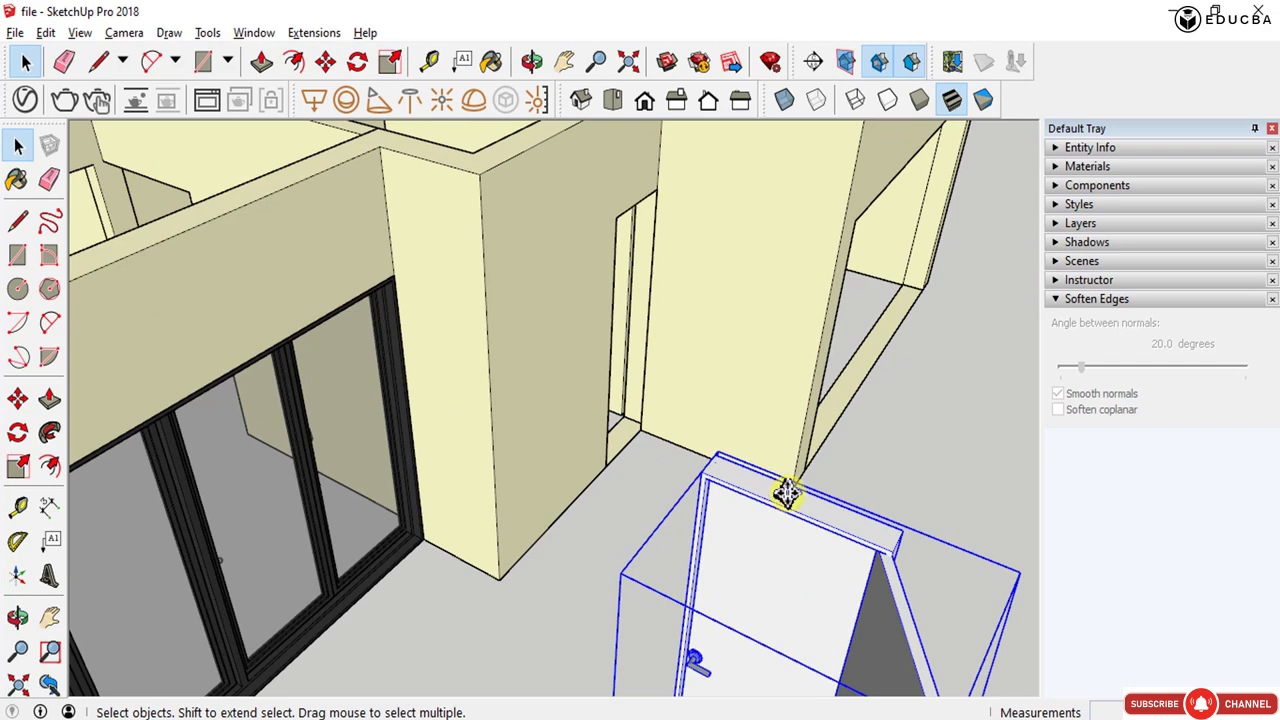
key("m")
left_click(720, 455)
scroll(805, 545, "down", 6)
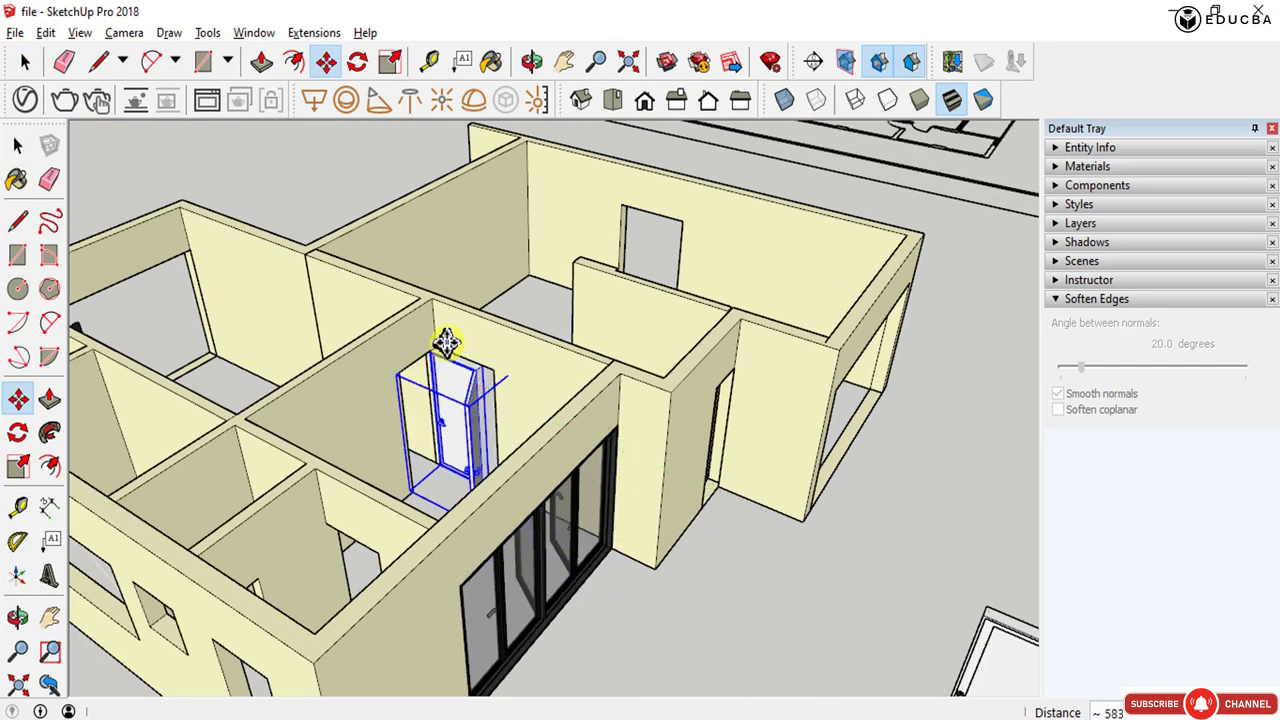
scroll(446, 345, "up", 4)
scroll(445, 347, "up", 1)
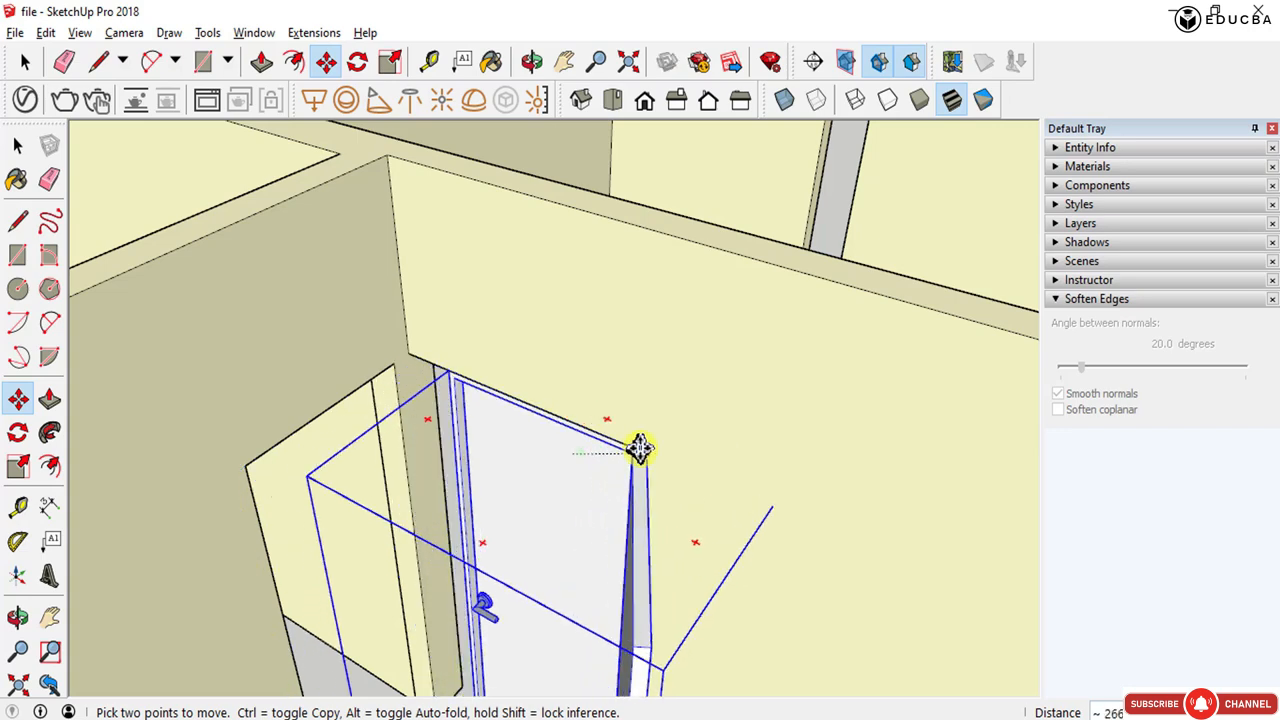
middle_click_drag(640, 449, 651, 543)
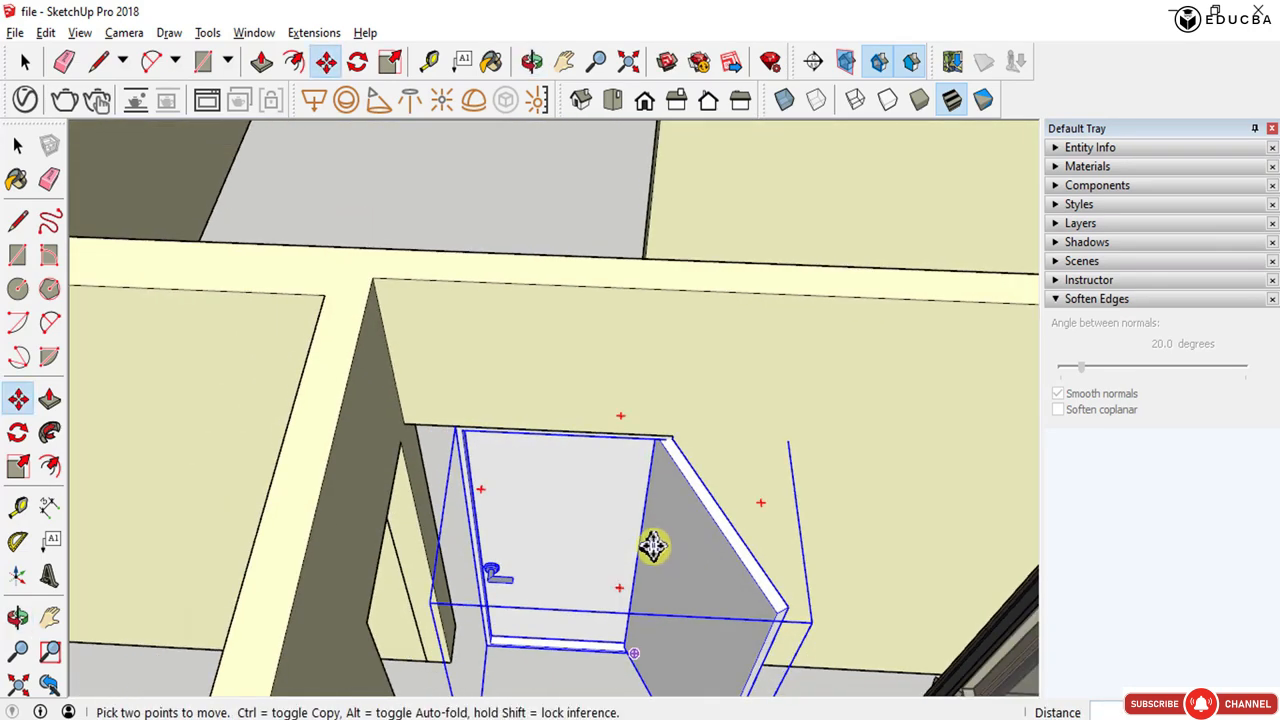
left_click(659, 514)
key("space")
- Scale the single door horizontally so its edge meets the side of the doorway
scroll(580, 552, "up", 1)
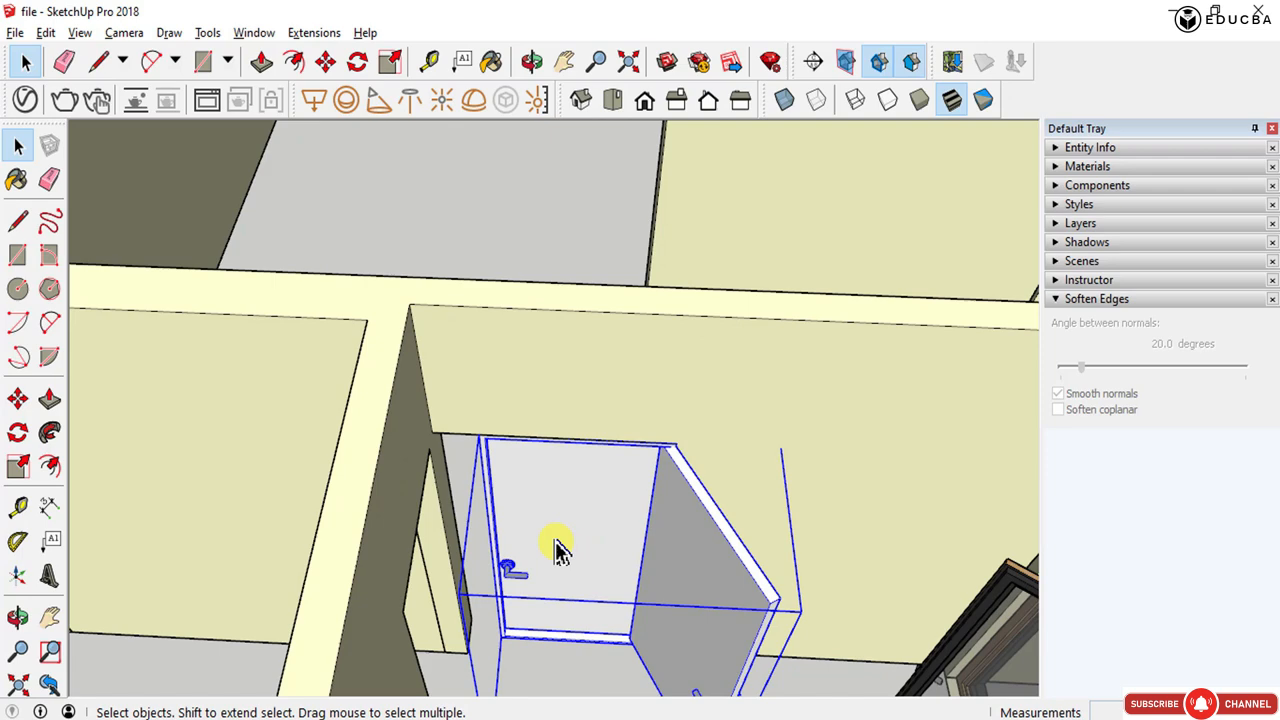
key("s")
left_click_drag(480, 604, 437, 440)
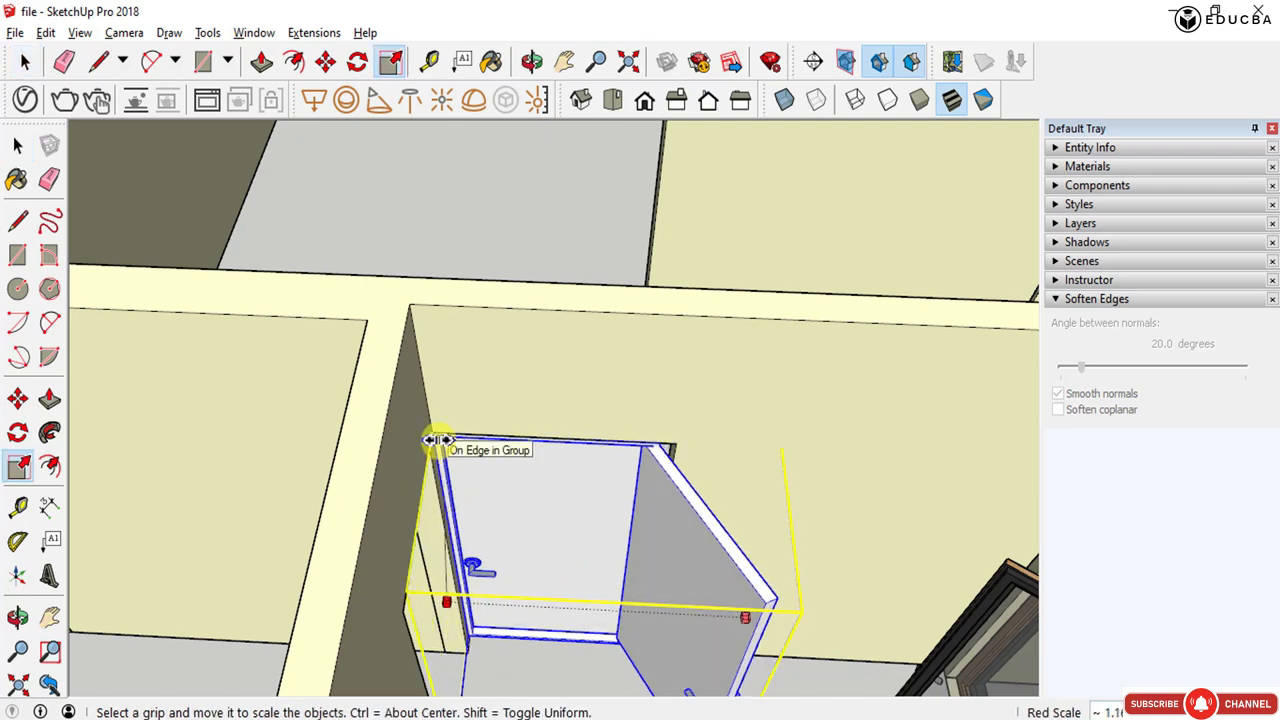
left_click_drag(510, 480, 591, 509)
key("space")
middle_click_drag(591, 509, 470, 423)
- Scale the single door again along its lower edge so it fits within the doorway
scroll(477, 371, "up", 6)
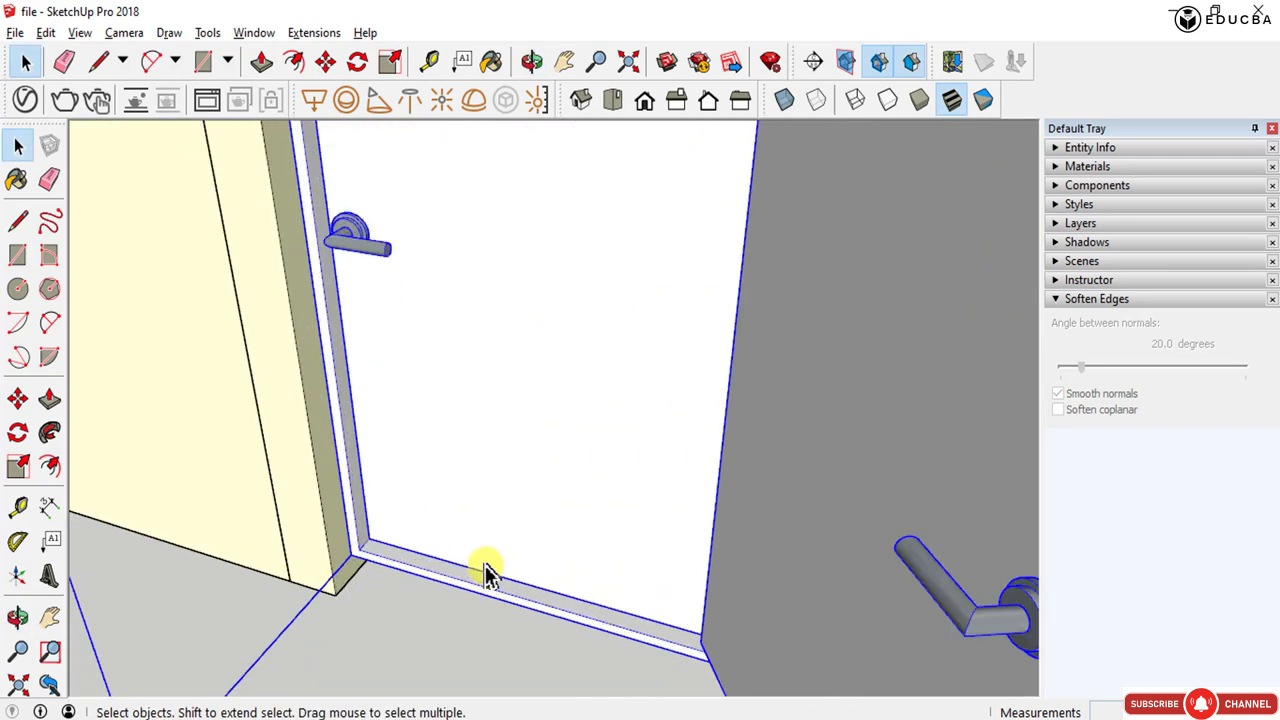
middle_click_drag(486, 571, 485, 542)
scroll(500, 543, "down", 5)
key("s")
scroll(485, 548, "down", 3)
left_click_drag(524, 586, 445, 545)
scroll(520, 480, "down", 3)
key("space")
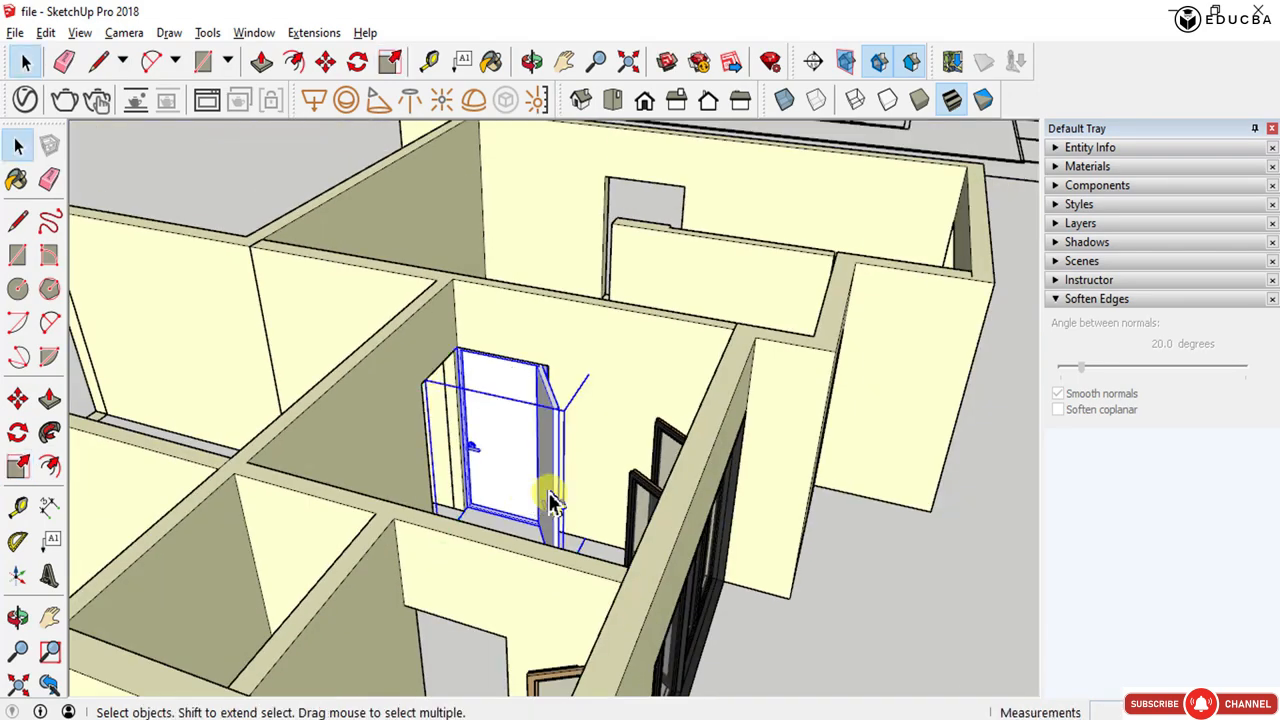
- Draw rectangles across the wall tops to cover the left and right wings of the house with roof faces
scroll(560, 495, "down", 5)
middle_click_drag(580, 486, 376, 516)
scroll(568, 518, "down", 3)
scroll(163, 413, "up", 3)
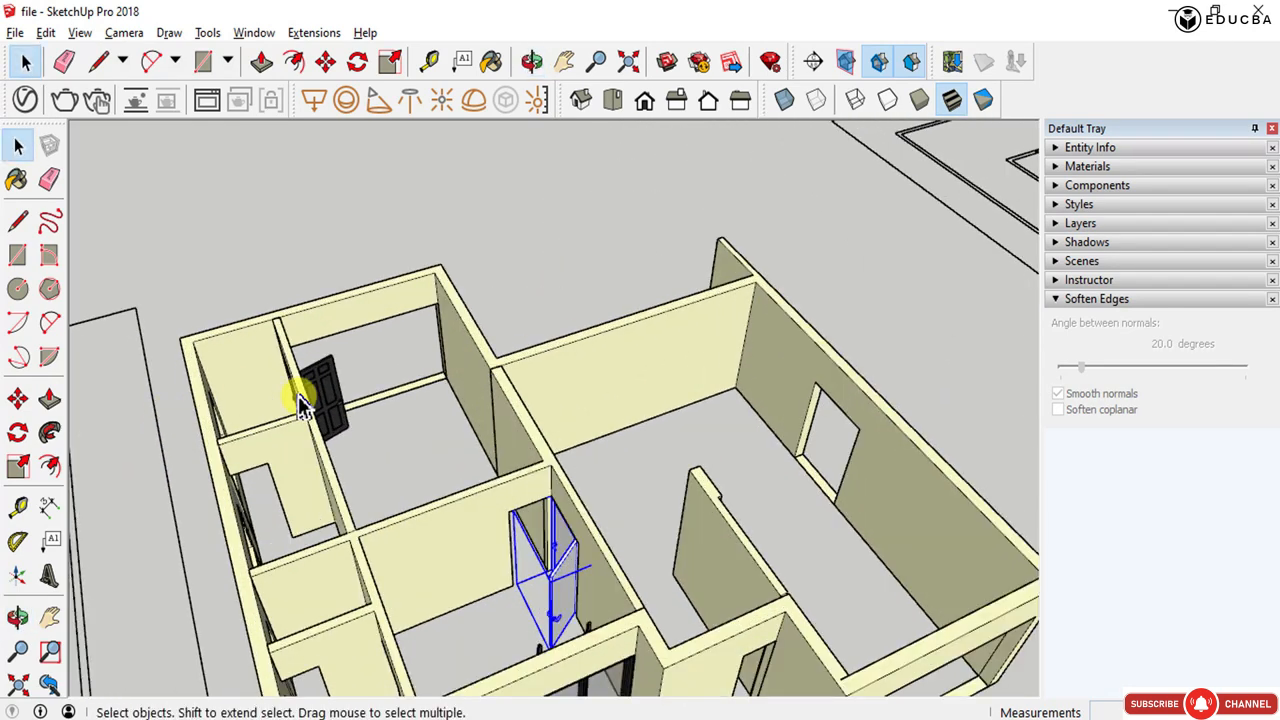
scroll(301, 398, "down", 1)
key("r")
scroll(220, 340, "down", 1)
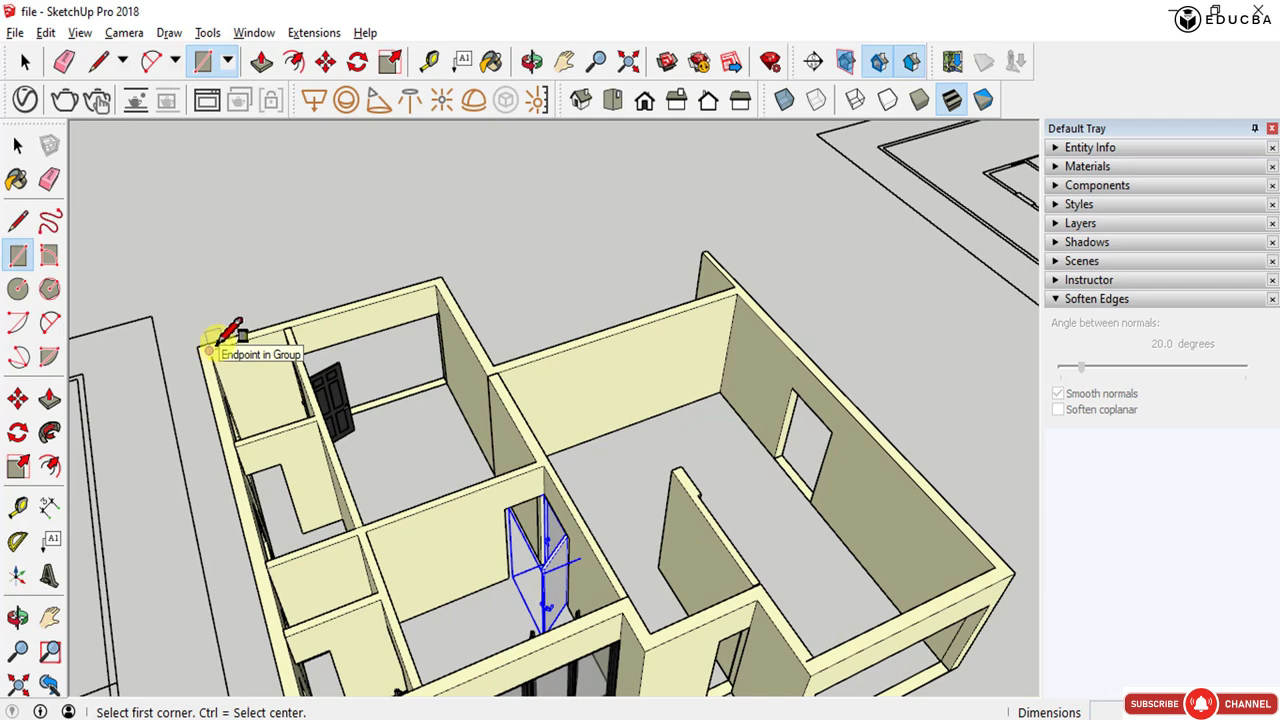
scroll(340, 325, "down", 2)
left_click(238, 343)
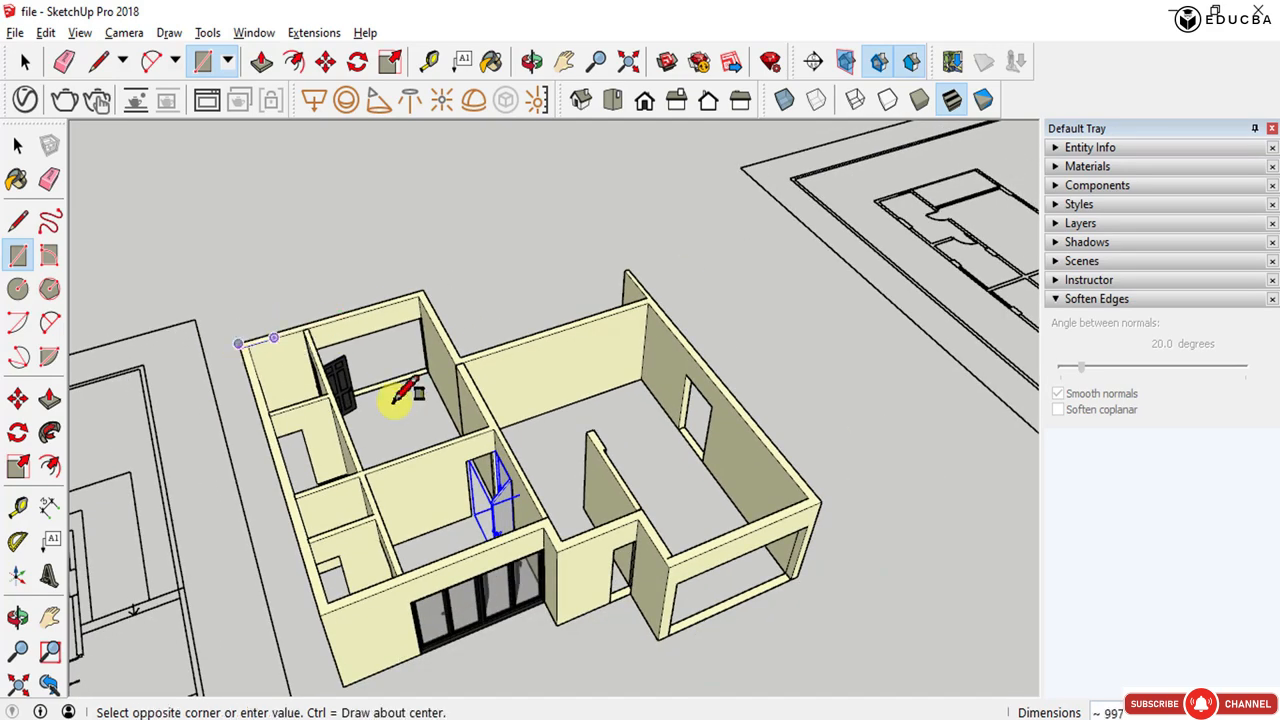
left_click(548, 505)
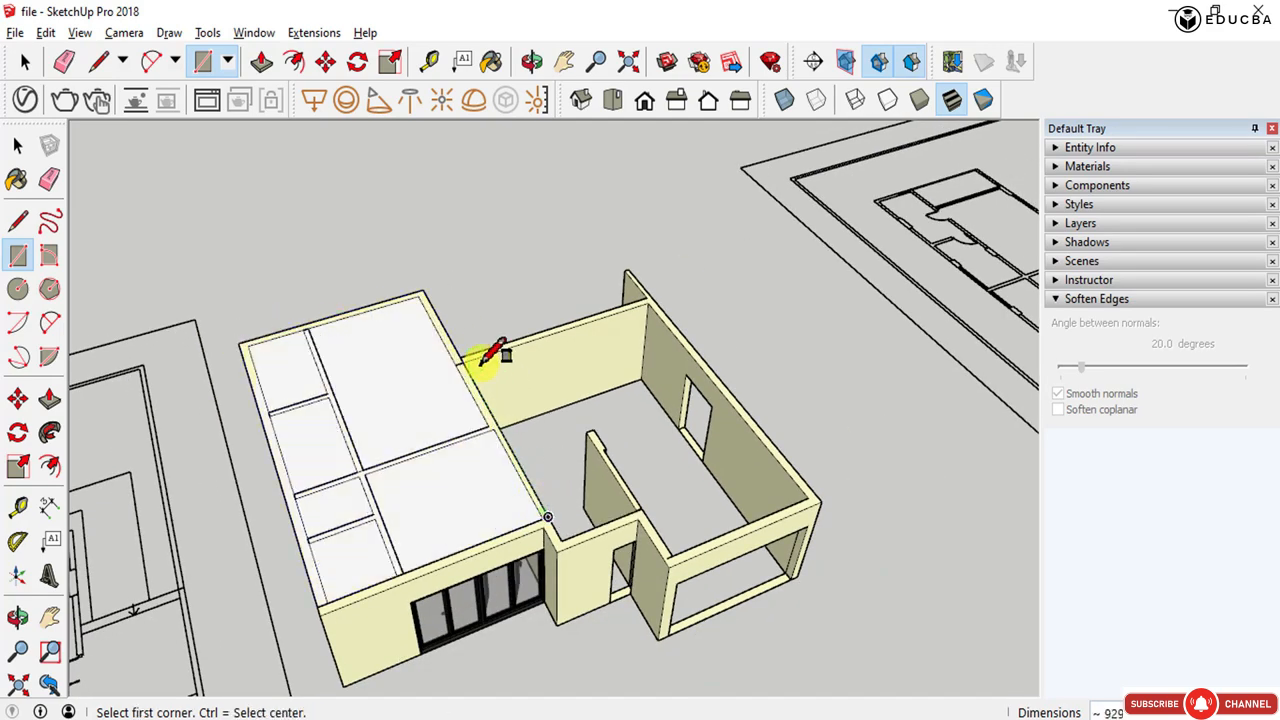
left_click(818, 497)
- Split off the roof area over the entrance recess with a rectangle and erase it
triple_click(620, 565)
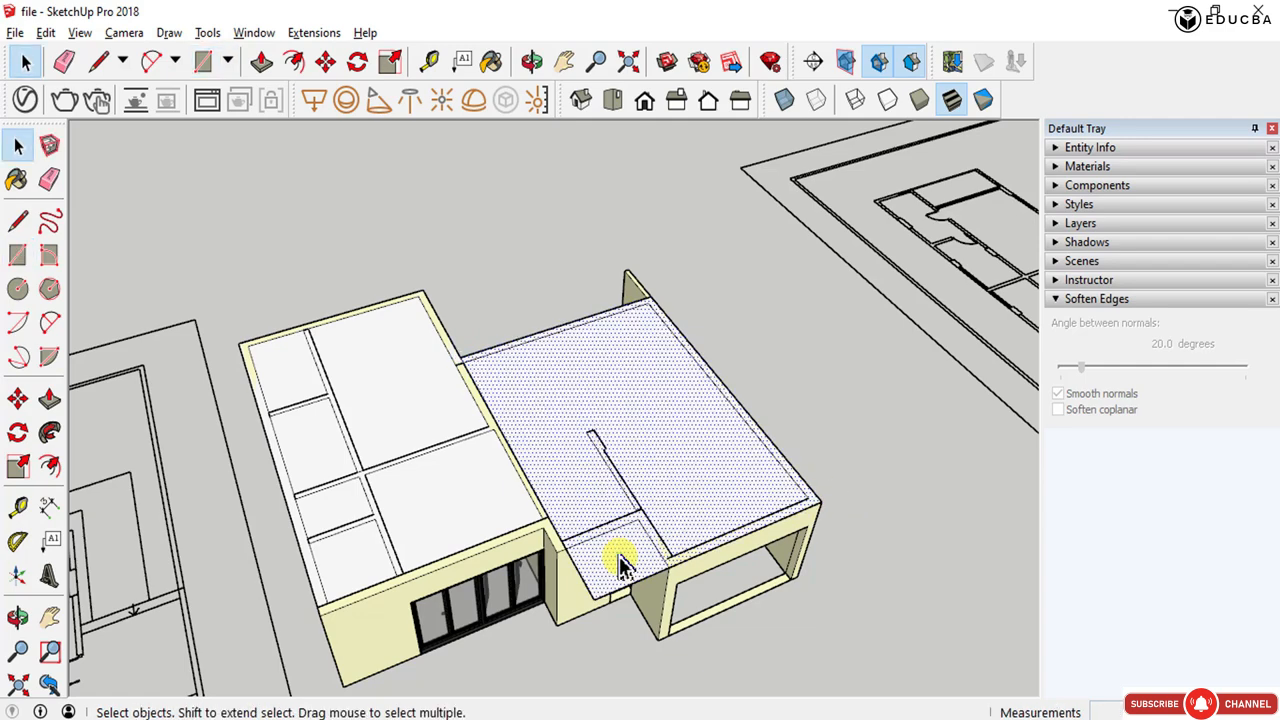
scroll(620, 565, "up", 2)
key("r")
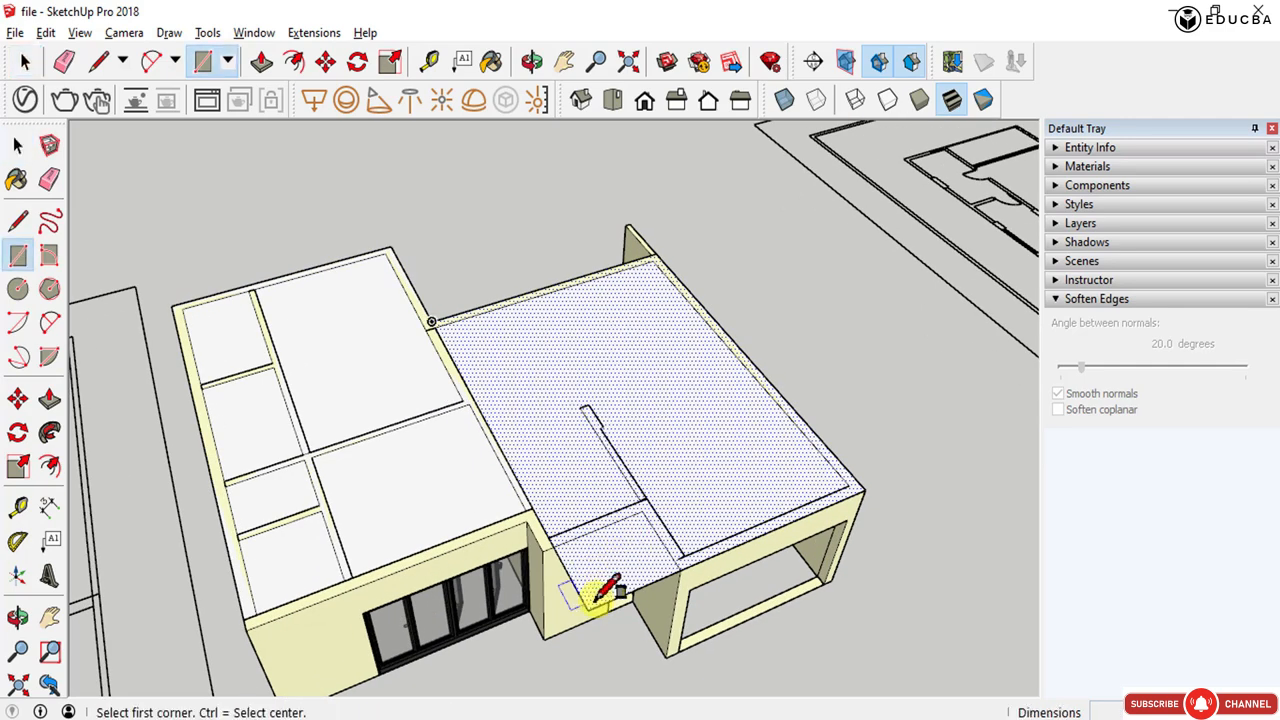
left_click(588, 608)
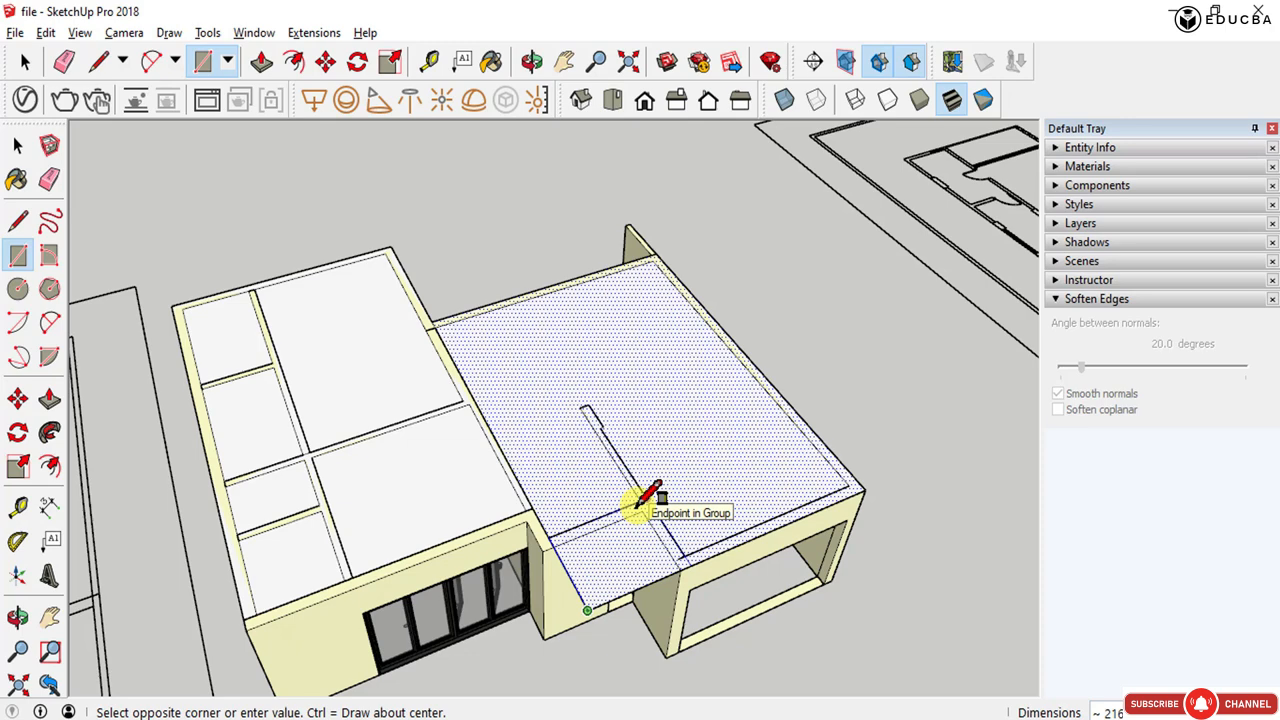
left_click(645, 497)
key("space")
key("e")
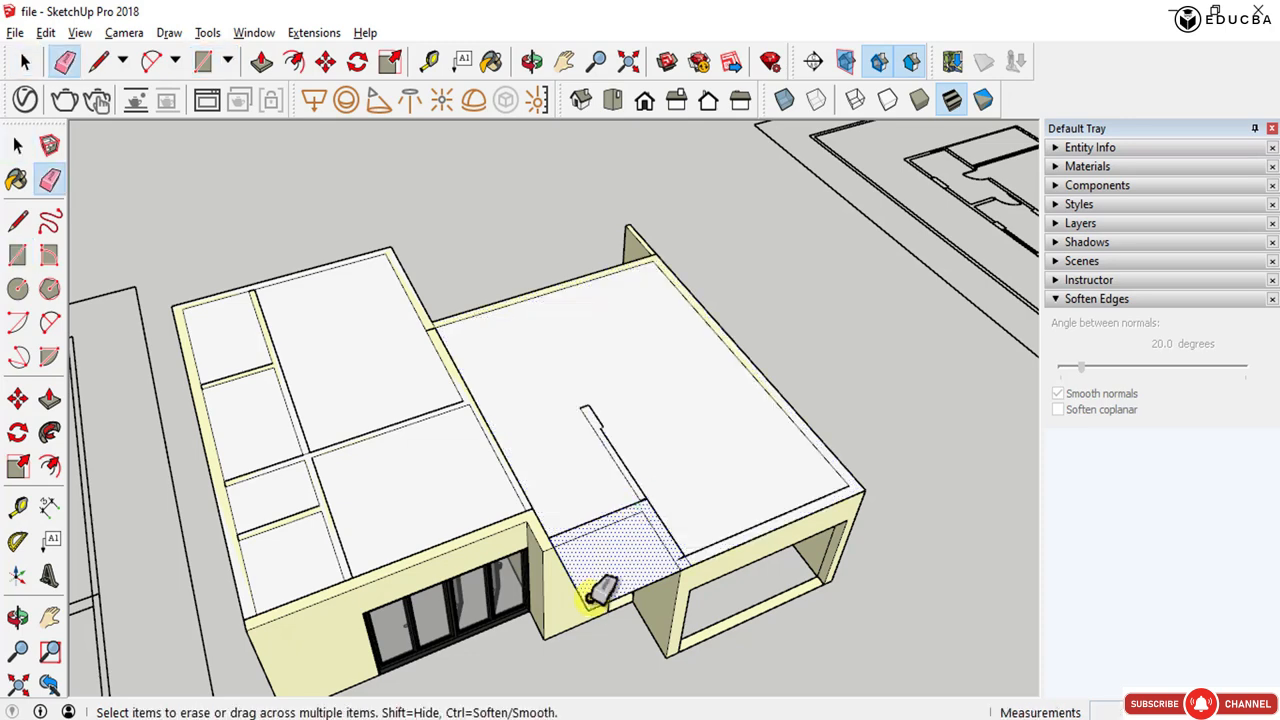
left_click_drag(597, 603, 608, 586)
key("space")
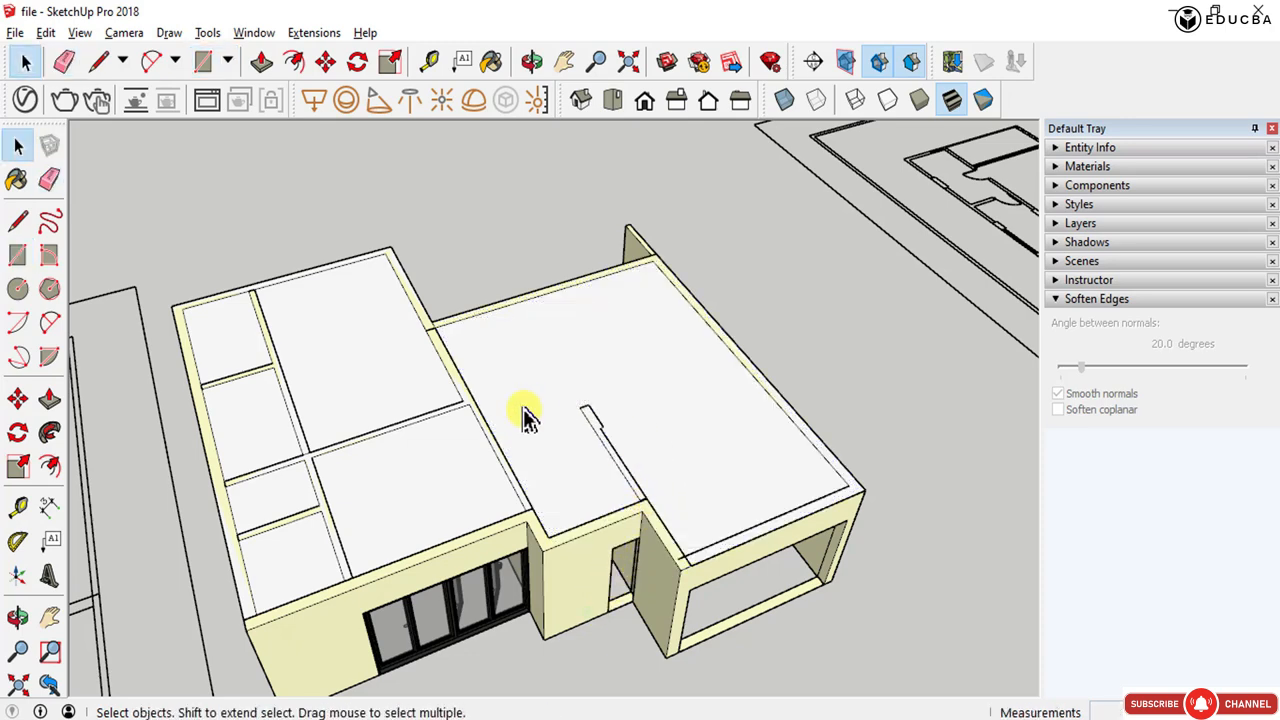
- Select all the roof faces and make them into a group
left_click(527, 417)
left_click(352, 383, "shift")
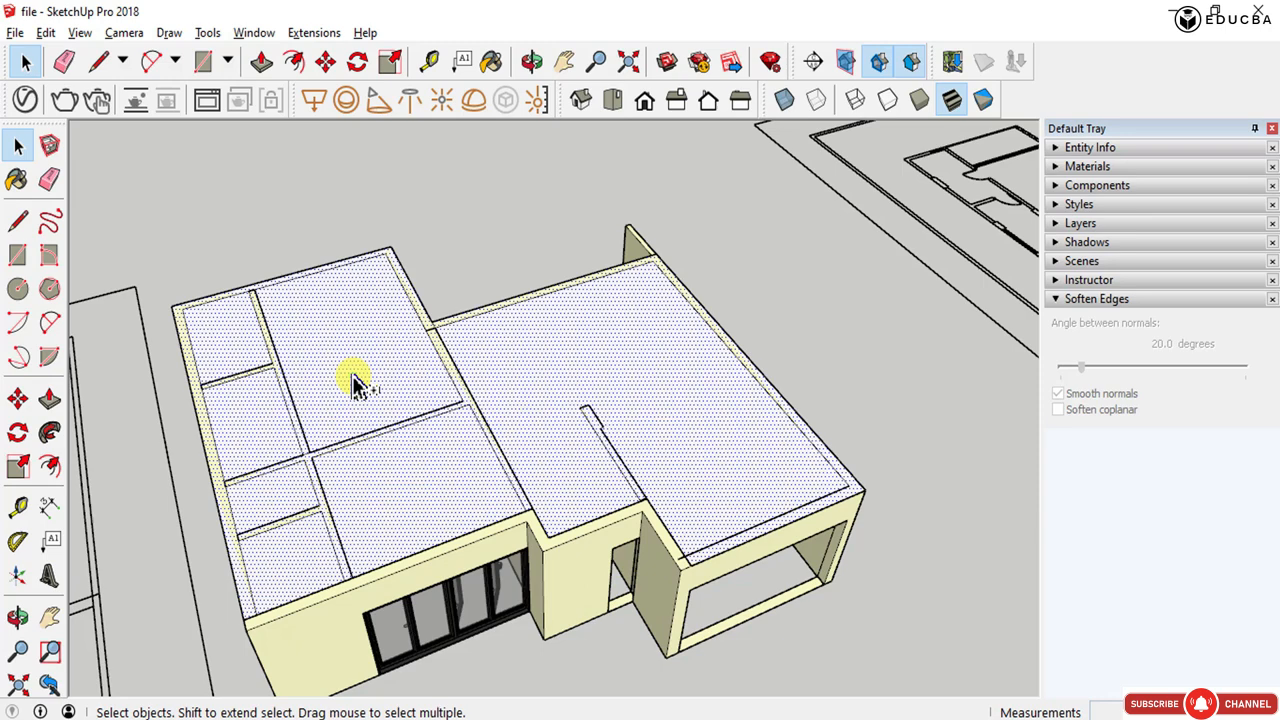
right_click(530, 352)
left_click(655, 530)
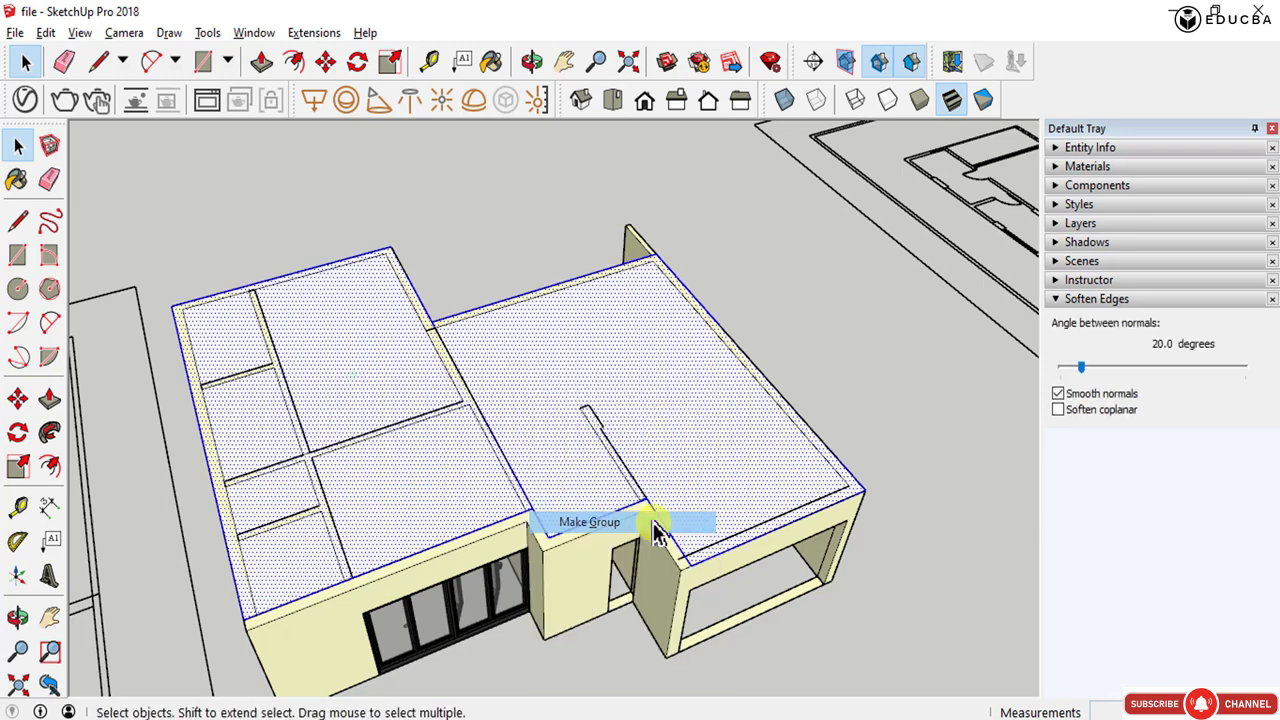
- Open the roof group and examine its faces from a closer view
double_click(526, 369)
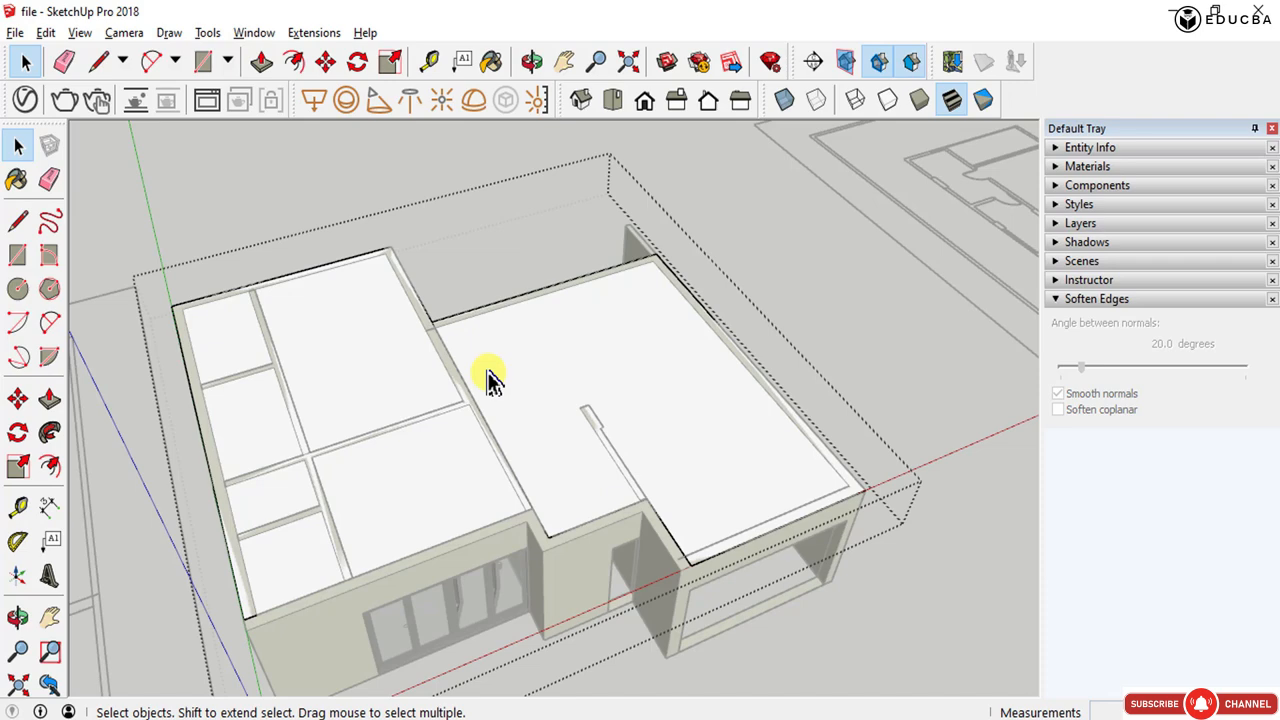
key("e")
key("space")
key("ctrl+a")
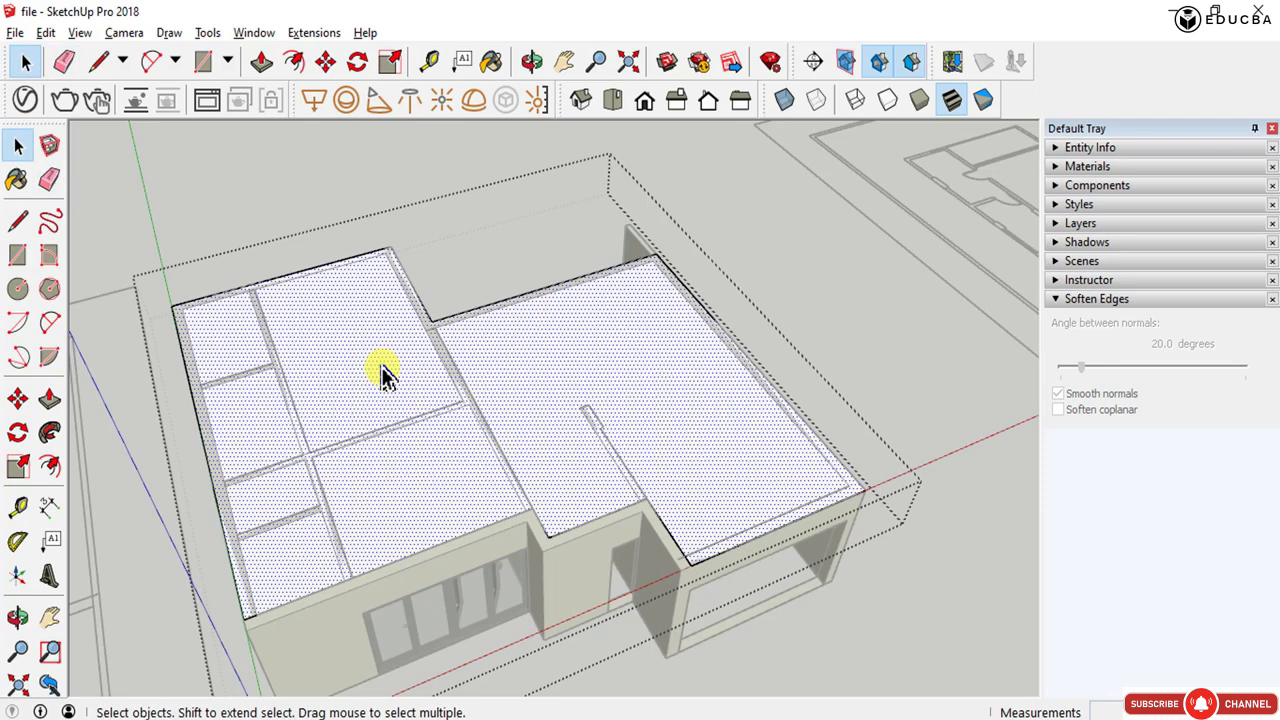
key("Escape")
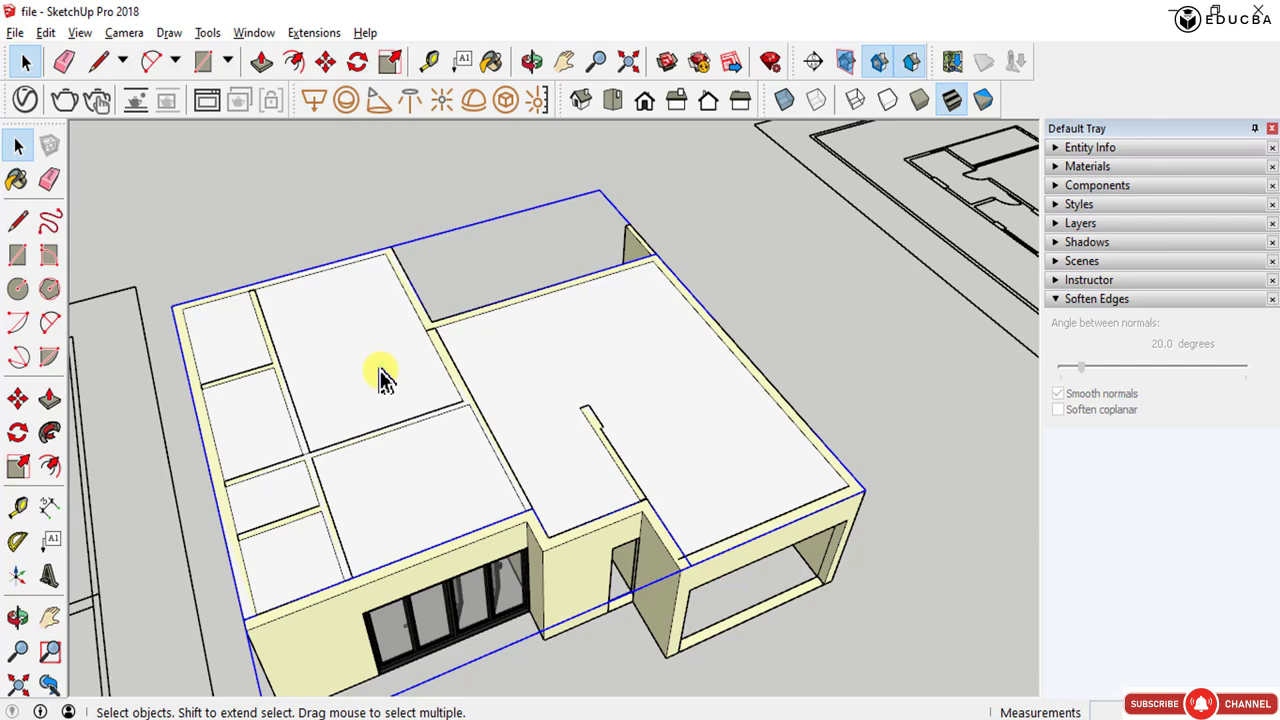
middle_click_drag(383, 376, 443, 300)
scroll(420, 235, "up", 2)
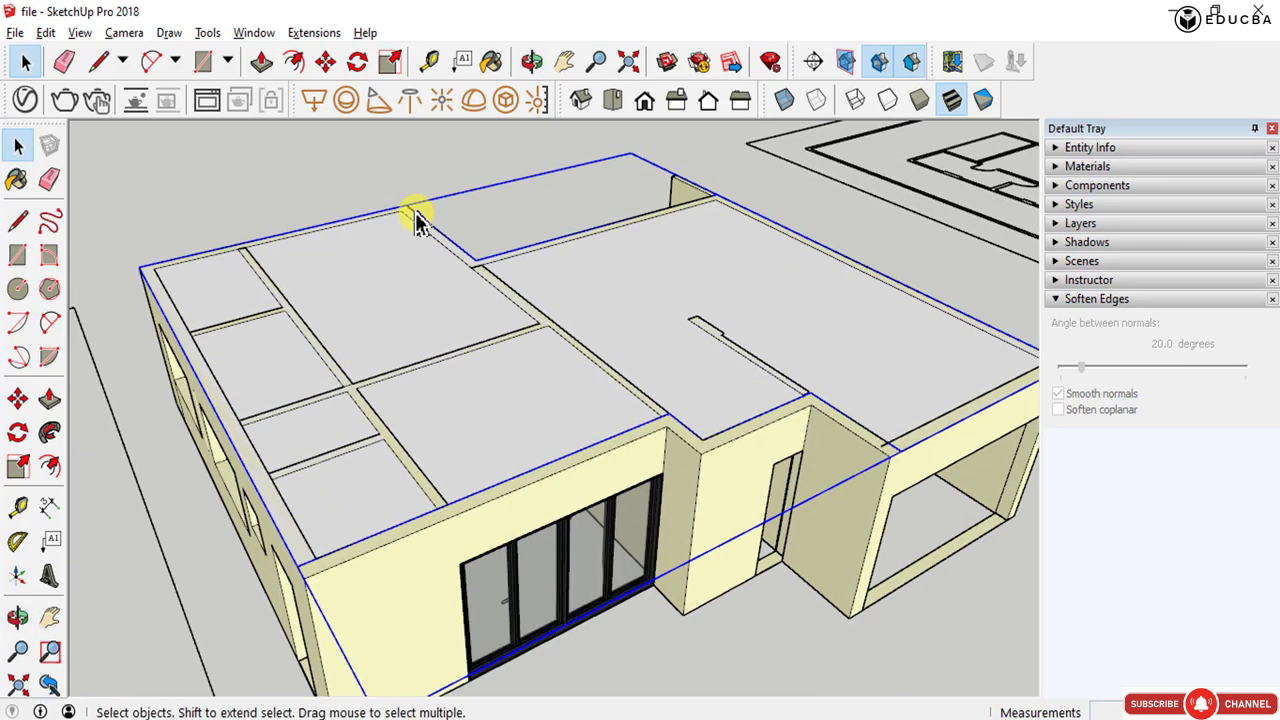
middle_click_drag(320, 278, 320, 300)
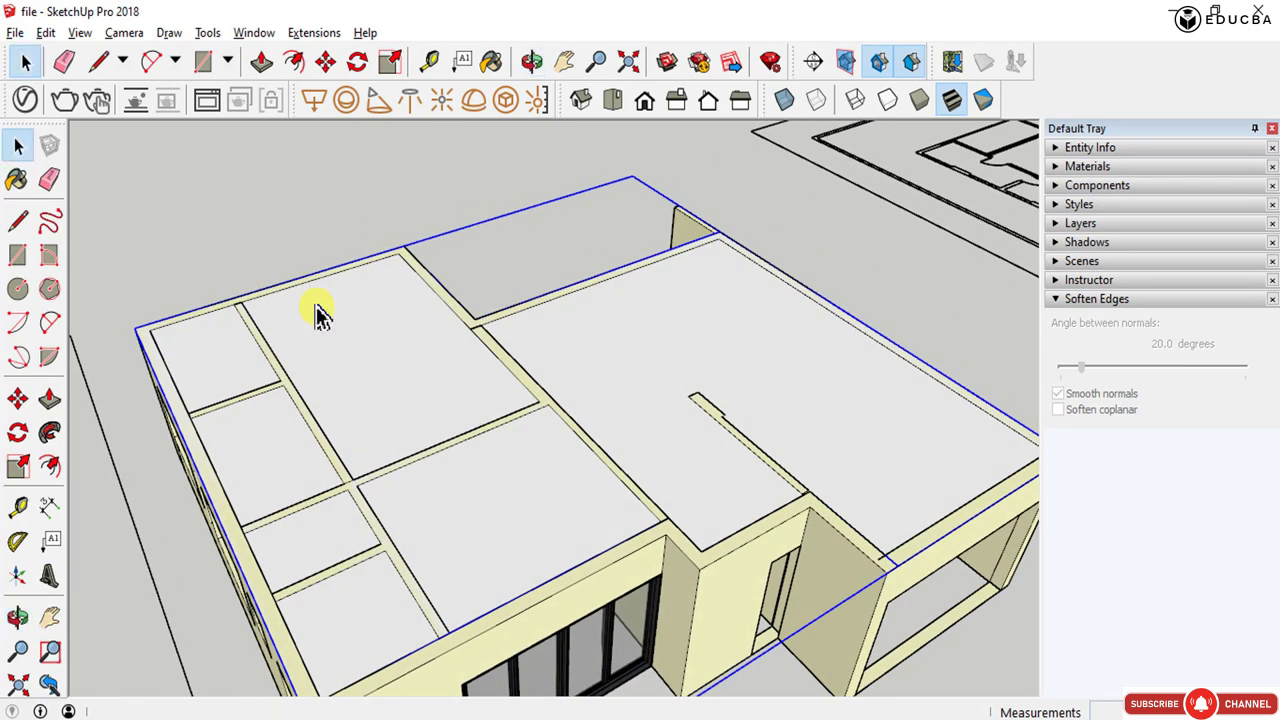
scroll(320, 314, "down", 2)
double_click(325, 366)
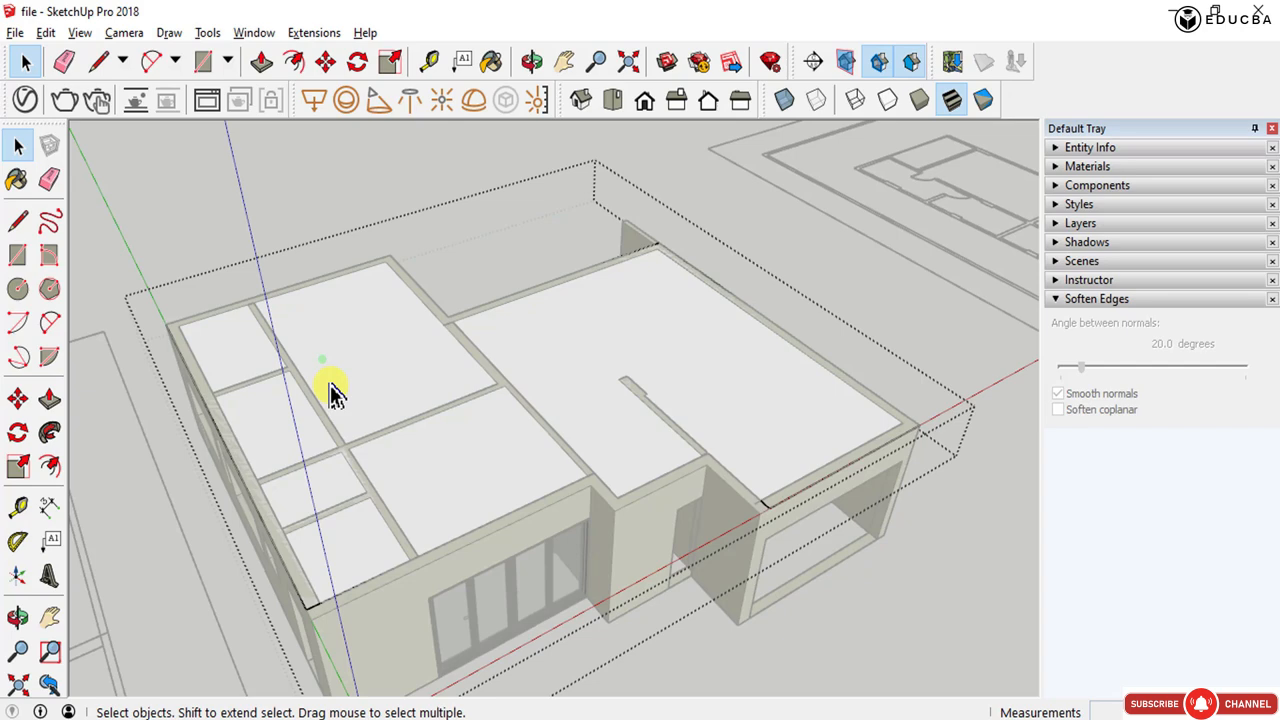
- Inside the roof group, draw a line from the back wall edge down to the front wall across the left wing
key("l")
left_click(247, 303)
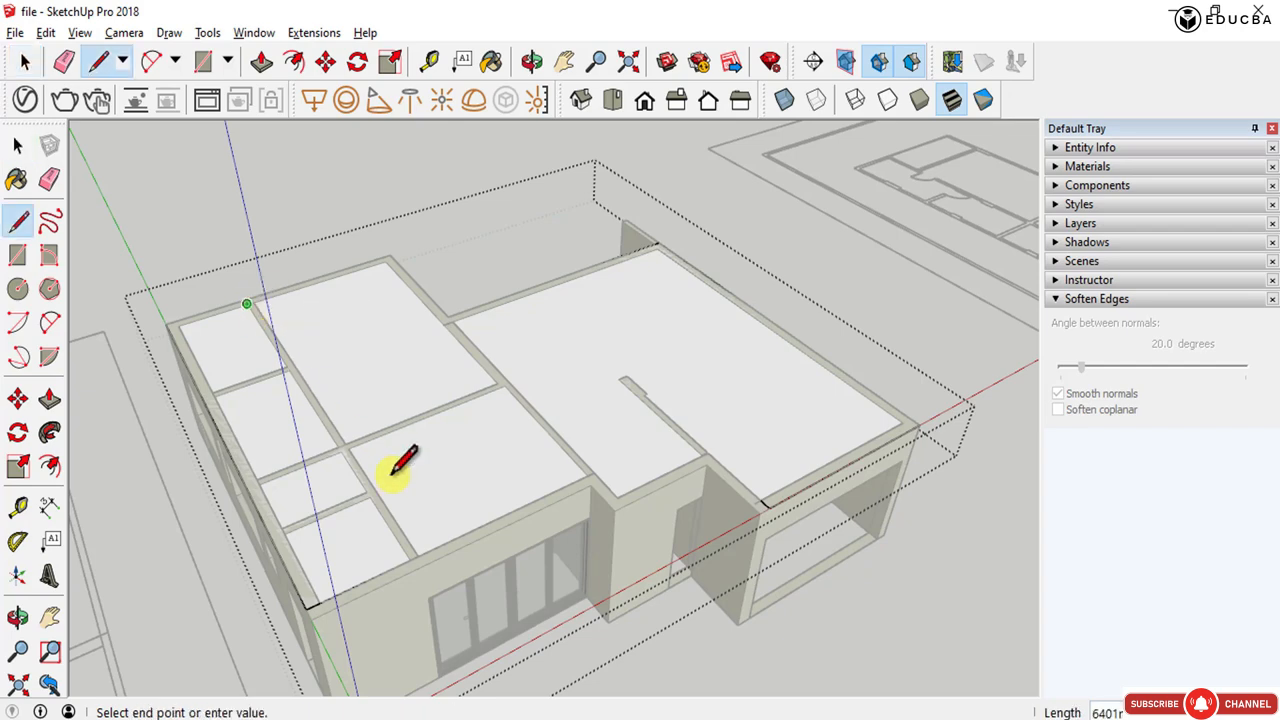
left_click(411, 560)
key("space")
left_click(362, 539)
- Draw rectangles over the left wing's roof sections inside the group
key("r")
left_click(247, 303)
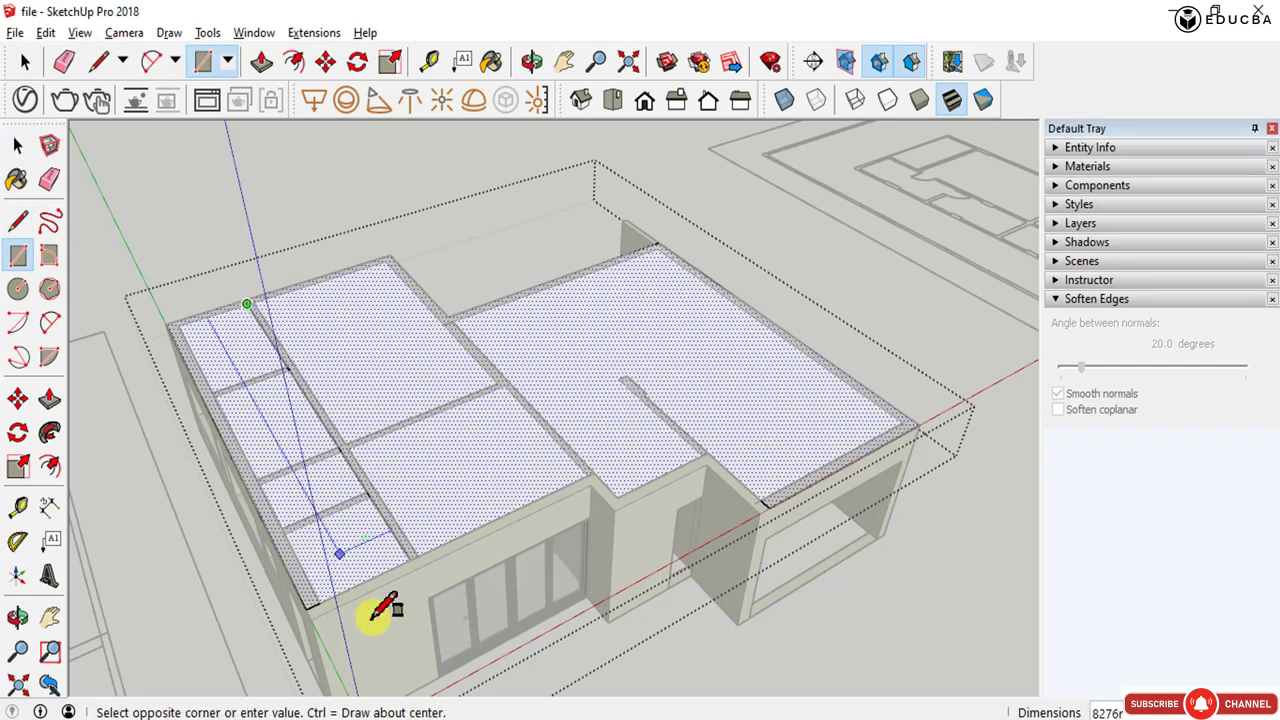
left_click(306, 604)
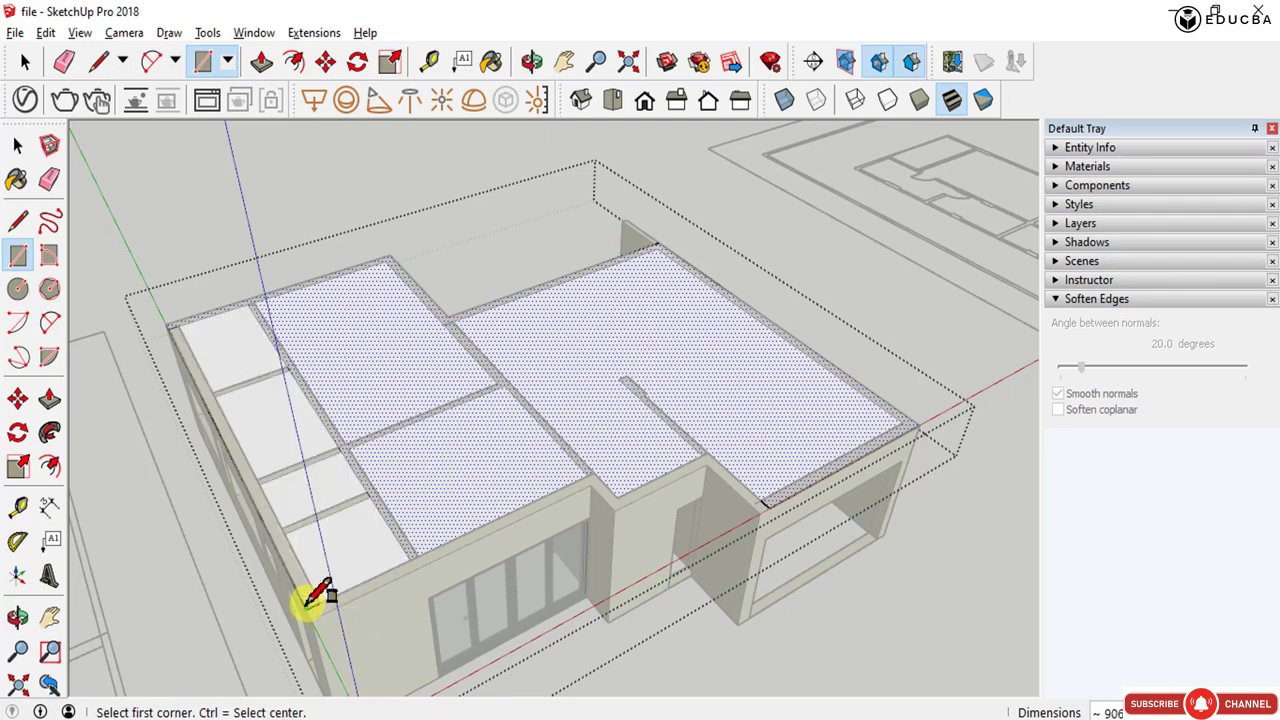
left_click(252, 303)
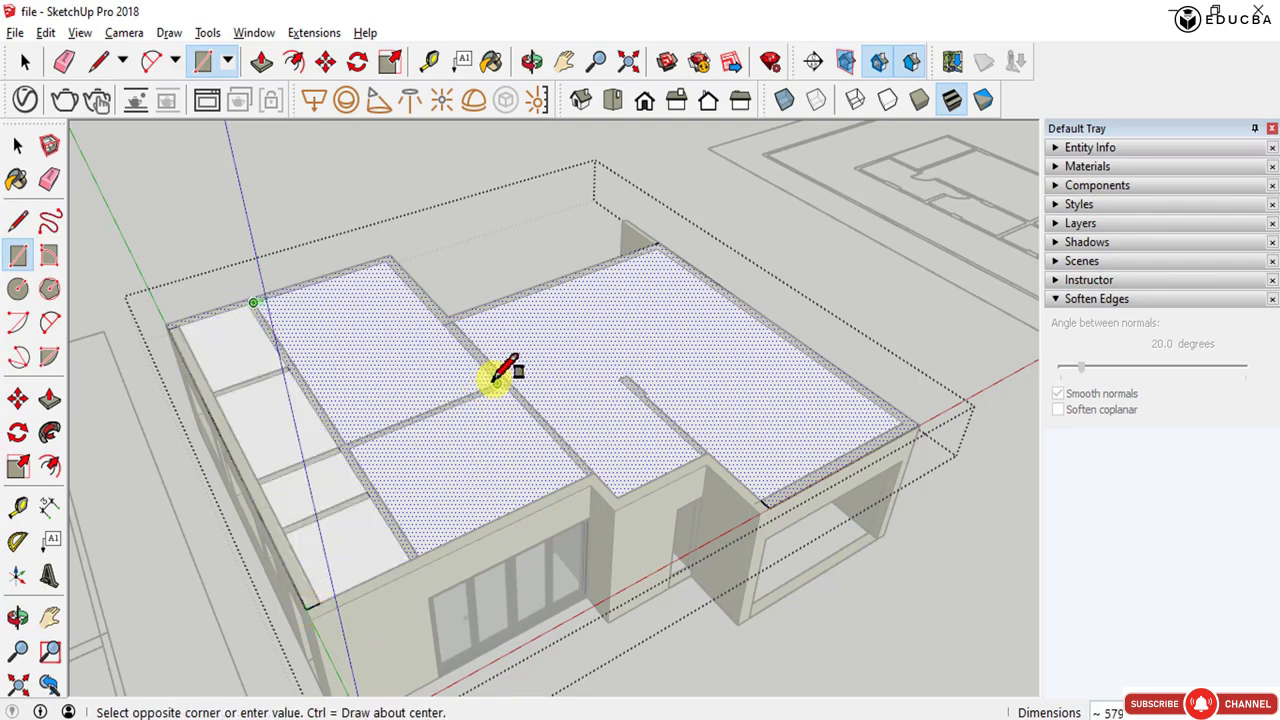
left_click(491, 378)
- Inside the roof group, draw rectangles over the remaining left-wing roof section and a strip of the right wing
left_click(348, 448)
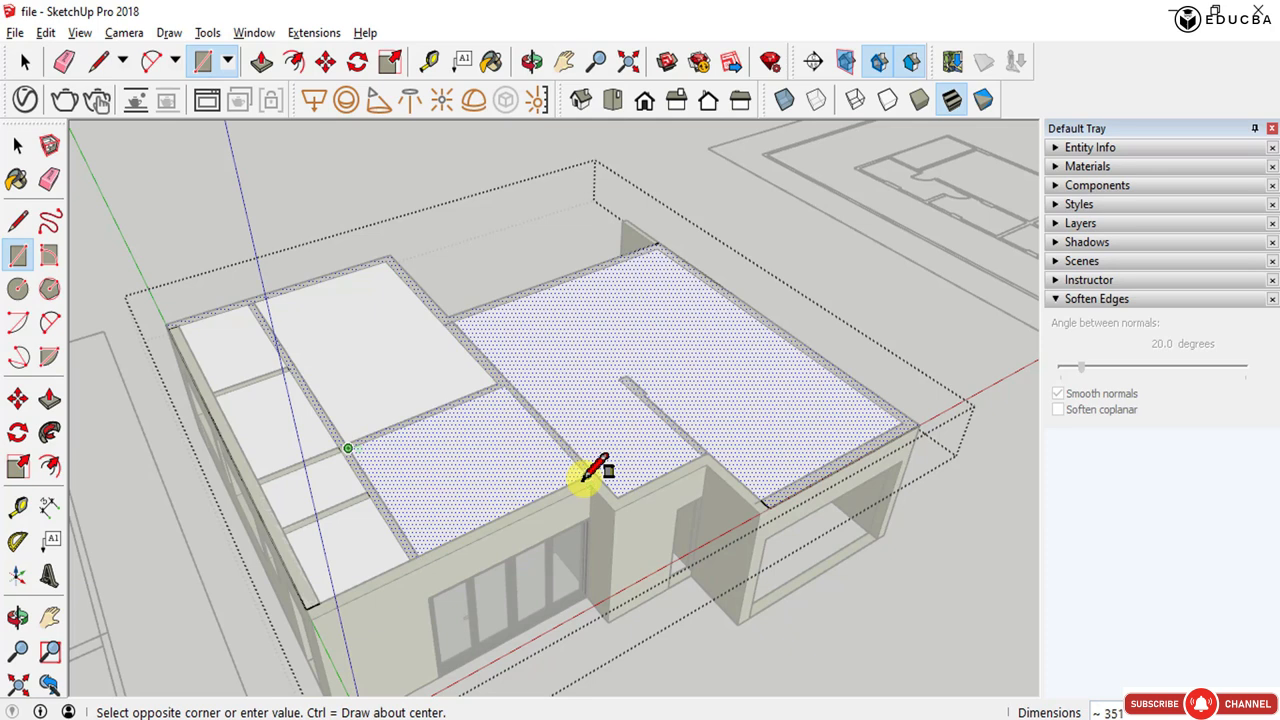
left_click(583, 480)
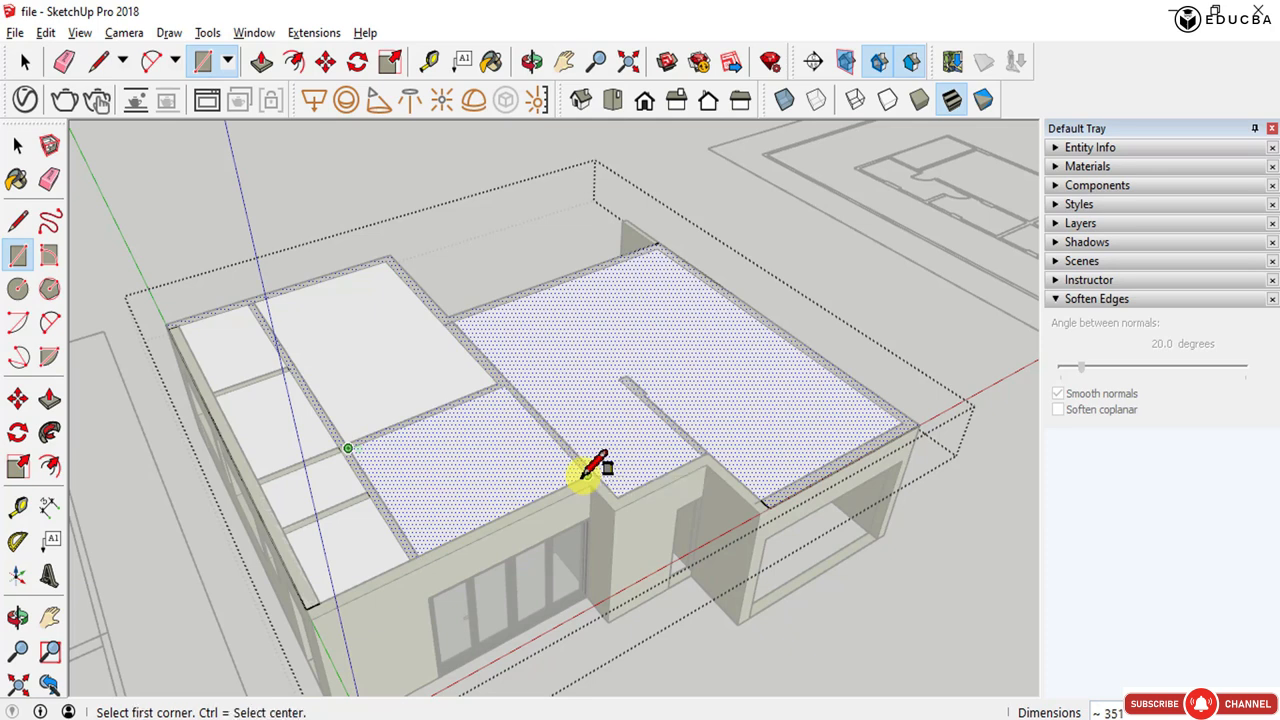
left_click(452, 321)
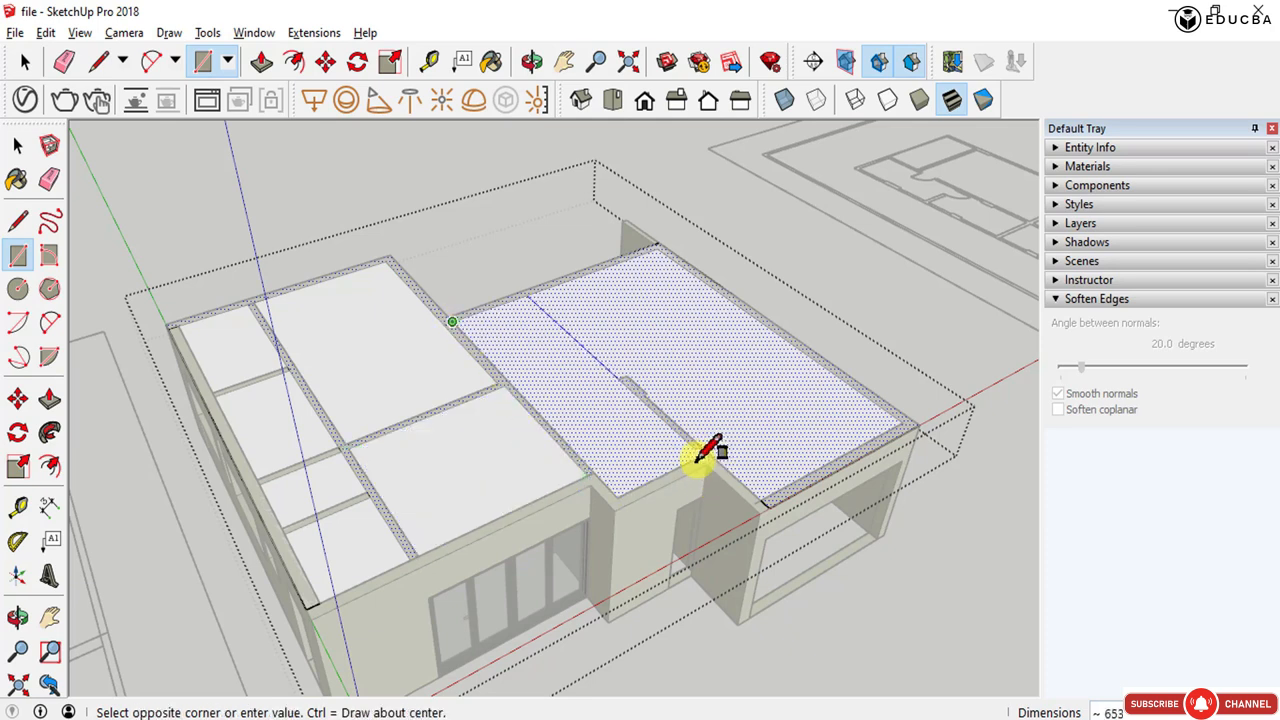
left_click(697, 455)
key("space")
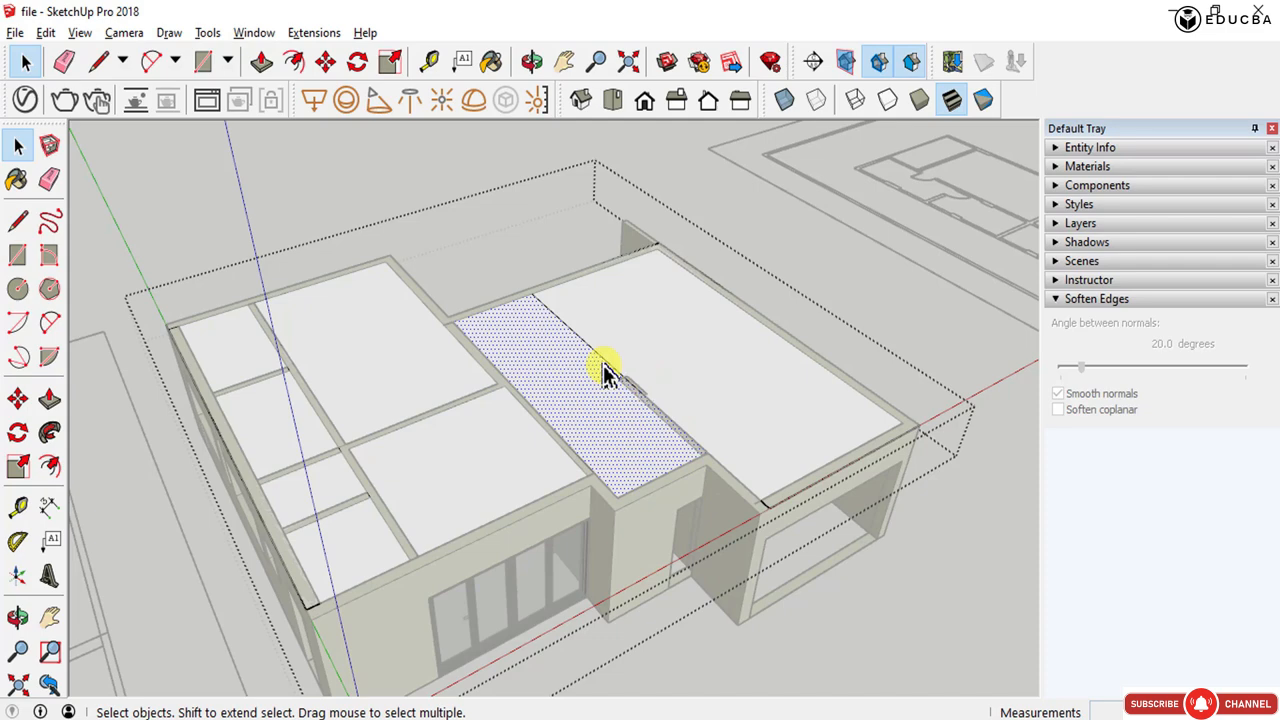
- Leave the group and move the whole roof group about 3000 mm along the blue axis, clear of the walls
key("Escape")
left_click(318, 348)
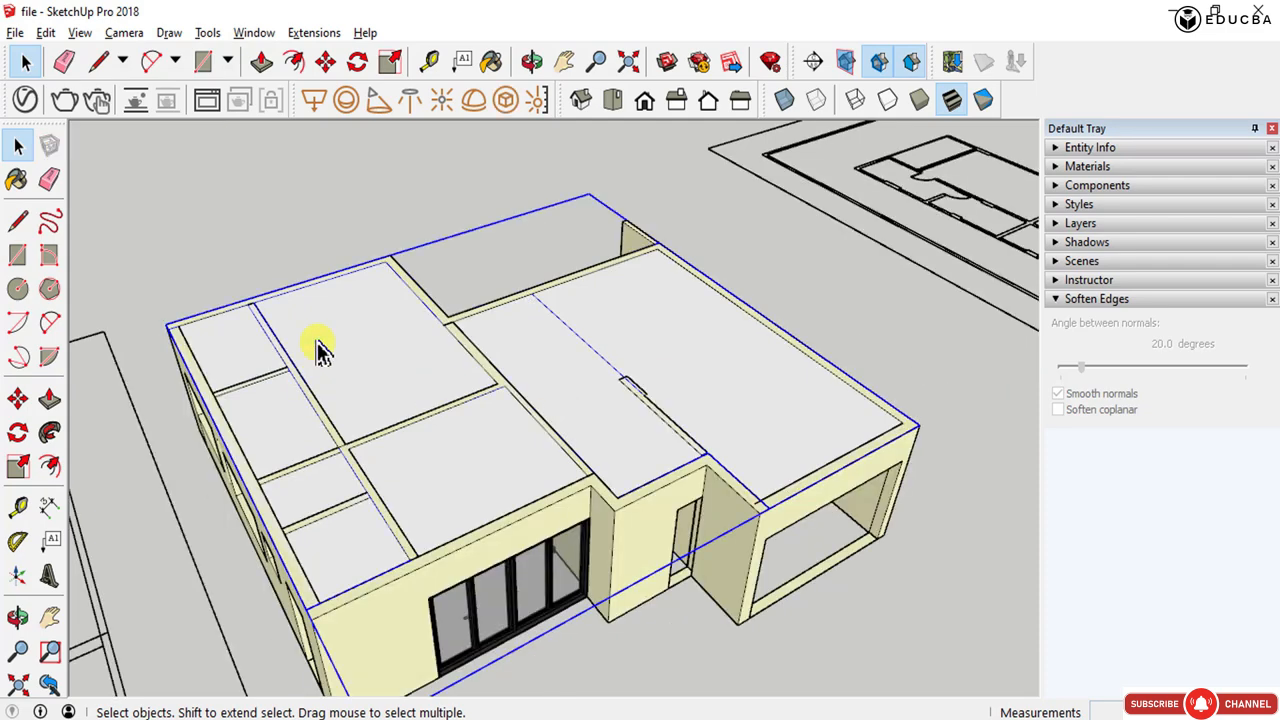
key("m")
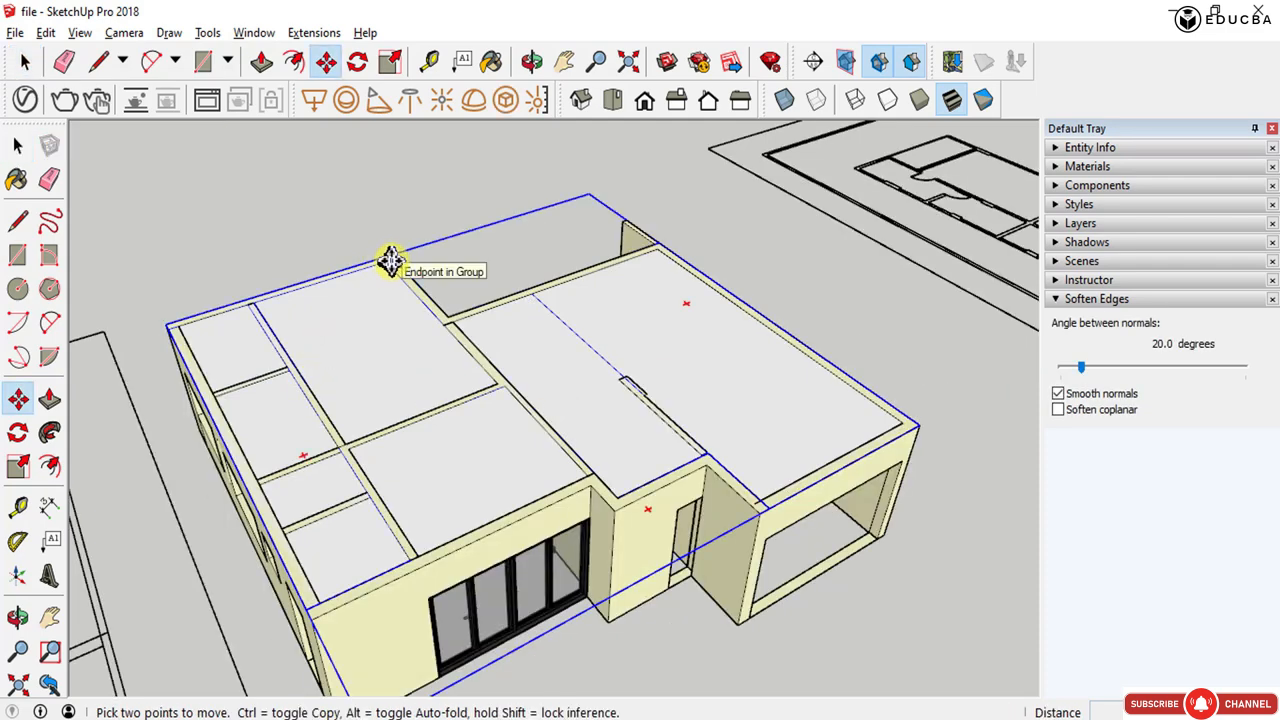
left_click(388, 258)
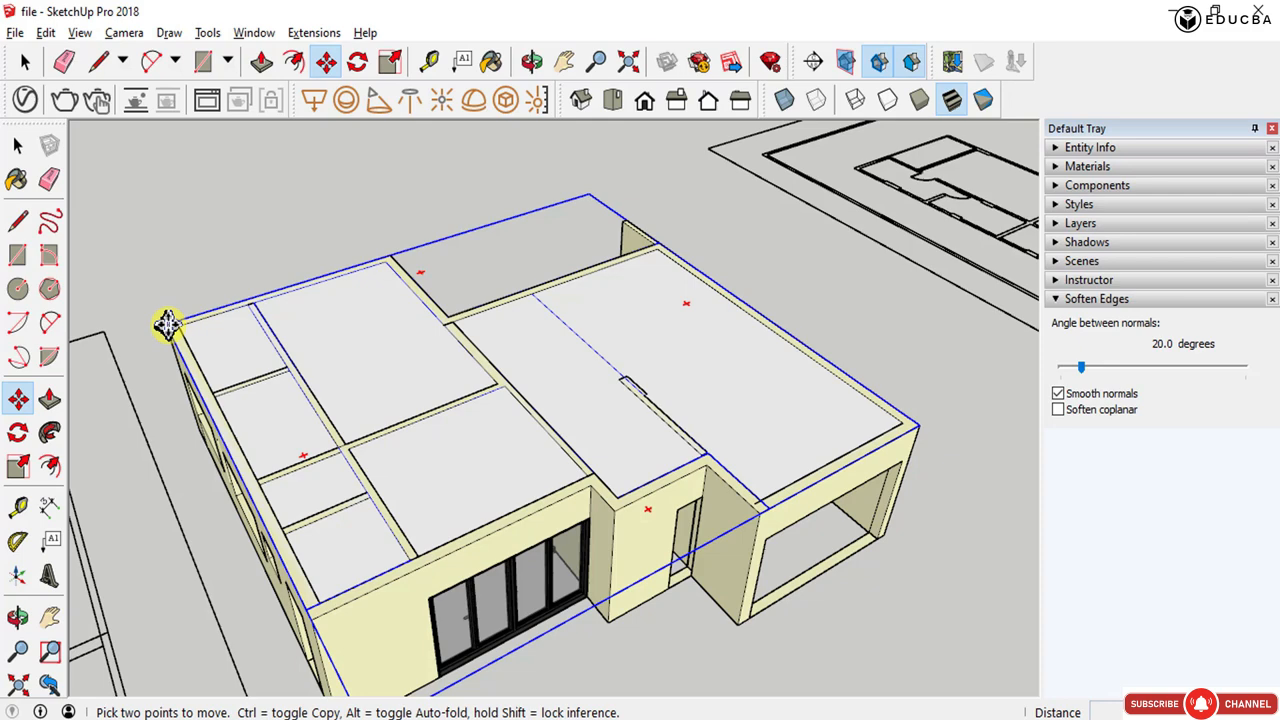
left_click(167, 323)
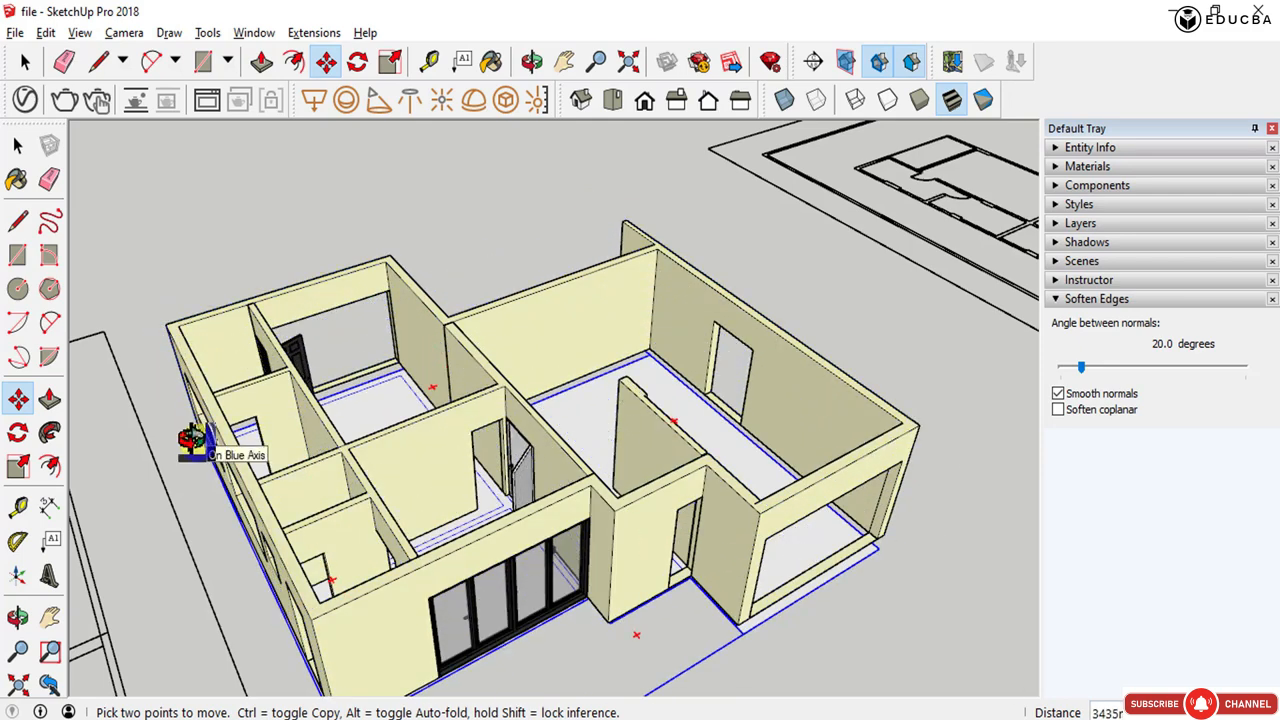
middle_click_drag(194, 443, 414, 446)
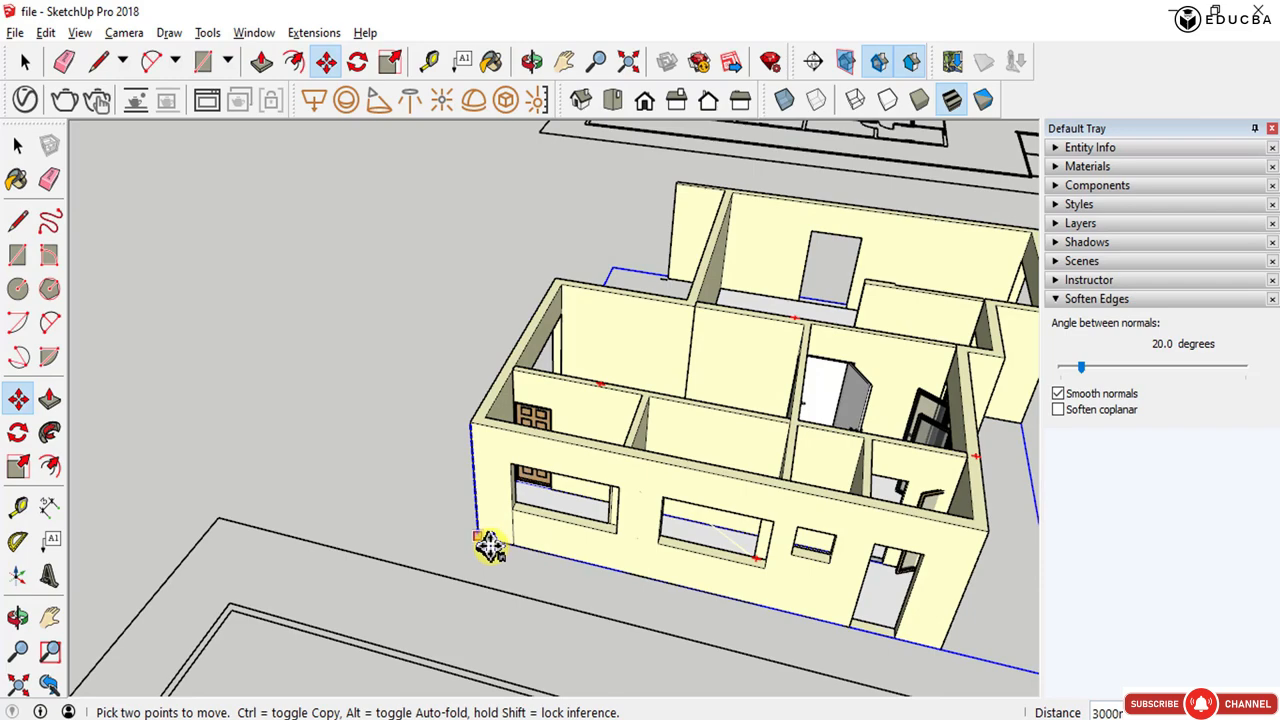
middle_click_drag(560, 497, 408, 543)
key("space")
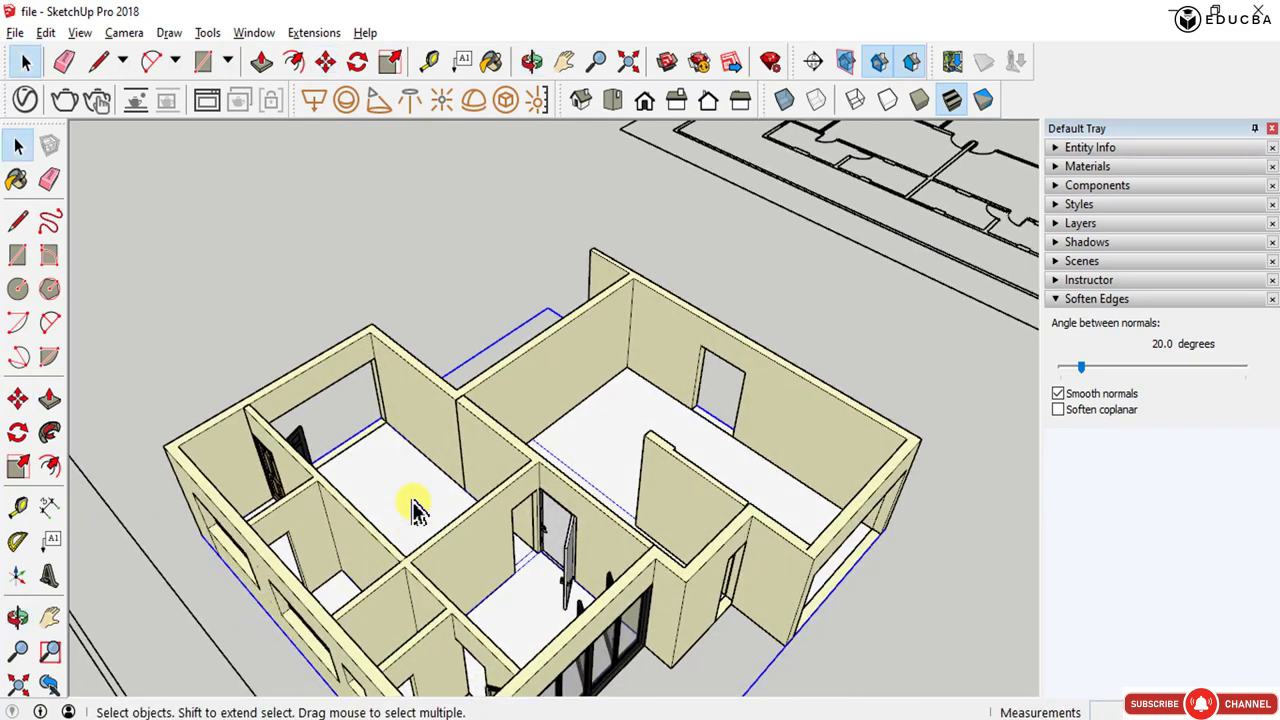
- Orbit and zoom around the house to examine the rooms without the roof
scroll(415, 505, "down", 6)
scroll(471, 537, "up", 8)
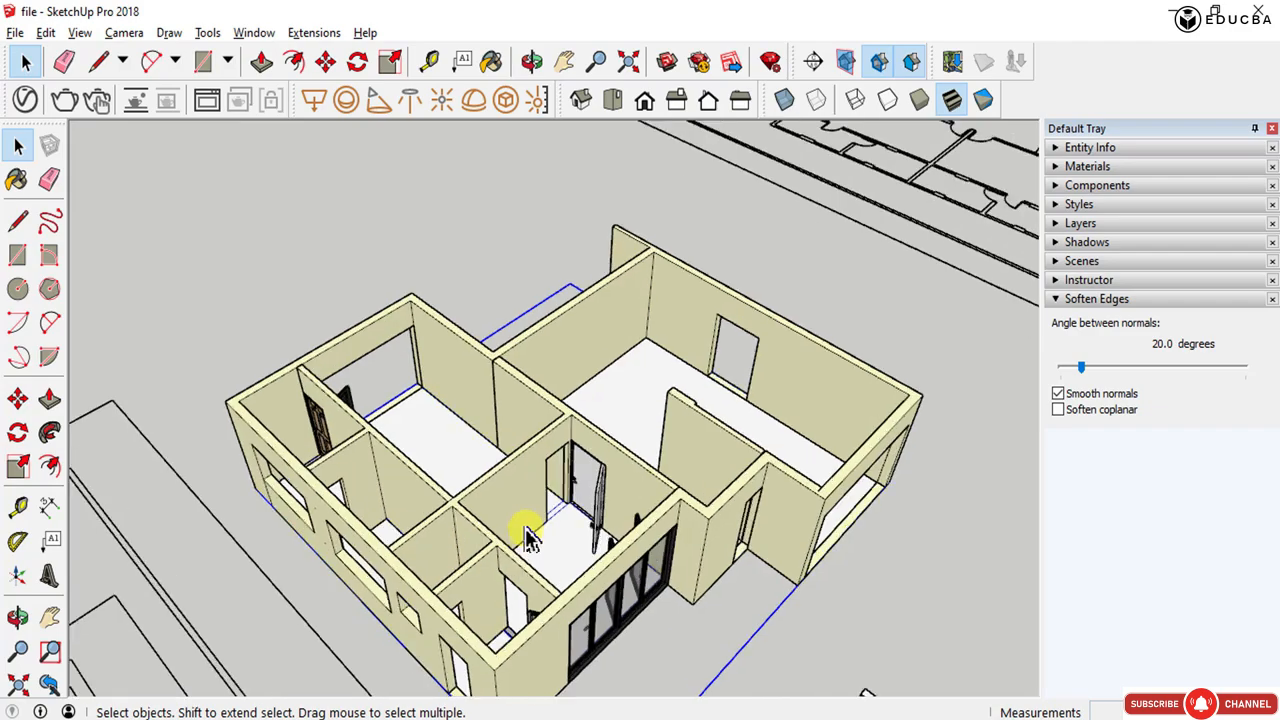
middle_click_drag(529, 529, 662, 440)
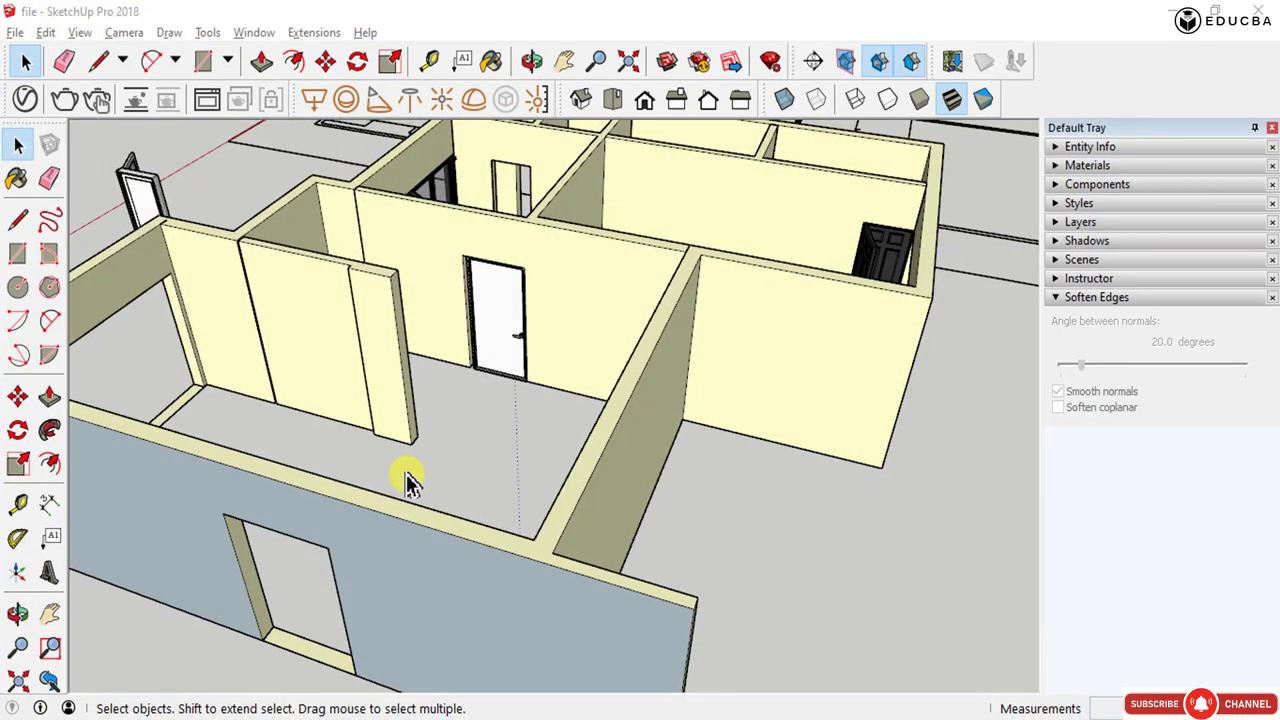
middle_click_drag(406, 474, 741, 447)
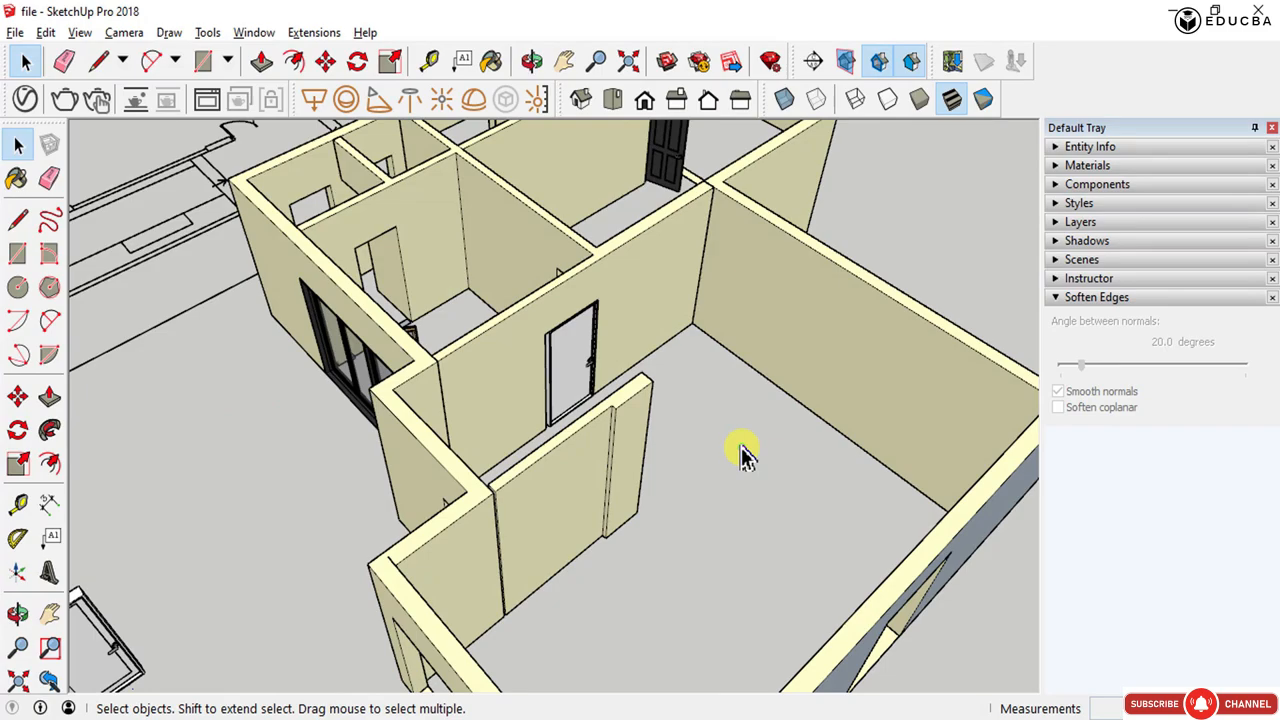
scroll(571, 514, "down", 6)
middle_click_drag(571, 551, 423, 534)
scroll(423, 534, "up", 3)
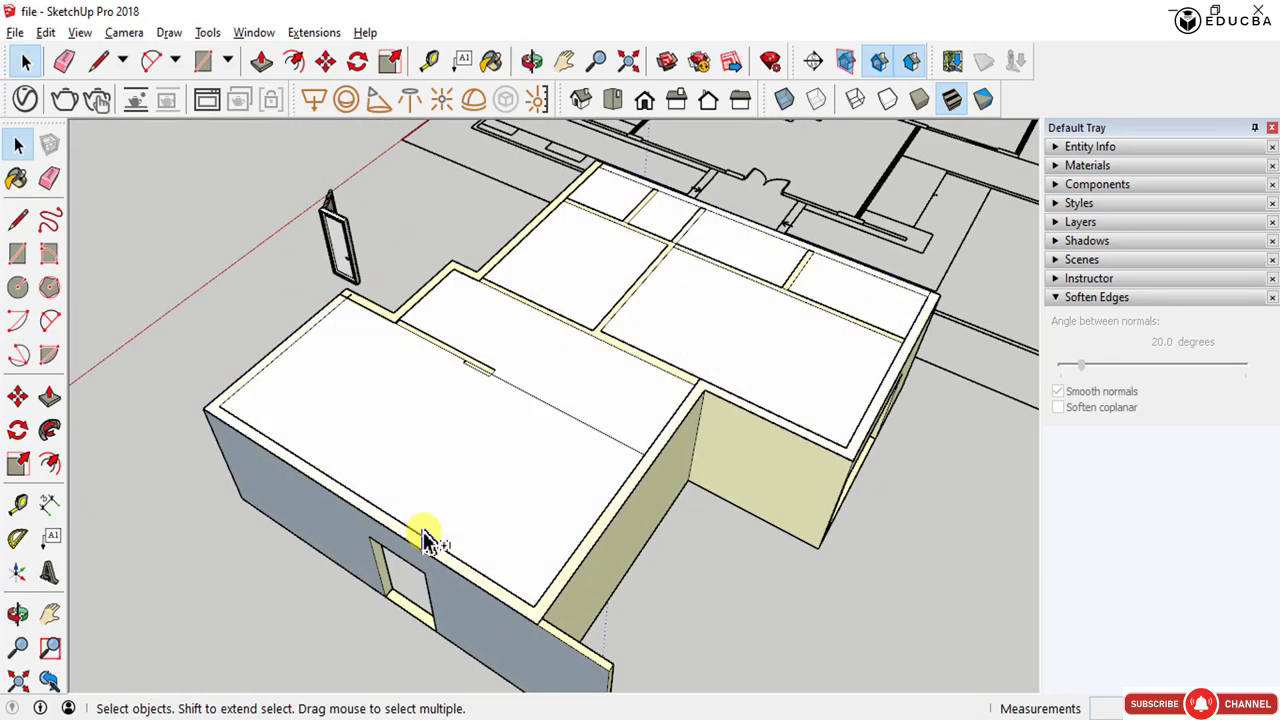
scroll(540, 530, "up", 3)
- Select the roof group again and move it about 3000 mm along the blue axis out of the way
left_click(540, 530)
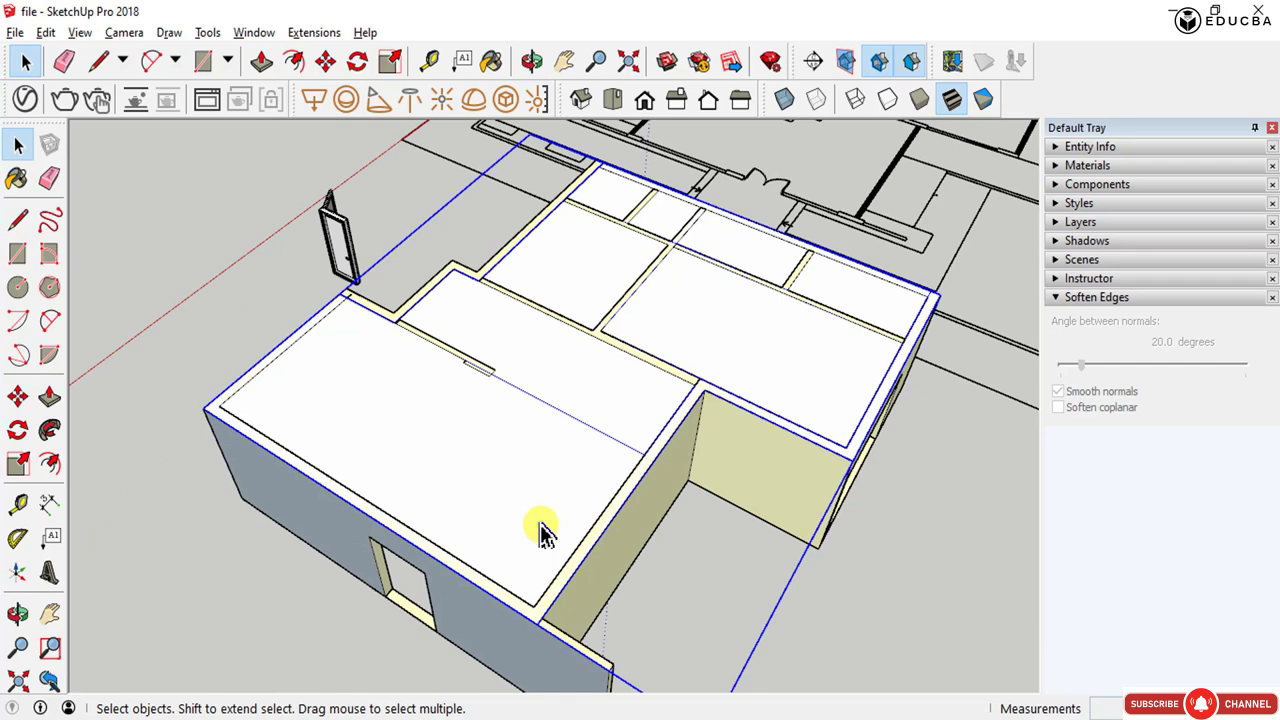
key("p")
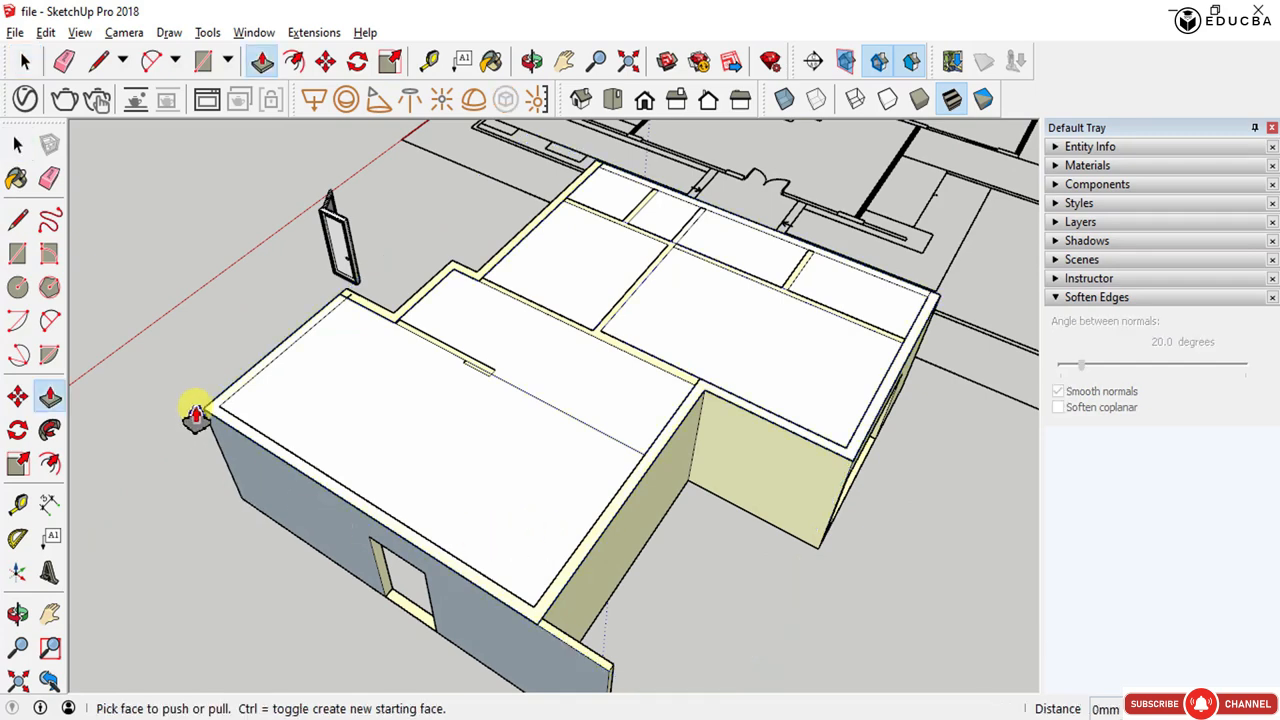
key("m")
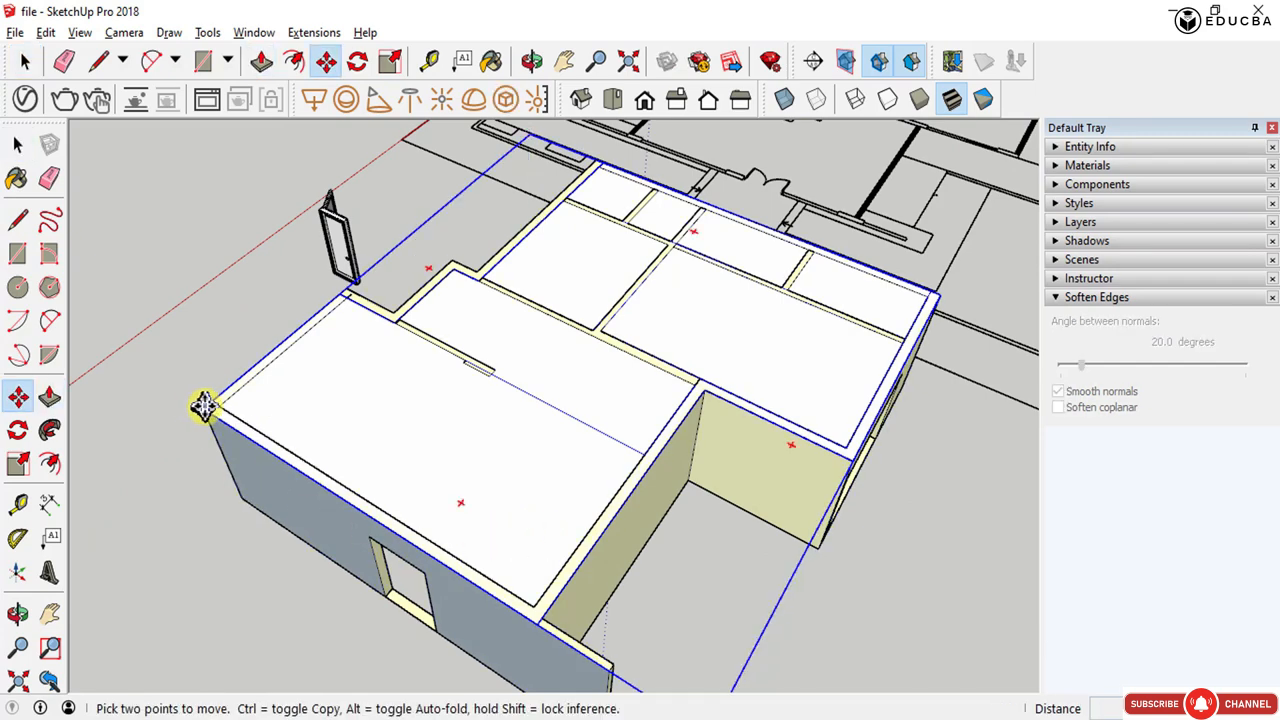
left_click(203, 406)
left_click(240, 501)
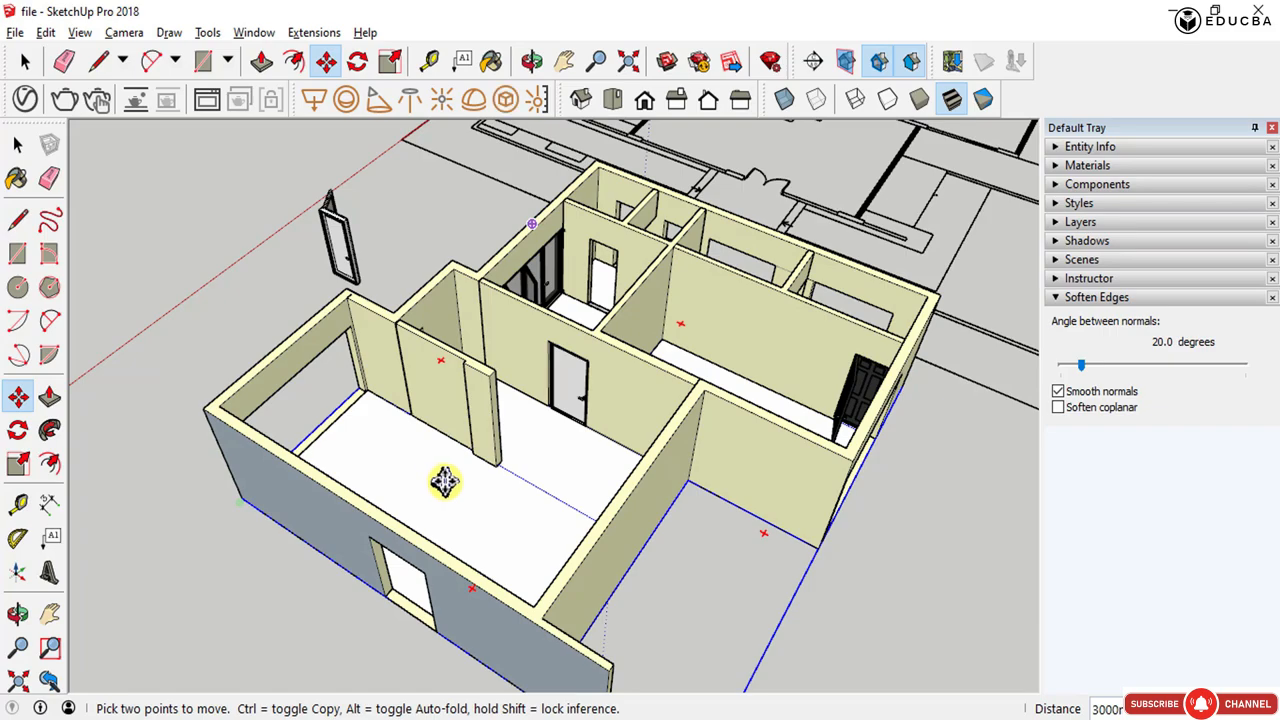
mouse_move(444, 481)
middle_mouse_down()
mouse_move(443, 366)
mouse_move(763, 477)
mouse_move(471, 543)
mouse_move(596, 520)
middle_mouse_up()
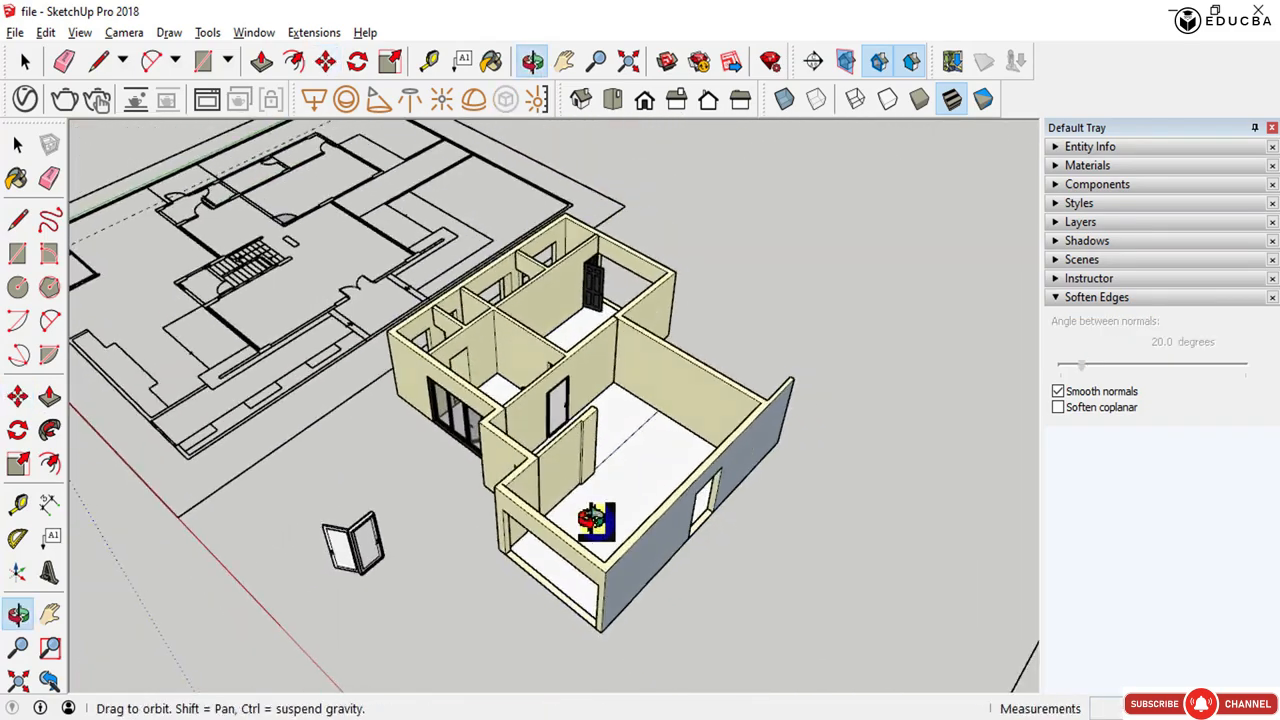
- Select the small room's floor and paint it with the Marble Carrara Gold Floor material from the Tile collection
scroll(543, 371, "up", 6)
key("space")
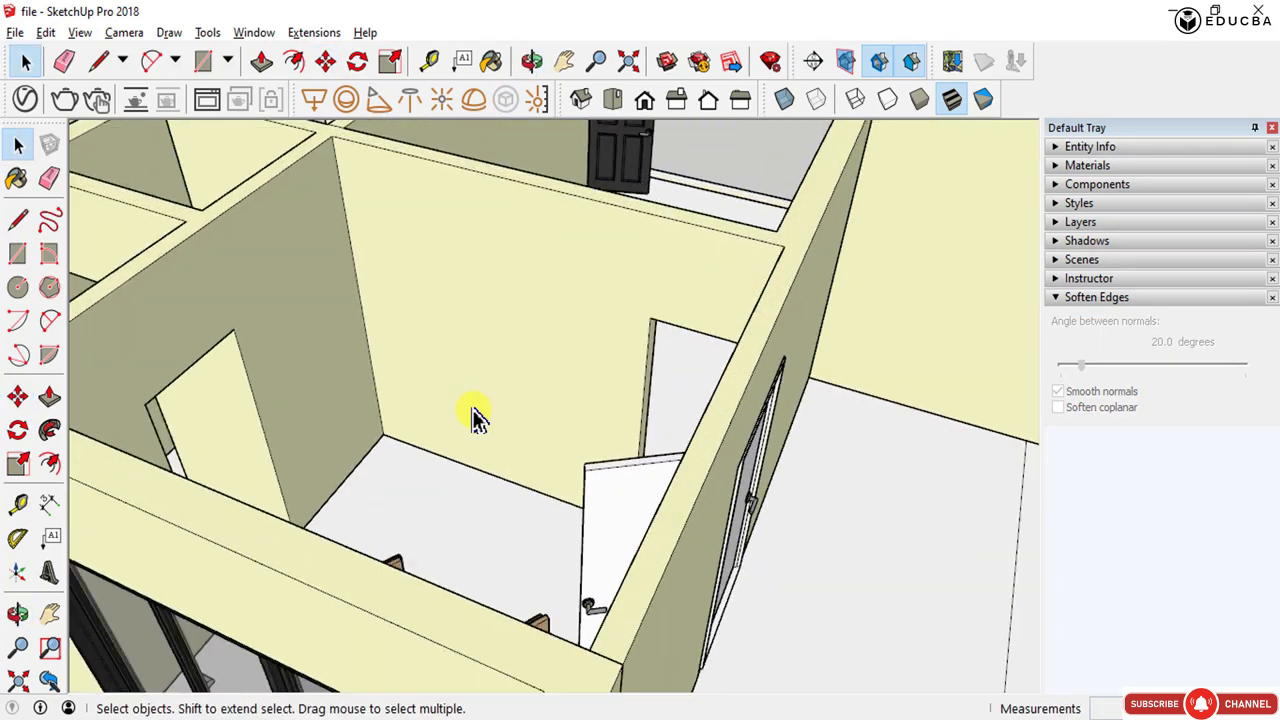
mouse_move(475, 418)
middle_mouse_down()
mouse_move(423, 486)
mouse_move(529, 517)
mouse_move(480, 551)
mouse_move(551, 563)
mouse_move(562, 597)
middle_mouse_up()
left_click(482, 550)
scroll(460, 540, "down", 3)
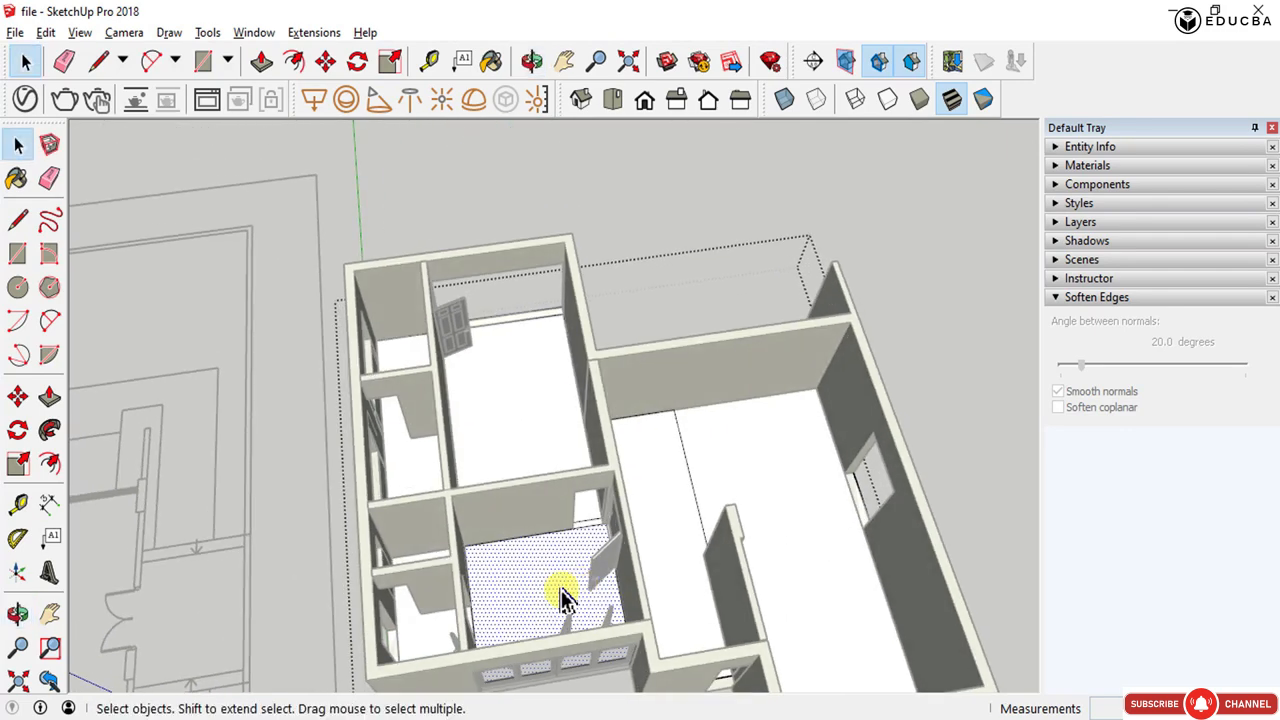
scroll(510, 580, "up", 3)
right_click(508, 570)
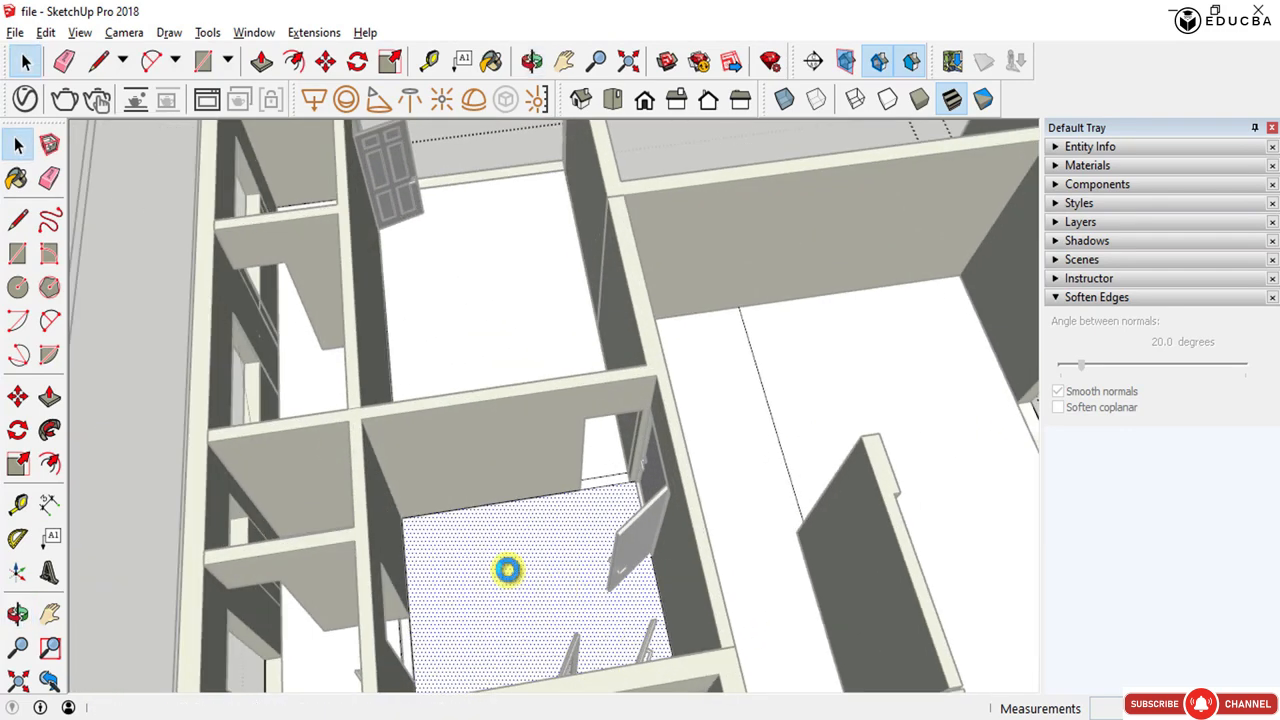
key("b")
scroll(465, 548, "down", 2)
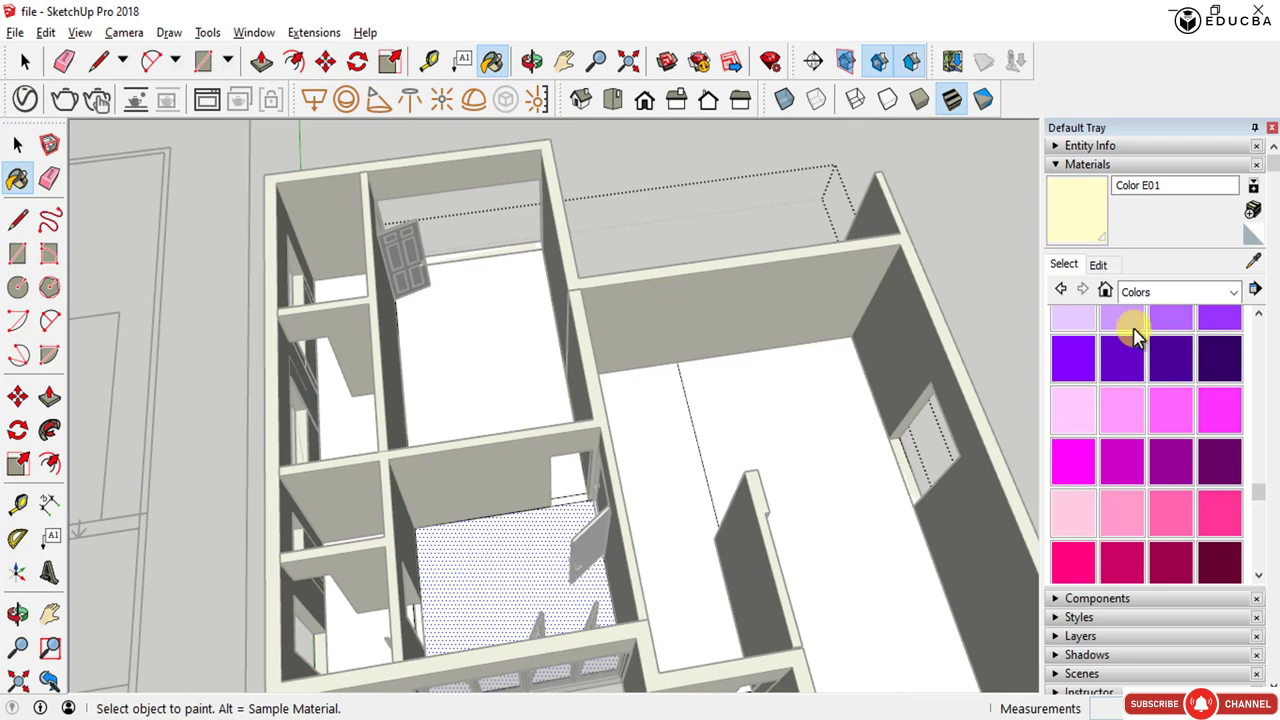
scroll(1114, 418, "down", 3)
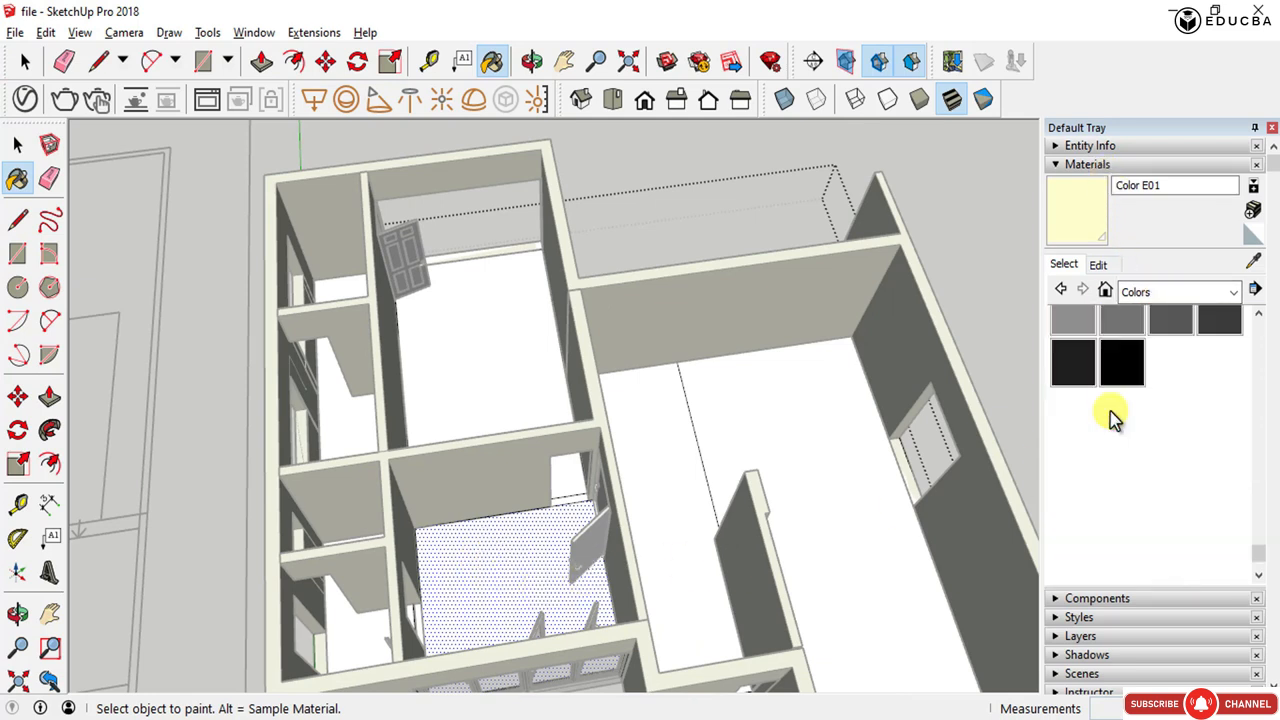
scroll(1114, 418, "up", 2)
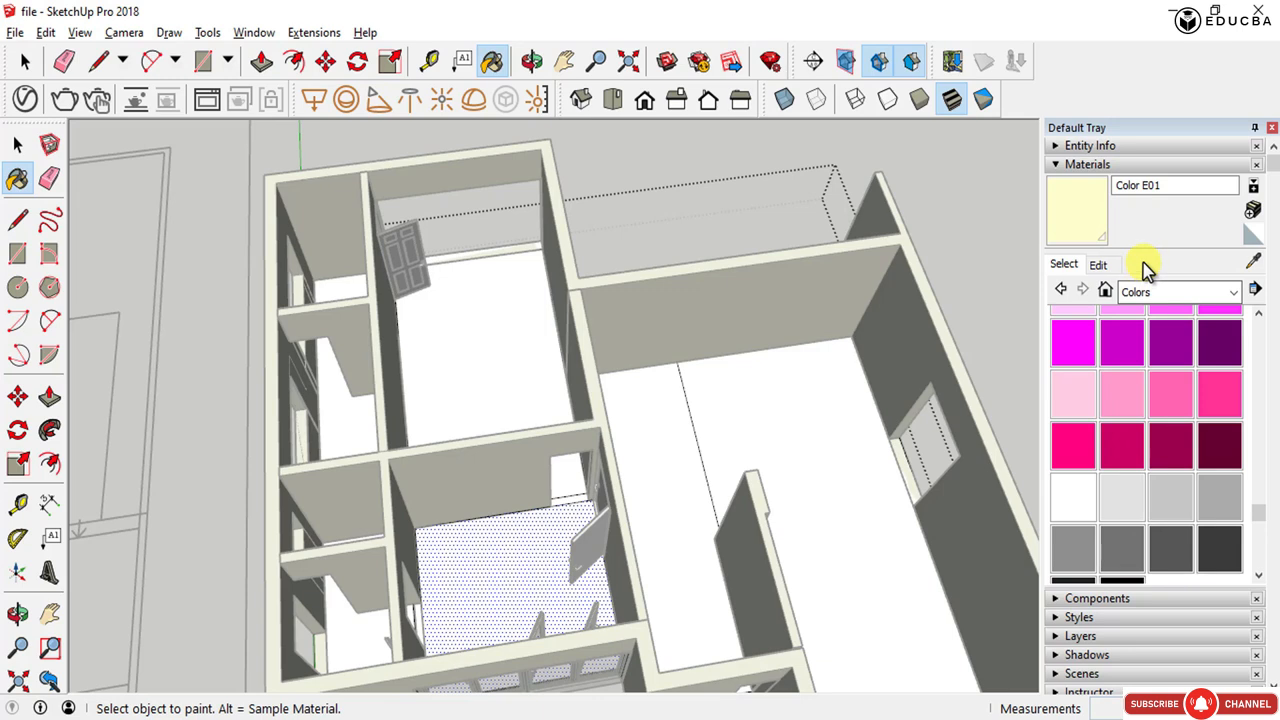
left_click(1138, 292)
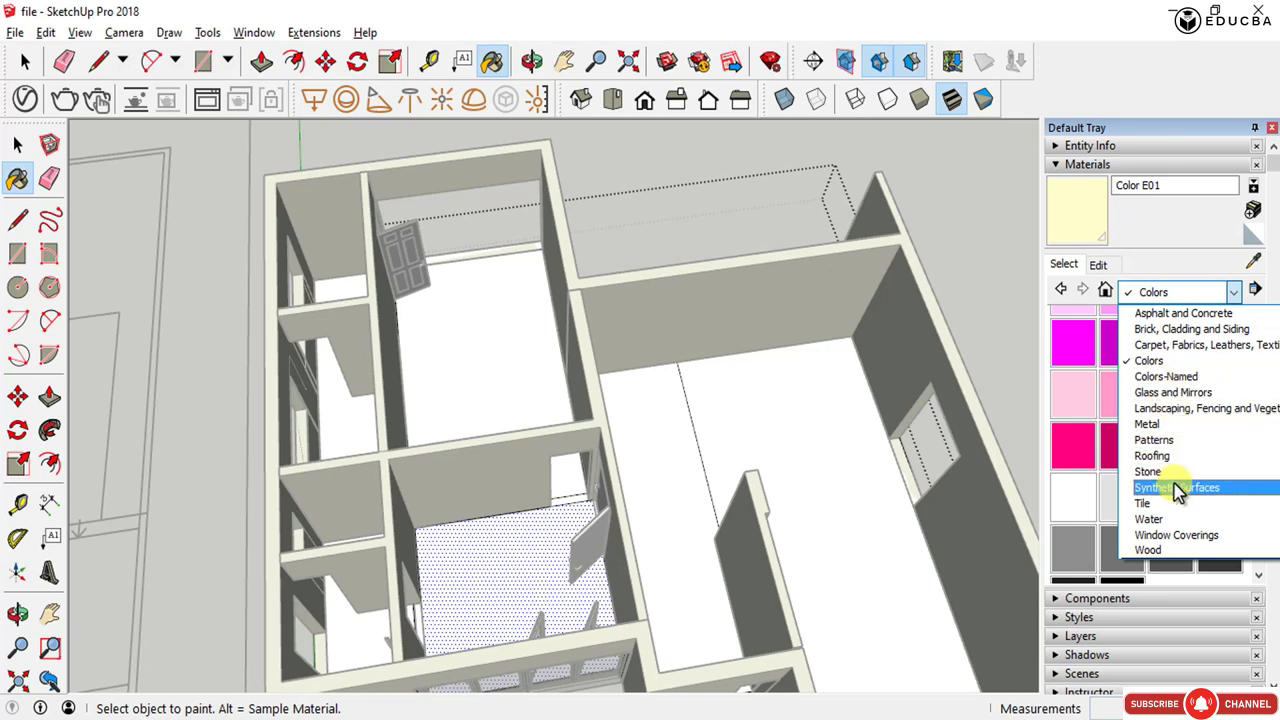
scroll(1177, 490, "up", 1)
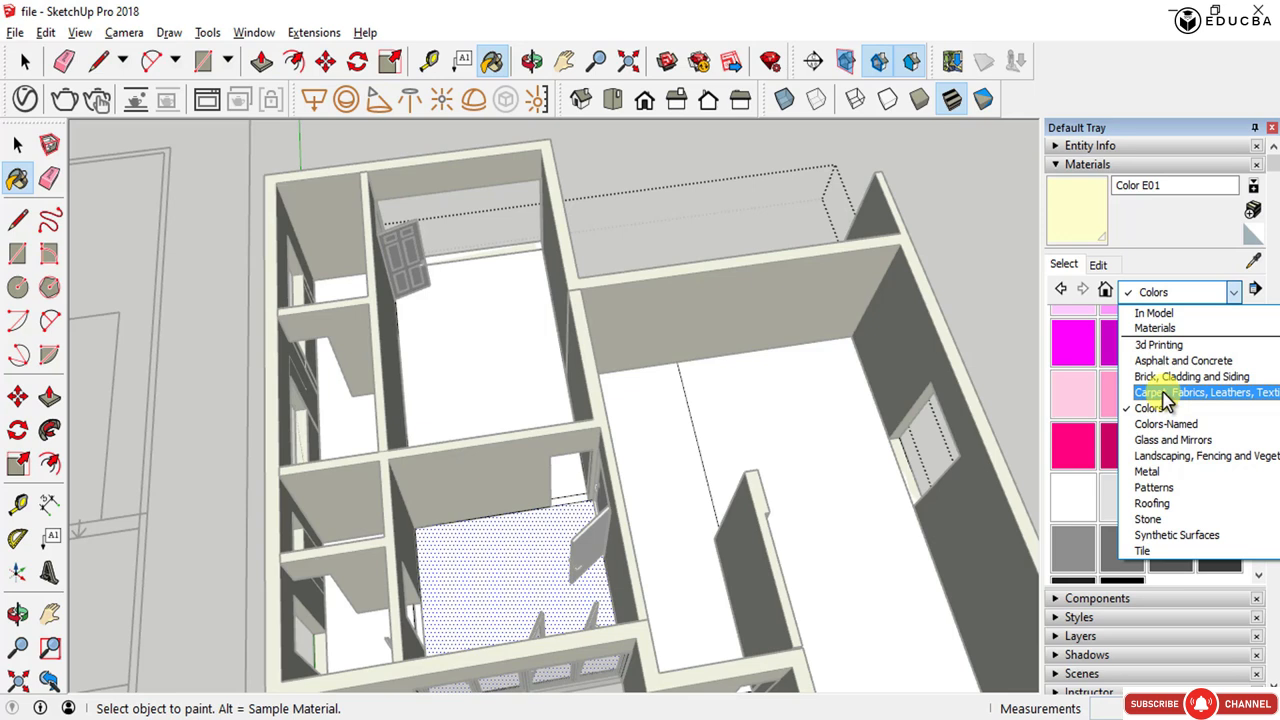
scroll(1183, 484, "down", 1)
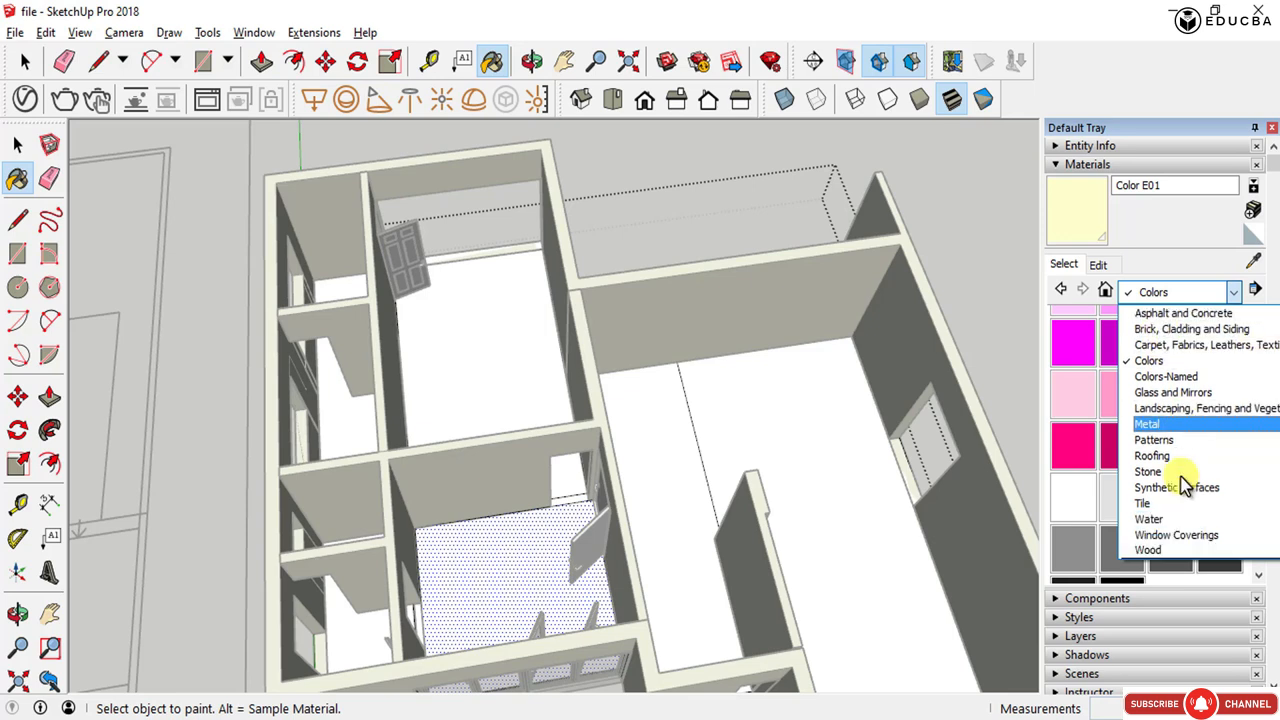
left_click(1168, 499)
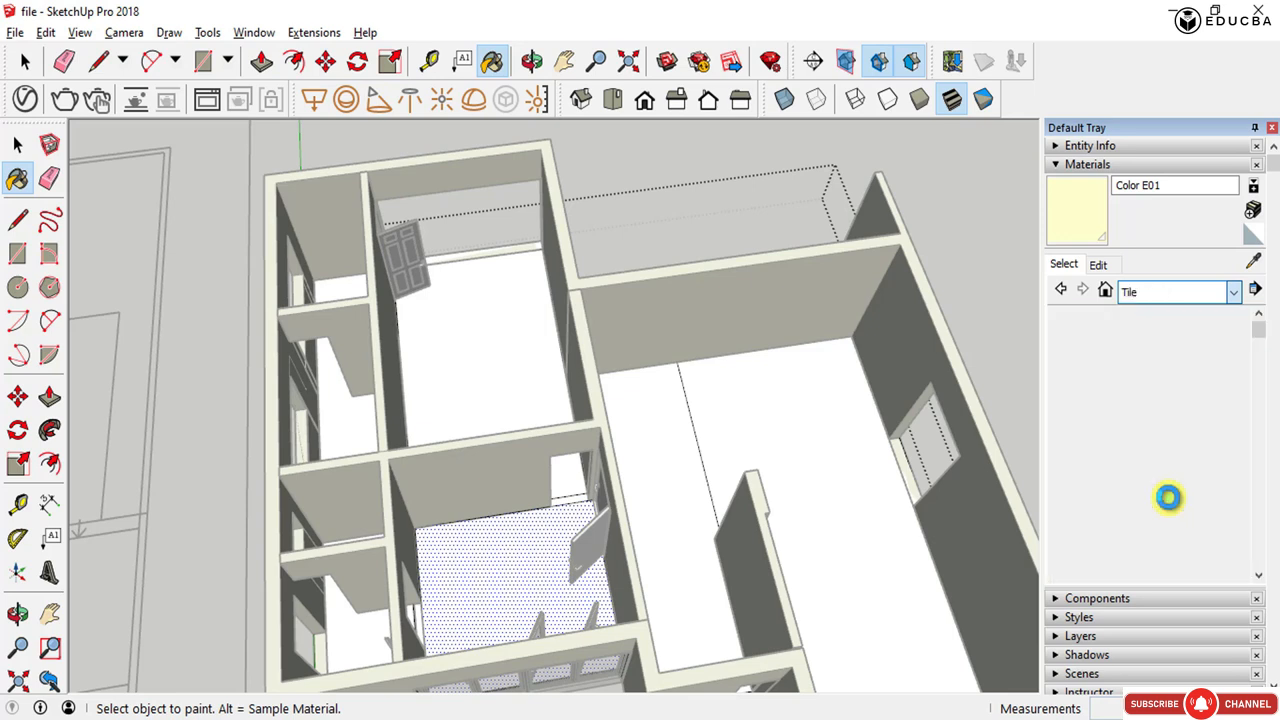
left_click(1170, 431)
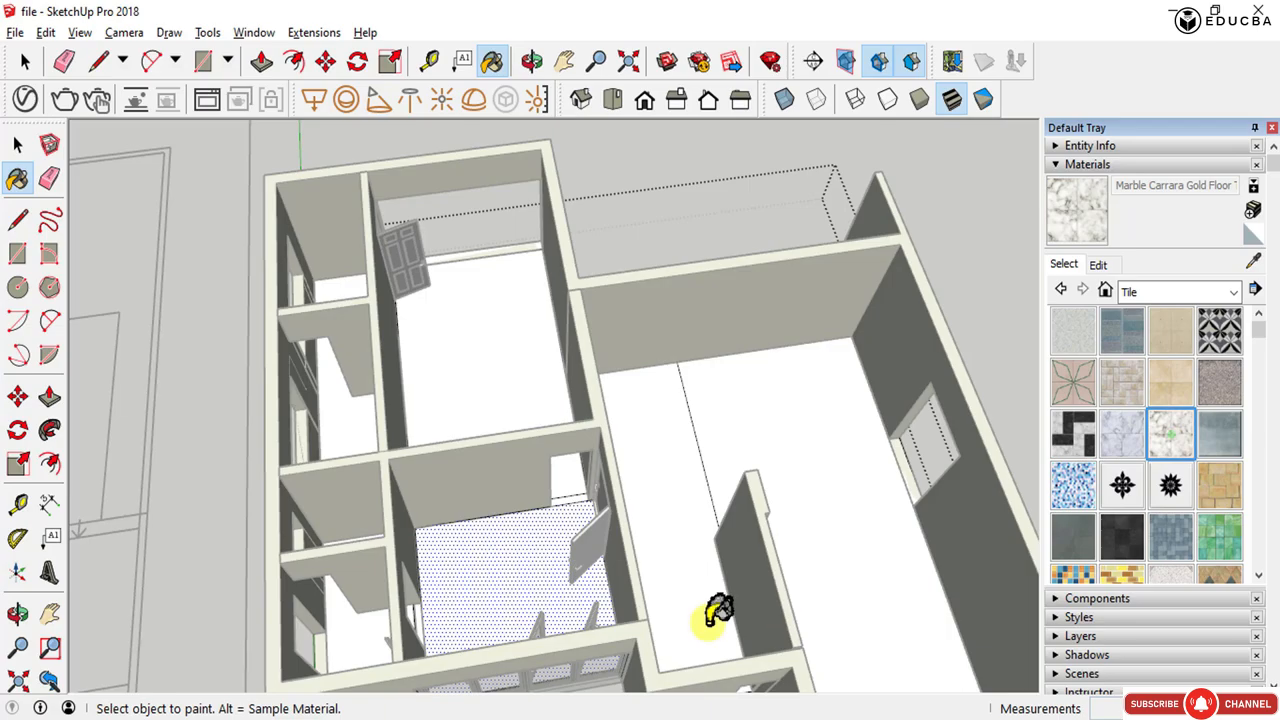
left_click(483, 565)
key("space")
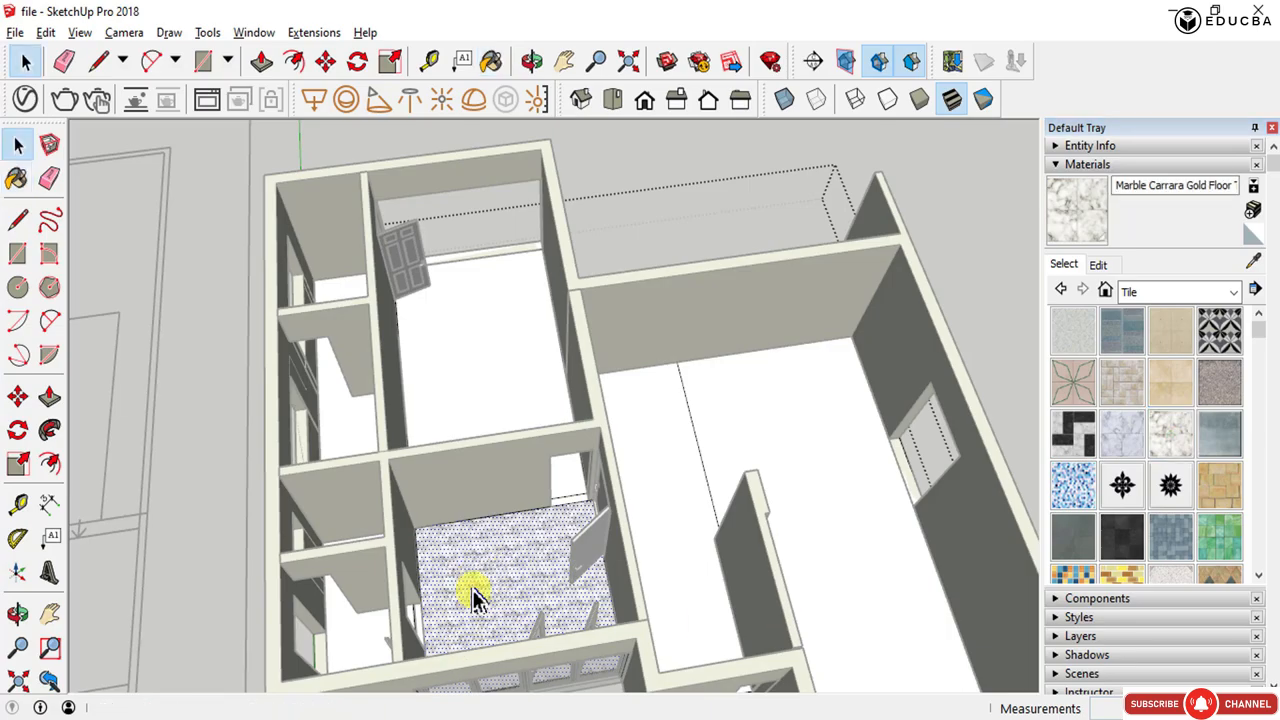
- Repaint the same room floor with the Field Square Tile material
scroll(474, 594, "up", 8)
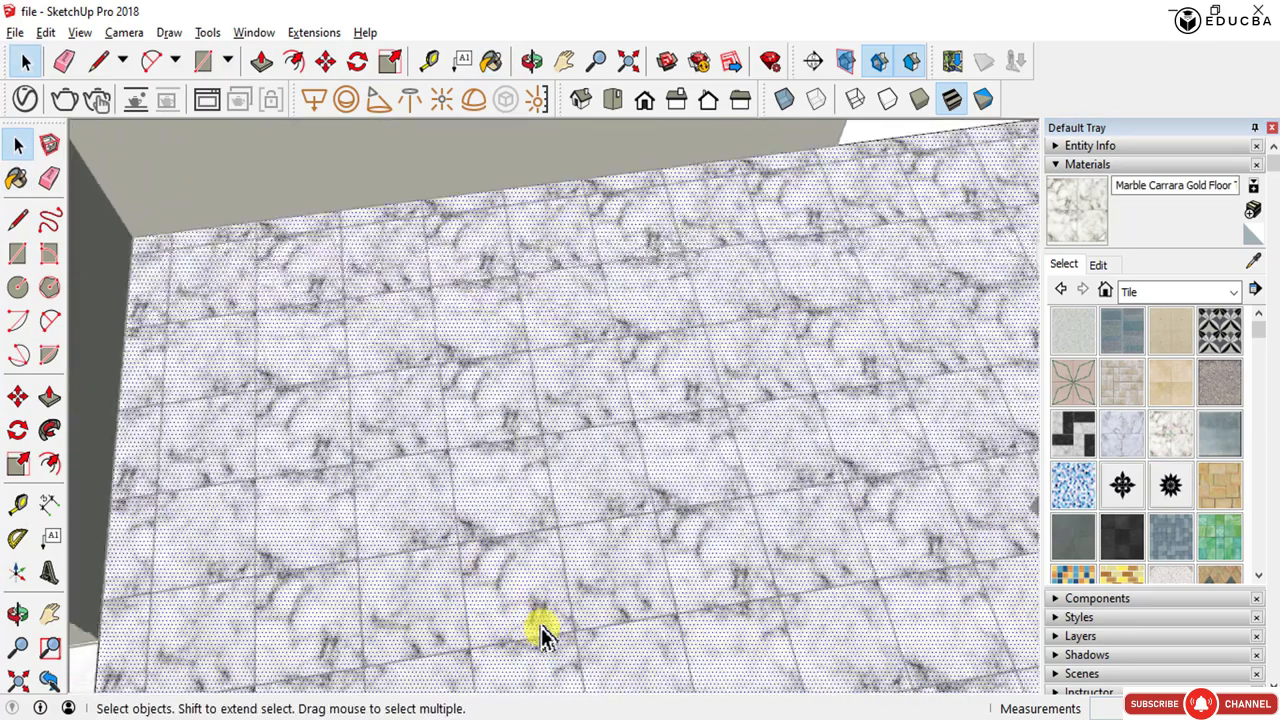
middle_click_drag(540, 632, 505, 537)
scroll(470, 510, "down", 4)
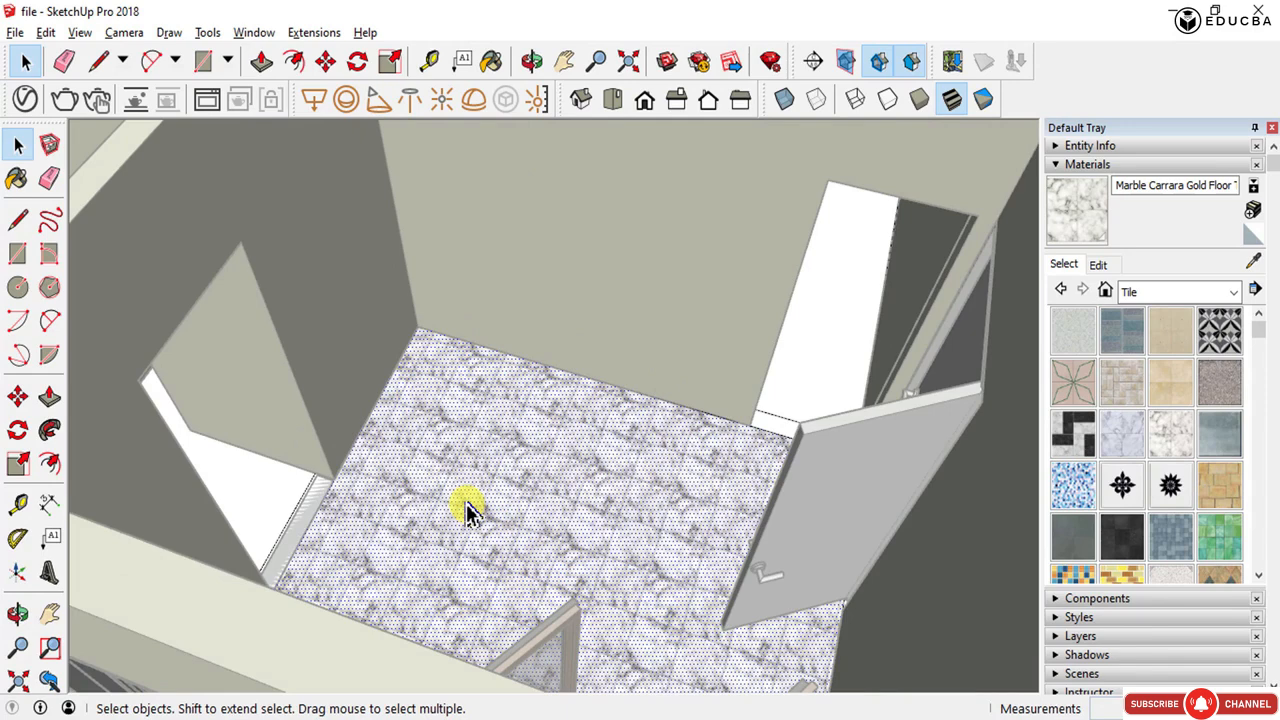
scroll(470, 510, "down", 3)
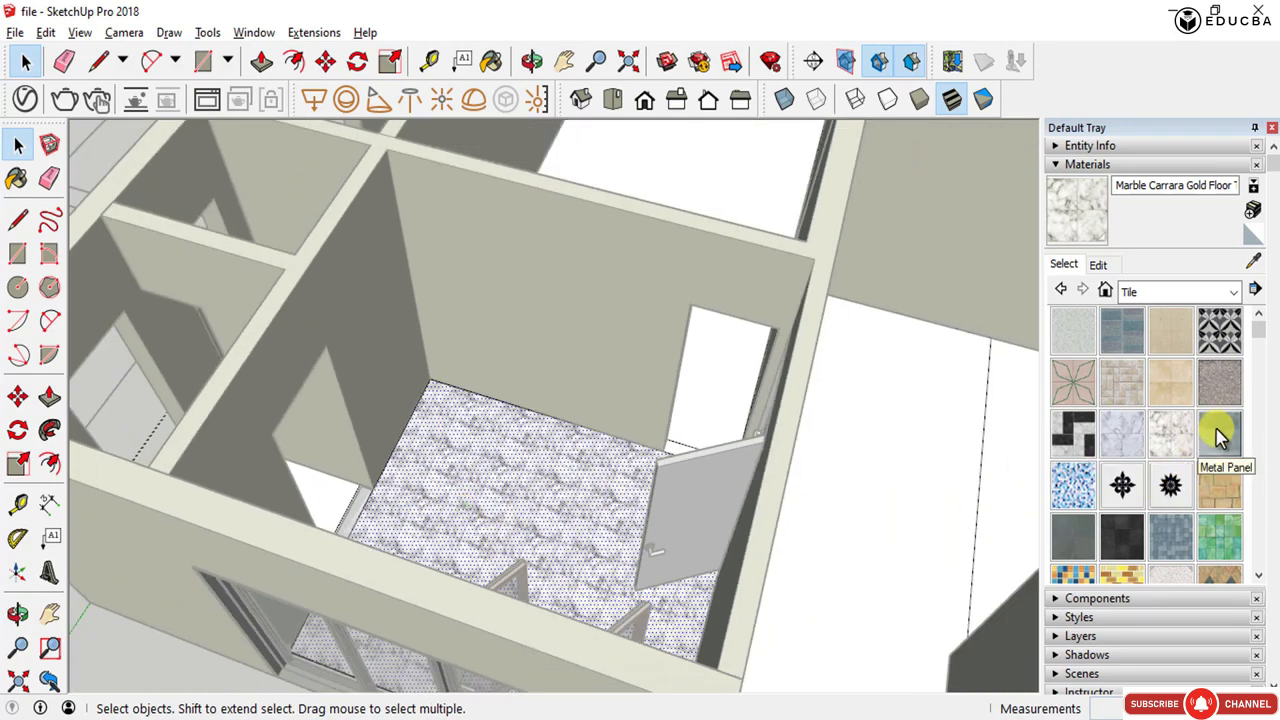
left_click(1168, 395)
left_click(499, 457)
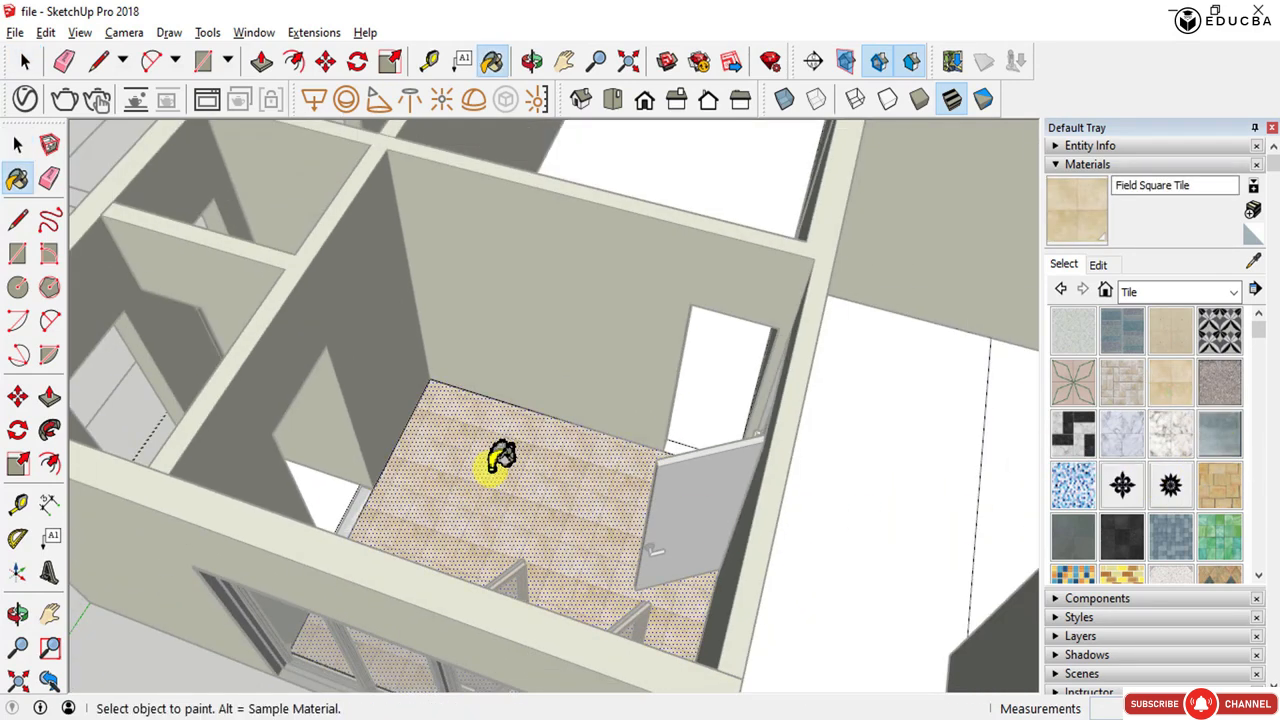
- Select the larger room's floor and paint it with the Encaustic Tile Circular 01 material from the Tile collection
scroll(497, 462, "up", 3)
key("space")
scroll(474, 494, "down", 5)
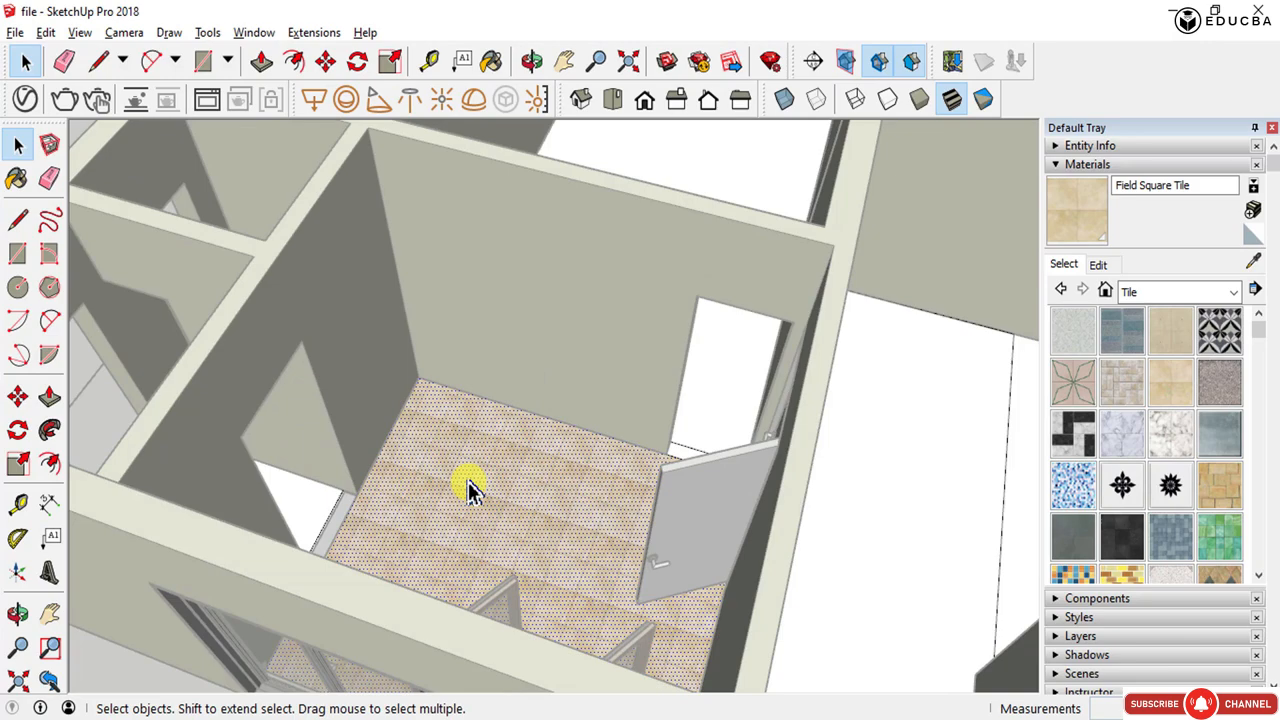
left_click(636, 285)
scroll(600, 259, "up", 4)
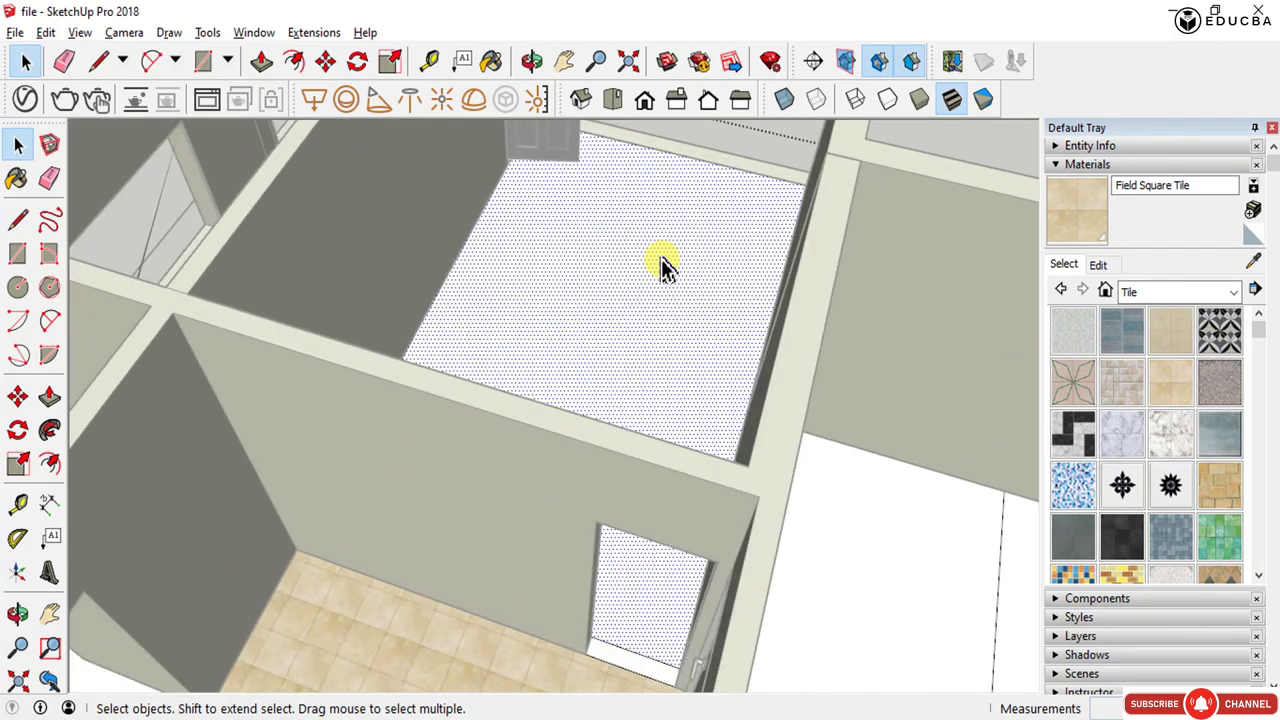
middle_click_drag(592, 276, 466, 294)
scroll(642, 284, "up", 3)
scroll(460, 488, "down", 3)
key("h")
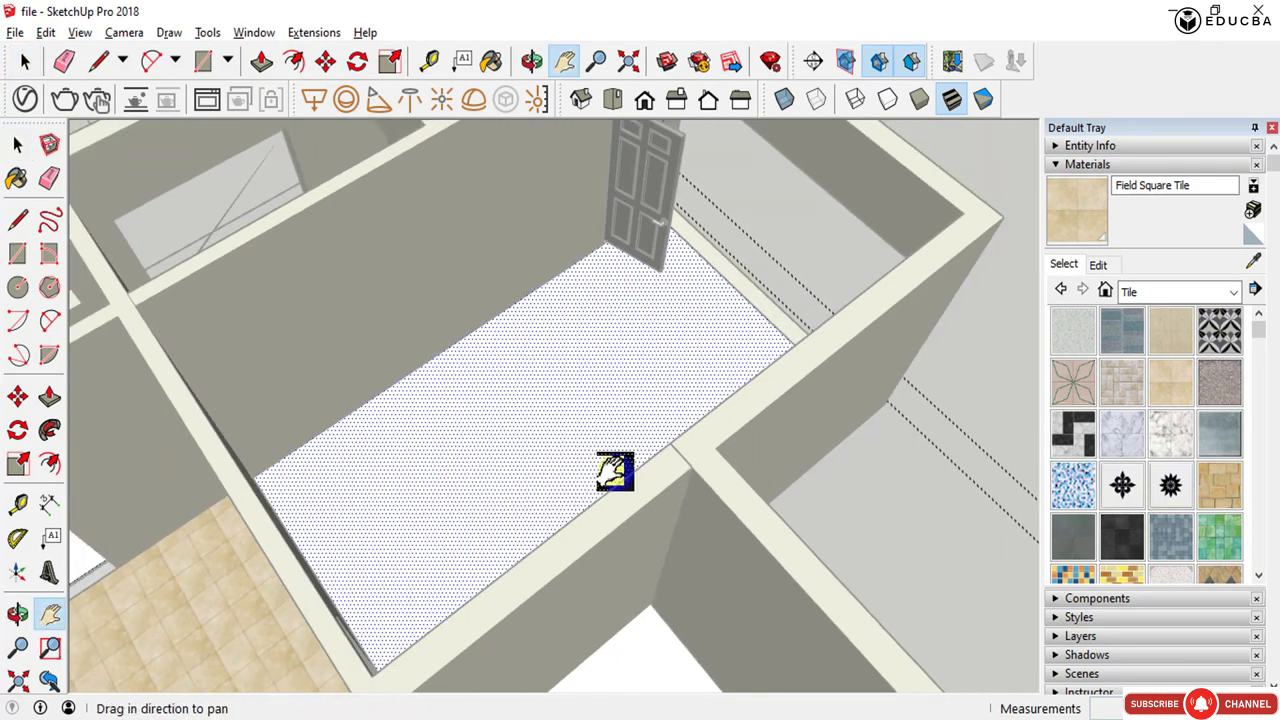
left_click_drag(614, 471, 543, 540)
scroll(400, 489, "up", 3)
middle_click_drag(400, 489, 624, 545)
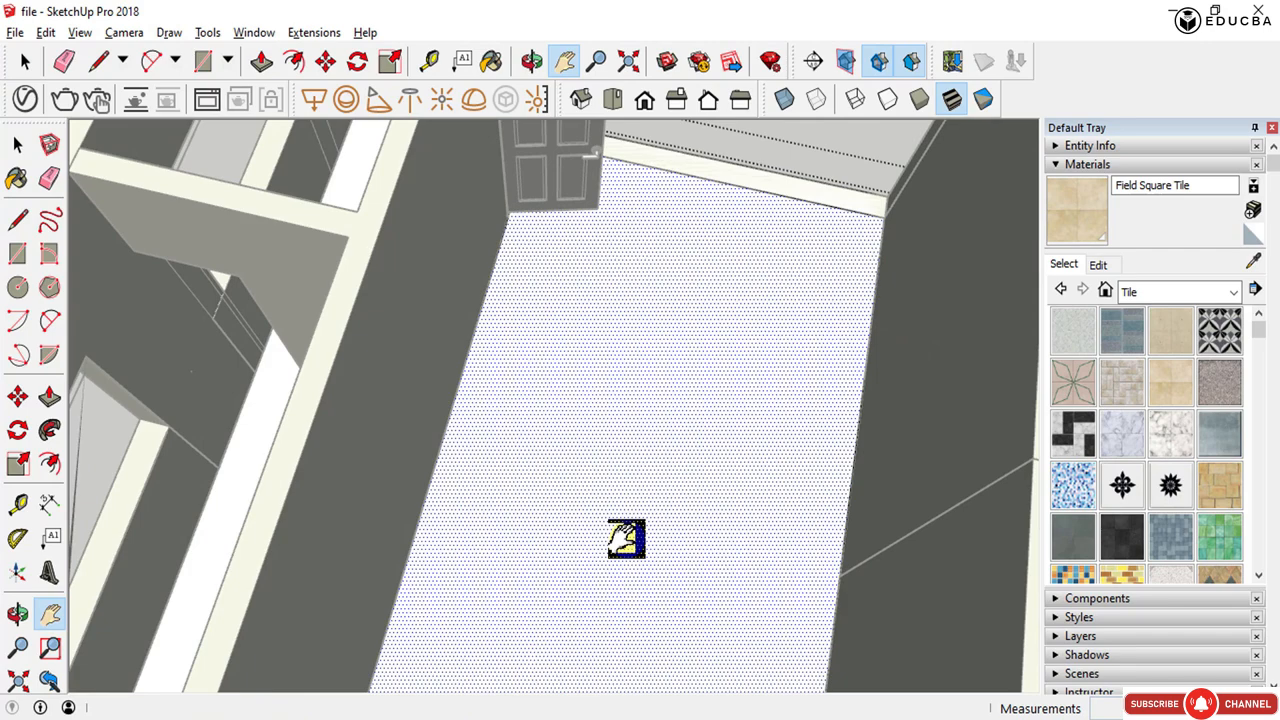
key("b")
middle_click_drag(623, 466, 775, 438)
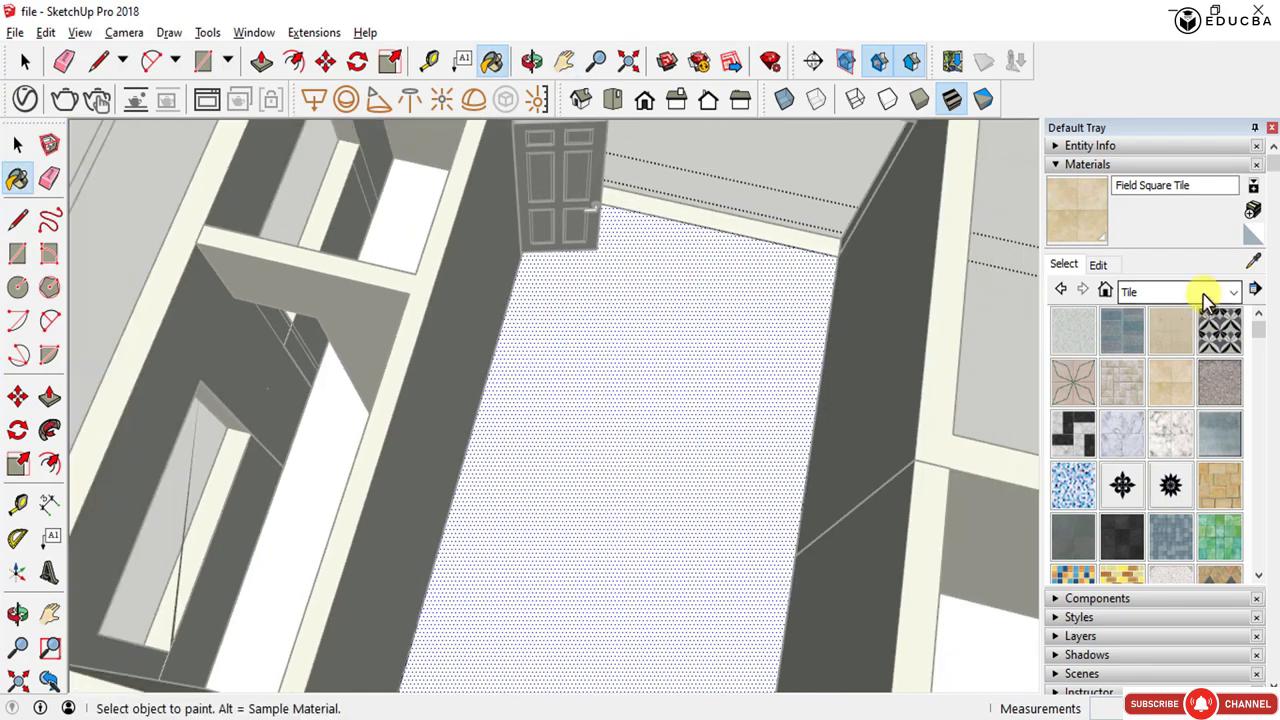
left_click(1220, 330)
left_click(630, 480)
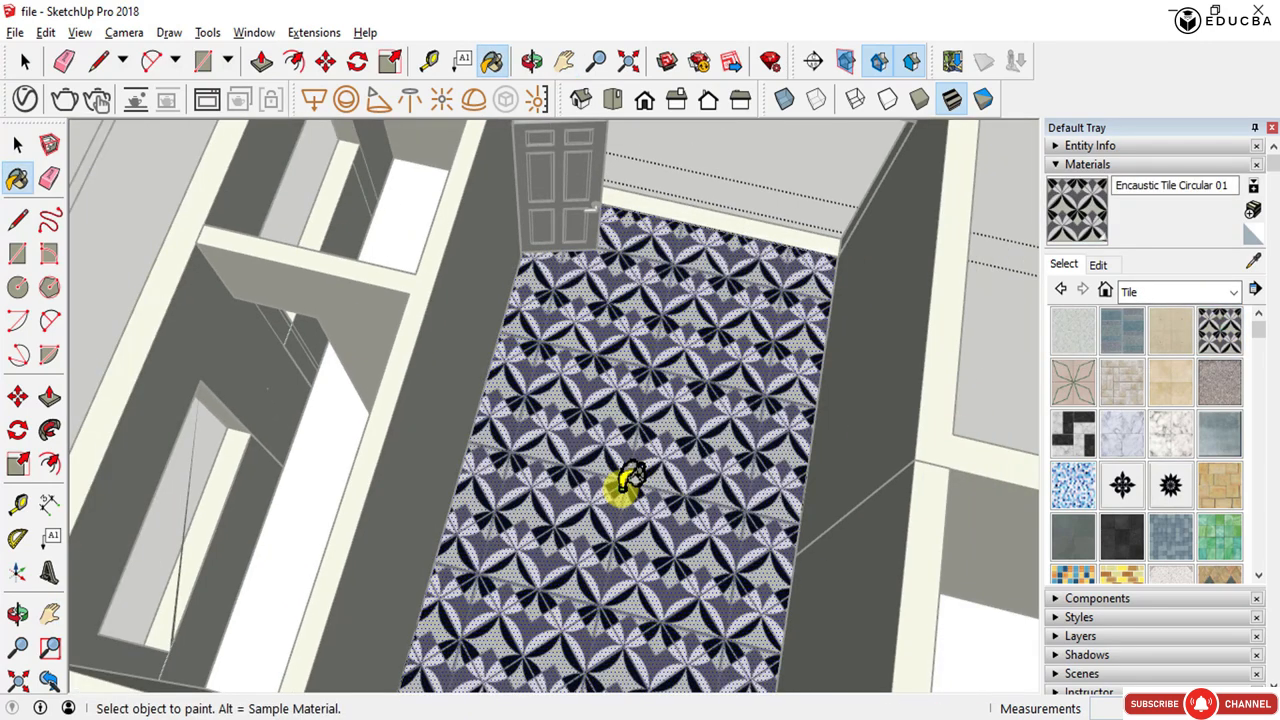
- Reposition the Encaustic tile texture on the floor by moving its pins, then finish positioning
scroll(620, 484, "down", 5)
middle_click_drag(595, 505, 371, 429)
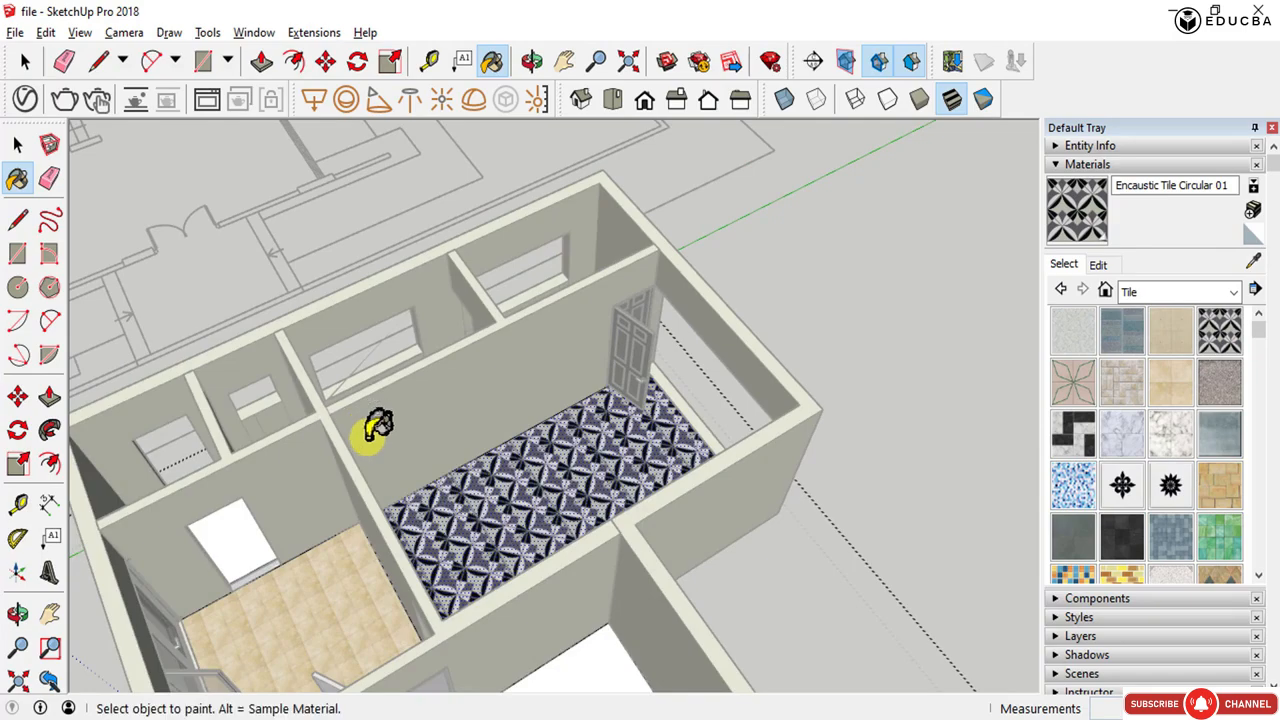
scroll(478, 540, "up", 4)
scroll(478, 540, "up", 2)
scroll(510, 570, "up", 5)
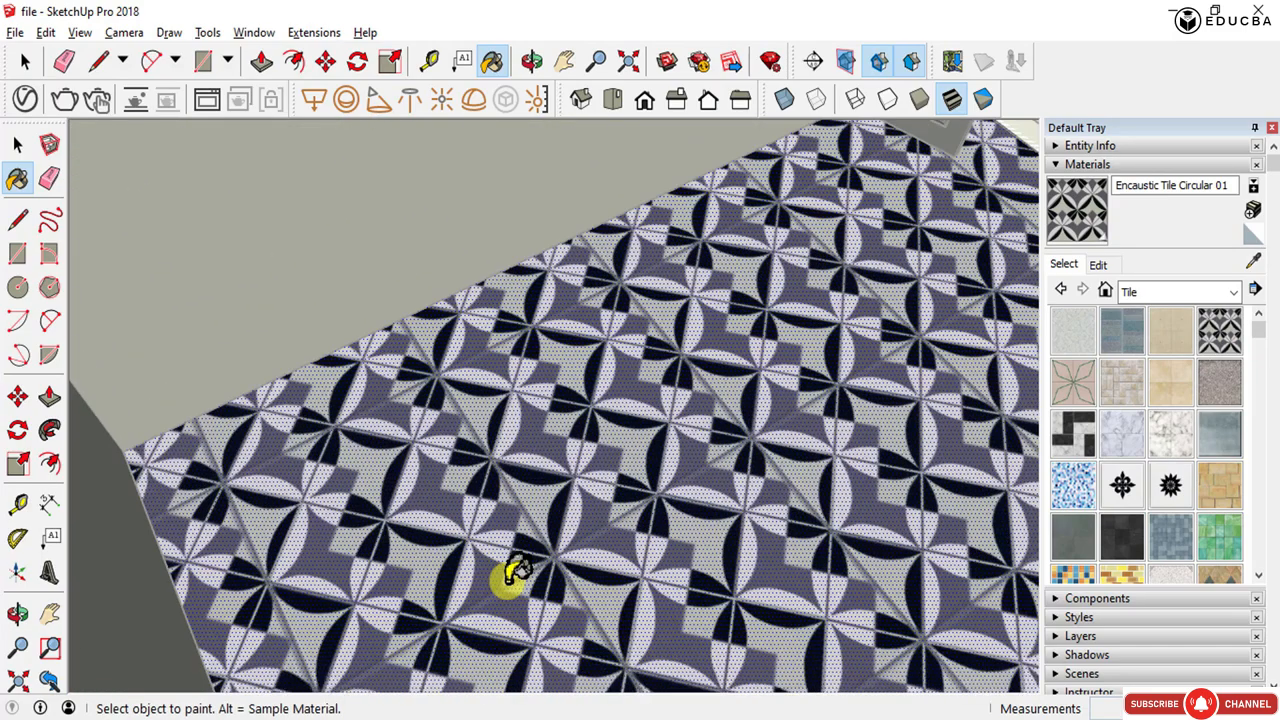
scroll(500, 562, "down", 2)
key("space")
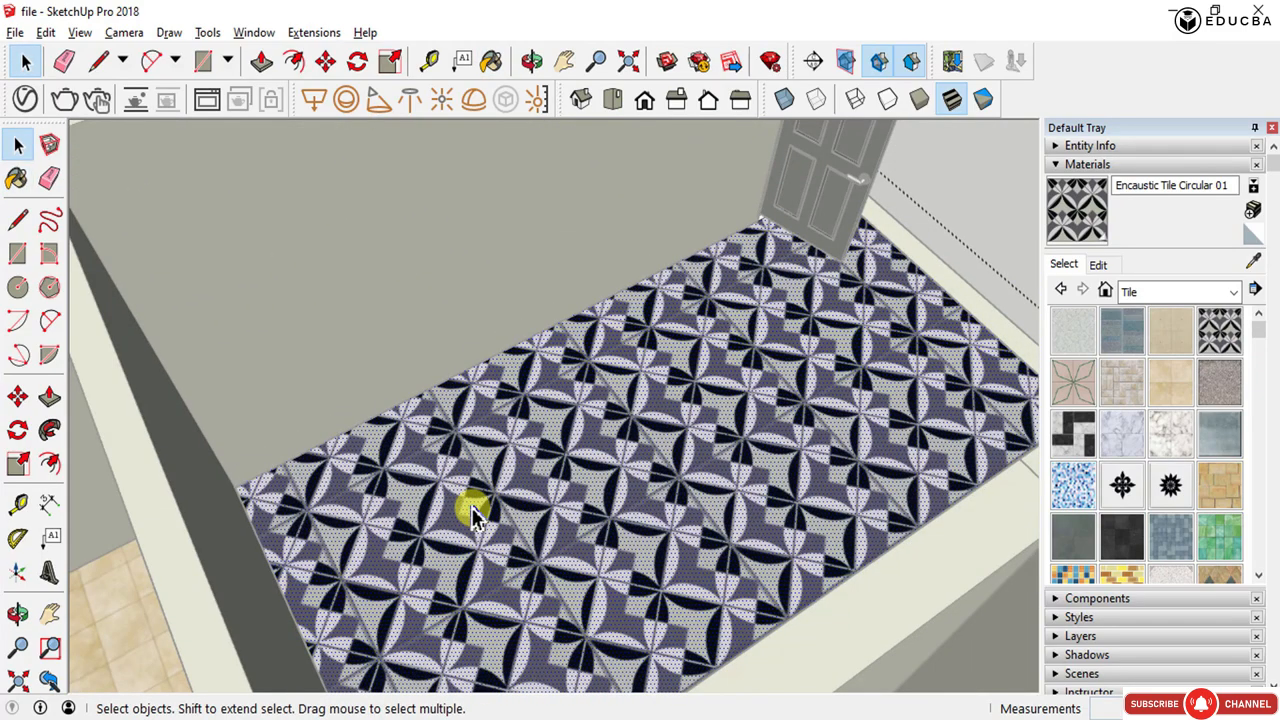
right_click(441, 460)
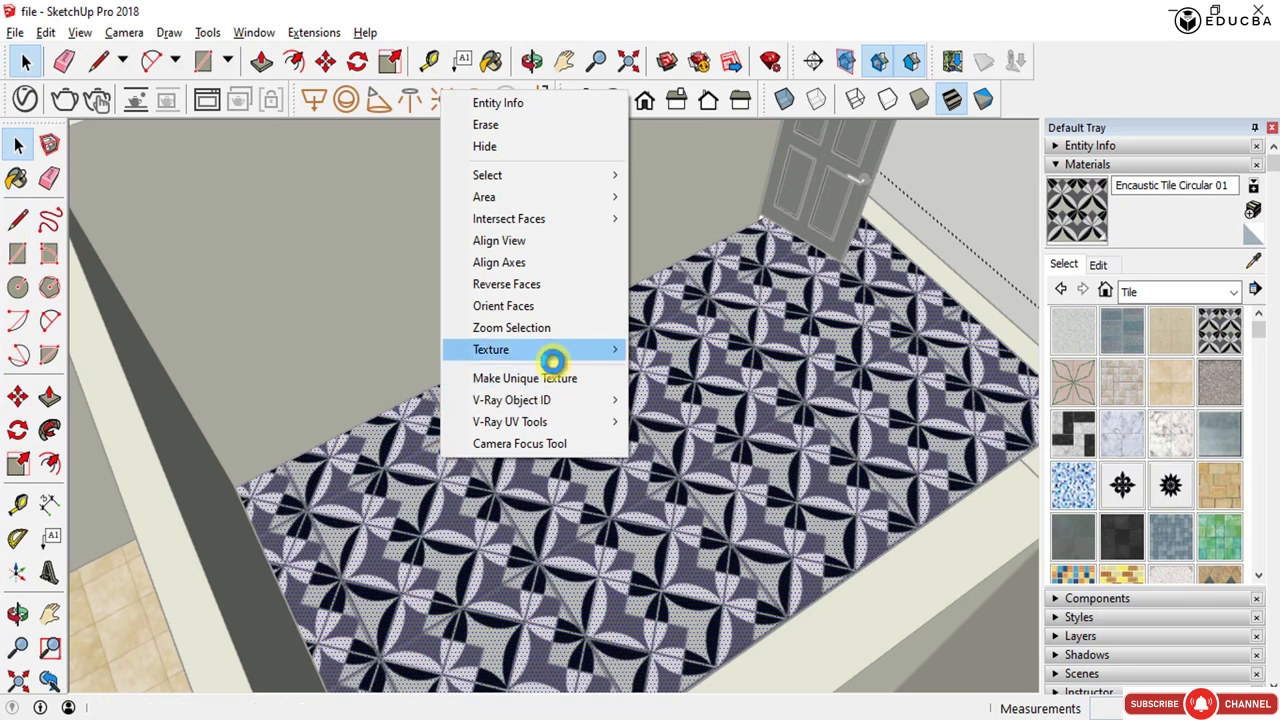
left_click(552, 360)
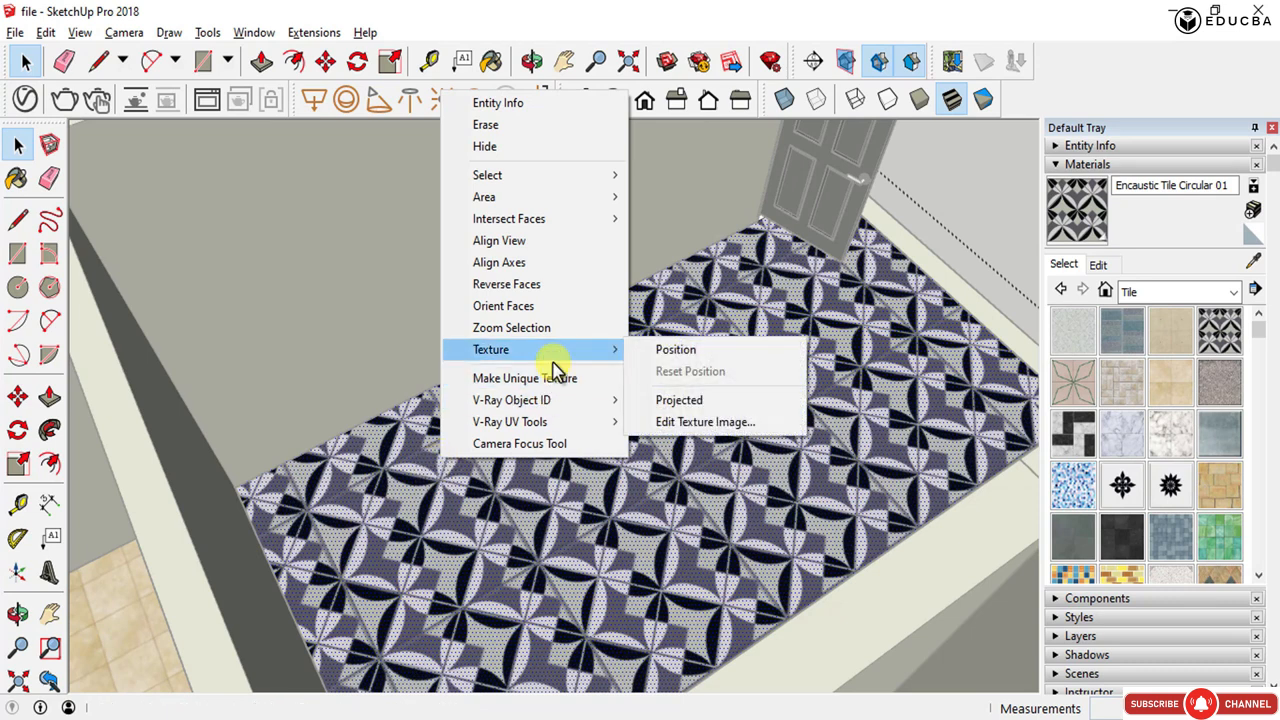
left_click(662, 352)
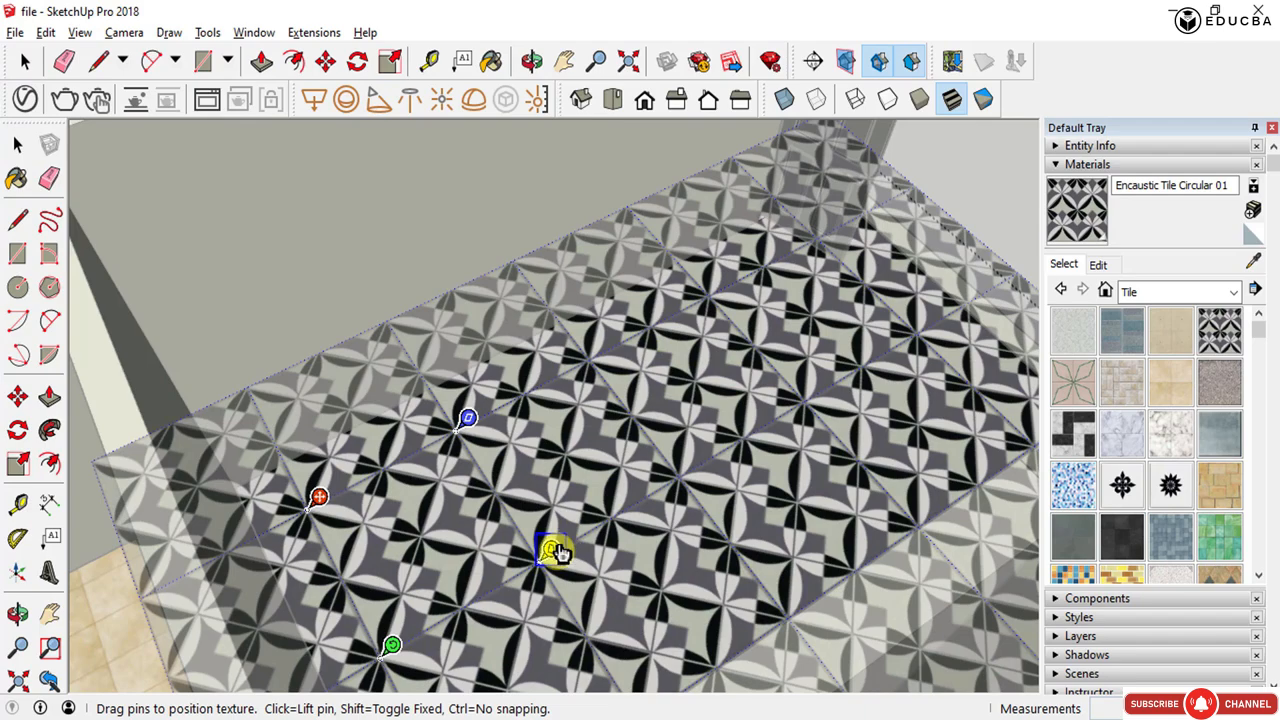
mouse_move(390, 650)
left_mouse_down()
mouse_move(423, 697)
mouse_move(392, 652)
mouse_move(431, 637)
mouse_move(460, 574)
mouse_move(383, 631)
mouse_move(392, 652)
left_mouse_up()
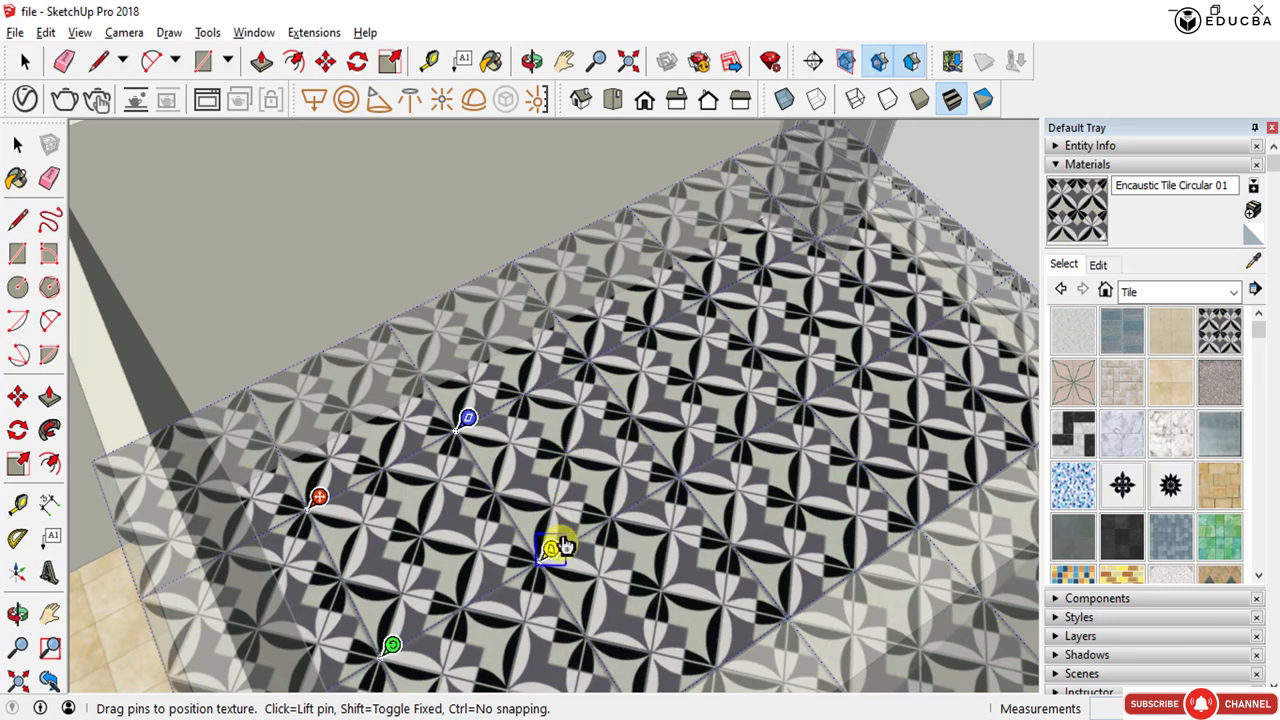
right_click(481, 492)
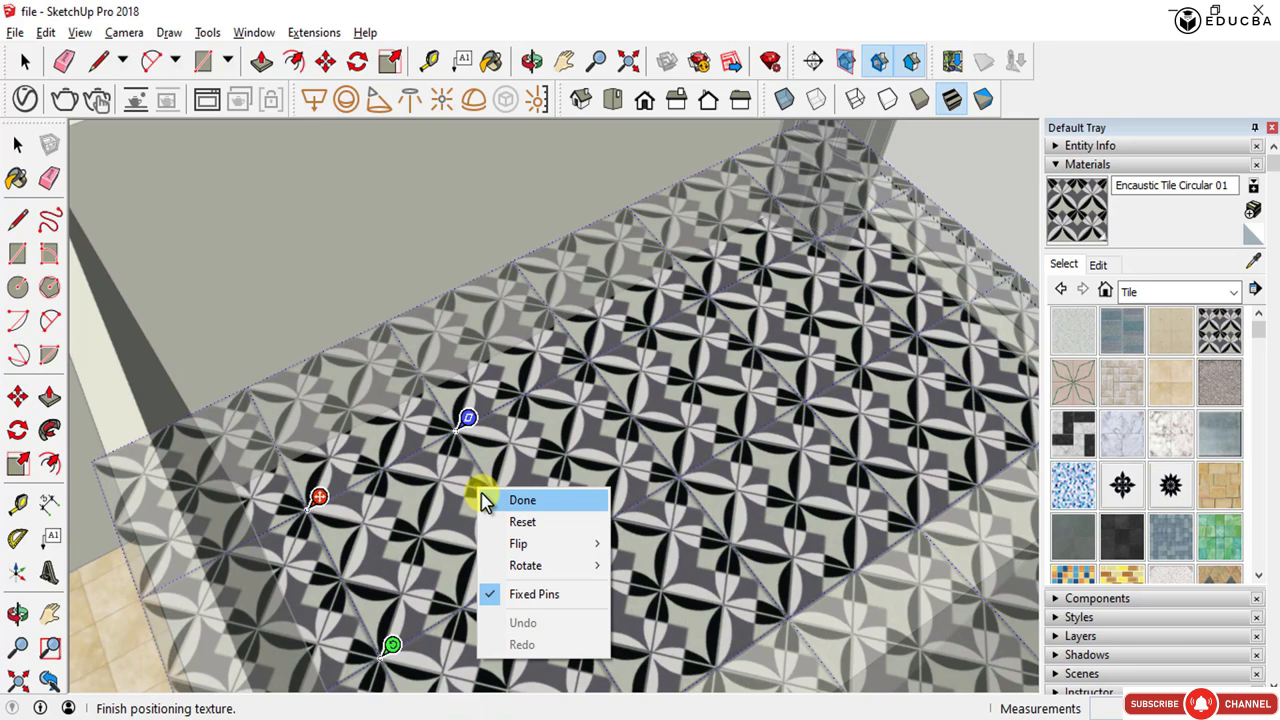
left_click(522, 500)
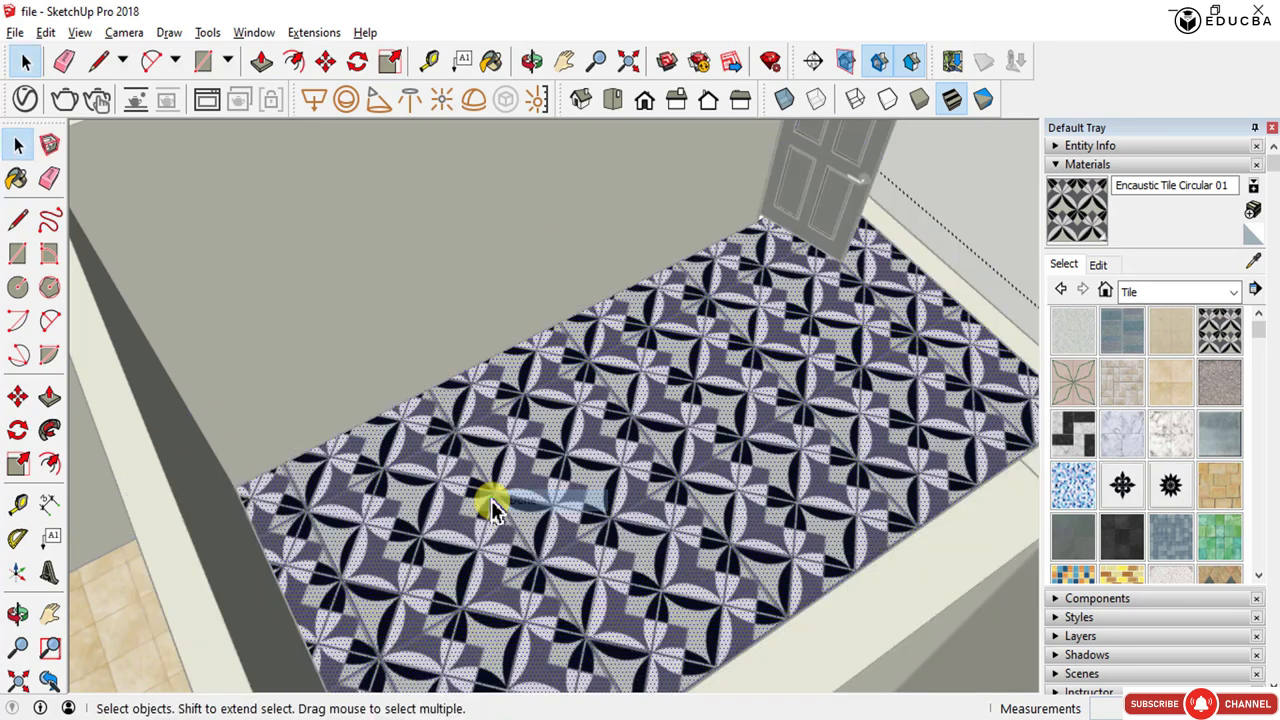
right_click(449, 452)
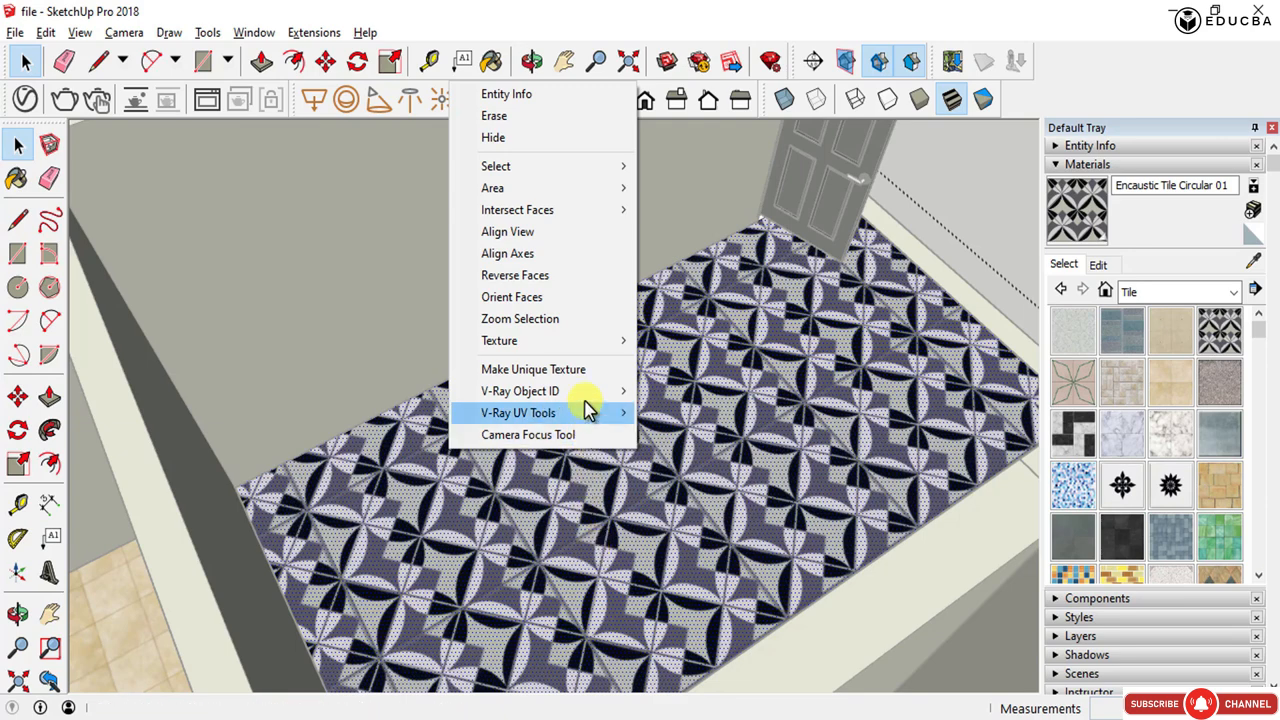
mouse_move(597, 343)
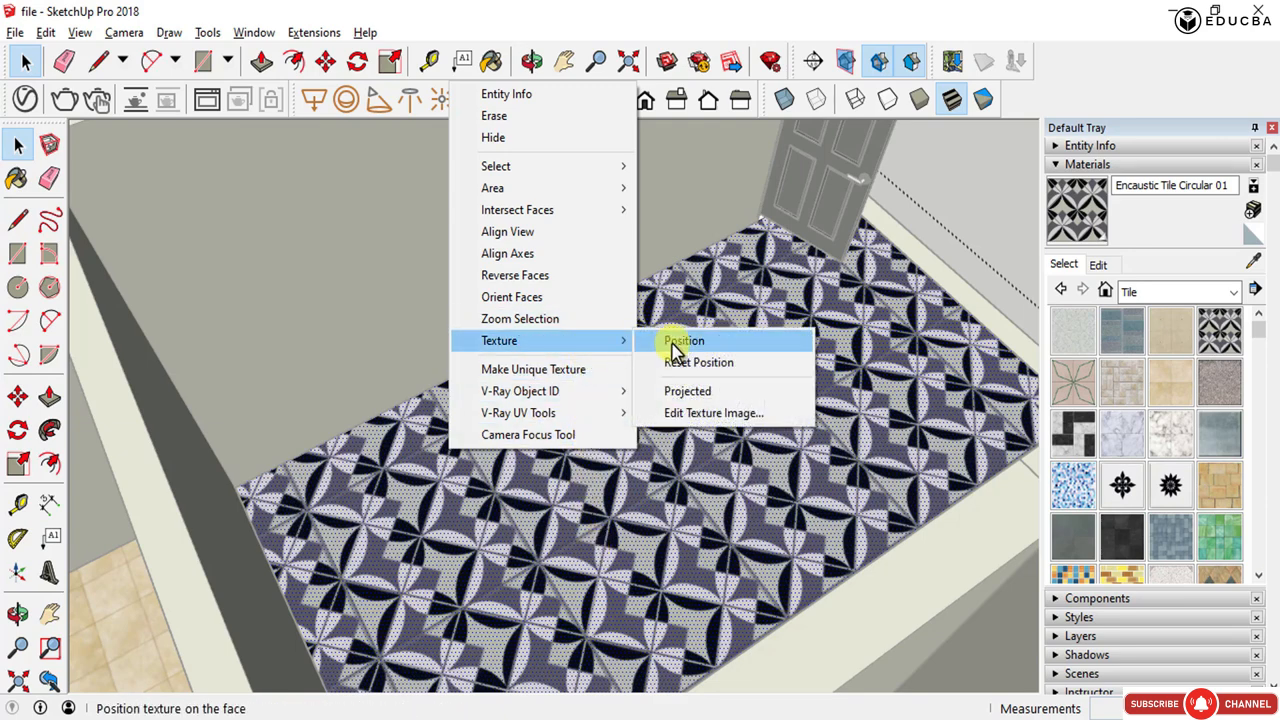
left_click(686, 414)
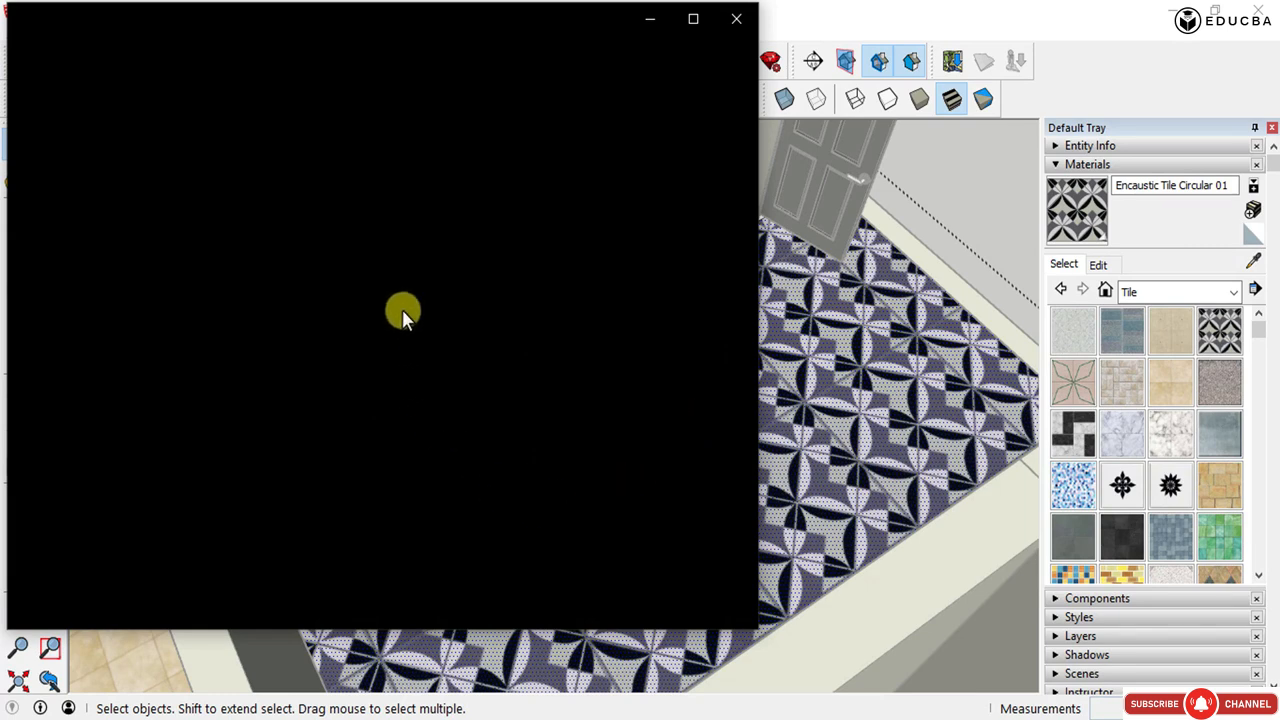
left_click(740, 20)
- Sample the floor material and replace its texture image with FLOORING 3 from the Google Sketchup References folder
key("b")
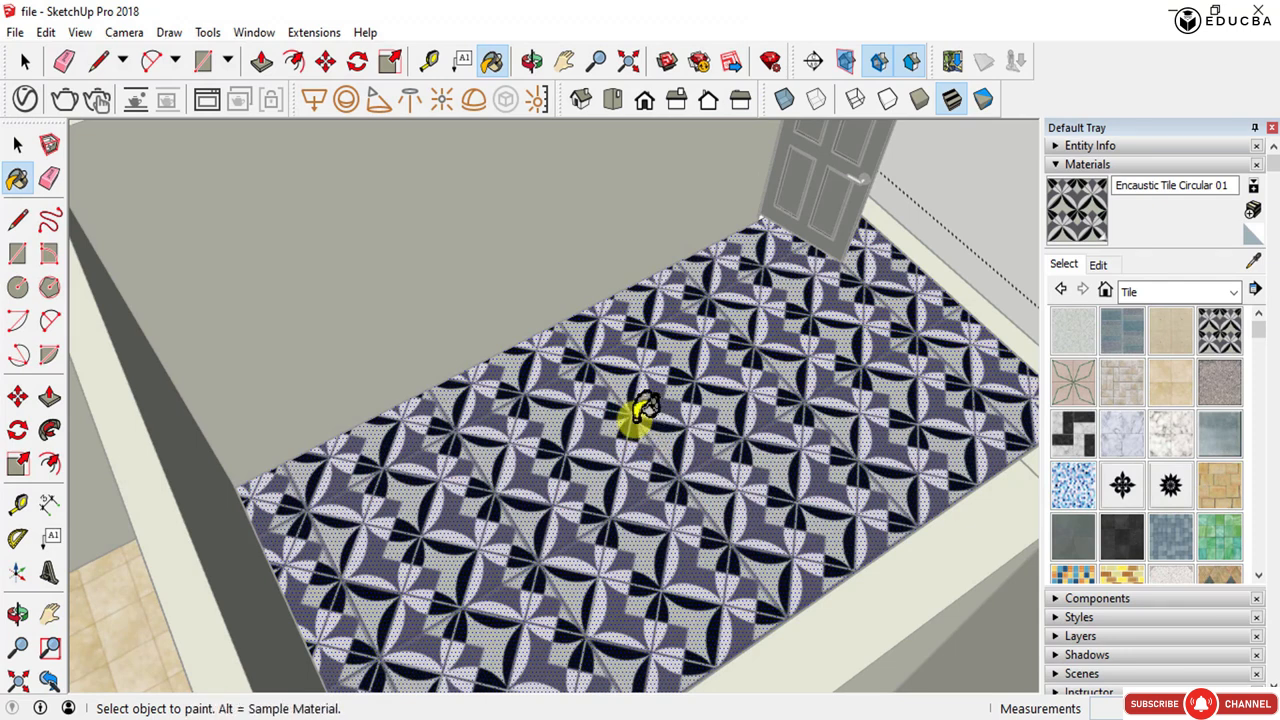
key("alt")
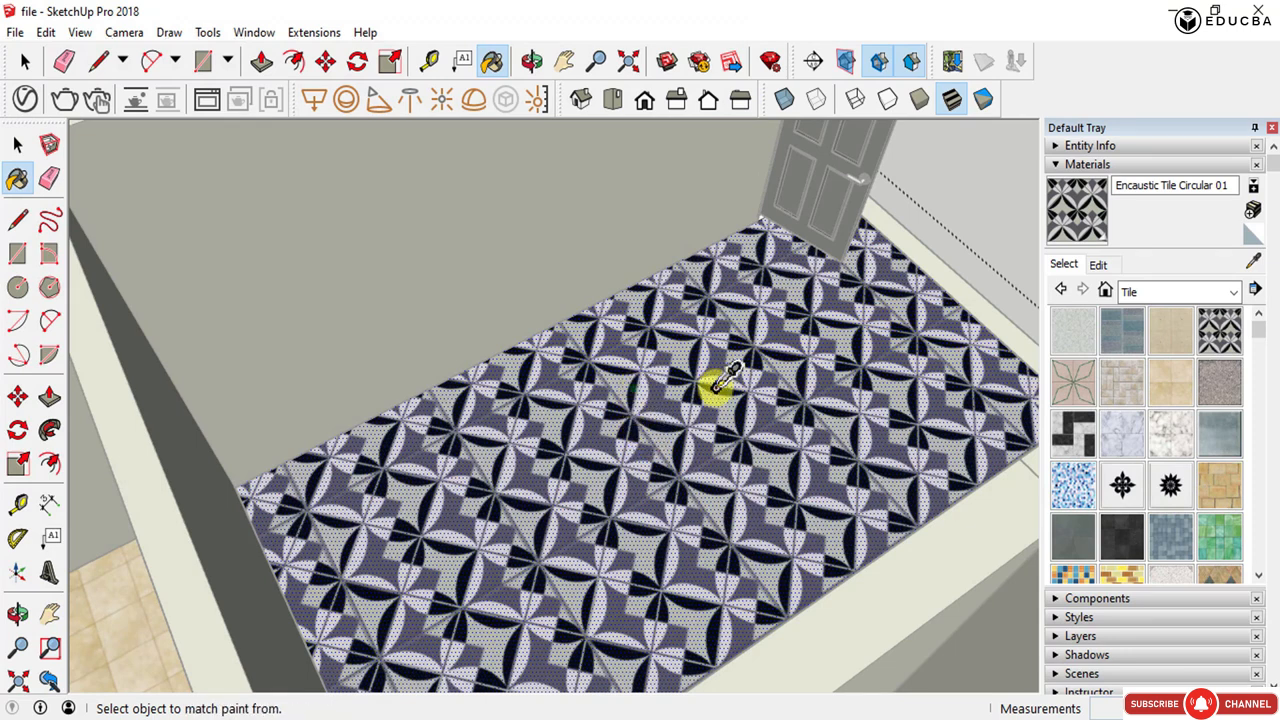
left_click(1099, 265)
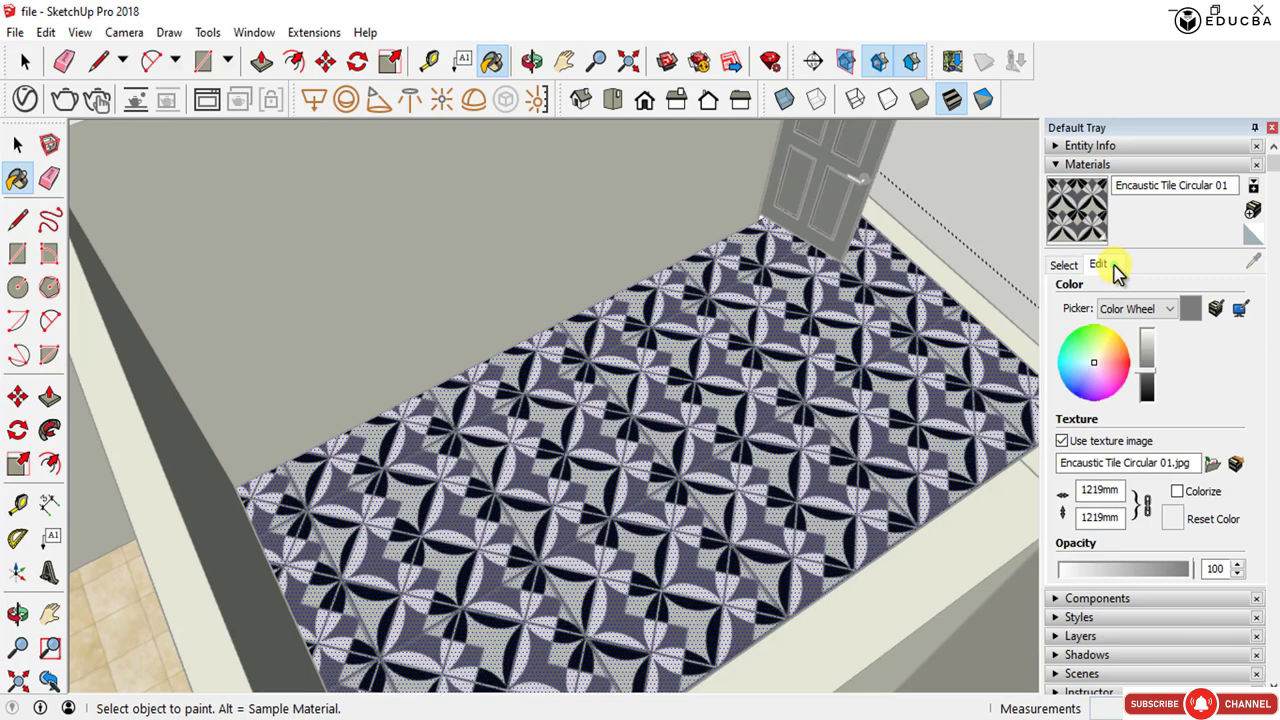
left_click(1216, 465)
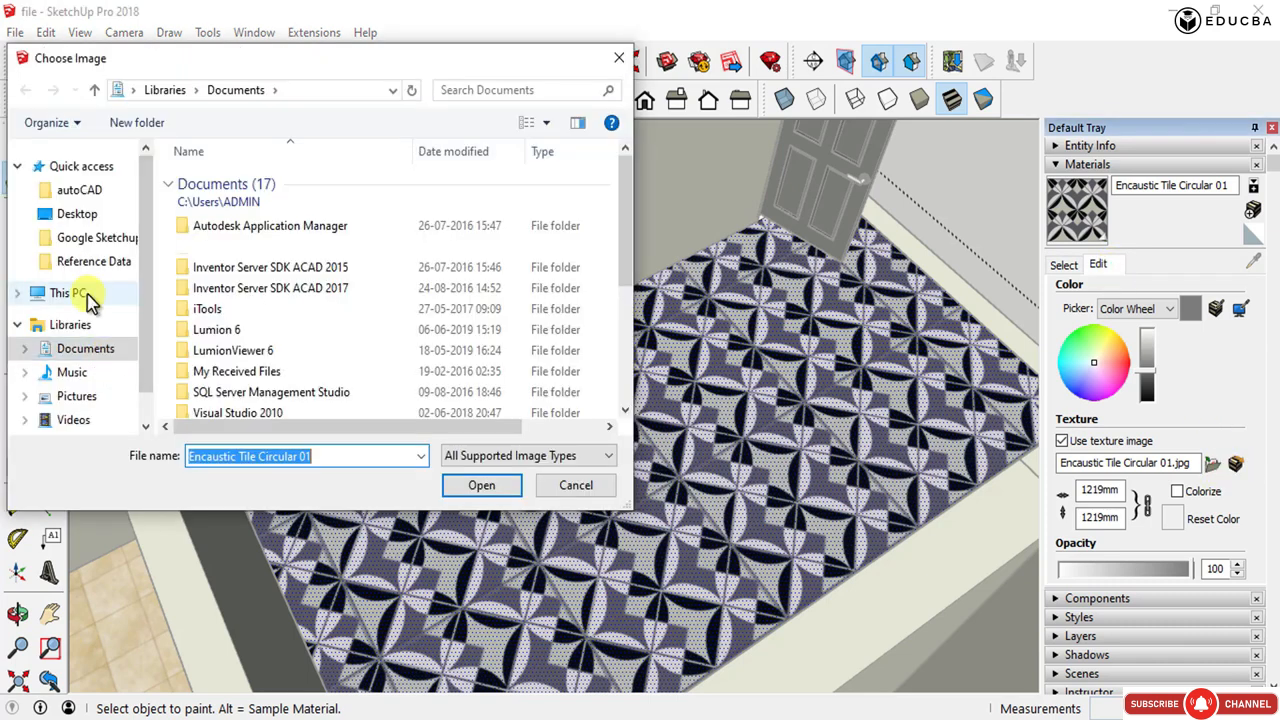
left_click(80, 240)
double_click(240, 186)
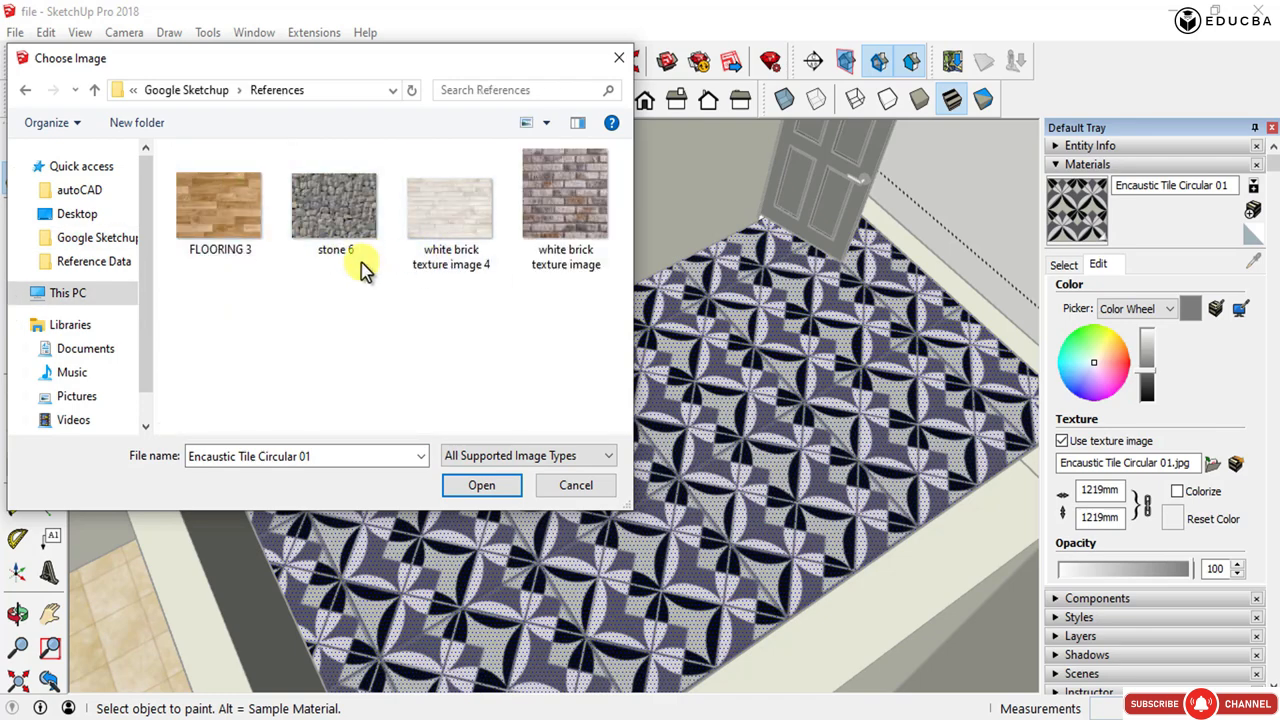
left_click(228, 228)
left_click(501, 490)
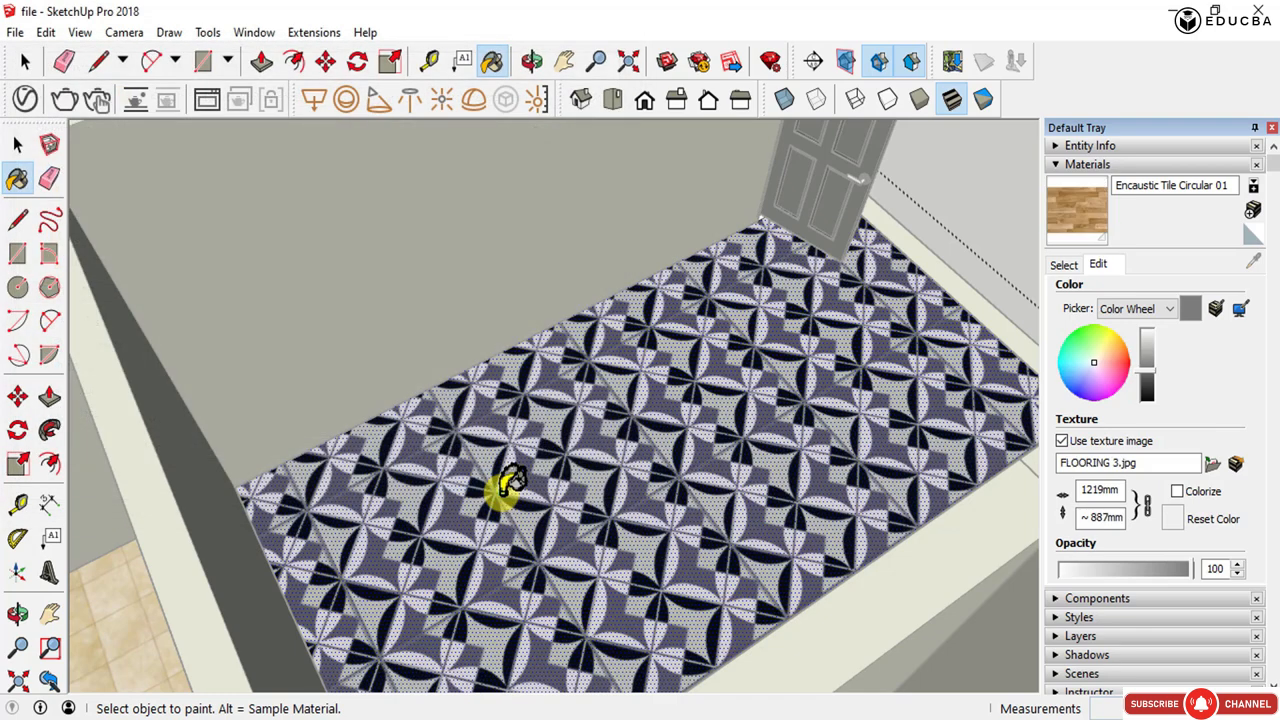
- Orbit and zoom around the house to inspect the wood floor and the neighbouring rooms
scroll(551, 543, "up", 5)
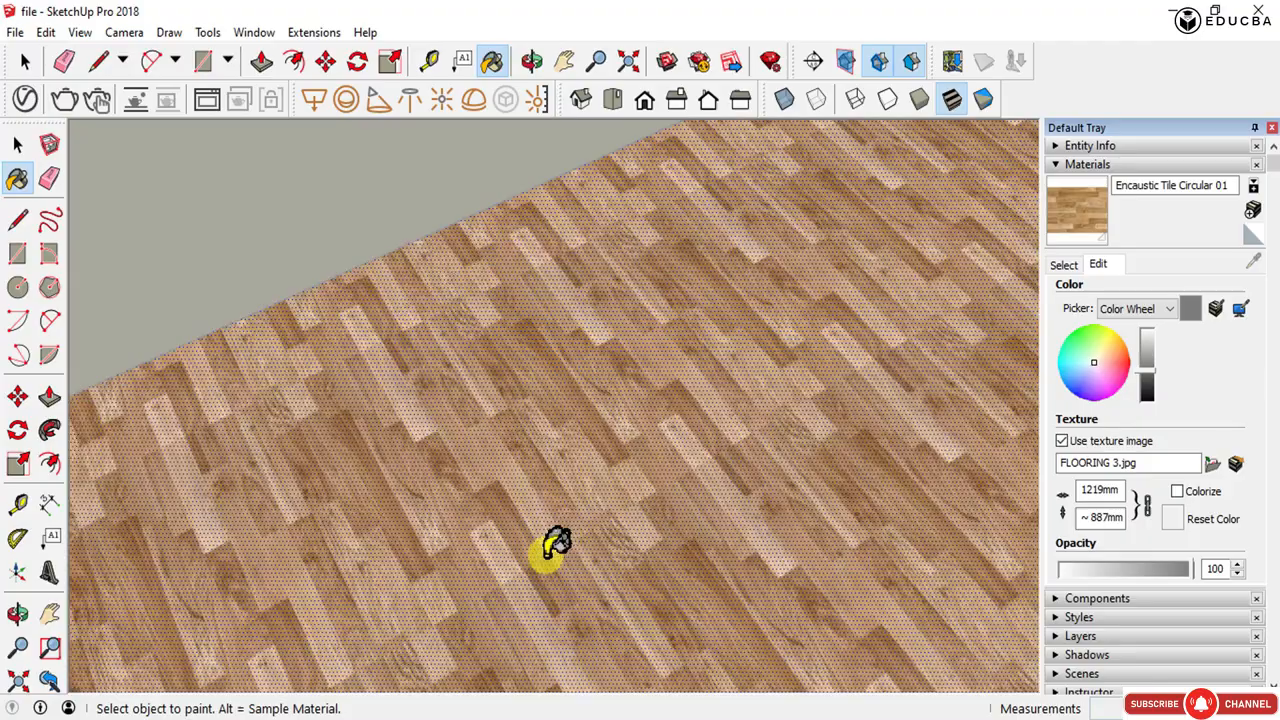
mouse_move(551, 537)
middle_mouse_down()
mouse_move(491, 534)
mouse_move(700, 447)
mouse_move(597, 437)
mouse_move(420, 537)
mouse_move(420, 514)
middle_mouse_up()
scroll(437, 475, "down", 5)
key("space")
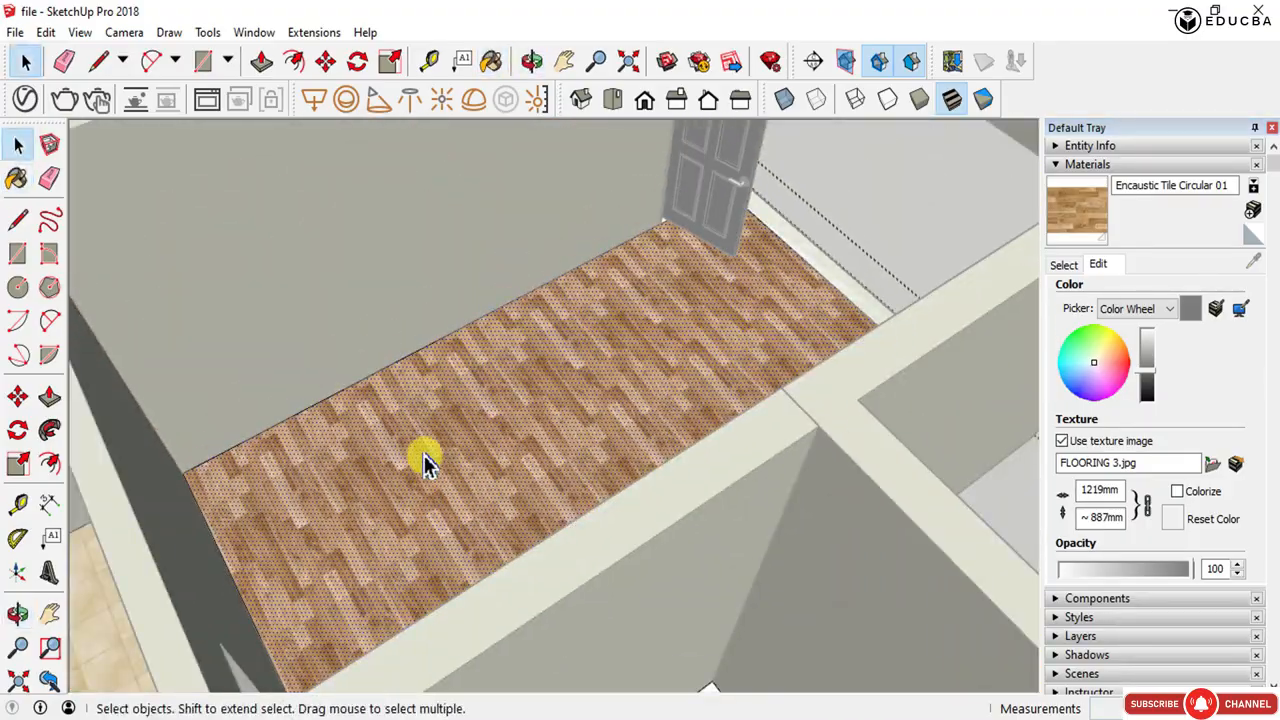
scroll(425, 460, "down", 3)
middle_click_drag(634, 443, 314, 471)
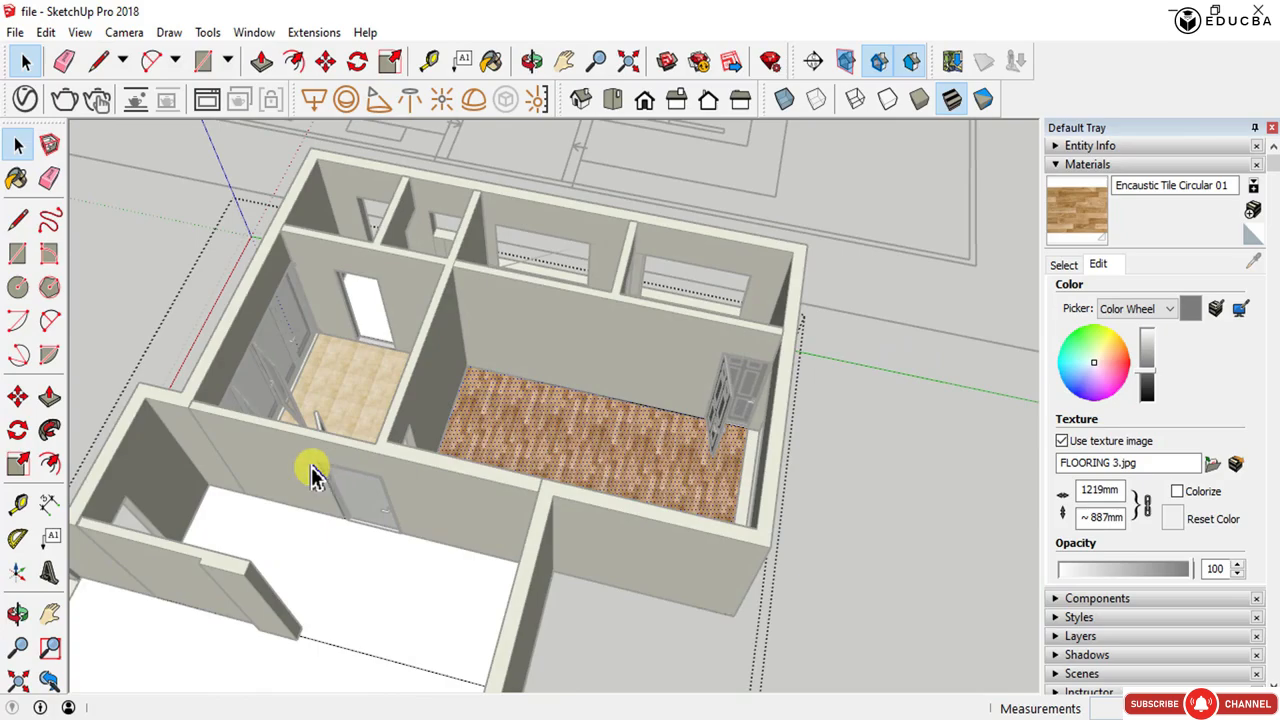
scroll(485, 455, "up", 2)
middle_click_drag(485, 455, 443, 414)
scroll(620, 409, "up", 2)
scroll(571, 360, "up", 2)
scroll(685, 405, "up", 2)
scroll(734, 364, "down", 2)
middle_click_drag(575, 411, 257, 277)
scroll(320, 320, "up", 4)
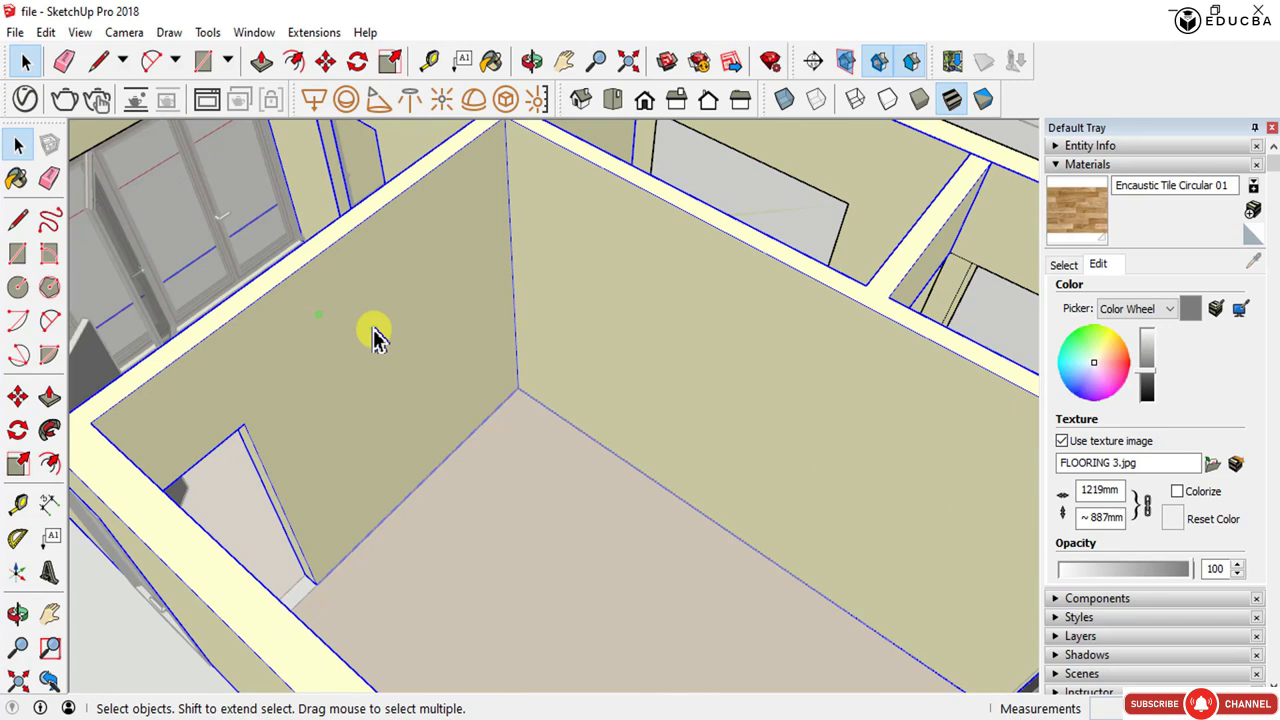
- Paint the room's inner wall with Color F02 from the Colors collection
key("b")
left_click(389, 308)
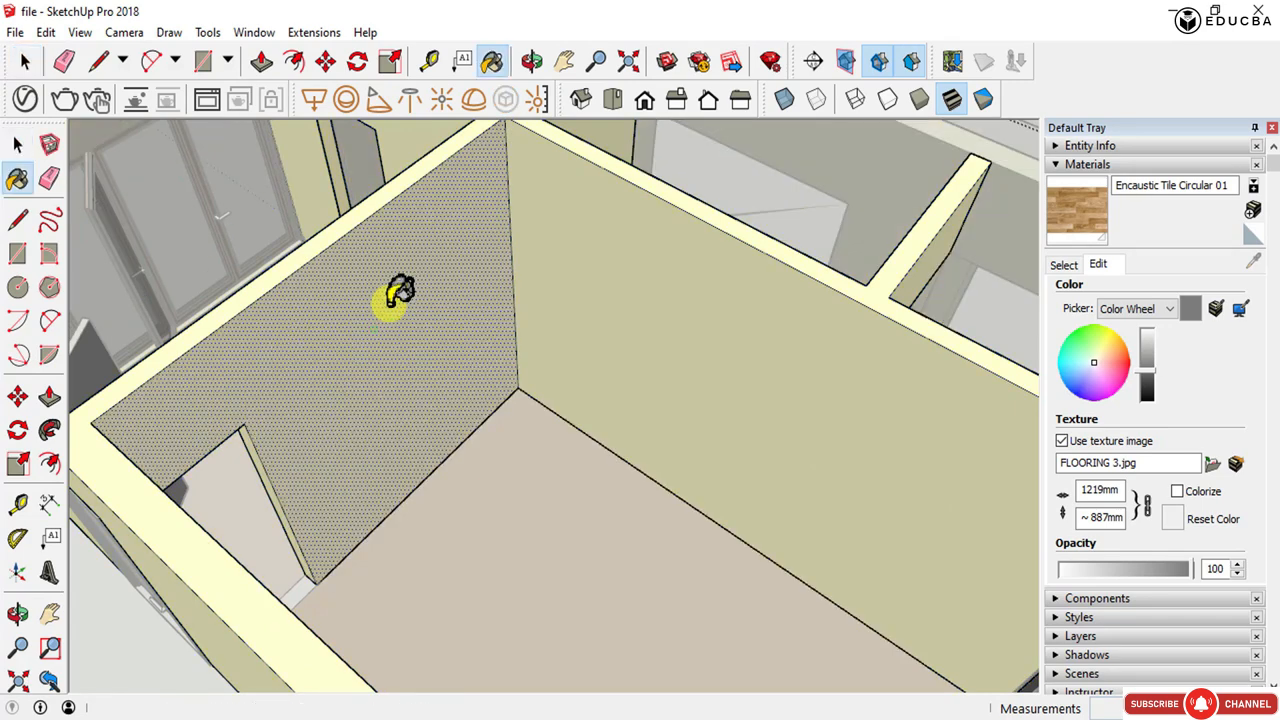
left_click(1062, 264)
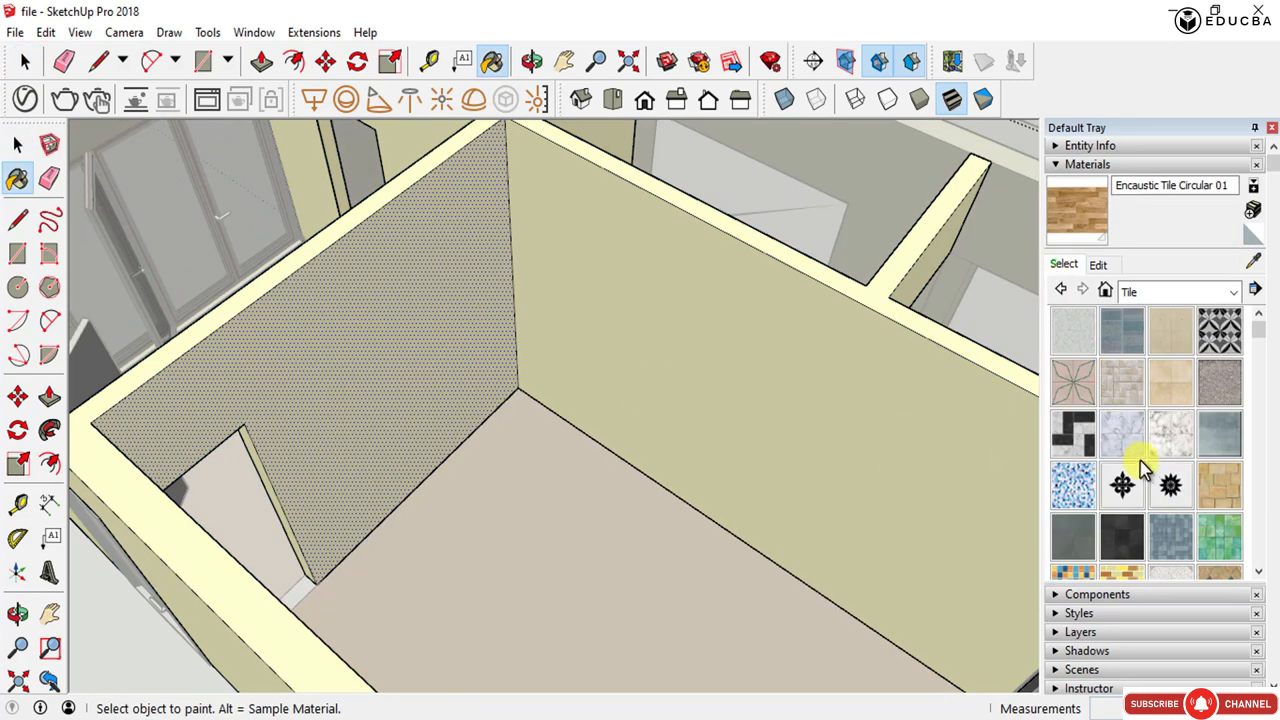
left_click(1137, 296)
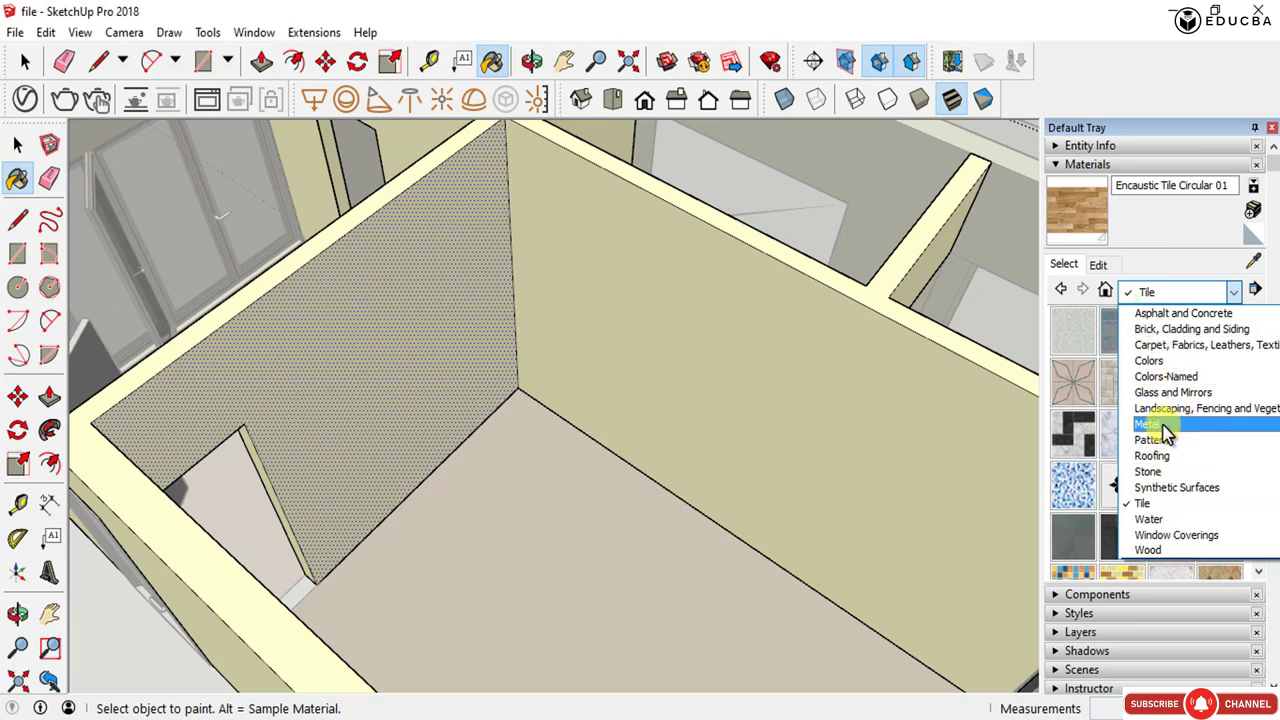
left_click(1151, 364)
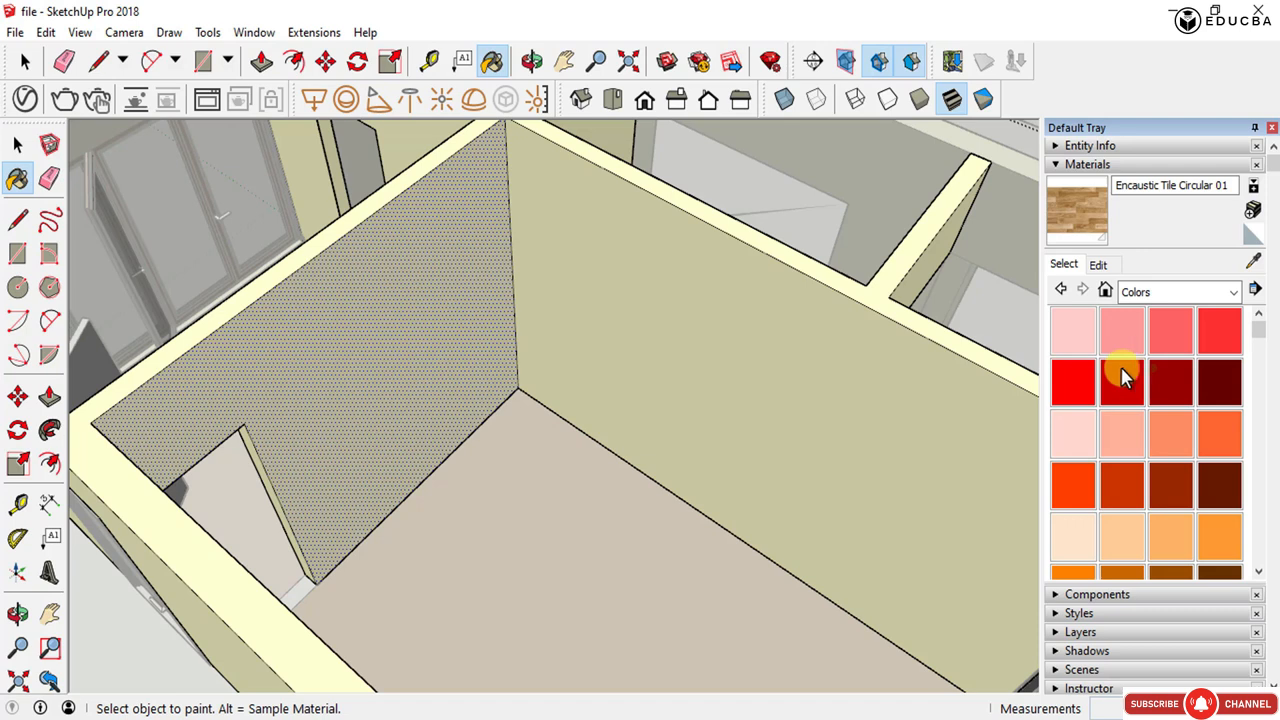
scroll(1114, 434, "down", 5)
scroll(1117, 443, "up", 2)
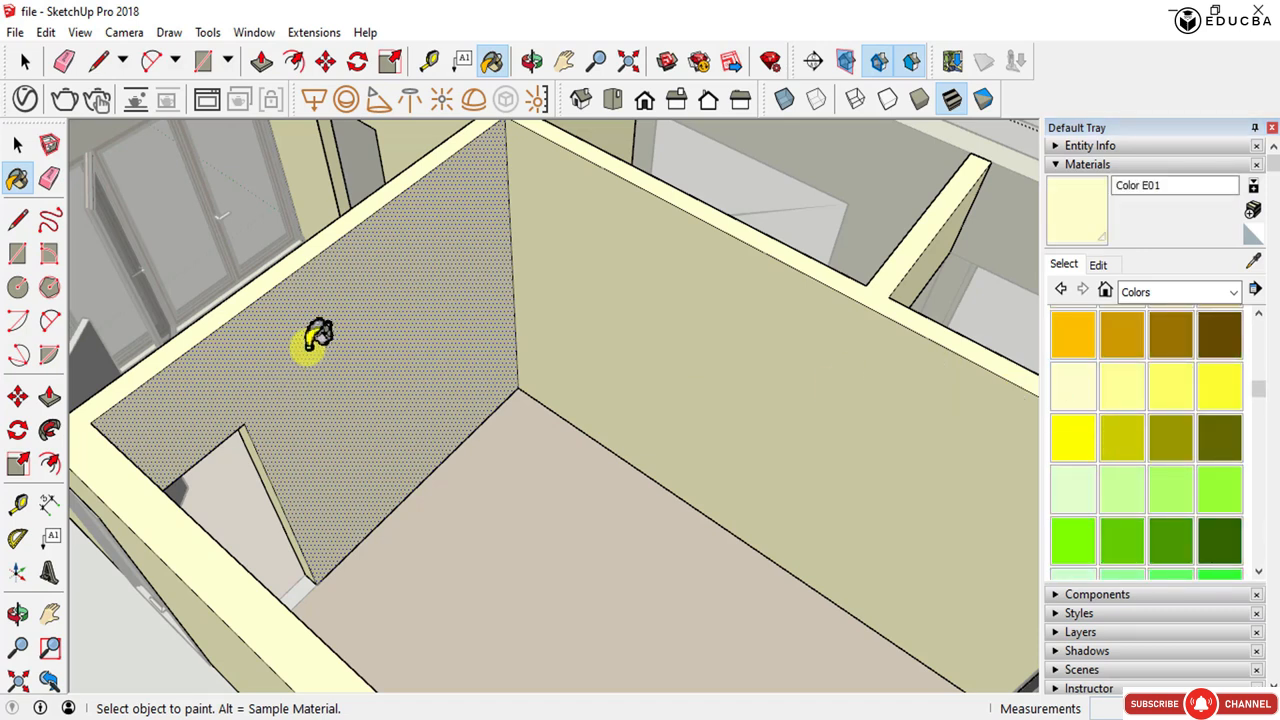
left_click(1125, 515)
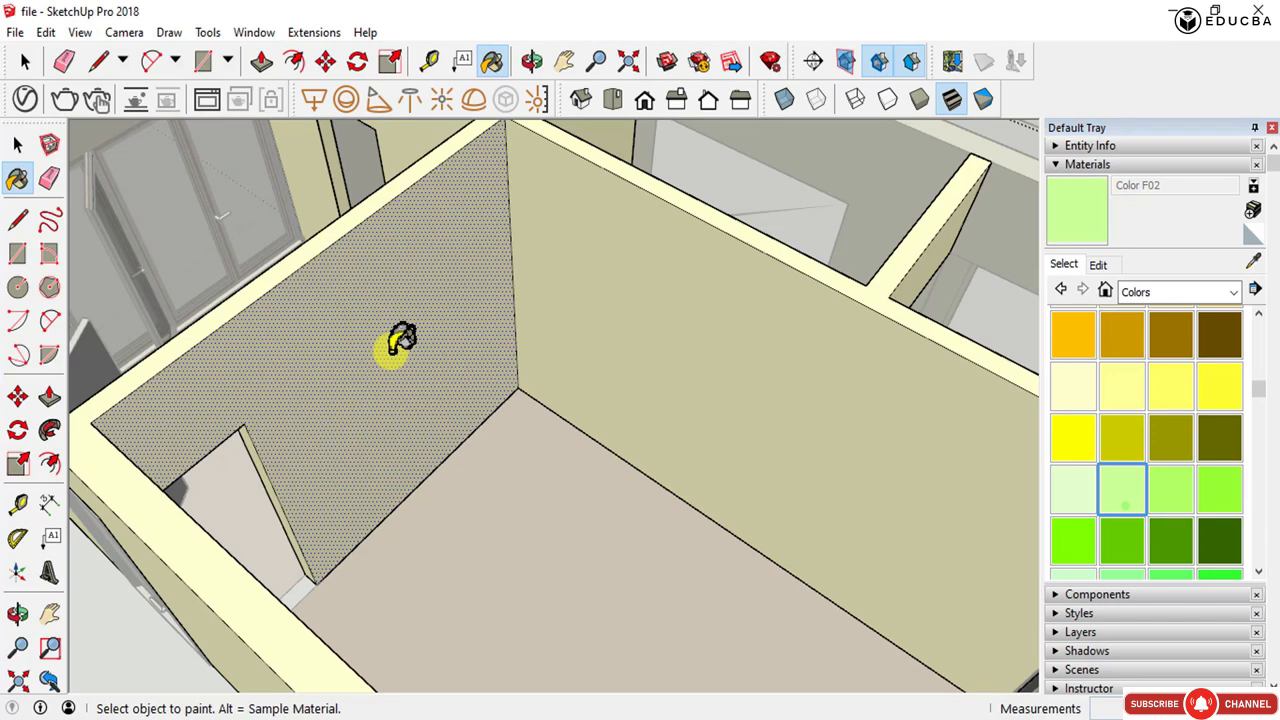
left_click(400, 343)
mouse_move(400, 343)
middle_mouse_down()
mouse_move(457, 386)
mouse_move(510, 378)
mouse_move(252, 428)
middle_mouse_up()
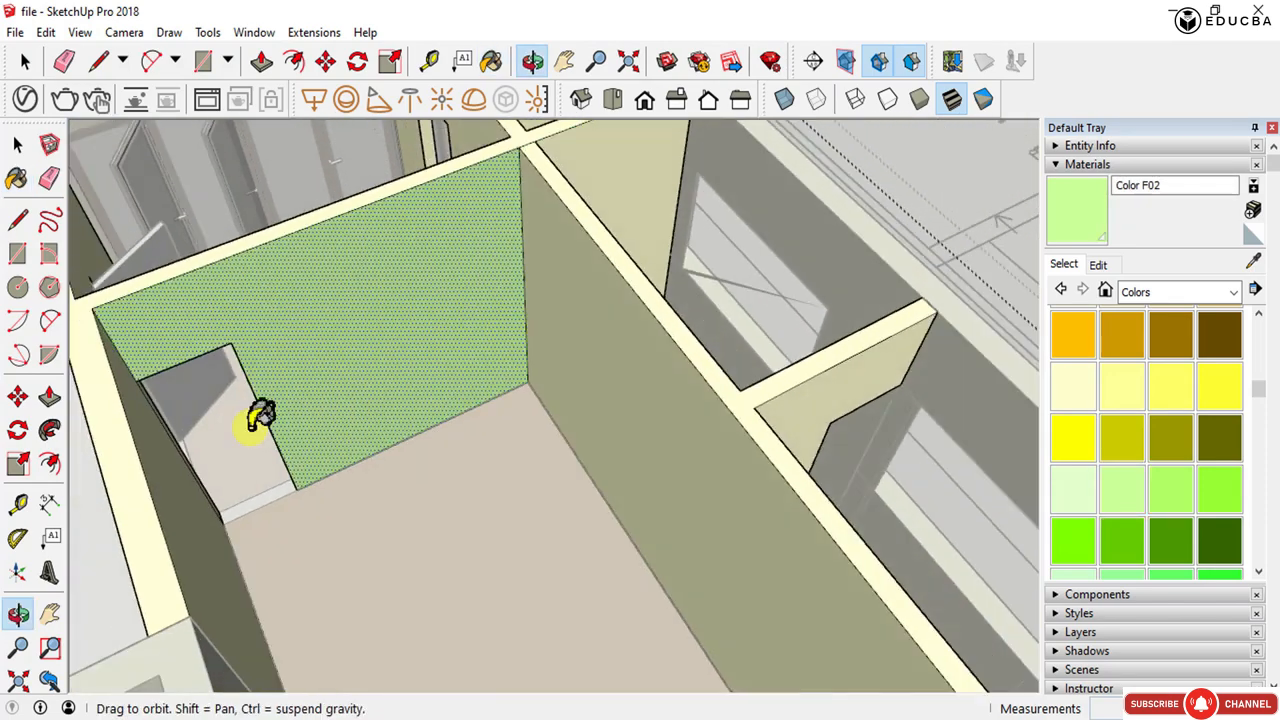
- Paint the adjoining wall of the same room with Color F02 and leave the Paint Bucket tool
scroll(400, 444, "down", 3)
mouse_move(515, 456)
middle_mouse_down()
mouse_move(288, 478)
mouse_move(281, 372)
mouse_move(371, 406)
mouse_move(551, 400)
middle_mouse_up()
left_click(537, 406)
scroll(628, 437, "up", 2)
key("space")
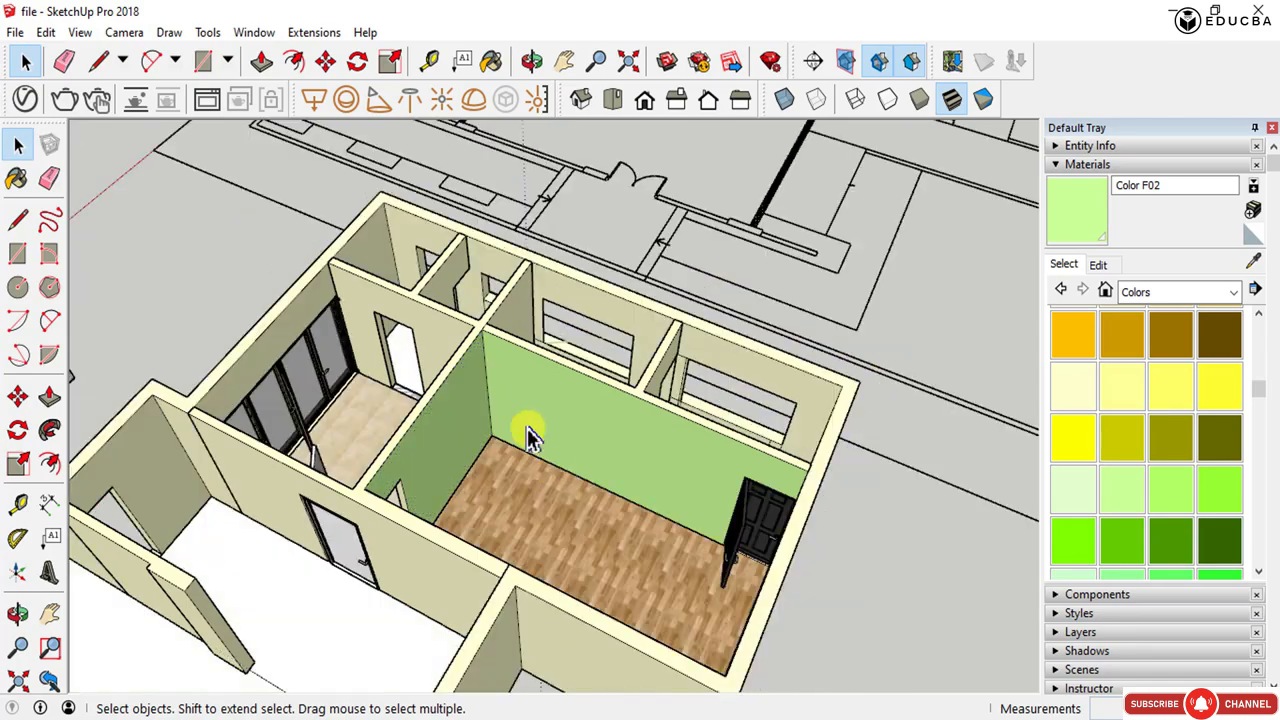
- Orbit and zoom around the house to inspect the painted walls and the tiled and wood floors of the rooms
scroll(600, 460, "up", 3)
mouse_move(666, 489)
middle_mouse_down()
mouse_move(447, 346)
mouse_move(631, 386)
middle_mouse_up()
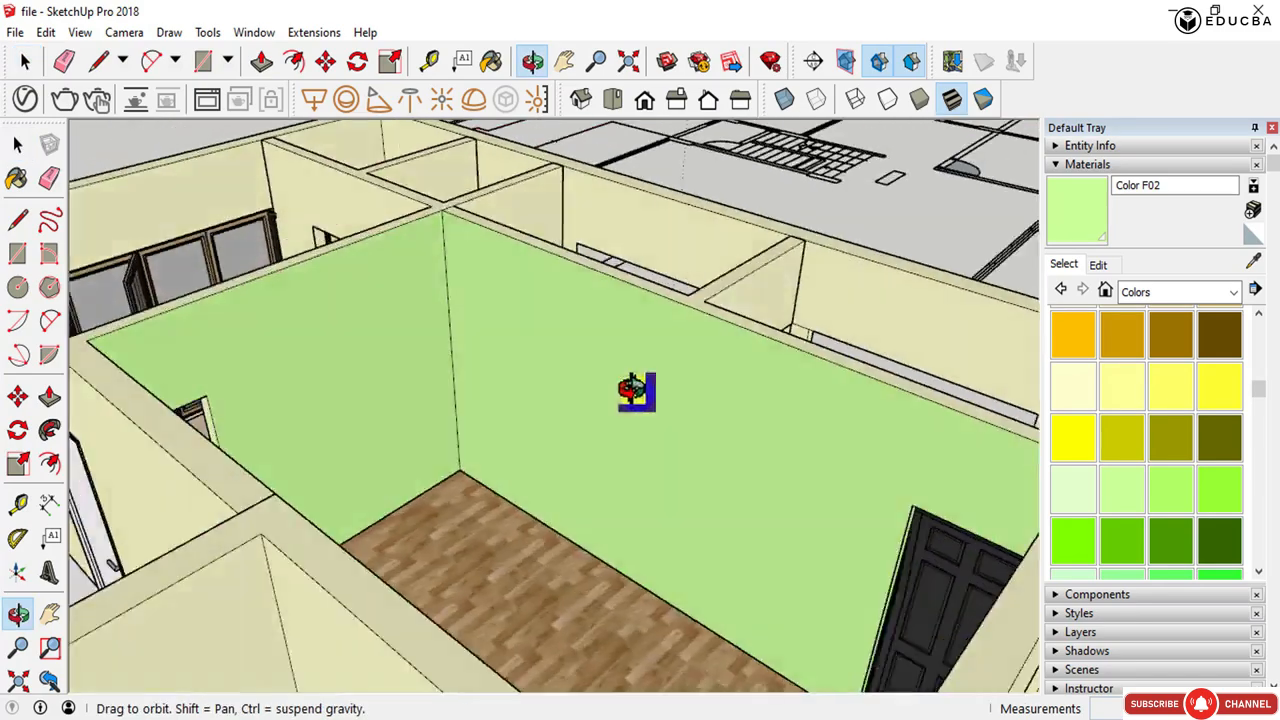
scroll(631, 386, "down", 3)
middle_click_drag(471, 686, 862, 530)
scroll(926, 366, "up", 6)
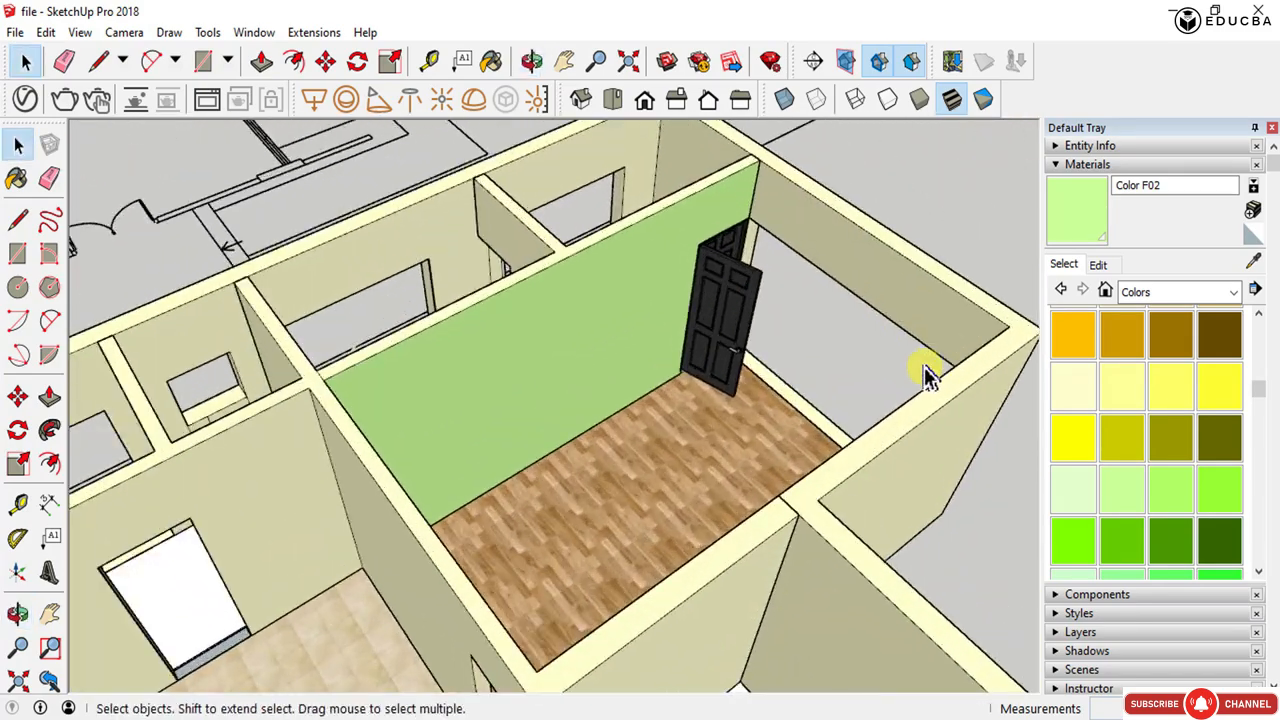
middle_click_drag(709, 466, 414, 508)
scroll(694, 434, "down", 3)
scroll(777, 471, "down", 3)
scroll(474, 508, "up", 4)
middle_click_drag(646, 469, 428, 508)
scroll(428, 508, "down", 2)
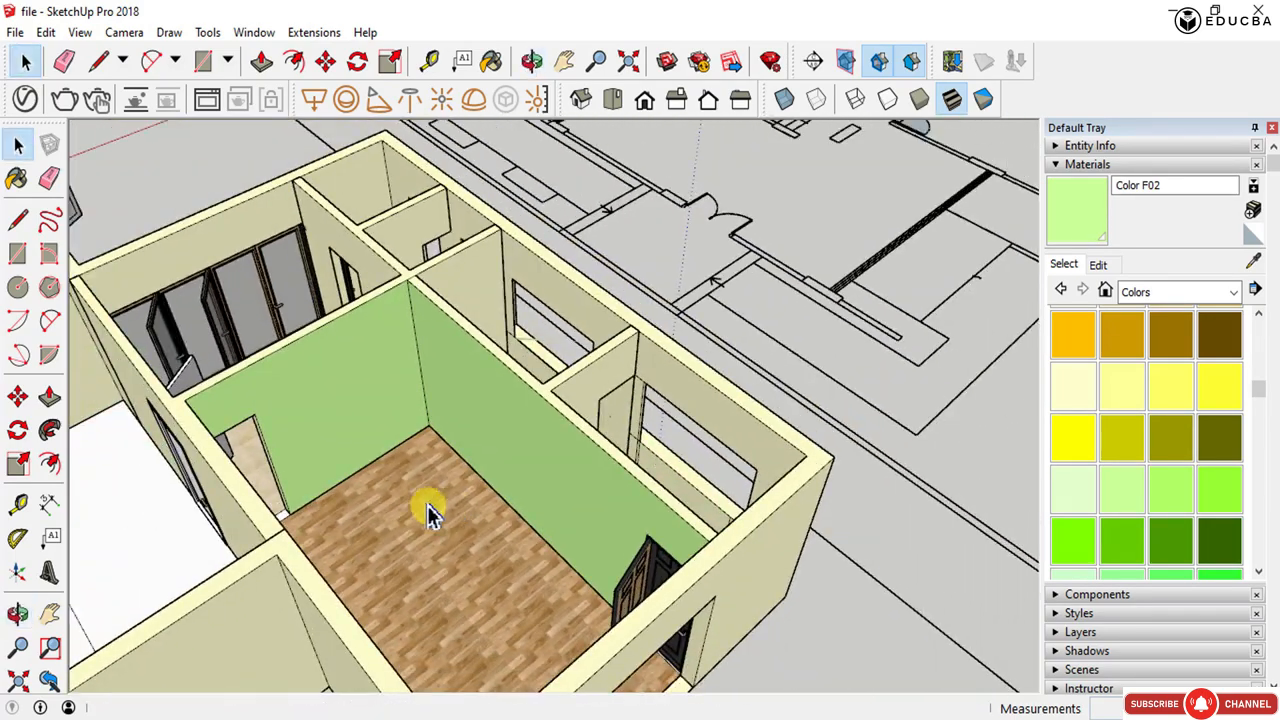
scroll(177, 377, "up", 4)
scroll(201, 258, "up", 5)
middle_click_drag(277, 321, 368, 346)
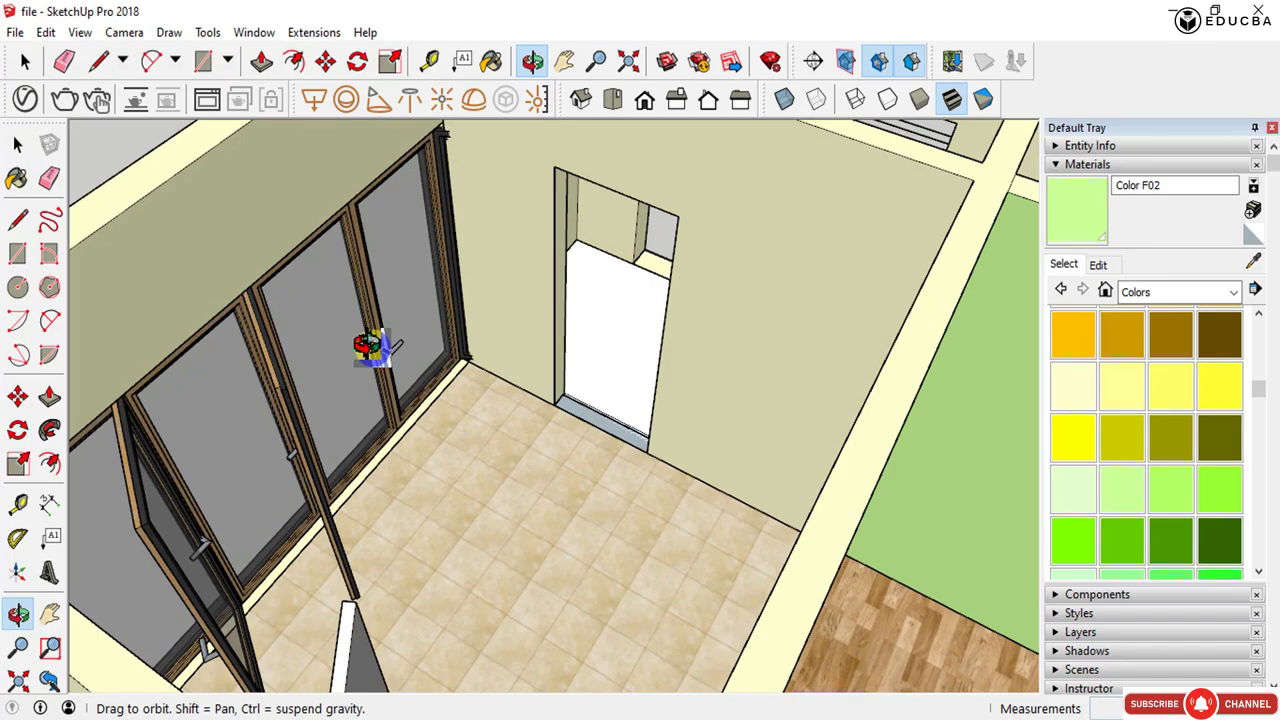
scroll(287, 387, "down", 2)
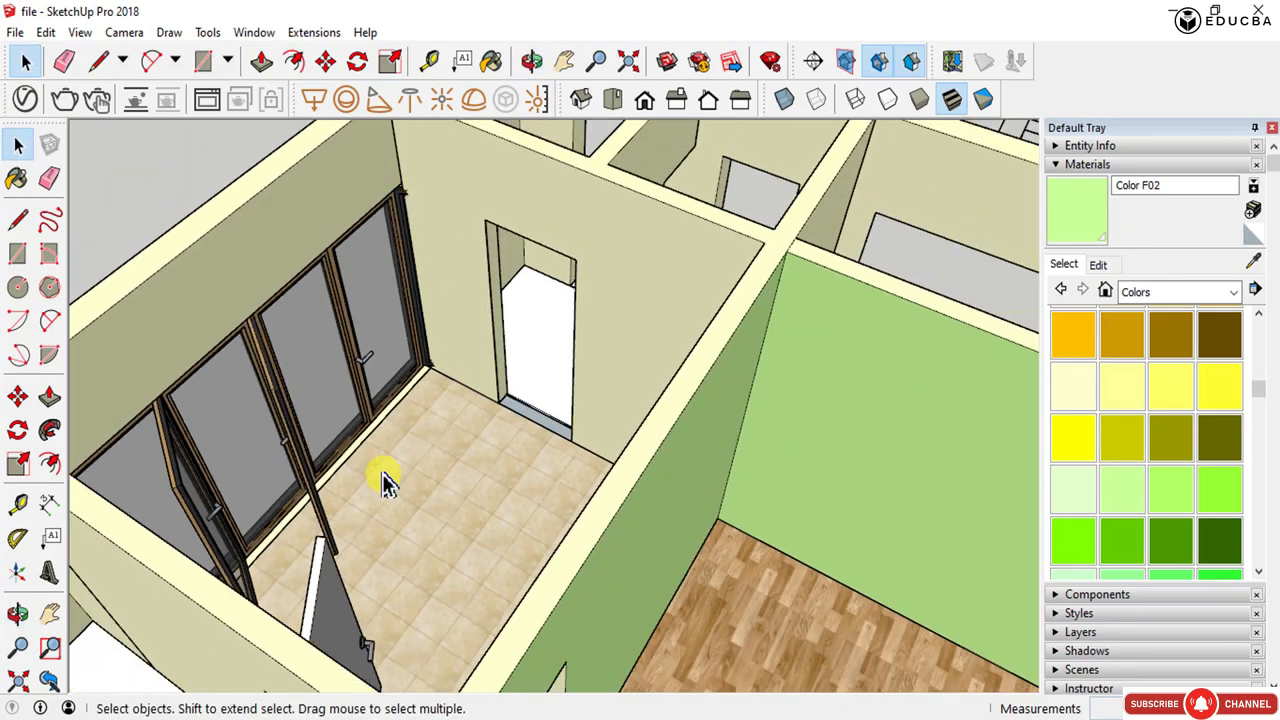
scroll(175, 425, "down", 2)
middle_click_drag(266, 357, 855, 485)
scroll(472, 414, "down", 2)
scroll(643, 289, "up", 2)
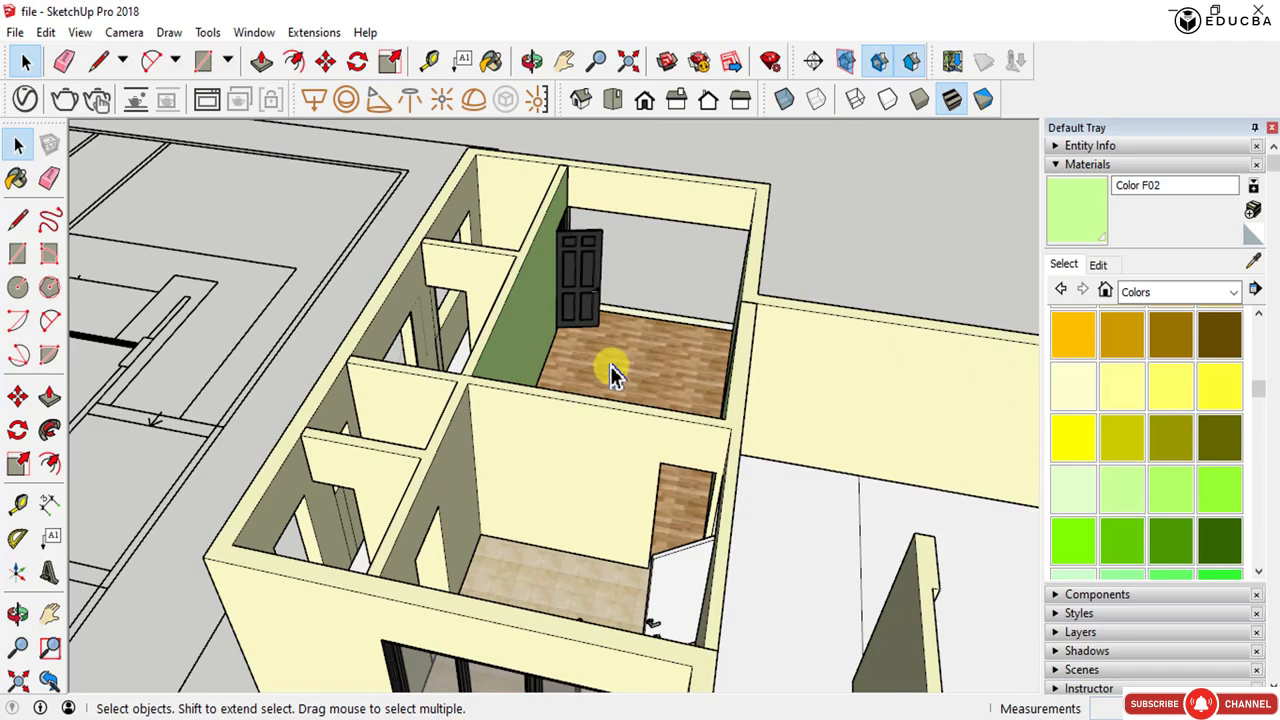
scroll(618, 370, "up", 4)
middle_click_drag(600, 366, 578, 433)
scroll(620, 415, "down", 2)
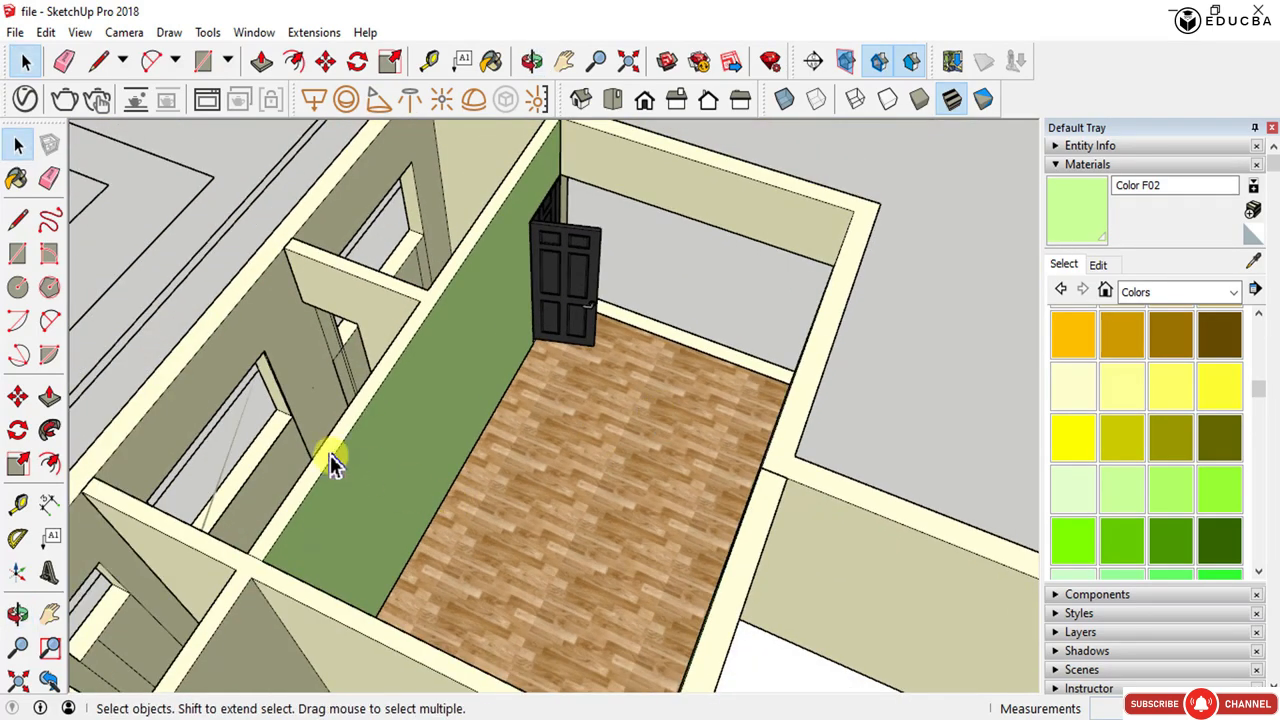